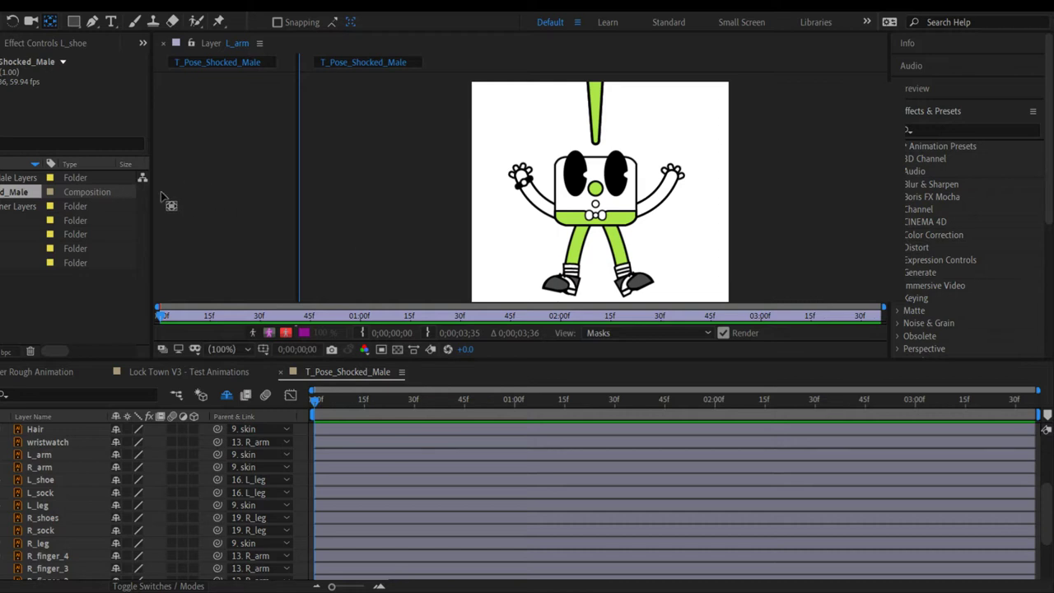
Step: Switch the Timeline to the Lock Town V3 - Test Animations composition tab
left_click(45, 371)
left_click(144, 371)
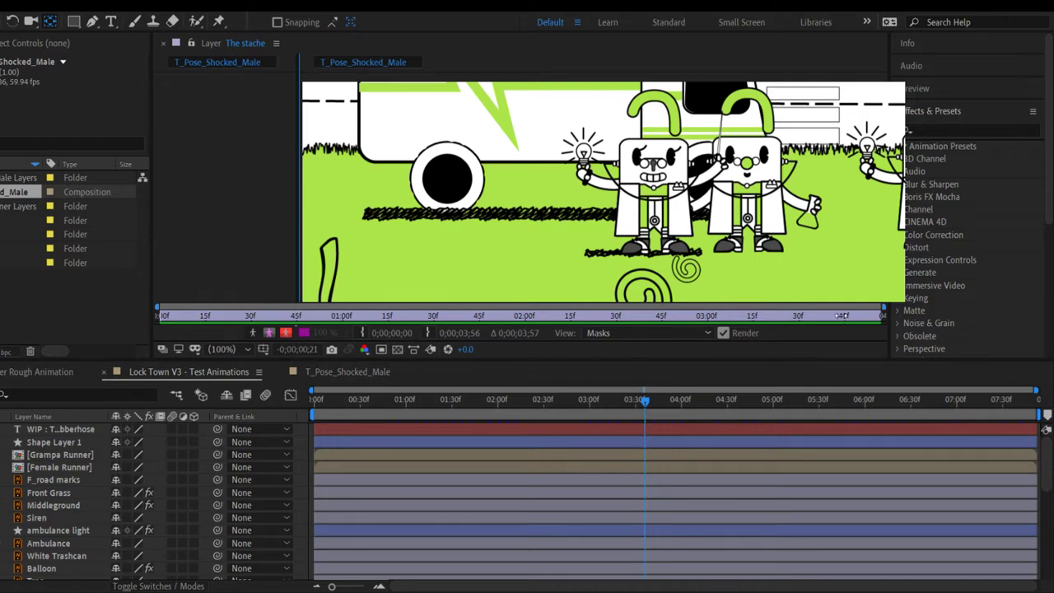
Step: Drag the Composition panel's right and bottom edges outward so the viewer covers the timeline
left_click_drag(872, 353, 783, 365)
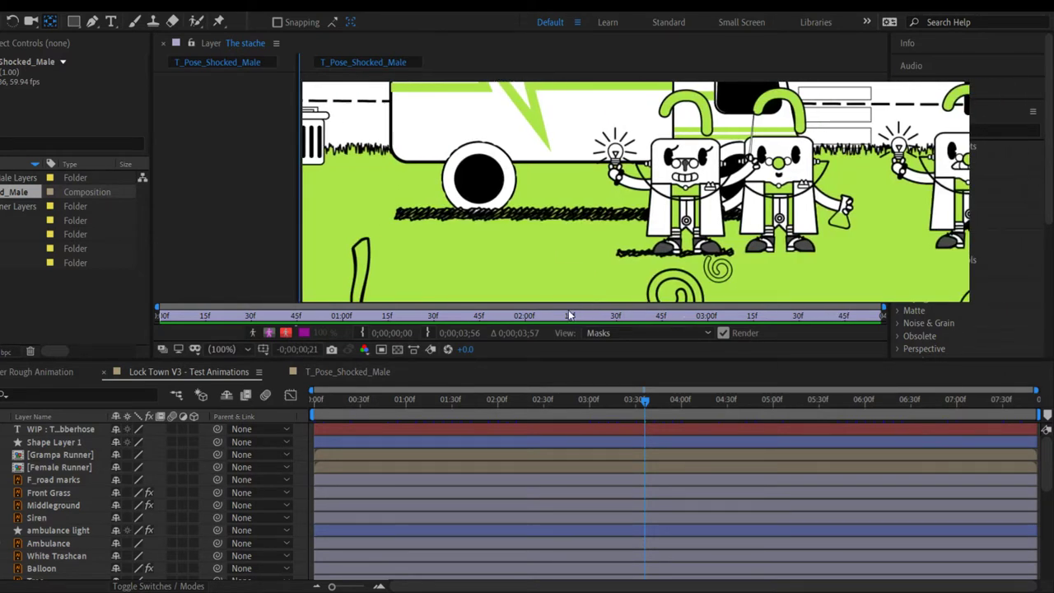
left_click_drag(568, 320, 575, 507)
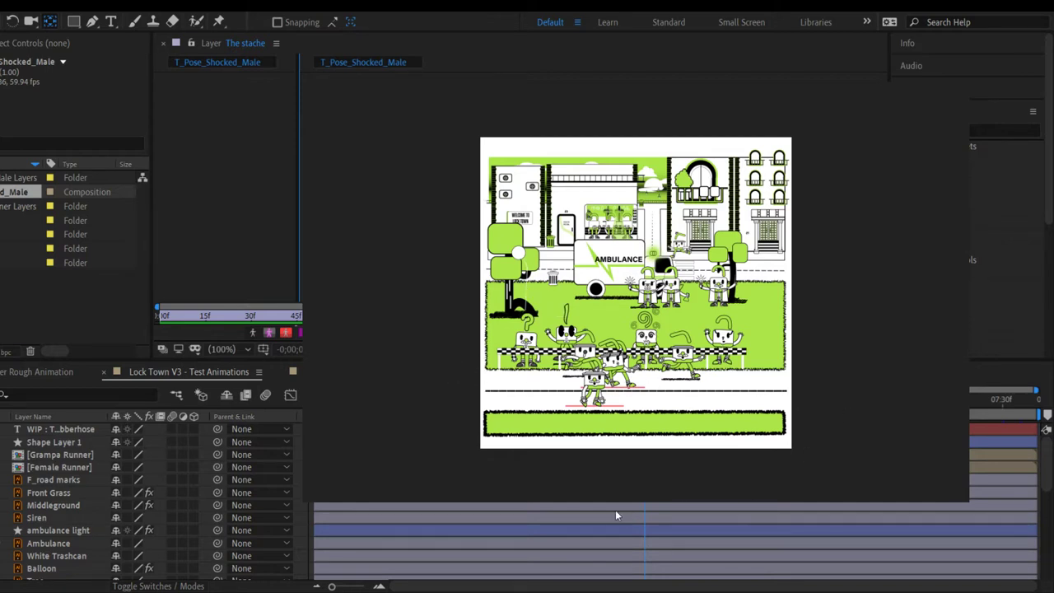
Step: Start preview playback of the Lock Town comp to watch the runner cross the road
key("space")
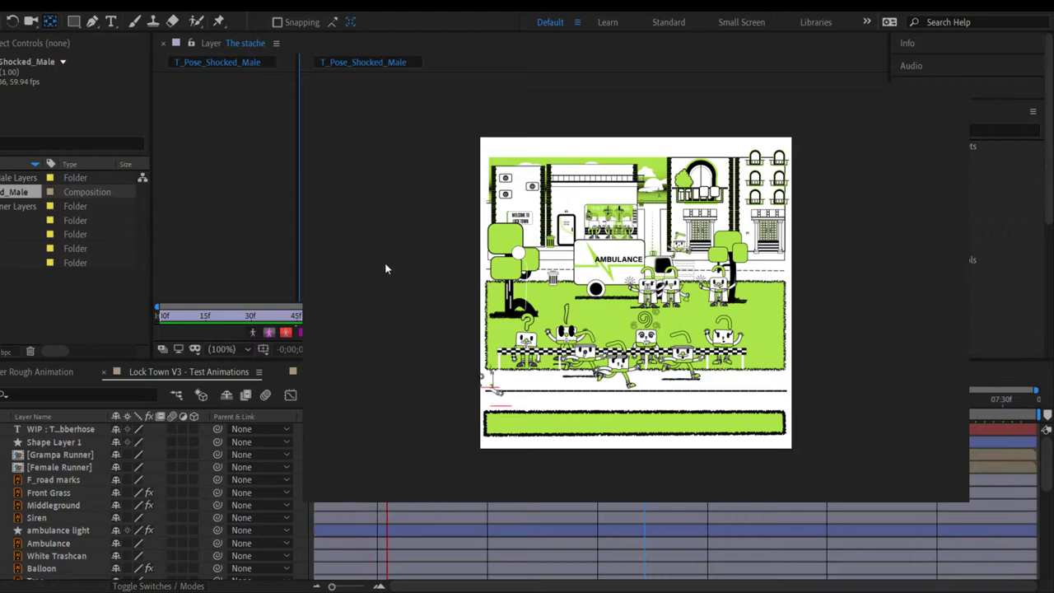
Step: Zoom the viewer in, then drag the panel divider back up to restore the Timeline
key("period")
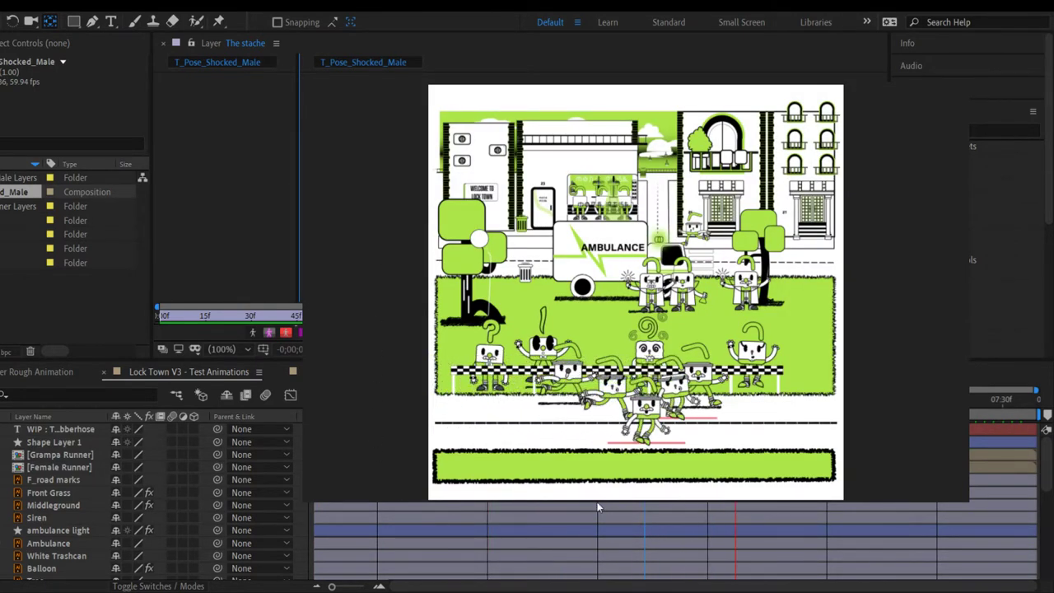
left_click_drag(599, 507, 566, 361)
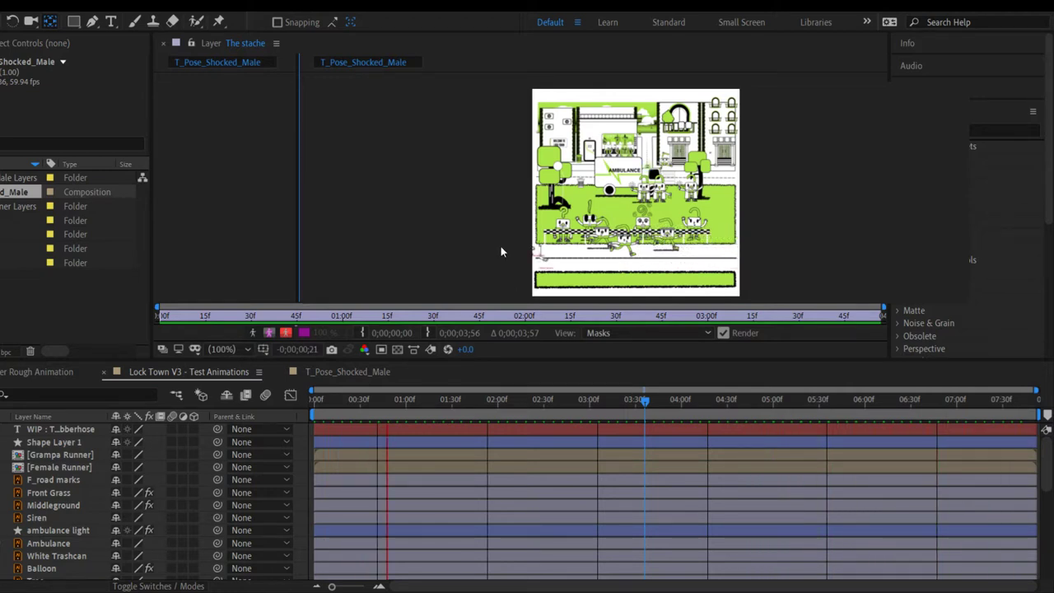
Step: Stop playback and add a transform.position expression to the Balloon layer's Position
key("space")
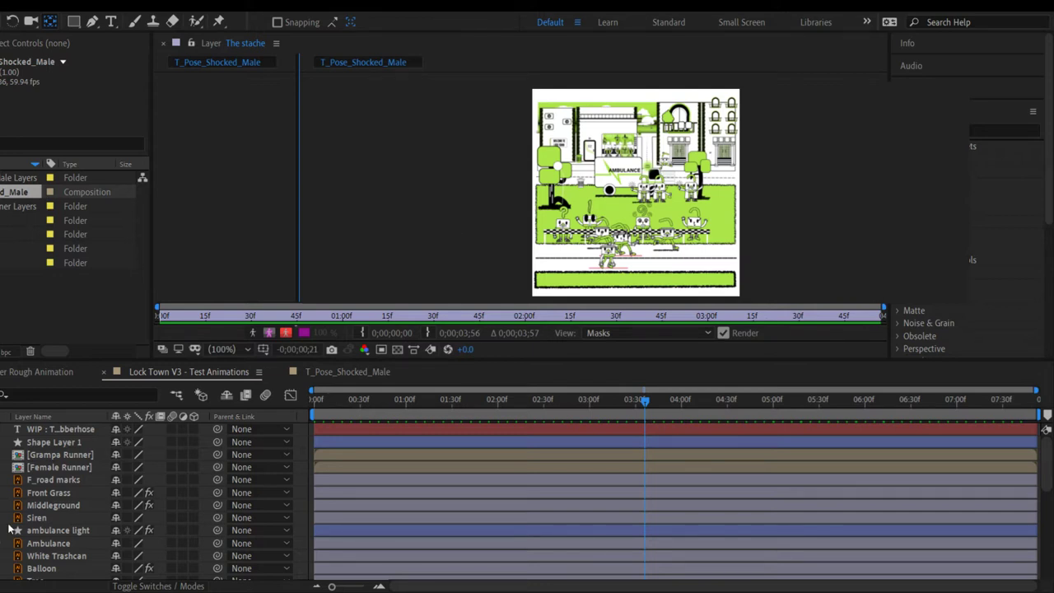
scroll(55, 557, "down", 1)
left_click(44, 533)
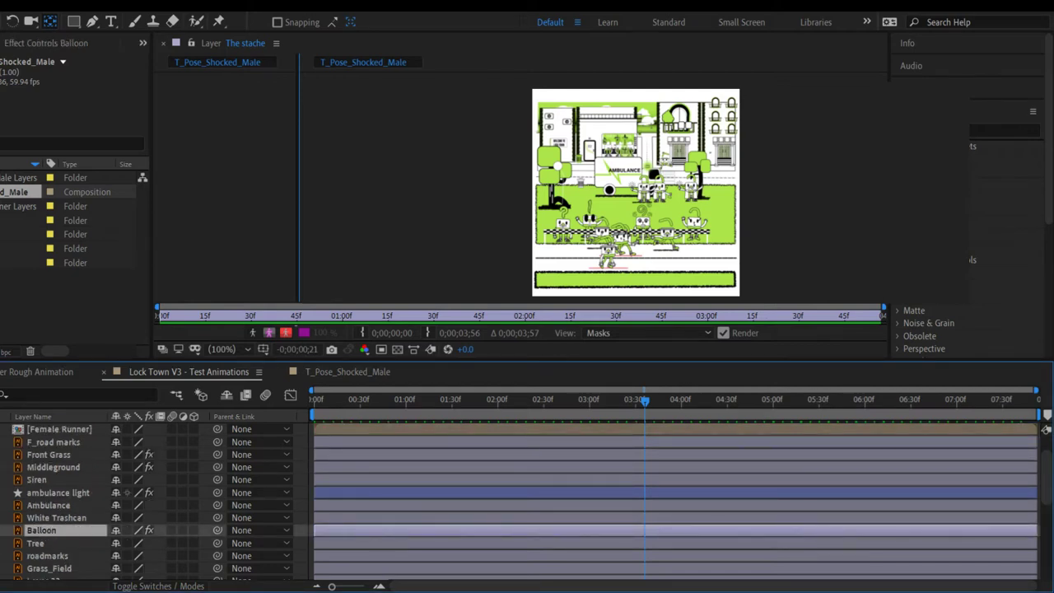
key("p")
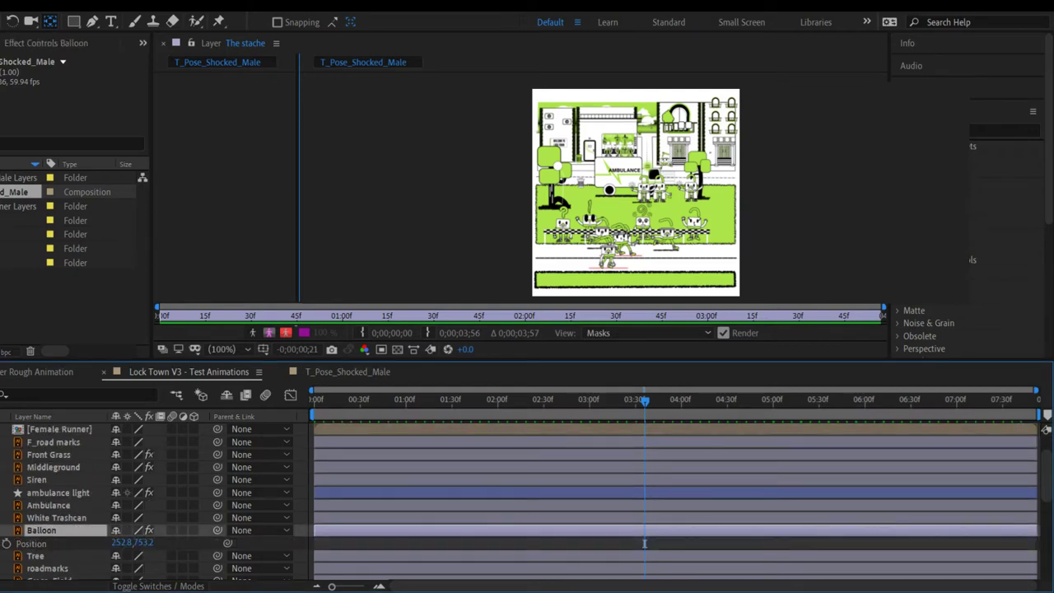
left_click(6, 544, "alt")
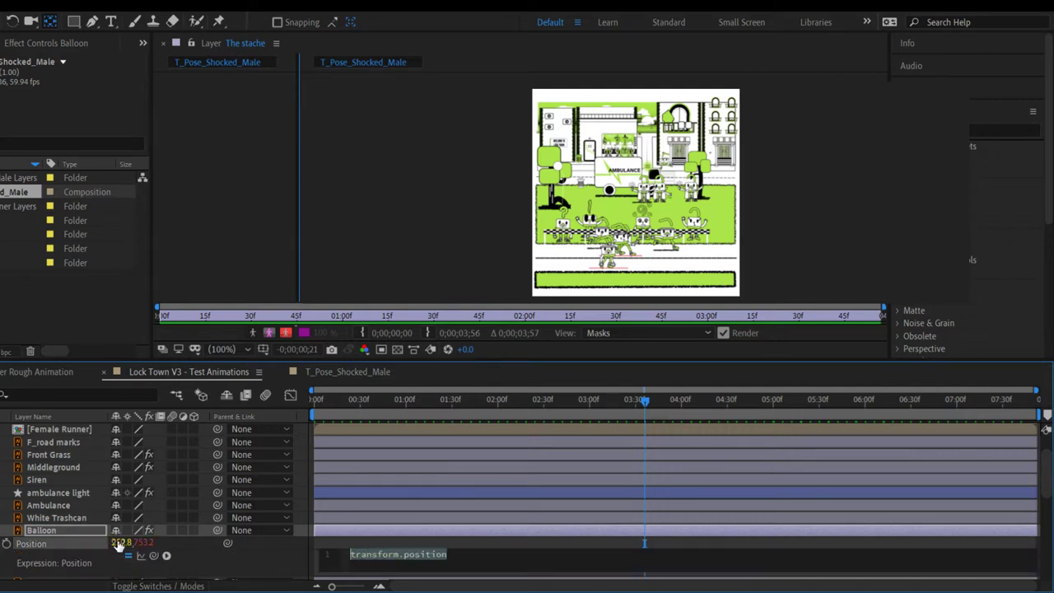
left_click(459, 555)
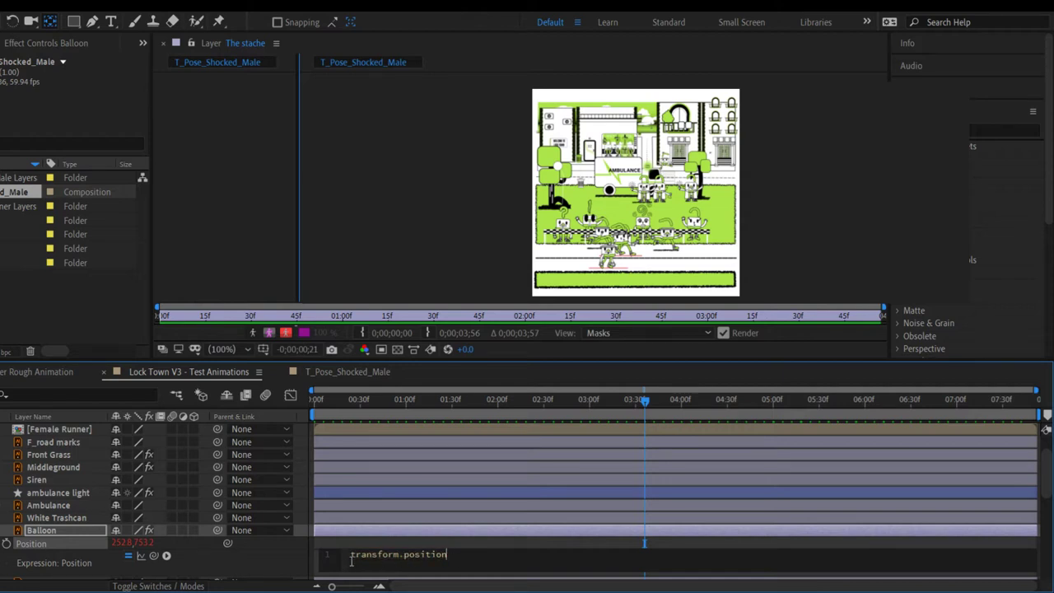
left_click(55, 529)
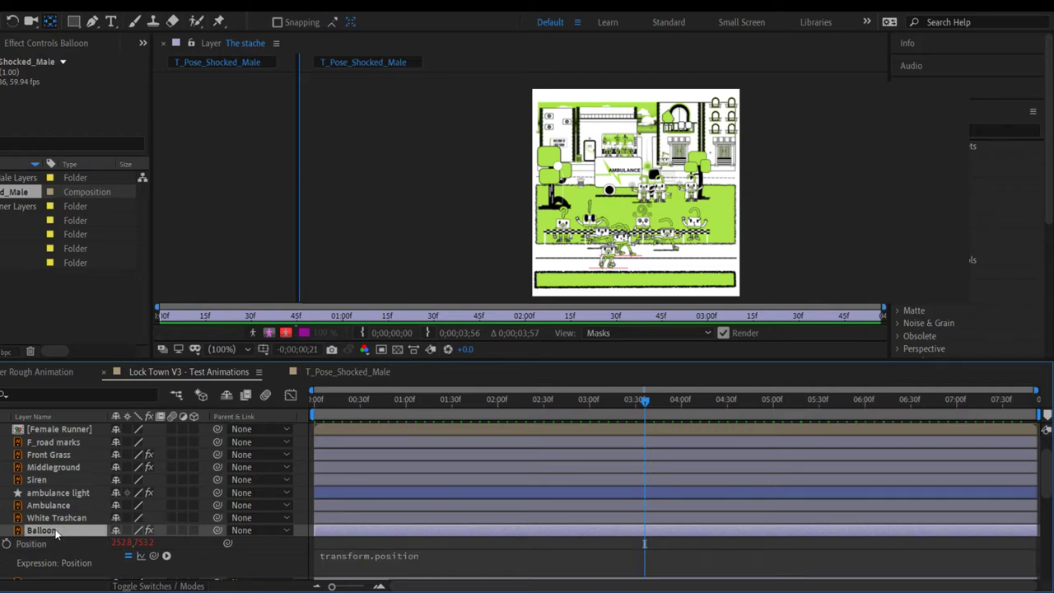
Step: Delete the Balloon layer, undoing once and deleting it again
key("Delete")
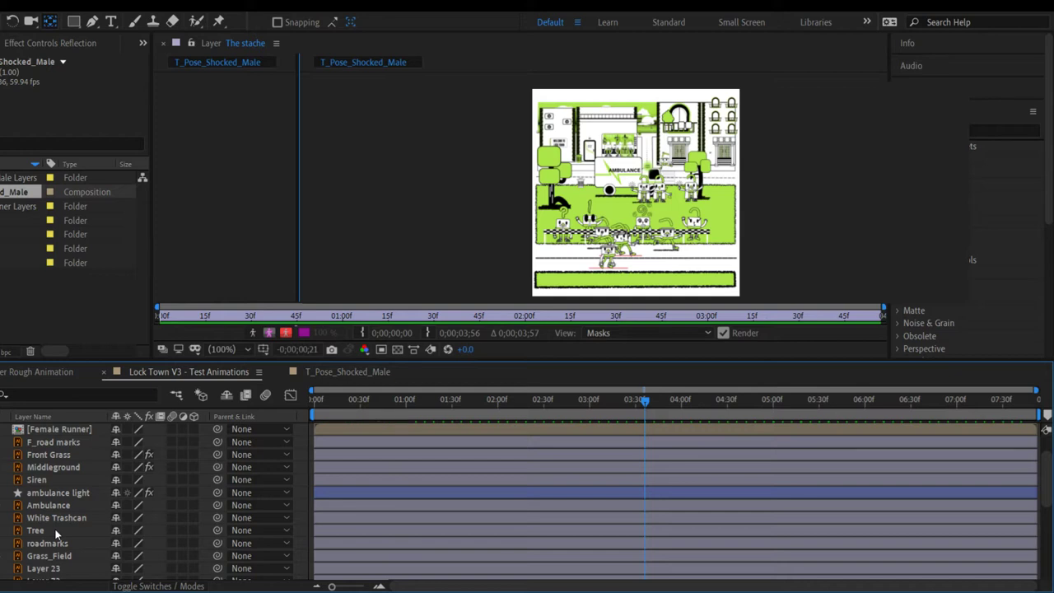
key("ctrl+z")
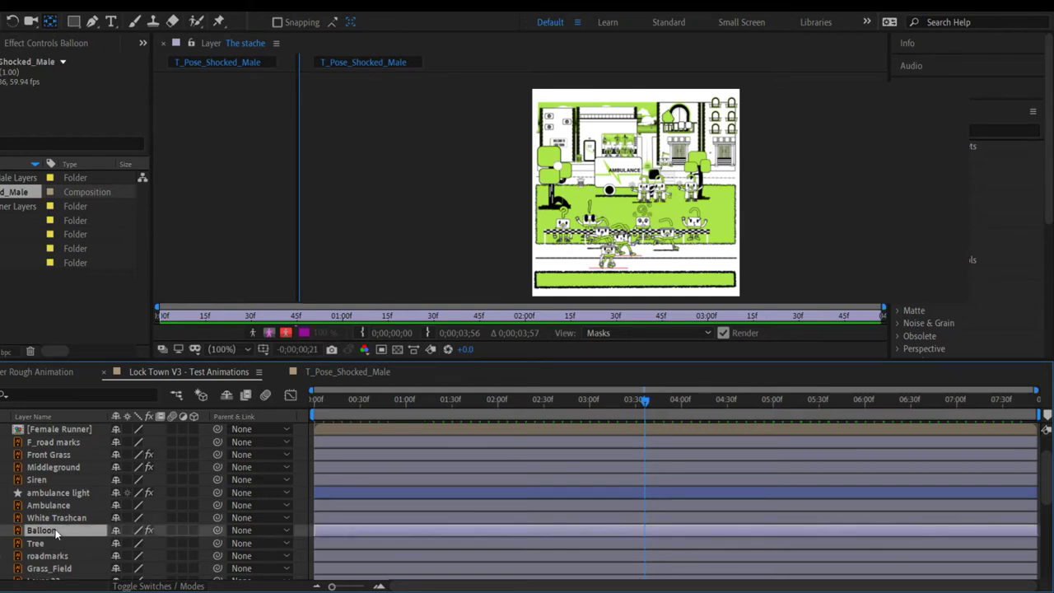
key("Delete")
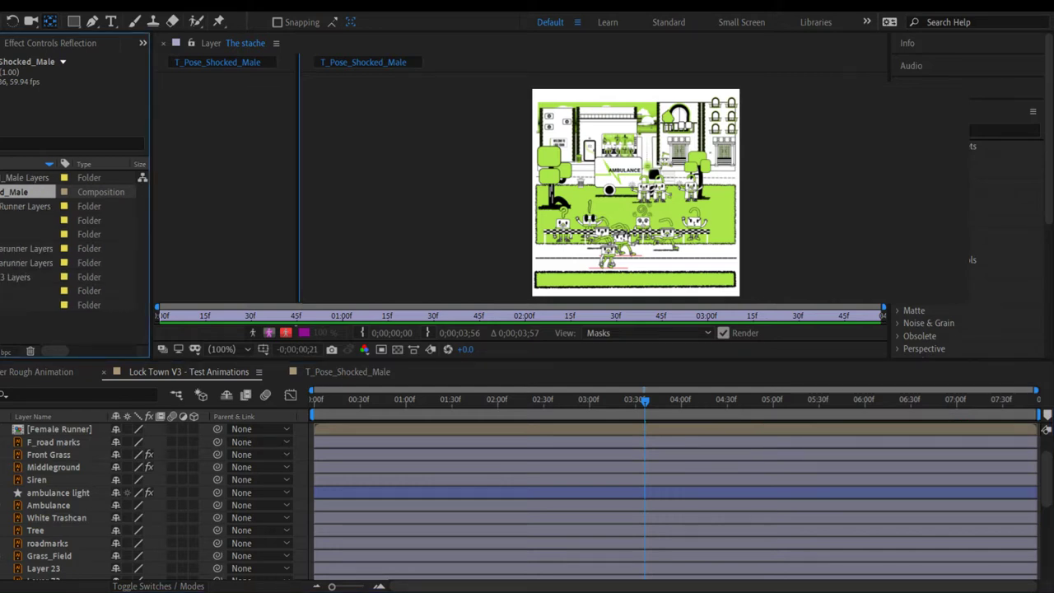
scroll(74, 255, "down", 3)
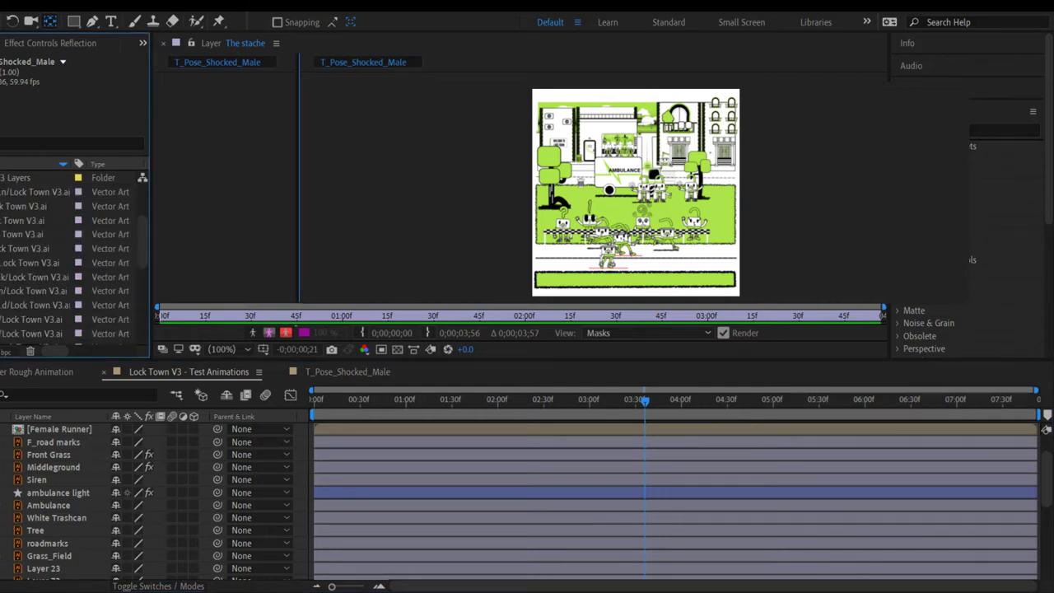
scroll(30, 270, "down", 3)
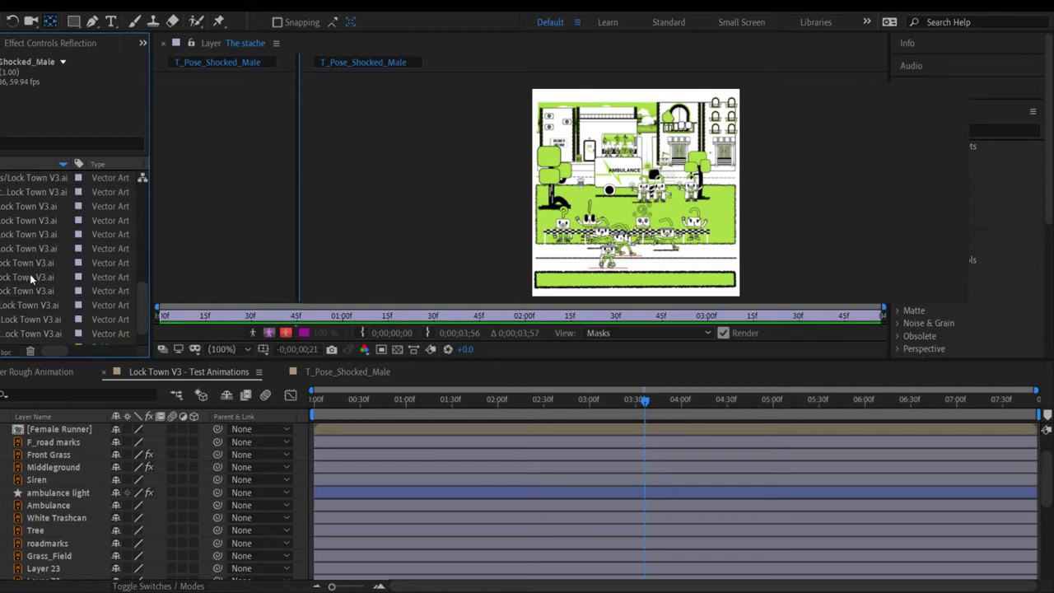
left_click_drag(2, 306, 58, 526)
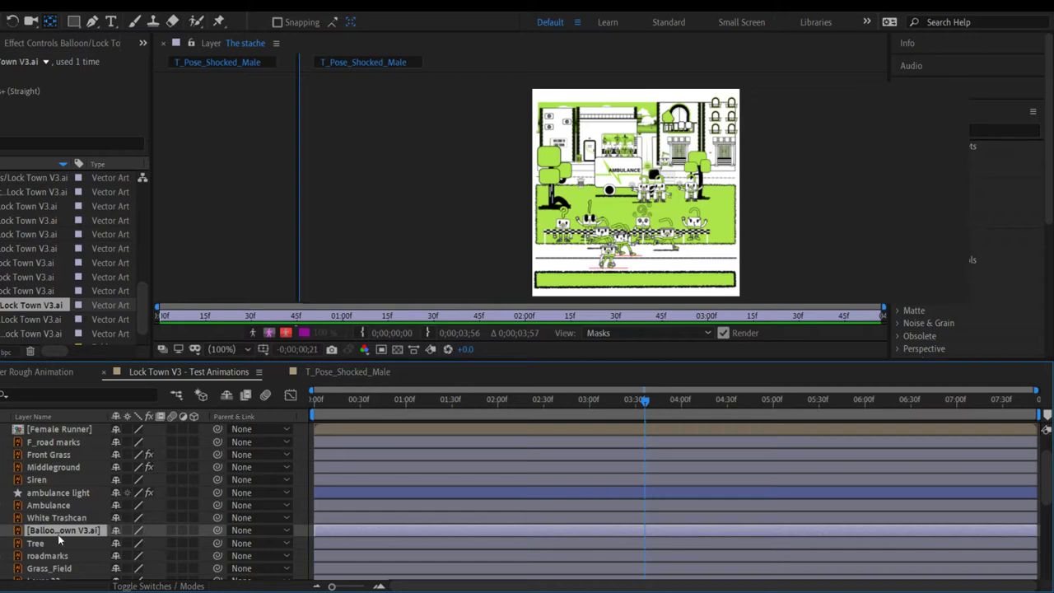
scroll(634, 194, "up", 5)
scroll(647, 222, "down", 4)
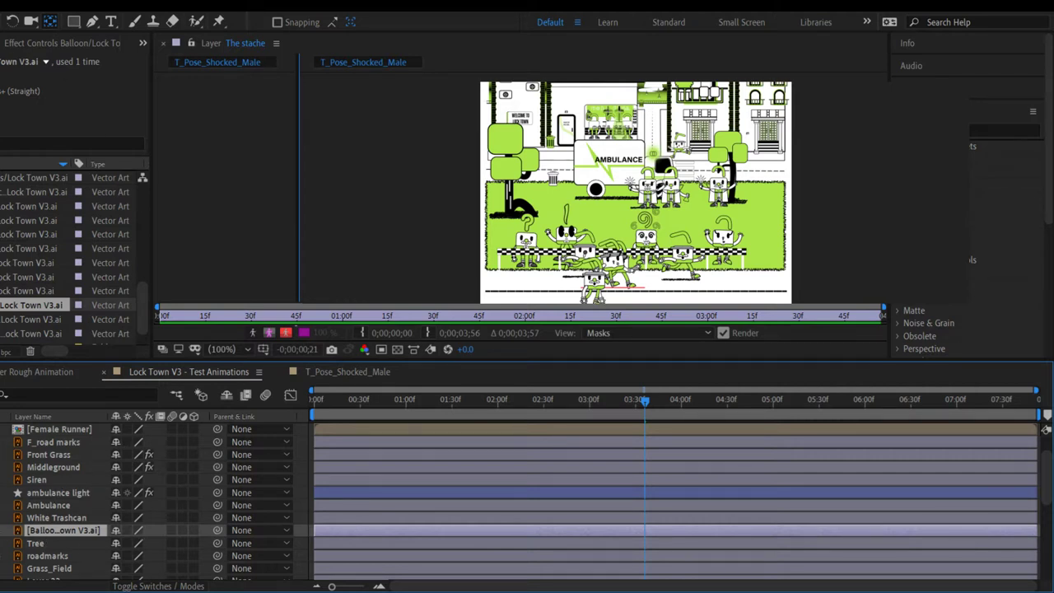
scroll(637, 232, "down", 5)
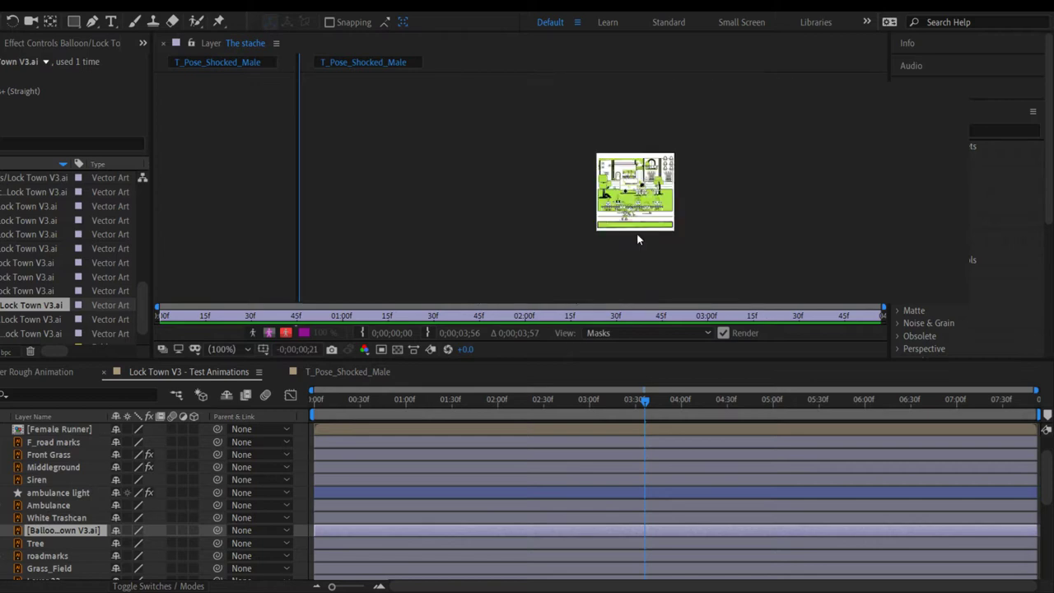
scroll(636, 232, "up", 5)
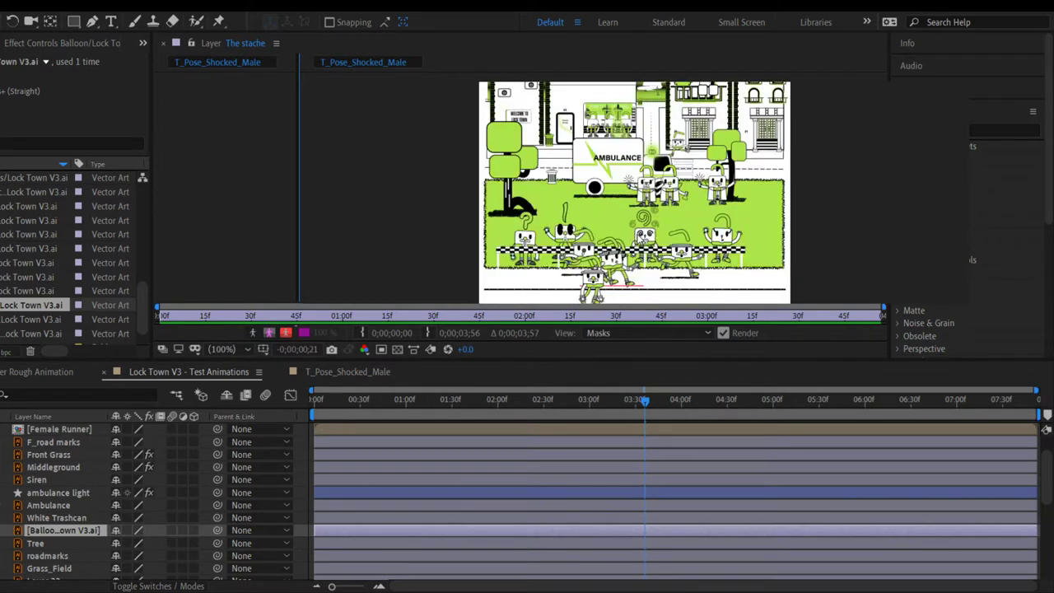
left_click(31, 534)
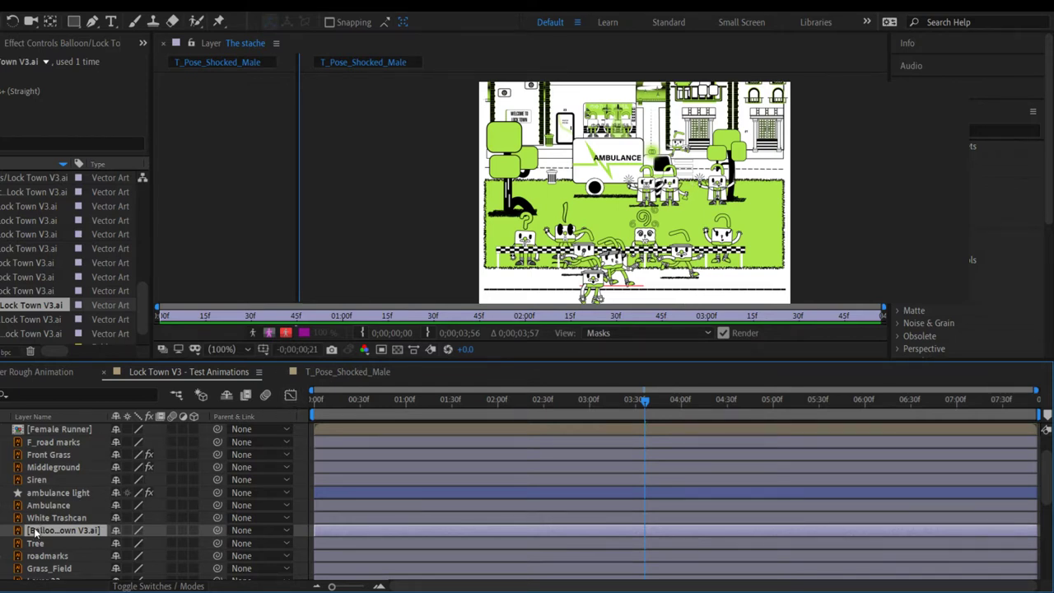
key("Delete")
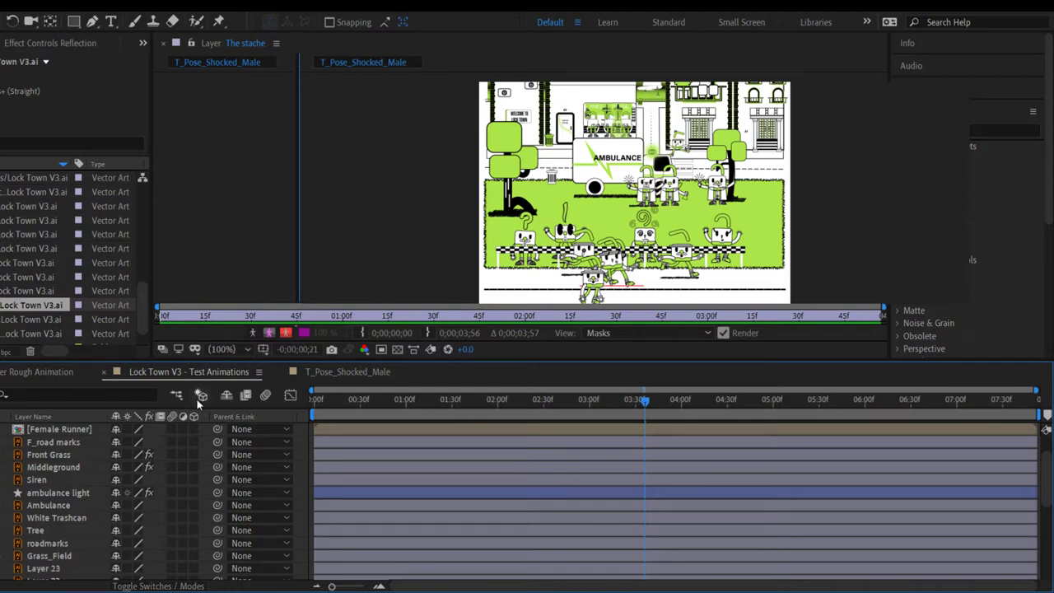
Step: Switch to the T_Pose_Shocked_Male comp and zoom in and out to inspect the character
left_click(301, 371)
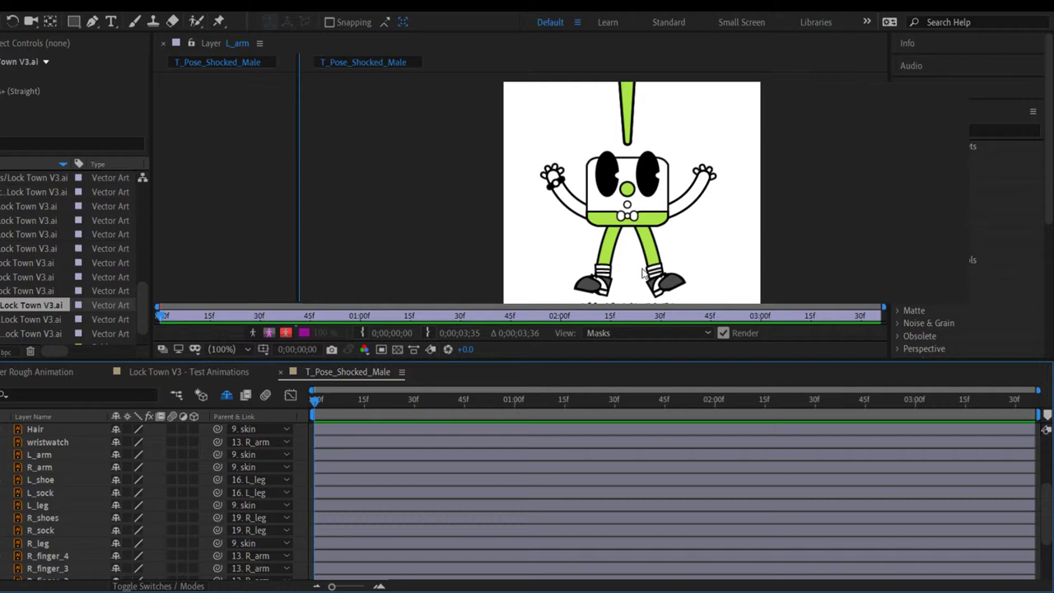
key("comma")
key("comma")
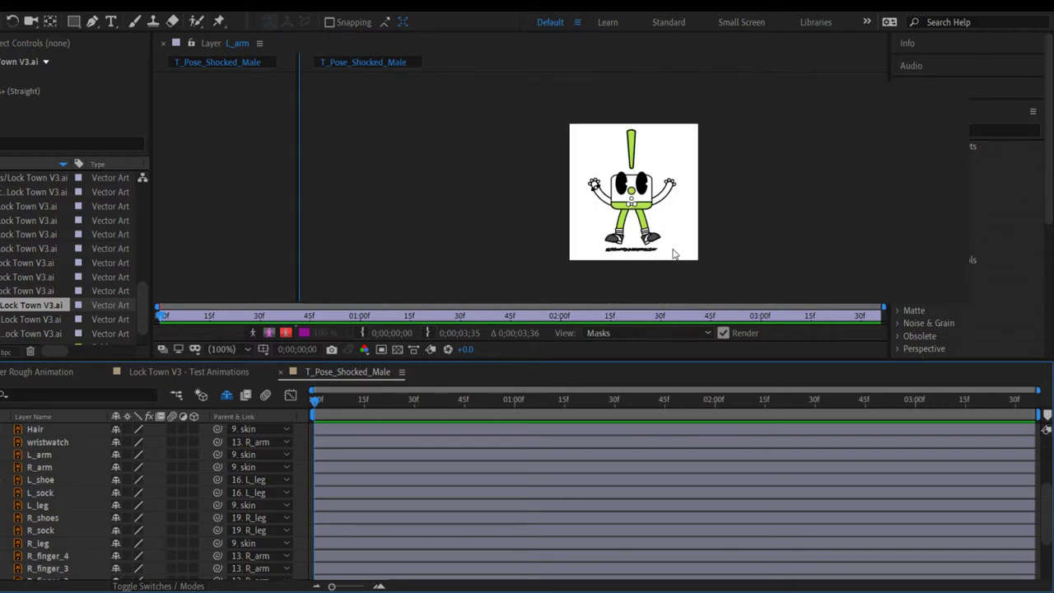
key("period")
key("comma")
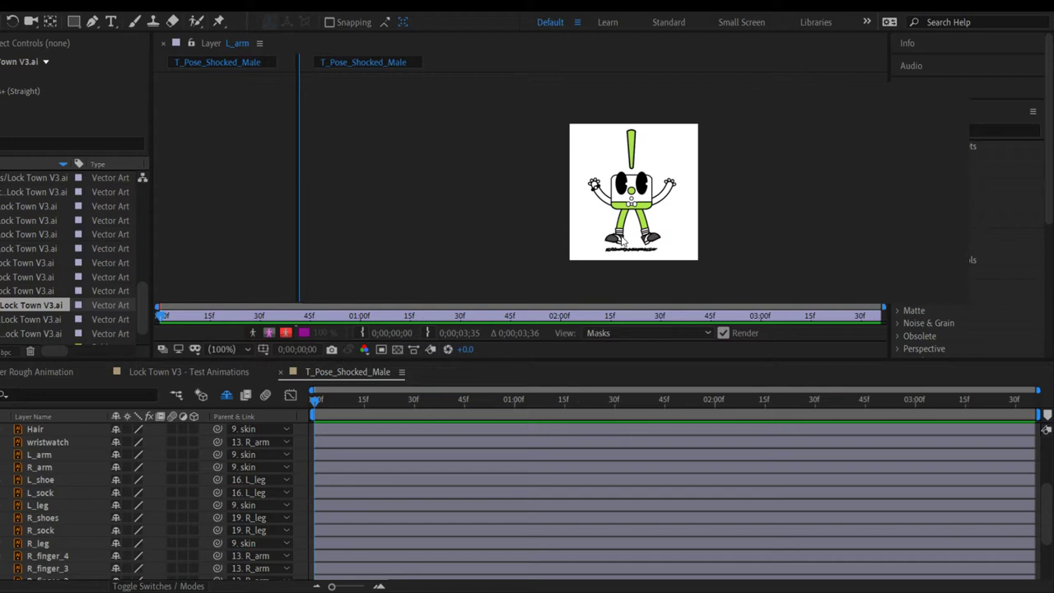
scroll(178, 525, "down", 4)
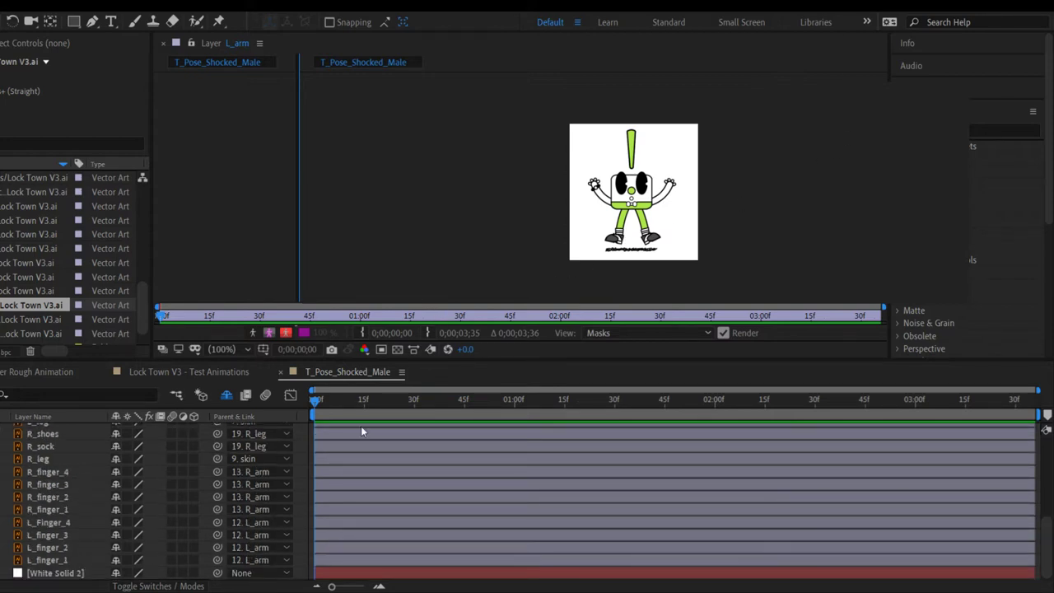
key("period")
key("period")
key("comma")
key("comma")
key("period")
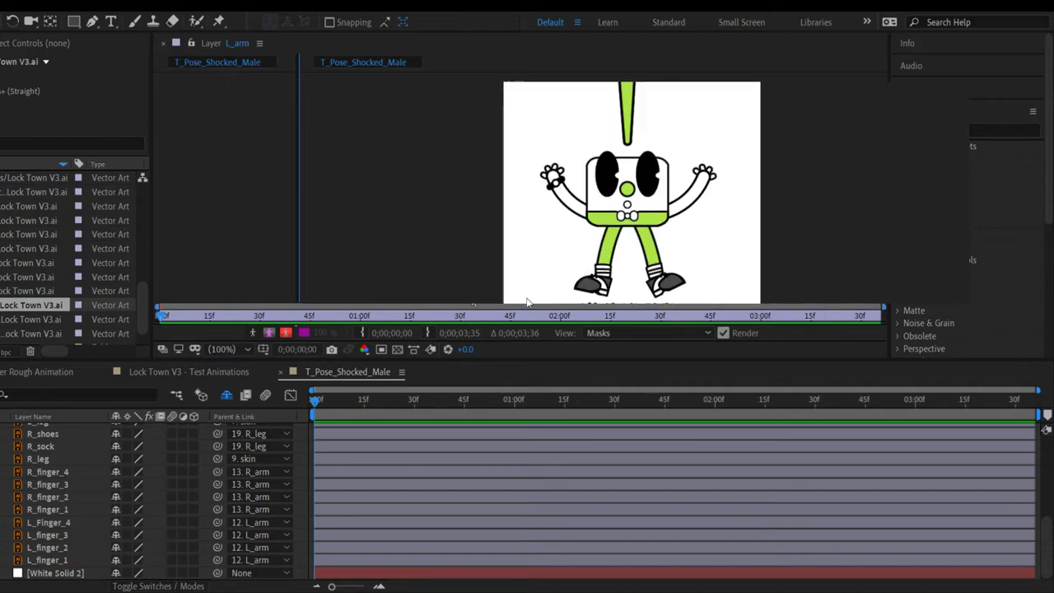
key("comma")
key("period")
key("comma")
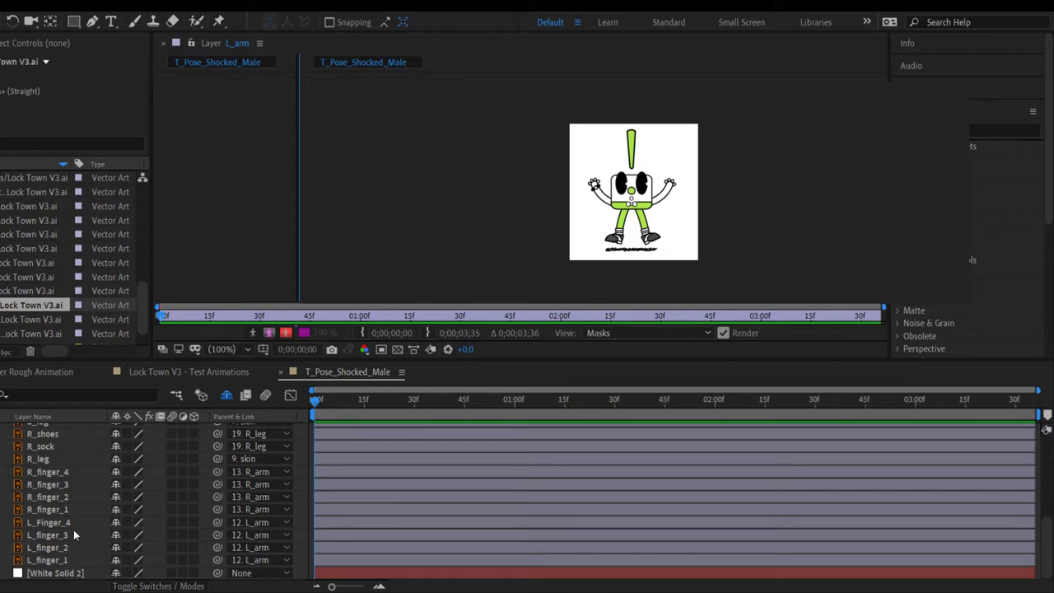
Step: Choose the Pan Behind (anchor point) tool and select the L_leg layer
left_click(50, 20)
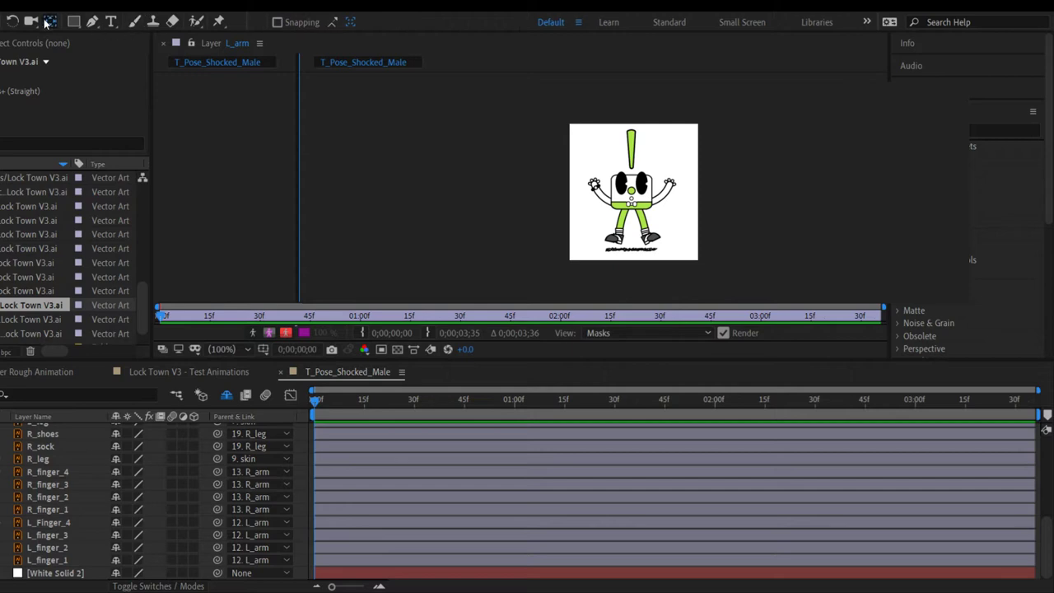
scroll(58, 531, "up", 3)
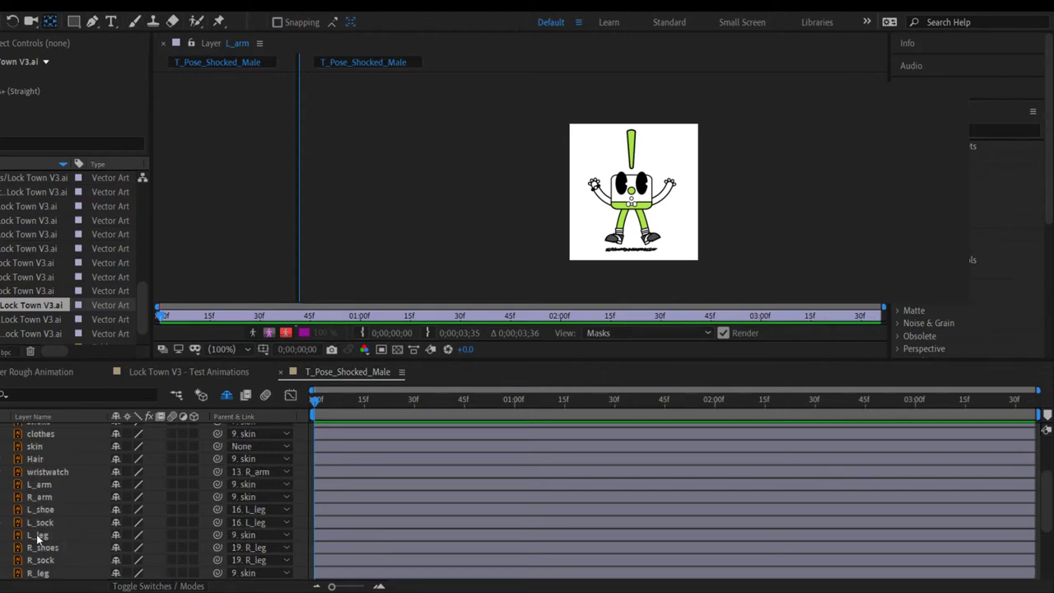
left_click(38, 535)
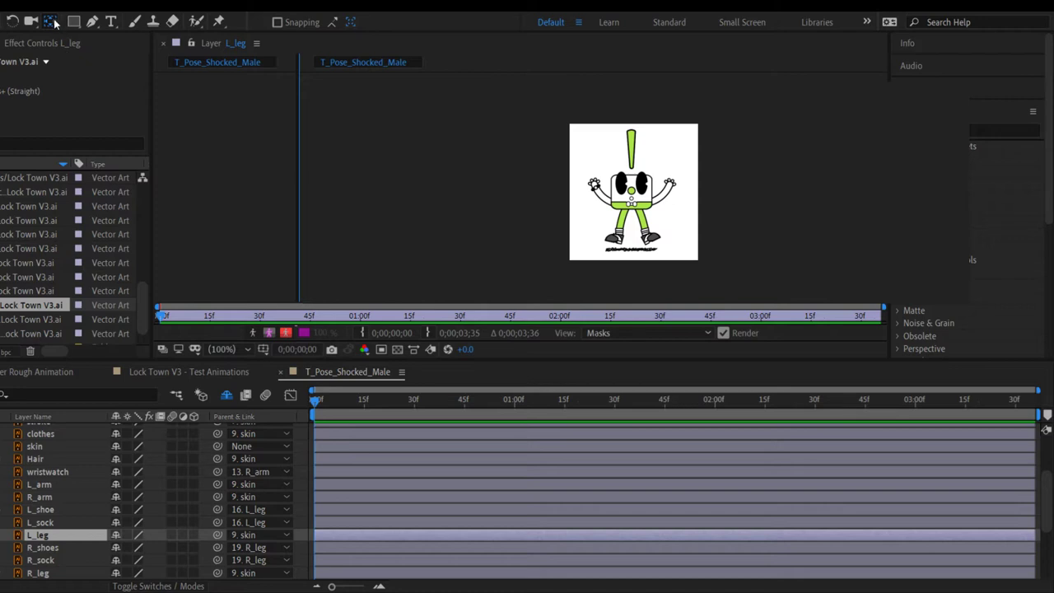
Step: Put the L_leg layer's name into rename mode
key("Return")
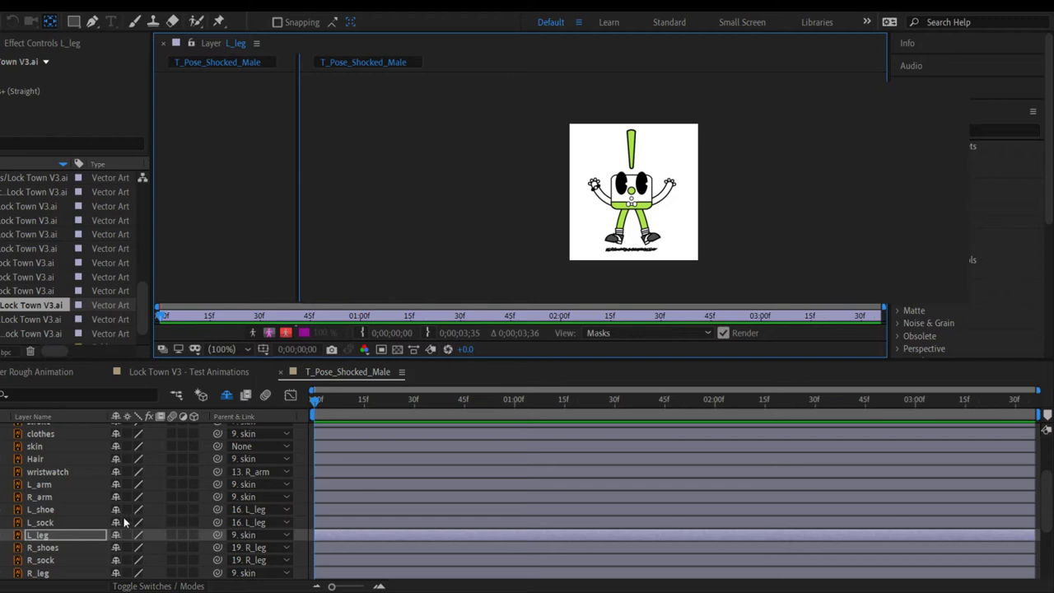
Step: Check the leg and arm layers, opening L_arm in its own viewer and starting a rename on L_shoe
left_click(47, 573)
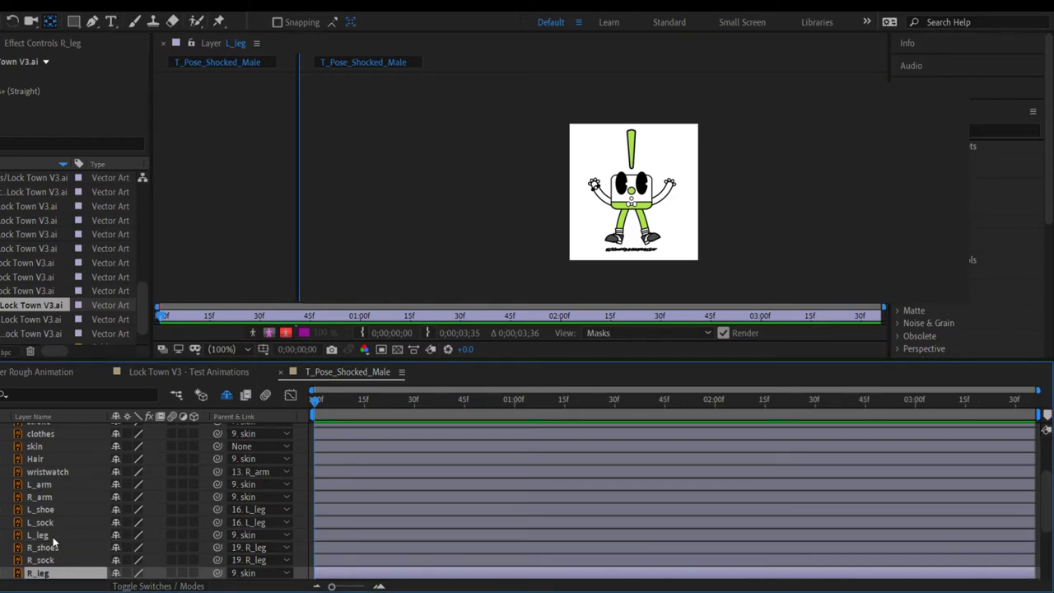
left_click(50, 536)
left_click(47, 574)
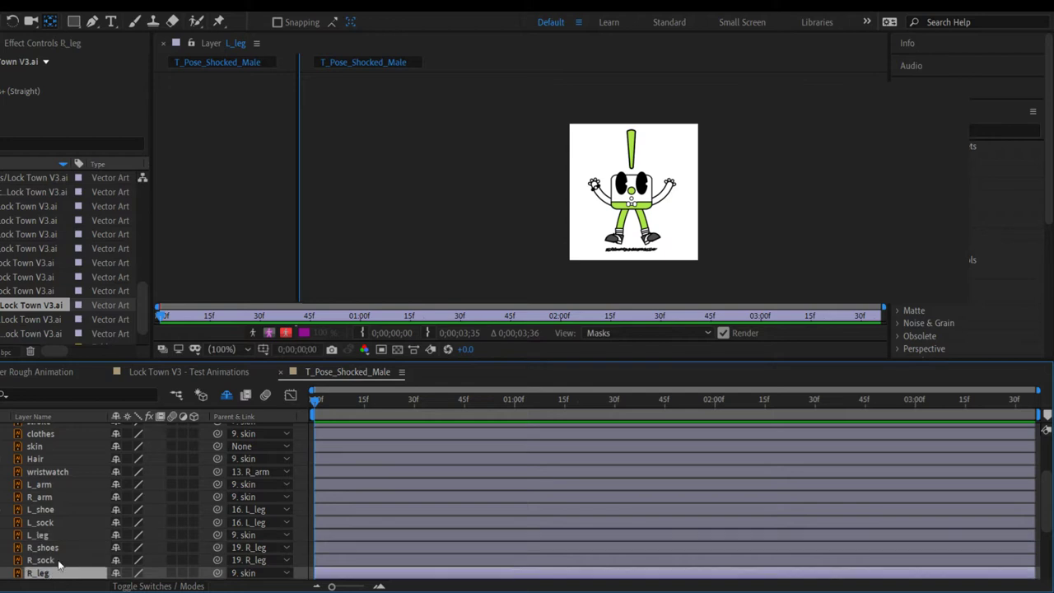
left_click(45, 486)
double_click(45, 487)
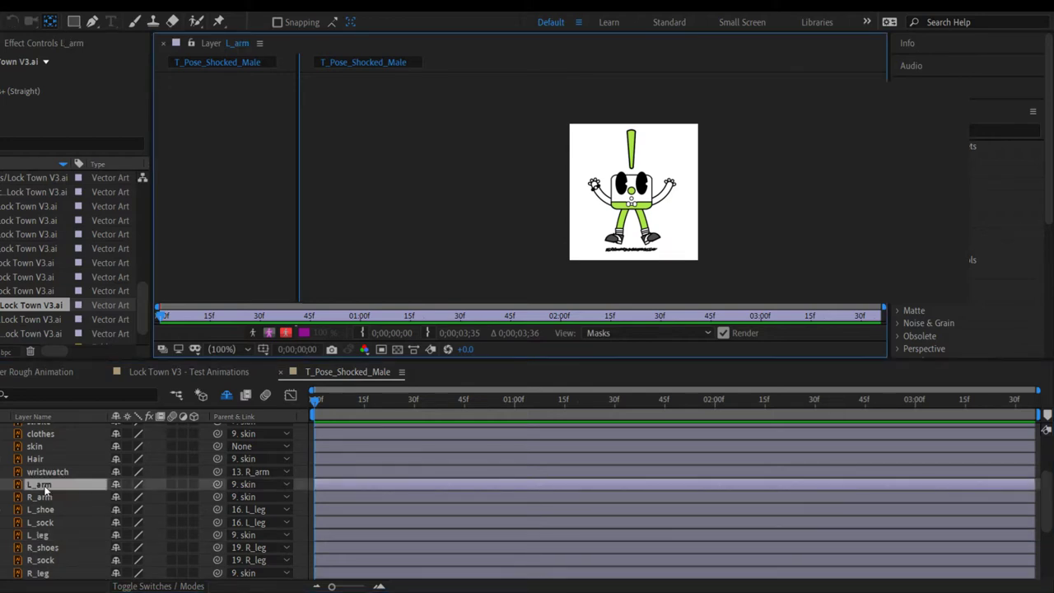
left_click(37, 497)
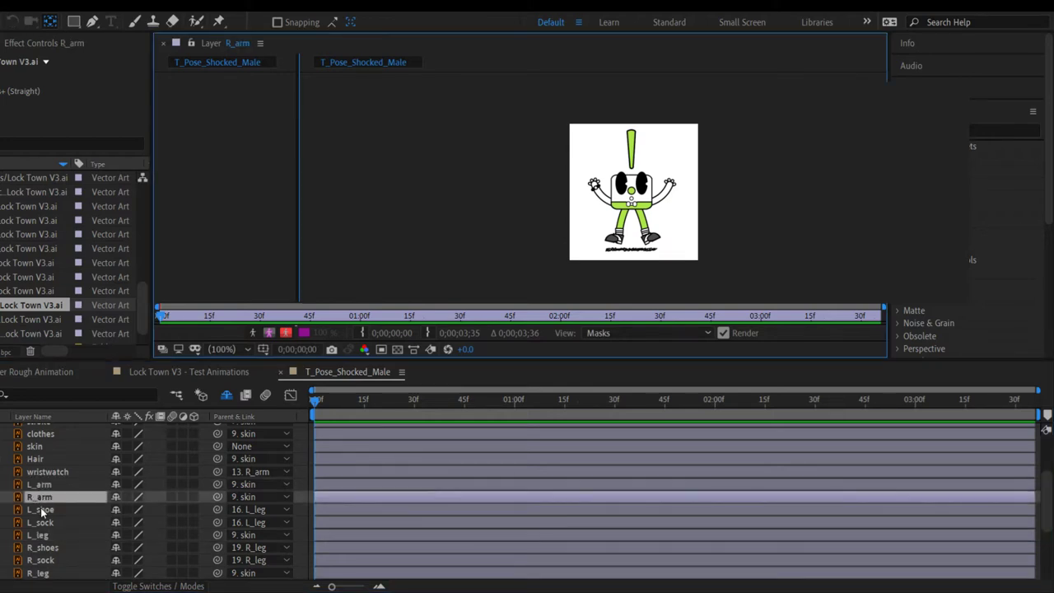
left_click(41, 510)
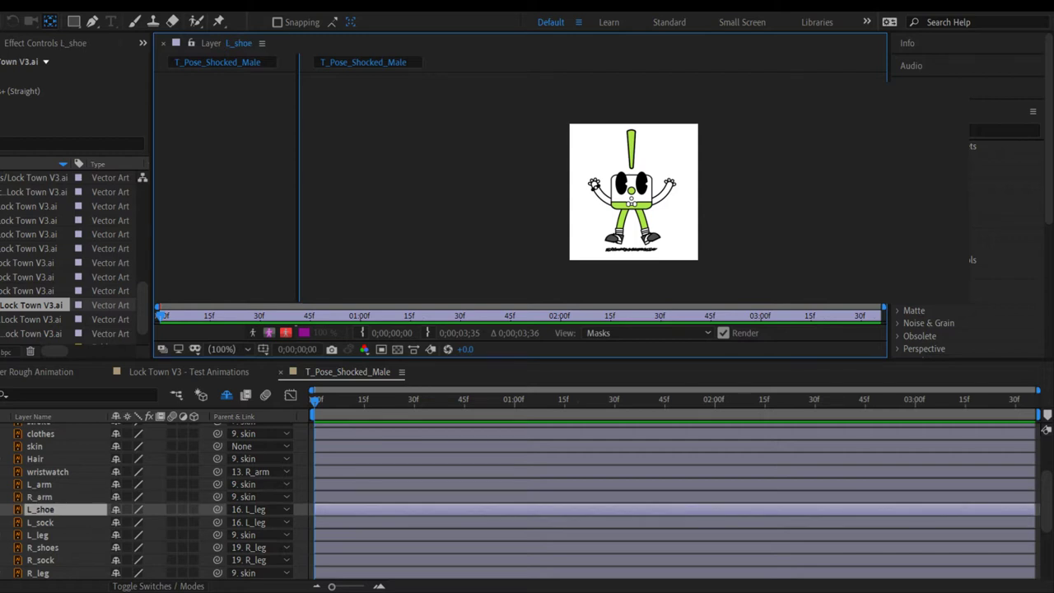
key("Return")
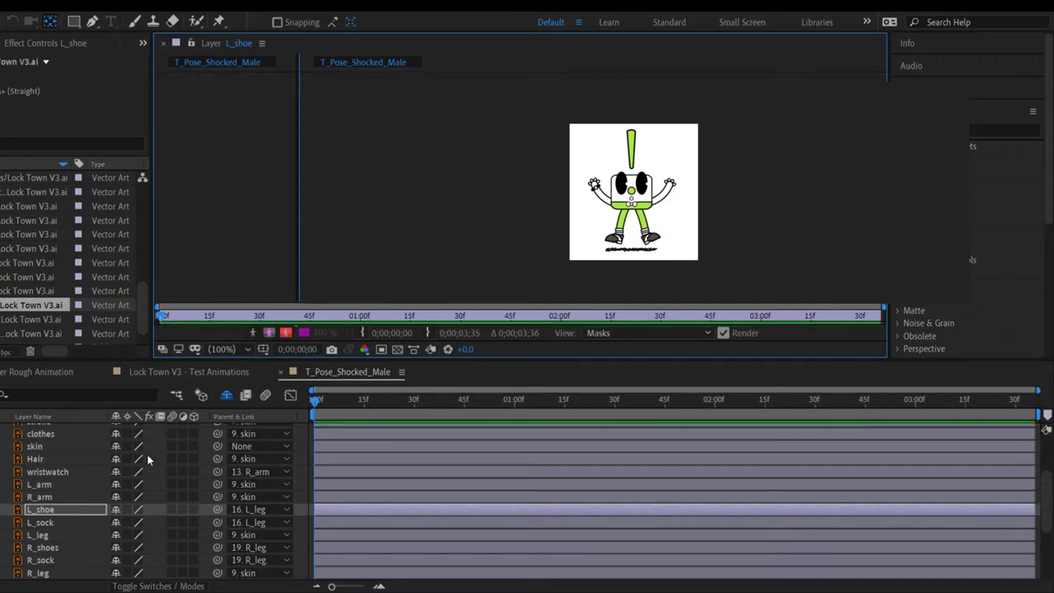
Step: Step through R_shoes, R_sock, wristwatch and Hair, entering rename on R_shoes and Hair
left_click(48, 548)
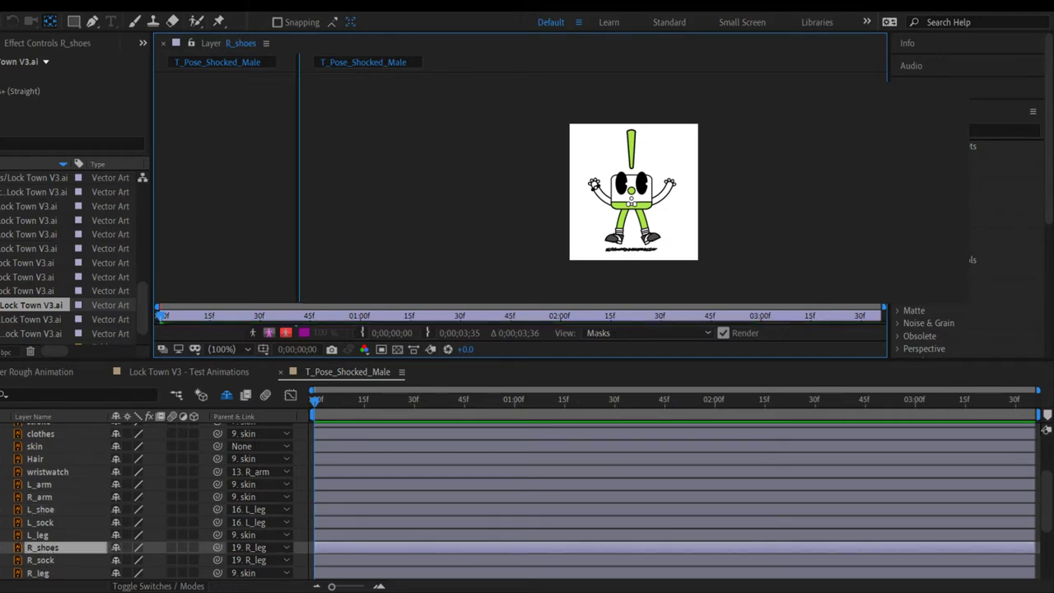
key("Return")
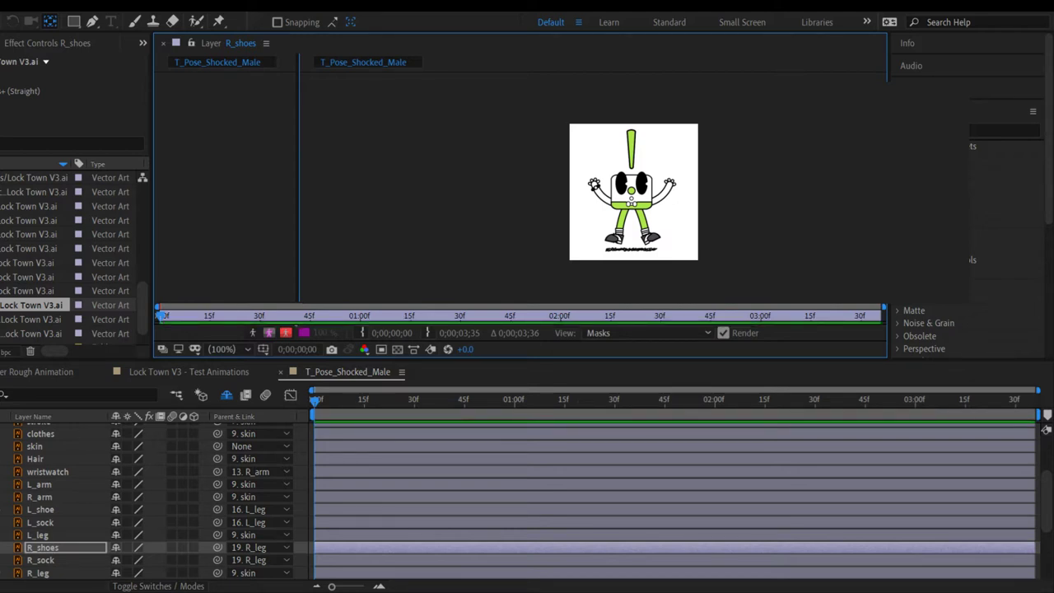
left_click(46, 561)
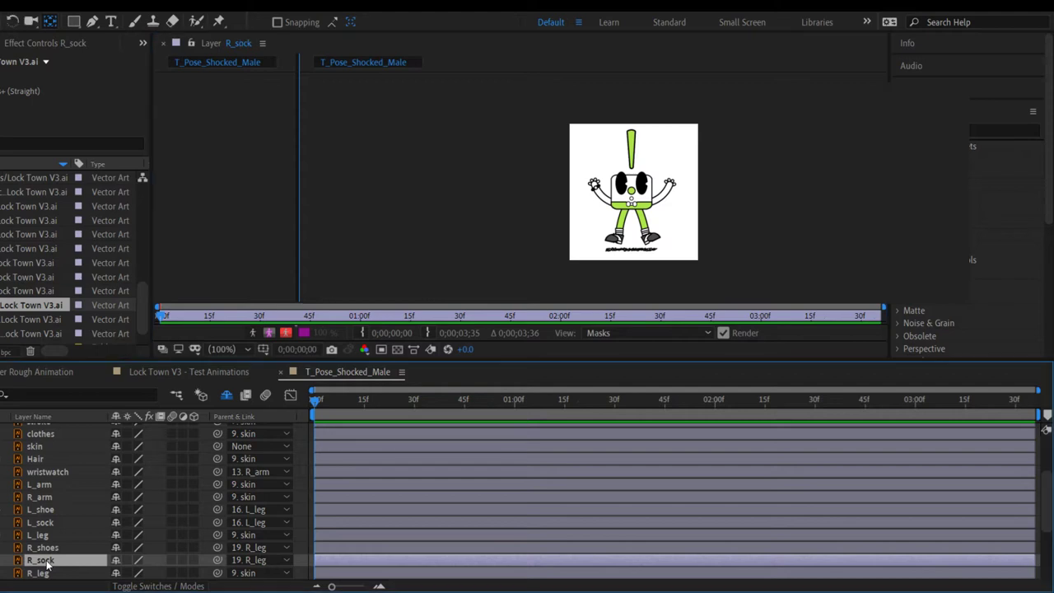
left_click(45, 472)
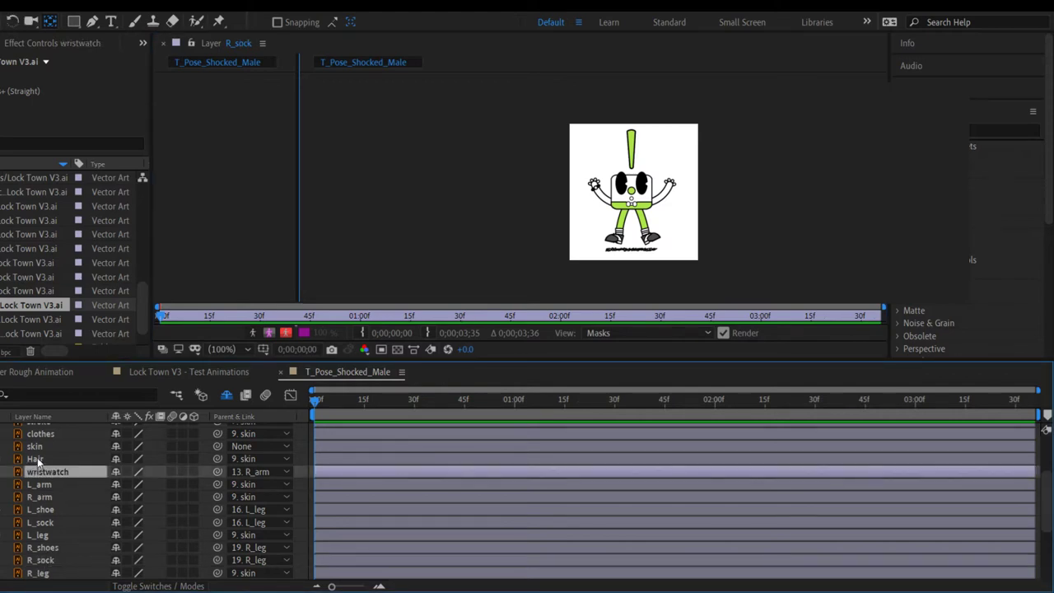
left_click(37, 457)
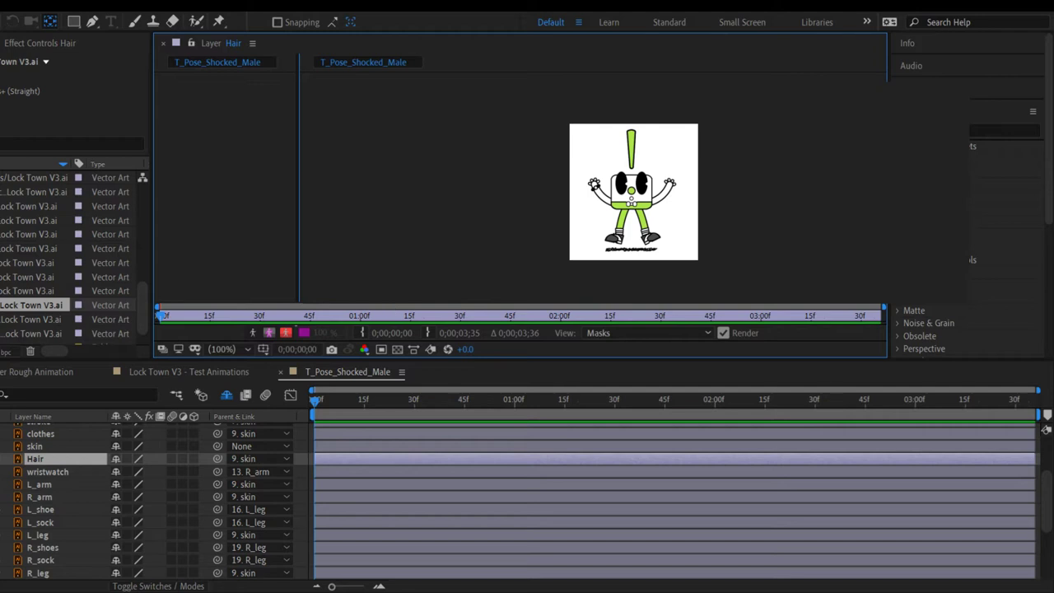
key("Return")
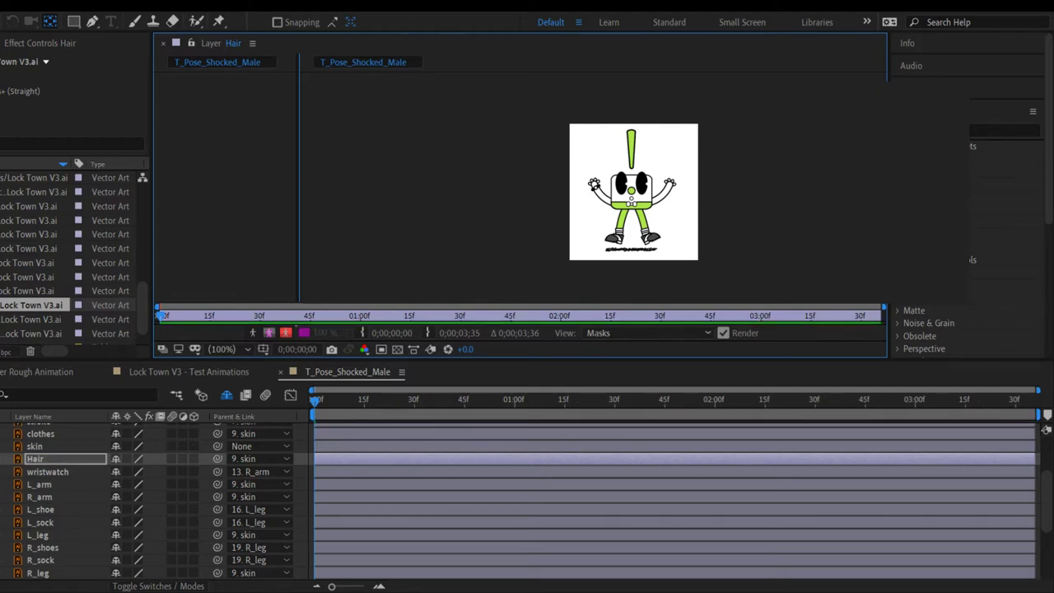
Step: Review the clothes, stroke, L_eye and shadow layers, ending on bowtie
scroll(48, 512, "up", 1)
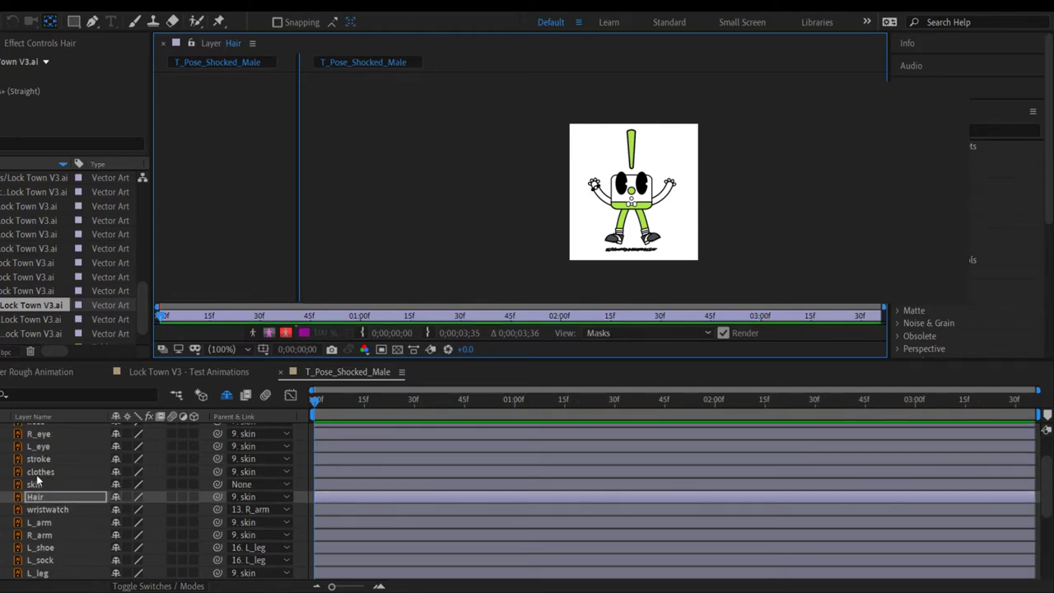
left_click(38, 472)
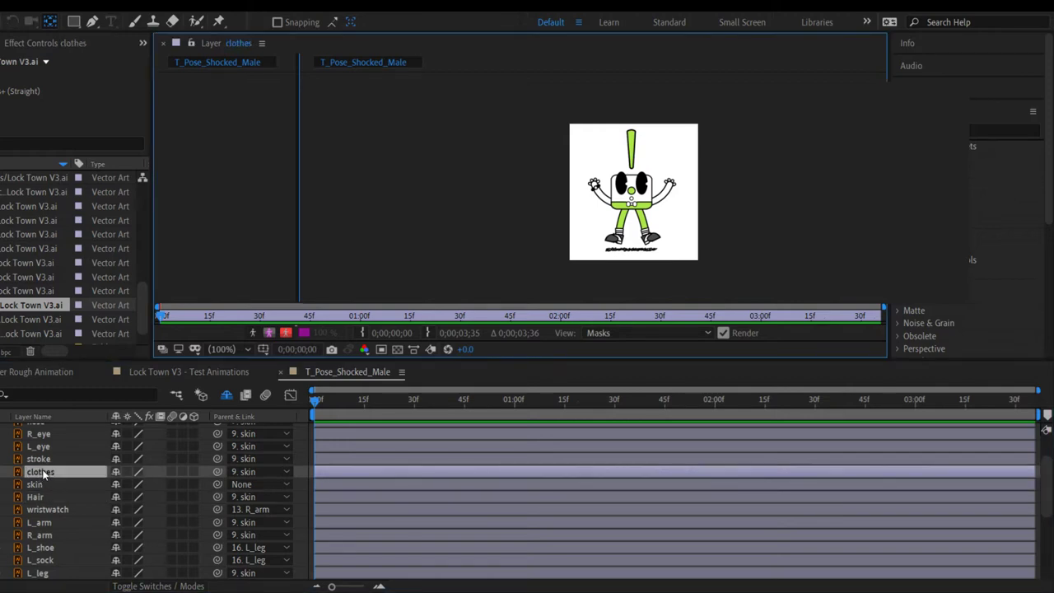
left_click(41, 458)
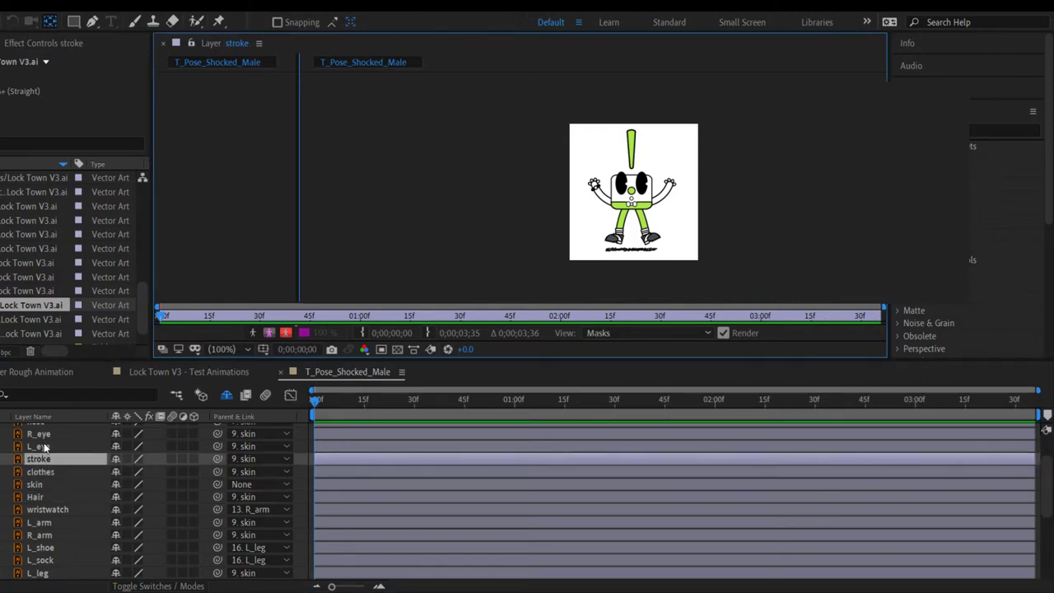
left_click(44, 445)
scroll(44, 445, "up", 1)
left_click(44, 442)
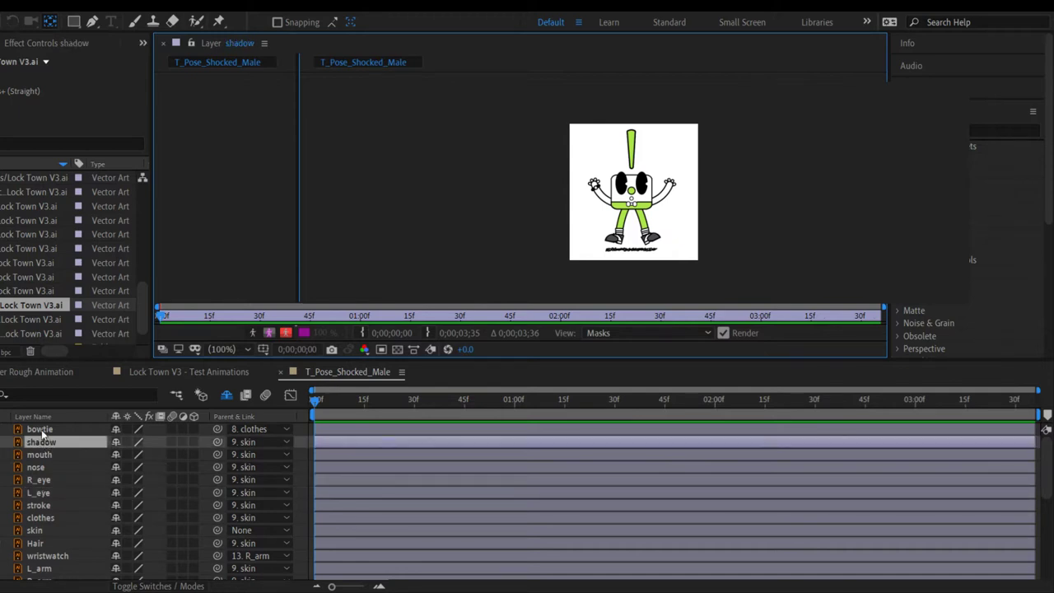
left_click(42, 430)
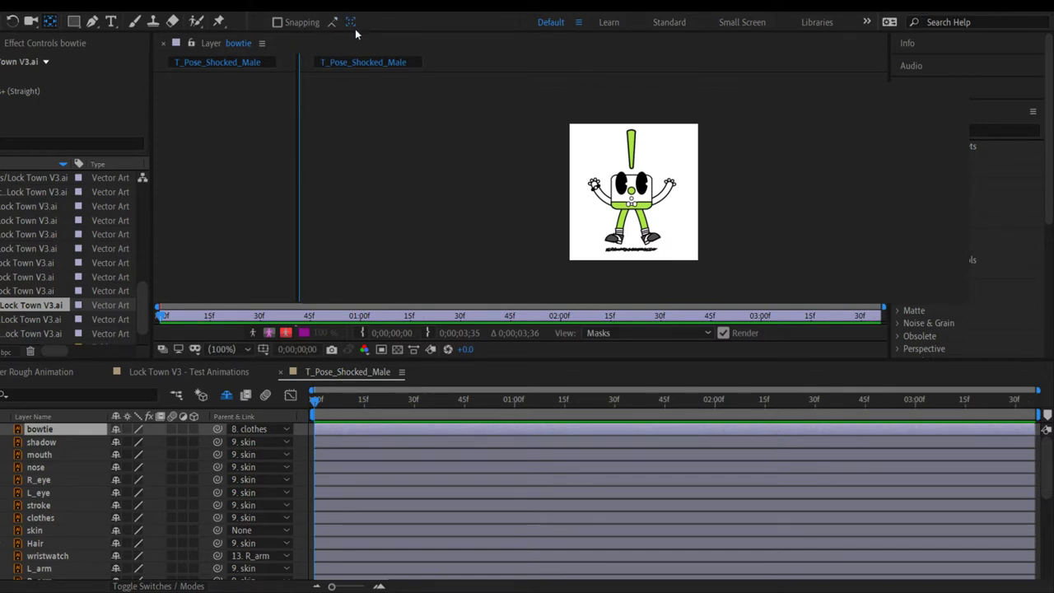
Step: Zoom the viewer in with the mouse wheel until the character appears about twice as large
scroll(633, 192, "up", 5)
scroll(633, 192, "down", 5)
scroll(650, 191, "up", 2)
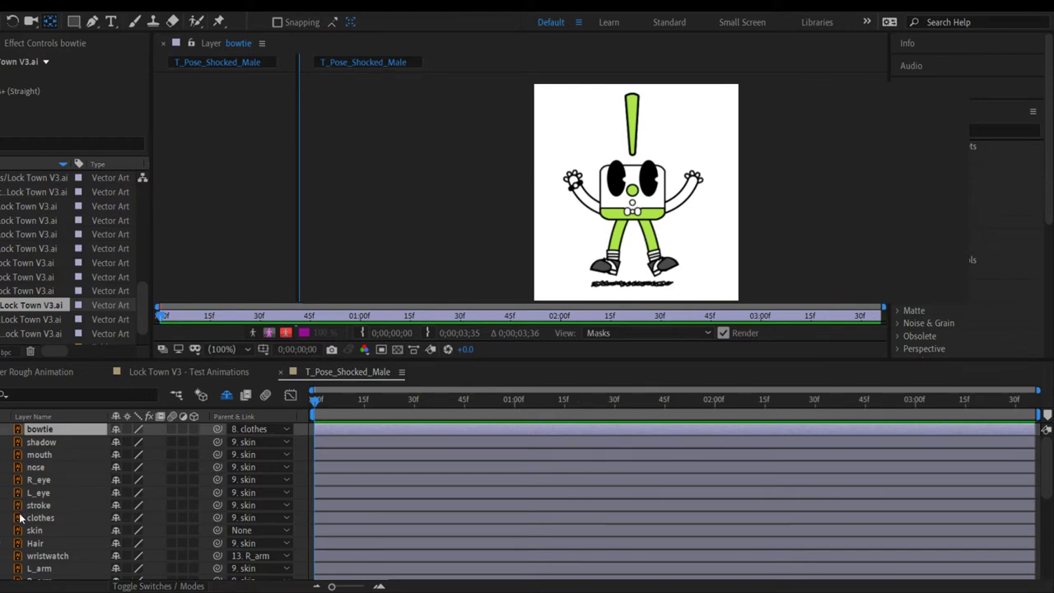
Step: Mark the detail layers shy, from nose down to L_finger_1 plus bowtie, shadow and mouth
scroll(20, 517, "down", 3)
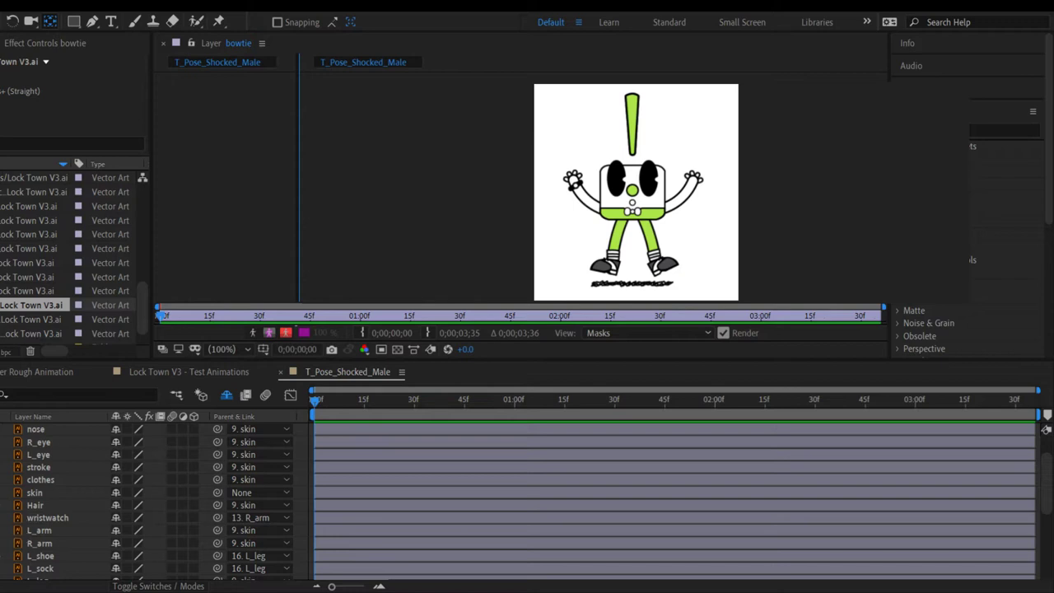
left_click(4, 530)
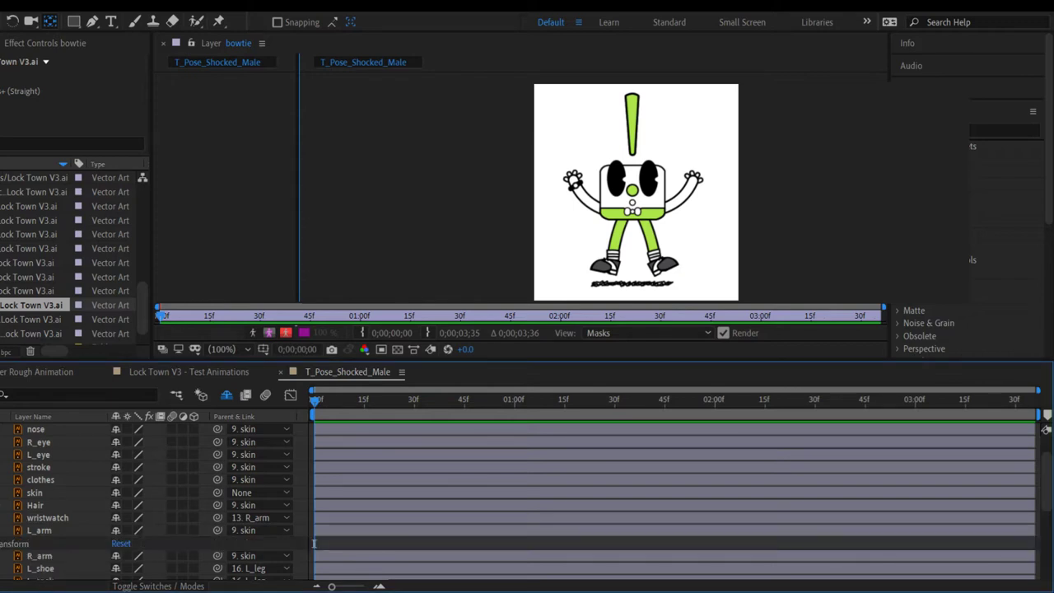
key("u")
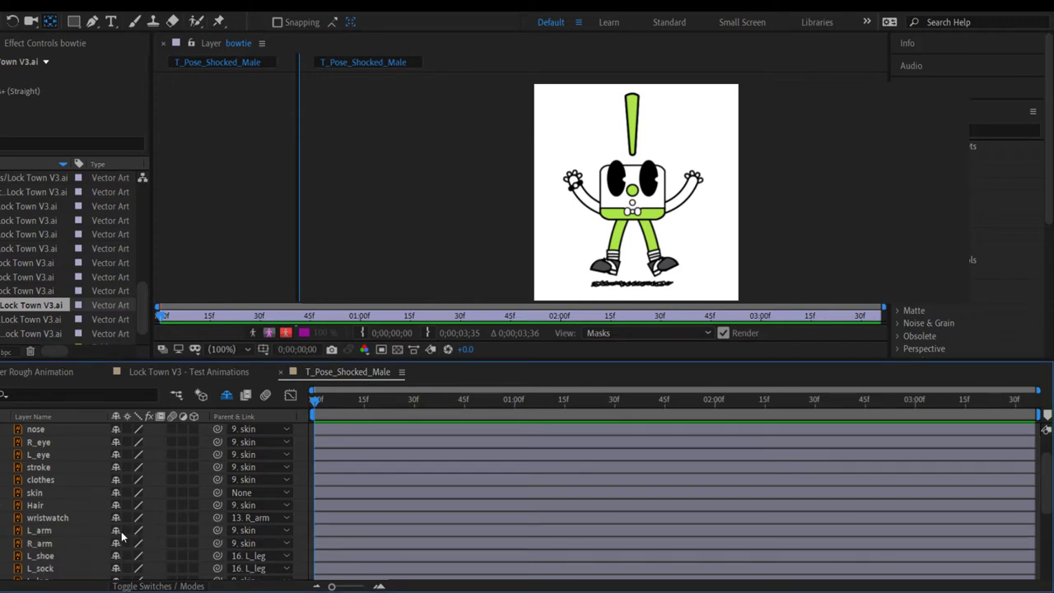
left_click(54, 430)
scroll(73, 510, "down", 5)
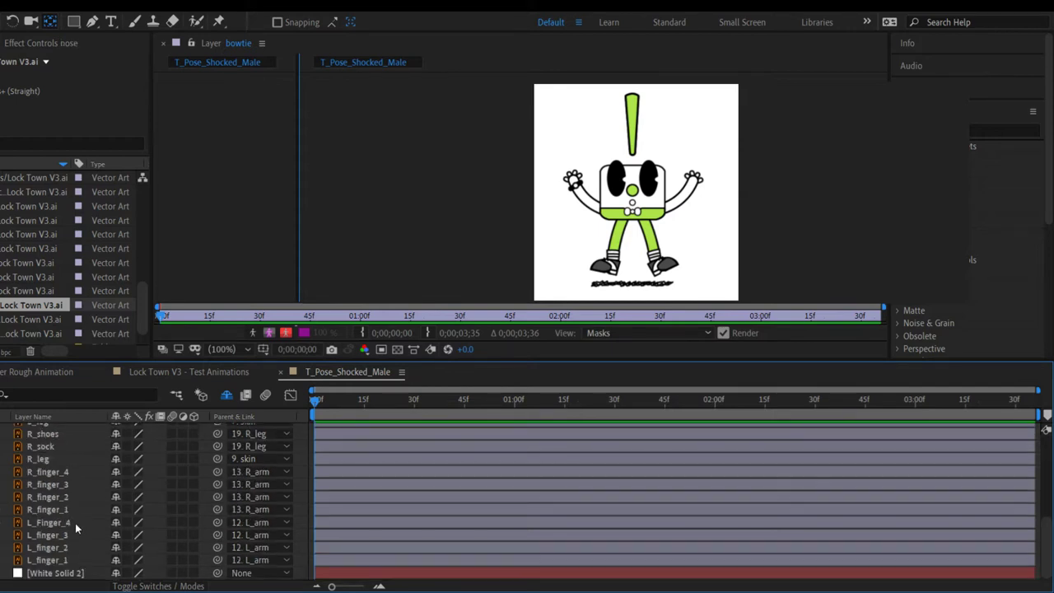
left_click(51, 562, "shift")
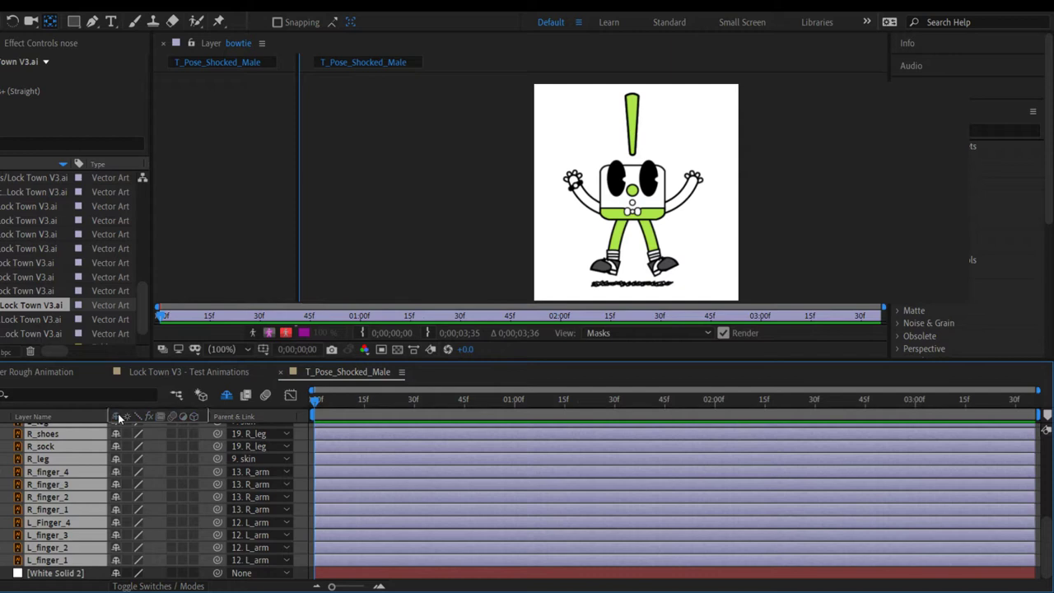
left_click(114, 439)
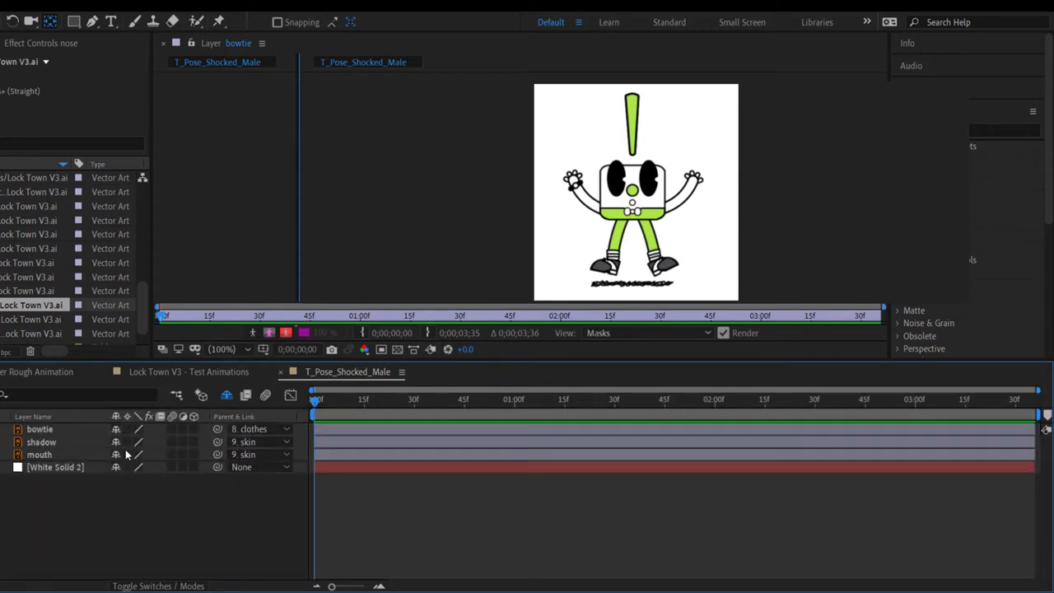
left_click(116, 429)
left_click(116, 429)
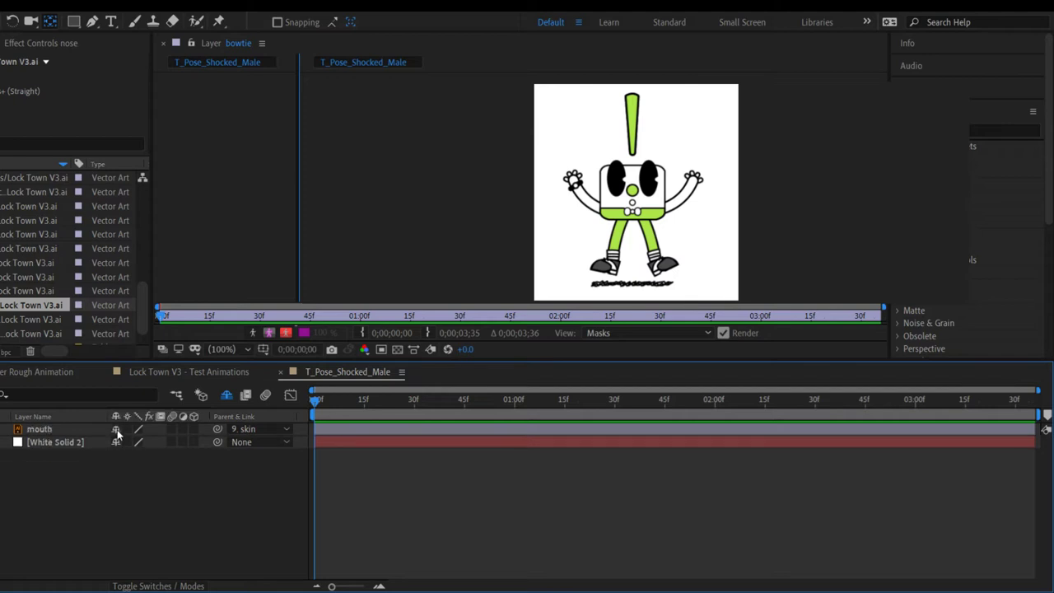
left_click(117, 429)
left_click(227, 396)
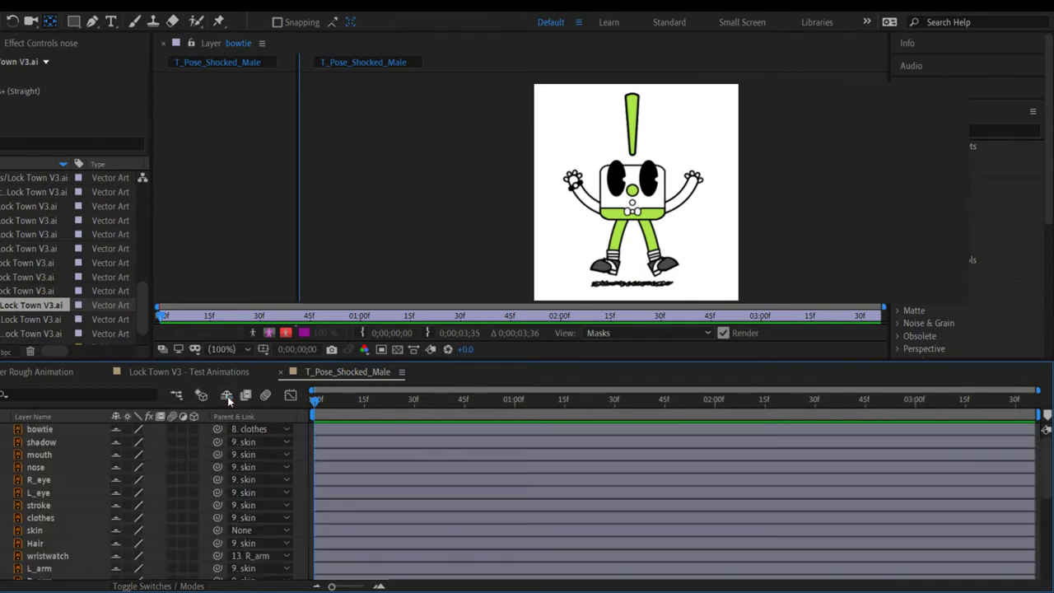
Step: Clear the shy flag on L_leg, R_leg, R_arm and skin, then hide all shy layers
scroll(119, 510, "down", 5)
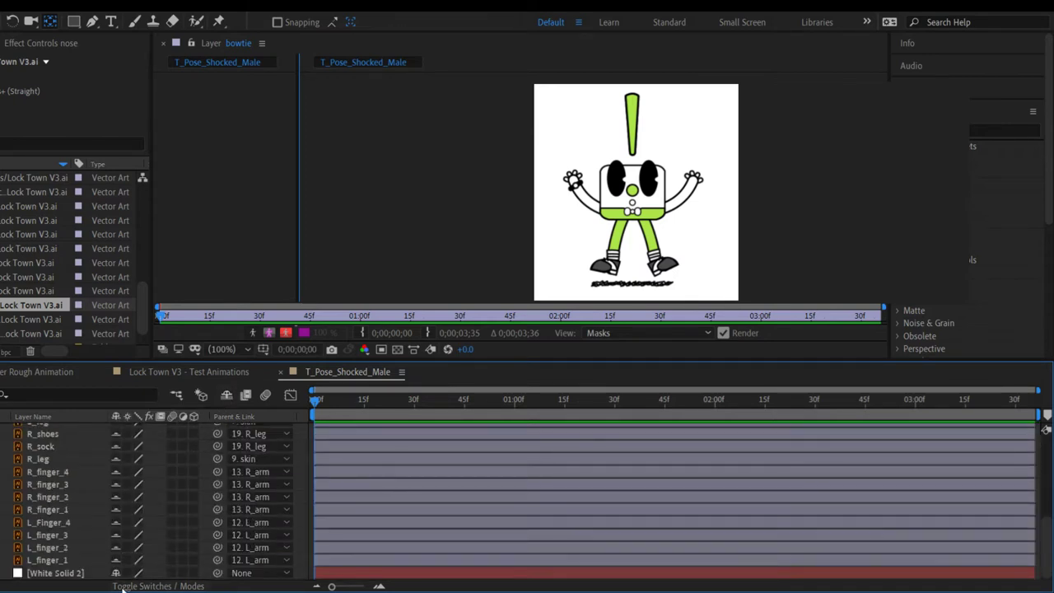
scroll(100, 510, "up", 3)
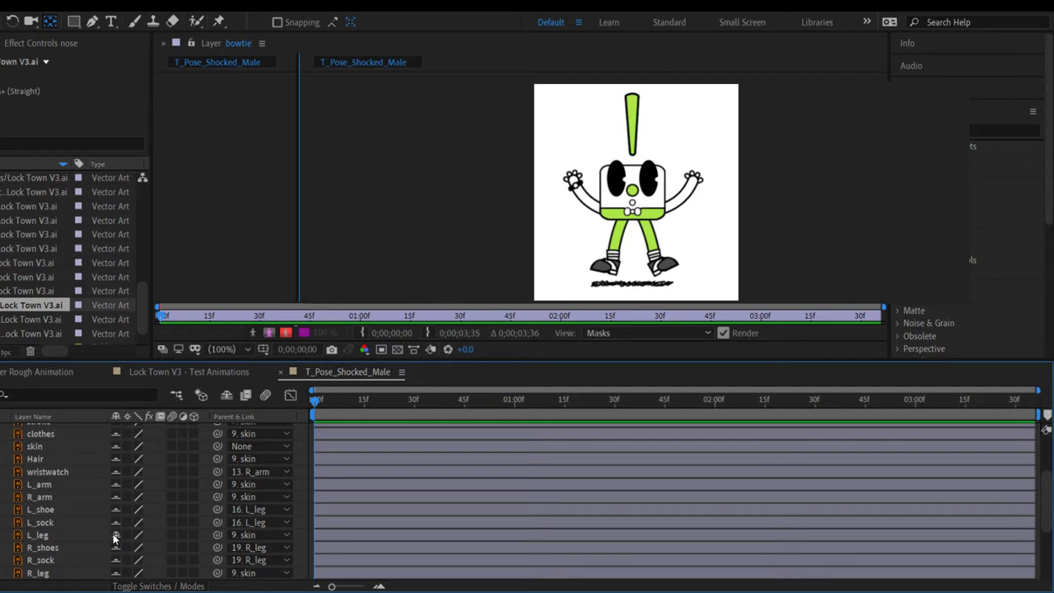
left_click(116, 535)
left_click(115, 573)
scroll(111, 486, "up", 3)
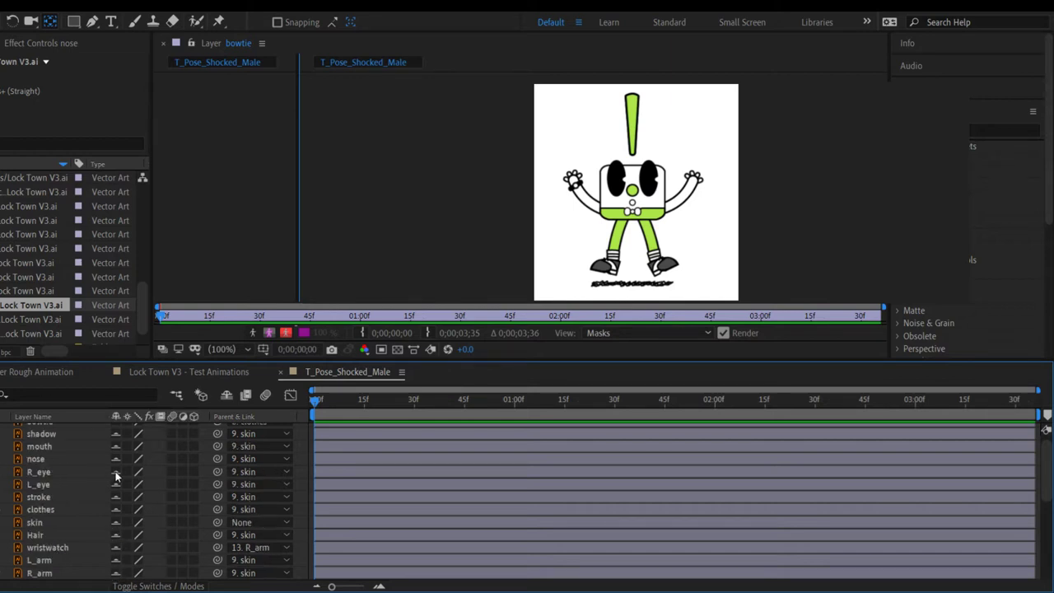
scroll(121, 522, "up", 1)
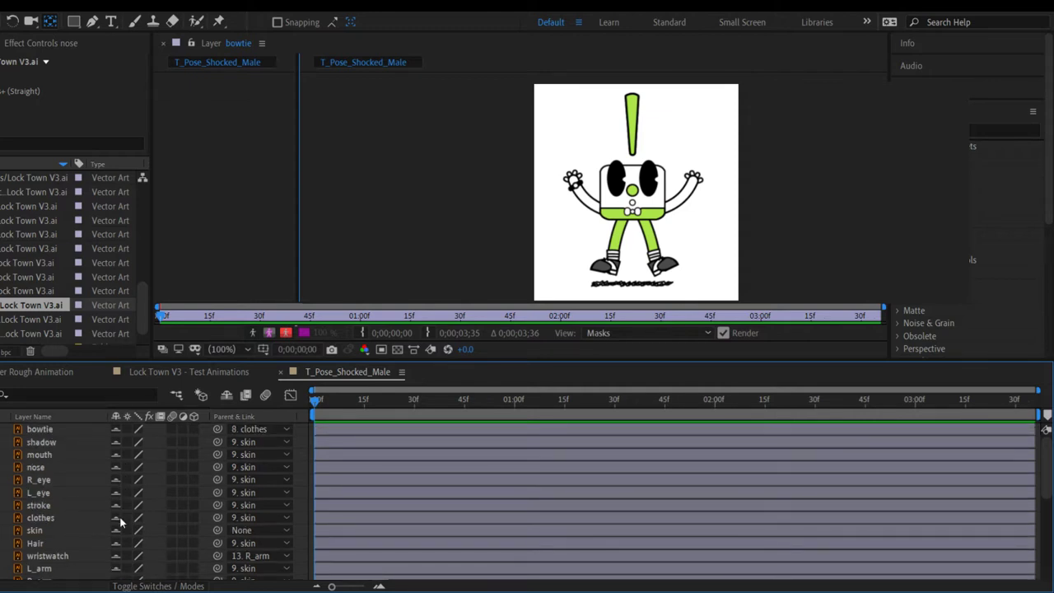
scroll(118, 492, "down", 3)
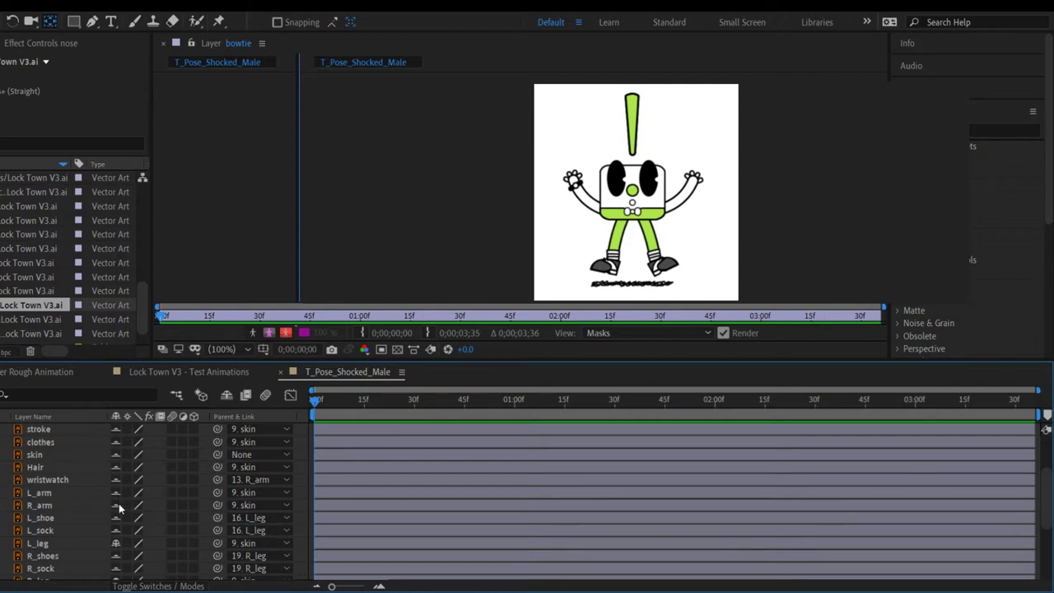
left_click(117, 504)
scroll(116, 535, "down", 5)
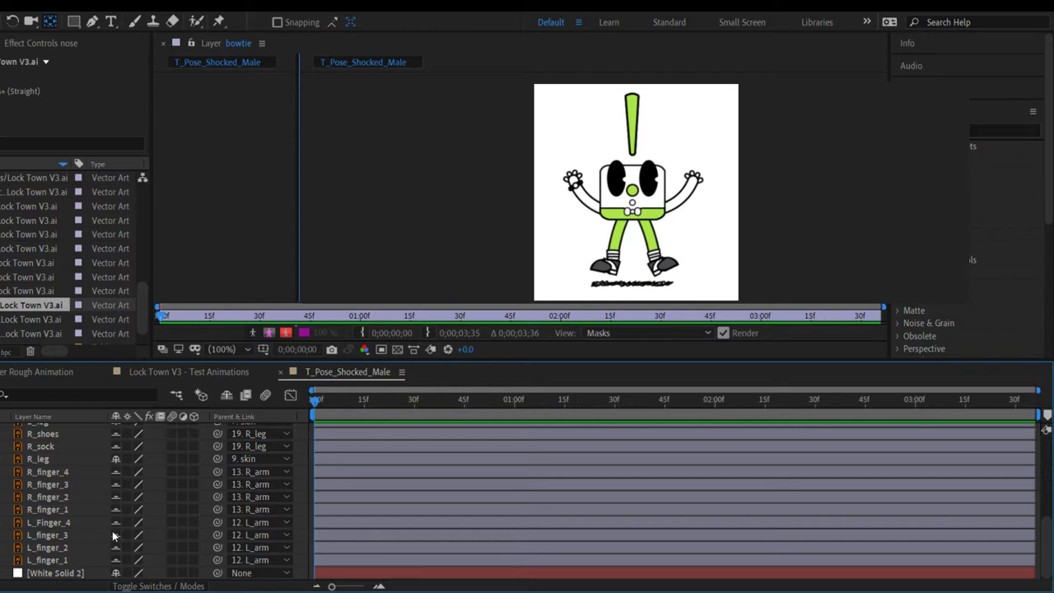
scroll(114, 536, "up", 3)
scroll(113, 535, "up", 5)
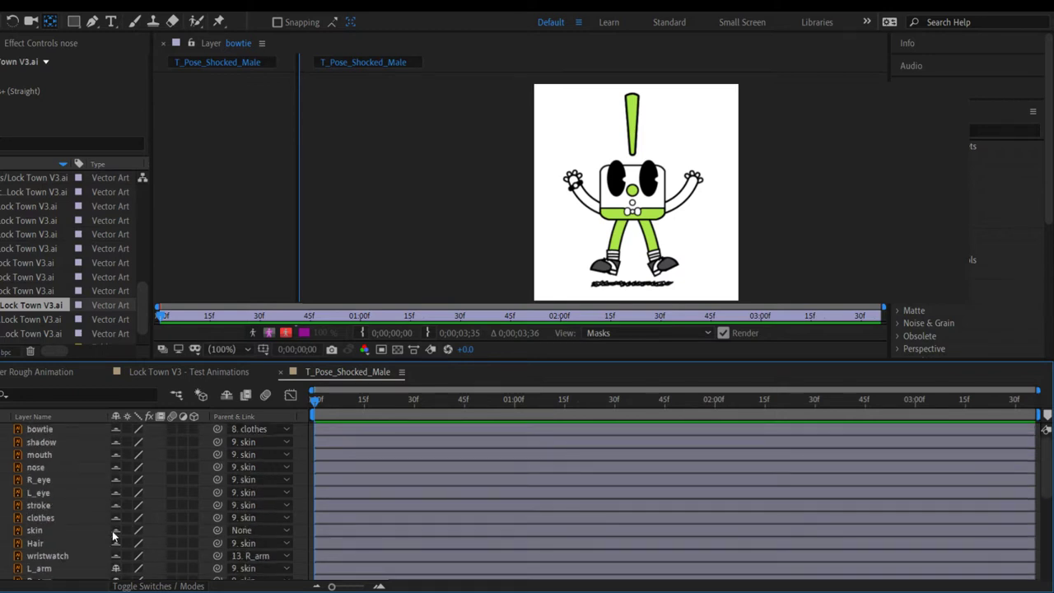
left_click(117, 530)
left_click(226, 395)
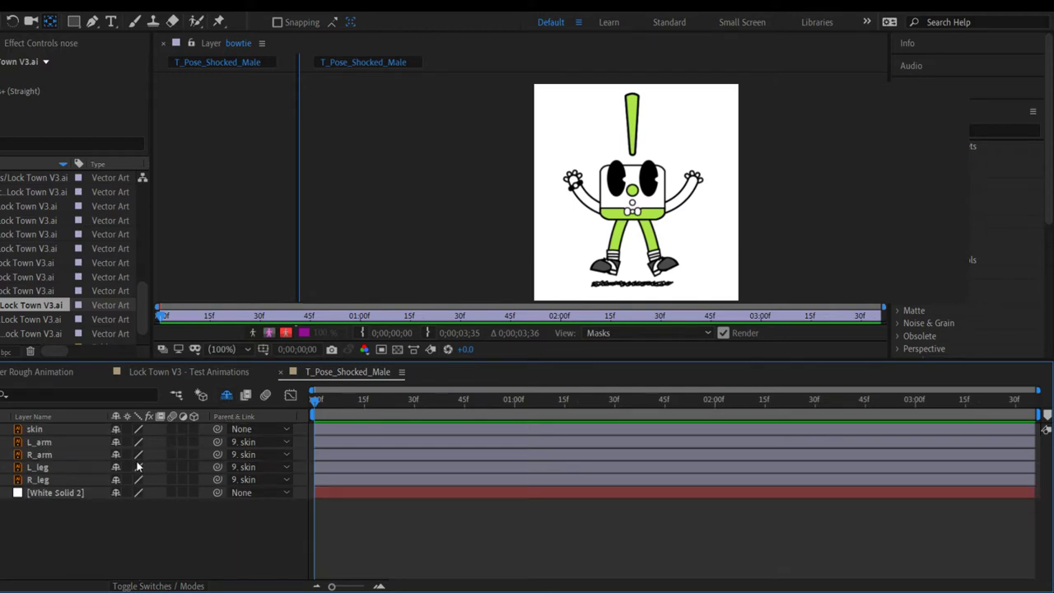
Step: Select skin through R_leg and reveal their Position and Rotation properties
left_click(33, 432)
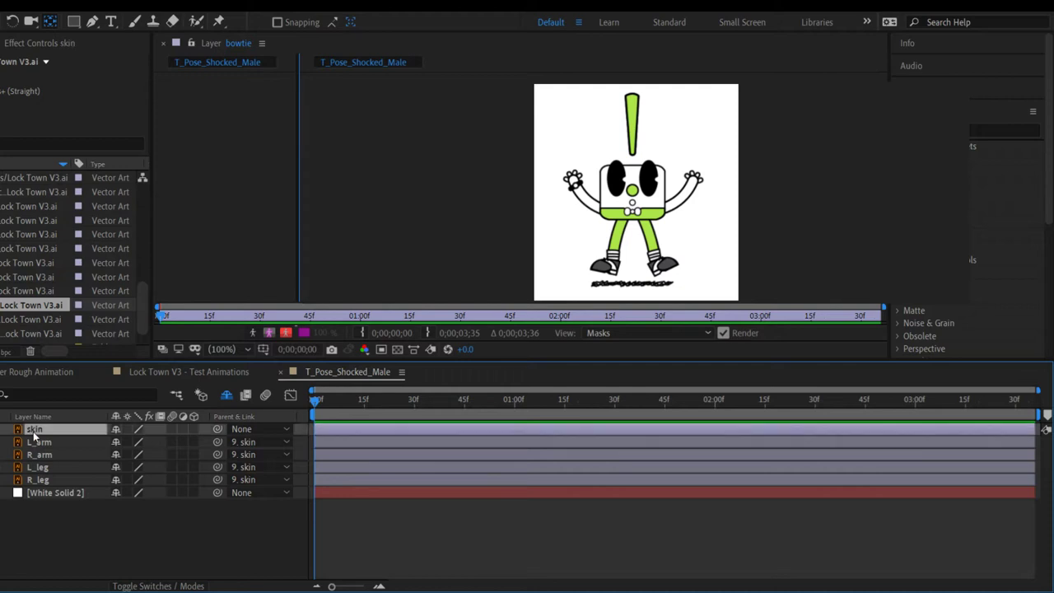
left_click(47, 480, "shift")
key("p")
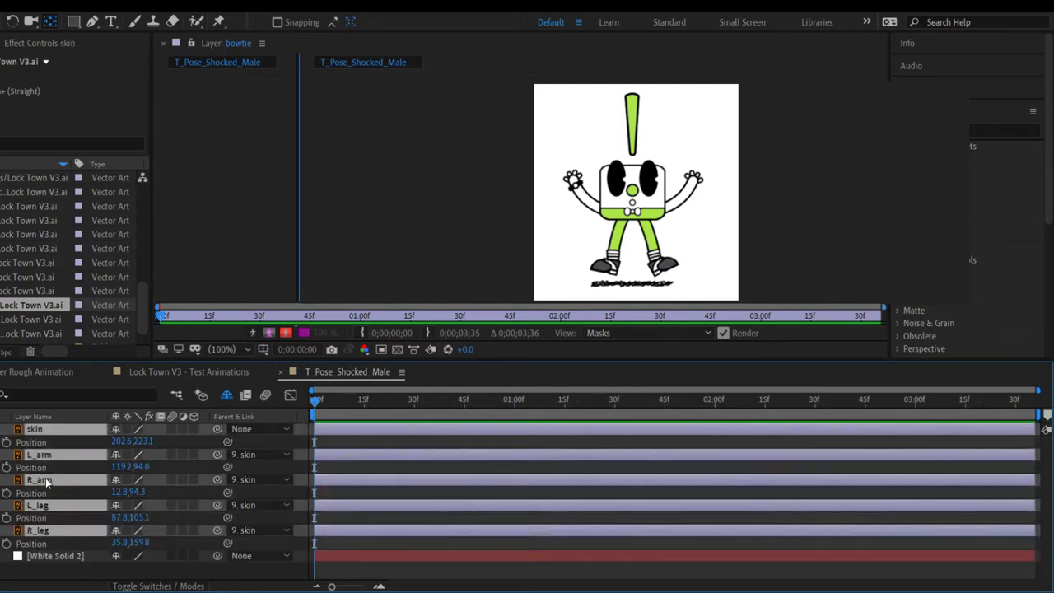
key("shift+r")
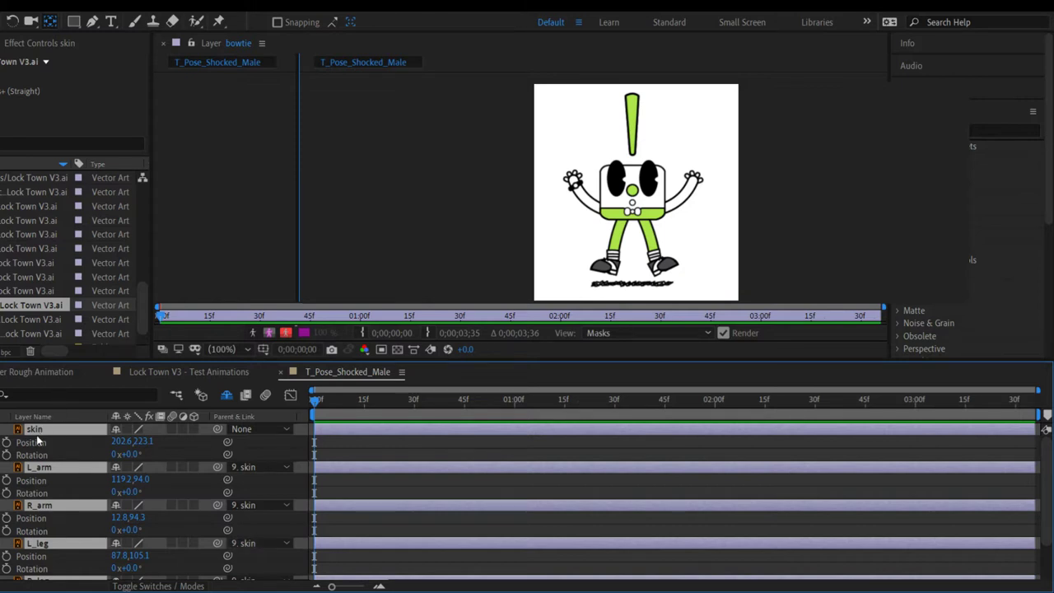
Step: Set Position and Rotation keyframes at frame 0 on all five layers
left_click(6, 442)
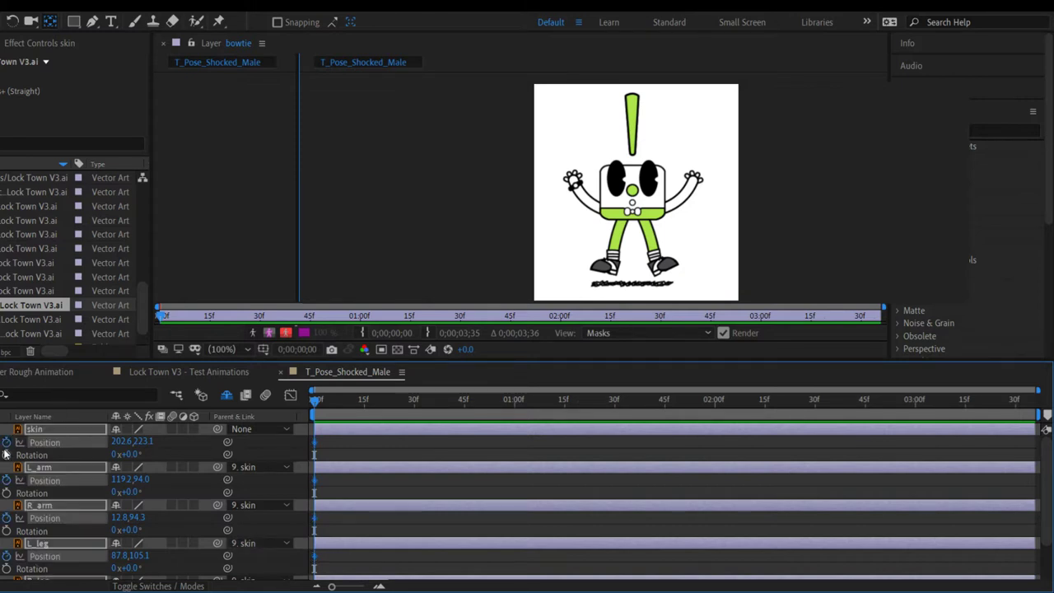
left_click(6, 455)
scroll(198, 544, "down", 1)
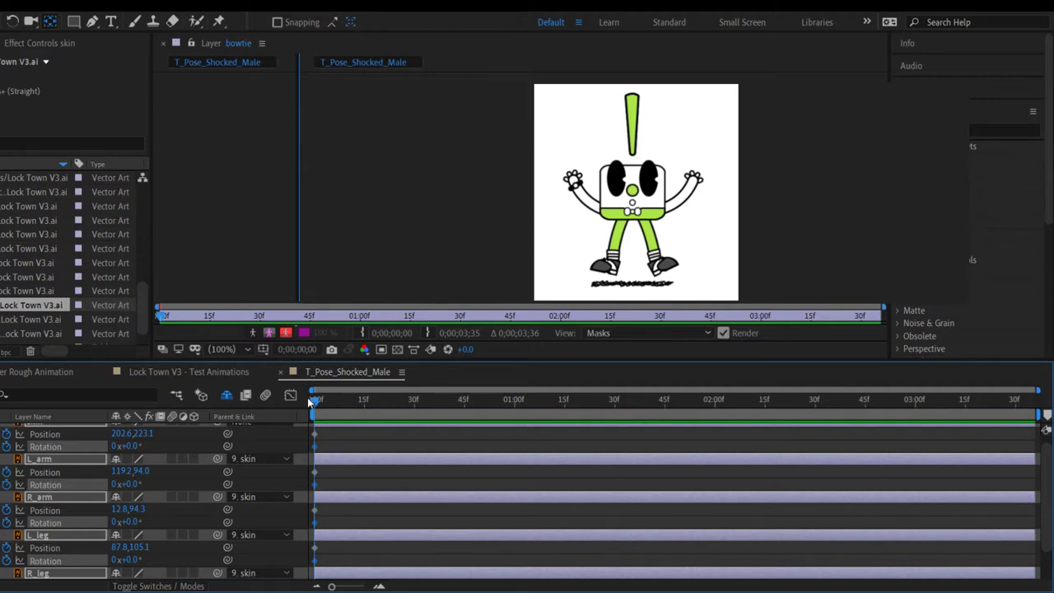
Step: Drag all frame-0 Position and Rotation keyframes to just before 03:00f, then deselect
left_click_drag(328, 432, 903, 549)
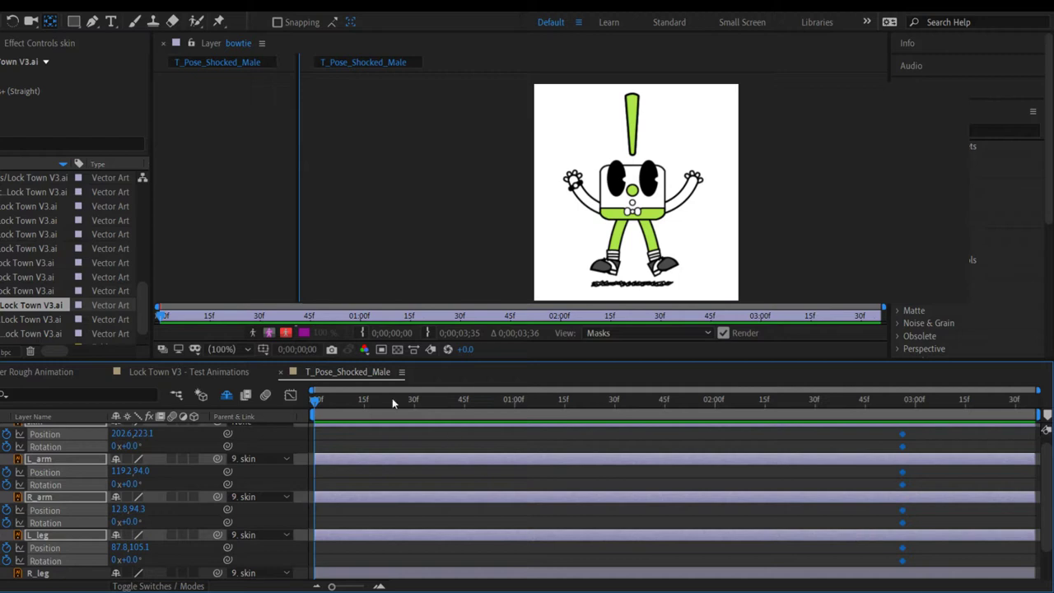
left_click(212, 439)
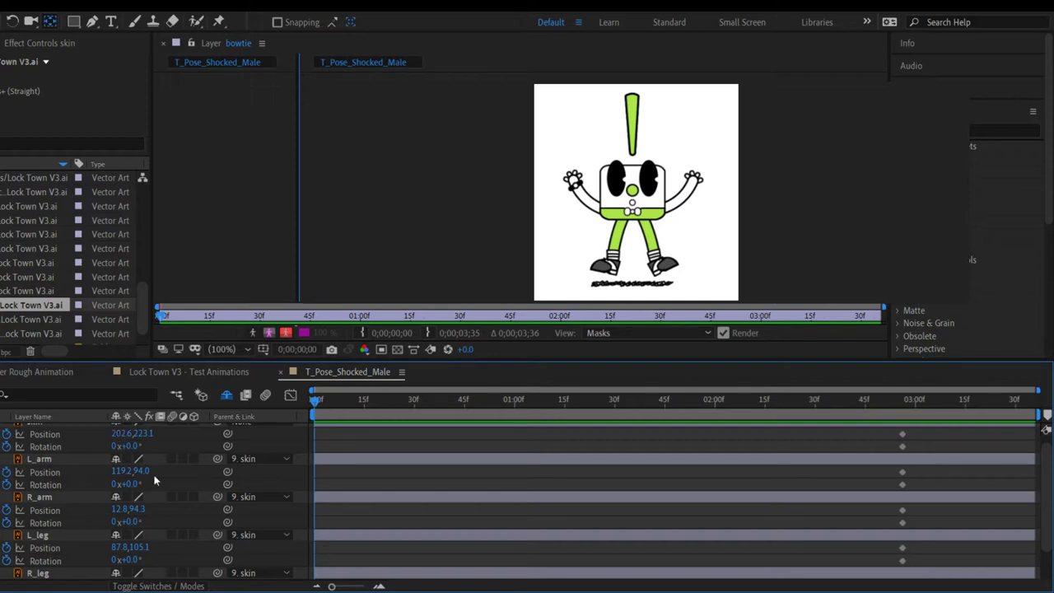
scroll(154, 476, "up", 1)
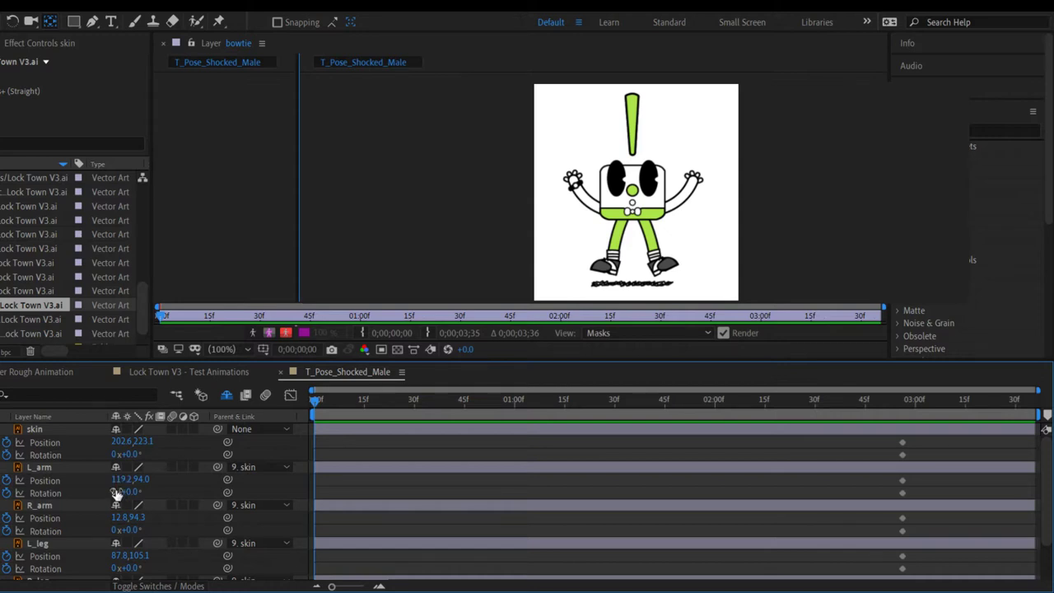
Step: At frame 0, swing L_arm and R_arm down and tilt R_leg to -11°
left_click_drag(123, 492, 187, 484)
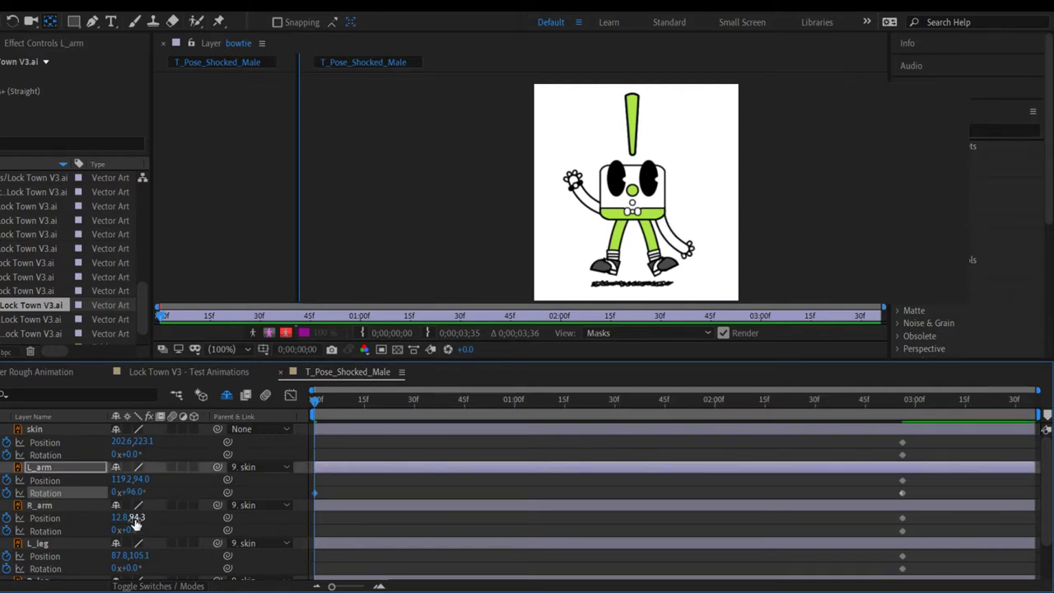
left_click_drag(127, 531, 142, 565)
scroll(159, 557, "down", 2)
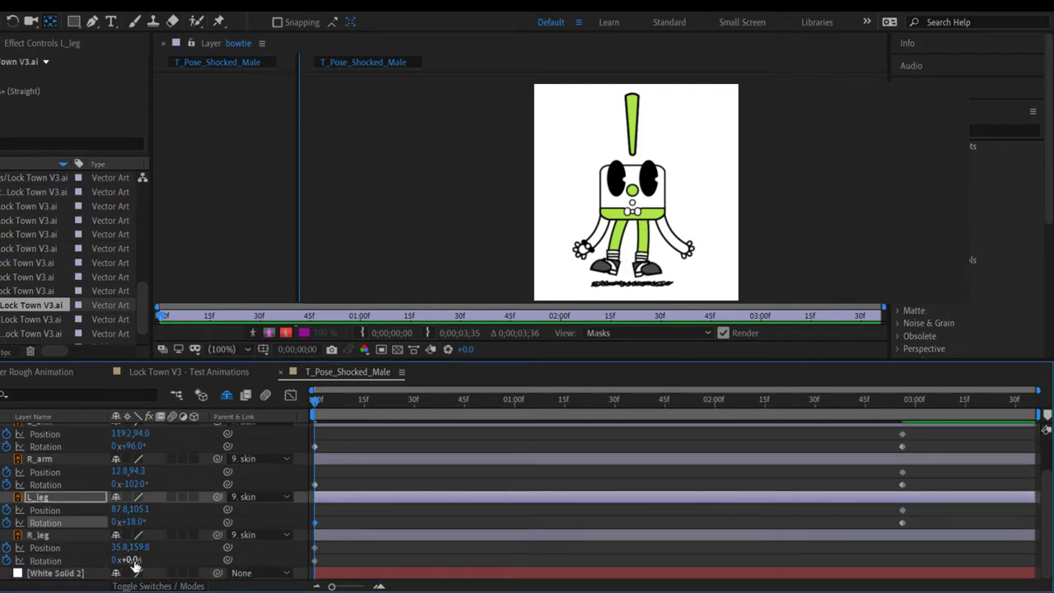
mouse_move(131, 559)
left_mouse_down()
mouse_move(143, 554)
mouse_move(123, 547)
left_mouse_up()
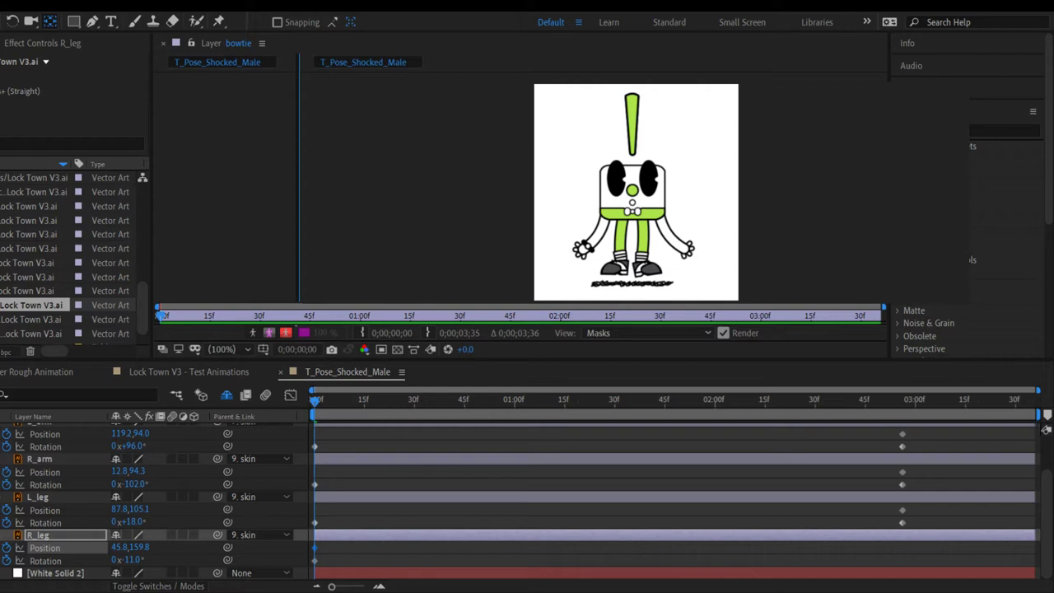
left_click(1045, 430)
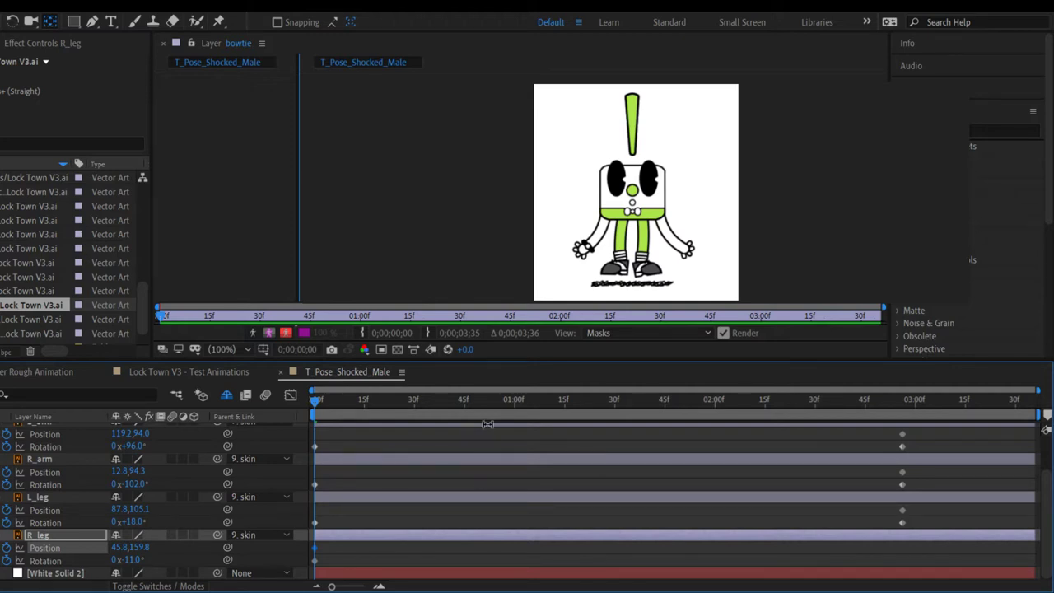
Step: Turn off R_shoes' Shy switch so it stays listed when shy layers hide
scroll(194, 495, "up", 2)
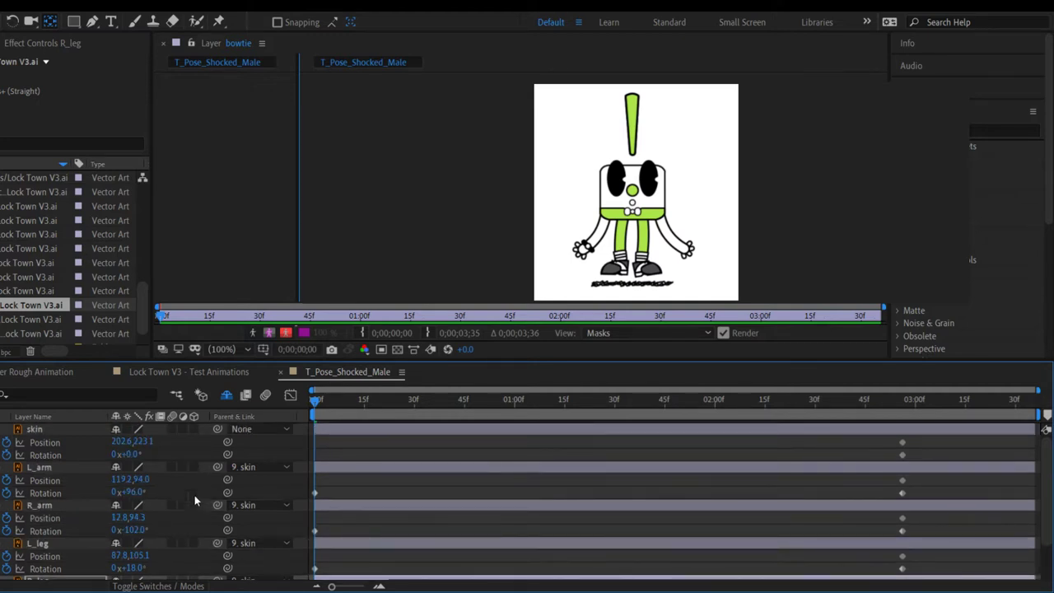
scroll(122, 506, "down", 2)
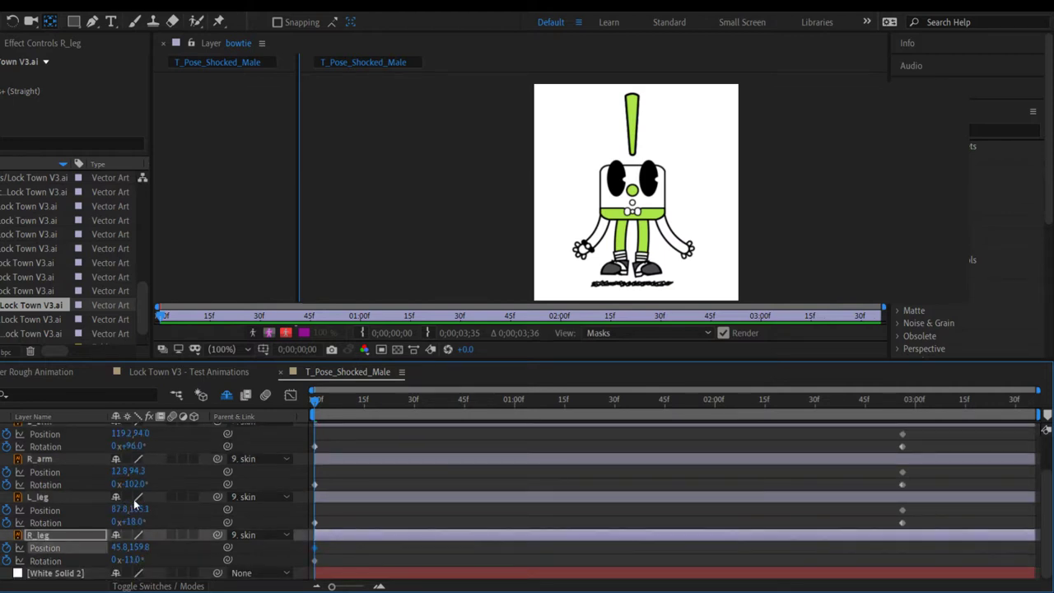
scroll(124, 505, "up", 8)
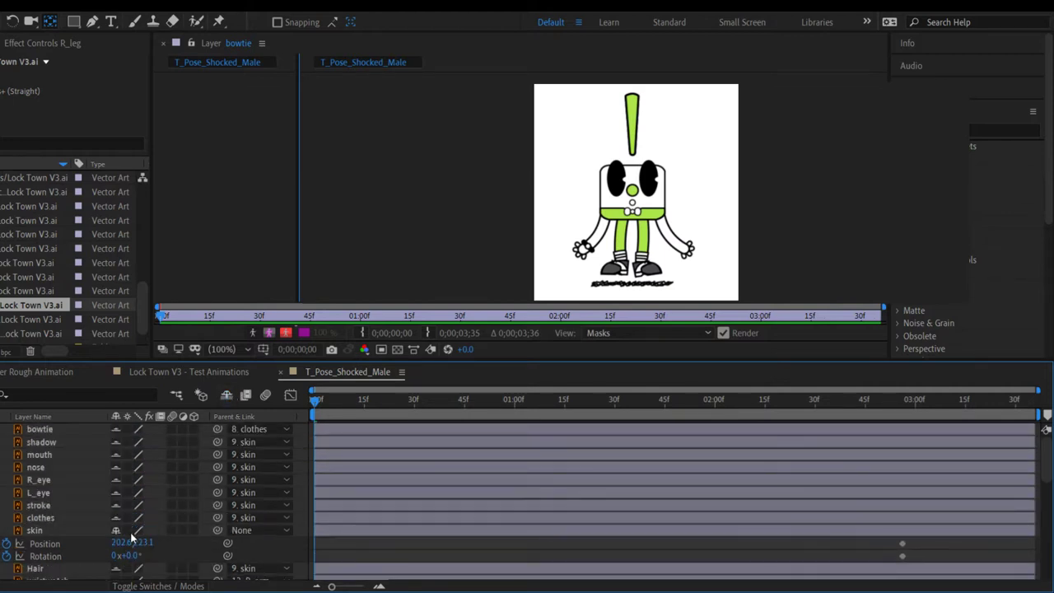
scroll(136, 541, "down", 8)
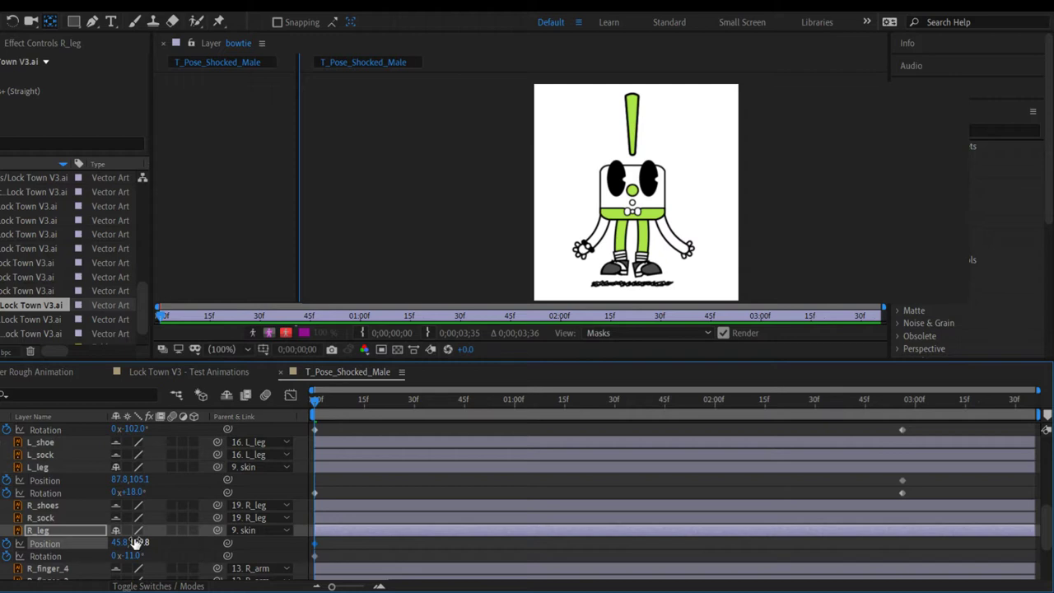
scroll(136, 542, "down", 2)
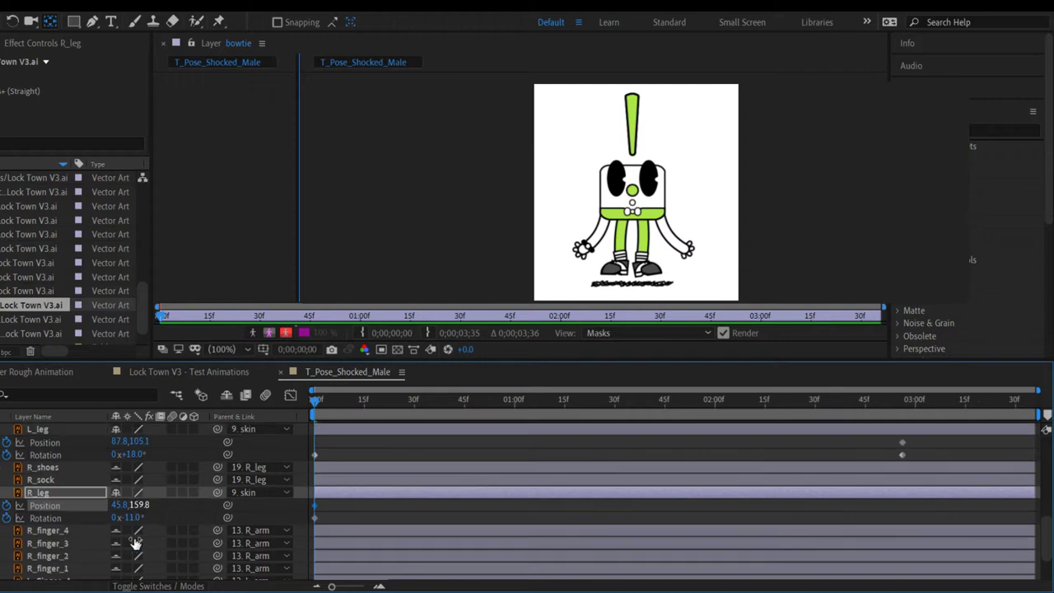
left_click(116, 467)
Step: Enable Hide Shy Layers and collapse the L_leg and R_leg properties
scroll(106, 522, "down", 3)
scroll(107, 525, "up", 4)
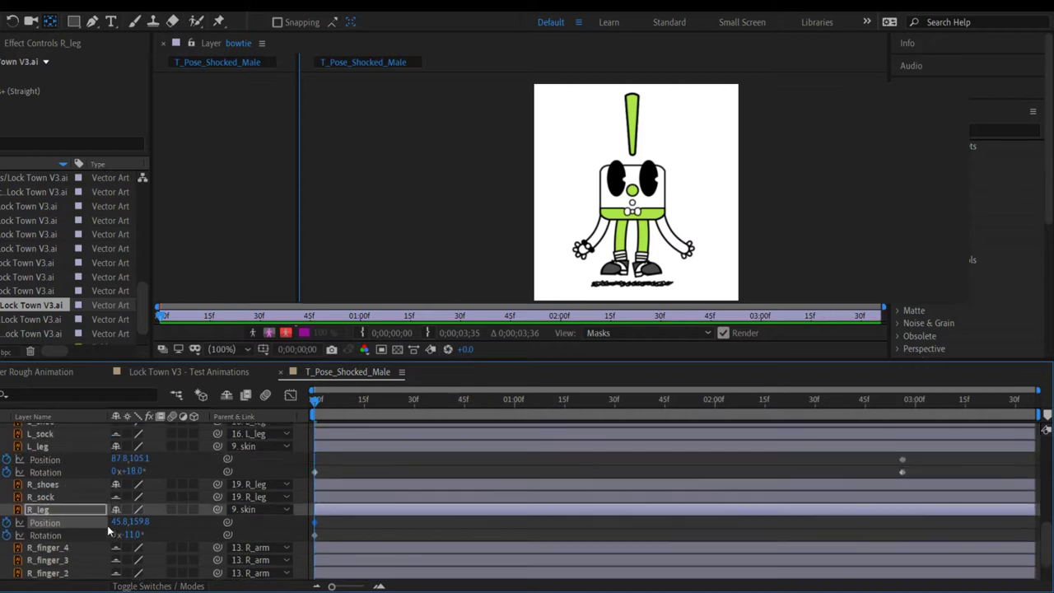
scroll(107, 526, "up", 2)
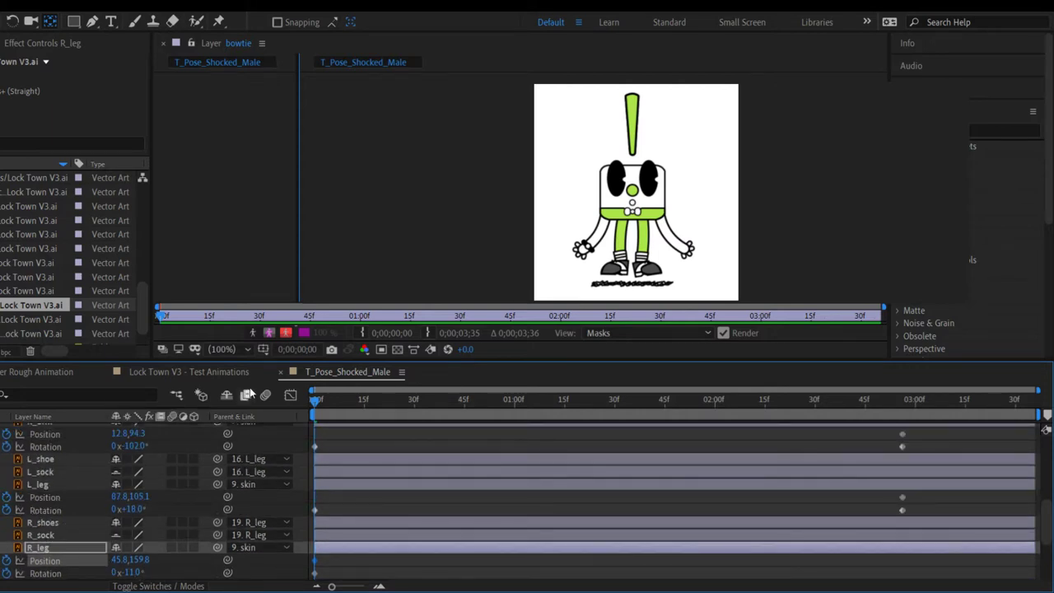
left_click(227, 395)
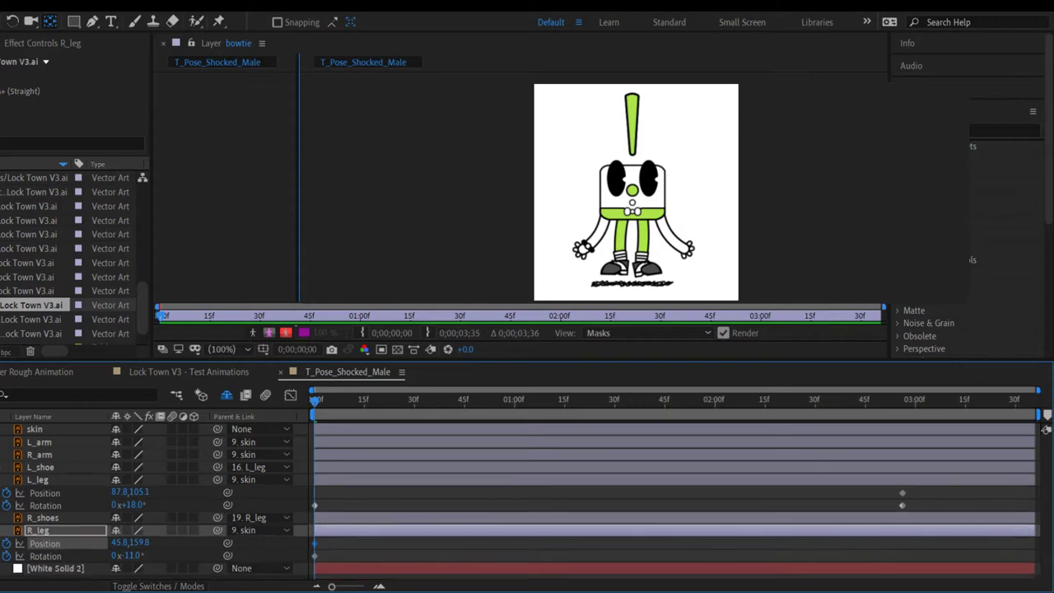
key("u")
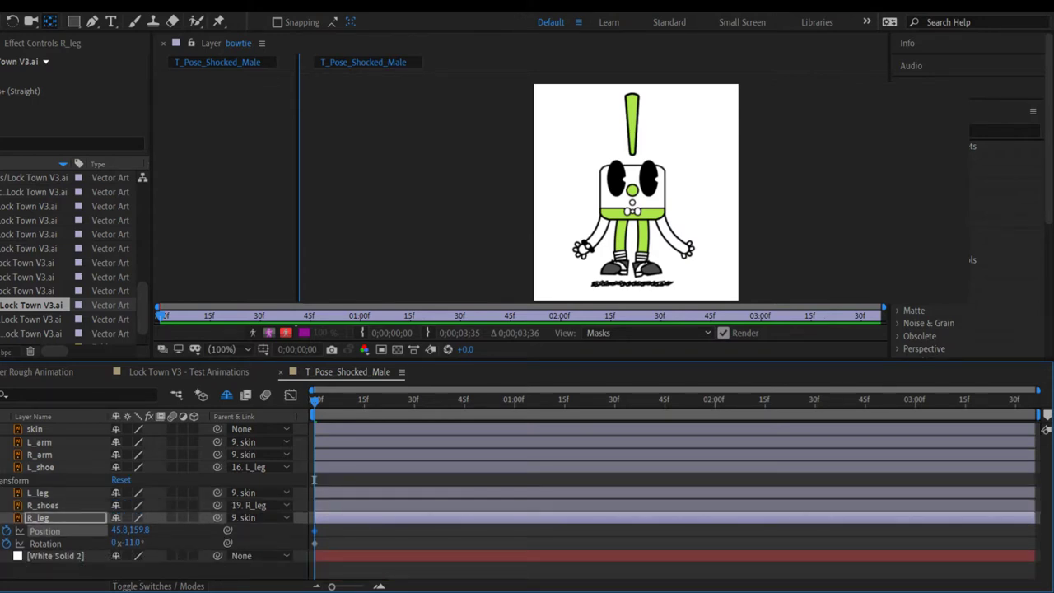
key("u")
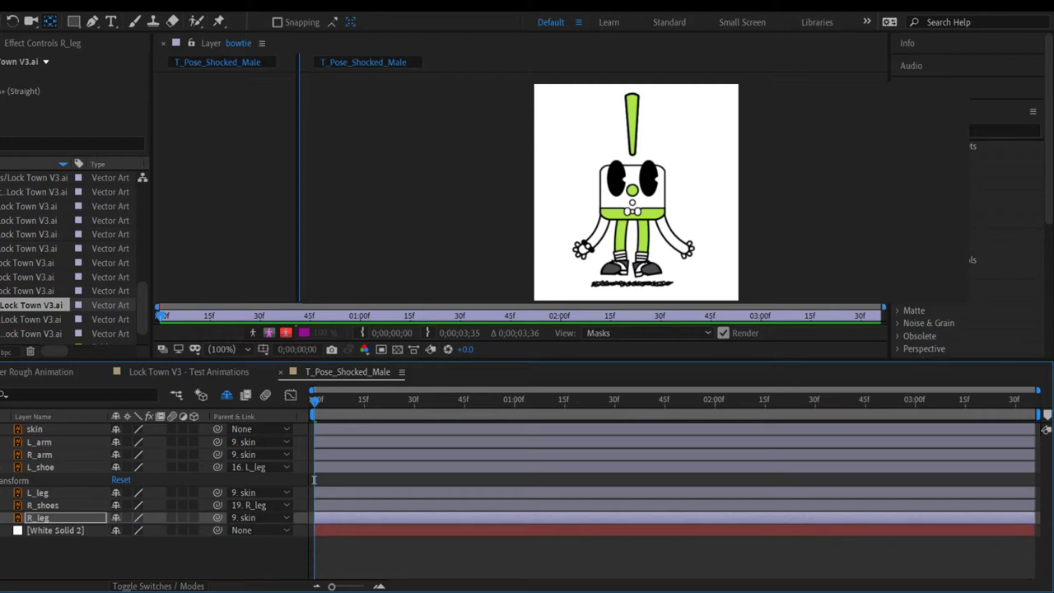
Step: Rotate L_shoe to 8° and R_shoes to -7° so the feet angle outward
left_click(42, 504)
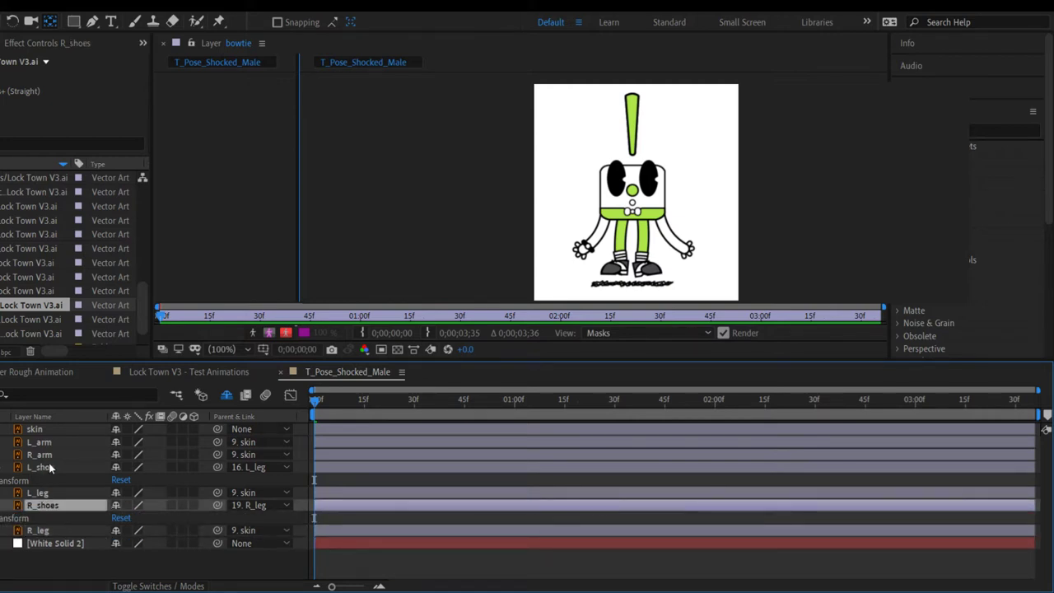
left_click(50, 467, "ctrl")
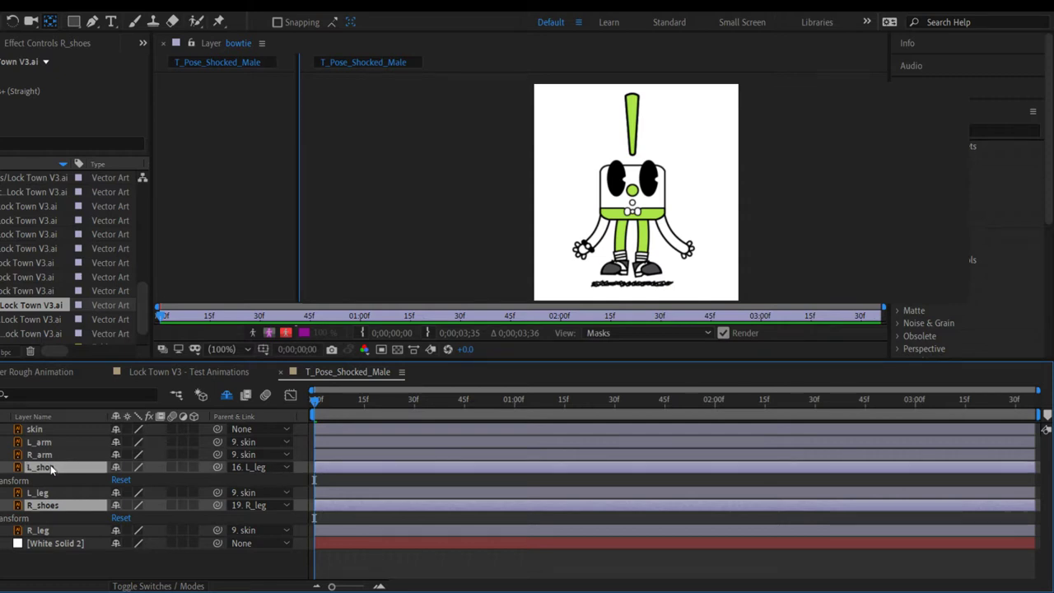
key("r")
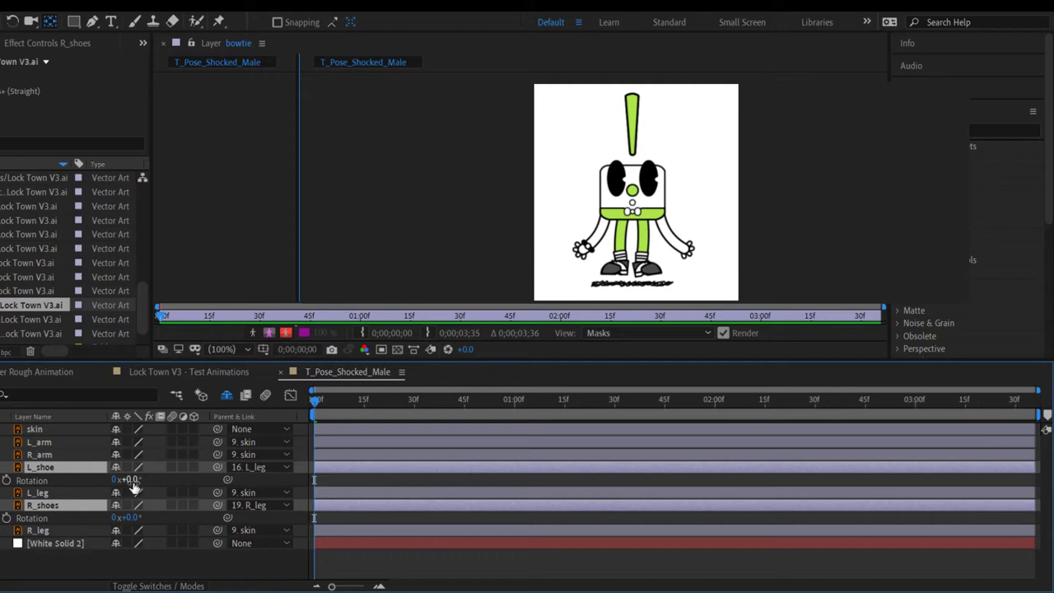
left_click_drag(128, 479, 139, 477)
left_click(115, 570)
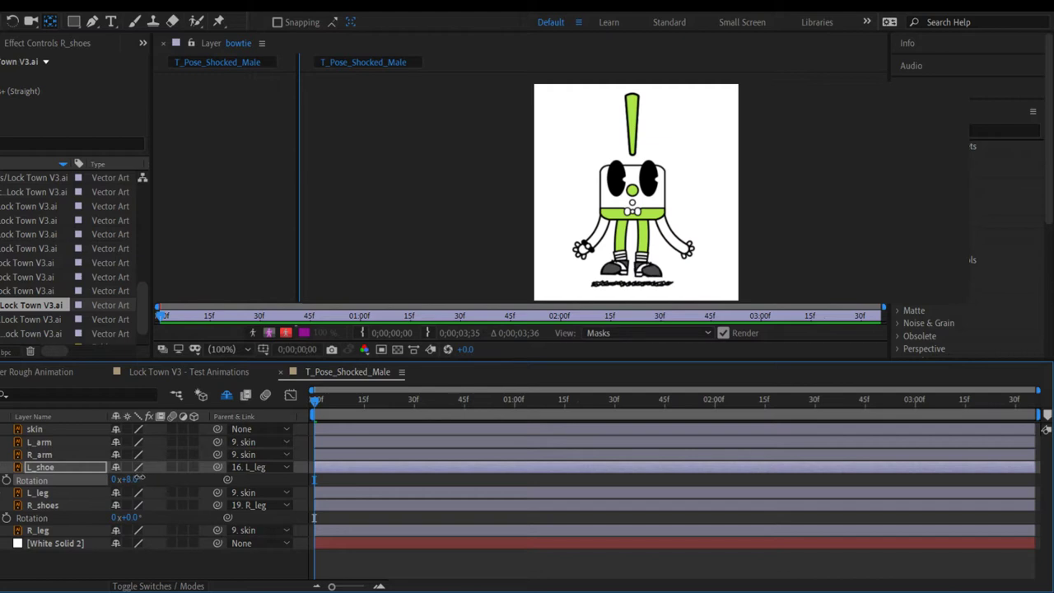
left_click(130, 517)
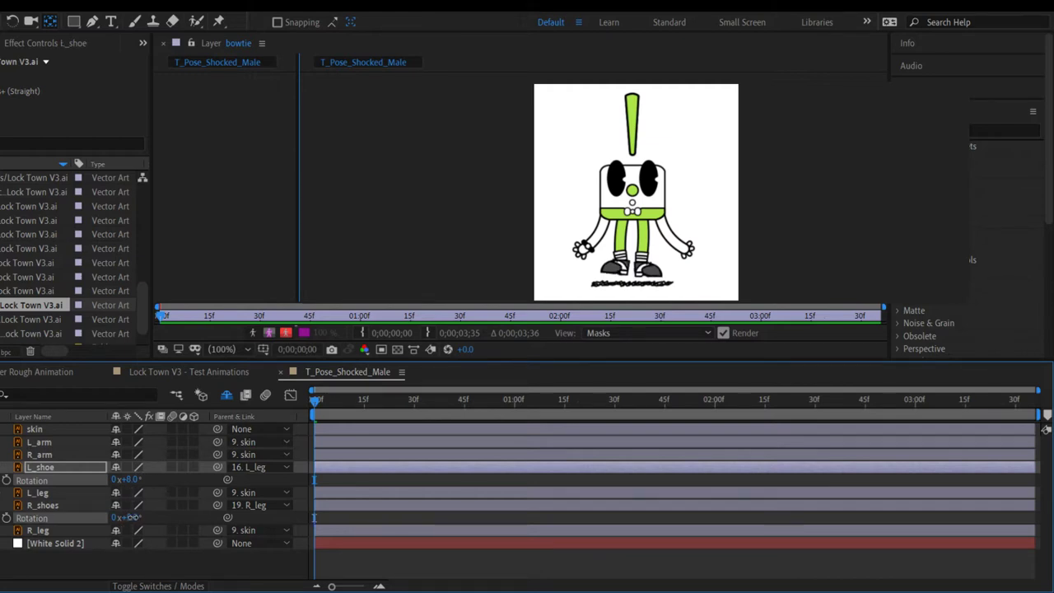
left_click_drag(130, 516, 121, 517)
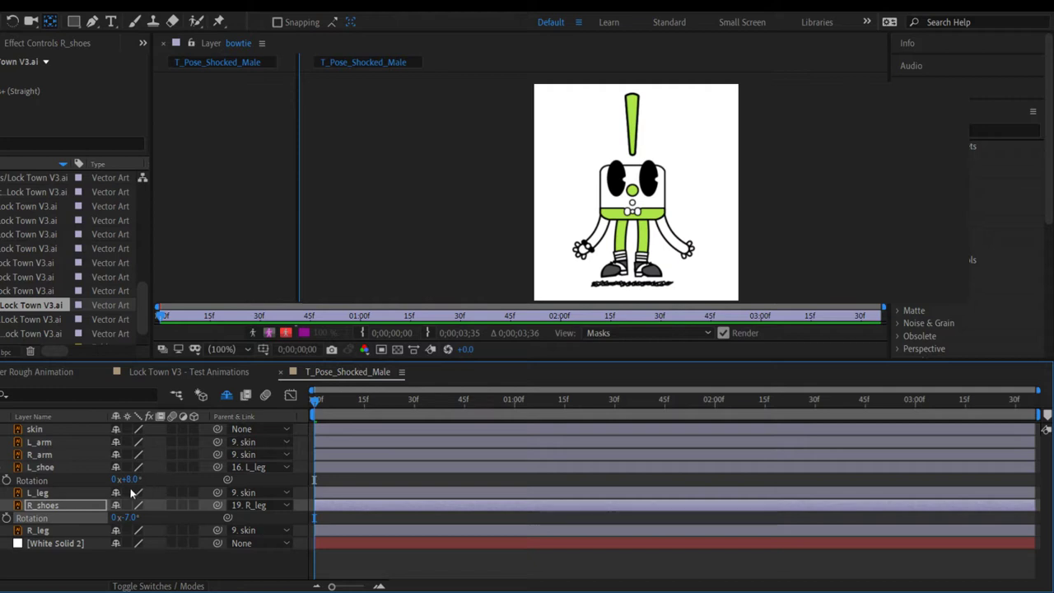
left_click(5, 429)
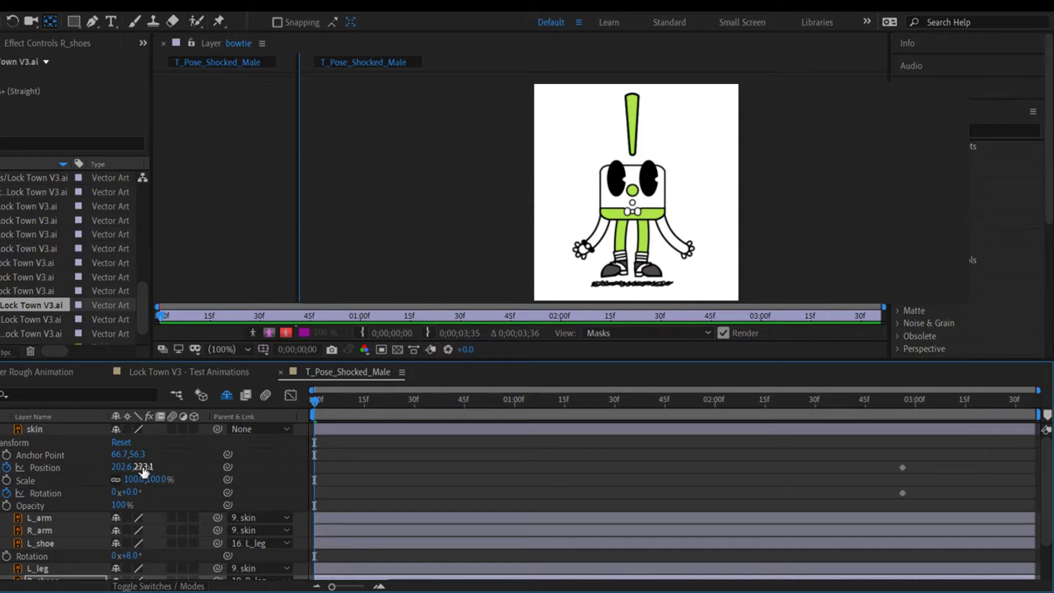
Step: Adjust the skin layer's Position Y to lower the body
left_click_drag(140, 467, 149, 467)
scroll(158, 470, "up", 2)
left_click(145, 467)
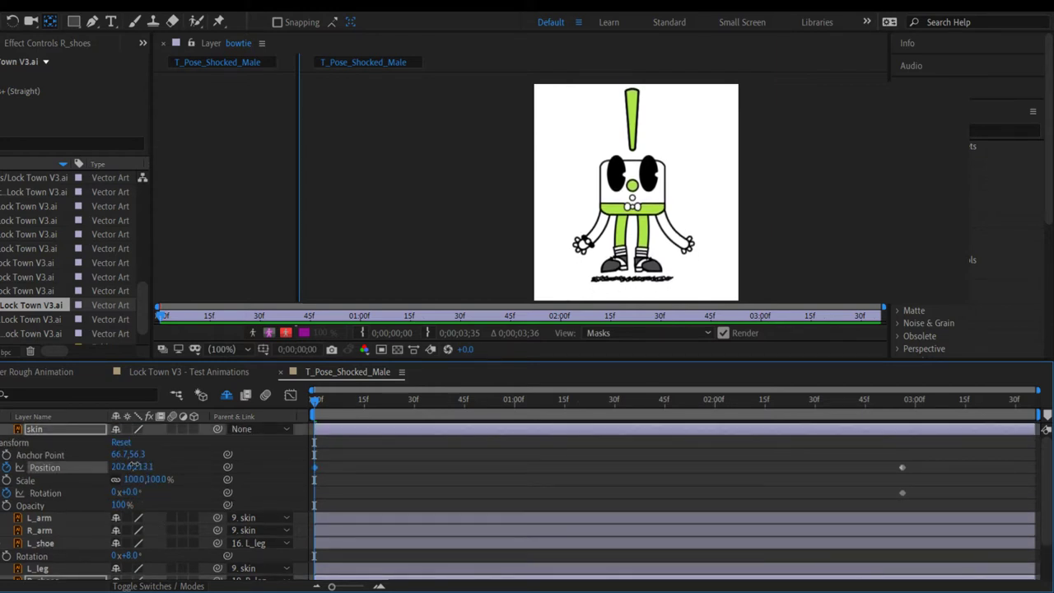
left_click(146, 467)
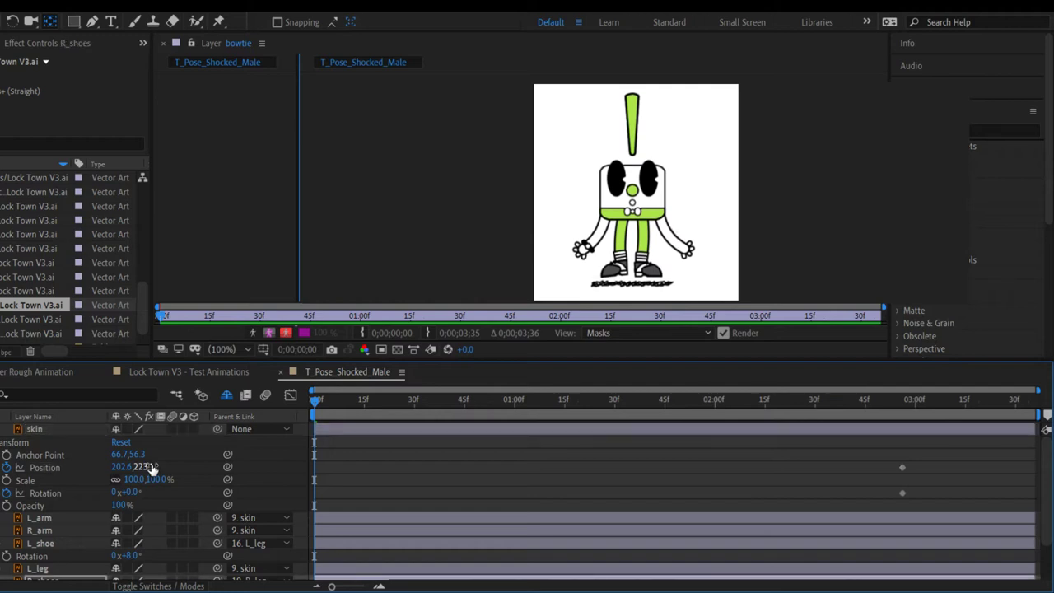
scroll(195, 499, "down", 2)
Step: Set the shadow layer's parent to None
left_click(196, 532)
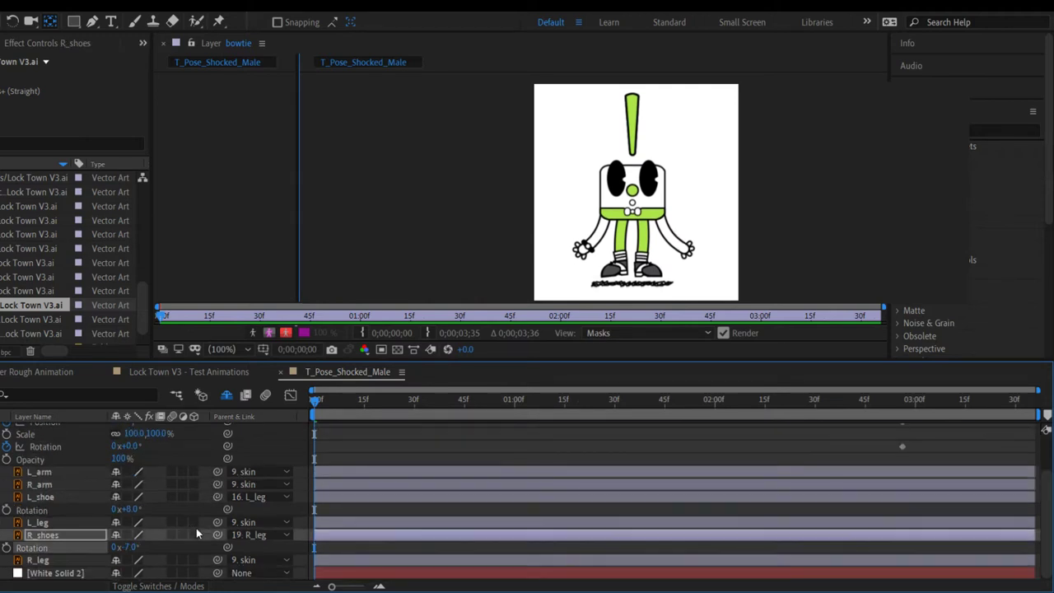
scroll(161, 534, "up", 5)
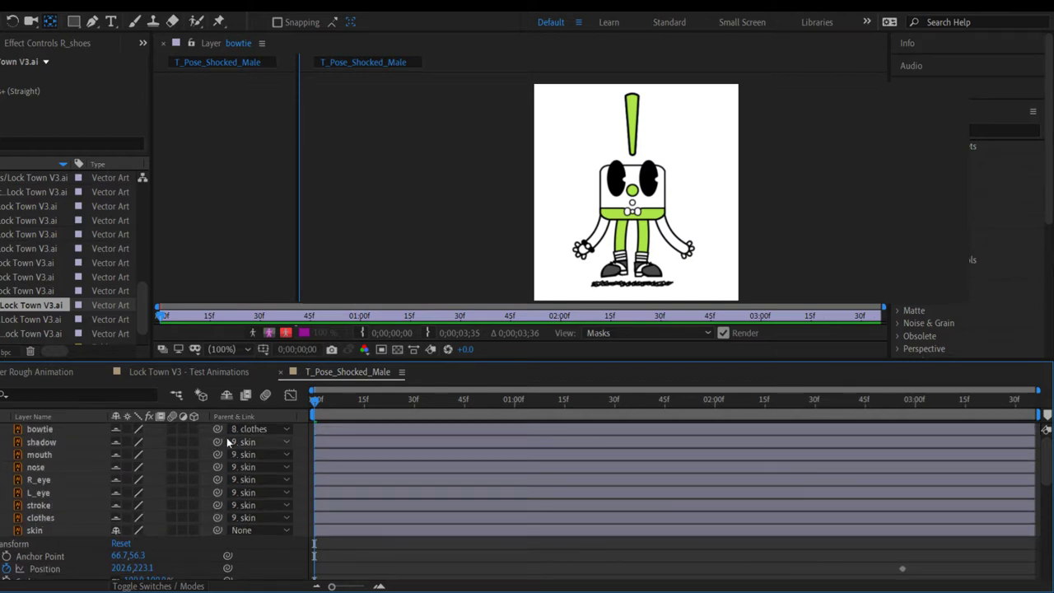
left_click_drag(217, 441, 284, 25)
Step: With shy layers hidden, scrub skin's Position Y from 223.1 to 240.1
left_click(226, 394)
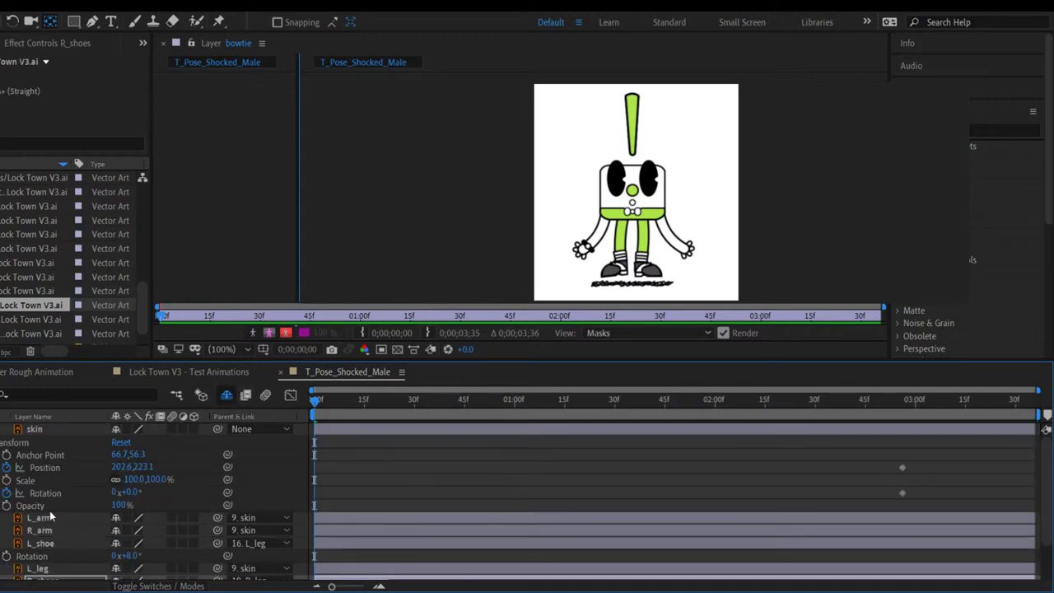
left_click_drag(141, 469, 158, 466)
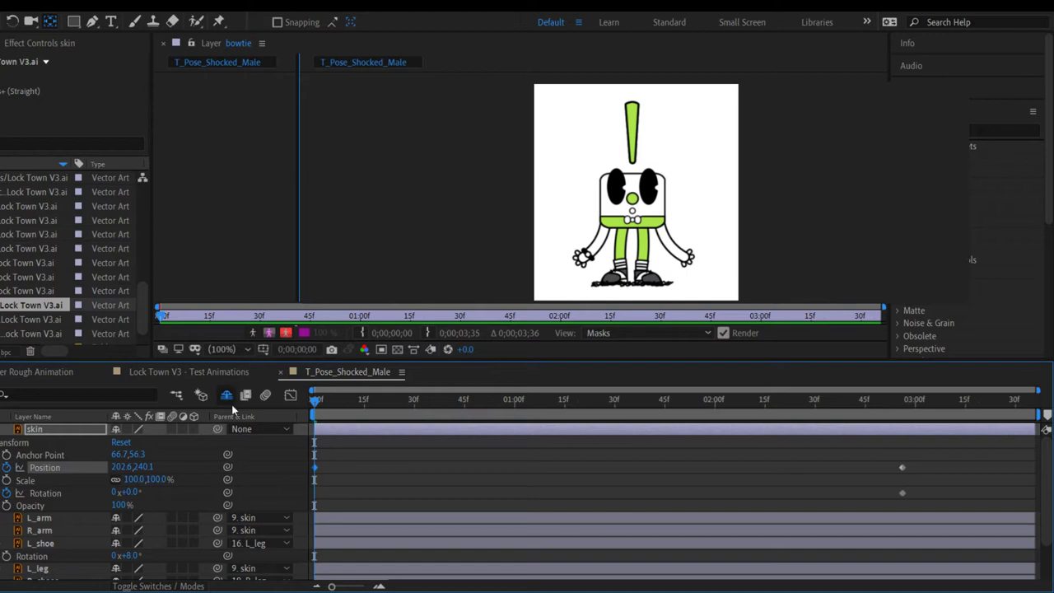
scroll(82, 493, "up", 3)
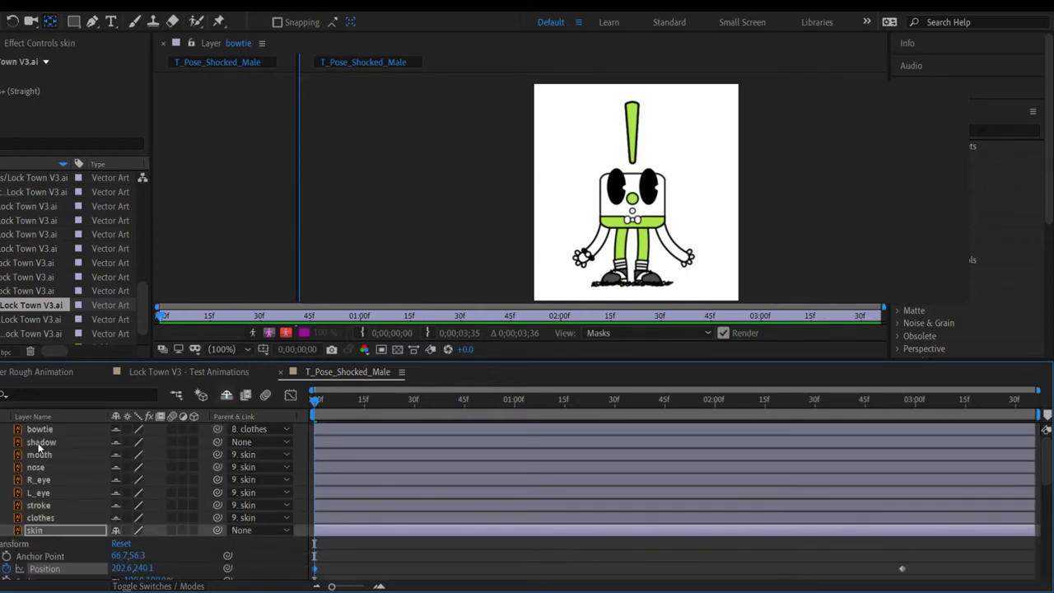
Step: Send the shadow layer to the bottom of the stack, just above White Solid 2
left_click_drag(33, 445, 35, 486)
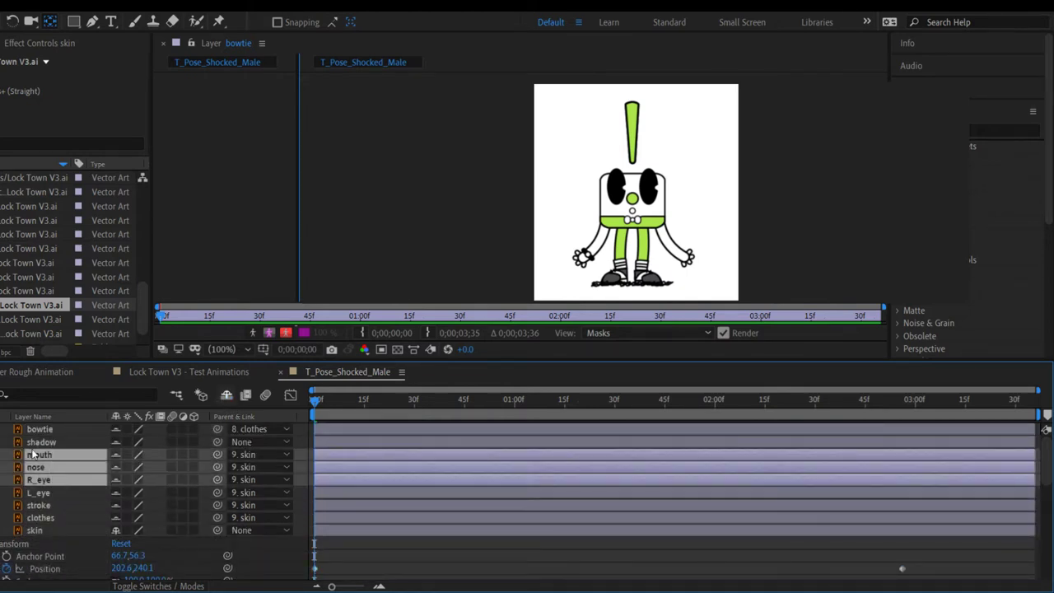
mouse_move(33, 446)
left_mouse_down()
mouse_move(37, 457)
mouse_move(18, 447)
left_mouse_up()
left_click(39, 442)
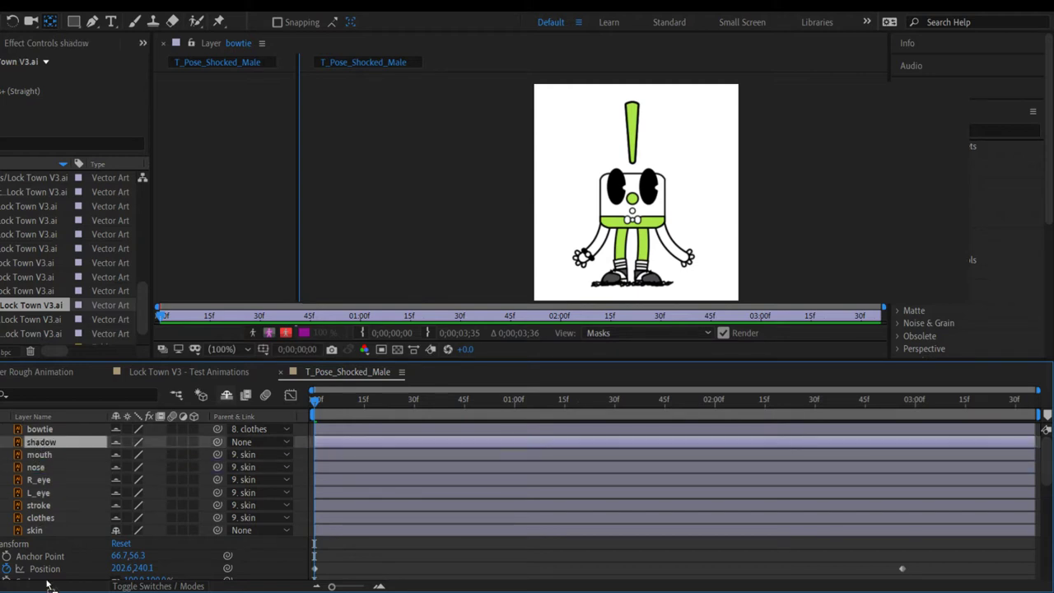
scroll(50, 568, "down", 3)
scroll(50, 570, "down", 3)
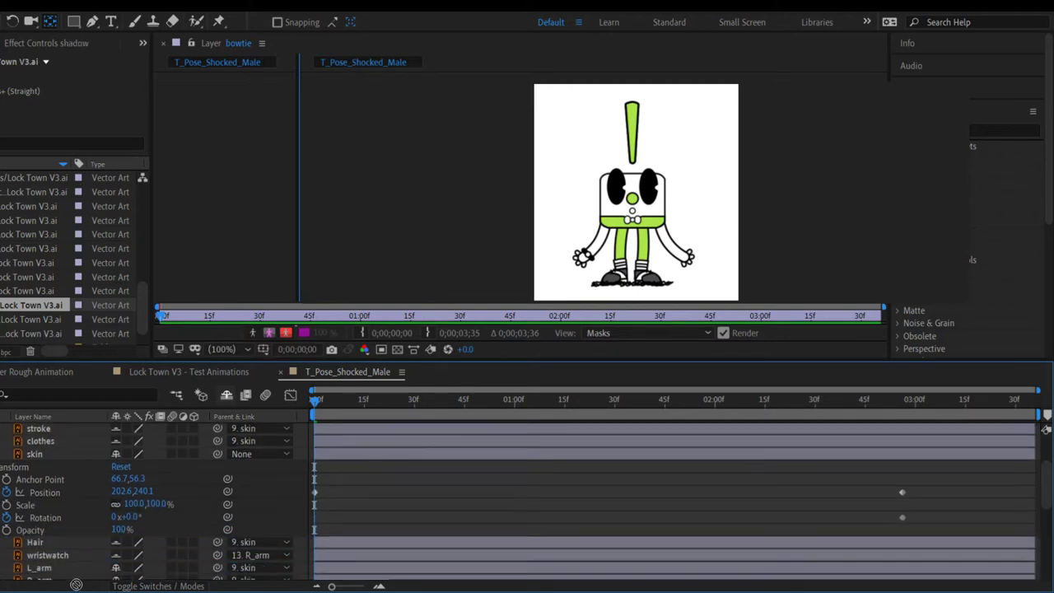
scroll(75, 556, "down", 4)
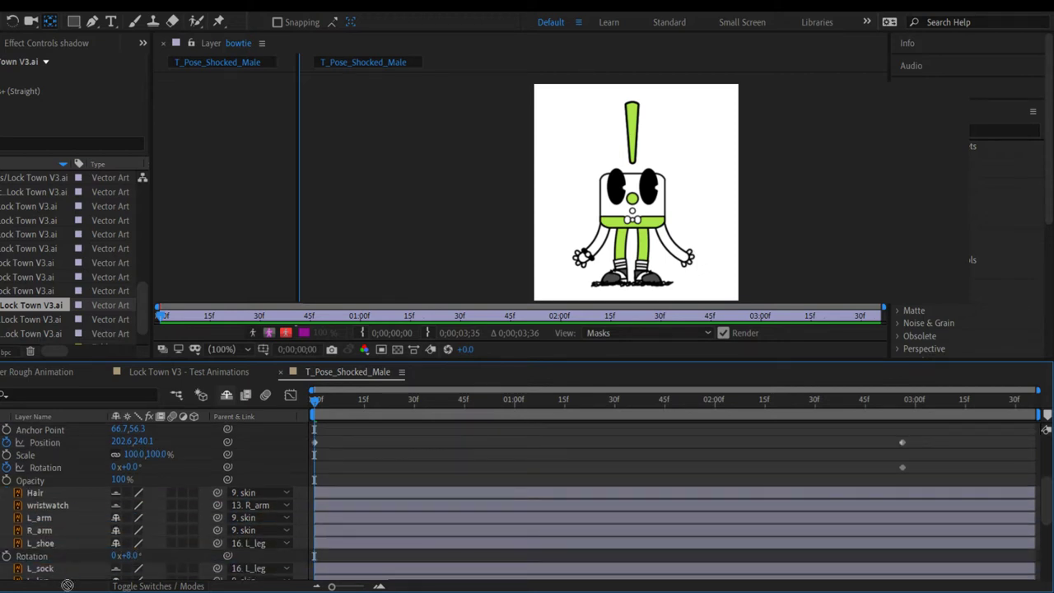
scroll(69, 574, "down", 6)
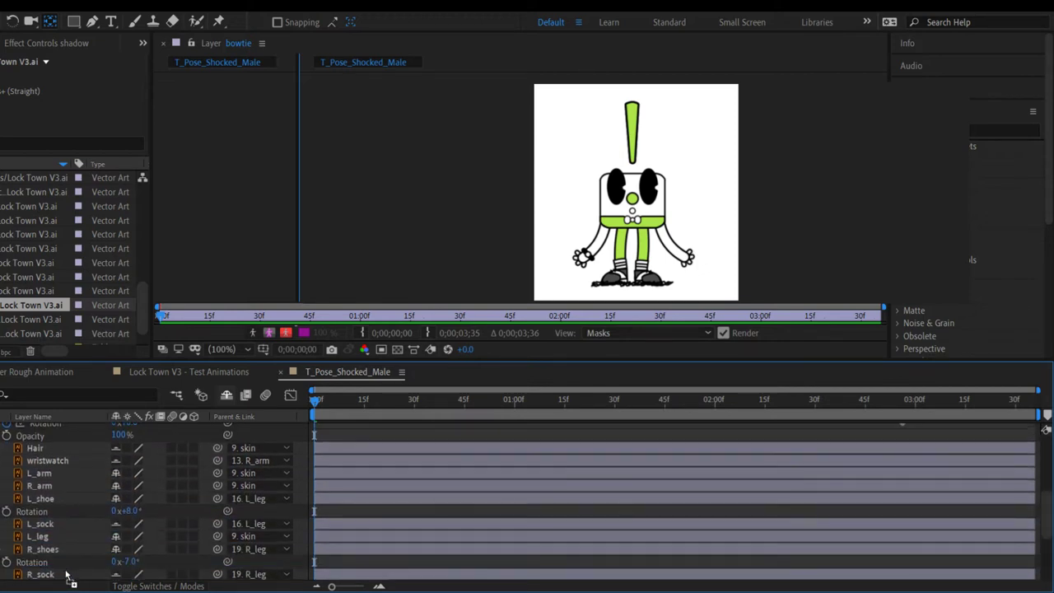
scroll(68, 574, "down", 5)
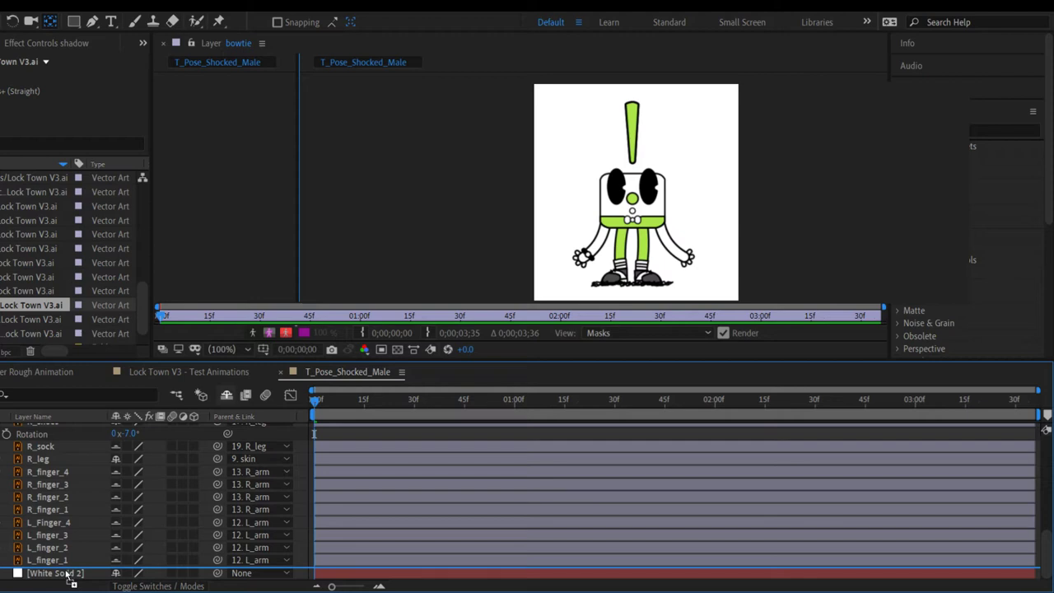
key("ctrl+shift+bracketleft")
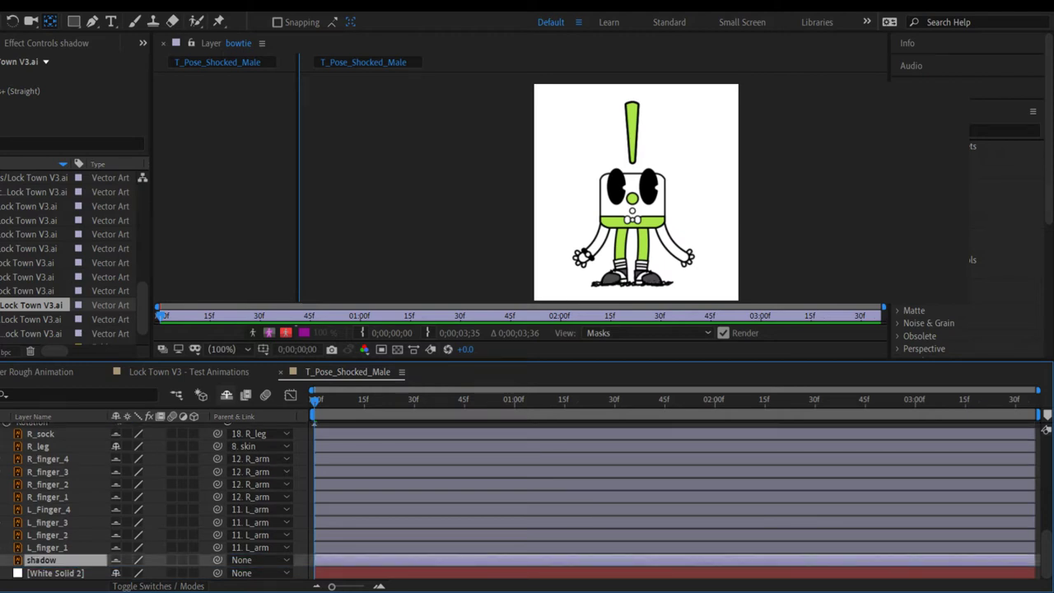
left_click(226, 395)
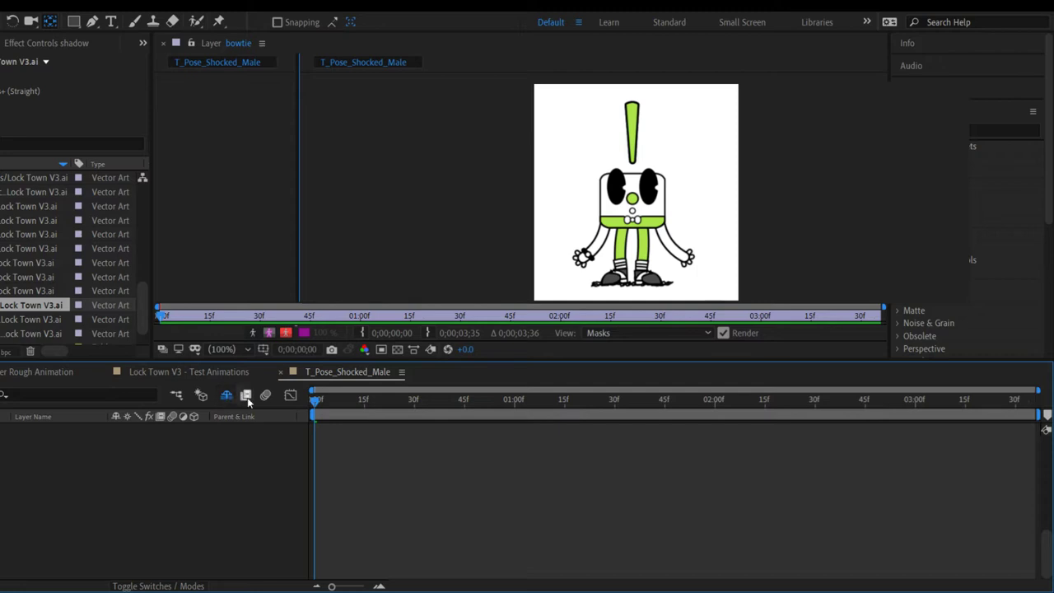
key("ctrl+z")
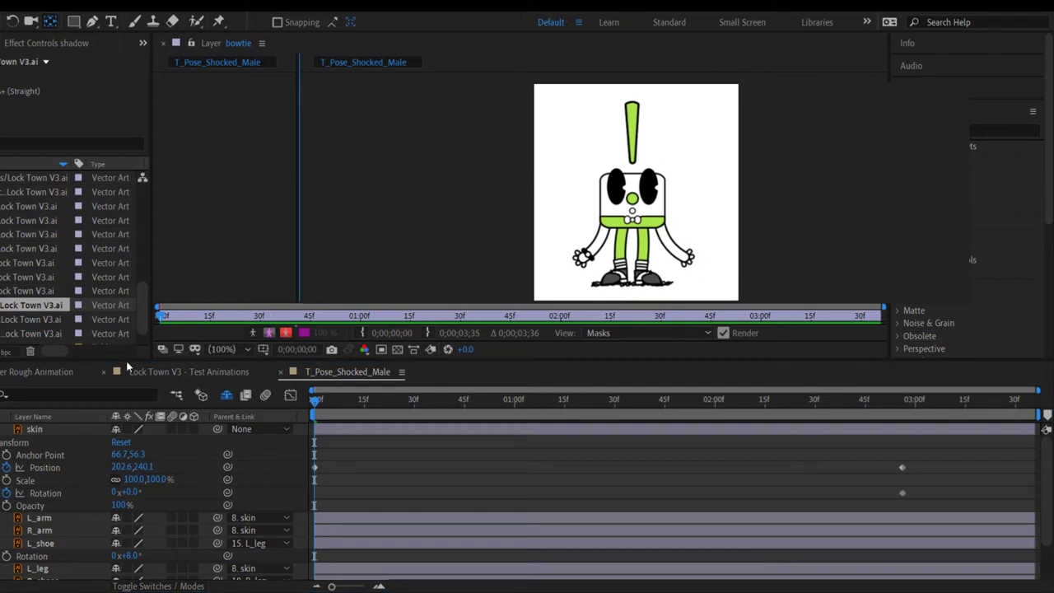
Step: Enlarge the timeline, close the bowtie Layer panel and show the Lock Town V3 - Test Animations comp
left_click_drag(126, 360, 144, 257)
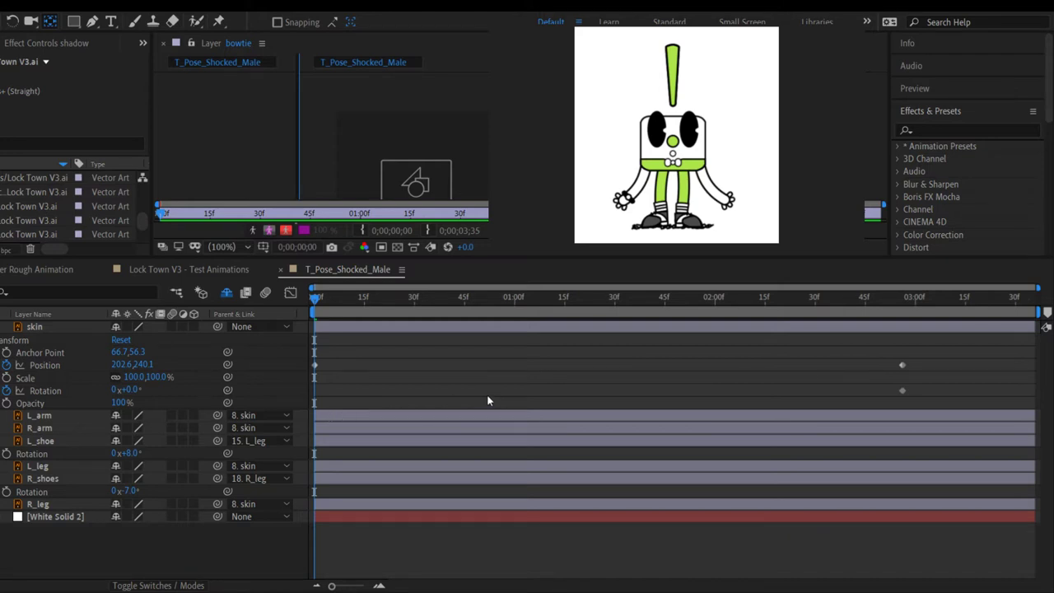
left_click(165, 42)
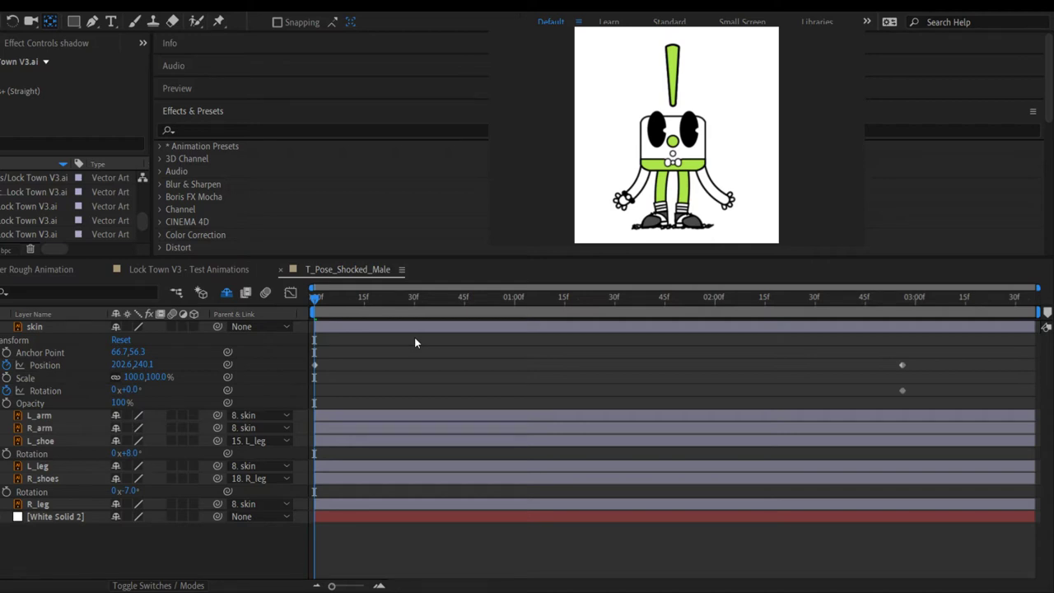
left_click(218, 271)
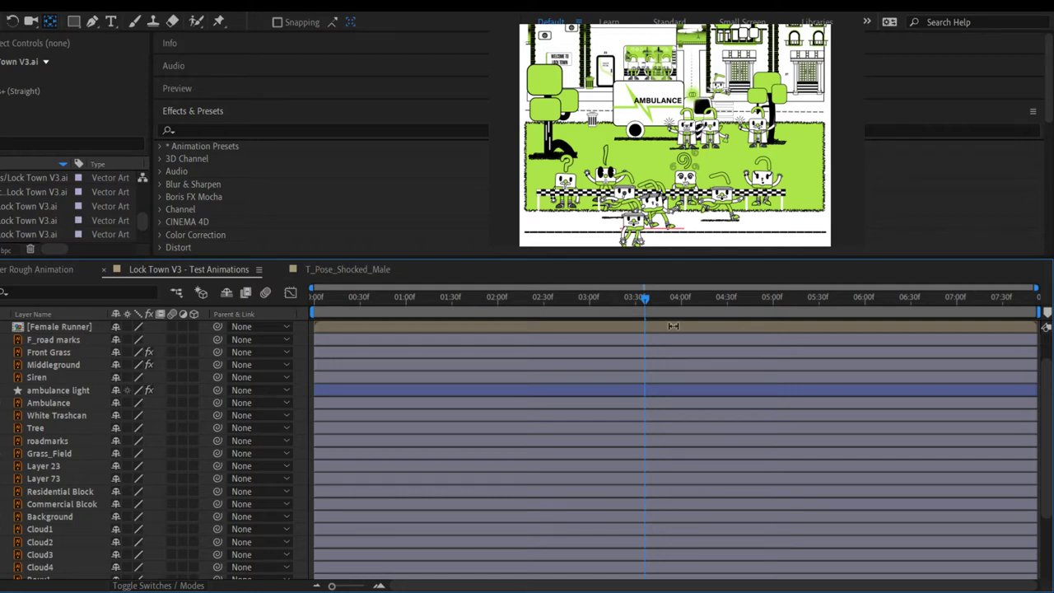
left_click_drag(646, 298, 612, 297)
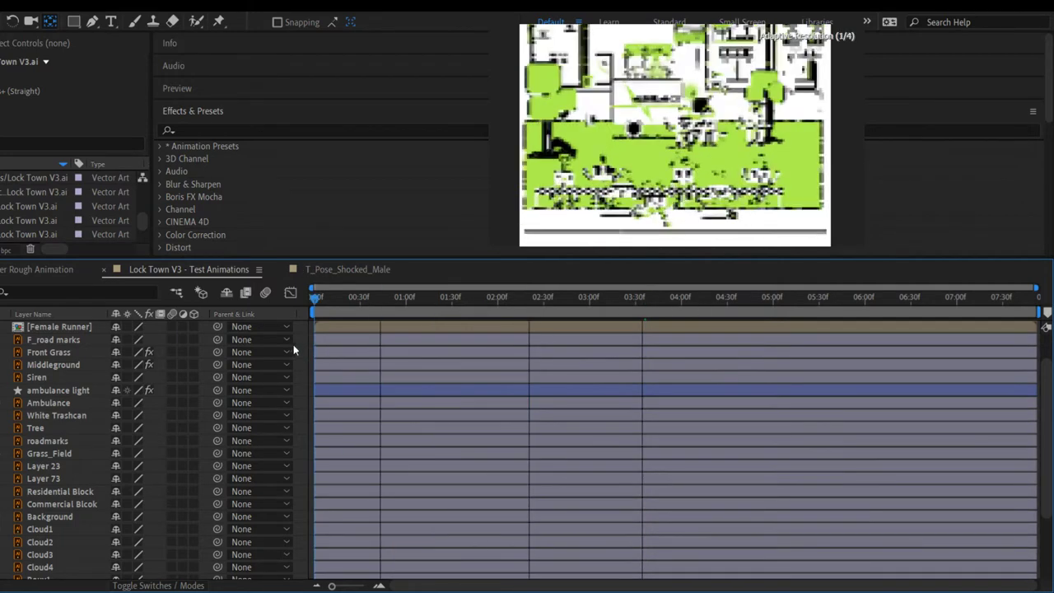
key("space")
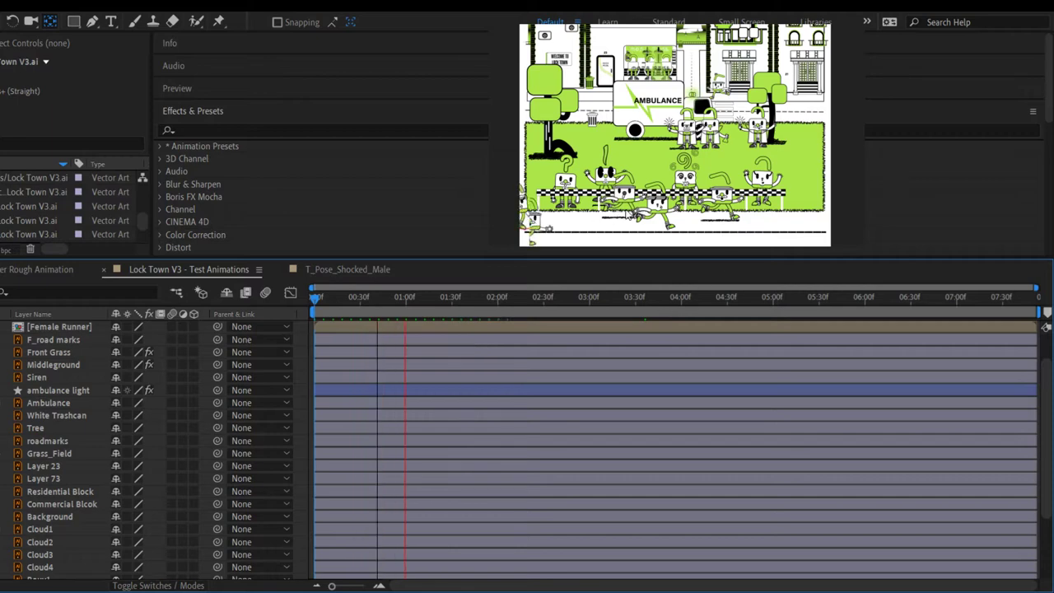
scroll(635, 211, "up", 2)
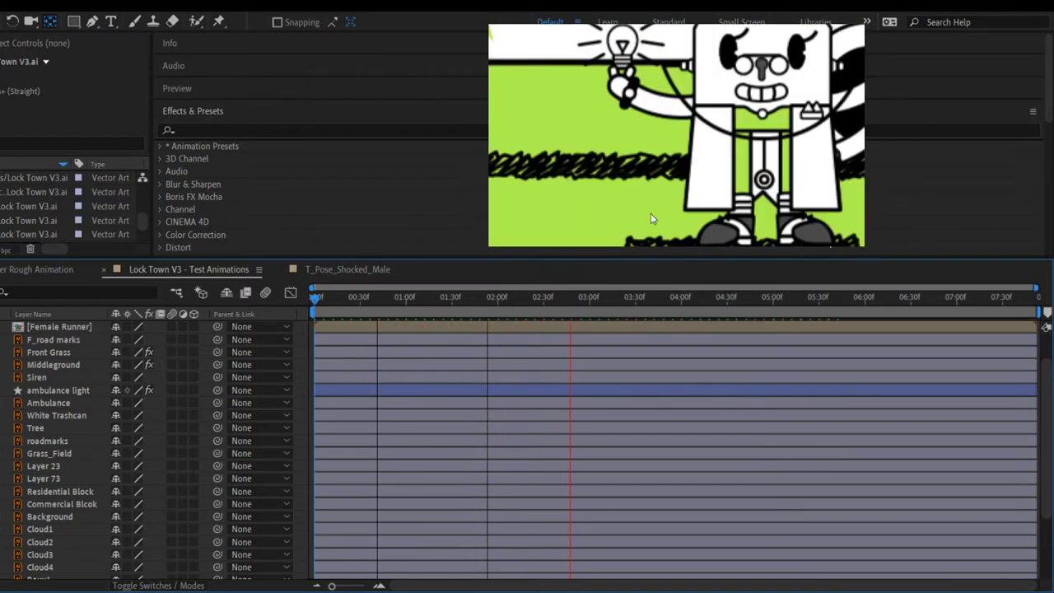
key("space")
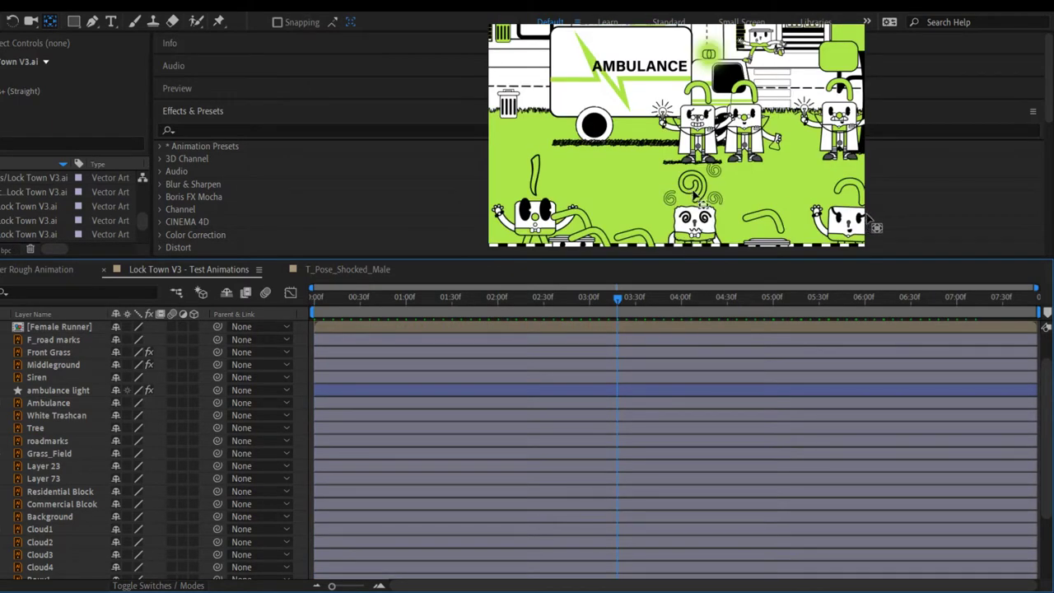
scroll(900, 228, "up", 2)
left_click_drag(873, 189, 632, 78)
scroll(629, 162, "up", 3)
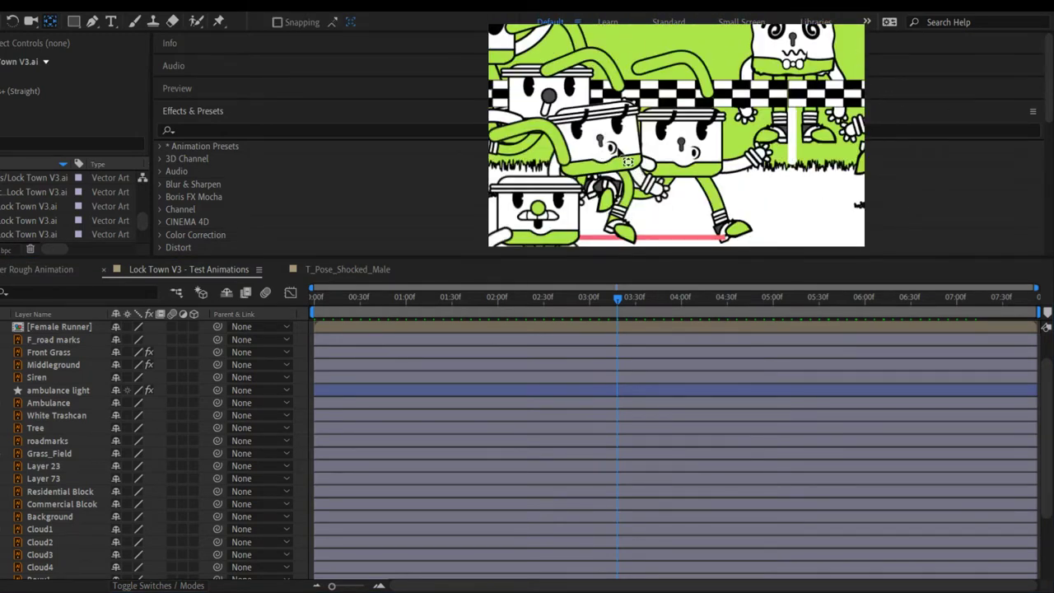
scroll(618, 156, "up", 4)
scroll(629, 169, "down", 2)
left_click_drag(579, 162, 639, 157)
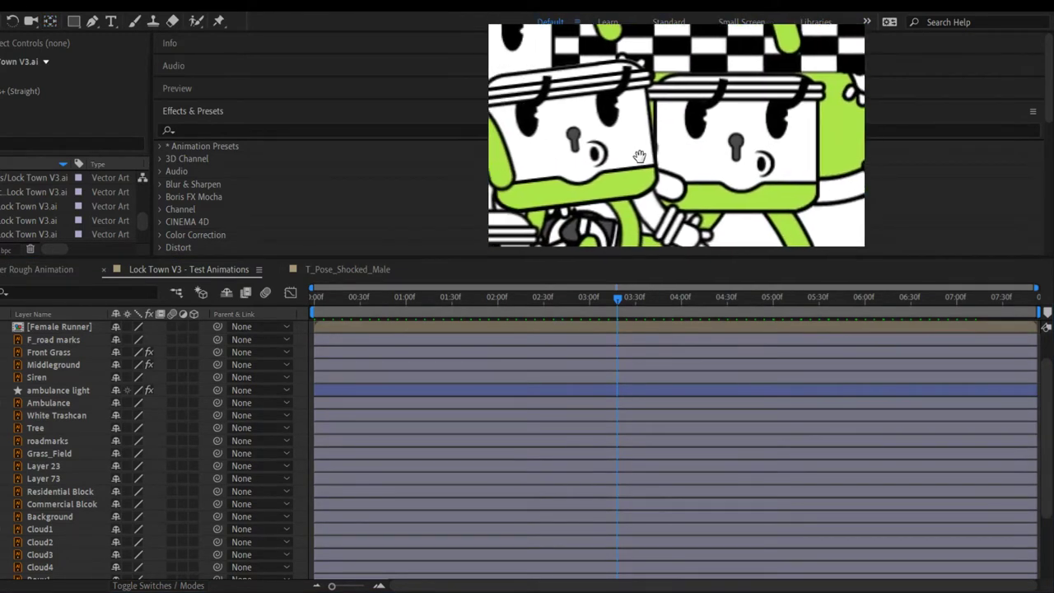
scroll(638, 159, "down", 2)
scroll(632, 159, "down", 3)
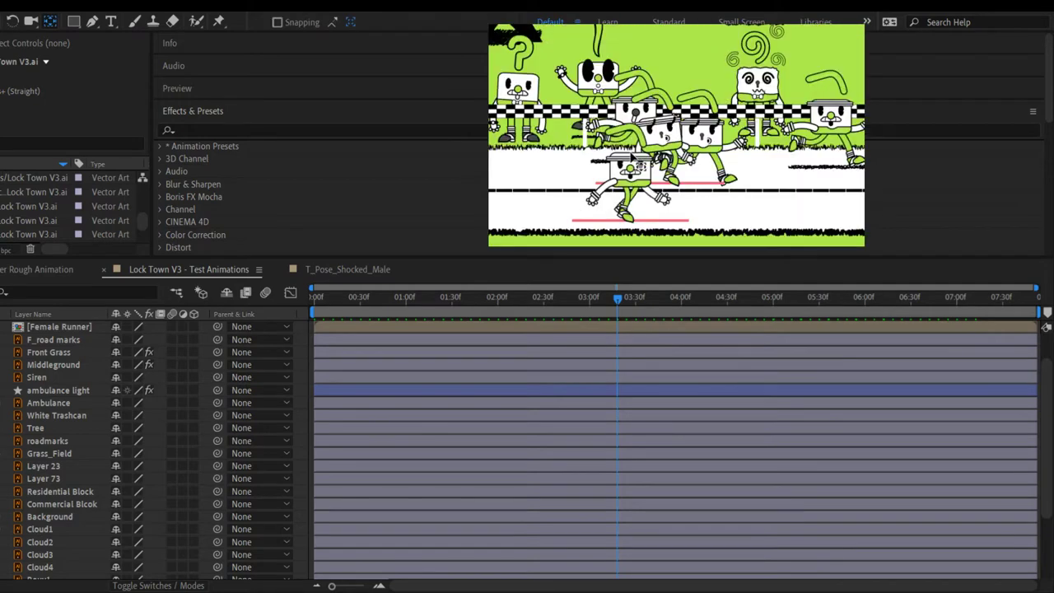
key("space")
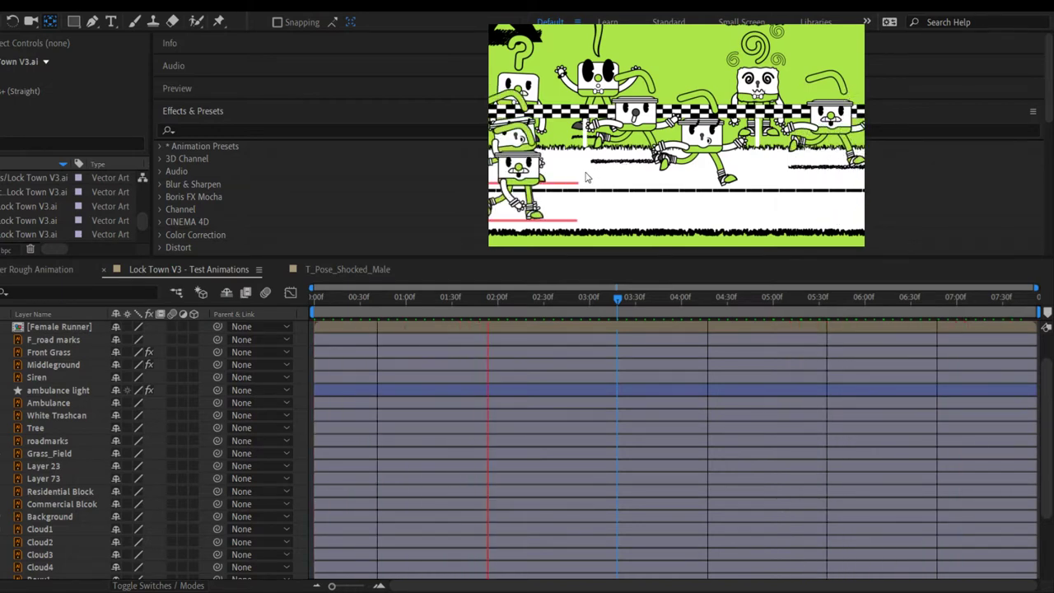
key("space")
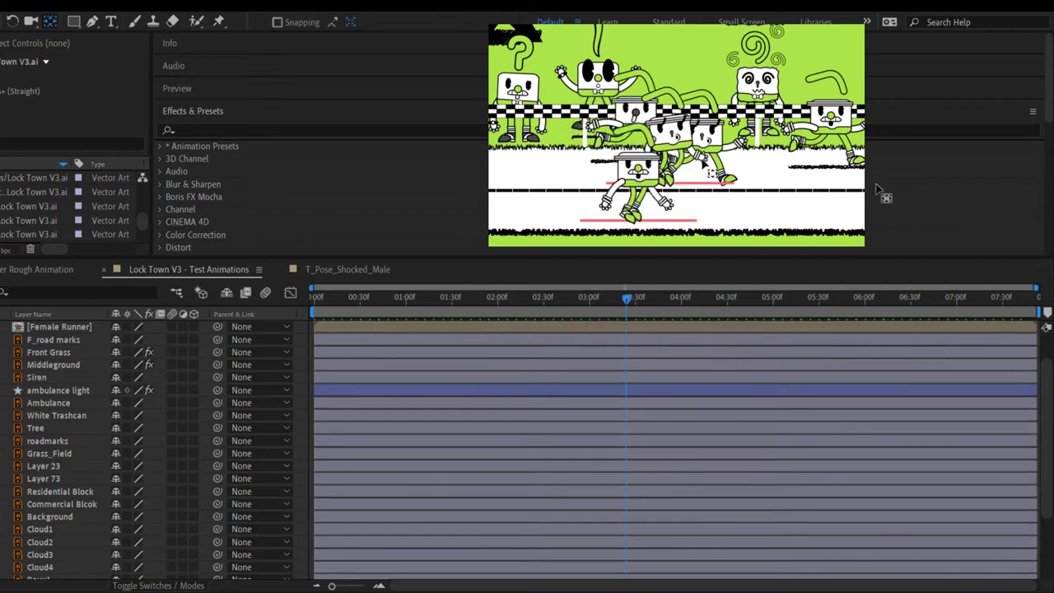
key("space")
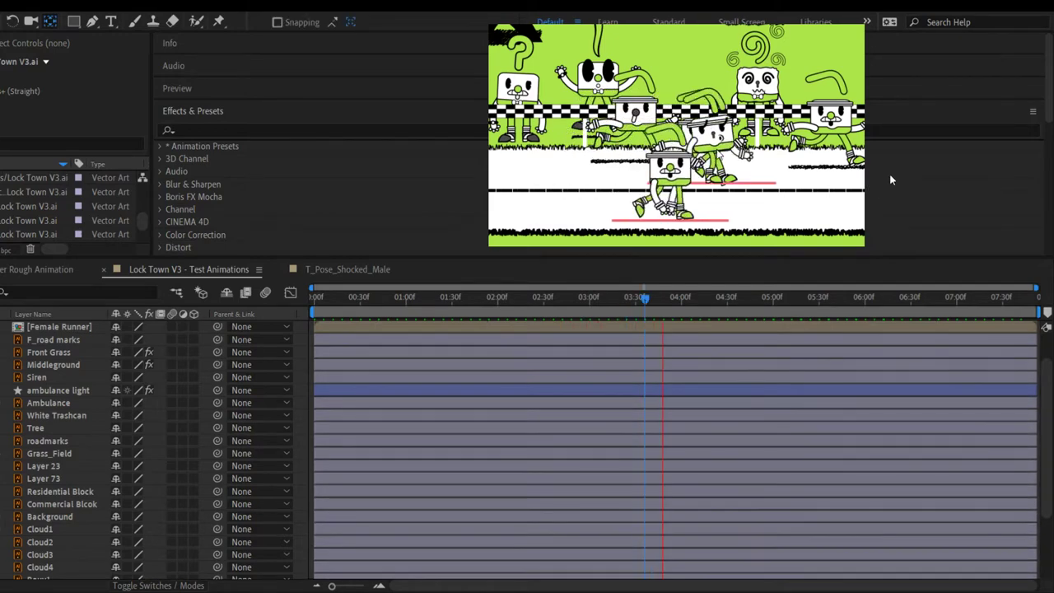
key("space")
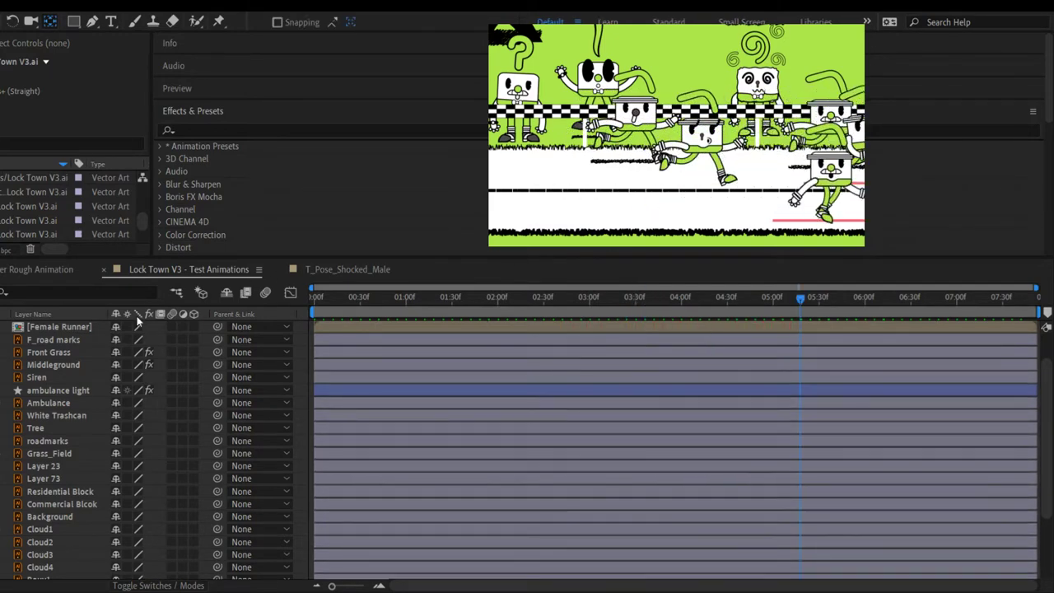
left_click(54, 271)
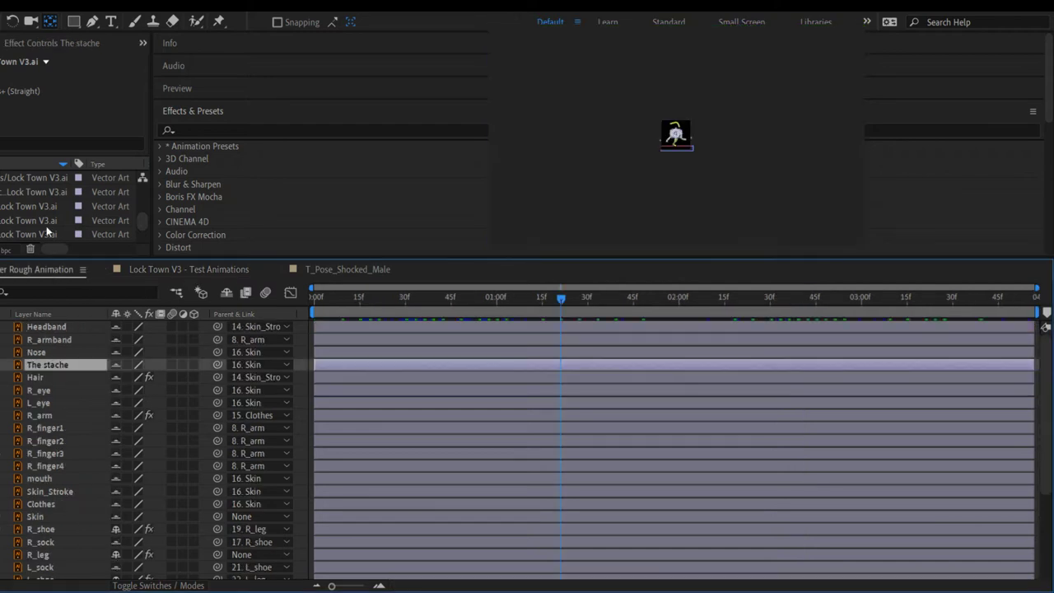
scroll(43, 221, "up", 5)
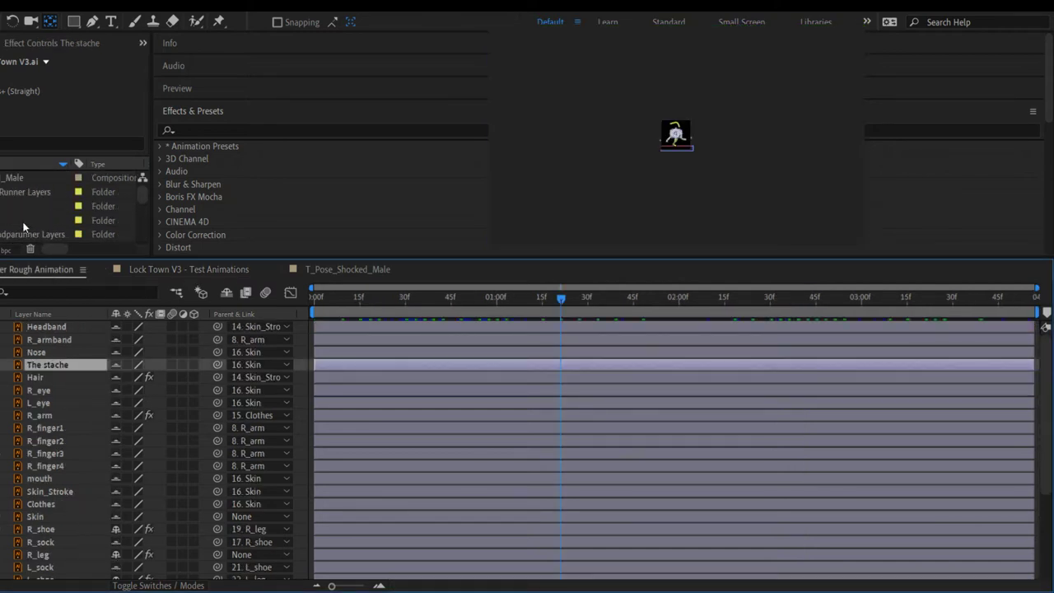
scroll(74, 206, "right", 2)
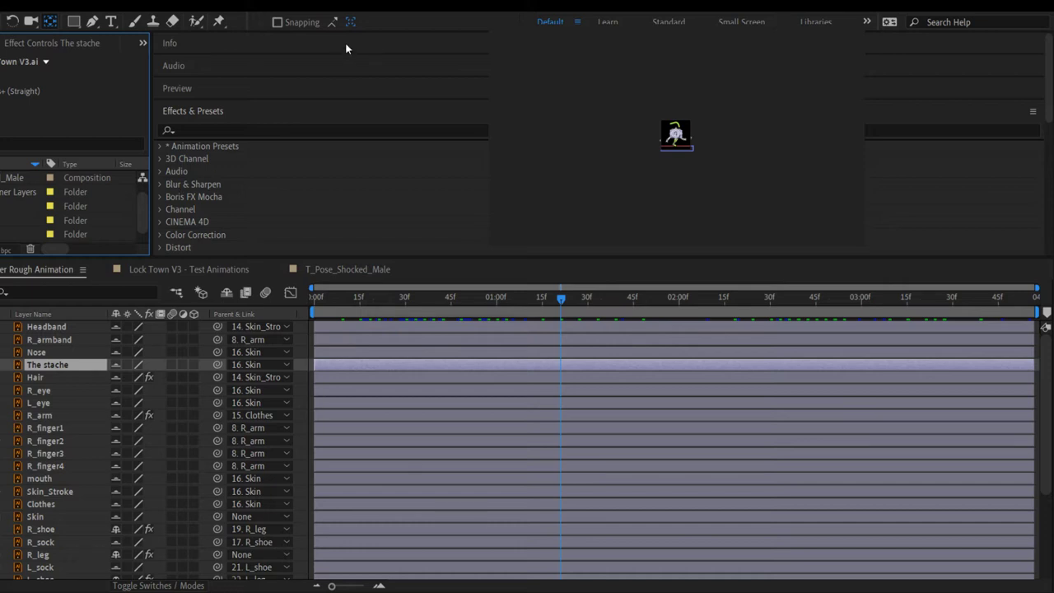
Step: Switch to T_Pose_Shocked_Male, scrub the CTI and preview the crouch-to-raised-arms animation
left_click(315, 268)
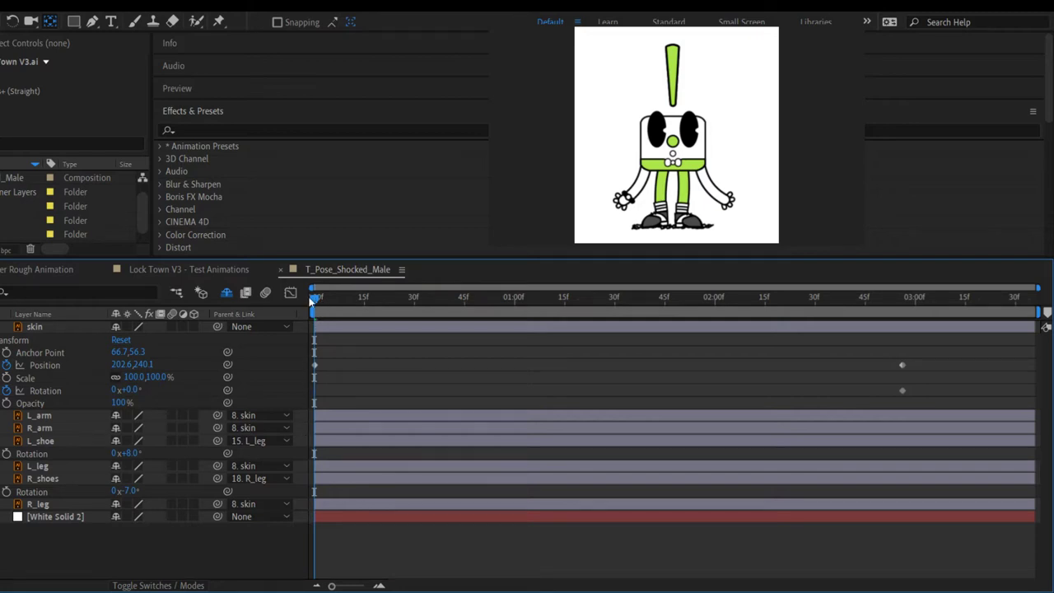
left_click_drag(310, 300, 263, 342)
key("space")
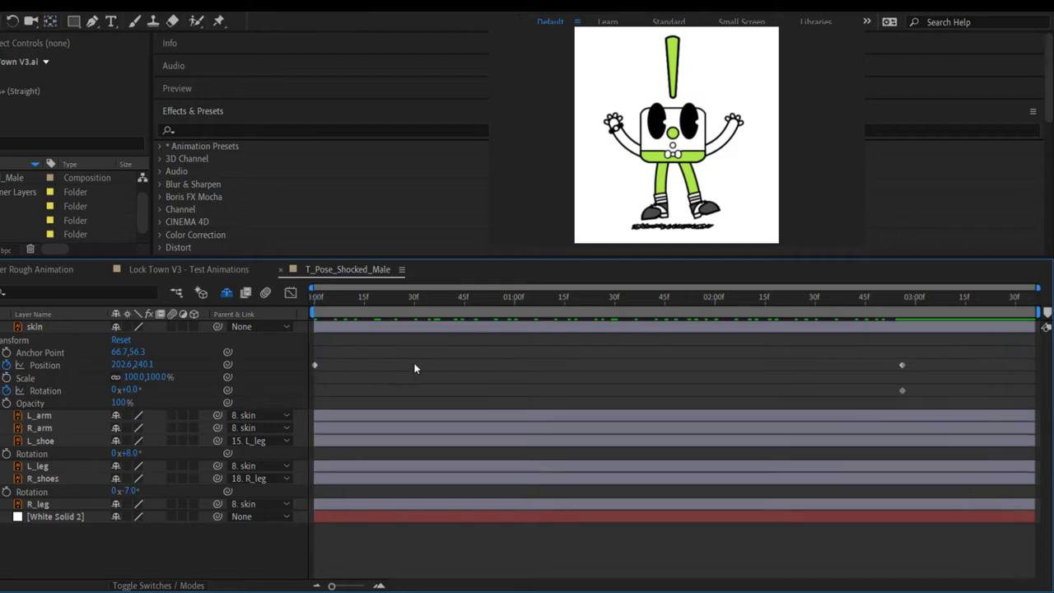
key("v")
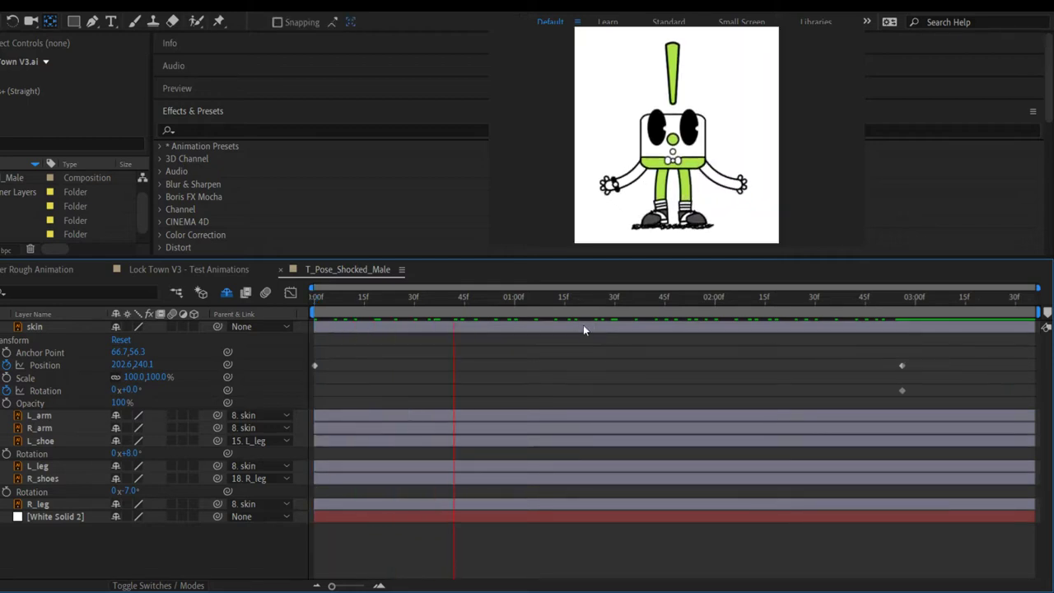
key("space")
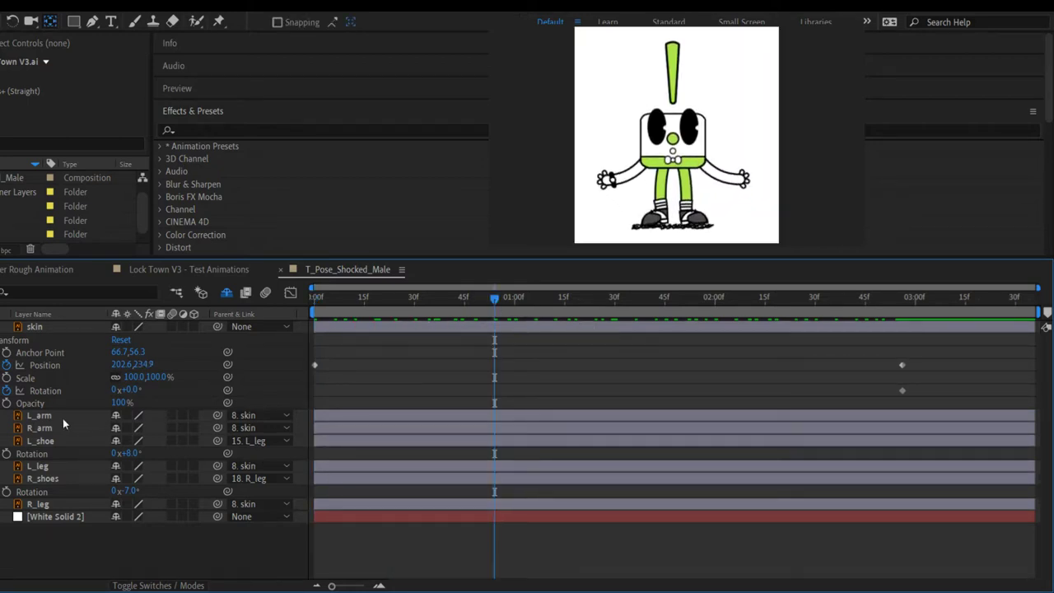
Step: Move the skin, L_arm, R_arm and L_leg Position keyframes from 03:00f to about 01:00f
key("u")
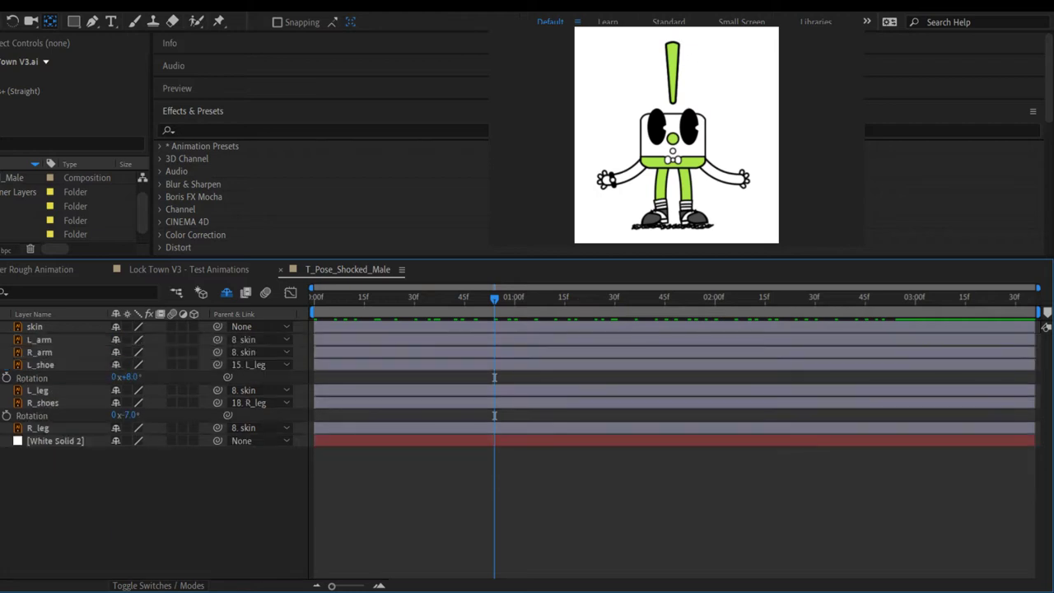
key("u")
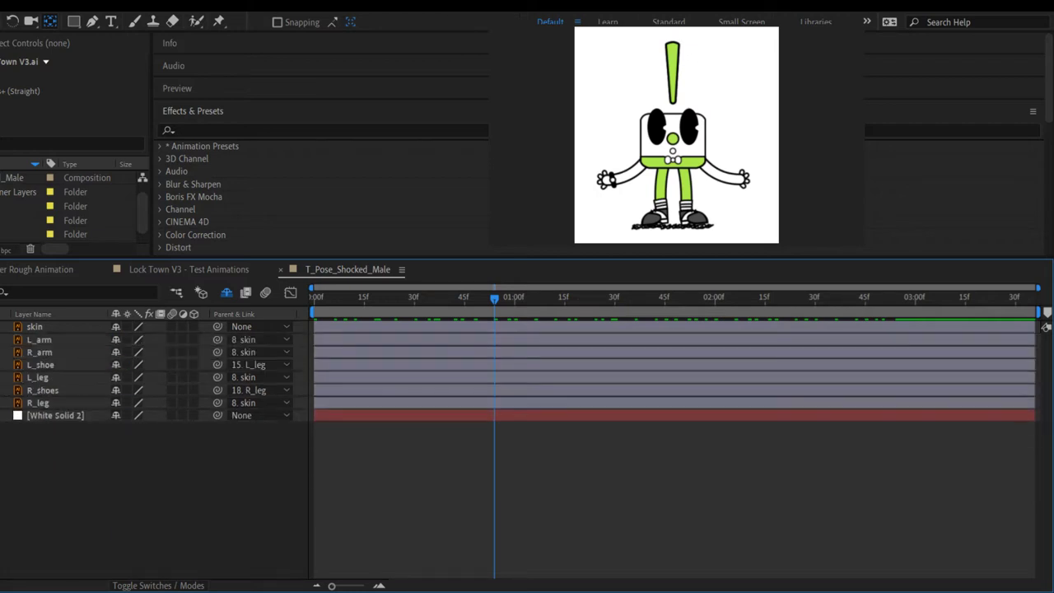
left_click(35, 327)
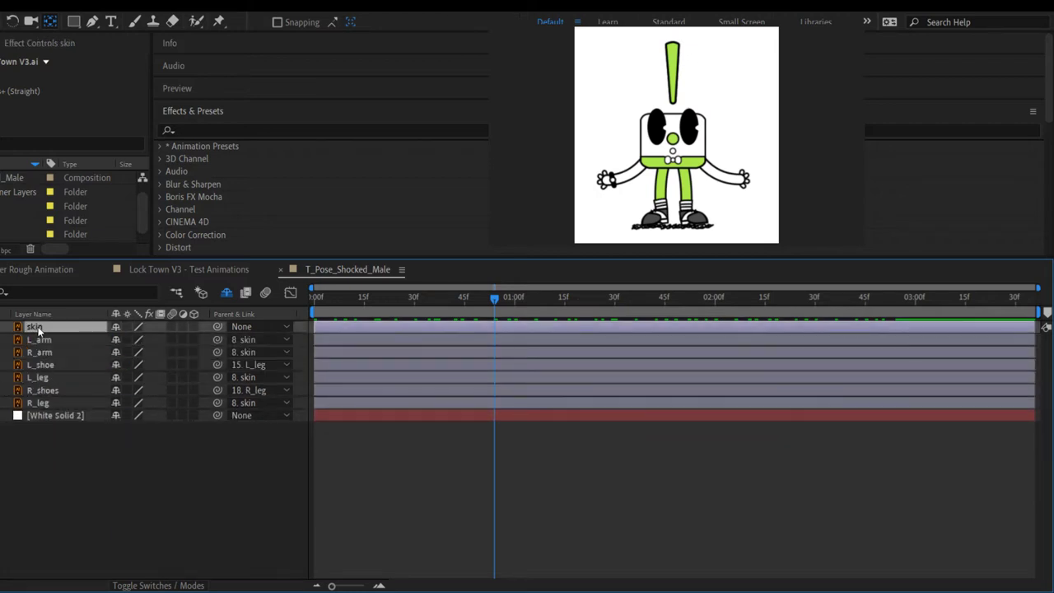
left_click(39, 403, "shift")
key("p")
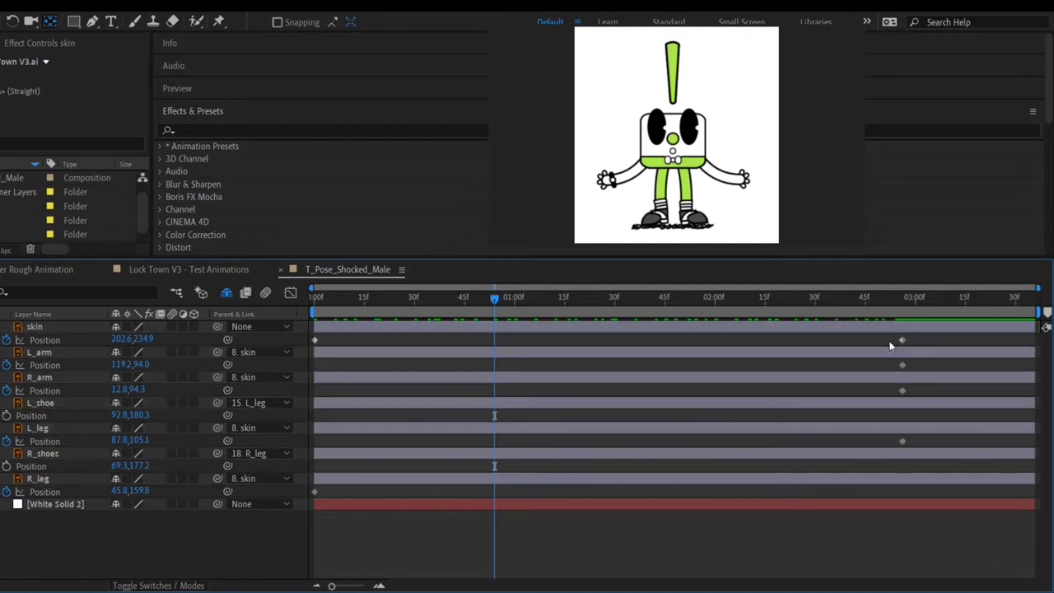
left_click(901, 339)
left_click(902, 364, "shift")
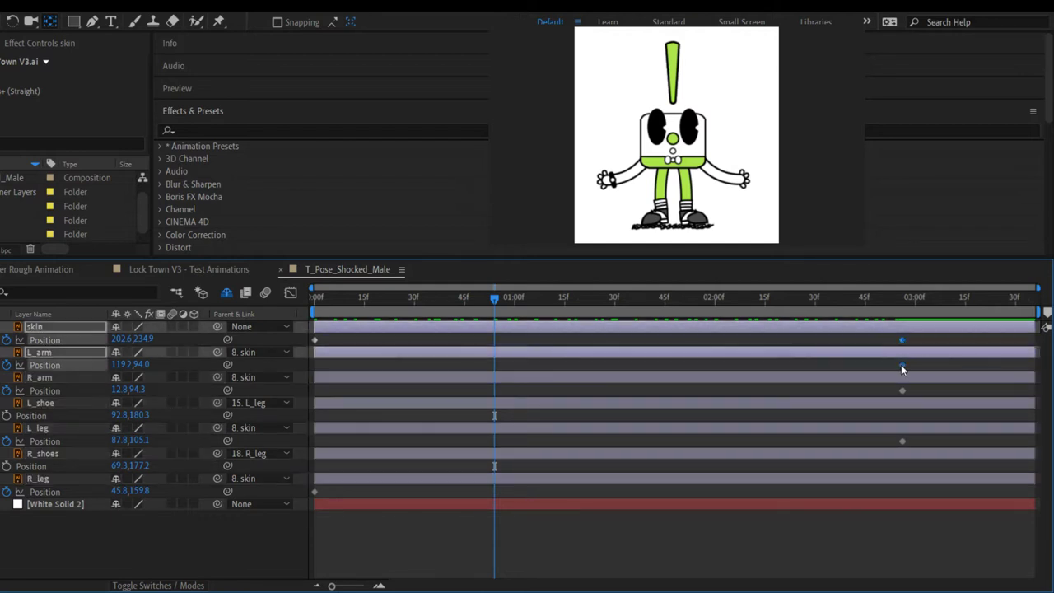
left_click(901, 390, "shift")
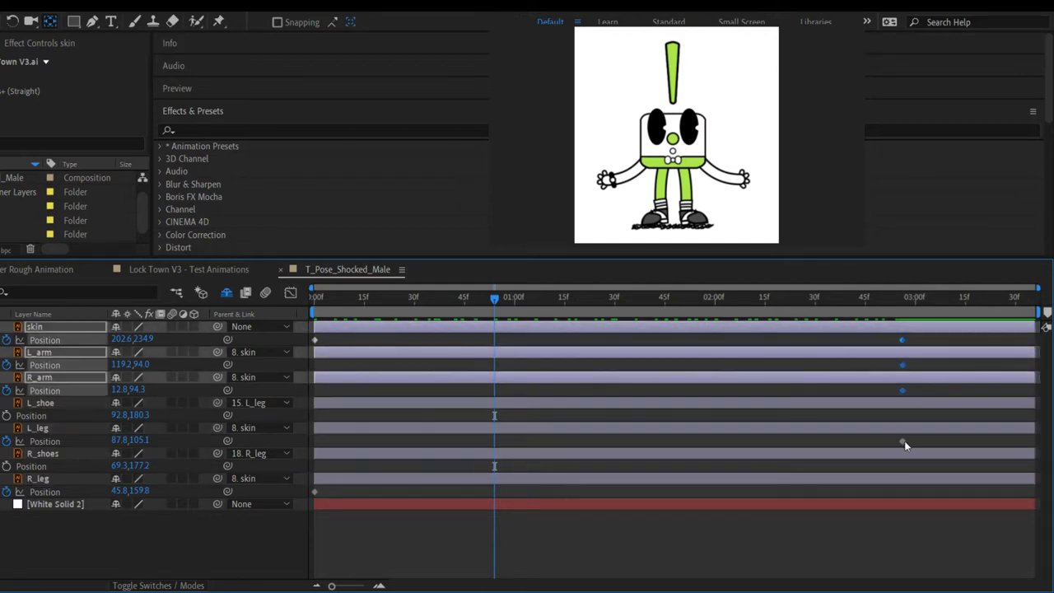
left_click(901, 441, "shift")
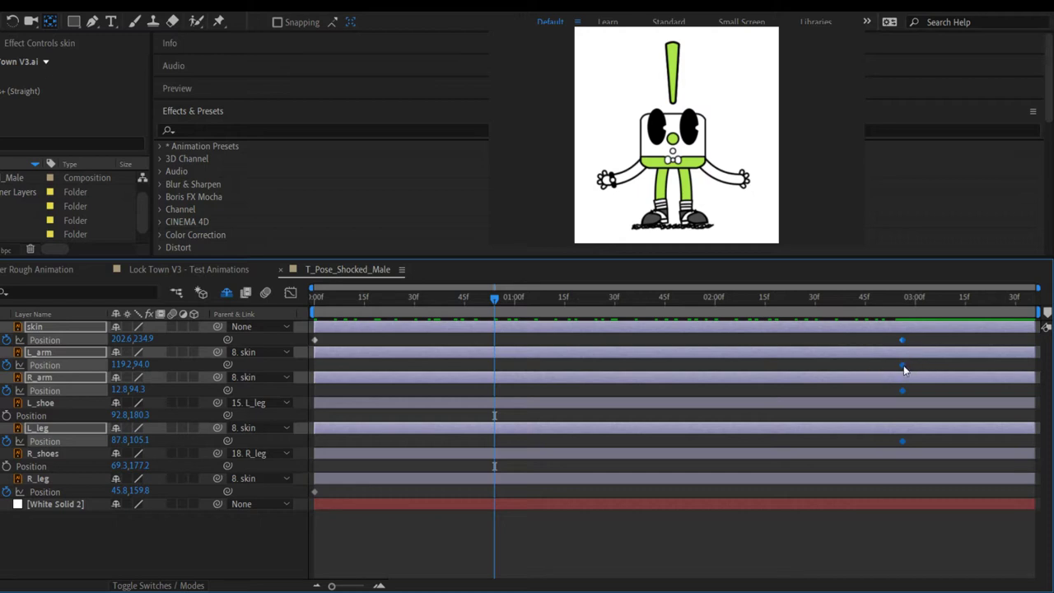
left_click_drag(902, 365, 491, 409)
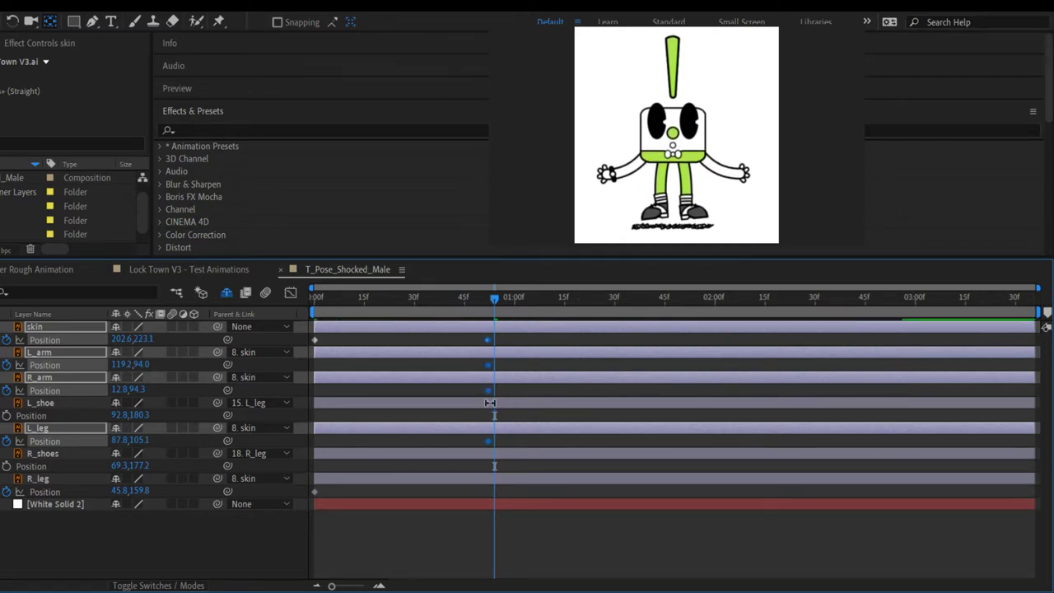
Step: Put the time indicator just past 01:00f, undoing an accidental layer duplicate
left_click_drag(490, 402, 490, 402)
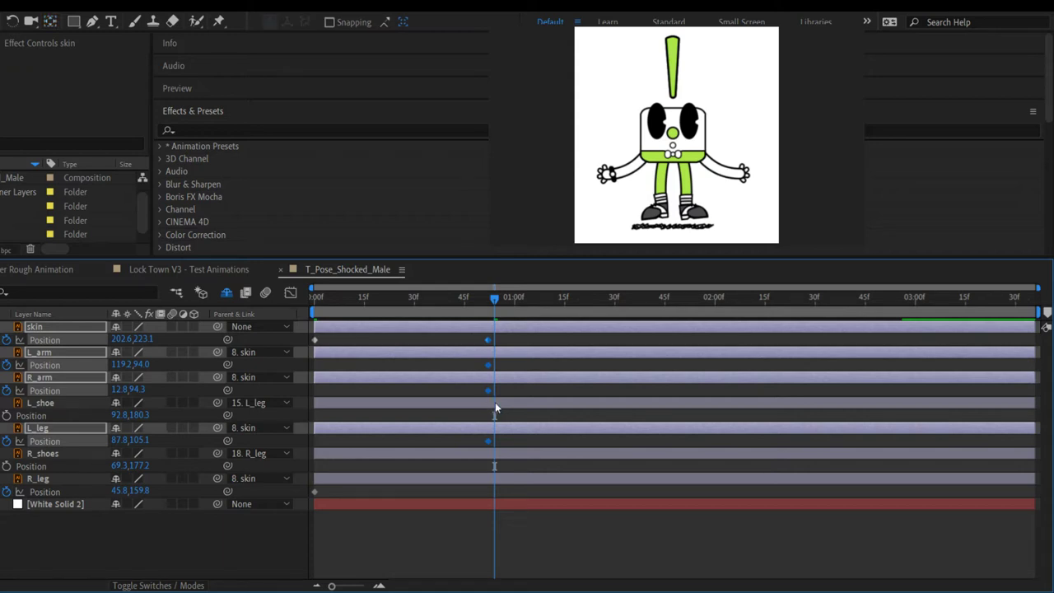
left_click_drag(494, 298, 517, 298)
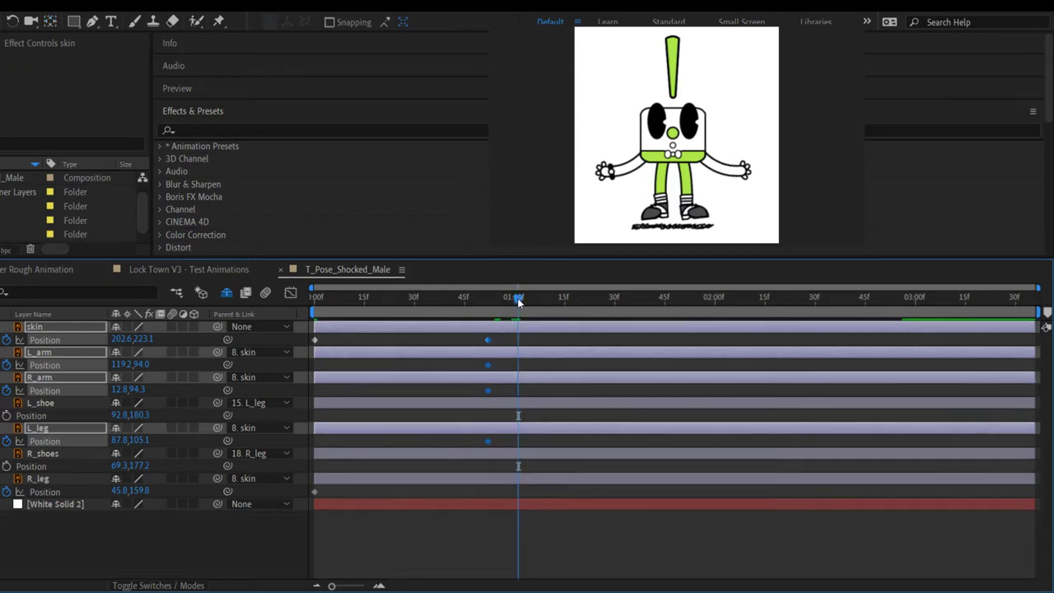
key("ctrl+d")
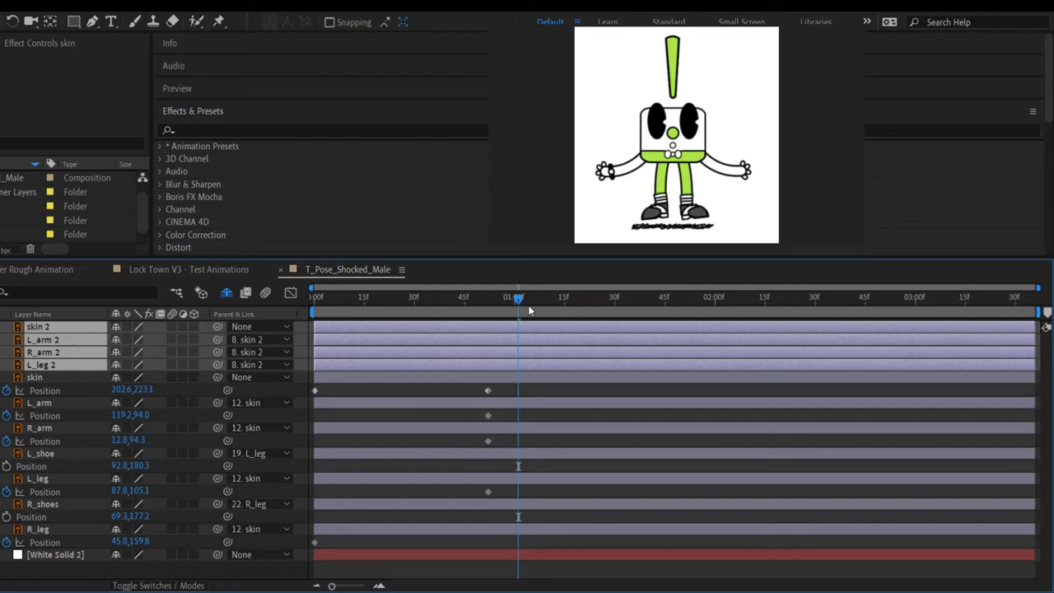
key("ctrl+z")
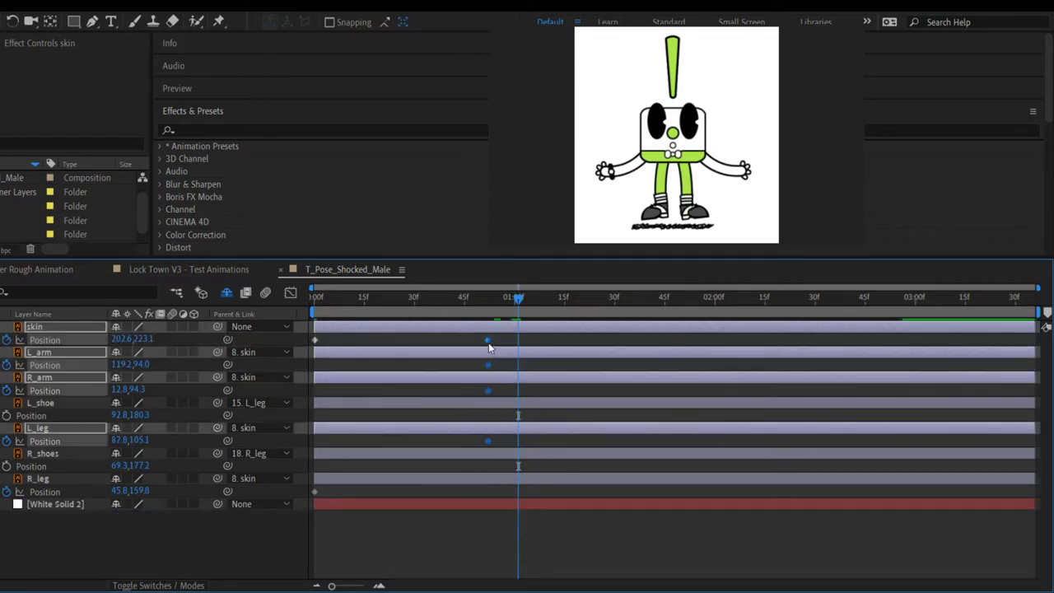
left_click(501, 339)
Step: Copy-paste the L_arm, R_arm and L_leg Position keyframes at the current time
left_click(487, 338)
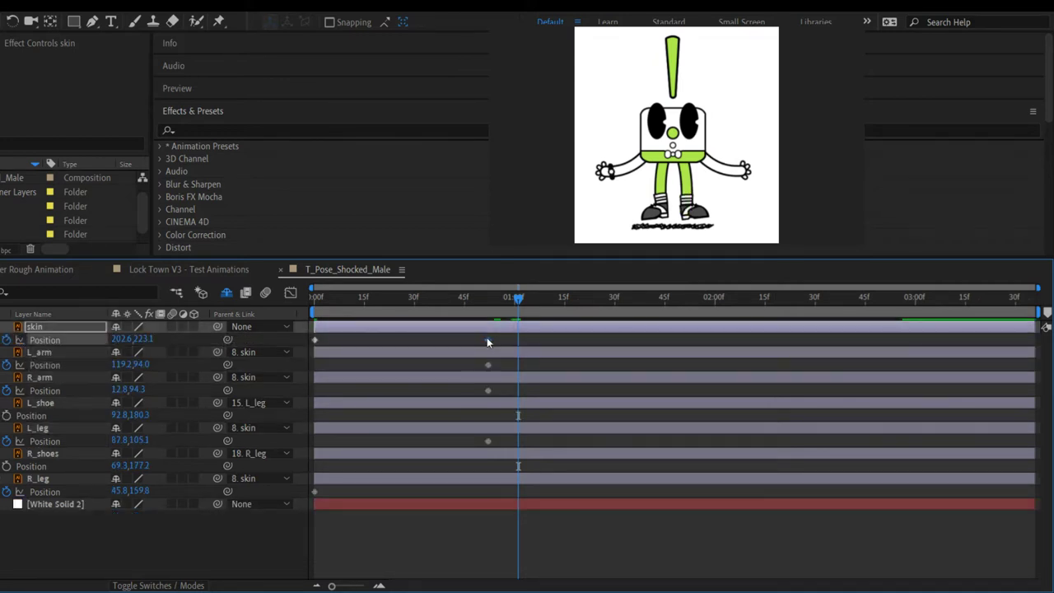
left_click(489, 363)
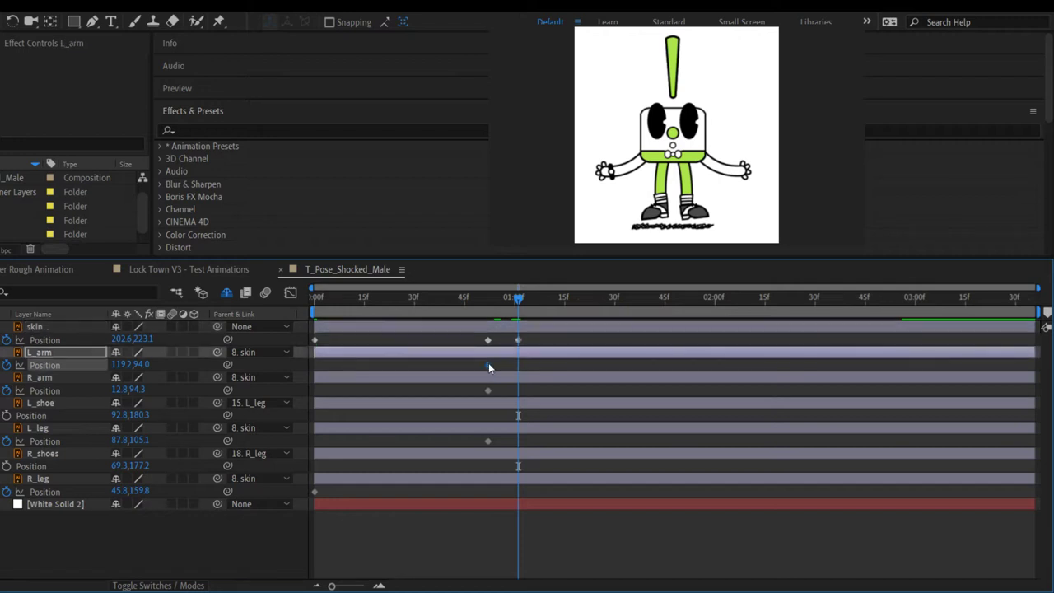
key("ctrl+c")
key("ctrl+v")
left_click(488, 391)
key("ctrl+c")
key("ctrl+v")
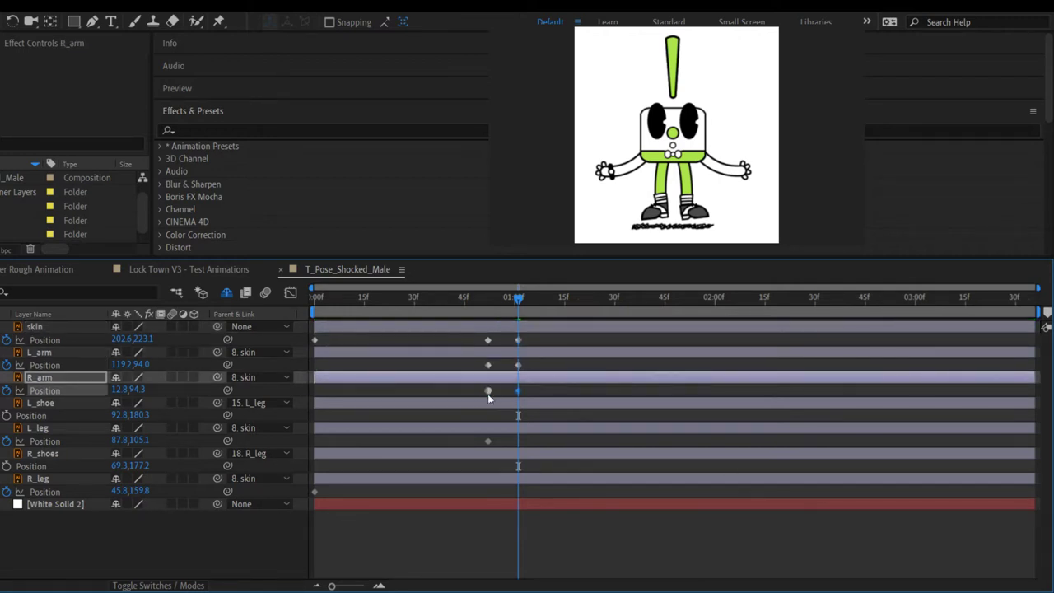
left_click(488, 440)
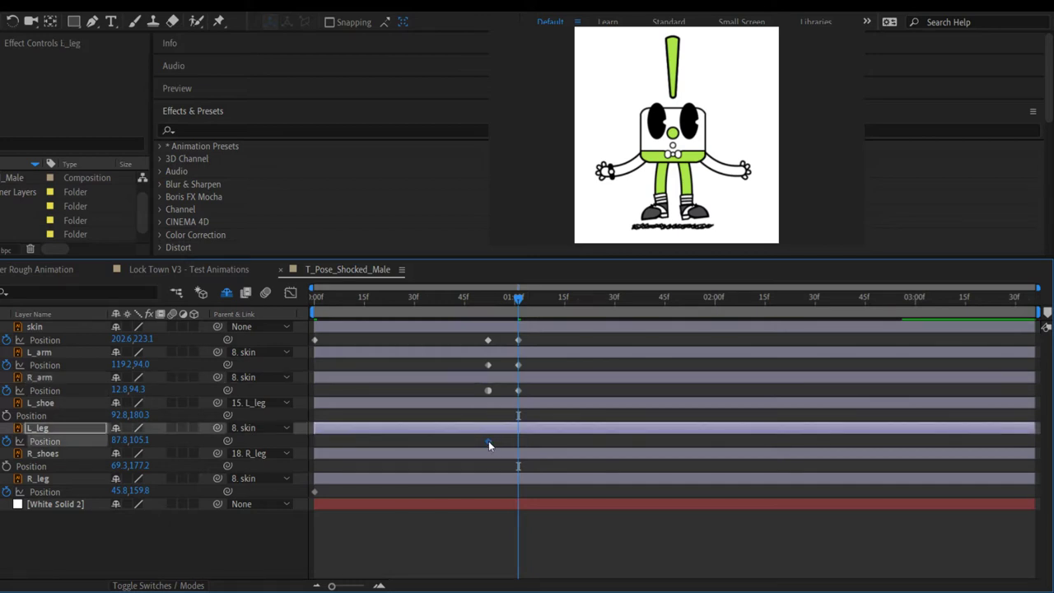
key("ctrl+c")
key("ctrl+v")
left_click(551, 440)
Step: Shift the four 01:00f keyframes slightly earlier, then return to the first frame
left_click_drag(519, 300, 462, 305)
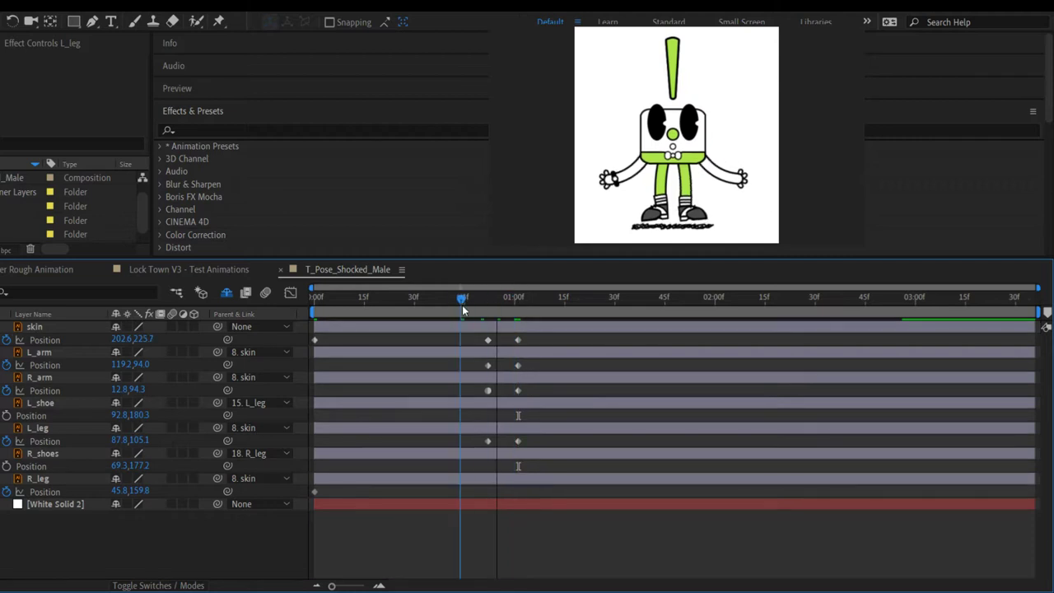
left_click(517, 339)
left_click(518, 365, "shift")
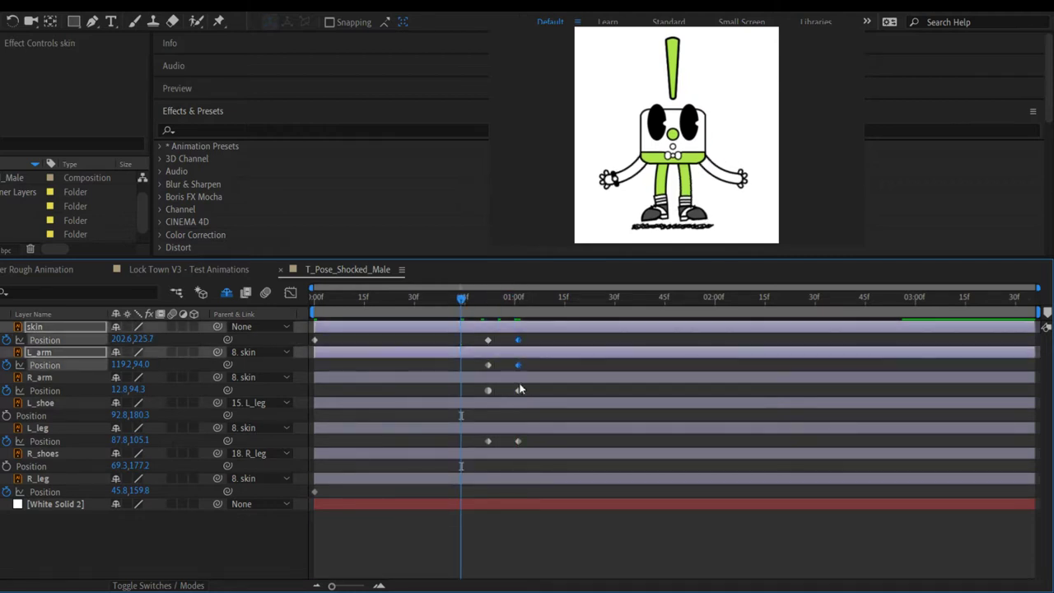
left_click(518, 390, "shift")
left_click(517, 439, "shift")
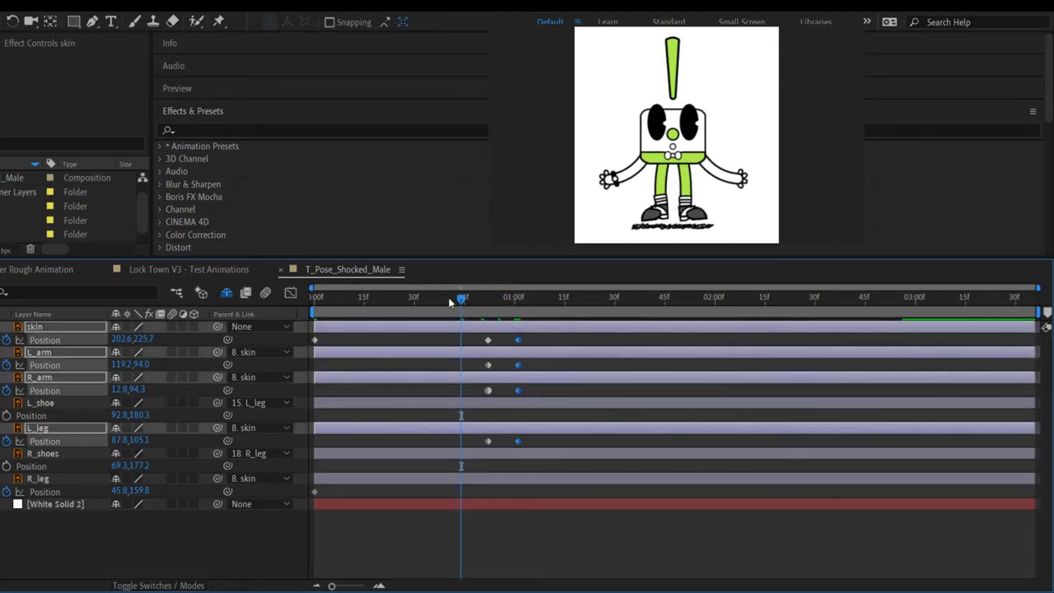
left_click_drag(517, 340, 501, 344)
left_click_drag(462, 299, 263, 326)
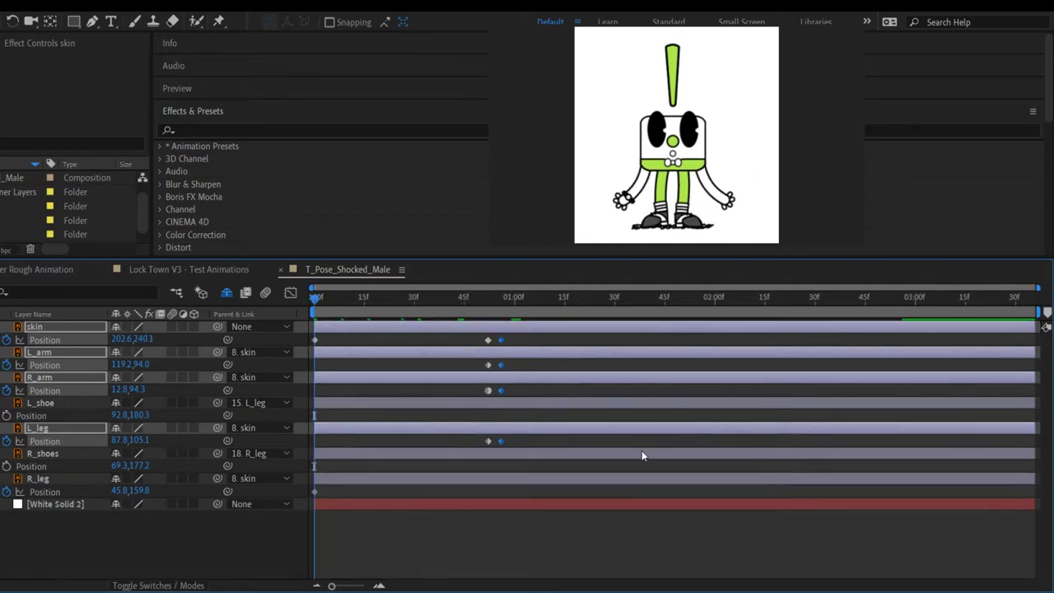
Step: Preview the quicker arm raise, then show Rotation beside Position for the animated layers
key("space")
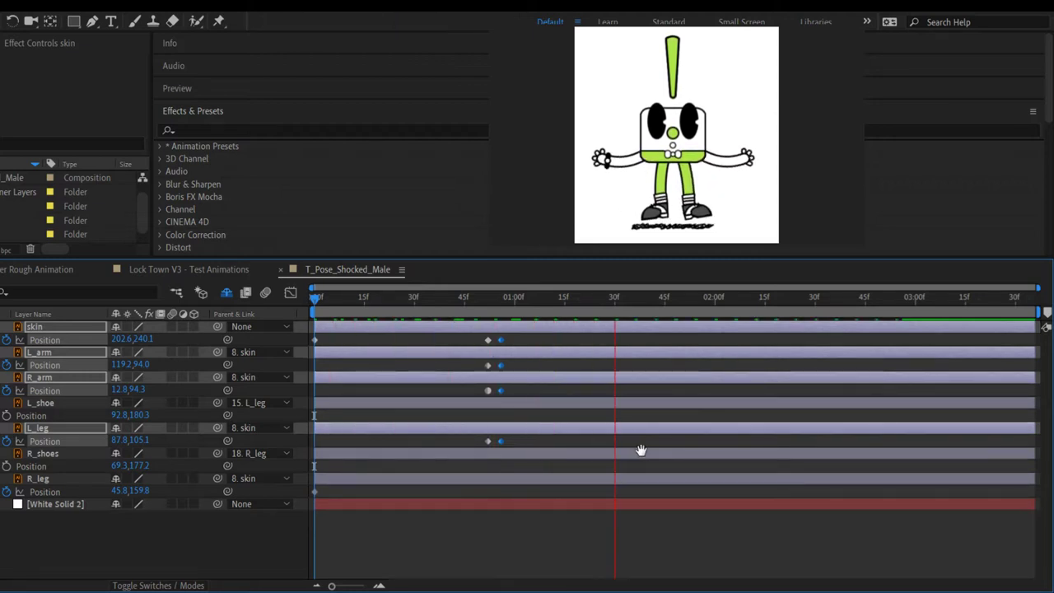
key("space")
key("space")
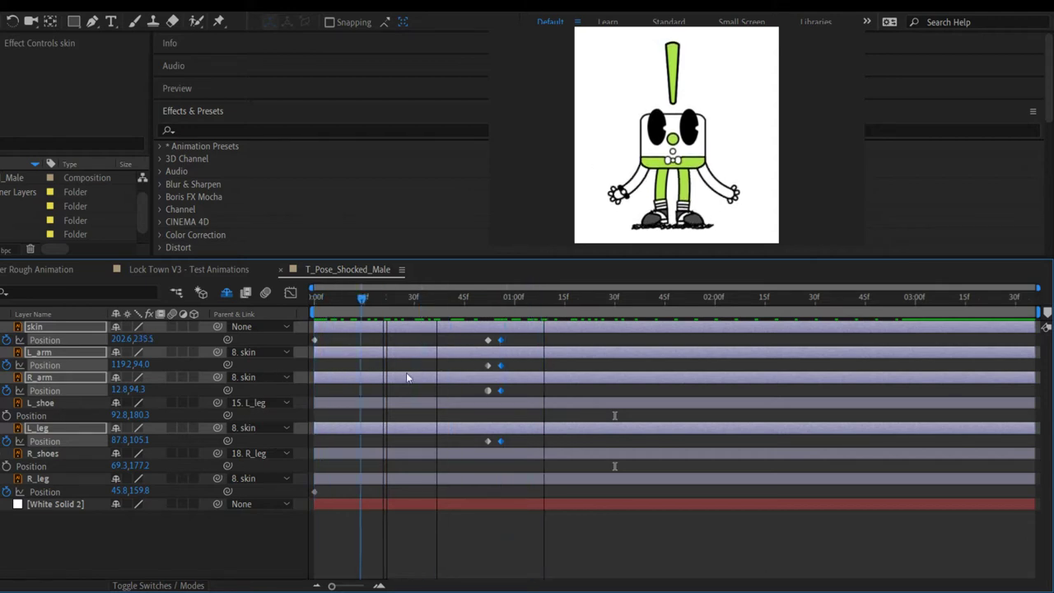
key("space")
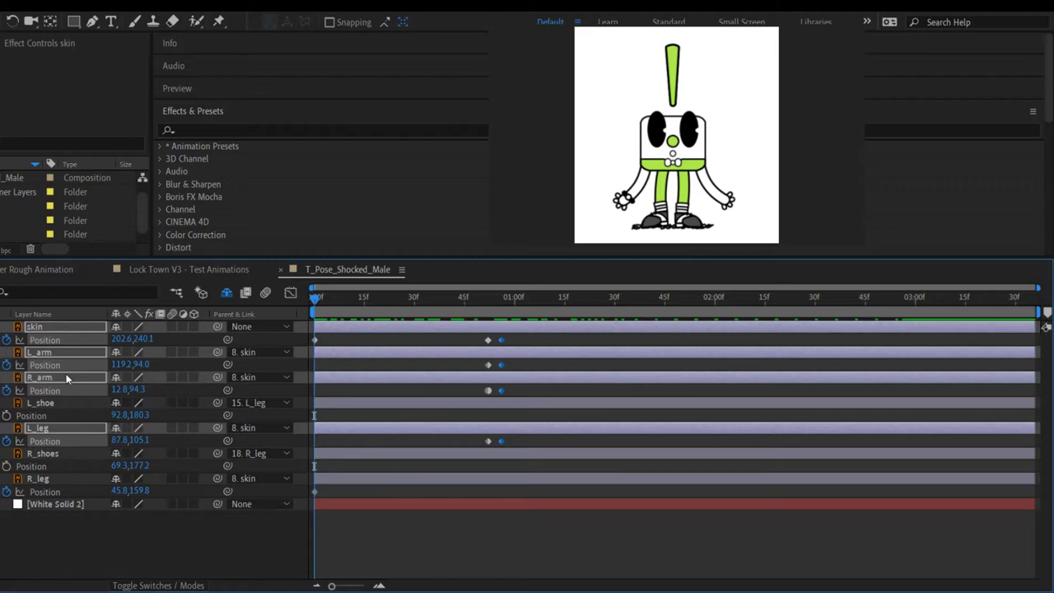
key("shift+r")
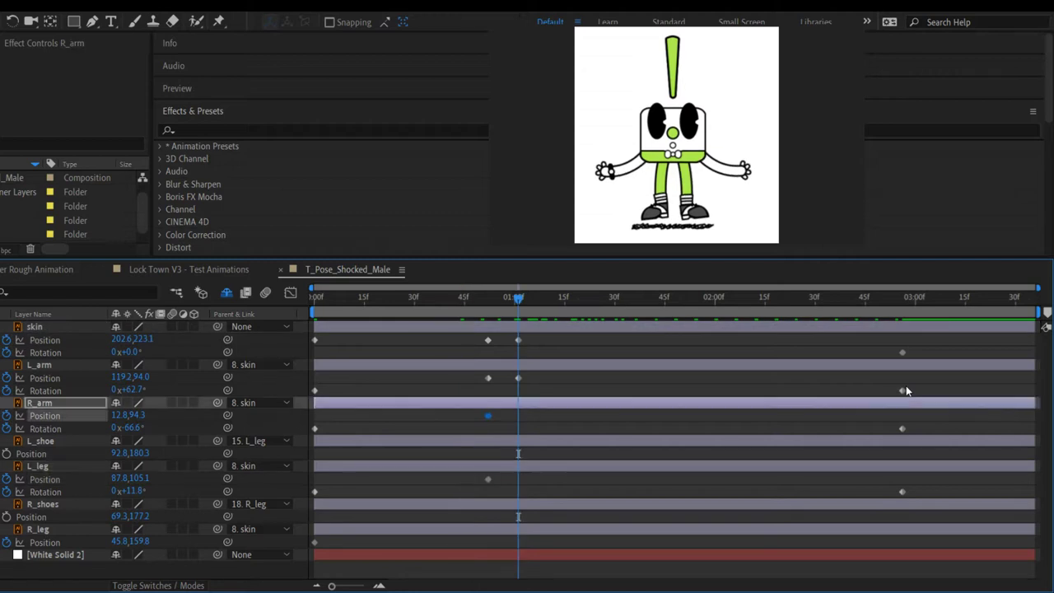
Step: Move the 03:00f Rotation keyframes of skin, L_arm, R_arm and L_leg earlier, to about 45f
key("ctrl+z")
key("ctrl+z")
key("ctrl+z")
key("ctrl+z")
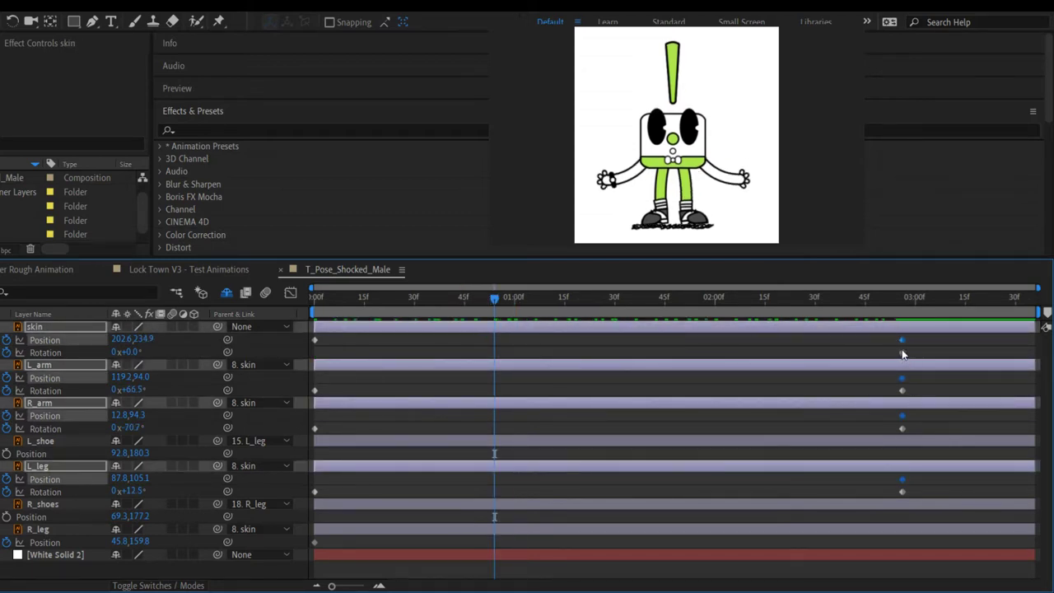
left_click(901, 352, "shift")
left_click(901, 390, "shift")
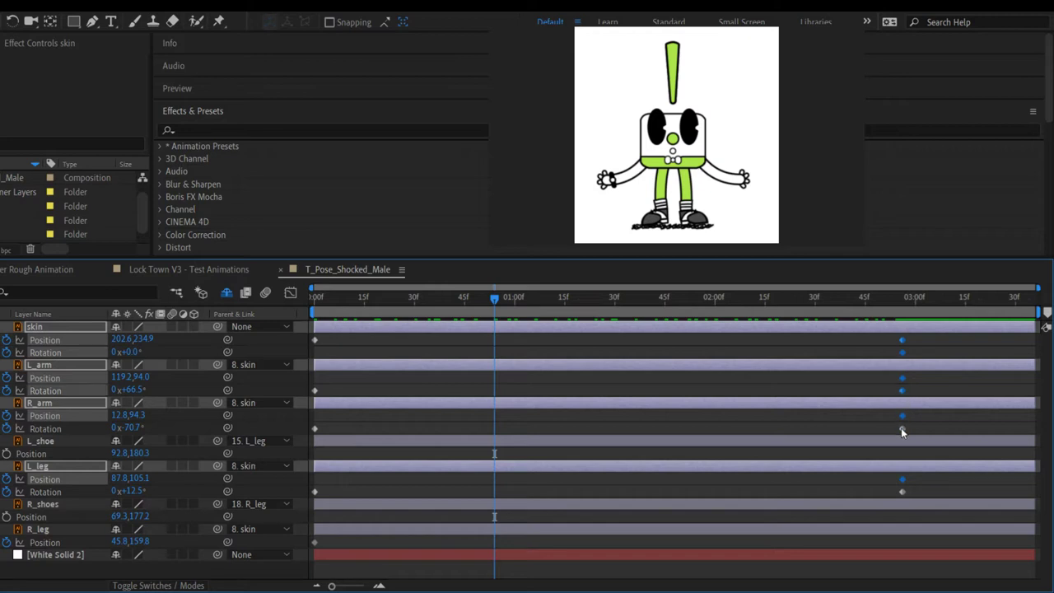
left_click(901, 428, "shift")
left_click(901, 492, "shift")
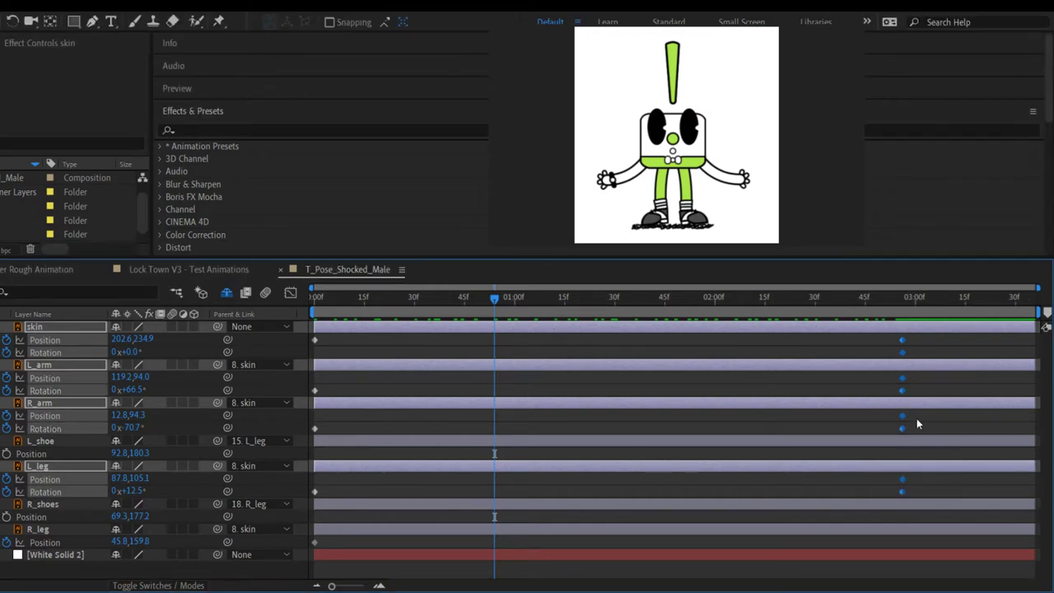
left_click_drag(902, 416, 453, 416)
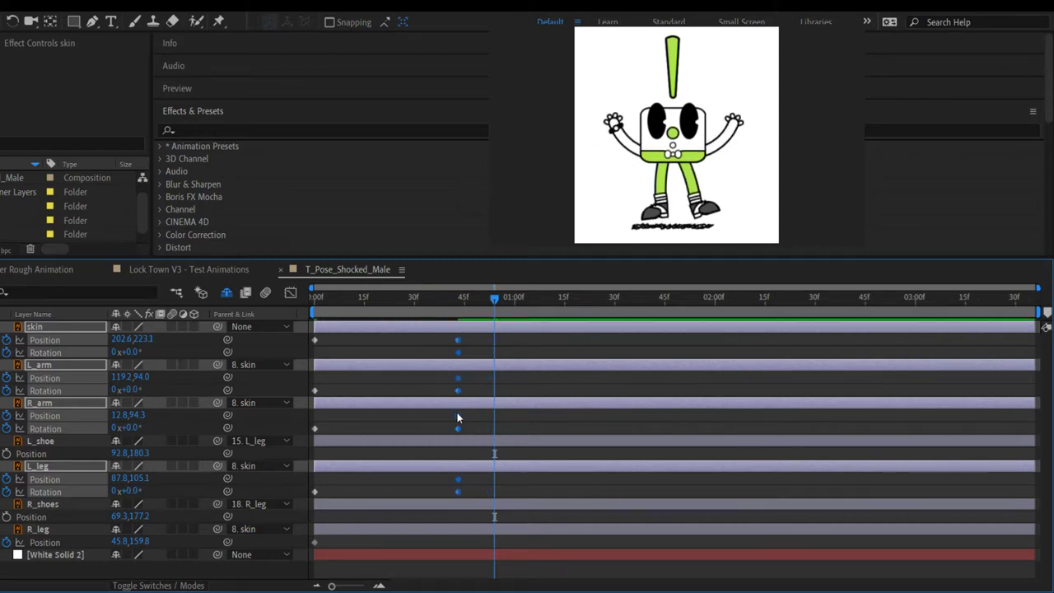
Step: Duplicate skin's and L_arm's 45f Position and Rotation keyframes a few frames later
left_click(504, 337)
left_click(459, 340)
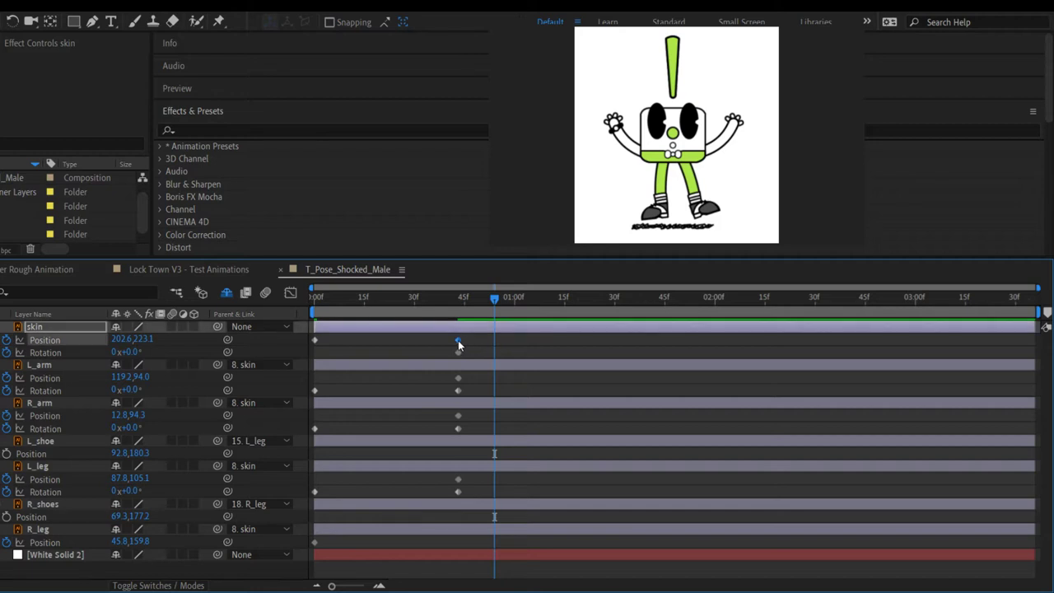
left_click(458, 350, "shift")
left_click(479, 301)
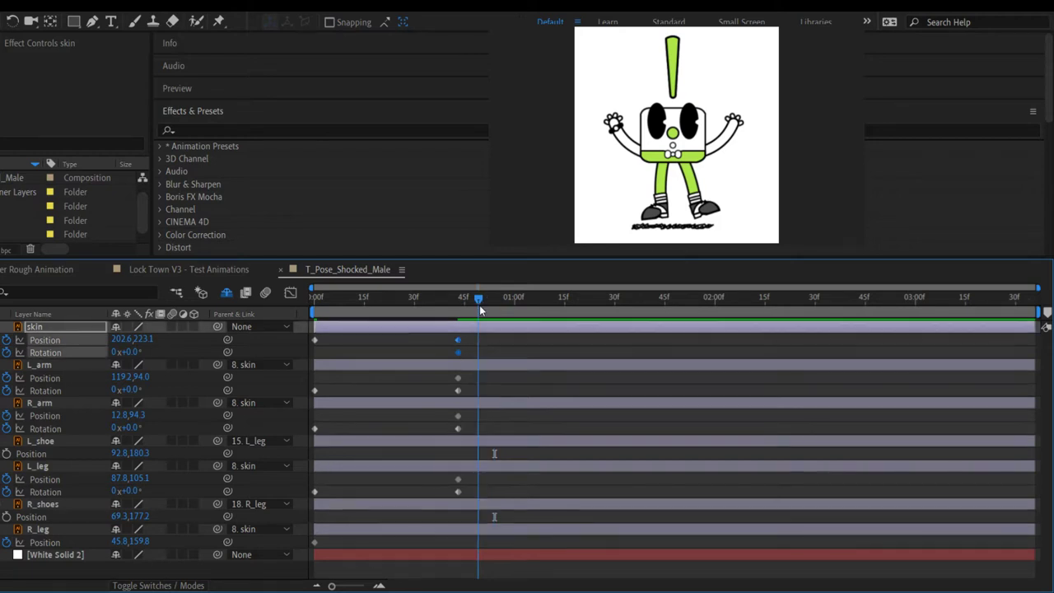
key("ctrl+v")
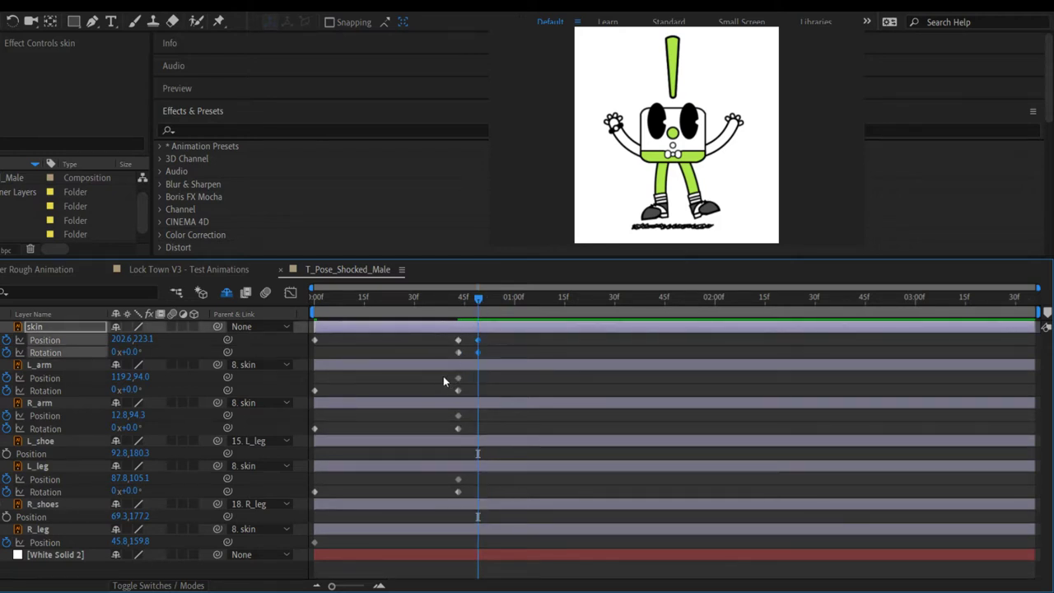
left_click_drag(441, 372, 464, 428)
key("ctrl+c")
key("ctrl+v")
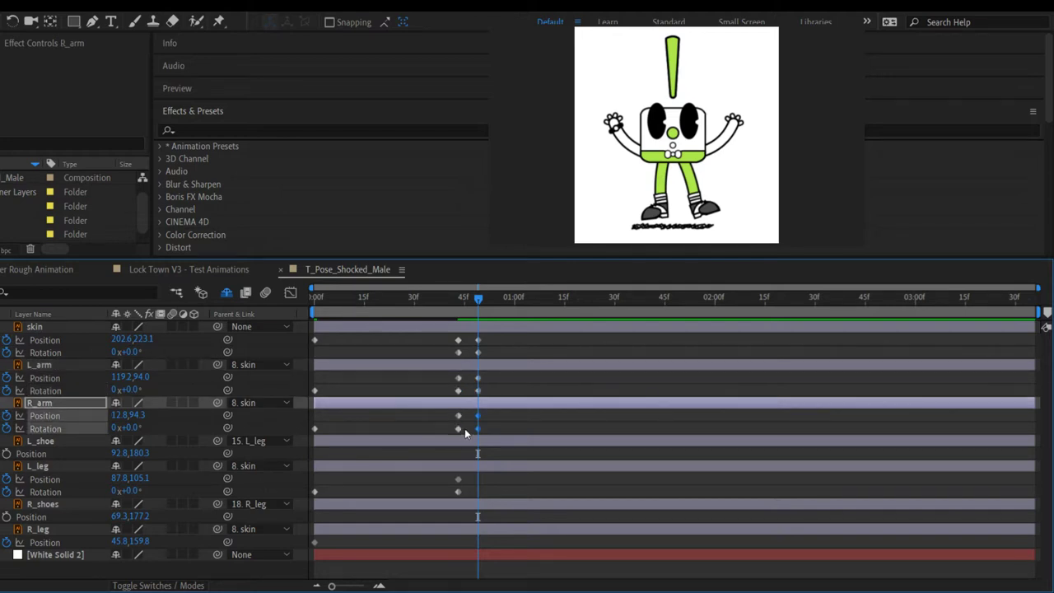
left_click_drag(449, 476, 470, 499)
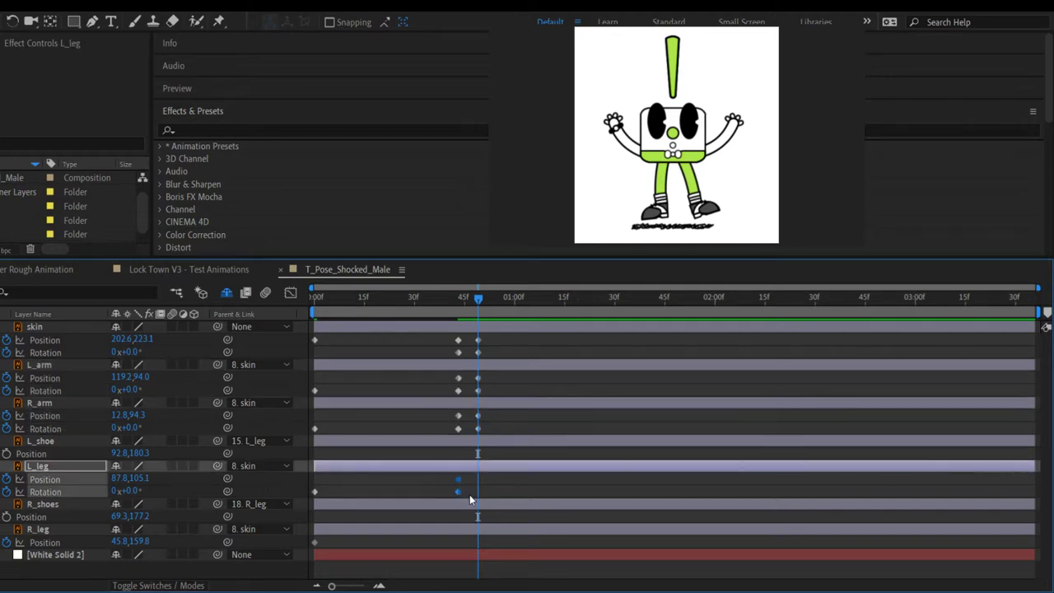
Step: Paste L_leg's keyframes just after 45f, then scrub and play back the jump
key("ctrl+c")
key("ctrl+v")
left_click_drag(478, 298, 264, 340)
key("space")
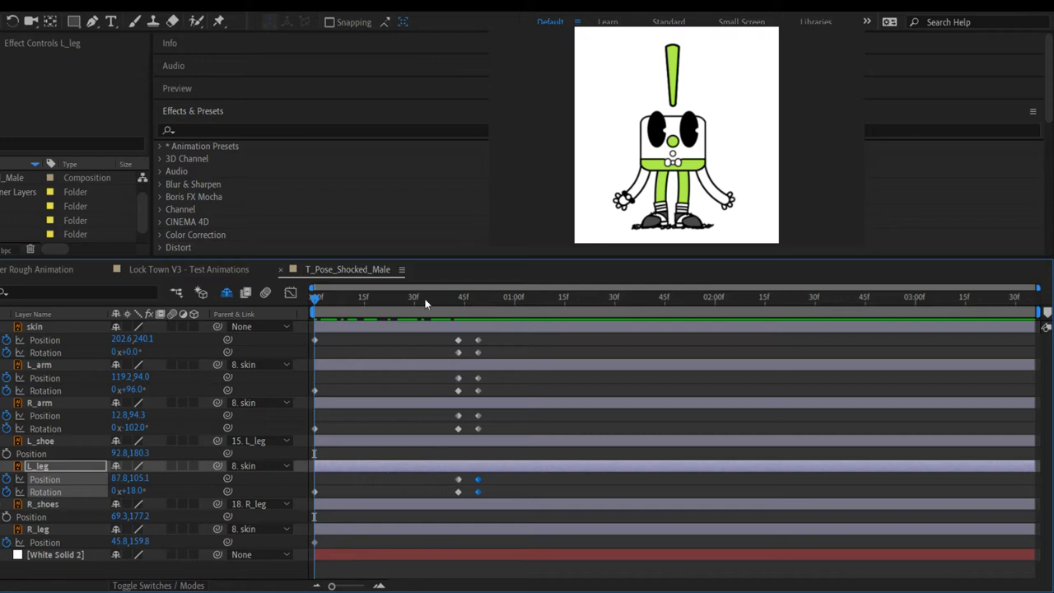
left_click(398, 381)
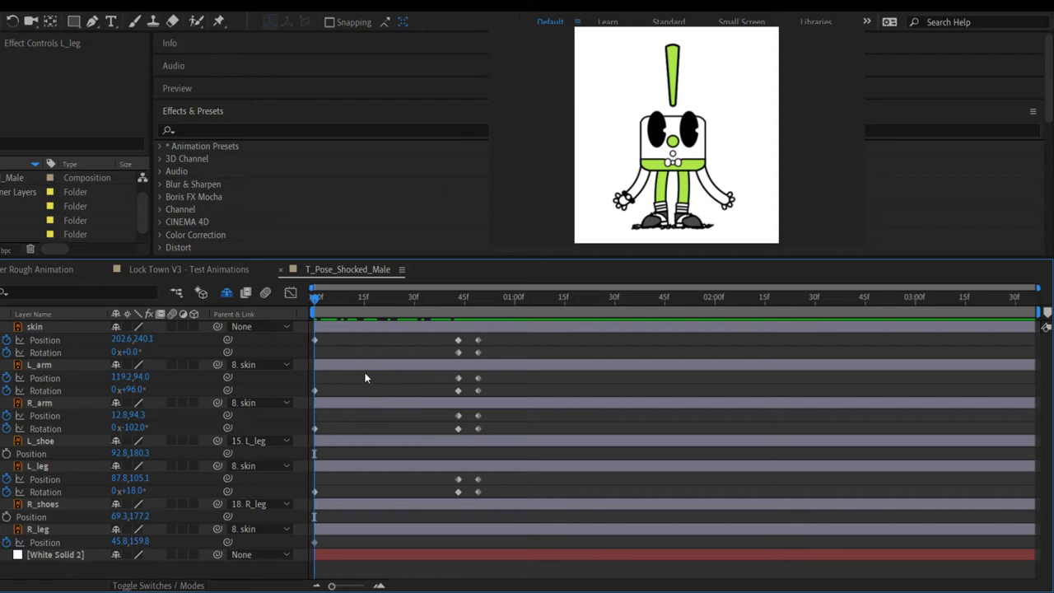
left_click_drag(314, 299, 247, 337)
Step: Review the jump that now starts near 15f, including the arms-out pose, then deselect all keyframes
left_click_drag(315, 298, 472, 344)
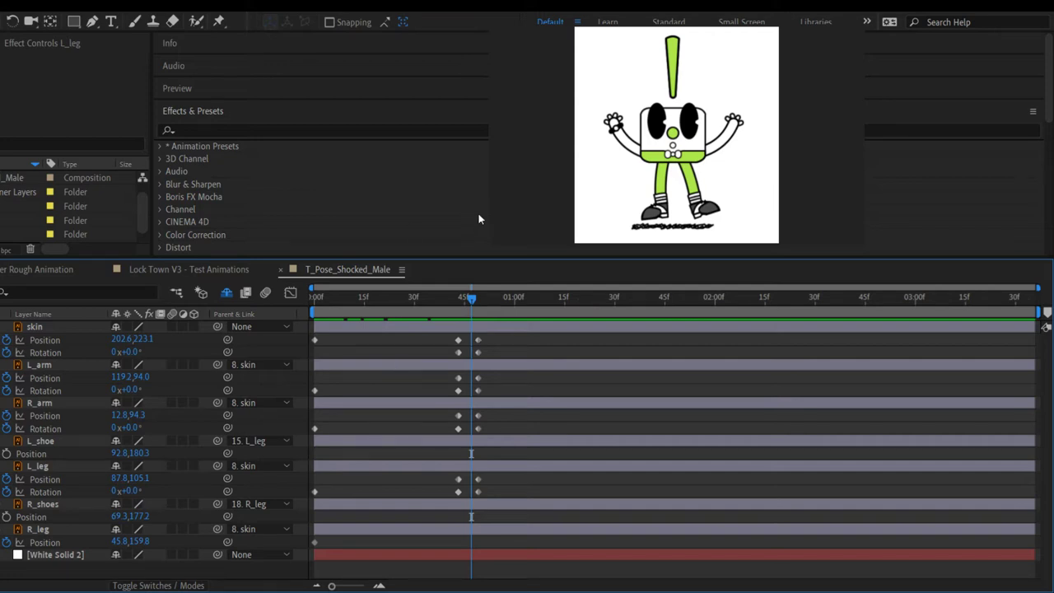
key("space")
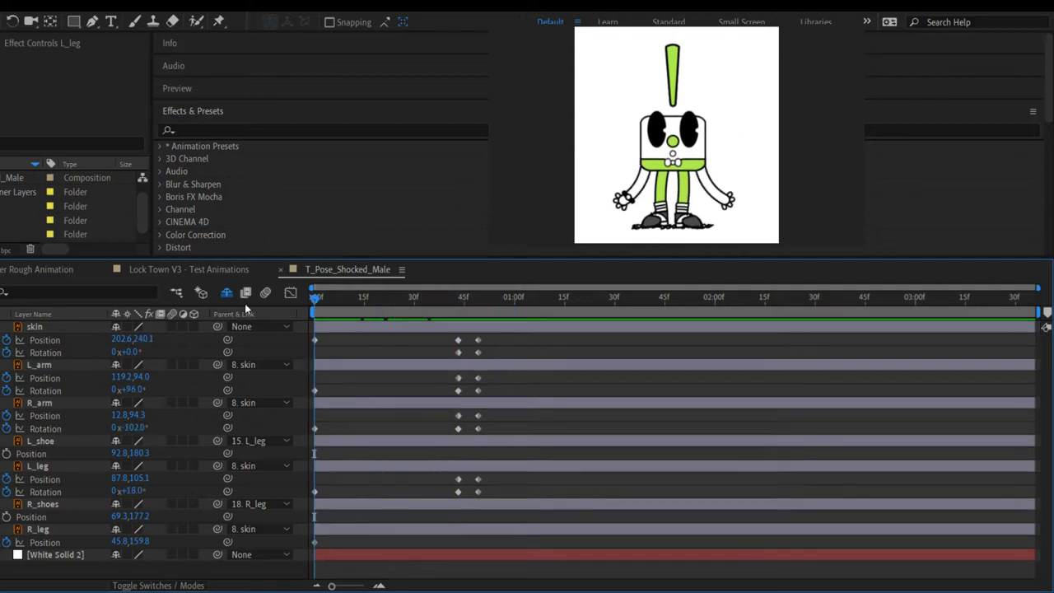
left_click_drag(313, 303, 362, 542)
left_click(367, 342)
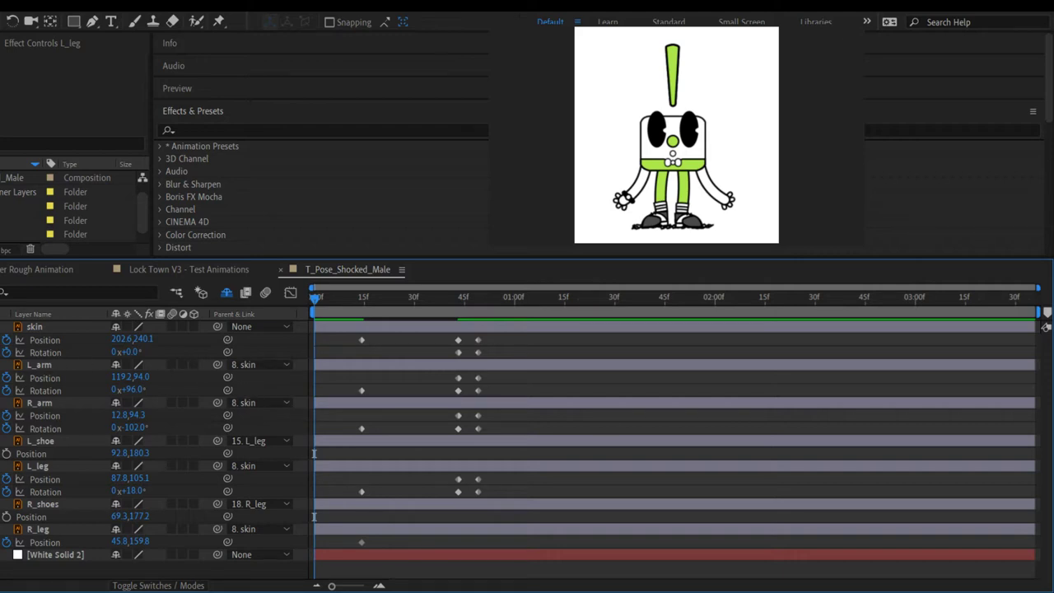
Step: Collapse L_arm's properties with U and scrub to check the raised-arms pose between 30f and 45f
key("u")
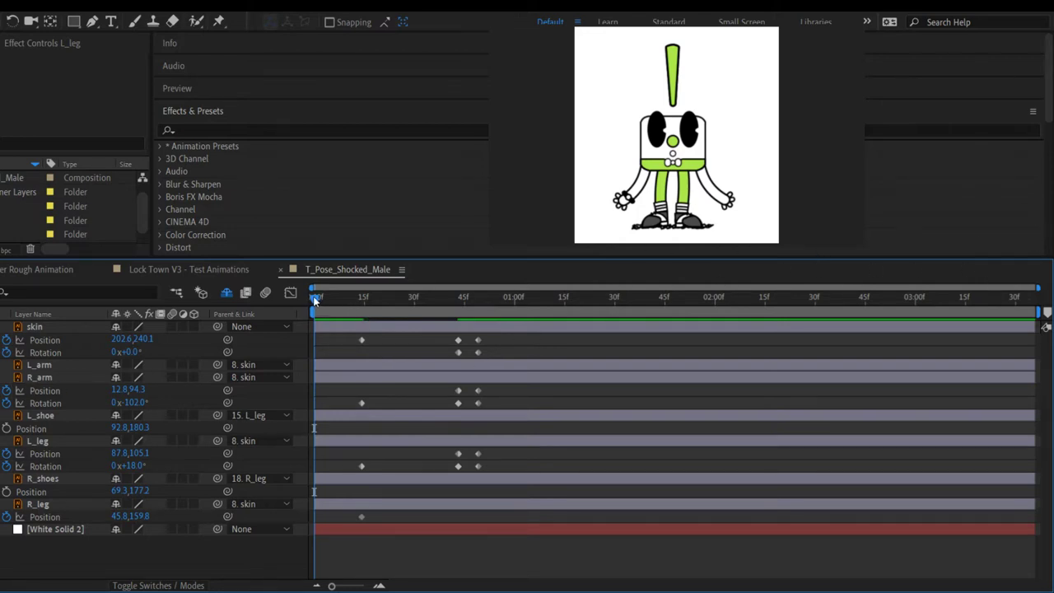
left_click_drag(314, 300, 311, 354)
left_click_drag(317, 299, 259, 312)
Step: With the Puppet Pin tool, pin L_leg at the waist, mid-leg and ankle
left_click(219, 21)
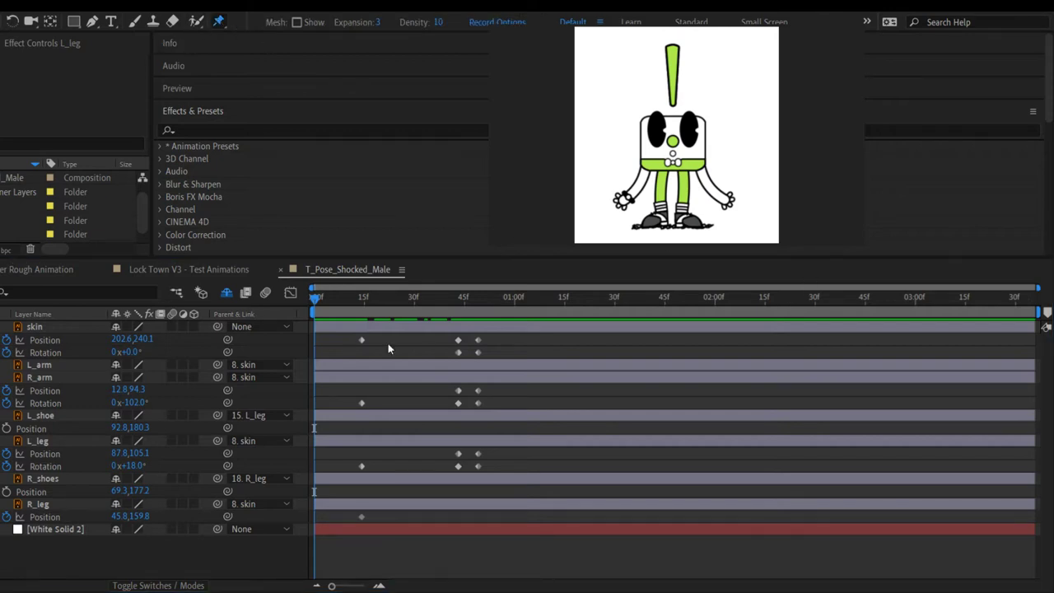
left_click(38, 441)
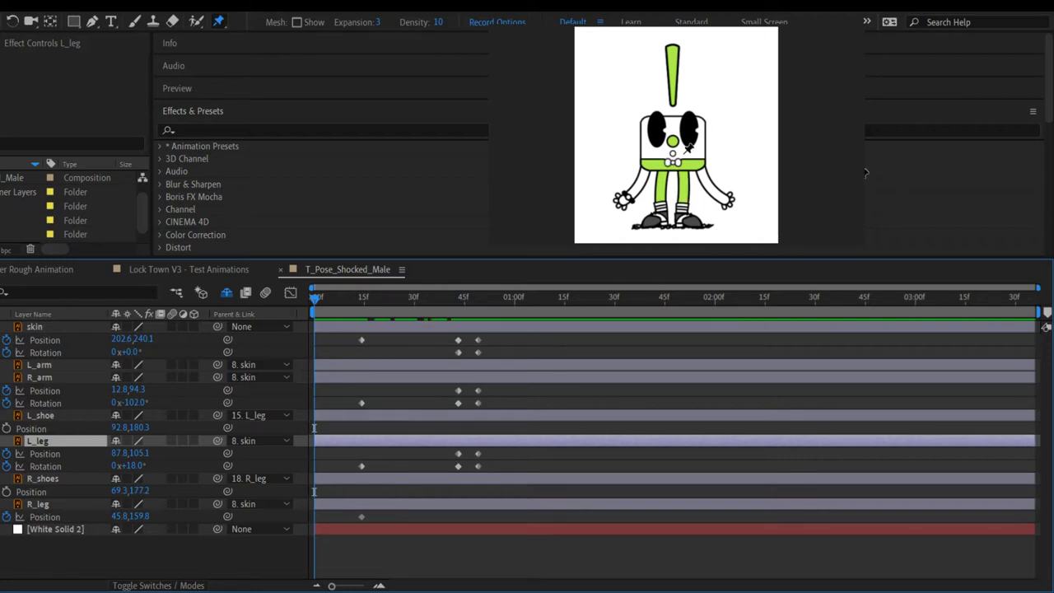
left_click(684, 164)
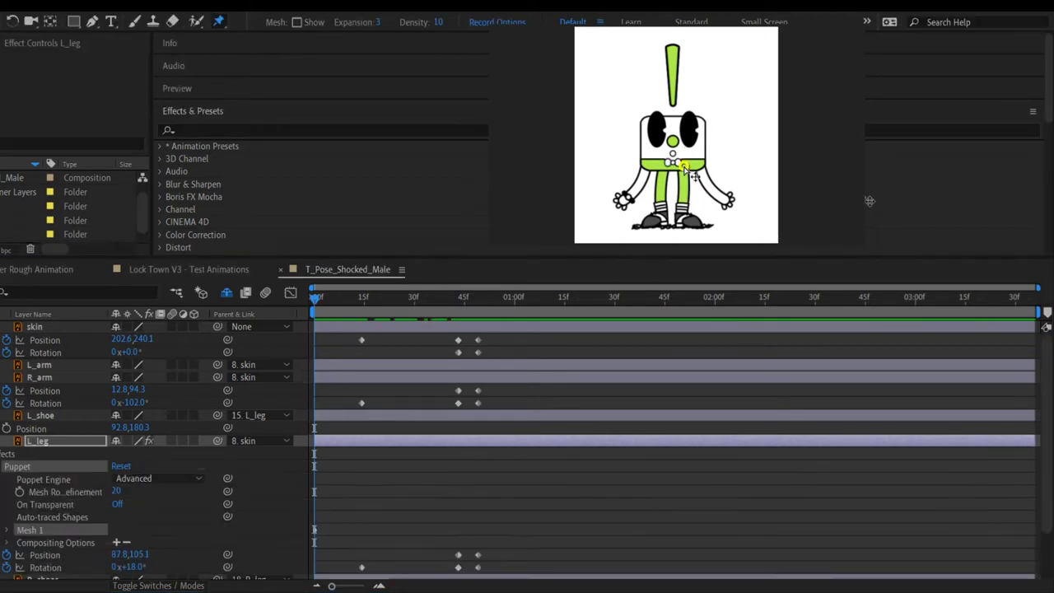
left_click(683, 191)
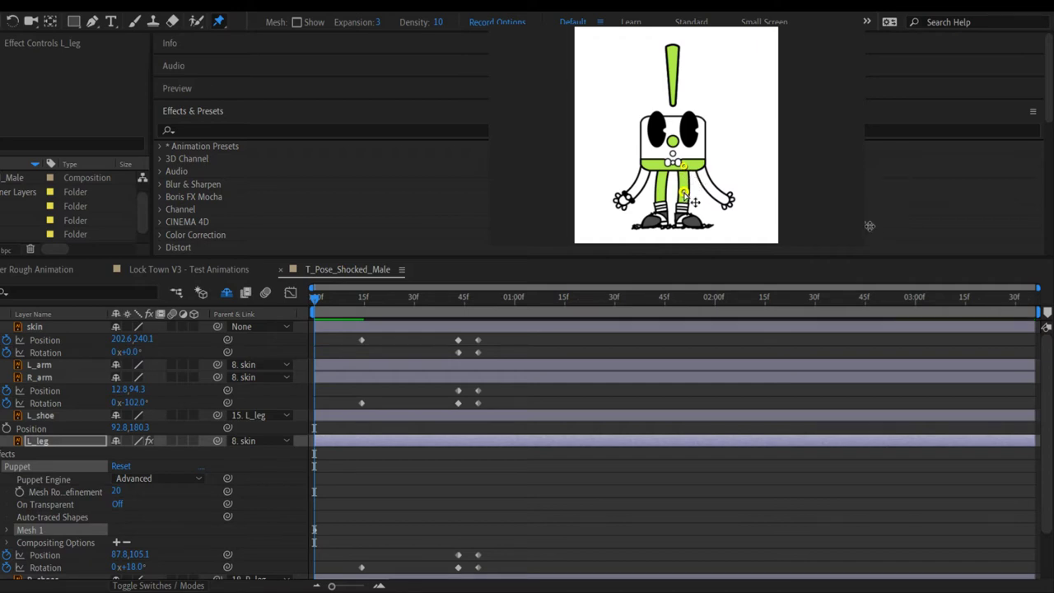
left_click(680, 214)
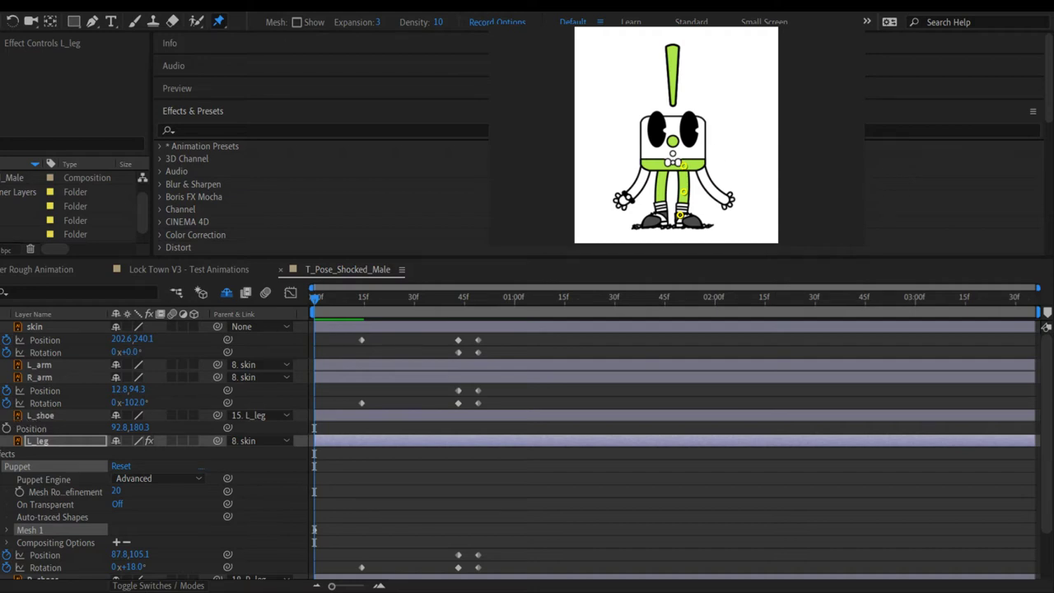
key("u")
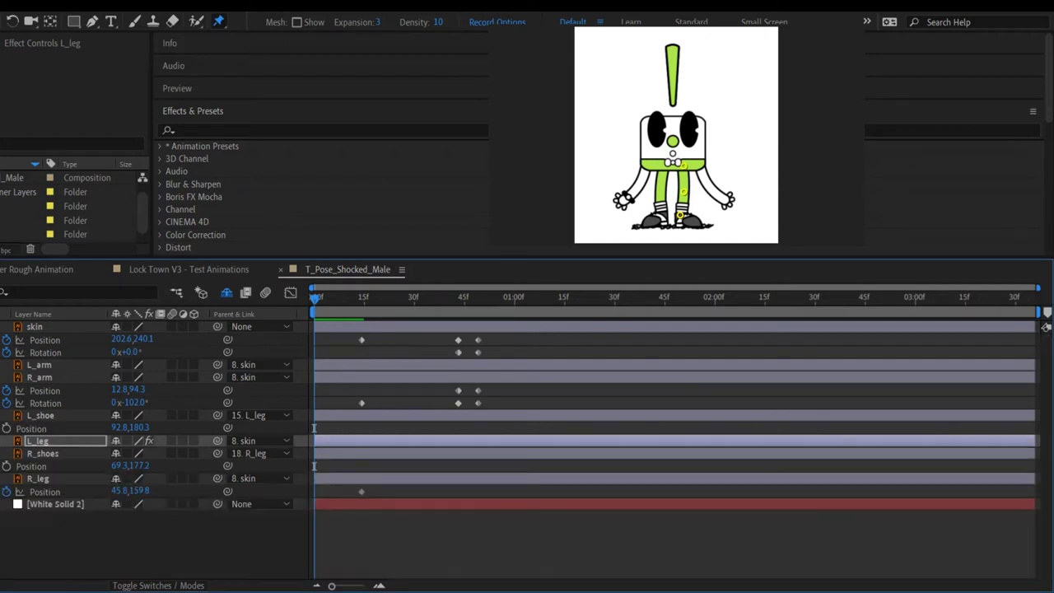
Step: Pin R_leg likewise with three pins from hip to near the shoe
left_click(51, 480)
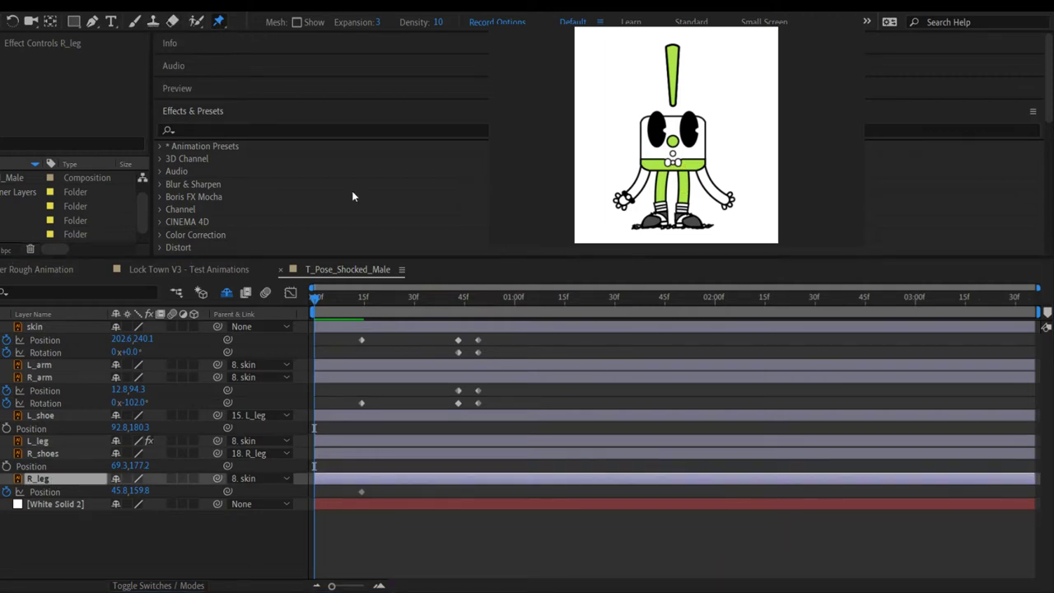
left_click(666, 167)
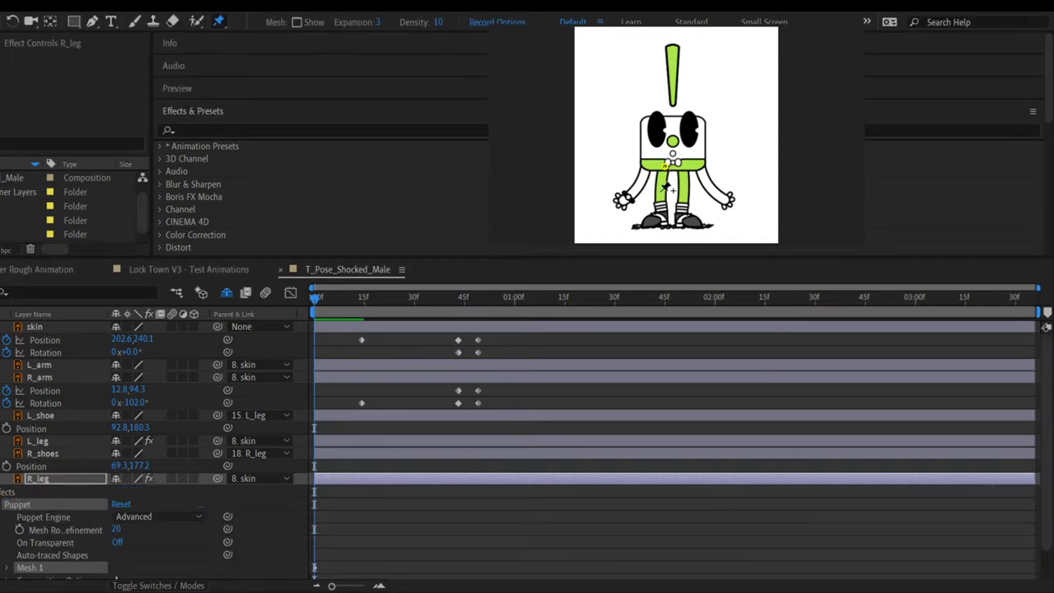
left_click(659, 192)
left_click(663, 220)
Step: Move R_shoes above L_leg in the layer stack and collapse the shoe and arm rows
left_click(41, 441)
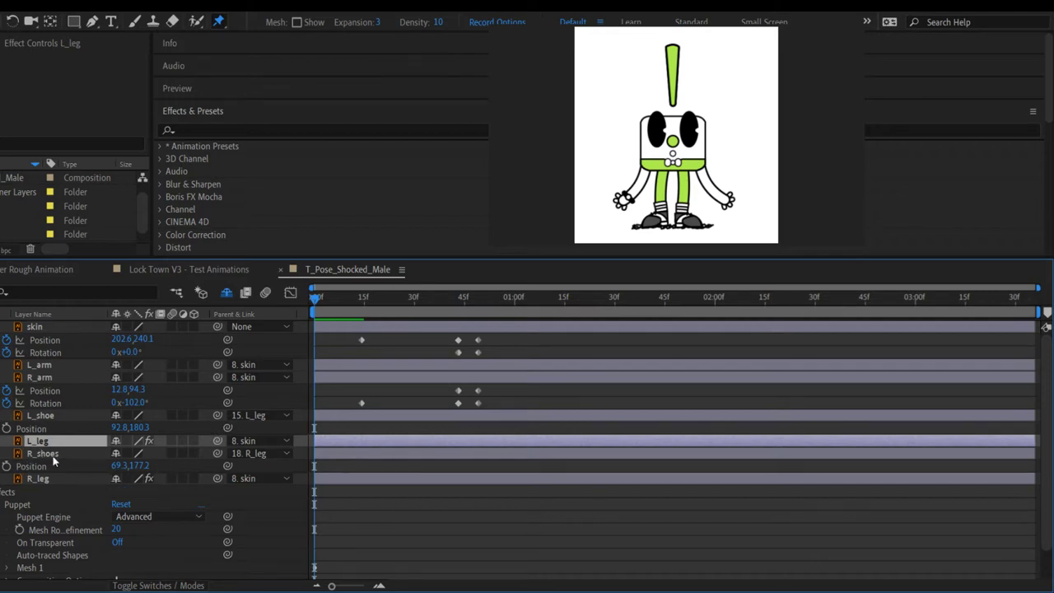
left_click(116, 453)
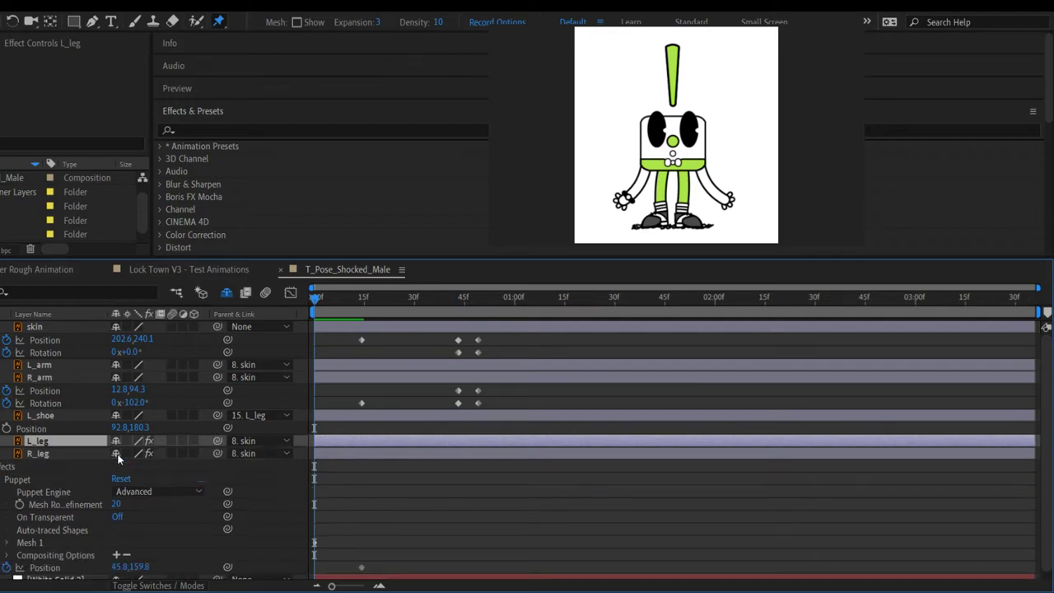
key("ctrl+z")
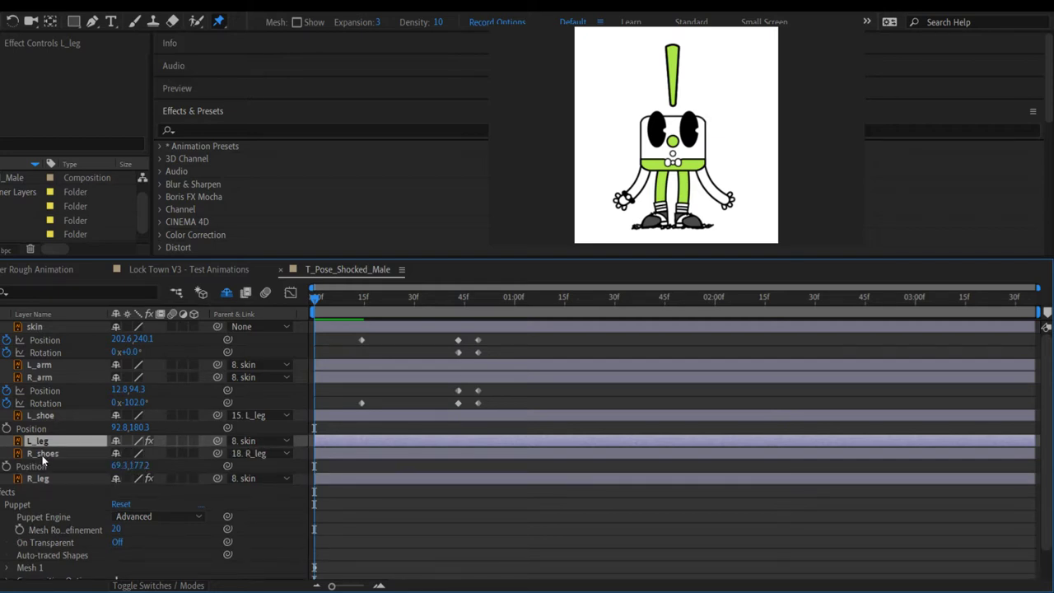
left_click_drag(42, 454, 64, 441)
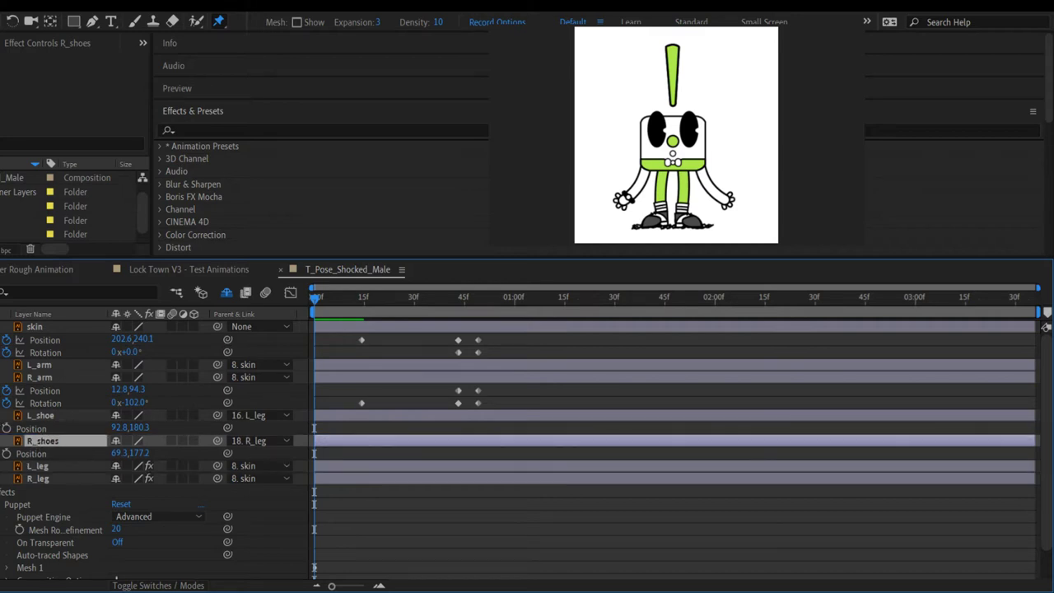
key("u")
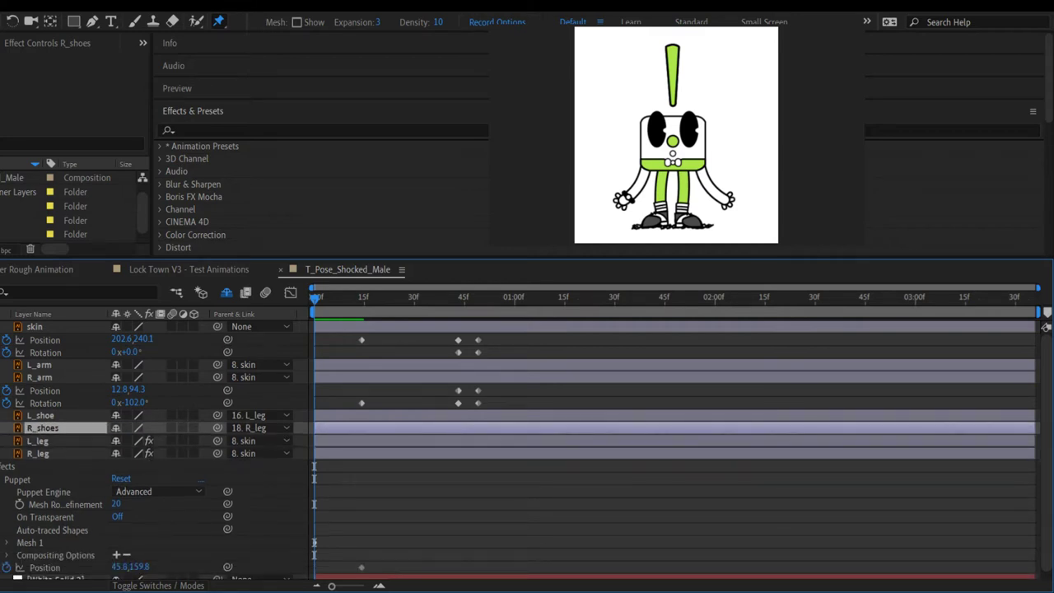
key("u")
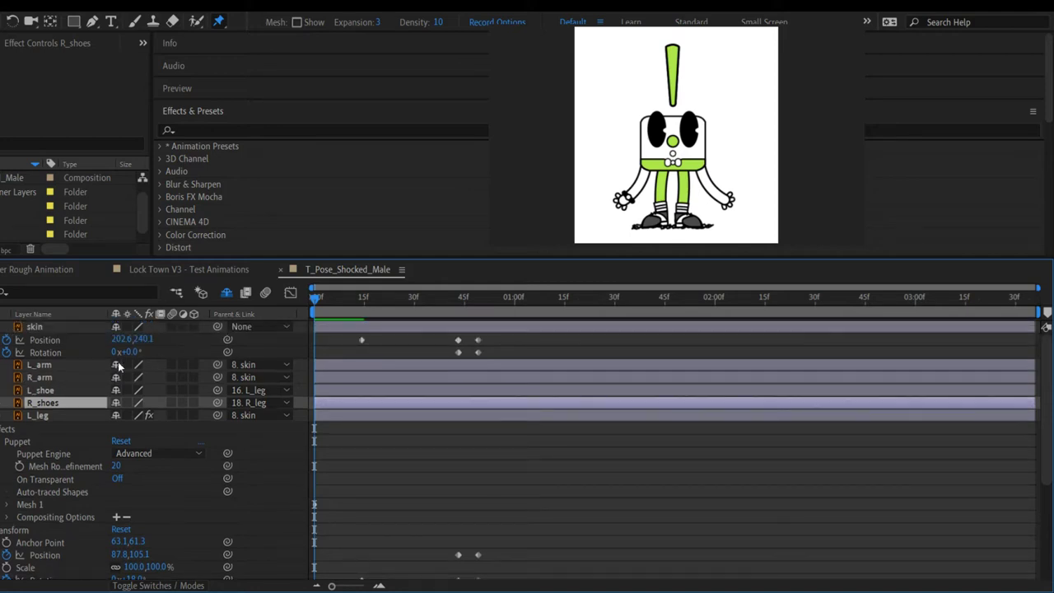
Step: Shy-hide L_arm, L_shoe, R_arm and R_shoes from the timeline
left_click(116, 365)
left_click(116, 377)
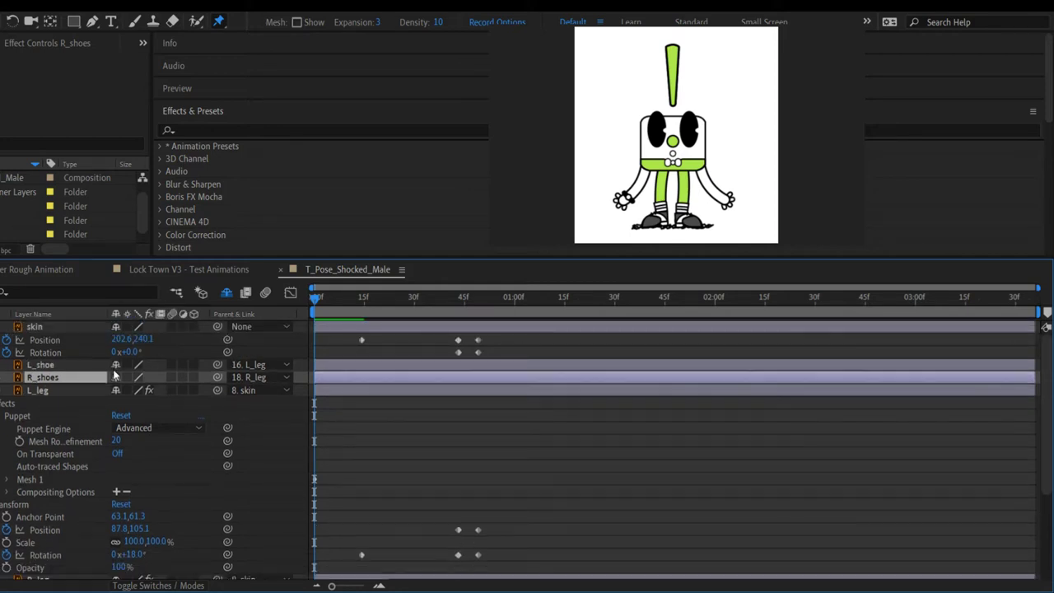
left_click(116, 365)
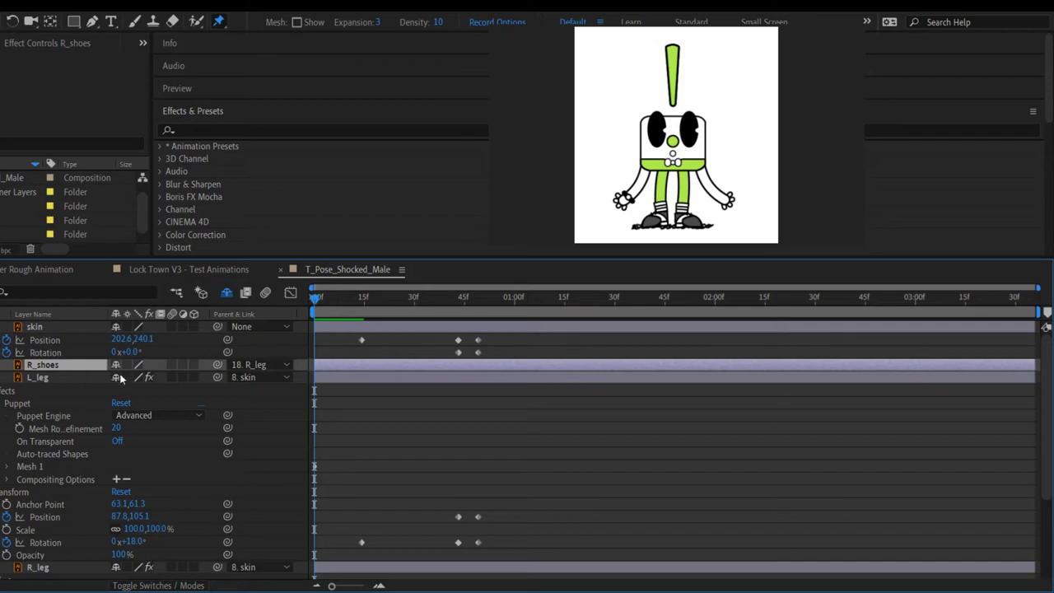
left_click(116, 365)
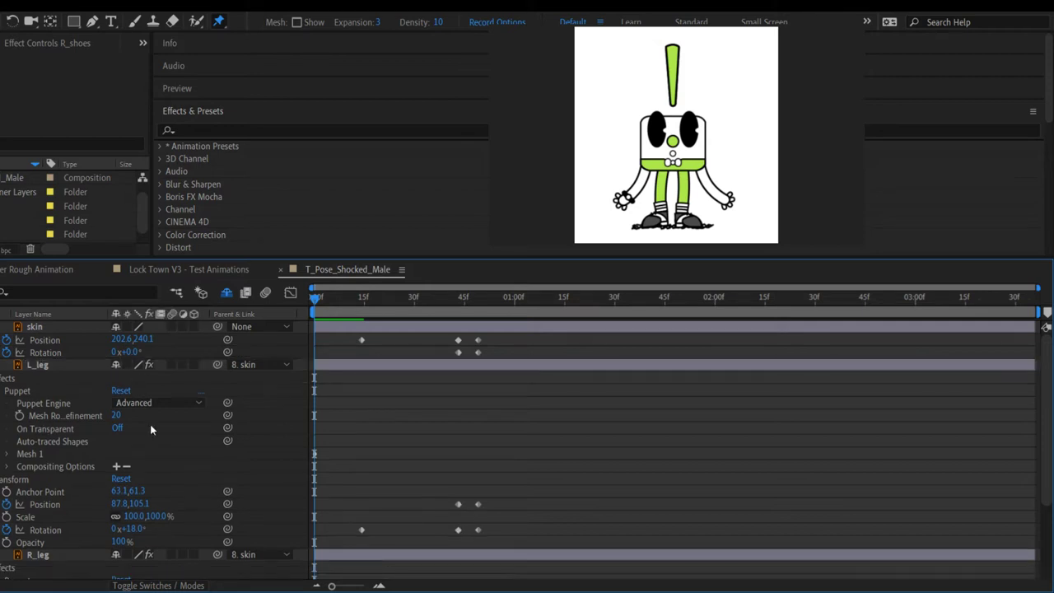
scroll(166, 460, "down", 3)
scroll(205, 446, "up", 3)
Step: Expand R_leg's Mesh 1, Deform and Puppet Pins 1–3 to show their Position values
left_click(8, 455)
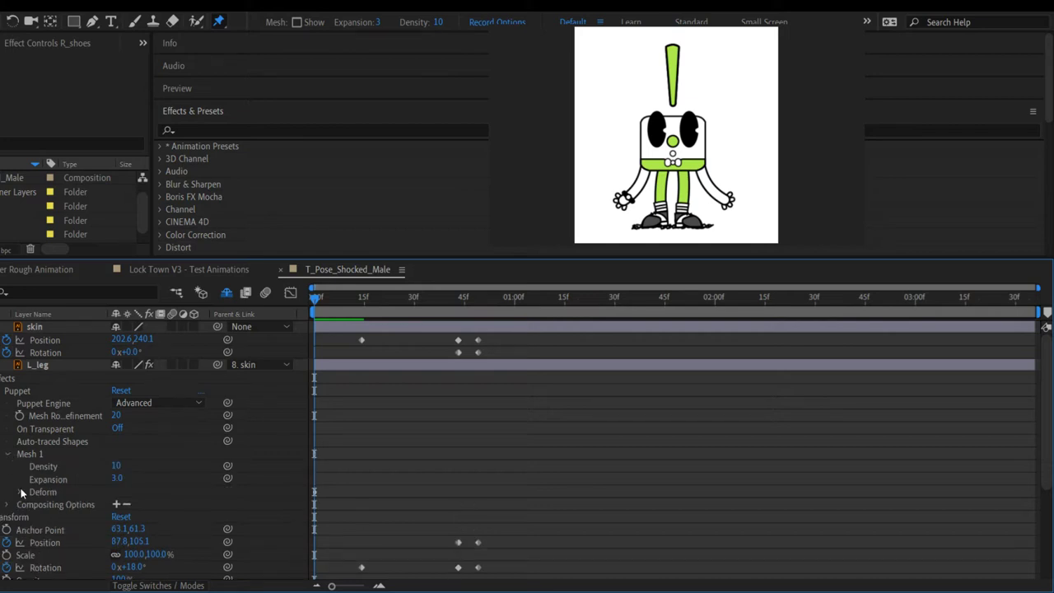
left_click(20, 492)
left_click(31, 504)
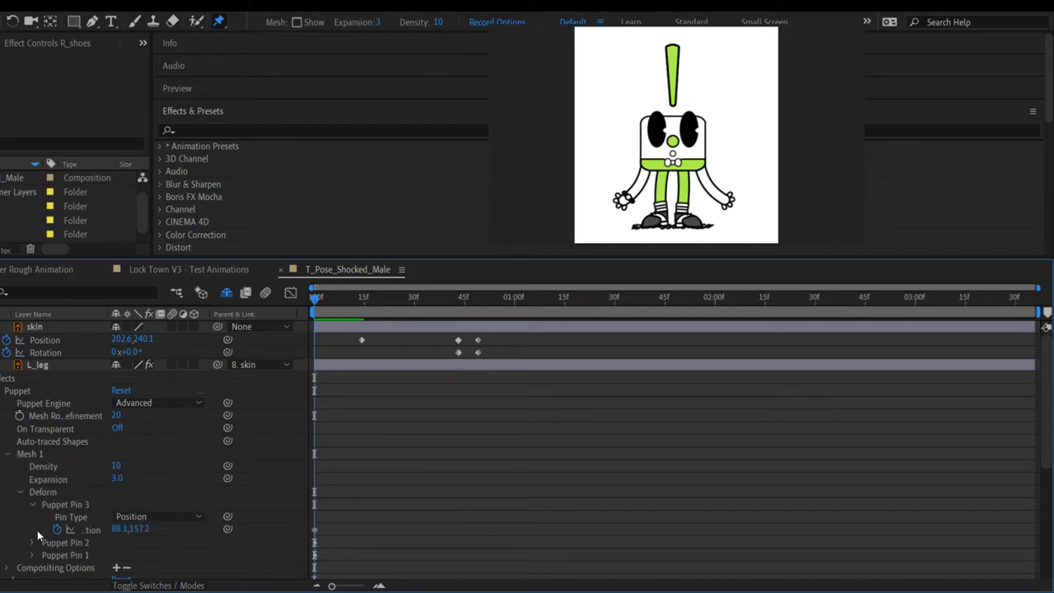
left_click(33, 544)
scroll(37, 564, "down", 3)
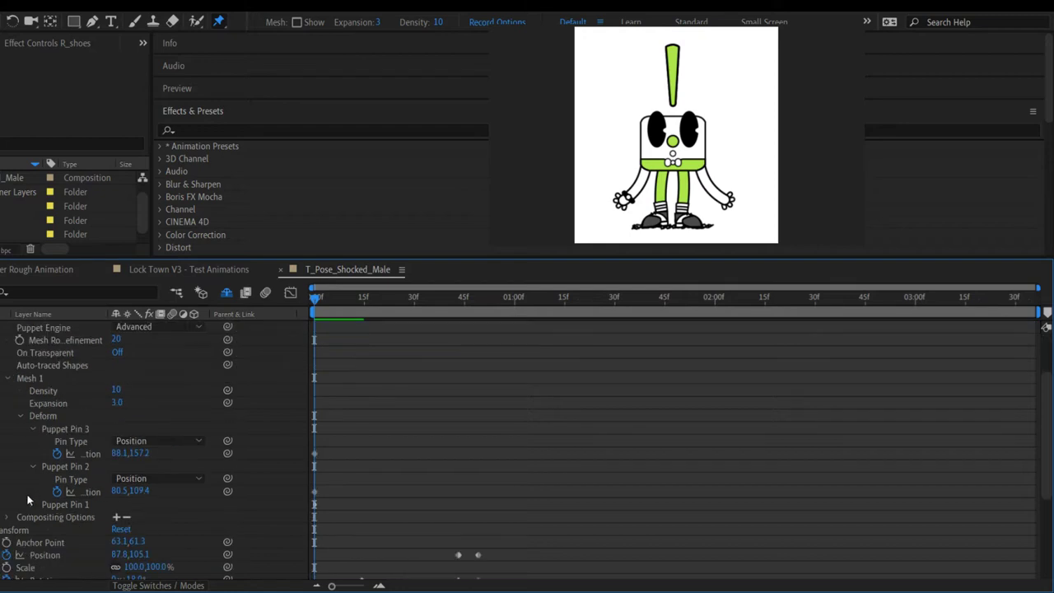
left_click(34, 504)
scroll(54, 525, "down", 7)
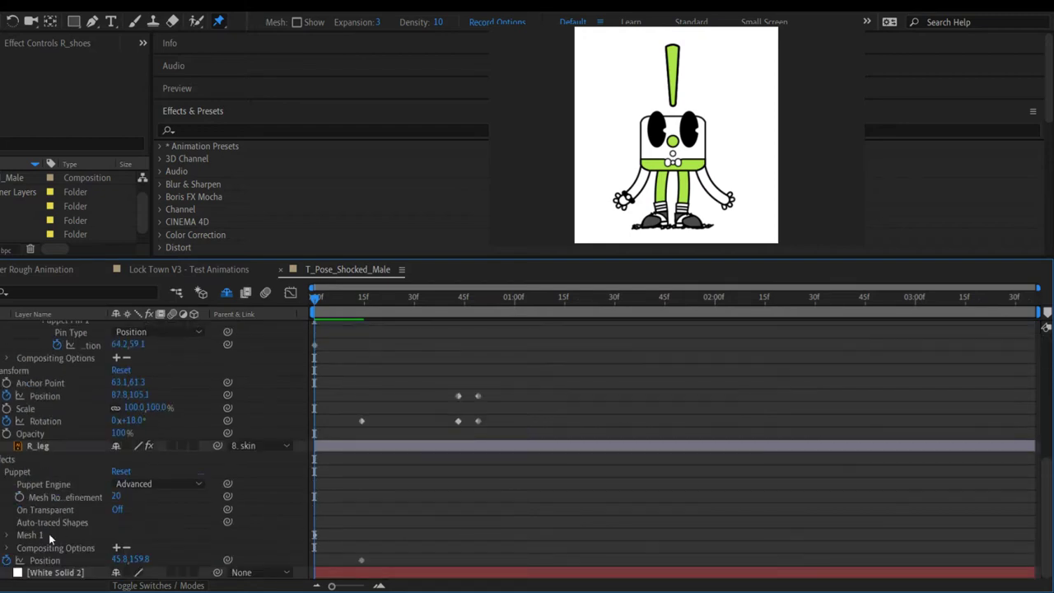
left_click(8, 535)
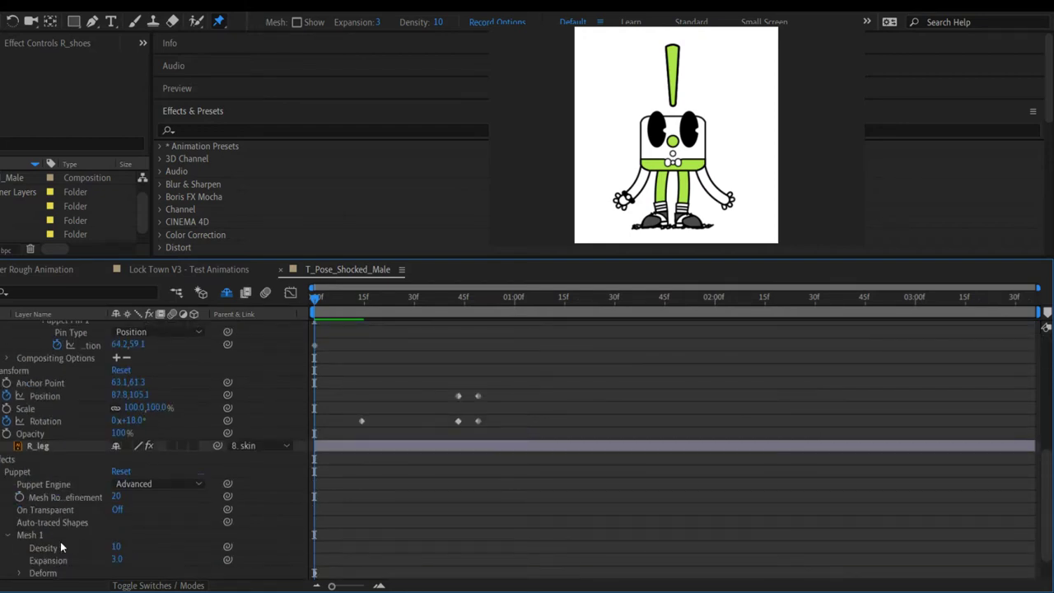
scroll(29, 543, "down", 2)
left_click(22, 536)
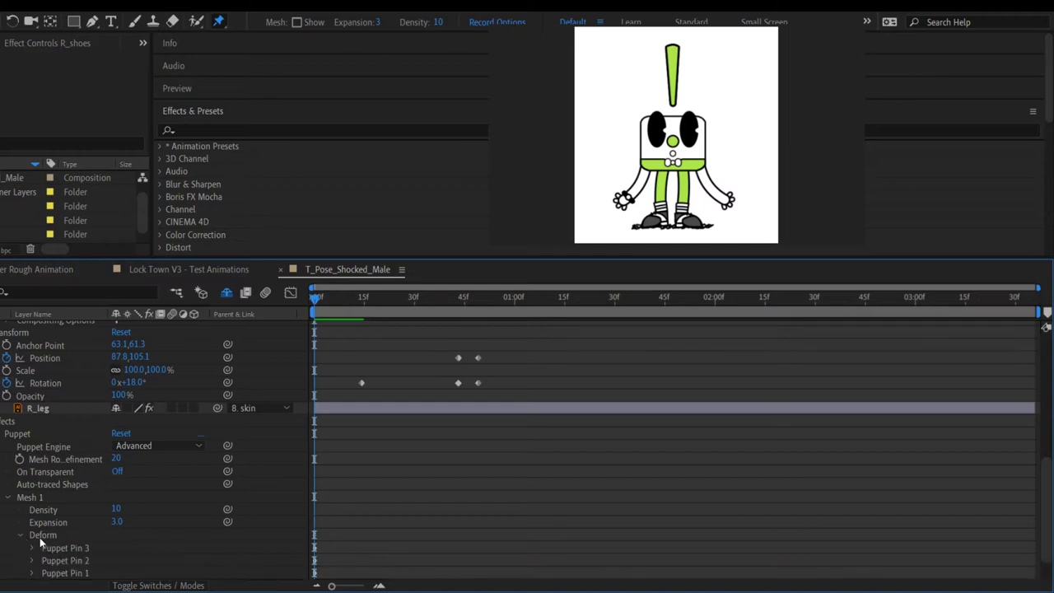
left_click(32, 547)
scroll(36, 566, "down", 3)
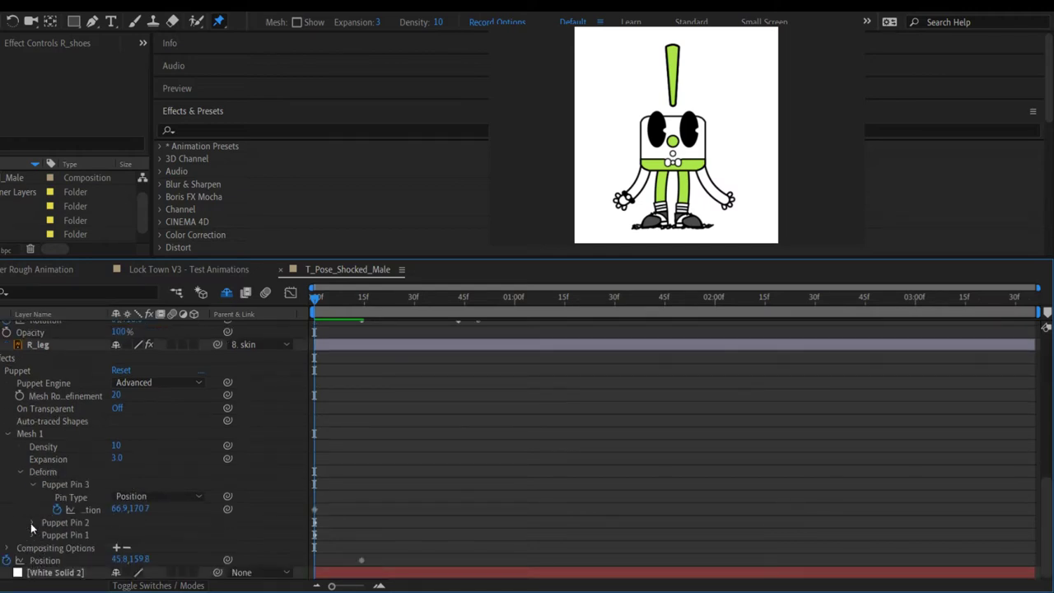
left_click(32, 523)
scroll(47, 547, "down", 1)
left_click(32, 535)
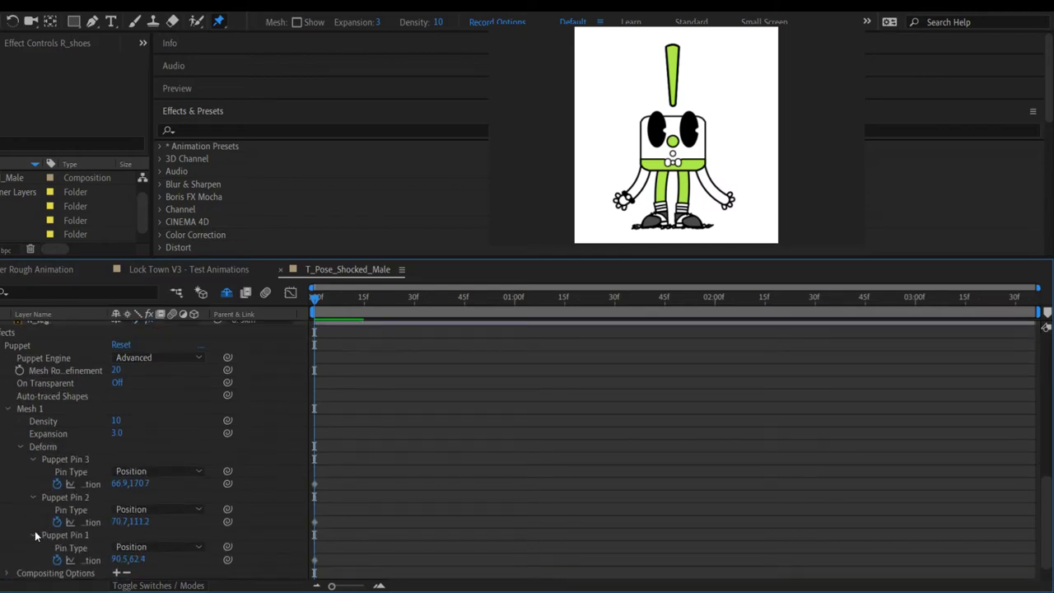
Step: Enlarge the Timeline panel so more layer rows, including skin and L_leg, are visible
left_click_drag(147, 259, 146, 80)
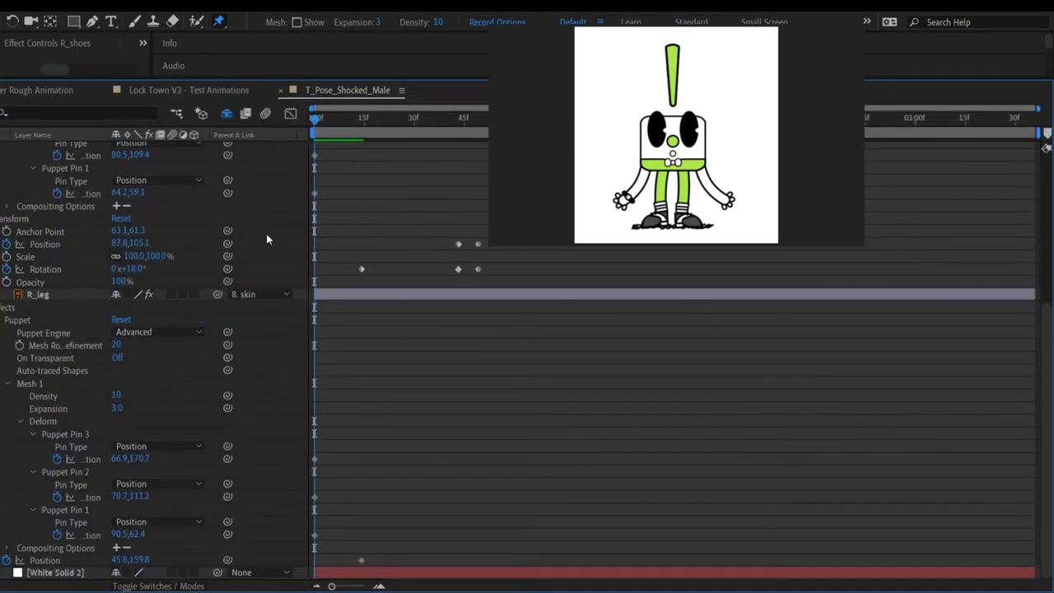
left_click_drag(140, 82, 141, 58)
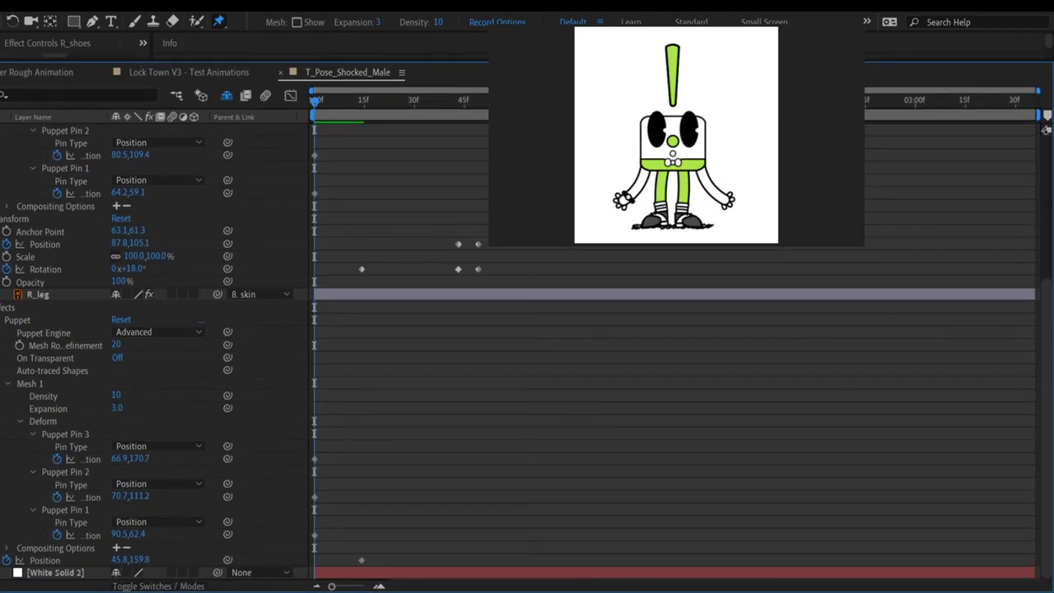
scroll(123, 571, "up", 1)
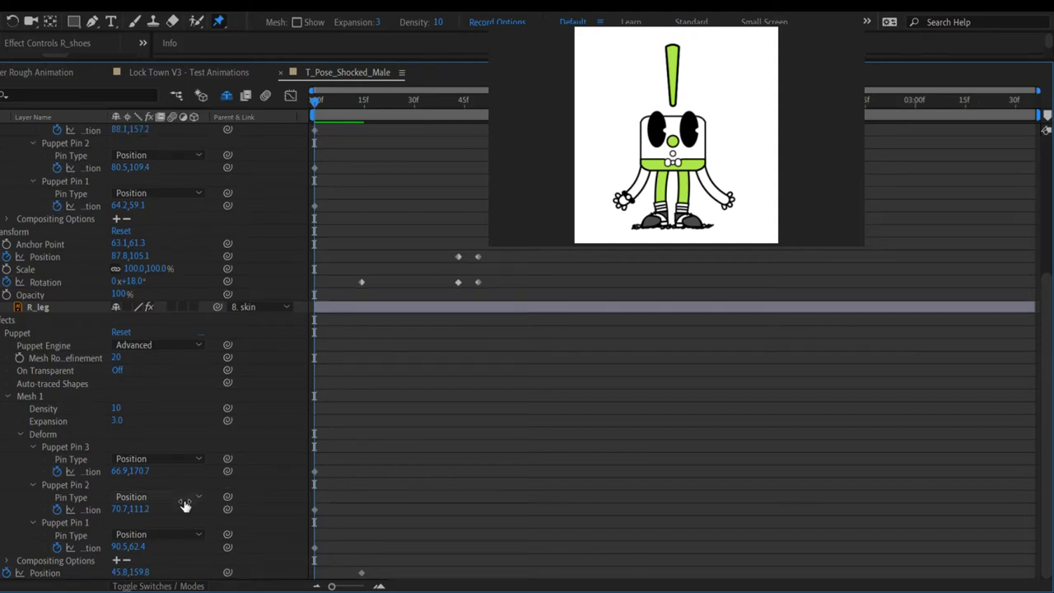
left_click(710, 67)
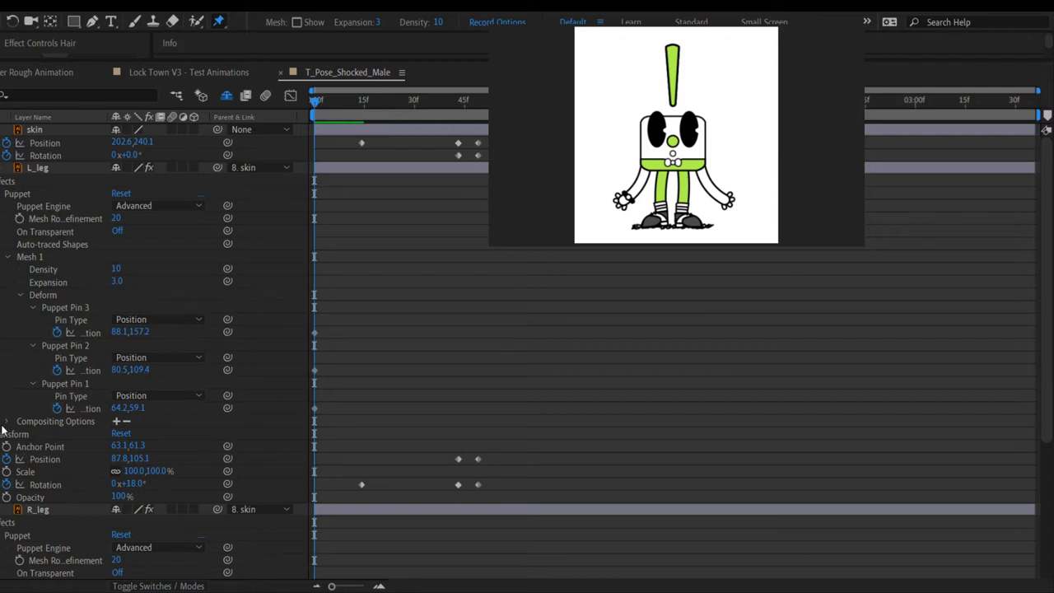
Step: Reduce both legs to their Puppet effects and reveal L_leg's Puppet Pin 3, 2, 1 Positions
left_click(36, 168)
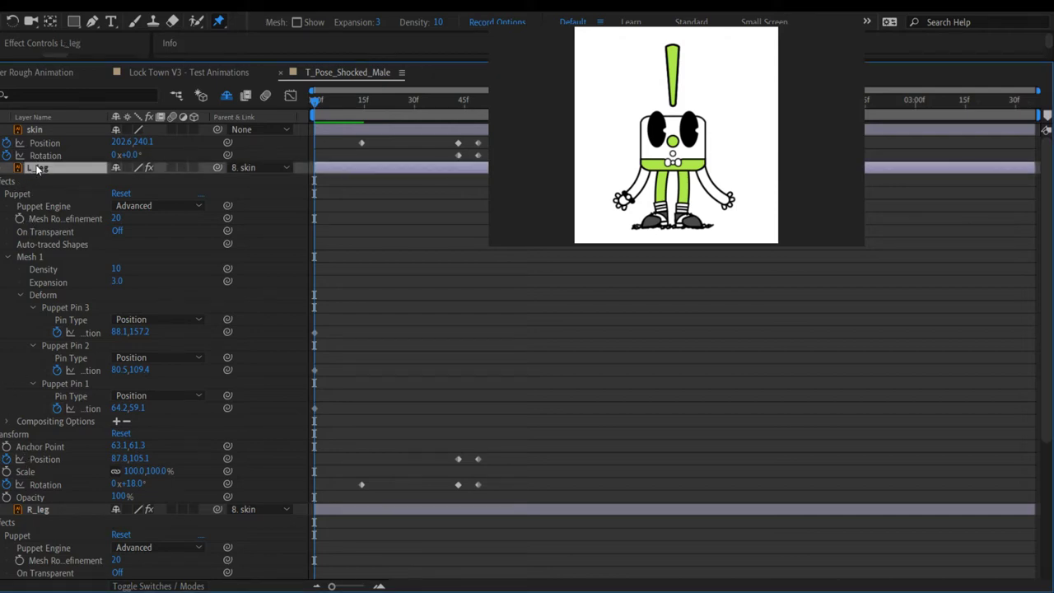
key("u")
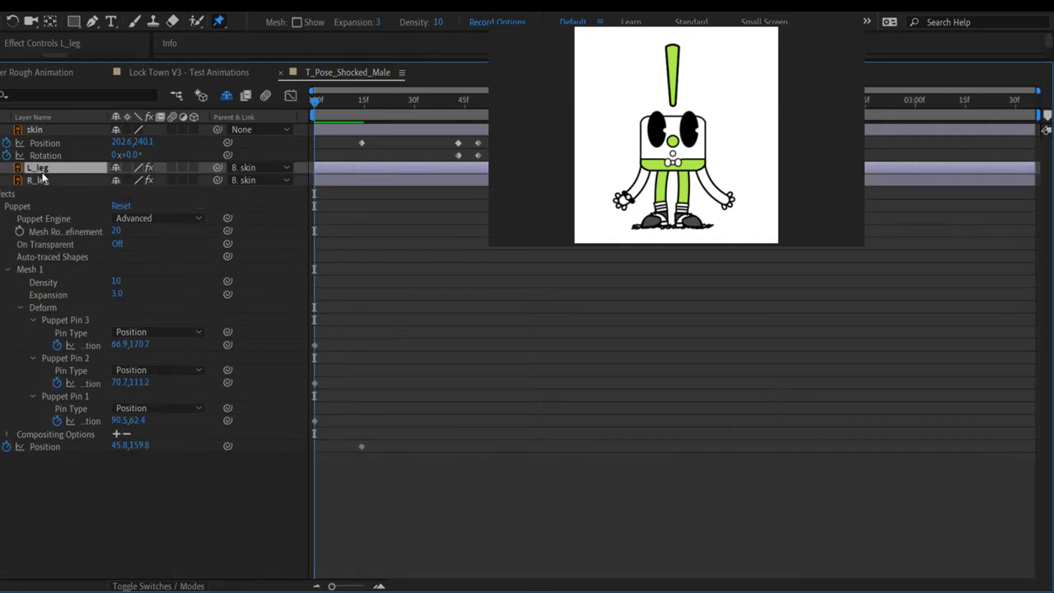
left_click(41, 194)
key("u")
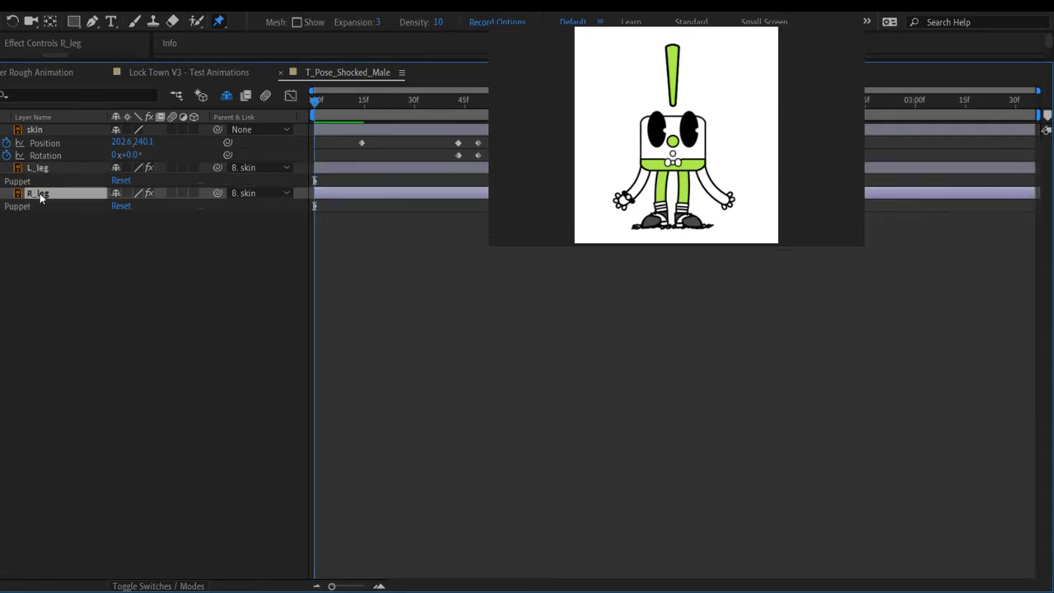
left_click(6, 181)
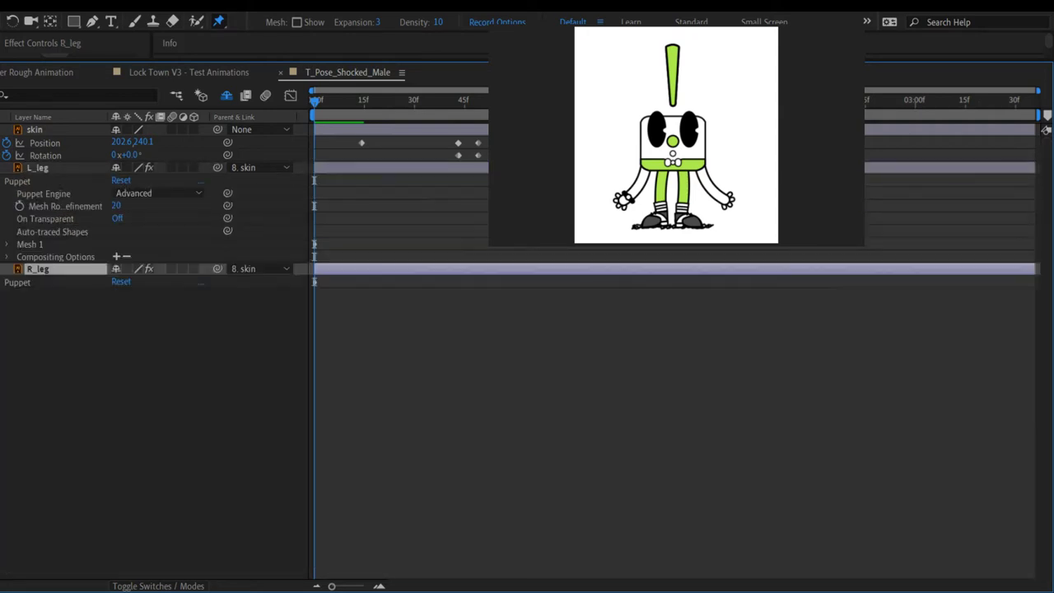
left_click(5, 282)
left_click(6, 244)
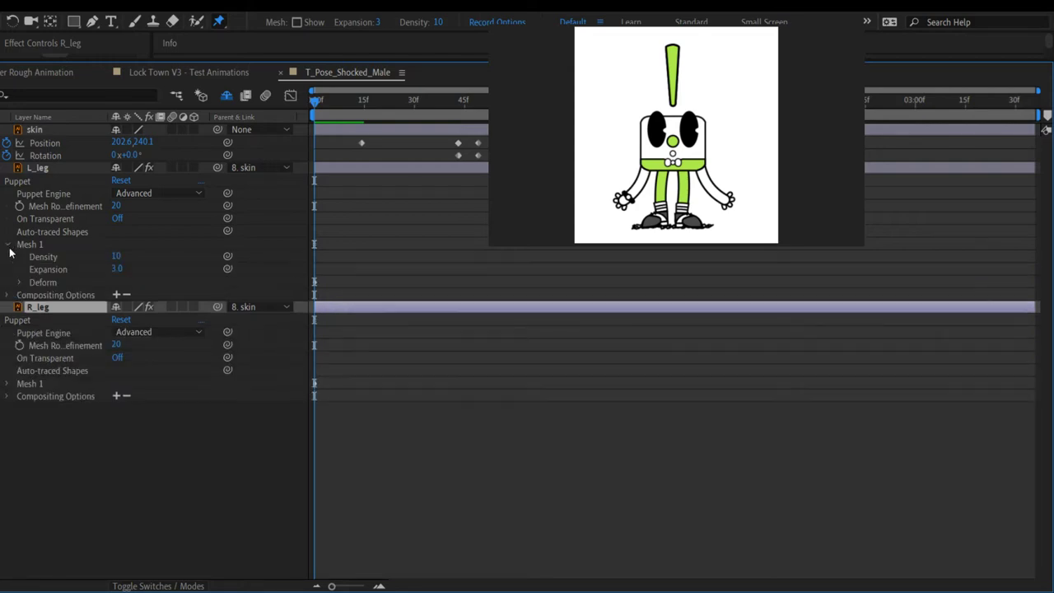
left_click(20, 283)
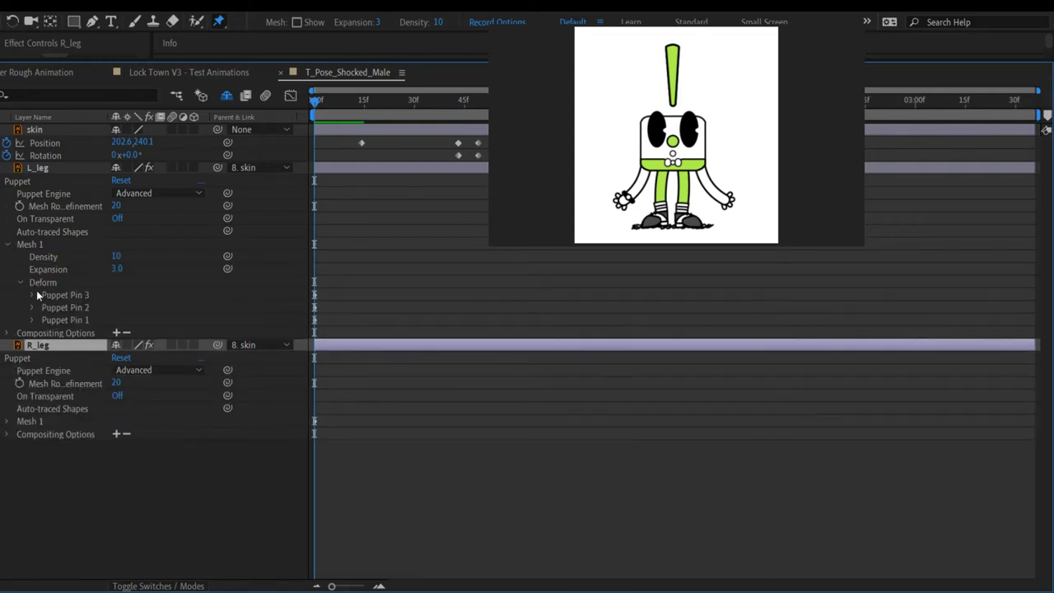
left_click(31, 296)
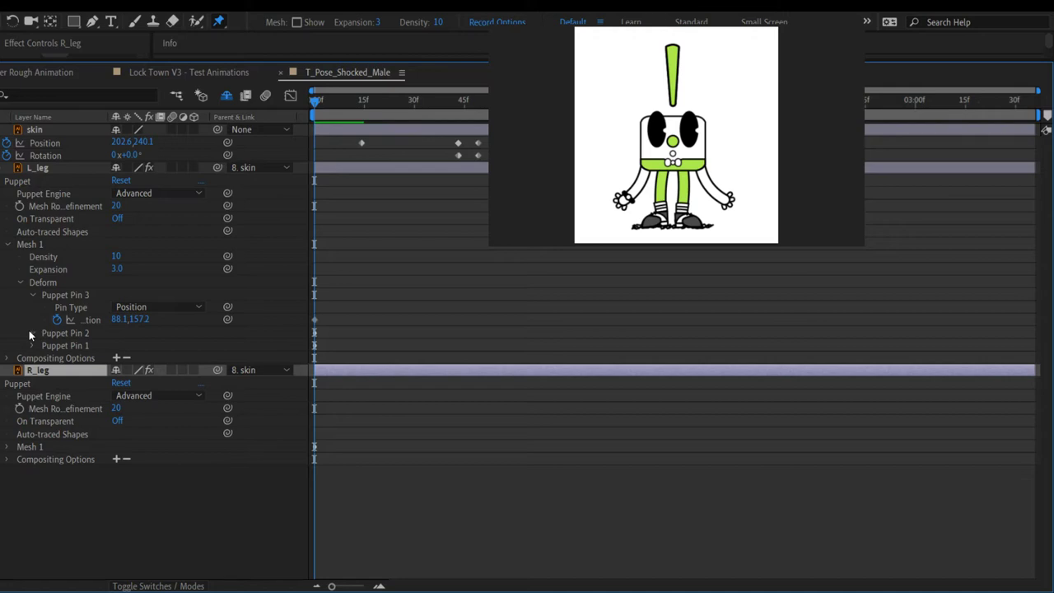
left_click(31, 331)
left_click(33, 371)
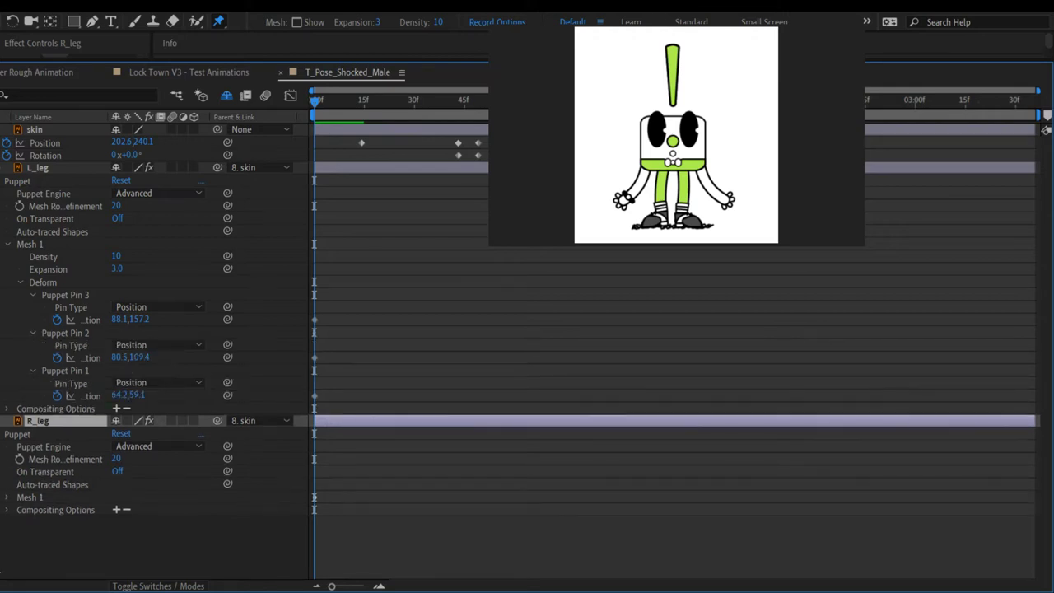
Step: Reveal R_leg's Mesh 1 and the Position values of its Puppet Pins 3, 2 and 1
left_click(8, 497)
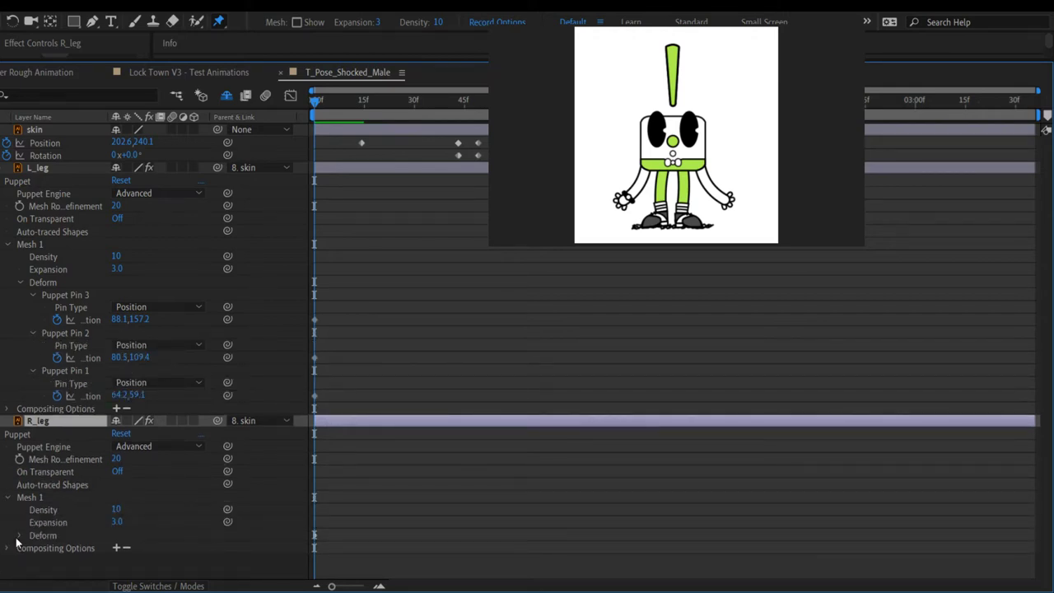
left_click(19, 536)
left_click(32, 547)
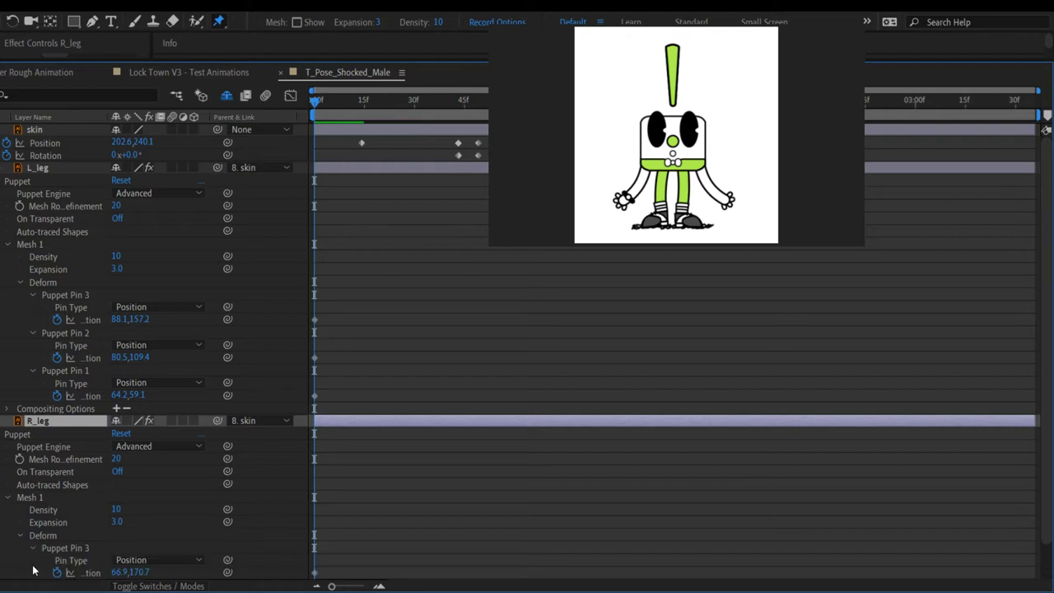
scroll(47, 568, "down", 3)
left_click(32, 548)
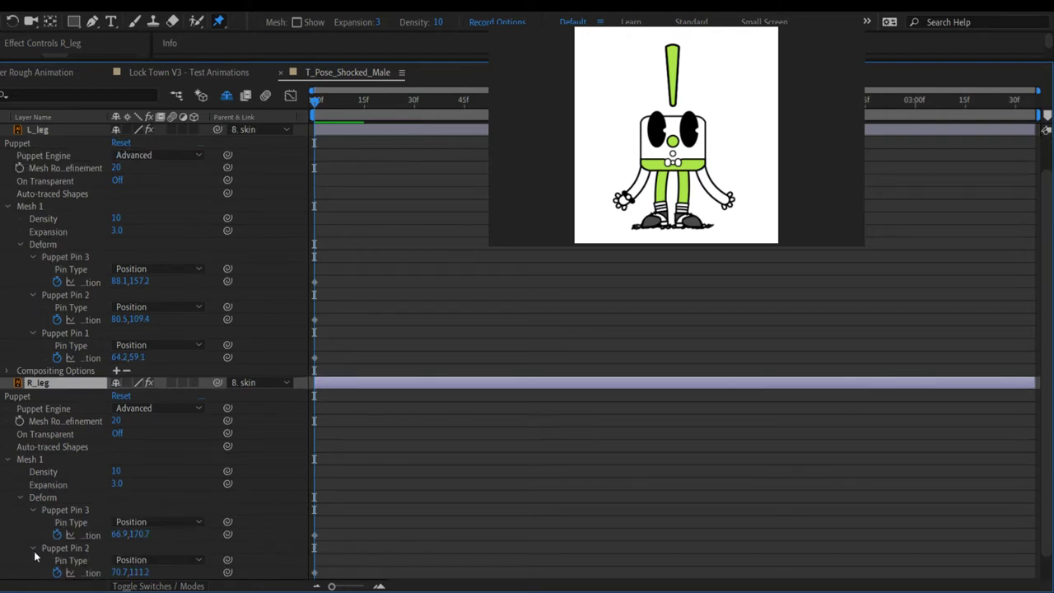
scroll(36, 557, "down", 2)
left_click(31, 559)
scroll(82, 560, "down", 1)
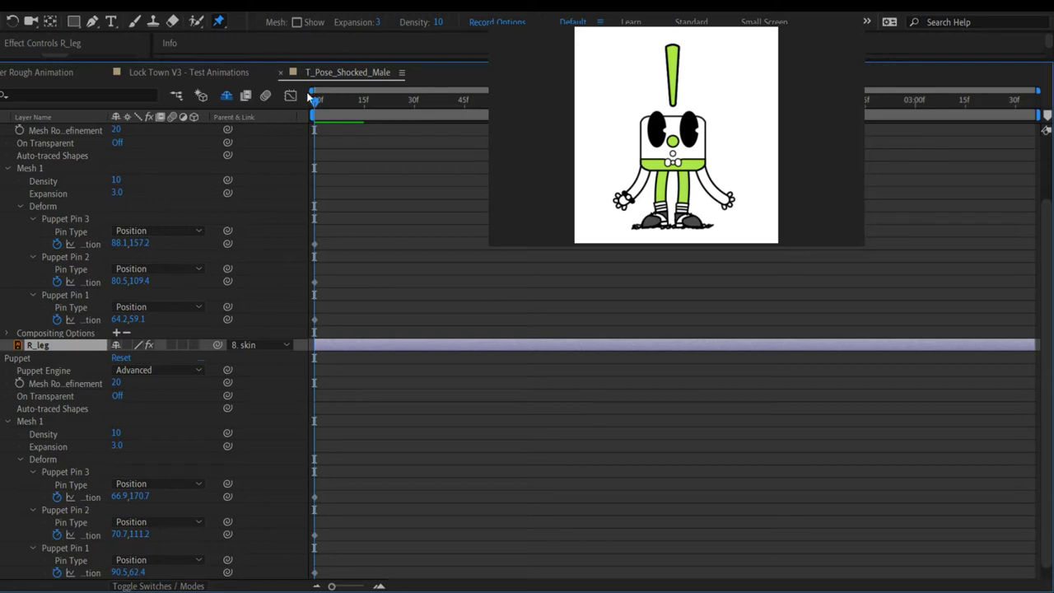
Step: Preview the animation and select R_leg's Puppet Pin 2 on the leg
key("space")
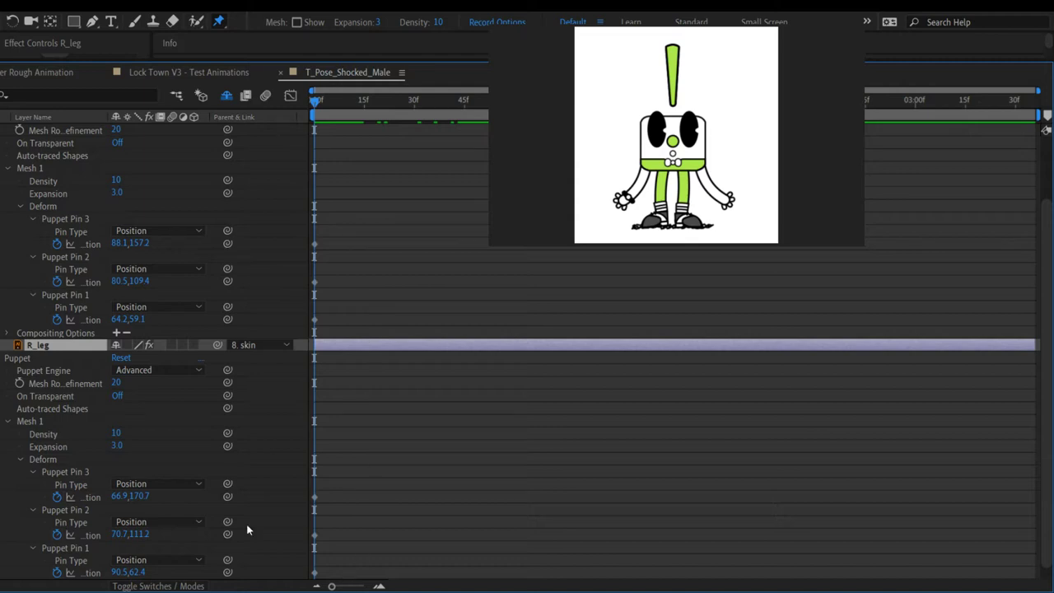
left_click(103, 535)
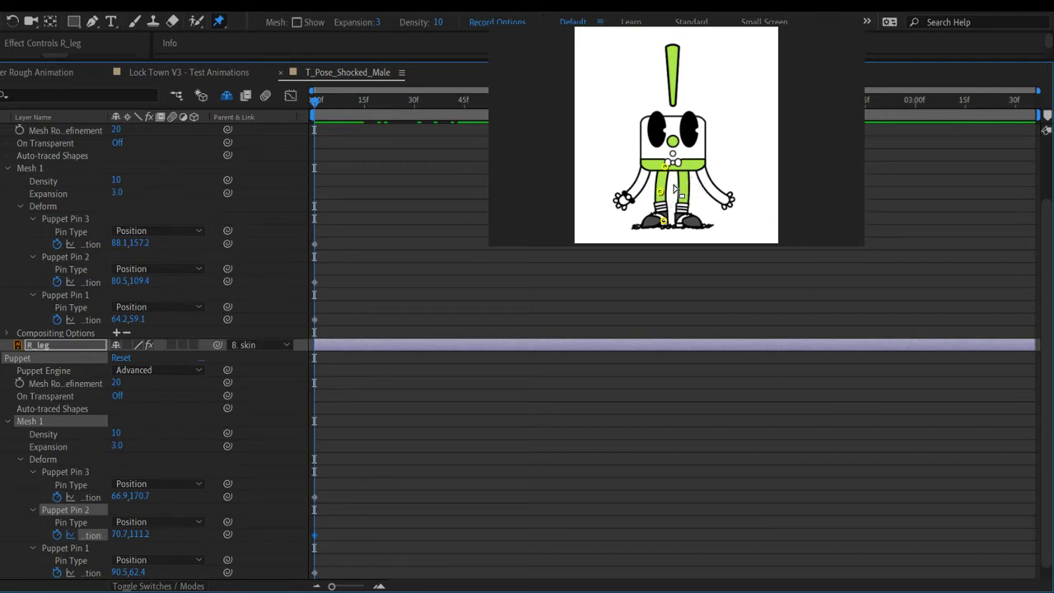
Step: Bend the green right leg at the knee by dragging R_leg's Puppet Pin 2 left to 52.9,110.3
left_click_drag(674, 203, 675, 178)
key("v")
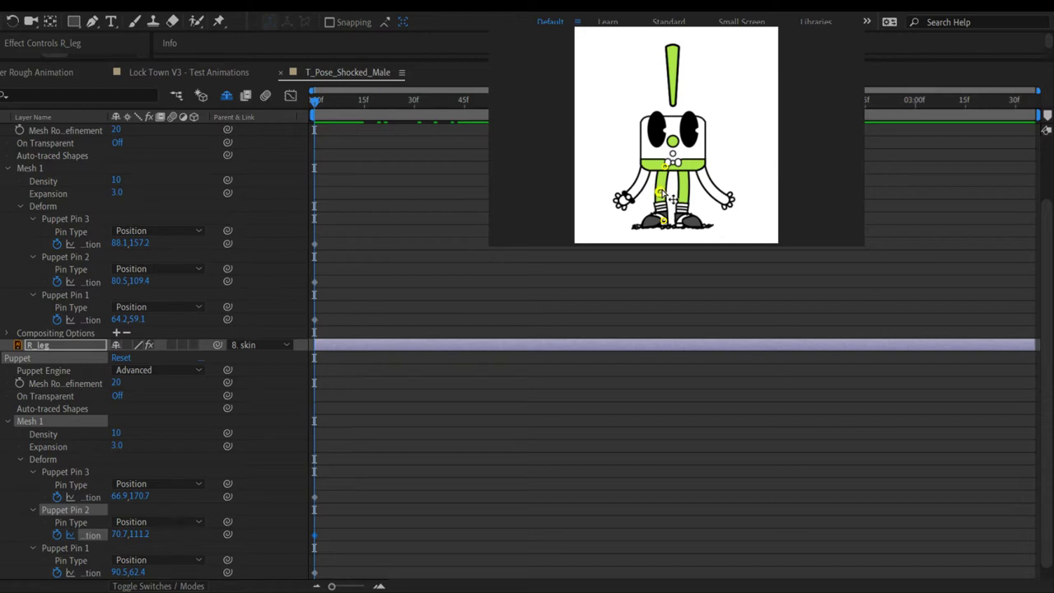
left_click_drag(660, 192, 656, 195)
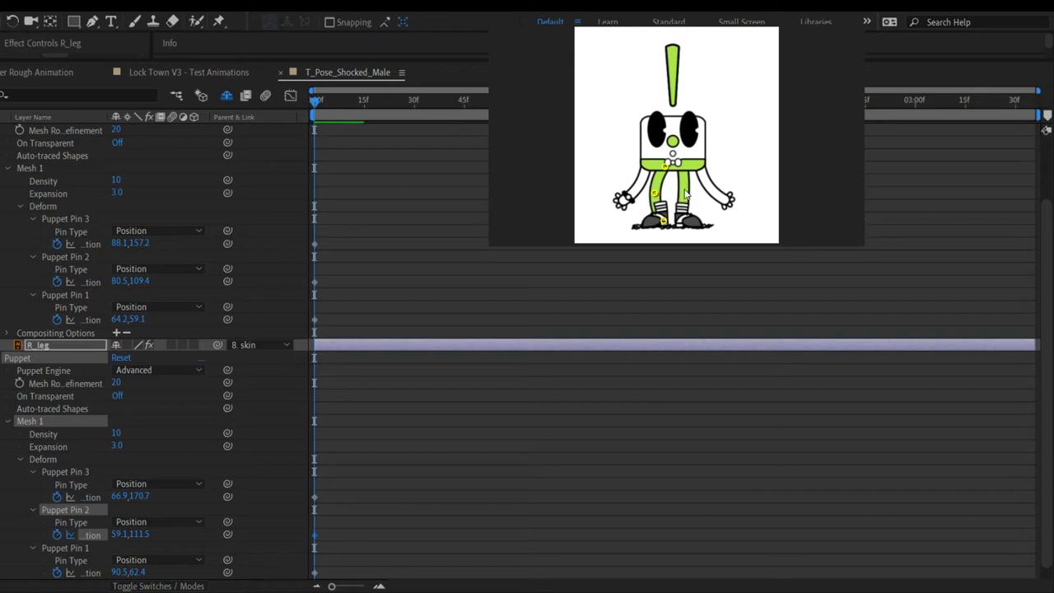
left_click(685, 195)
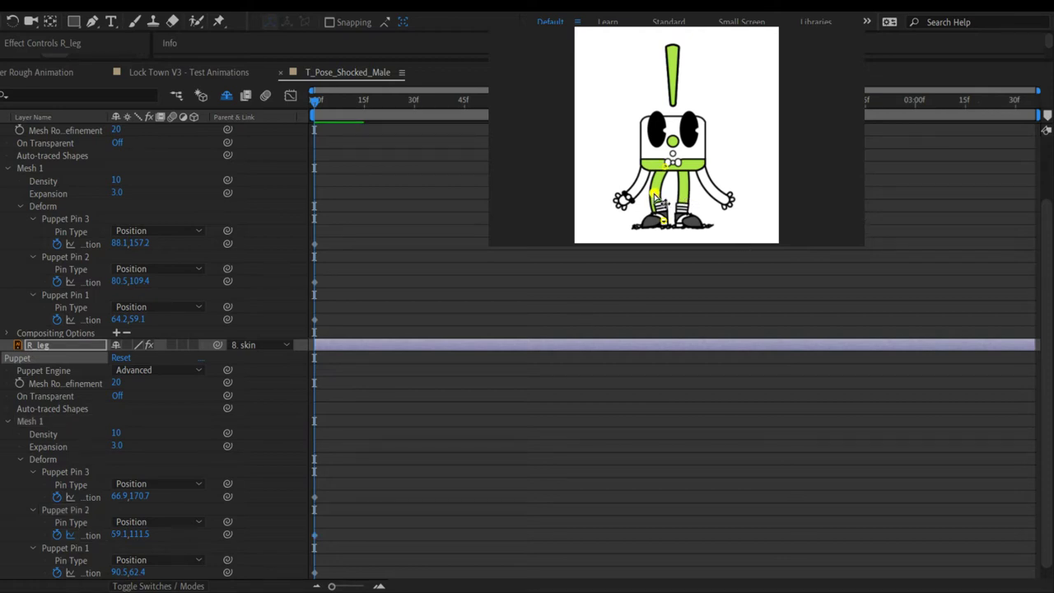
left_click_drag(655, 194, 650, 194)
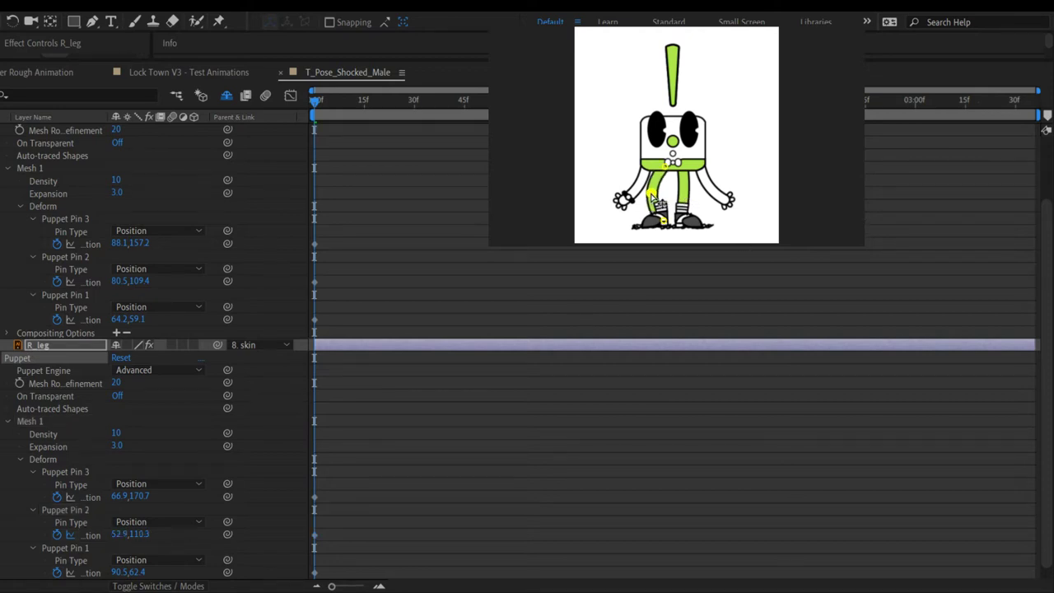
left_click(651, 195)
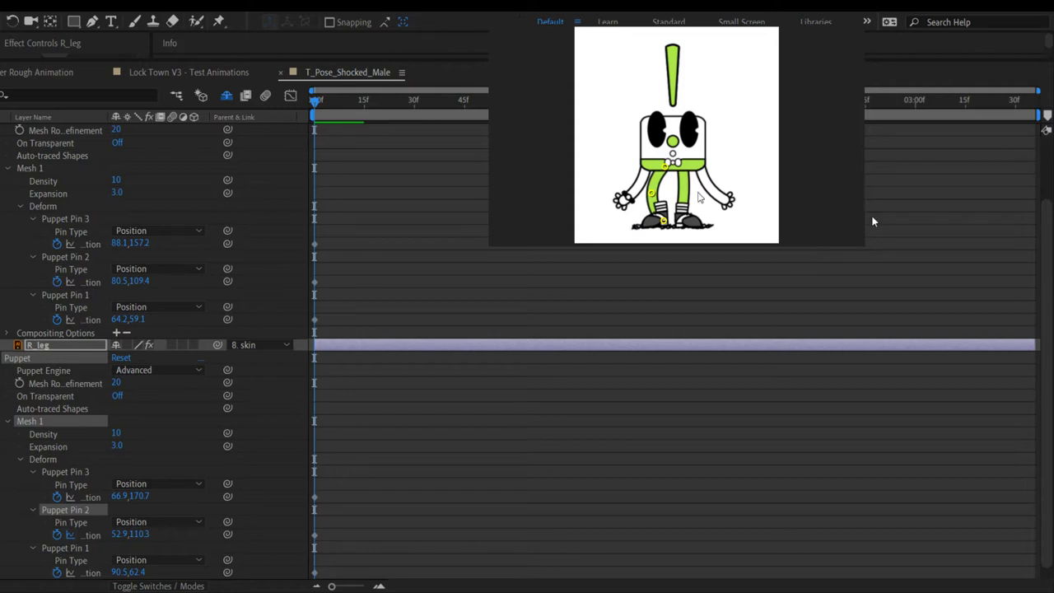
Step: On L_leg's Puppet effect, drag Puppet Pin 2 to 100.4,113.5 to bend the leg outward
scroll(61, 398, "down", 1)
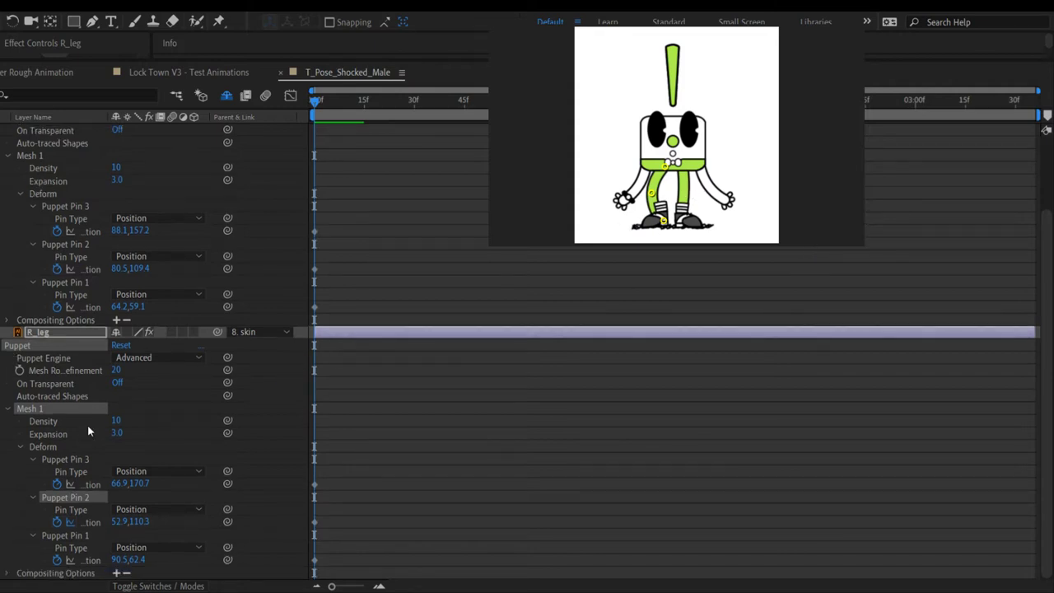
scroll(88, 425, "up", 3)
left_click(53, 169)
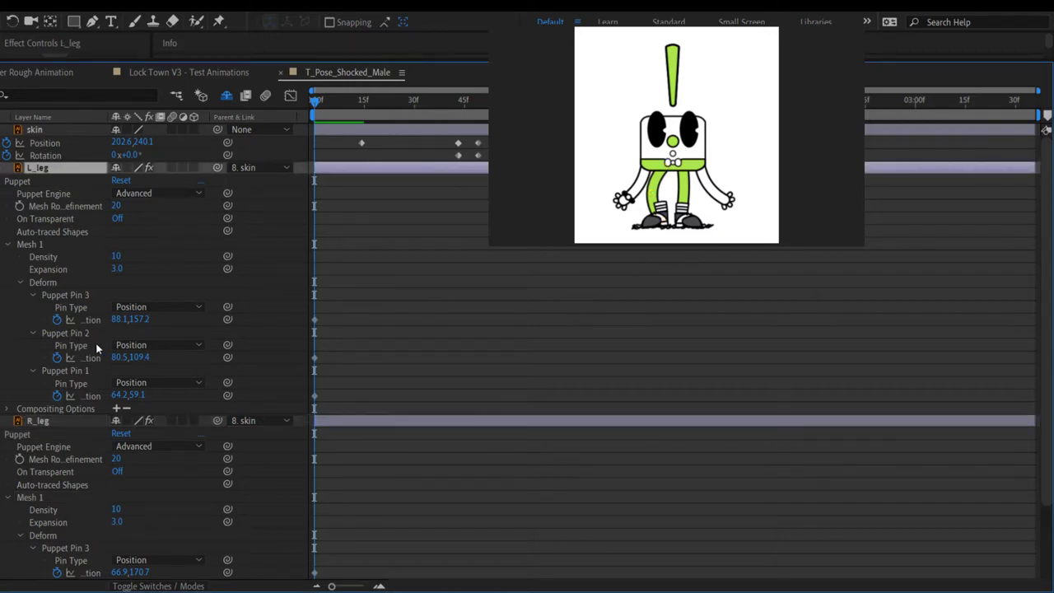
left_click(44, 180)
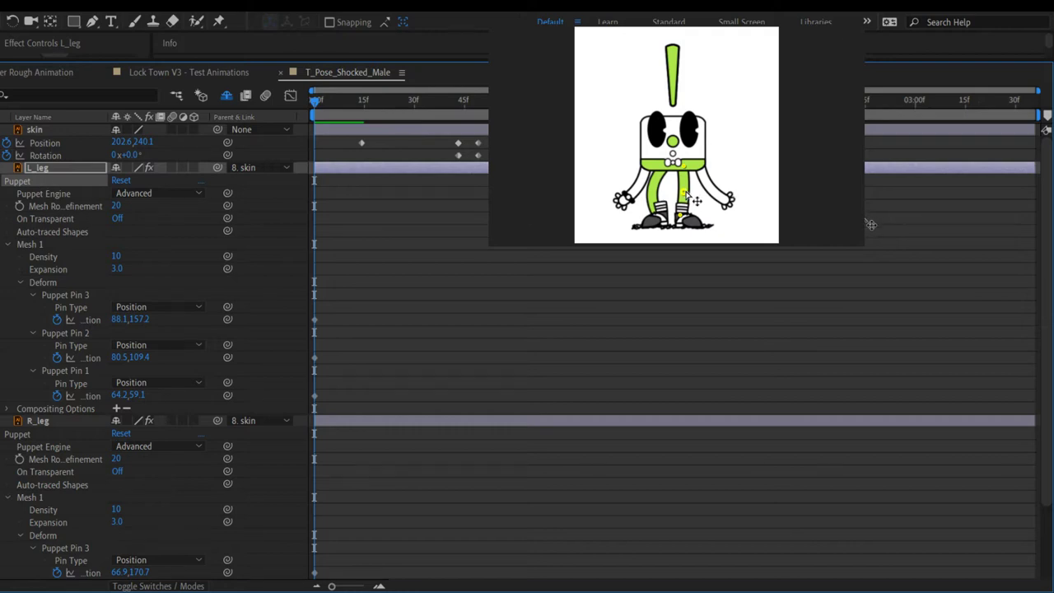
left_click_drag(687, 192, 696, 196)
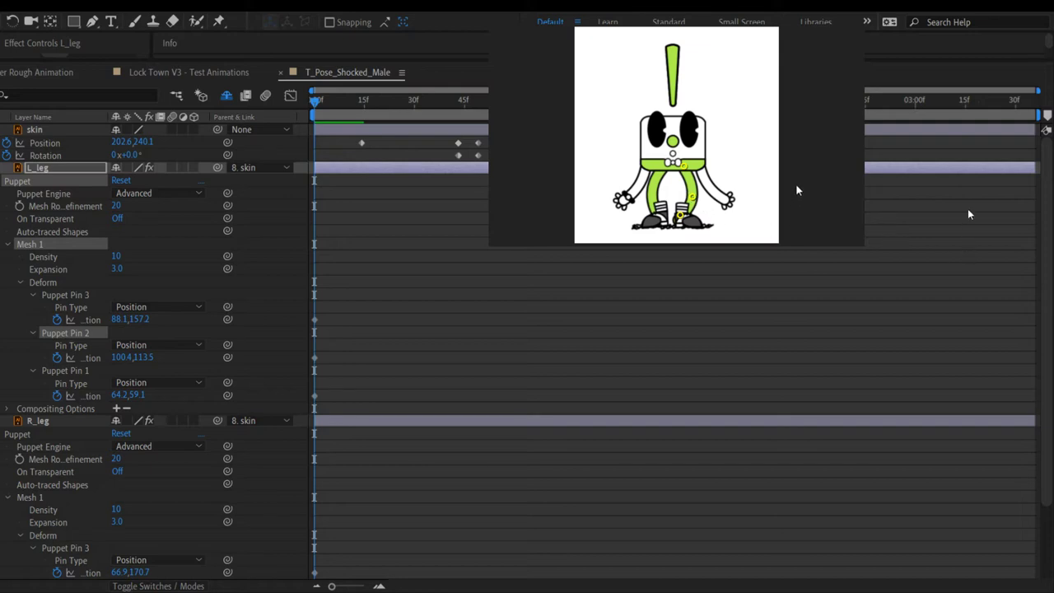
Step: Undo the stray skin Position edit, leaving the skin at 202.6,240.1
left_click_drag(144, 145, 152, 144)
left_click(151, 144)
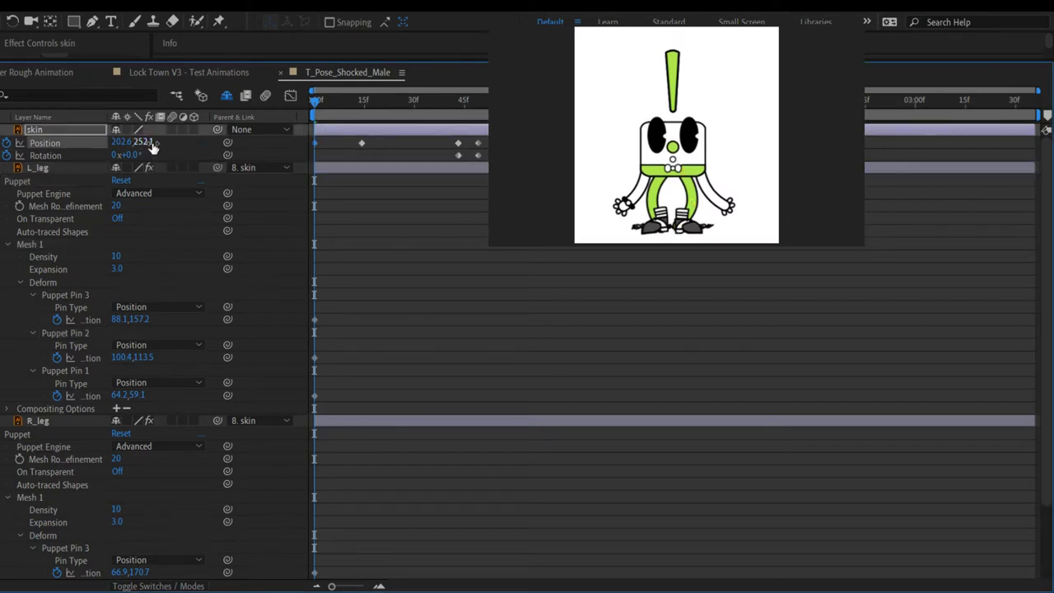
key("ctrl+z")
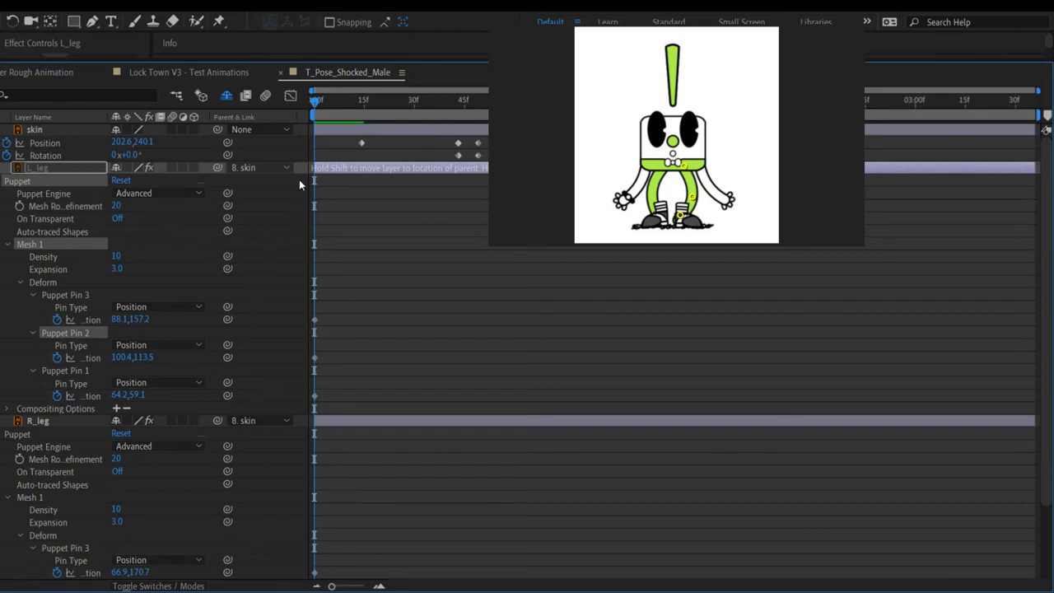
Step: Set both legs' Parent to None, and set skin Position to 202.6,251.1 (Y entered as 250, then scrubbed)
left_click_drag(299, 180, 299, 178)
left_click_drag(217, 420, 276, 65)
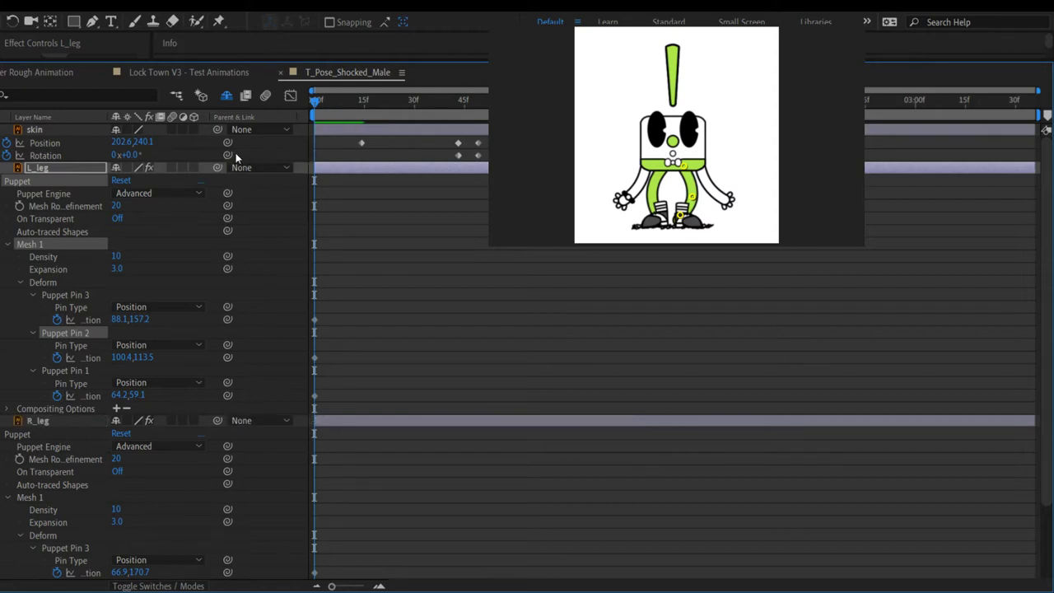
left_click(121, 142)
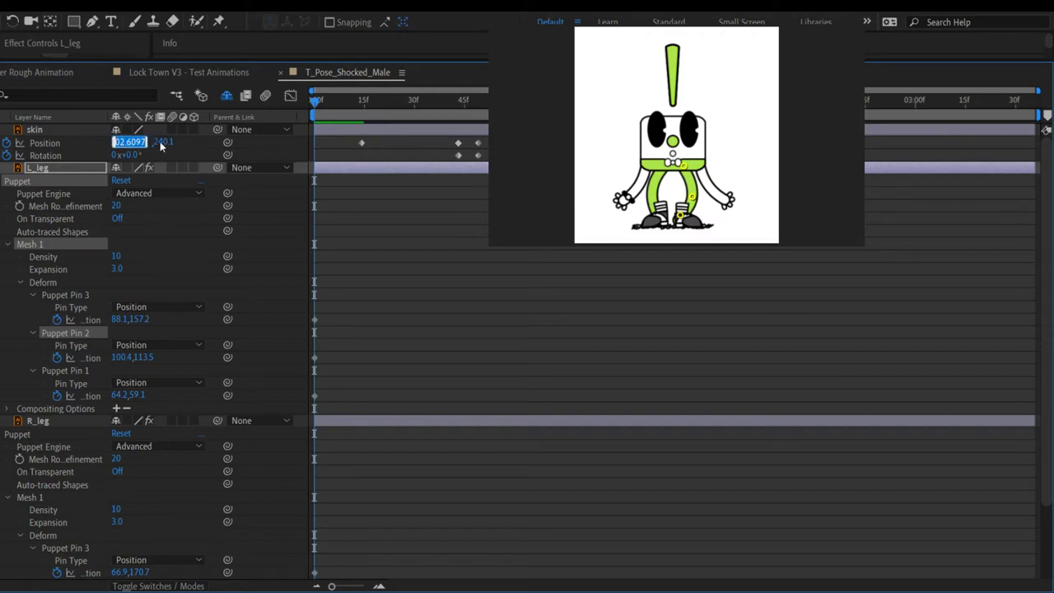
key("Tab")
type("250")
key("Return")
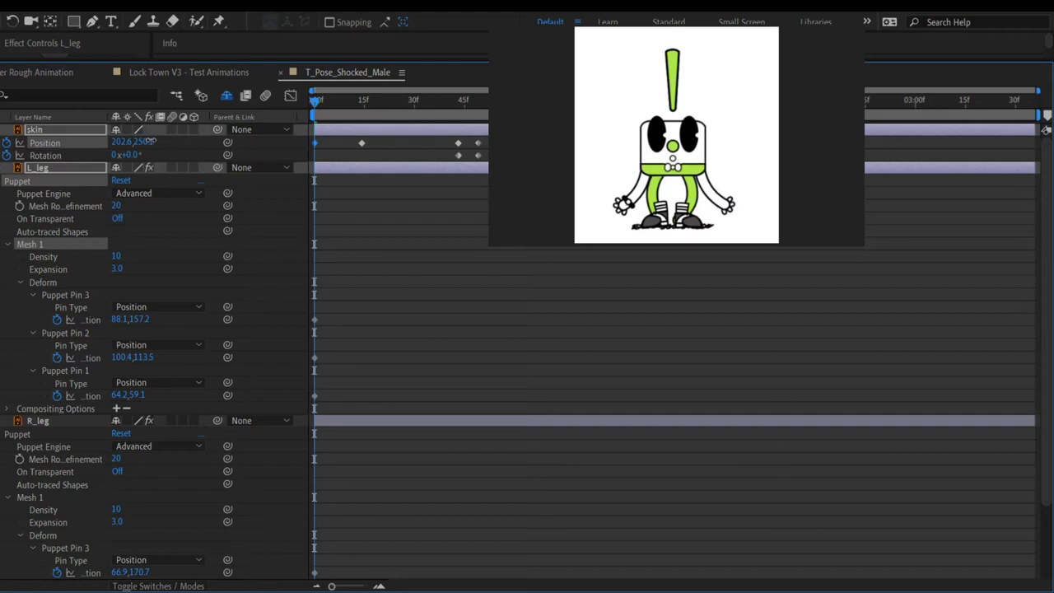
left_click_drag(151, 141, 136, 155)
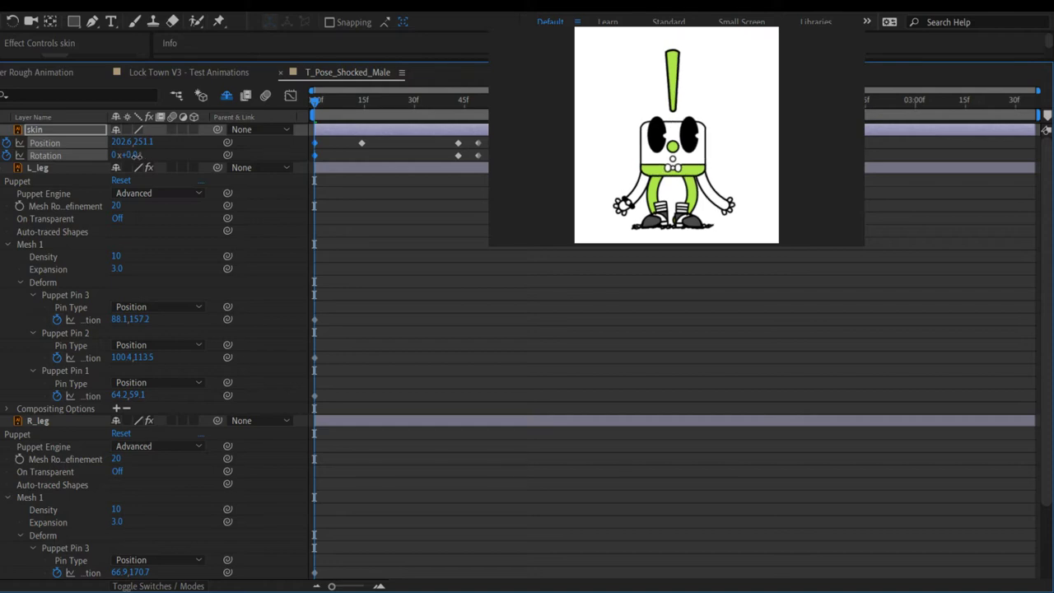
Step: Keep only the skin's Rotation selected, move to about frame 40, and preview the animation
left_click(152, 158)
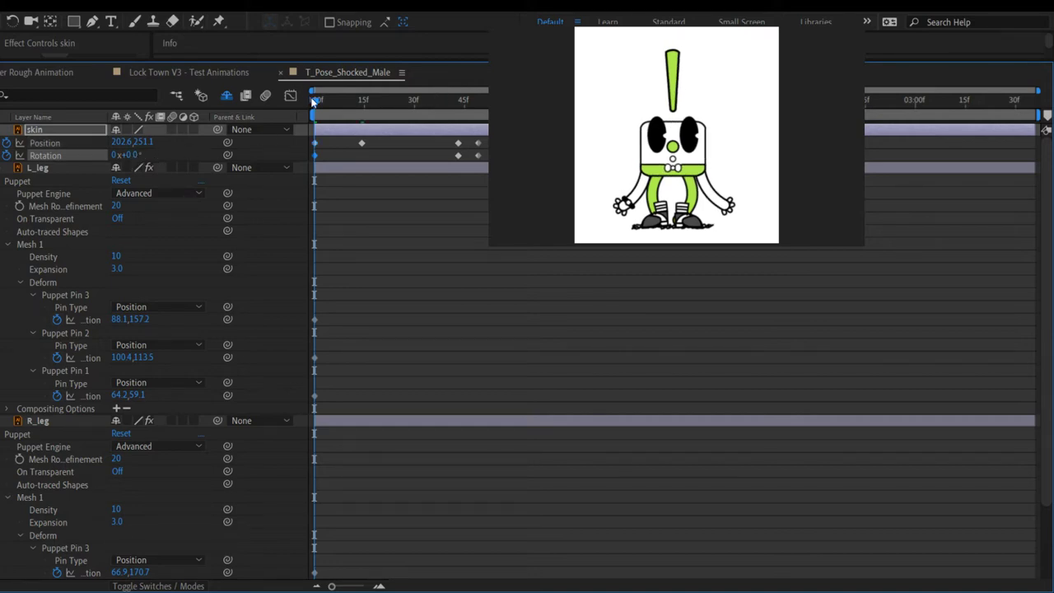
left_click_drag(315, 98, 445, 86)
key("space")
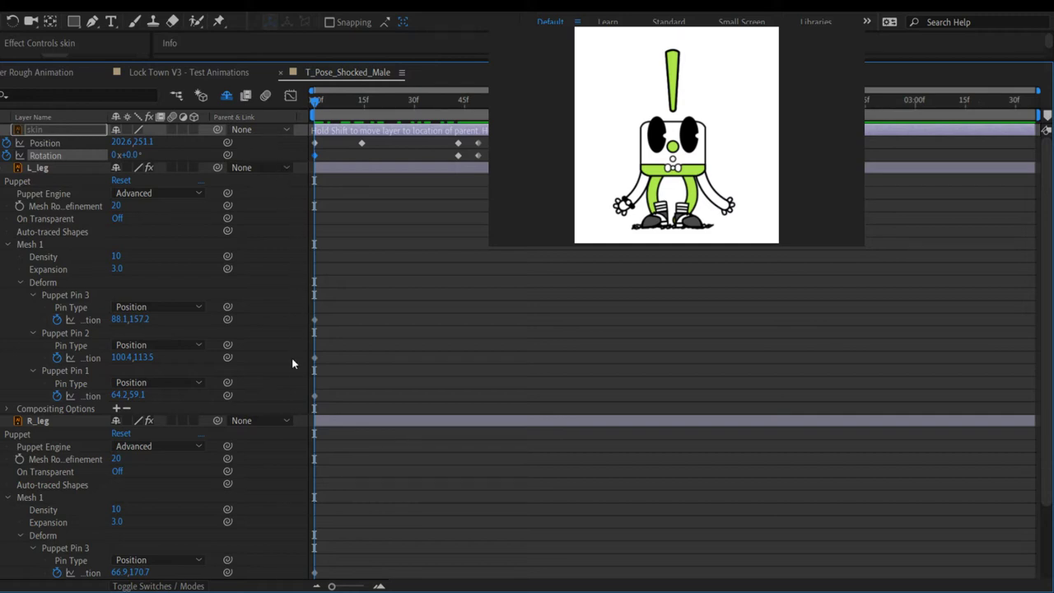
left_click_drag(287, 381, 287, 380)
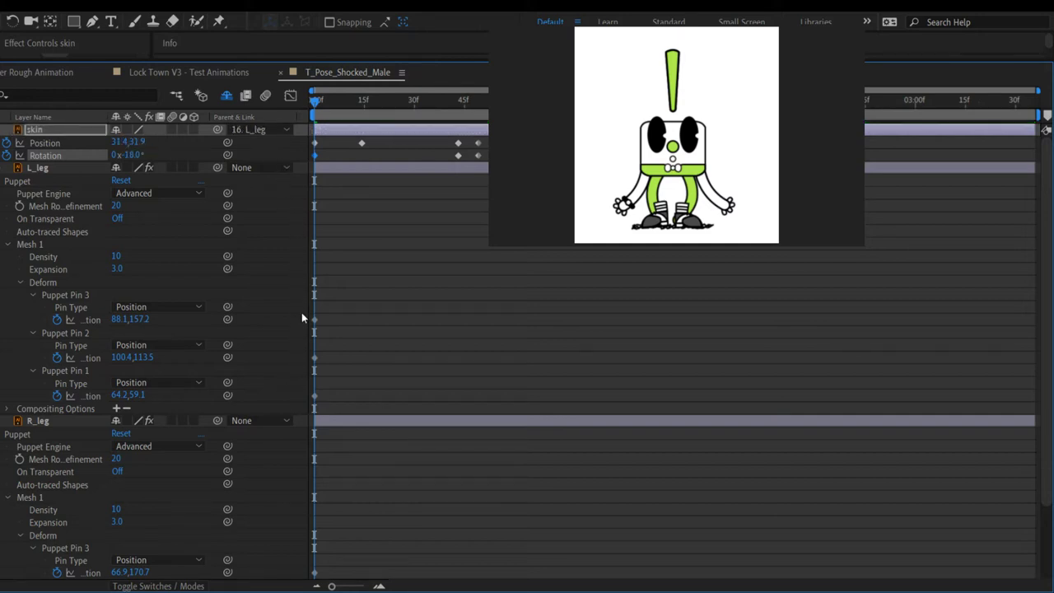
left_click_drag(315, 104, 517, 104)
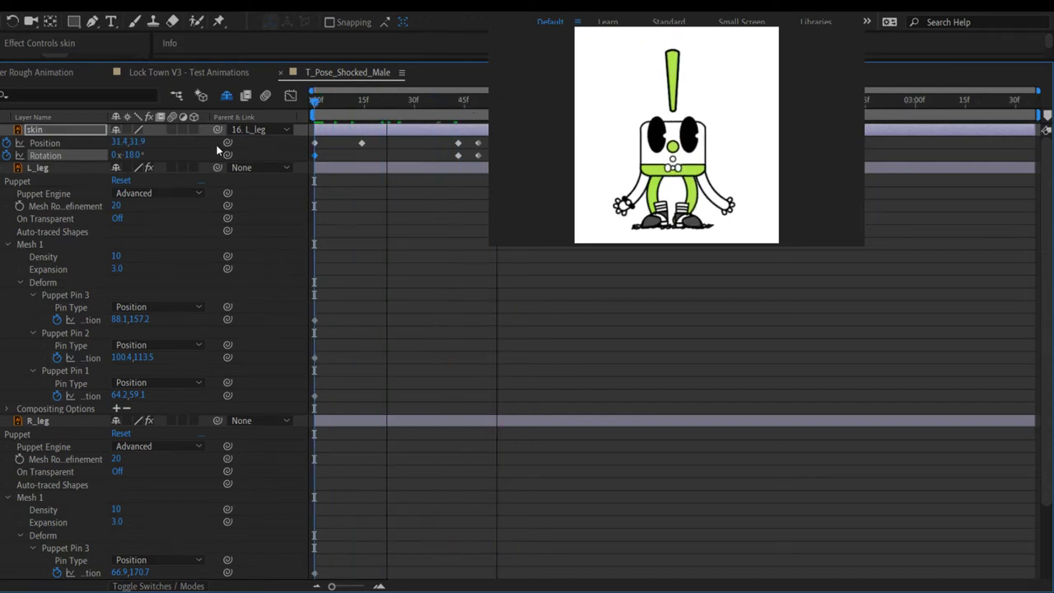
left_click_drag(365, 105, 205, 126)
left_click_drag(317, 101, 253, 149)
left_click(259, 129)
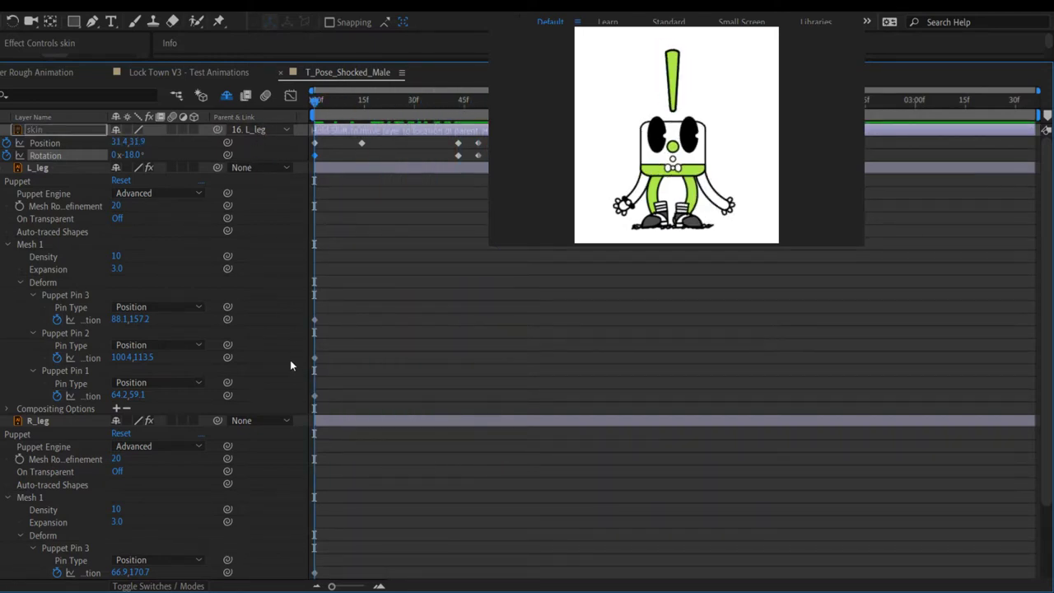
left_click_drag(276, 414, 277, 419)
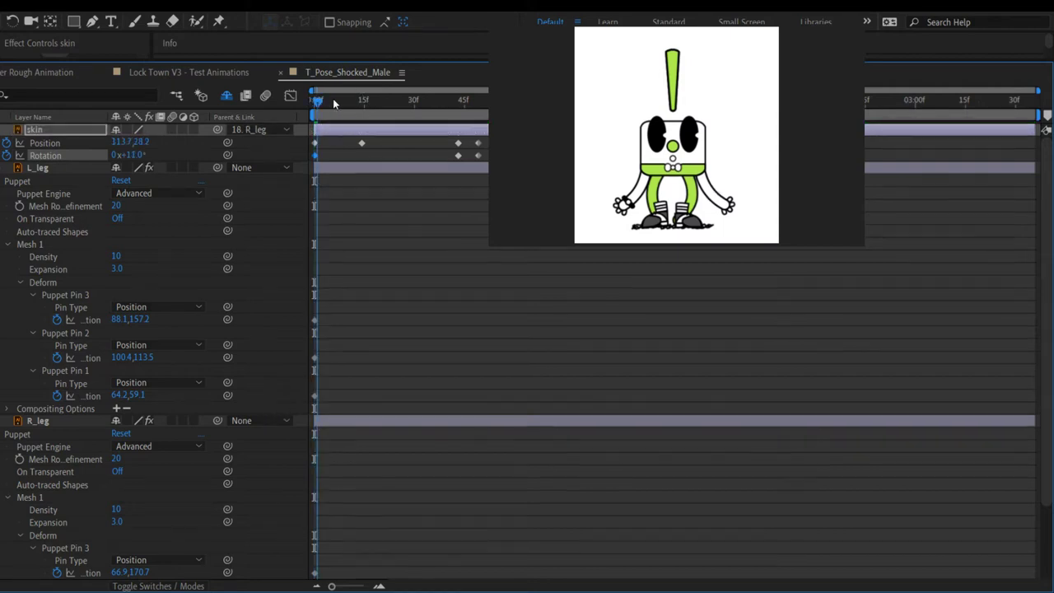
left_click_drag(333, 99, 444, 100)
key("Home")
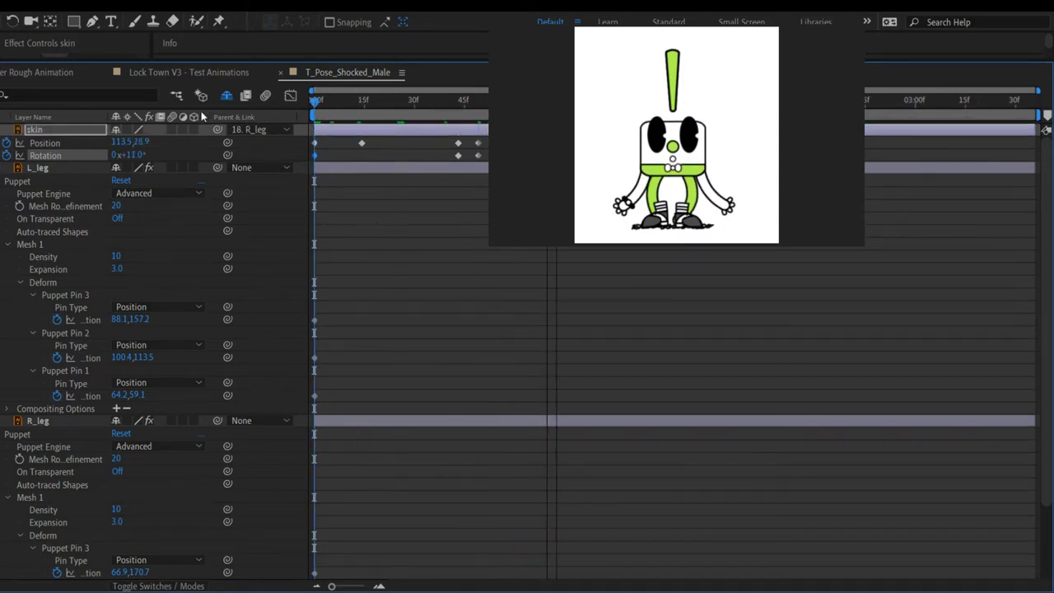
key("space")
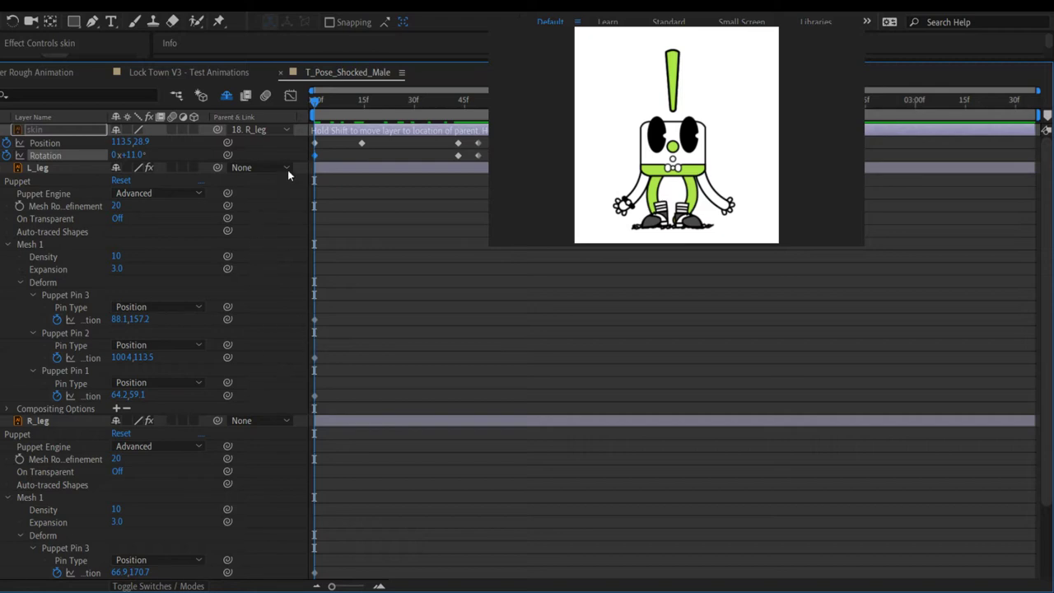
left_click_drag(275, 147, 275, 147)
left_click_drag(315, 97, 485, 97)
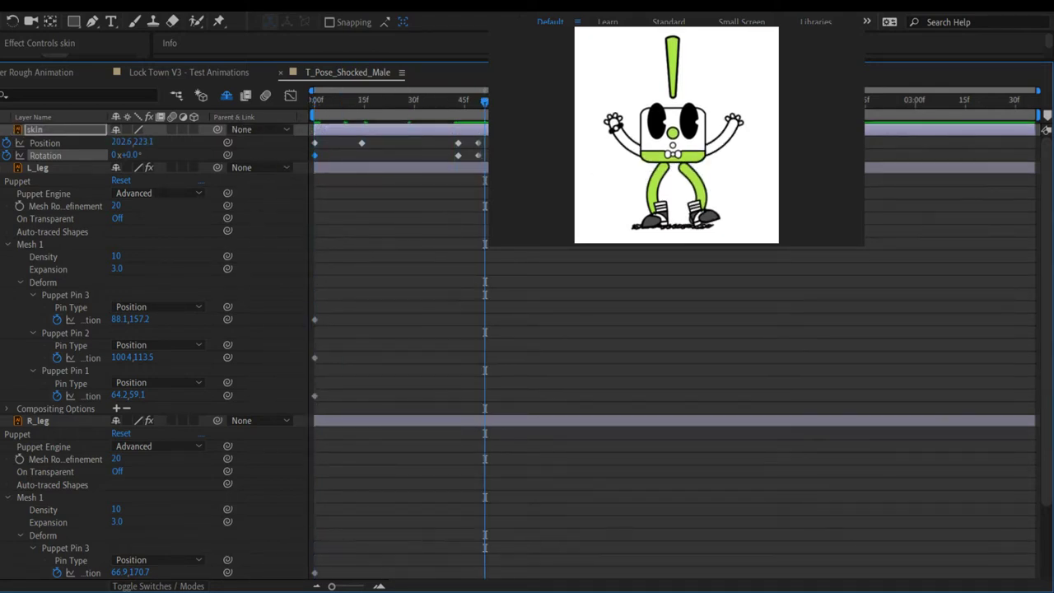
Step: Step back two keyframes to the arms-raised pose and select both L_leg and R_leg
key("j")
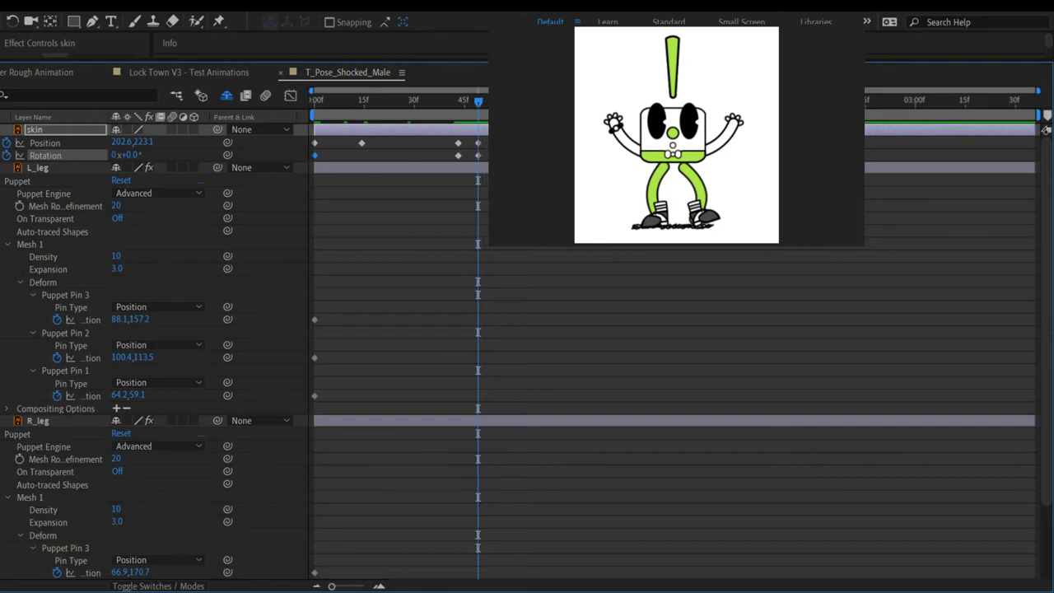
key("j")
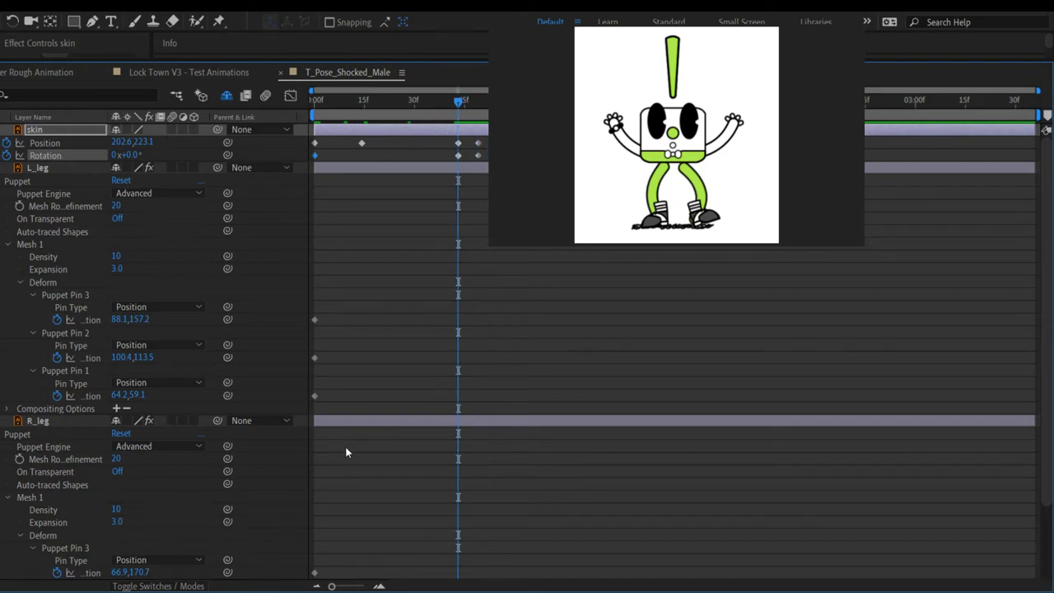
left_click(44, 171)
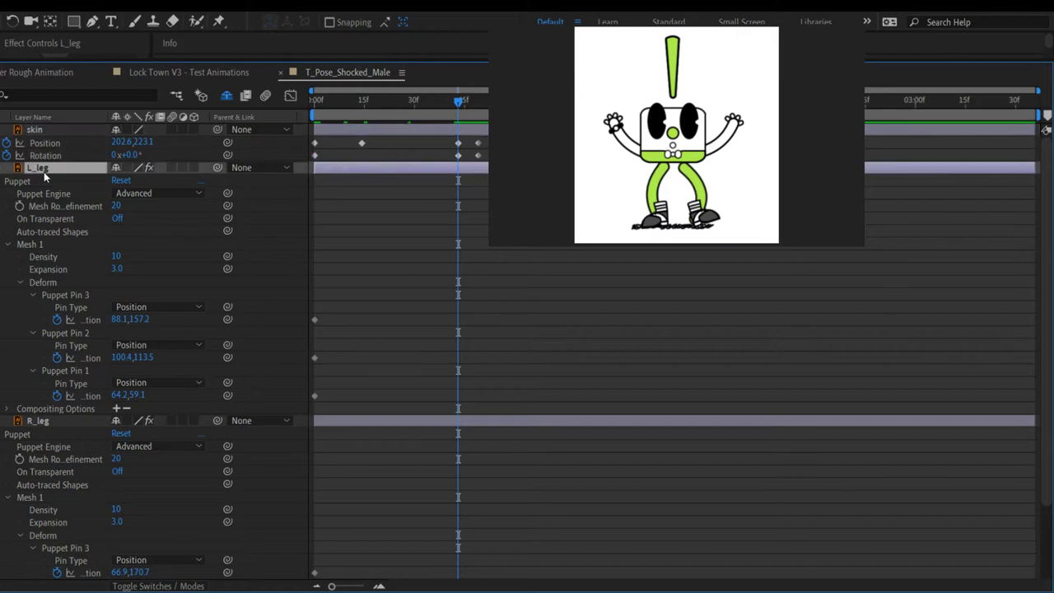
left_click(56, 421, "ctrl")
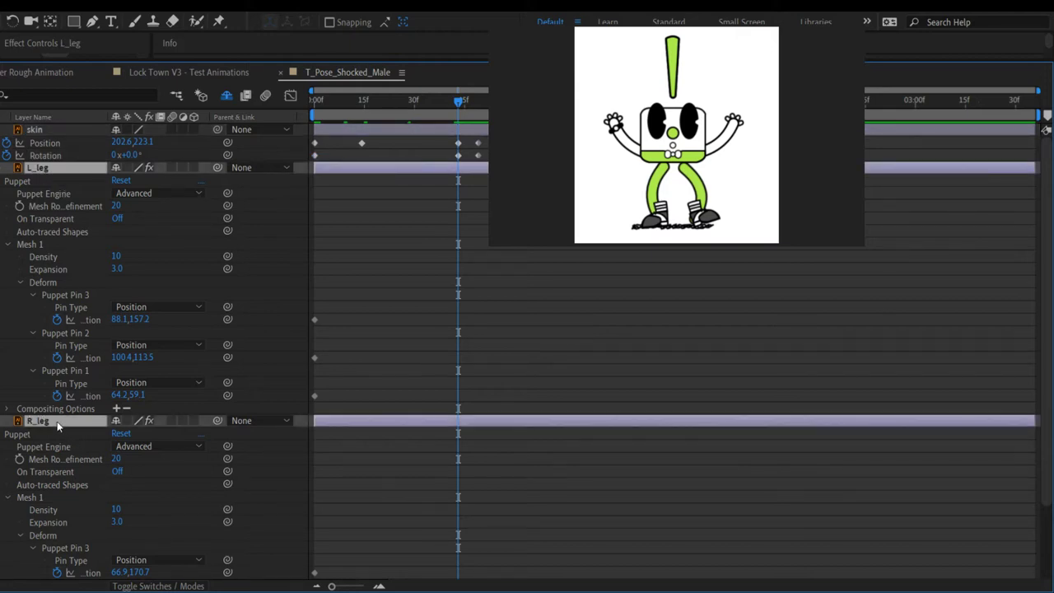
Step: Show the legs' Position properties and keyframe both leg positions at 0f
key("p")
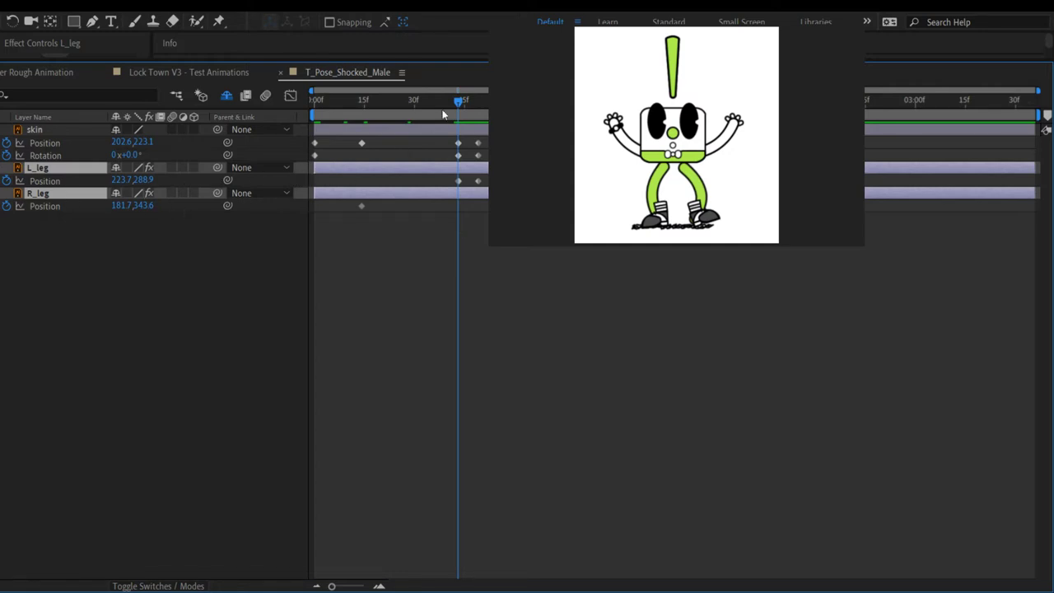
left_click_drag(461, 102, 305, 145)
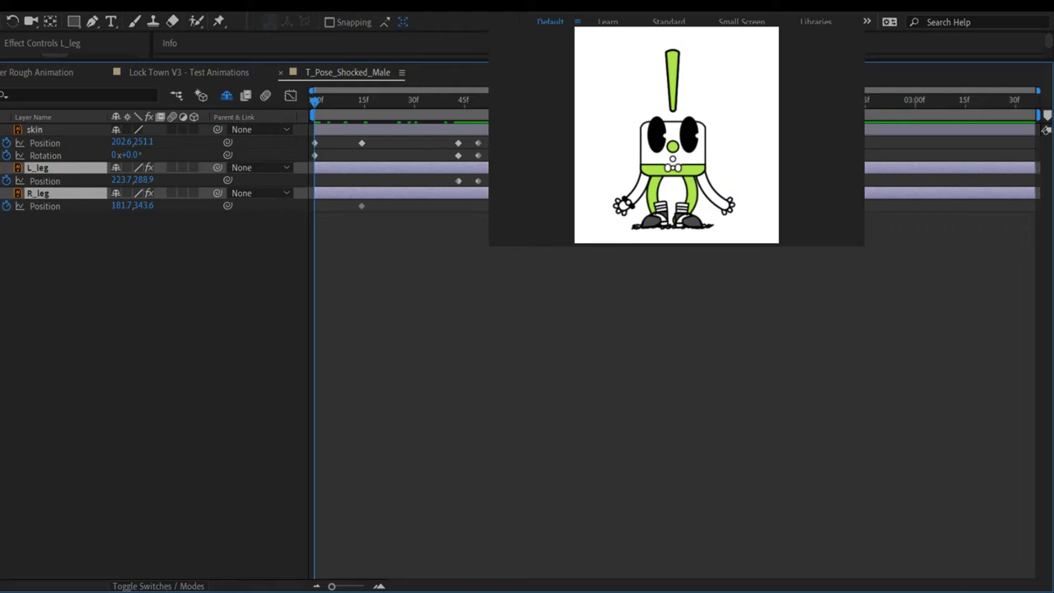
key("alt+shift+p")
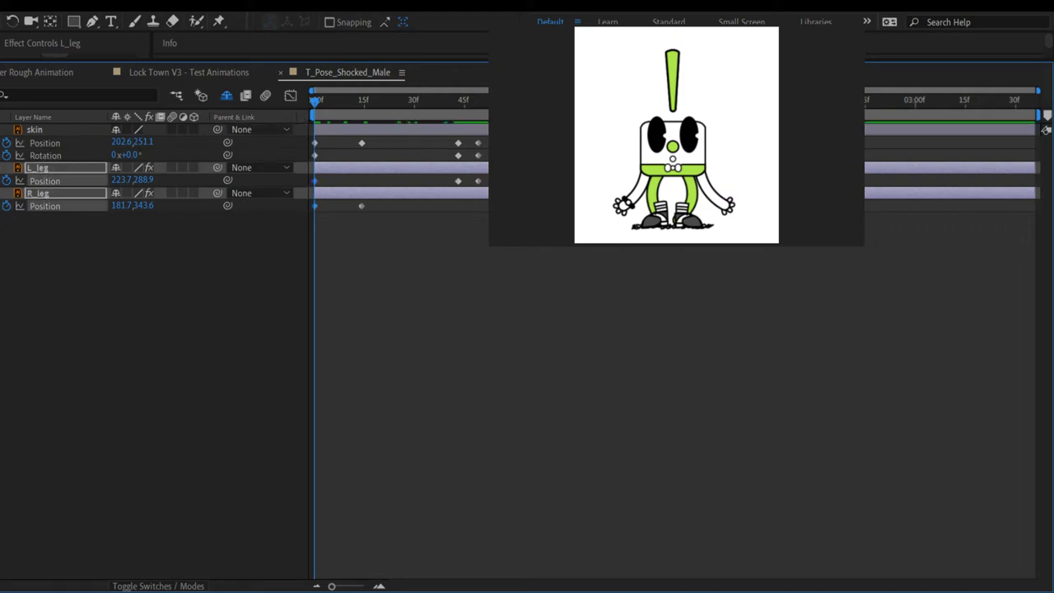
Step: Add a skin Rotation keyframe and an L_leg Position keyframe at 15f
left_click(457, 101)
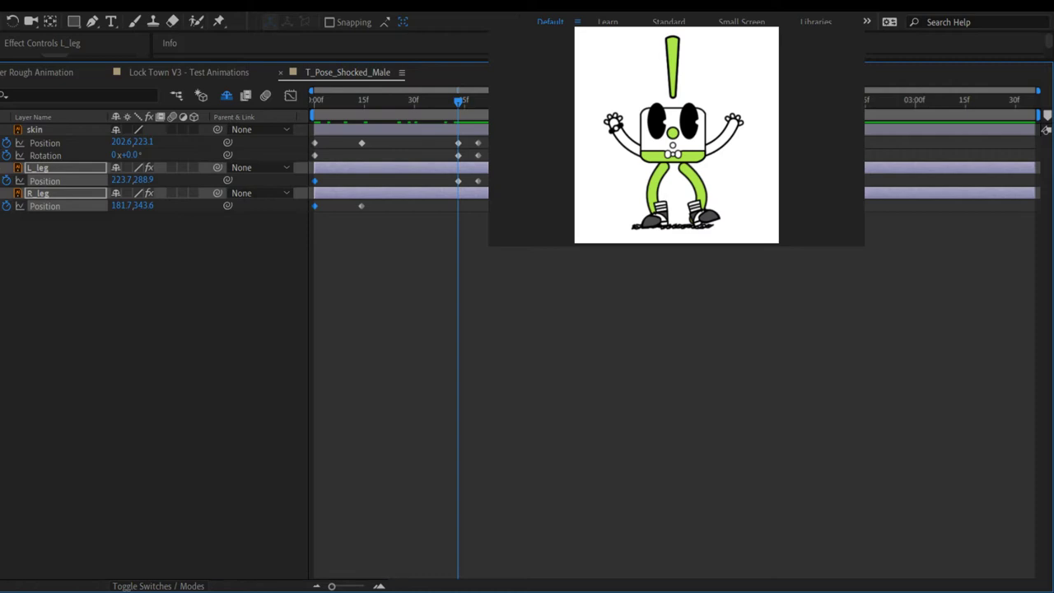
key("j")
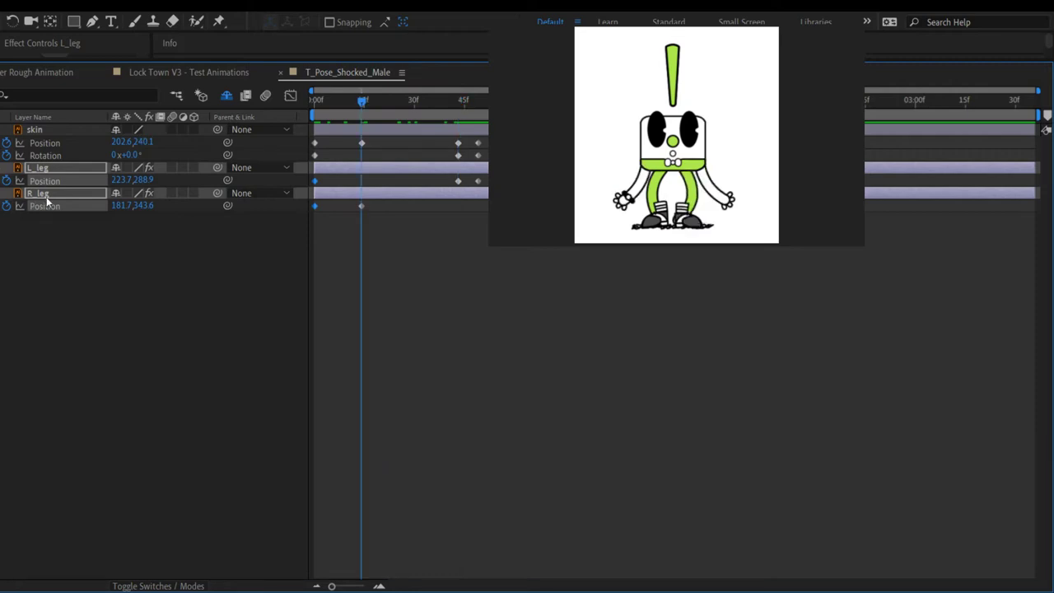
left_click(5, 155)
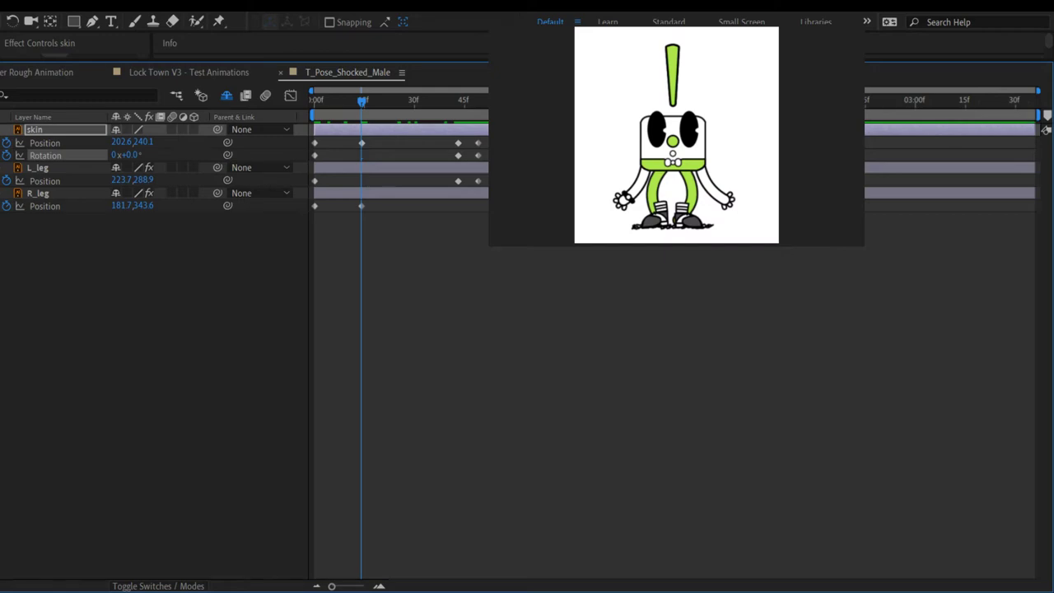
left_click(6, 180)
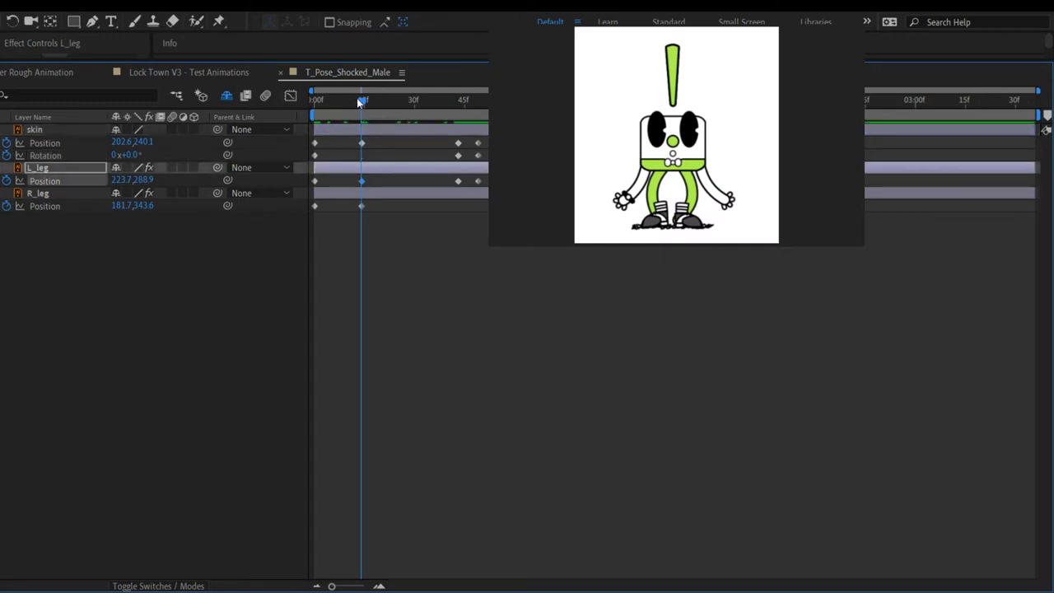
key("k")
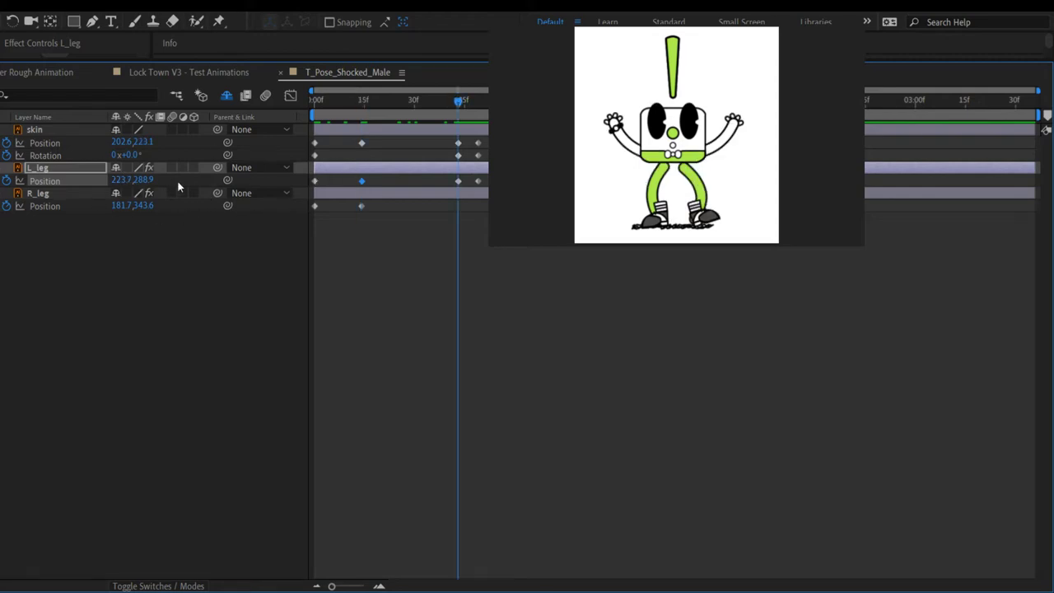
Step: At 45f, raise the left leg and set R_leg Position to 181.7,324.6 for the crouch
left_click_drag(144, 179, 132, 181)
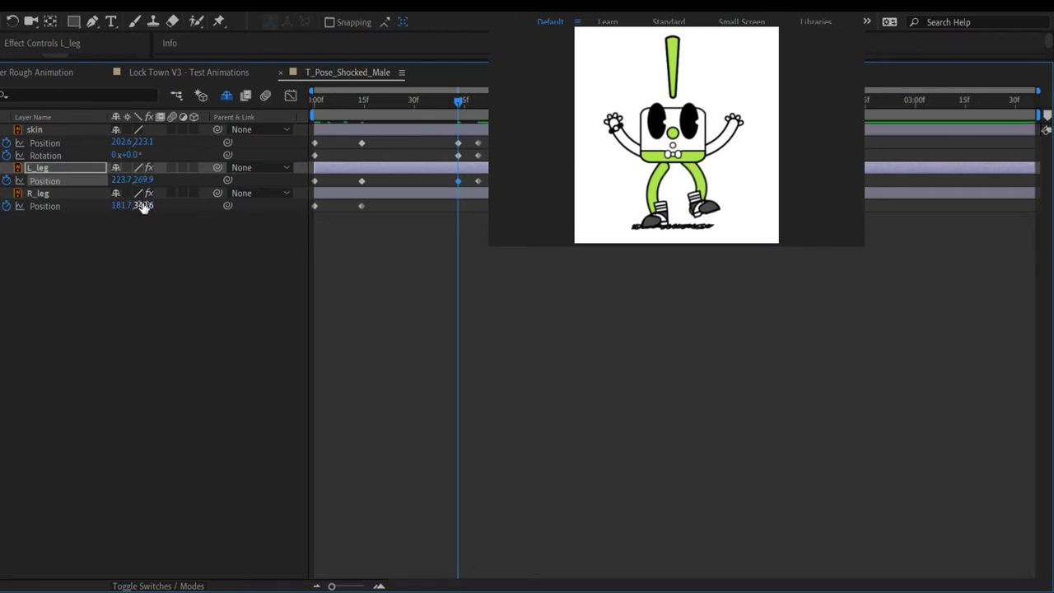
left_click_drag(144, 208, 132, 205)
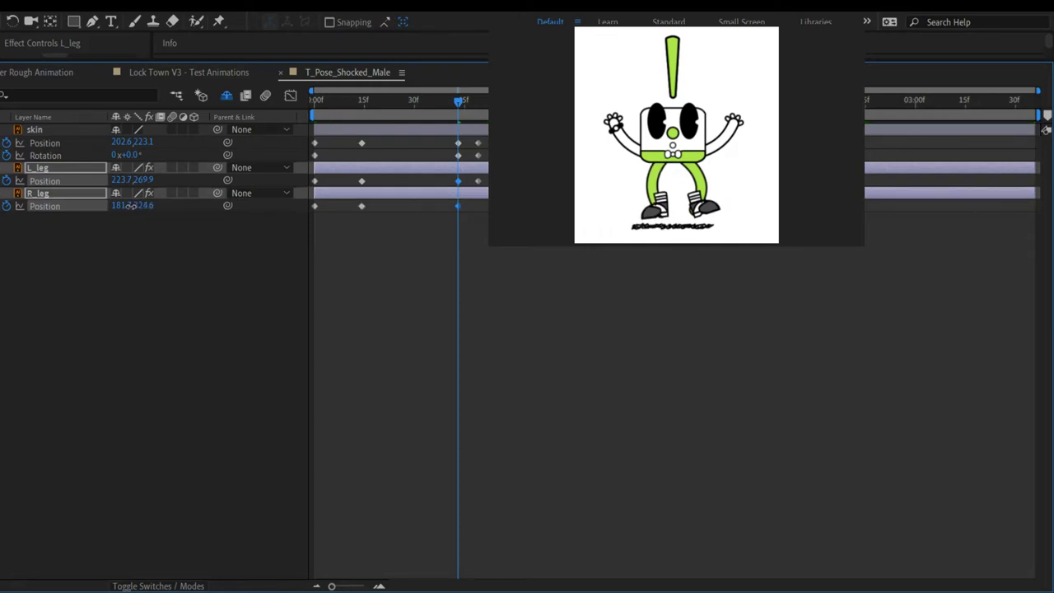
left_click_drag(131, 206, 132, 206)
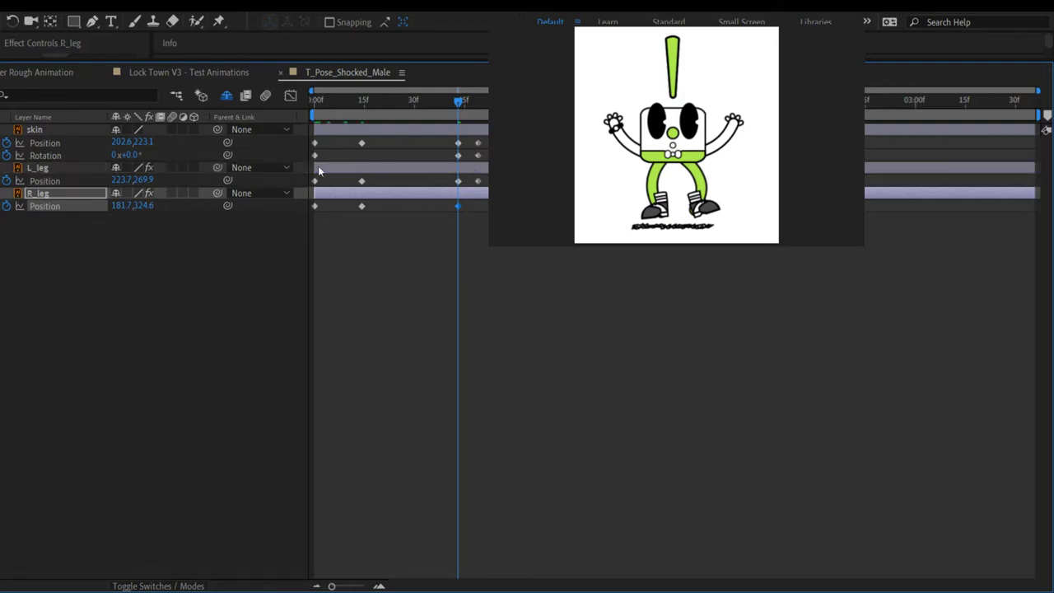
Step: Copy the skin's 45f Rotation keyframe and paste it at the next keyframe time
key("k")
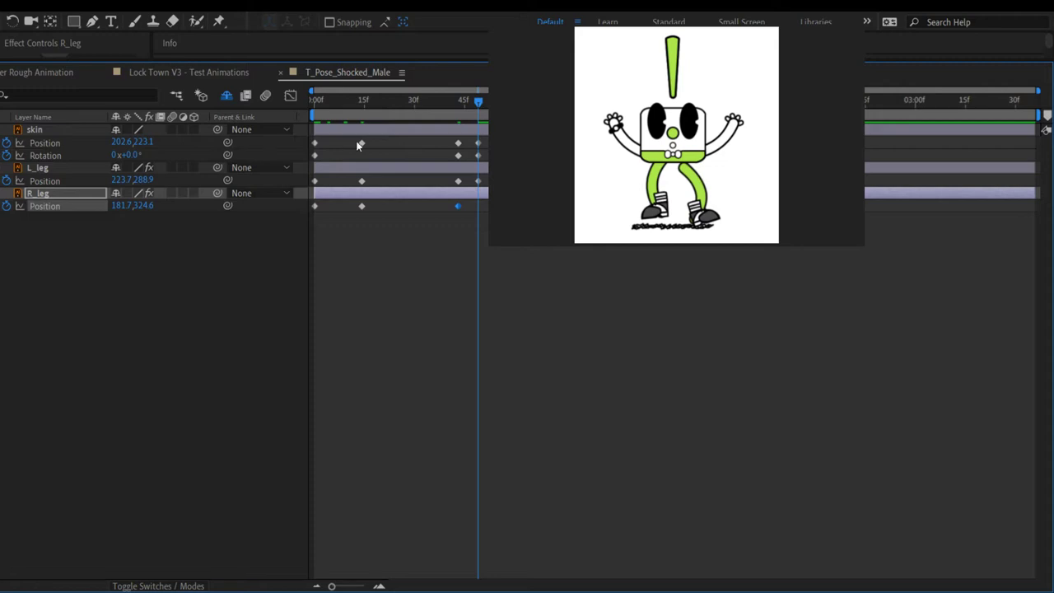
left_click(458, 156)
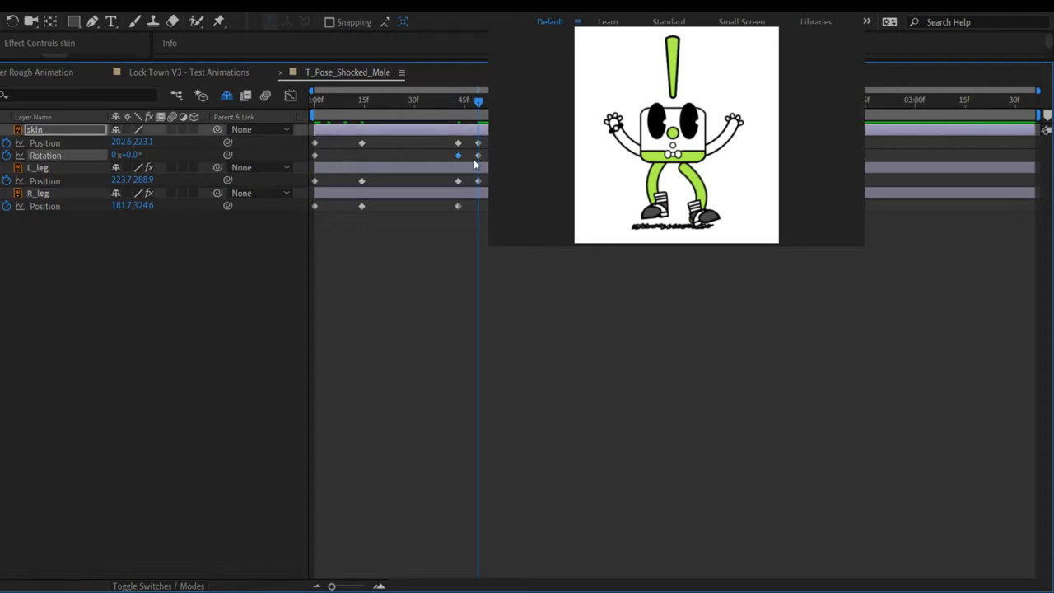
key("ctrl+c")
key("ctrl+v")
Step: Replace R_leg's key at the next keyframe time with a copy of its 45f Position key
left_click(459, 206)
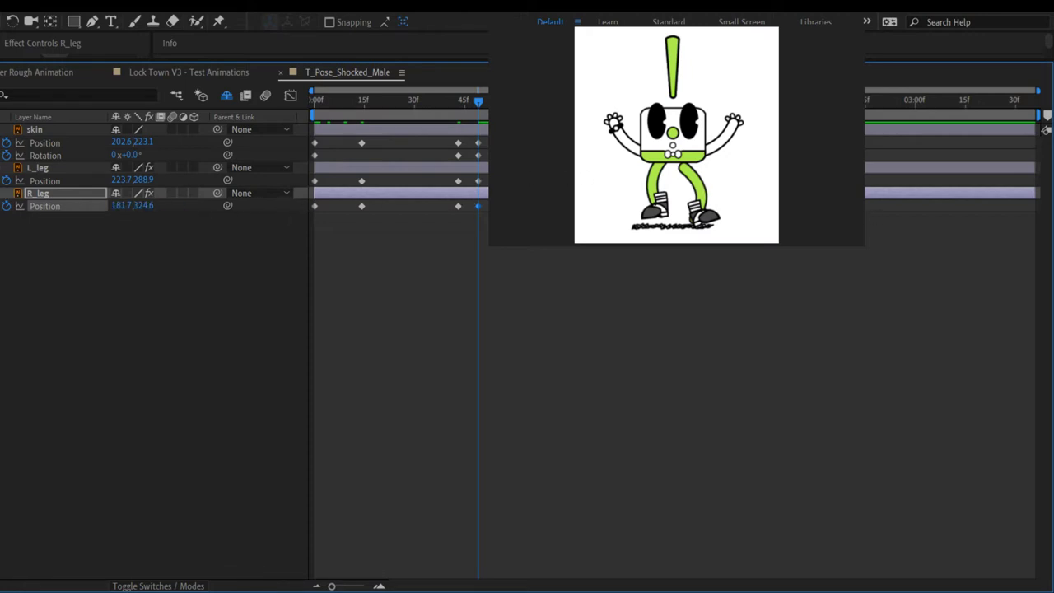
key("j")
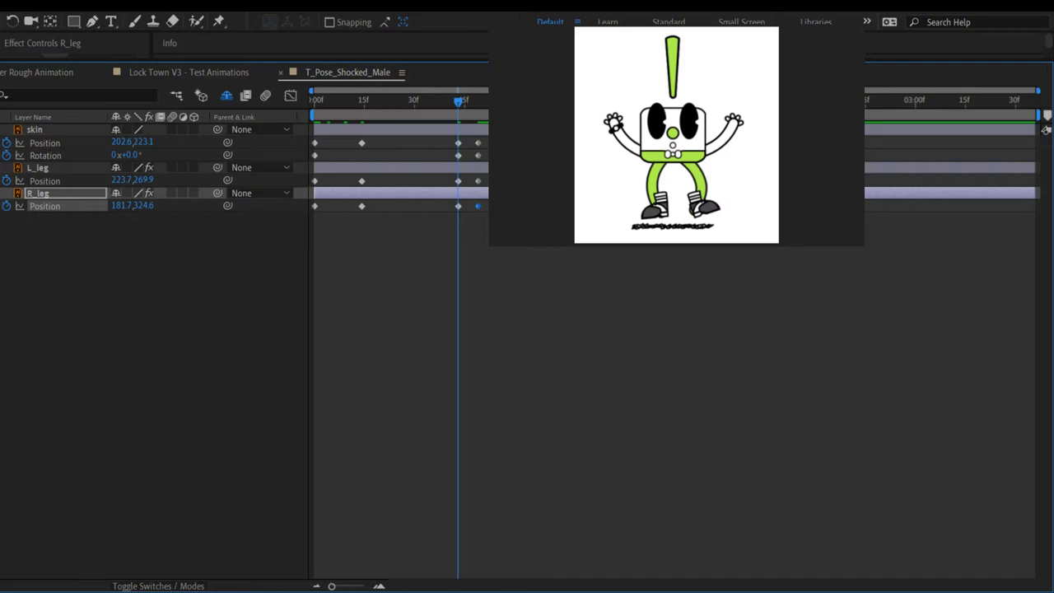
key("k")
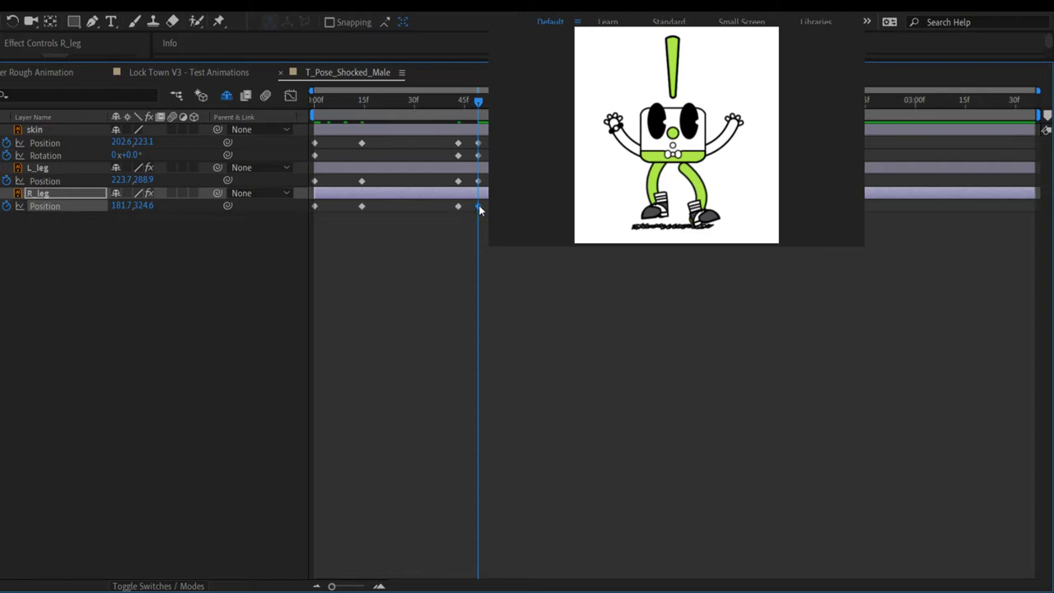
left_click(479, 206)
key("Delete")
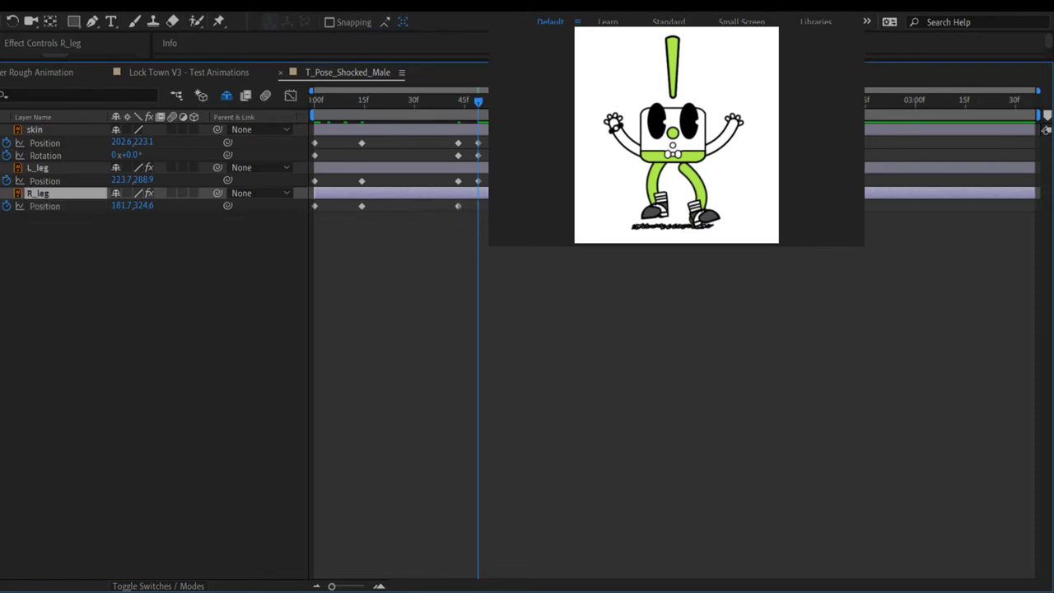
key("j")
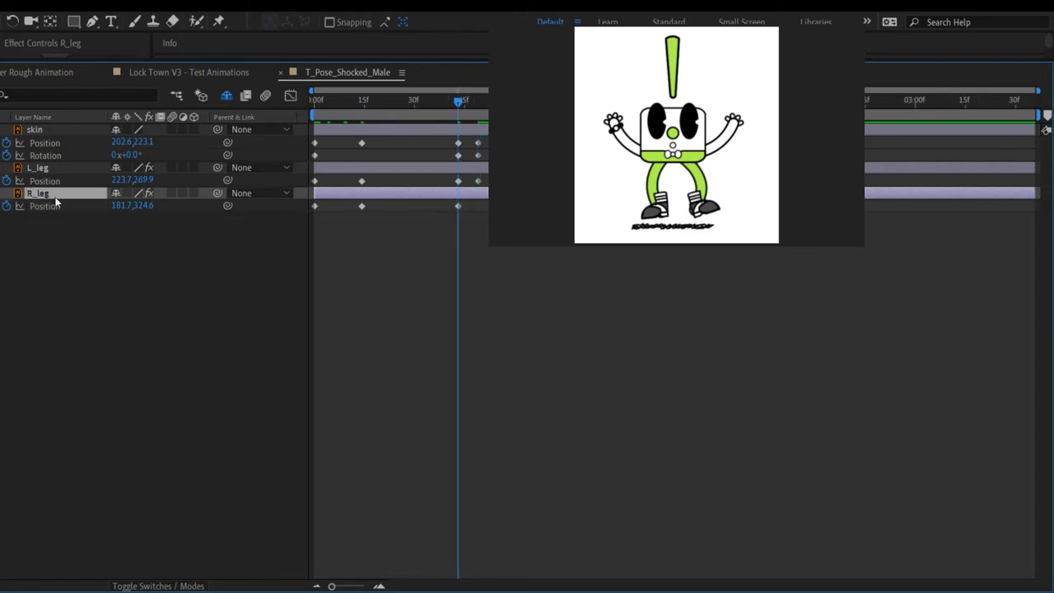
left_click(458, 207)
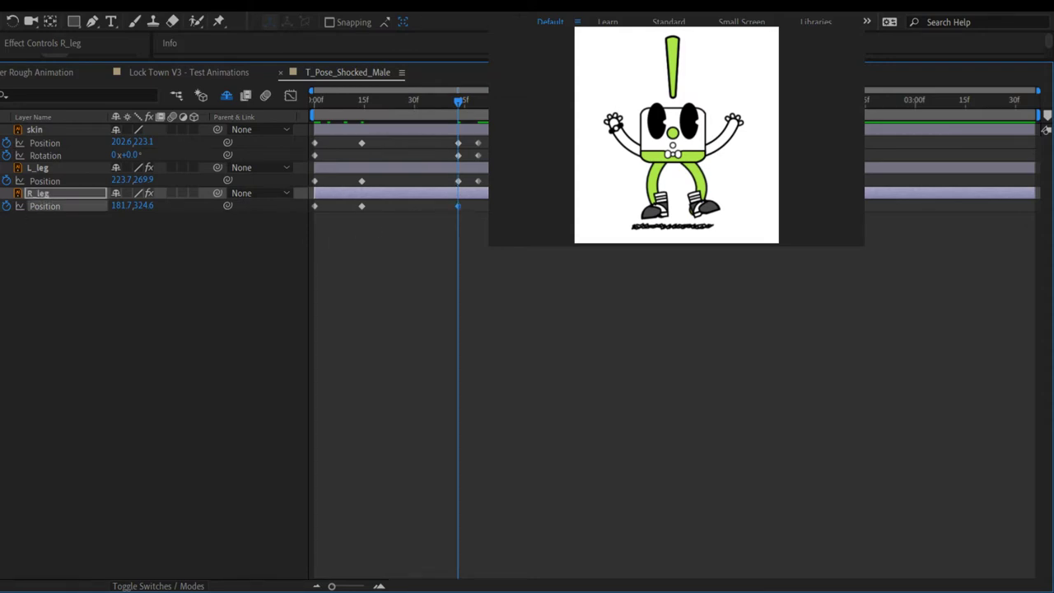
key("k")
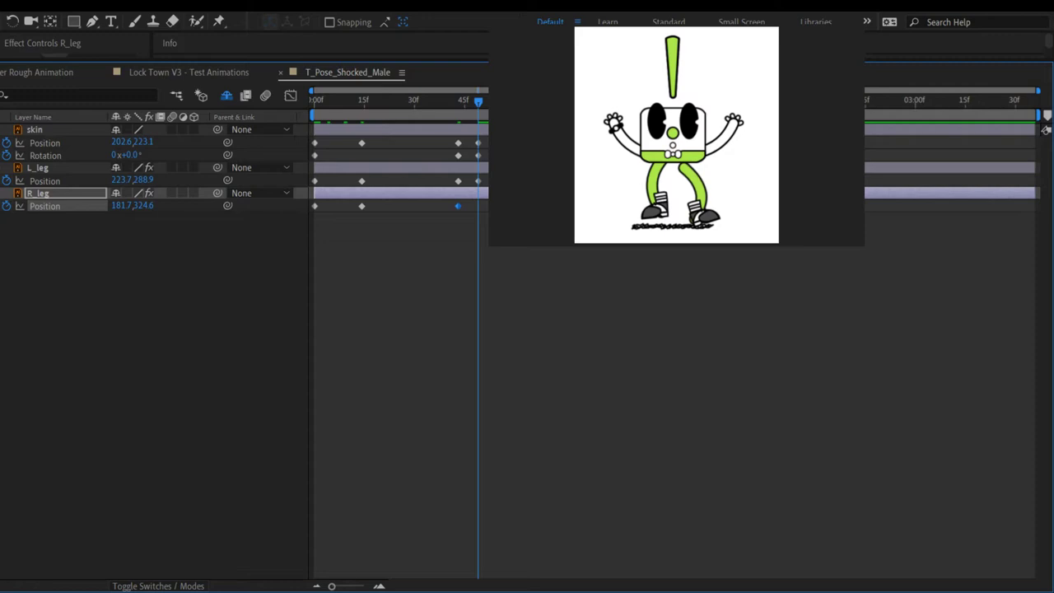
key("ctrl+v")
Step: Compare the 45f and later poses, then paste the L_leg Position key at the later keyframe
left_click(719, 371)
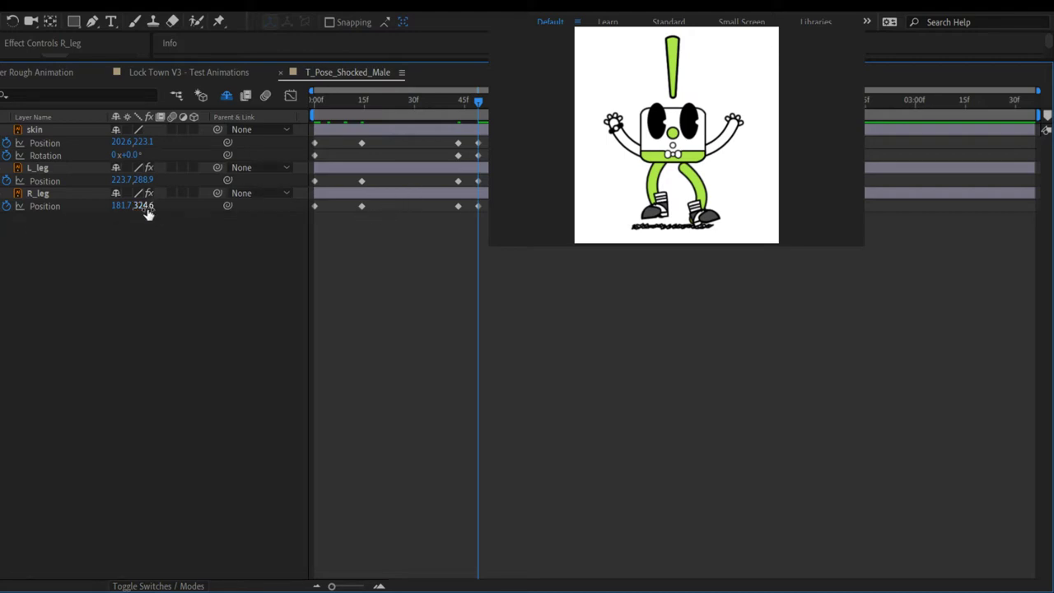
key("j")
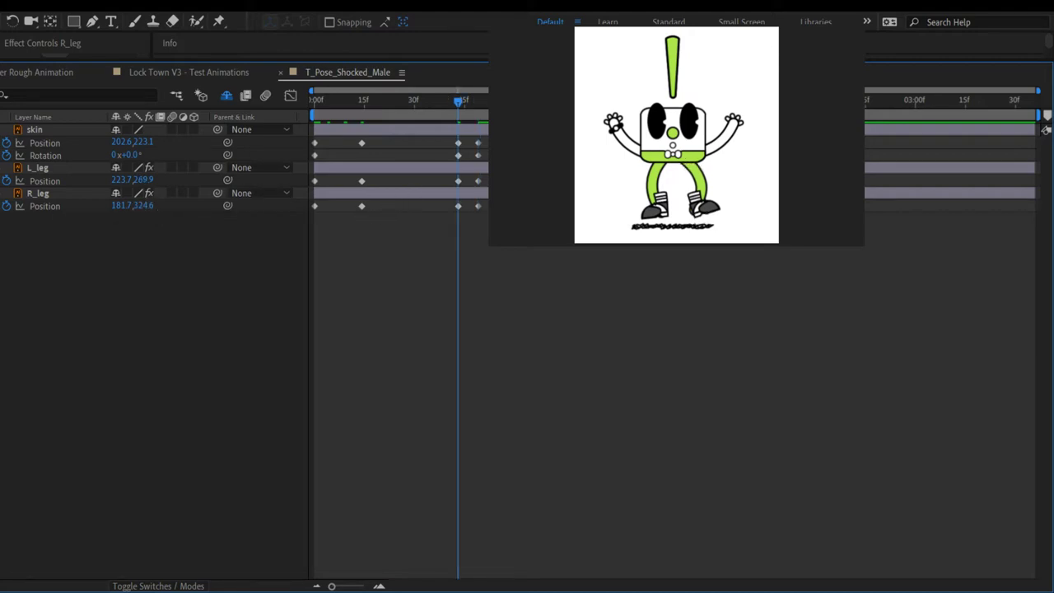
key("k")
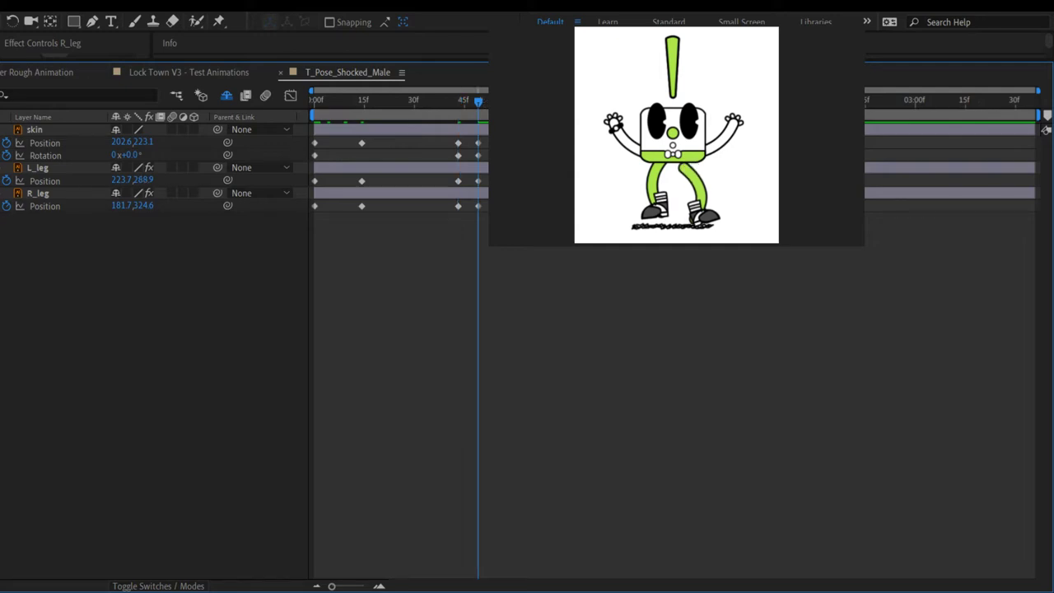
key("j")
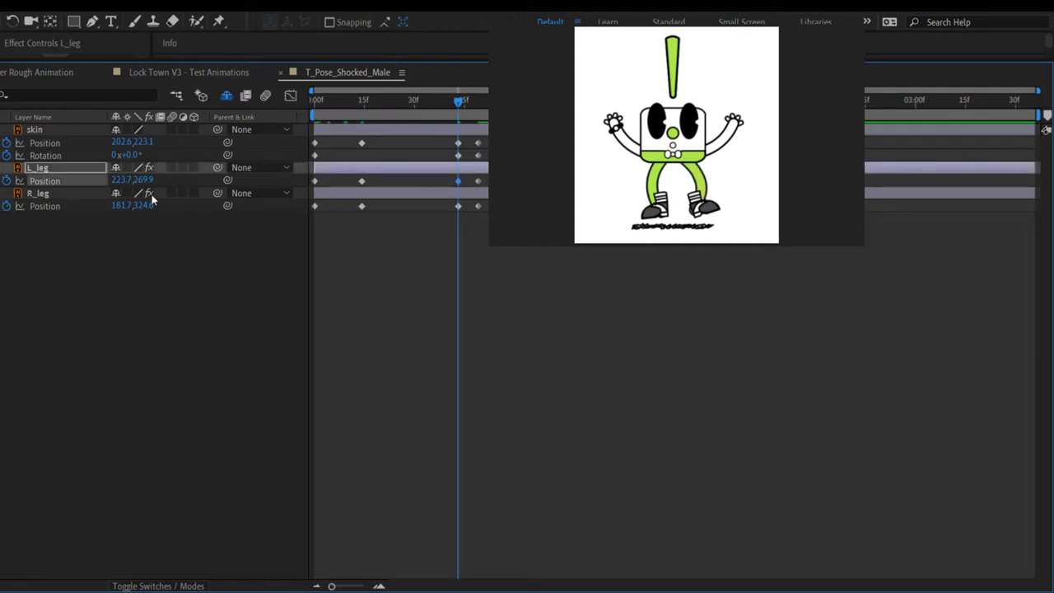
key("k")
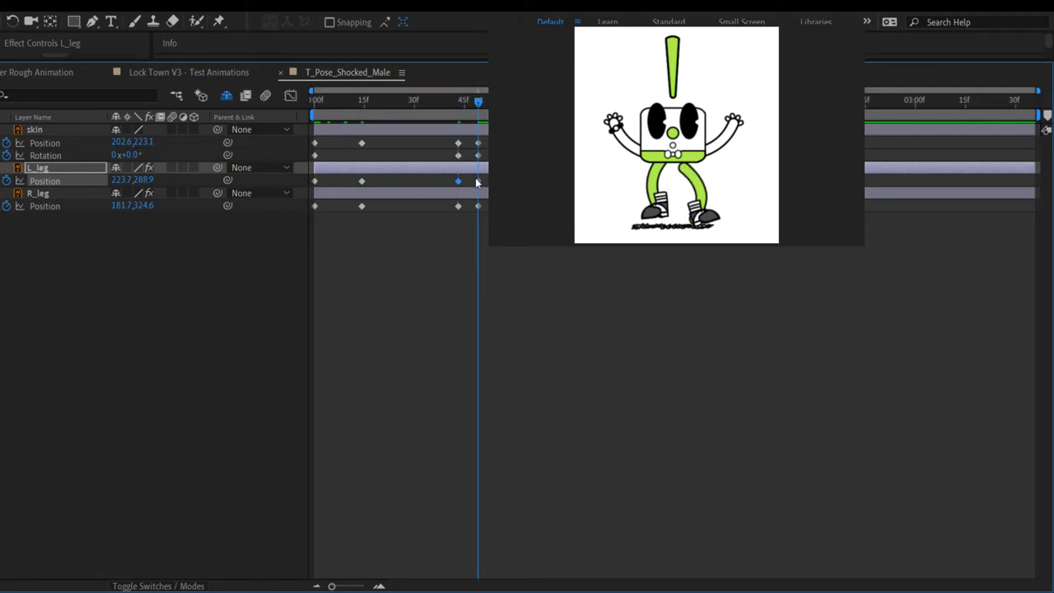
key("ctrl+v")
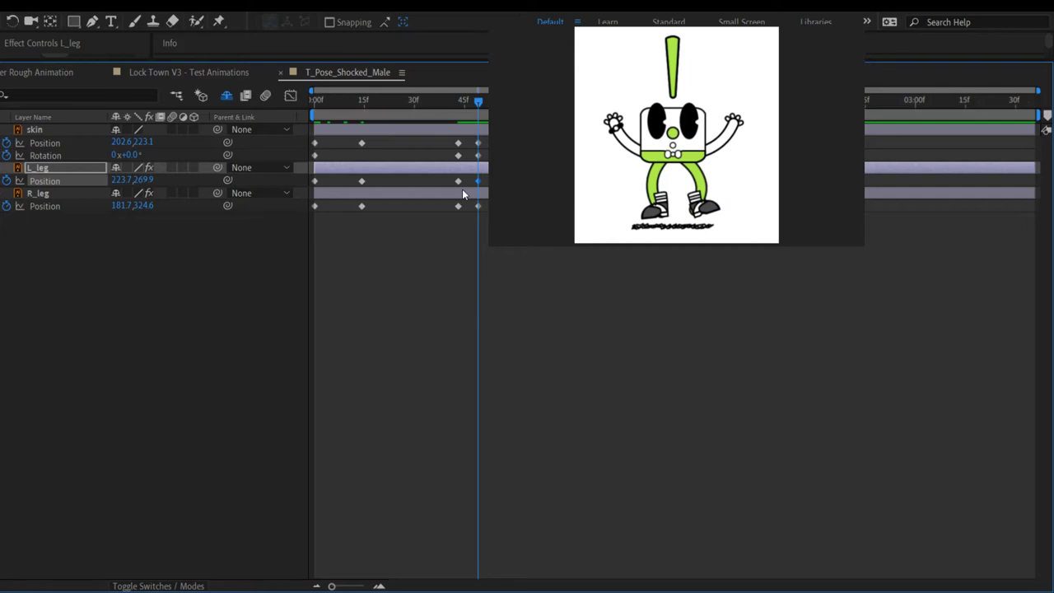
Step: Preview the crouch-and-jump from frame 0, scrubbing through the motion between plays
left_click_drag(476, 102, 304, 132)
key("space")
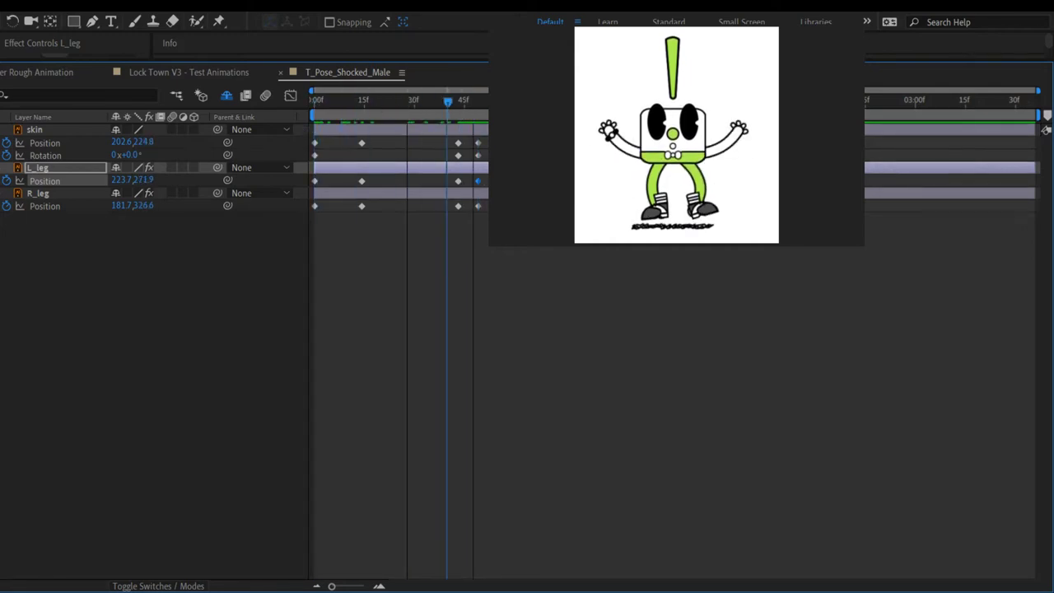
key("space")
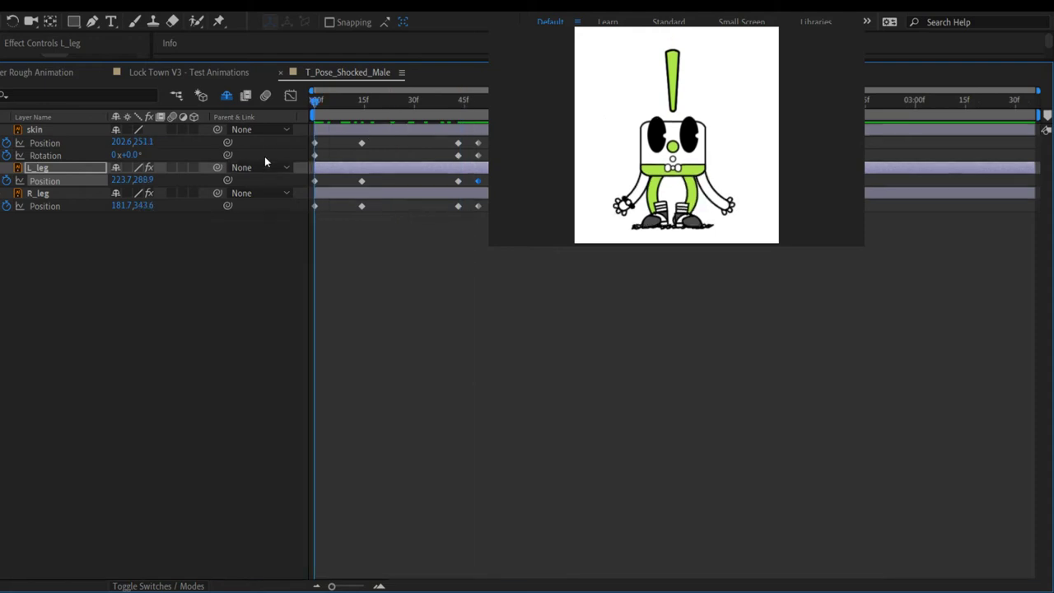
left_click_drag(312, 100, 328, 119)
key("space")
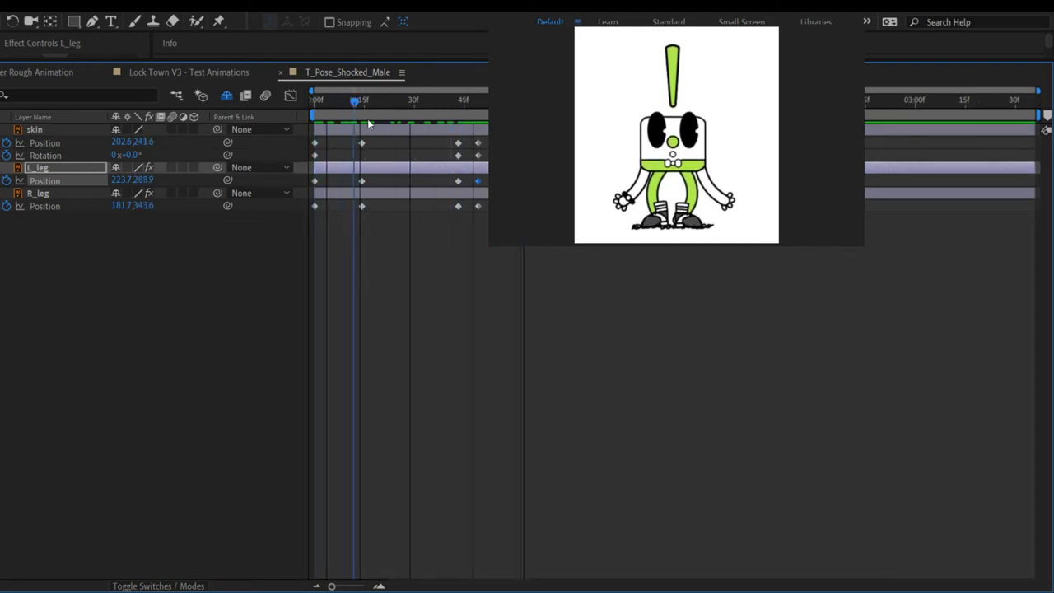
key("space")
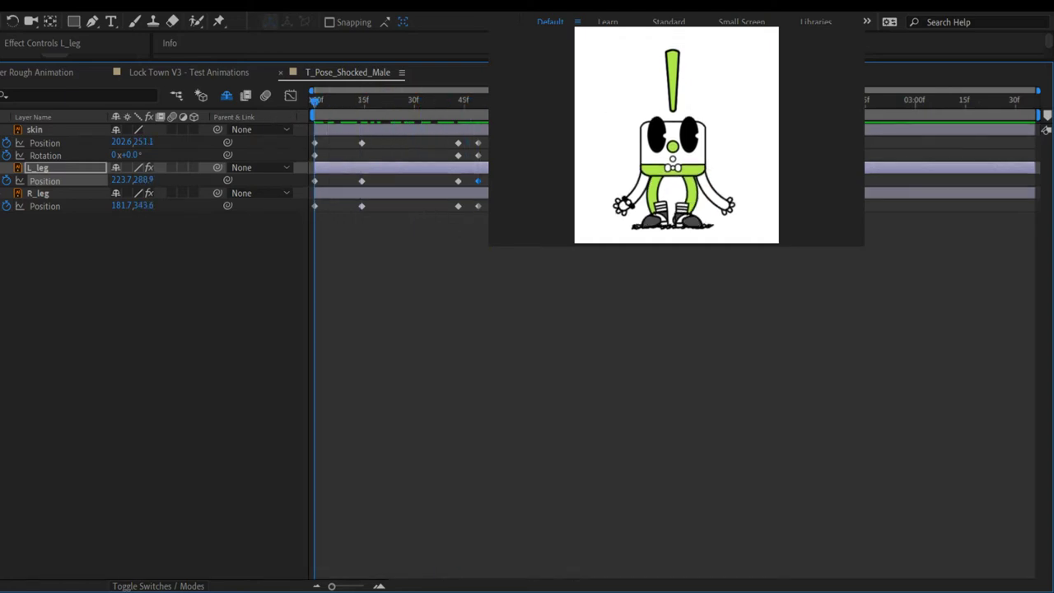
Step: Move to about 40f and select both the L_leg and R_leg layers
key("k")
key("k")
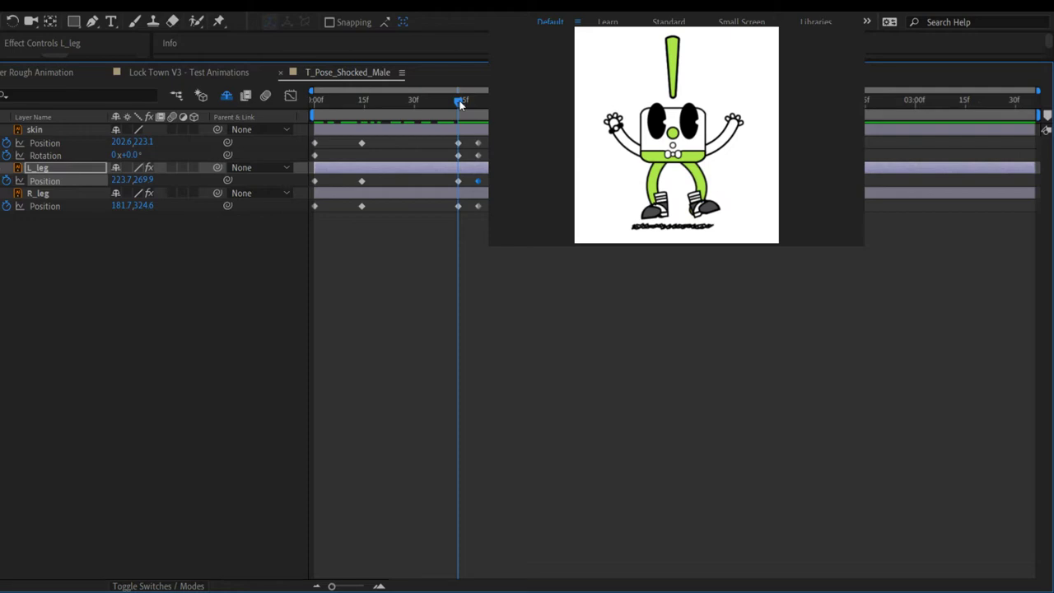
left_click_drag(460, 102, 447, 103)
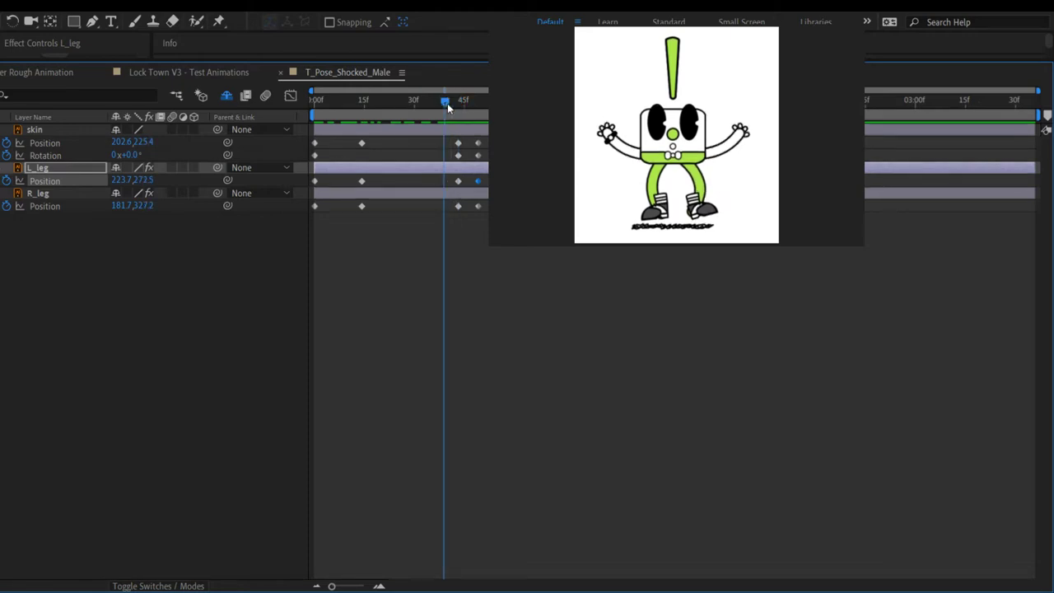
left_click(51, 169)
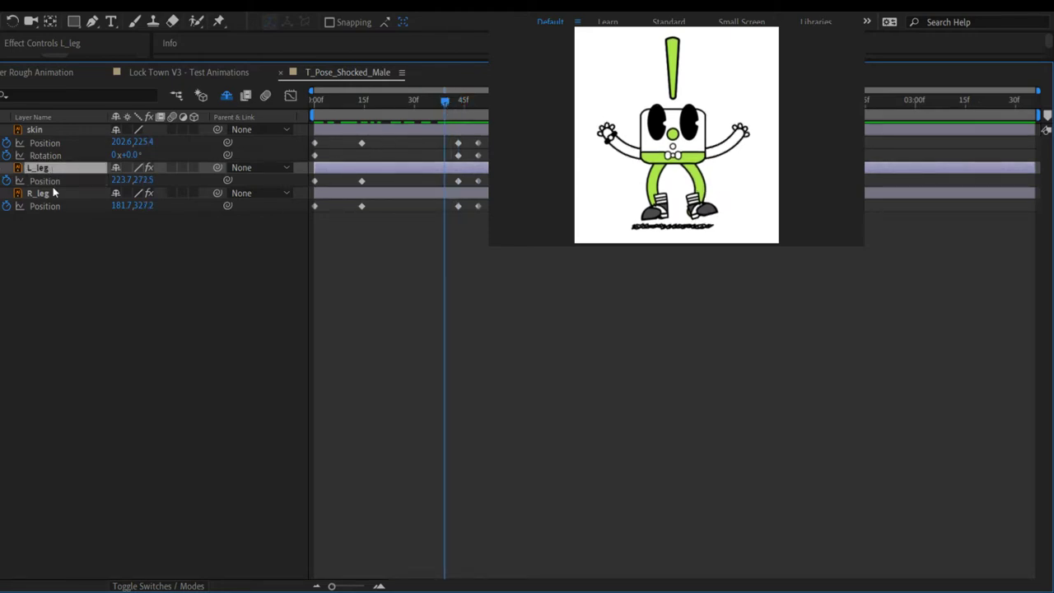
left_click(52, 192, "shift")
Step: Expand both legs' Puppet effects and Mesh 1 groups, revealing L_leg's Puppet Pins 3, 2 and 1
key("e")
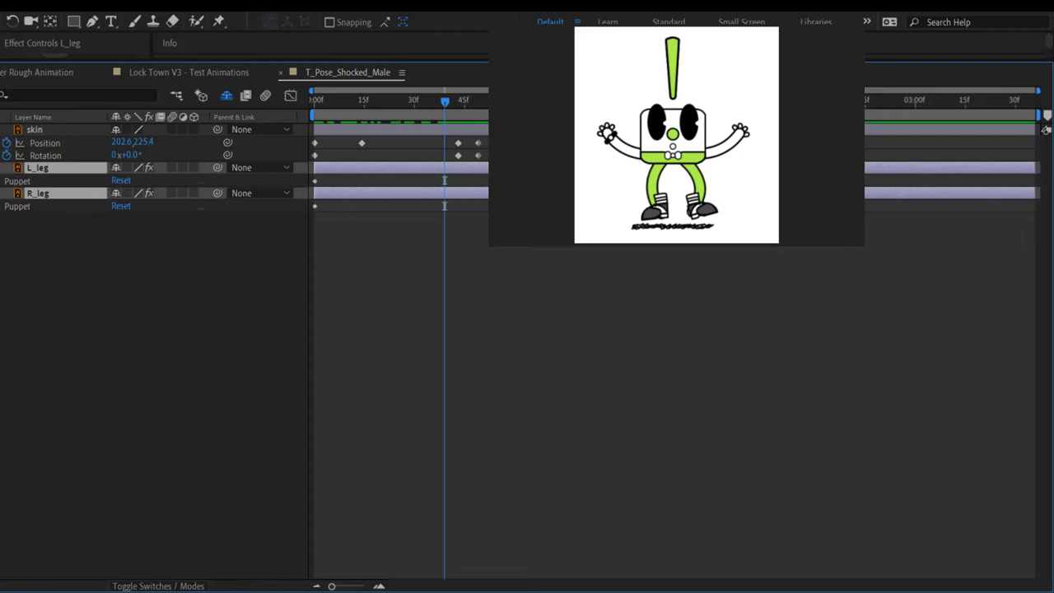
left_click(7, 180)
left_click(6, 281)
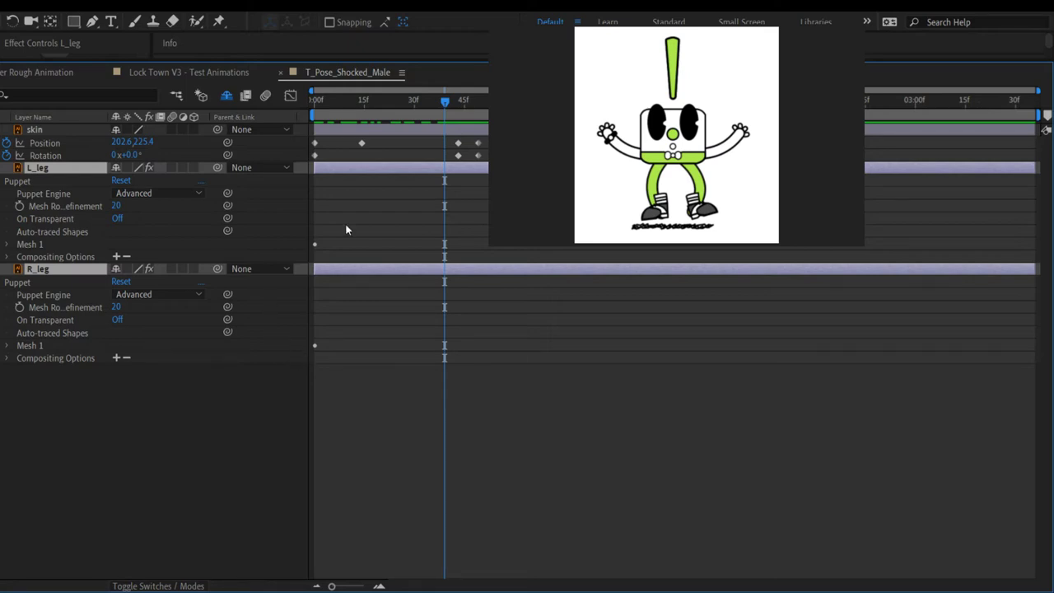
left_click(8, 244)
left_click(7, 383)
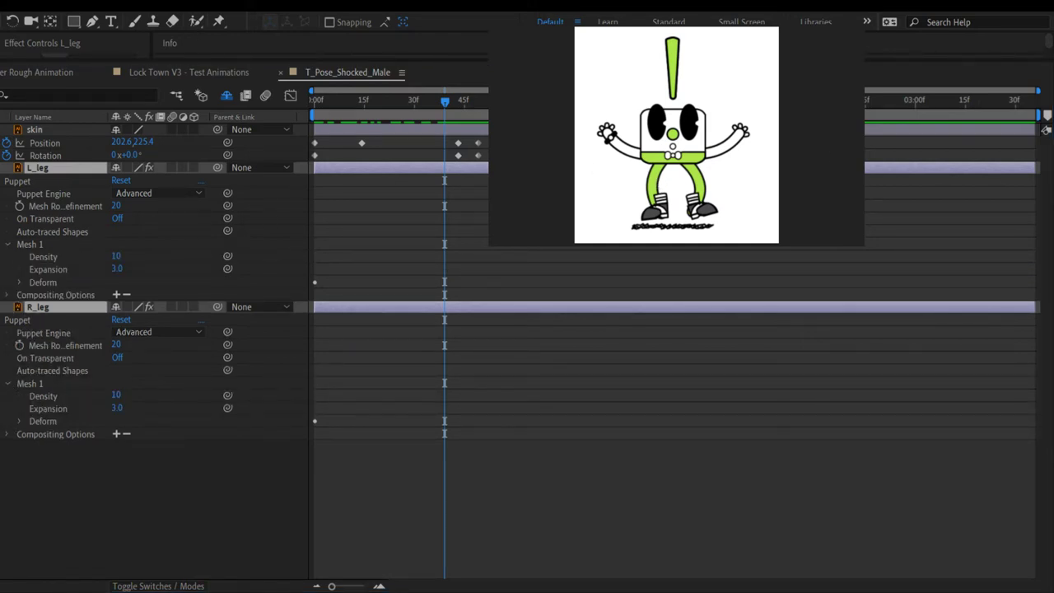
left_click(219, 21)
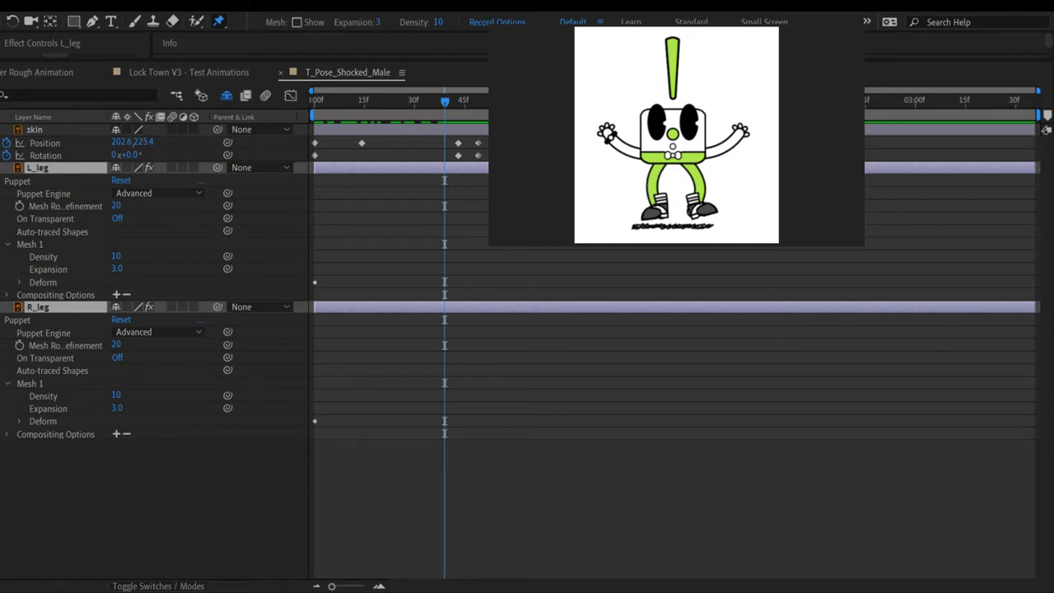
key("v")
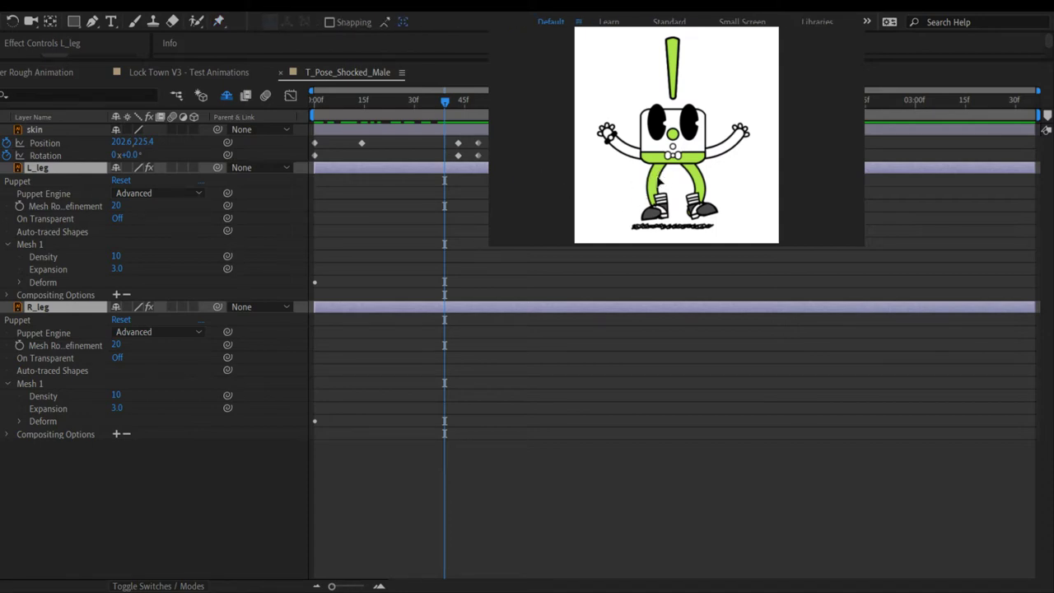
left_click(19, 283)
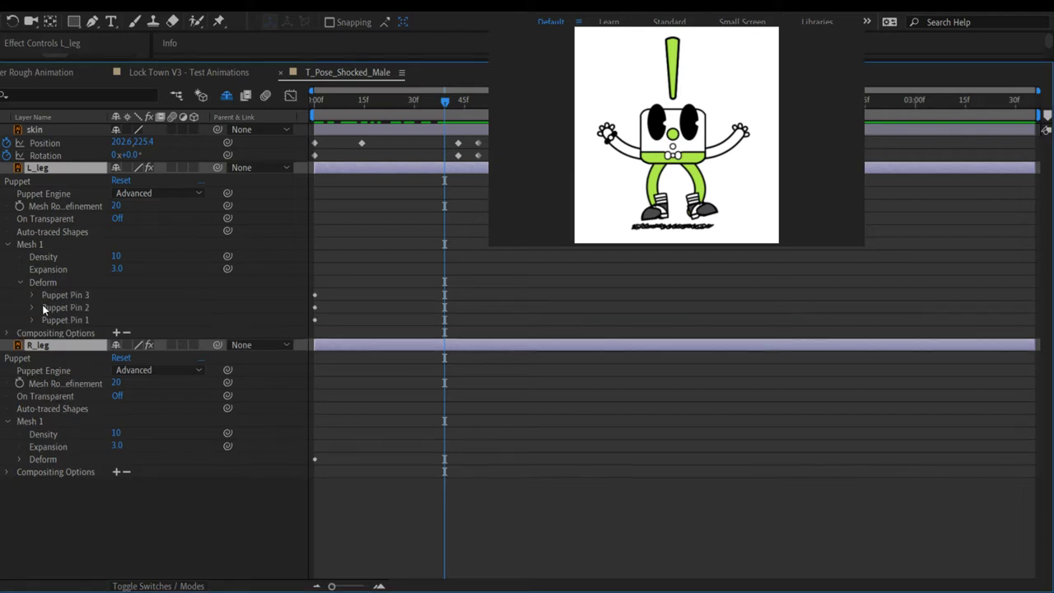
Step: Key L_leg's Puppet Pin 2 at 77.6,110.7 to bend the left leg
left_click(50, 308)
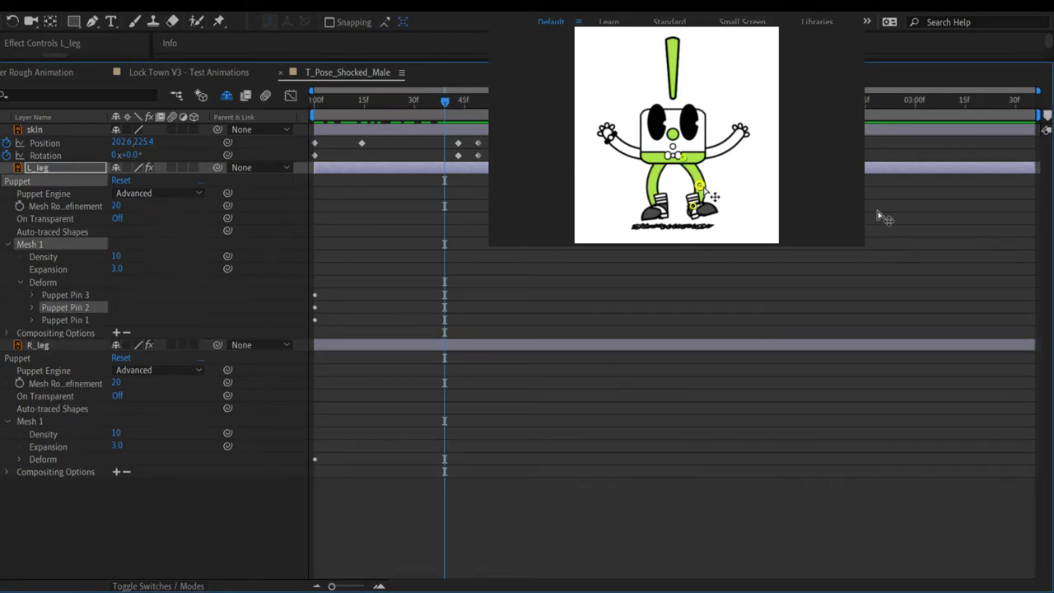
left_click(30, 307)
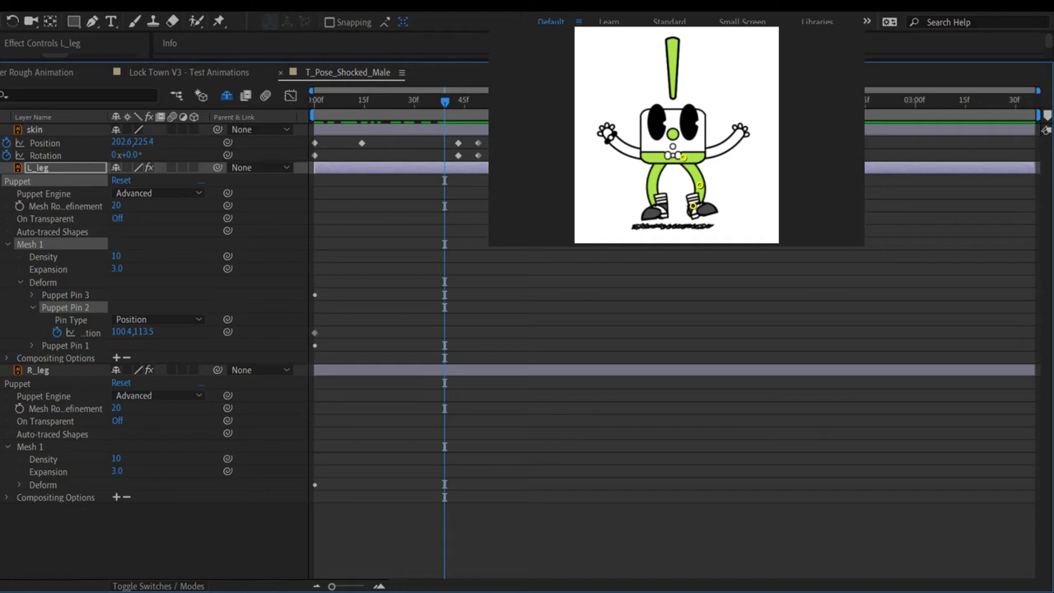
left_click(90, 331)
left_click_drag(889, 218, 867, 214)
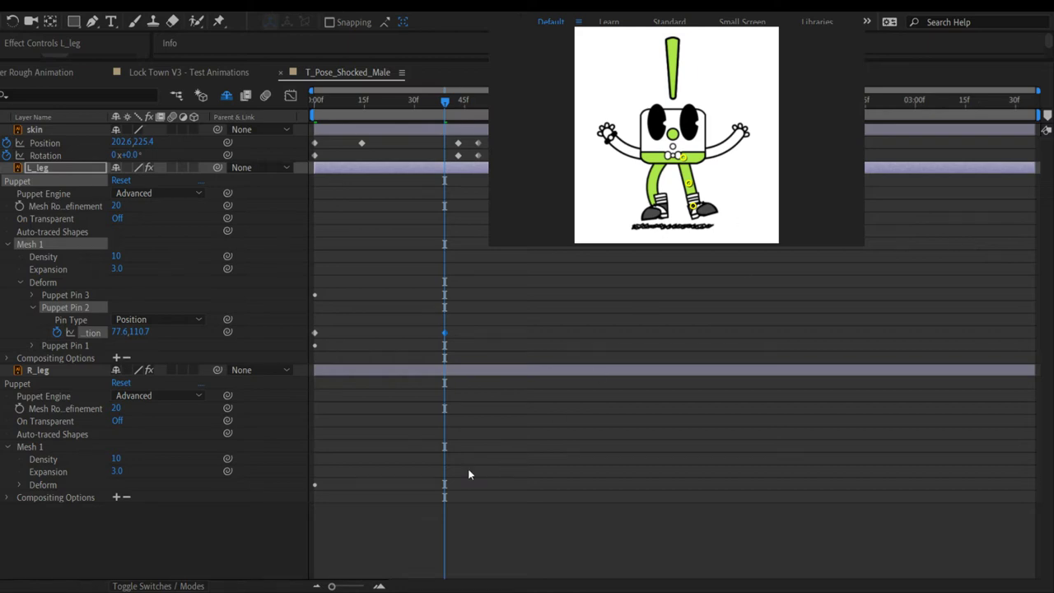
Step: Reveal R_leg's Deform pins including Puppet Pin 2, and select the R_leg layer
left_click(21, 485)
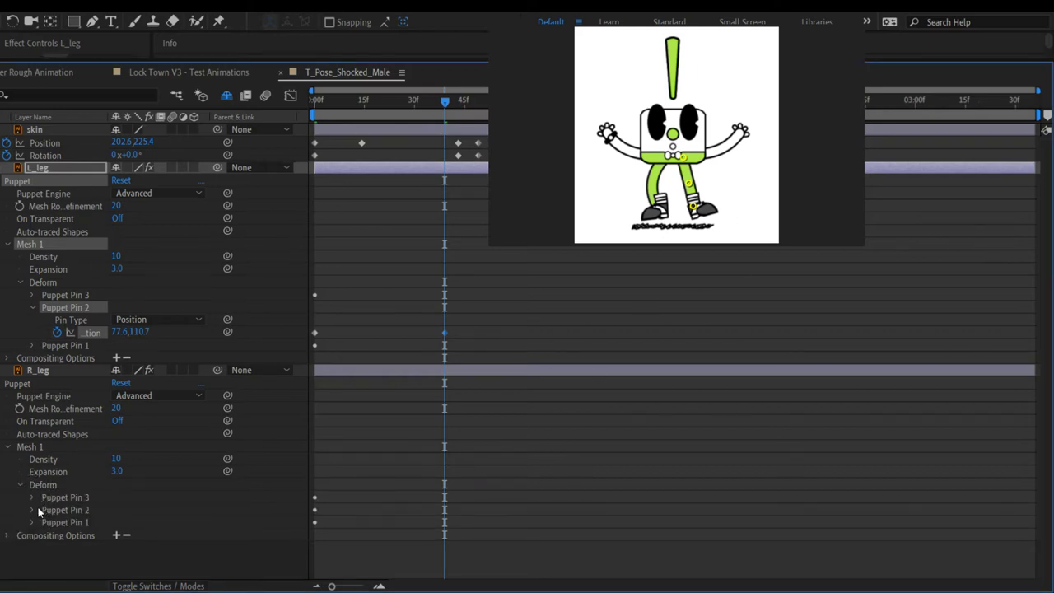
left_click(33, 510)
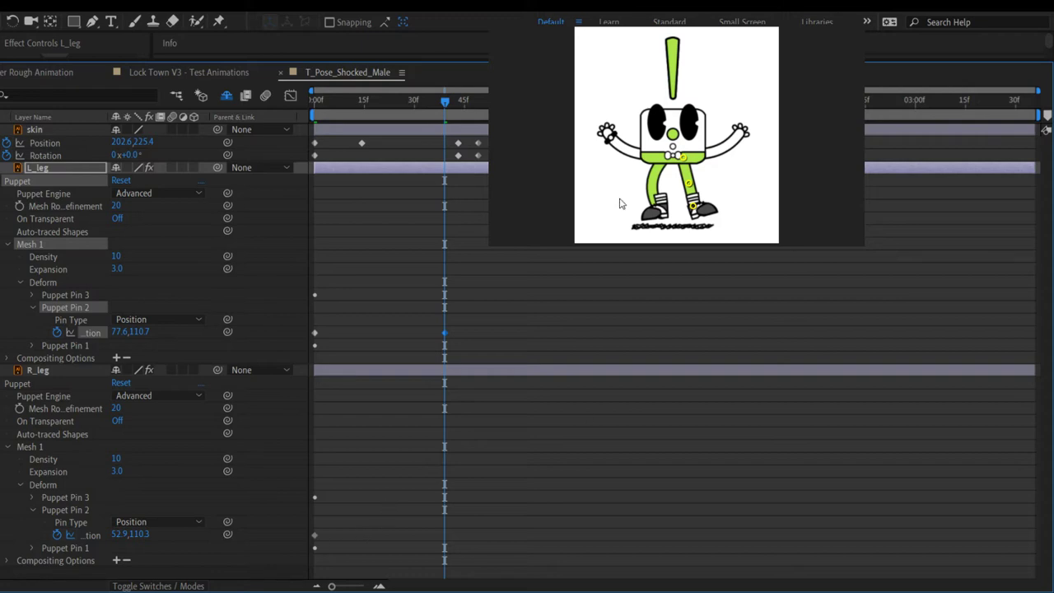
left_click(655, 191)
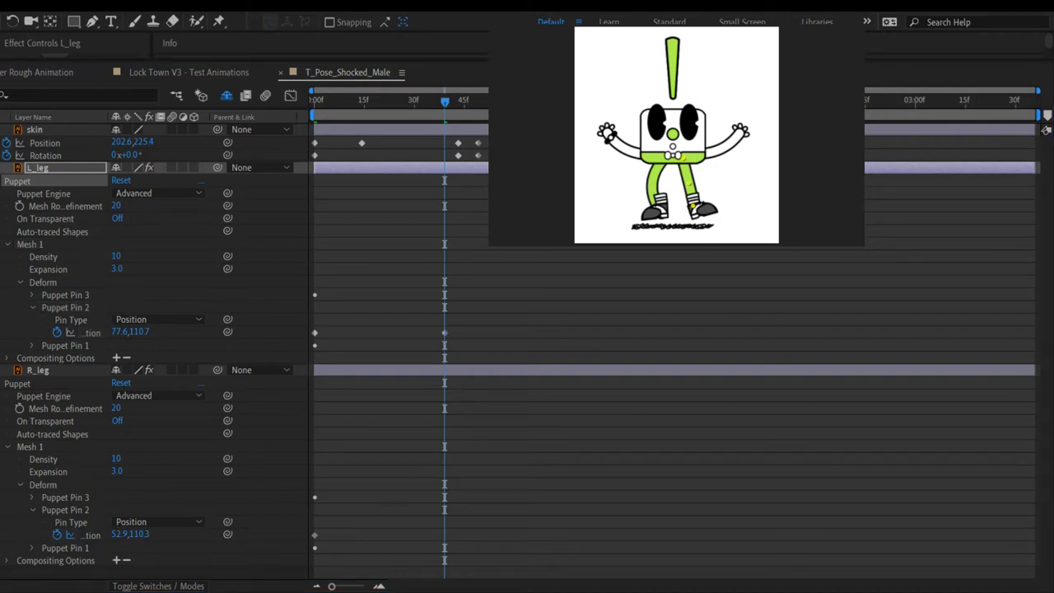
left_click(38, 371)
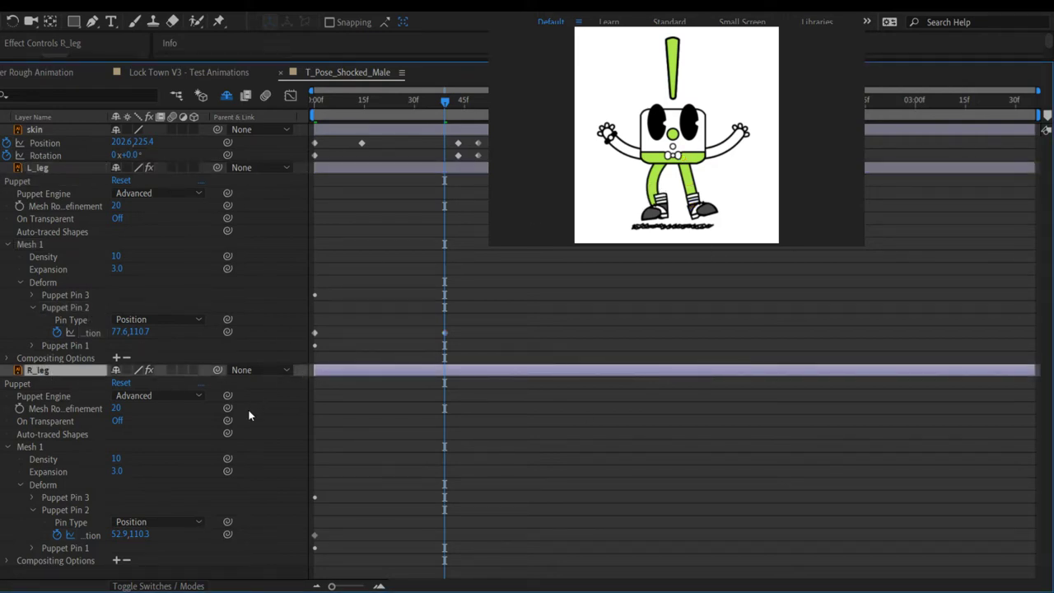
Step: Key R_leg's Puppet Pin 2 at 69.7,109.7 to match the left leg, then scrub to check
left_click(68, 511)
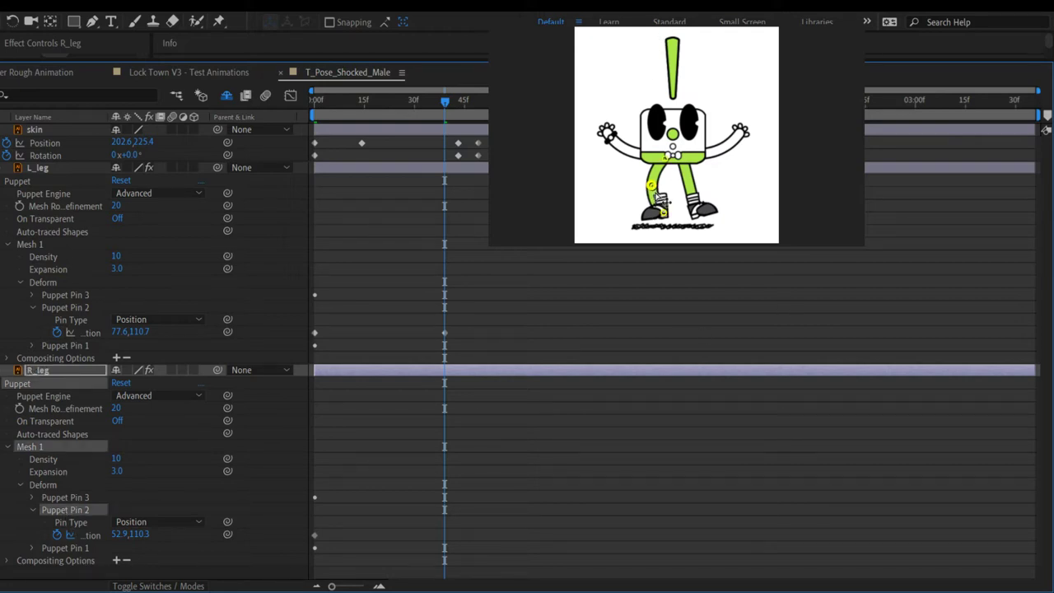
left_click_drag(658, 199, 673, 196)
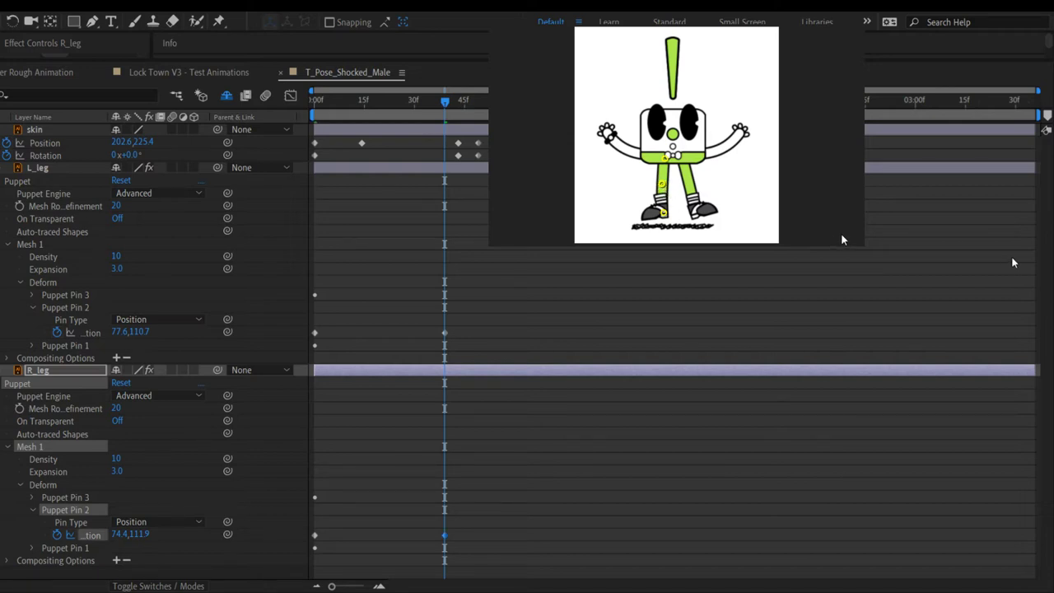
left_click_drag(677, 201, 673, 200)
left_click_drag(448, 101, 603, 102)
key("Home")
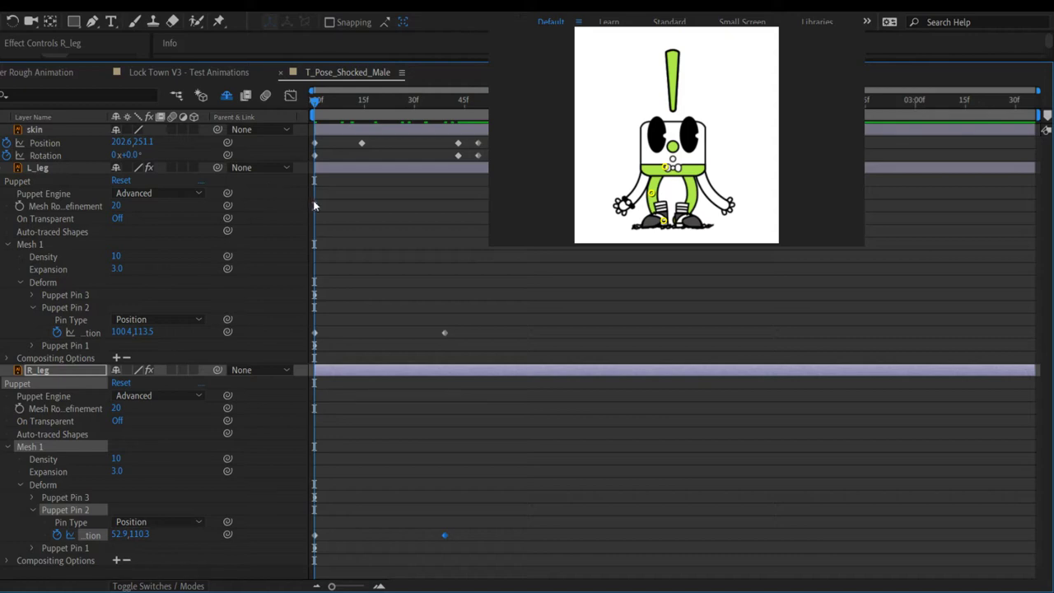
key("space")
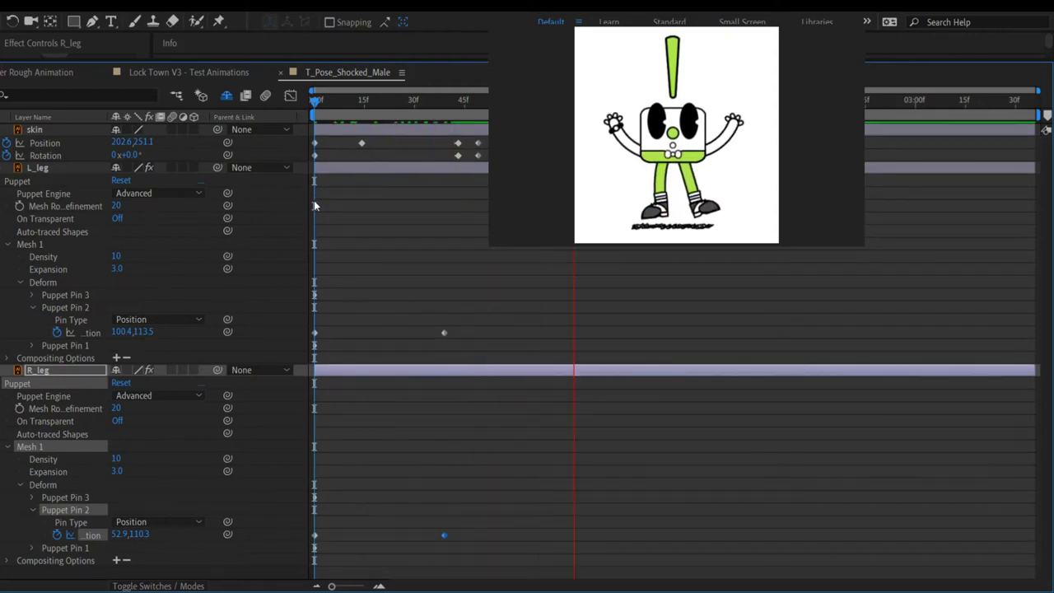
key("space")
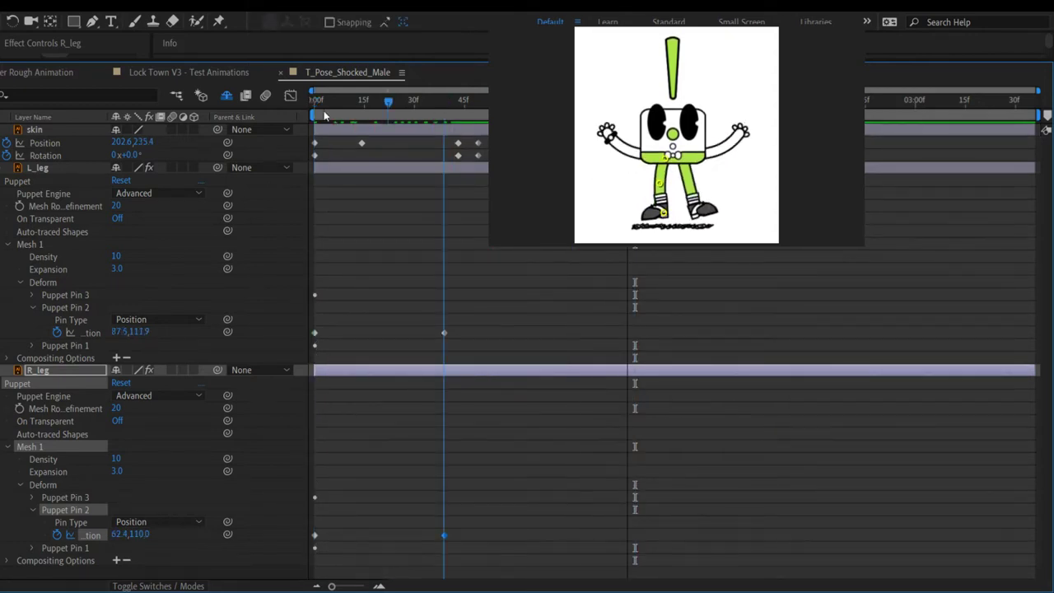
key("Home")
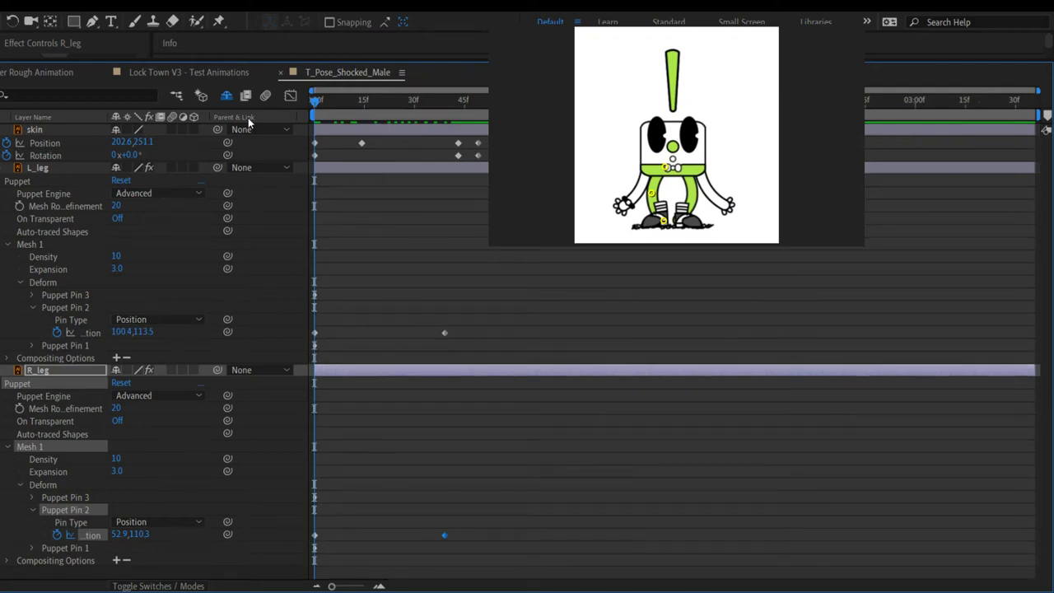
key("space")
key("space")
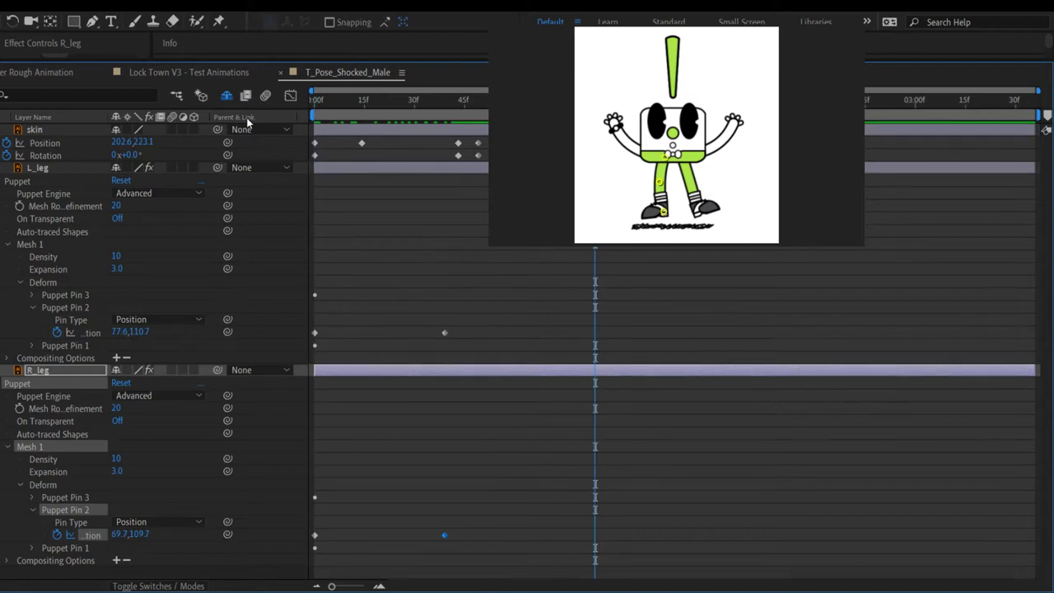
key("Home")
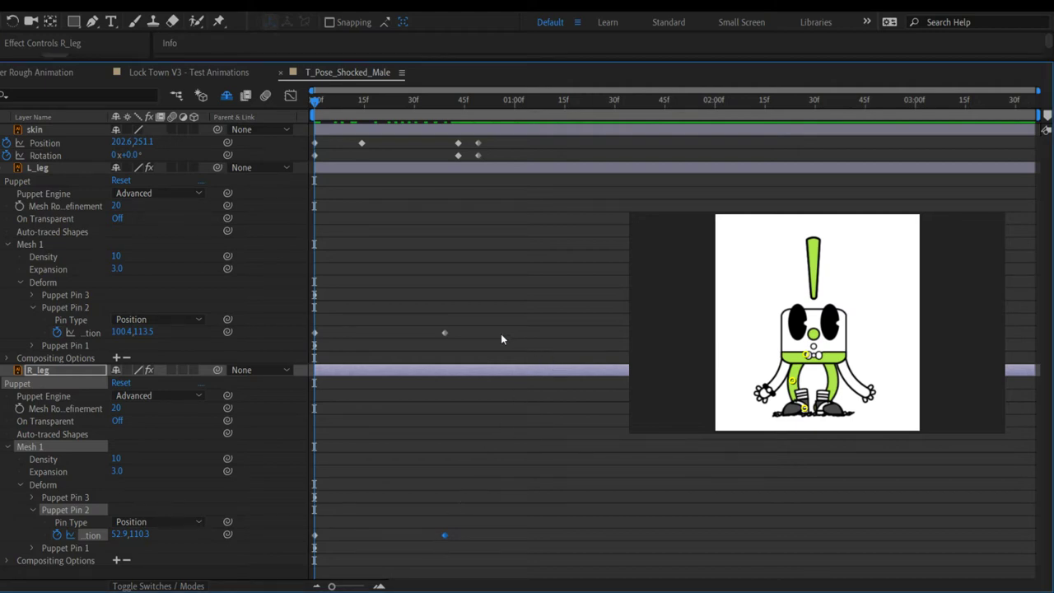
key("Page_Down")
left_click_drag(413, 132, 591, 158)
key("Home")
key("space")
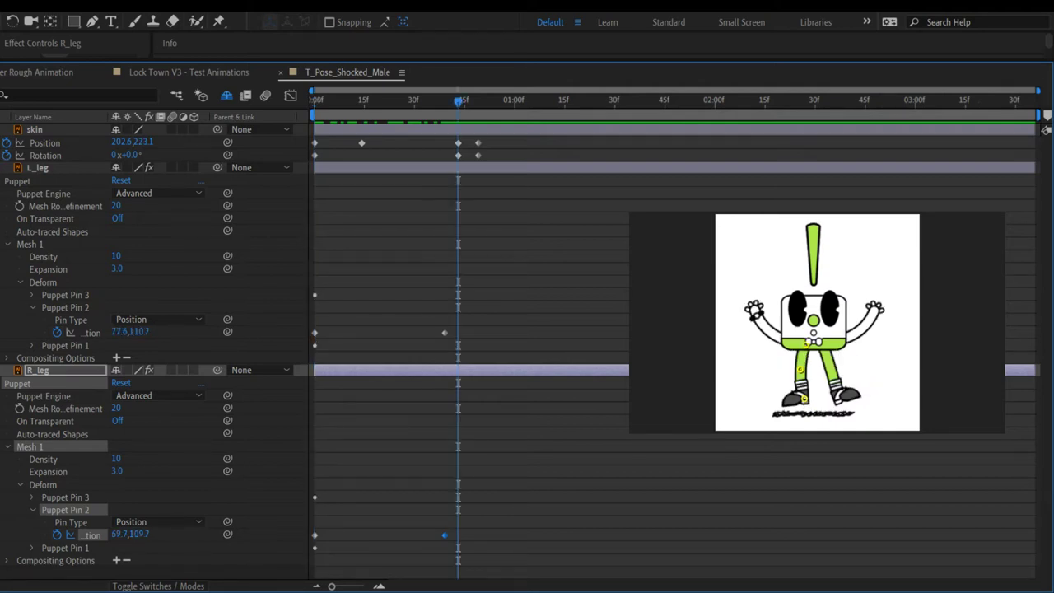
key("k")
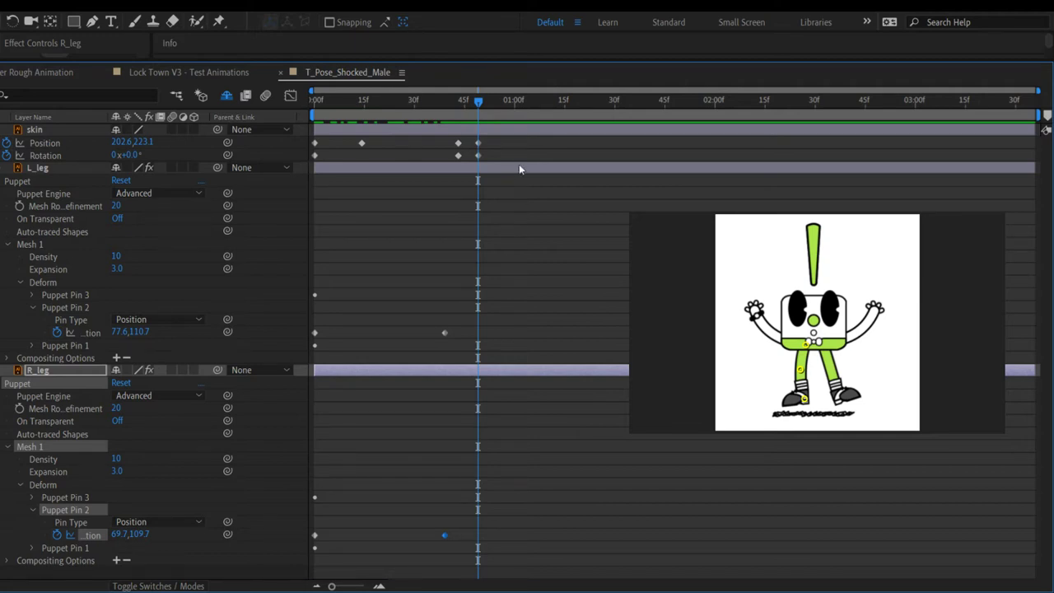
left_click_drag(482, 100, 192, 123)
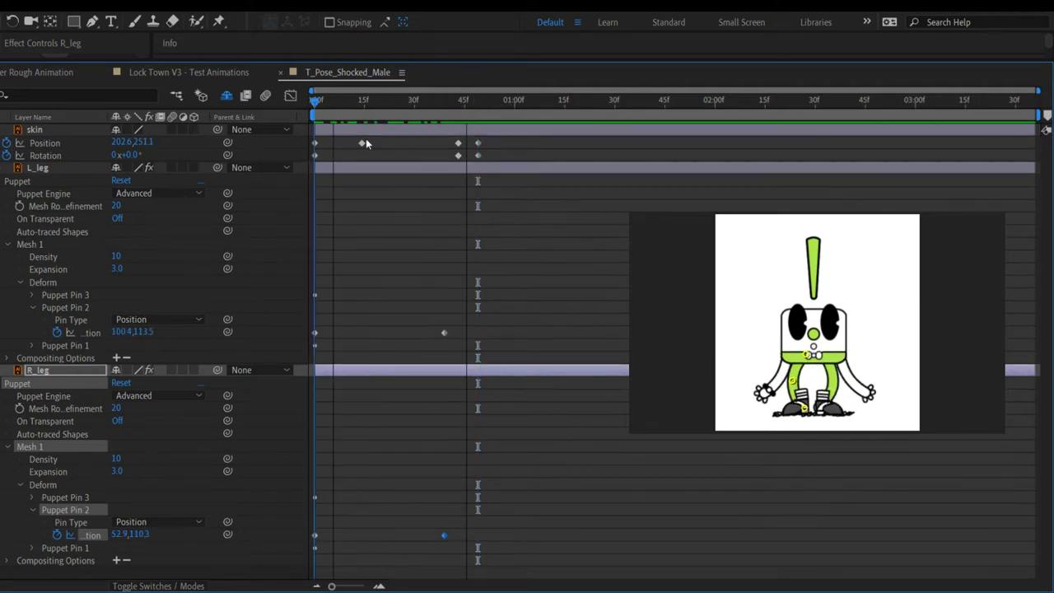
key("space")
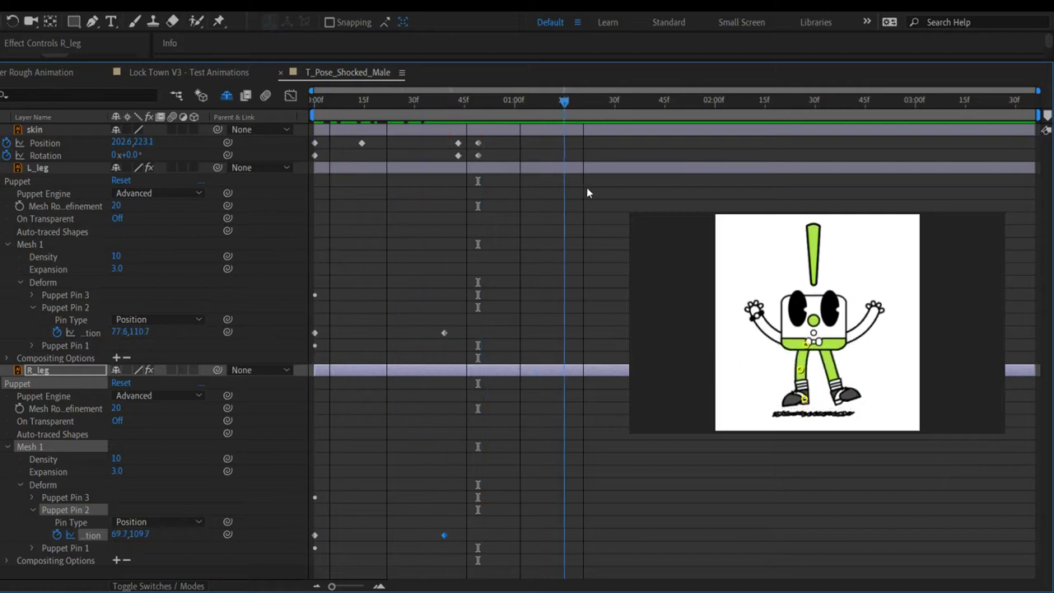
key("space")
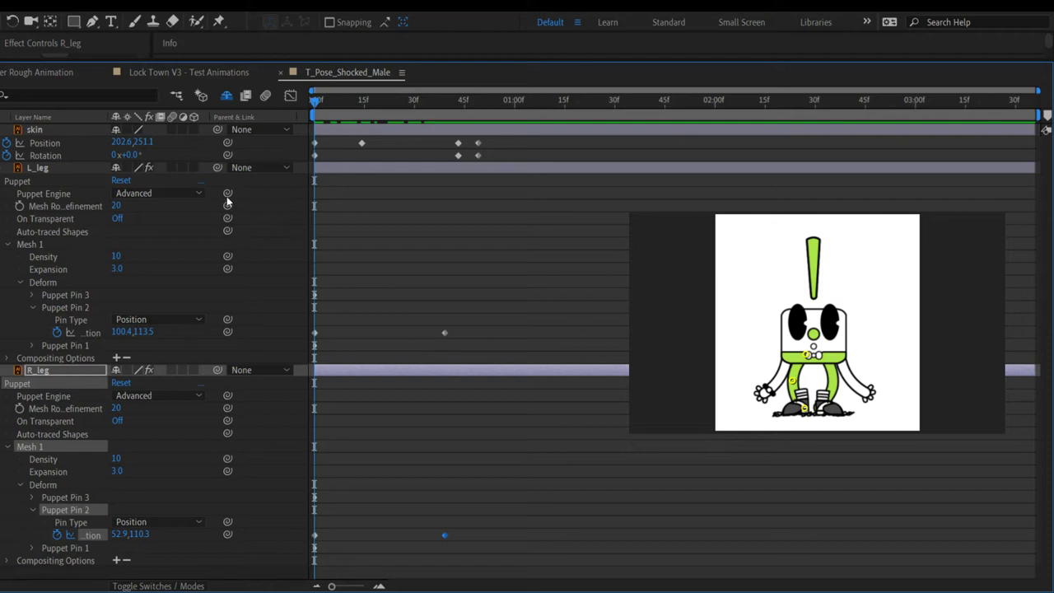
left_click_drag(313, 102, 559, 126)
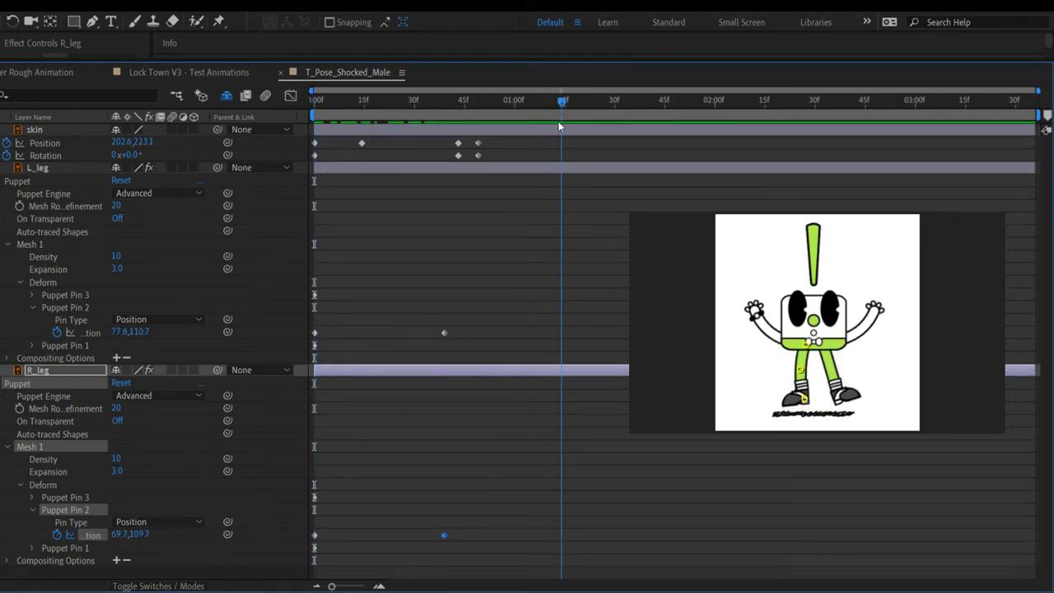
left_click_drag(558, 123, 435, 125)
key("space")
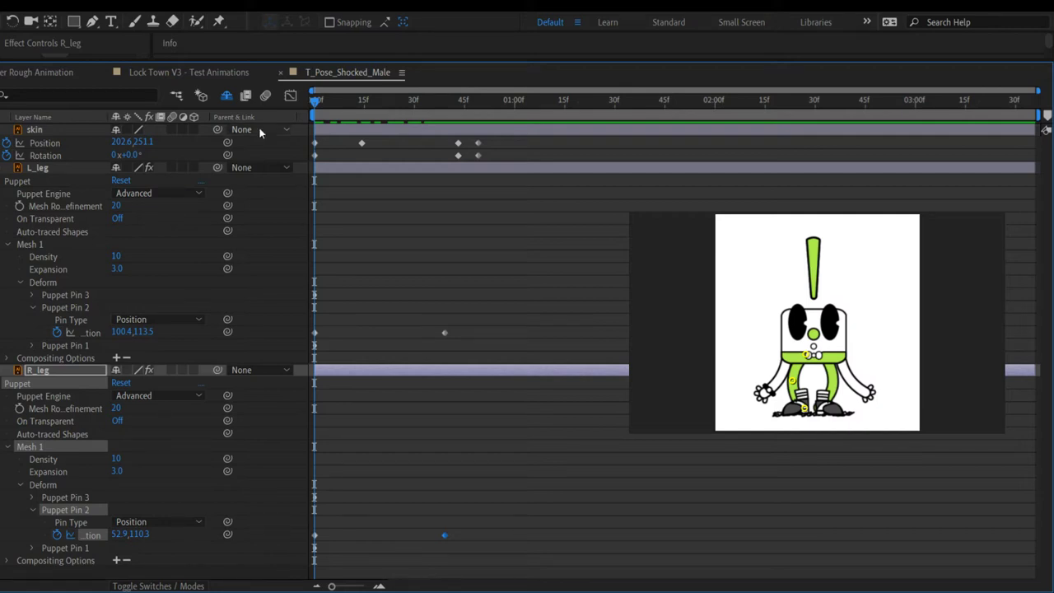
Step: Marquee-select all skin and leg-pin keyframes and shift them about 15 frames later
left_click_drag(315, 102, 296, 148)
left_click(458, 100)
key("k")
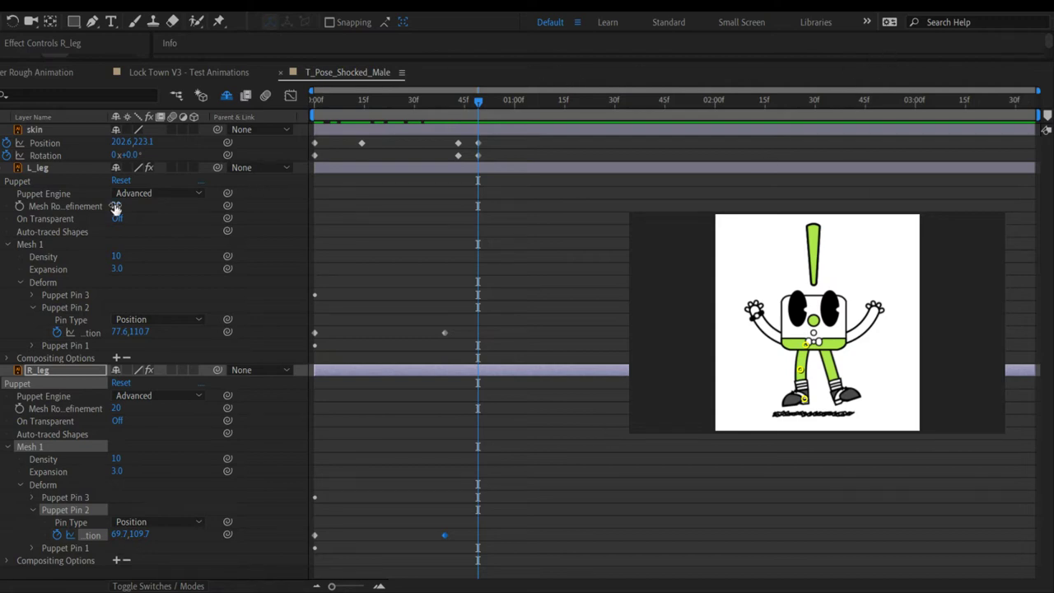
key("j")
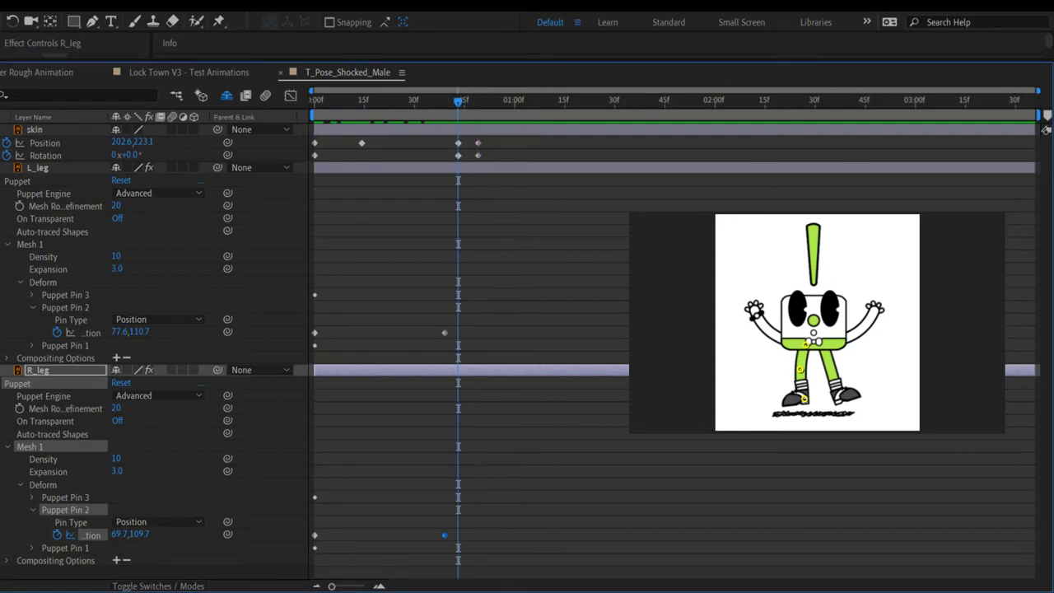
key("Home")
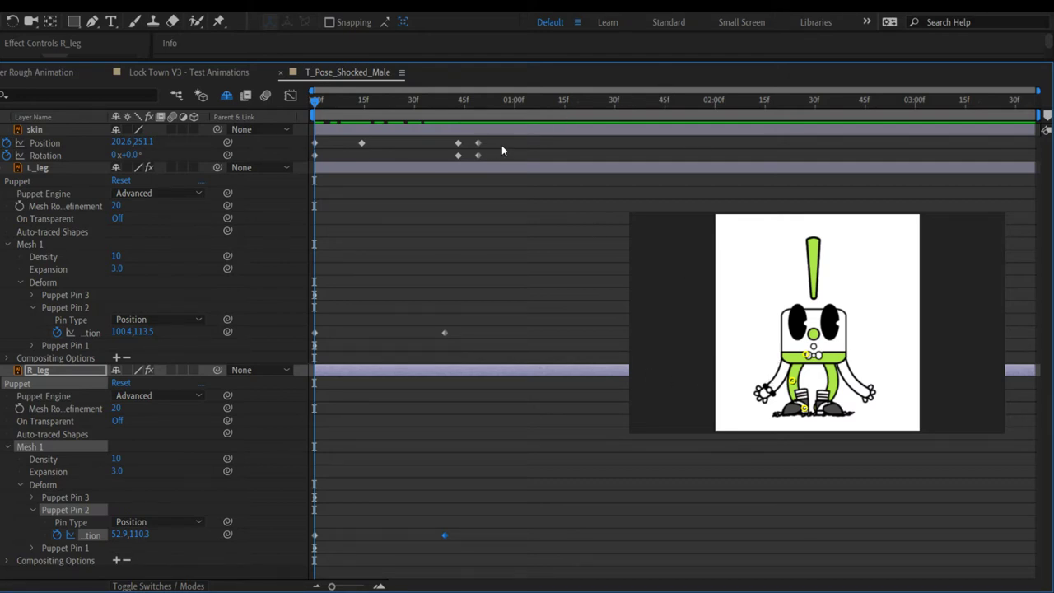
left_click_drag(499, 141, 302, 563)
left_click_drag(446, 532, 491, 538)
Step: Copy the left leg's 15f pin keyframe to frame 0
left_click(439, 302)
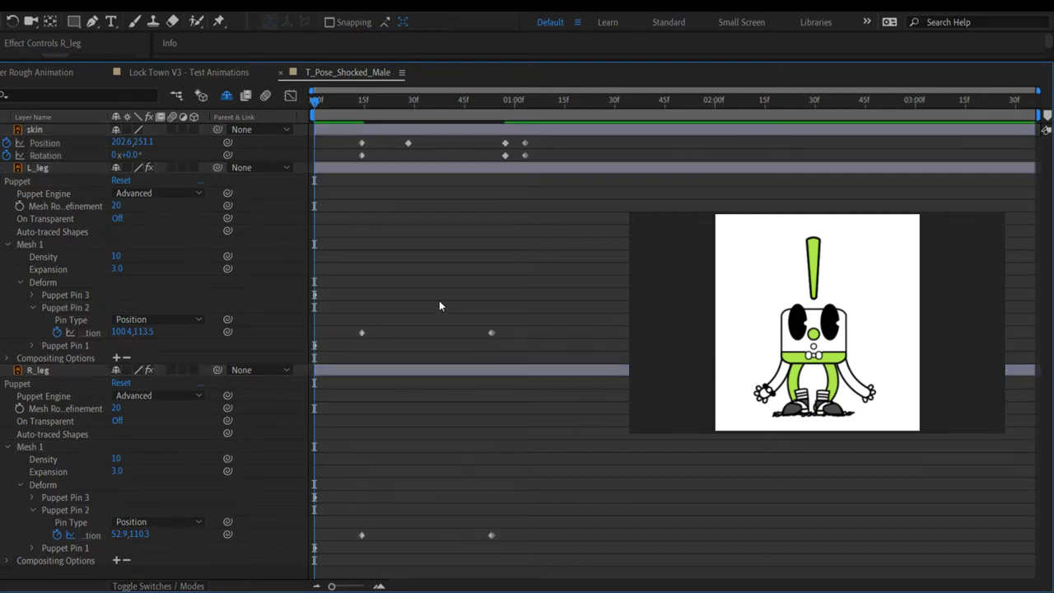
left_click(362, 143)
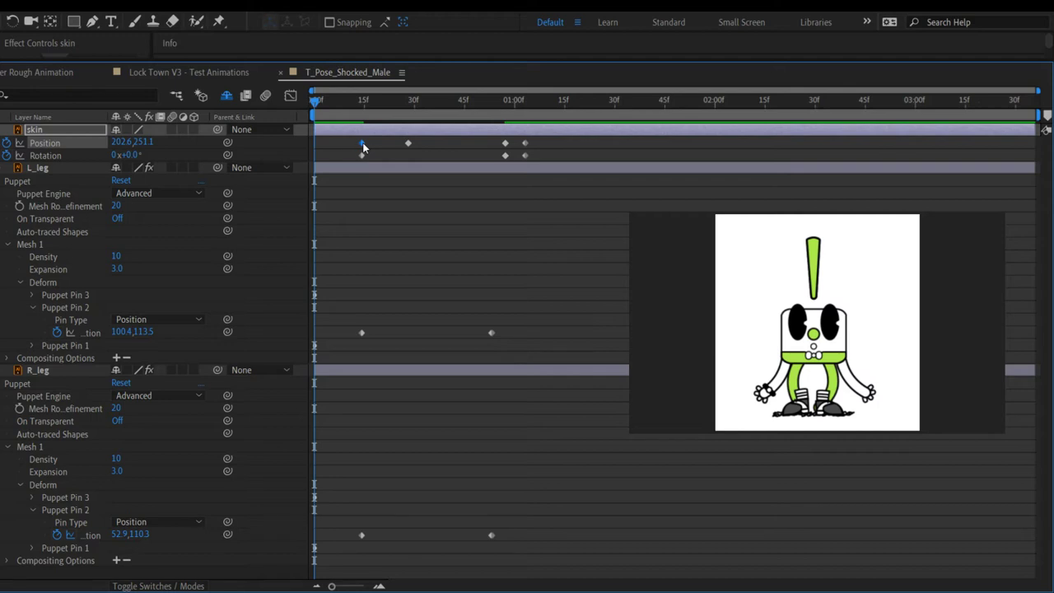
left_click(362, 155)
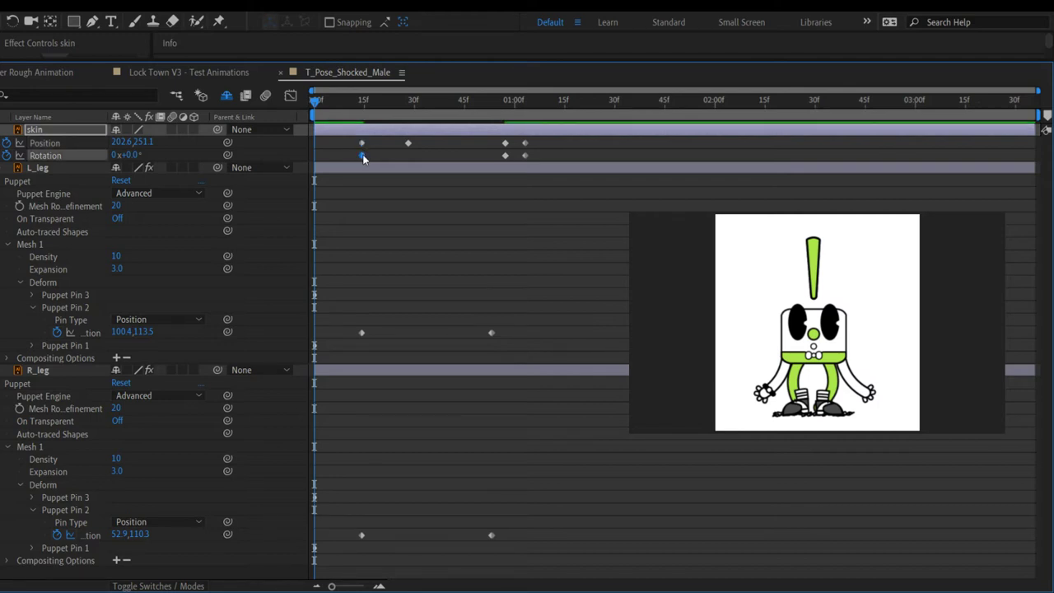
left_click(361, 143, "shift")
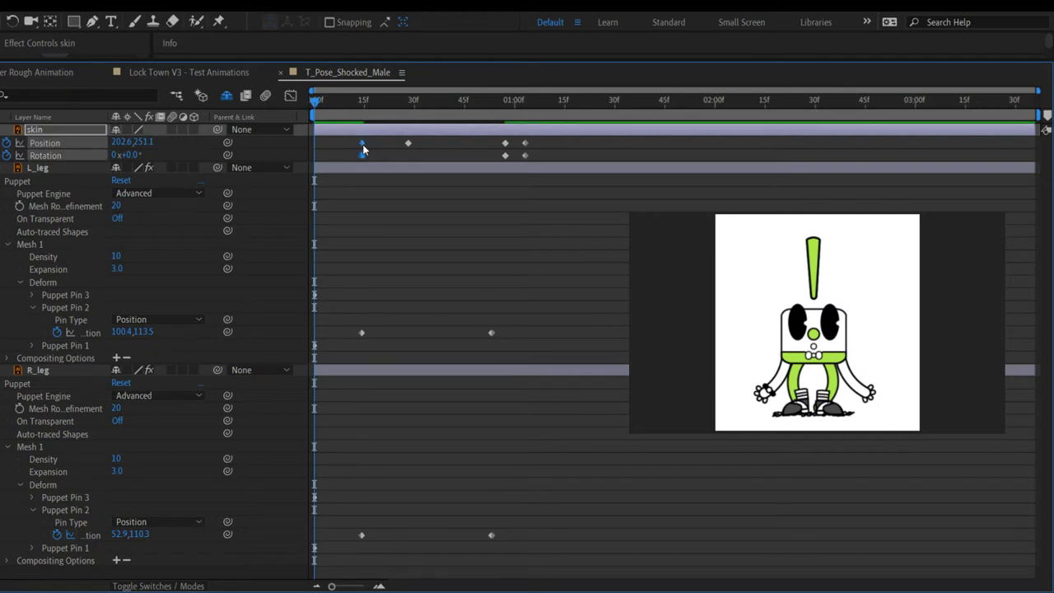
left_click(360, 333)
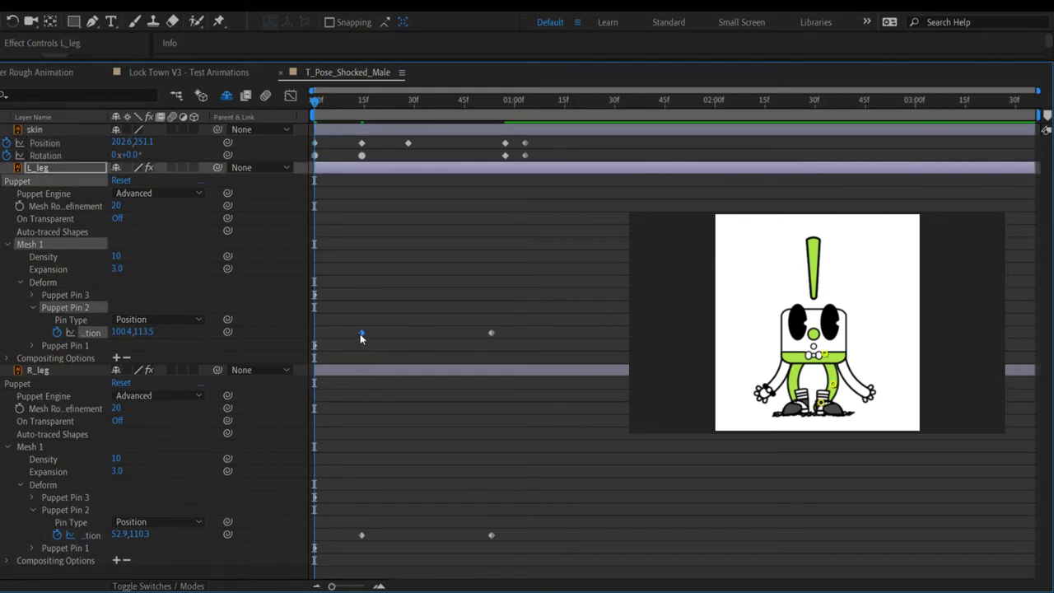
key("ctrl+c")
key("ctrl+v")
Step: Copy the right leg's 15f pin keyframe to frame 0 and pull that leg inward
left_click(361, 535)
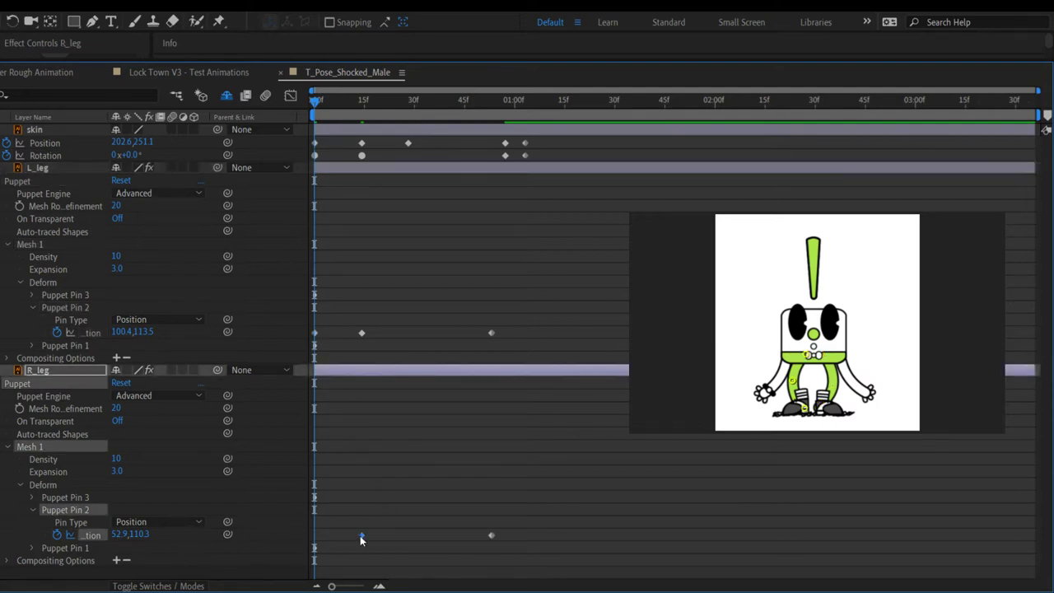
key("ctrl+c")
key("ctrl+v")
left_click_drag(793, 381, 802, 384)
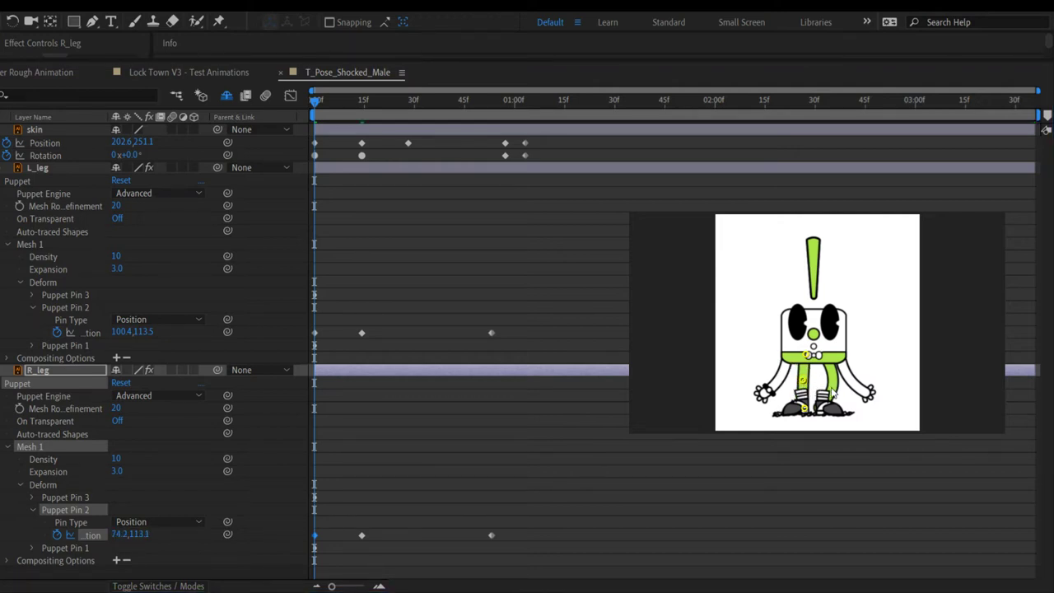
left_click(461, 397)
Step: Place L_leg Puppet Pin 2 at 80.1,120.1 on frame 0 and move later keyframes about 10 frames earlier
left_click(31, 168)
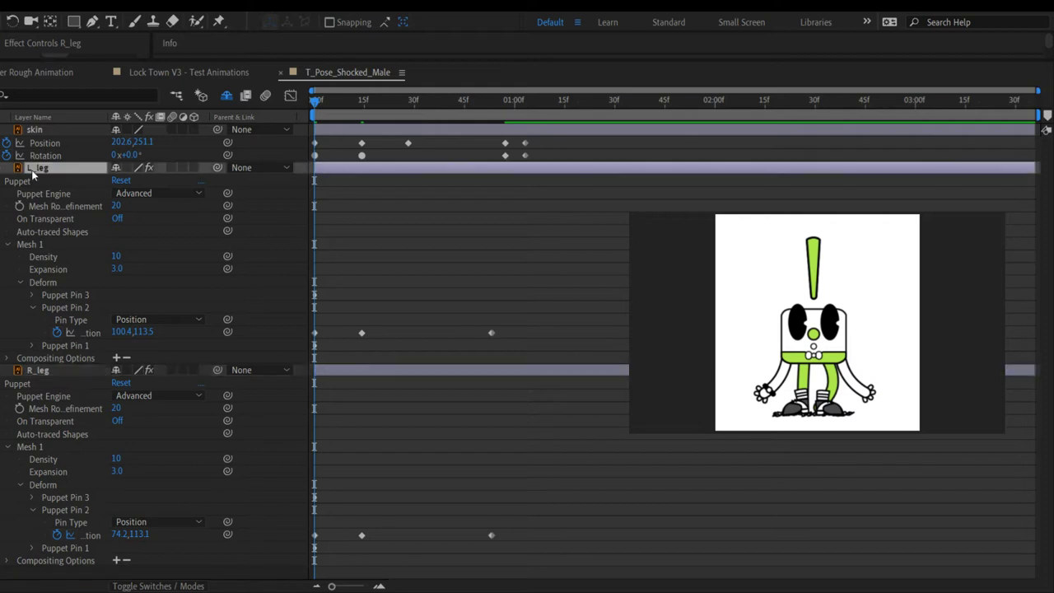
key("Return")
left_click(47, 306)
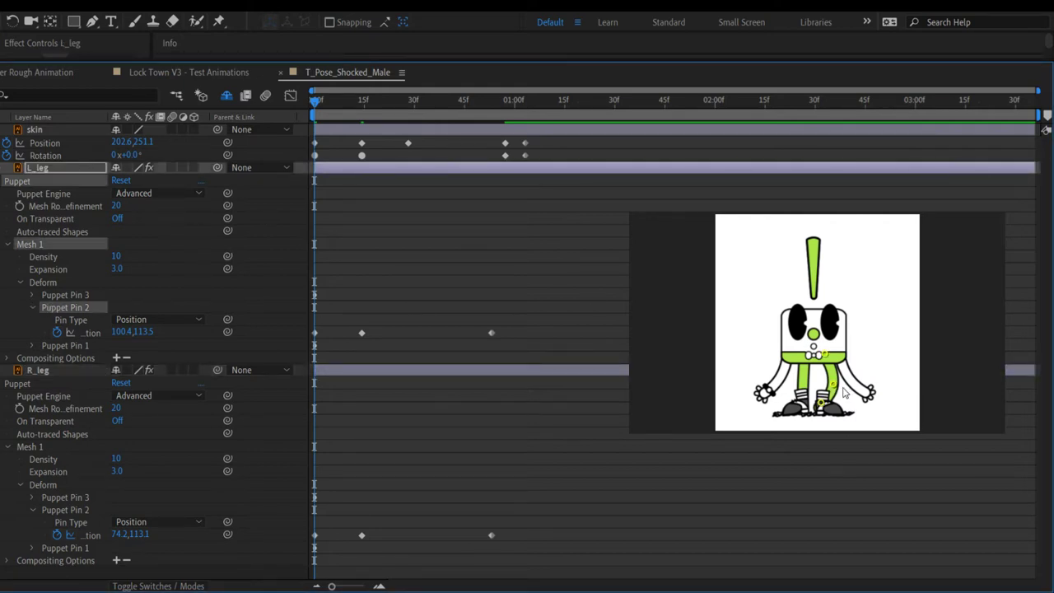
left_click_drag(844, 396, 834, 396)
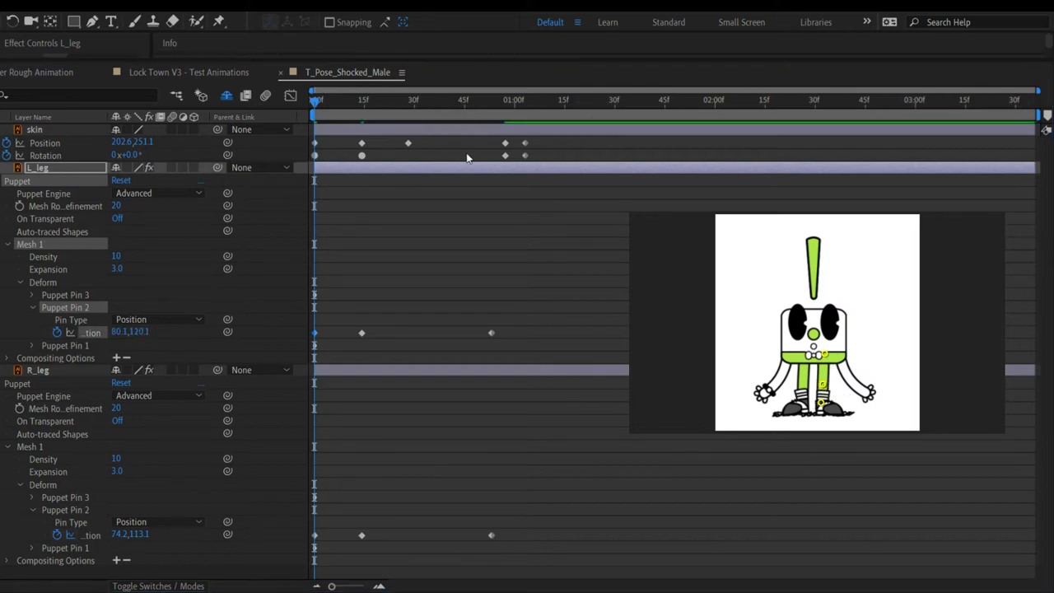
left_click_drag(538, 141, 335, 535)
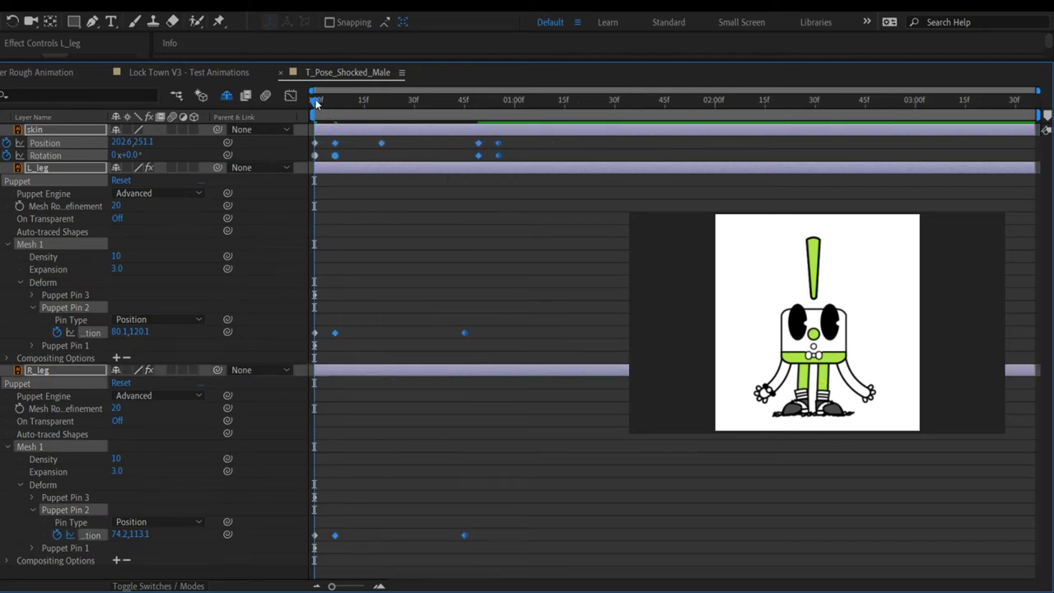
key("space")
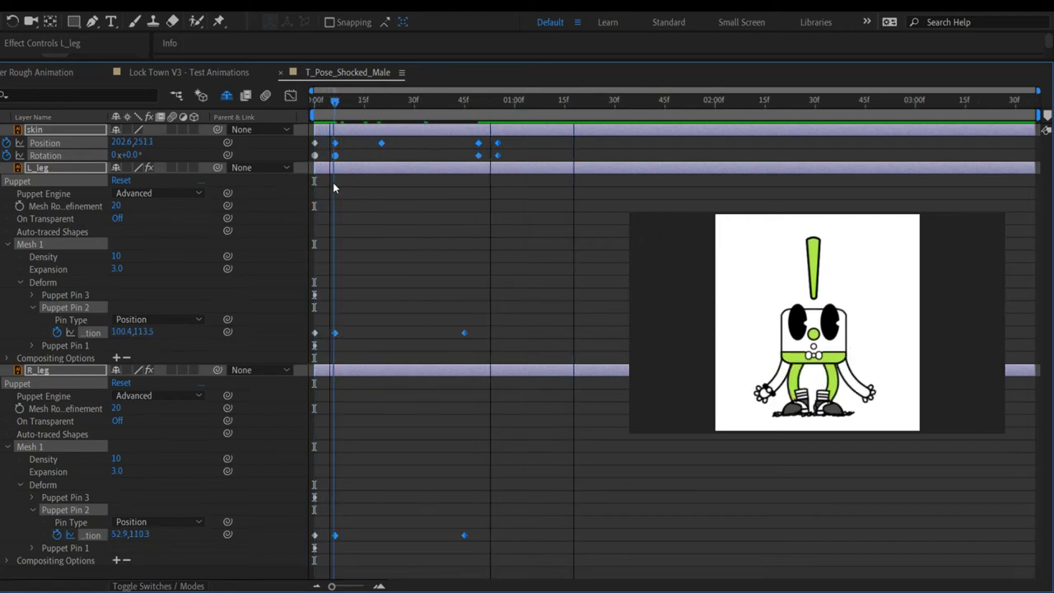
key("space")
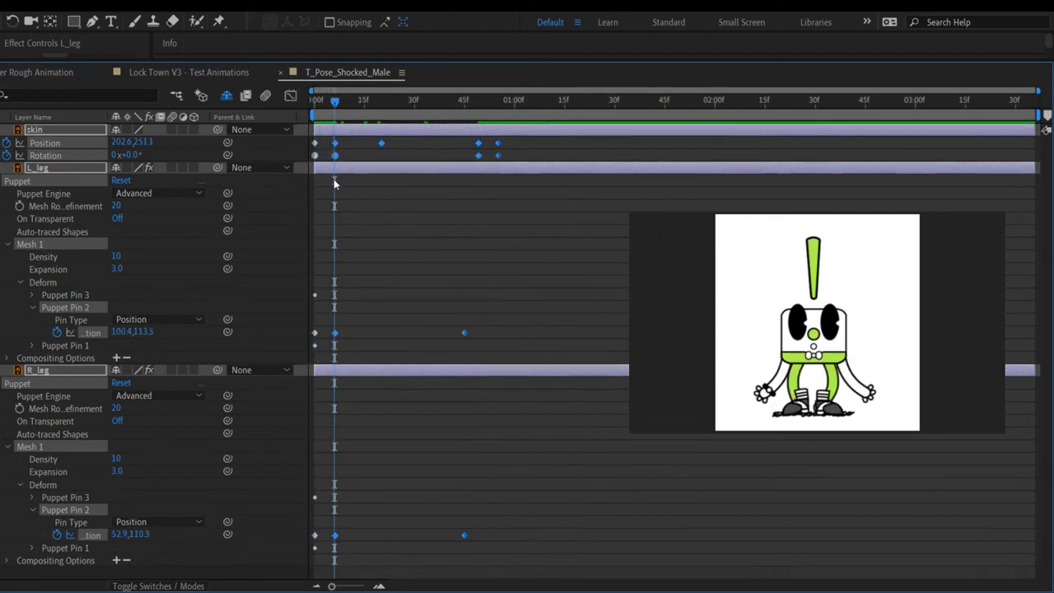
left_click(347, 105)
left_click_drag(359, 105, 348, 162)
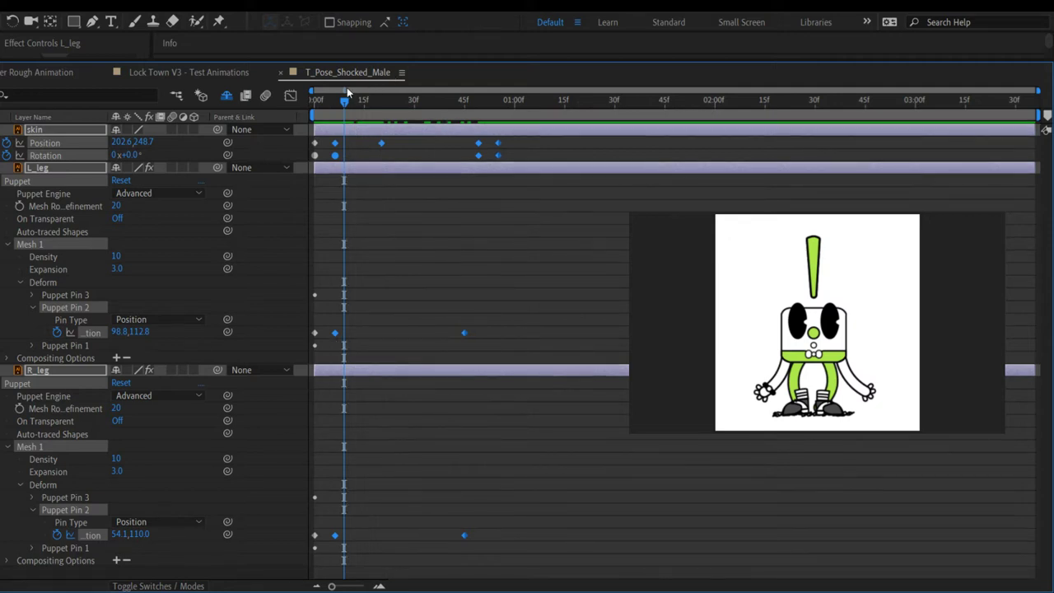
left_click_drag(344, 101, 316, 100)
key("space")
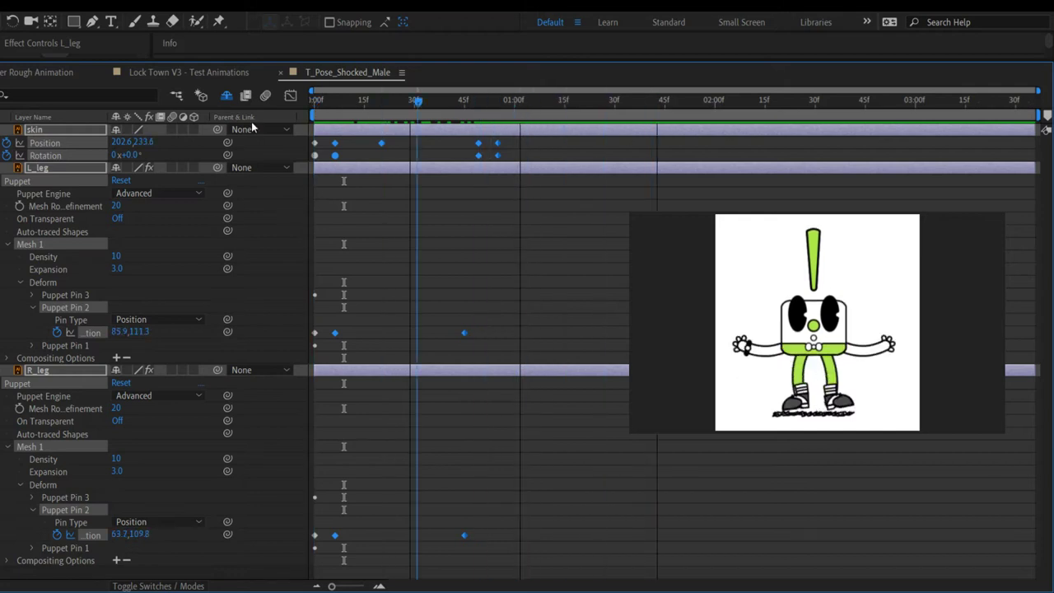
key("space")
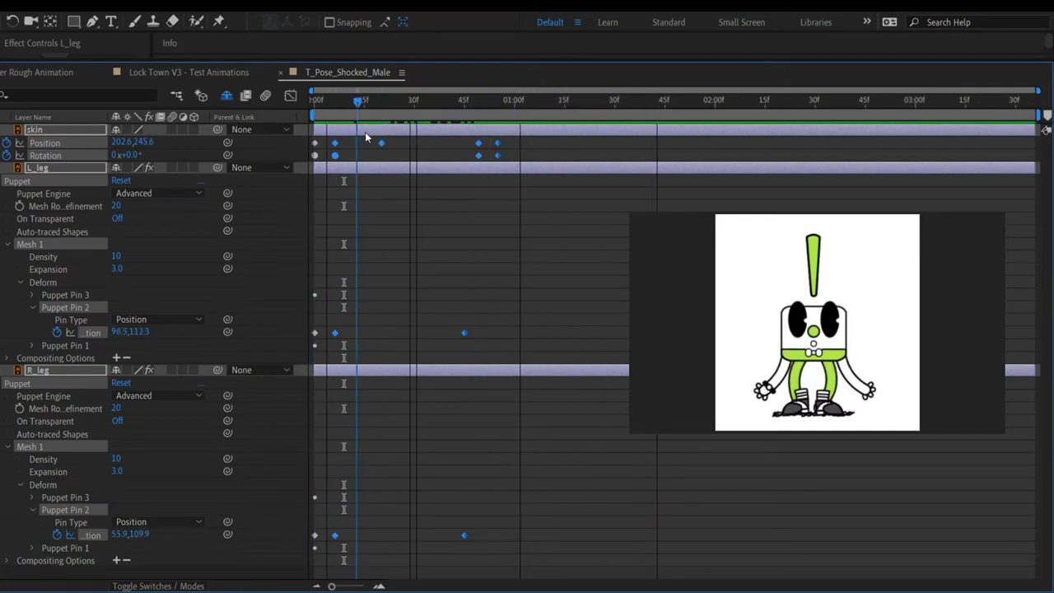
key("space")
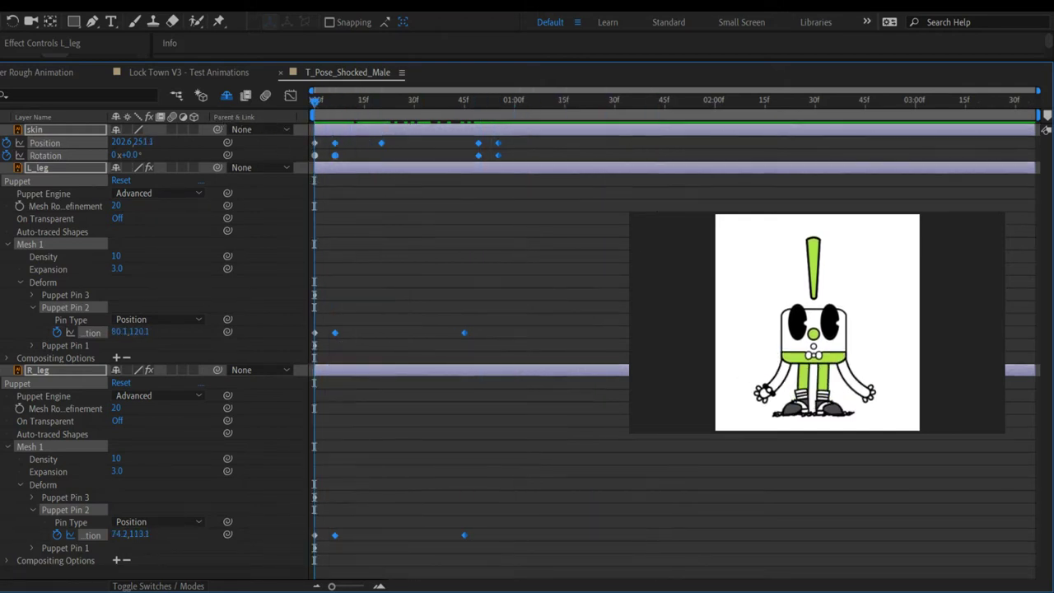
key("k")
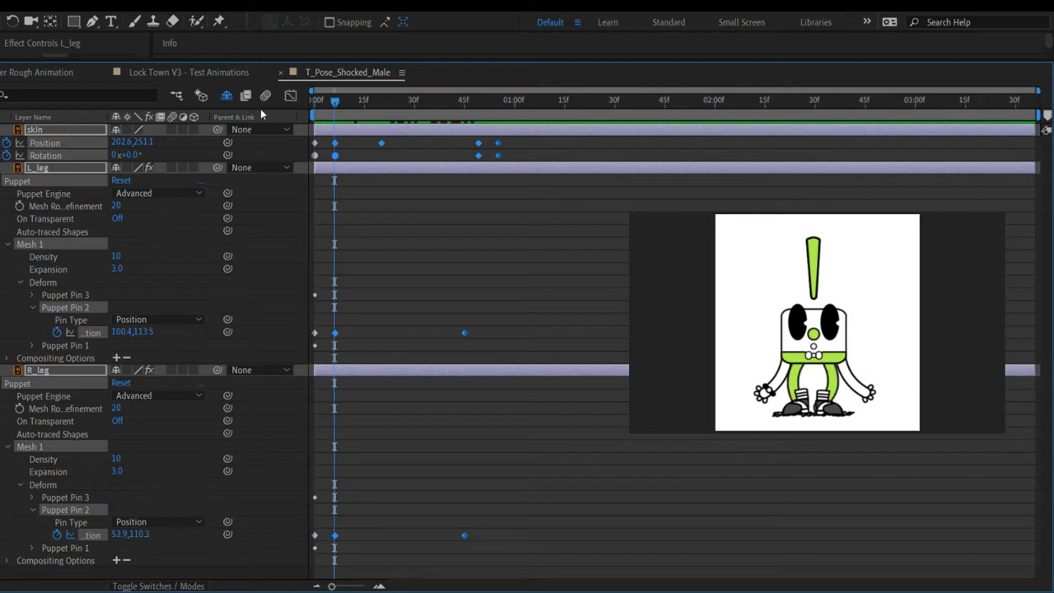
left_click_drag(334, 100, 355, 105)
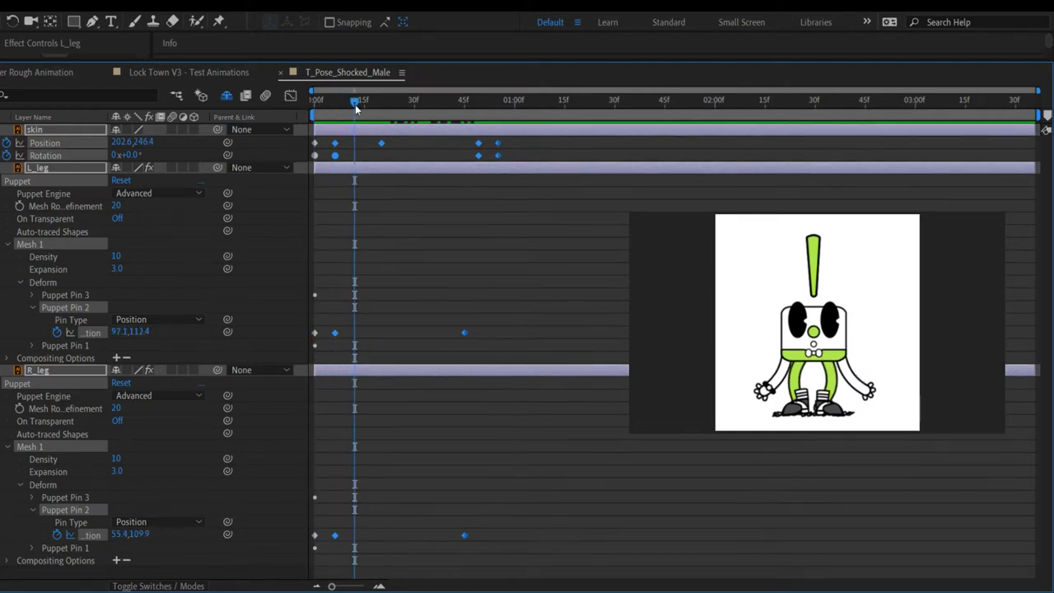
Step: Copy the skin's 6f Position and Rotation crouch keyframes to about 12f
left_click(389, 203)
left_click(335, 144)
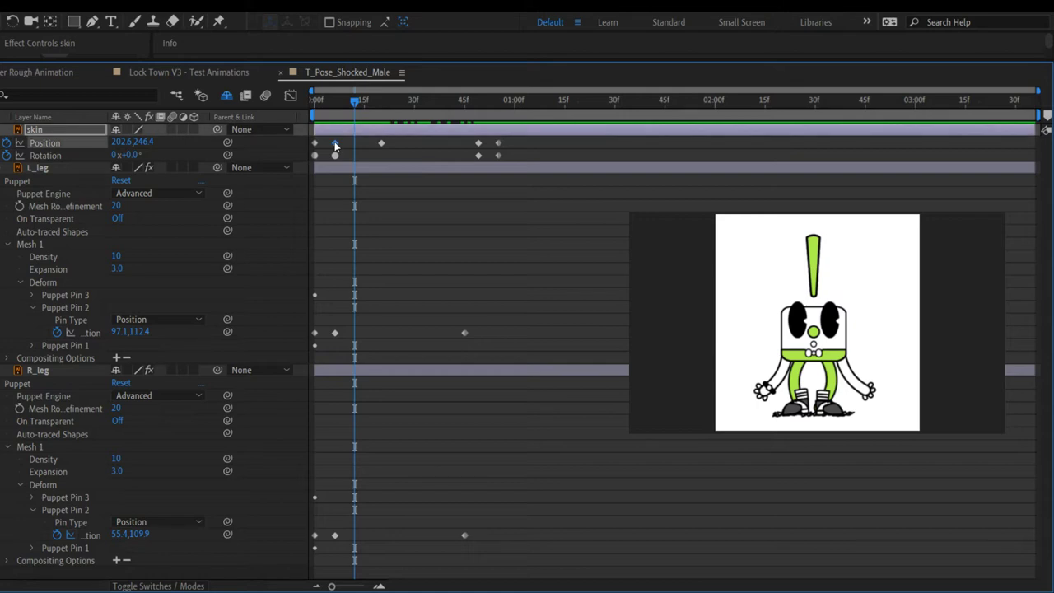
left_click(335, 155)
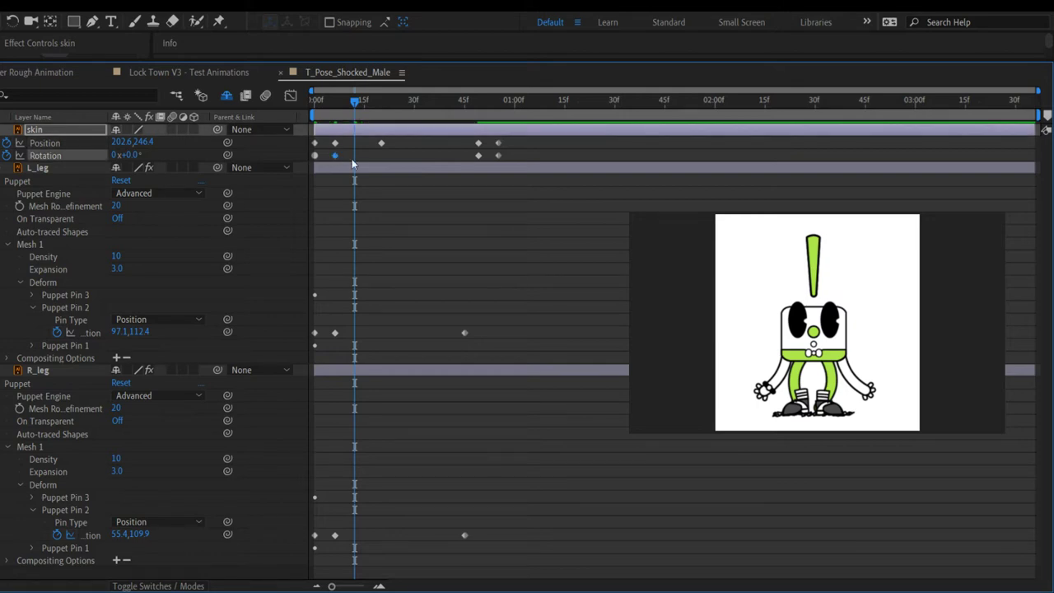
left_click(335, 144, "shift")
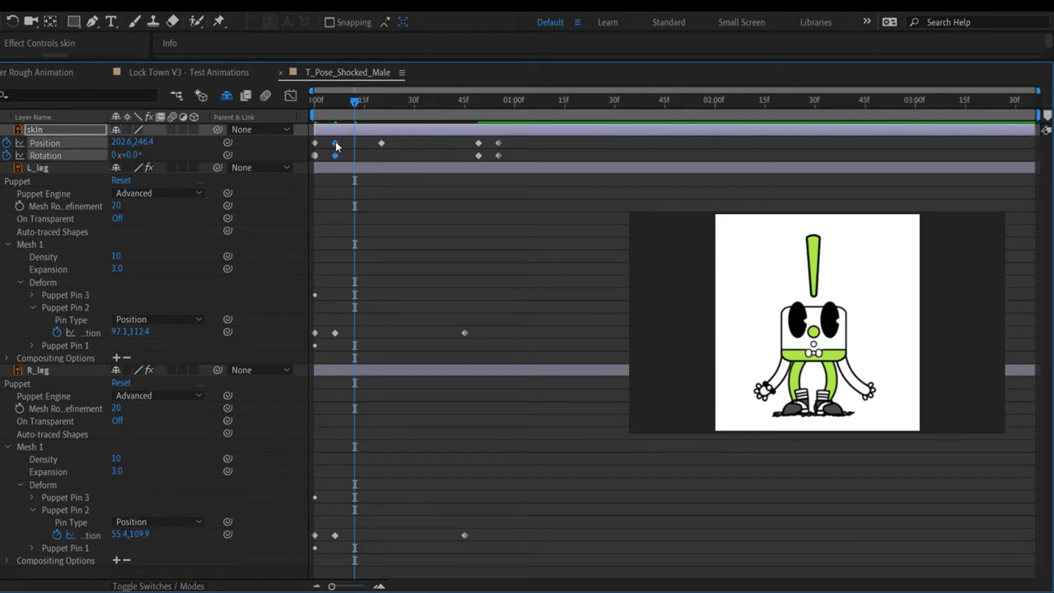
key("ctrl+c")
key("ctrl+v")
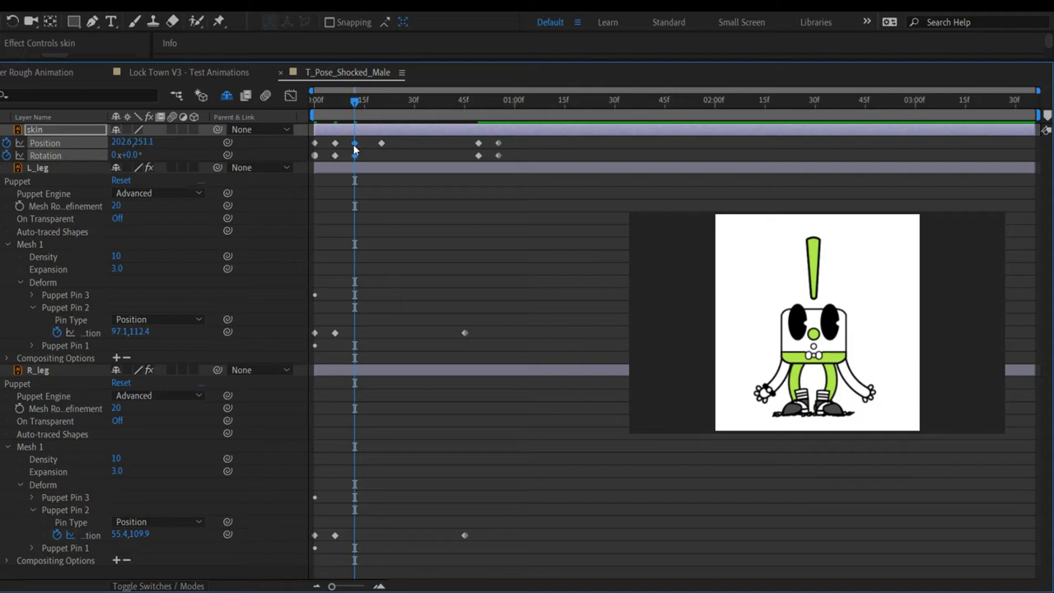
Step: Copy both legs' 6f Puppet Pin 2 crouch keyframes to 12f
left_click(334, 333)
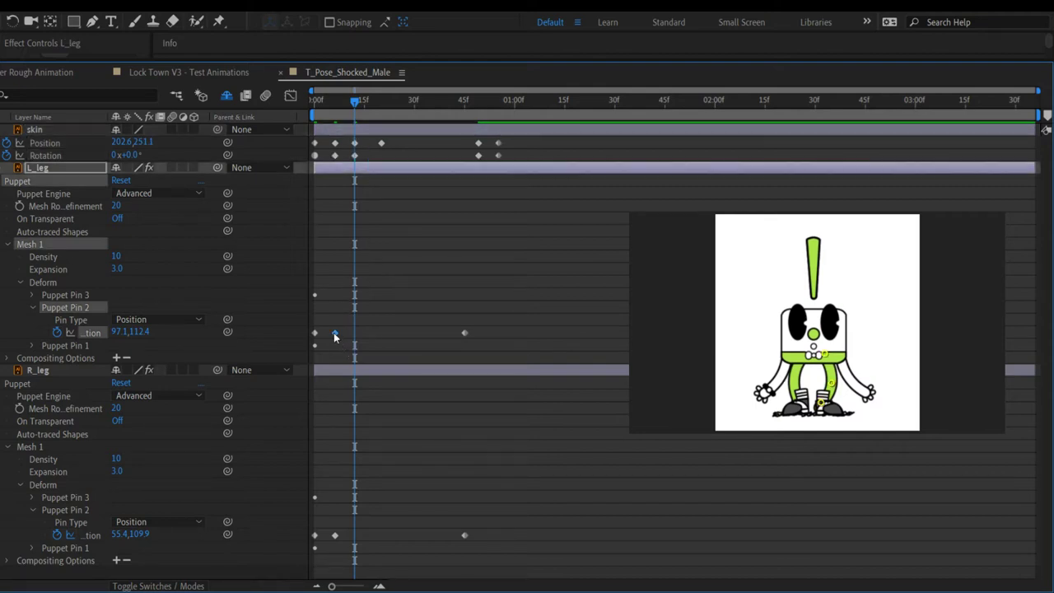
key("ctrl+c")
key("ctrl+v")
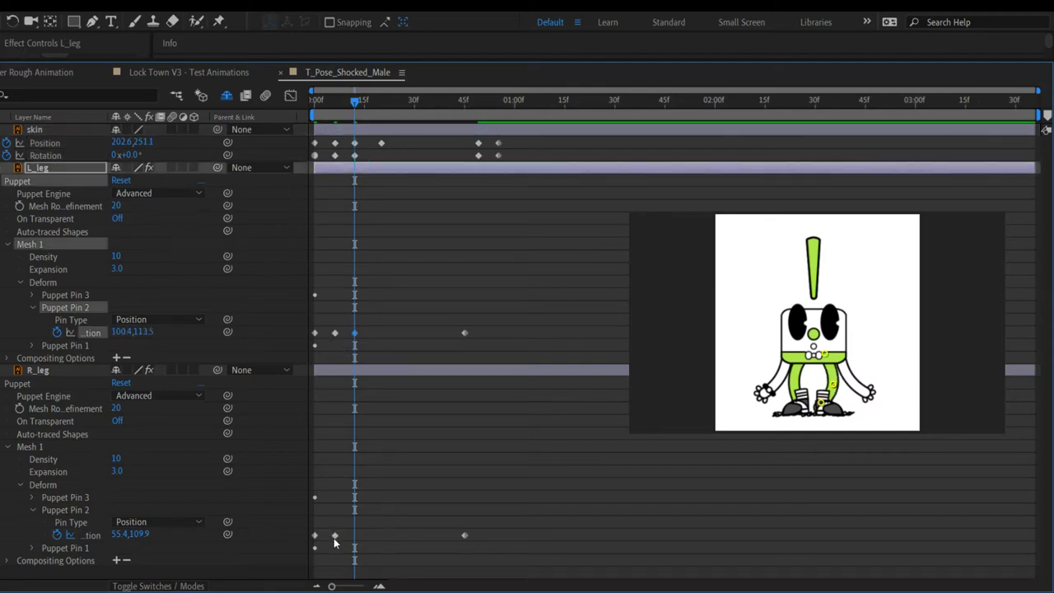
left_click(334, 535)
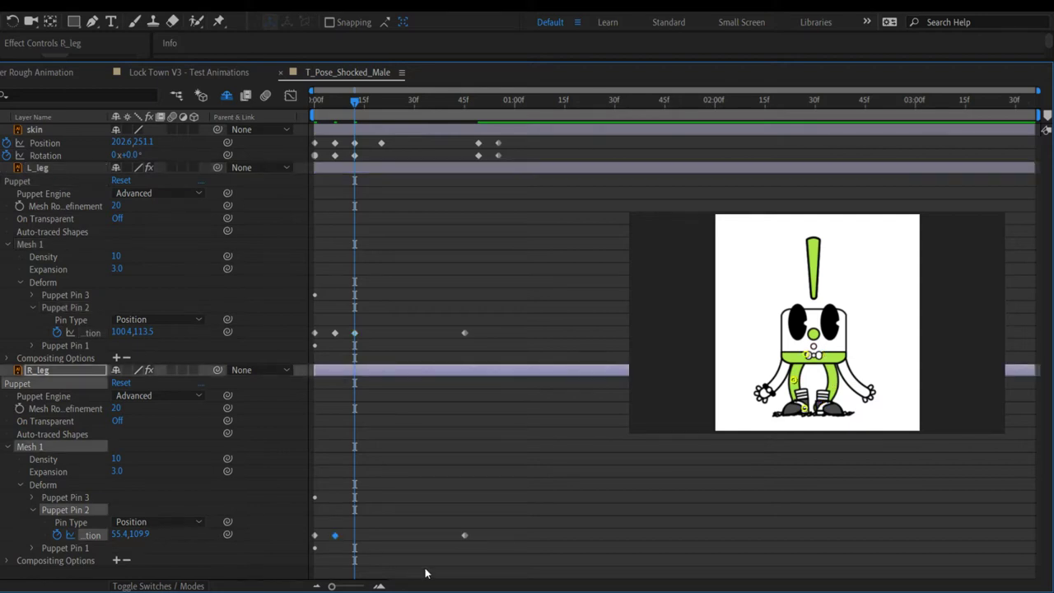
key("ctrl+c")
key("ctrl+v")
Step: Preview the animation from the start and push the later keyframes about 4 frames later
left_click_drag(350, 111, 297, 122)
key("space")
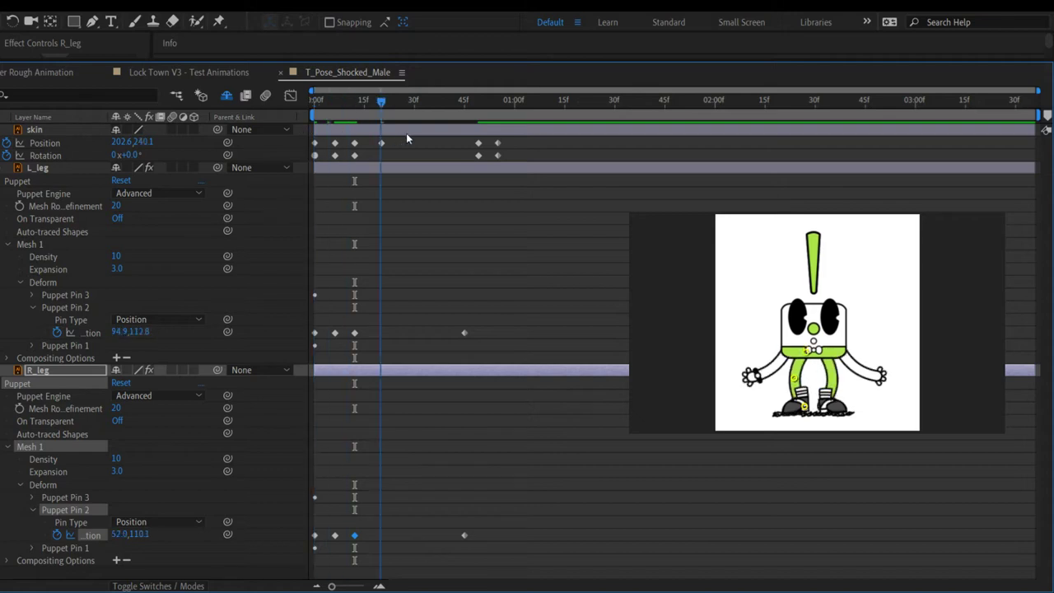
key("space")
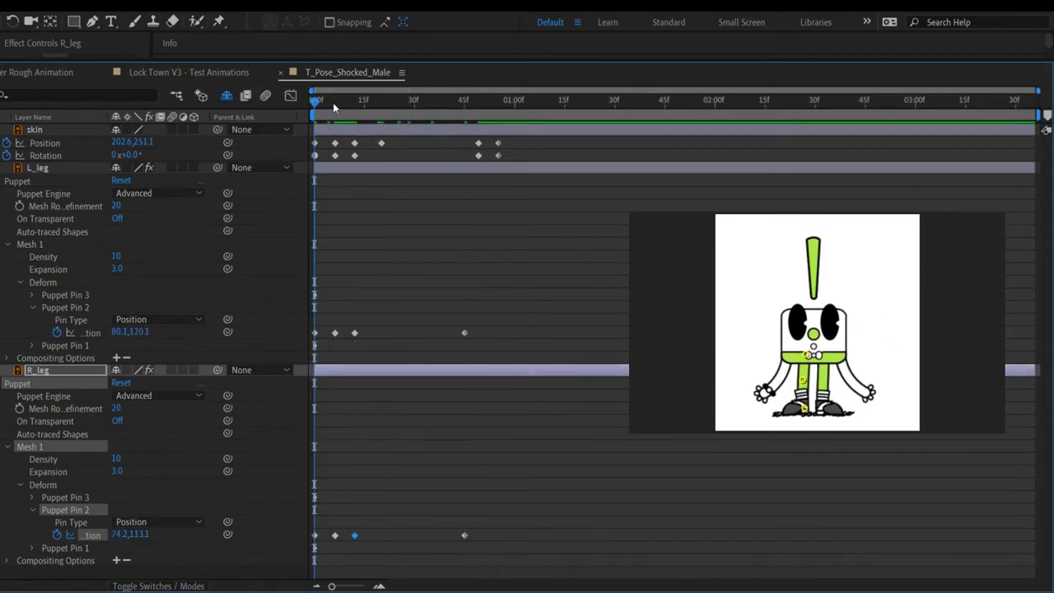
key("space")
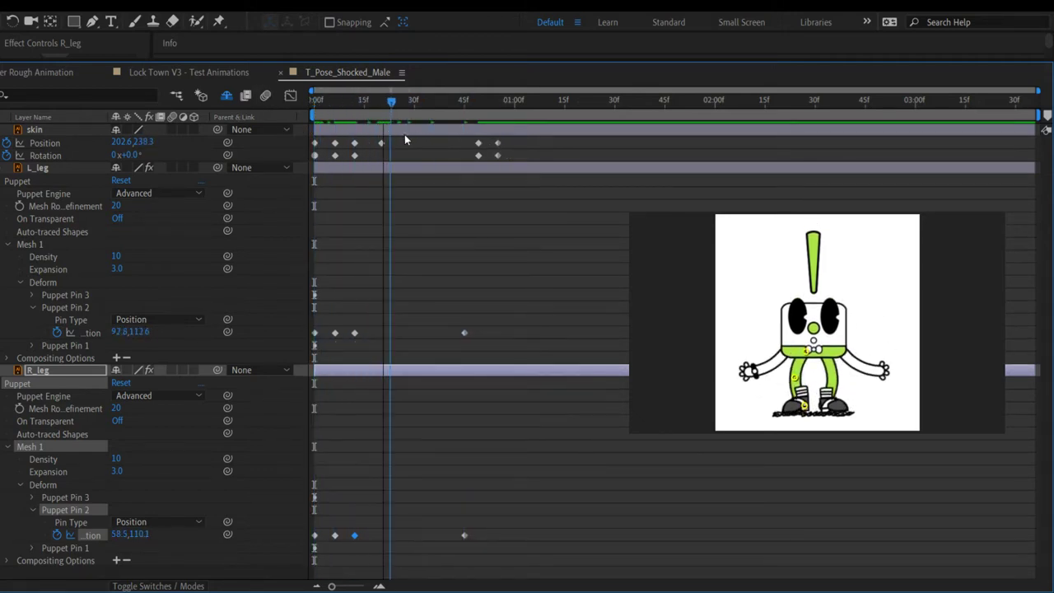
key("space")
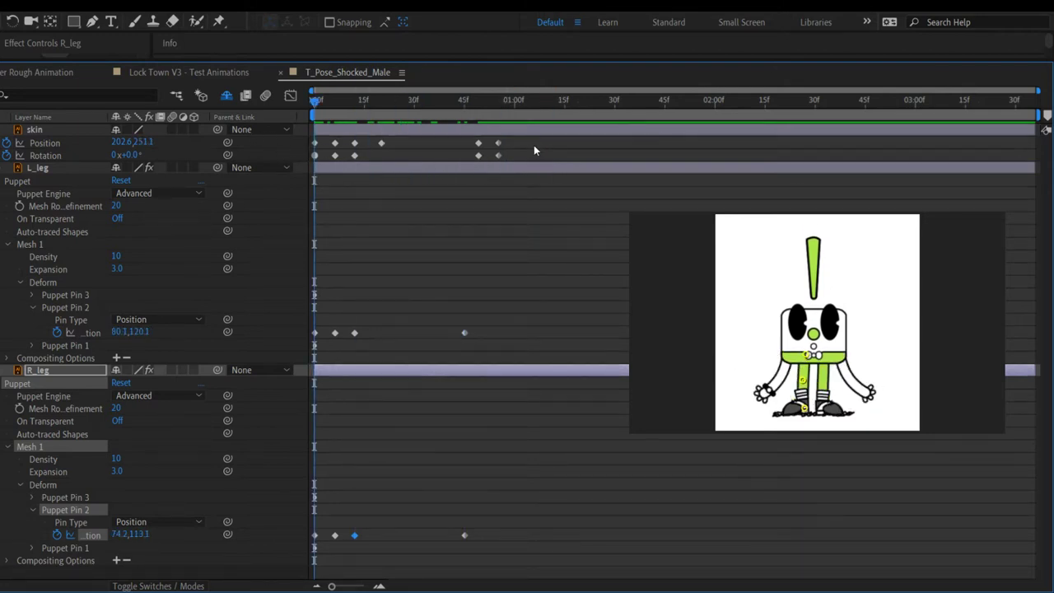
left_click_drag(534, 141, 370, 537)
Step: Delay all skin and leg-pin keyframes after frame 0 by about 9 frames, previewing before and after
key("space")
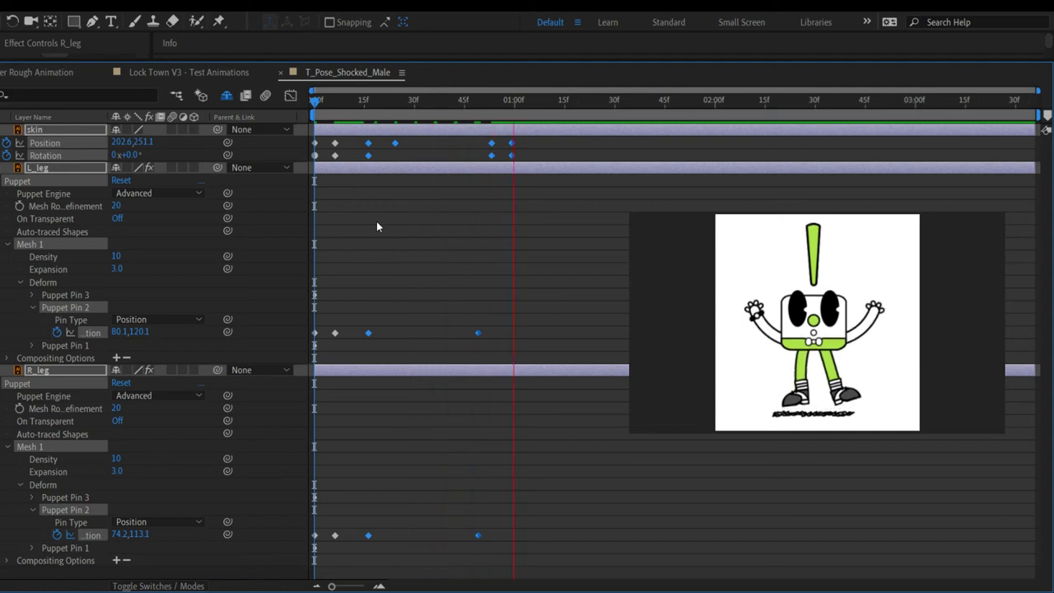
key("space")
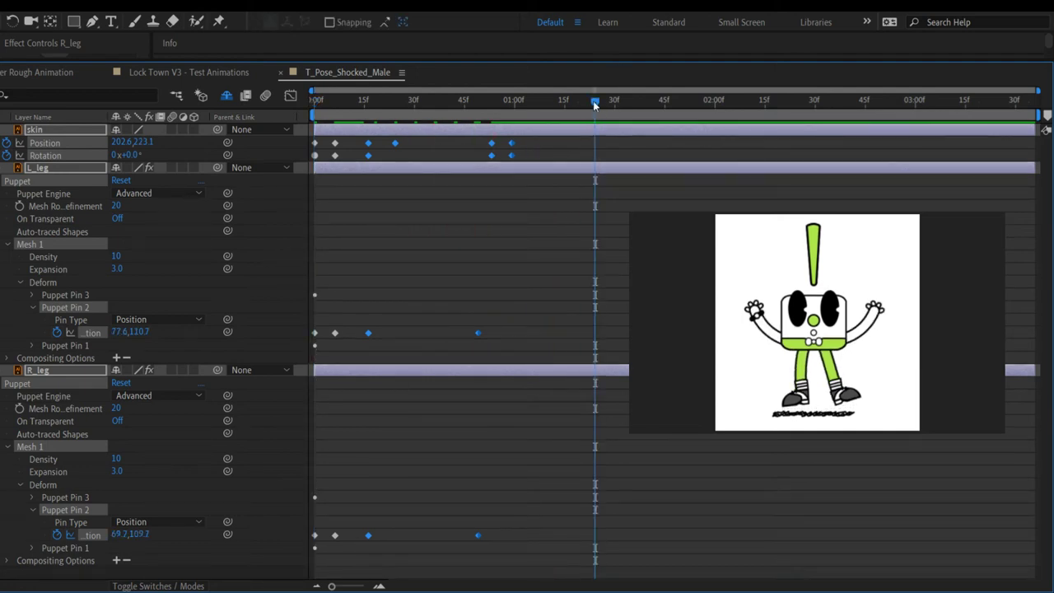
left_click_drag(593, 101, 166, 137)
key("space")
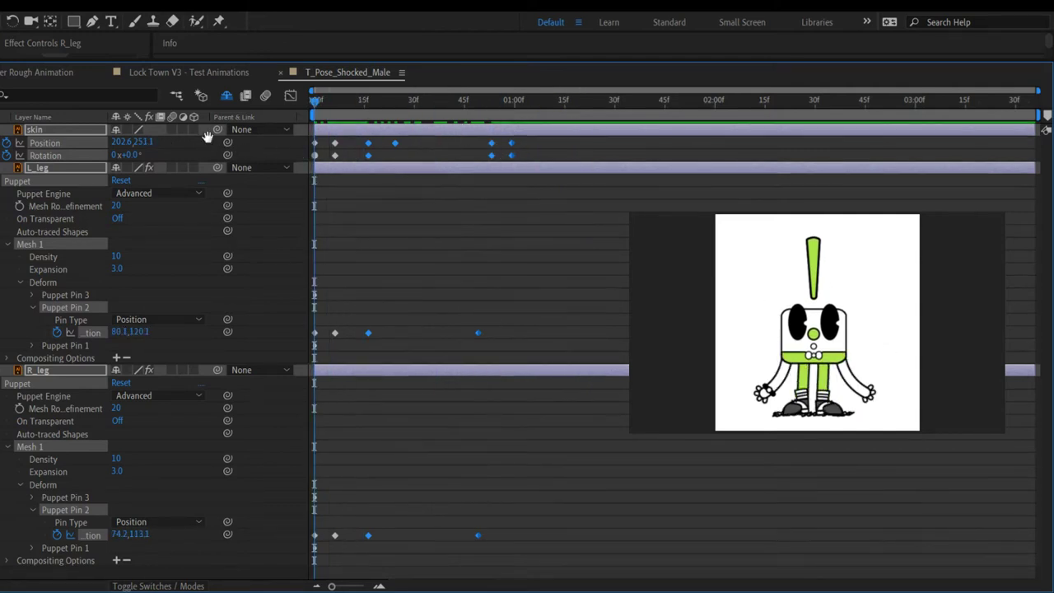
key("space")
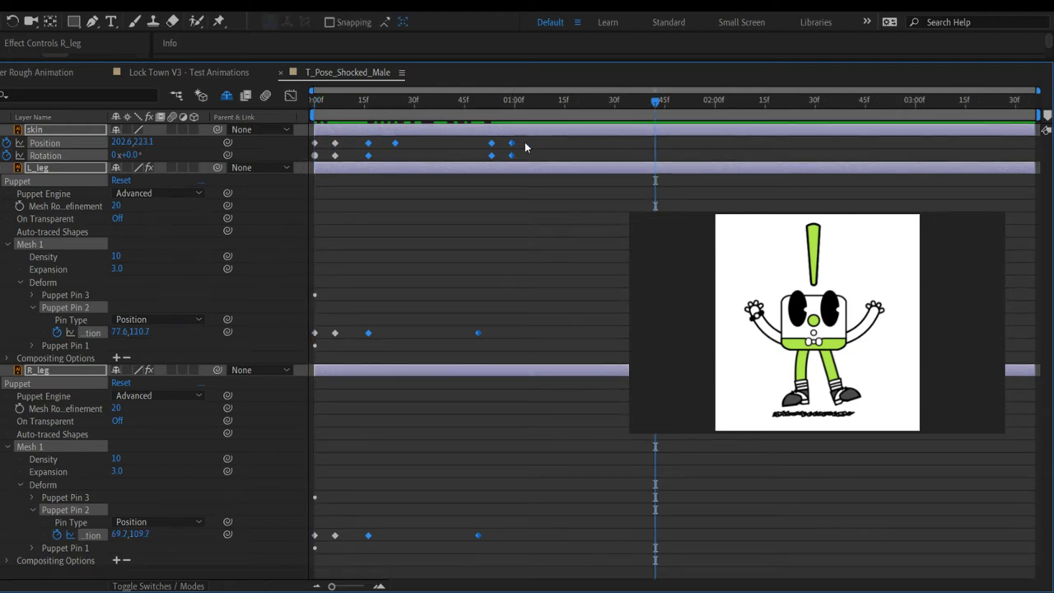
left_click_drag(524, 142, 361, 530)
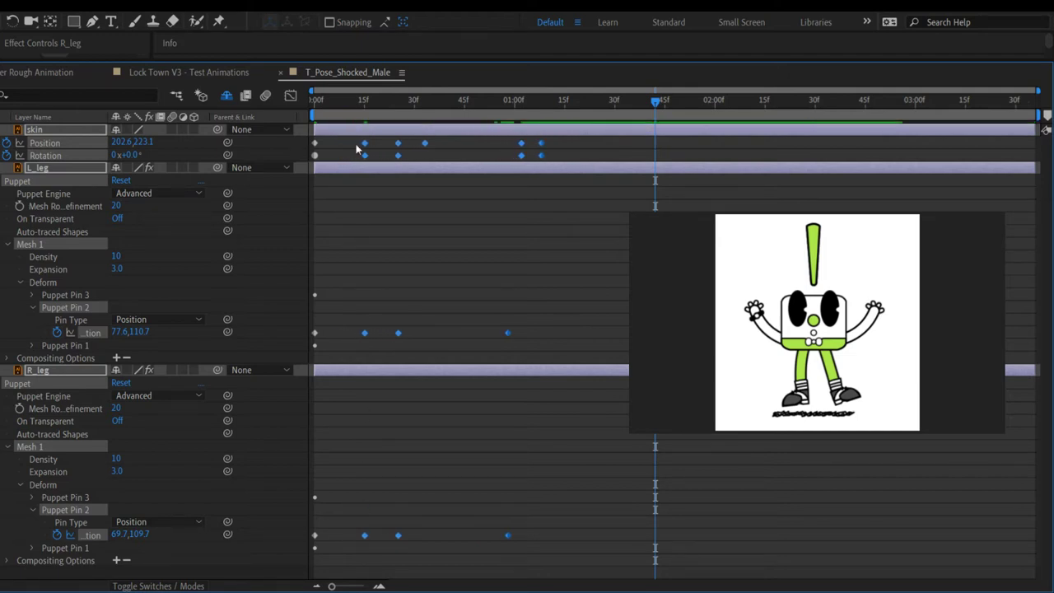
left_click_drag(341, 98, 274, 111)
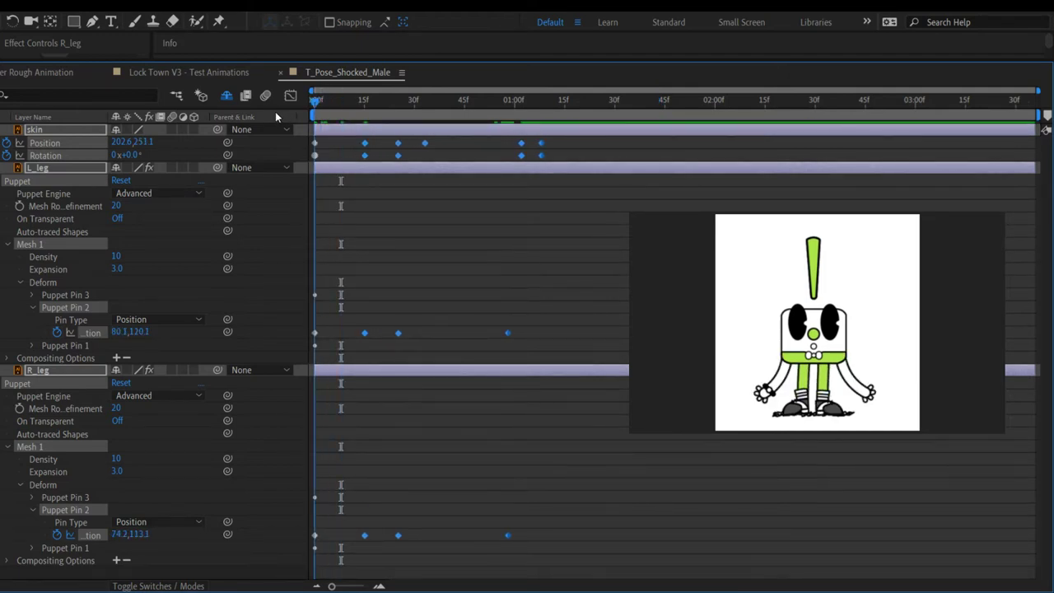
key("space")
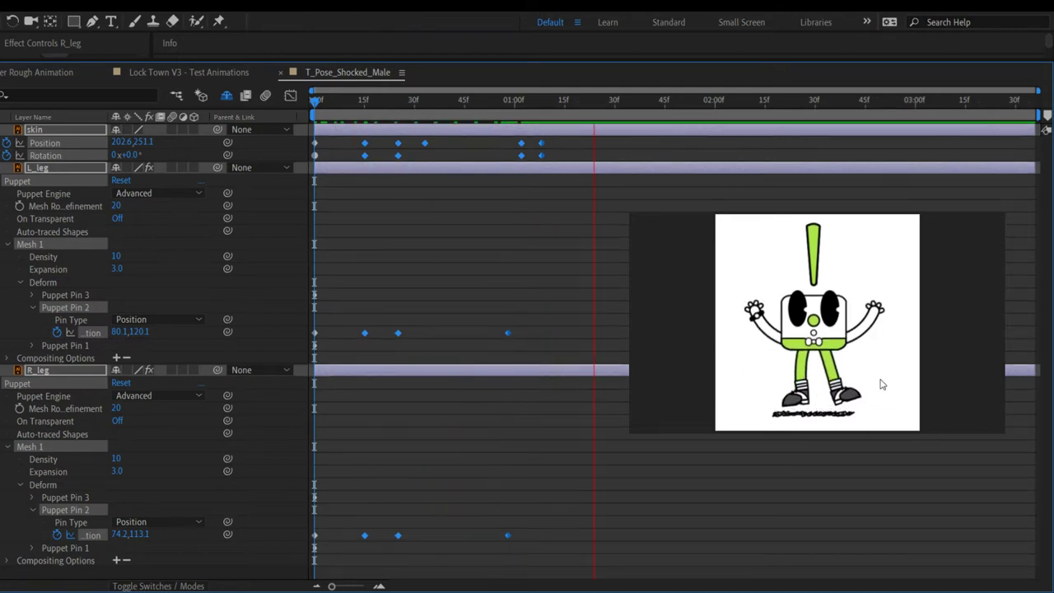
key("space")
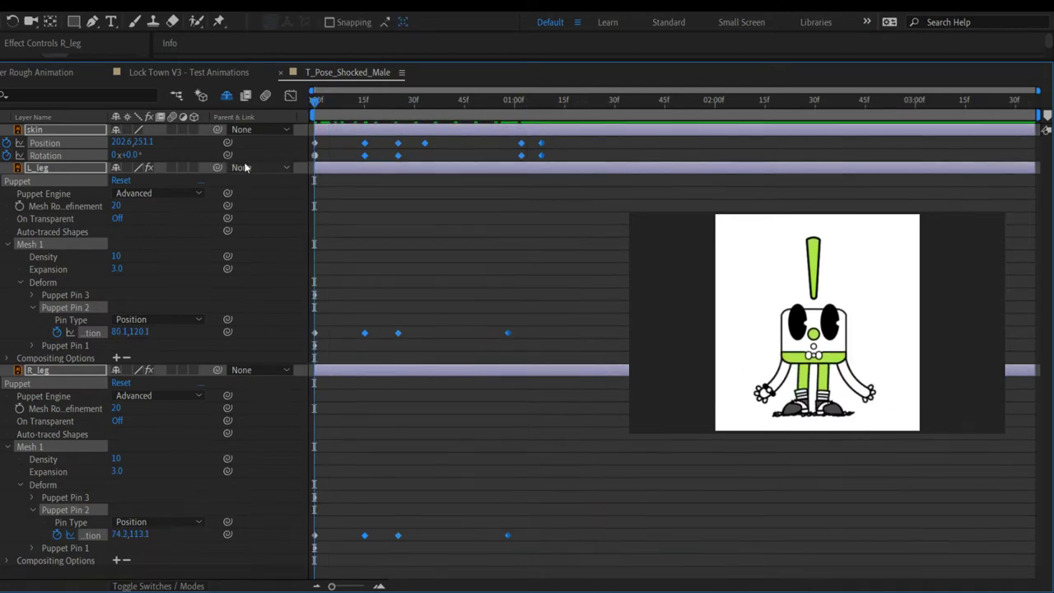
left_click(315, 157)
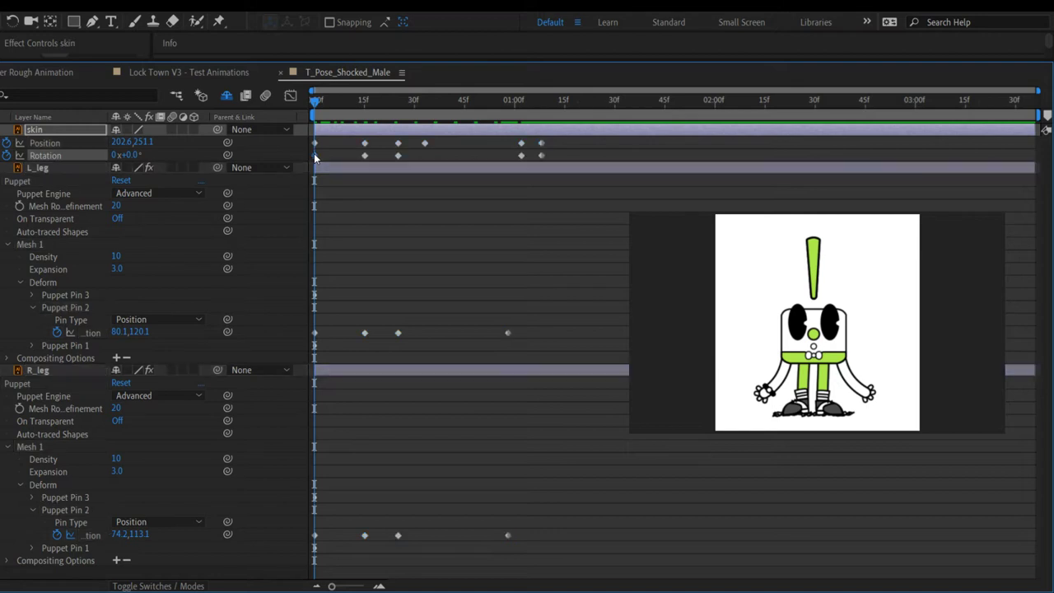
key("space")
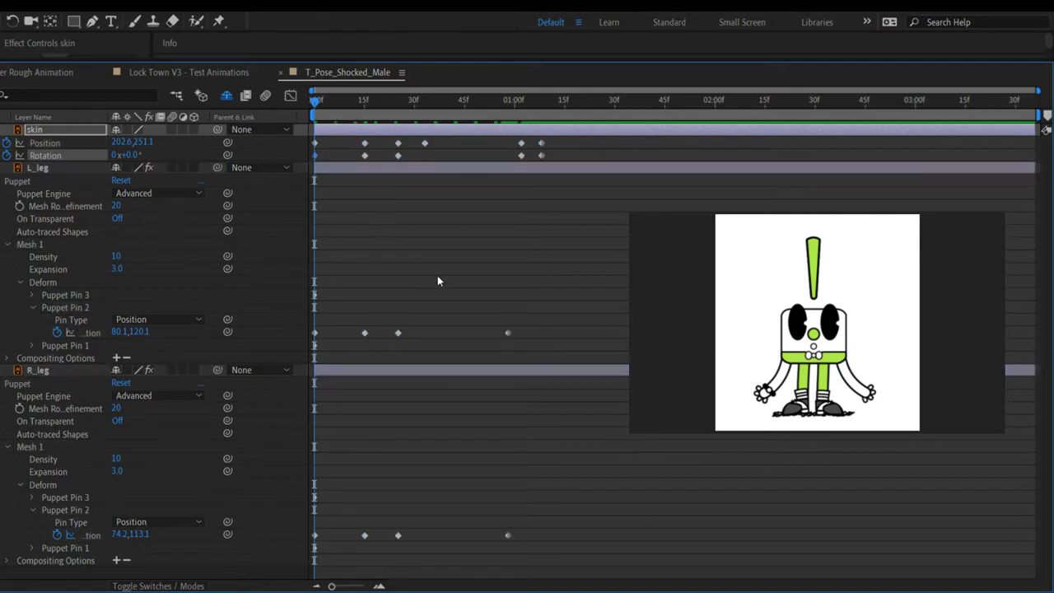
left_click(633, 102)
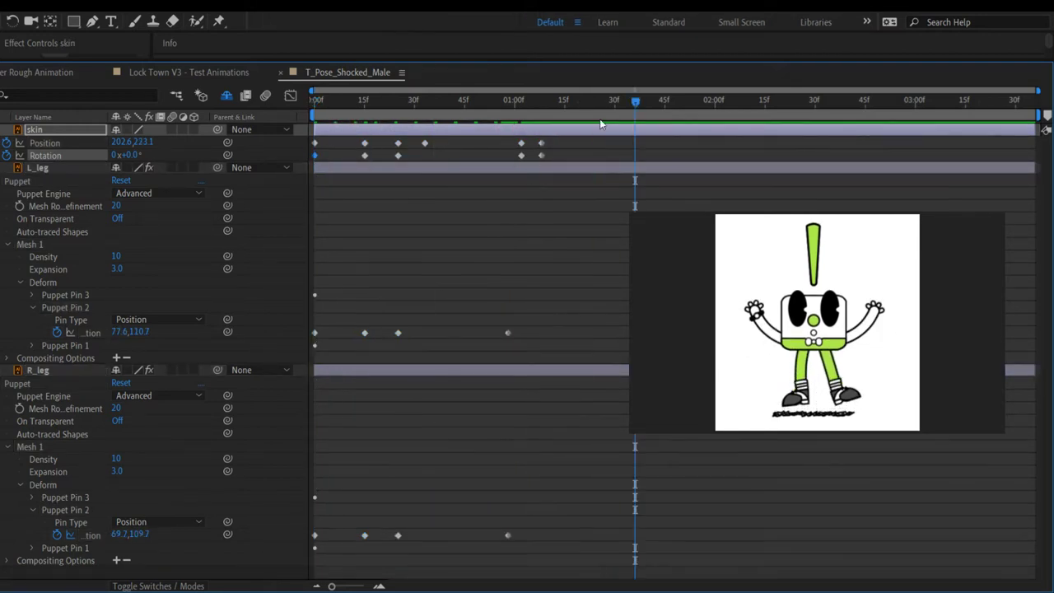
left_click_drag(633, 105, 314, 102)
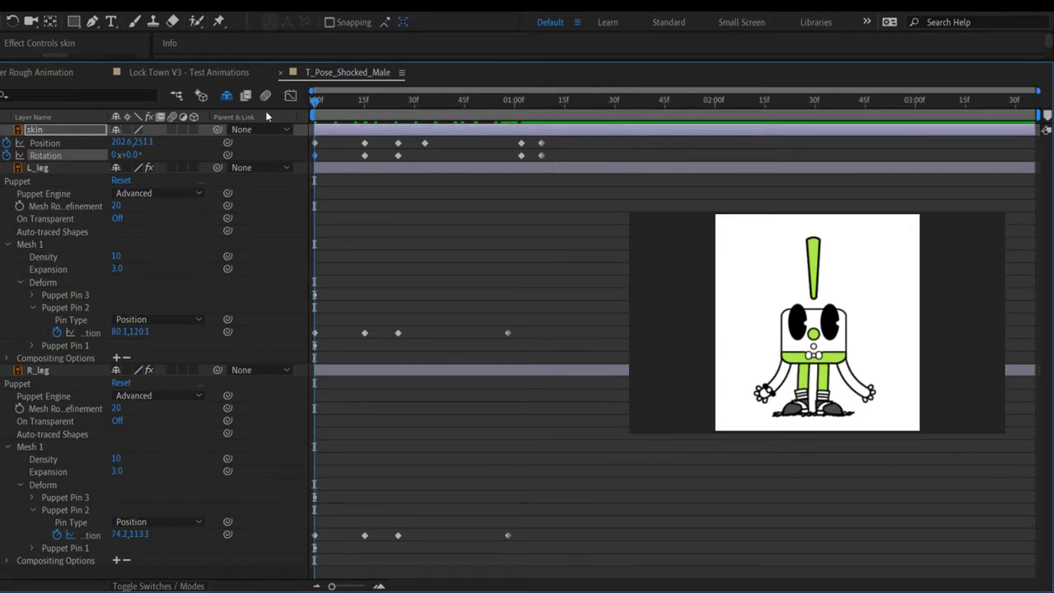
mouse_move(316, 99)
left_mouse_down()
mouse_move(387, 102)
mouse_move(321, 102)
left_mouse_up()
key("space")
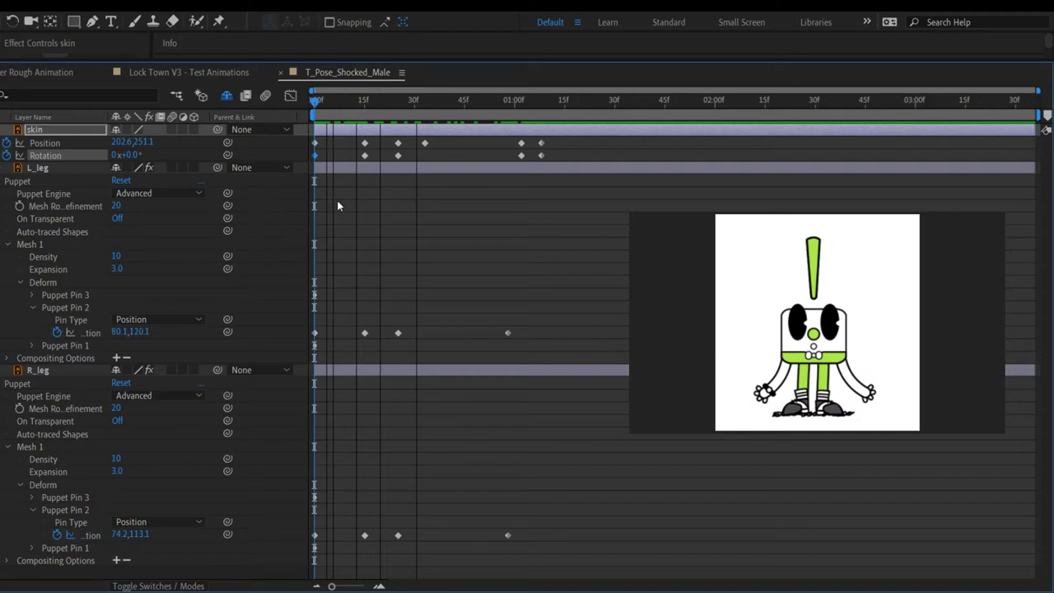
key("space")
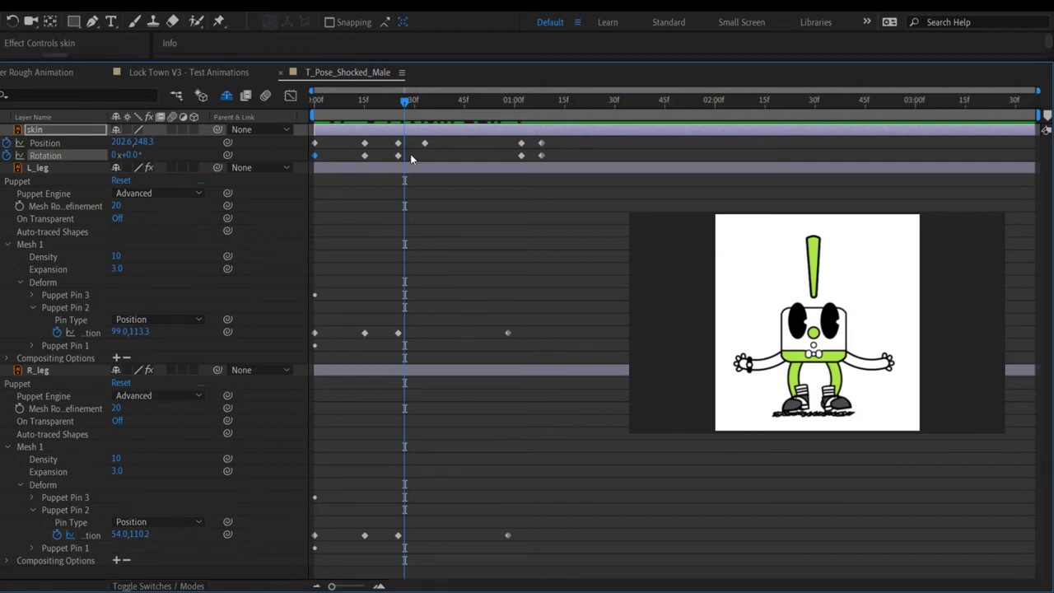
key("Home")
key("space")
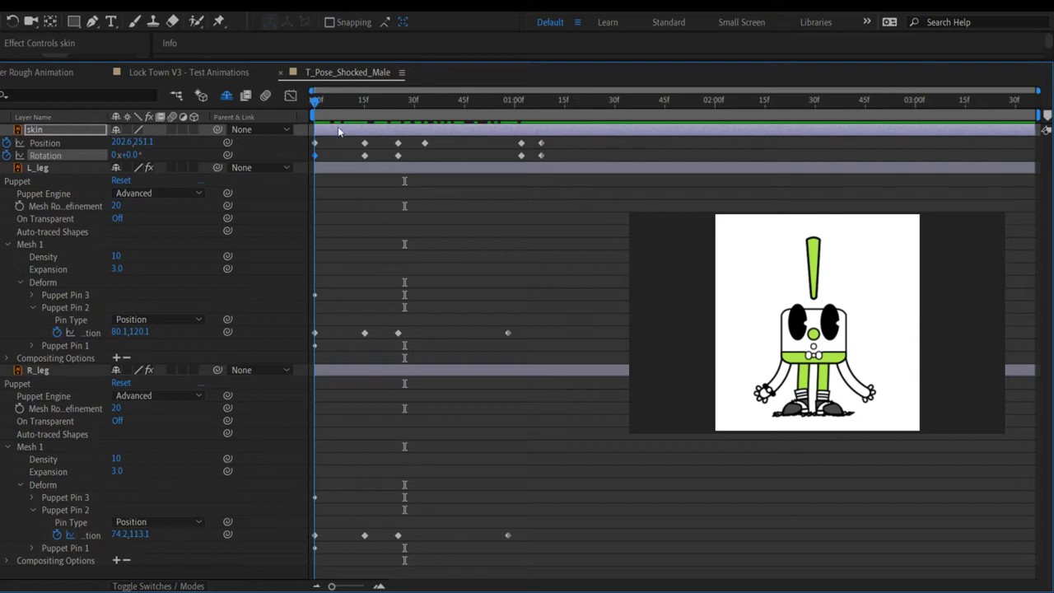
key("space")
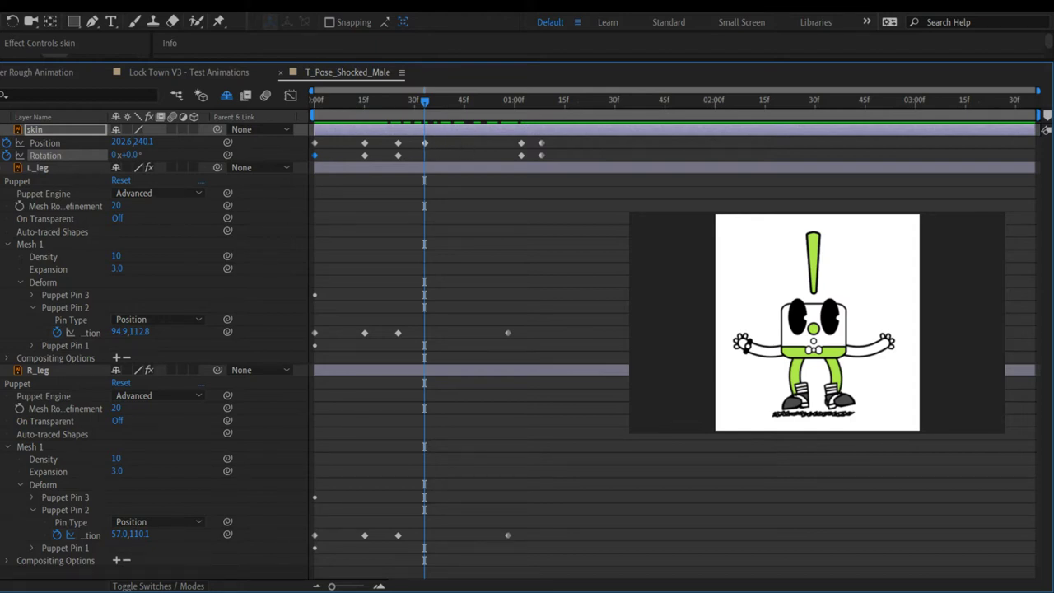
key("j")
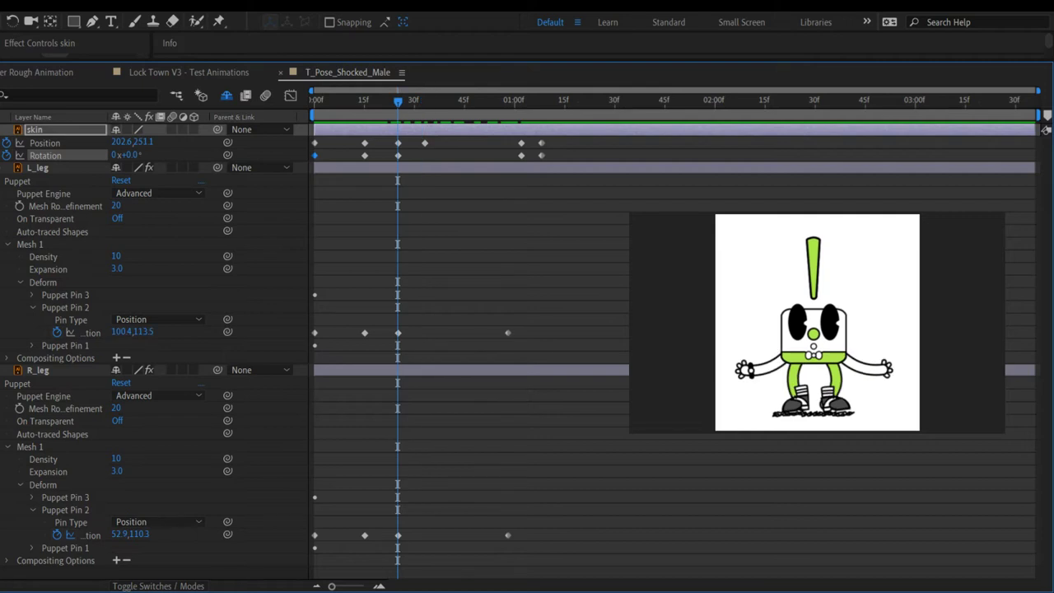
key("k")
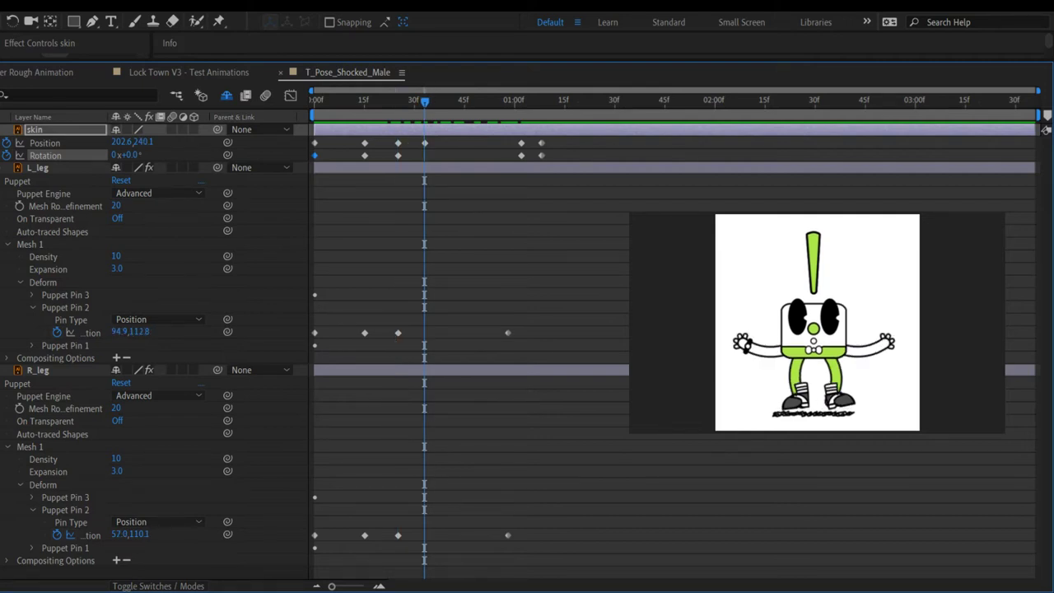
key("j")
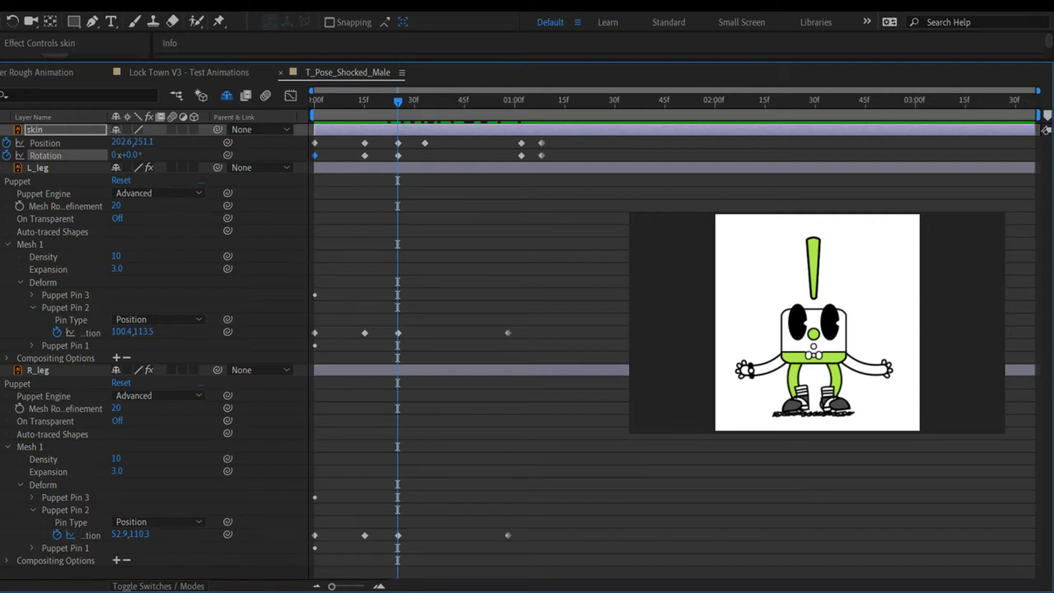
key("j")
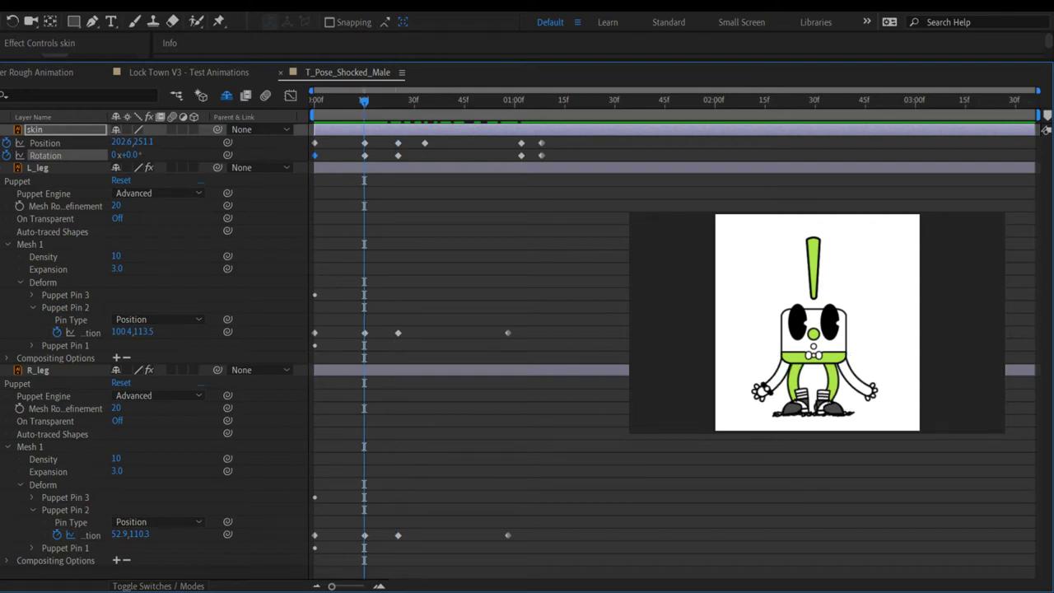
key("j")
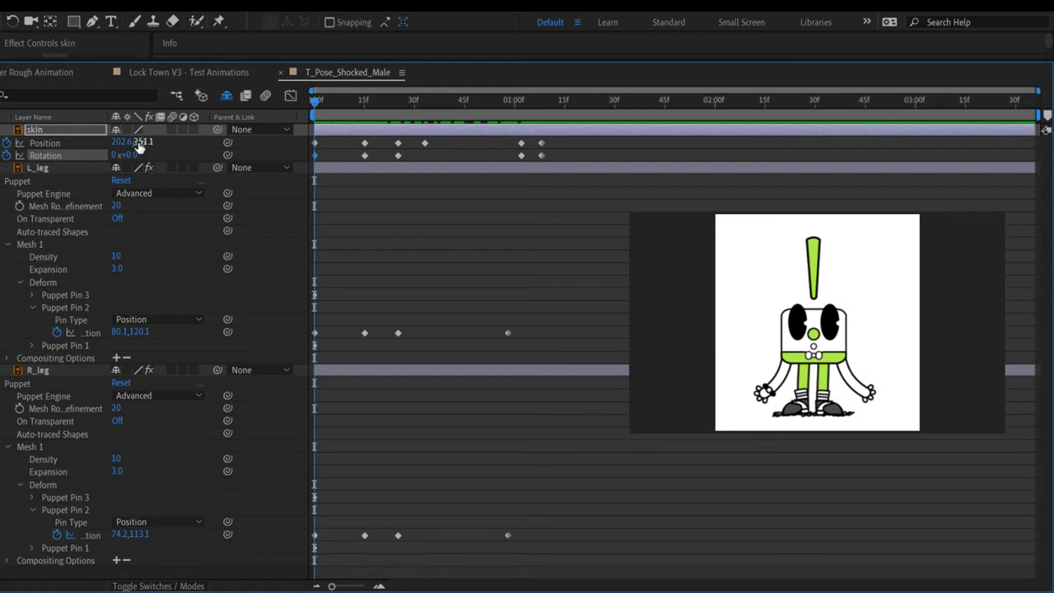
Step: Raise the skin's frame-0 Position Y to 237.1 and preview it
mouse_move(140, 144)
left_mouse_down()
mouse_move(92, 145)
mouse_move(121, 152)
left_mouse_up()
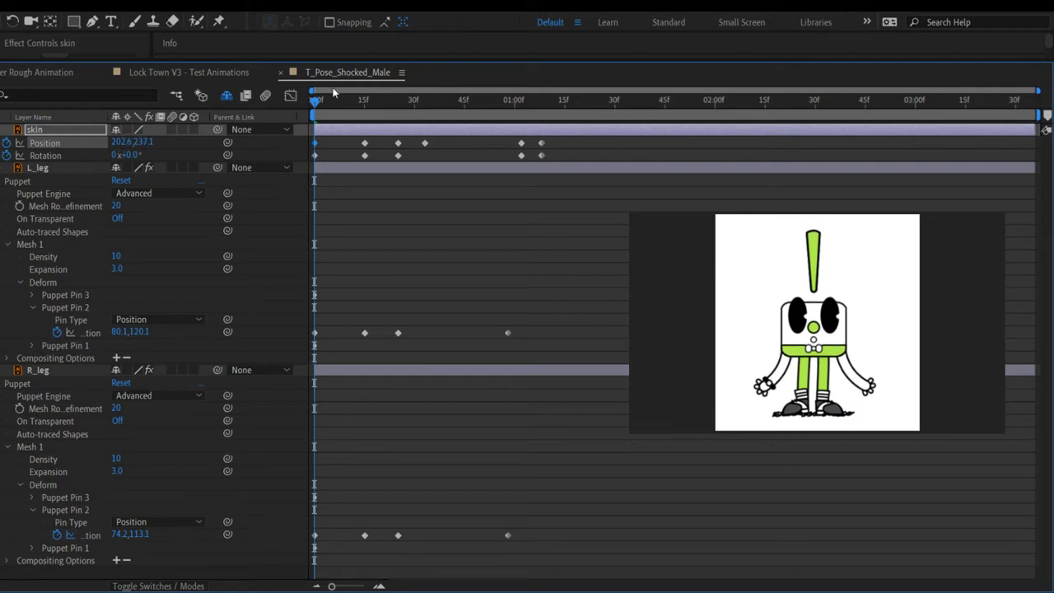
key("space")
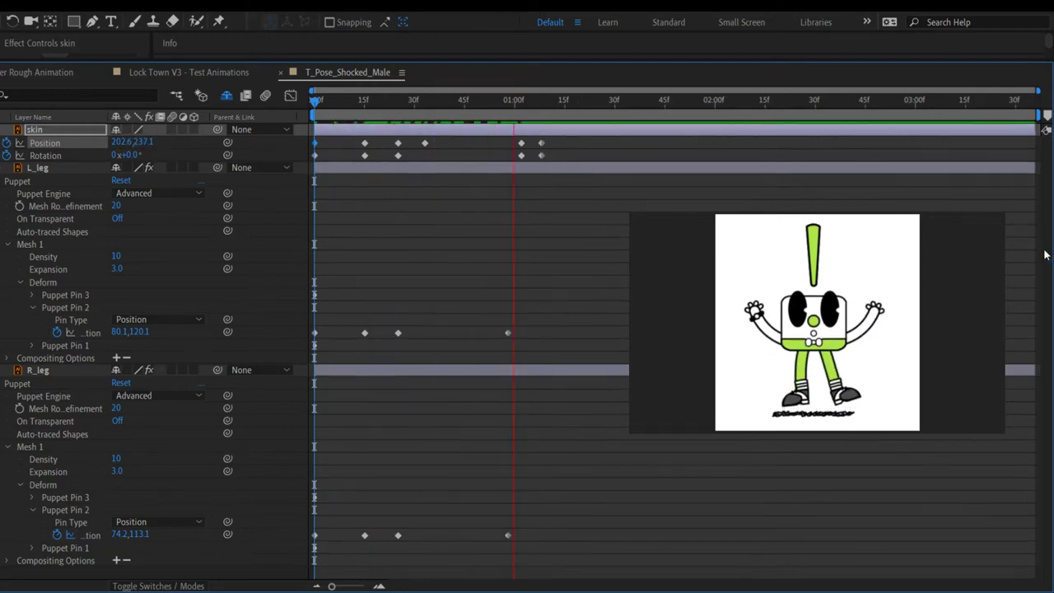
key("space")
Step: Step through the keyframes at 15f and 25f to check the poses
left_click_drag(529, 98, 314, 98)
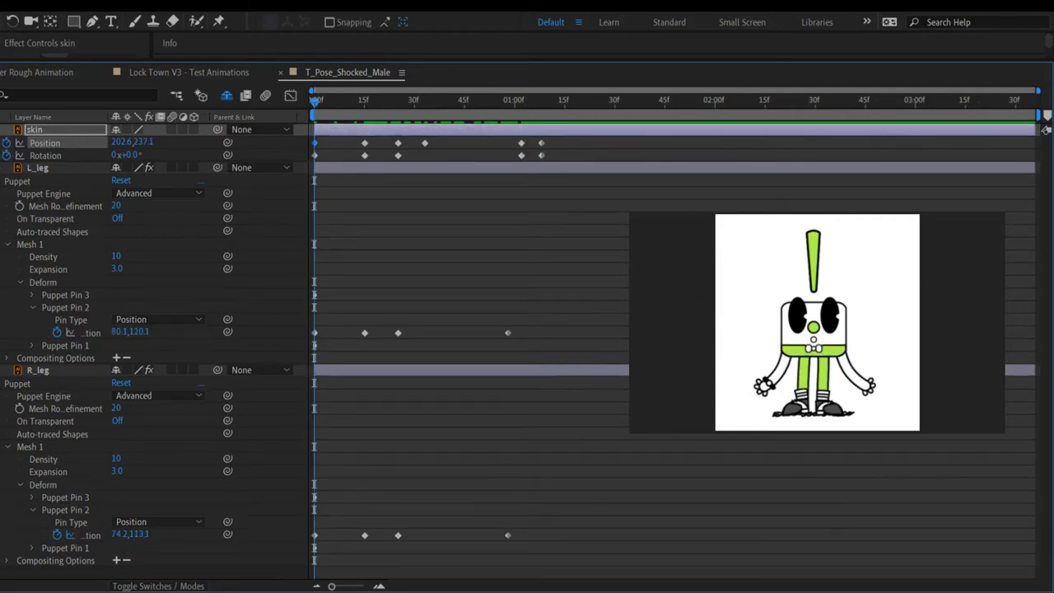
key("k")
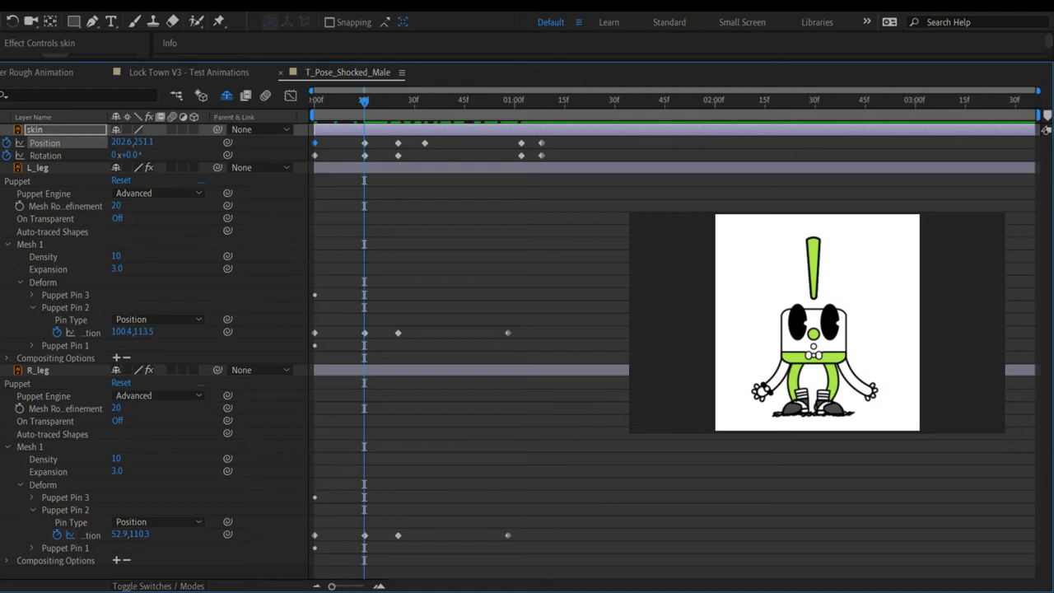
key("k")
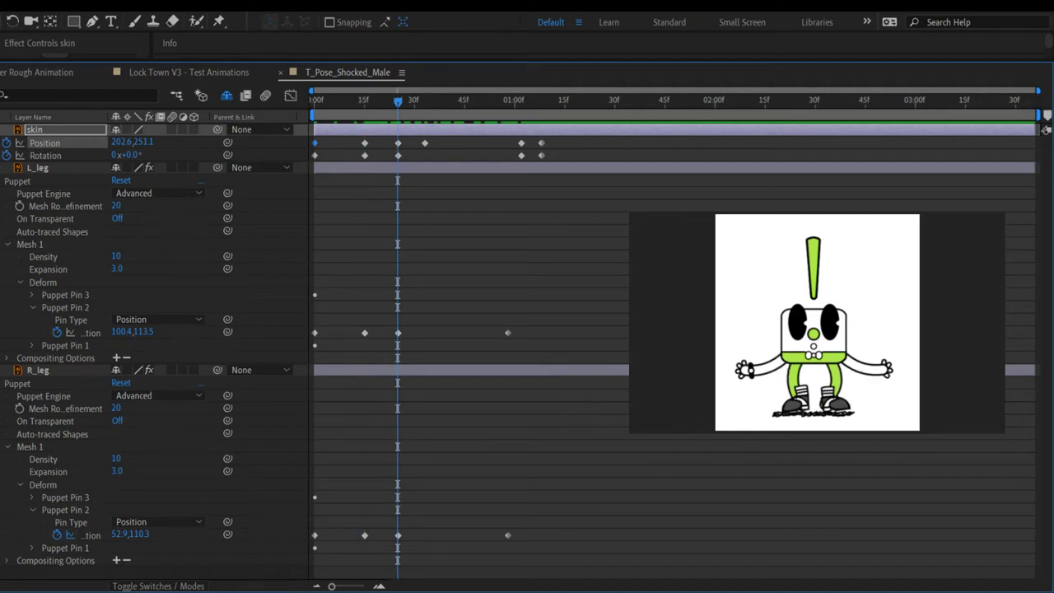
left_click_drag(398, 100, 354, 100)
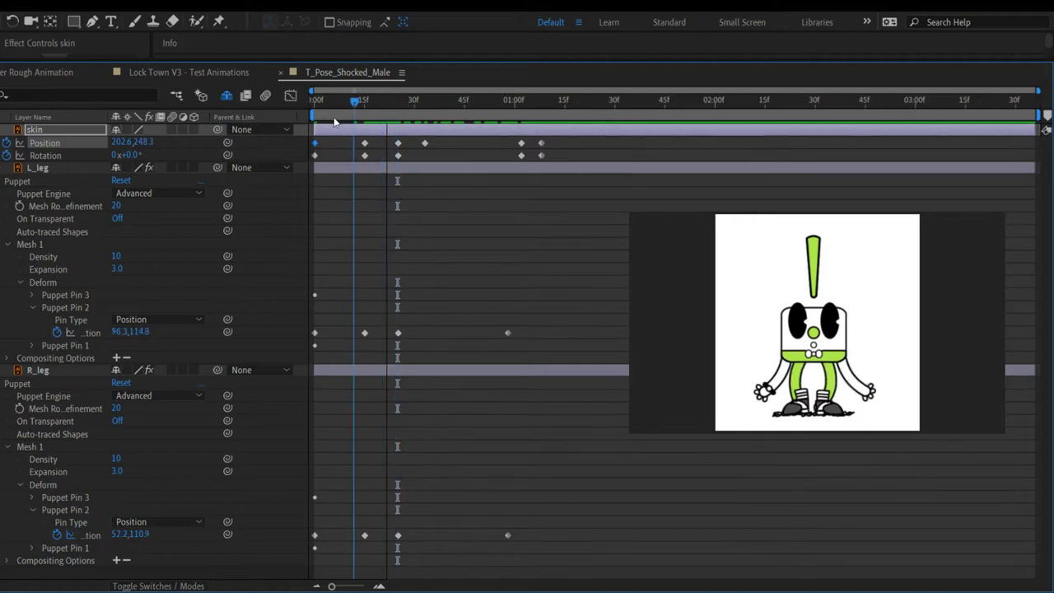
Step: Replay the animation from the start and inspect the poses around 14f and 25f
key("Home")
key("space")
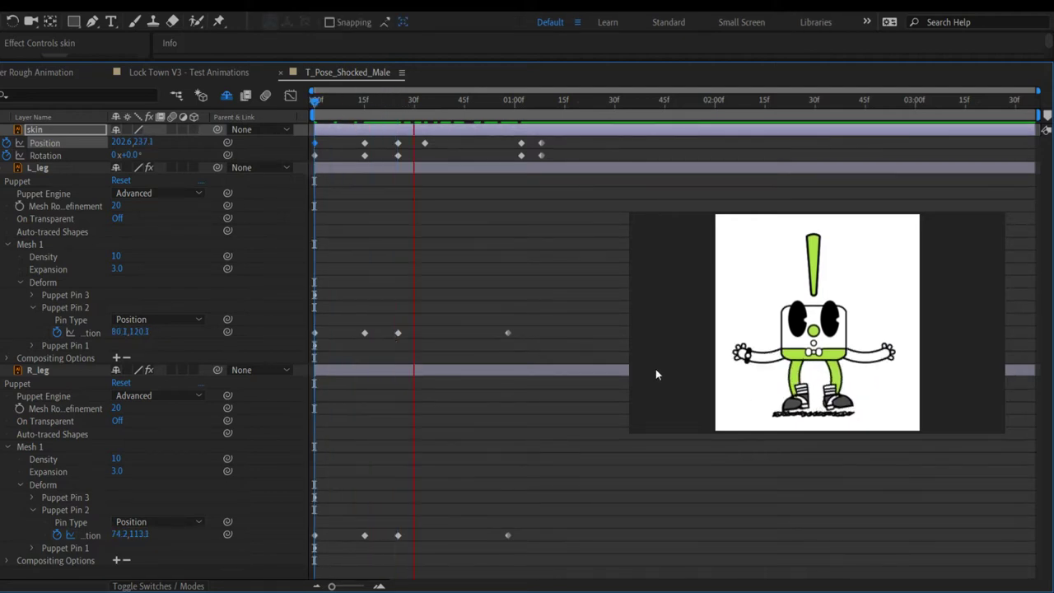
key("space")
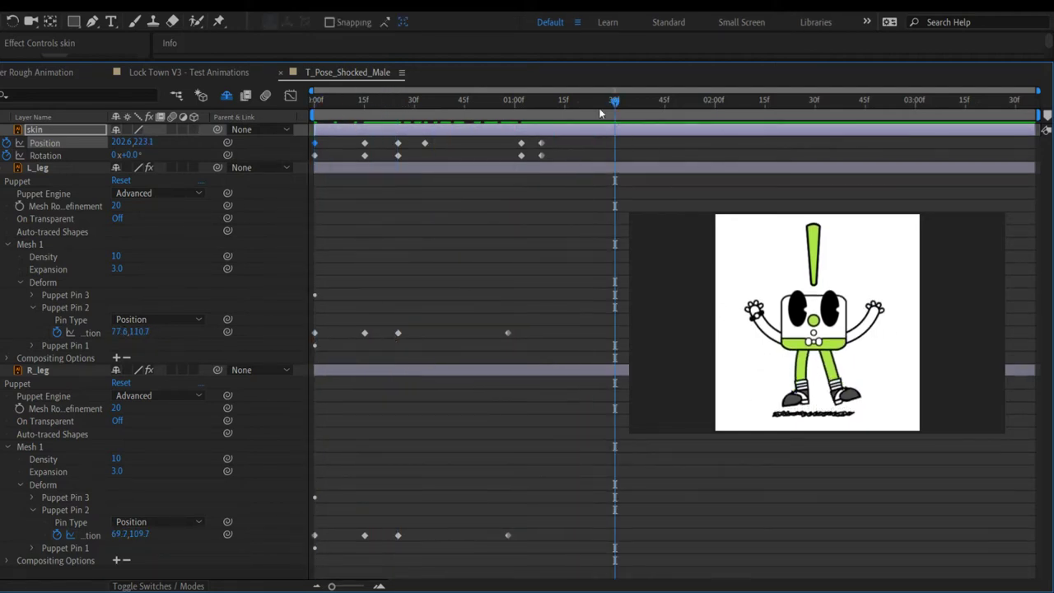
key("Home")
key("space")
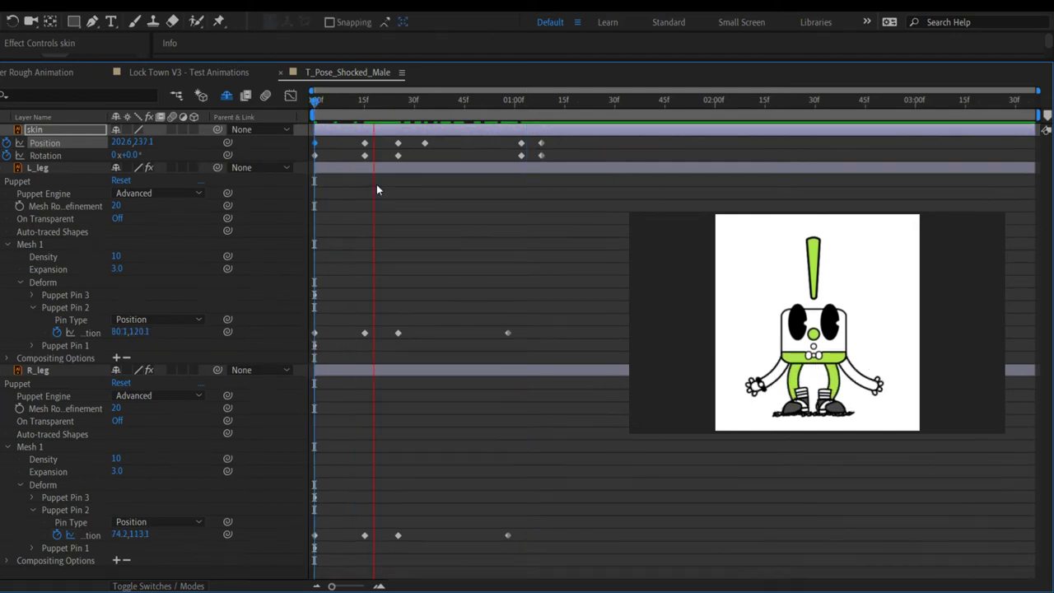
key("space")
left_click_drag(398, 115, 364, 123)
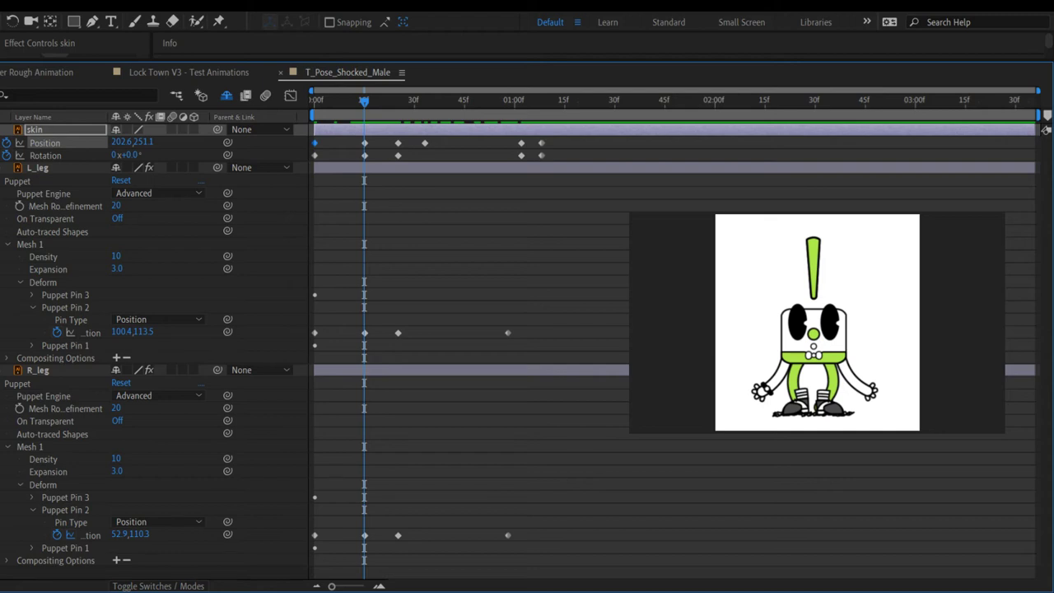
key("k")
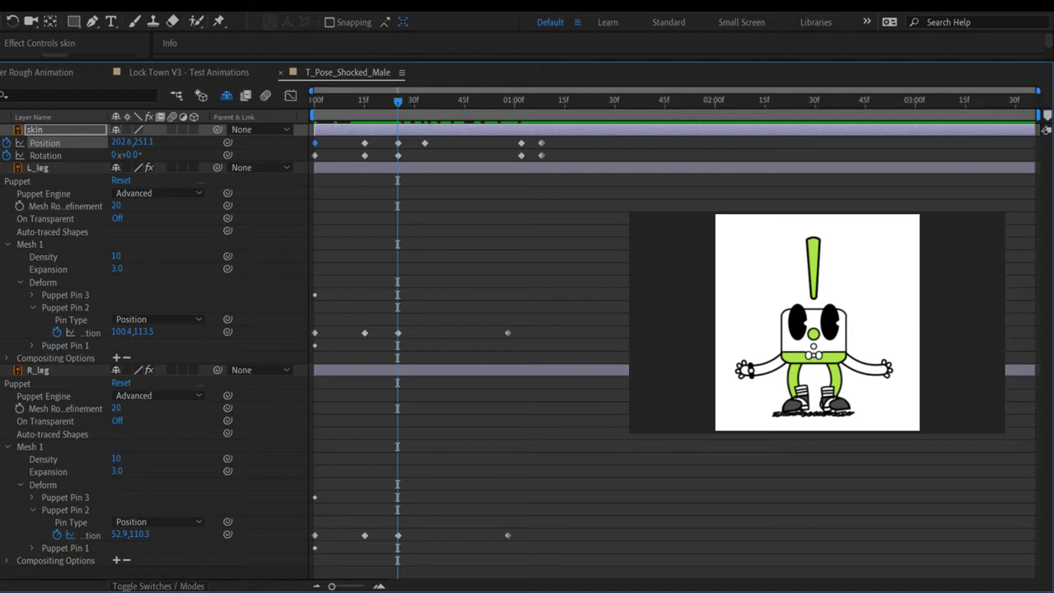
Step: Move the skin's final Position and Rotation keyframes a few frames earlier and replay
left_click(550, 145)
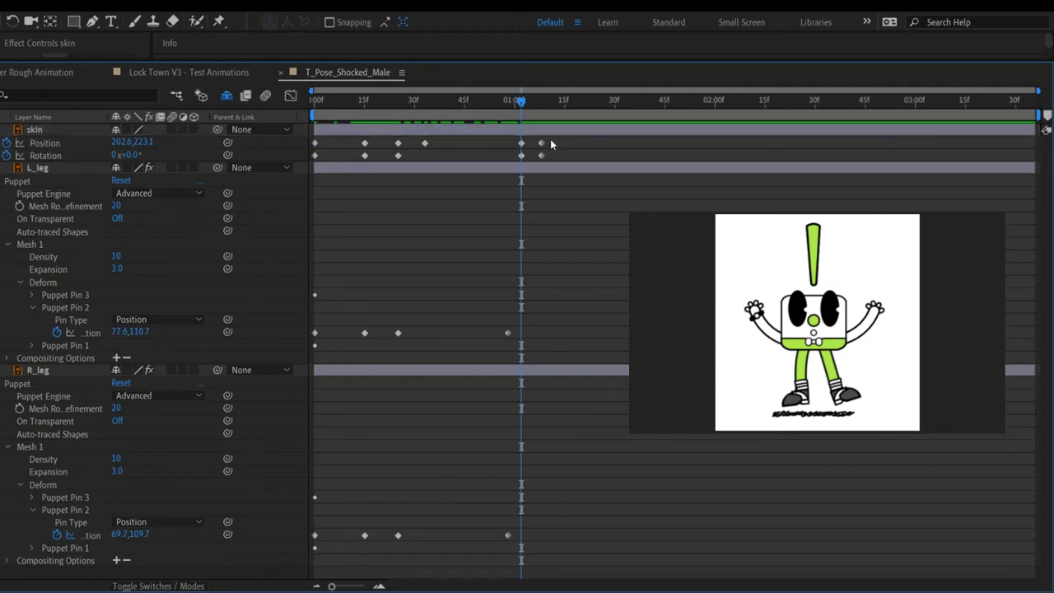
left_click_drag(551, 138, 531, 155)
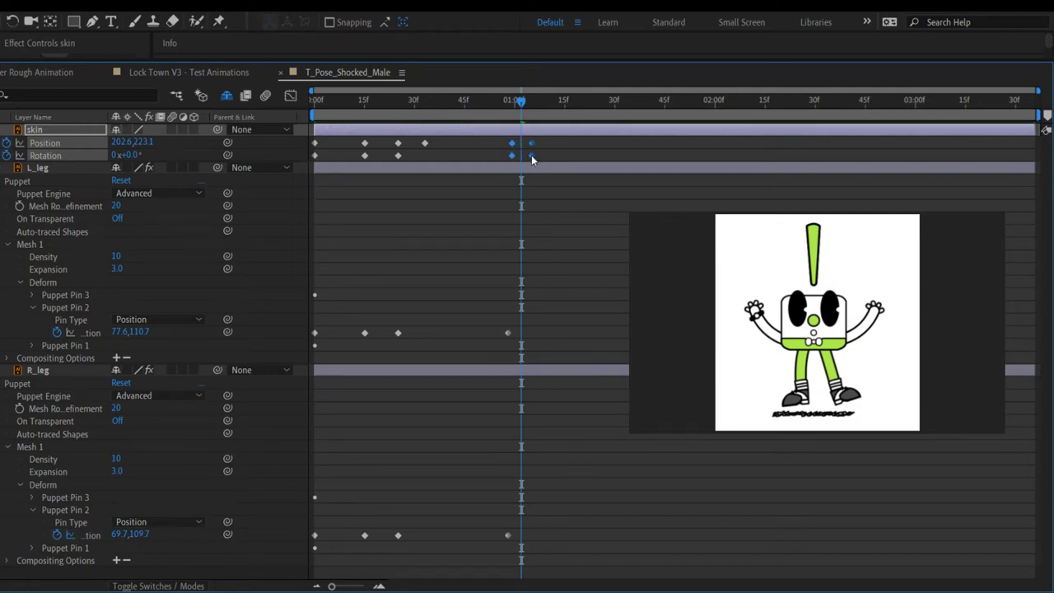
key("Page_Up")
key("Page_Up")
key("Page_Up")
key("Page_Up")
key("Page_Up")
key("Page_Up")
key("Page_Up")
key("Page_Up")
key("Page_Up")
key("Page_Up")
key("Page_Up")
key("Page_Up")
key("Page_Up")
key("Page_Up")
key("Page_Up")
key("Page_Up")
key("Page_Up")
key("Page_Up")
key("Page_Up")
key("Page_Up")
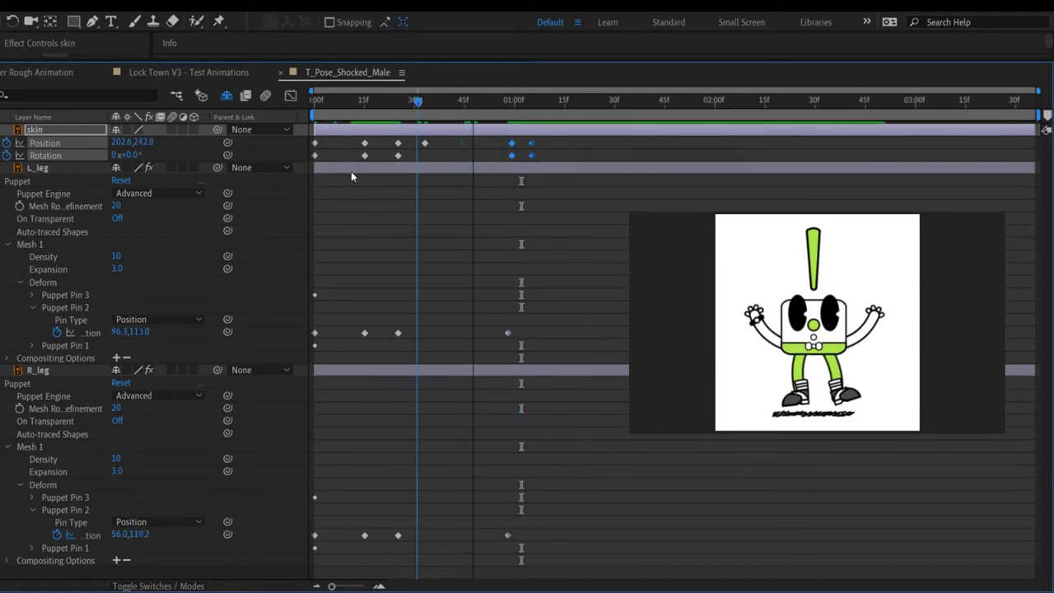
key("Home")
key("space")
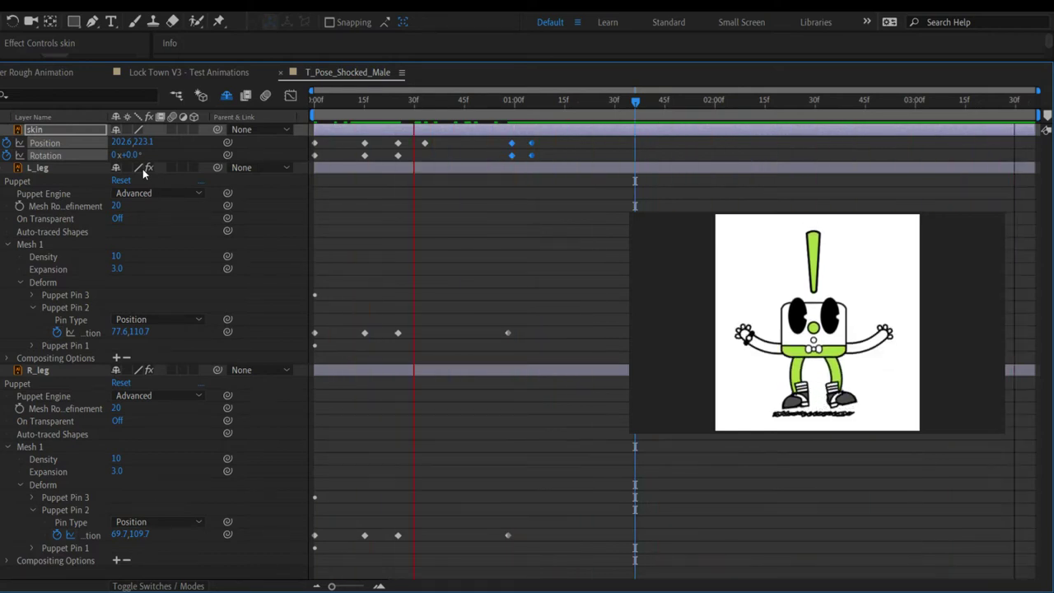
key("space")
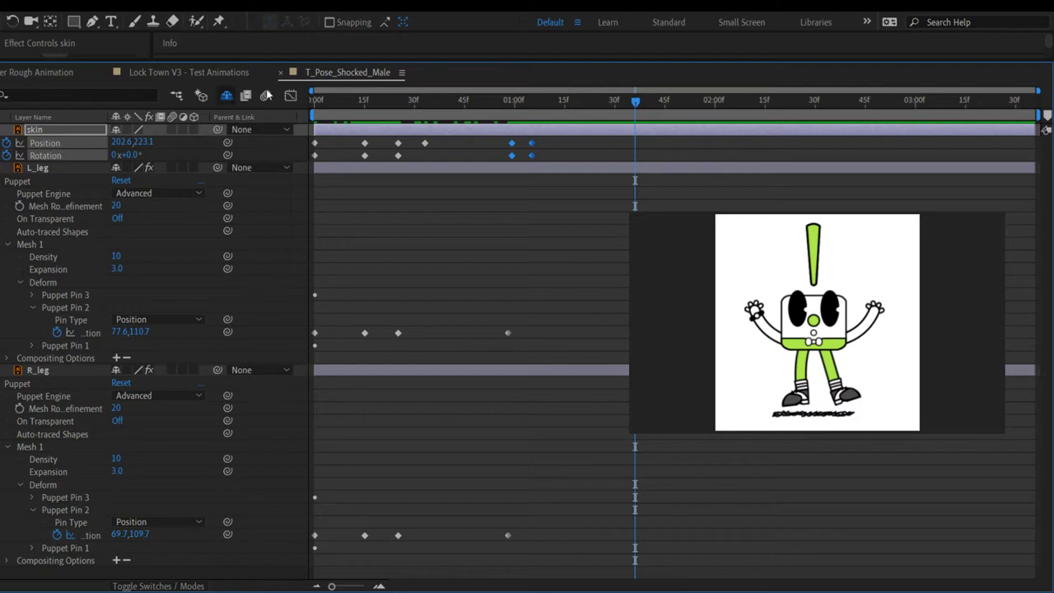
left_click_drag(633, 102, 396, 144)
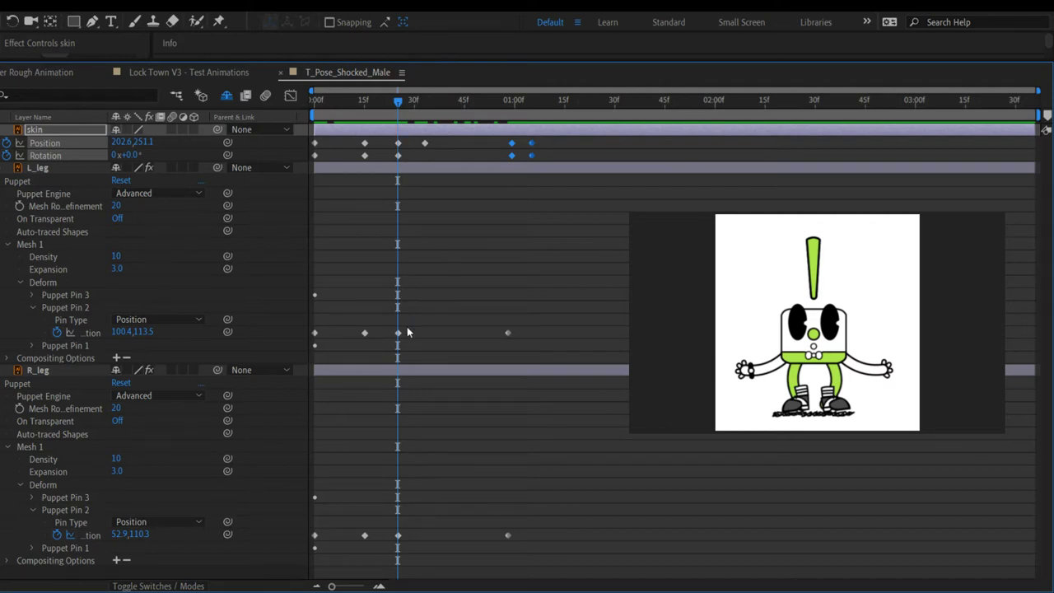
Step: Select only L_leg's Puppet Pin 2 keyframes at 15f and 25f, then scrub to about 15f
left_click_drag(409, 329, 357, 544)
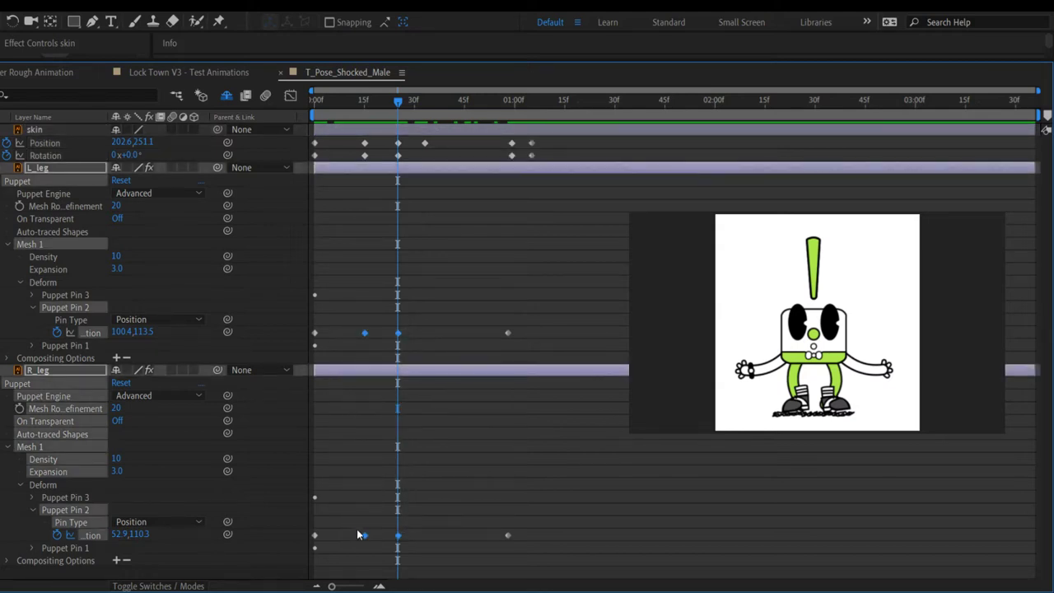
left_click(54, 371)
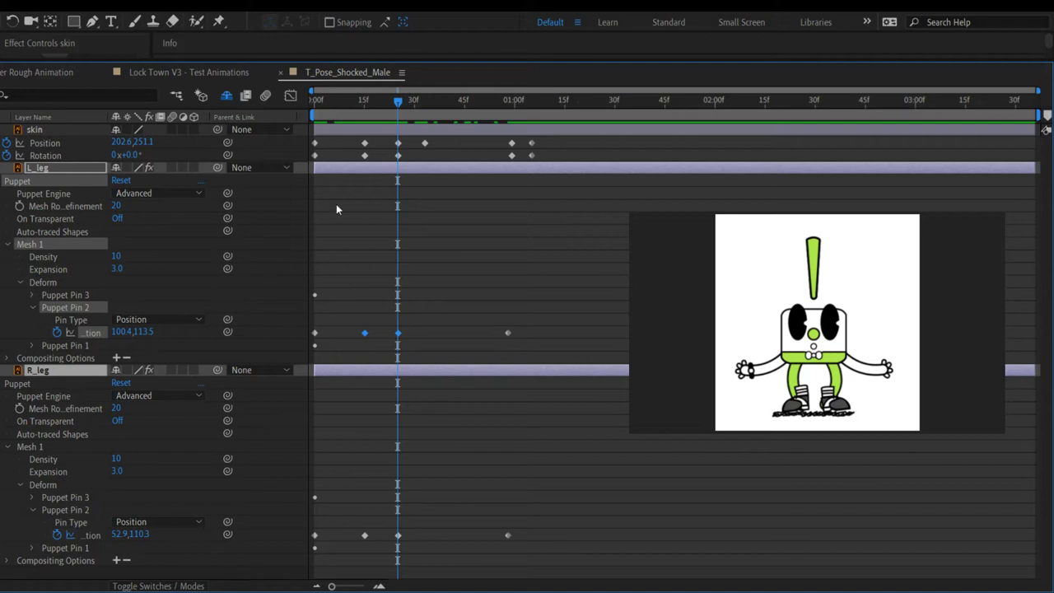
left_click_drag(397, 106, 465, 212)
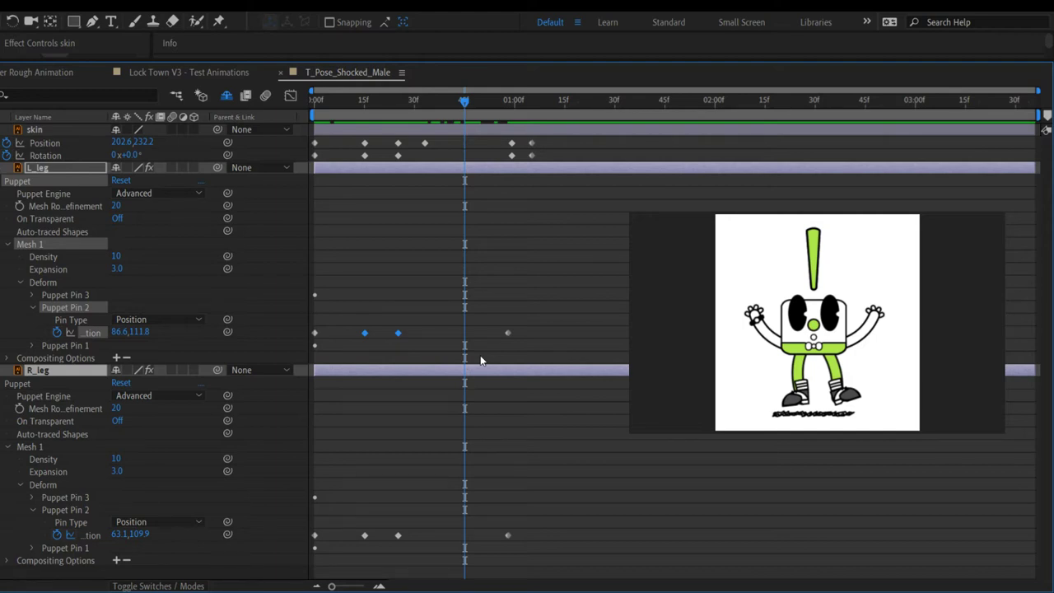
left_click_drag(463, 100, 334, 107)
left_click_drag(363, 143, 534, 183)
left_click_drag(599, 188, 461, 102)
key("space")
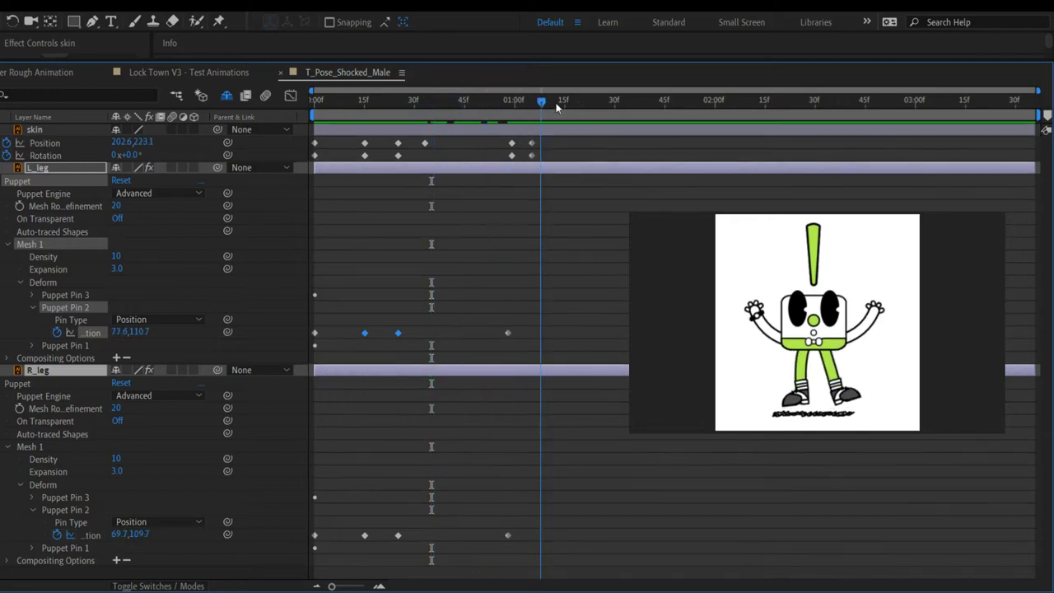
key("space")
left_click_drag(481, 137, 748, 277)
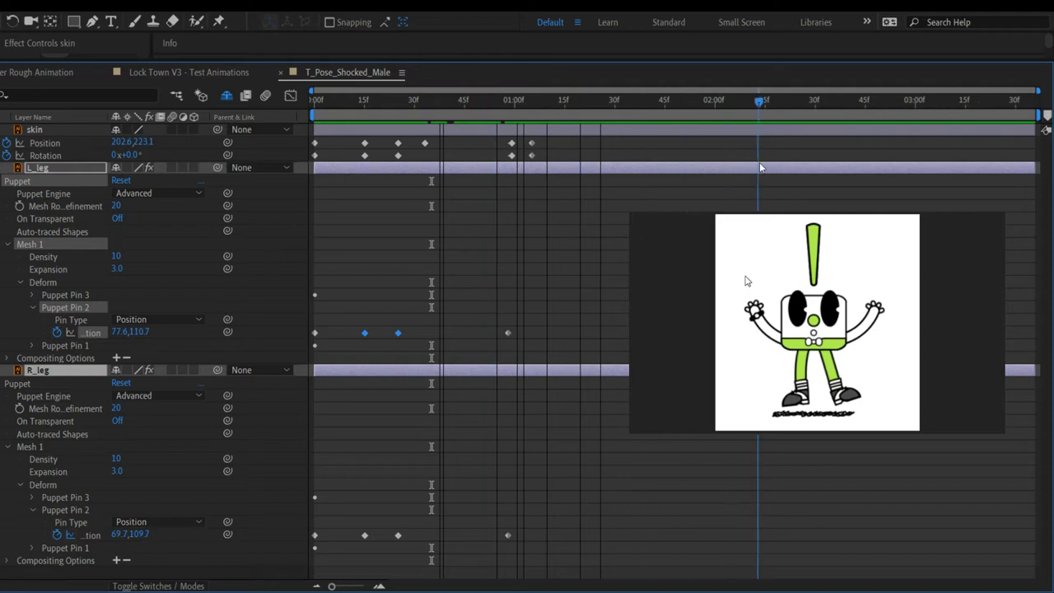
left_click(567, 118)
left_click_drag(545, 108, 401, 122)
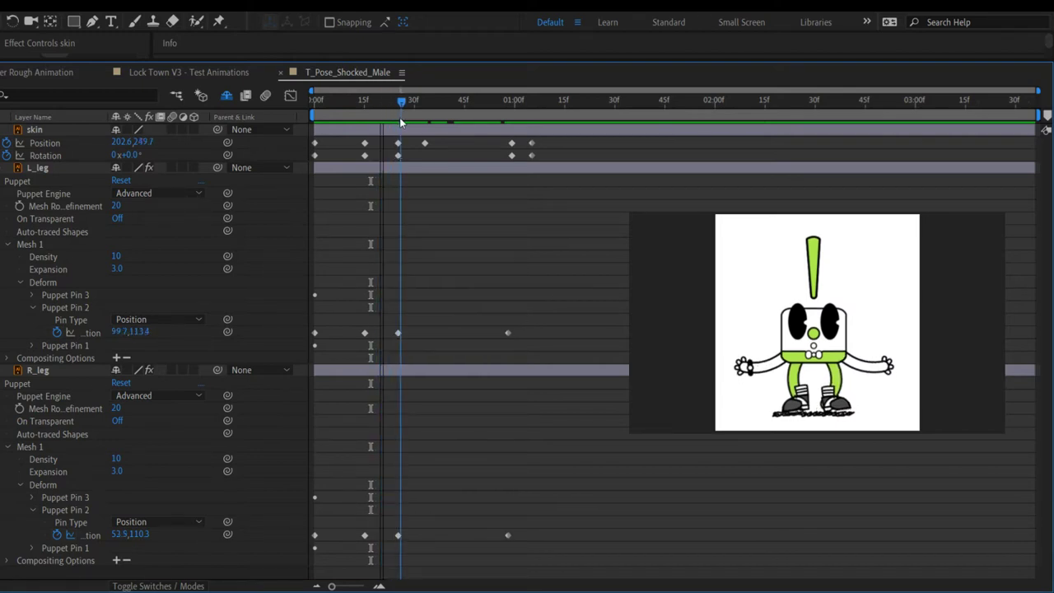
Step: Select L_leg and R_leg and show only their Position and Rotation rows using P, R, U, Shift+R
left_click(44, 169)
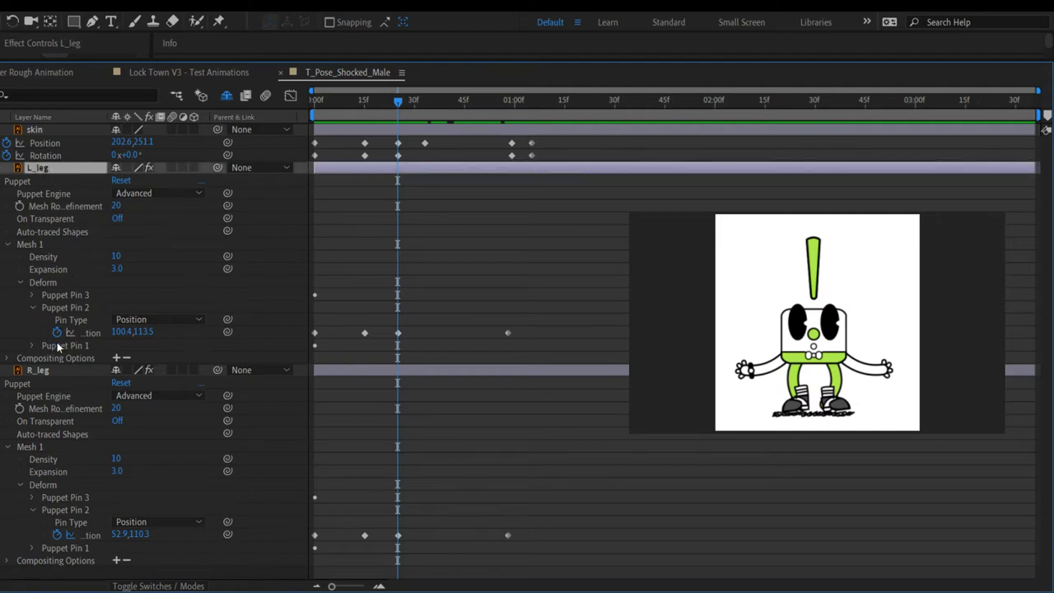
left_click(44, 371, "ctrl")
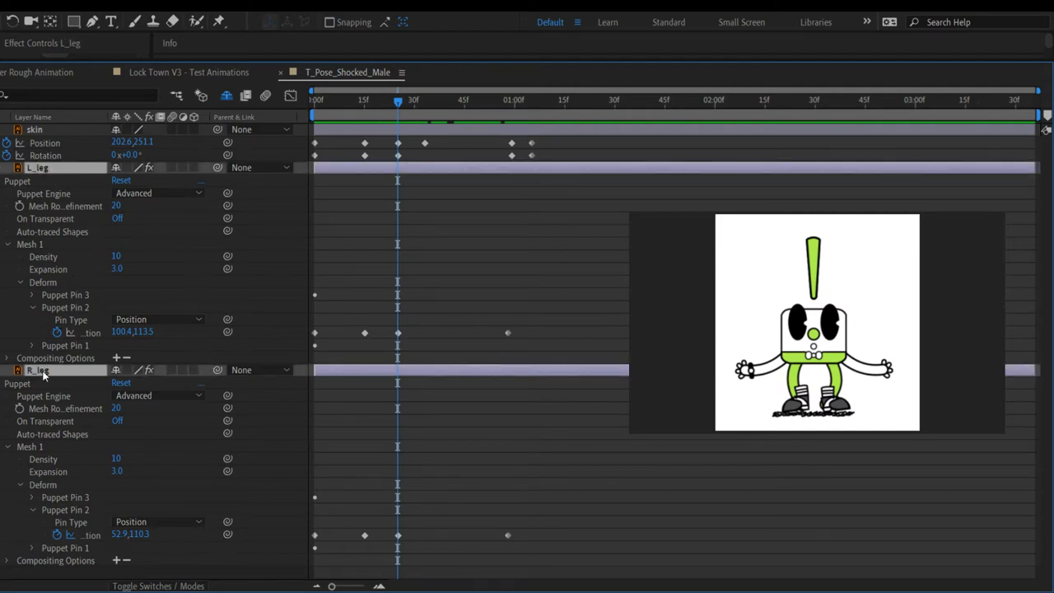
key("p")
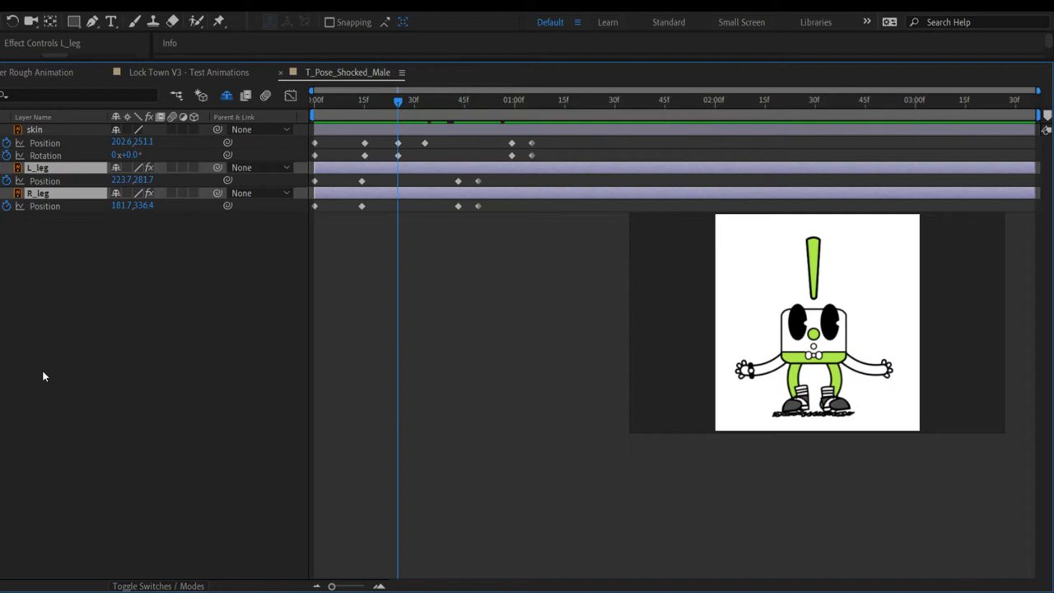
key("r")
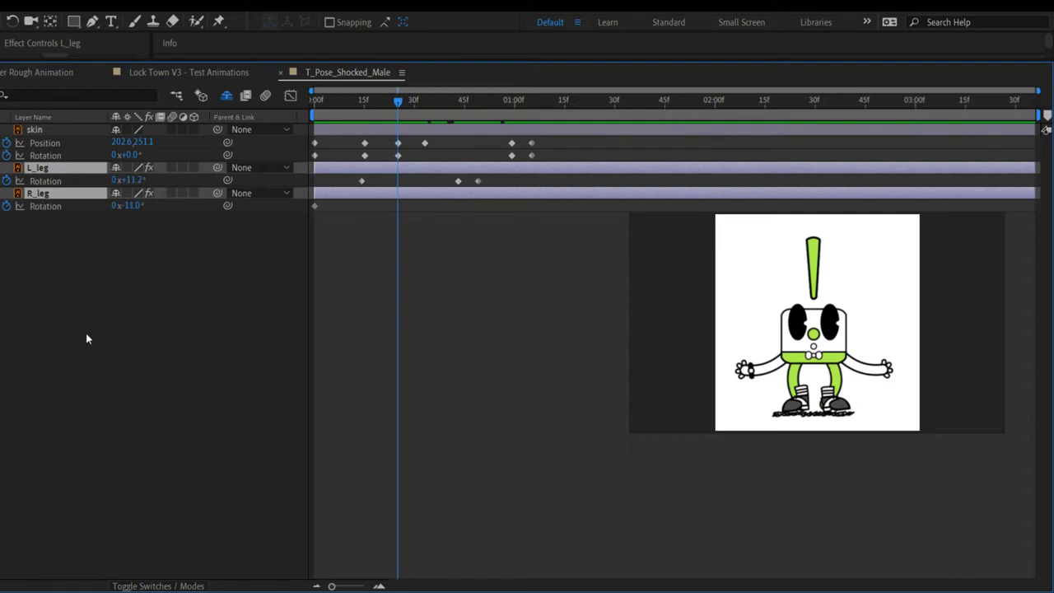
key("u")
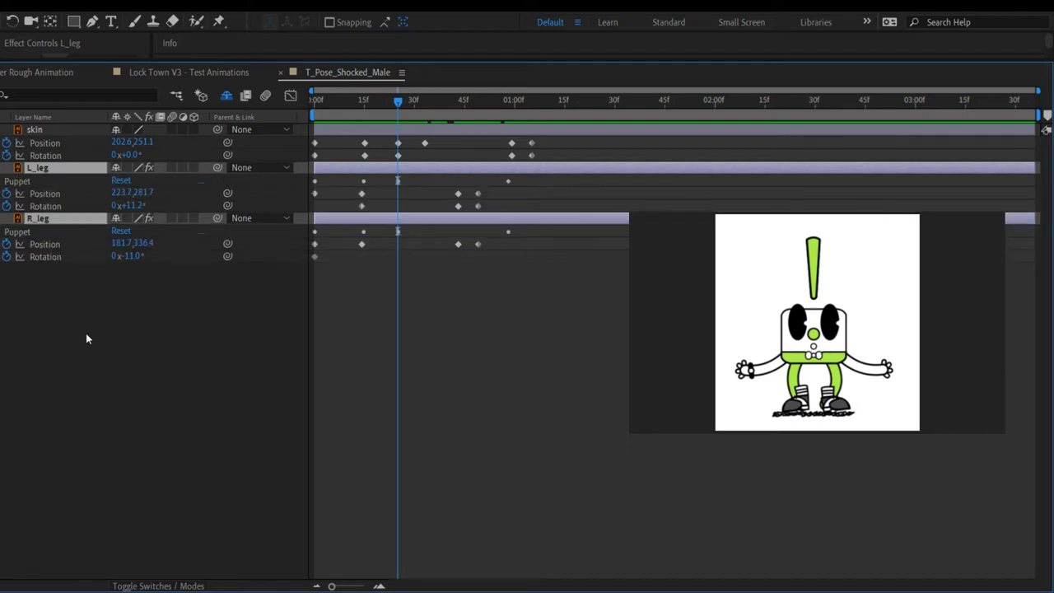
key("shift+r")
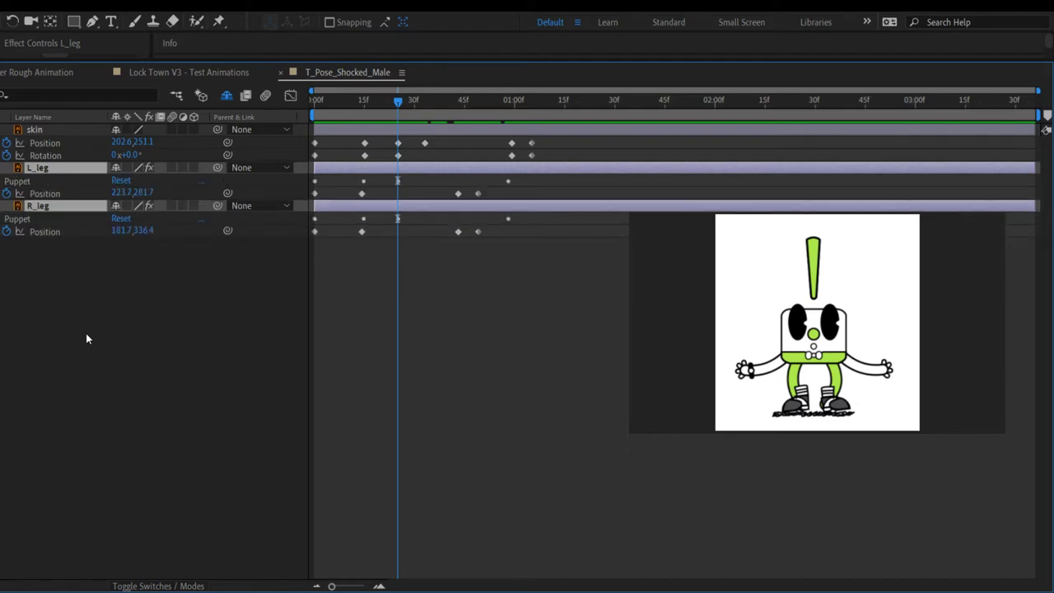
key("shift+r")
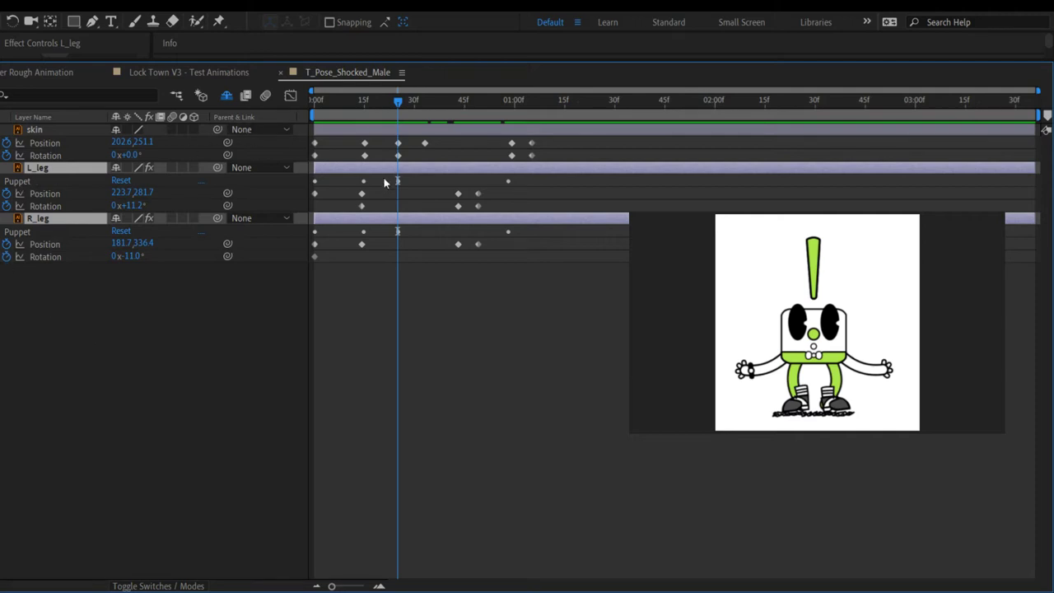
Step: Review the crouch and nudge L_leg's Position and Rotation keyframes one frame later
left_click_drag(398, 97, 288, 122)
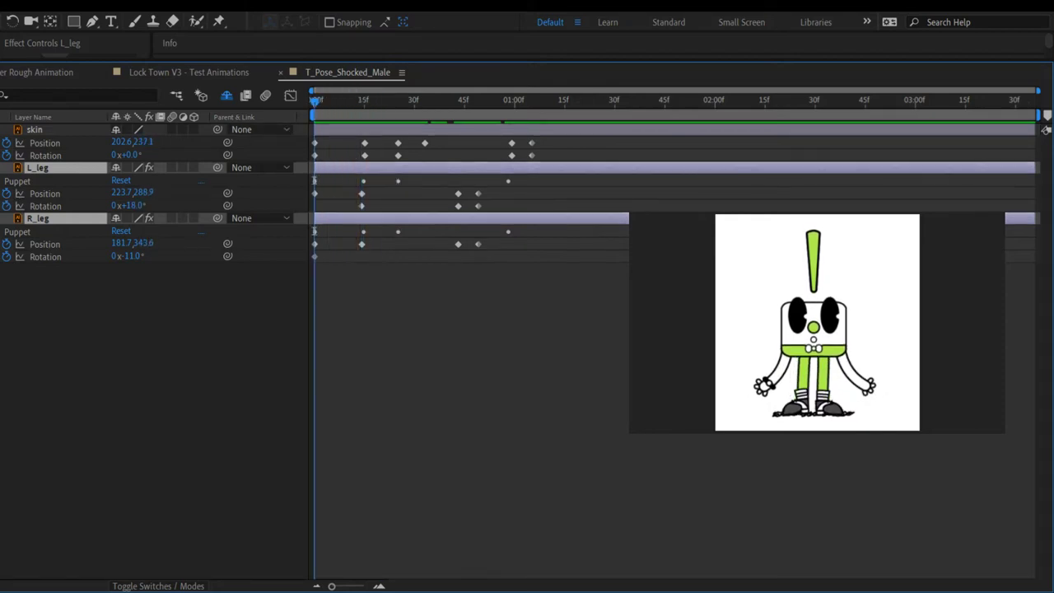
key("space")
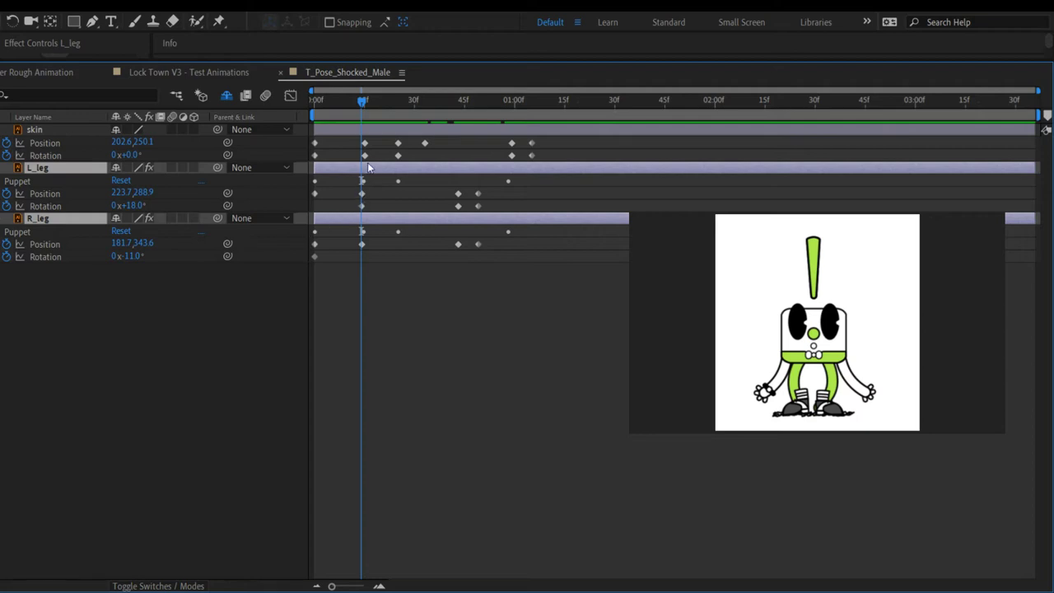
key("Page_Down")
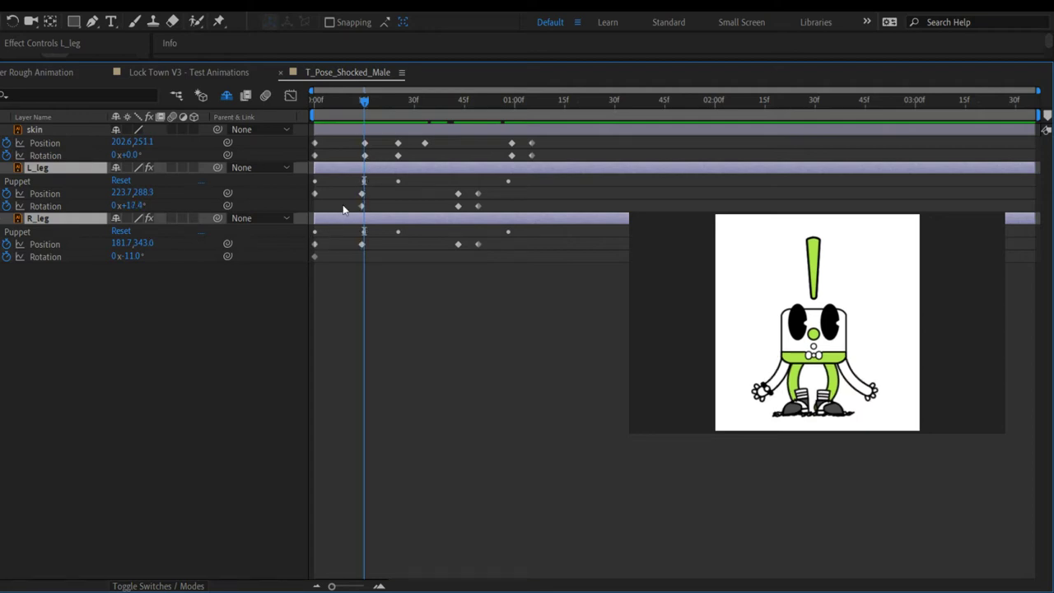
left_click_drag(350, 193, 373, 212)
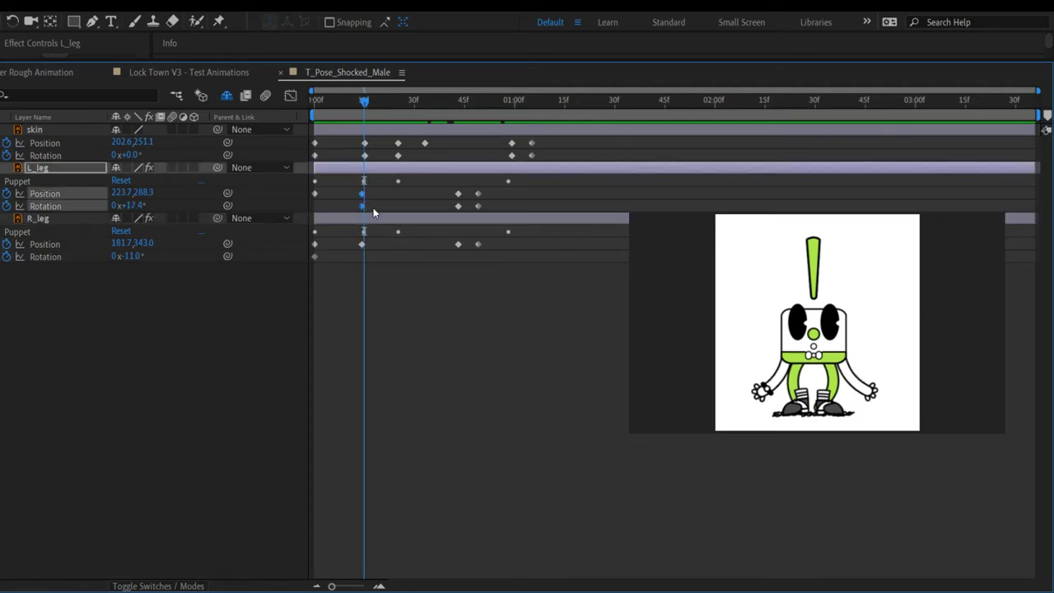
key("alt+Right")
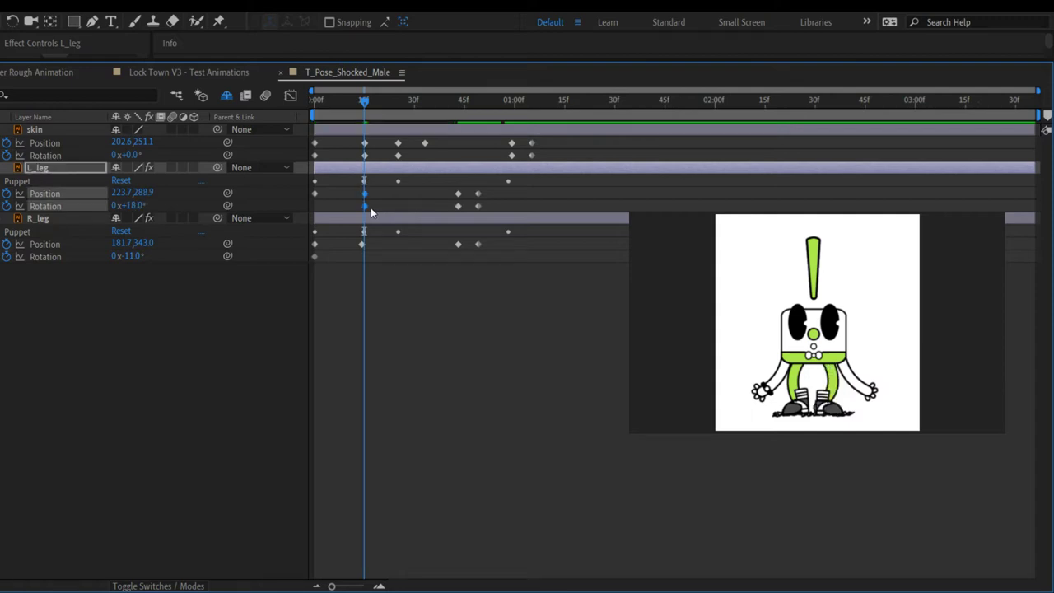
Step: Nudge R_leg's crouch Position keyframe one frame later and play back the crouch
left_click_drag(348, 235, 367, 255)
key("alt+Right")
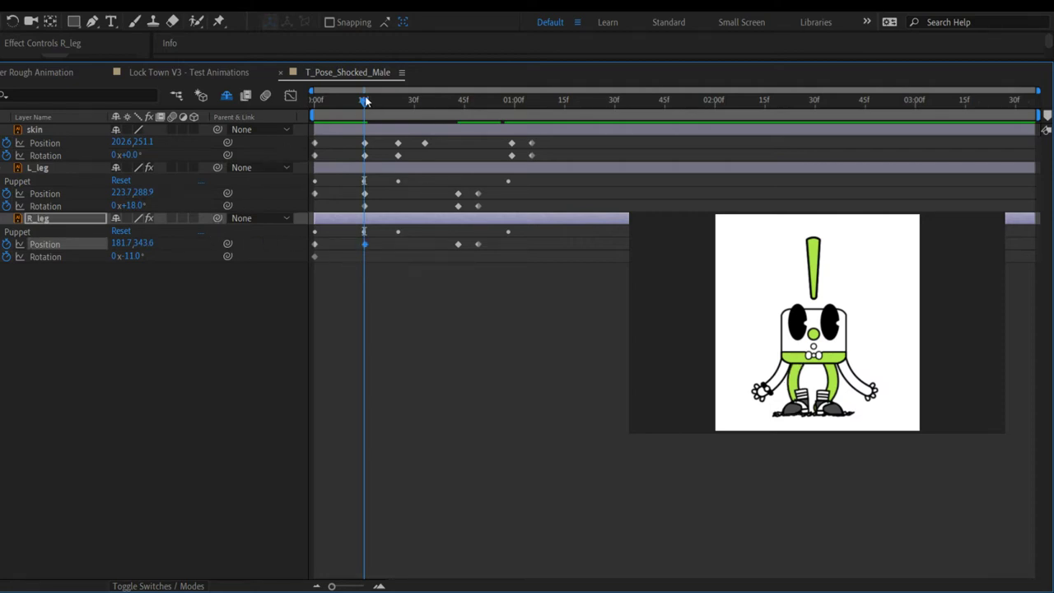
left_click_drag(367, 102, 385, 104)
key("space")
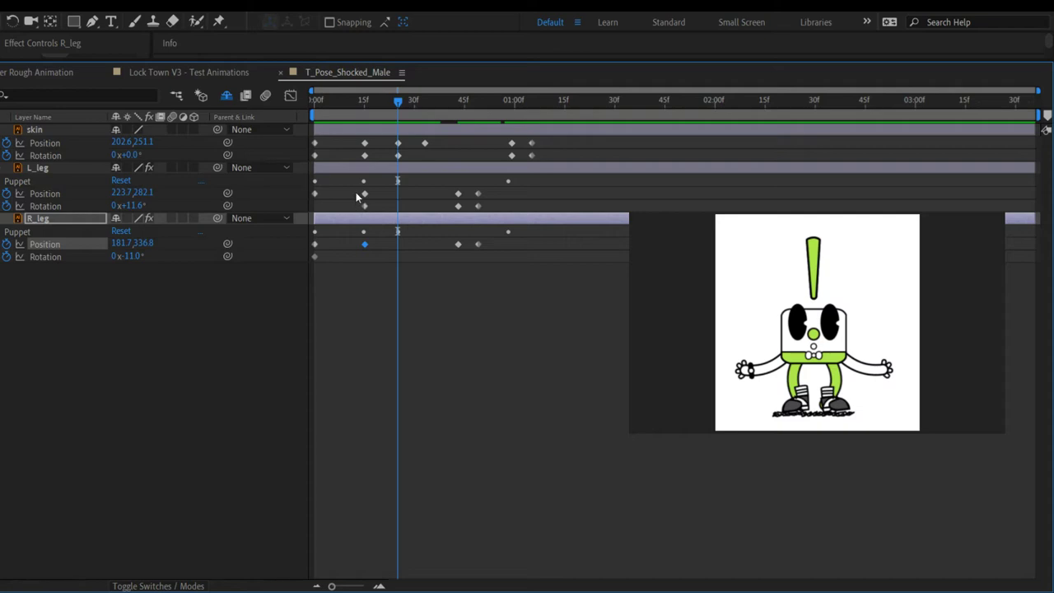
Step: Copy the legs' 15f crouch keyframes and paste them at 30f
left_click_drag(355, 193, 372, 210)
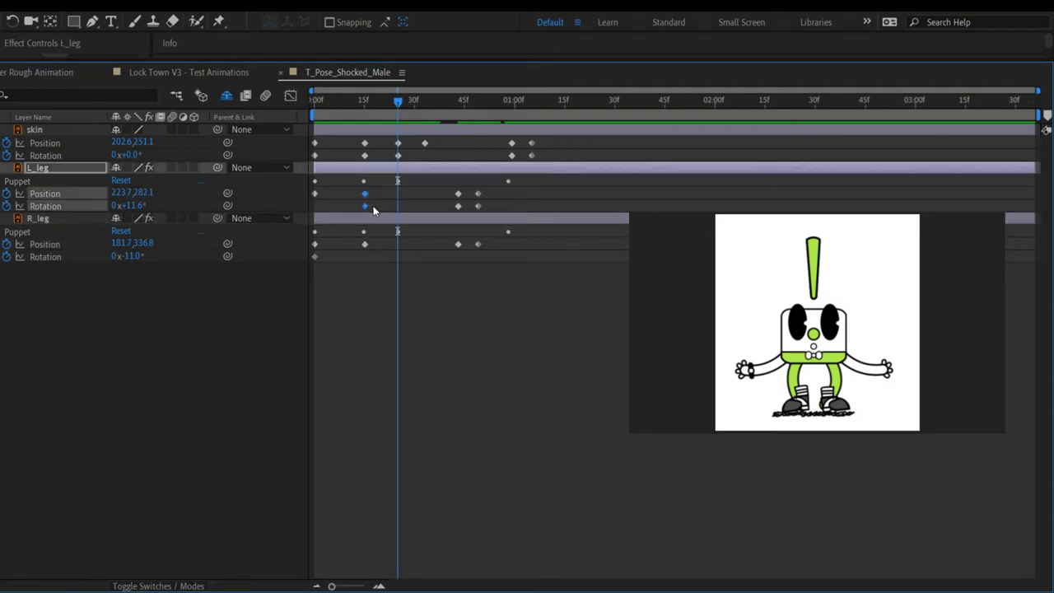
left_click_drag(354, 241, 368, 248)
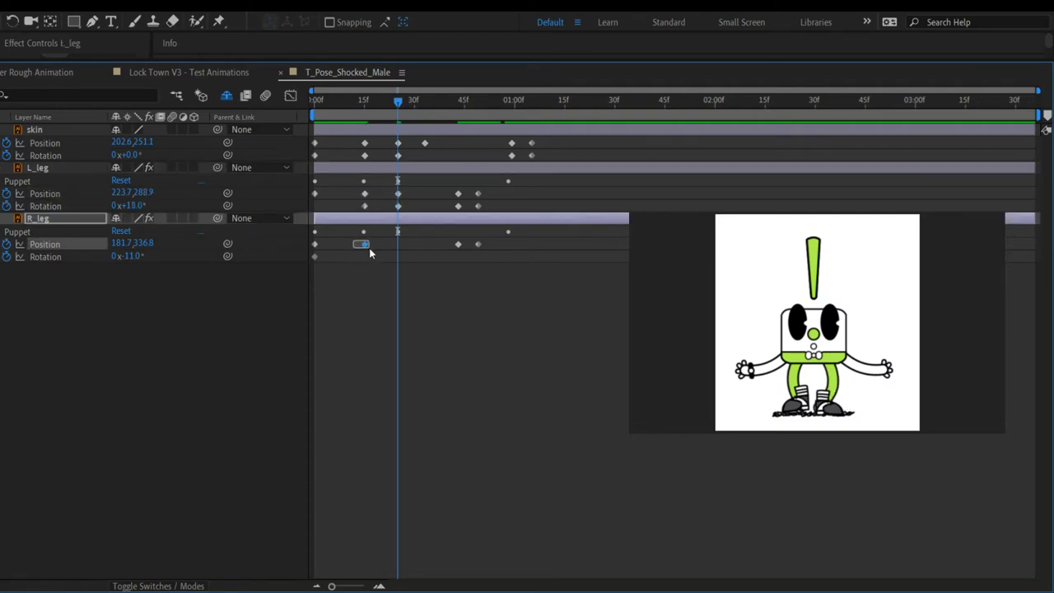
key("ctrl+c")
key("ctrl+v")
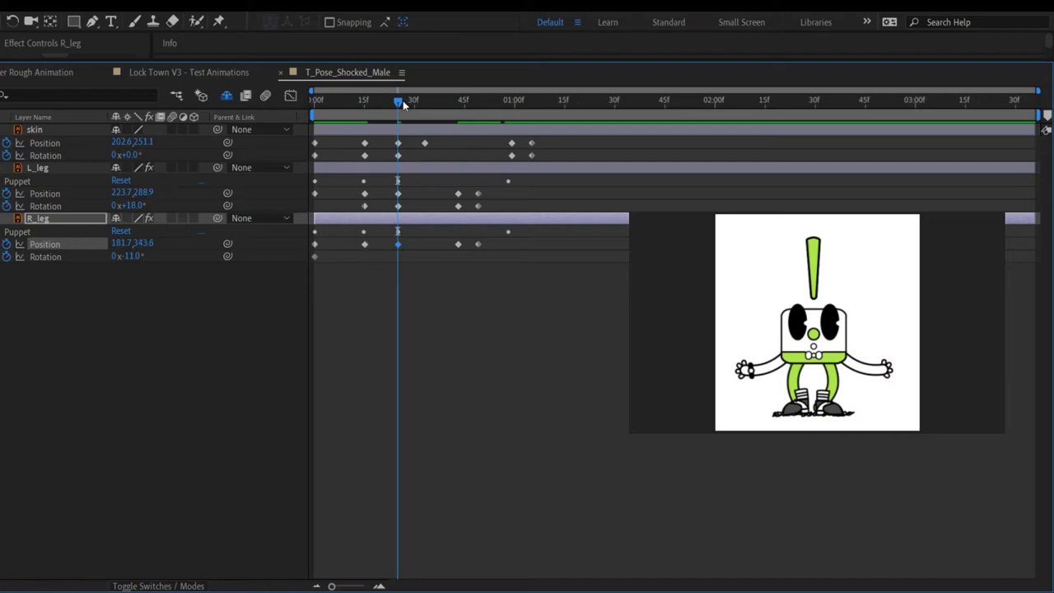
Step: Preview the jump from frame 0 several times, then stop near 10f to inspect the pose
key("space")
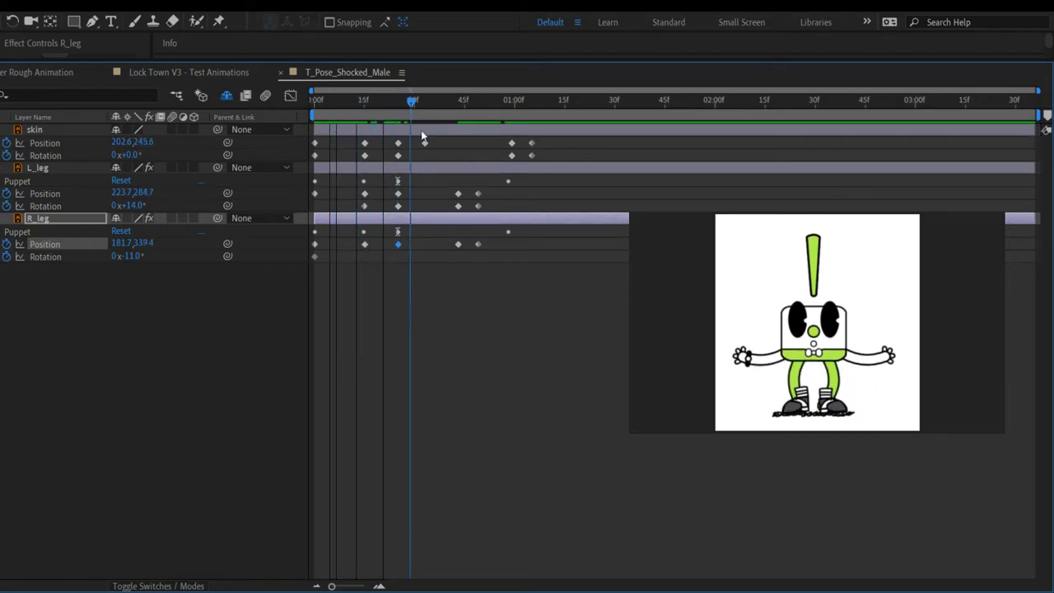
key("space")
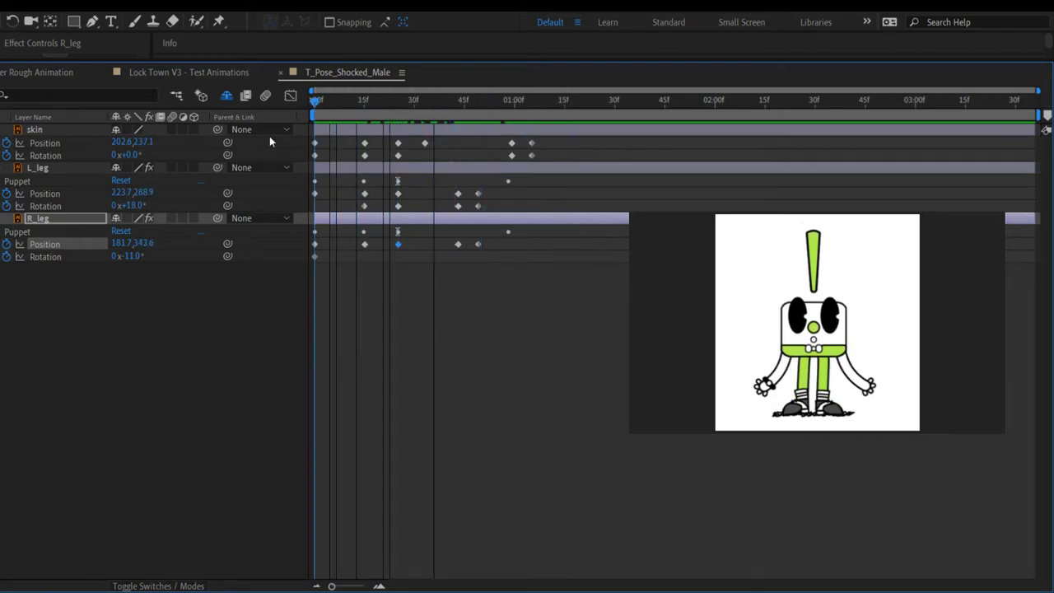
key("space")
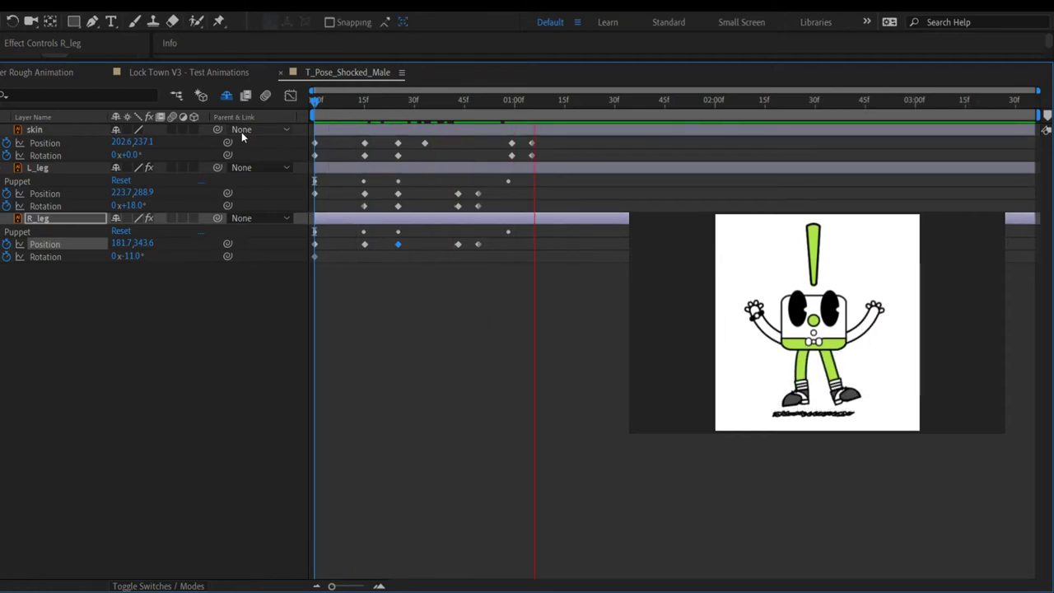
key("space")
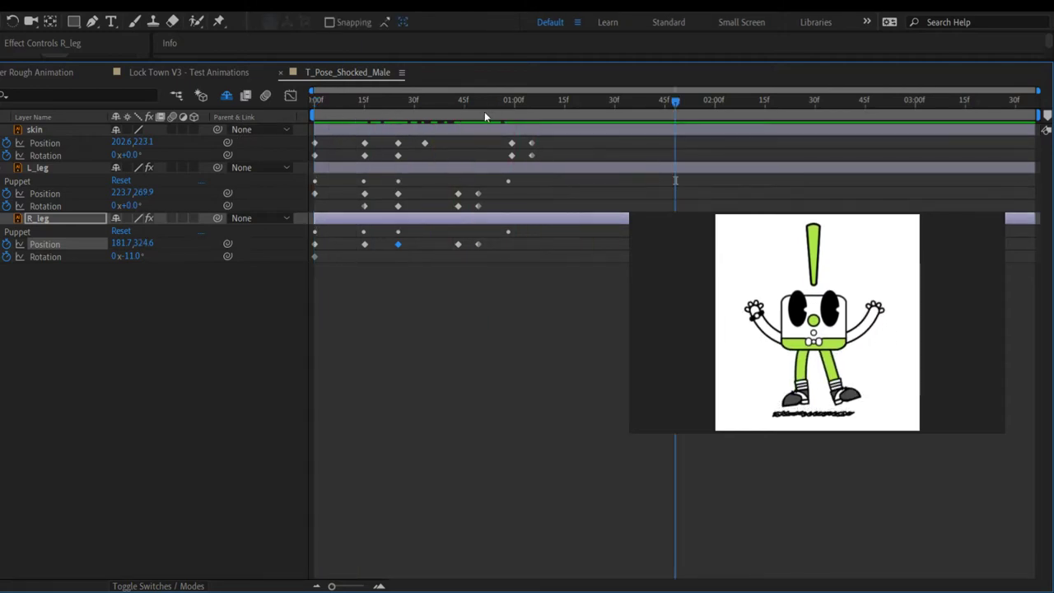
key("Home")
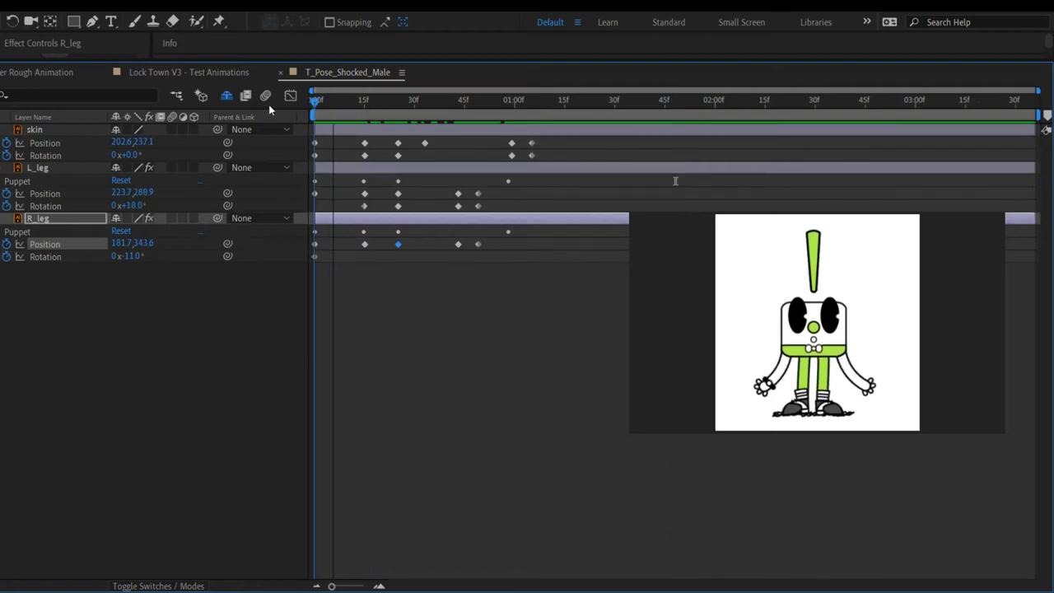
key("space")
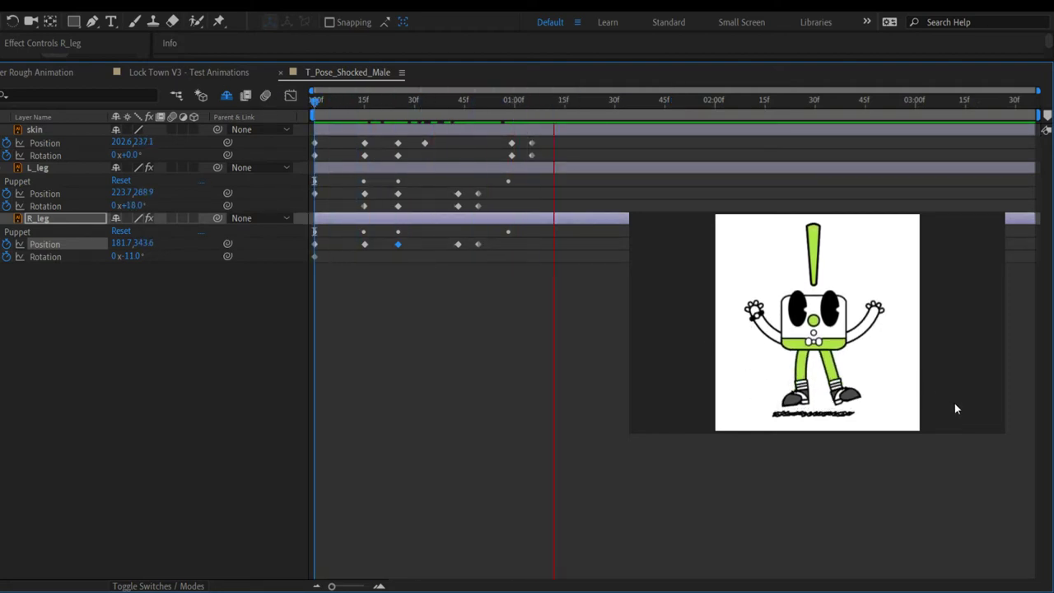
key("space")
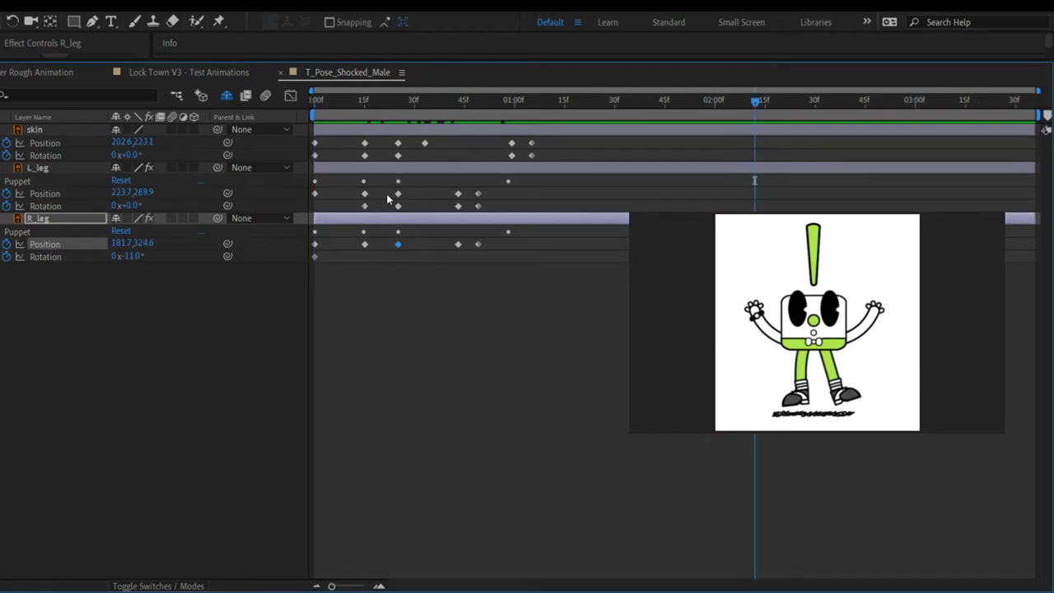
left_click(342, 101)
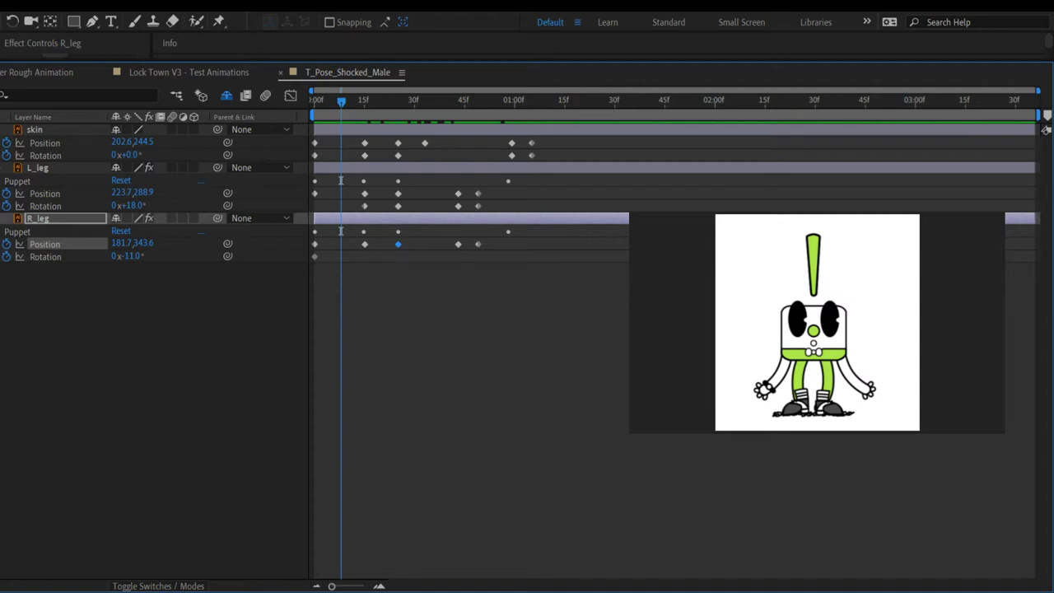
Step: Return to the start of the animation and preview the playback
left_click_drag(341, 106, 262, 98)
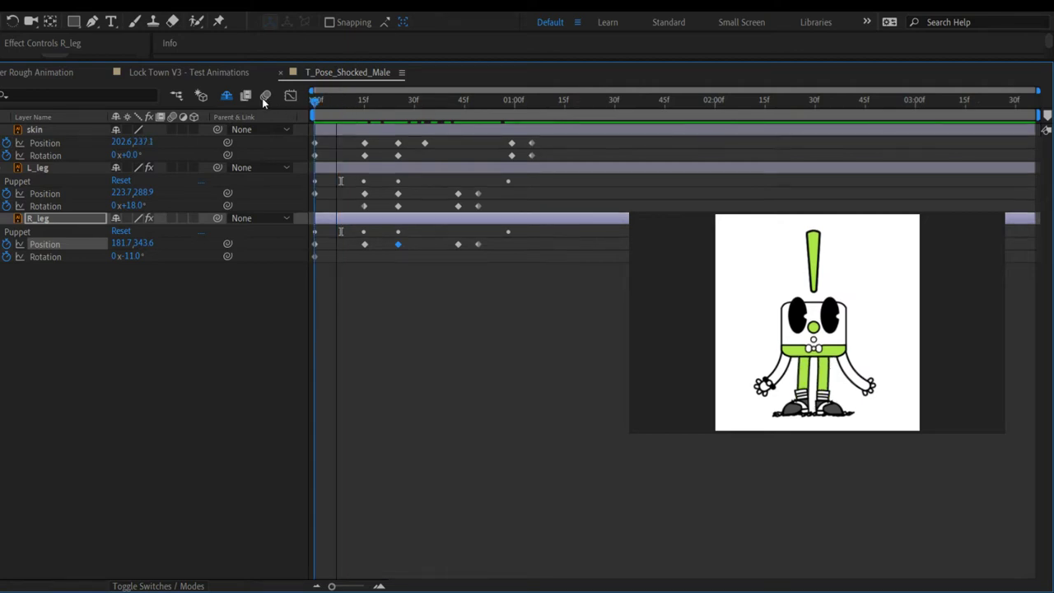
key("space")
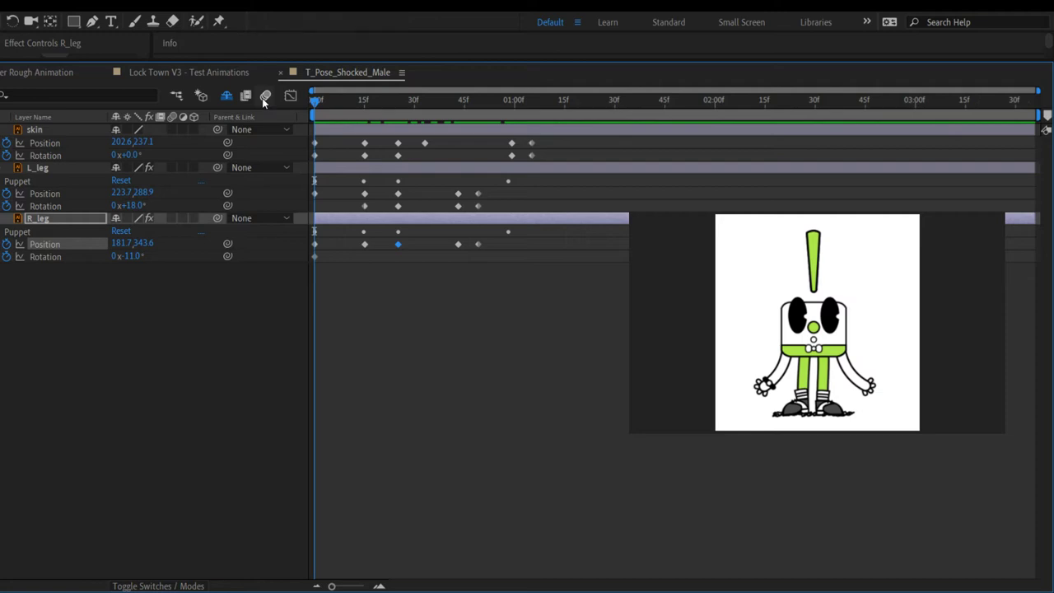
key("space")
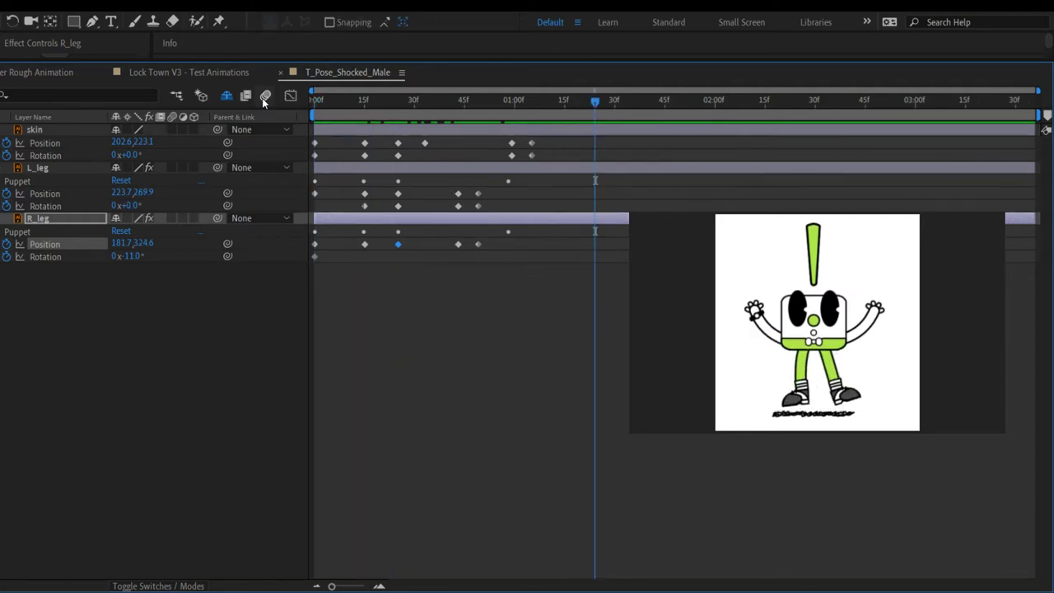
Step: Undo the last three leg keyframe edits and preview the result
key("ctrl+z")
key("ctrl+z")
key("ctrl+z")
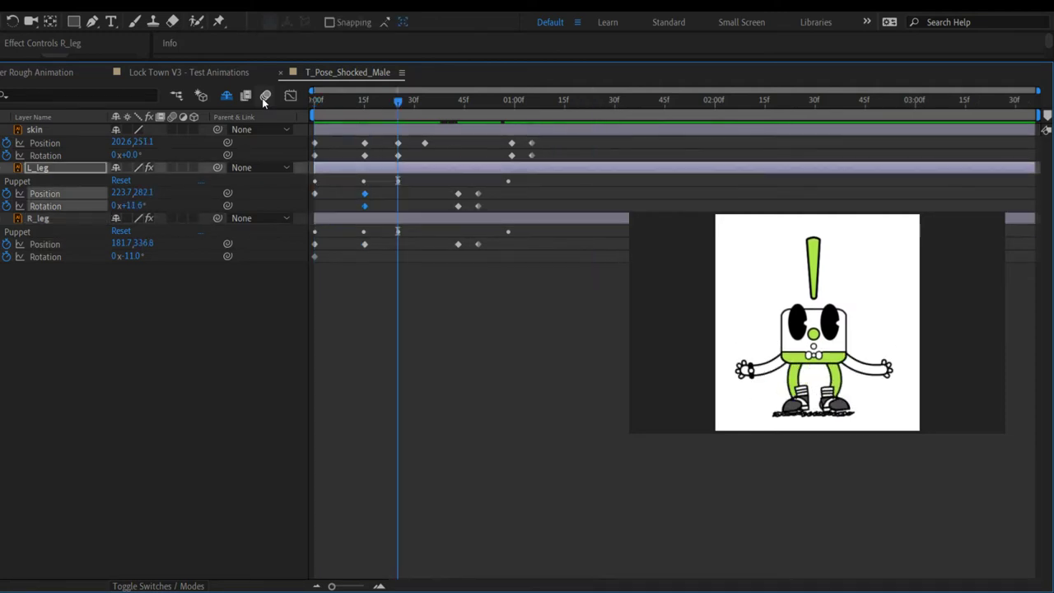
key("ctrl+z")
key("ctrl+z")
key("ctrl+z")
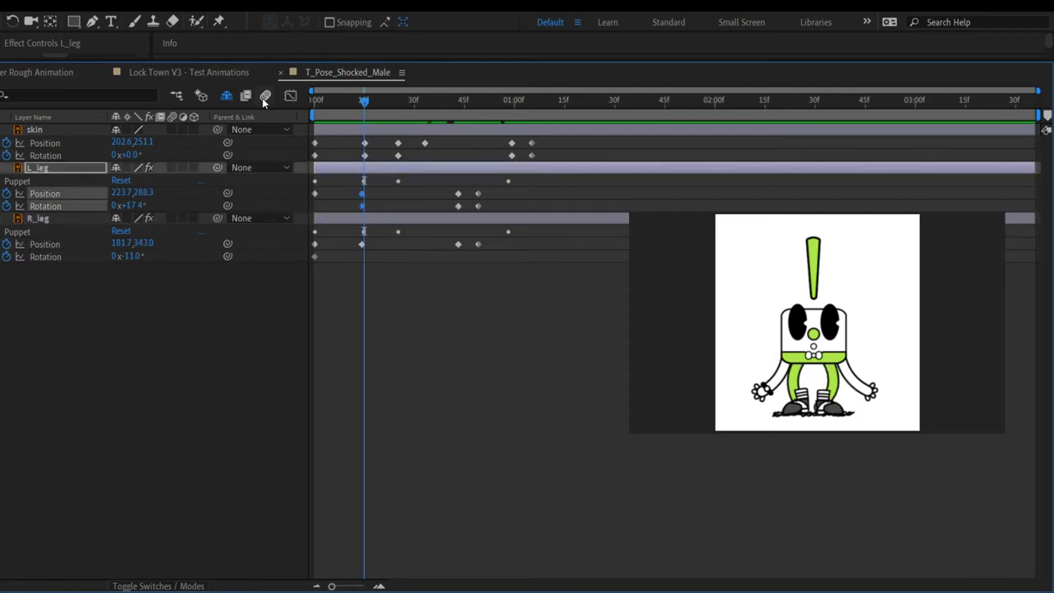
key("ctrl+z")
key("ctrl+z")
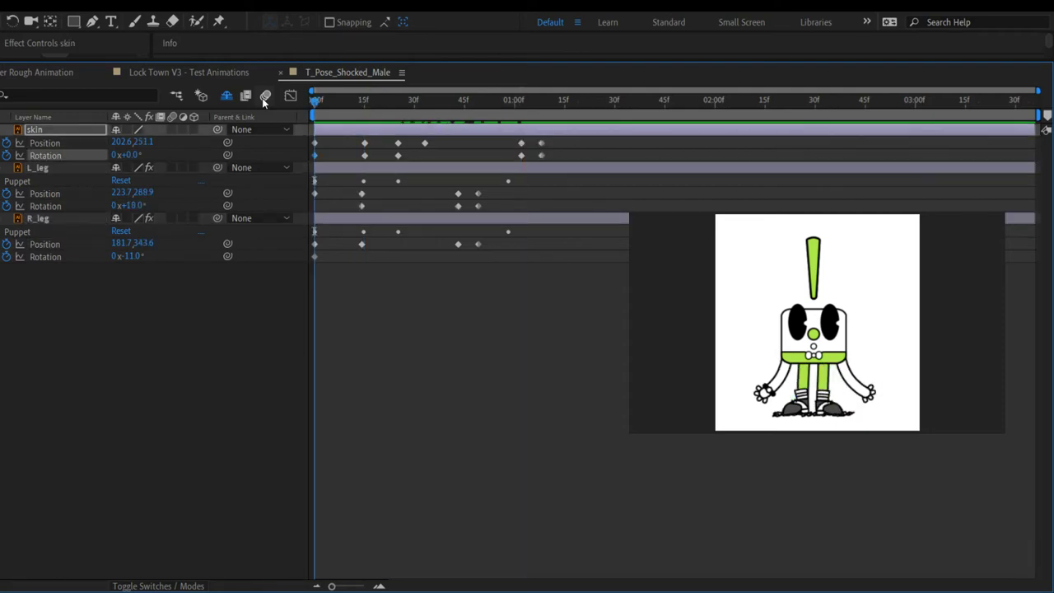
key("space")
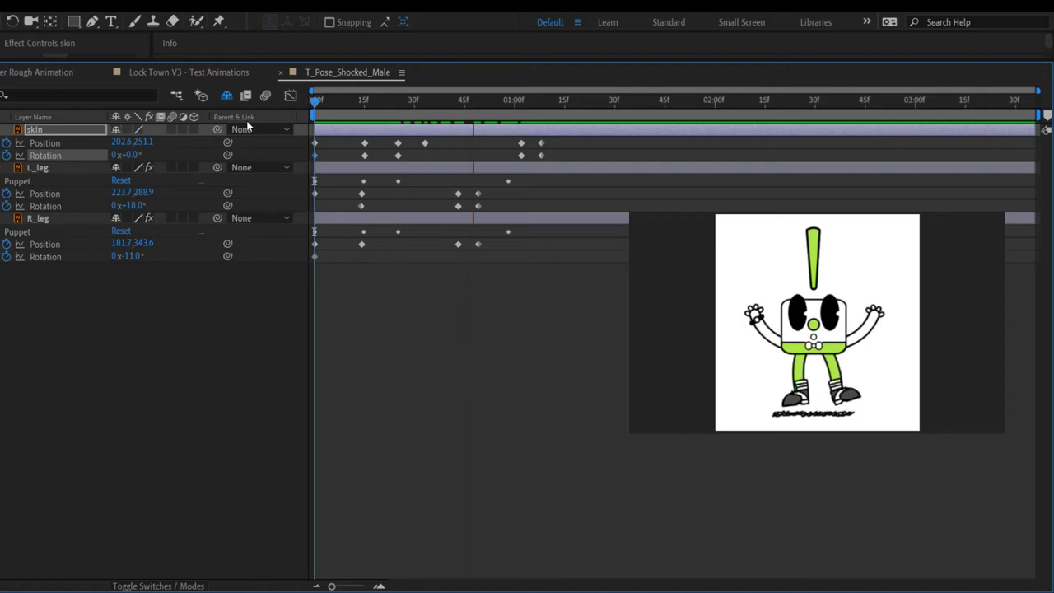
key("space")
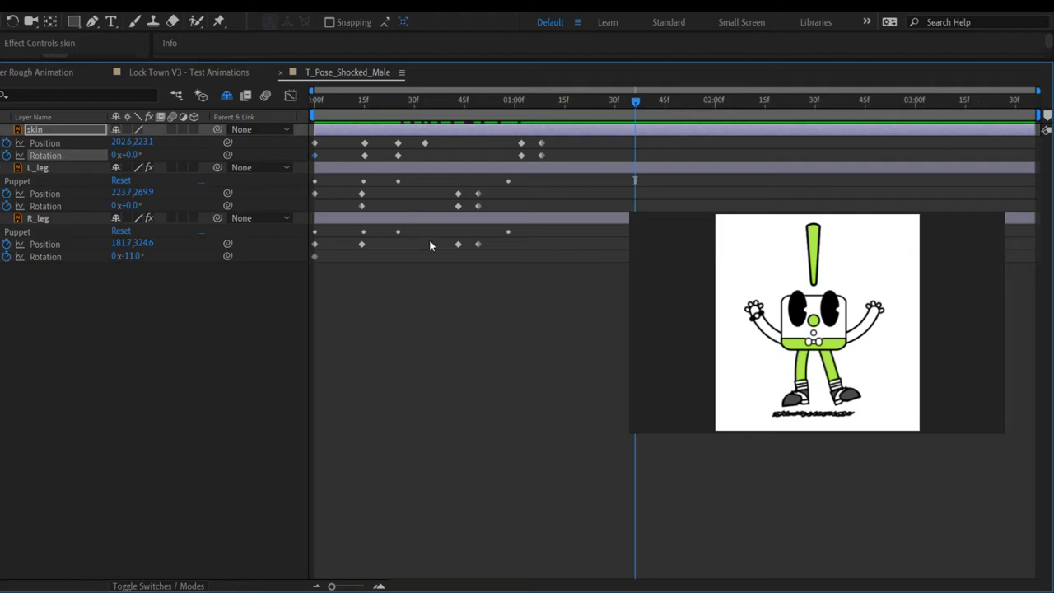
Step: Deselect the skin layer and preview up to the arms-raised pose
left_click(442, 349)
key("space")
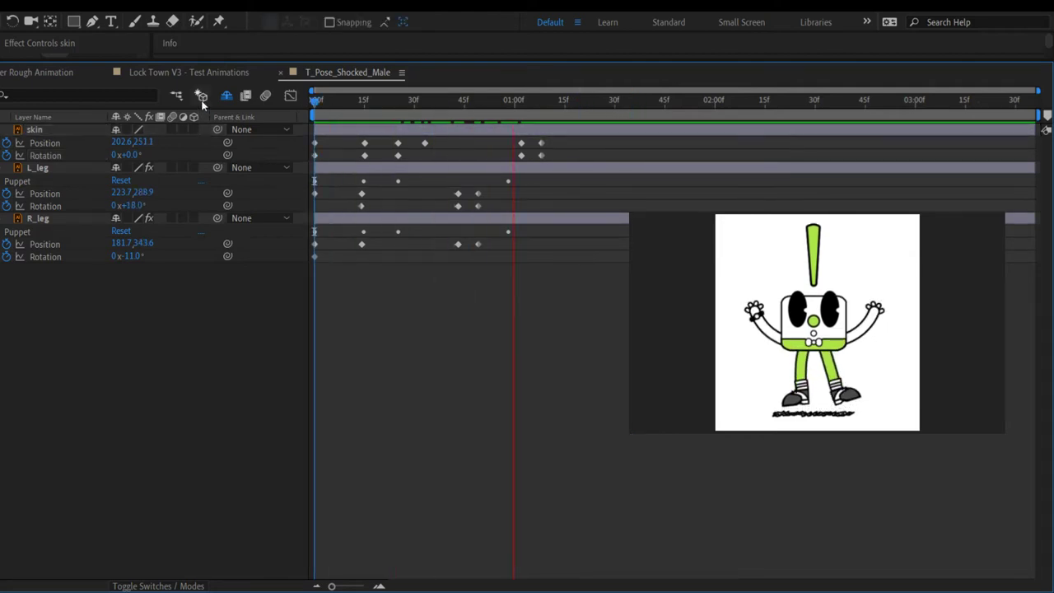
key("space")
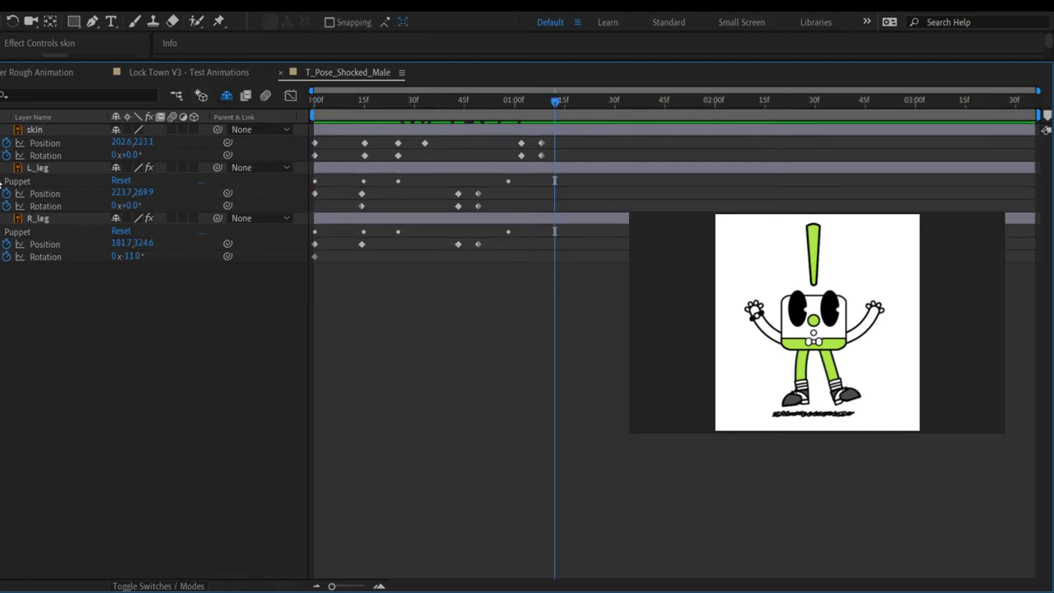
Step: Expand Puppet, Mesh 1 and Deform on L_leg and R_leg to reveal Puppet Pins 1–3
left_click(3, 182)
left_click(3, 307)
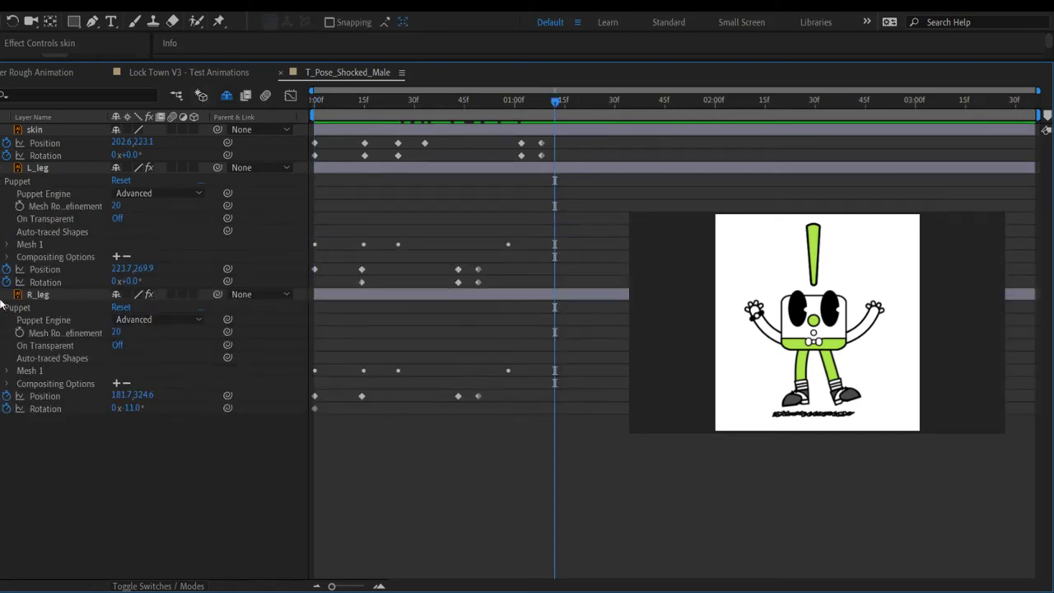
left_click(7, 370)
left_click(6, 244)
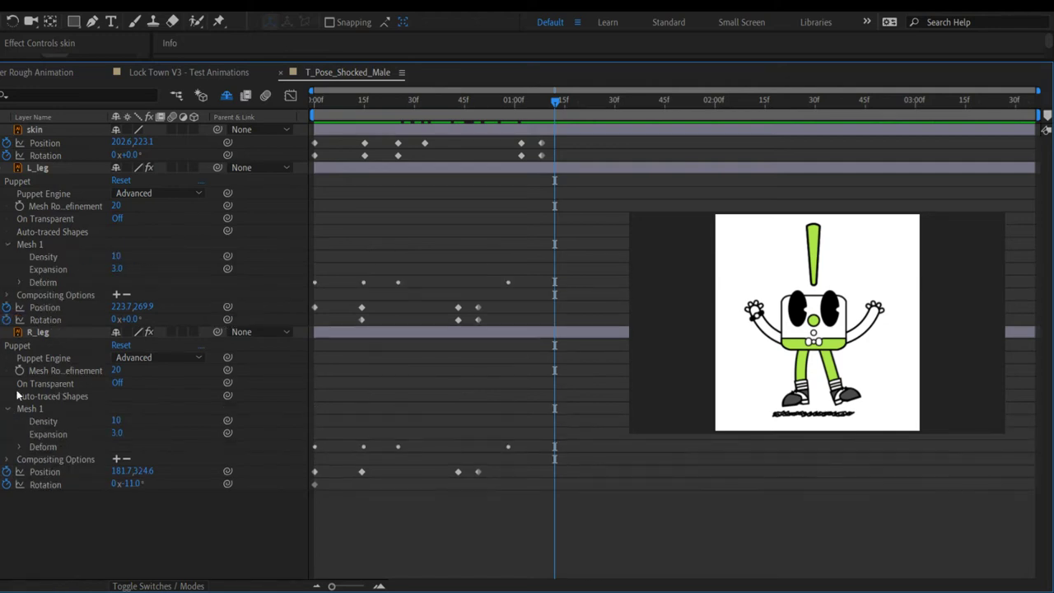
left_click(21, 283)
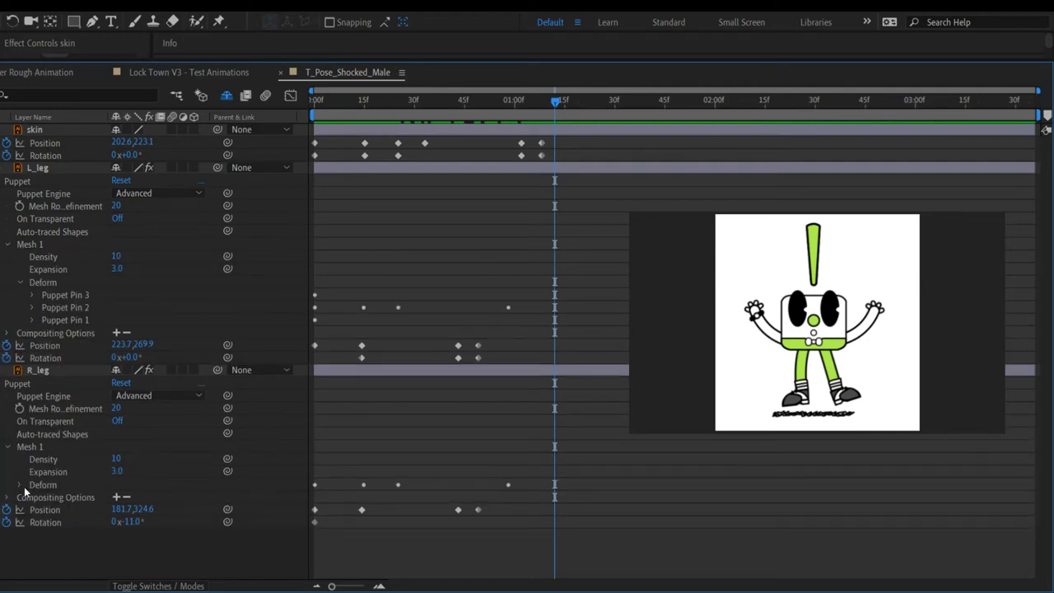
left_click(20, 484)
left_click(44, 73)
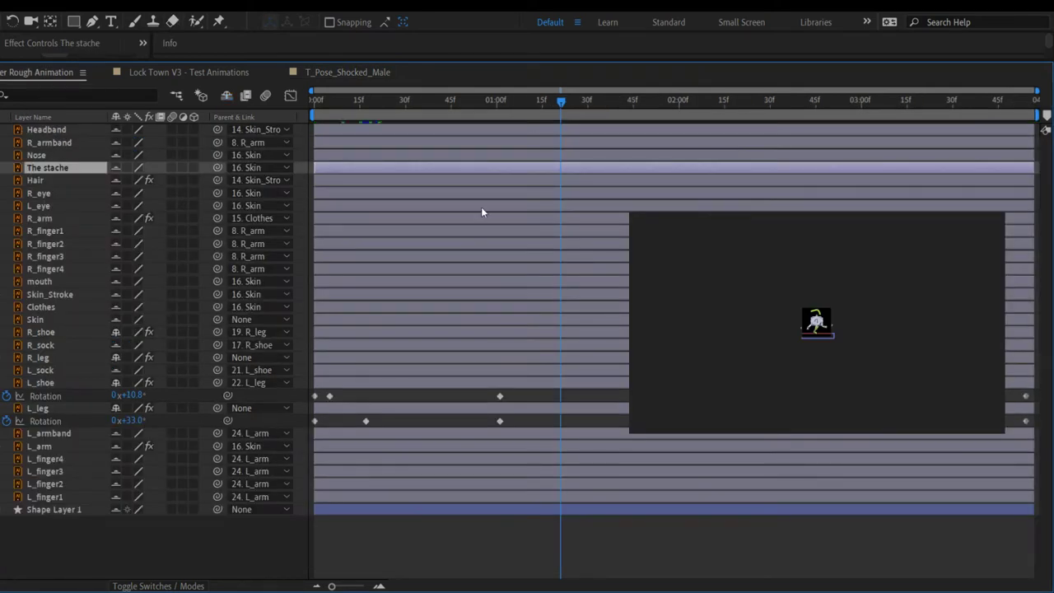
left_click(341, 74)
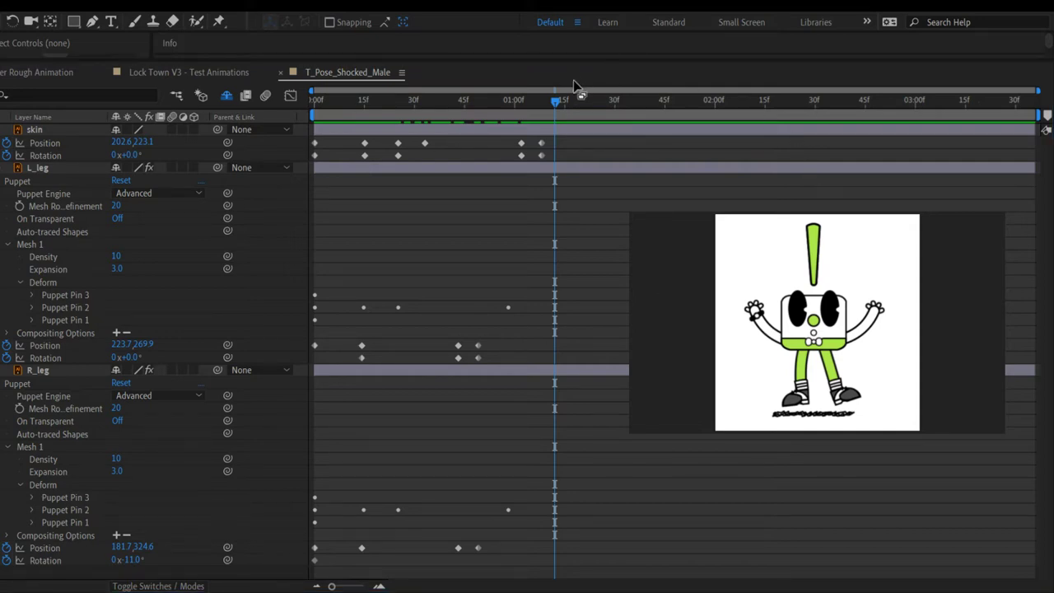
left_click_drag(558, 99, 315, 101)
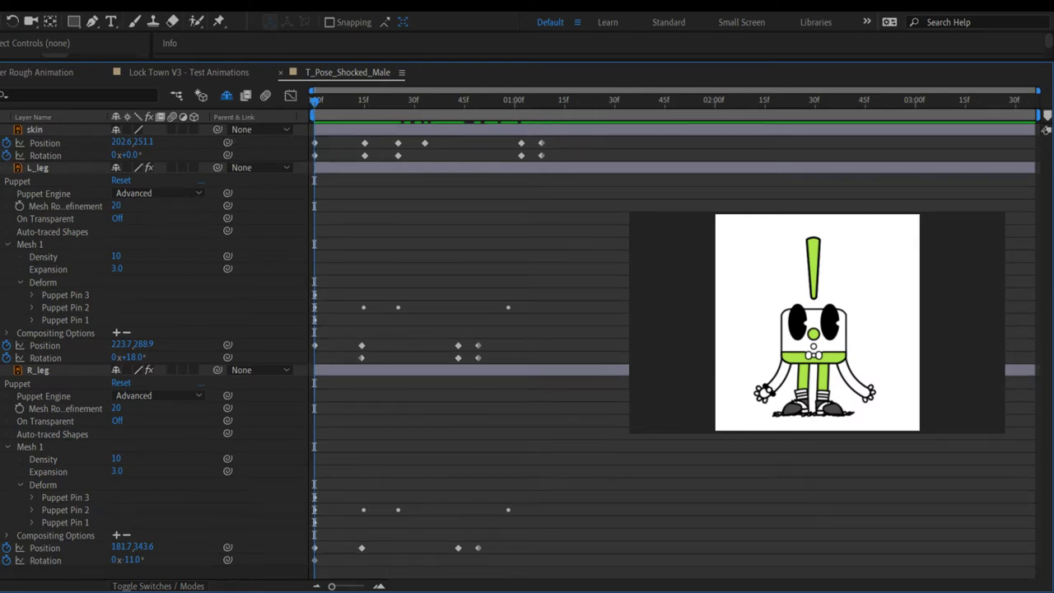
key("k")
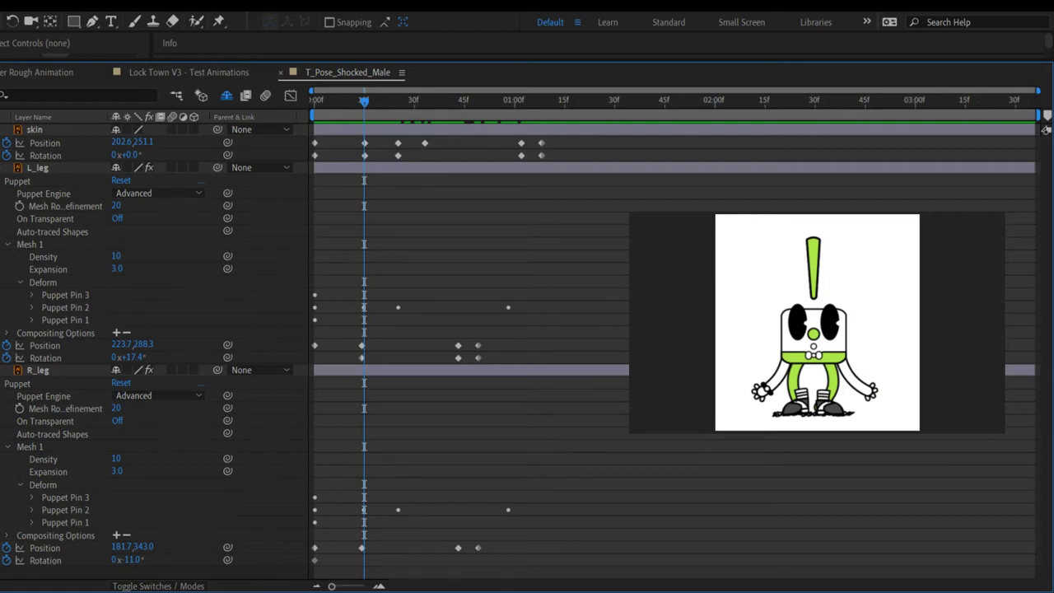
key("k")
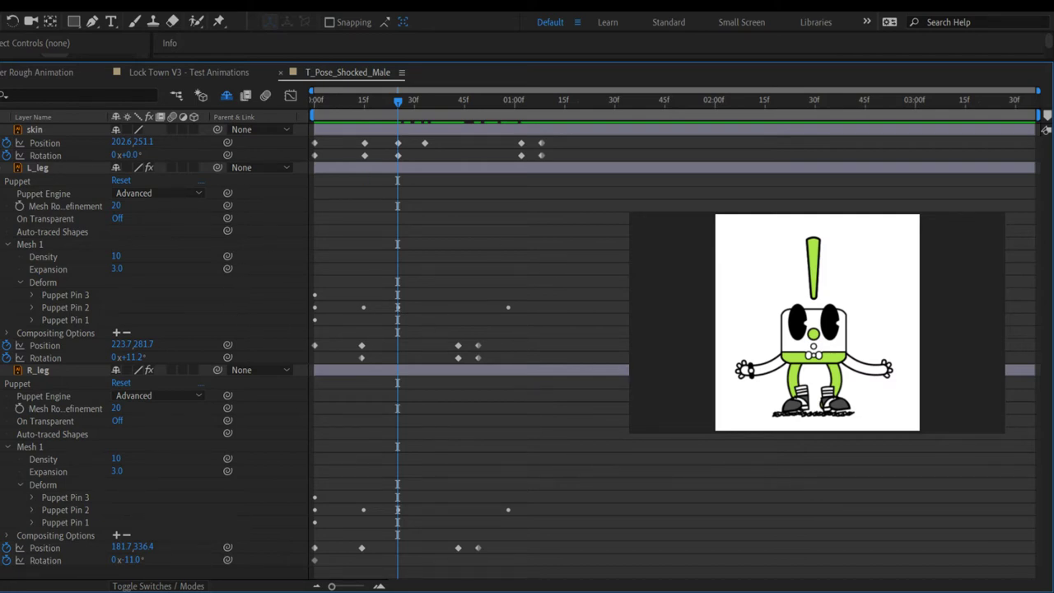
key("j")
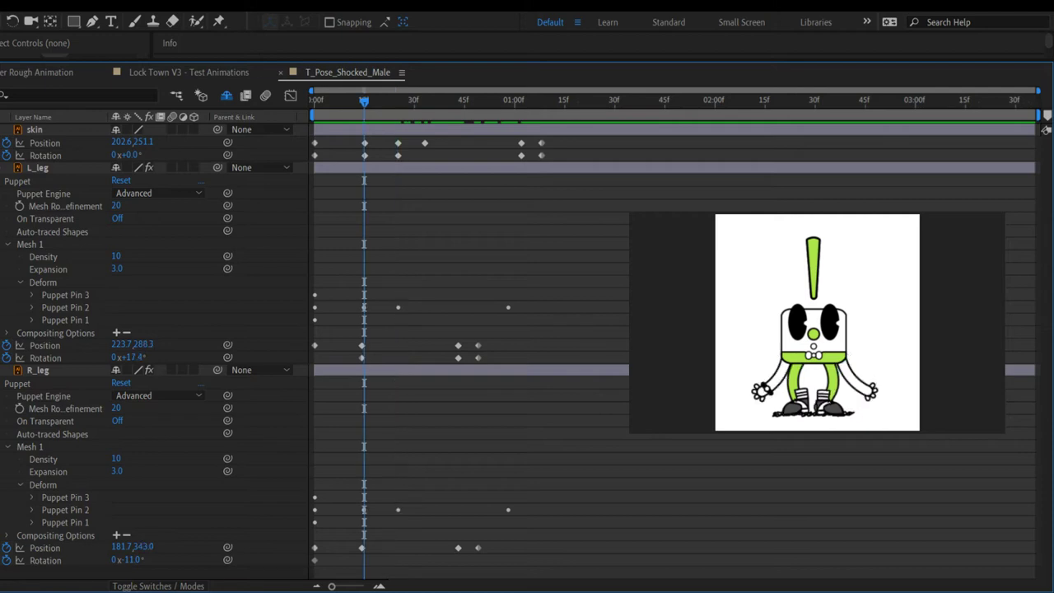
key("k")
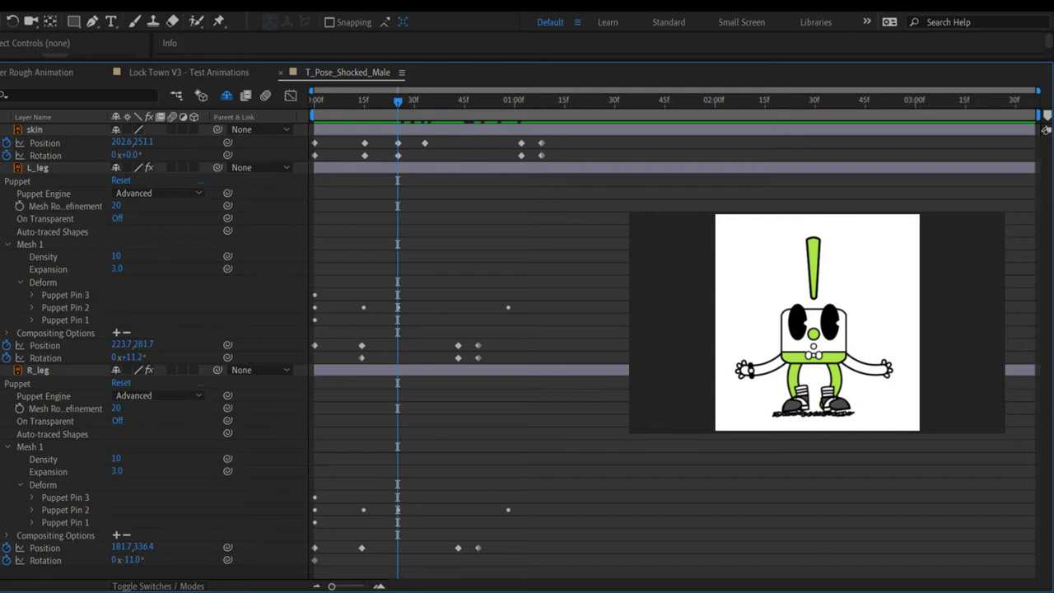
key("j")
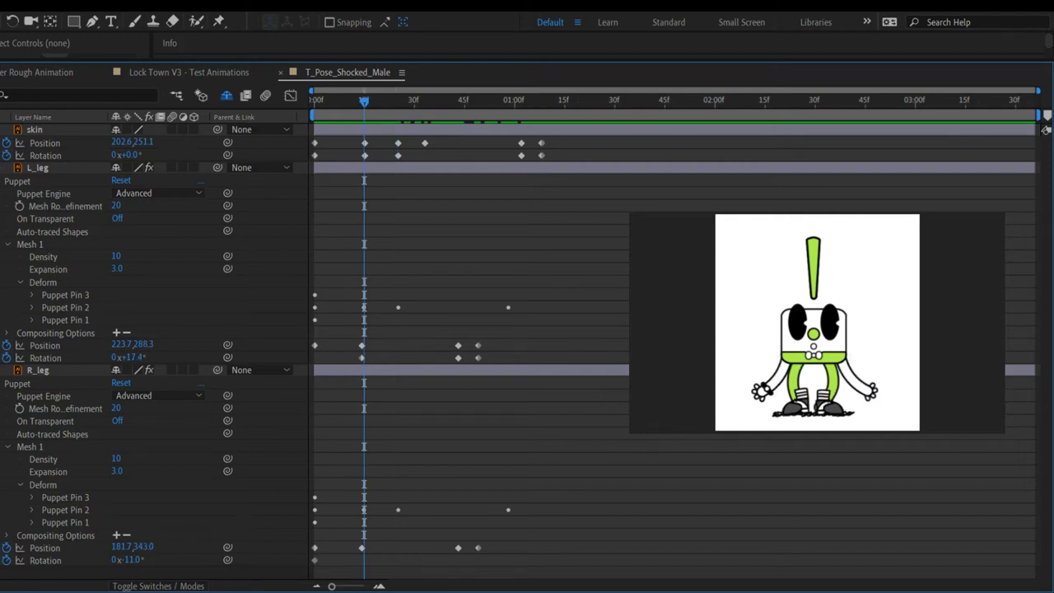
key("k")
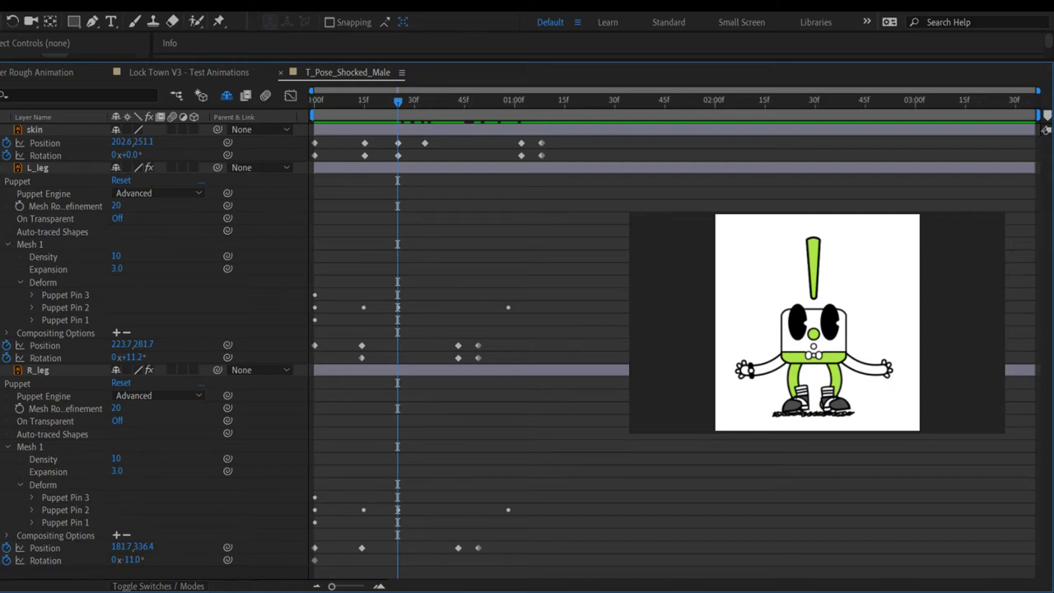
key("j")
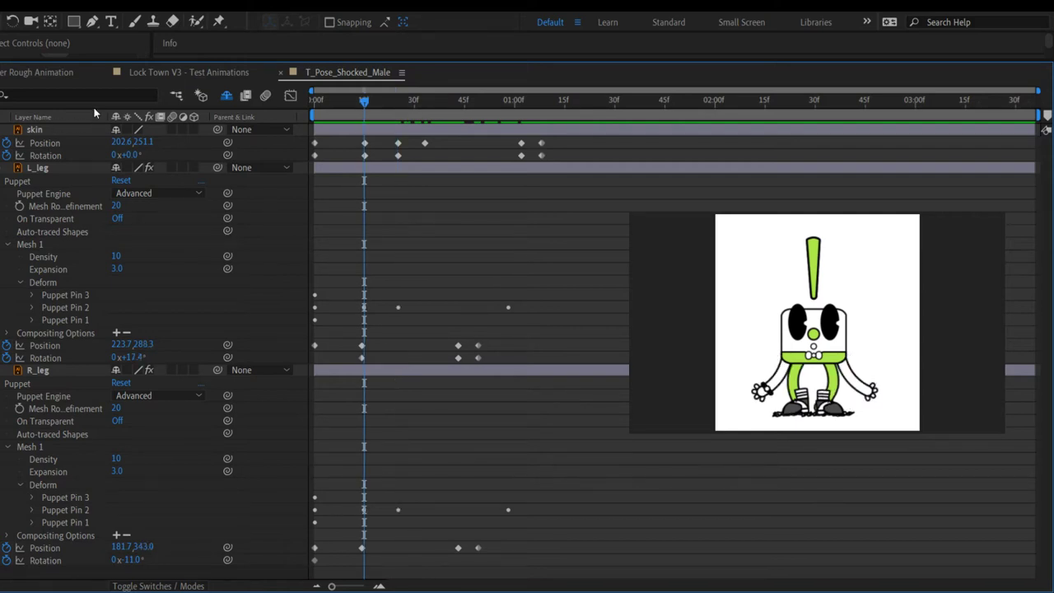
Step: Mark R_shoes and L_shoe as shy layers and hide shy layers
left_click(227, 99)
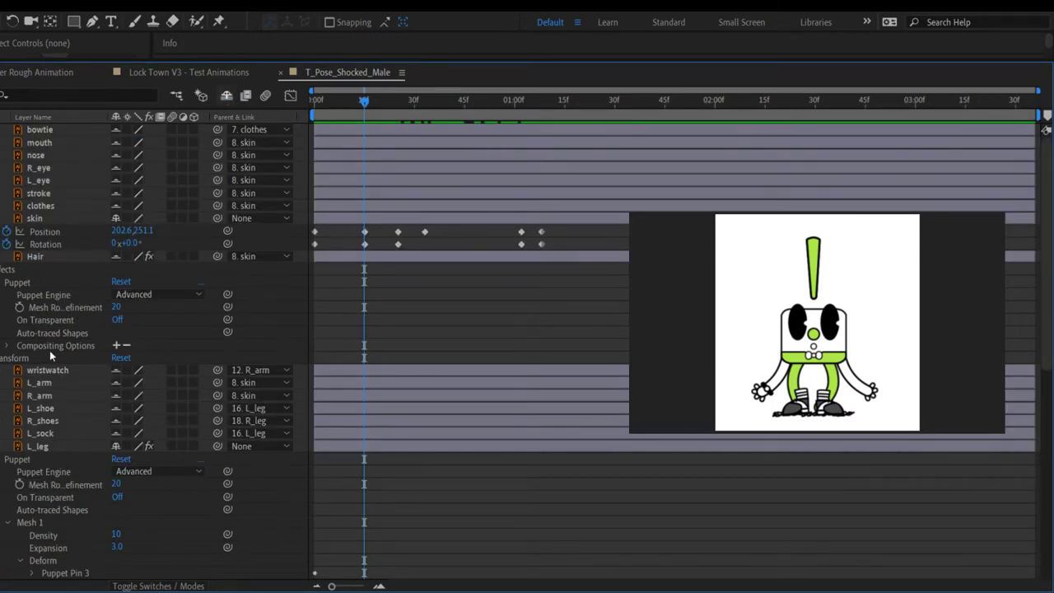
scroll(35, 247, "down", 5)
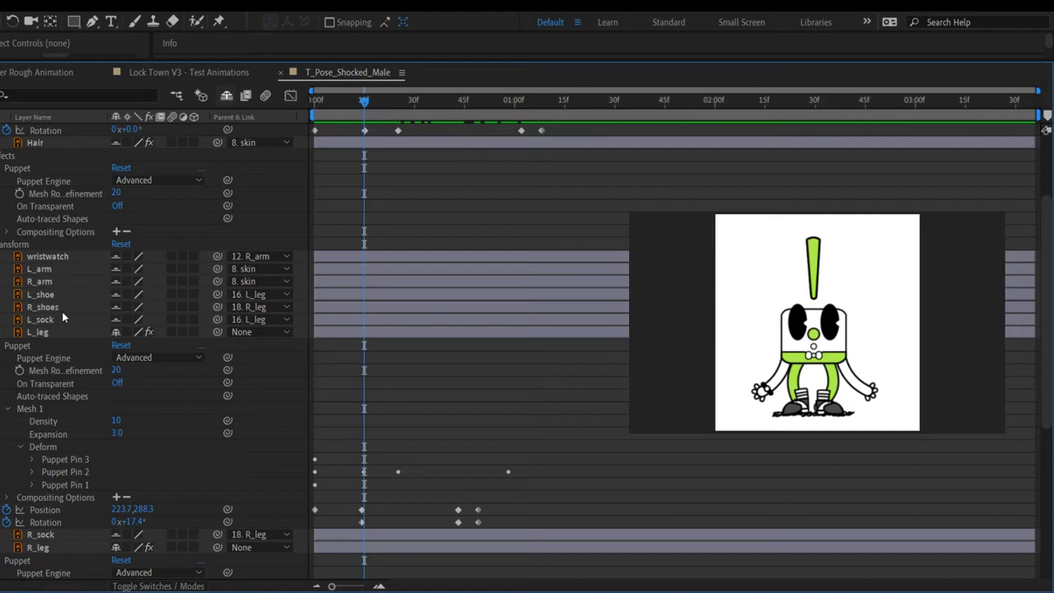
left_click(117, 307)
scroll(132, 559, "down", 12)
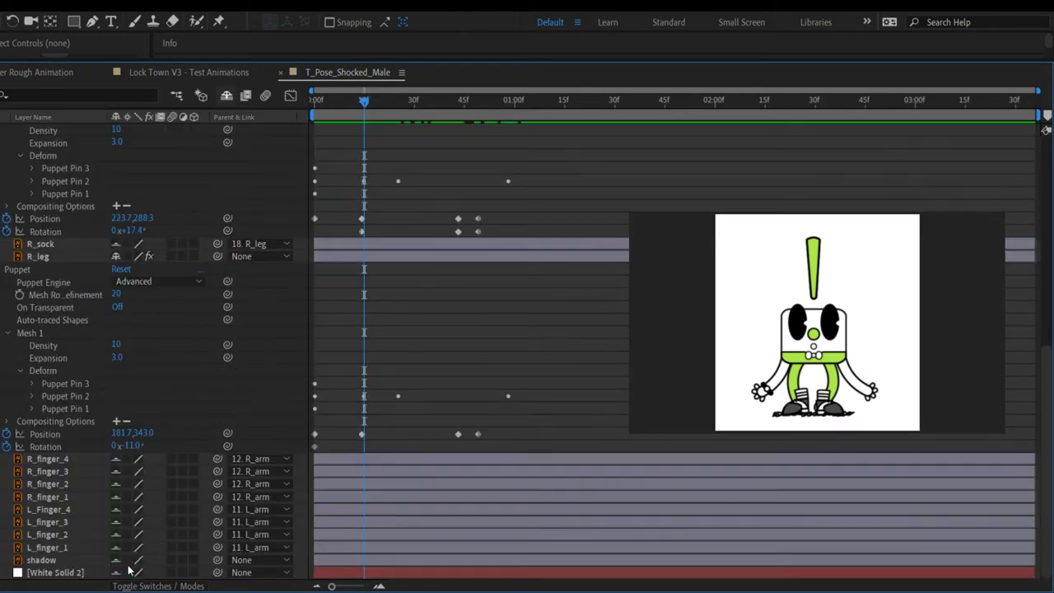
scroll(124, 520, "up", 9)
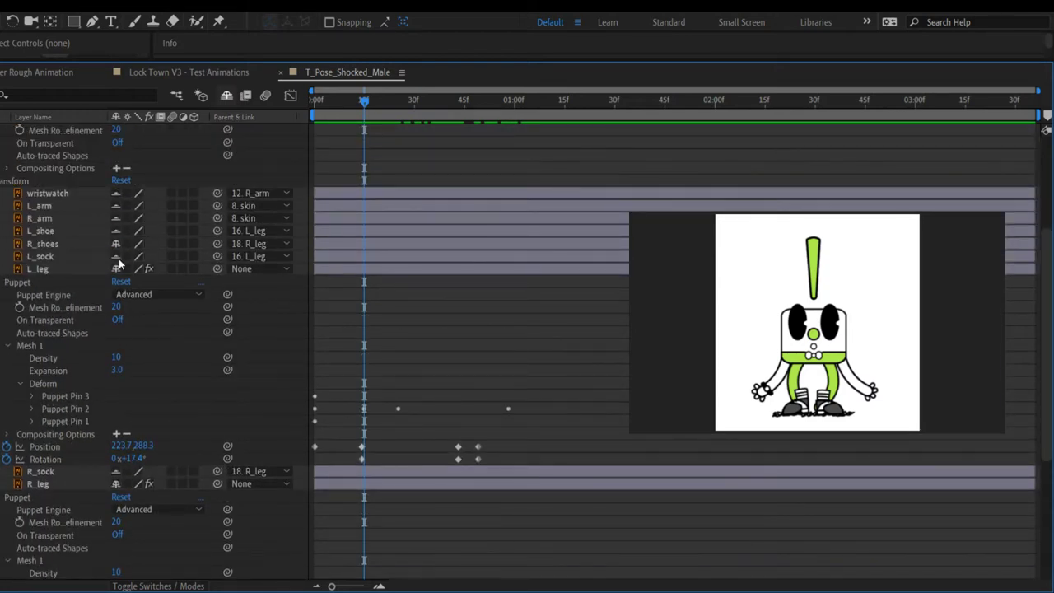
left_click(116, 231)
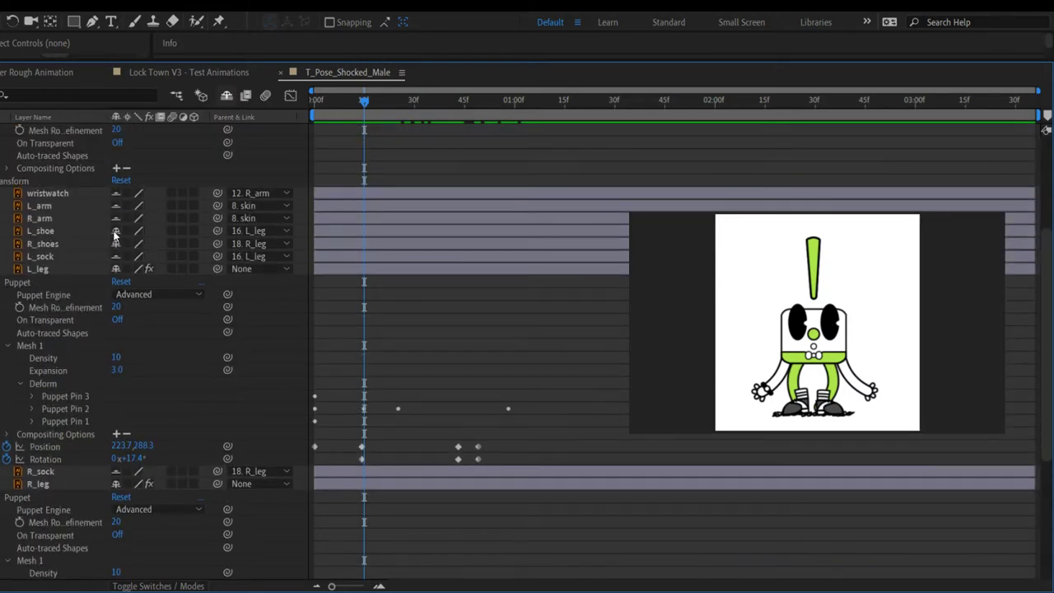
left_click(227, 96)
Step: Select the L_shoe and R_shoes layers together
scroll(160, 394, "up", 7)
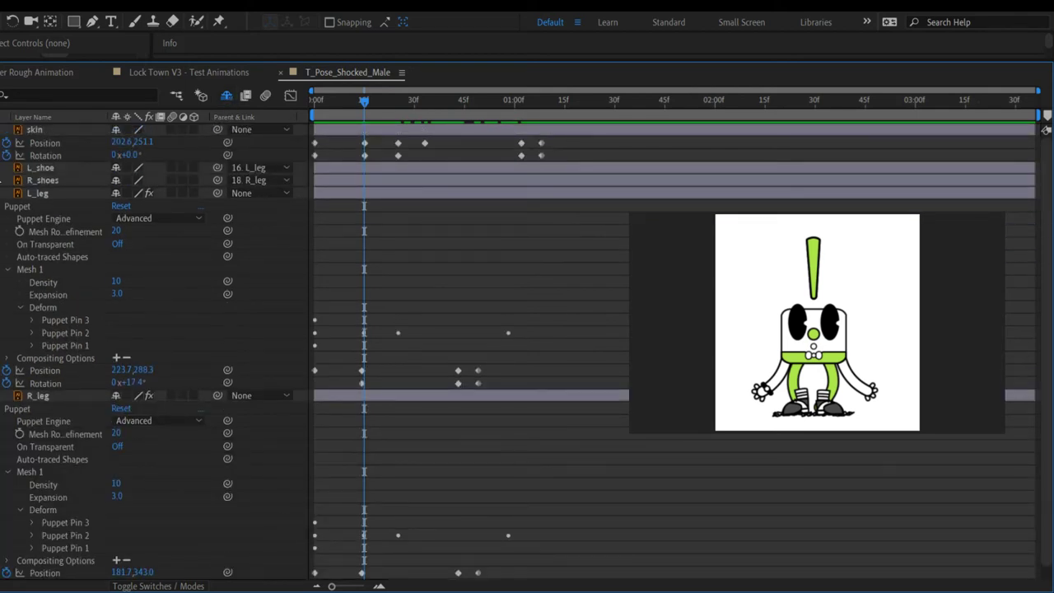
left_click(37, 169)
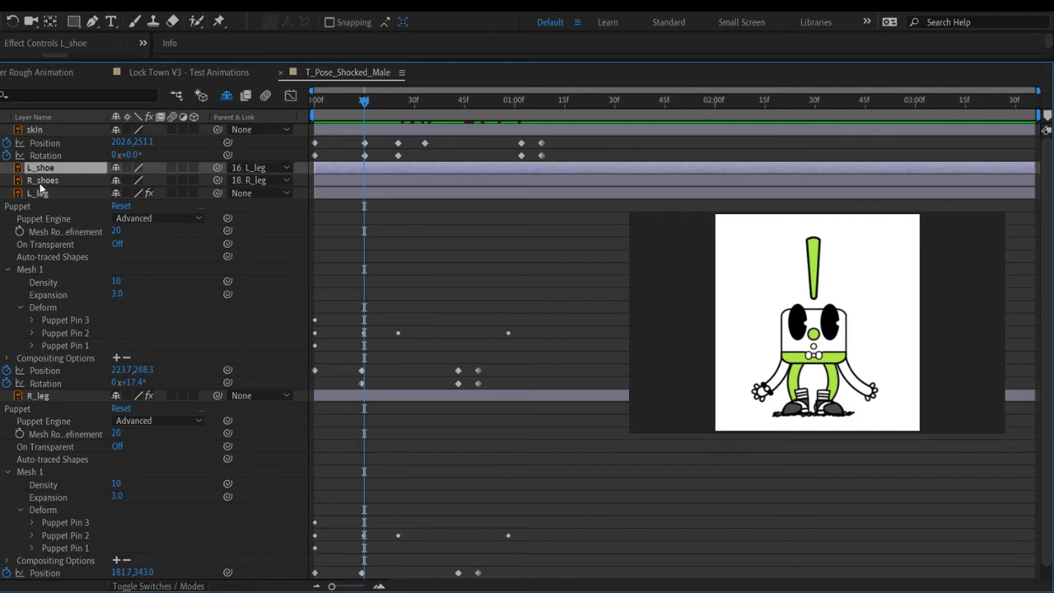
left_click(37, 183, "shift")
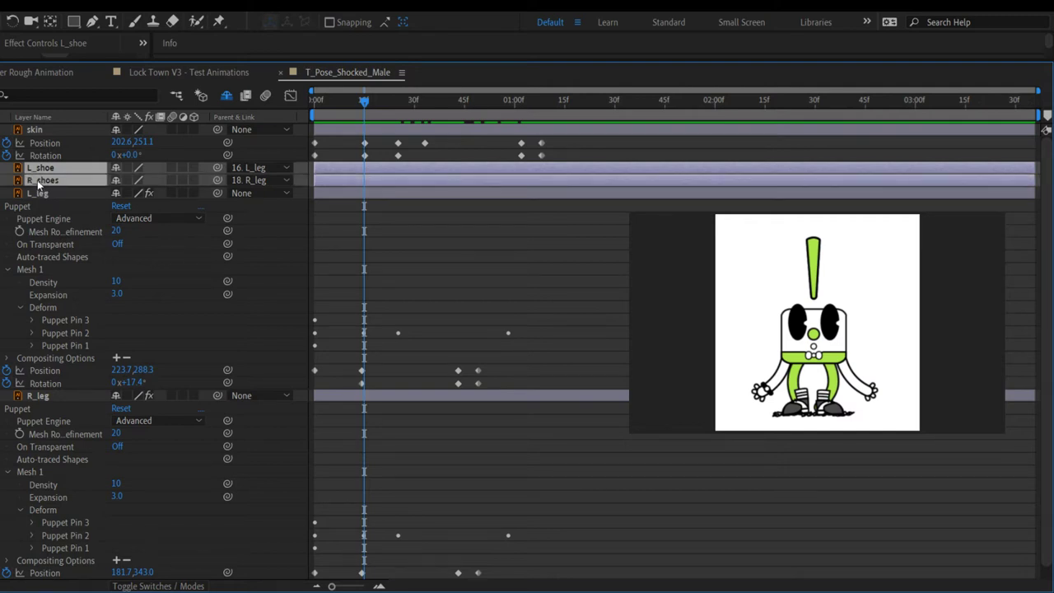
Step: Show both shoes' Position and Rotation and scrub the pose change from 20f to 30f
key("ctrl+p")
key("p")
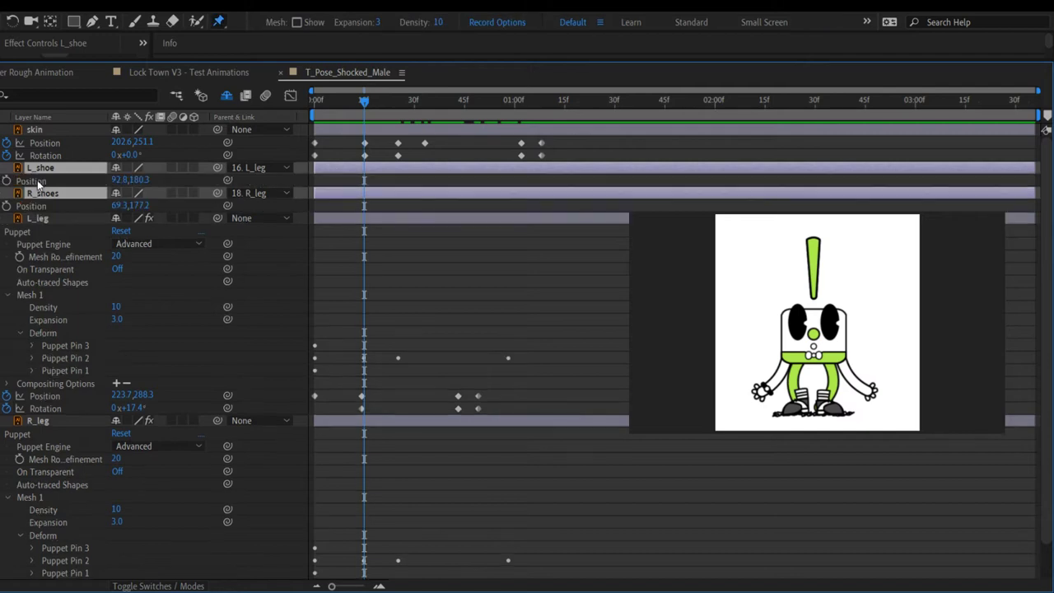
key("shift+r")
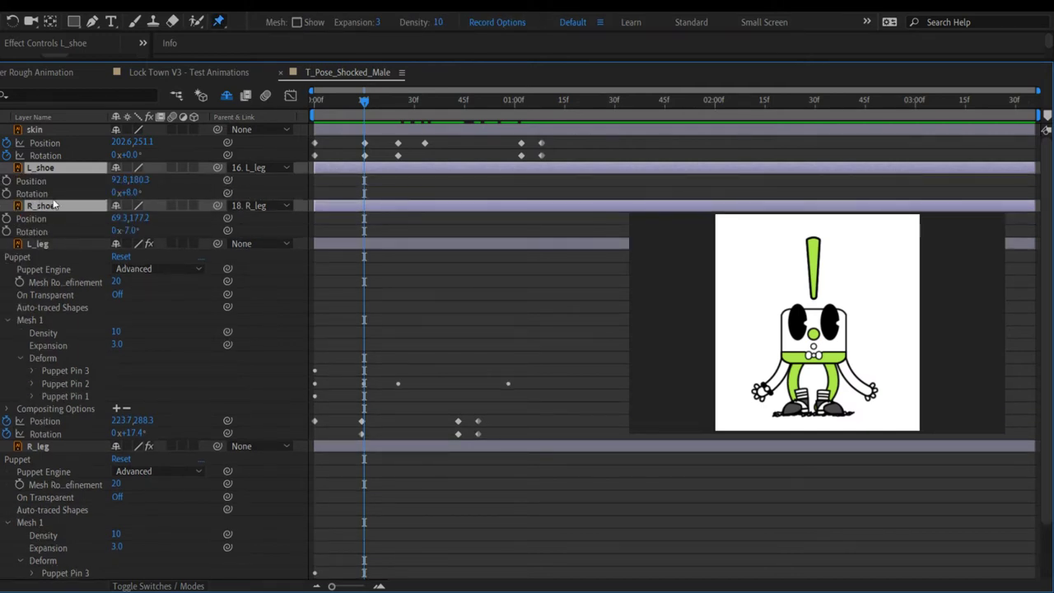
left_click(384, 102)
left_click_drag(385, 102, 334, 136)
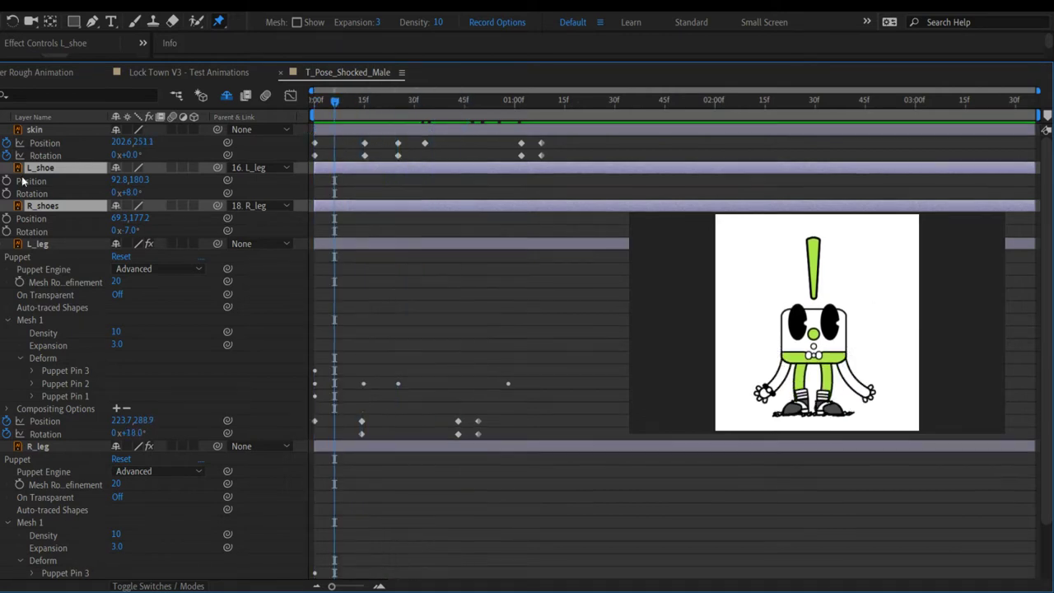
Step: Hide the shoe layers as shy and step through keyframes from the start to about 28f
left_click(116, 170)
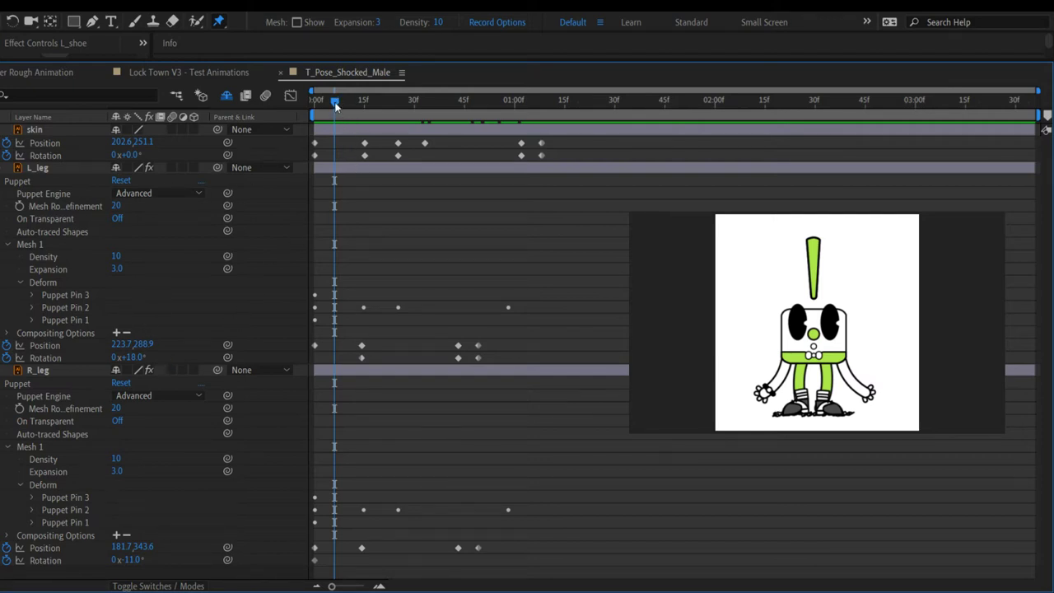
key("Home")
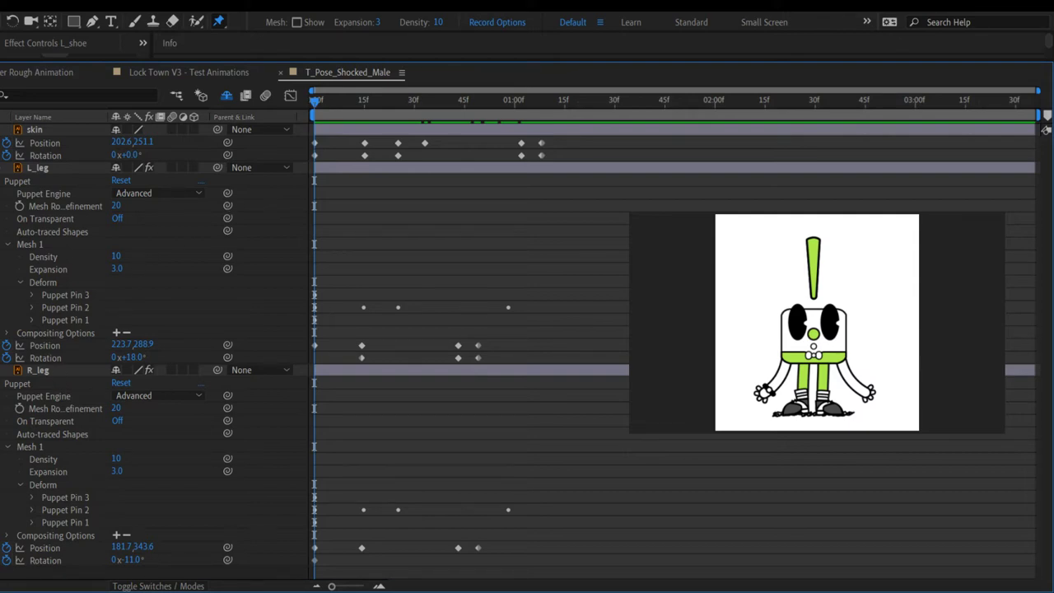
key("k")
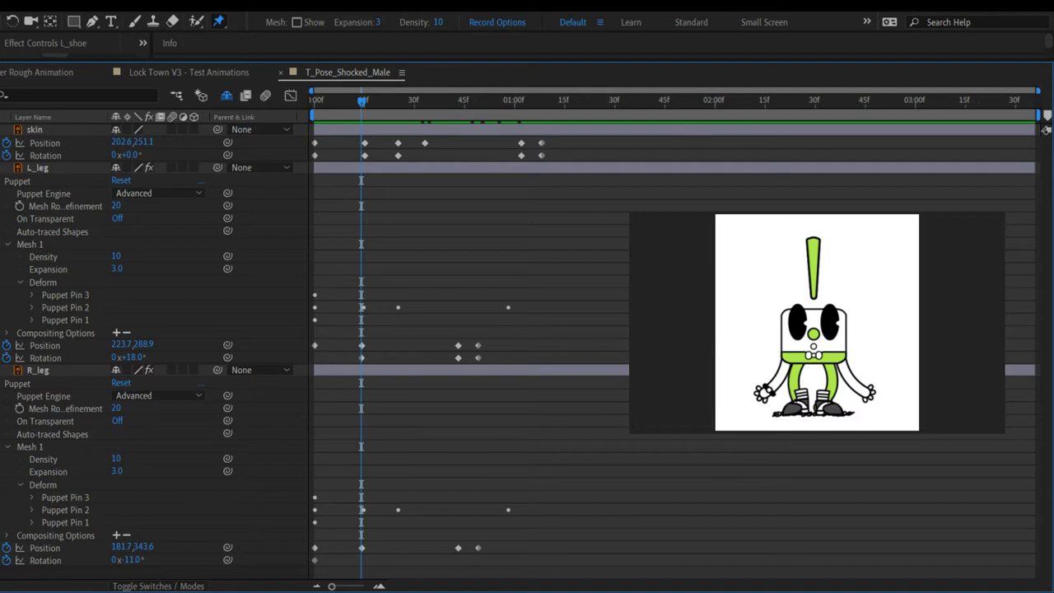
key("Page_Down")
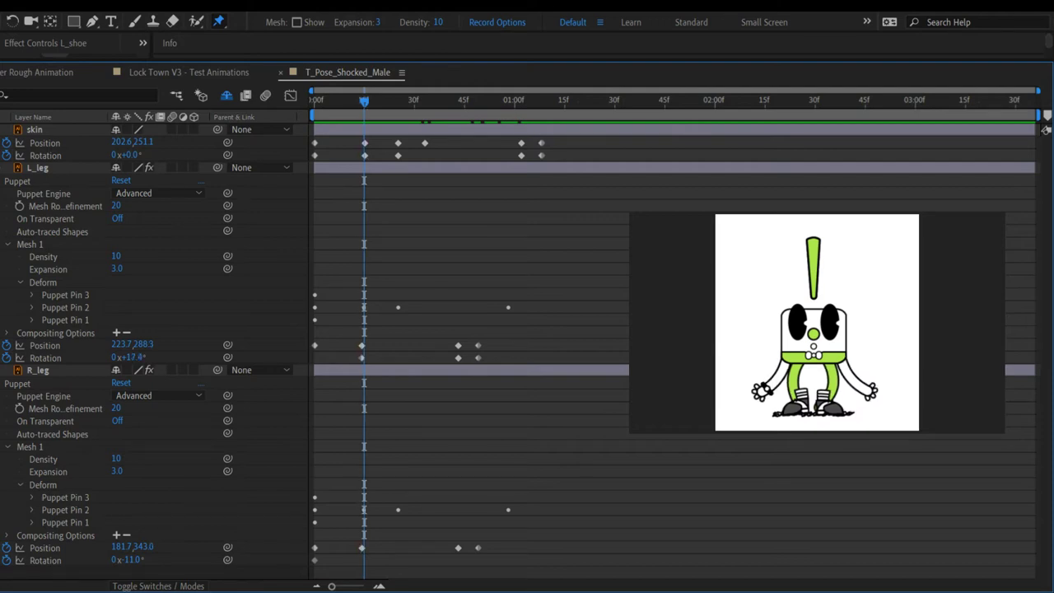
key("k")
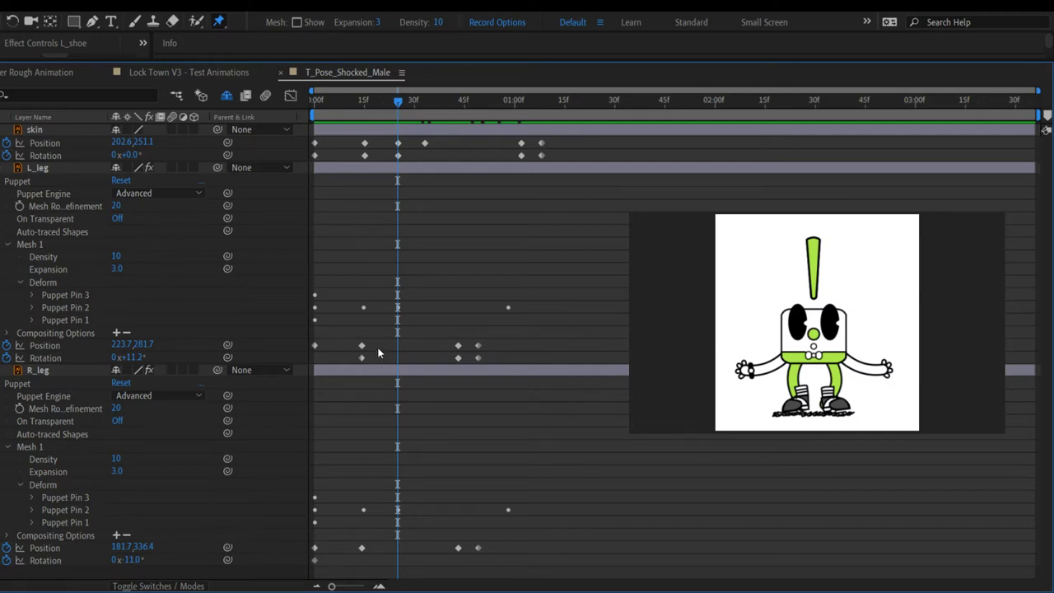
Step: Duplicate L_leg's 15f Position and Rotation keys and R_leg's Position key at the playhead, then preview
left_click_drag(375, 350, 356, 362)
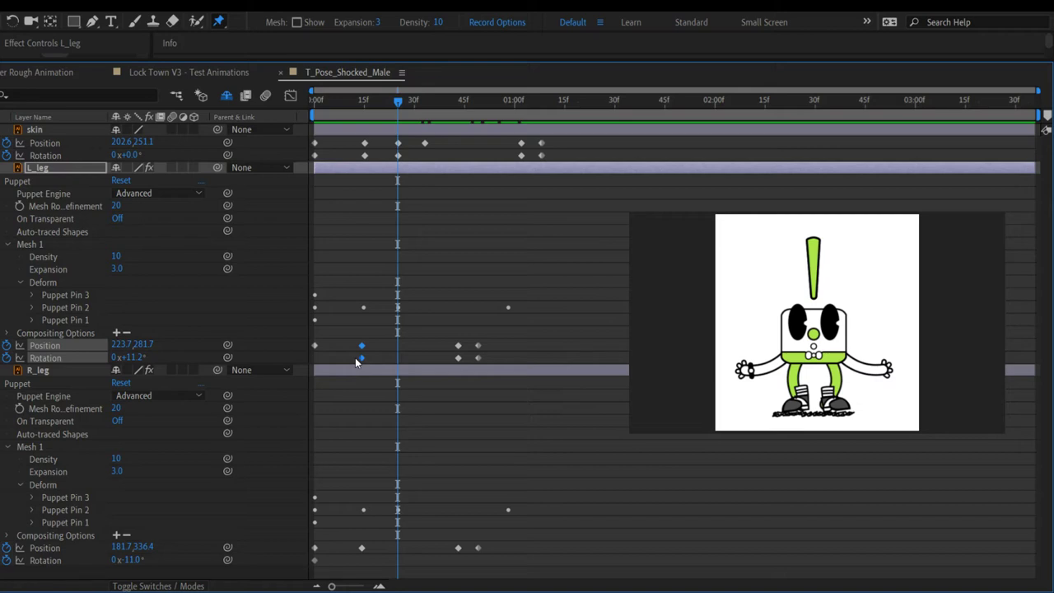
key("ctrl+v")
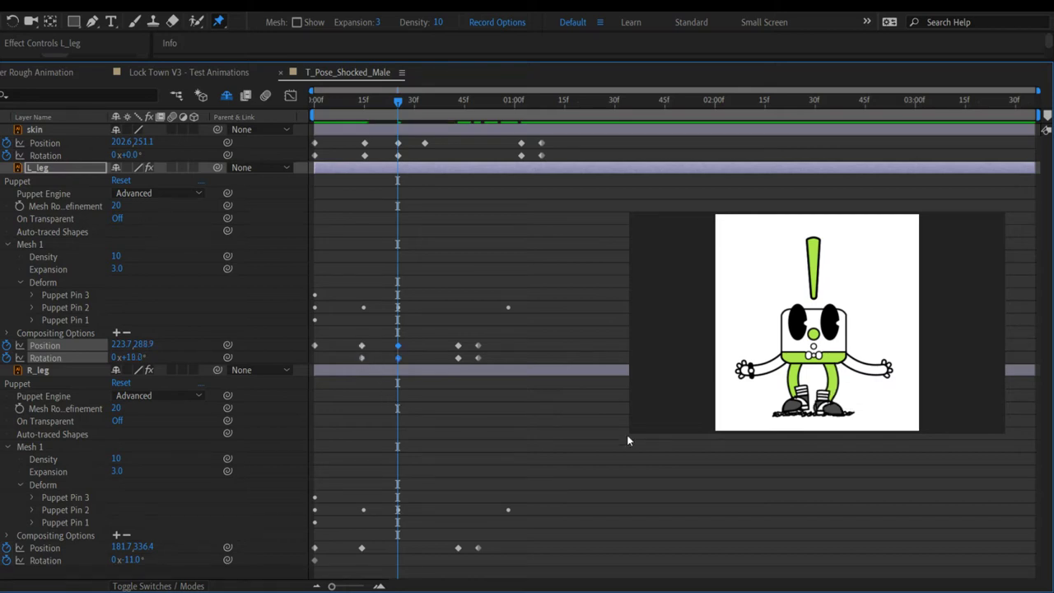
left_click(362, 547)
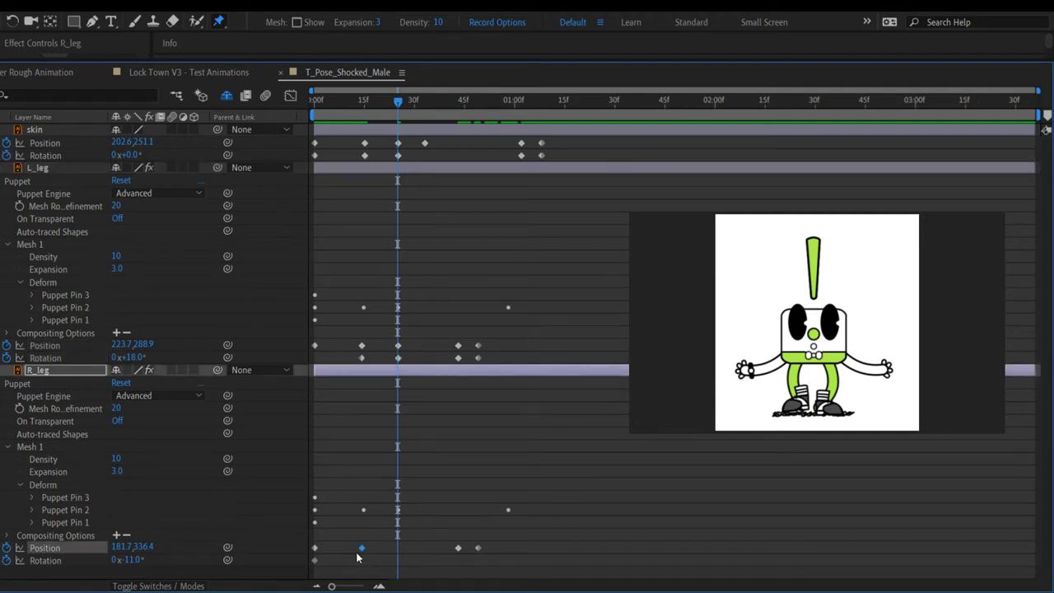
key("shift+Down")
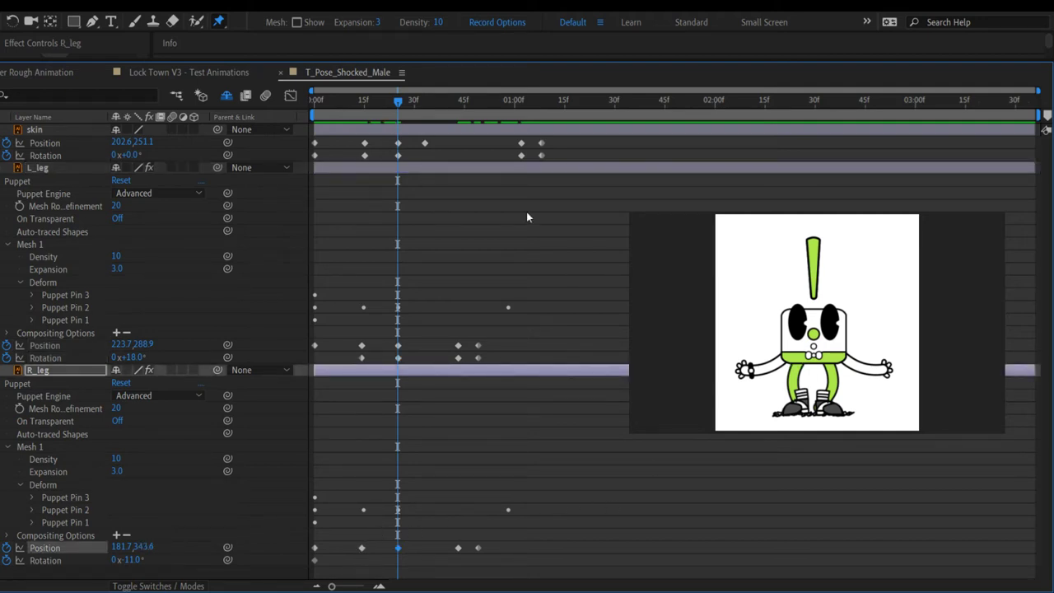
left_click_drag(400, 98, 528, 100)
key("space")
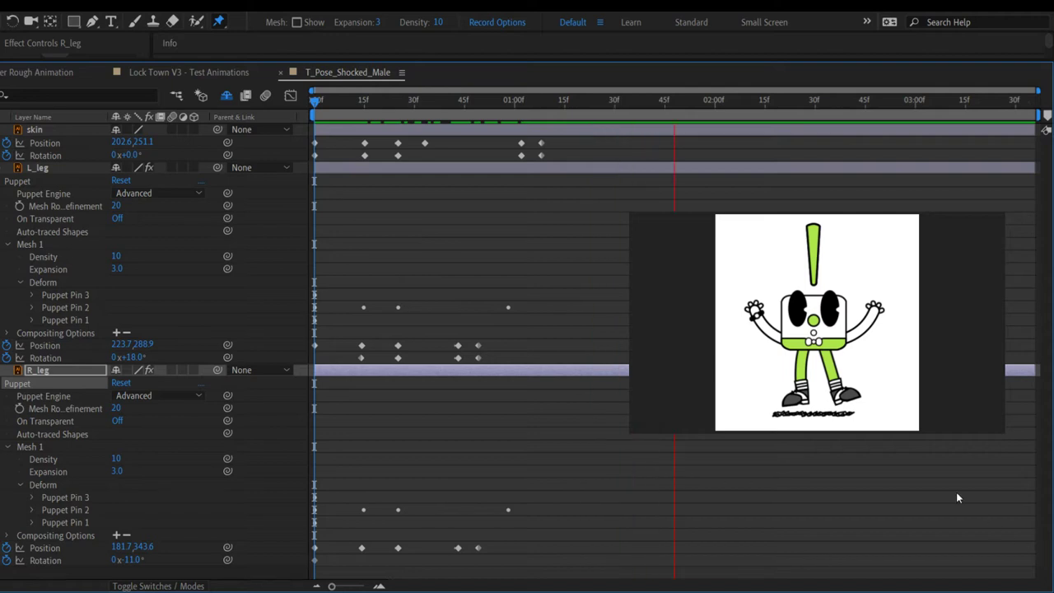
key("space")
left_click_drag(673, 100, 315, 100)
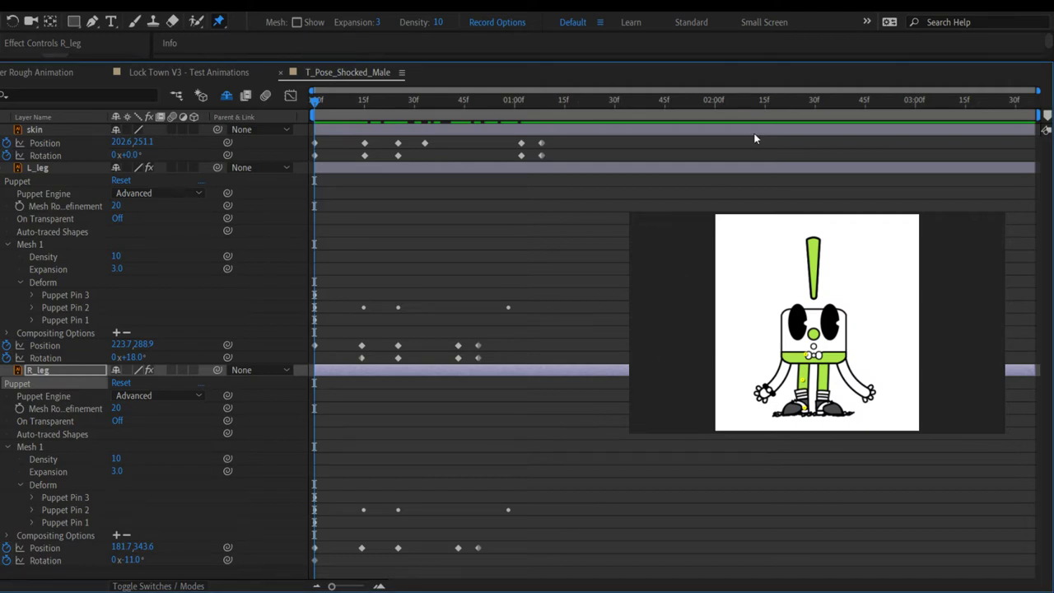
left_click_drag(316, 97, 375, 147)
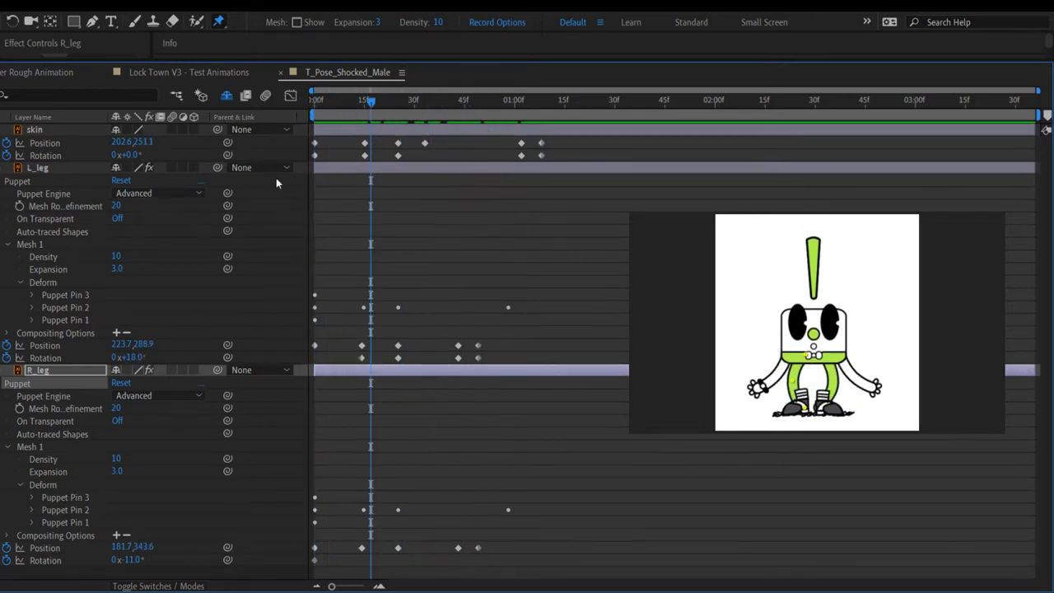
key("k")
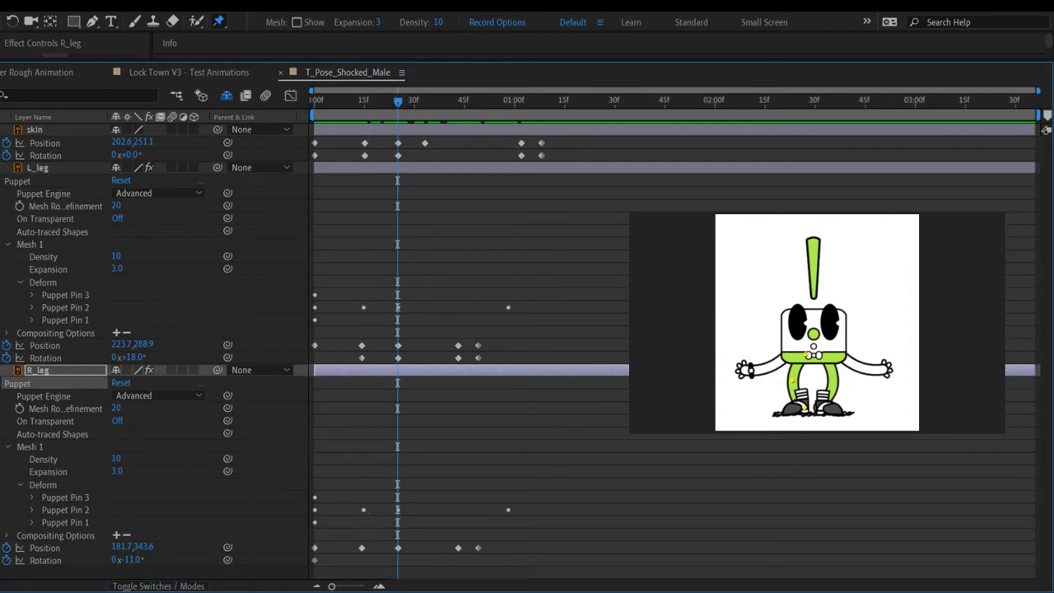
key("k")
key("k")
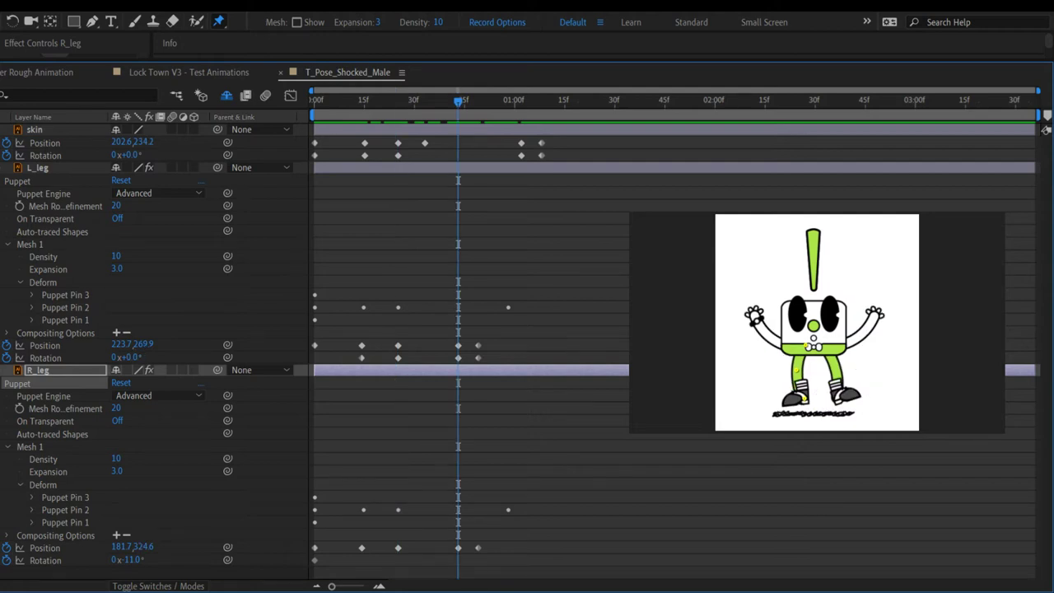
key("k")
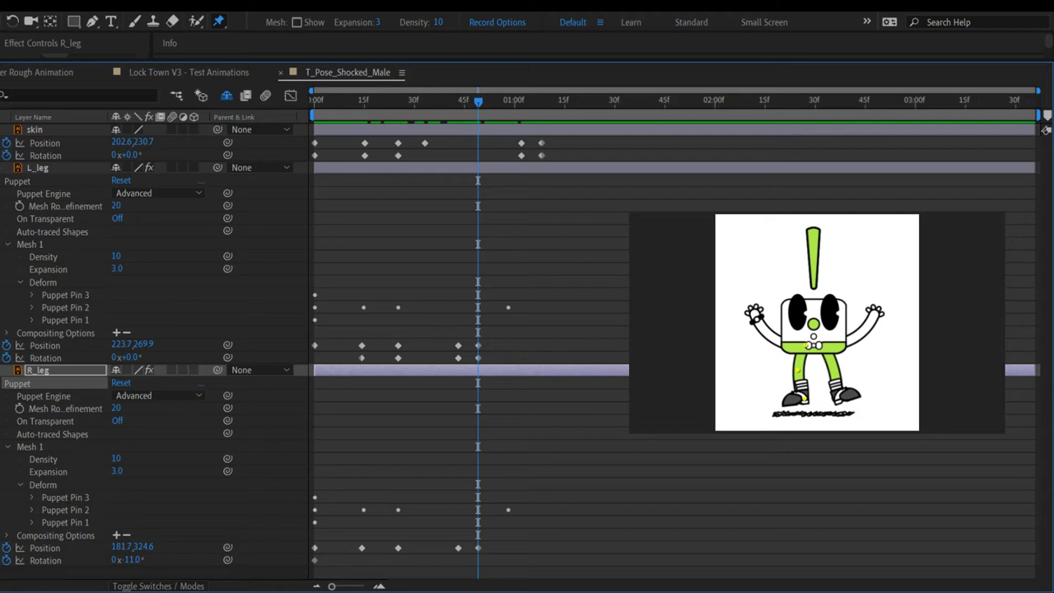
key("j")
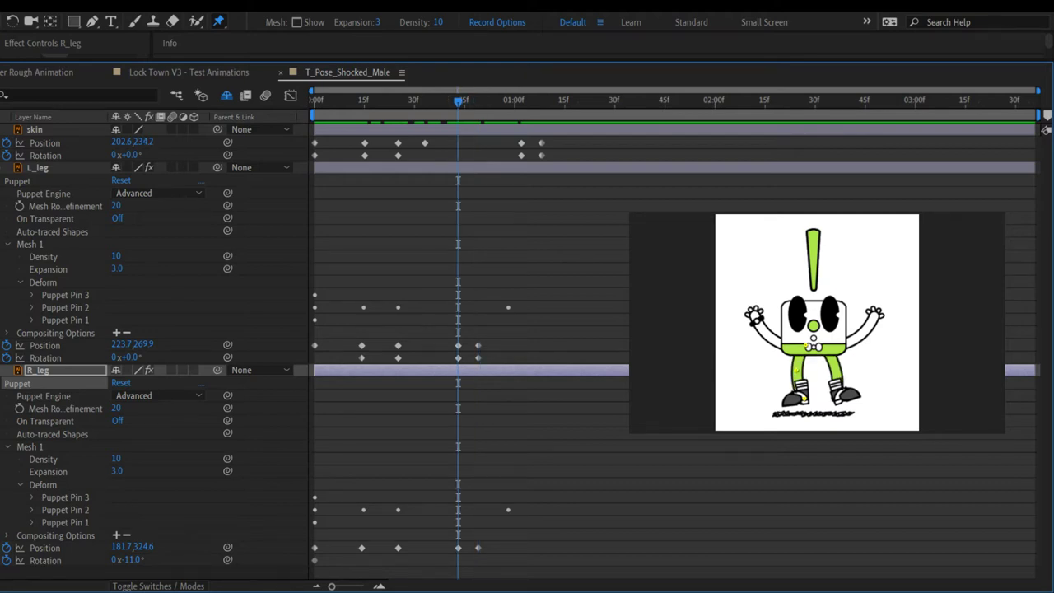
key("k")
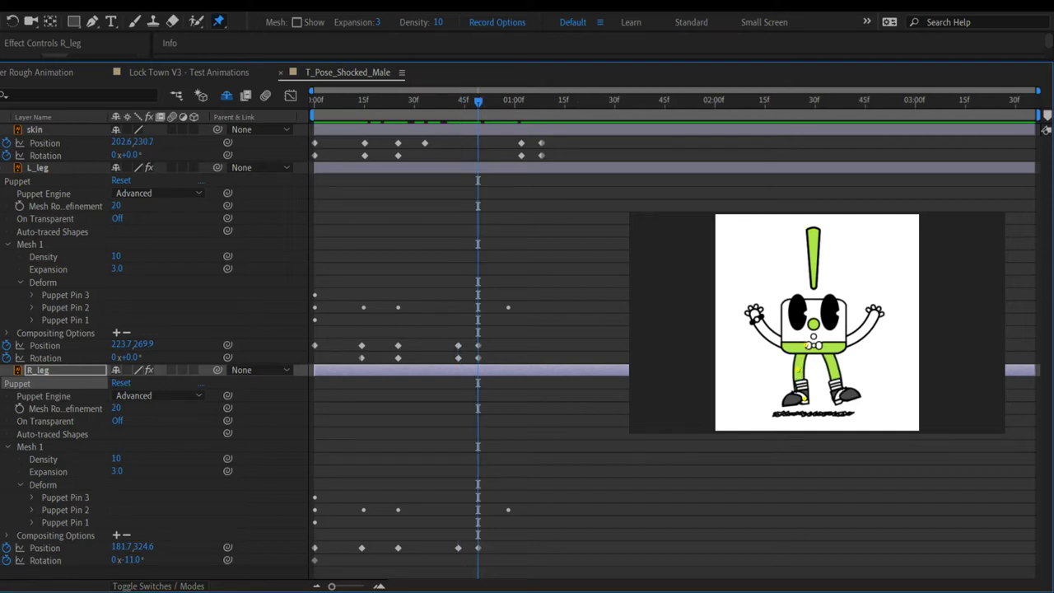
key("k")
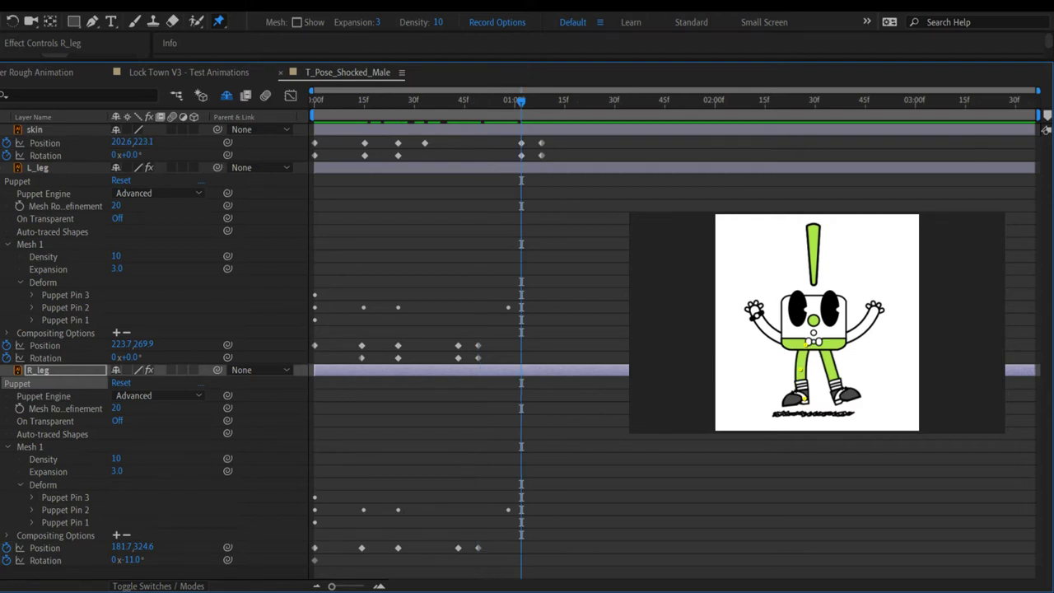
key("k")
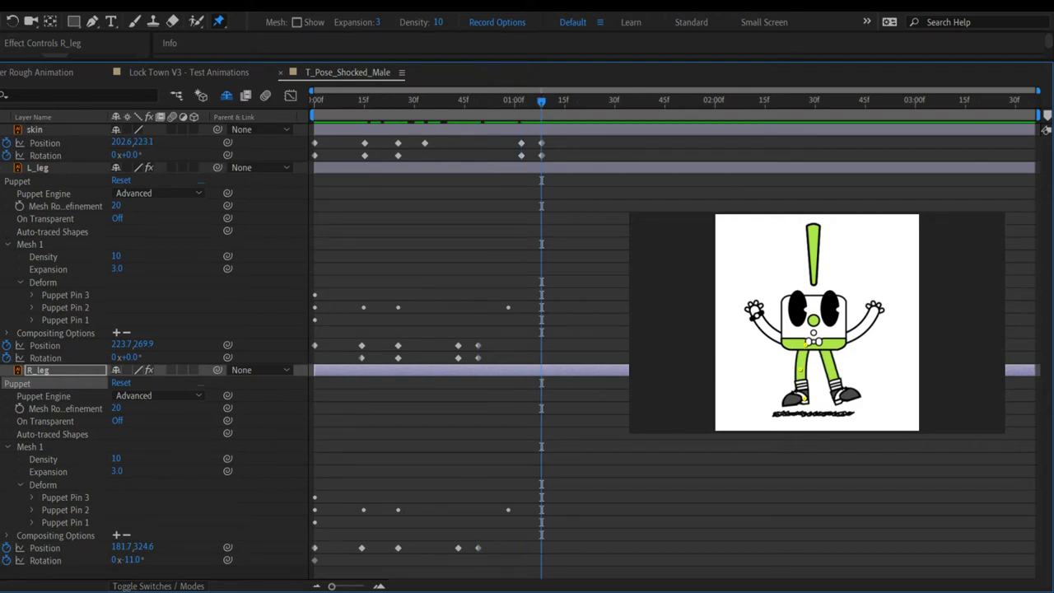
key("j")
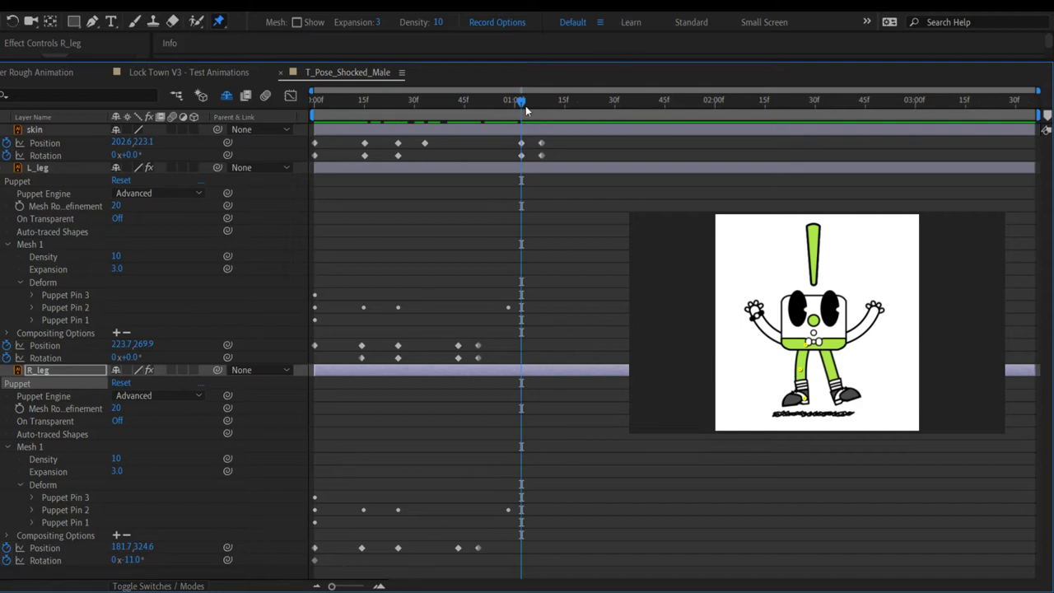
key("space")
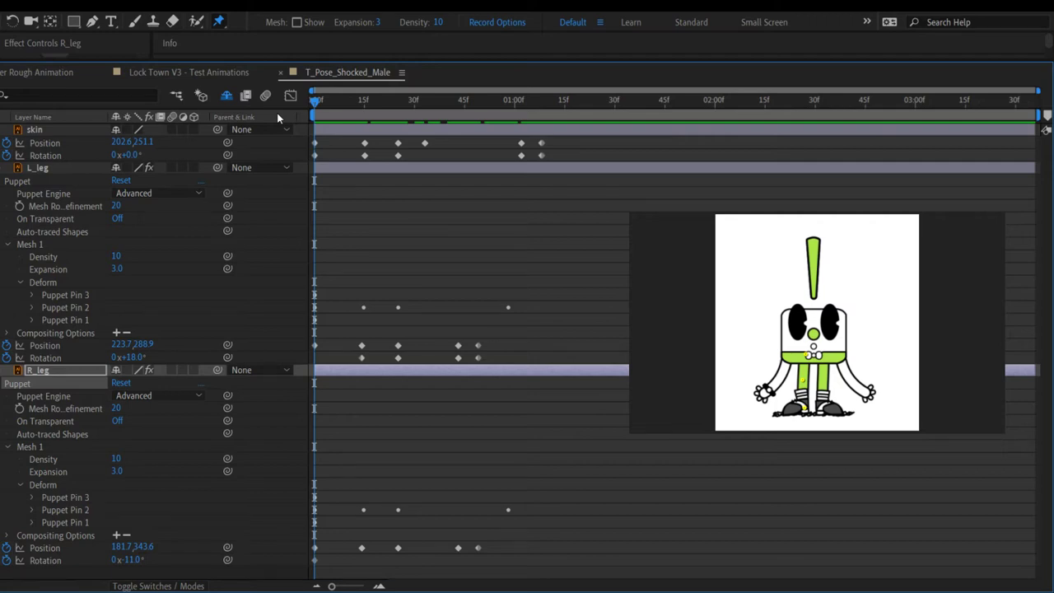
left_click_drag(311, 99, 371, 117)
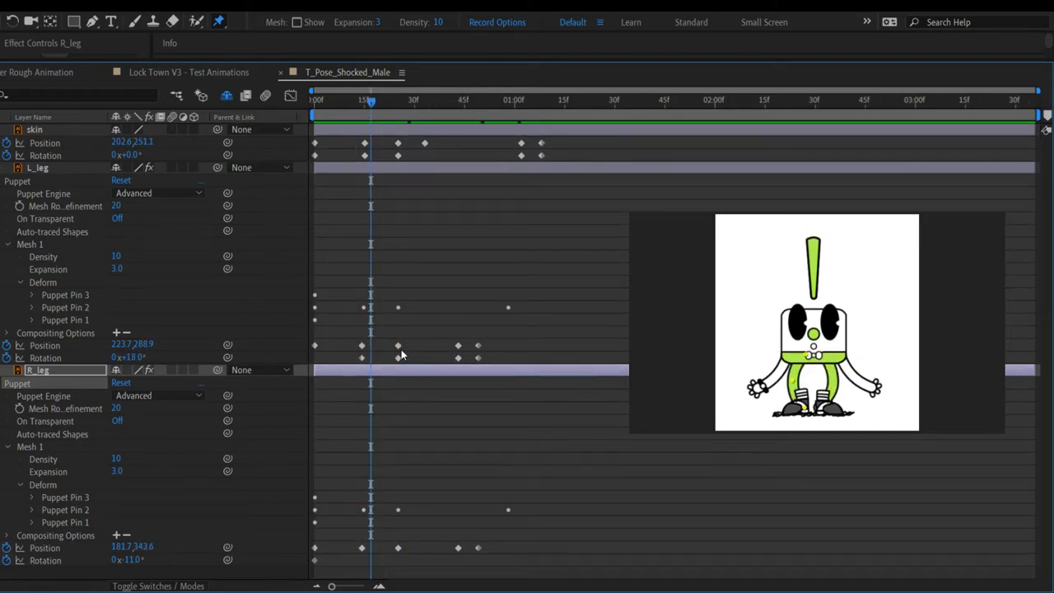
left_click_drag(370, 115, 399, 126)
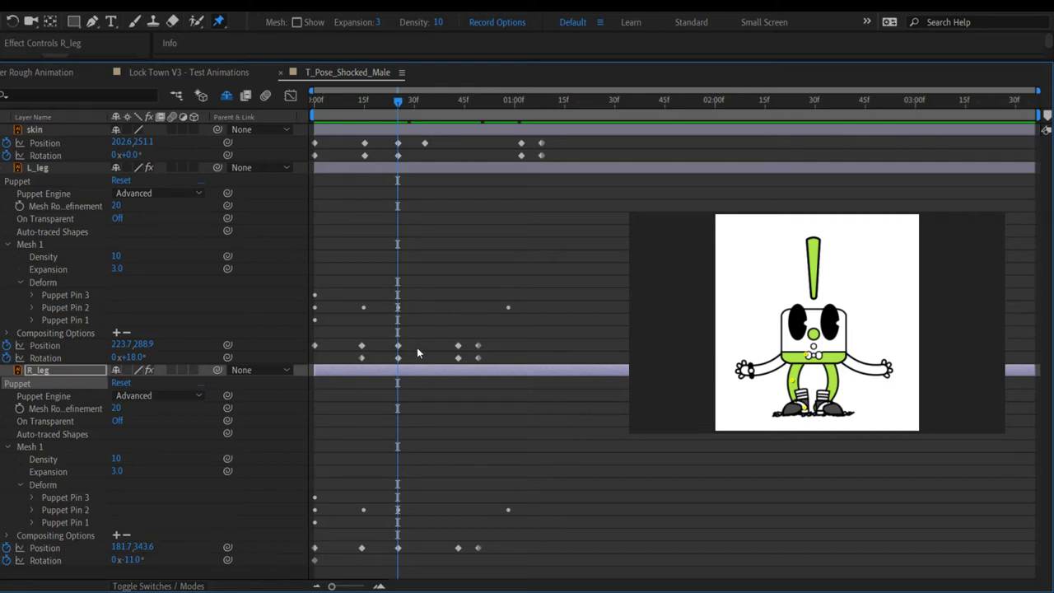
left_click_drag(407, 343, 346, 365)
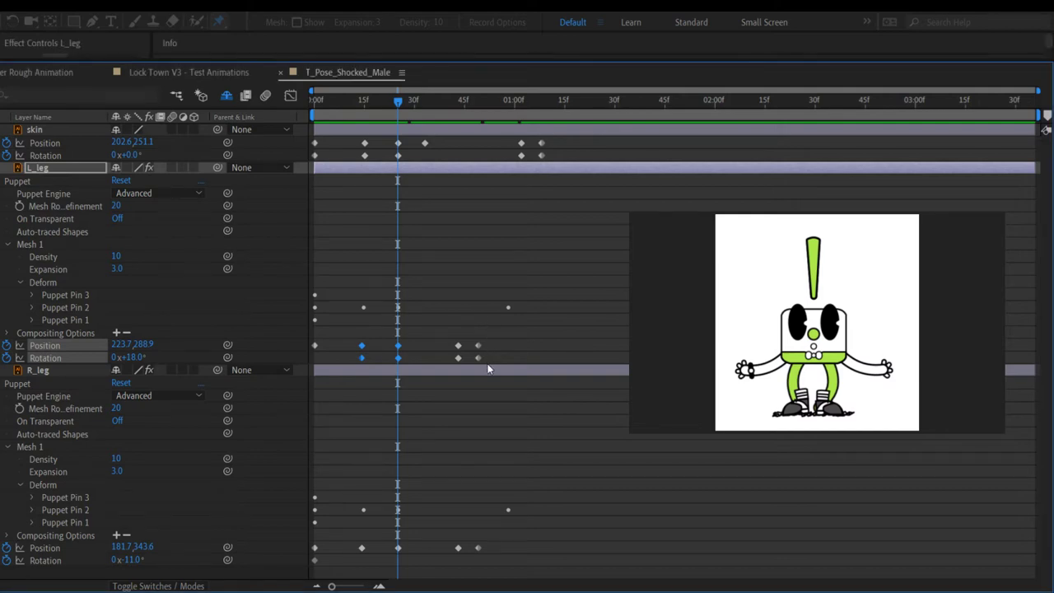
Step: Scrub and preview the shocked reaction, then switch to the Lock Town V3 - Test Animations comp
left_click(436, 301)
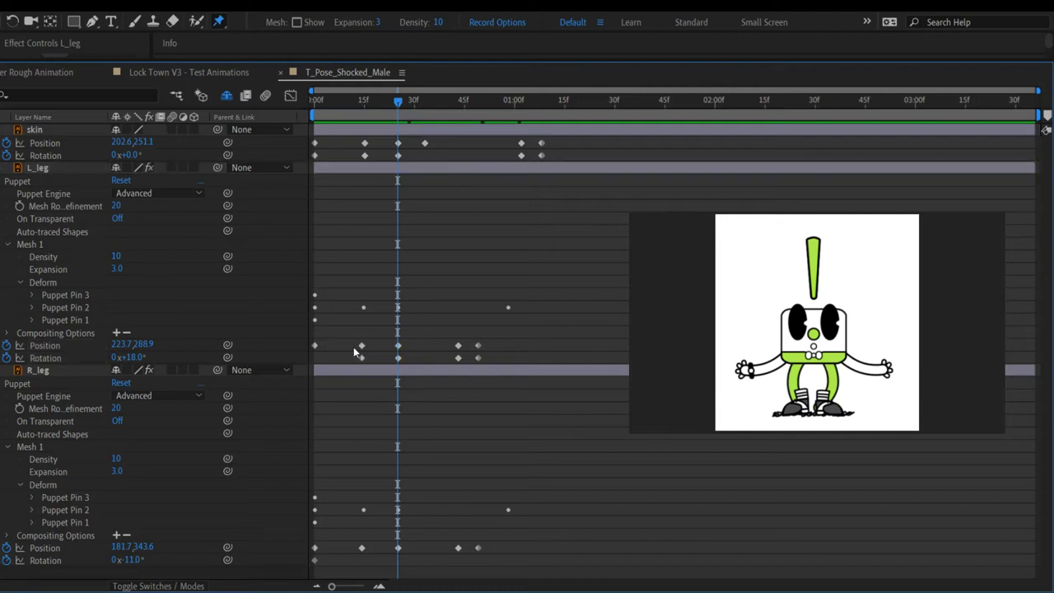
left_click_drag(398, 102, 426, 125)
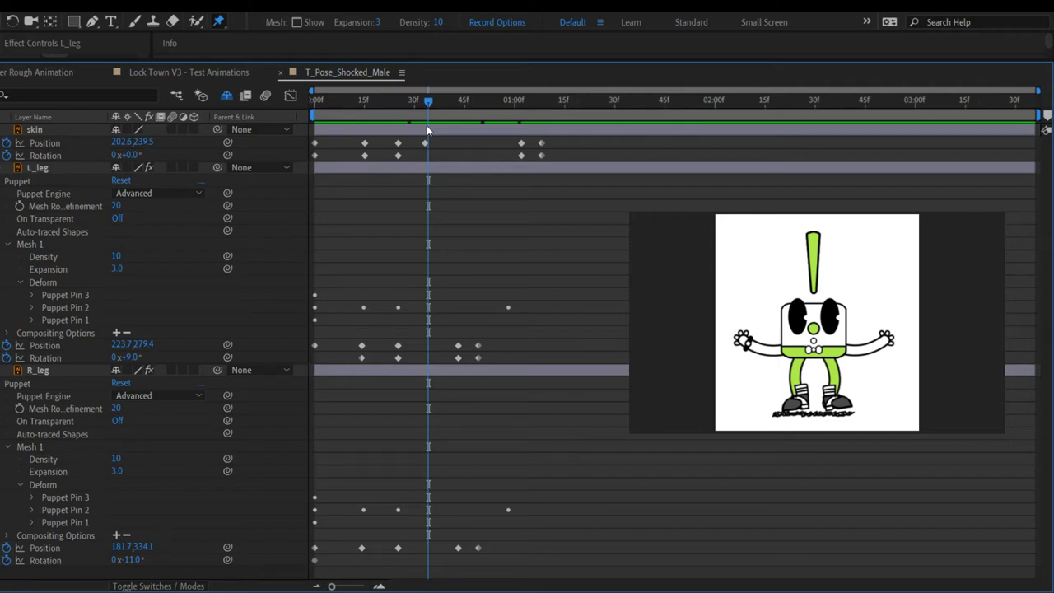
left_click_drag(426, 125, 203, 118)
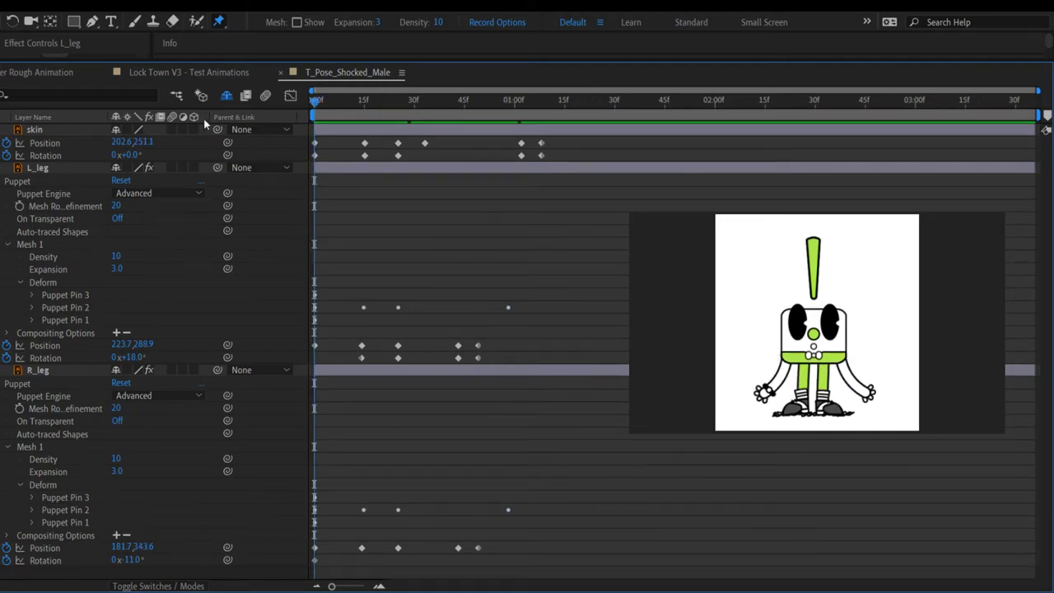
key("space")
key("space")
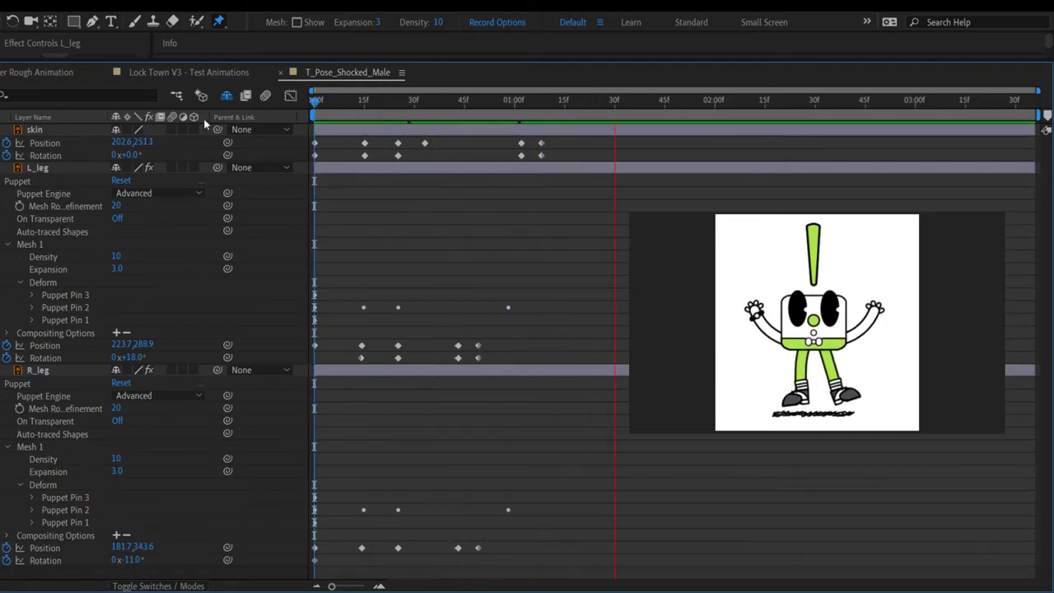
key("space")
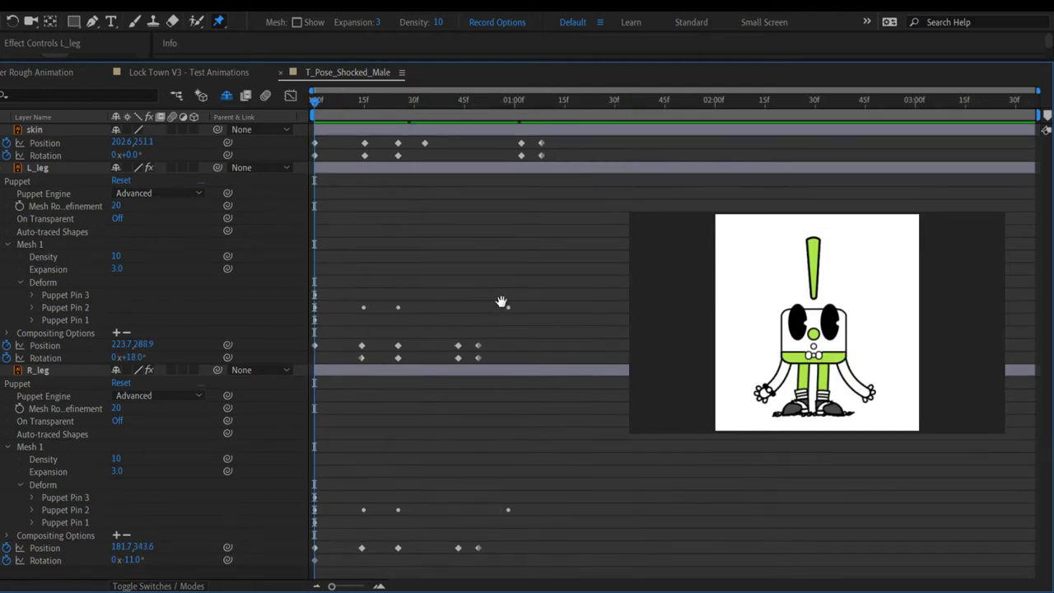
key("space")
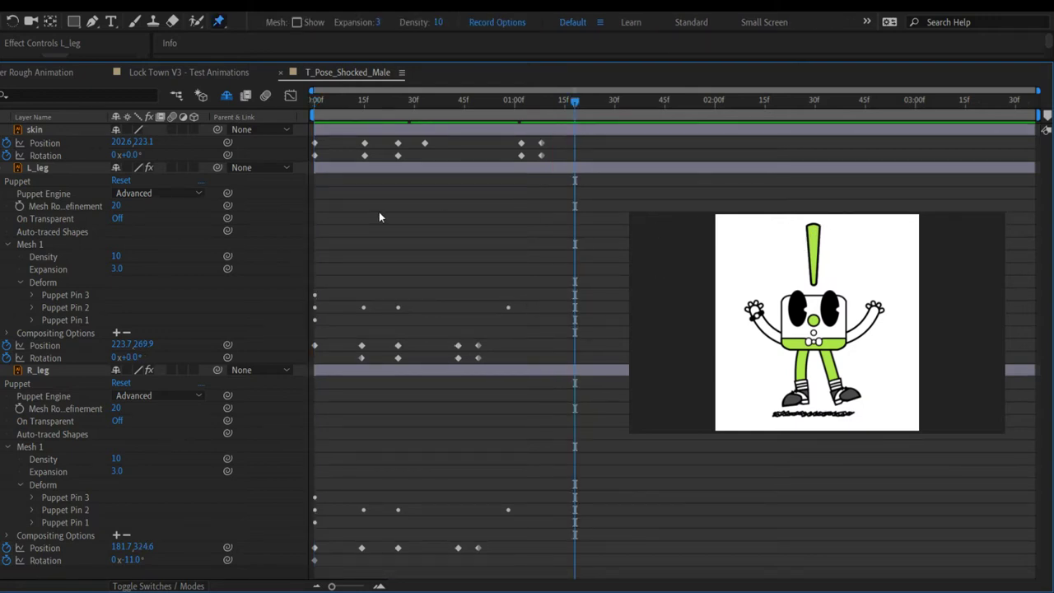
left_click(221, 71)
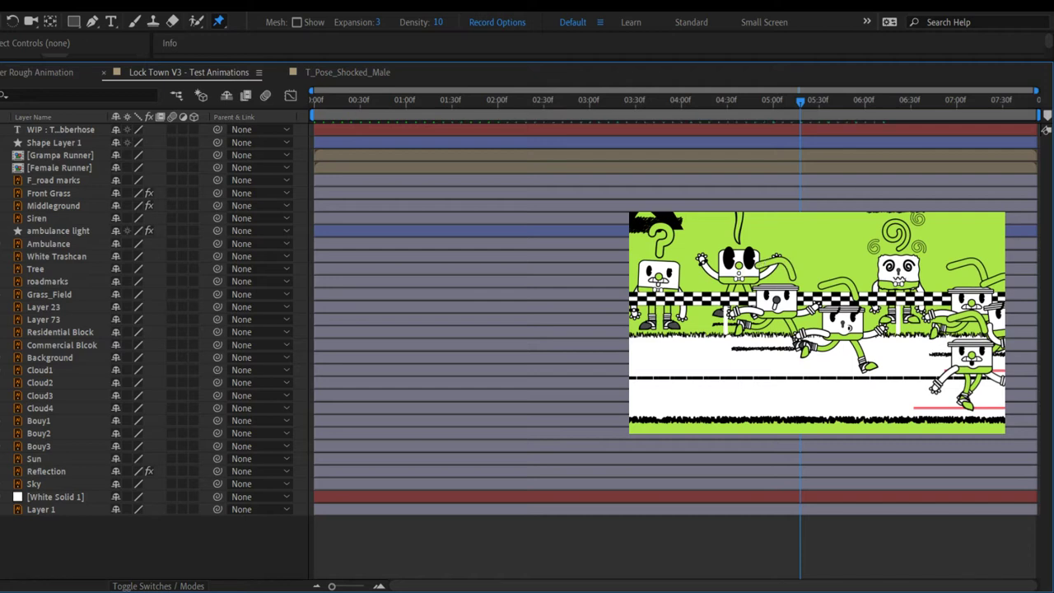
Step: Leave the Puppet tool with V and return to the T_Pose_Shocked_Male composition
key("v")
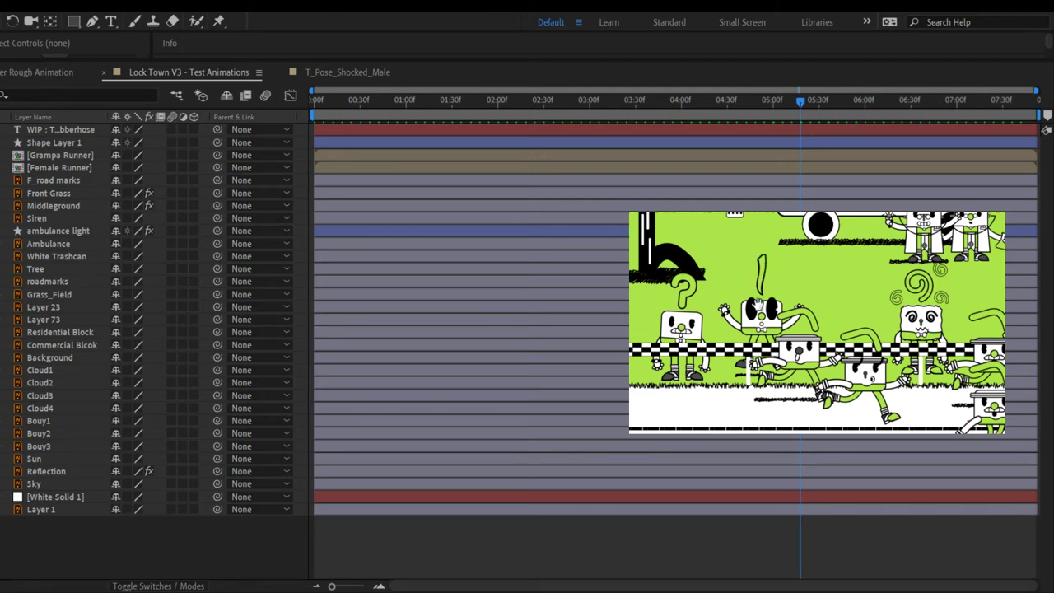
left_click(354, 73)
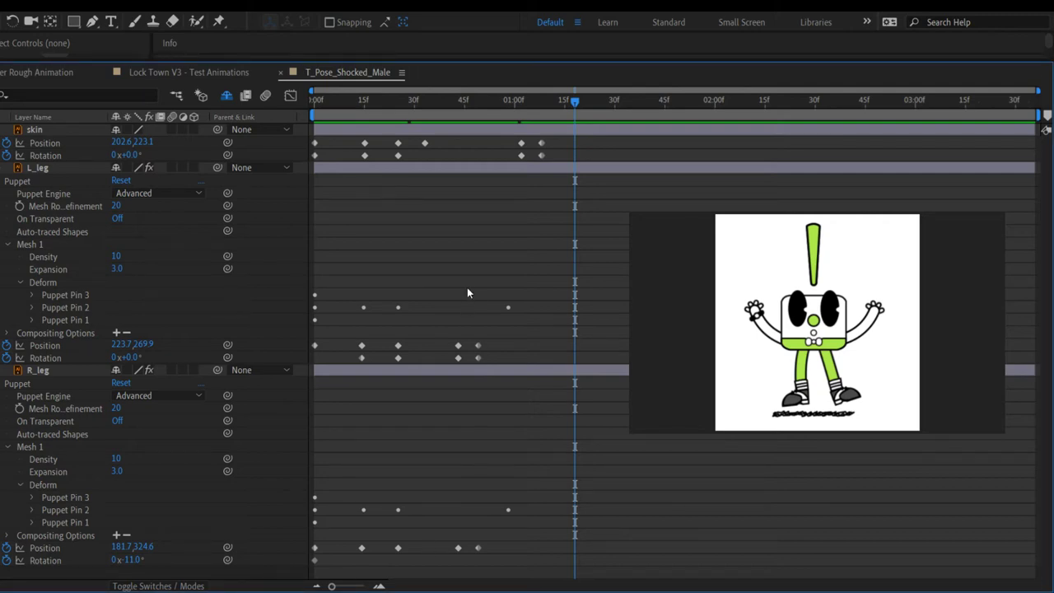
left_click_drag(491, 341, 438, 362)
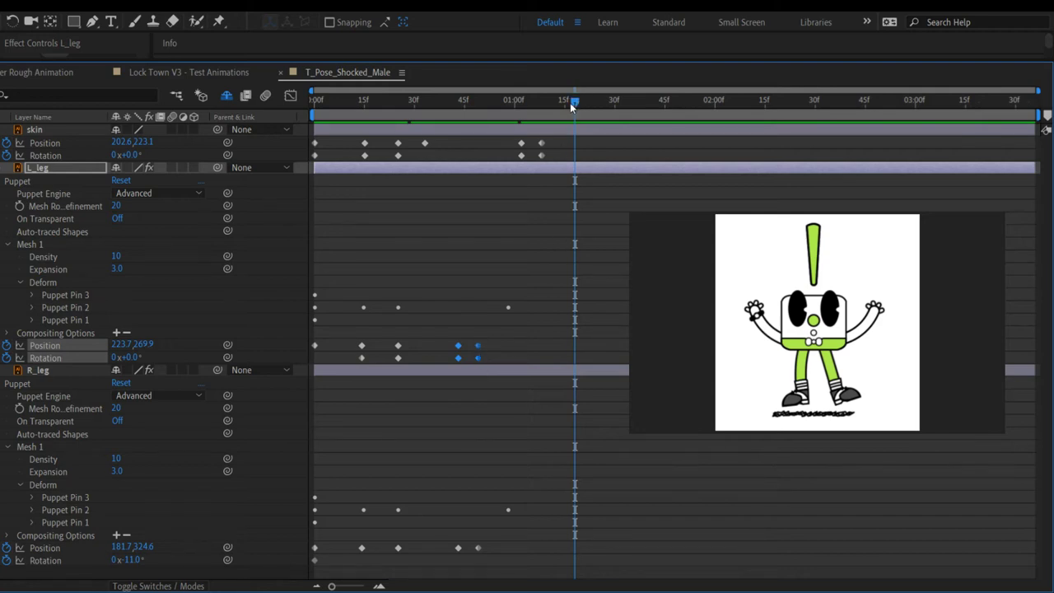
left_click_drag(575, 100, 221, 202)
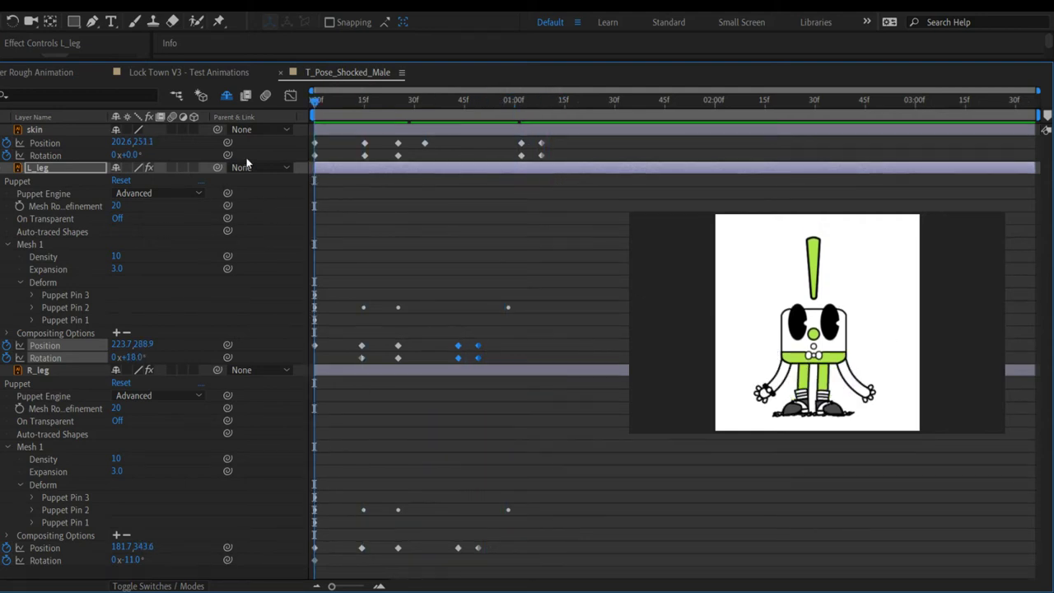
key("space")
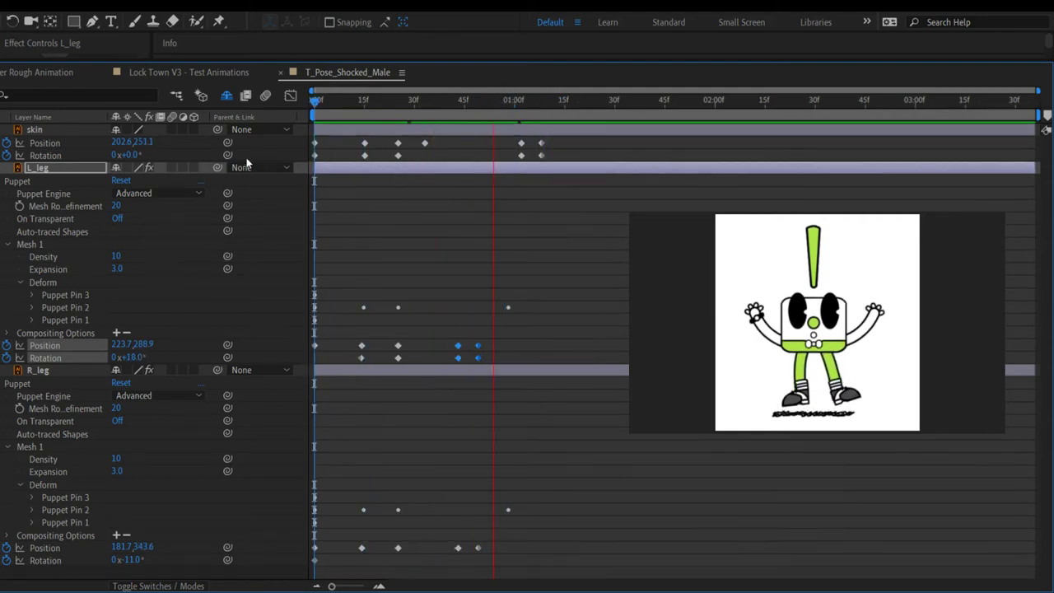
key("space")
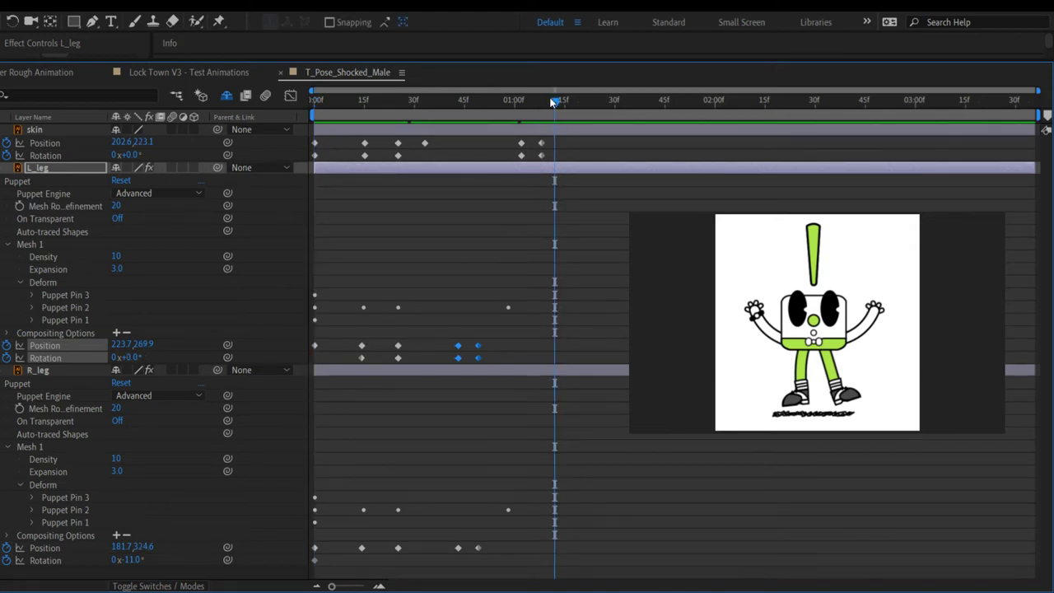
left_click_drag(543, 110, 270, 120)
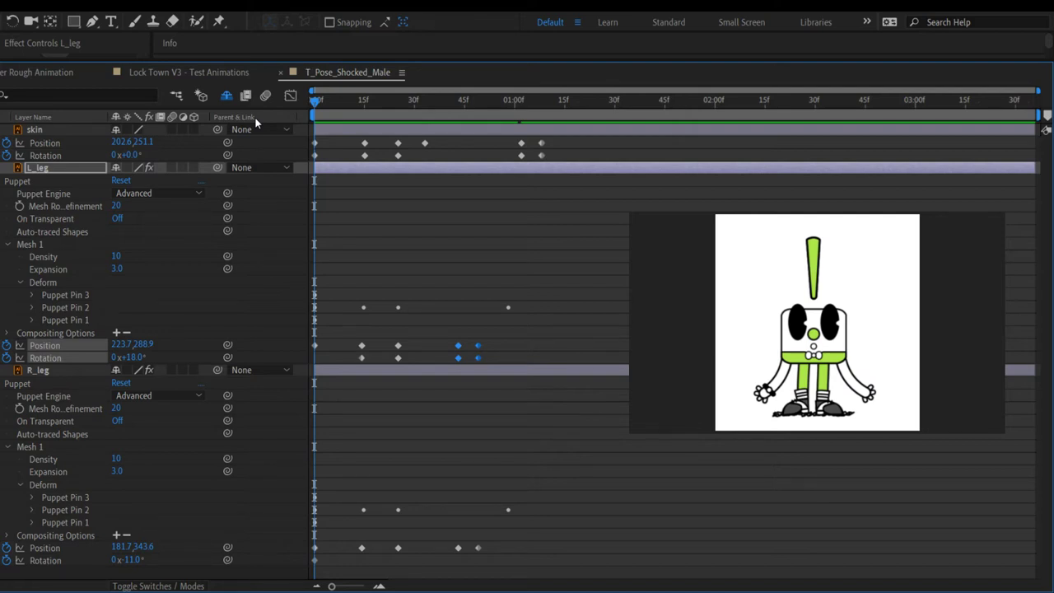
key("space")
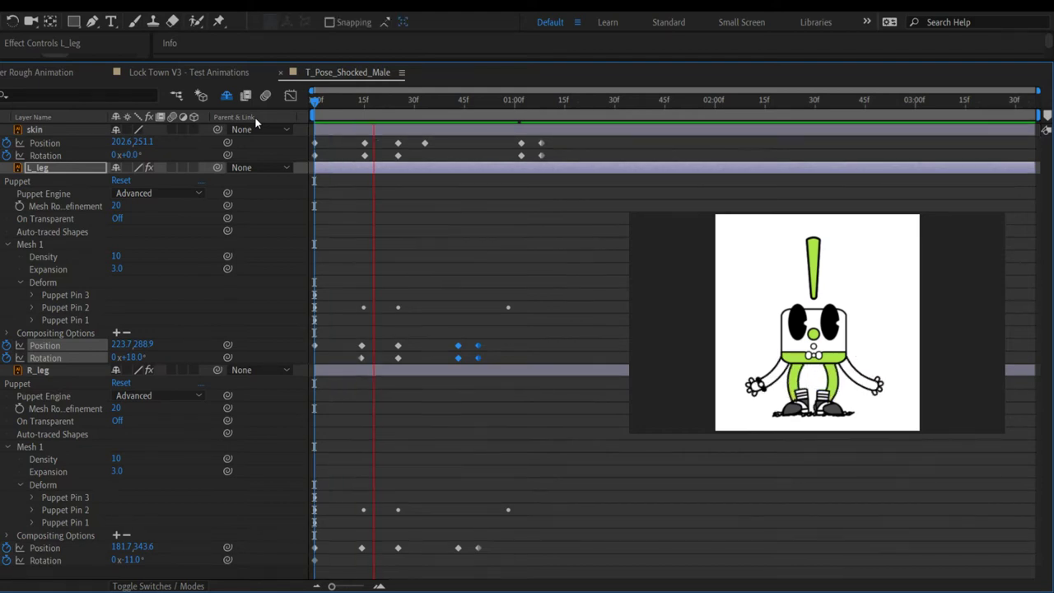
key("space")
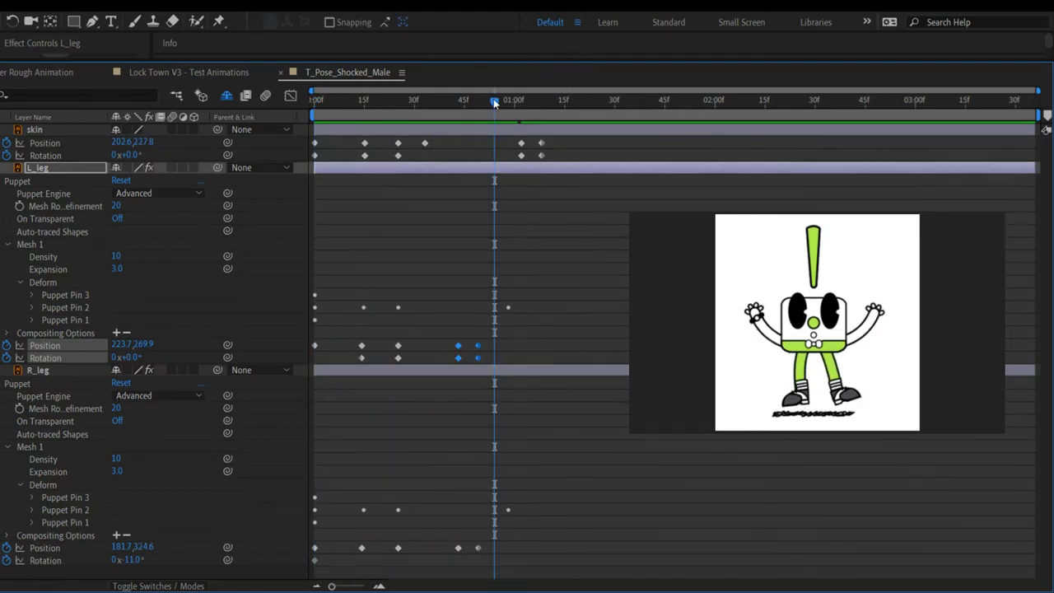
key("Home")
key("space")
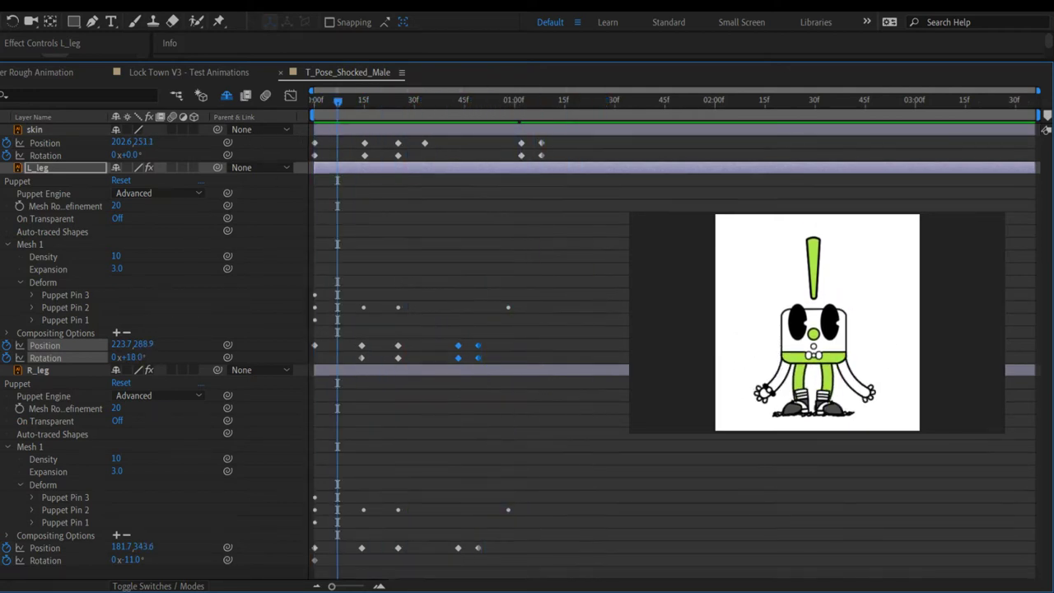
key("k")
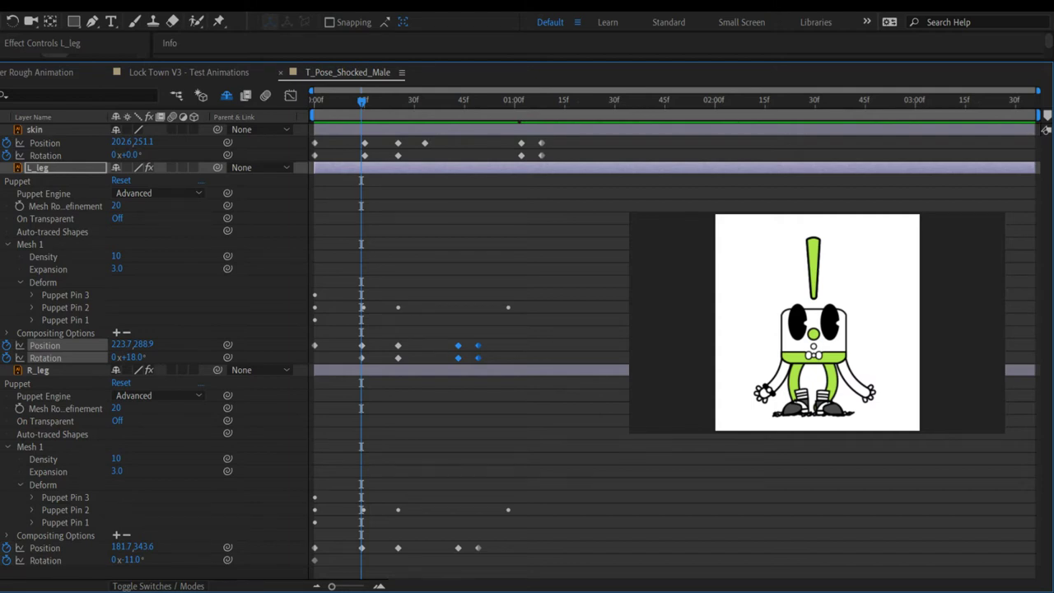
key("k")
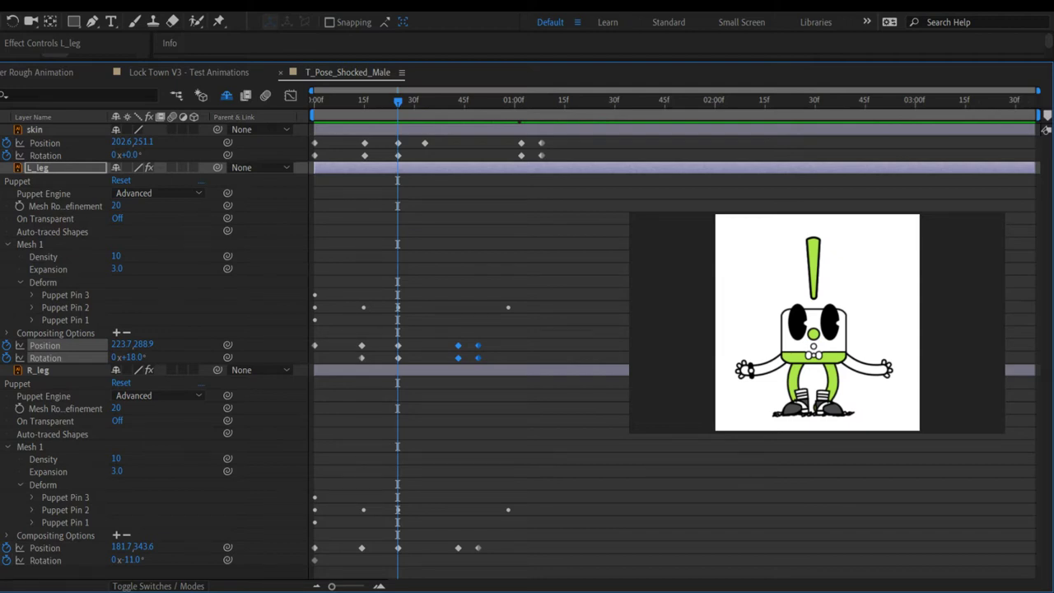
key("k")
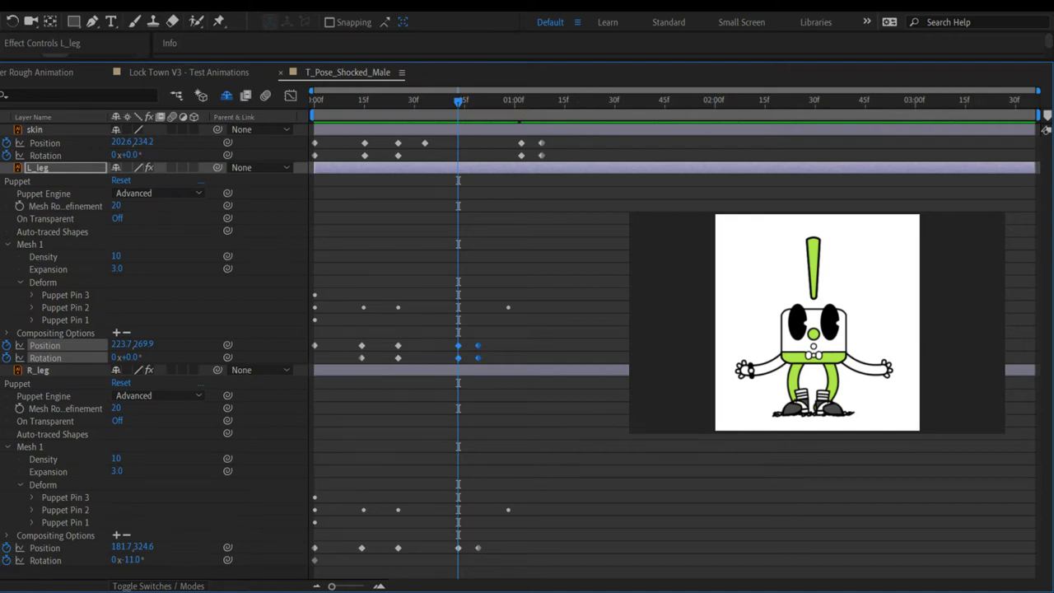
key("k")
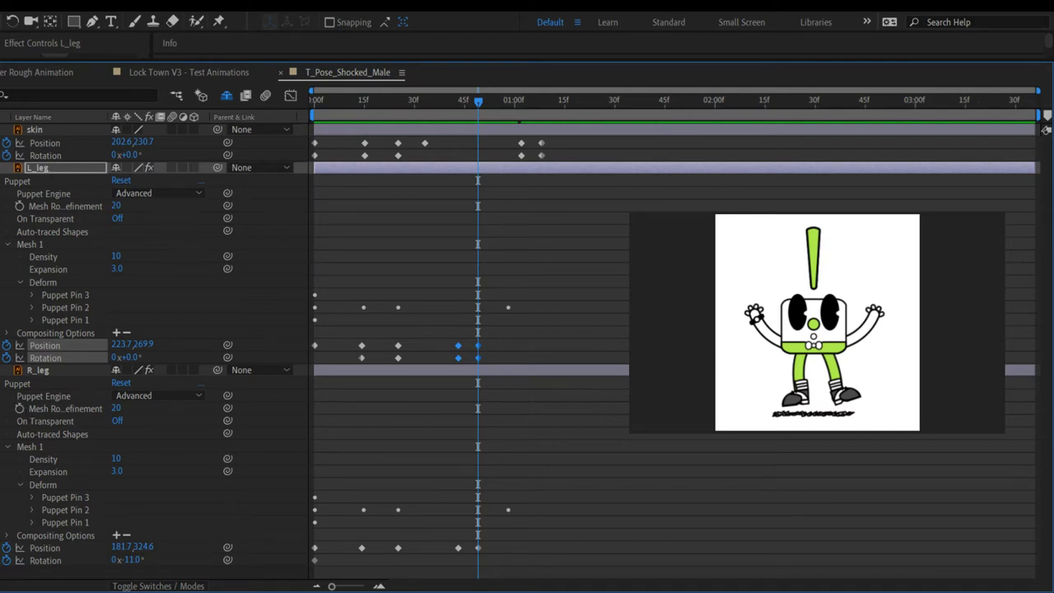
key("k")
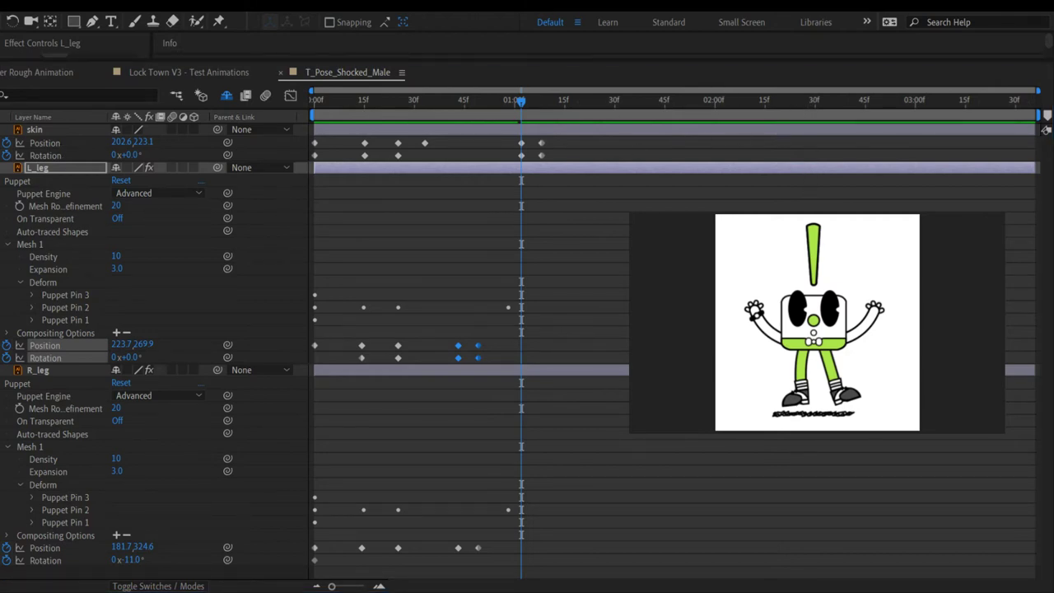
key("k")
key("j")
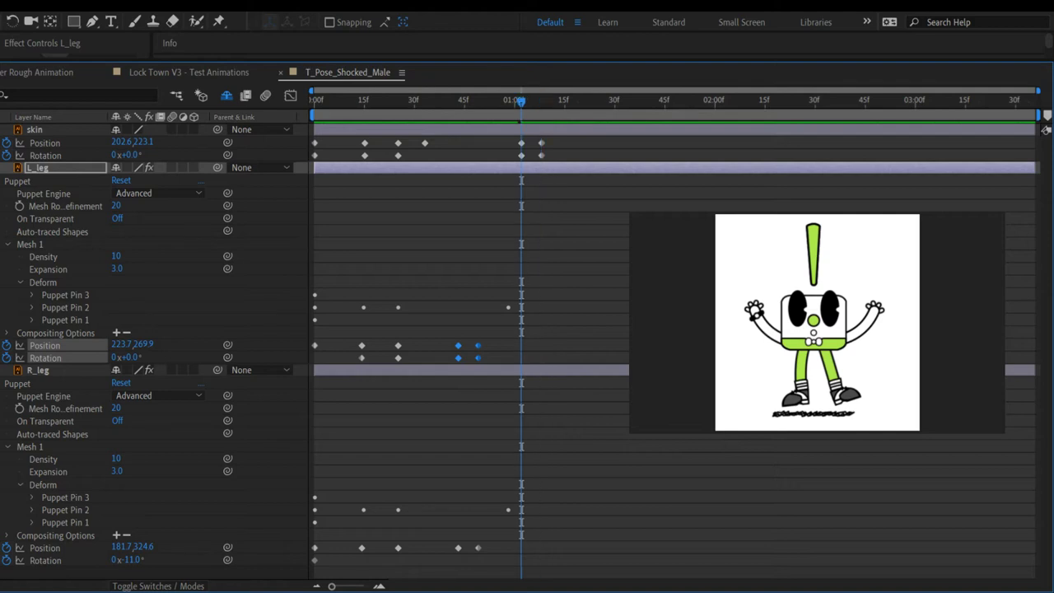
left_click(398, 99)
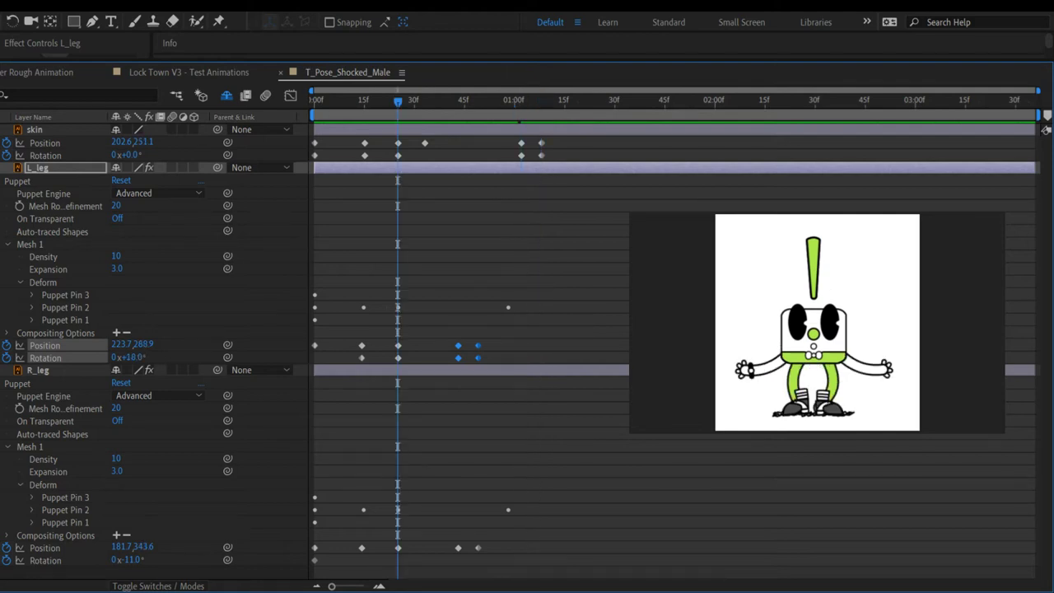
key("space")
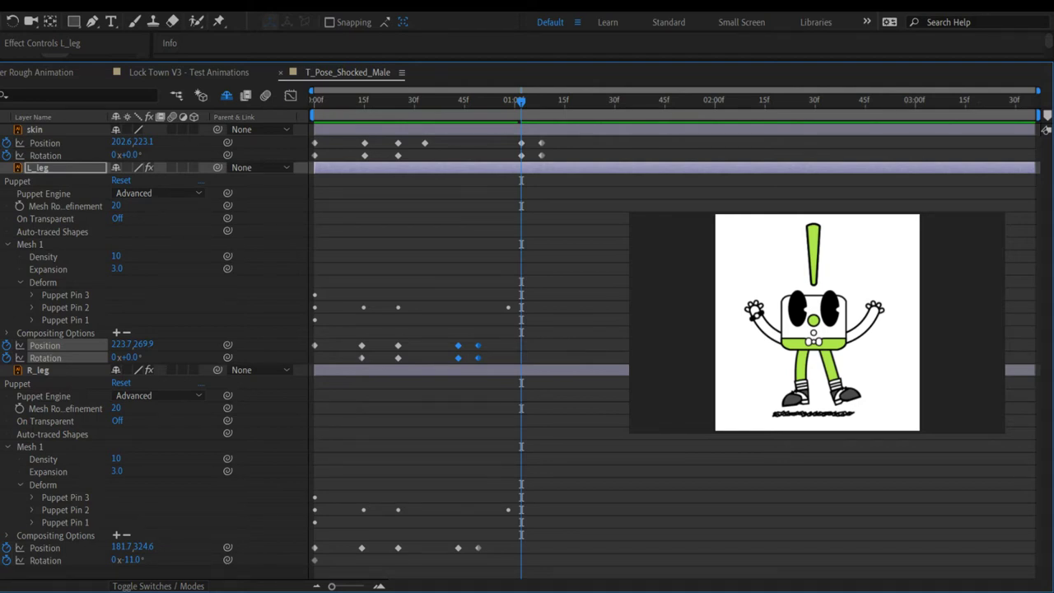
key("j")
key("j")
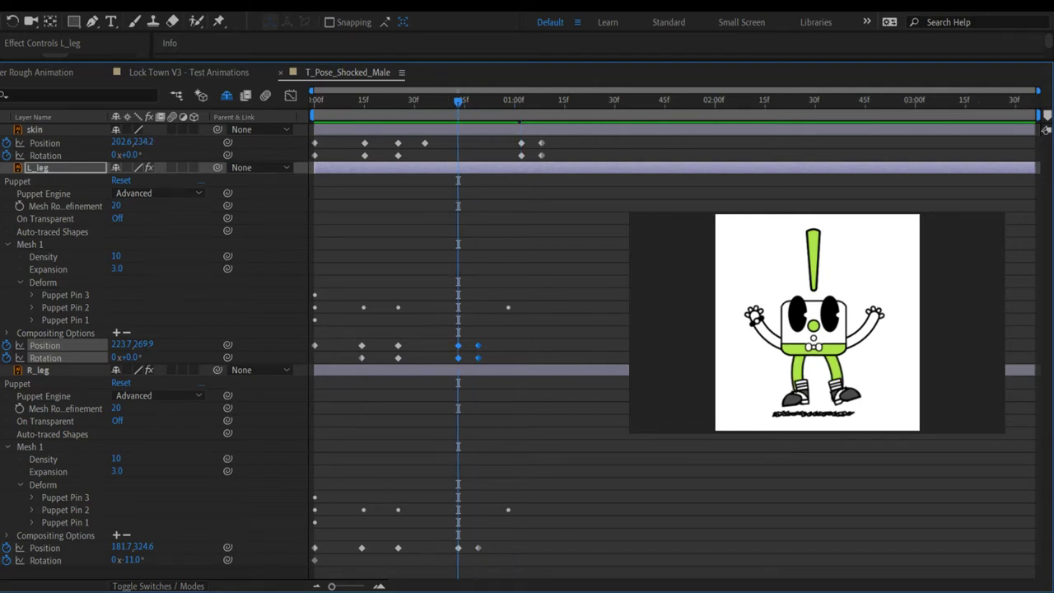
key("k")
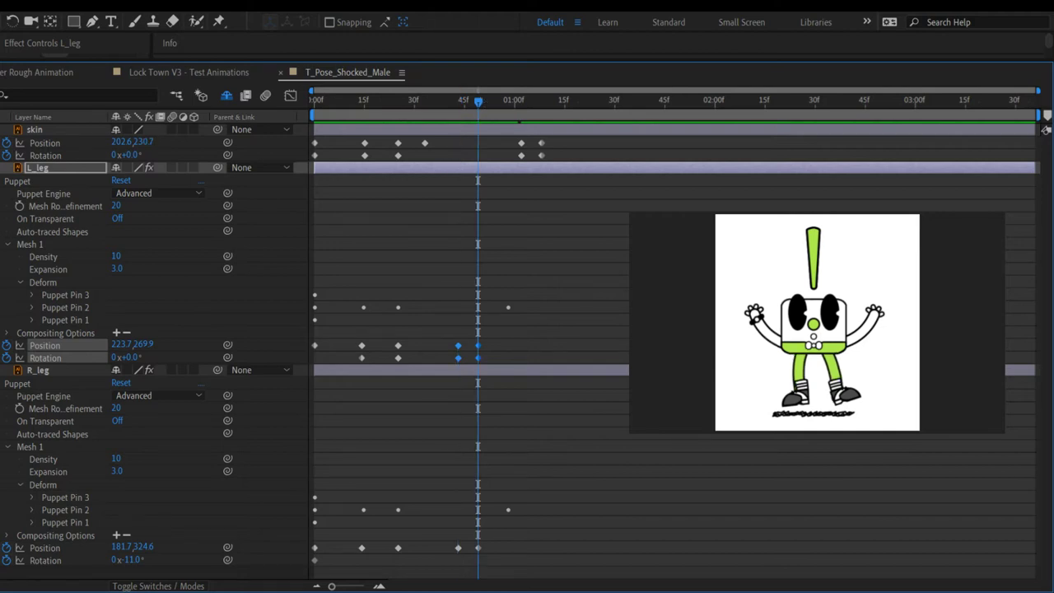
key("j")
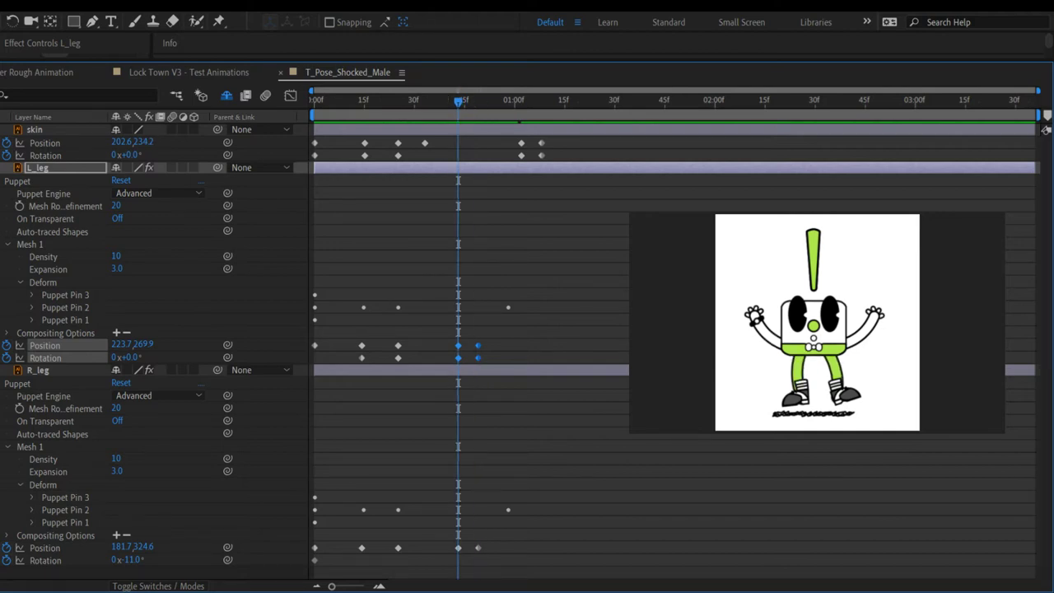
key("k")
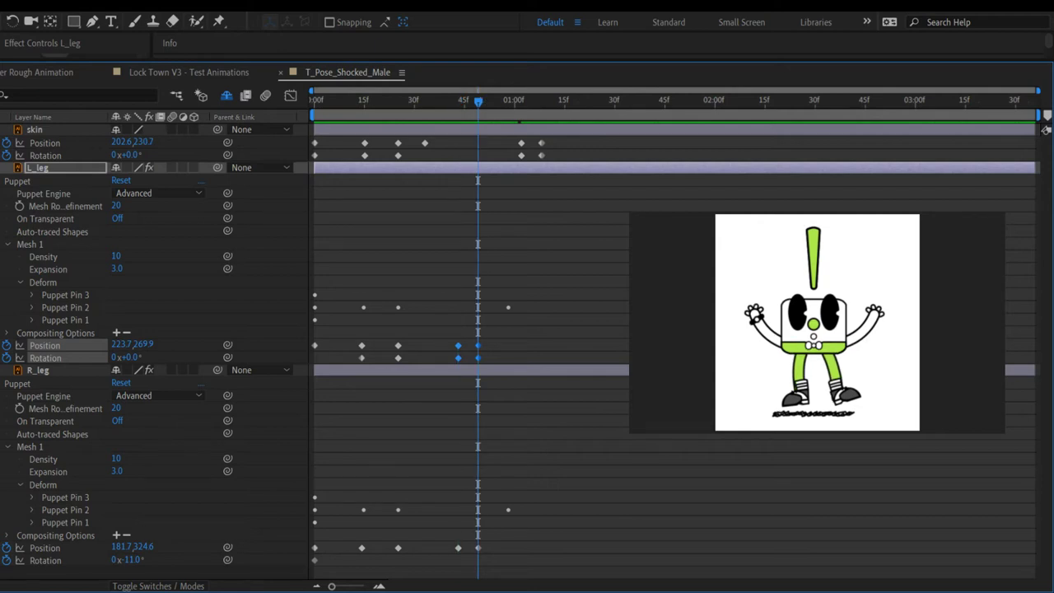
key("k")
key("k")
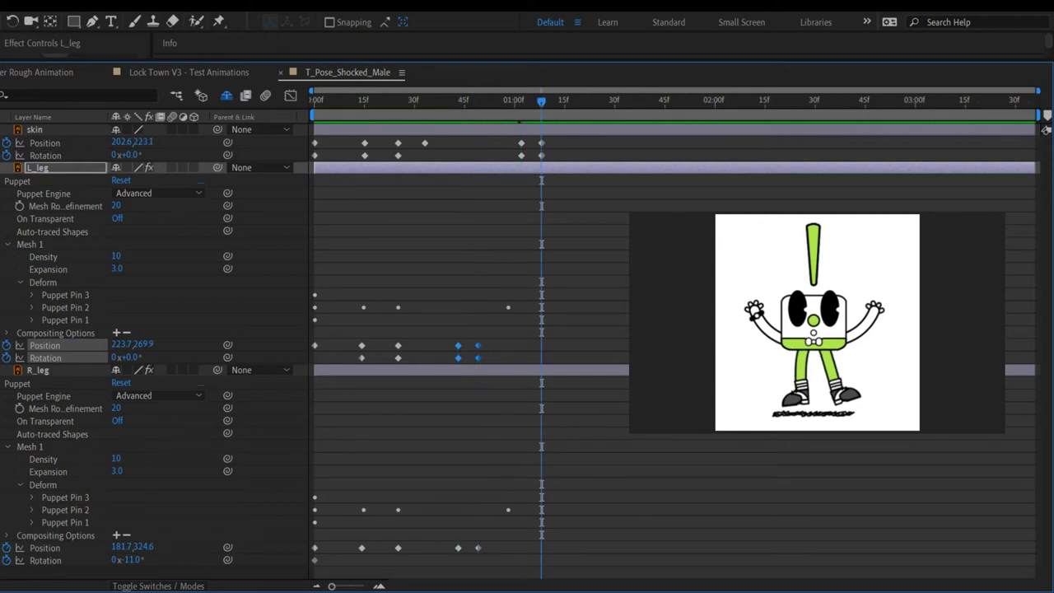
left_click_drag(531, 108, 447, 105)
key("k")
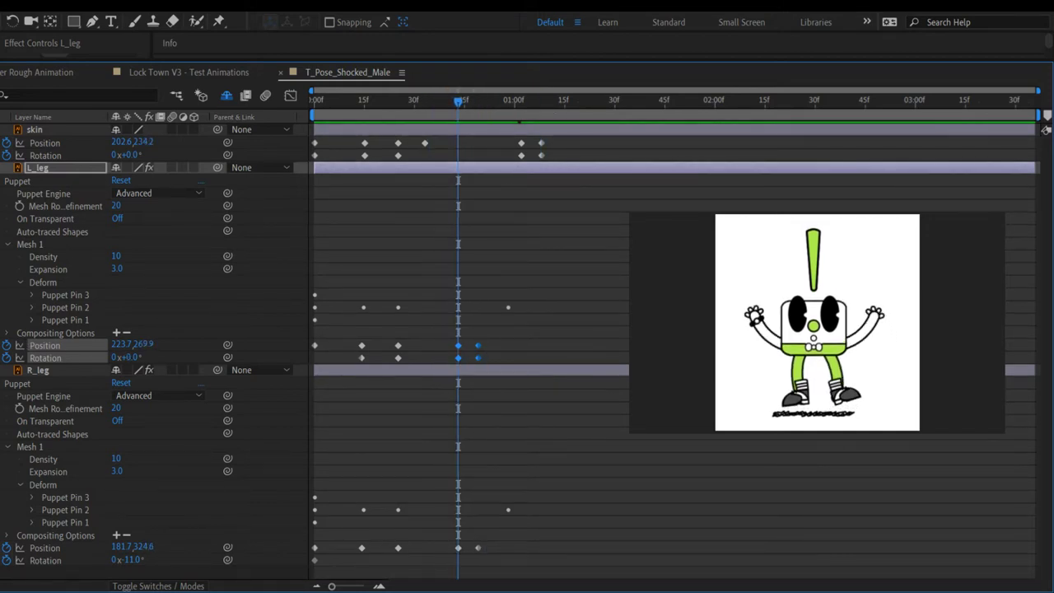
key("k")
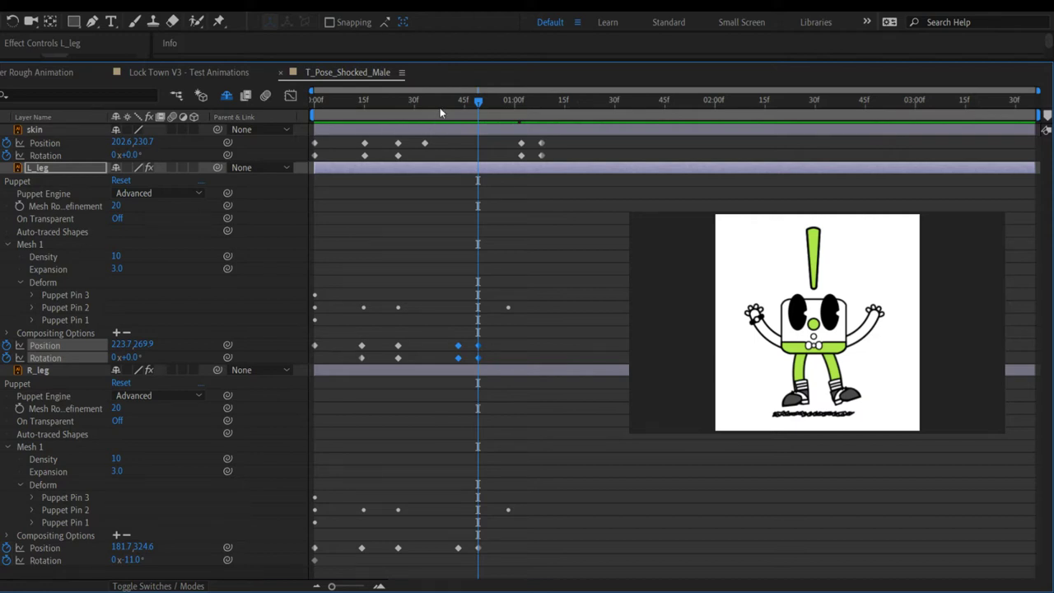
left_click_drag(475, 102, 550, 182)
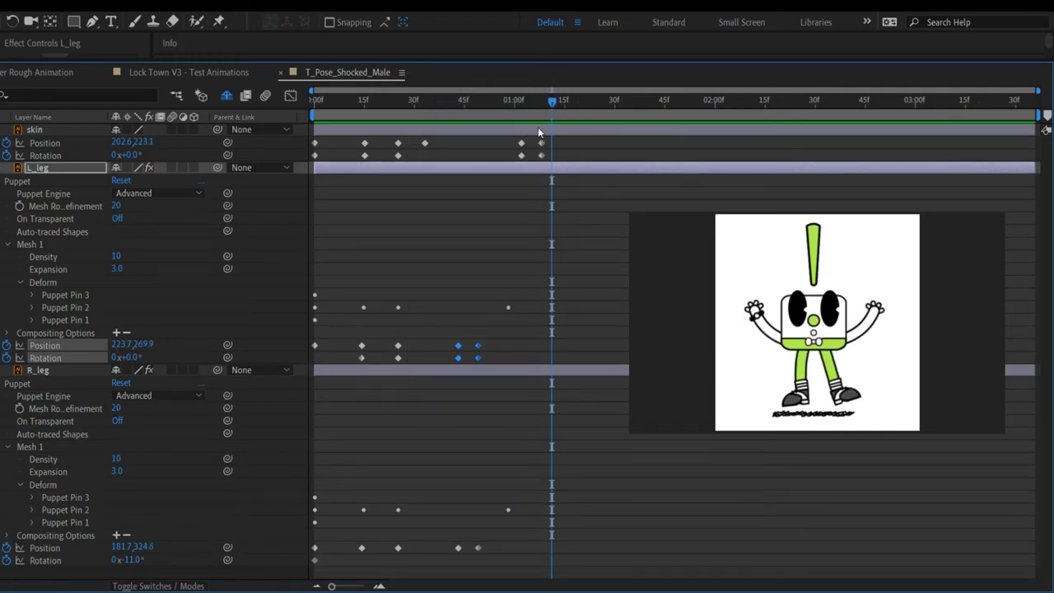
left_click_drag(555, 99, 538, 181)
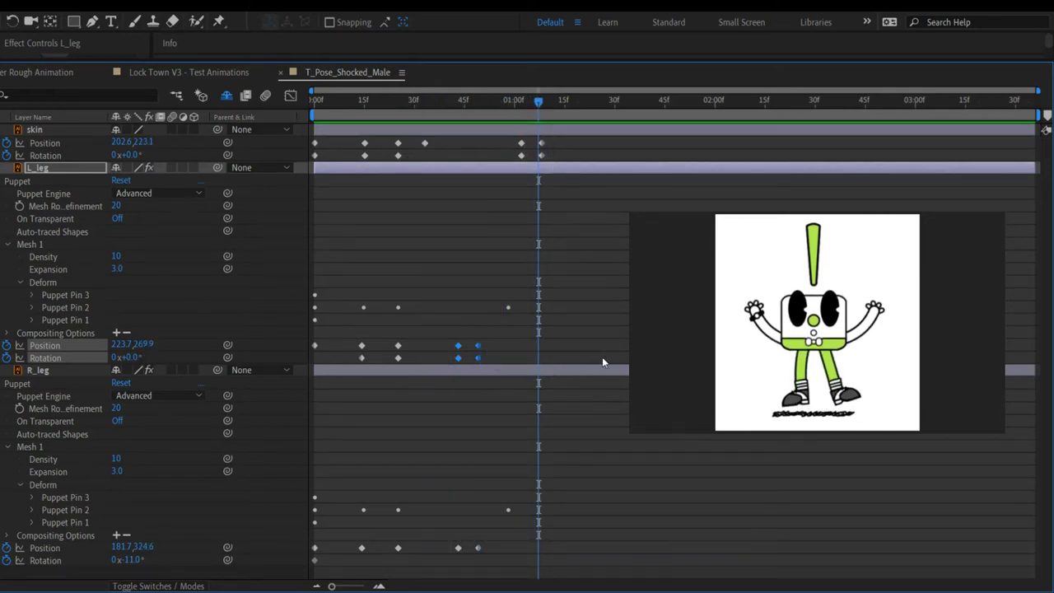
left_click_drag(539, 100, 520, 117)
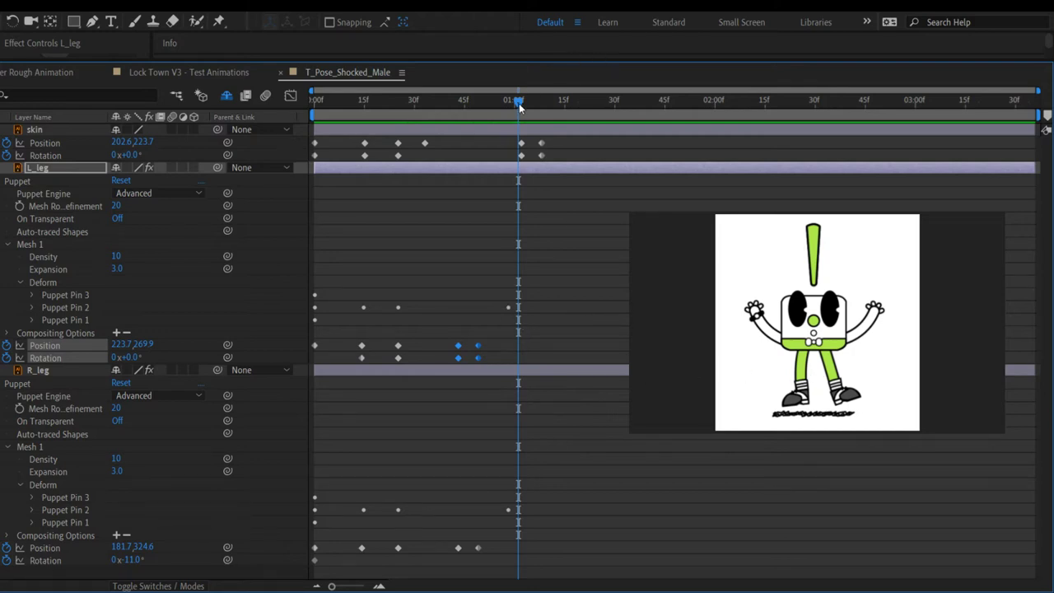
left_click_drag(519, 105, 279, 165)
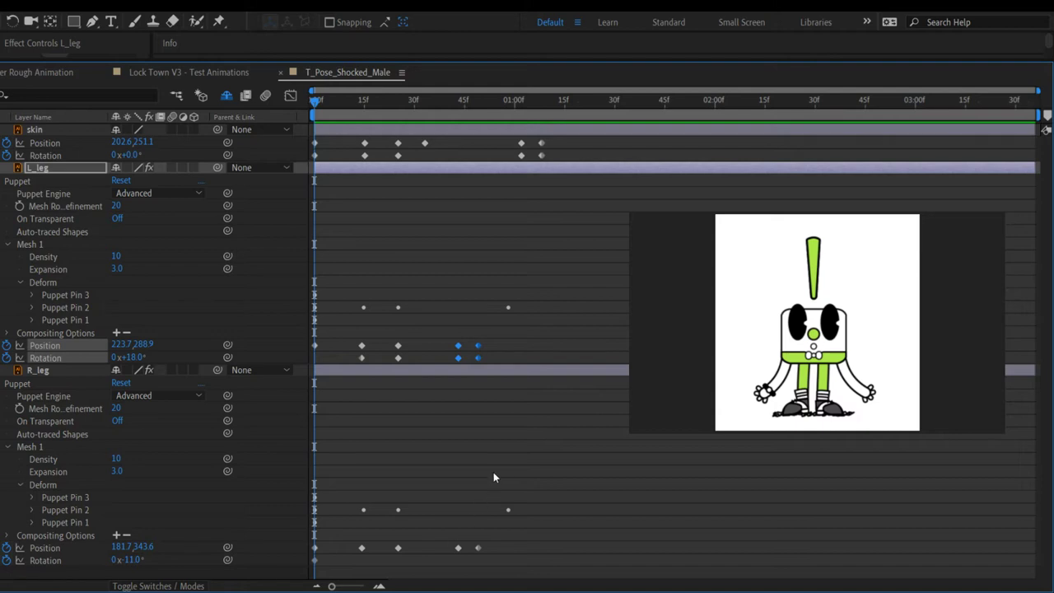
left_click_drag(321, 103, 668, 99)
key("Home")
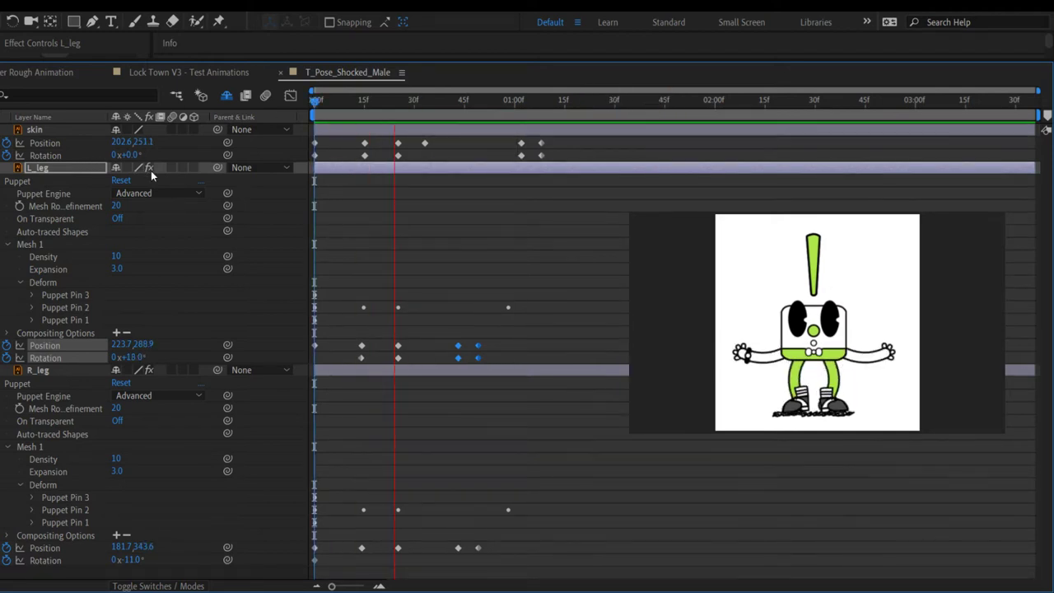
left_click(615, 100)
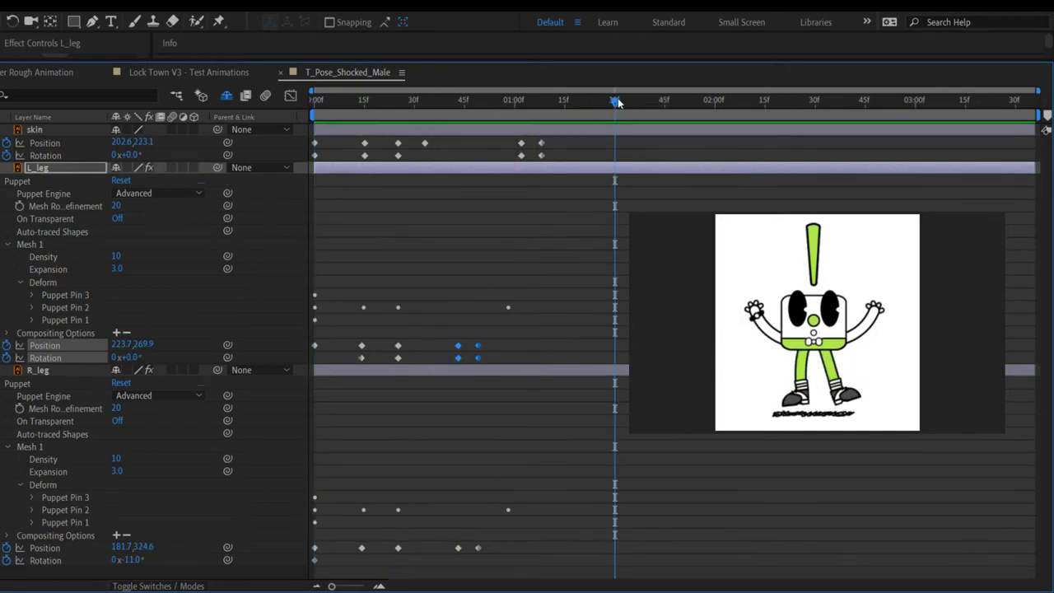
left_click_drag(618, 97, 316, 100)
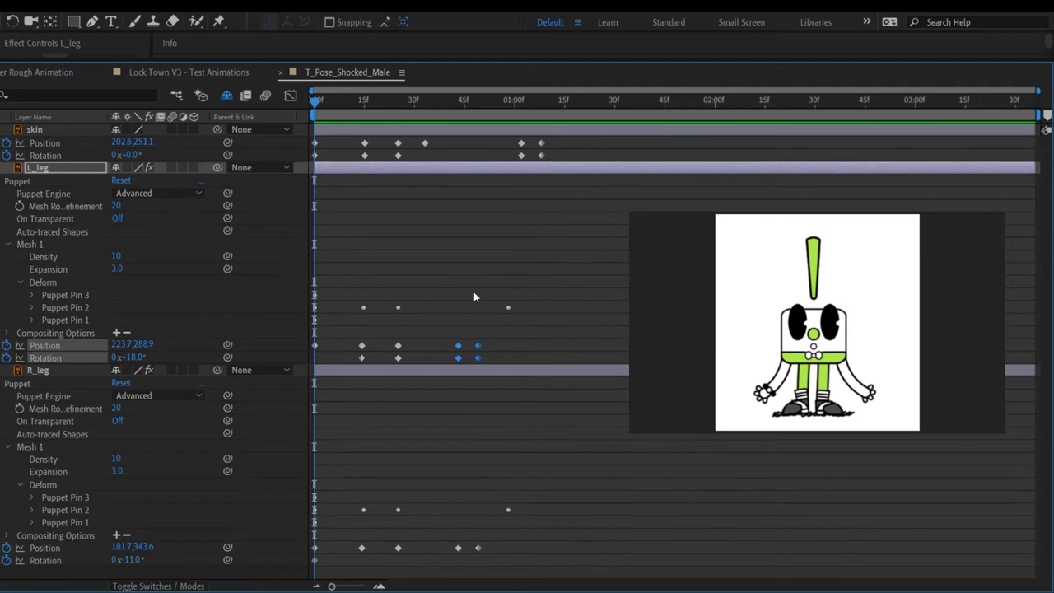
key("space")
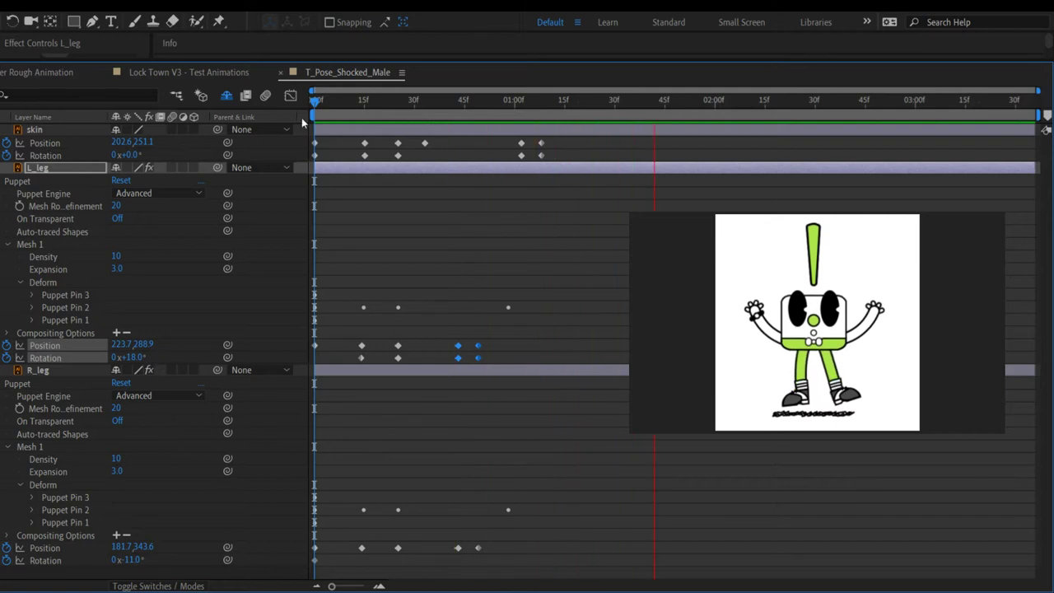
left_click(656, 99)
key("space")
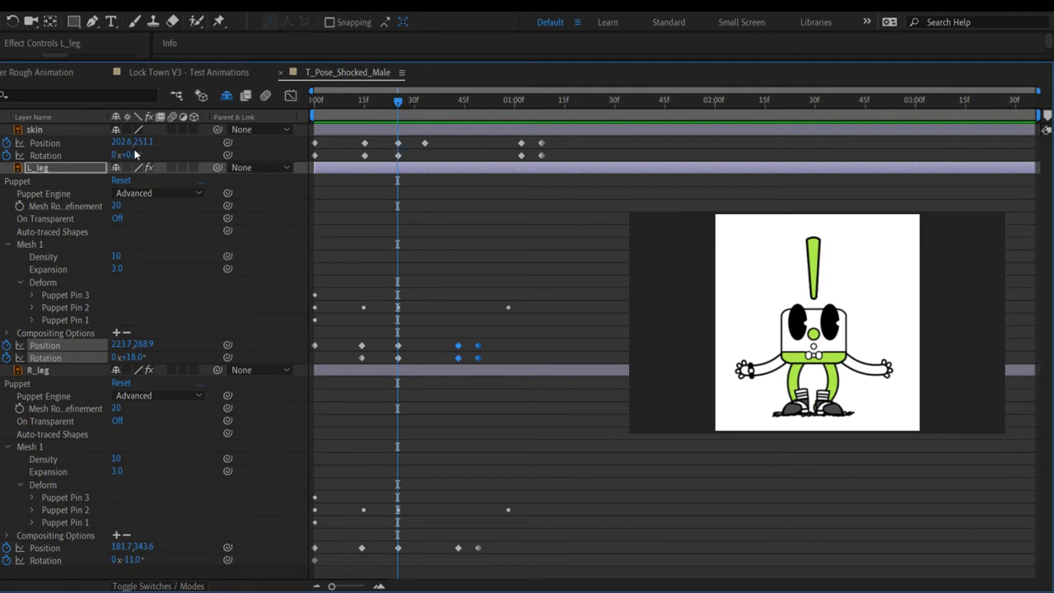
Step: Lower the skin's dip keyframe to Position y 258.1 and preview from the start
left_click_drag(148, 142, 146, 141)
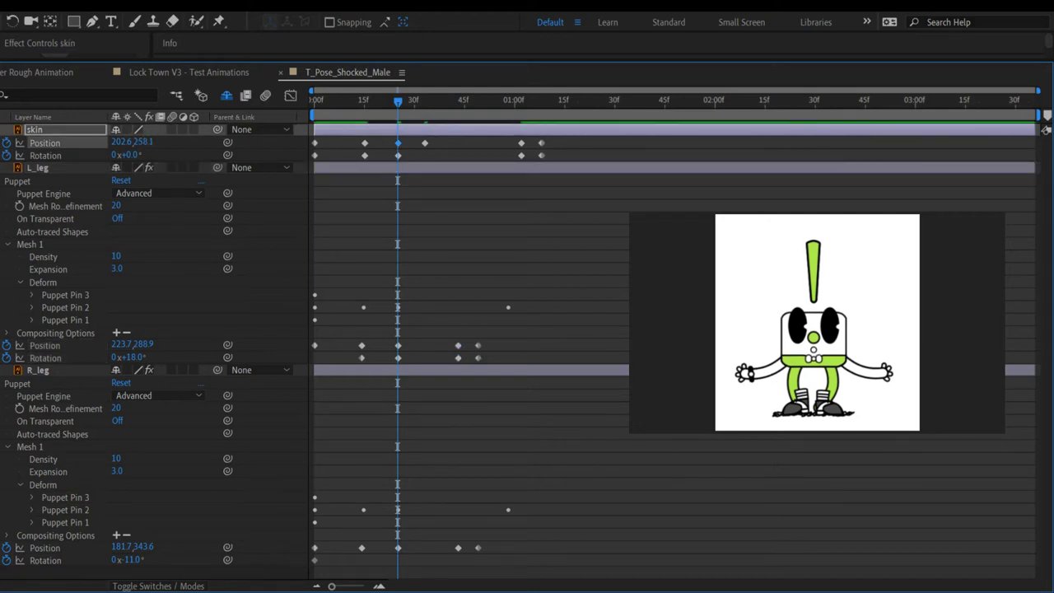
key("k")
key("k")
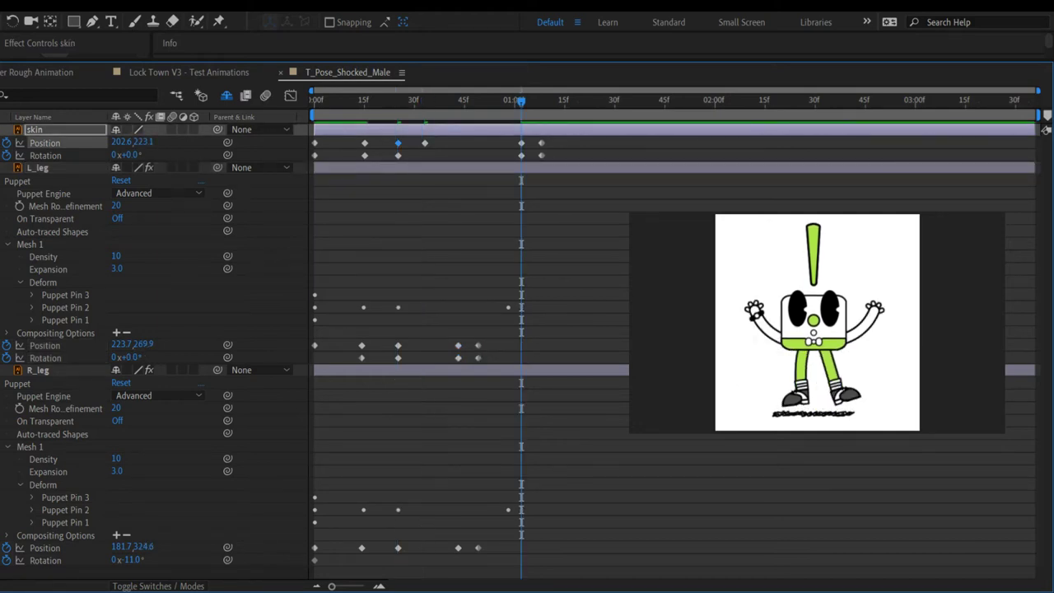
key("Home")
key("space")
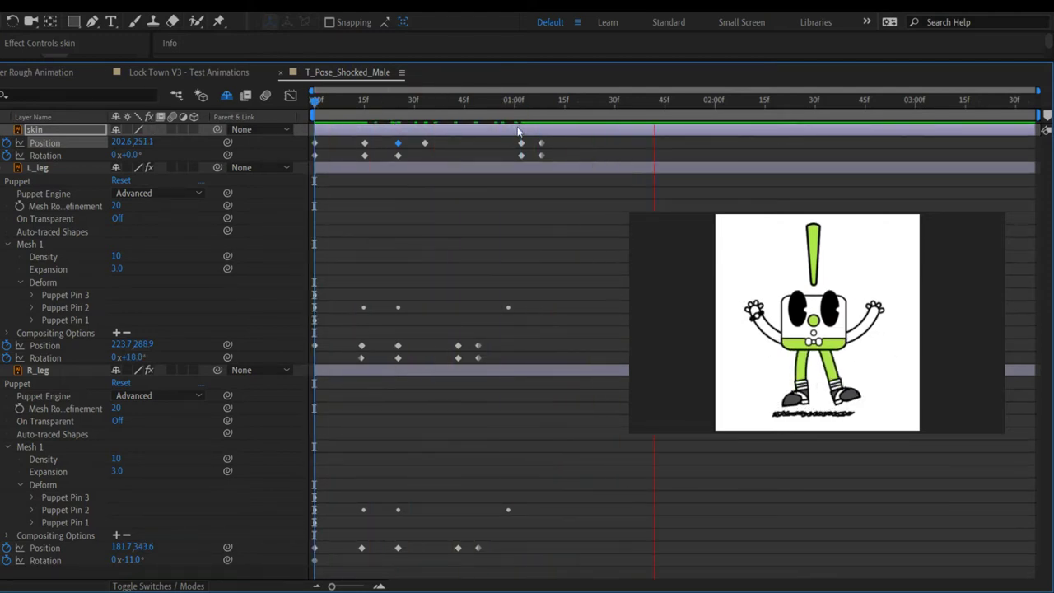
key("space")
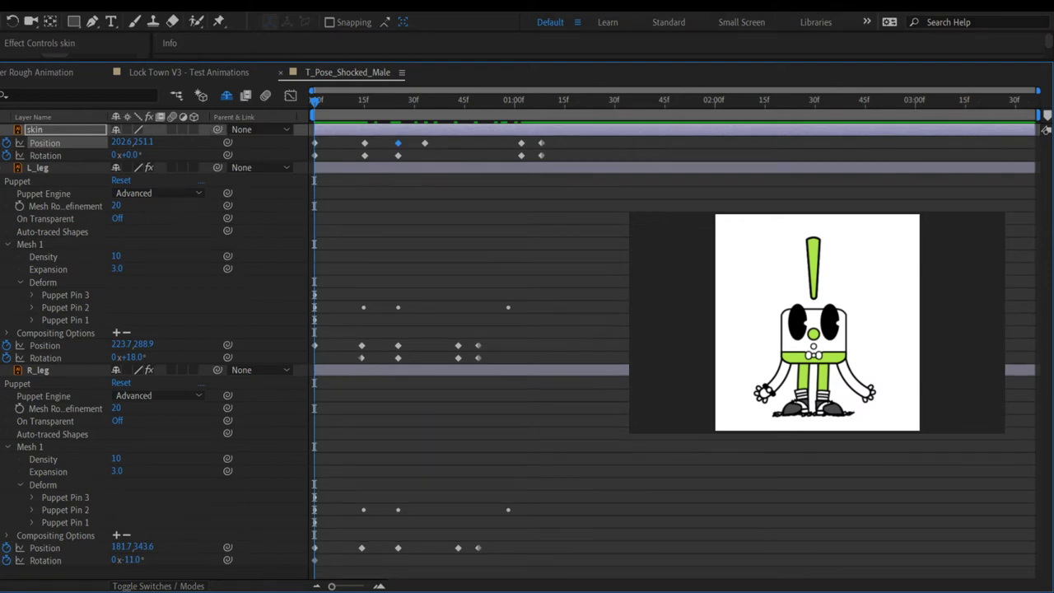
Step: Step through the keyframes, select L_leg's keyframes near 45f, and replay the preview
key("k")
key("k")
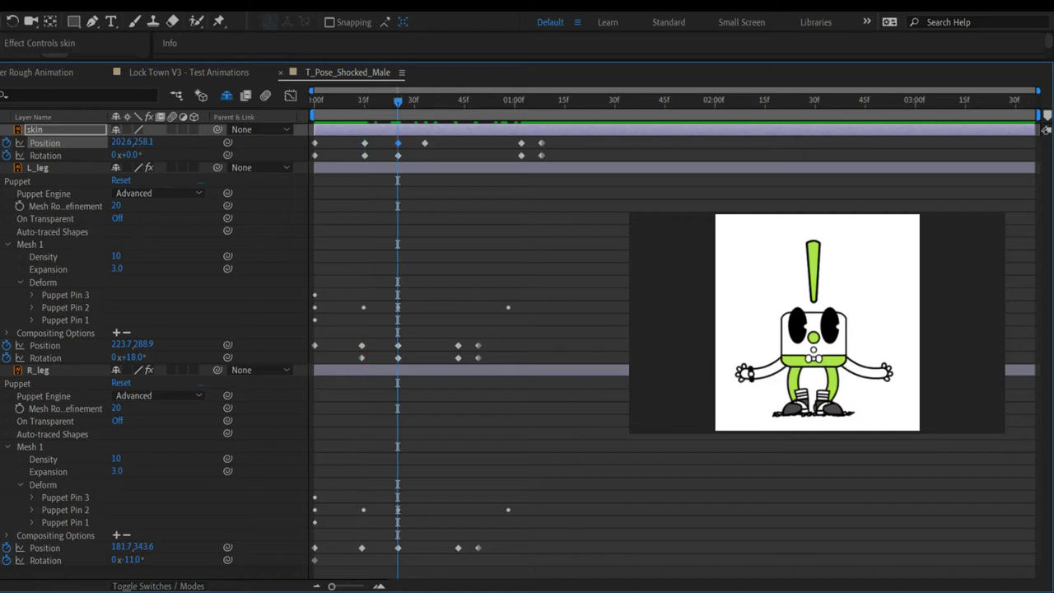
key("j")
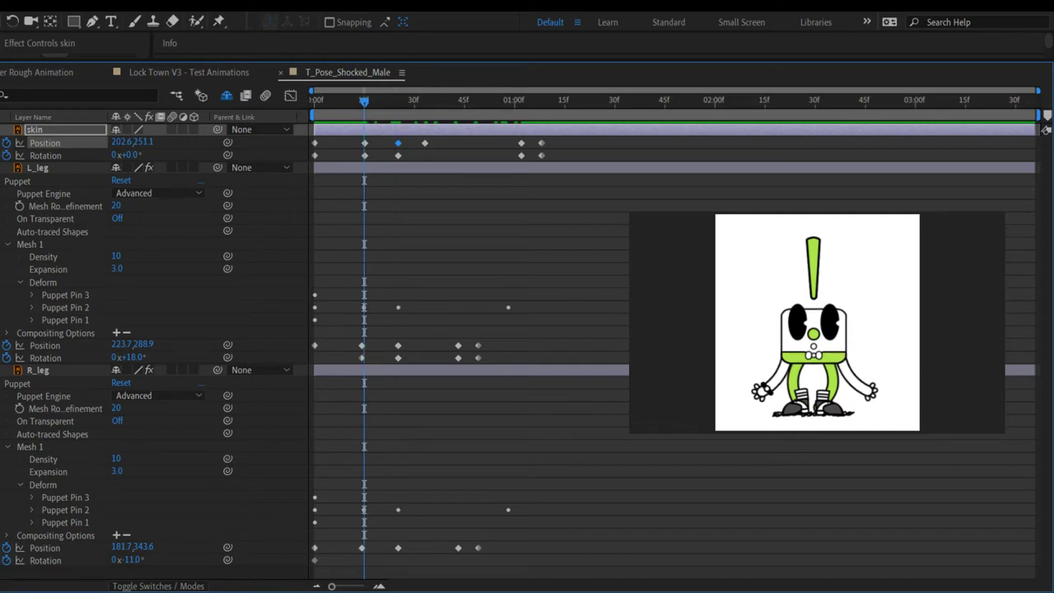
key("k")
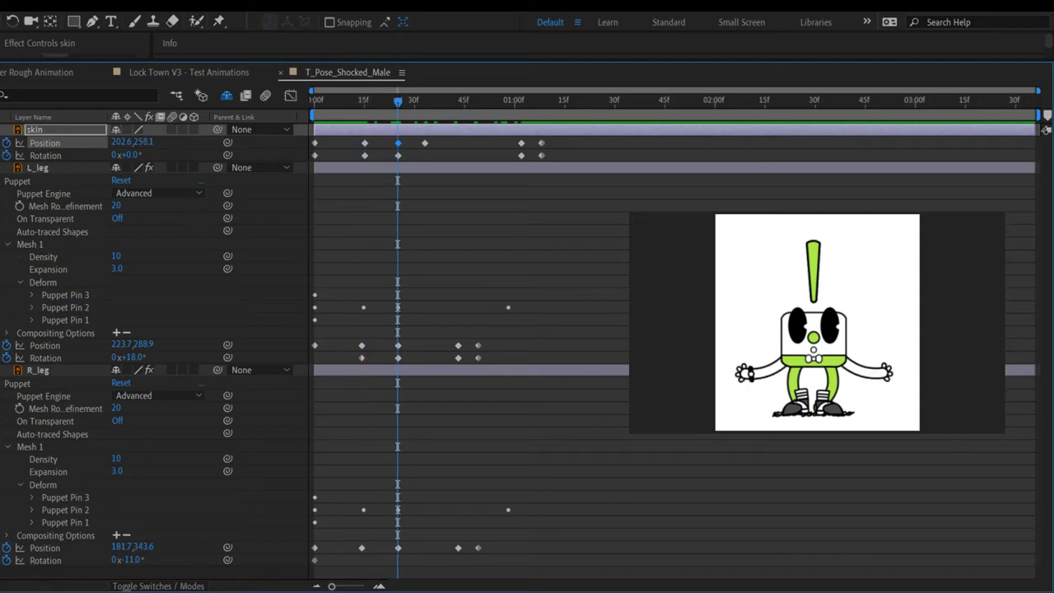
left_click_drag(449, 337, 486, 364)
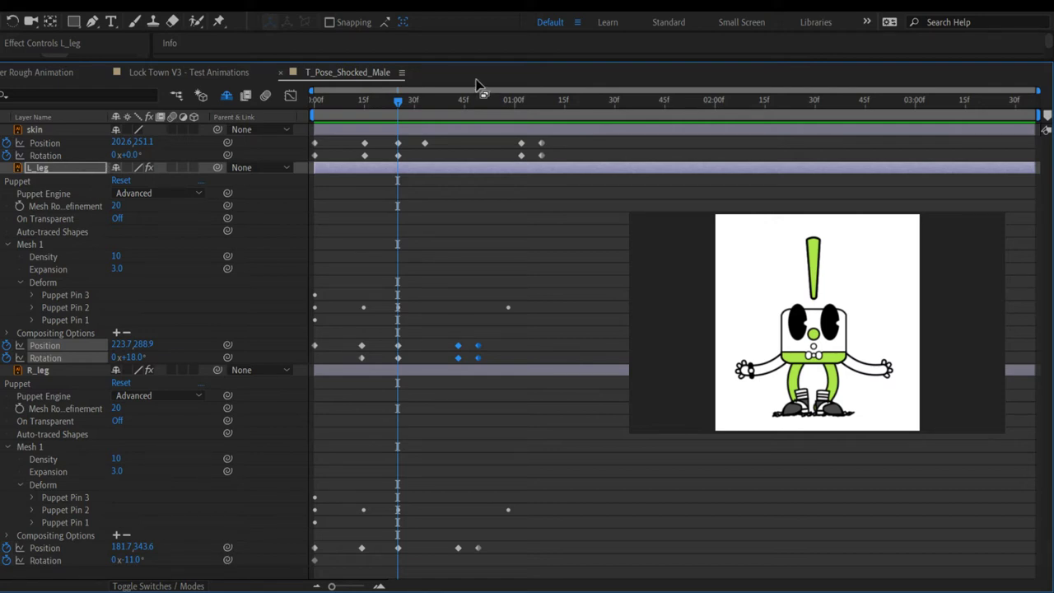
key("Page_Up")
key("space")
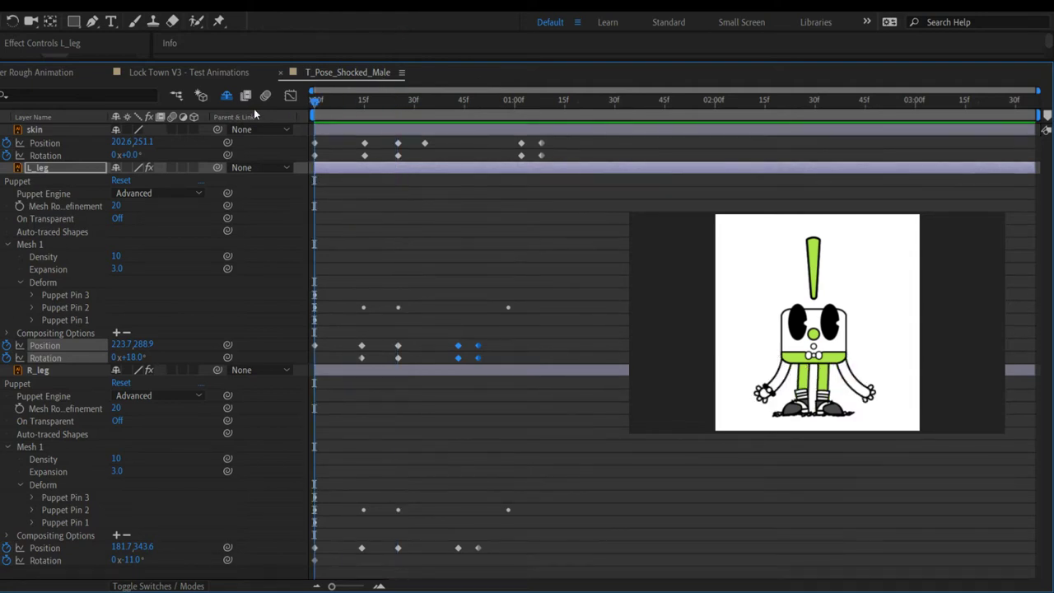
key("space")
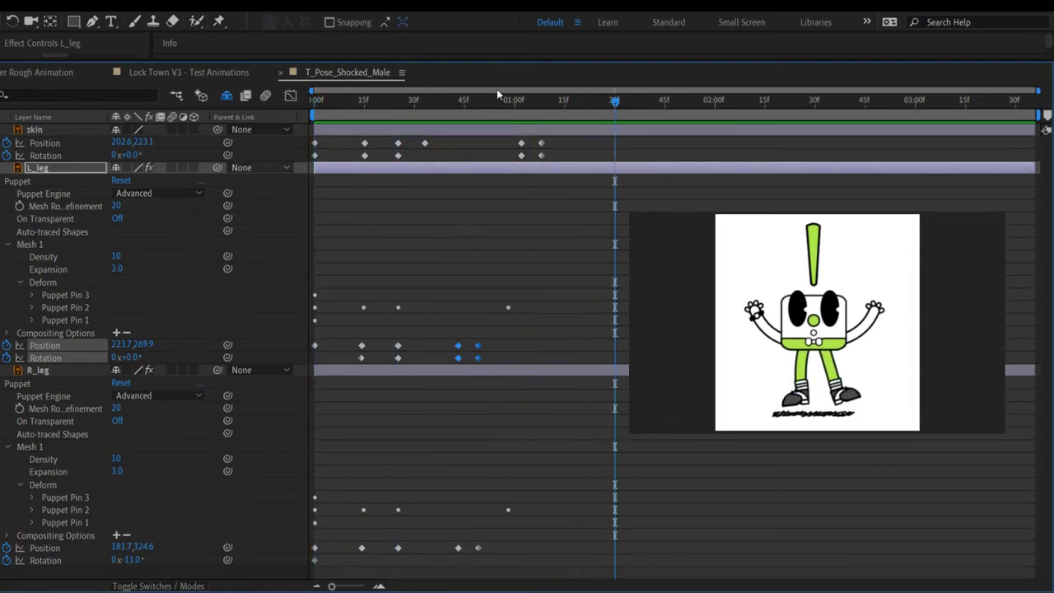
key("space")
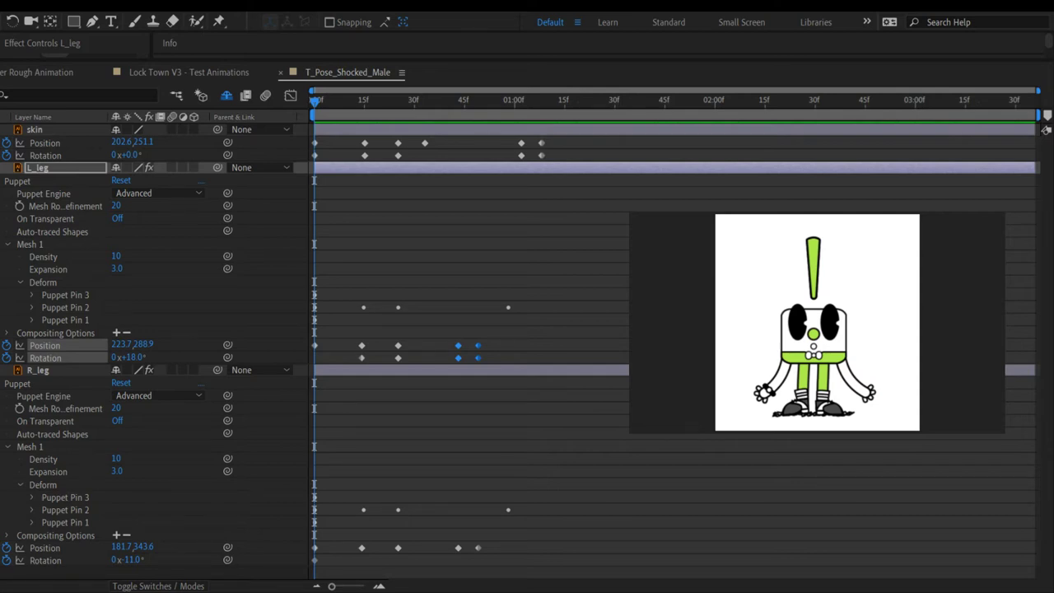
Step: Review the arm raise with previews, then marquee-select all skin, L_leg and R_leg keyframes
left_click(398, 545)
key("space")
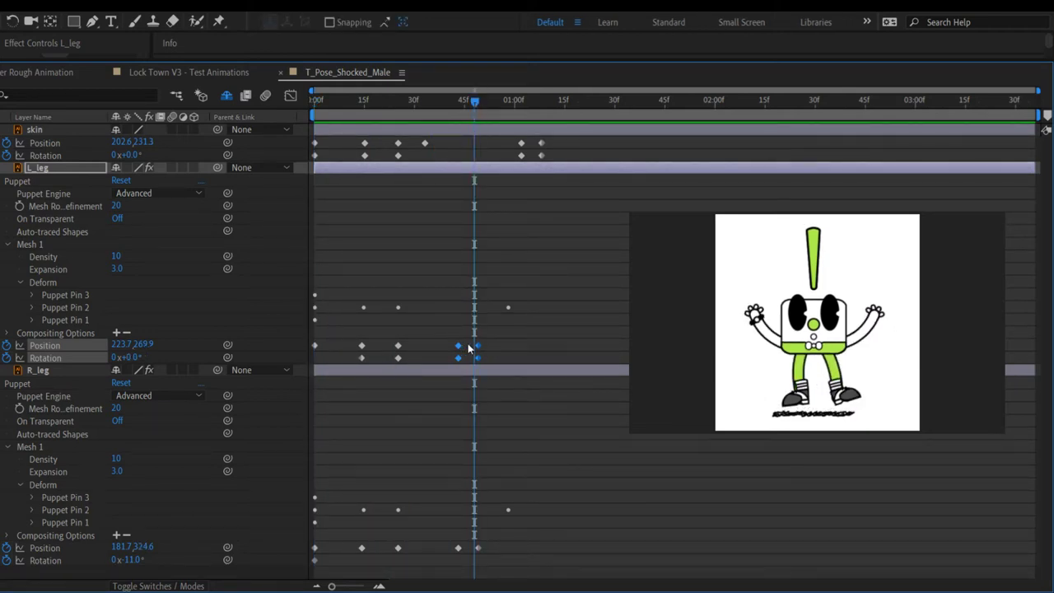
left_click_drag(474, 100, 211, 132)
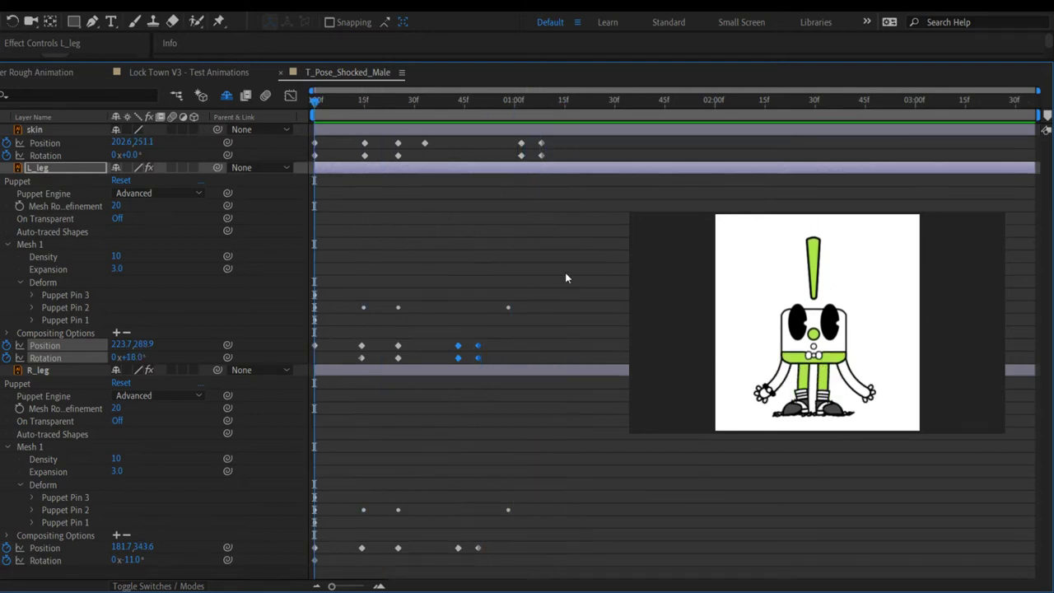
key("space")
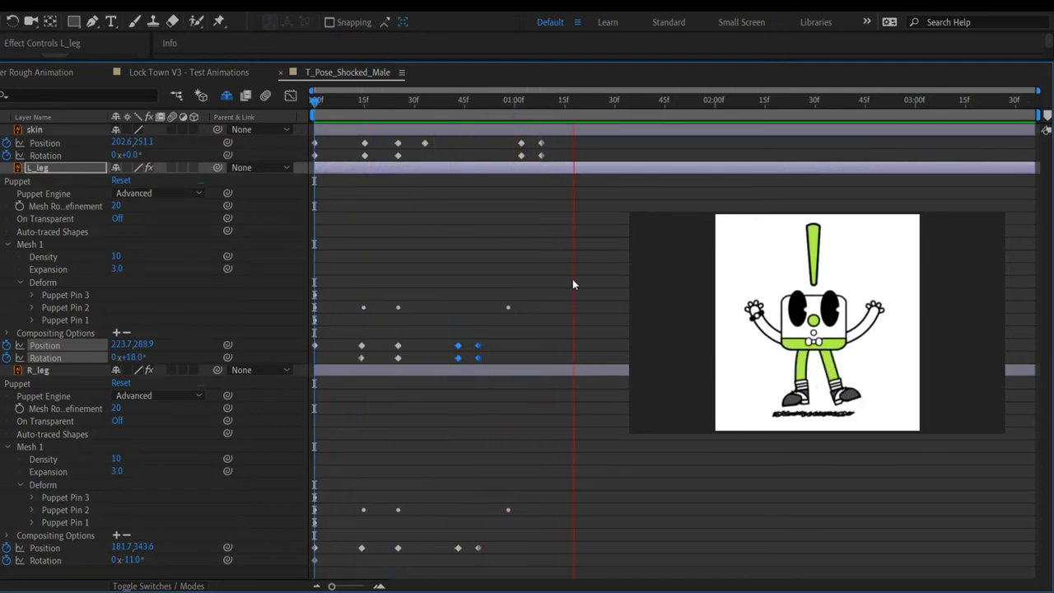
key("space")
key("space")
key("space")
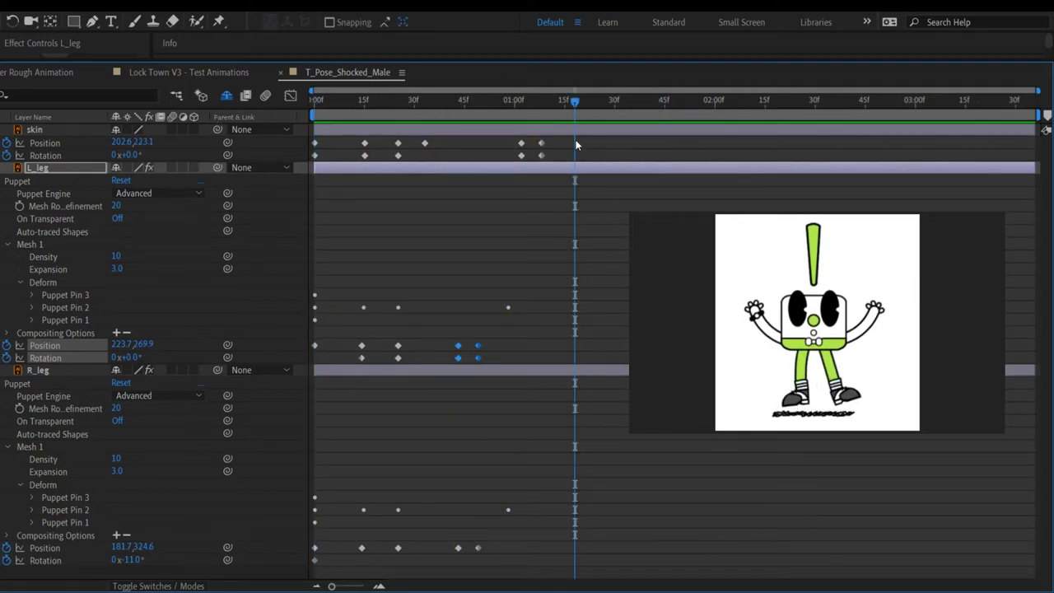
left_click_drag(572, 139, 305, 572)
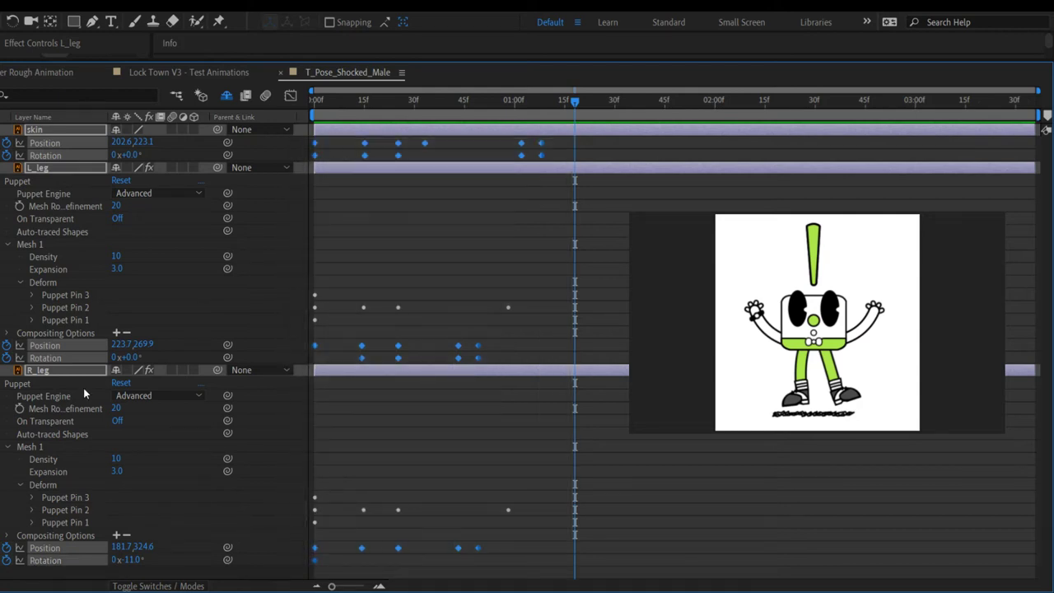
Step: Expand Puppet Pins 1–3 on both legs and marquee-select all leg keyframes for easing
left_click(31, 320)
left_click(32, 308)
left_click(32, 297)
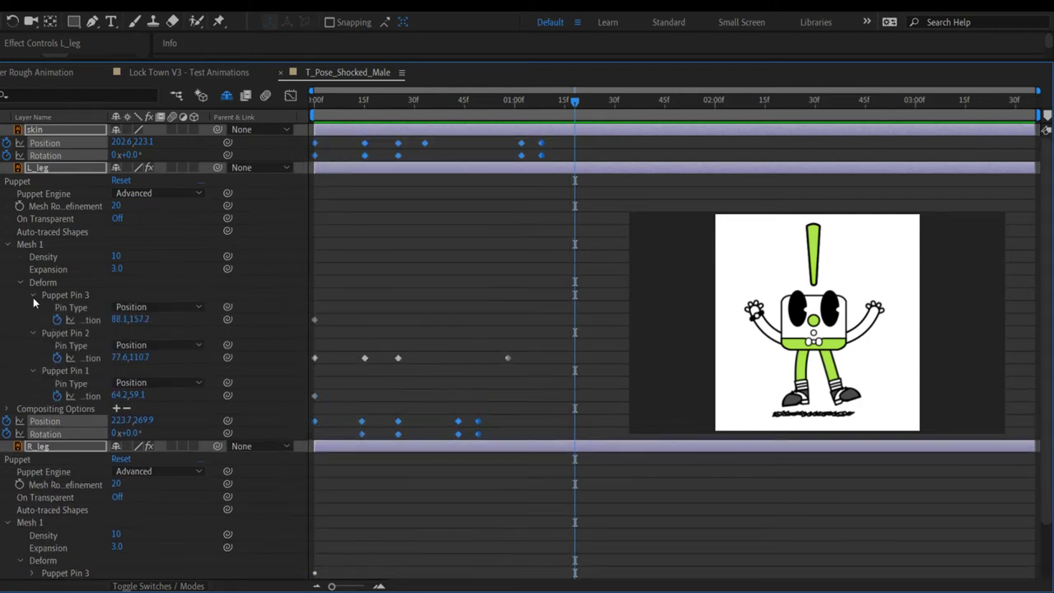
scroll(25, 519, "down", 3)
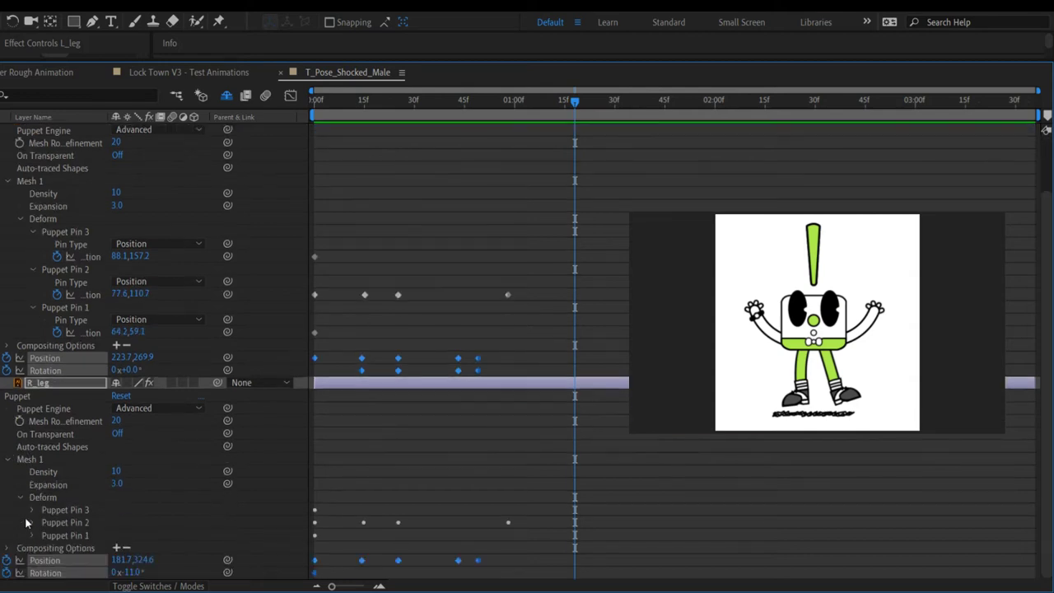
left_click(33, 510)
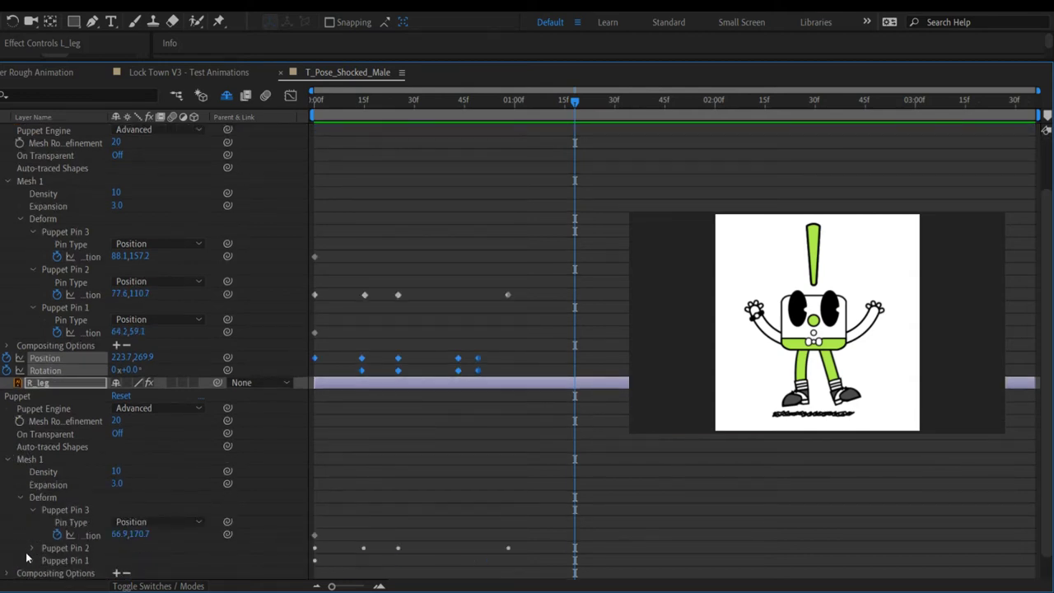
left_click(34, 548)
scroll(37, 556, "down", 2)
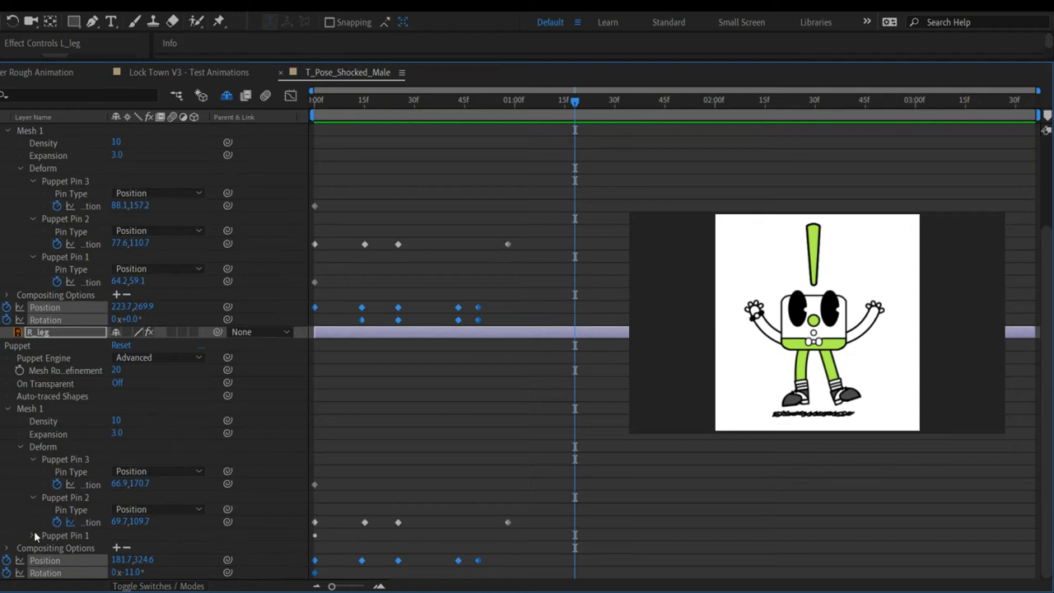
left_click(32, 535)
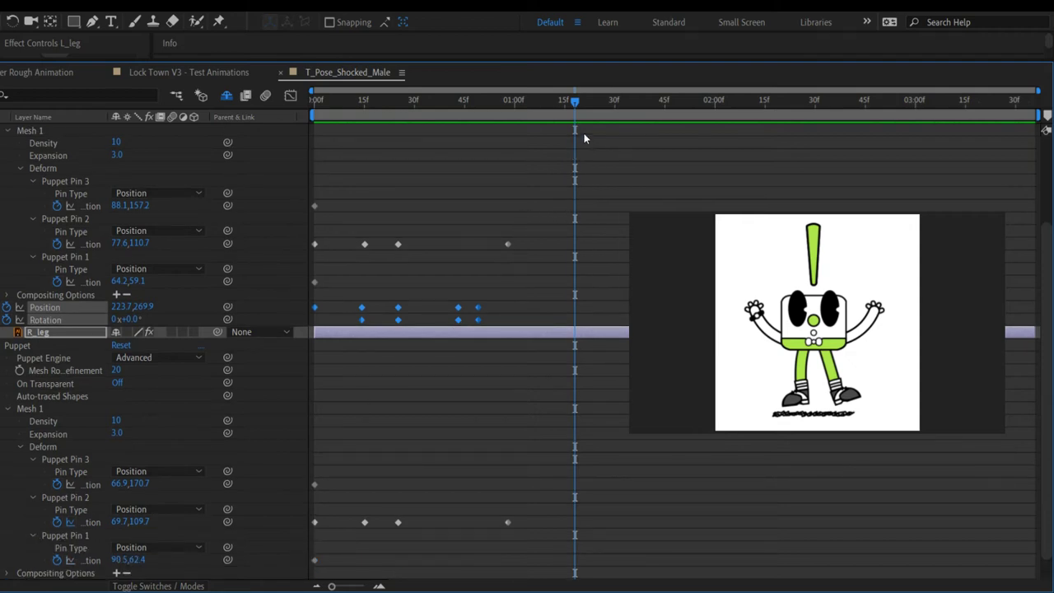
left_click_drag(558, 136, 290, 576)
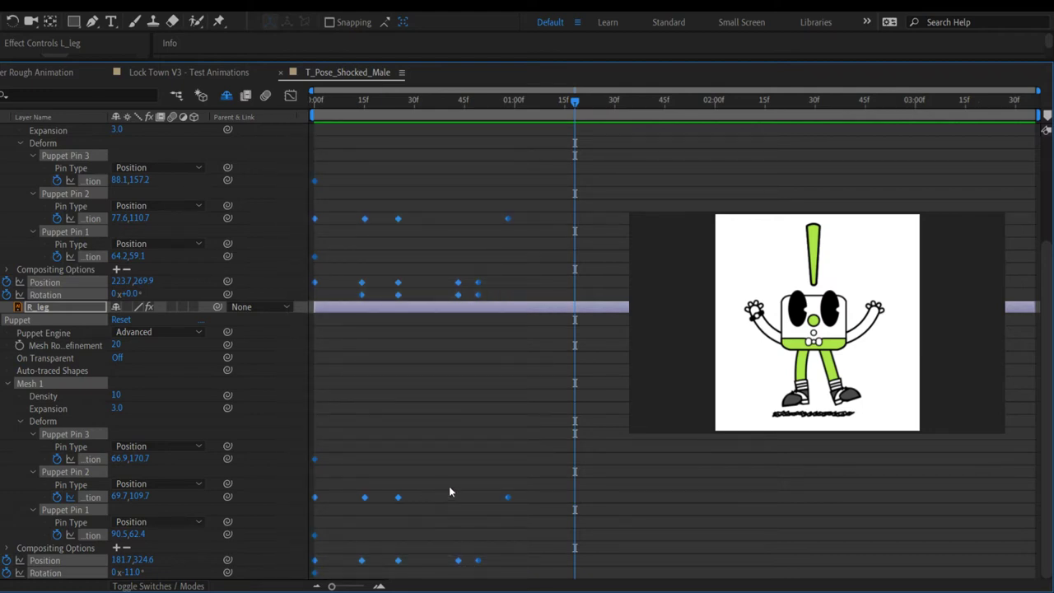
key("F9")
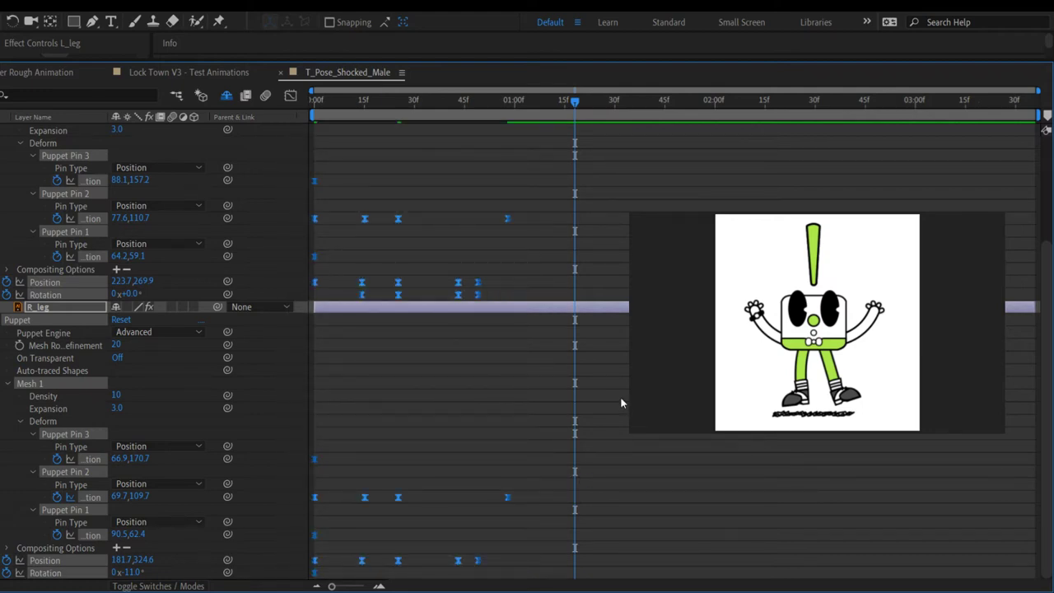
left_click(344, 259)
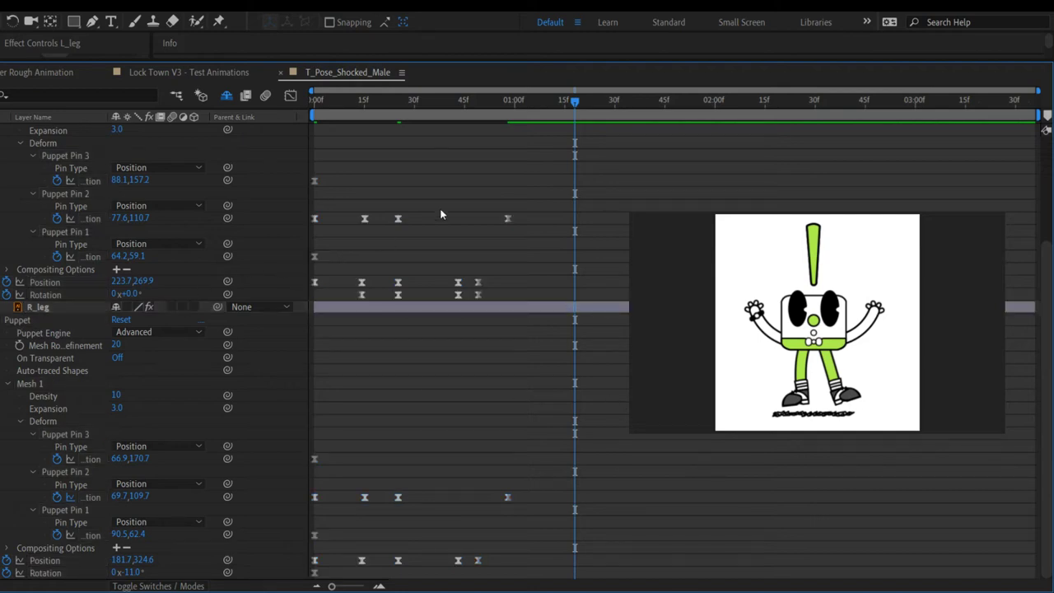
key("space")
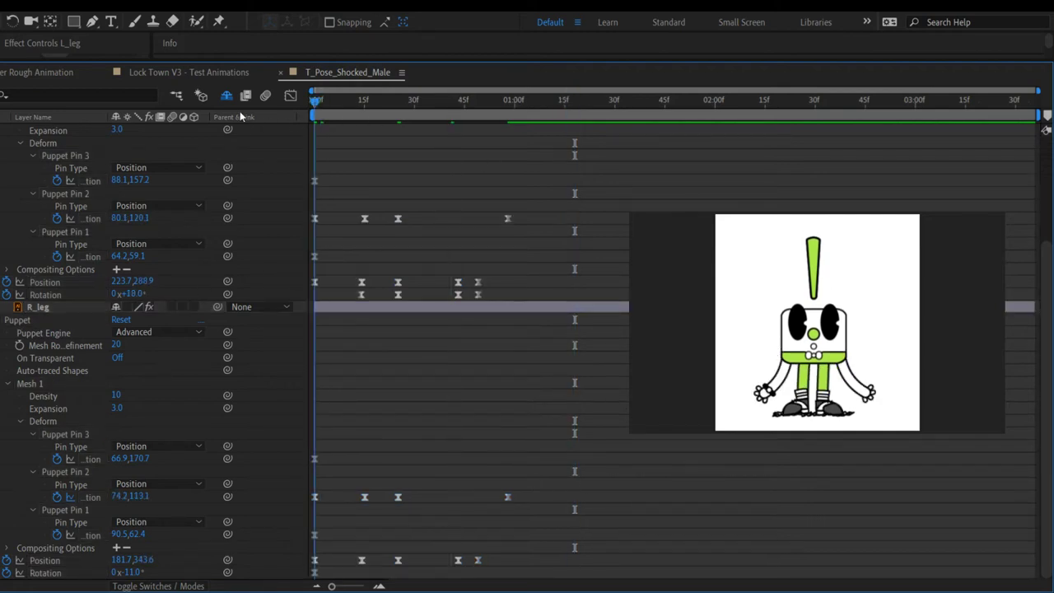
key("space")
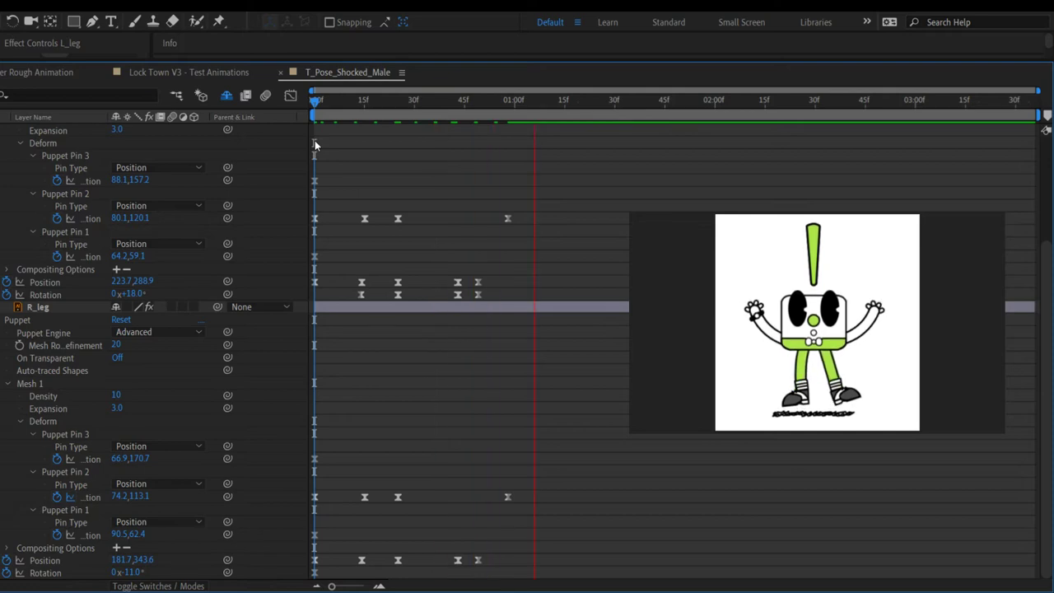
left_click(619, 115)
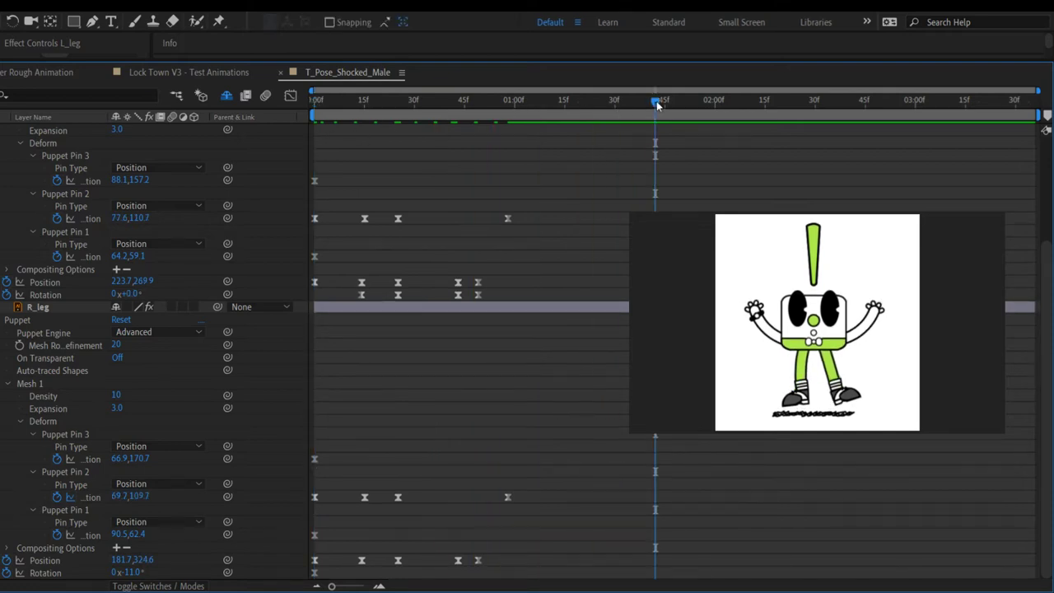
left_click_drag(657, 105, 271, 127)
key("space")
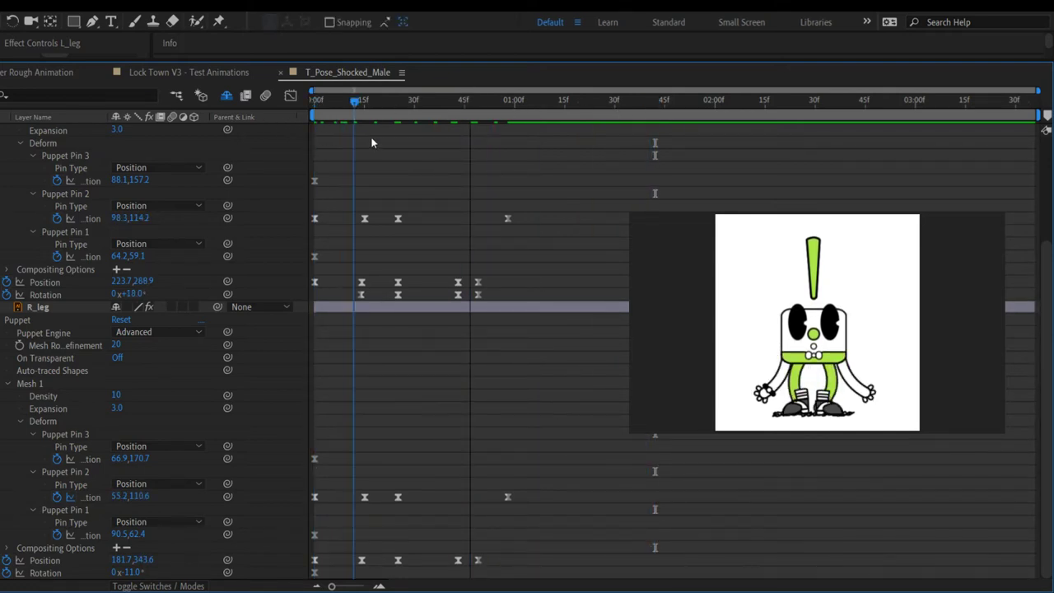
key("space")
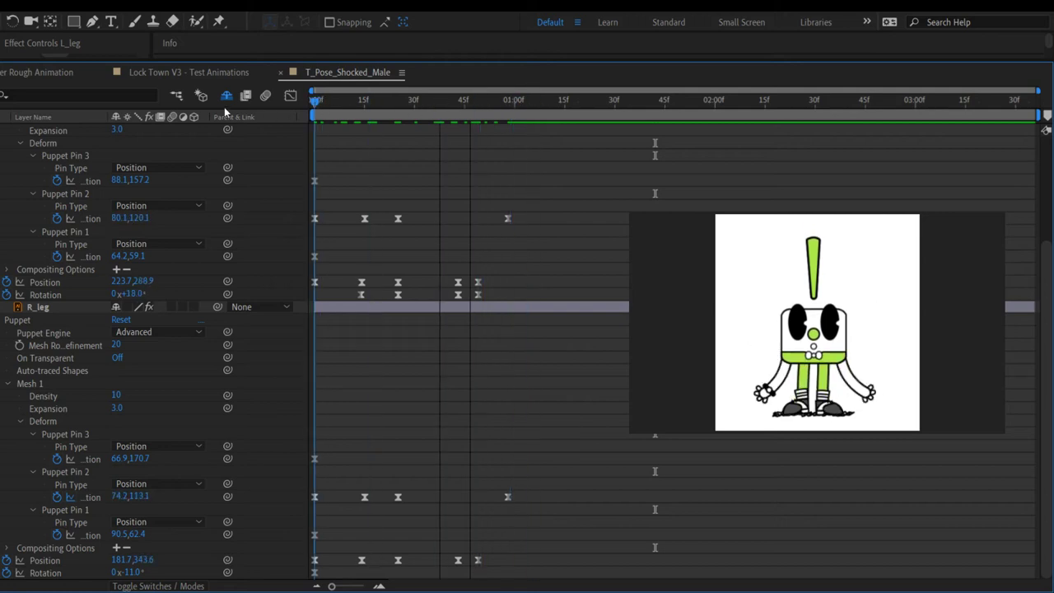
key("space")
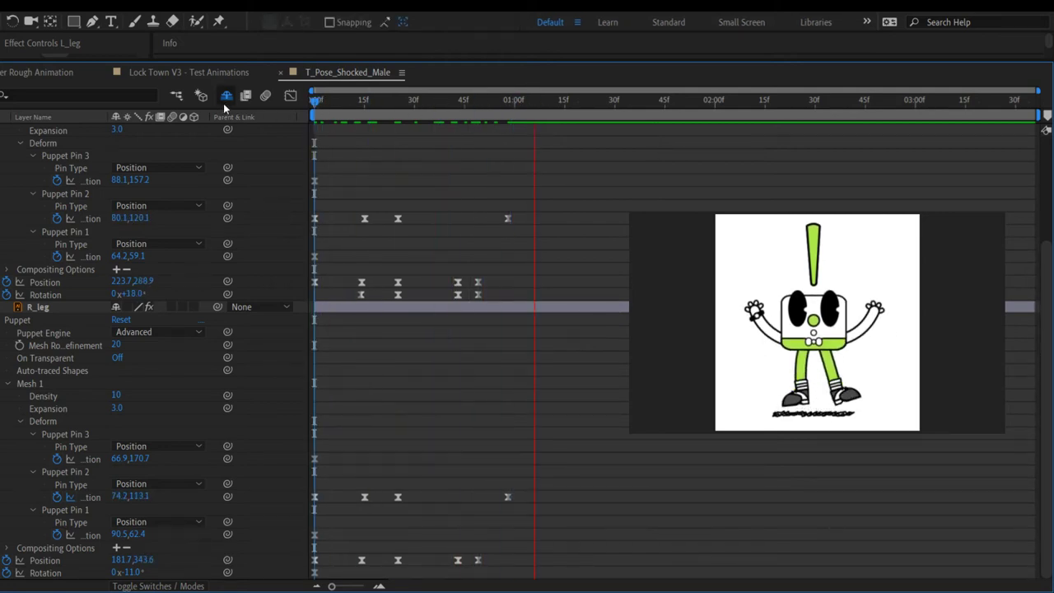
left_click(635, 100)
key("space")
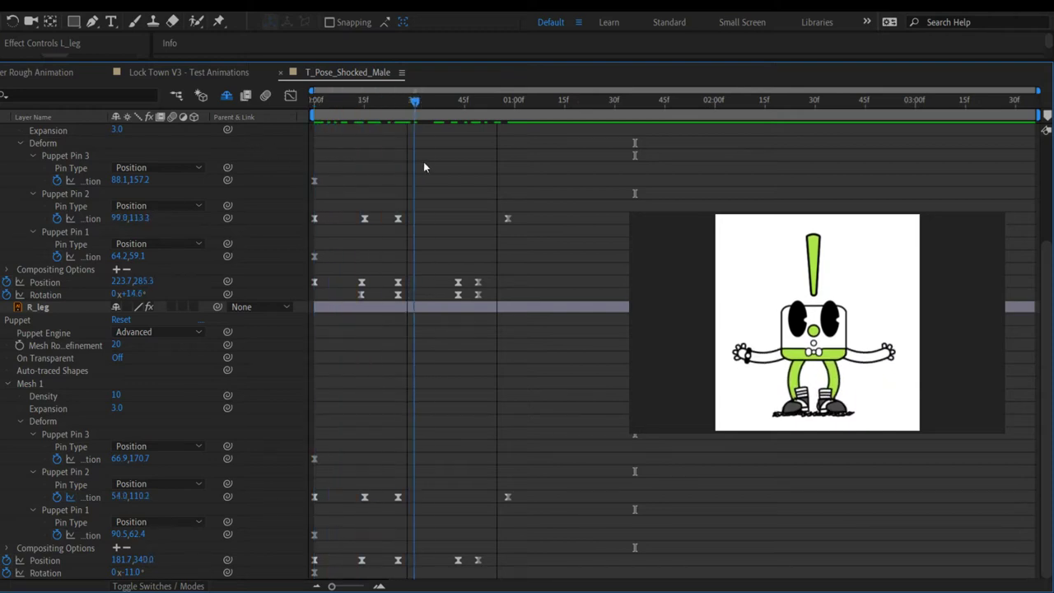
Step: Shift the later skin and leg keyframes a few frames earlier
left_click_drag(453, 152, 418, 154)
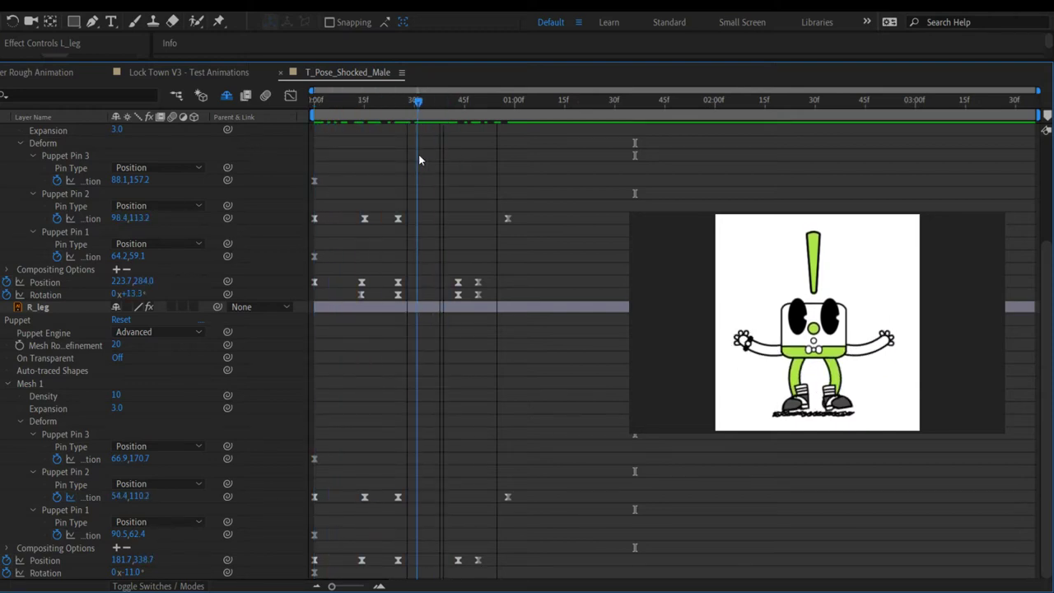
scroll(581, 257, "up", 2)
scroll(582, 258, "up", 5)
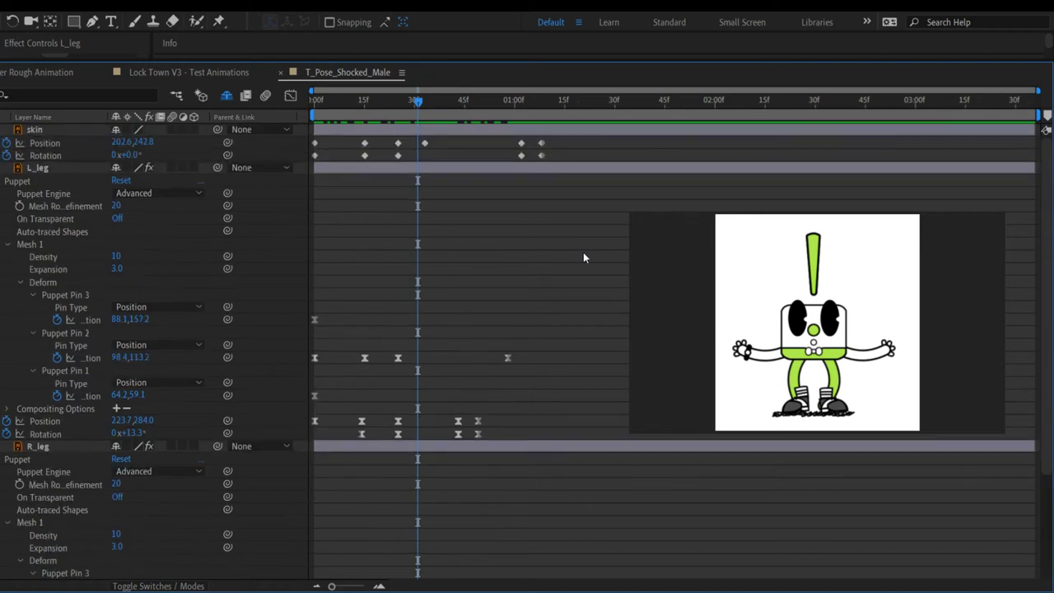
left_click_drag(326, 59, 326, 54)
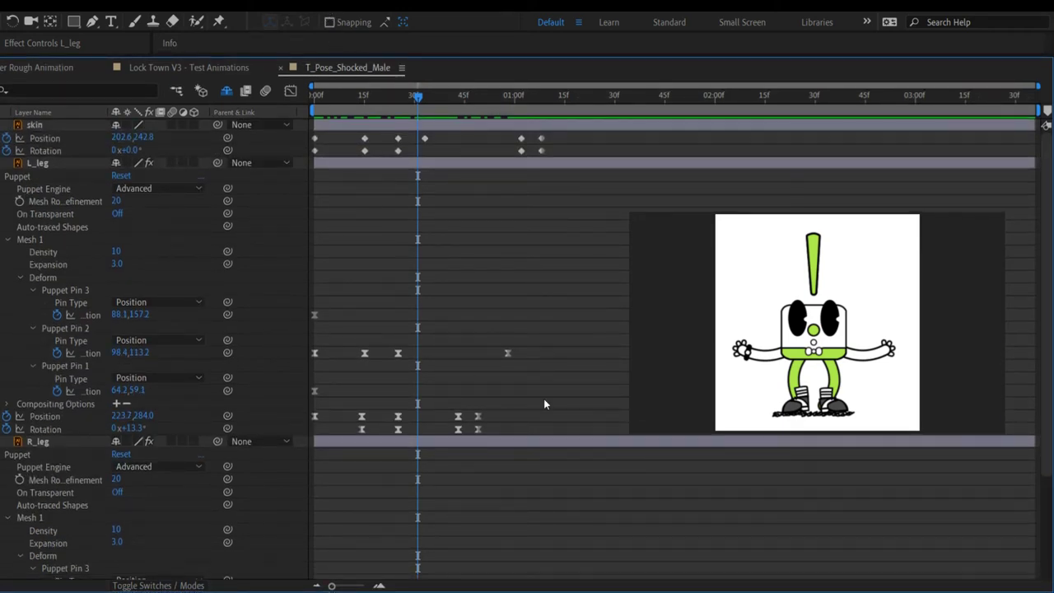
scroll(543, 398, "down", 7)
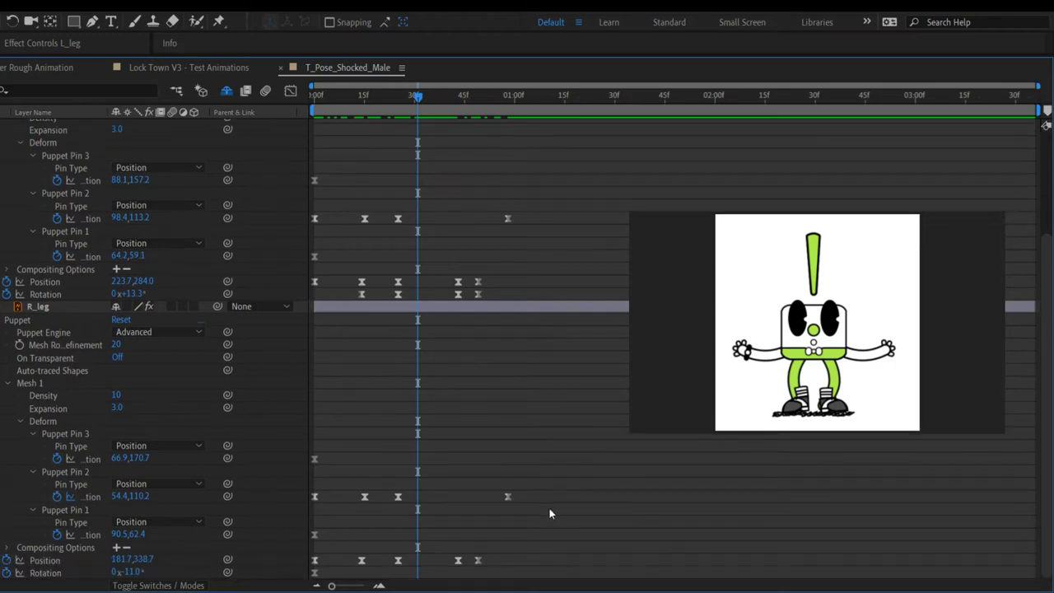
left_click_drag(410, 580, 650, 100)
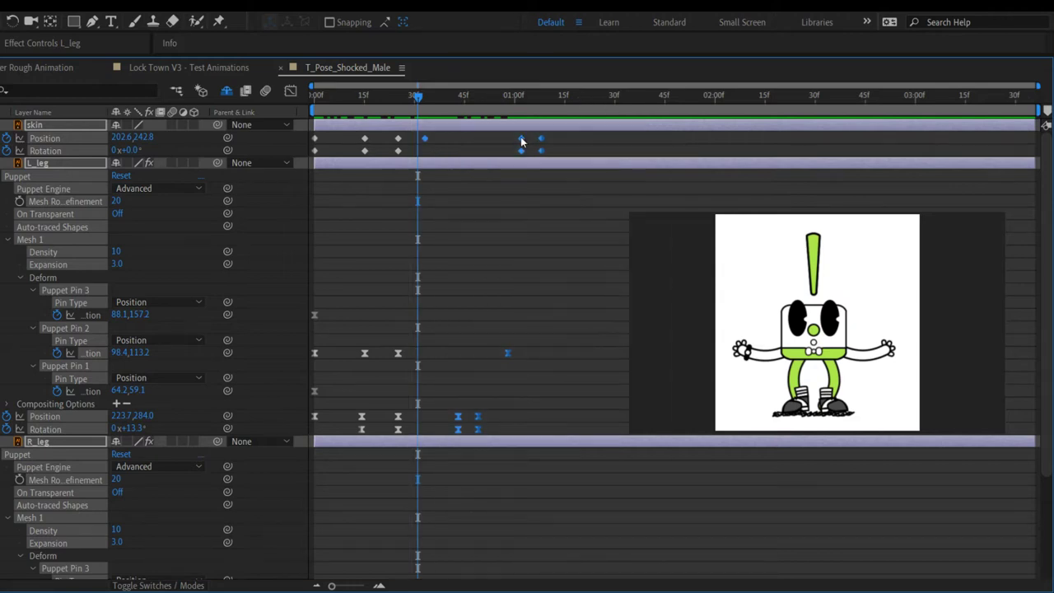
left_click_drag(520, 142, 508, 142)
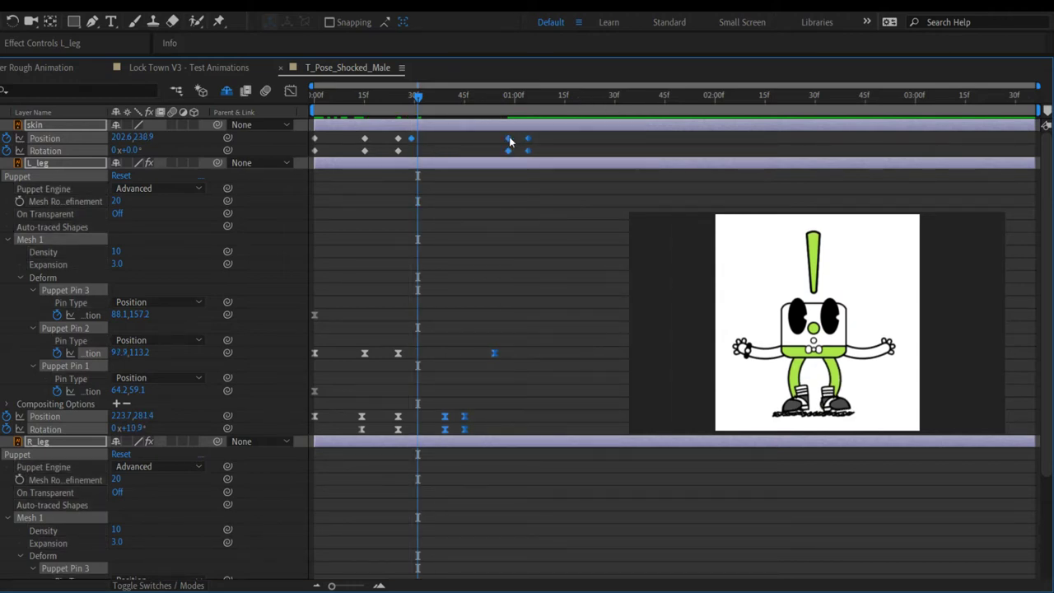
Step: Preview the reaction from frame 0, check the poses, and select the legs' last puppet pin keyframes
scroll(524, 288, "down", 5)
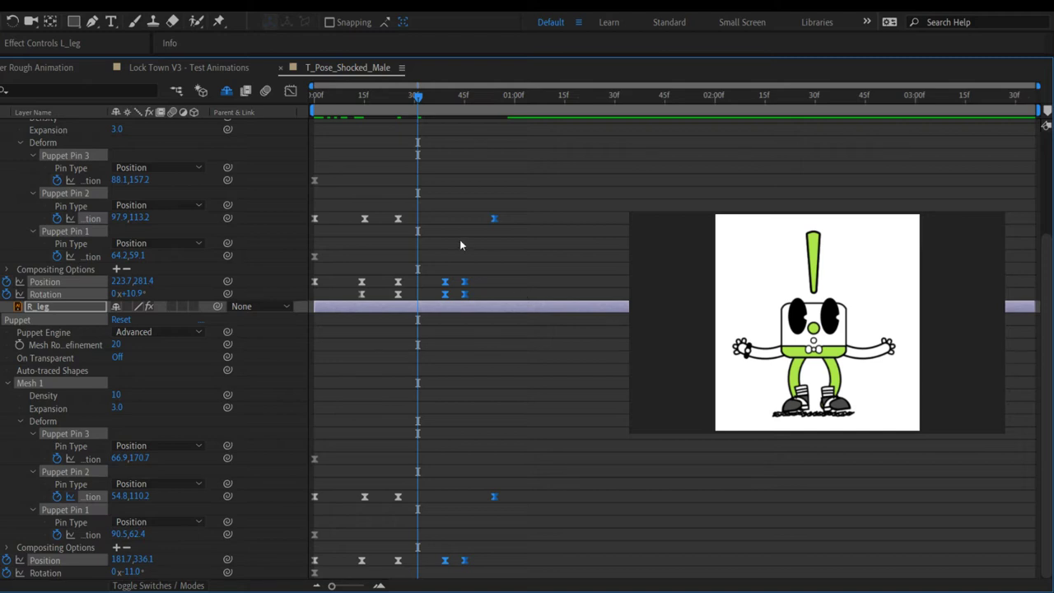
left_click_drag(418, 96, 306, 99)
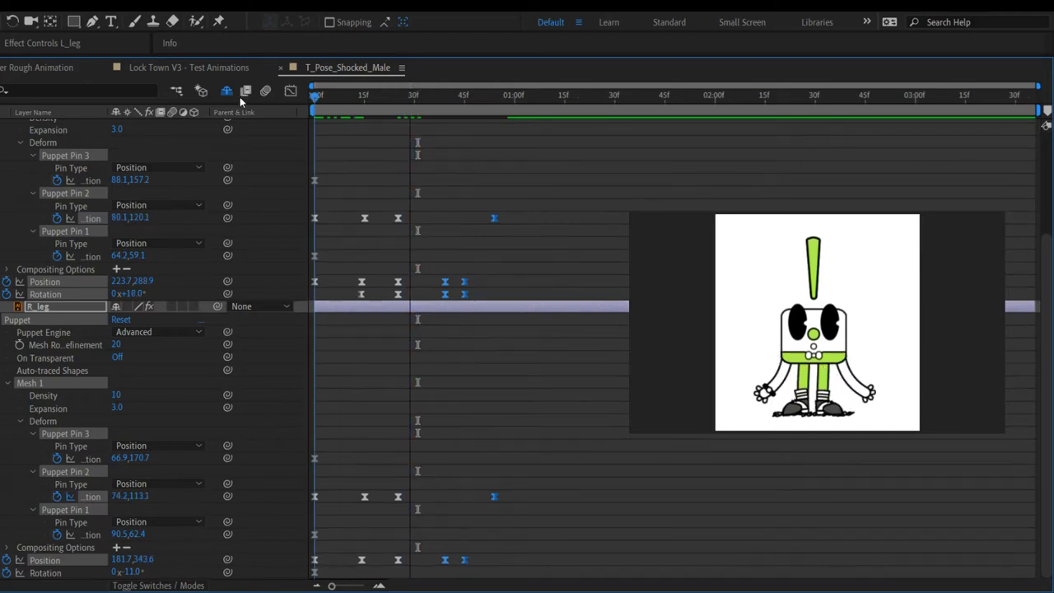
key("space")
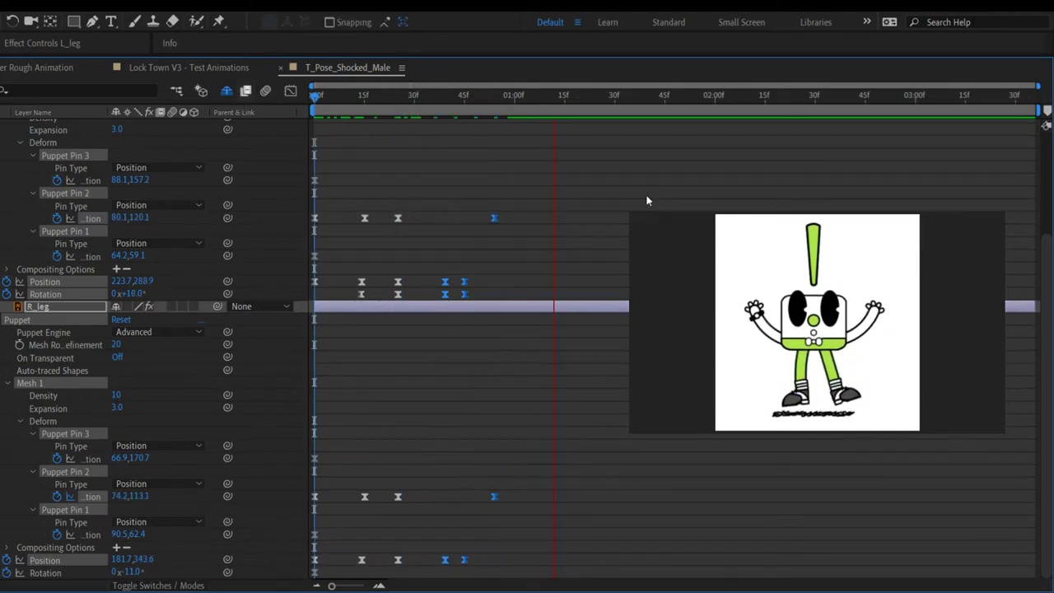
key("space")
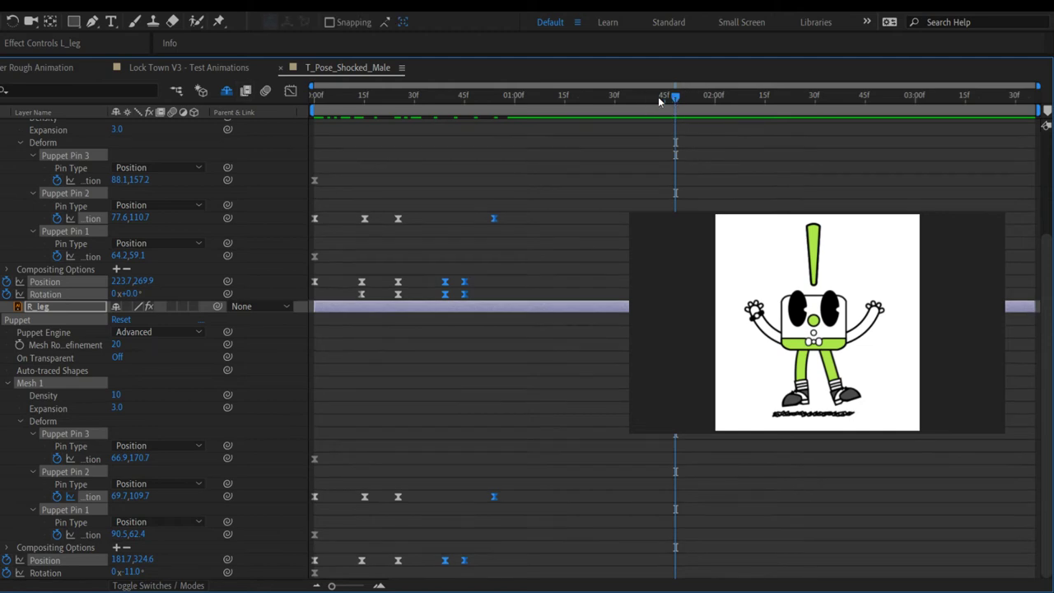
left_click_drag(659, 100, 289, 107)
key("space")
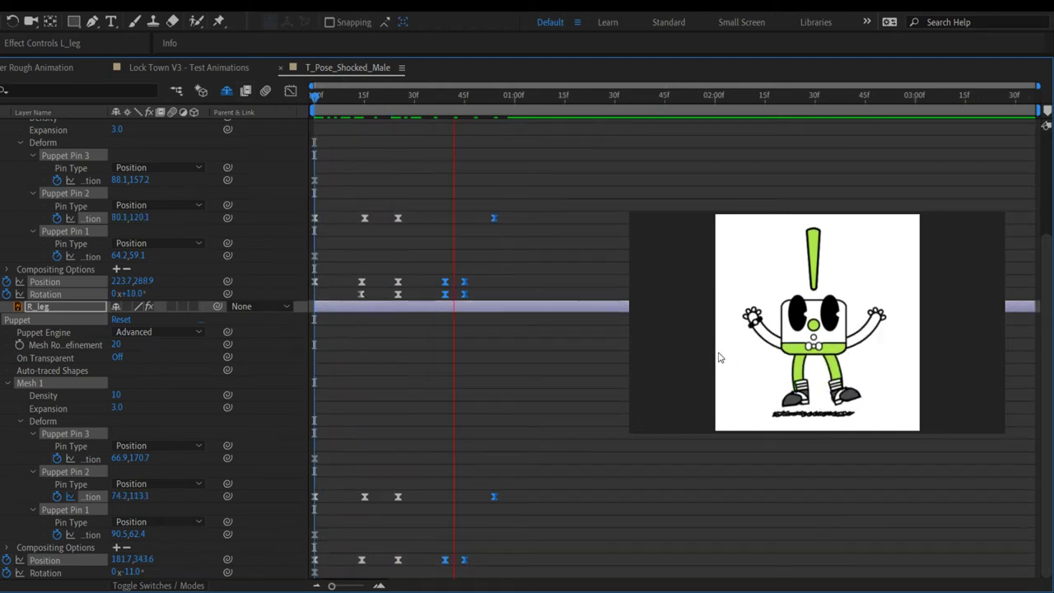
key("space")
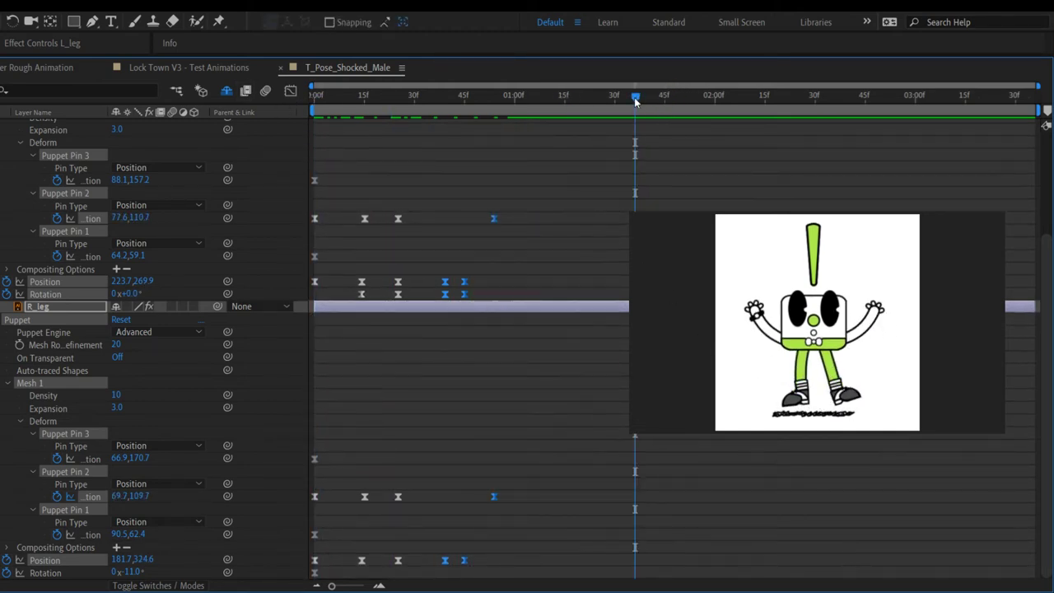
left_click_drag(634, 100, 408, 145)
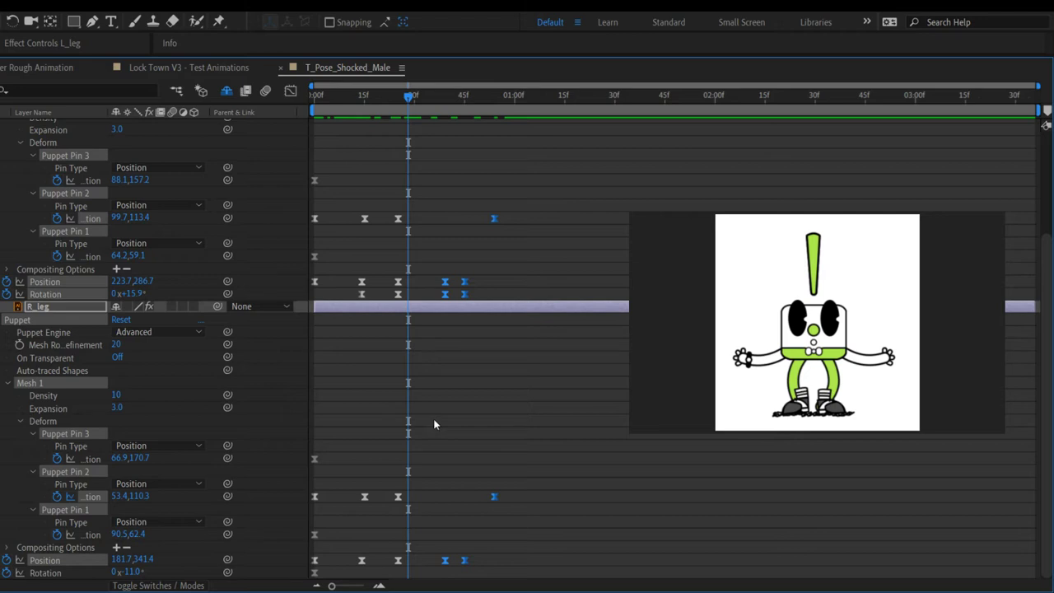
left_click_drag(410, 572, 385, 93)
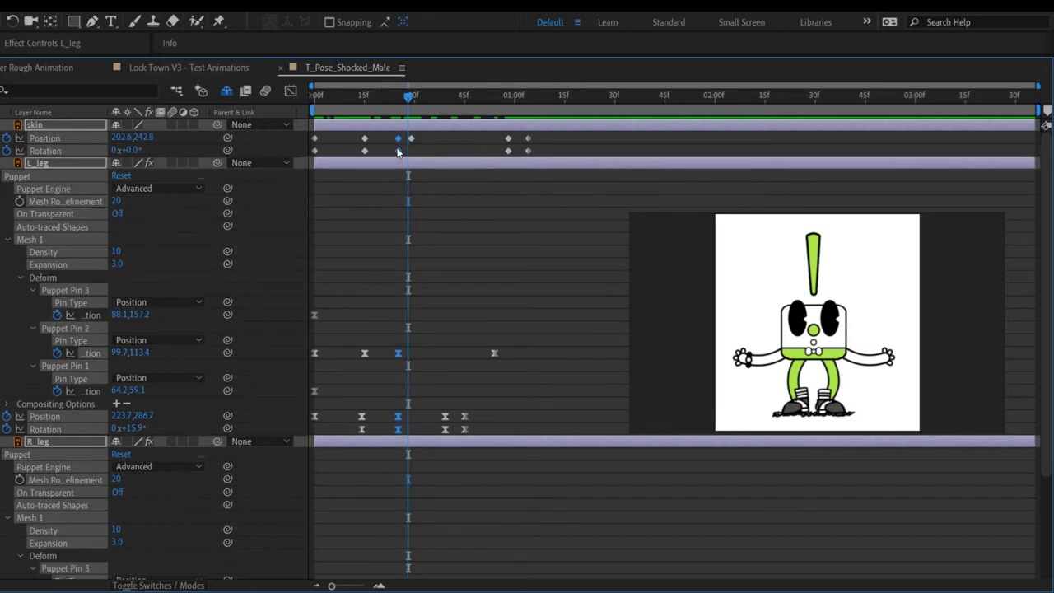
Step: Move the legs' last puppet pin keyframes a few frames earlier and preview the result
left_click_drag(397, 151, 384, 151)
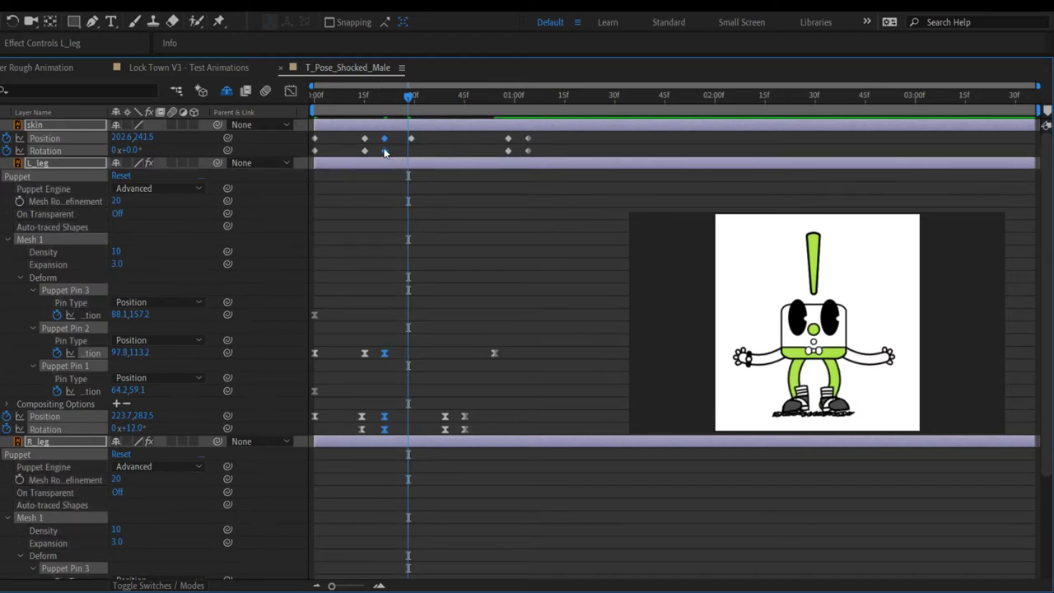
key("space")
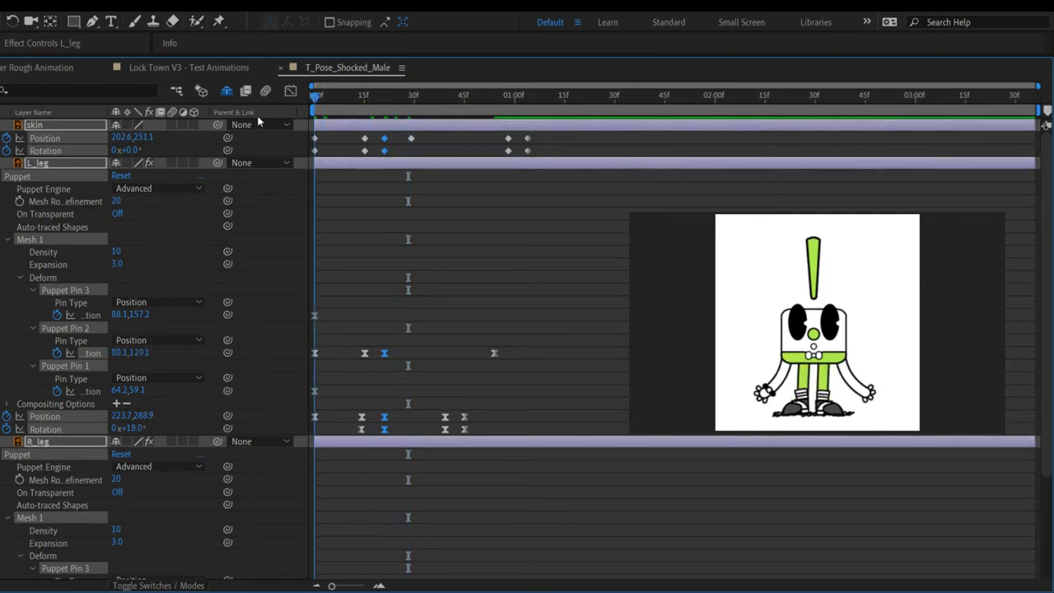
key("space")
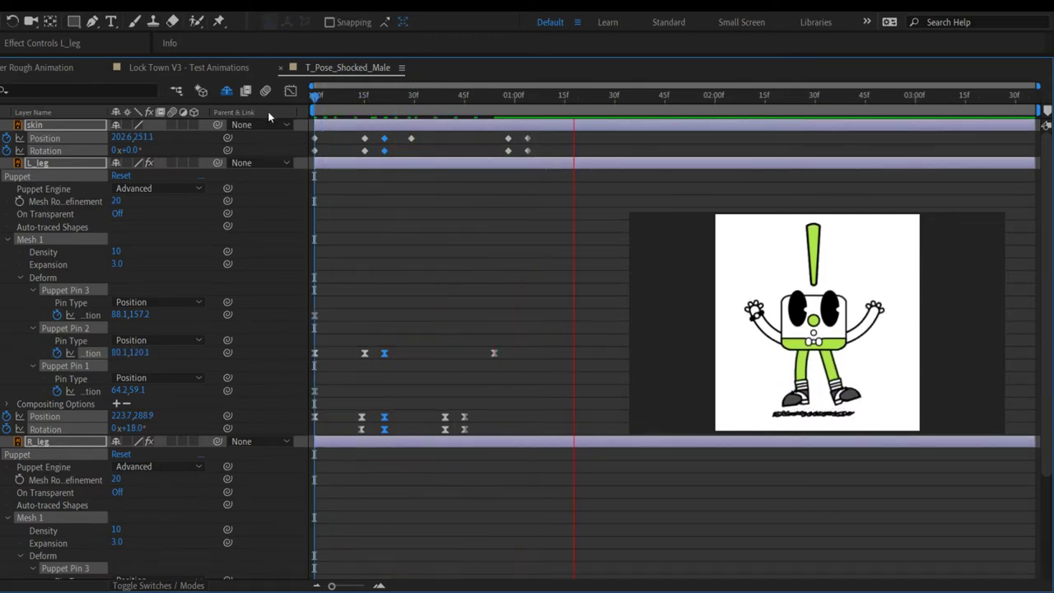
key("space")
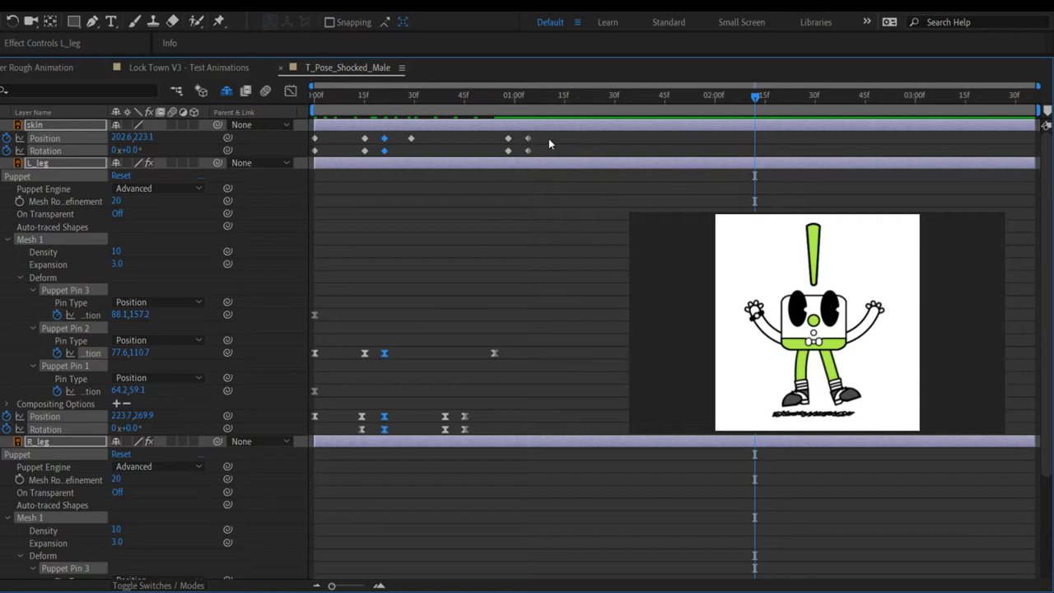
Step: Pull the closing skin, L_leg and R_leg keyframes a few frames earlier and replay from the start
left_click_drag(546, 140, 439, 579)
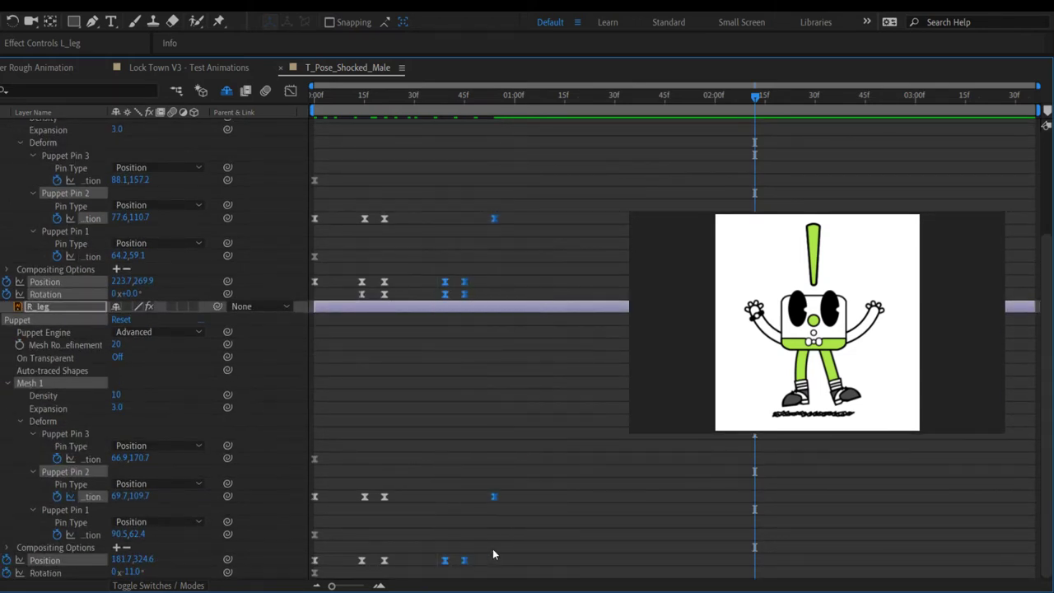
scroll(473, 453, "up", 2)
scroll(472, 452, "up", 5)
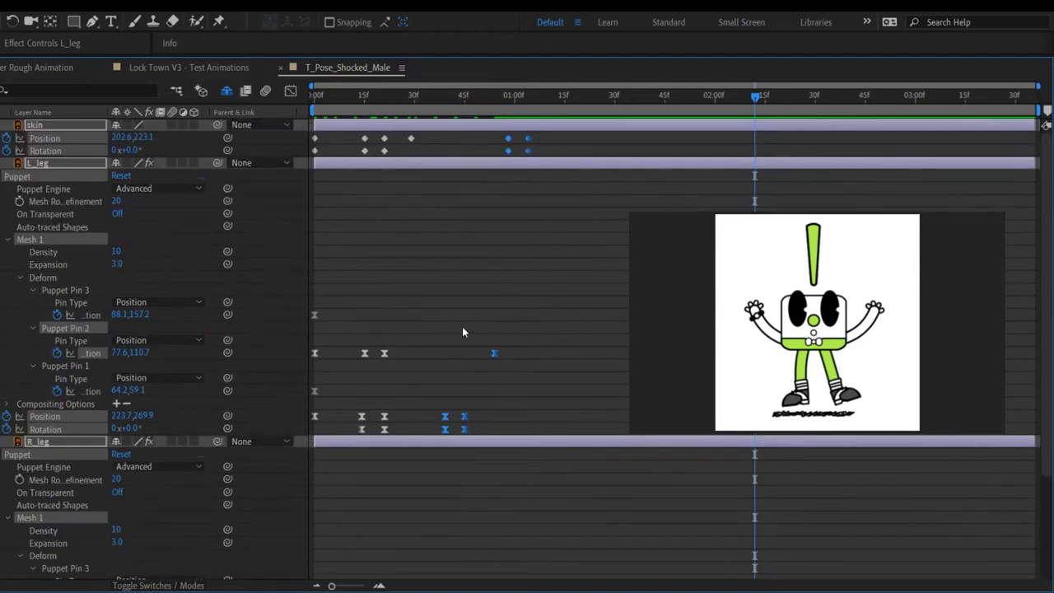
left_click_drag(444, 419, 425, 418)
left_click(325, 110)
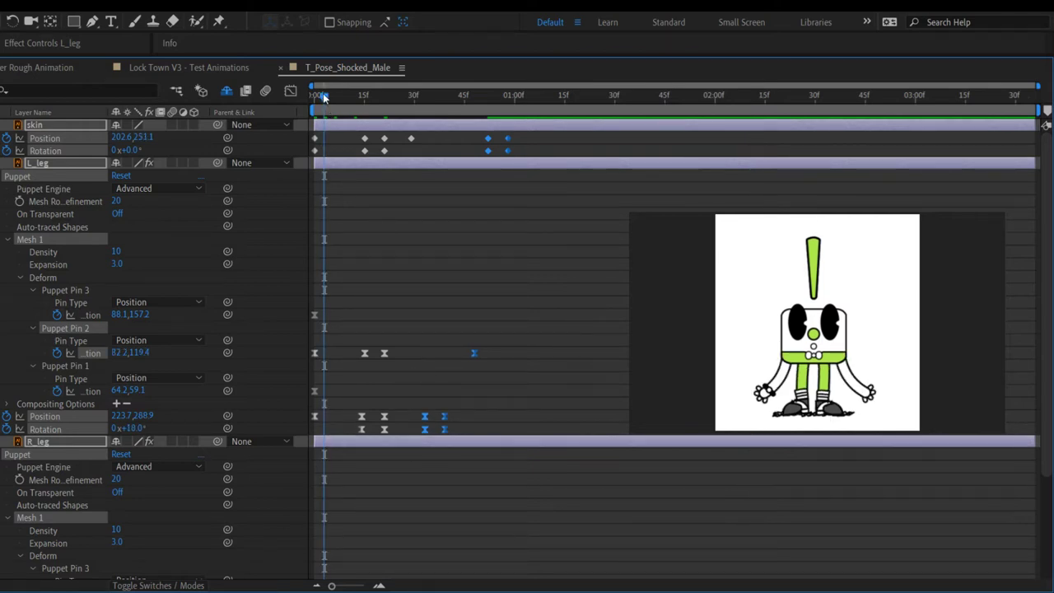
key("space")
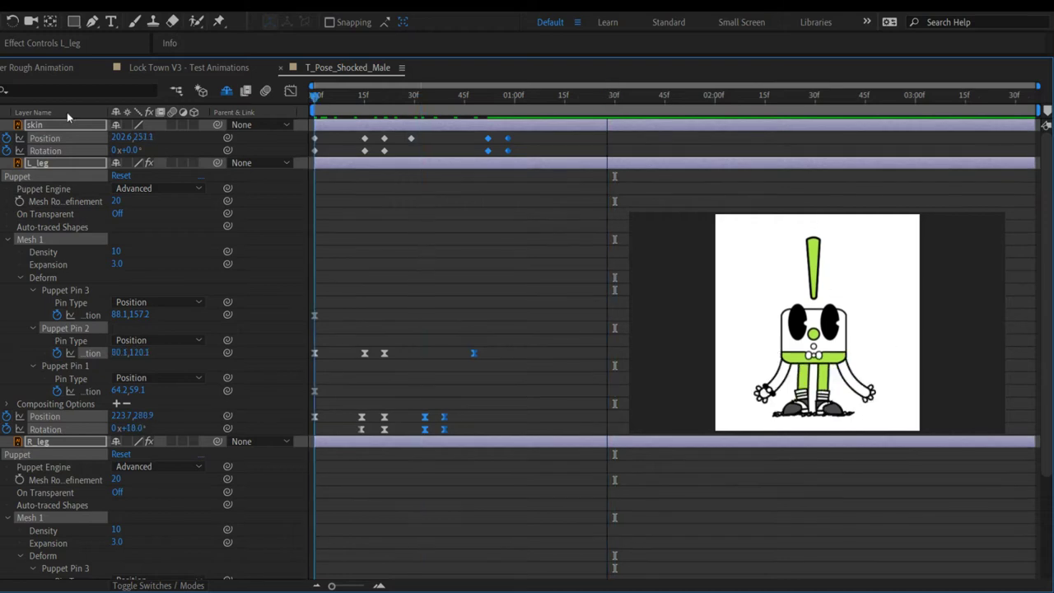
key("space")
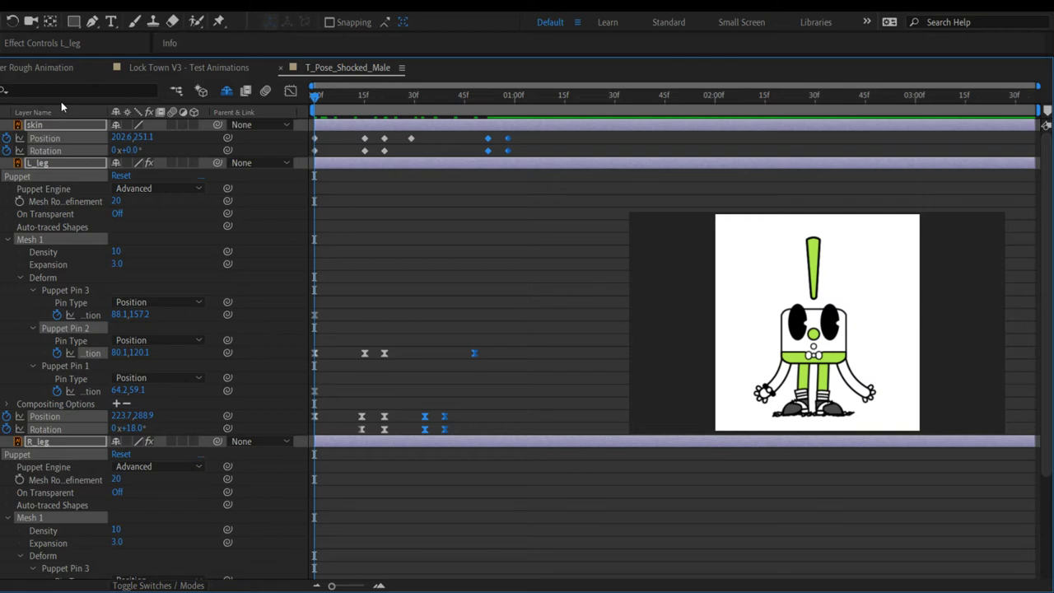
Step: Replay the reaction several times, then select skin's Position keyframe near 20f for removal
key("space")
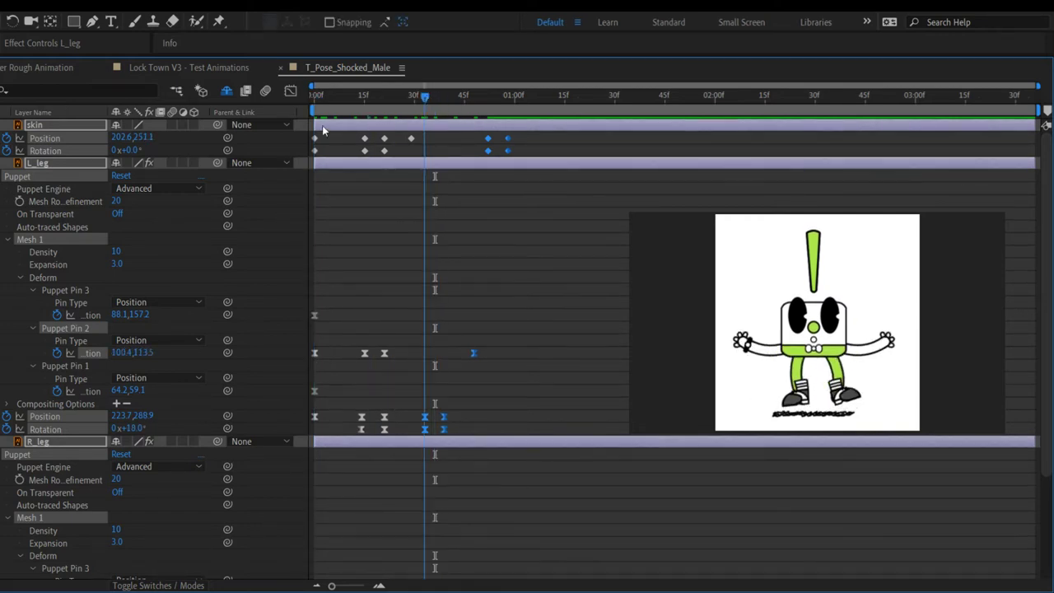
key("space")
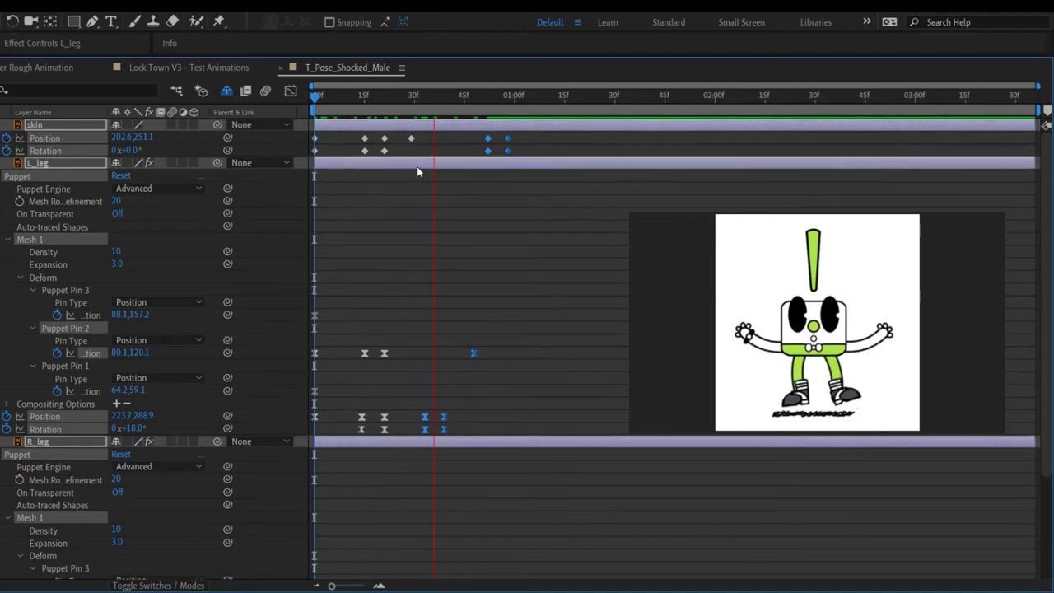
key("space")
key("space")
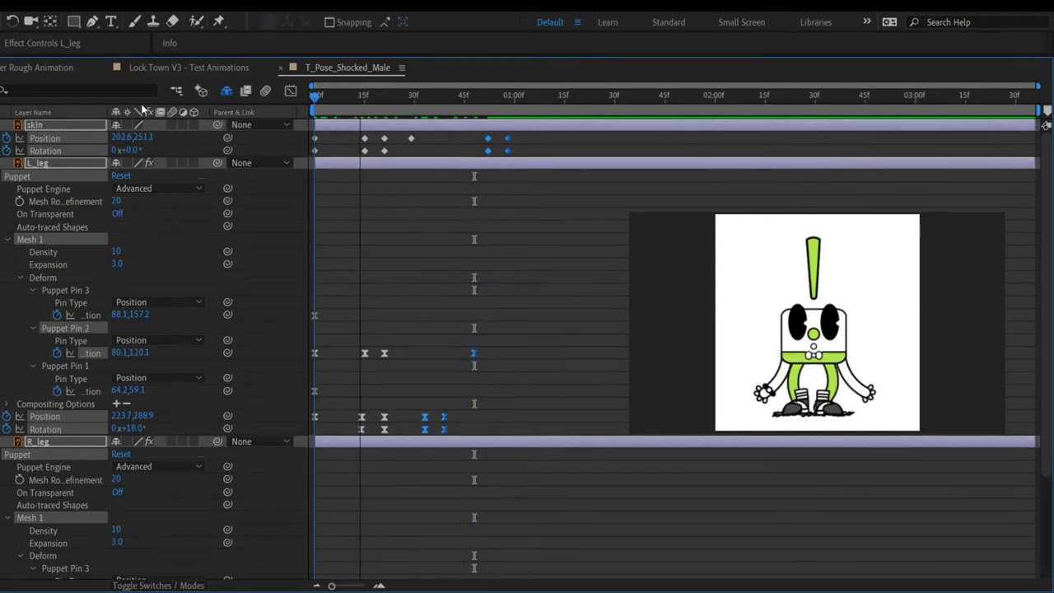
key("space")
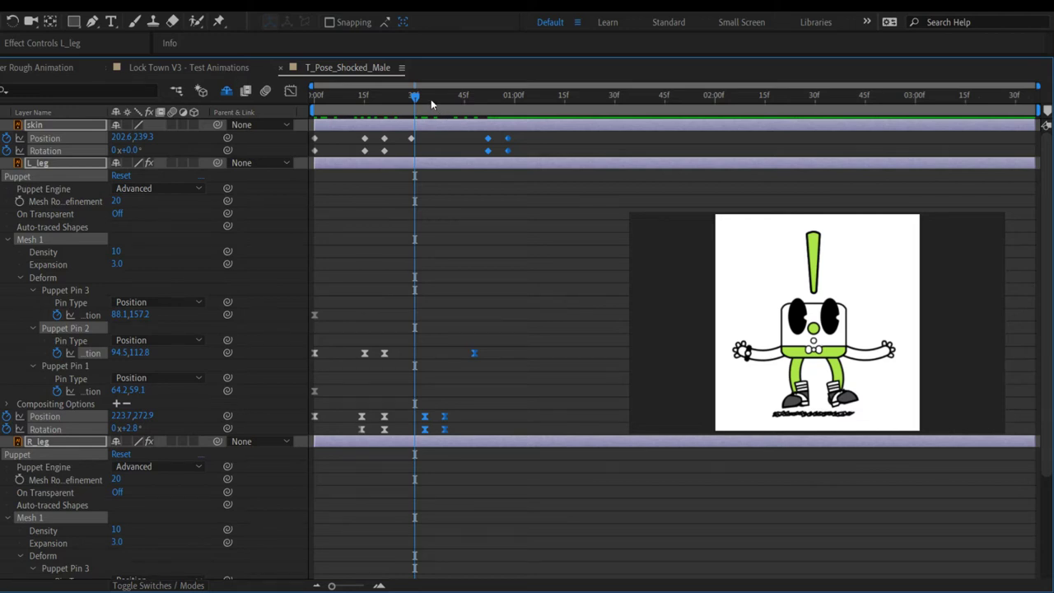
key("Home")
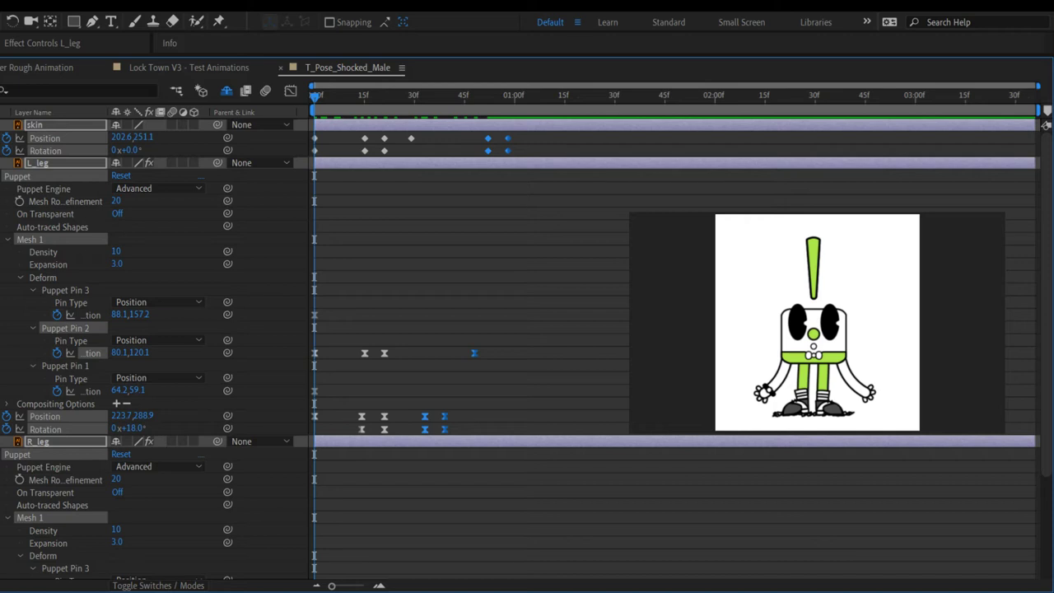
key("space")
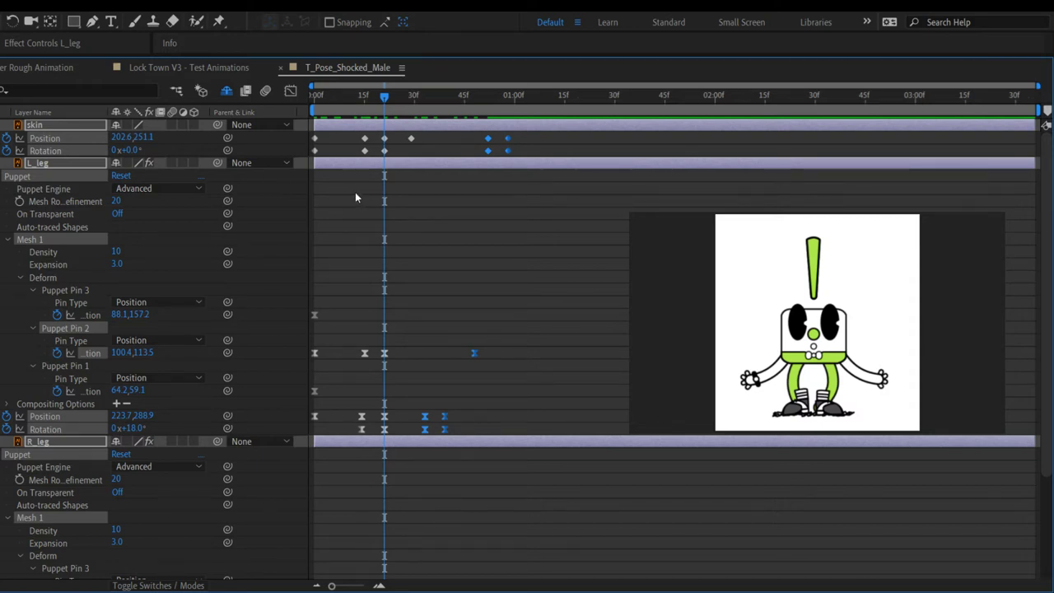
left_click(385, 138)
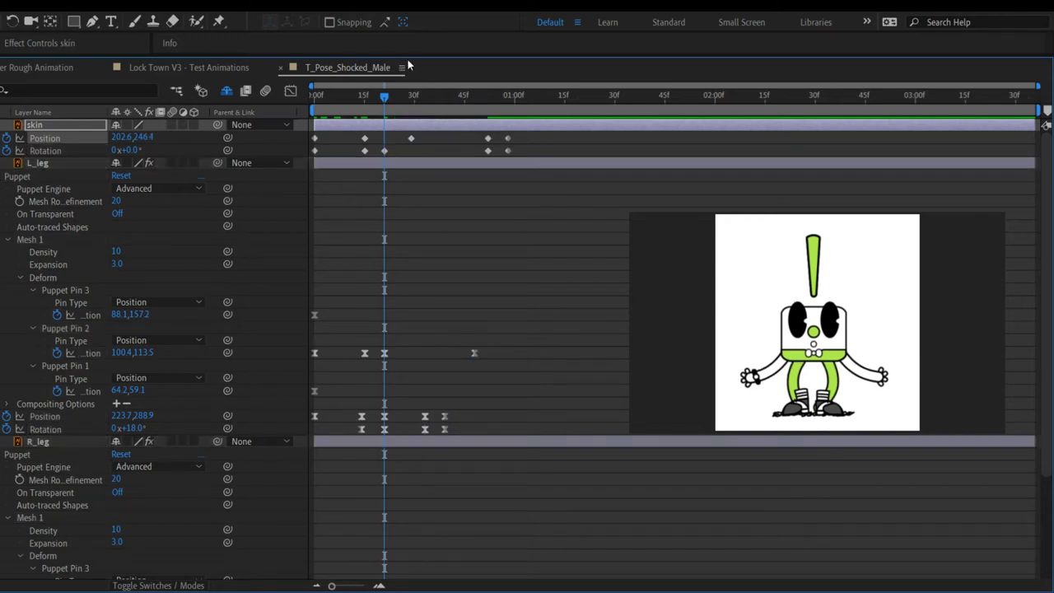
key("Home")
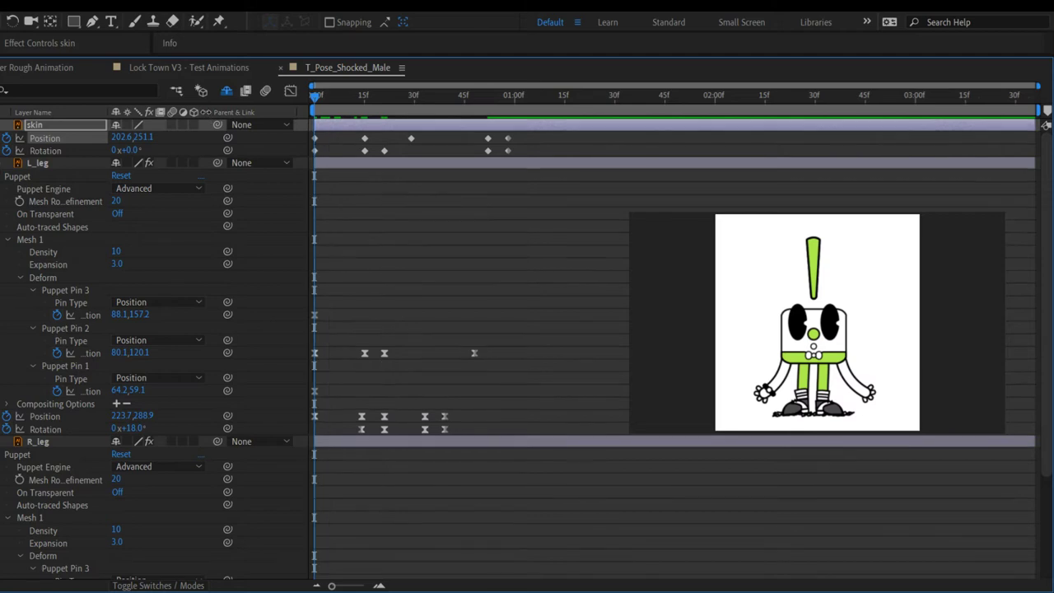
key("space")
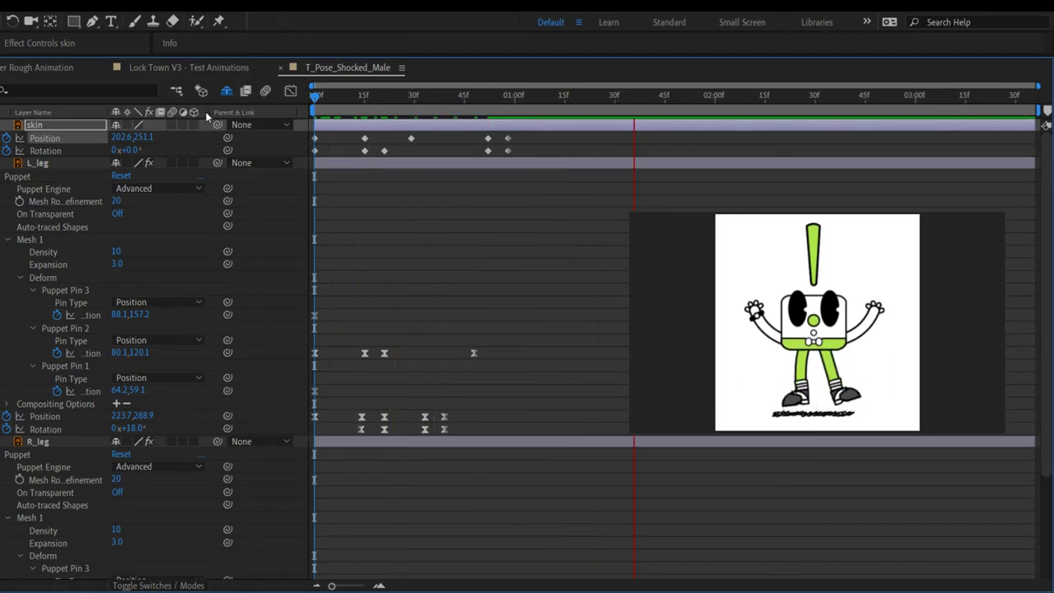
key("space")
left_click_drag(632, 97, 314, 97)
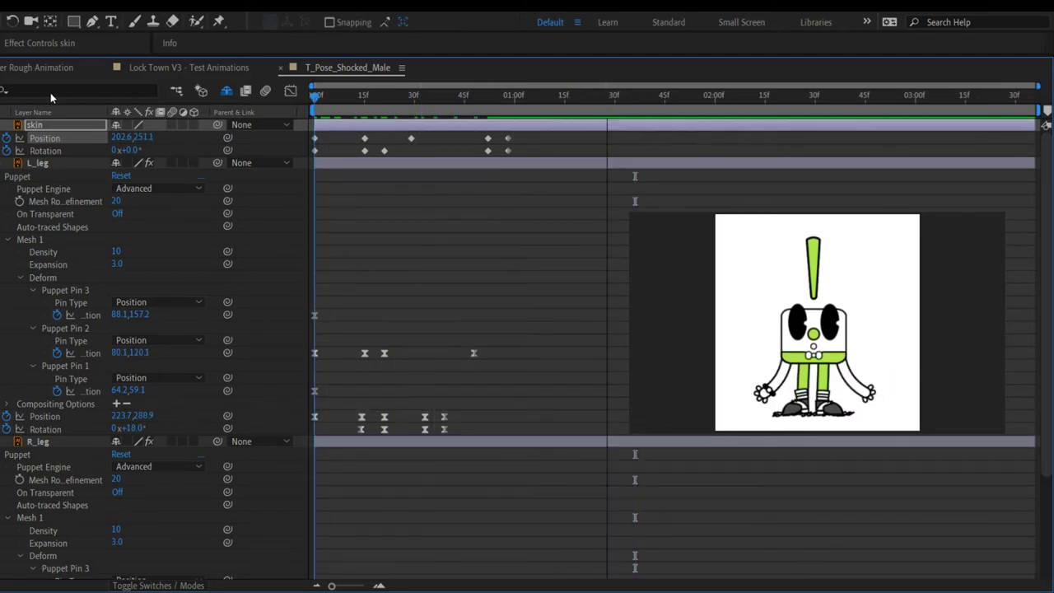
left_click(411, 138)
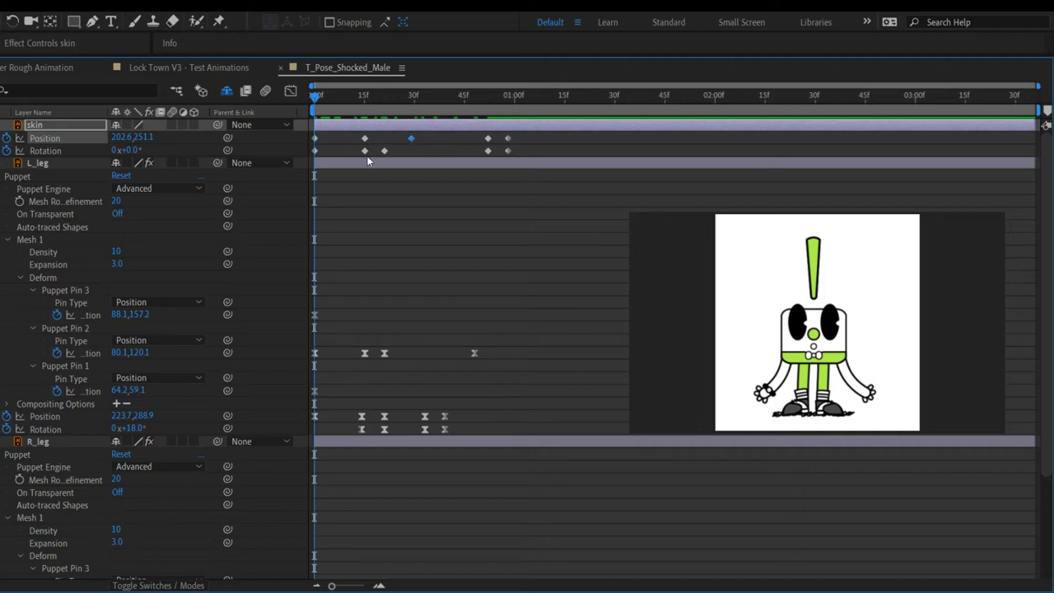
key("Delete")
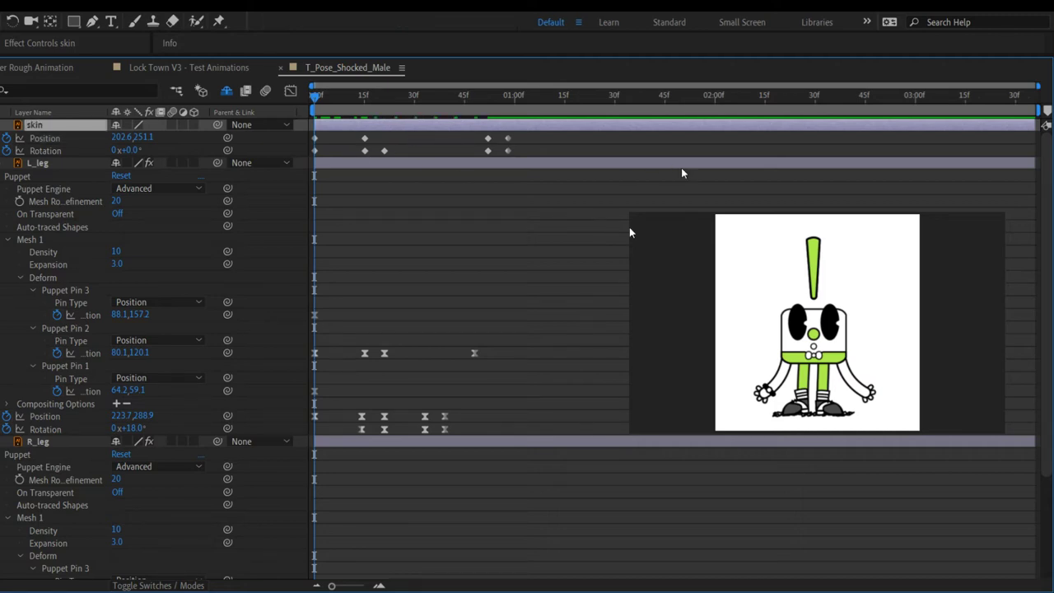
key("space")
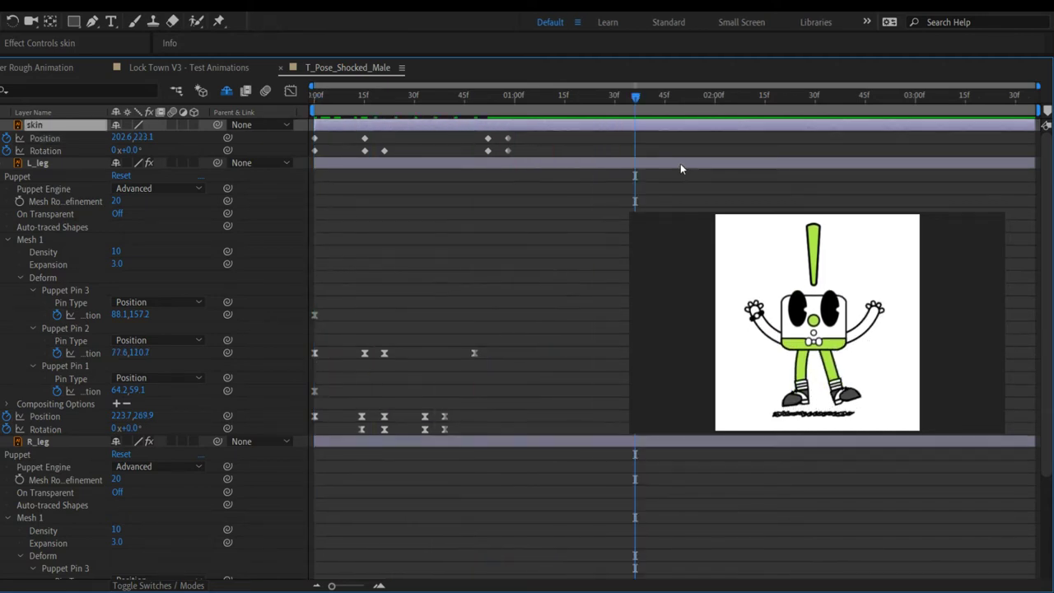
key("space")
key("ctrl+z")
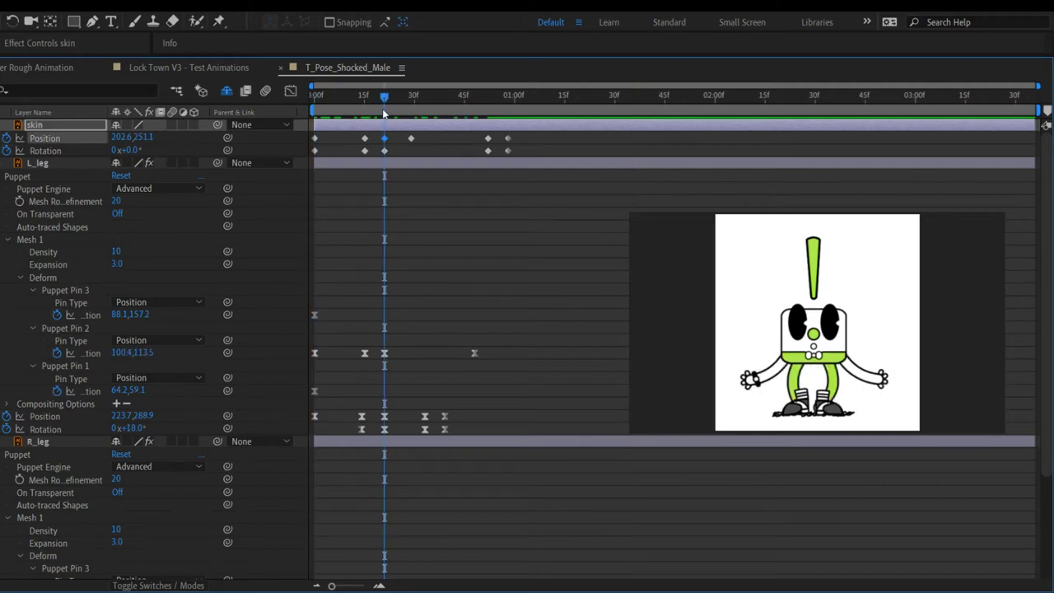
key("Home")
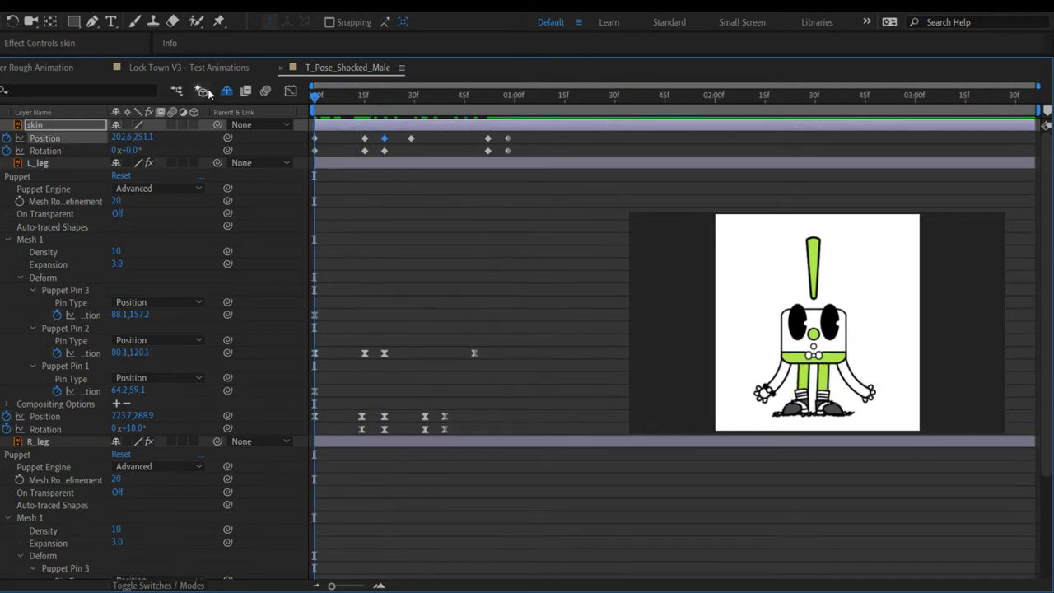
key("space")
key("space")
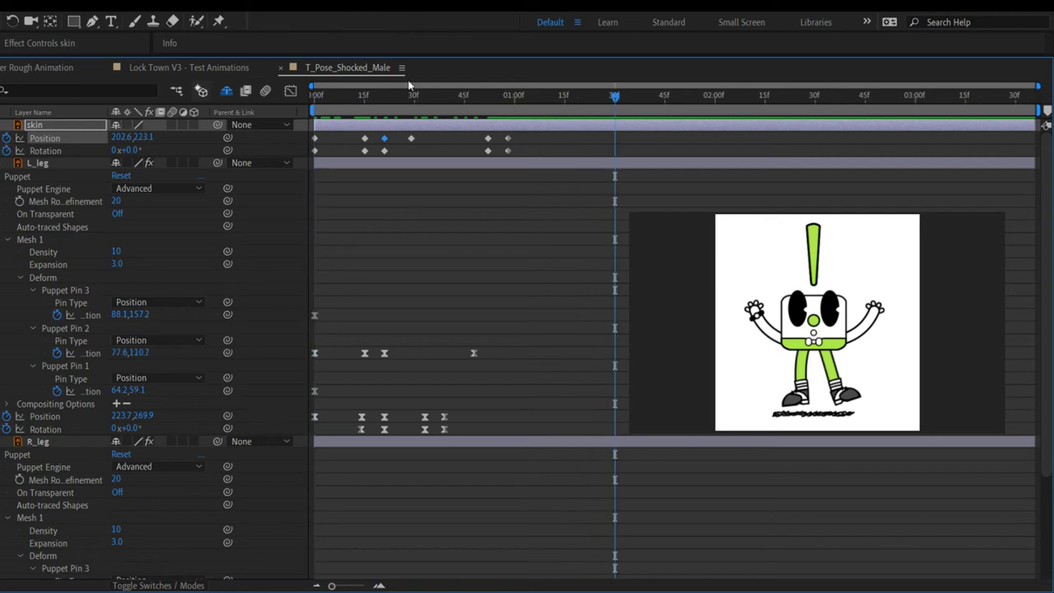
key("Home")
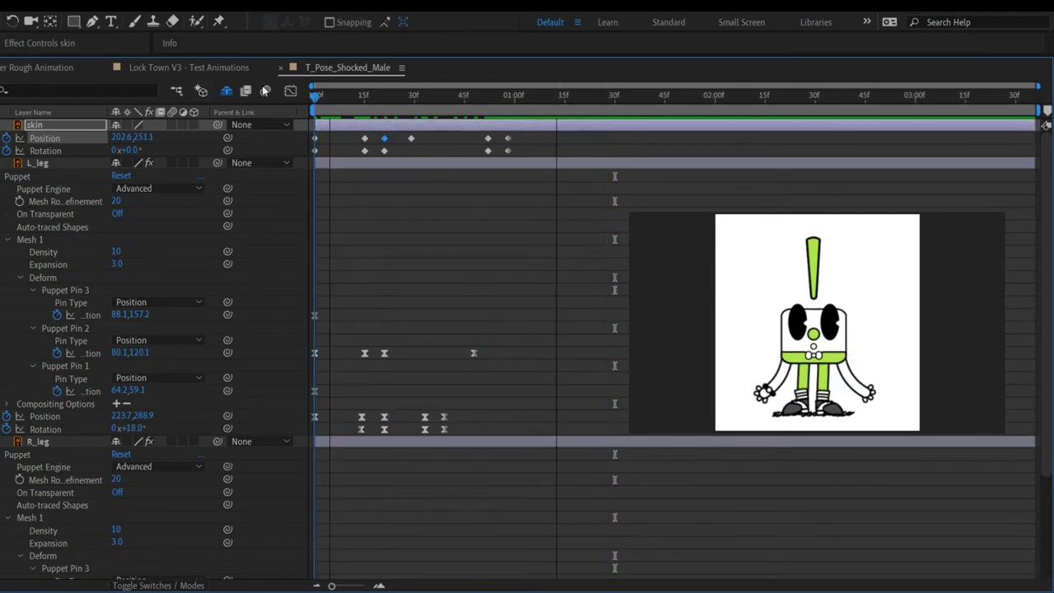
key("space")
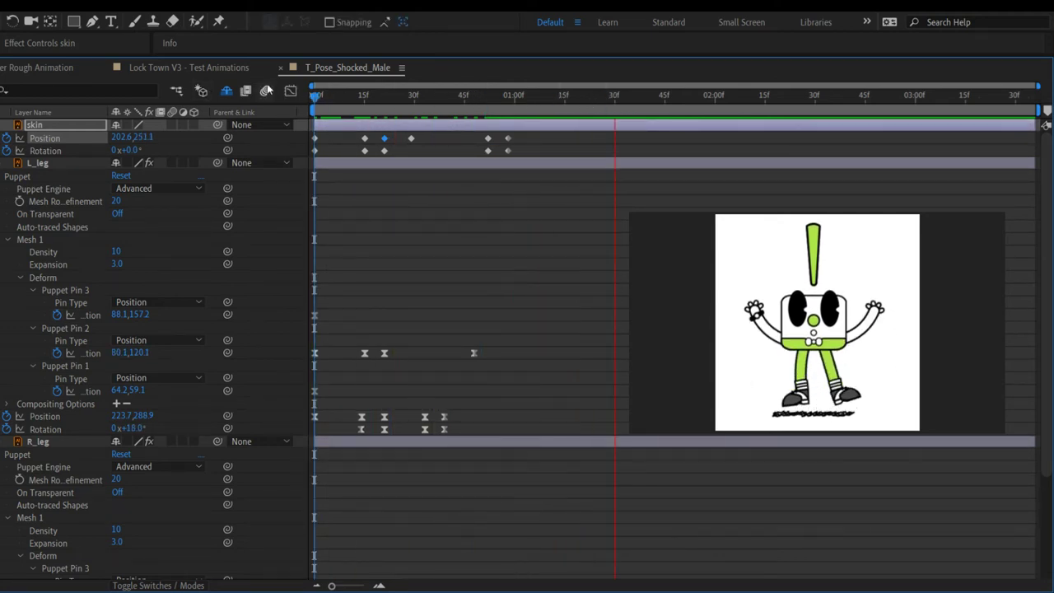
key("space")
left_click_drag(614, 95, 501, 95)
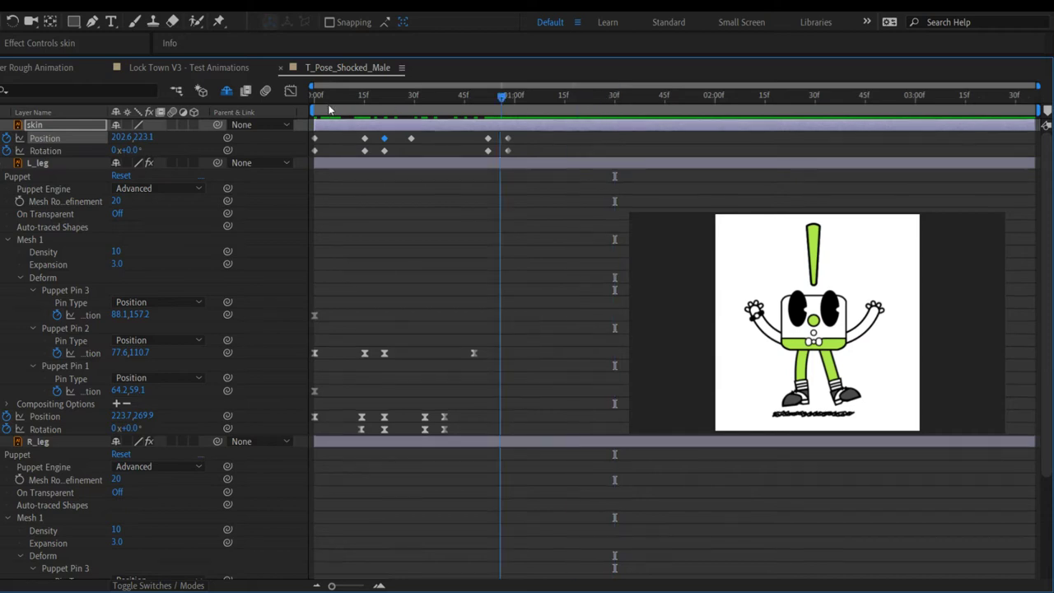
key("Home")
key("space")
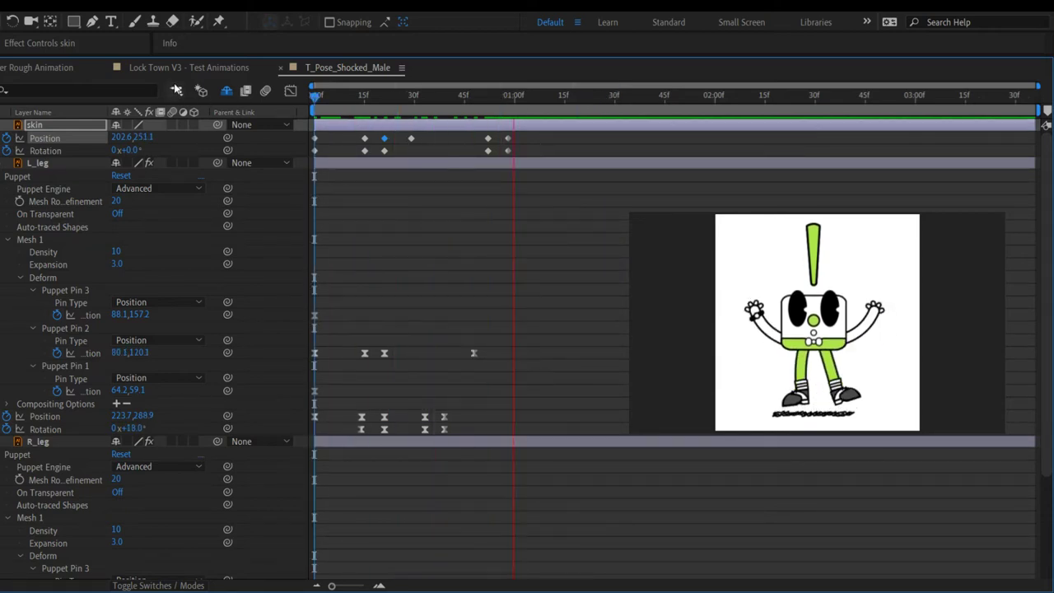
key("space")
left_click_drag(598, 97, 390, 96)
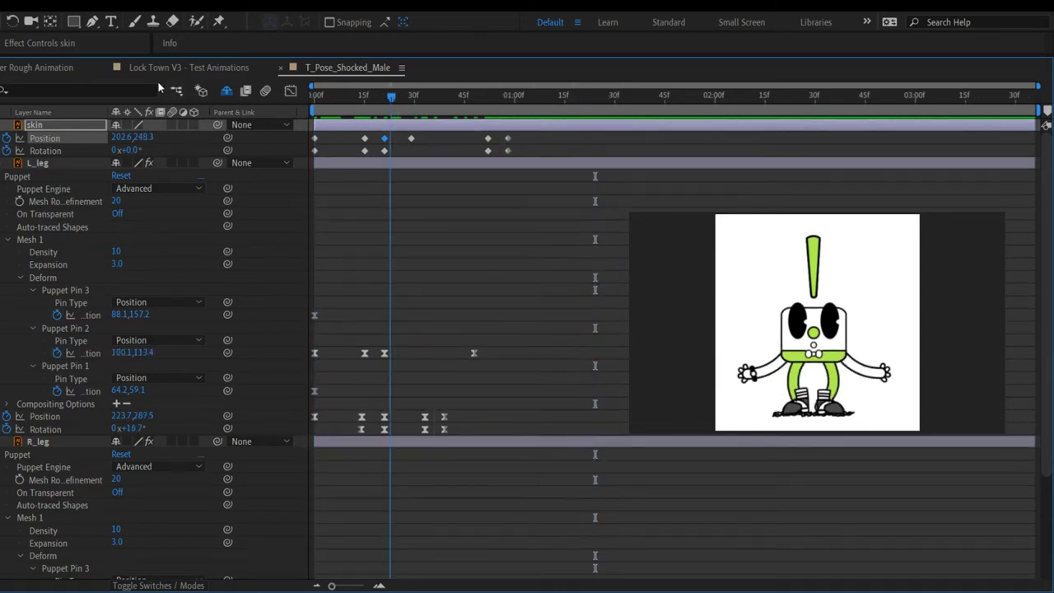
key("Home")
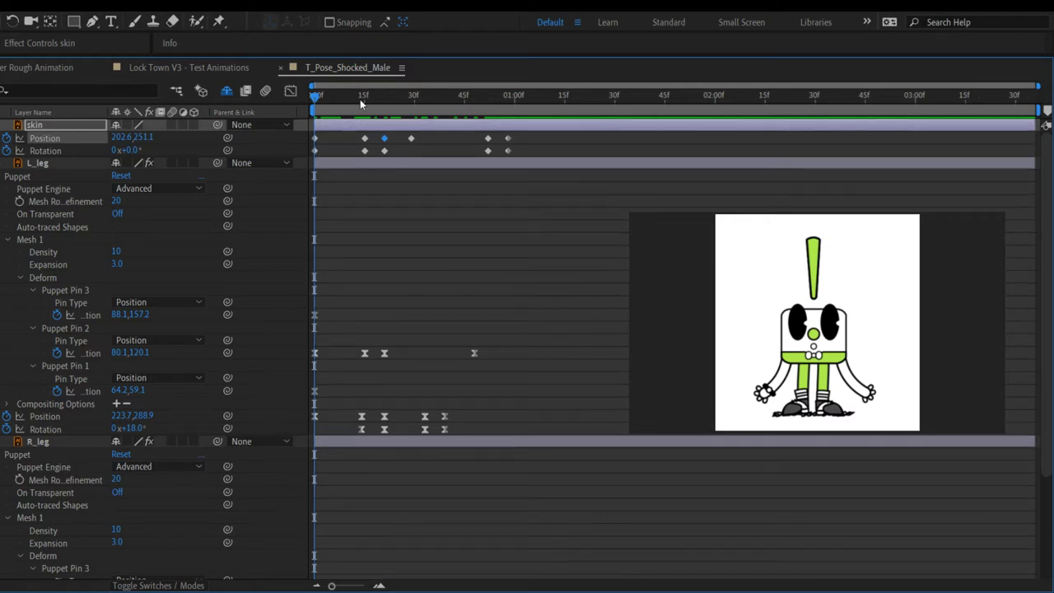
key("space")
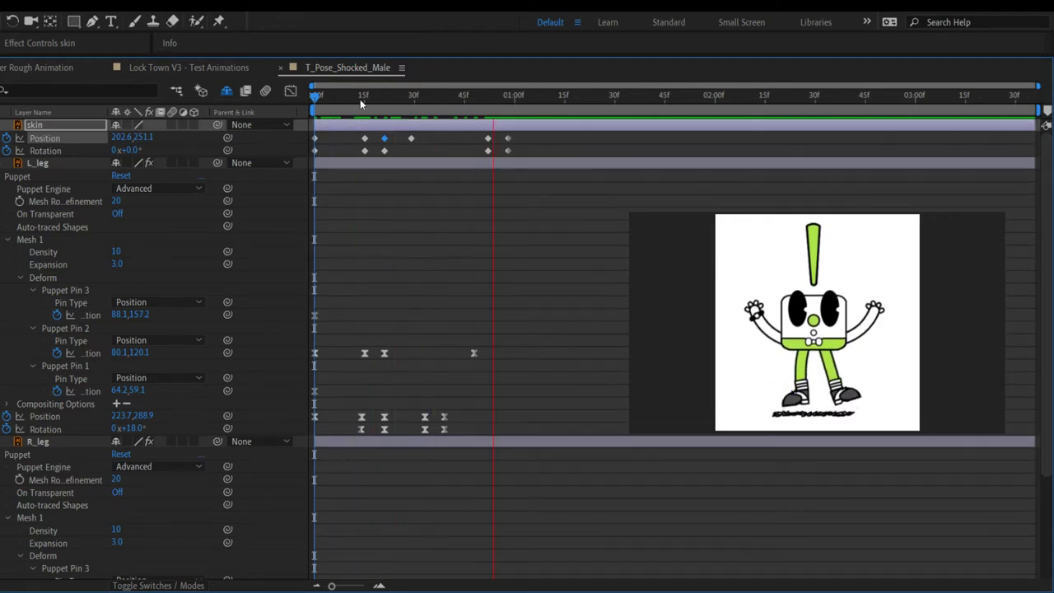
key("space")
left_click_drag(495, 96, 155, 99)
key("space")
key("space")
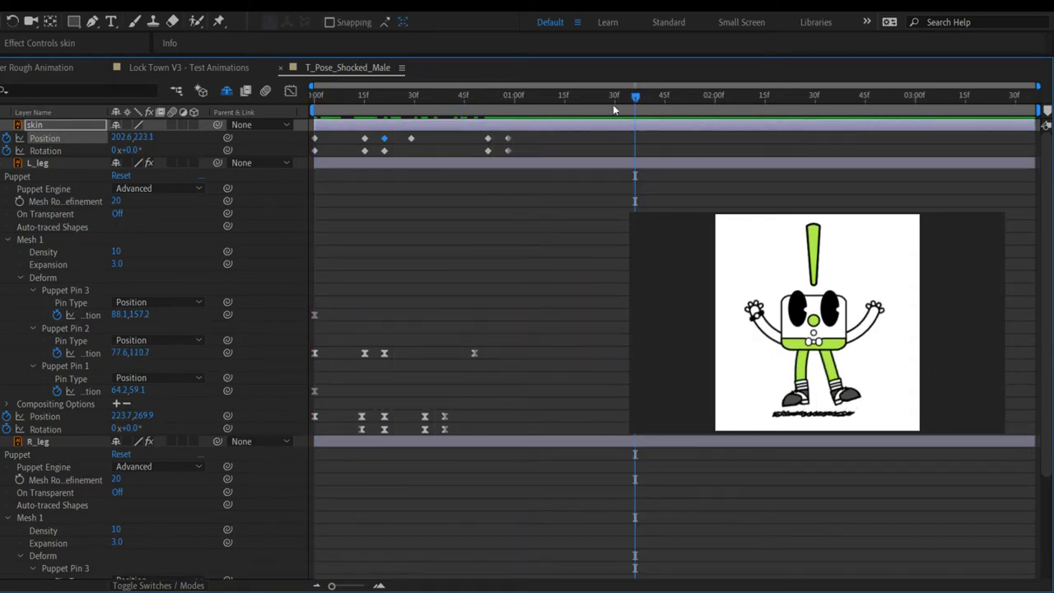
key("Home")
key("space")
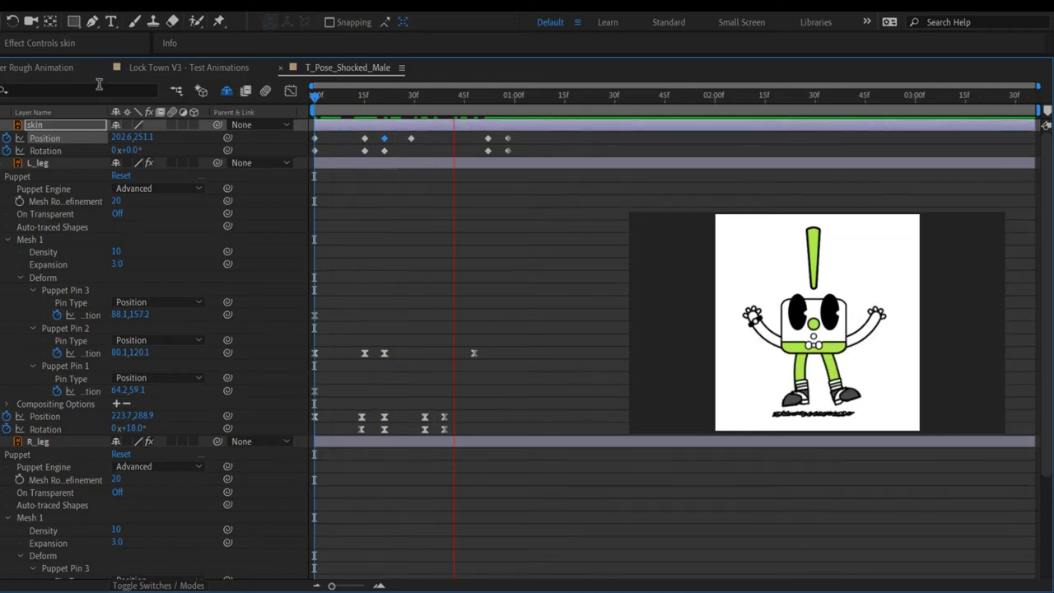
left_click(614, 94)
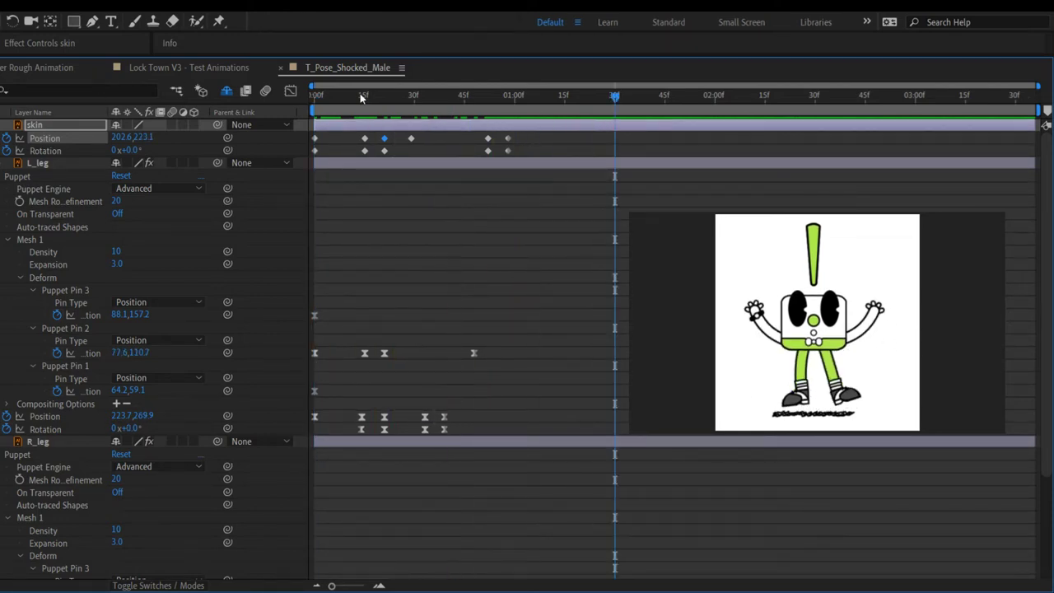
key("Home")
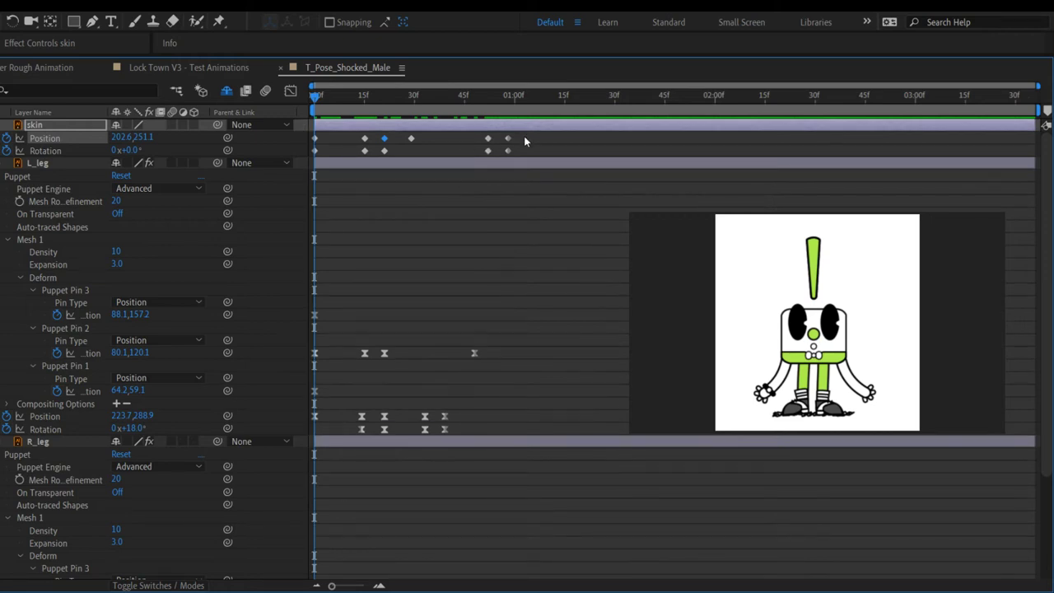
left_click_drag(524, 136, 476, 153)
key("space")
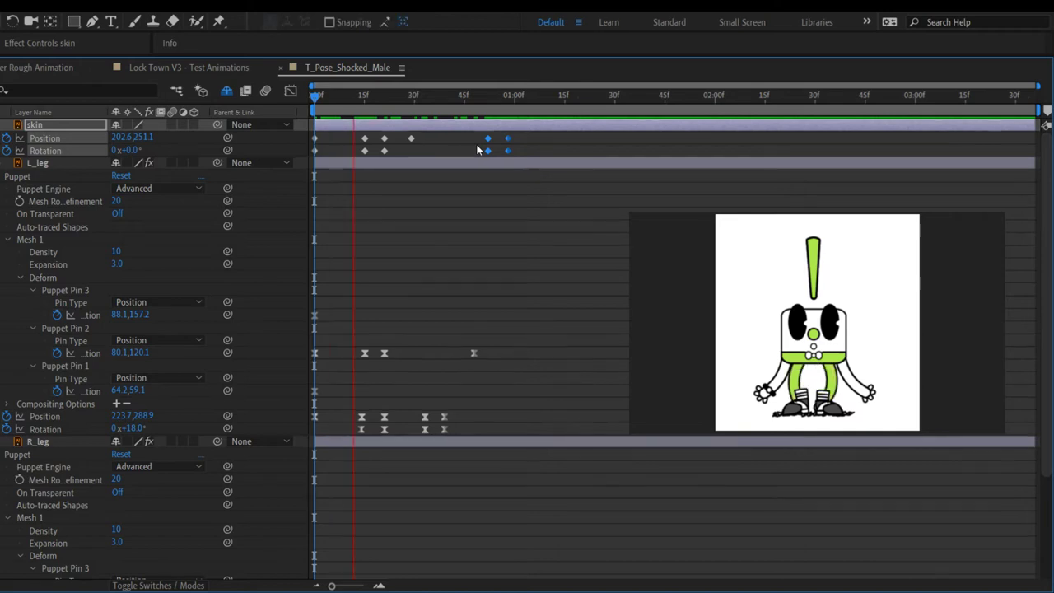
key("space")
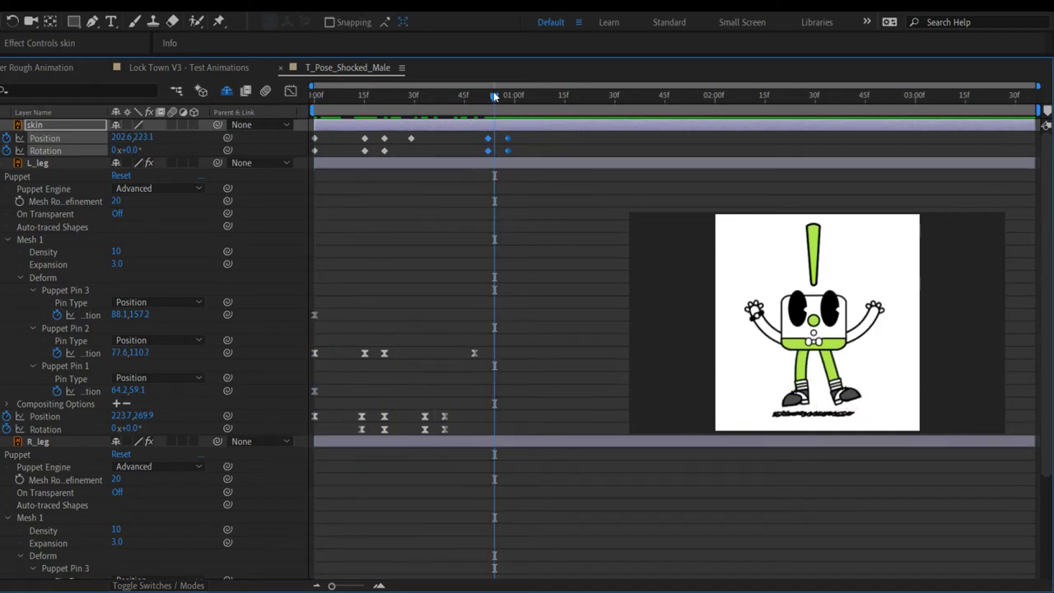
left_click_drag(494, 96, 219, 85)
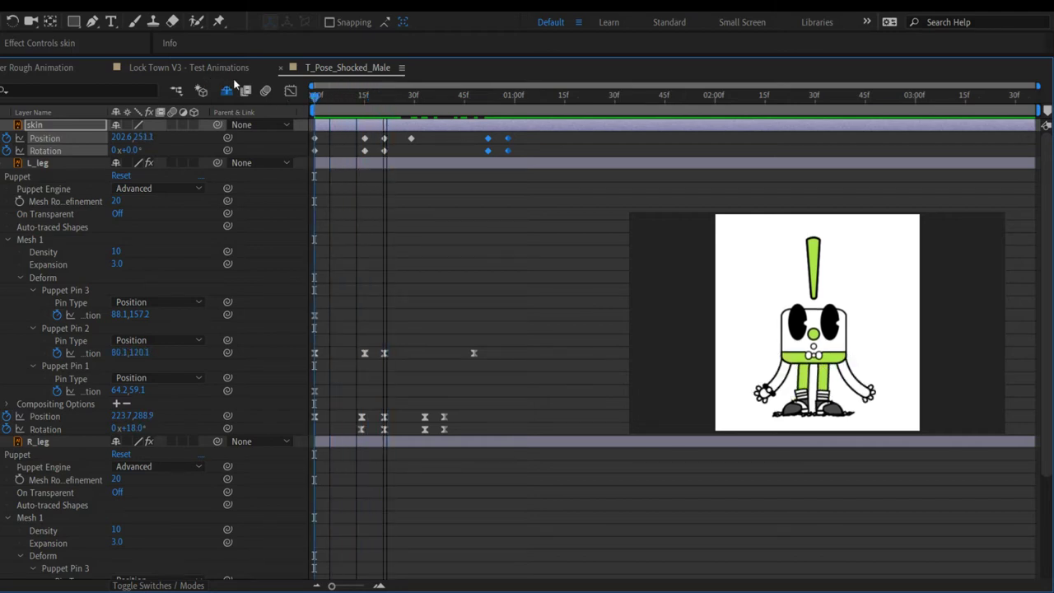
left_click_drag(314, 96, 360, 107)
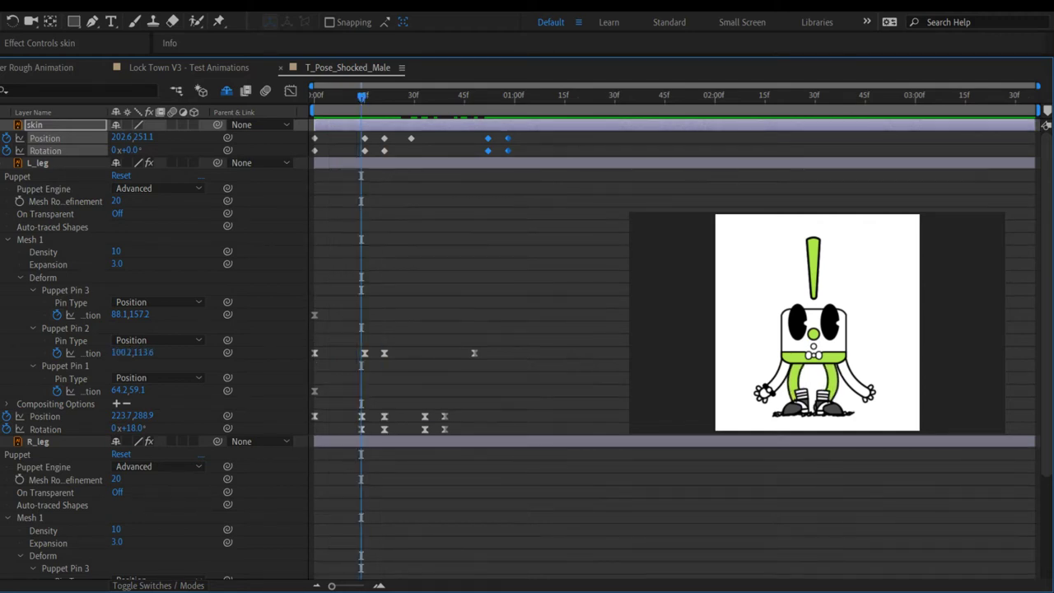
key("Page_Down")
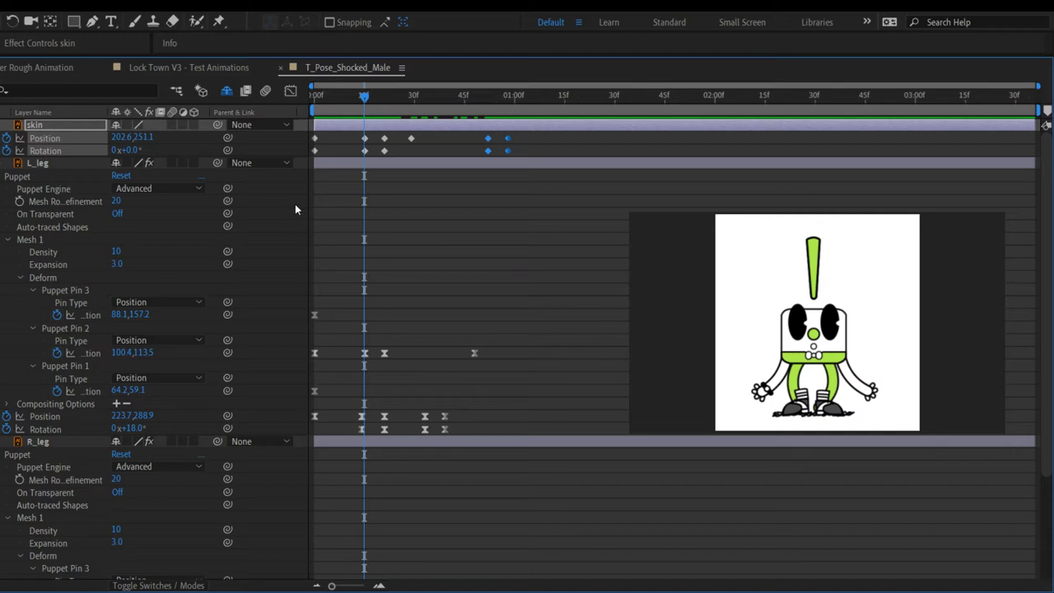
key("Home")
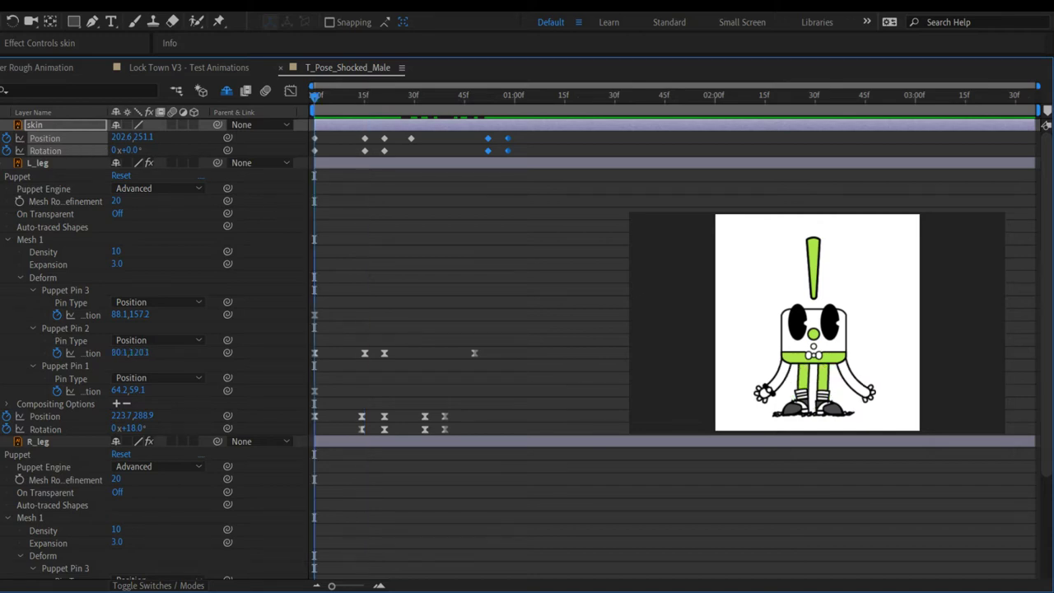
key("k")
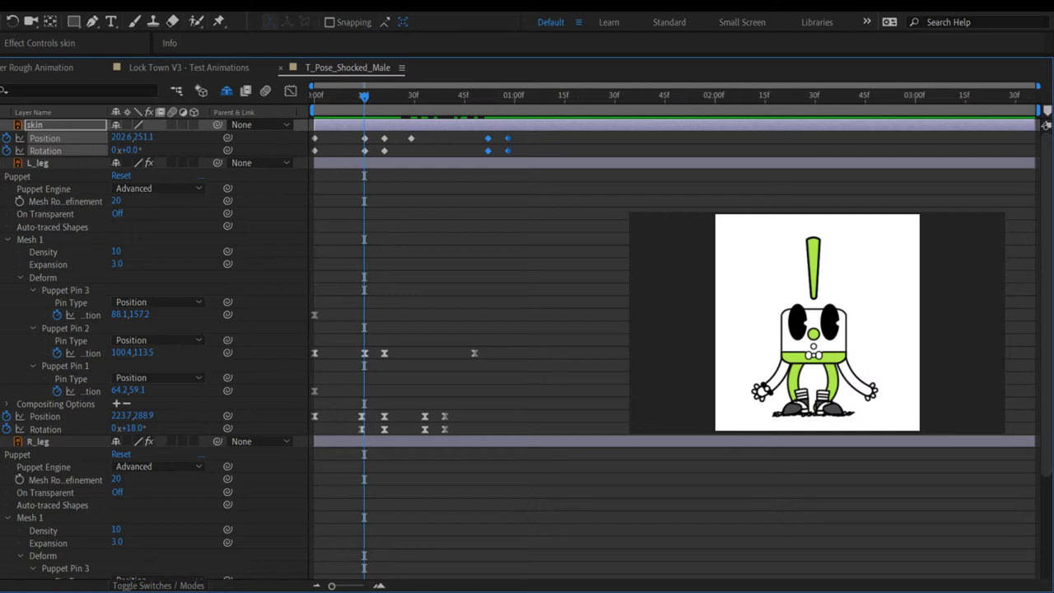
key("Home")
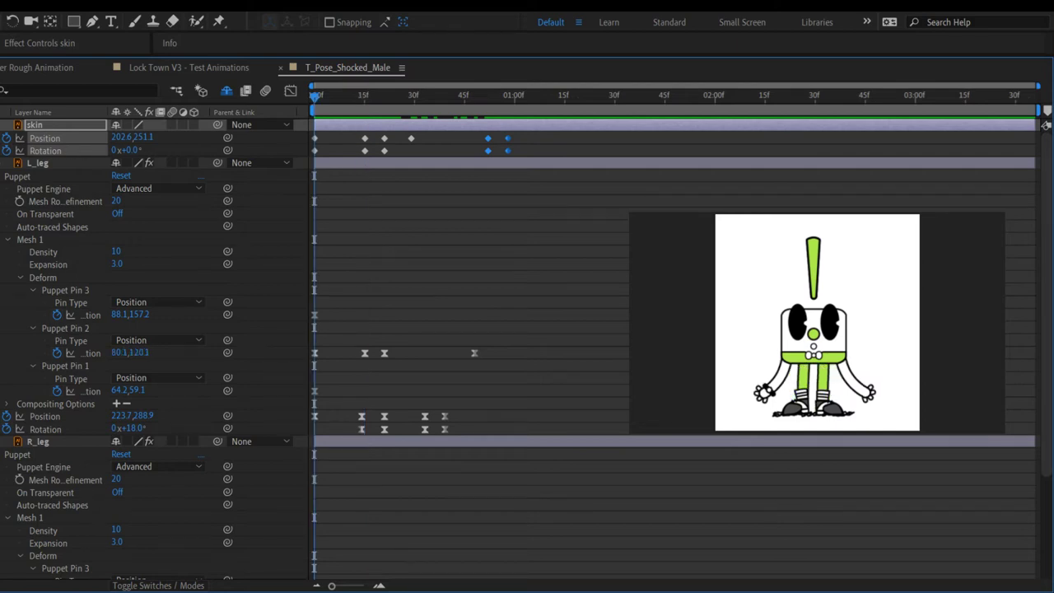
key("k")
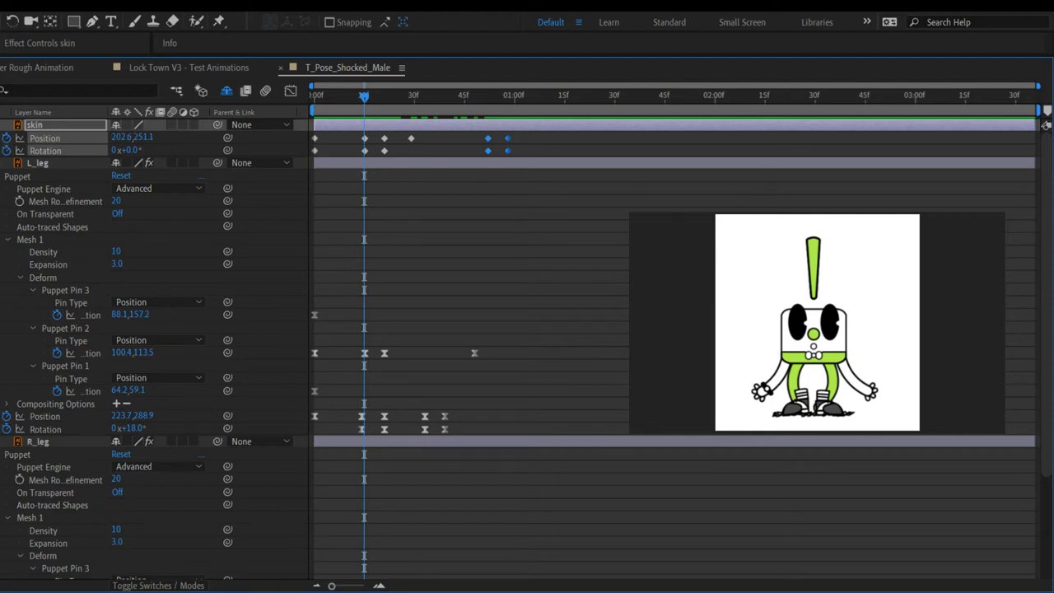
key("Home")
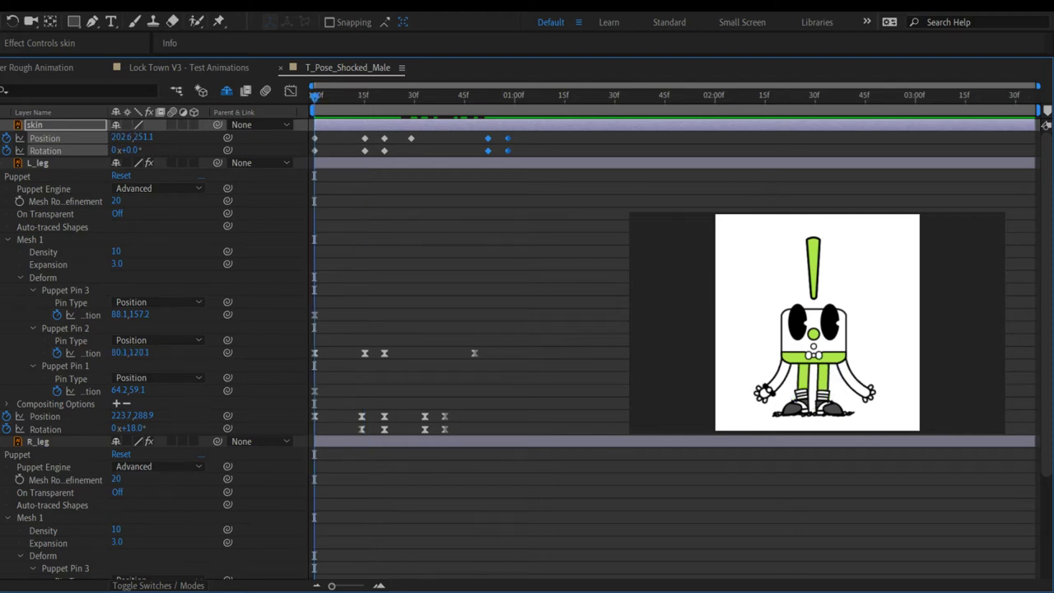
left_click(509, 251)
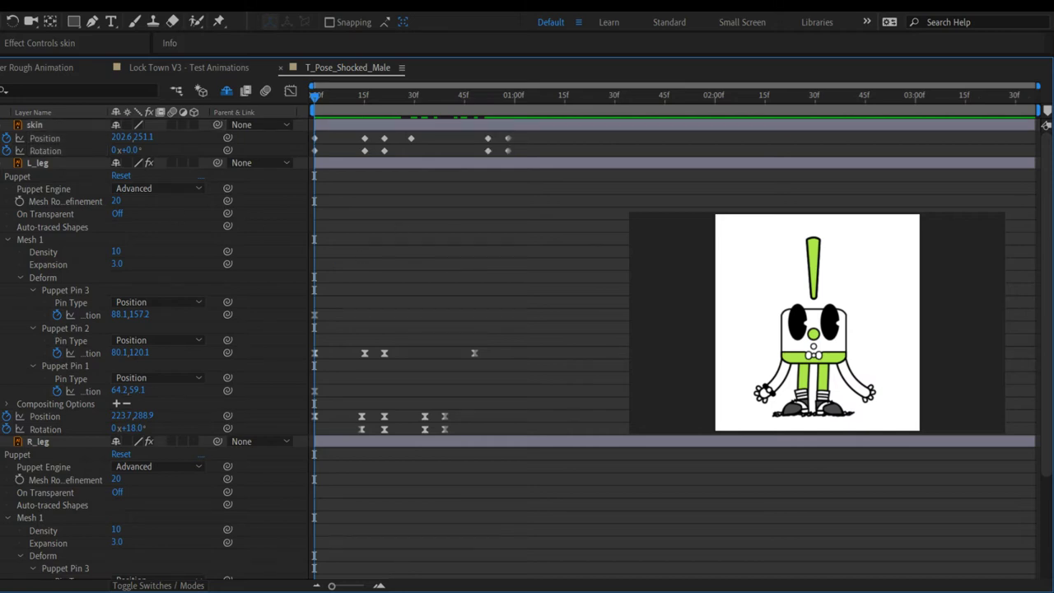
key("k")
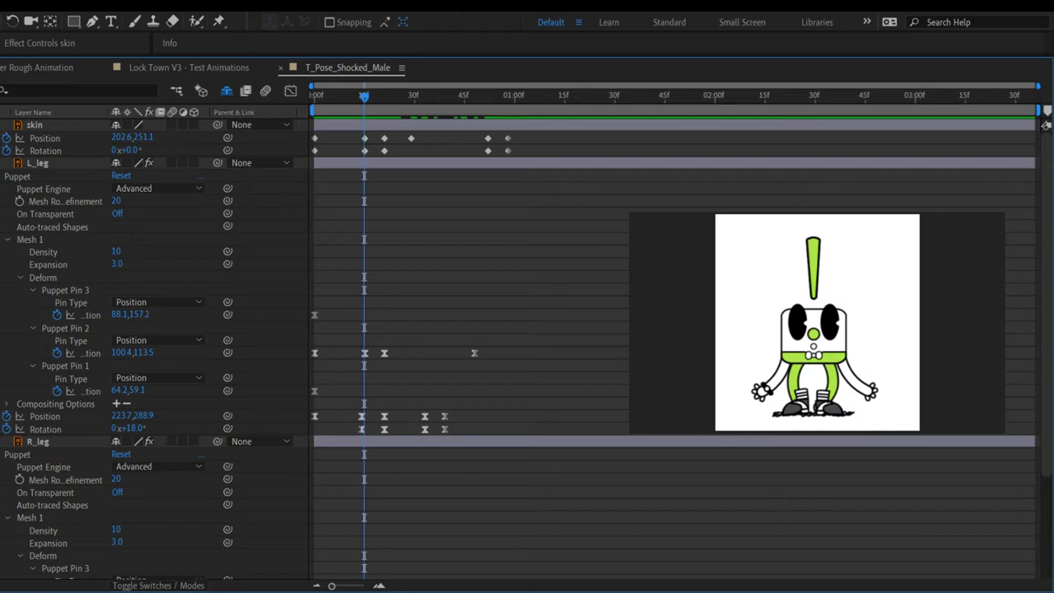
key("j")
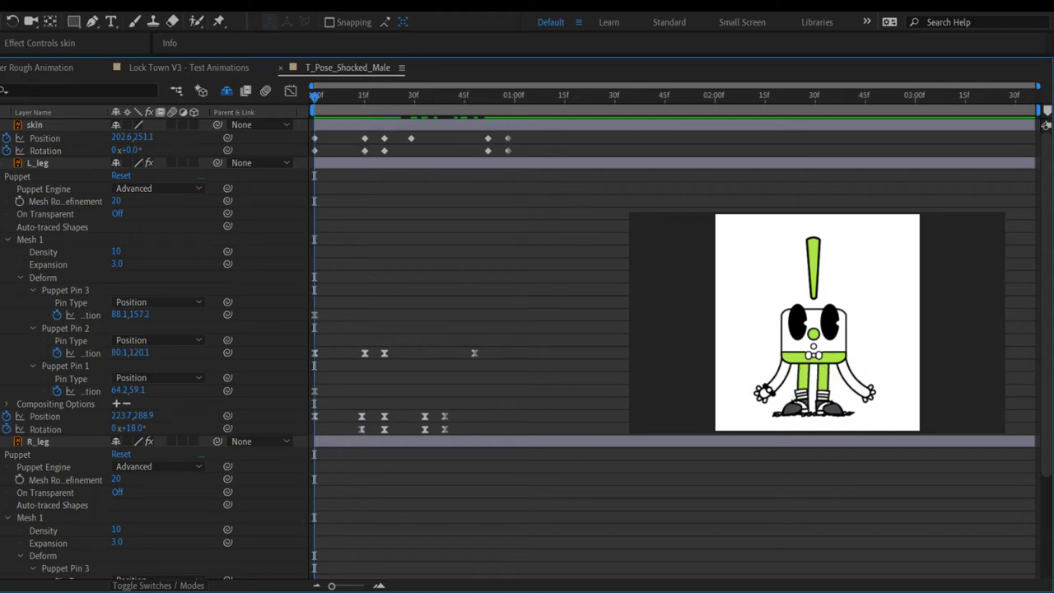
key("k")
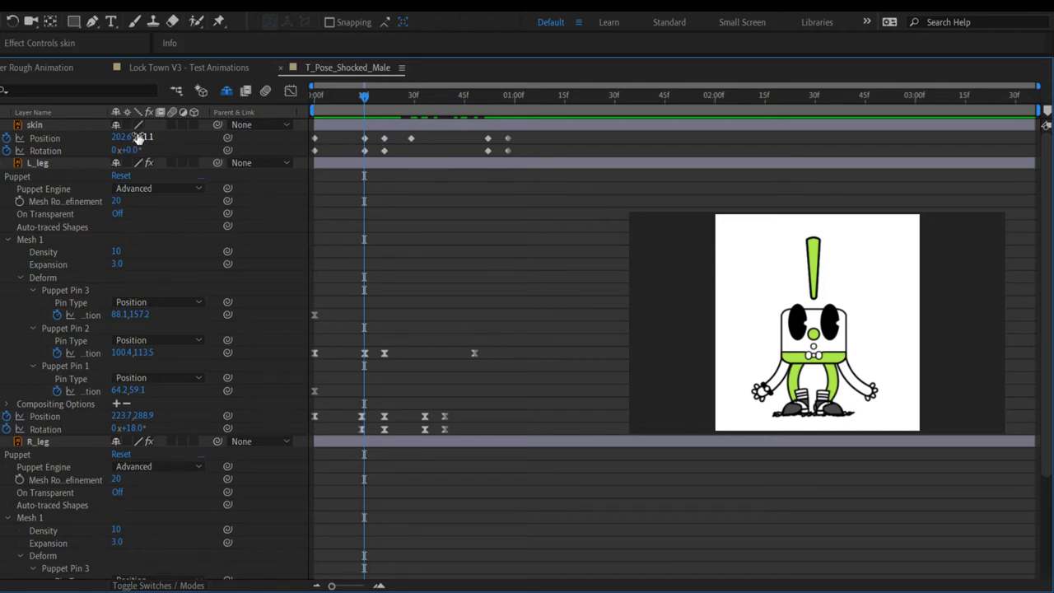
left_click_drag(144, 141, 150, 138)
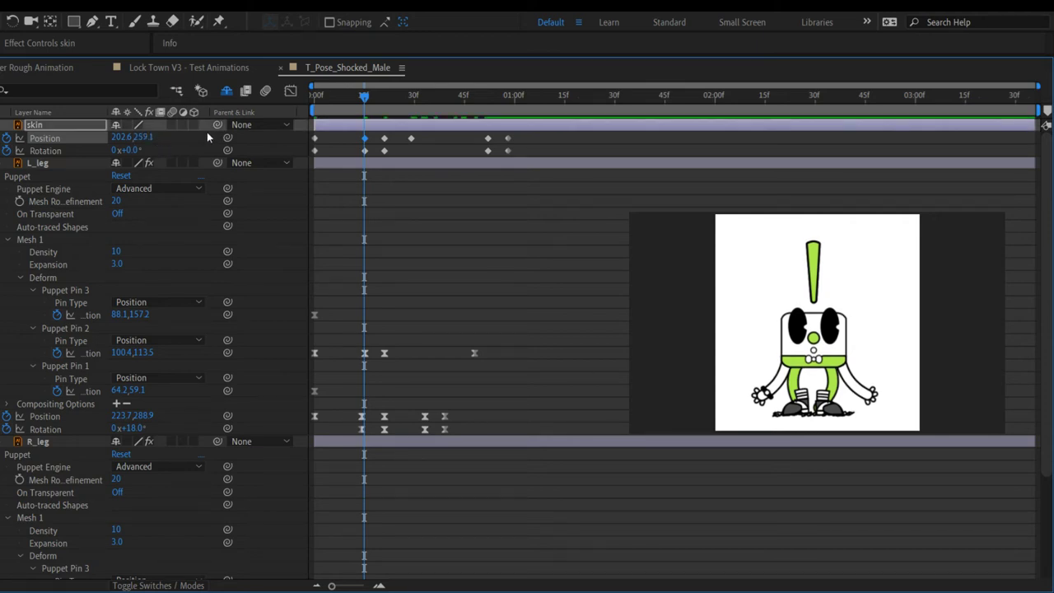
key("k")
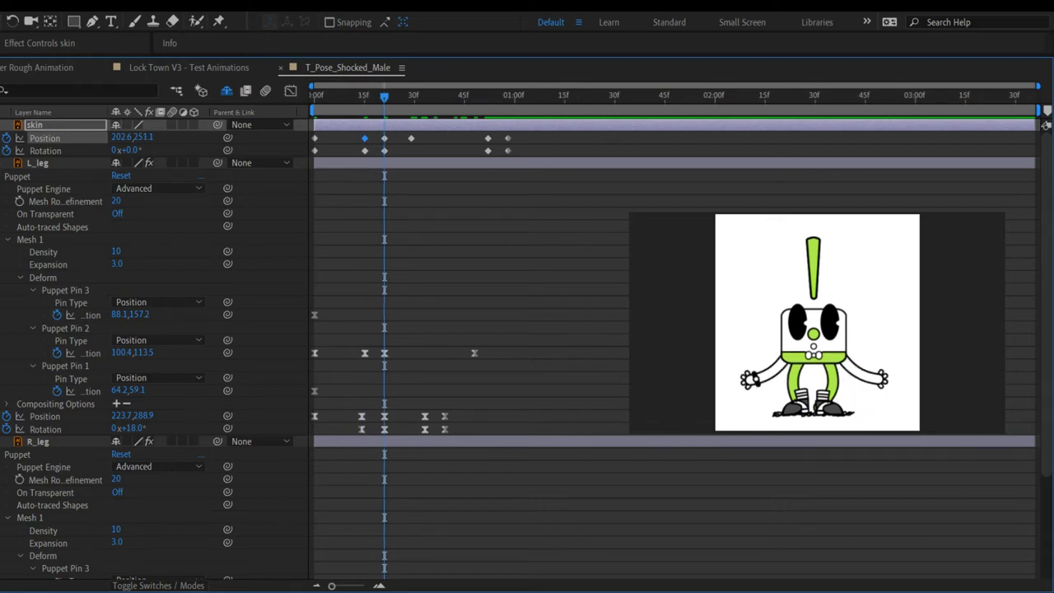
key("k")
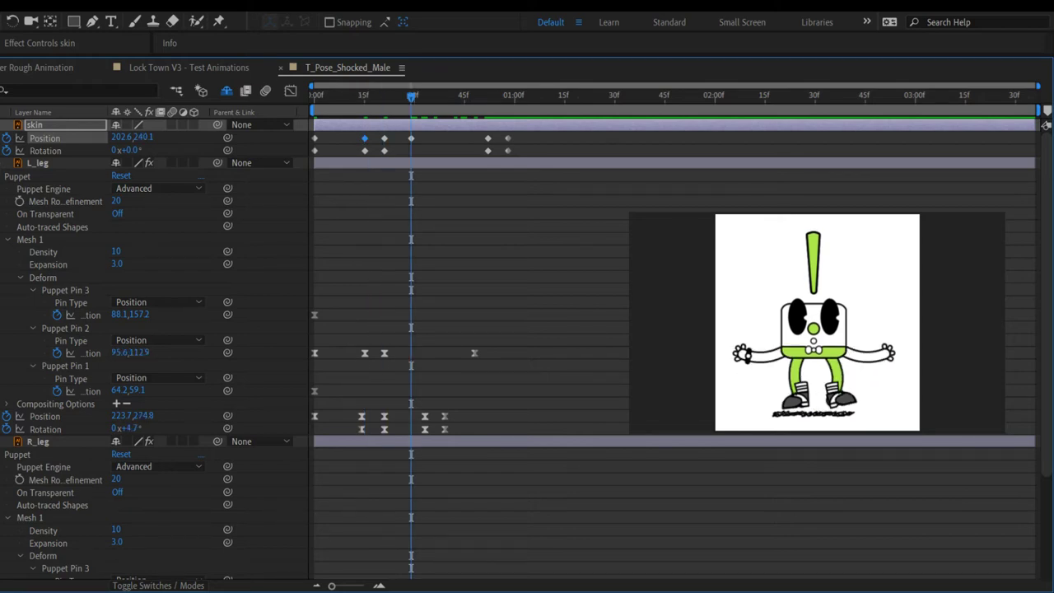
key("k")
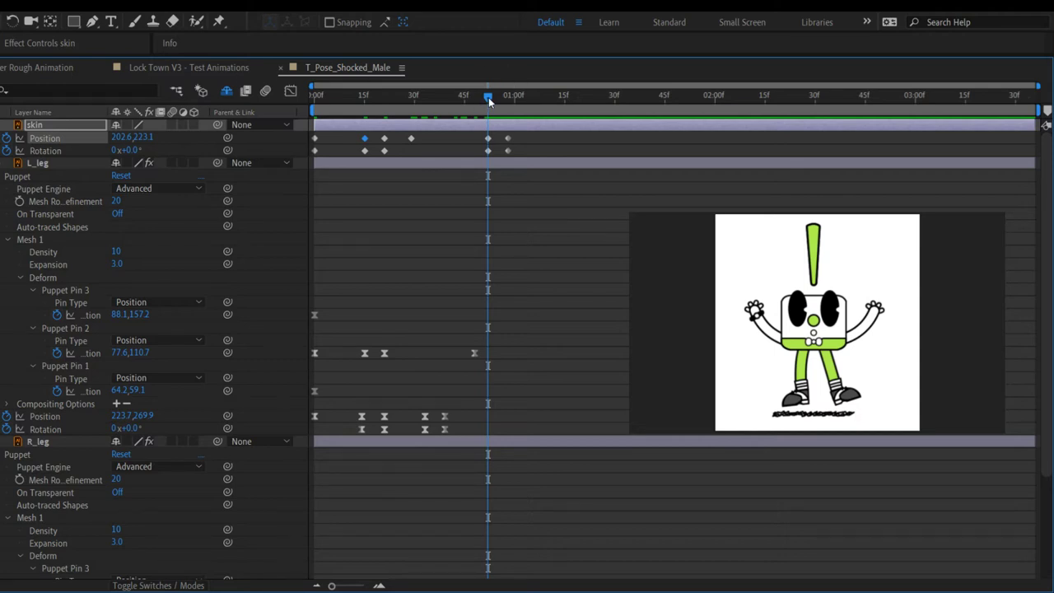
key("Home")
key("space")
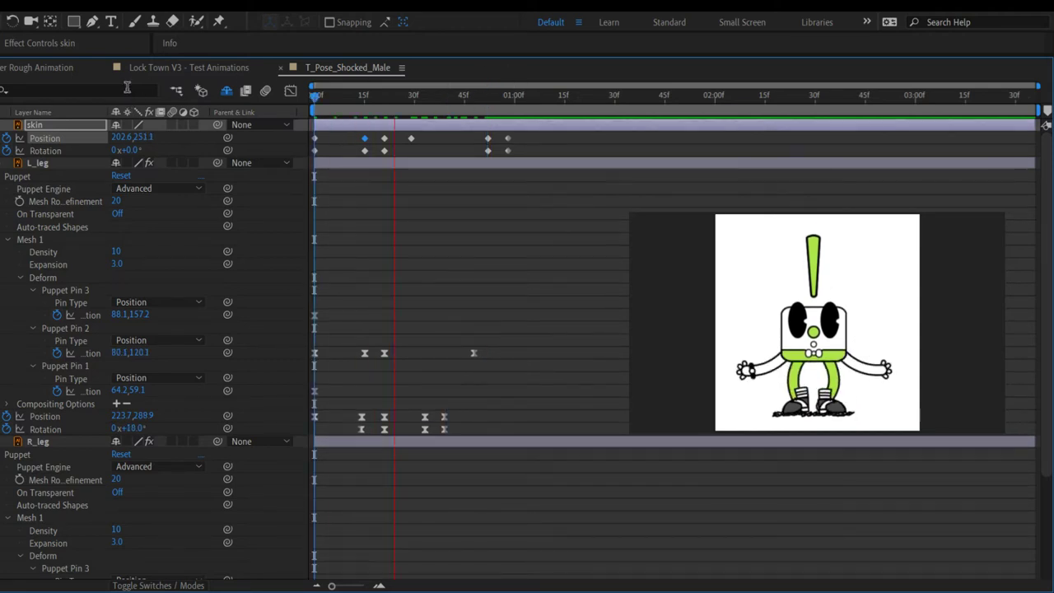
key("space")
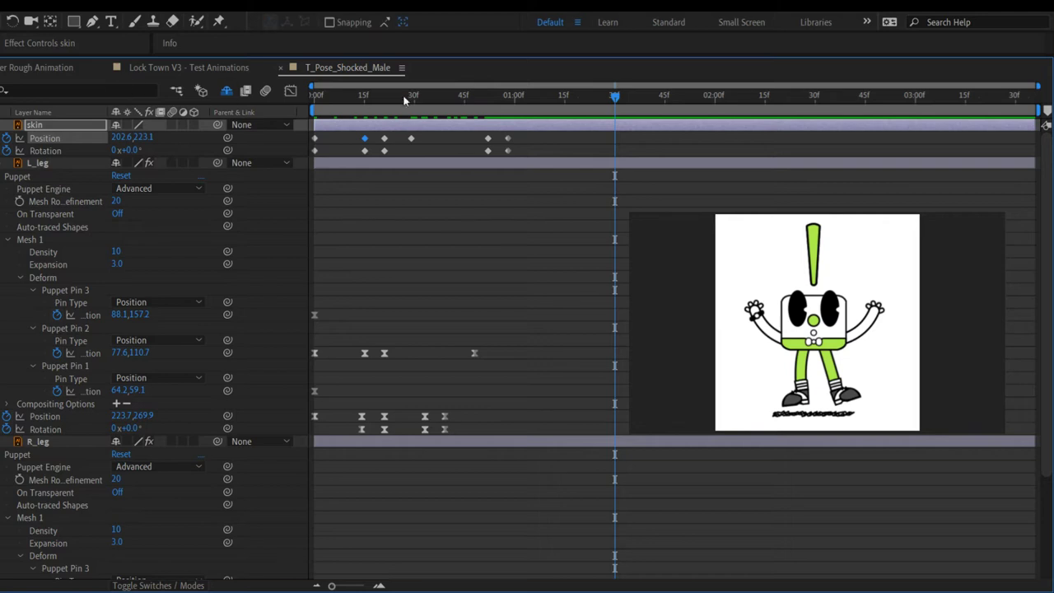
key("Home")
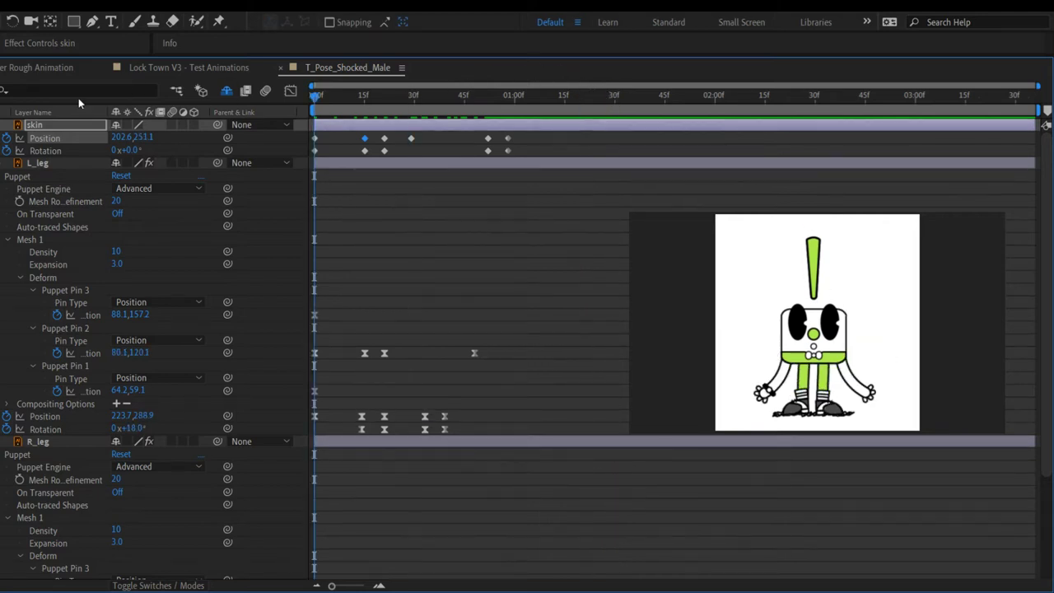
key("space")
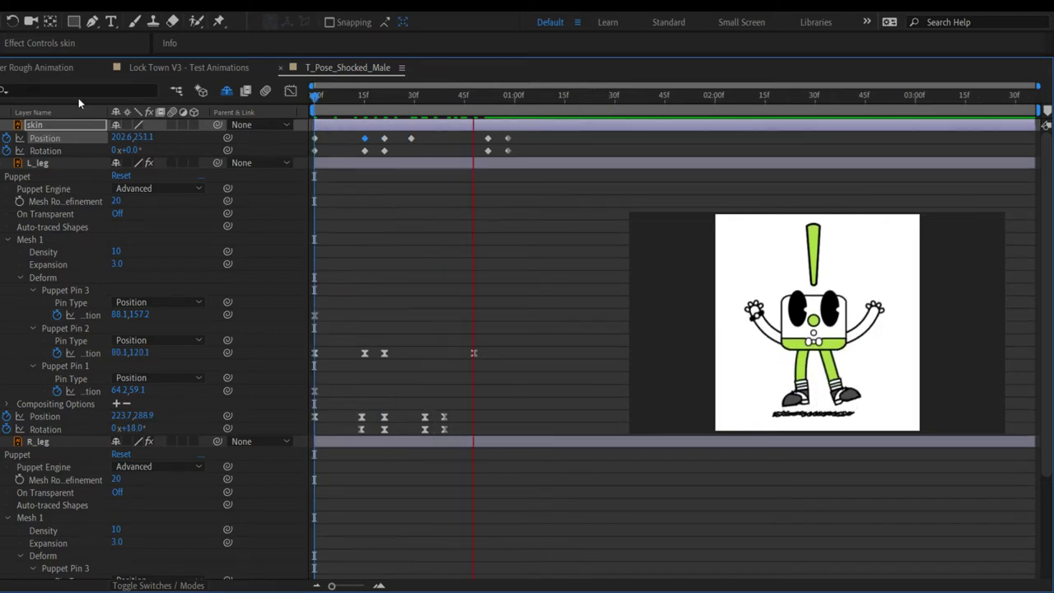
key("space")
key("Home")
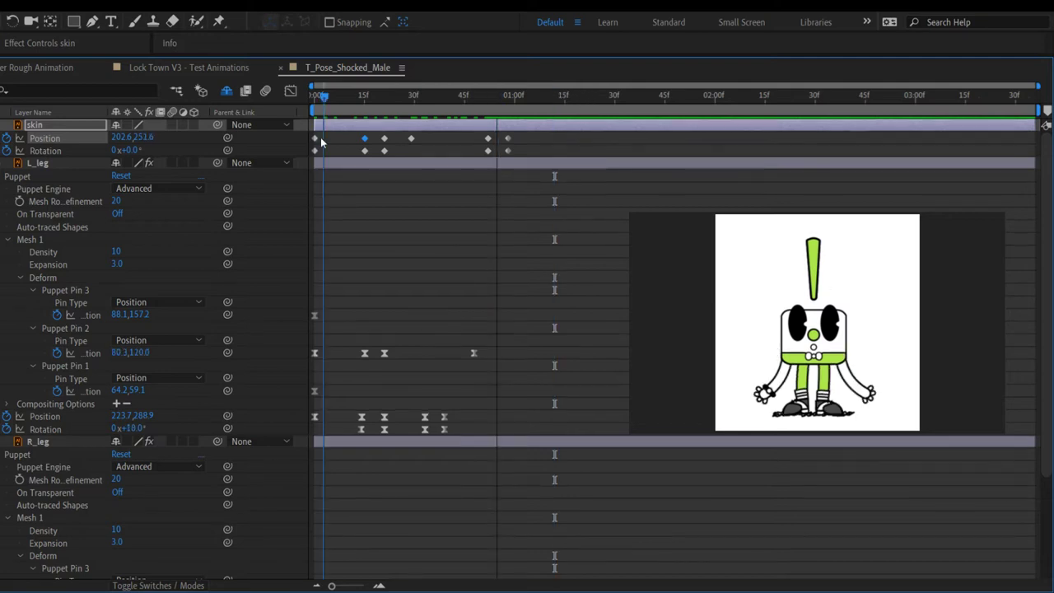
key("space")
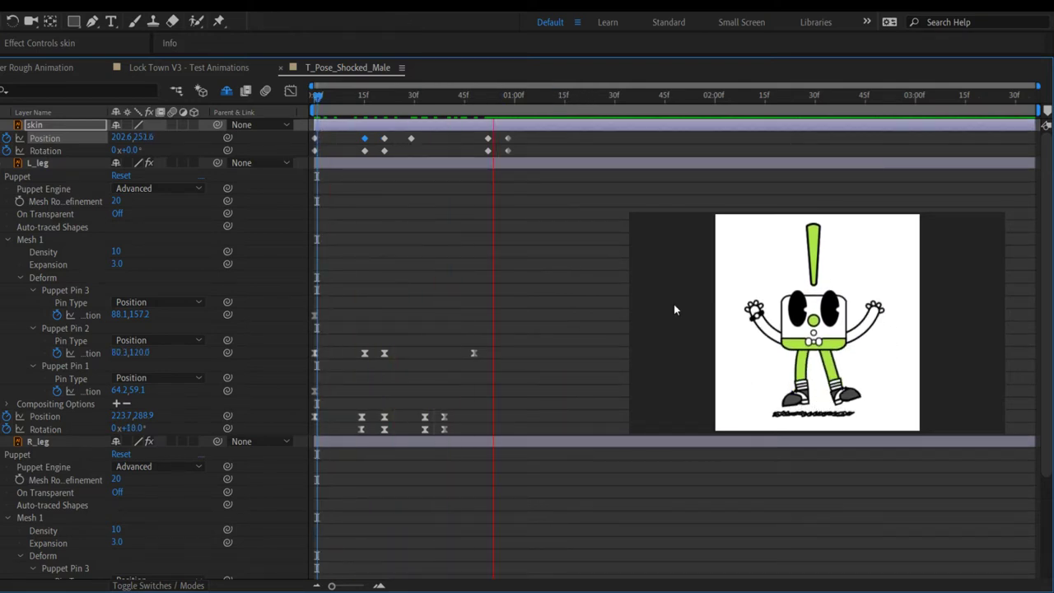
key("space")
key("j")
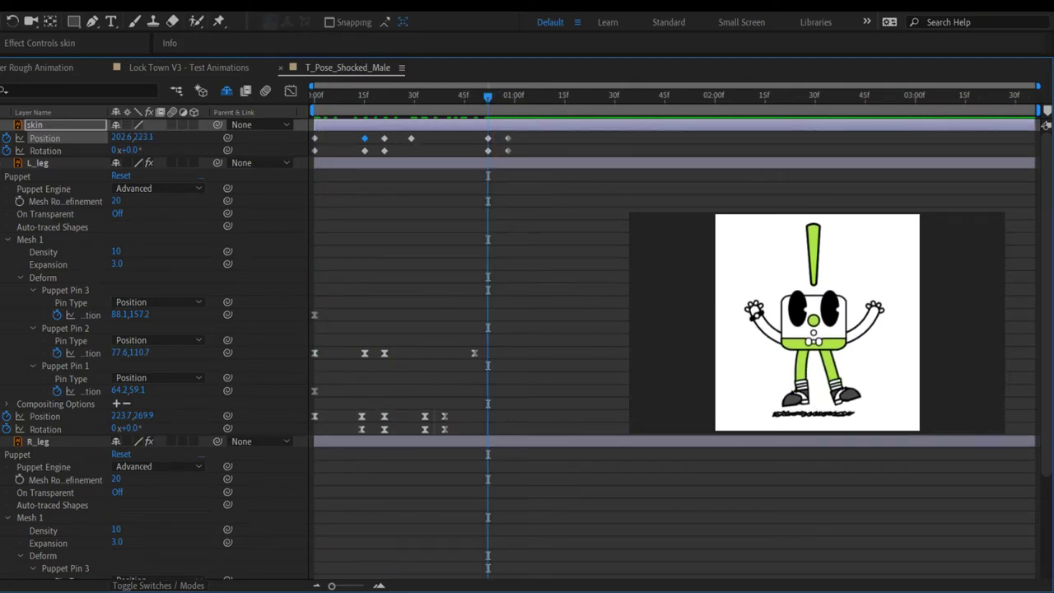
key("j")
key("j")
key("j")
key("j")
key("j")
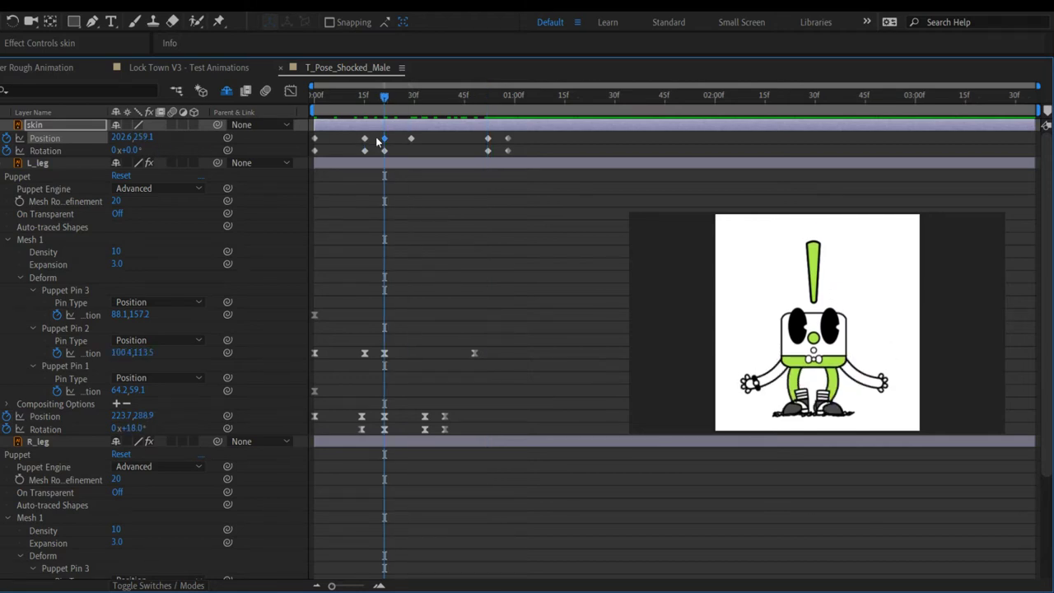
left_click(385, 138)
key("space")
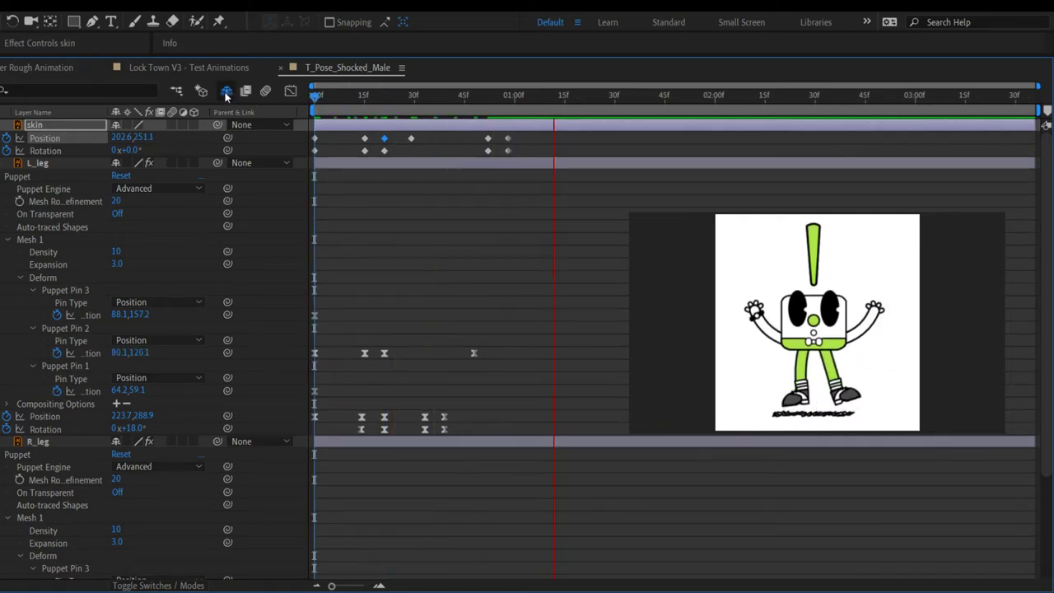
Step: Apply Easy Ease (F9) to every skin Position and Rotation keyframe, starting from frame 0
left_click(614, 96)
left_click_drag(614, 95, 314, 95)
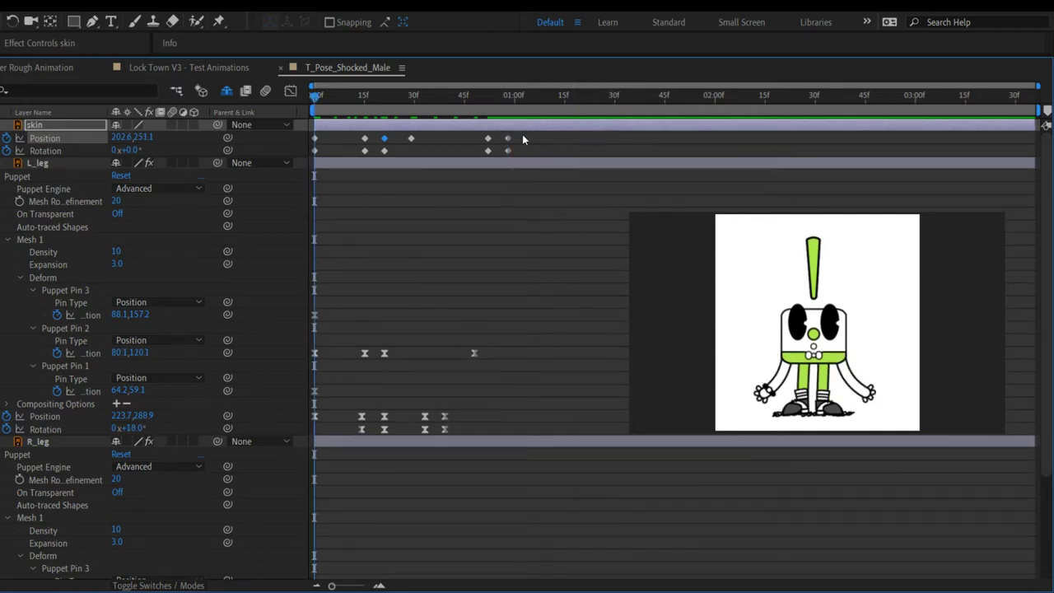
left_click_drag(522, 134, 263, 157)
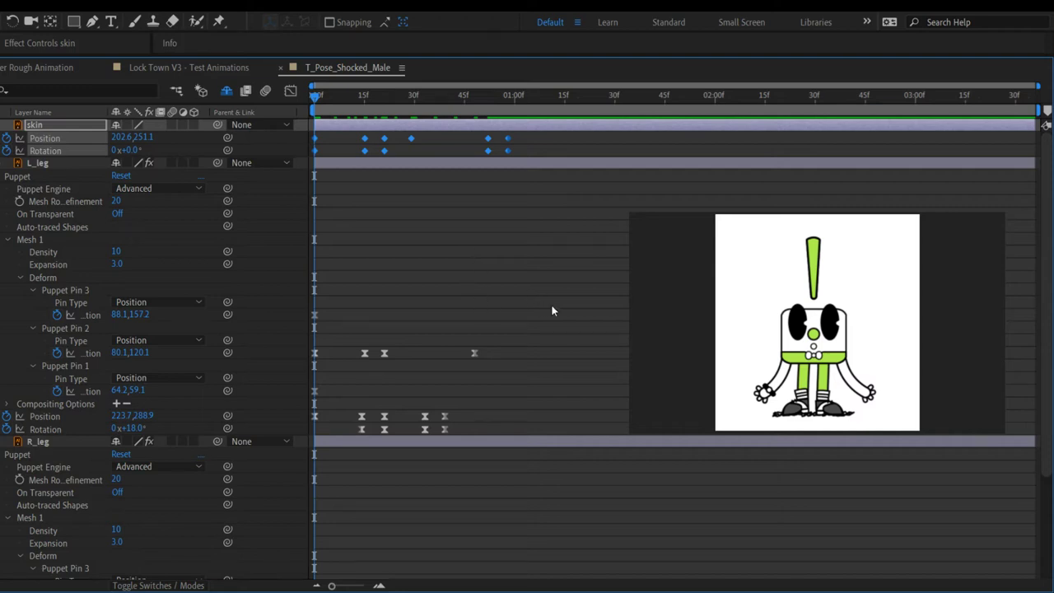
key("F9")
left_click(543, 157)
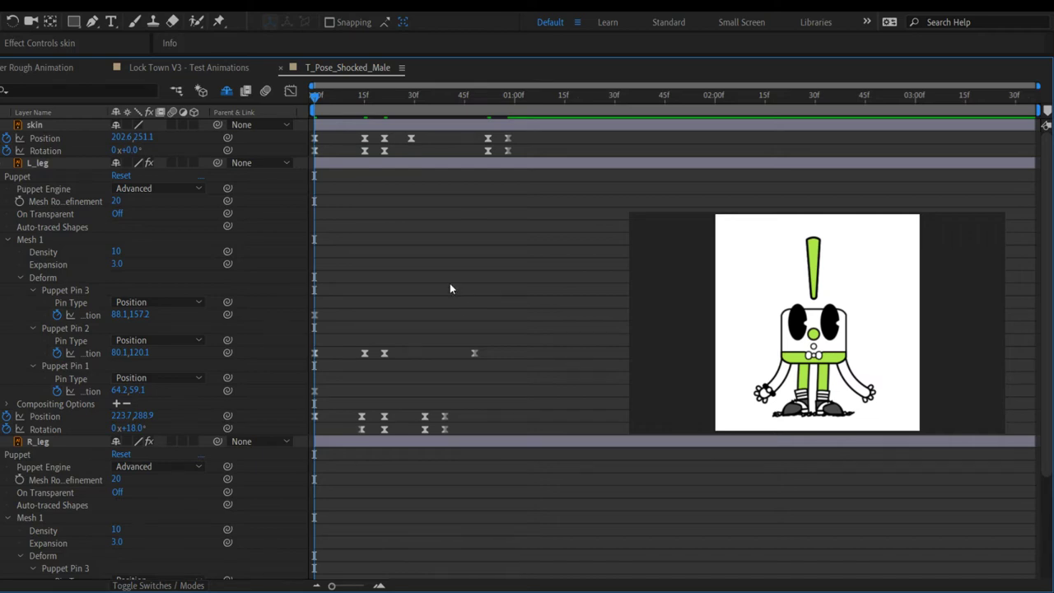
key("space")
left_click(473, 97)
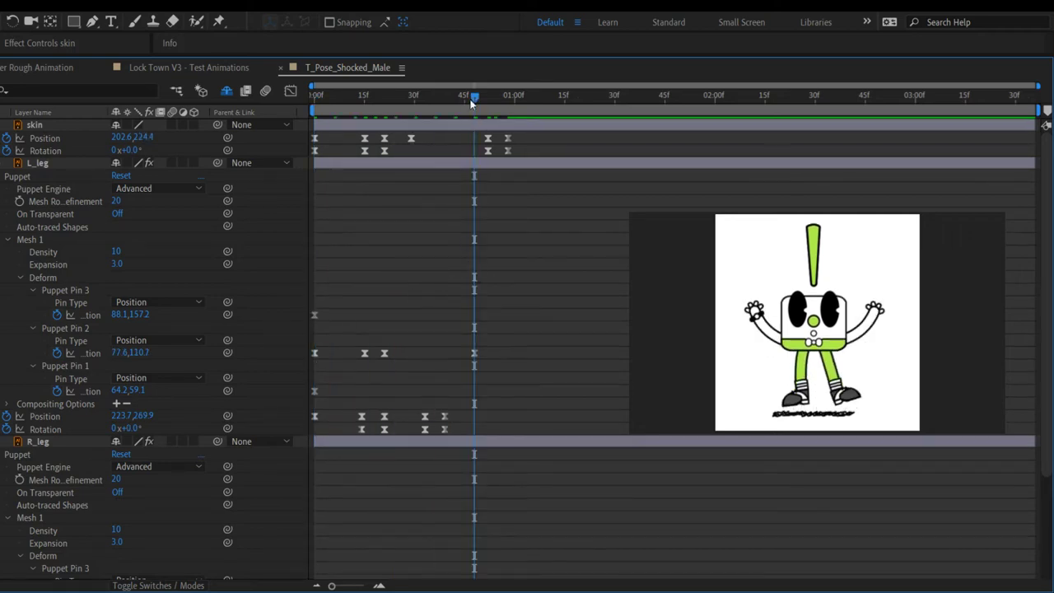
left_click_drag(473, 98, 162, 102)
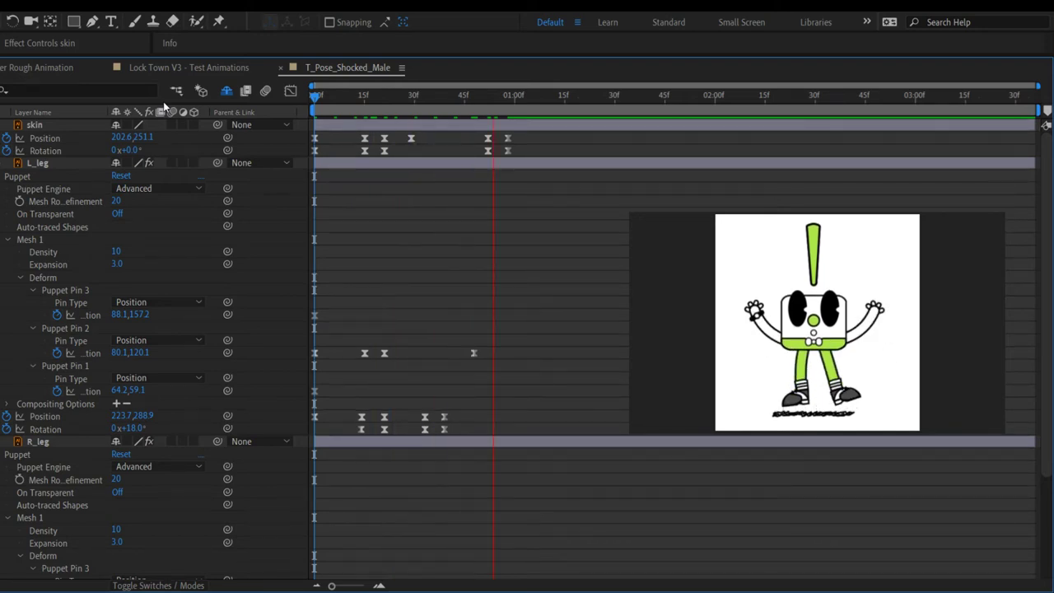
key("space")
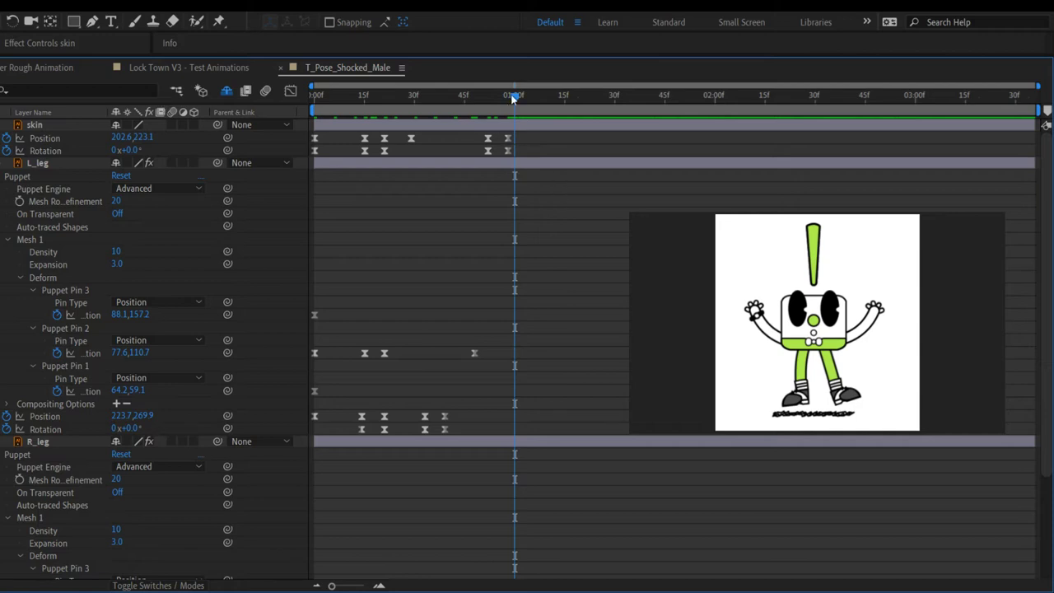
key("space")
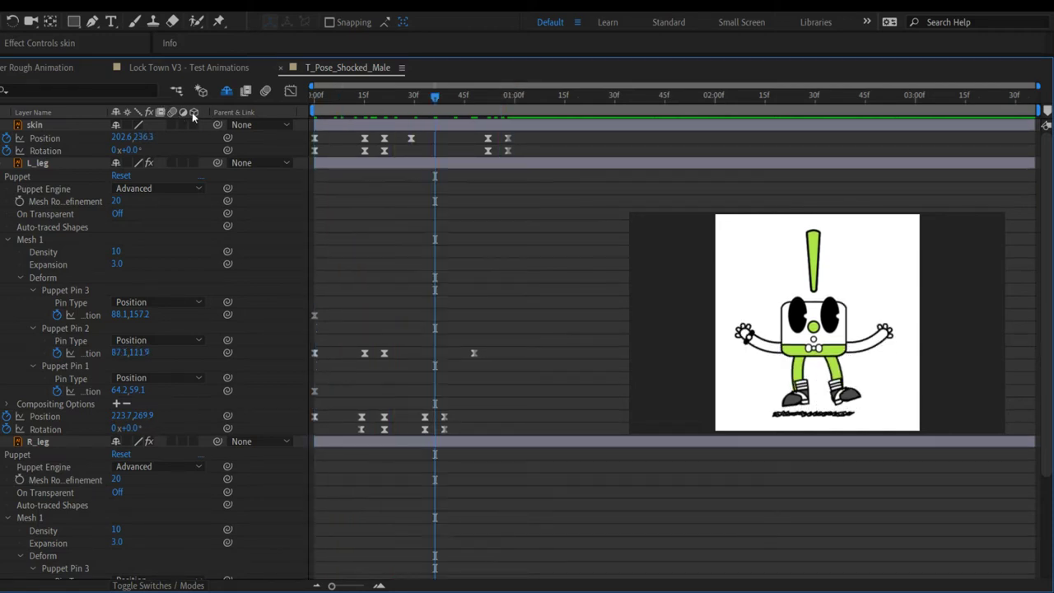
key("space")
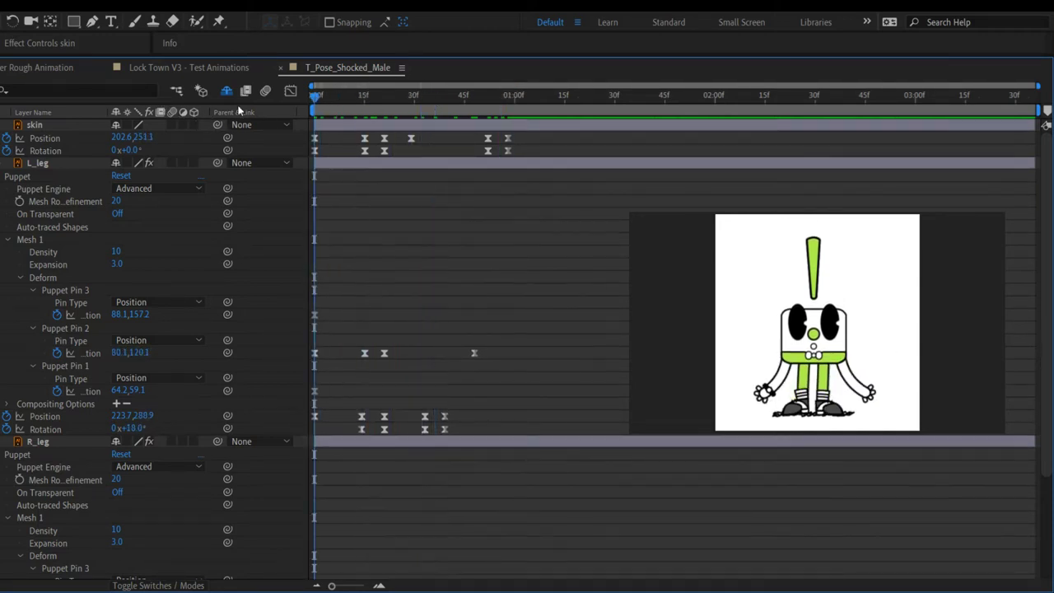
key("space")
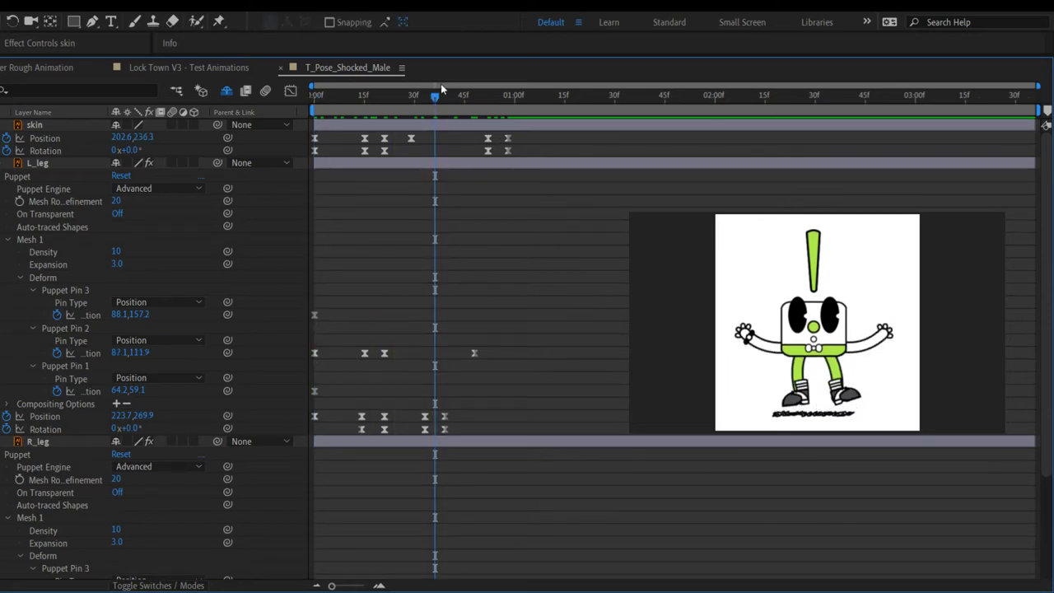
key("Home")
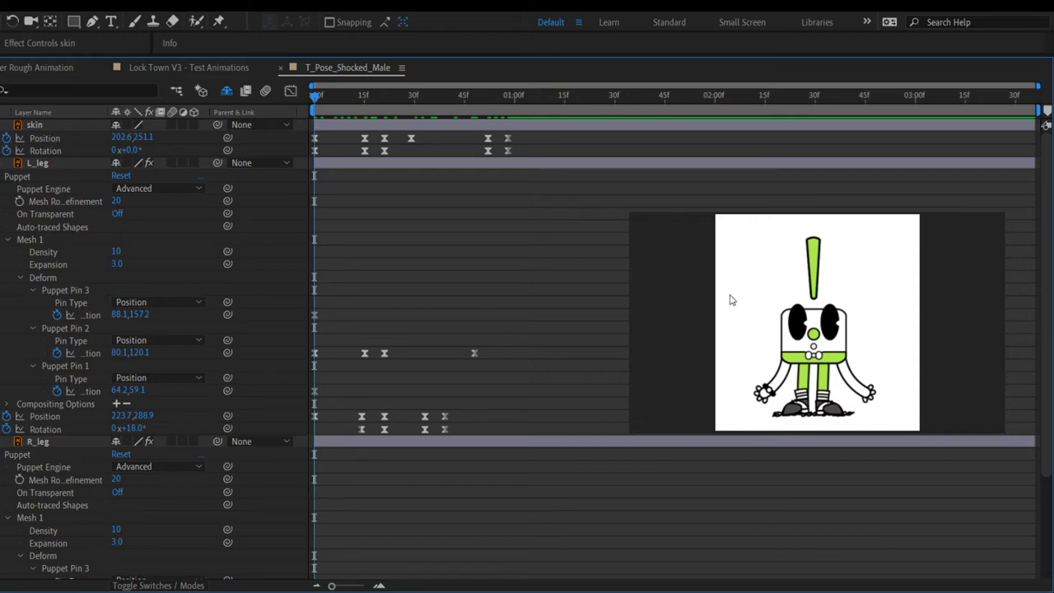
key("space")
key("space")
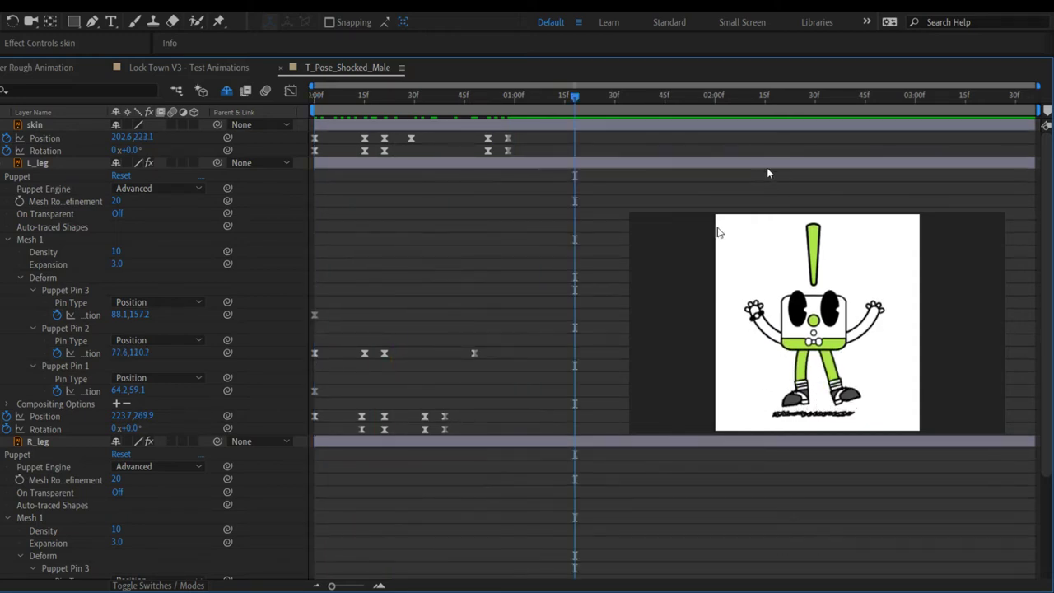
left_click_drag(574, 95, 315, 95)
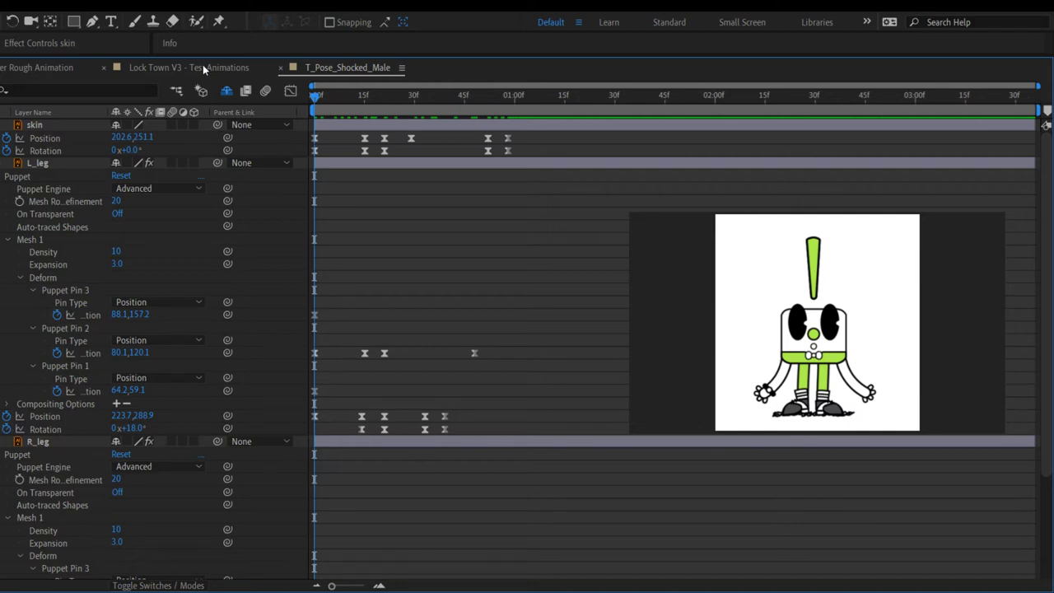
key("space")
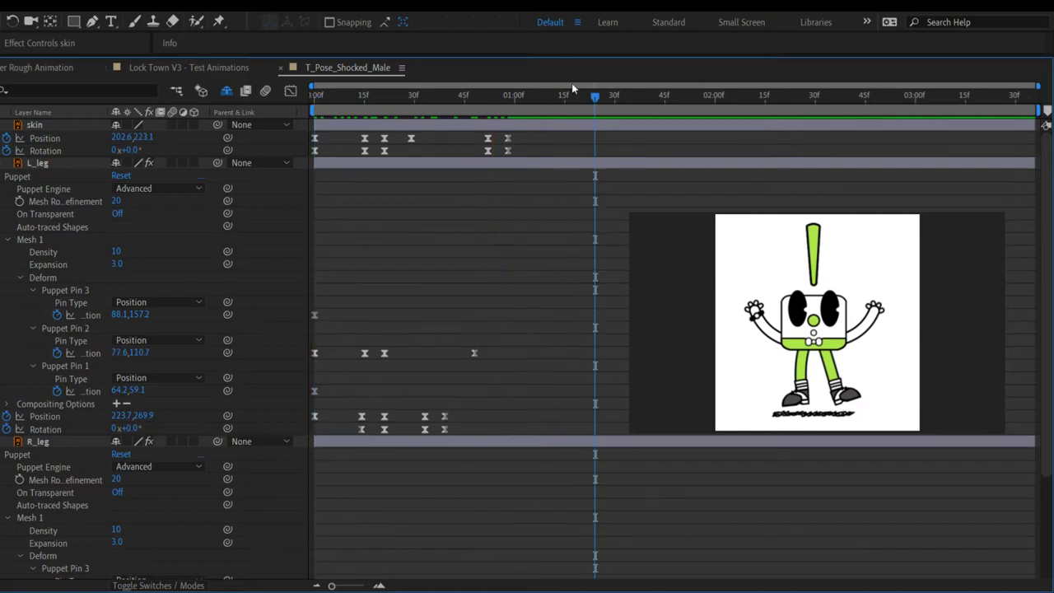
left_click_drag(595, 96, 275, 115)
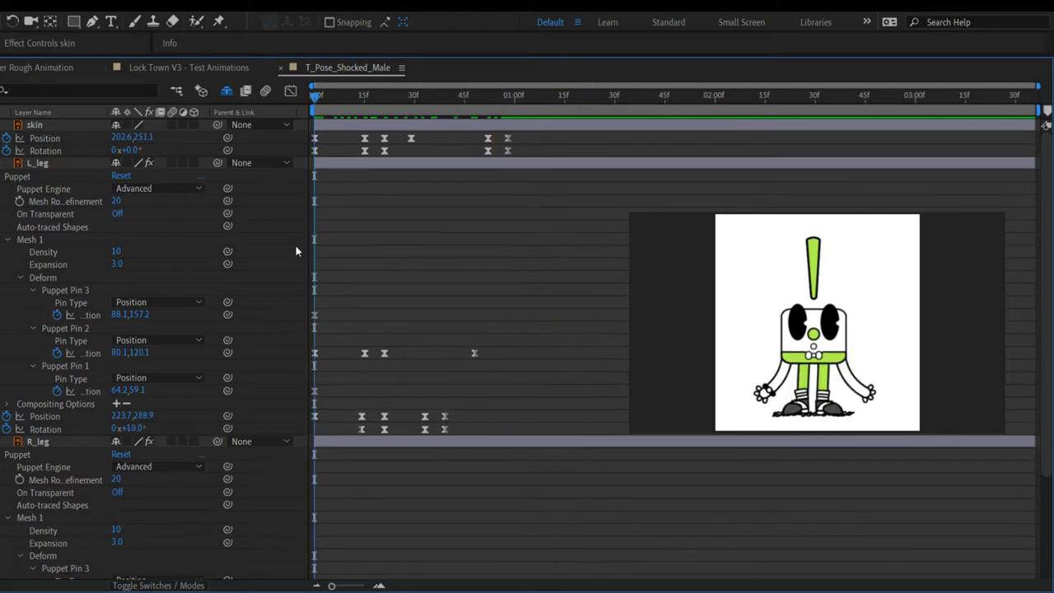
key("space")
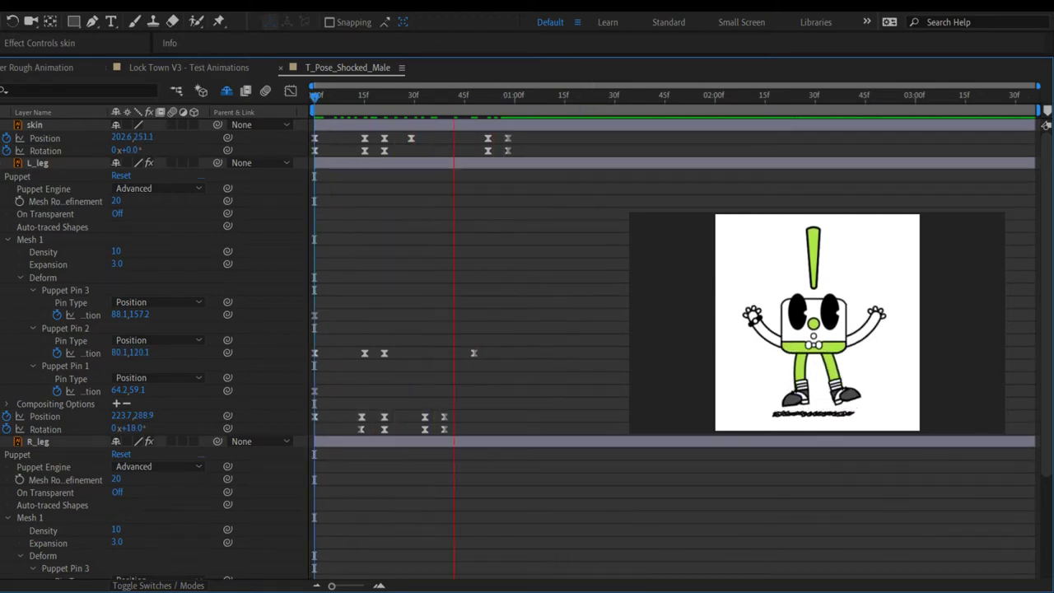
left_click(493, 82)
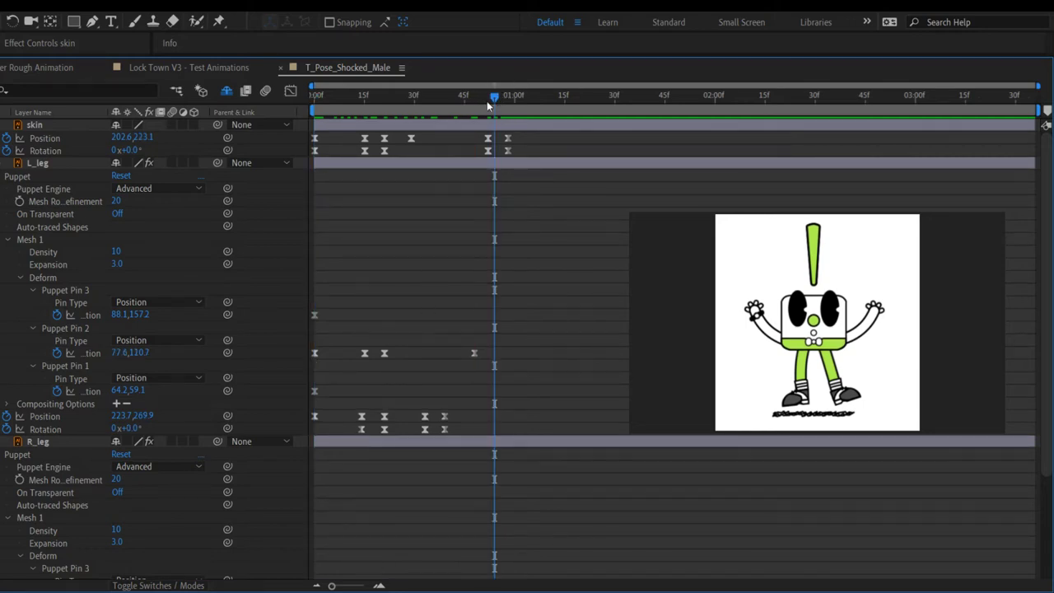
left_click_drag(487, 104, 260, 100)
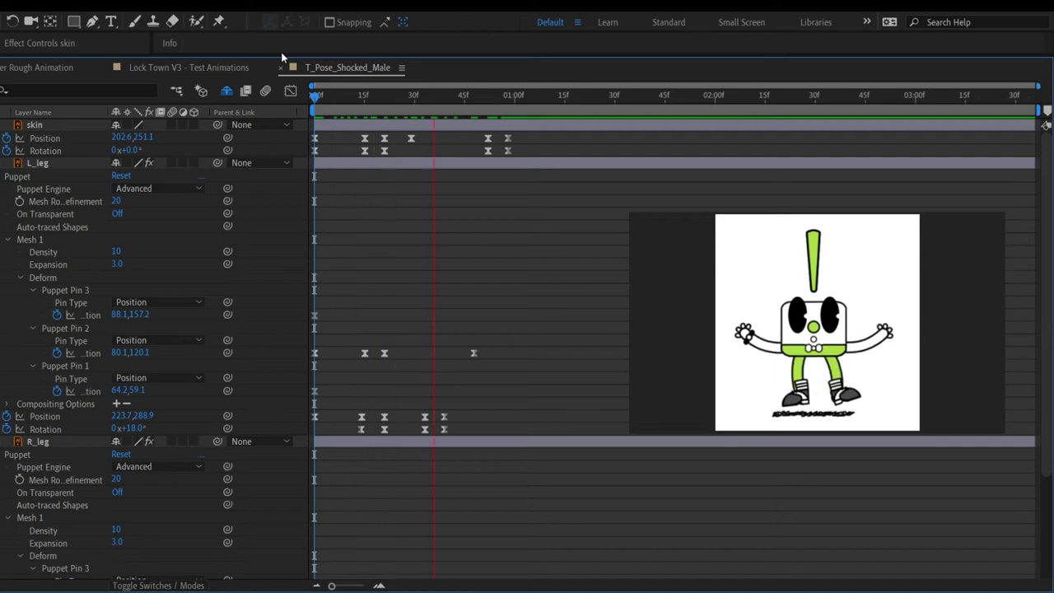
key("space")
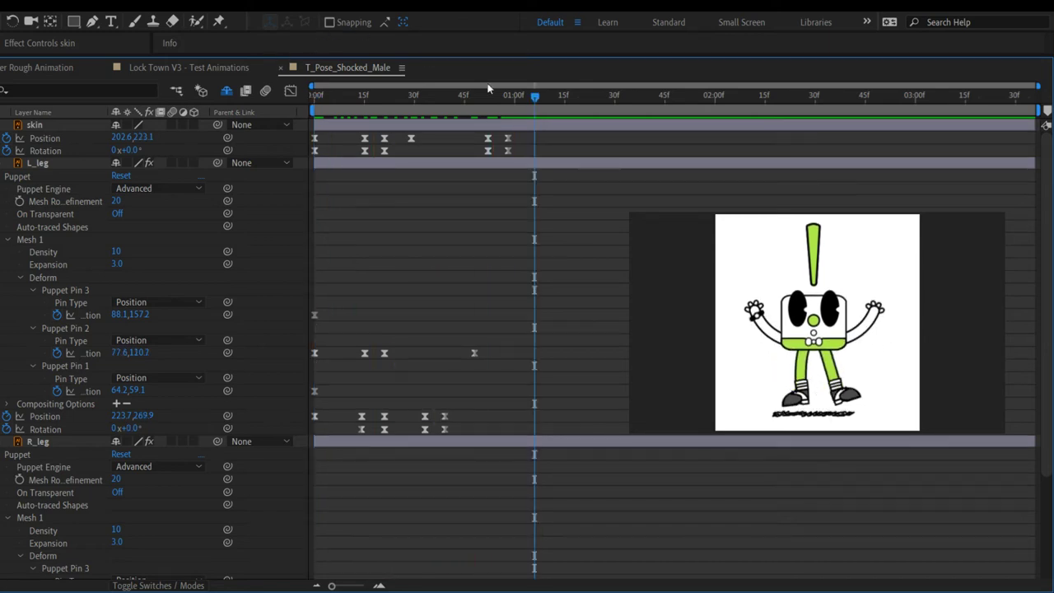
key("Home")
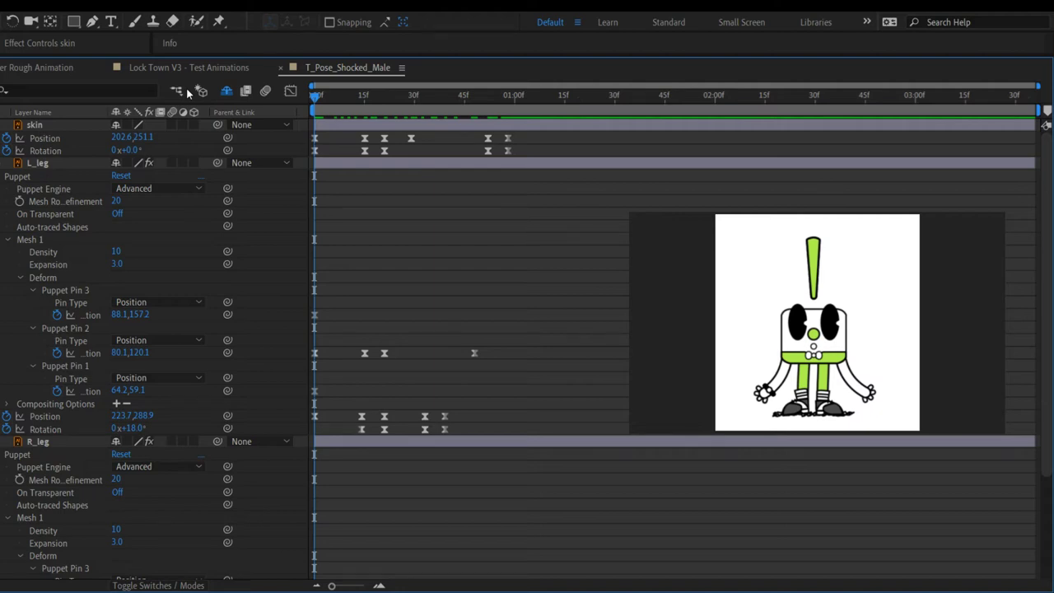
left_click_drag(315, 94, 435, 95)
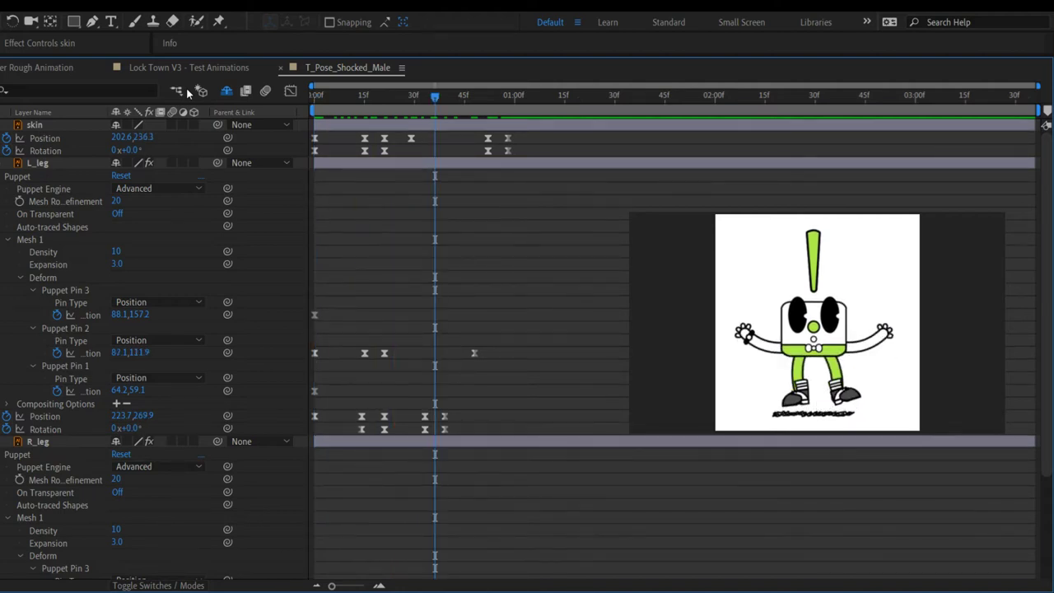
key("Home")
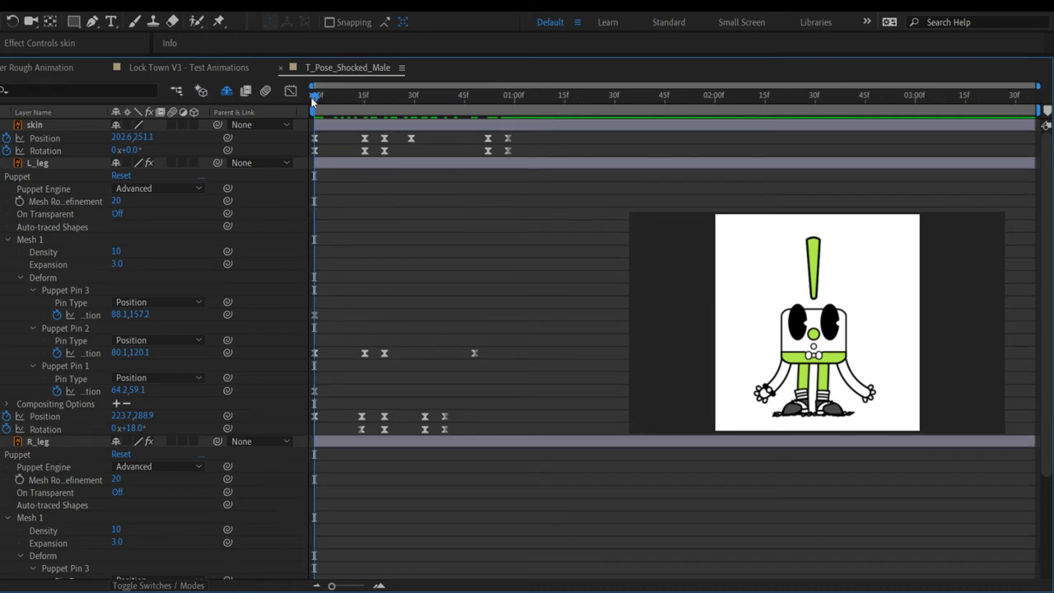
left_click_drag(314, 97, 507, 123)
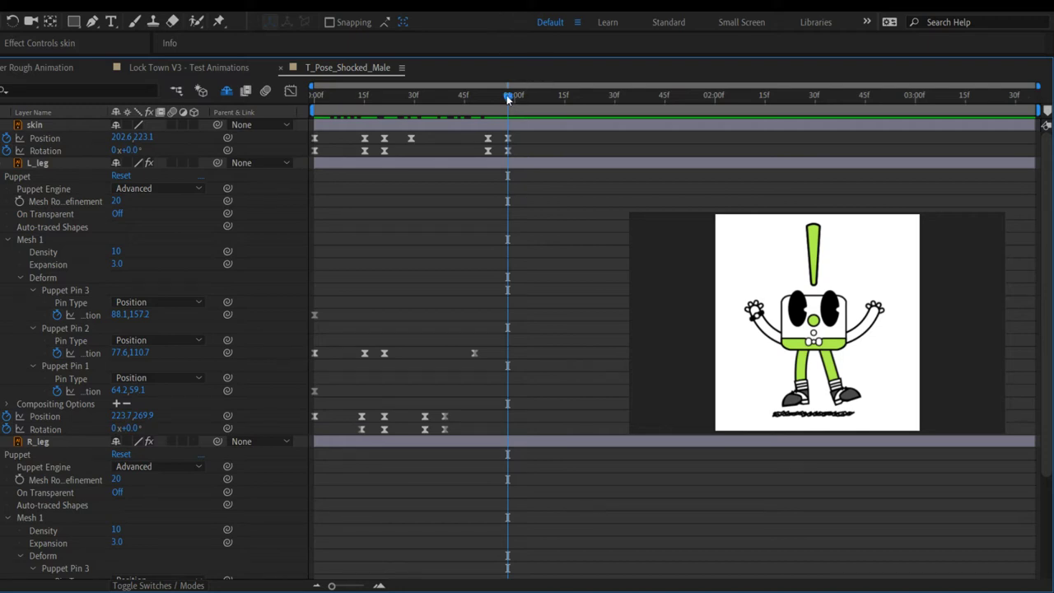
Step: Replay the animation from frame 0 several times to review the crouch-to-arms-up motion
left_click_drag(508, 98, 270, 121)
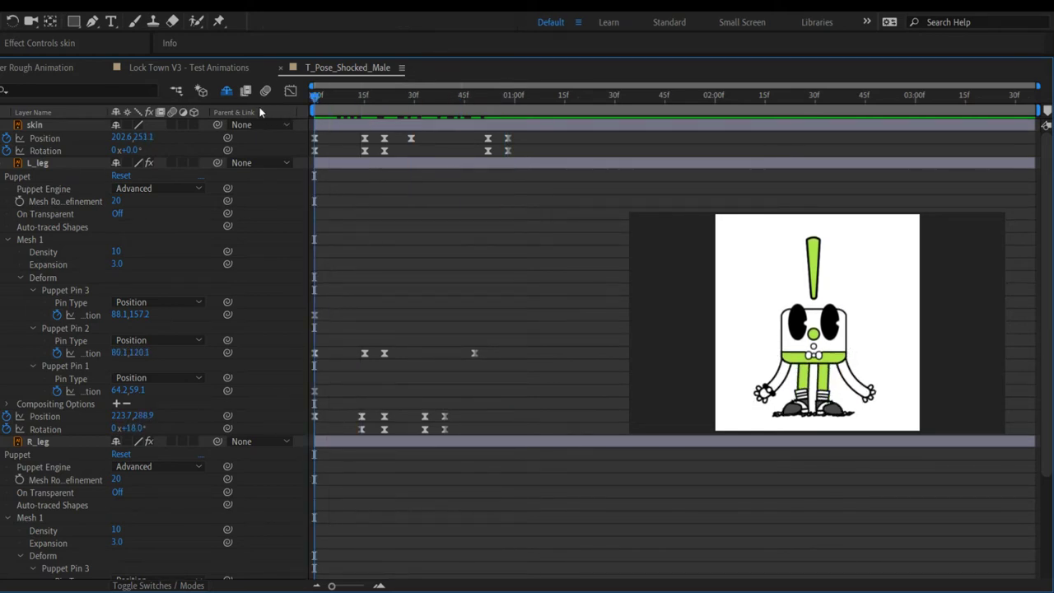
left_click(552, 105)
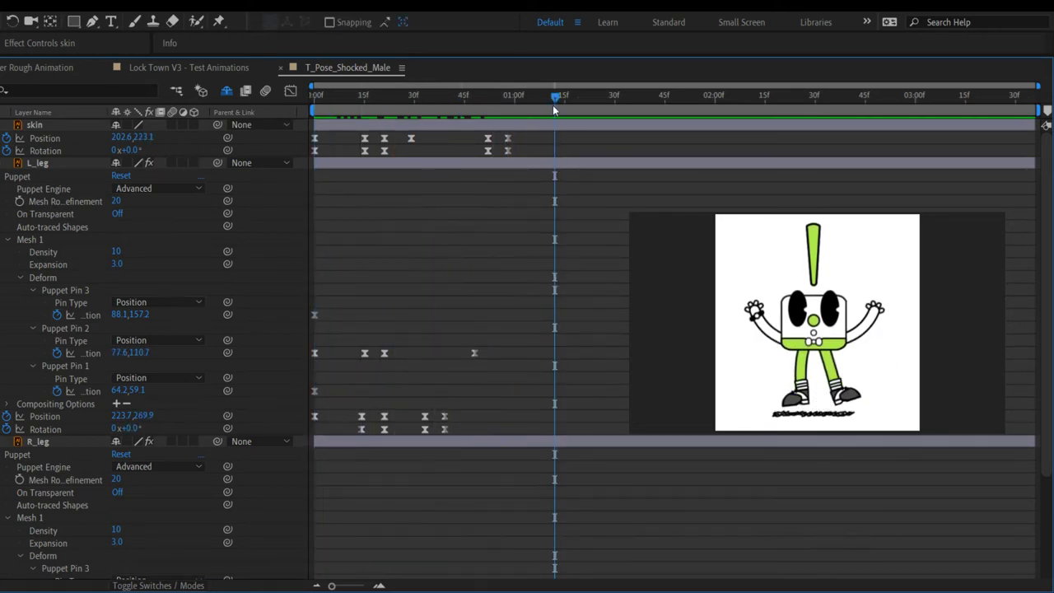
left_click_drag(552, 104, 280, 120)
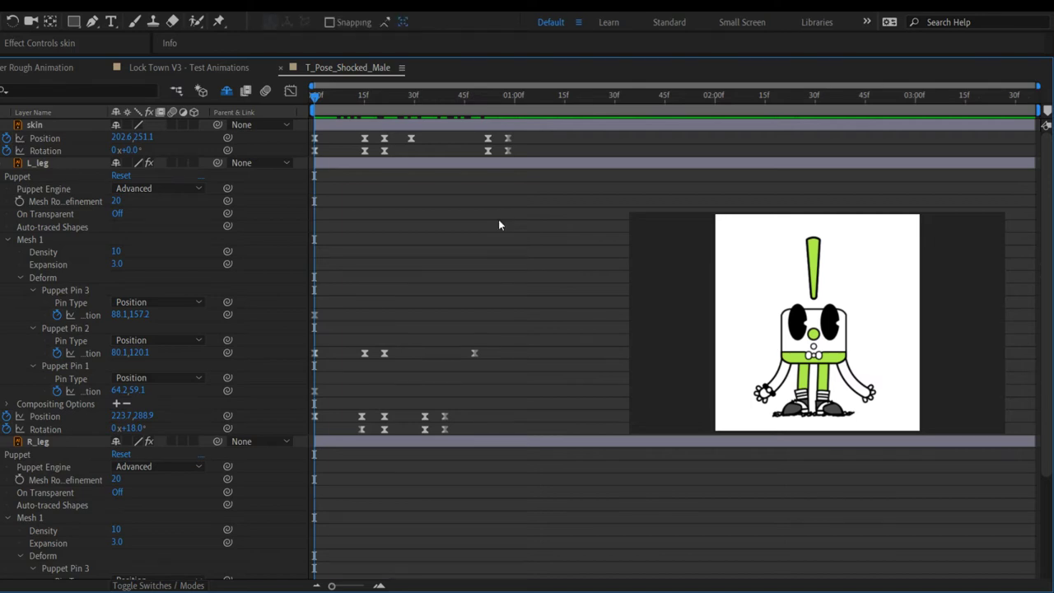
key("space")
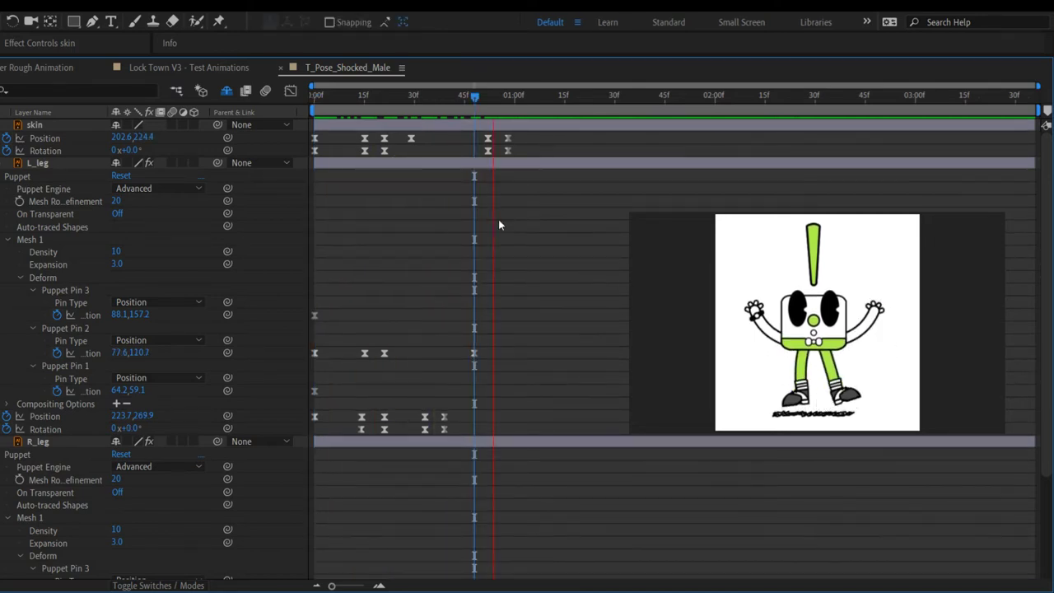
key("space")
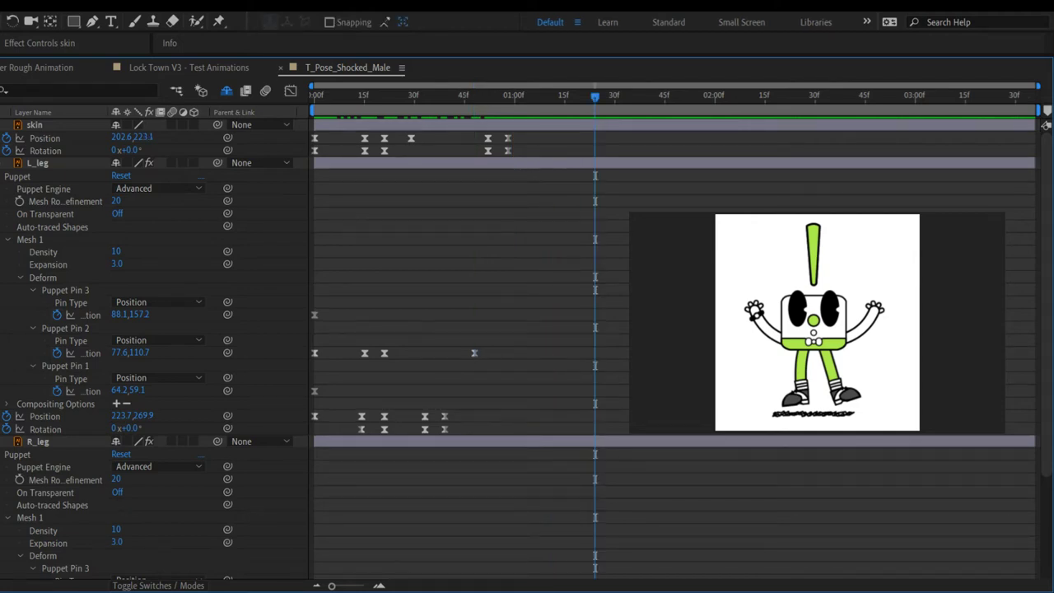
left_click_drag(598, 99, 314, 99)
key("space")
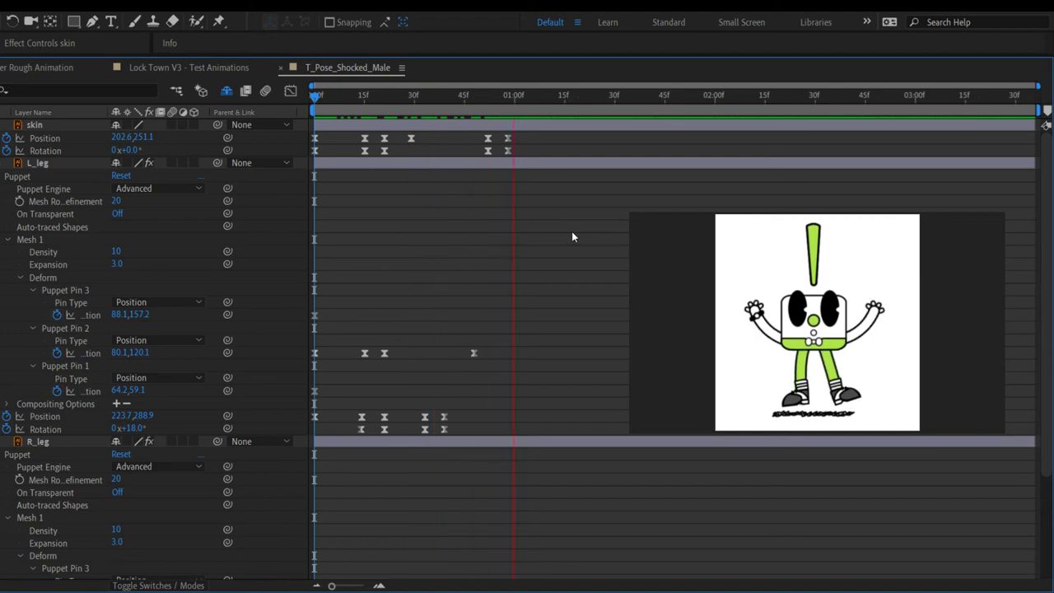
key("space")
left_click_drag(573, 94, 220, 105)
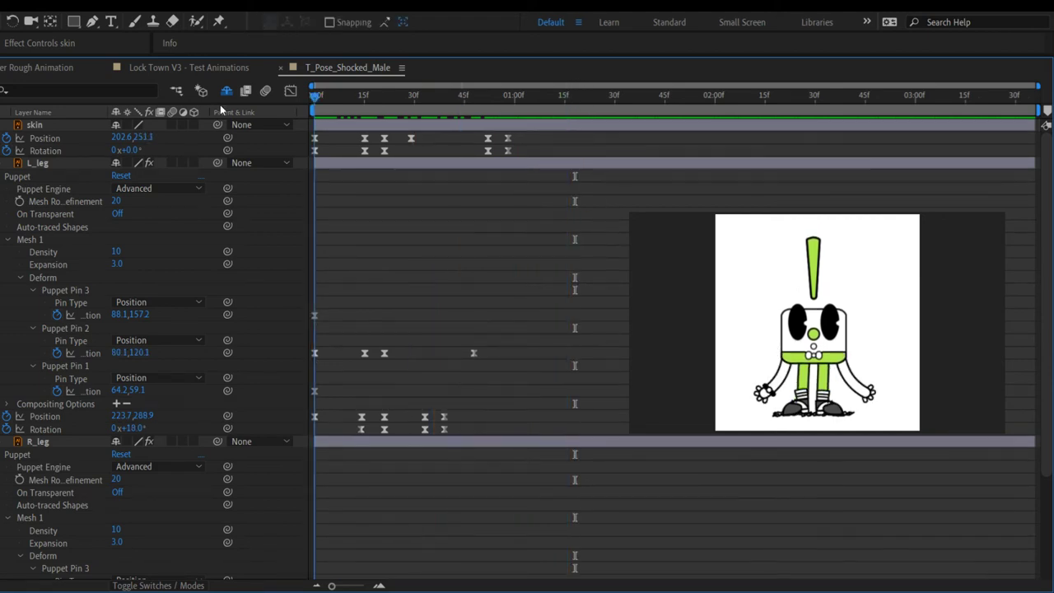
left_click_drag(317, 97, 262, 158)
key("space")
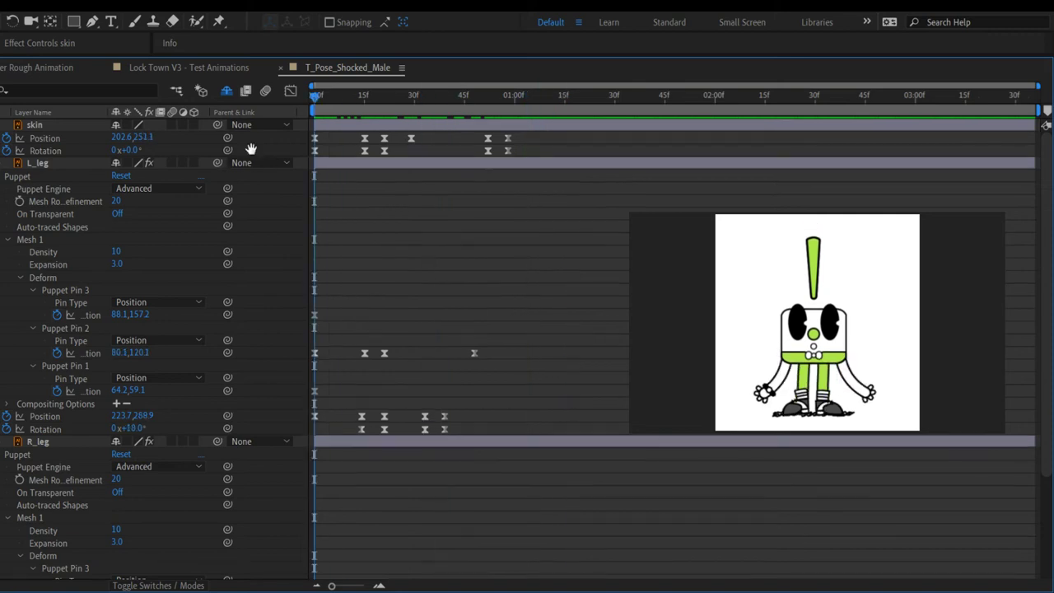
key("space")
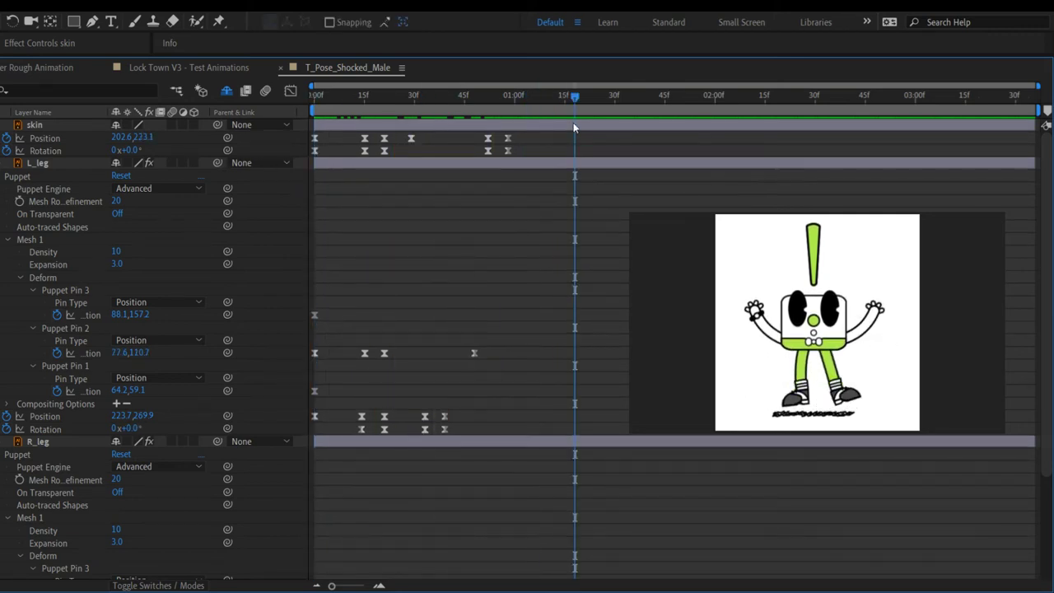
left_click_drag(576, 99, 252, 116)
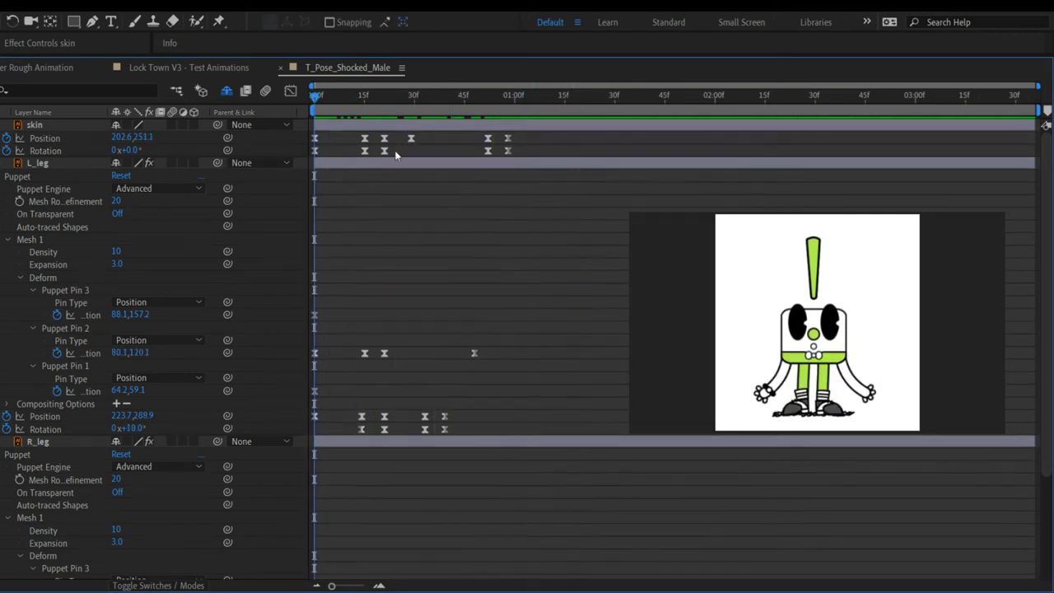
key("space")
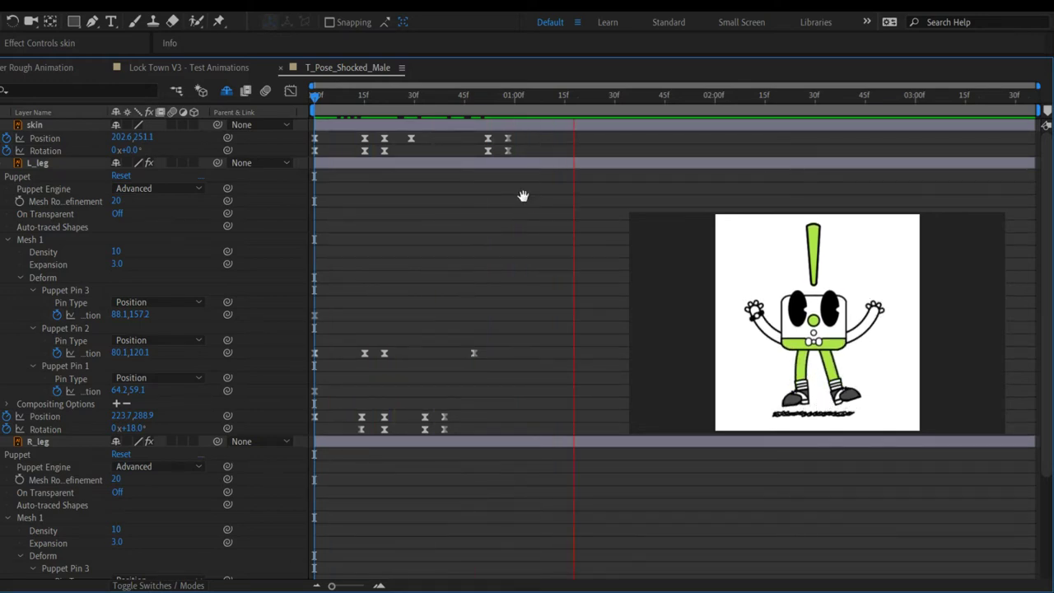
key("space")
left_click_drag(596, 96, 313, 99)
key("space")
key("space")
left_click_drag(594, 97, 314, 98)
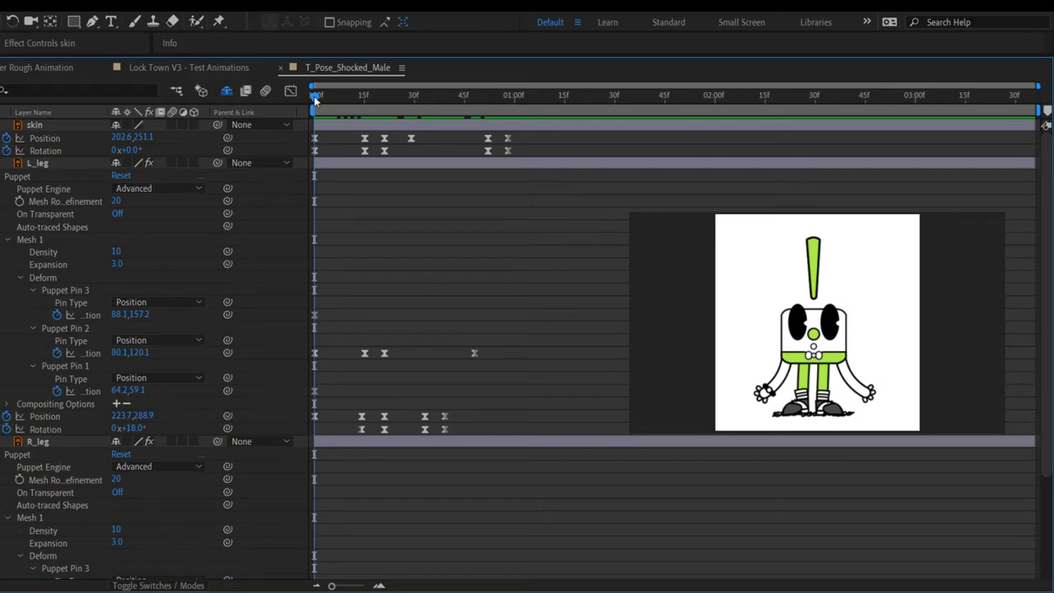
left_click_drag(315, 99, 413, 134)
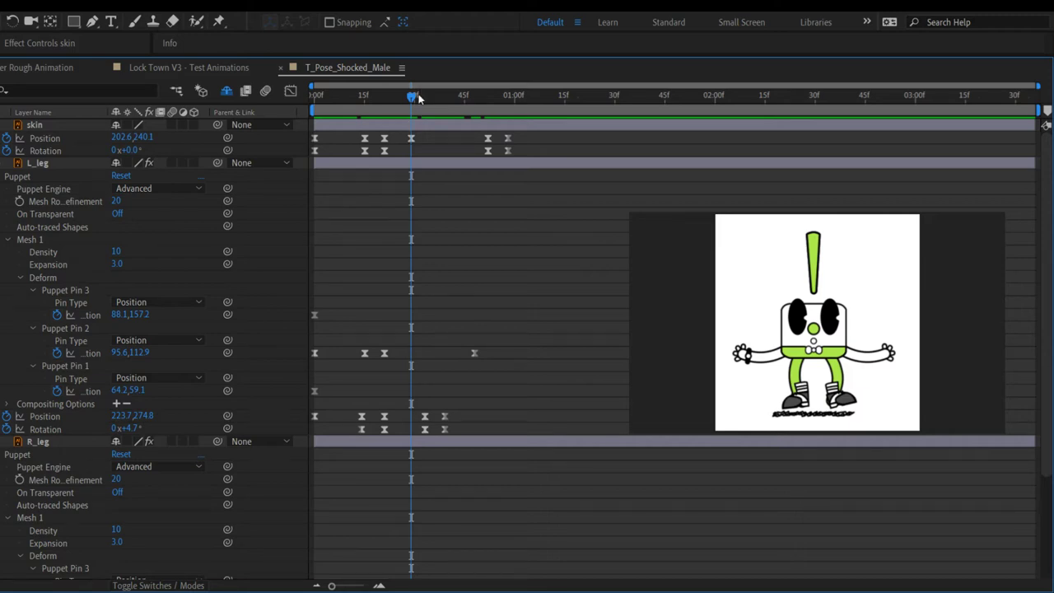
Step: Step through frames 7, 15 and 52, then park the playhead on the keyframe near 30f
left_click_drag(412, 95, 362, 95)
key("Home")
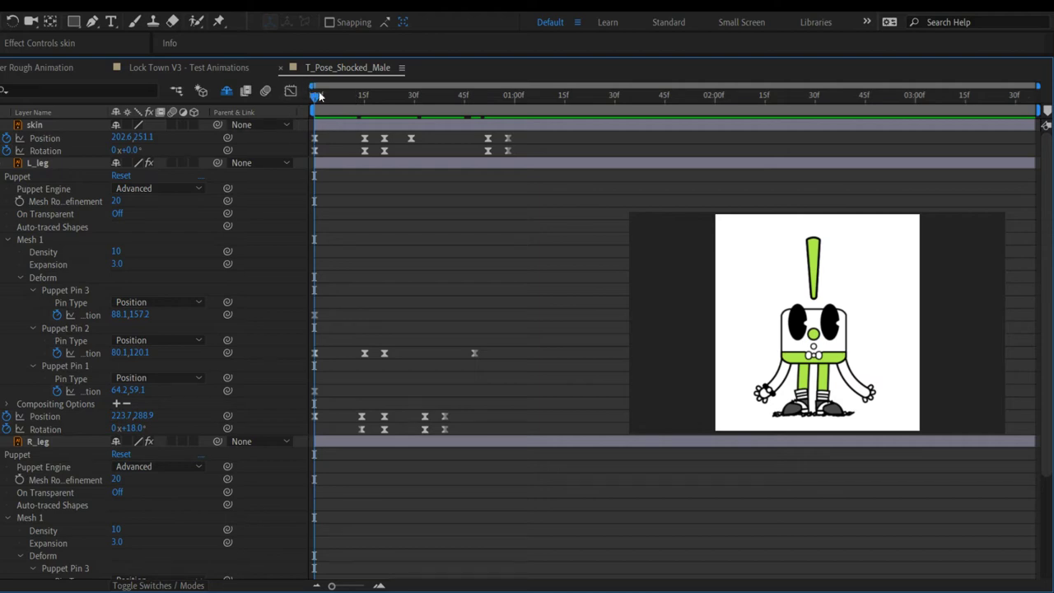
left_click_drag(315, 96, 357, 97)
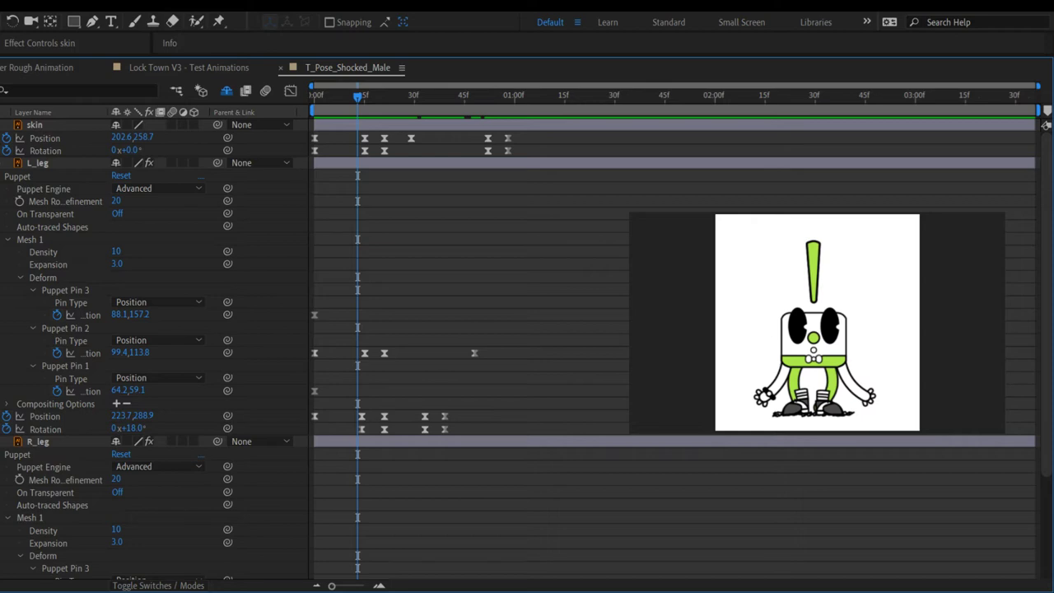
left_click_drag(357, 97, 384, 97)
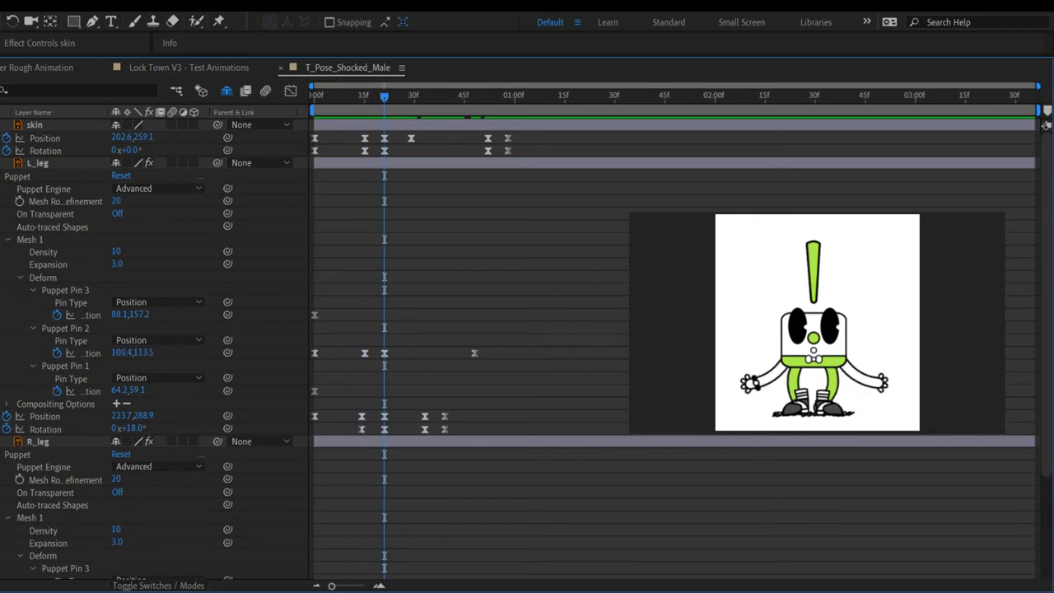
left_click_drag(383, 97, 487, 97)
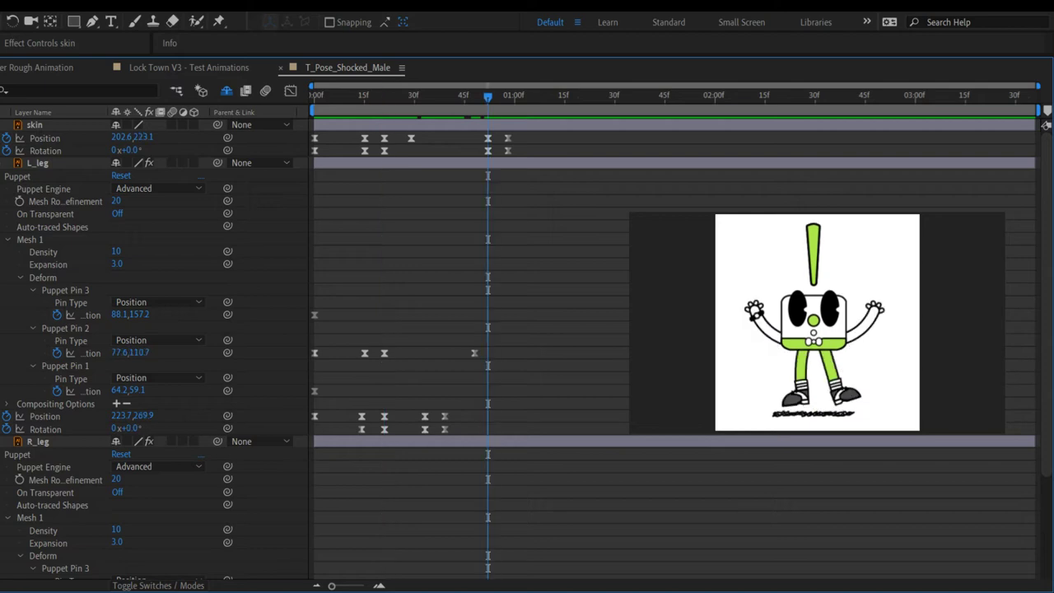
key("k")
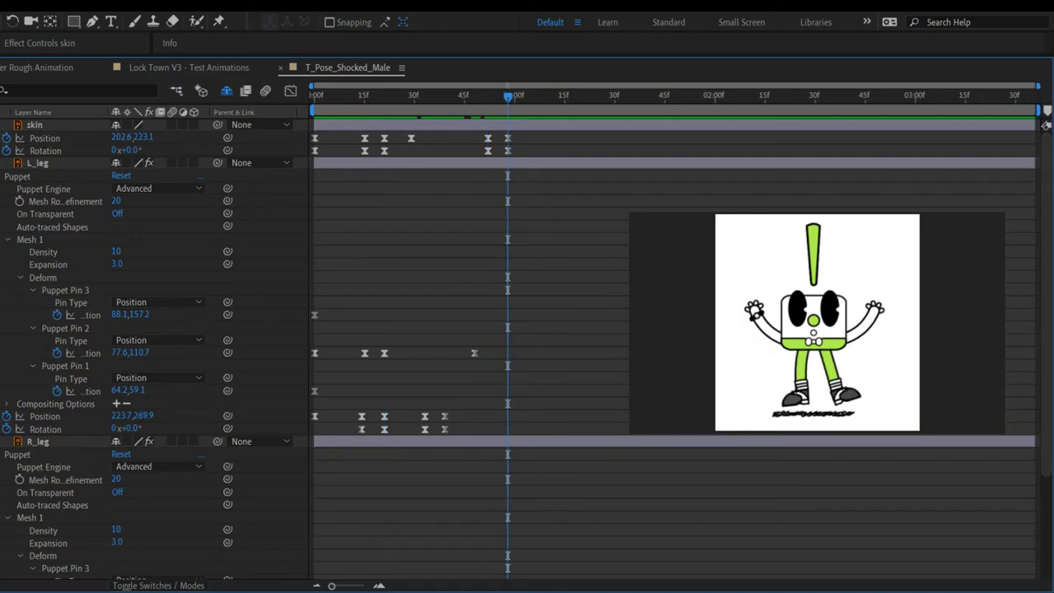
key("j")
key("j")
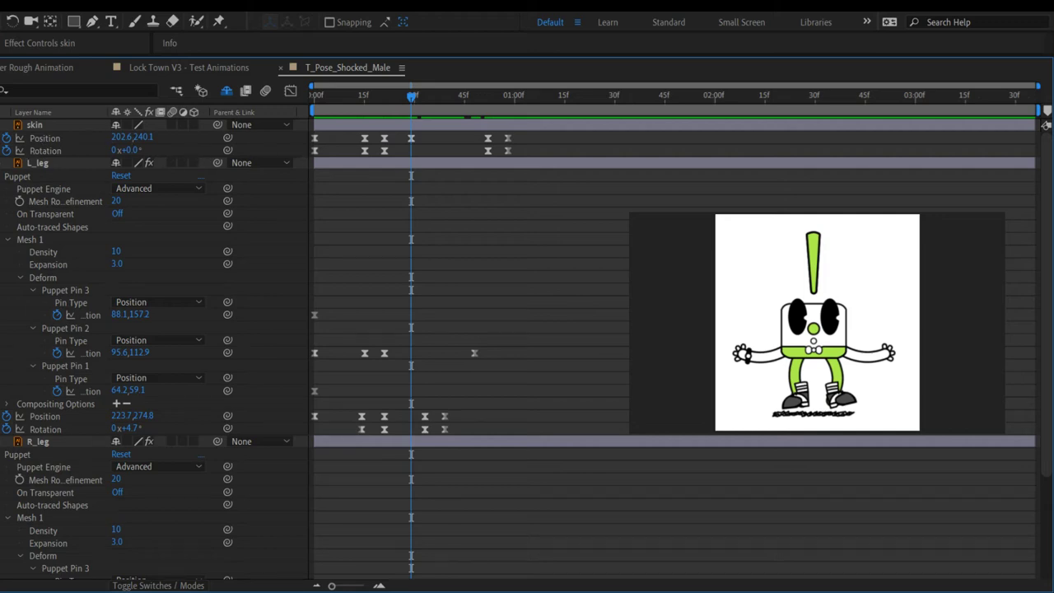
Step: Undo and redo the skin Position change, then drag L_leg's last Pin 2 keyframe to 30f
key("ctrl+z")
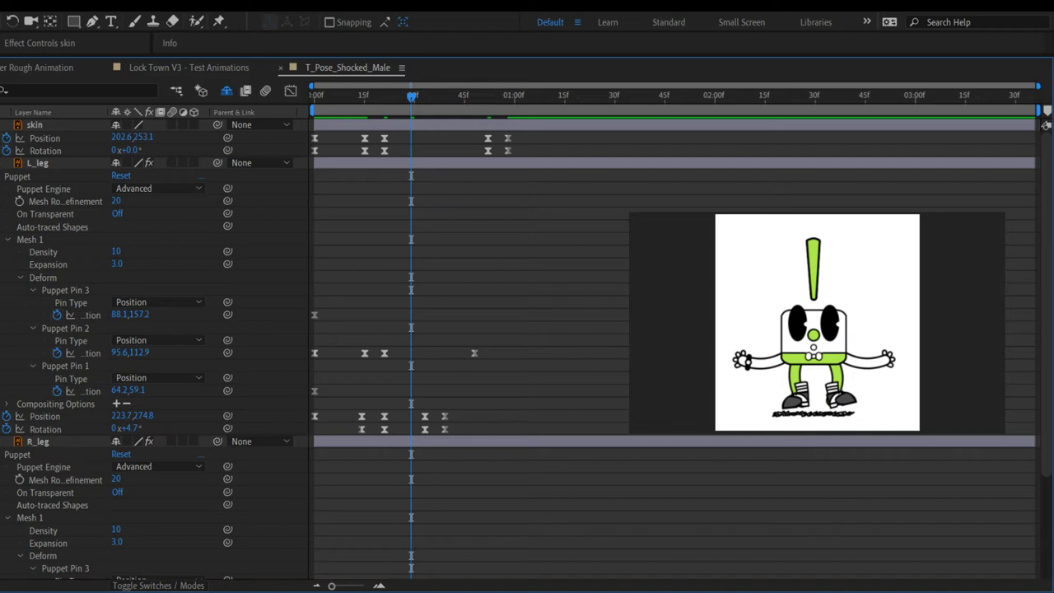
key("ctrl+shift+z")
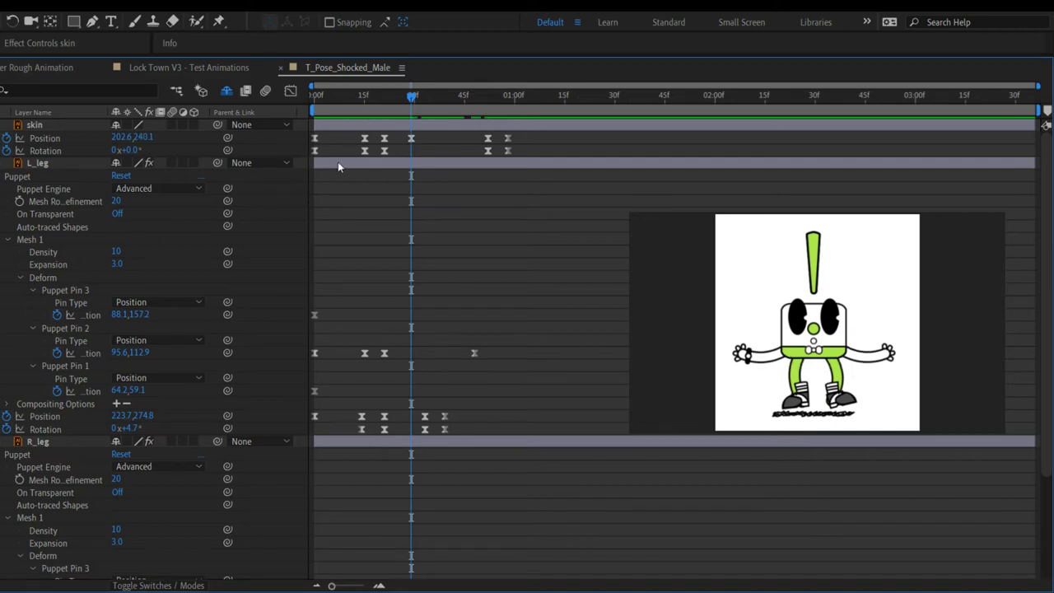
left_click_drag(473, 352, 413, 361)
Step: Drag R_leg's last Puppet Pin 2 keyframe to 30f and rewind to frame 0
scroll(457, 516, "down", 3)
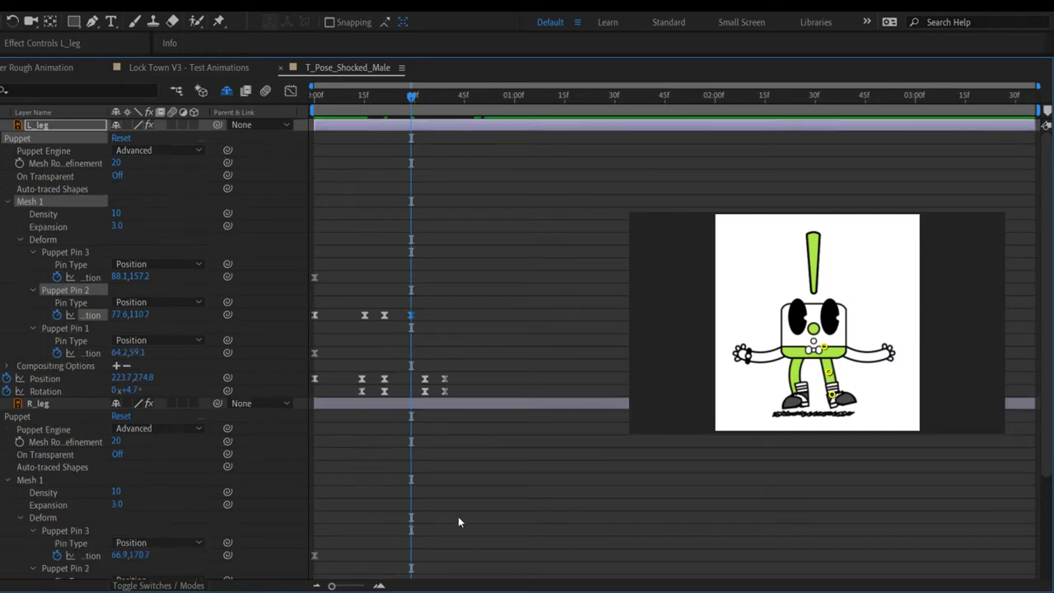
left_click_drag(473, 518, 411, 516)
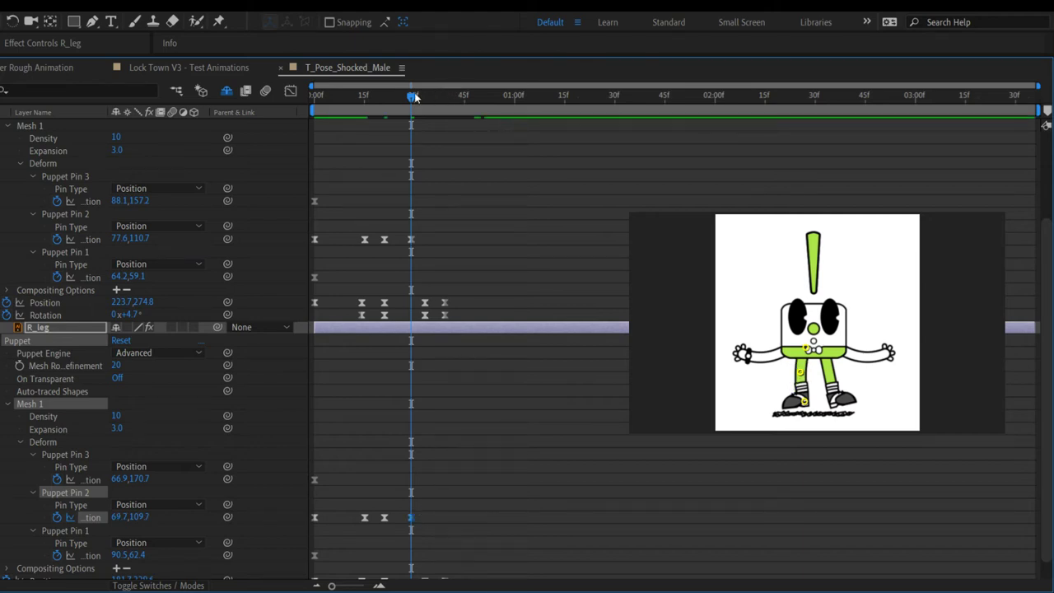
left_click_drag(412, 96, 315, 97)
scroll(635, 414, "up", 5)
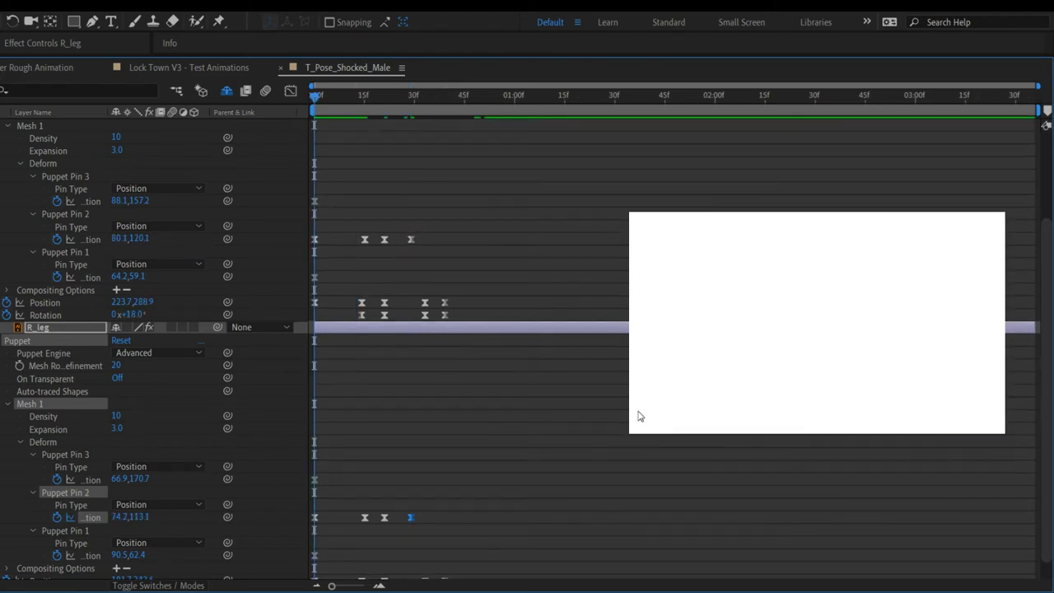
scroll(788, 357, "down", 1)
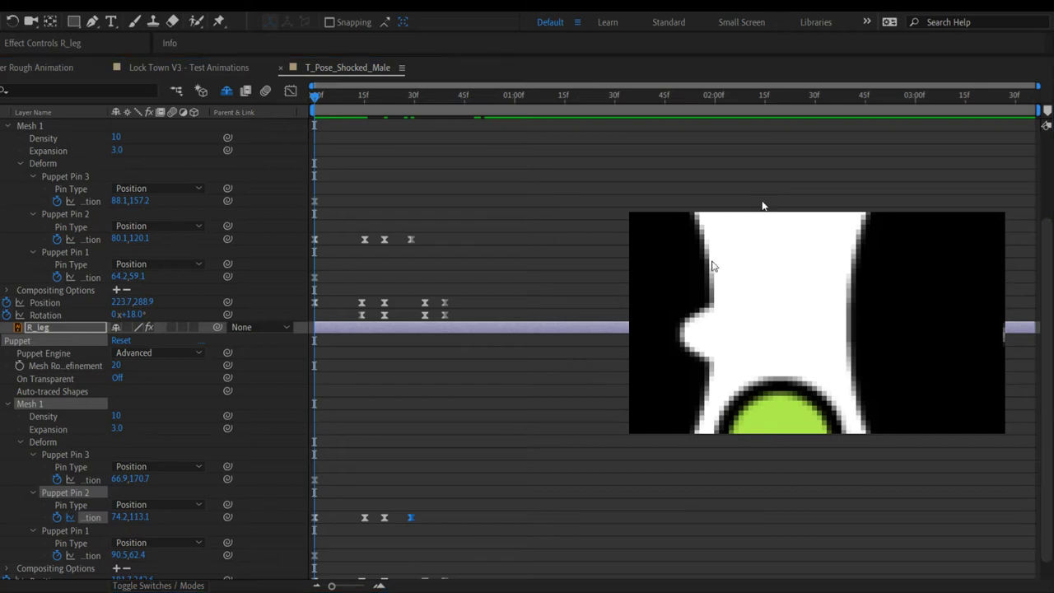
scroll(761, 205, "down", 5)
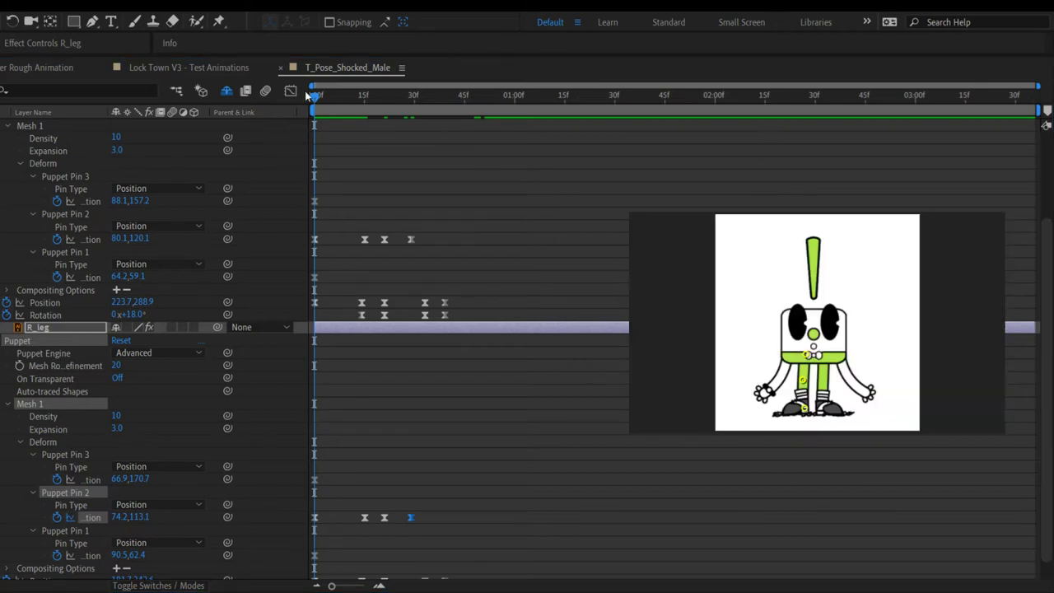
Step: Preview the retimed leg animation from frame 0 several times
key("space")
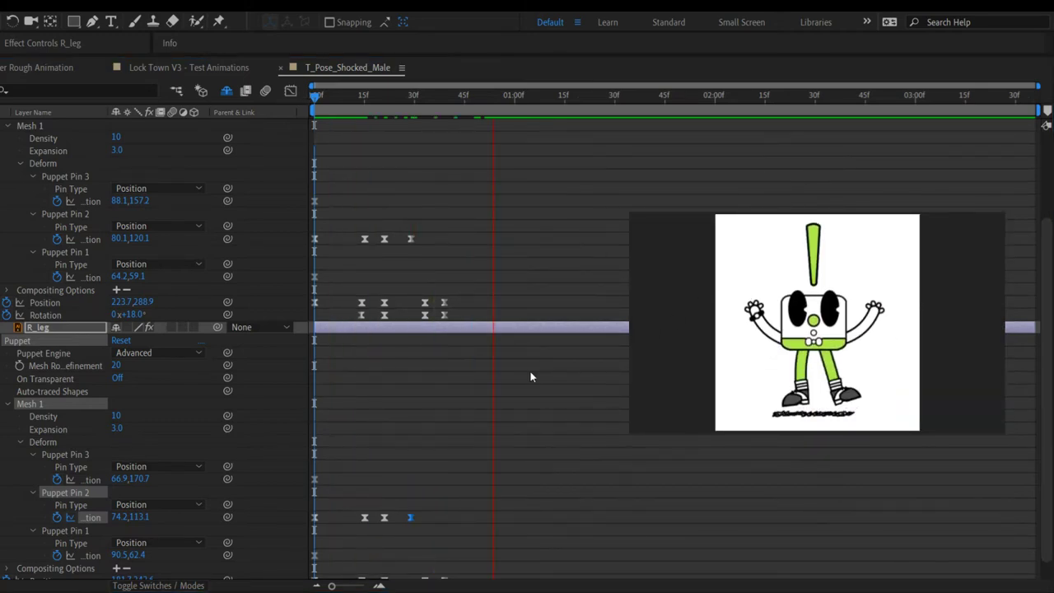
key("space")
left_click_drag(595, 98, 264, 117)
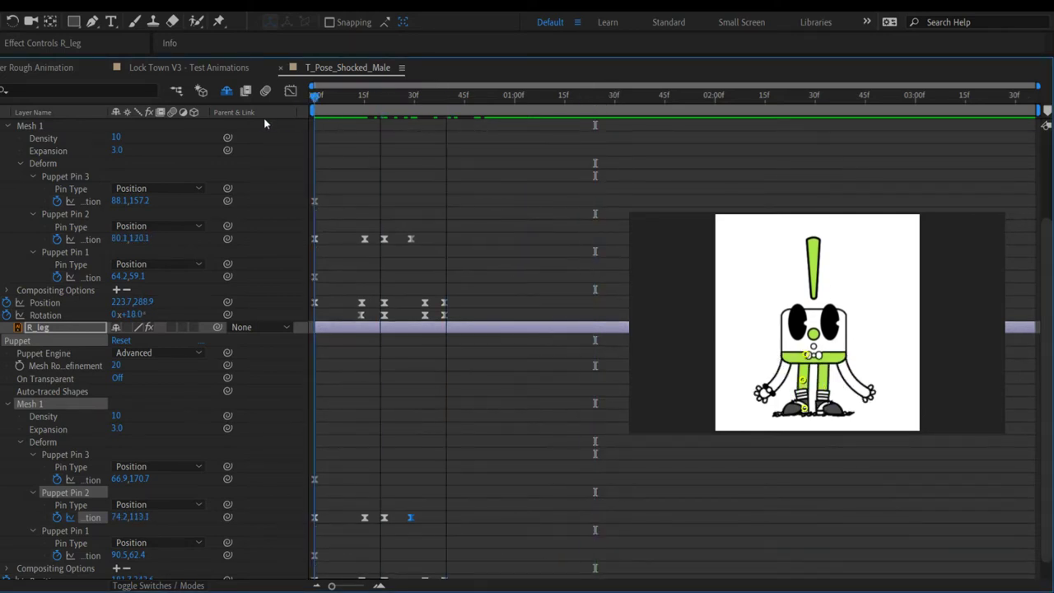
key("space")
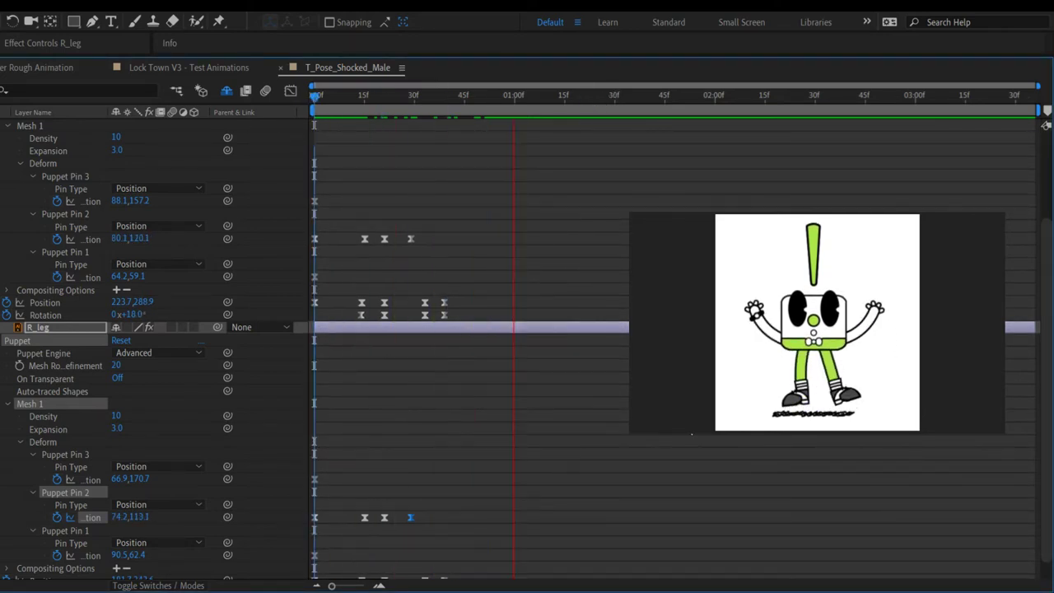
key("space")
left_click_drag(657, 102, 228, 136)
key("space")
key("space")
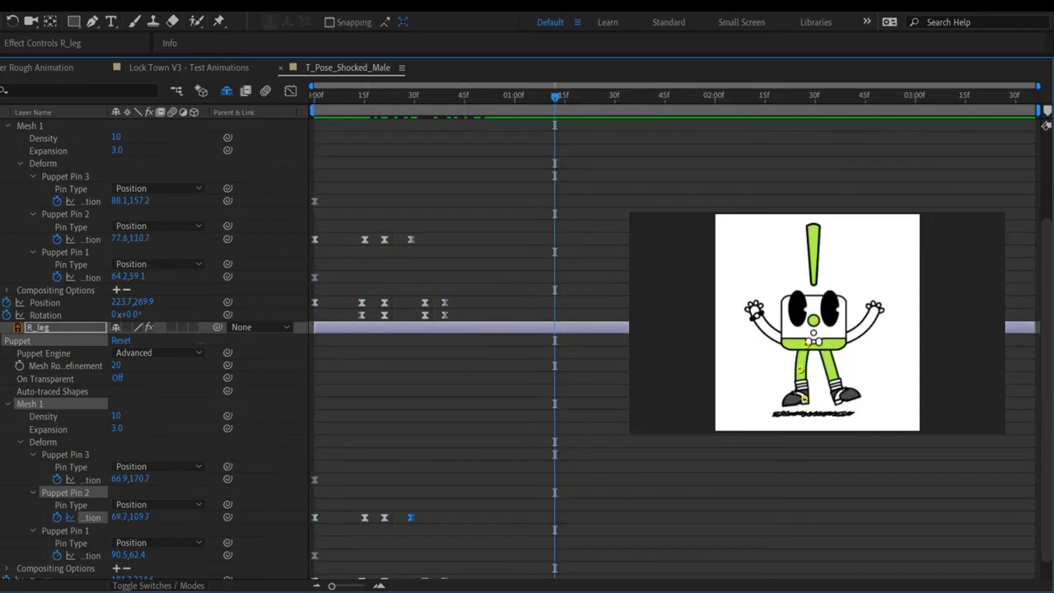
key("j")
key("j")
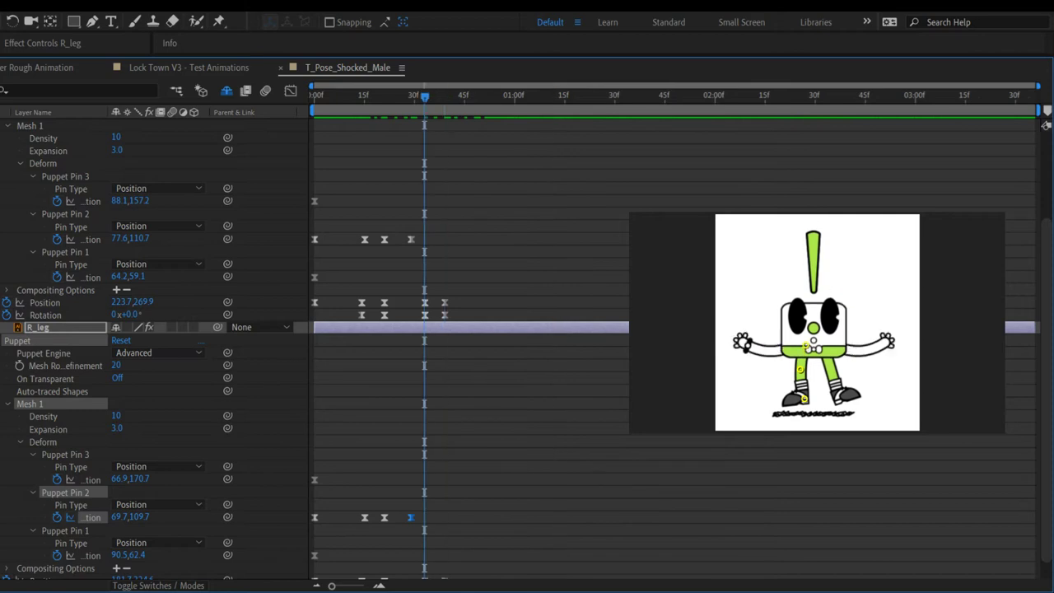
key("k")
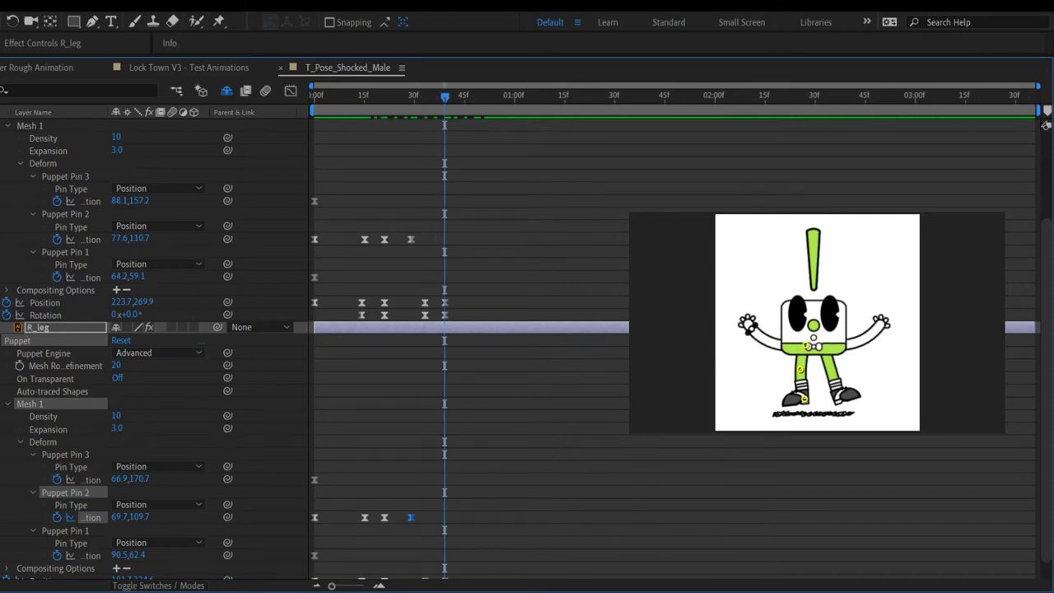
scroll(181, 244, "up", 3)
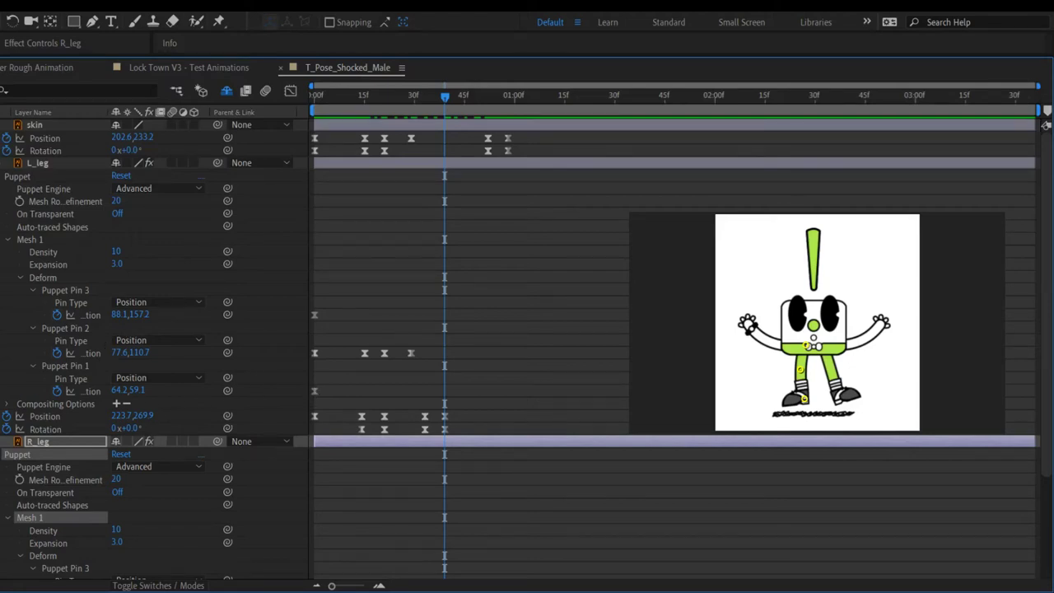
key("j")
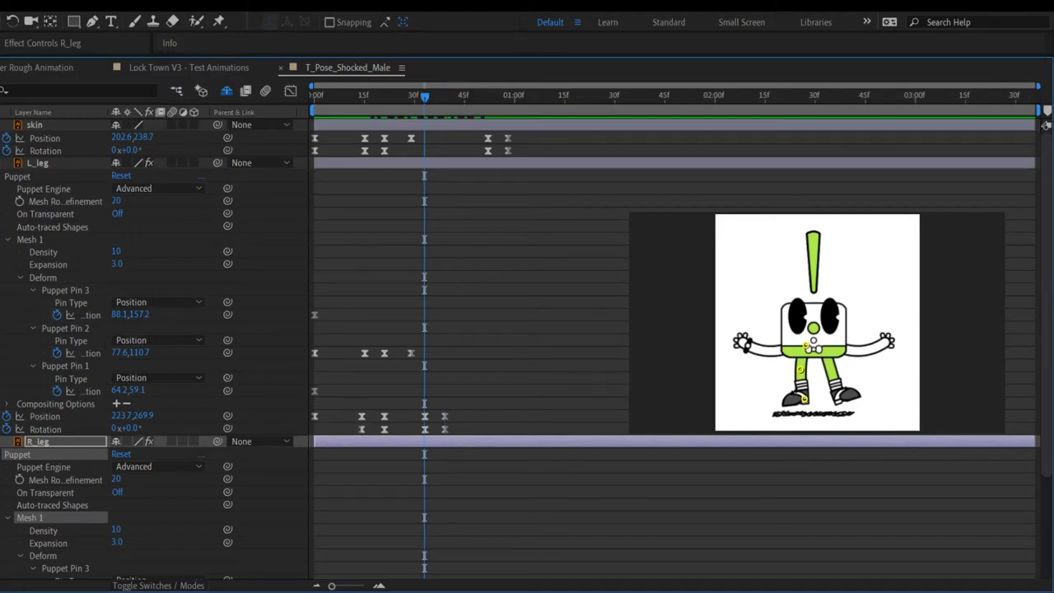
key("k")
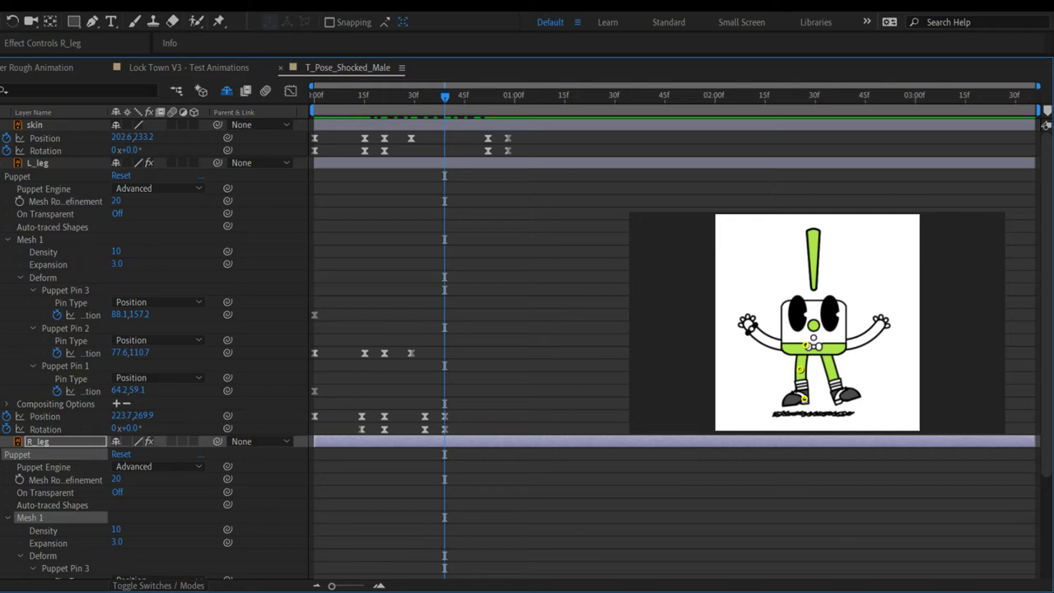
key("j")
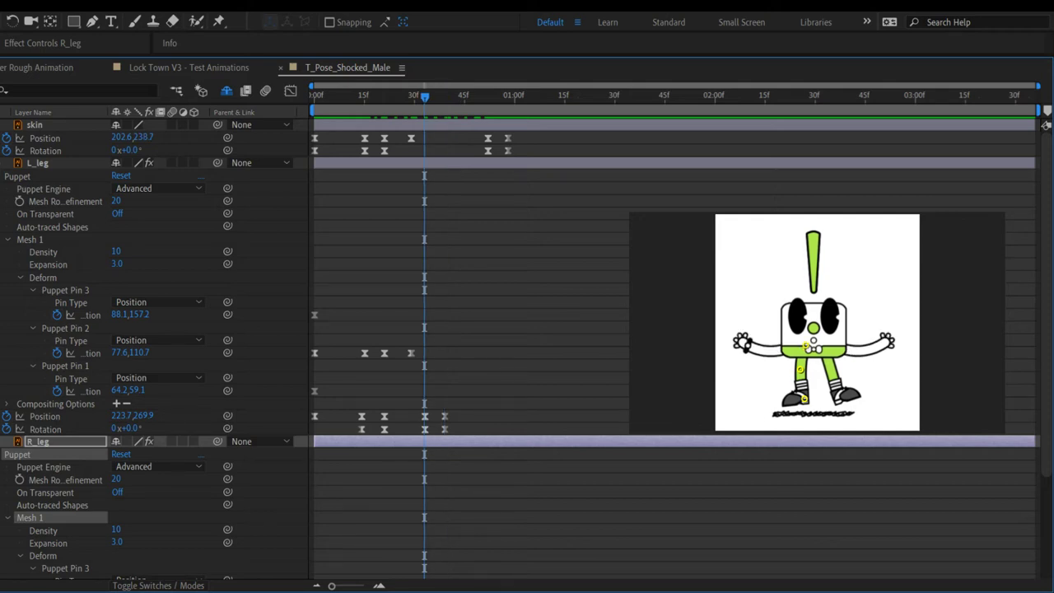
key("k")
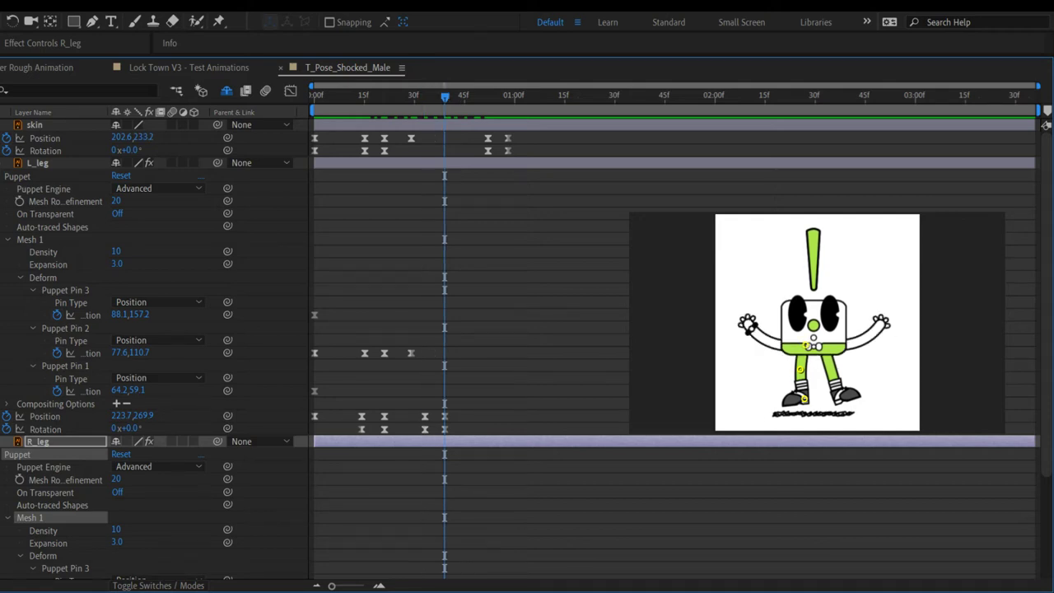
key("j")
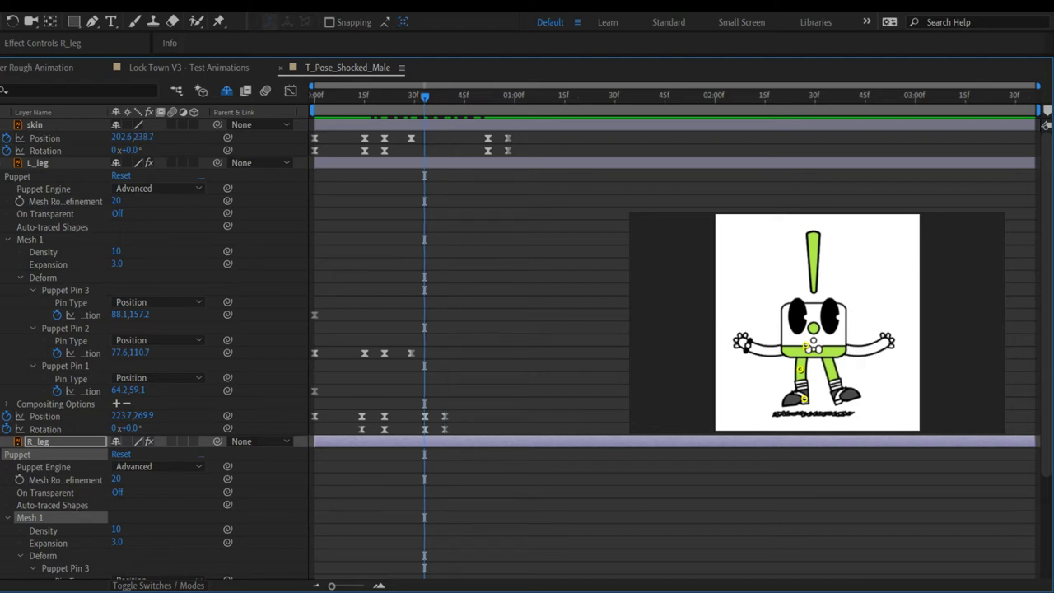
key("k")
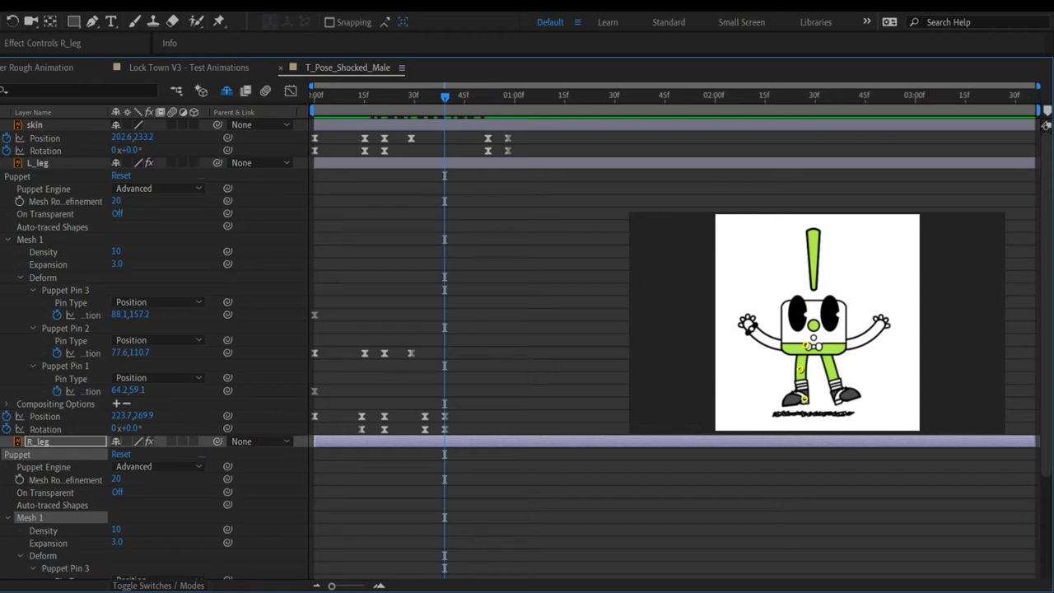
key("j")
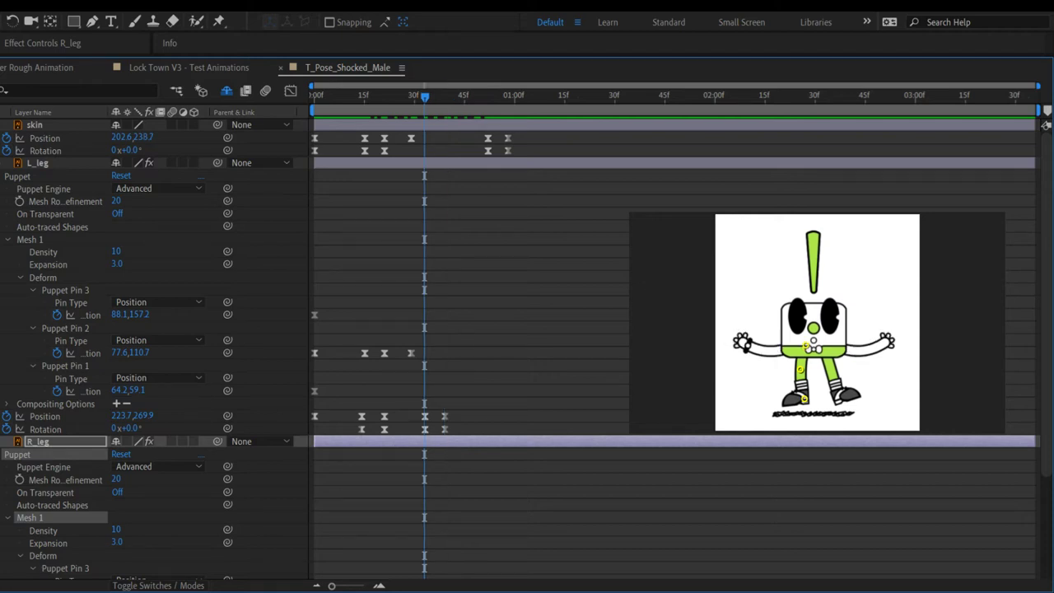
key("k")
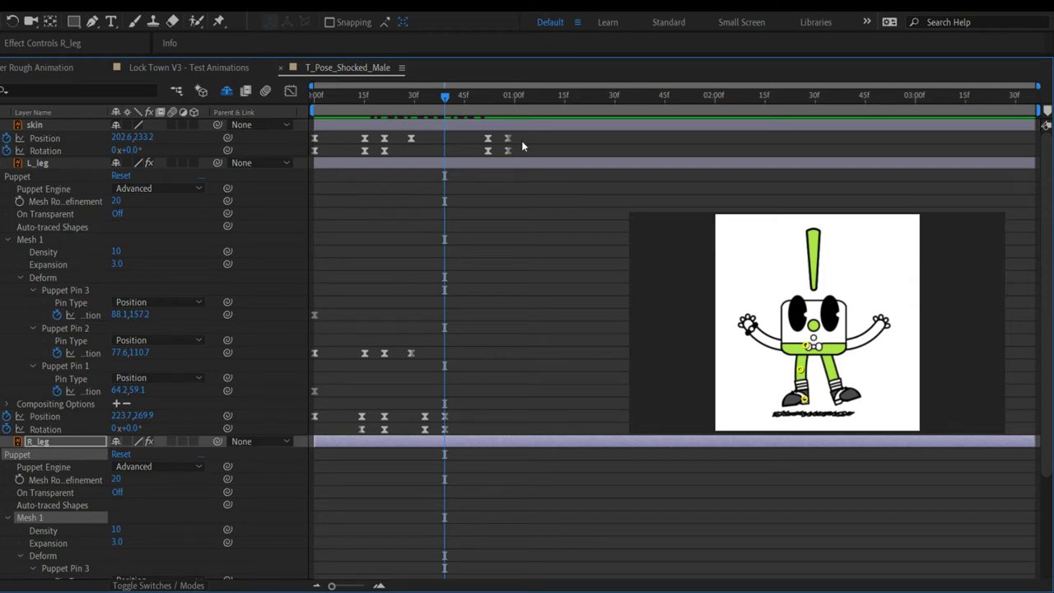
Step: Shift the skin's final Position and Rotation keyframes earlier, then preview from frame 0
left_click_drag(520, 133, 469, 150)
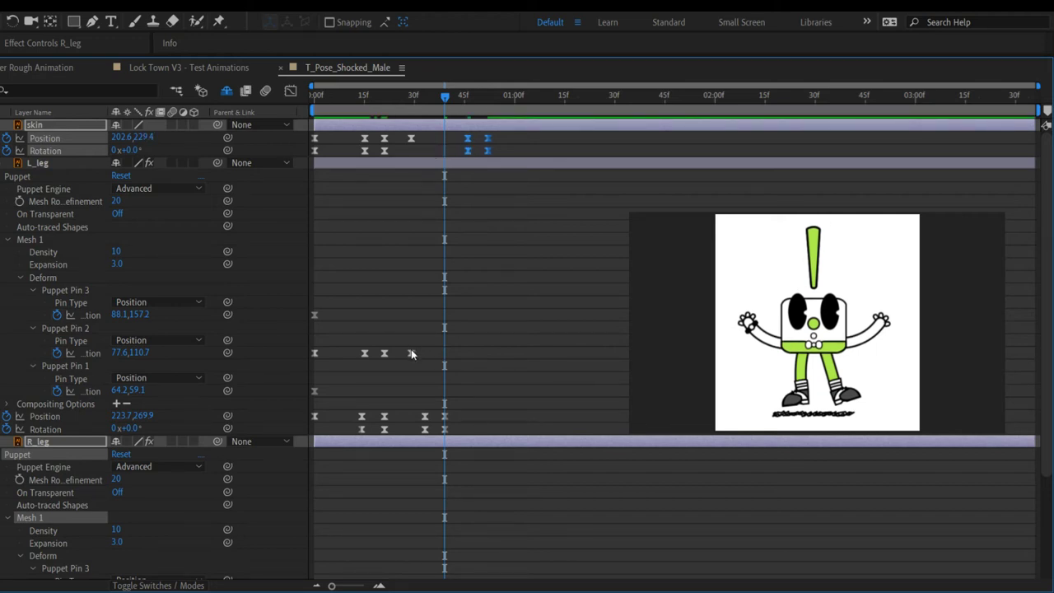
left_click_drag(468, 151, 441, 156)
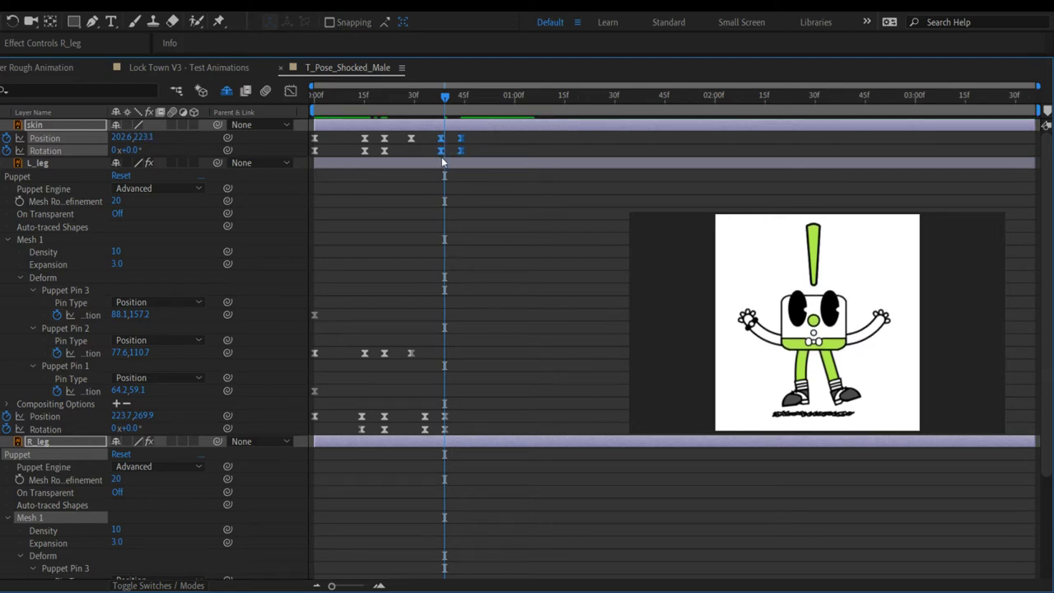
left_click_drag(449, 98, 300, 128)
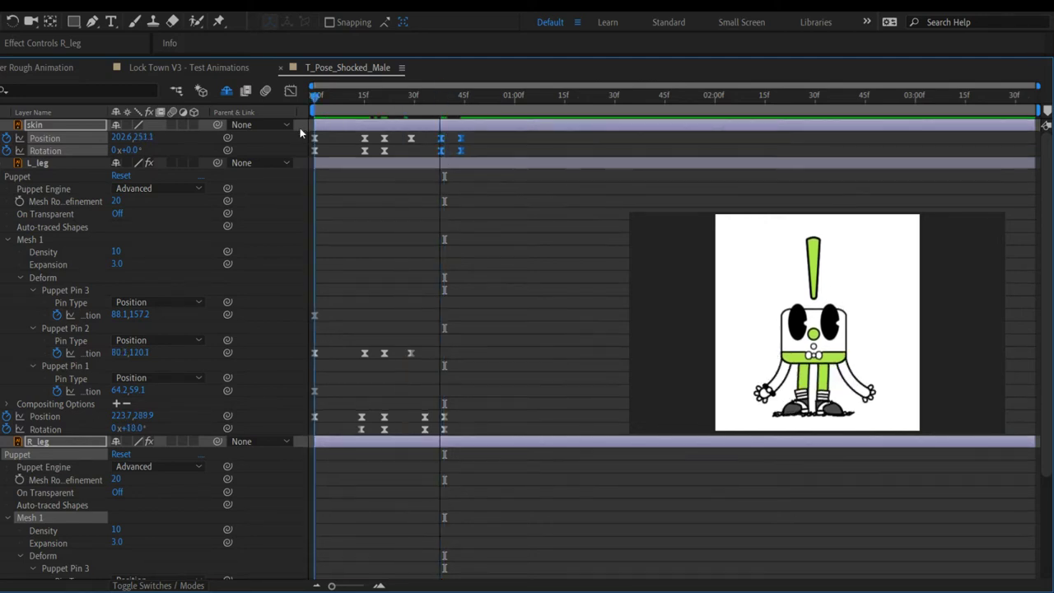
key("space")
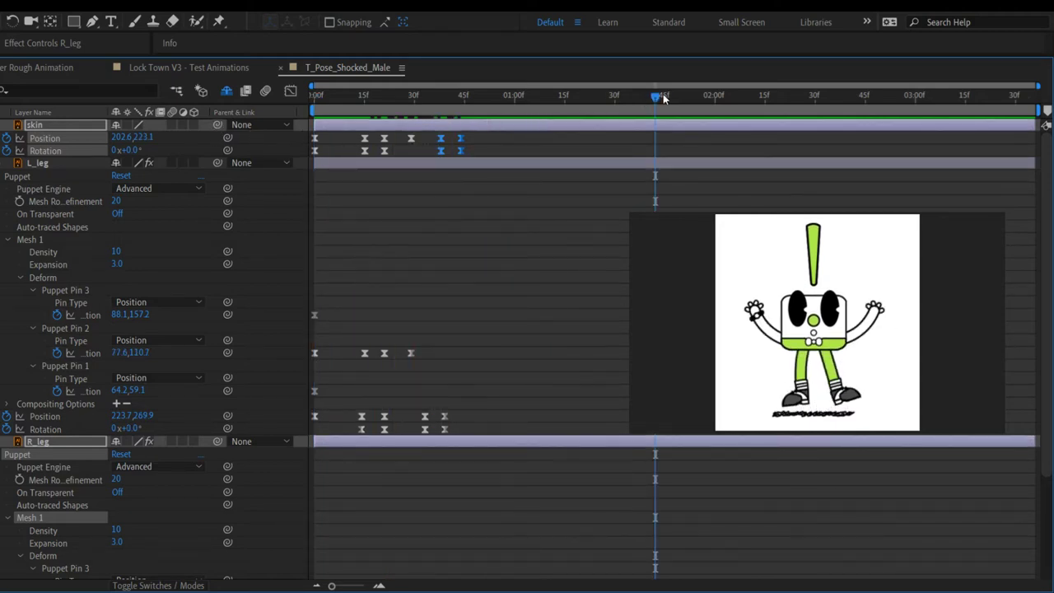
key("space")
key("Home")
left_click(498, 236)
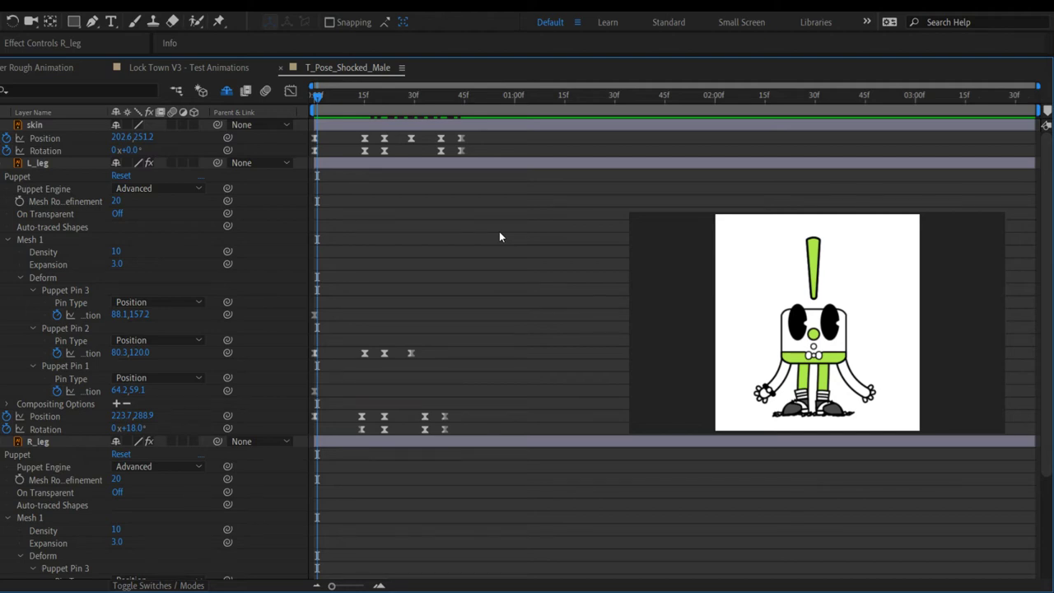
left_click_drag(318, 96, 487, 108)
key("space")
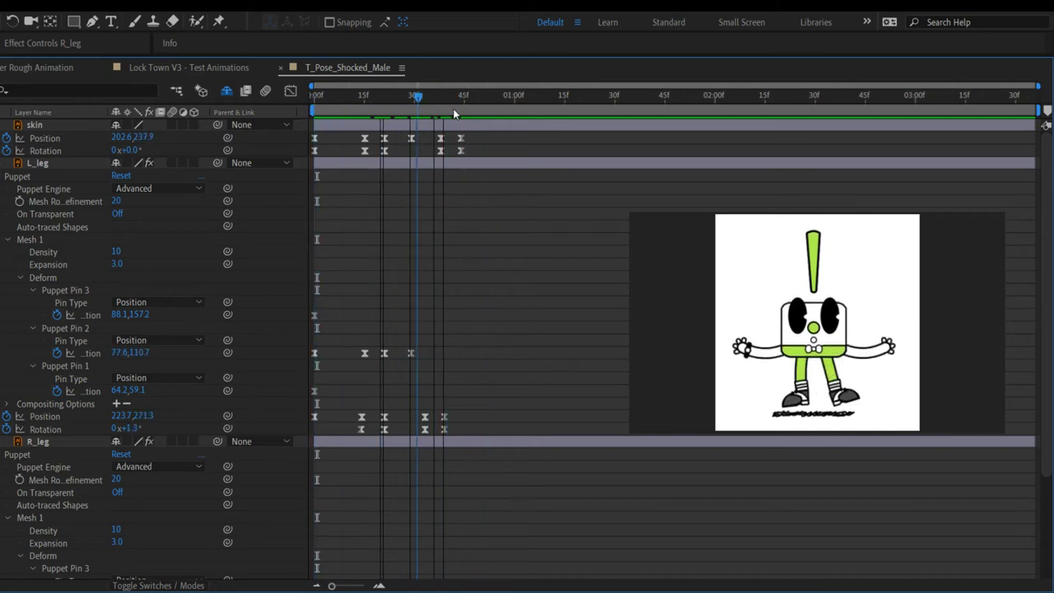
left_click_drag(309, 135, 247, 148)
key("space")
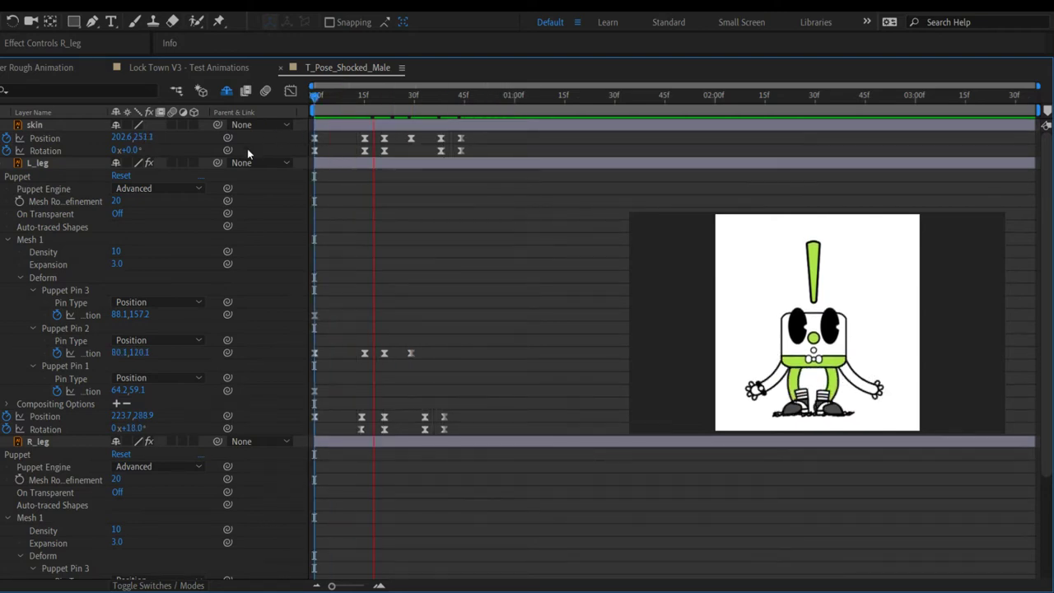
key("space")
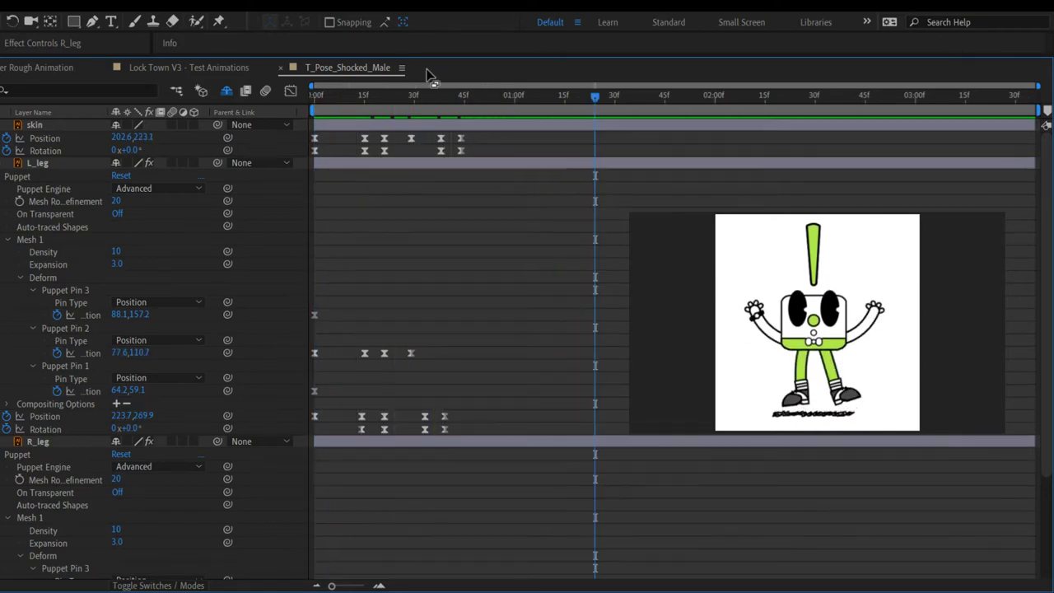
left_click_drag(596, 97, 209, 115)
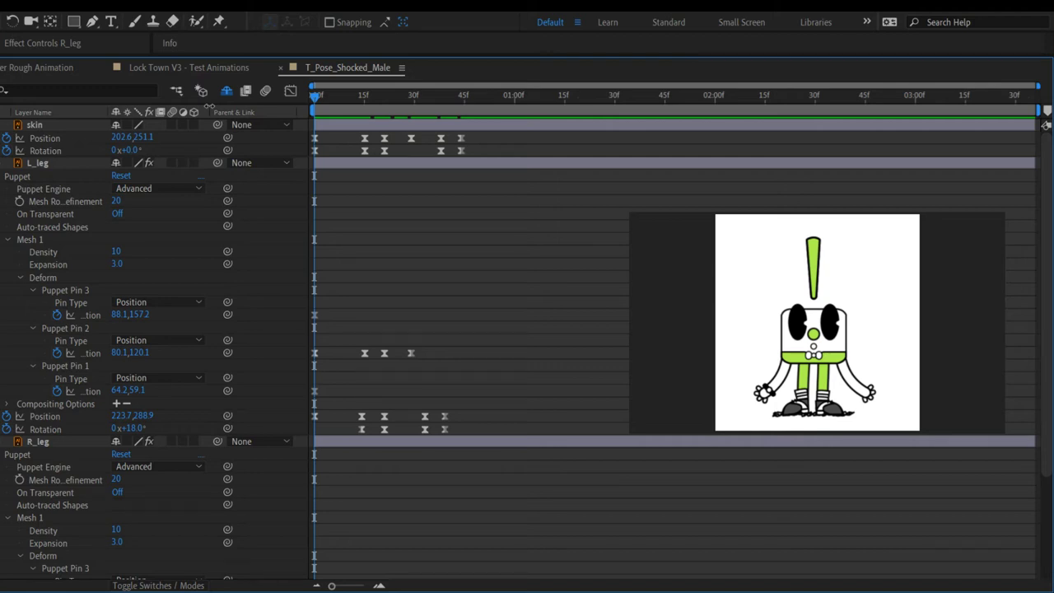
key("space")
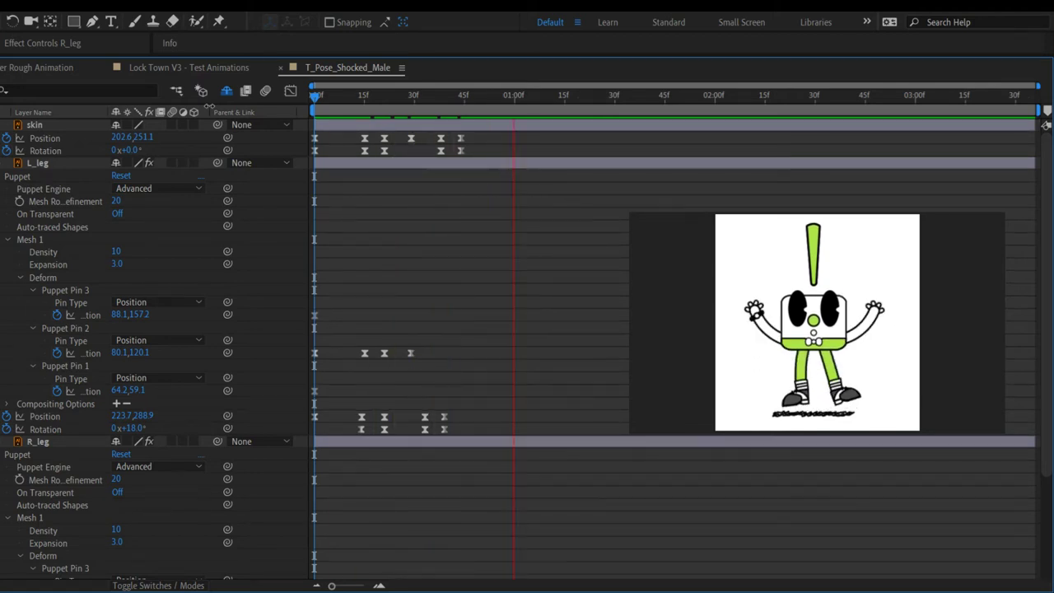
key("space")
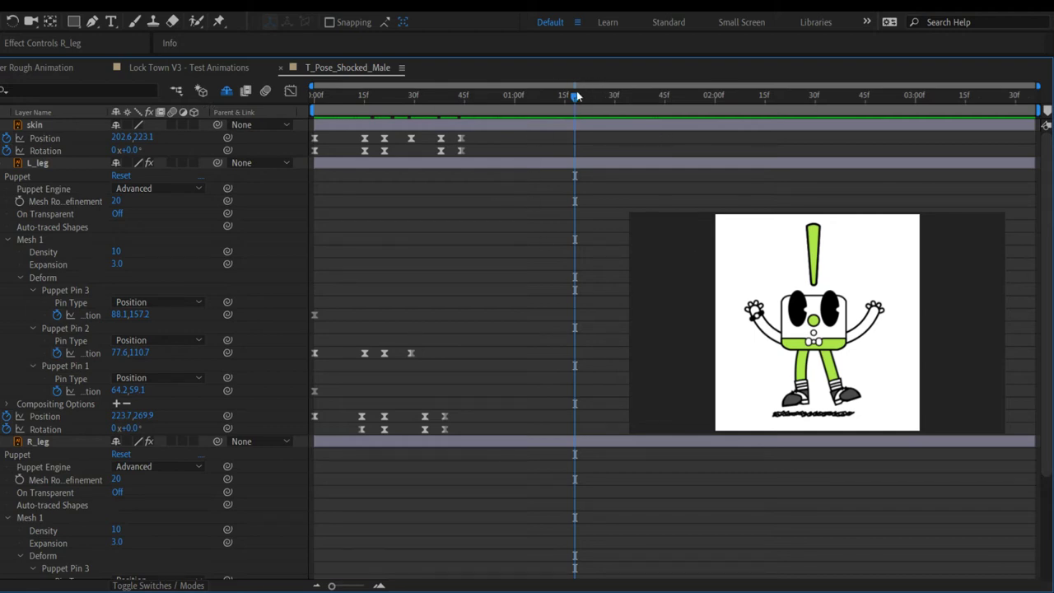
key("space")
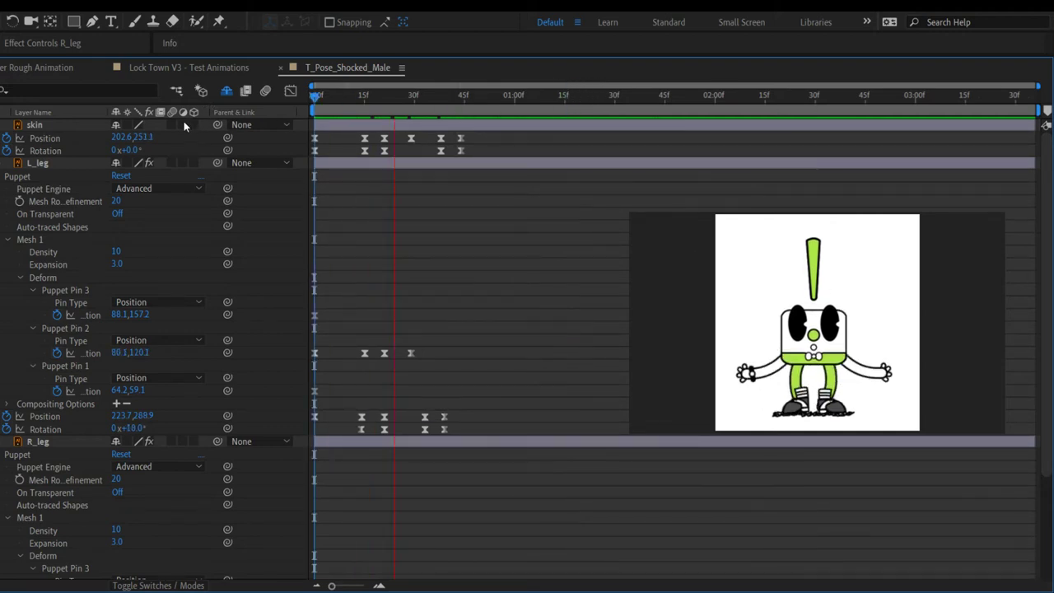
left_click(595, 95)
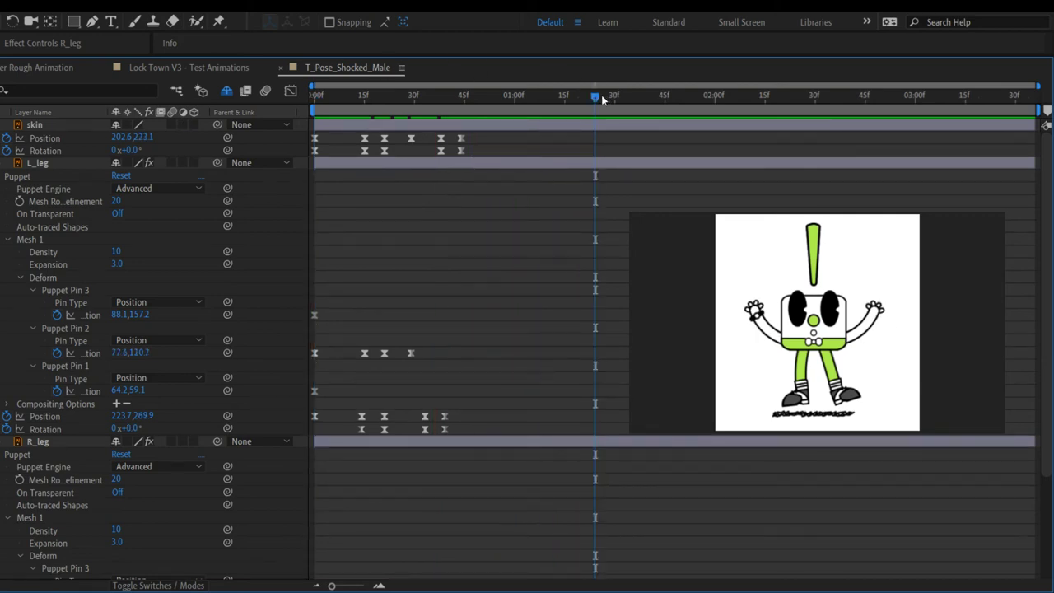
key("space")
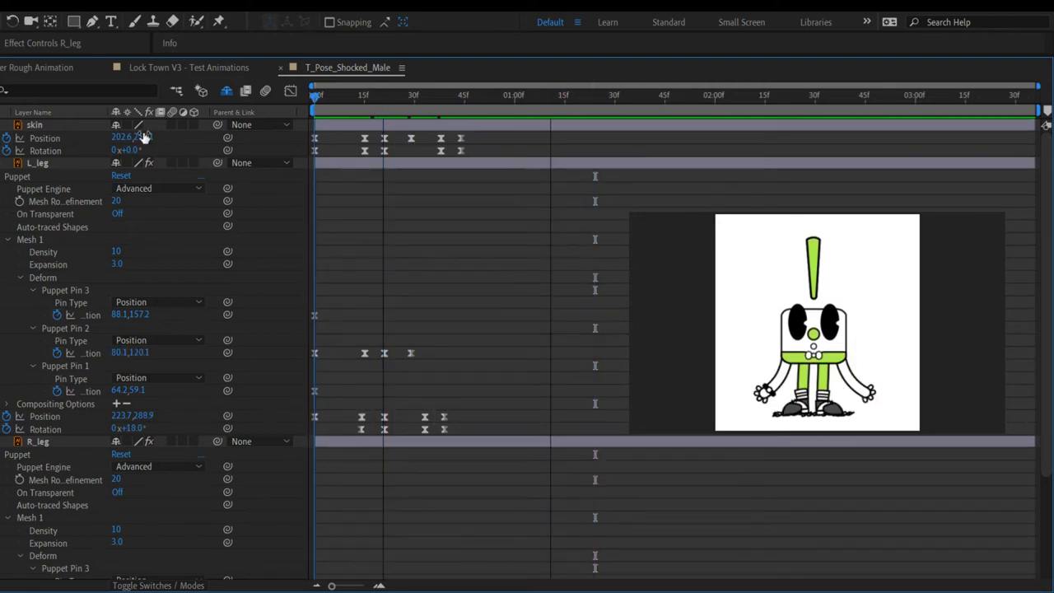
left_click(568, 95)
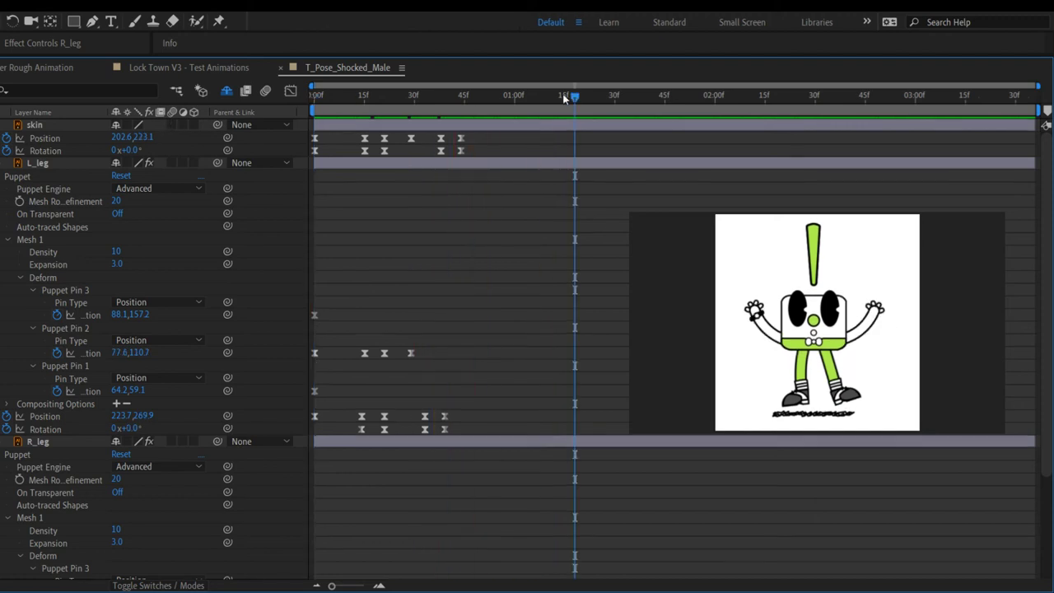
key("Home")
key("space")
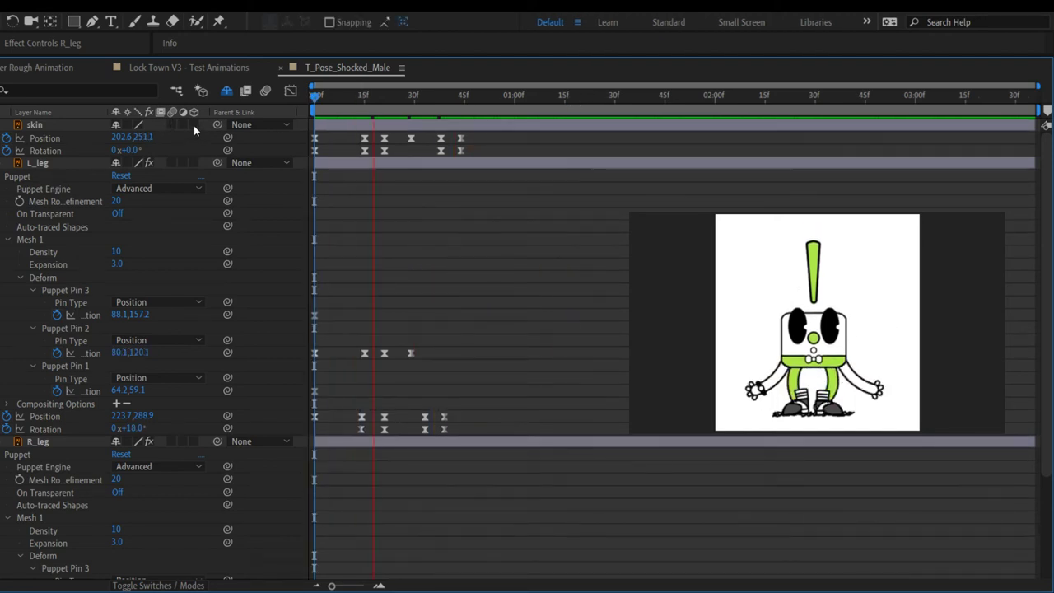
key("space")
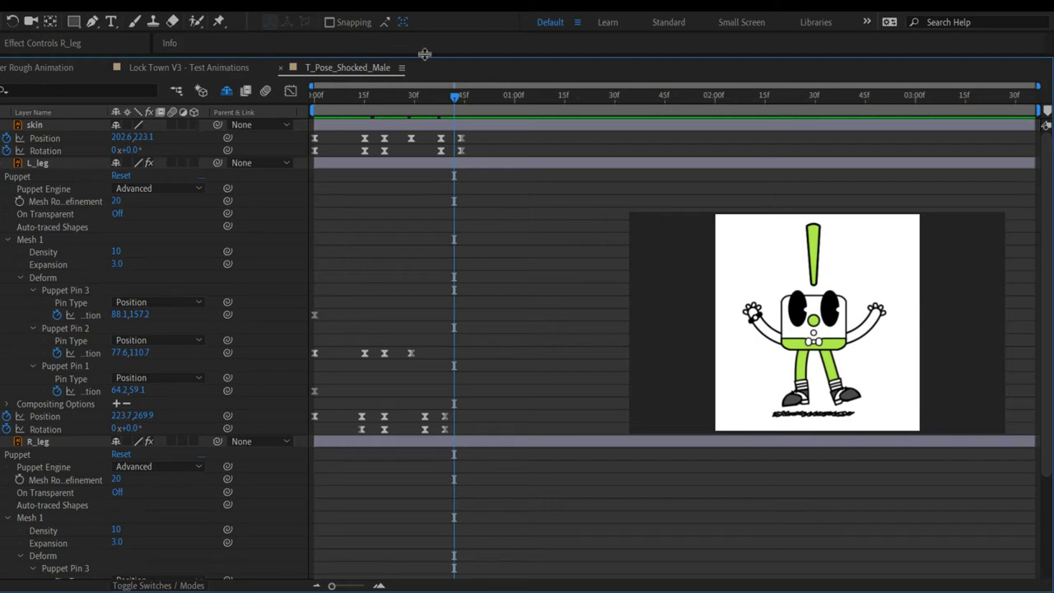
Step: Preview the skin and leg animation from frame 0, then return to the first frame
left_click_drag(455, 97, 255, 125)
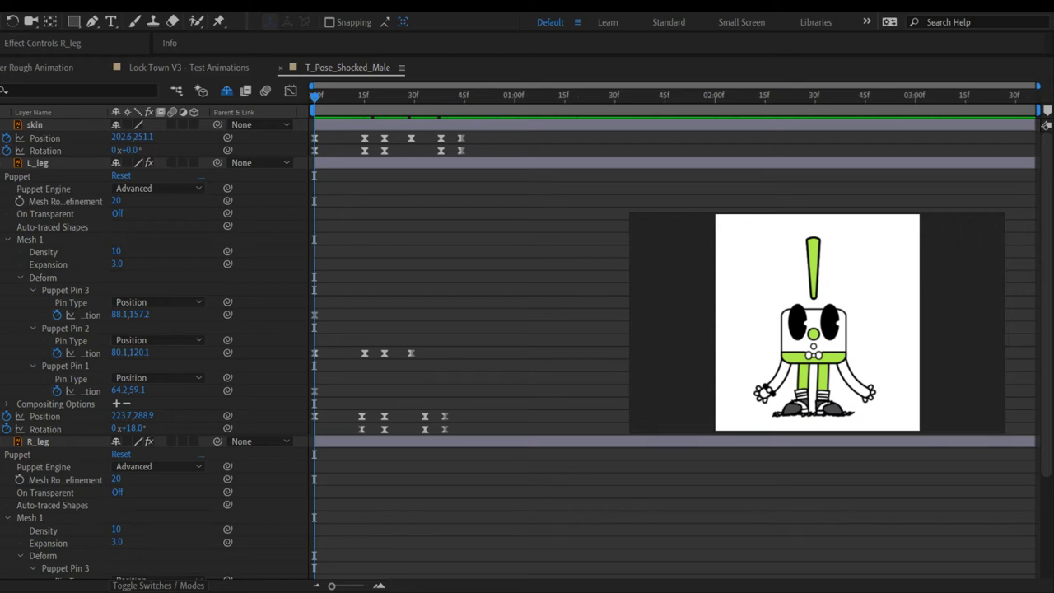
left_click(487, 498)
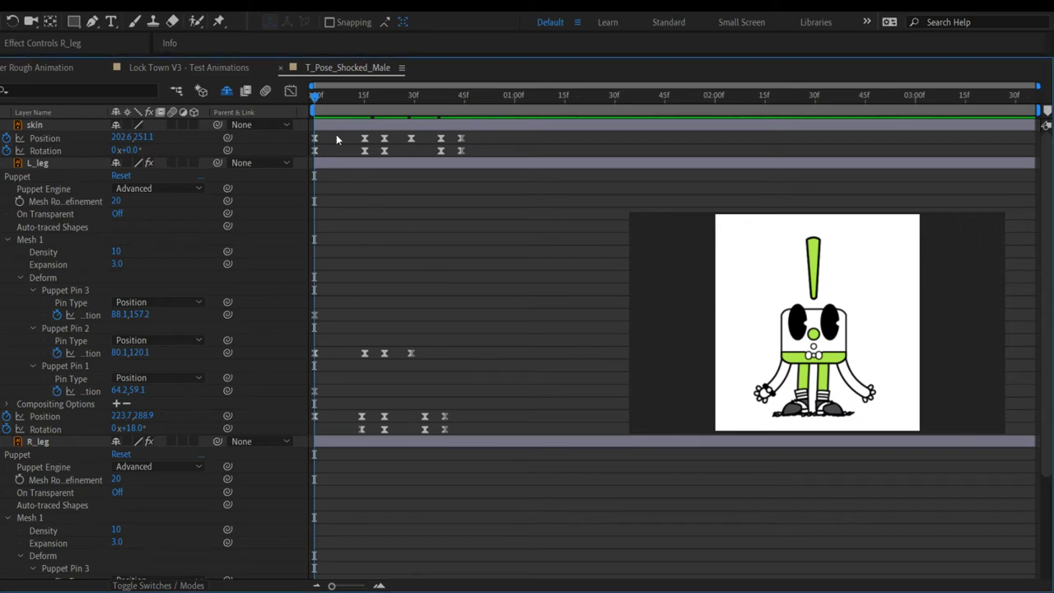
key("space")
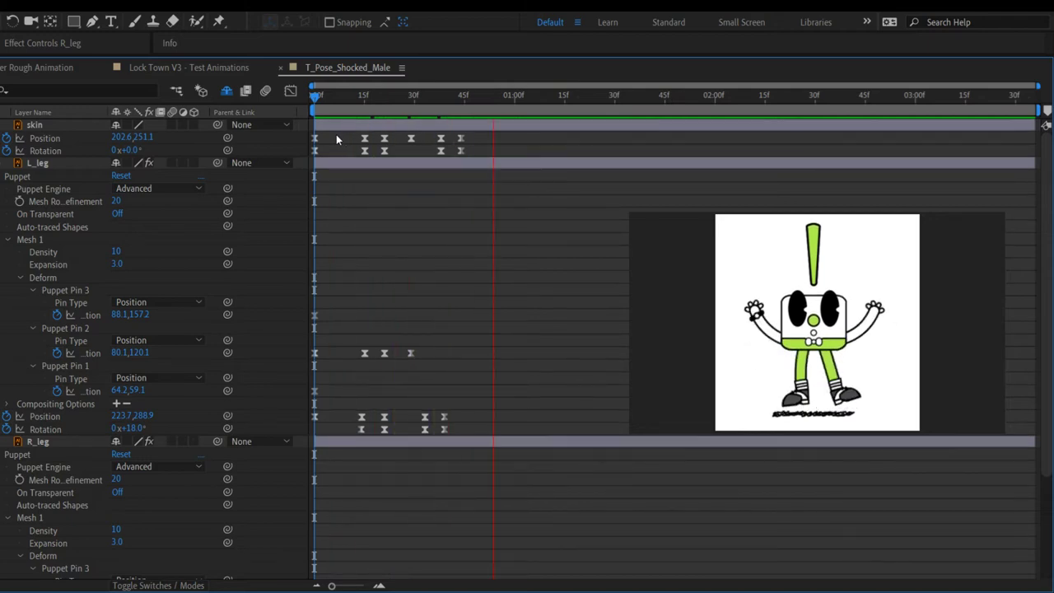
left_click(551, 94)
key("Home")
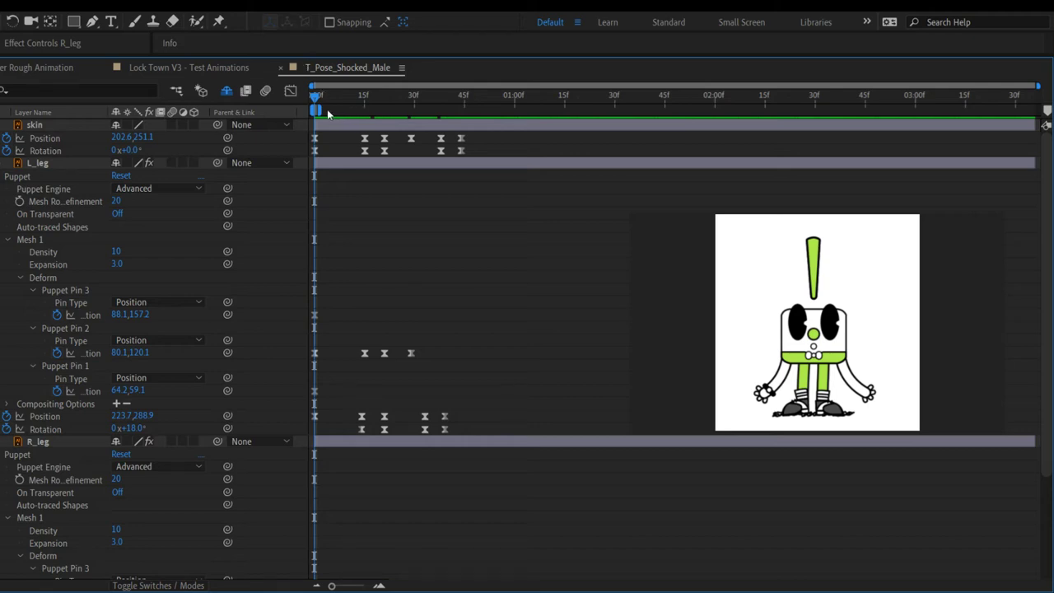
Step: Move the work area end from about 48f to 01:00f while previewing the animation
mouse_move(323, 109)
left_mouse_down()
mouse_move(629, 107)
mouse_move(474, 92)
left_mouse_up()
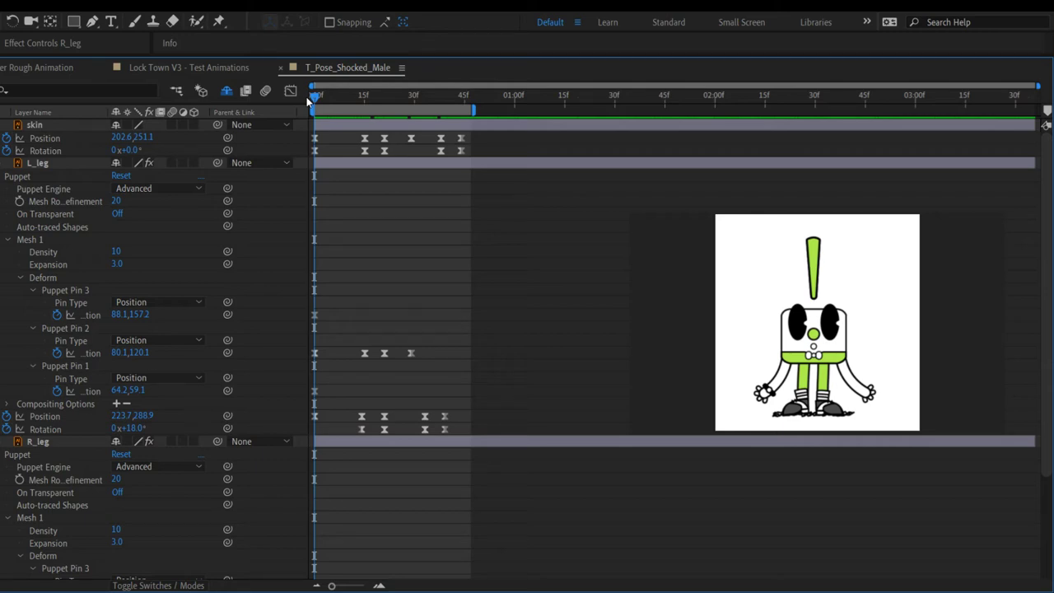
key("space")
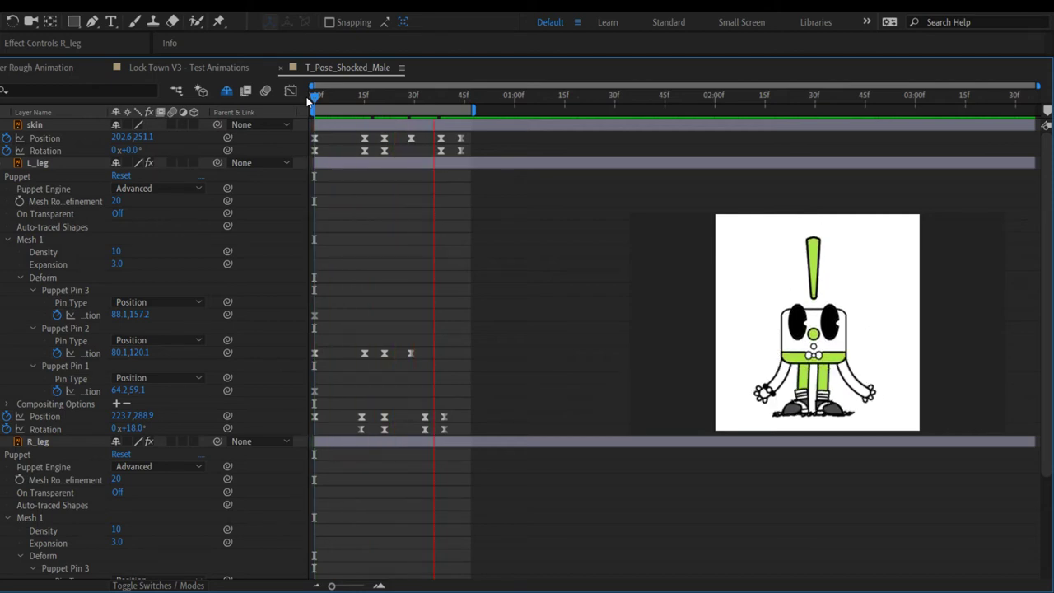
left_click_drag(312, 97, 334, 96)
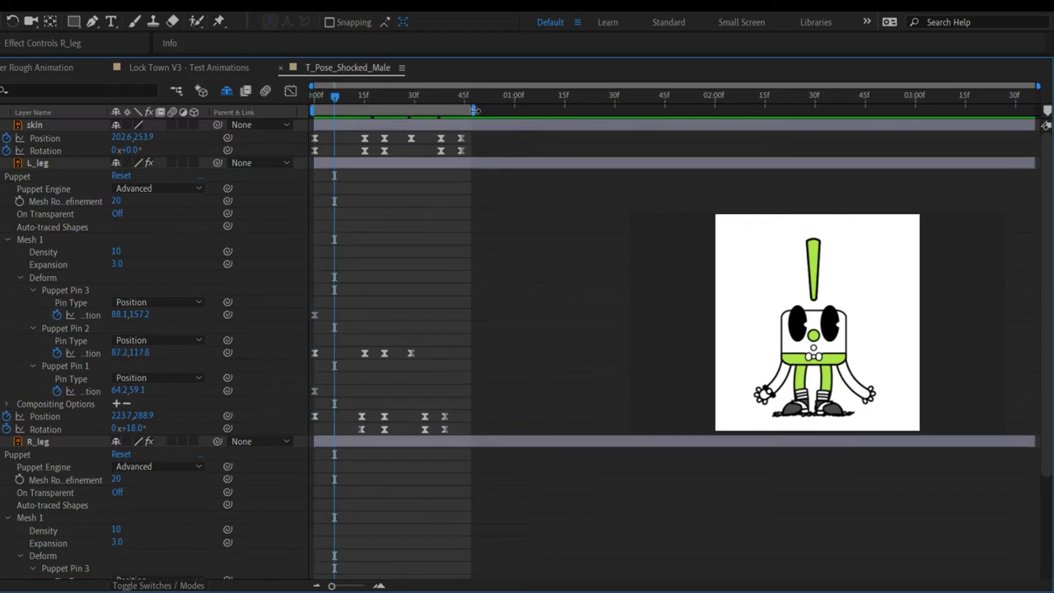
left_click_drag(474, 109, 509, 110)
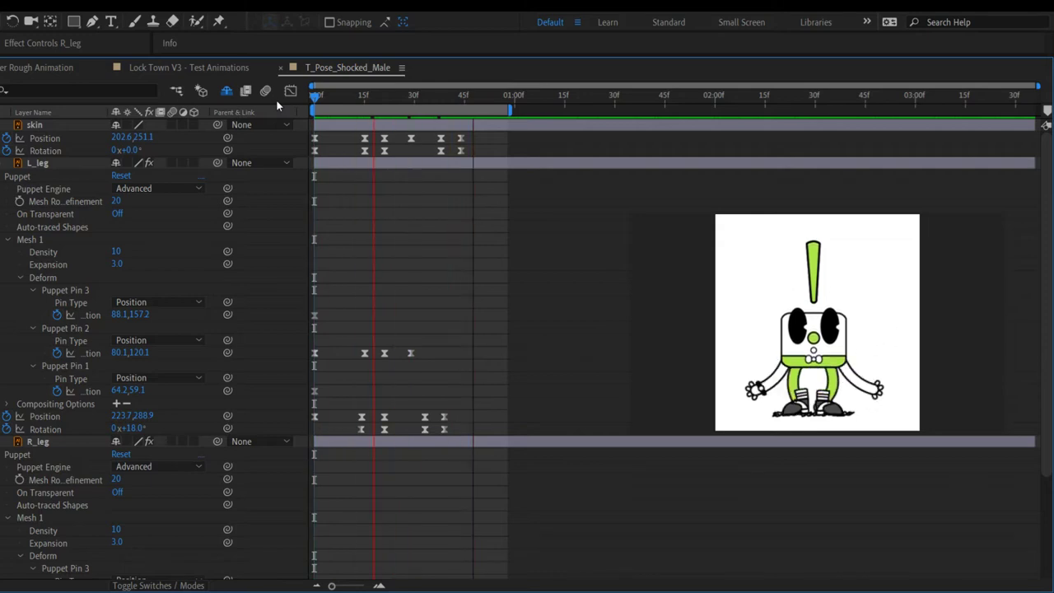
key("space")
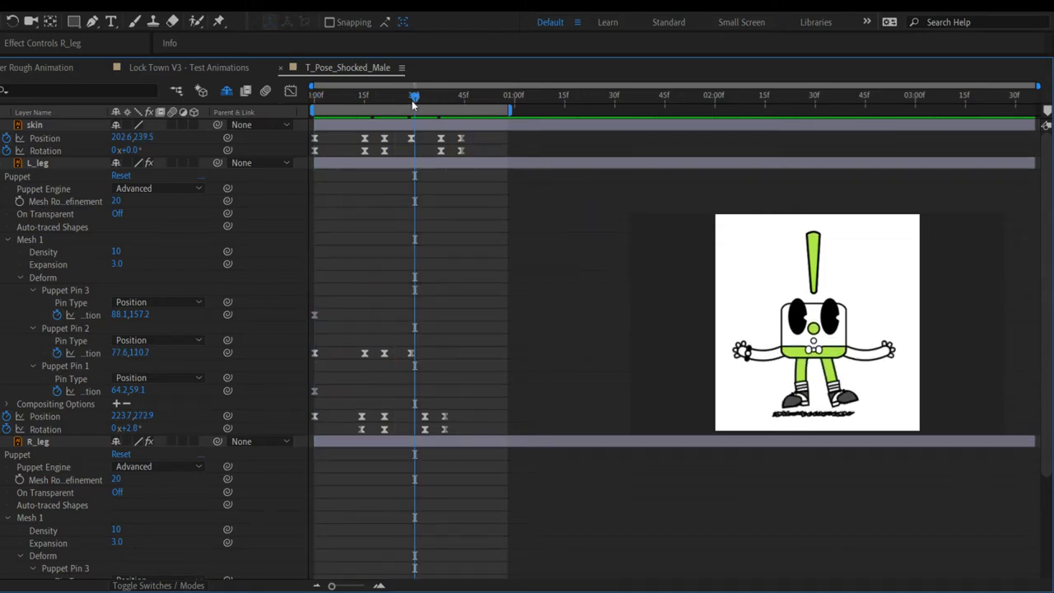
Step: Remove the skin Position keyframe at 30f and preview the animation from frame 0
mouse_move(414, 103)
left_mouse_down()
mouse_move(316, 102)
mouse_move(349, 128)
mouse_move(384, 111)
mouse_move(443, 108)
mouse_move(410, 108)
left_mouse_up()
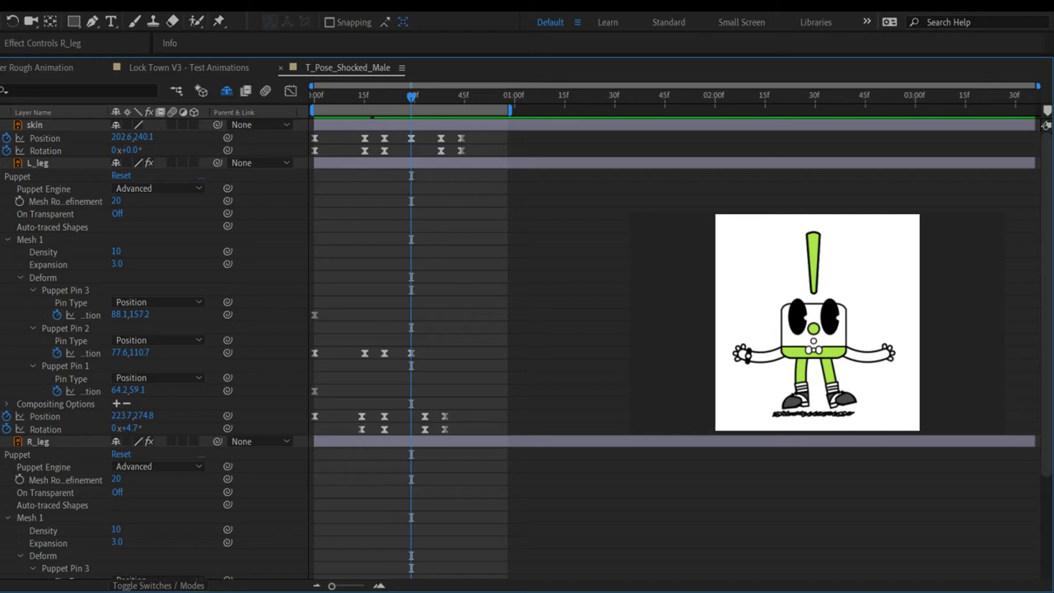
key("ctrl+z")
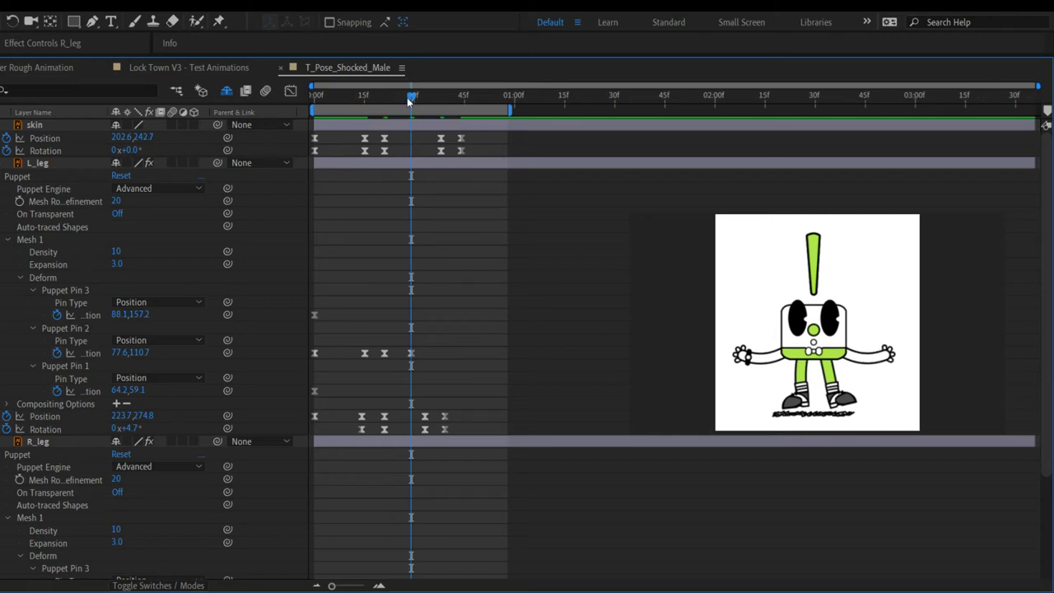
key("Home")
key("space")
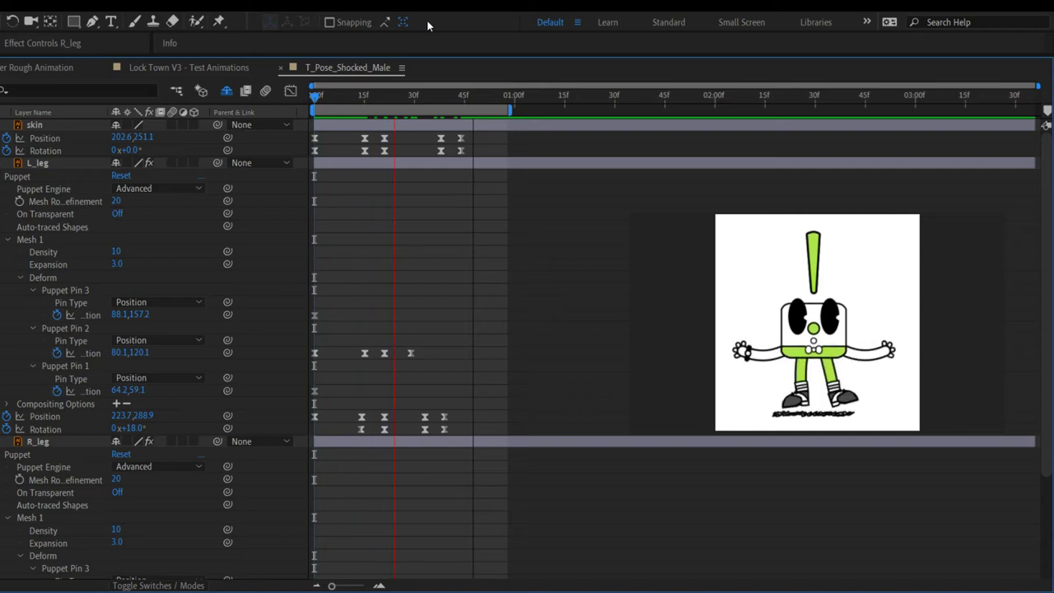
Step: Stop the preview, rewind to frame 0 and play the animation again
key("space")
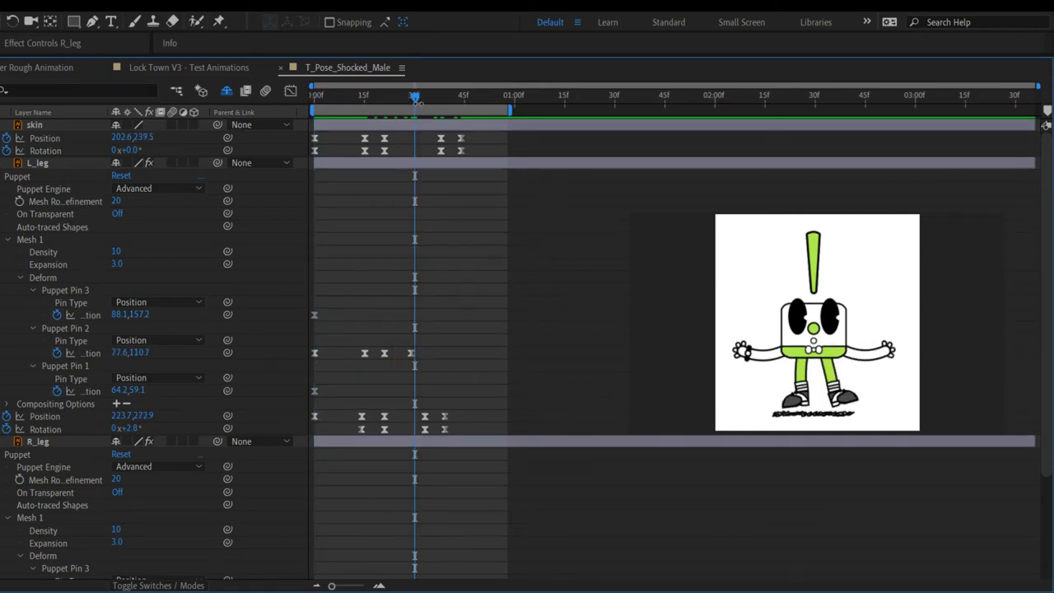
left_click_drag(416, 97, 173, 89)
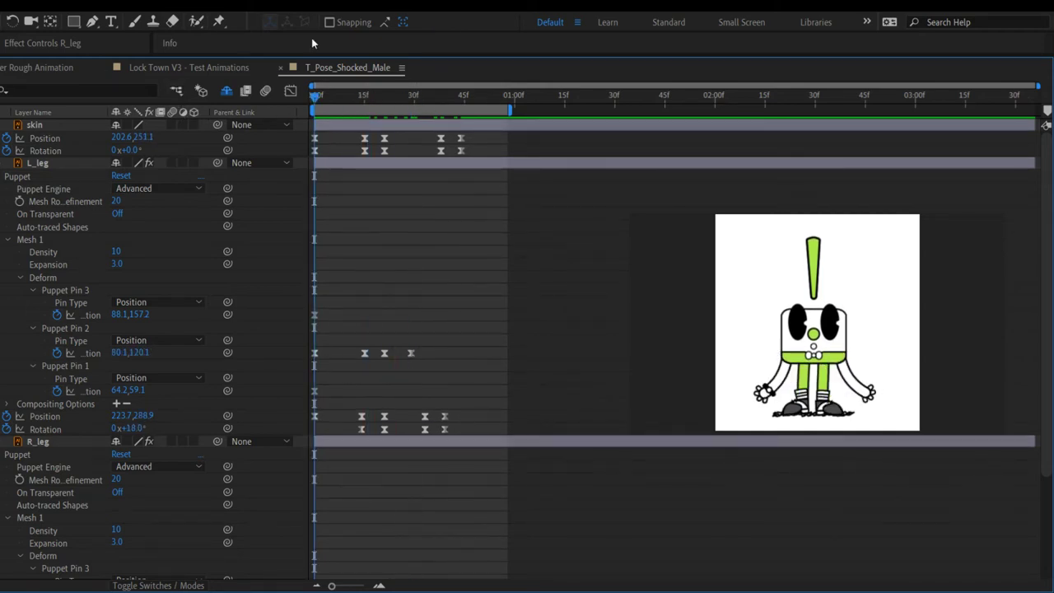
scroll(487, 349, "down", 3)
scroll(487, 350, "up", 3)
key("space")
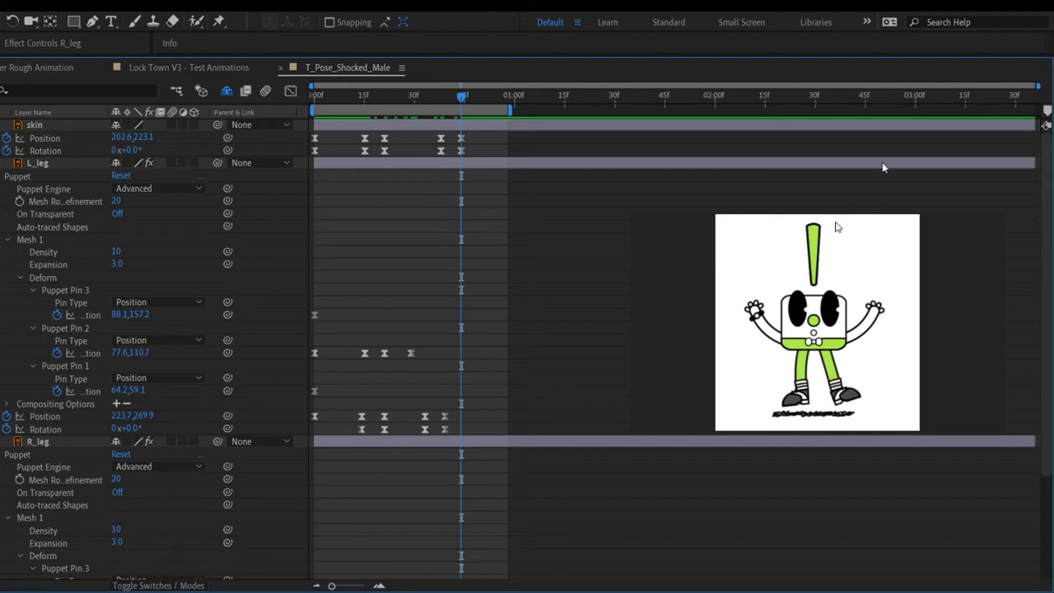
Step: Extend the work area just past 01:00f and scrub through the animation up to 01:00f
left_click_drag(511, 109, 517, 109)
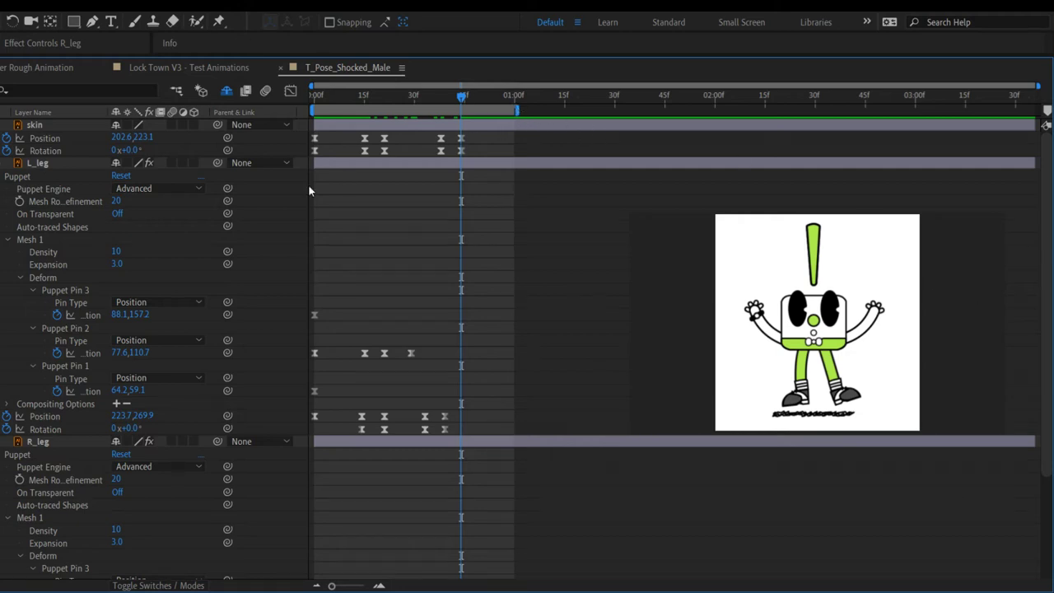
left_click_drag(466, 102, 488, 118)
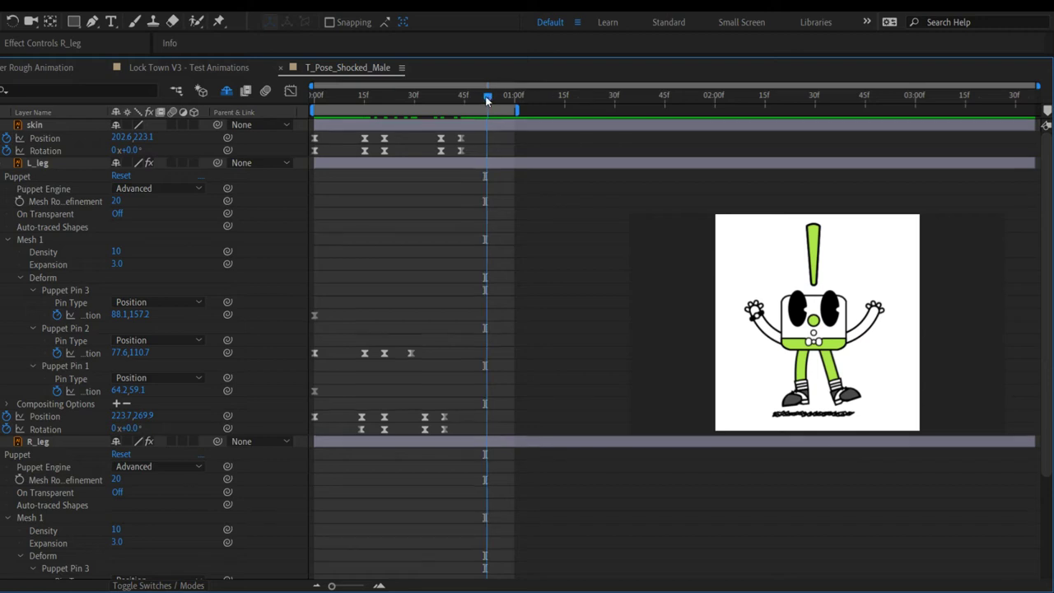
left_click_drag(487, 95, 487, 132)
left_click(366, 112)
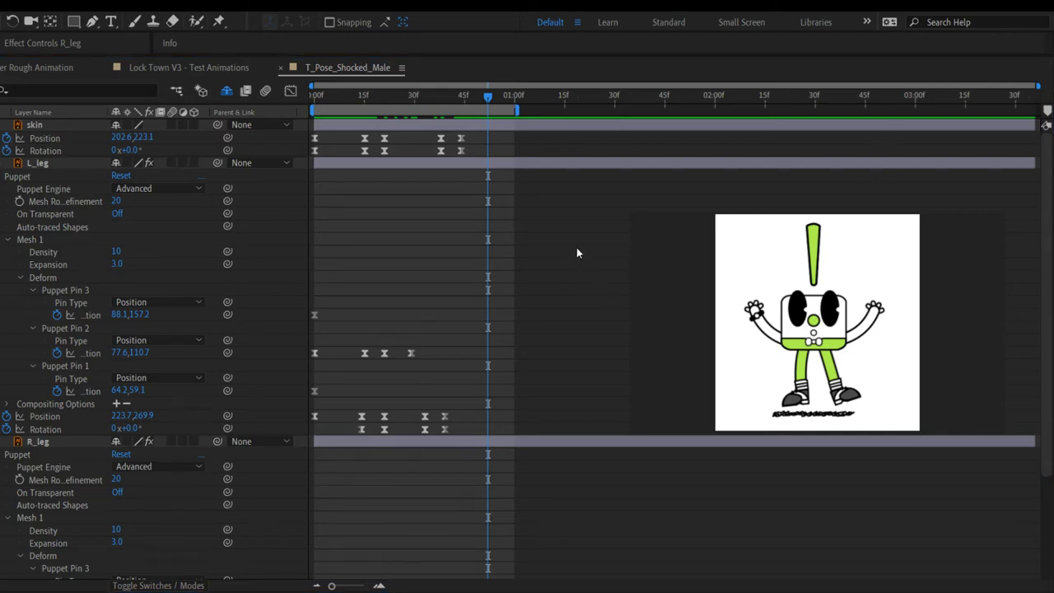
key("j")
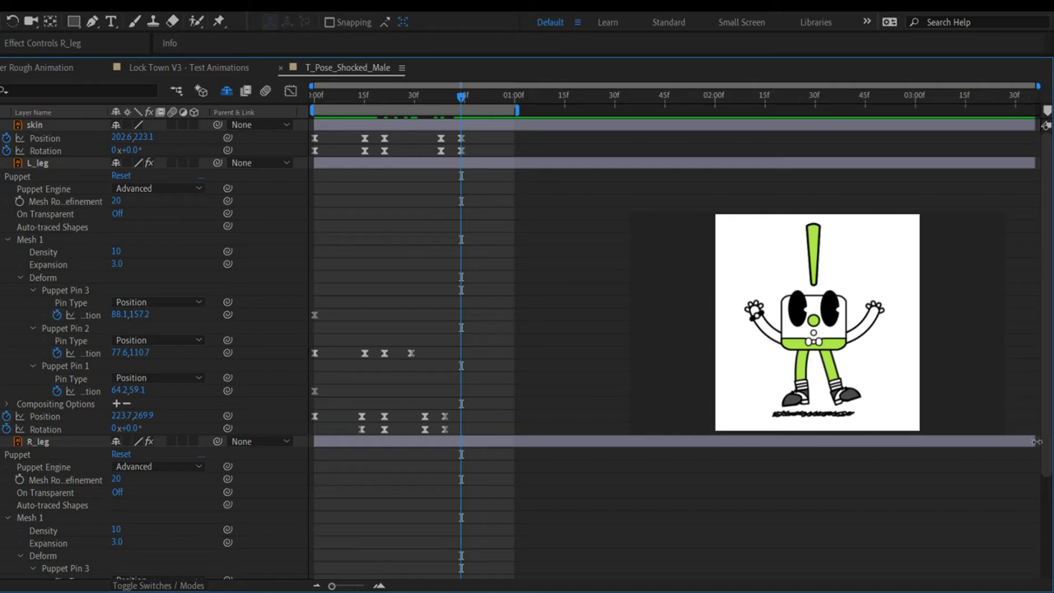
left_click_drag(465, 98, 499, 114)
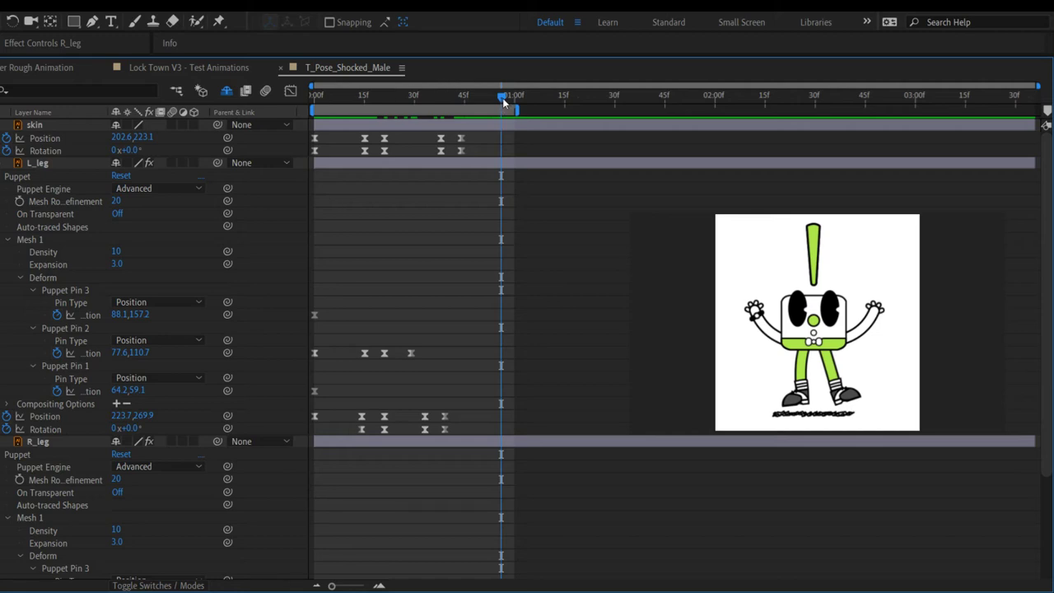
left_click_drag(505, 101, 222, 94)
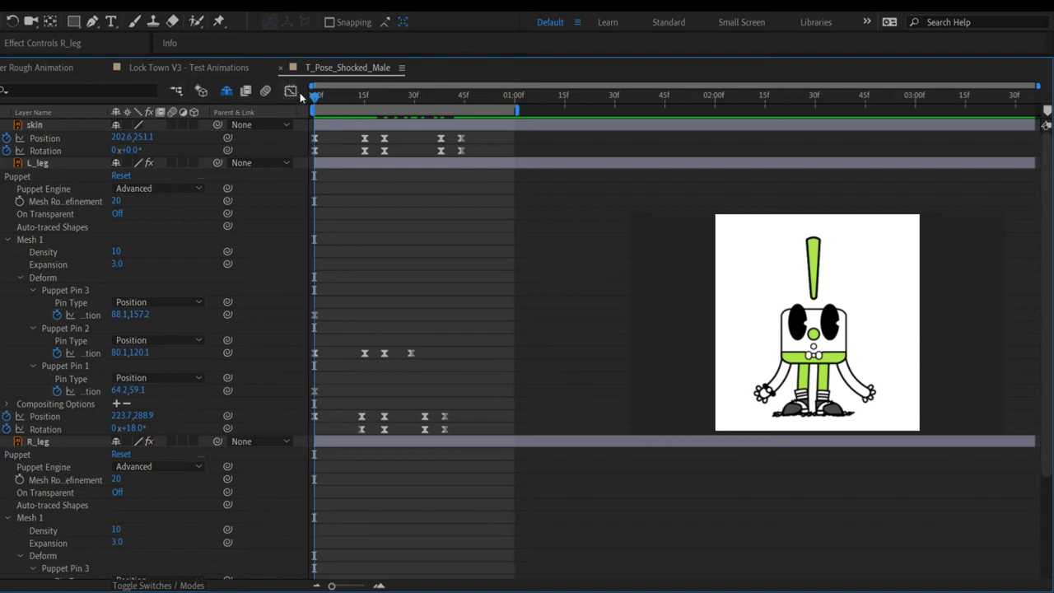
left_click_drag(316, 95, 334, 96)
left_click_drag(383, 123, 497, 140)
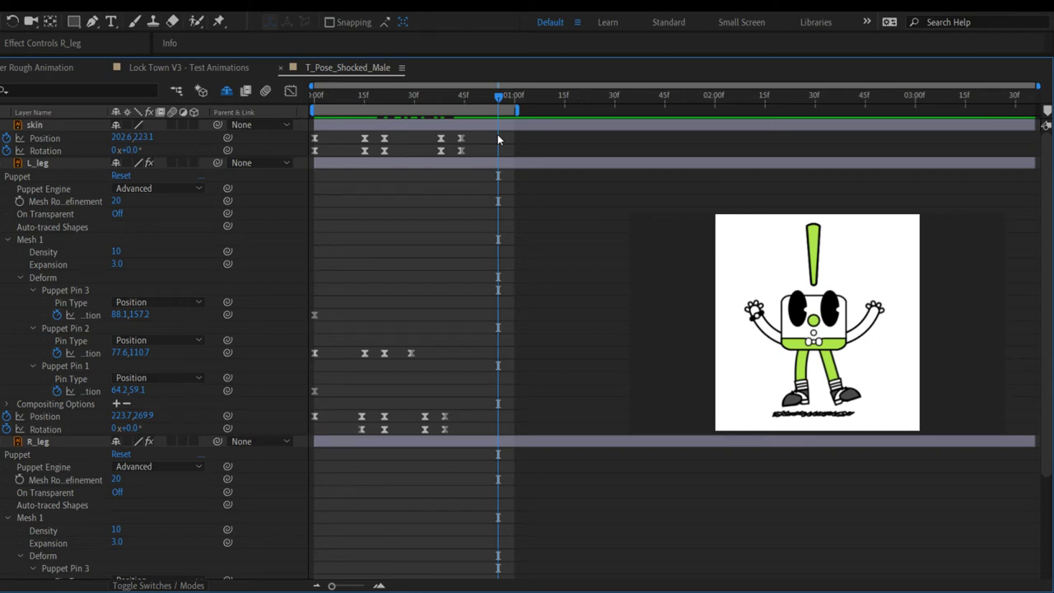
Step: Play the animation once more, then collapse the skin and L_leg property lists with U
key("space")
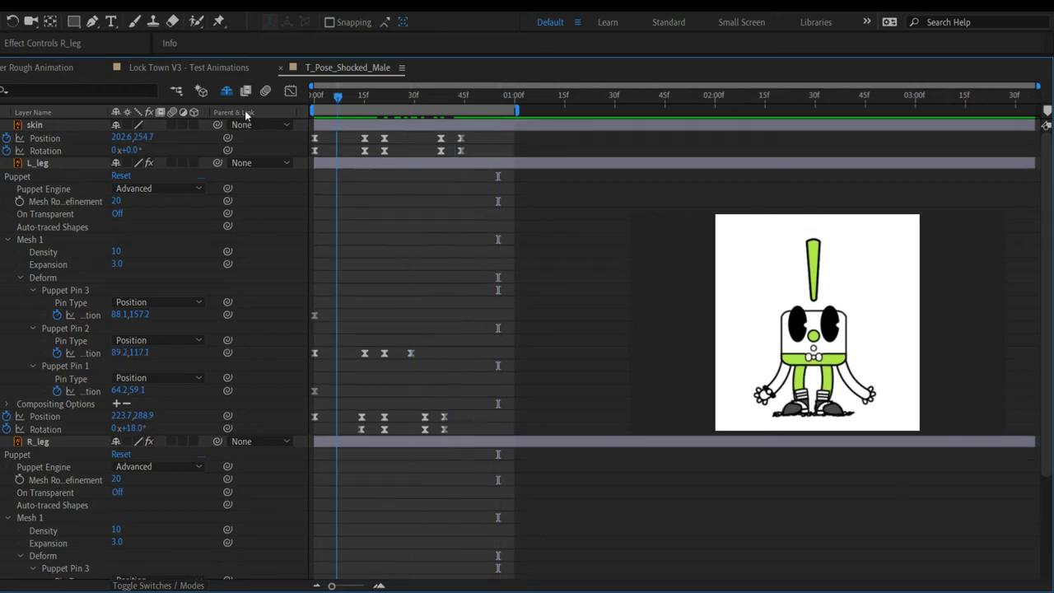
key("space")
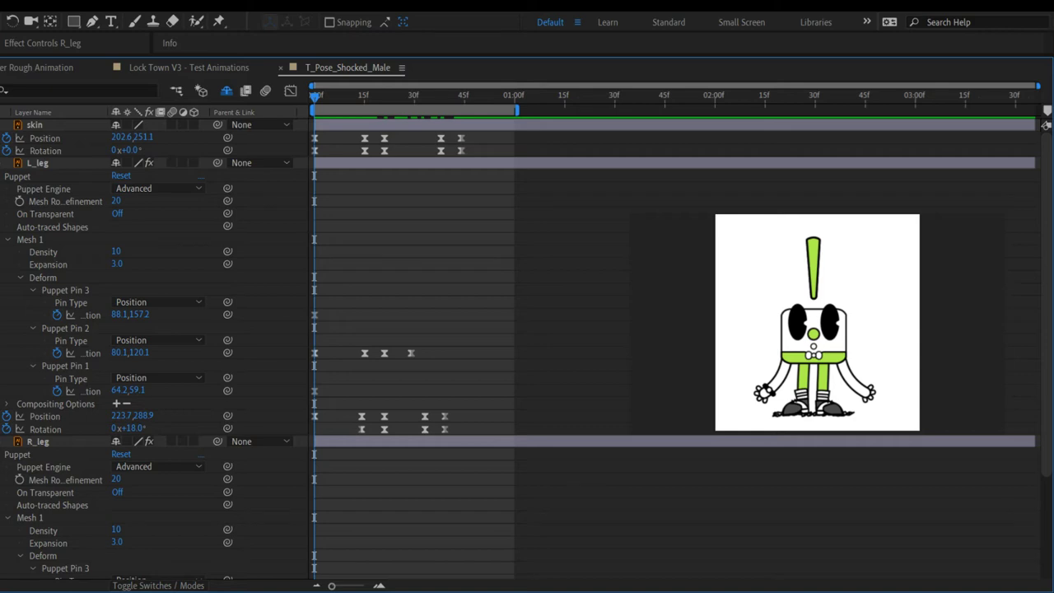
key("u")
key("u")
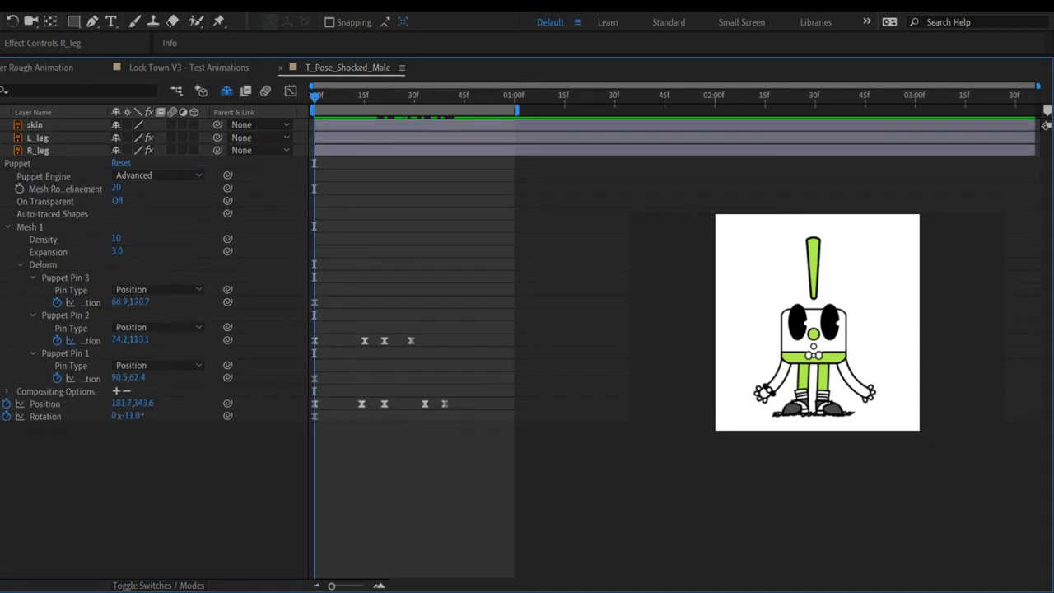
key("u")
Step: Turn off Hide Shy Layers to show every layer, and mark L_arm and R_arm as shy
left_click(227, 92)
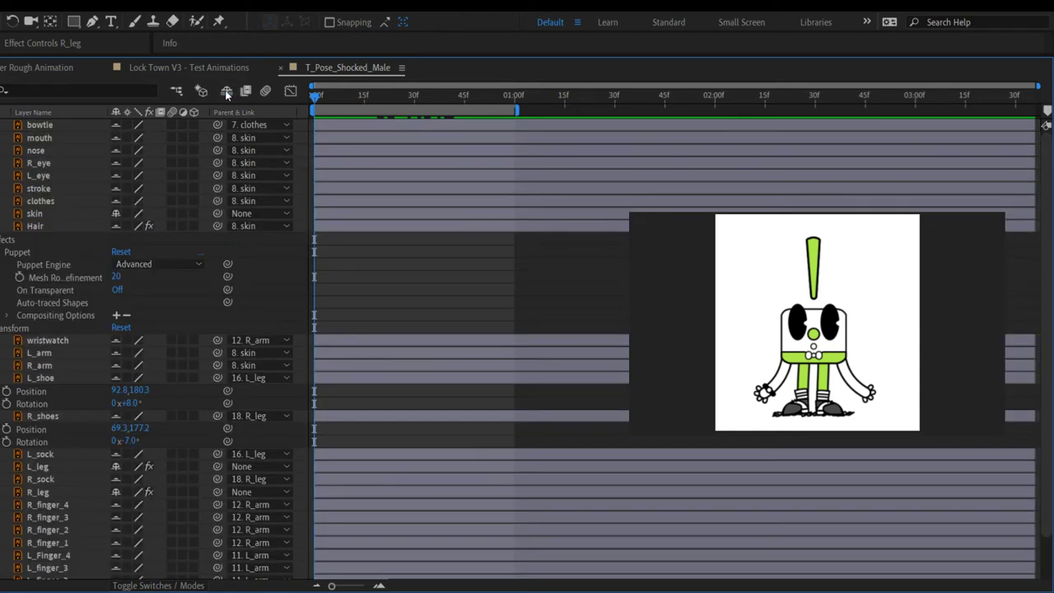
left_click(116, 364)
left_click(116, 352)
scroll(236, 462, "down", 2)
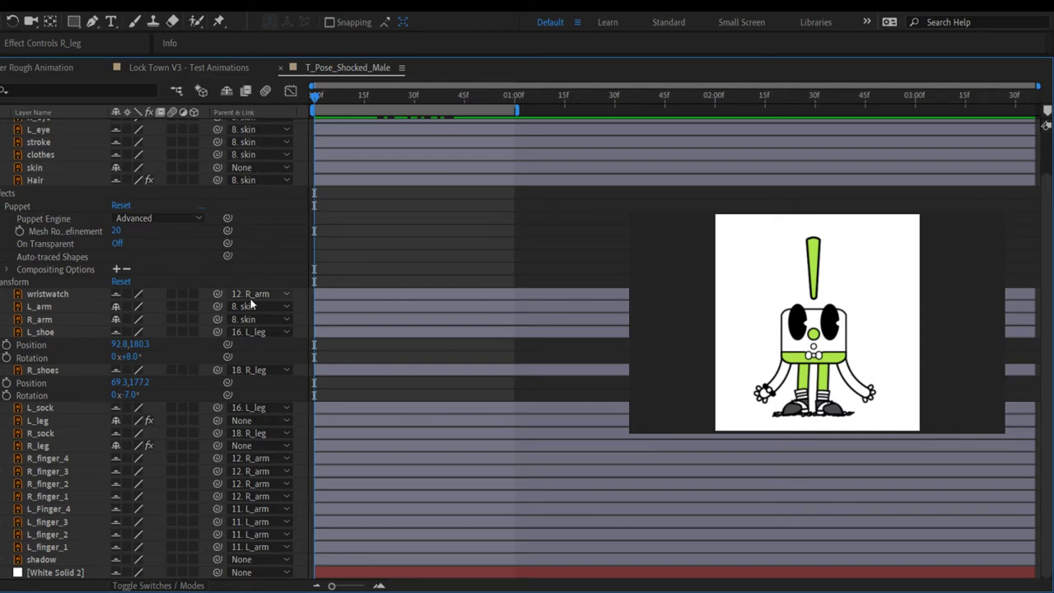
scroll(234, 148, "up", 2)
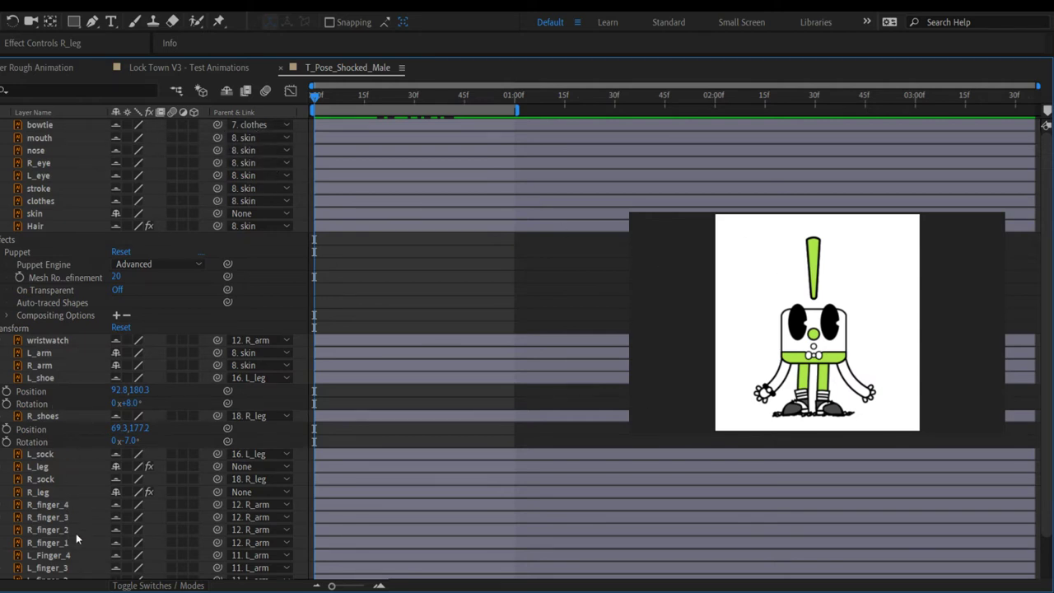
scroll(275, 552, "down", 1)
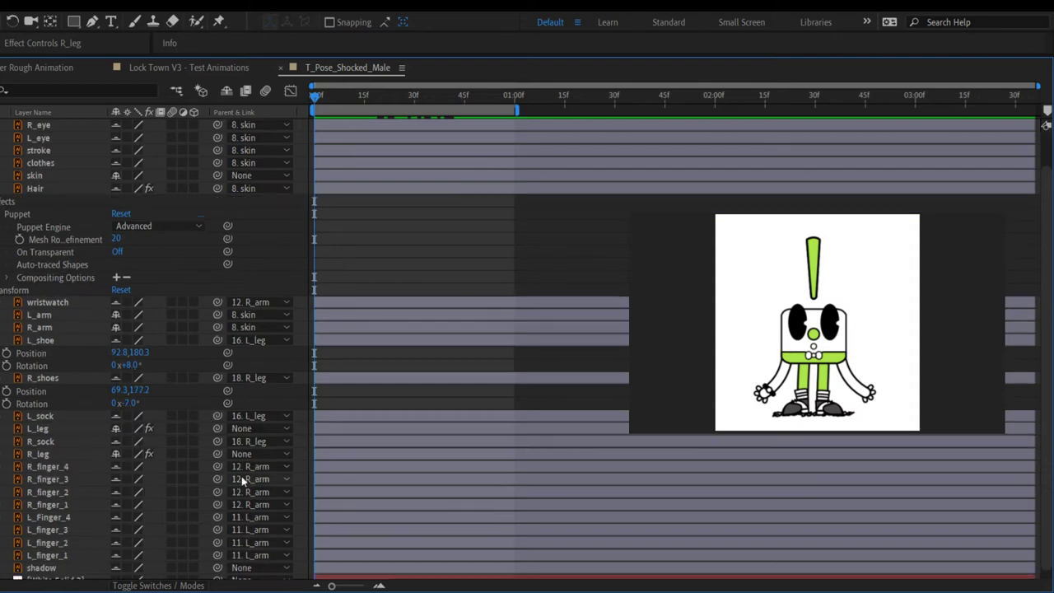
scroll(245, 329, "up", 1)
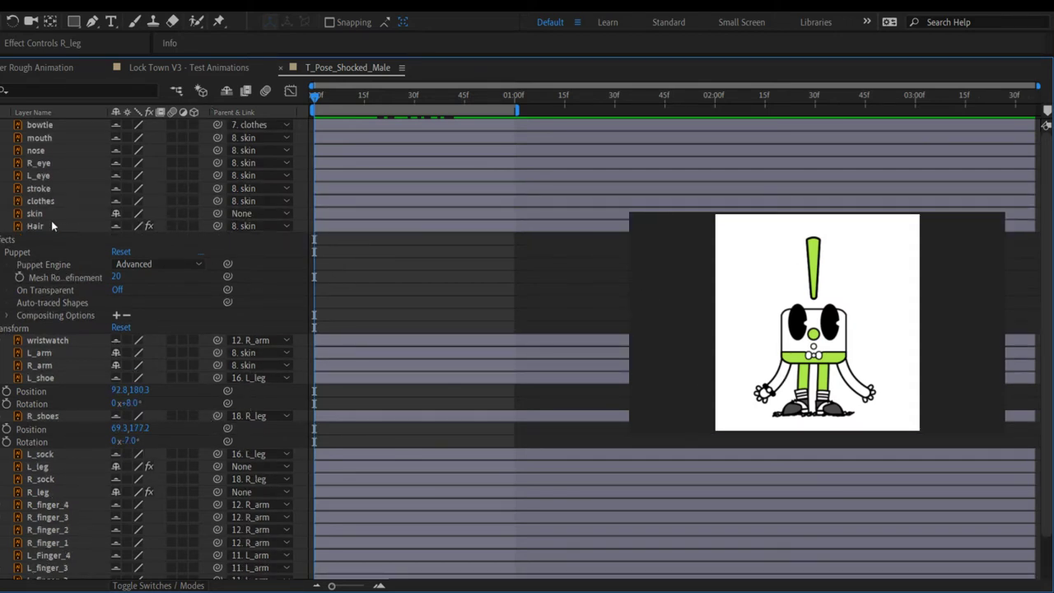
Step: Select the clothes layer and try the Pan Behind tool before returning to the Selection tool
left_click(37, 202)
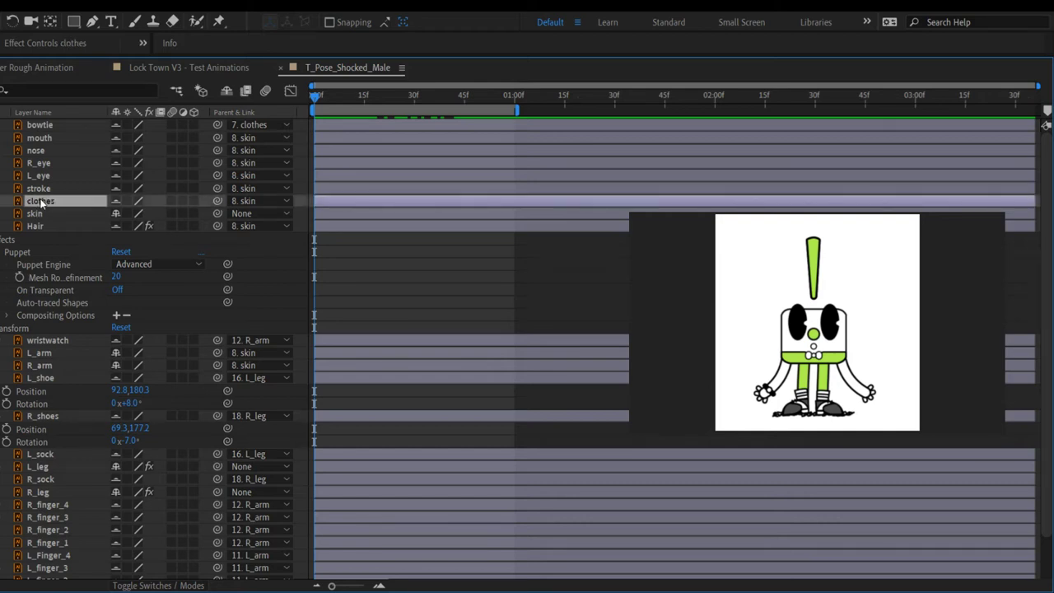
left_click(48, 25)
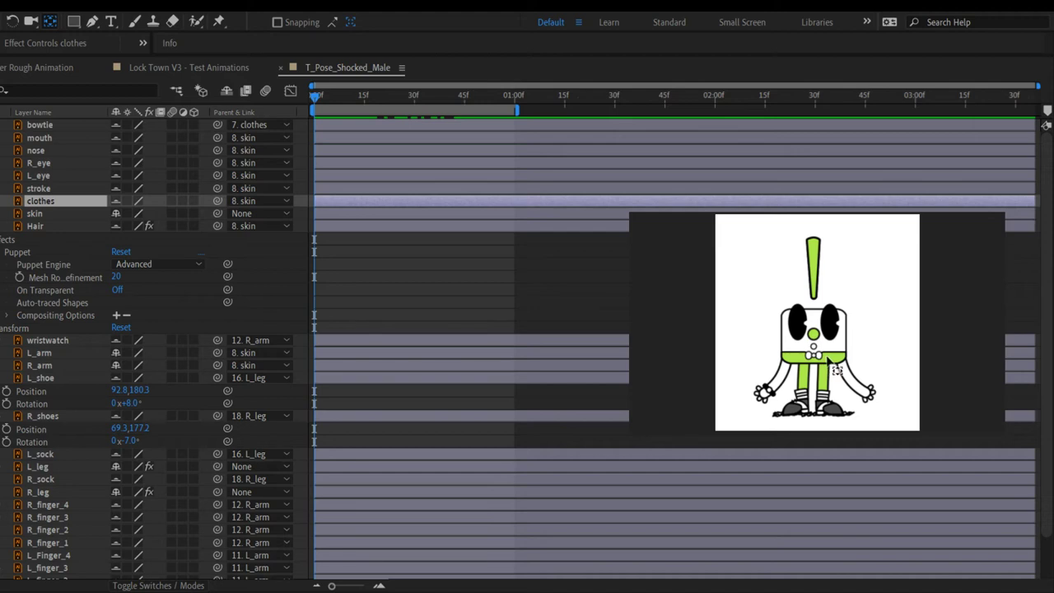
scroll(827, 362, "up", 3)
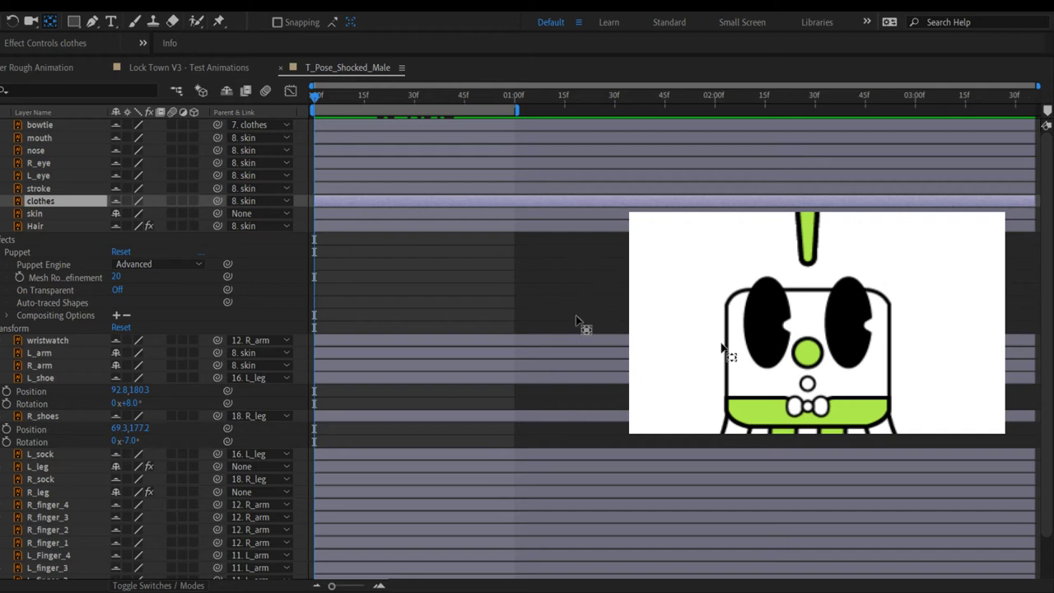
key("v")
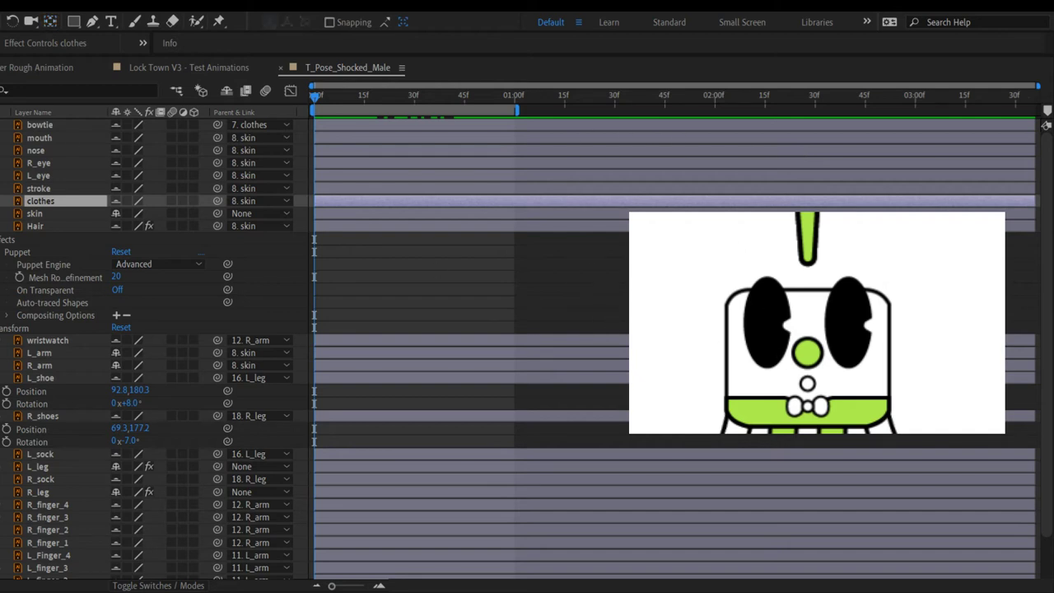
Step: Open the clothes layer in its own Layer viewer, zoom in and switch to Pan Behind (Y)
double_click(866, 412)
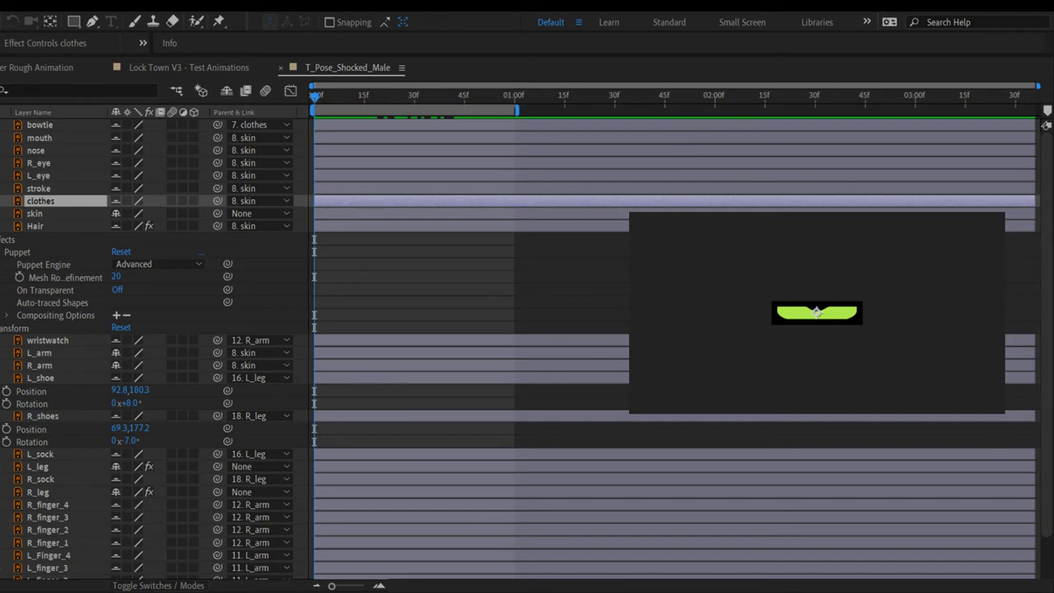
scroll(827, 326, "up", 3)
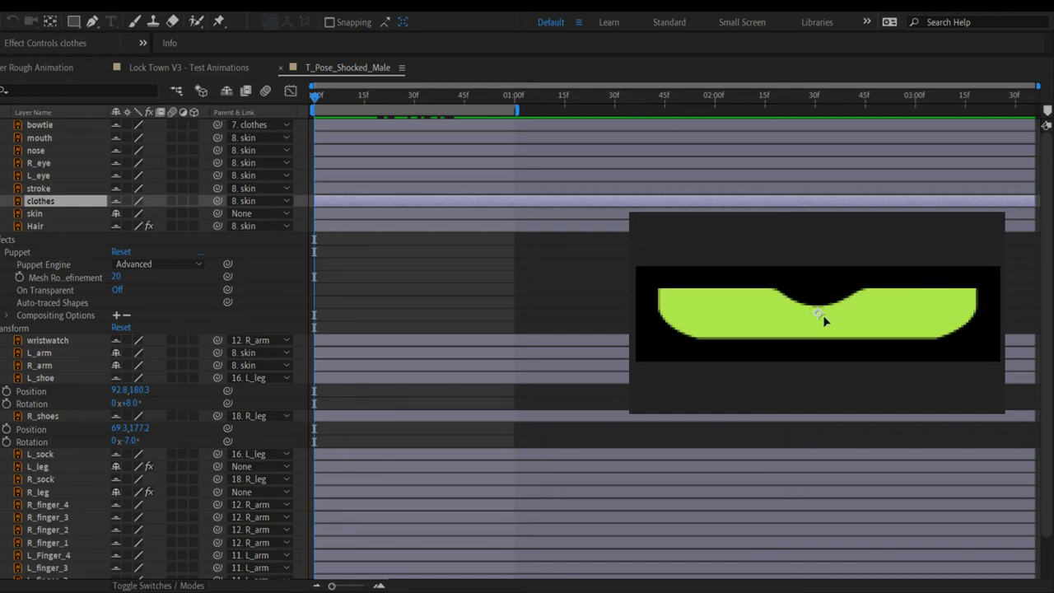
key("y")
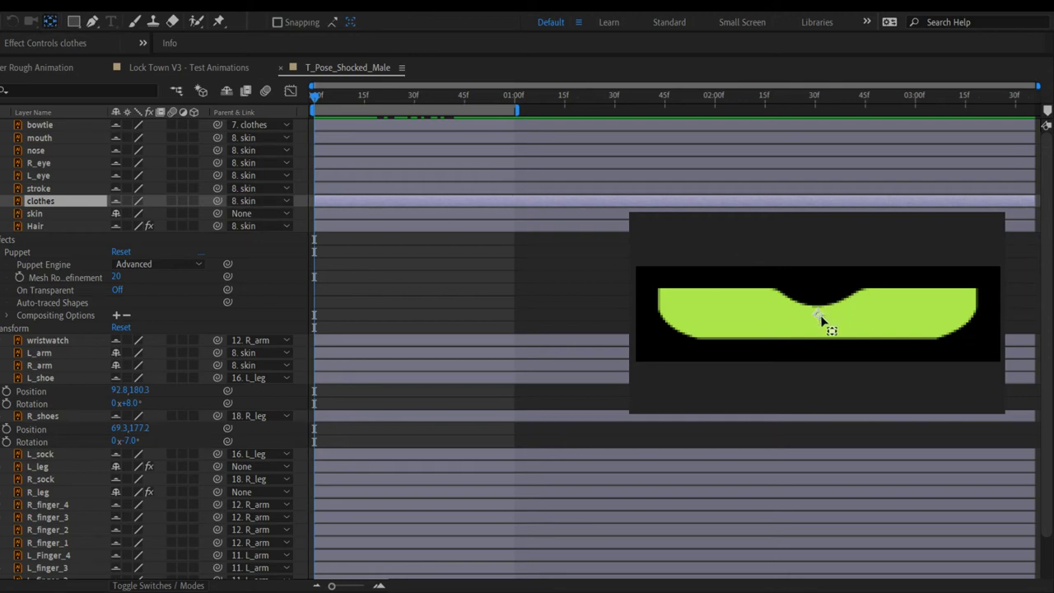
key("Return")
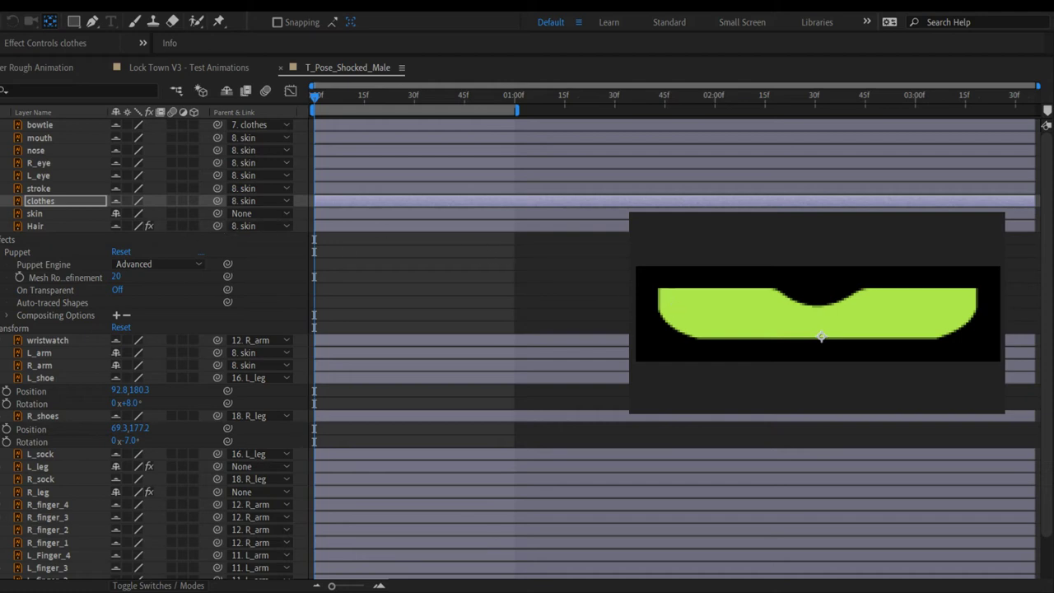
key("Return")
Step: Test-rotate the clothes layer, then reset its Rotation to 0°
key("r")
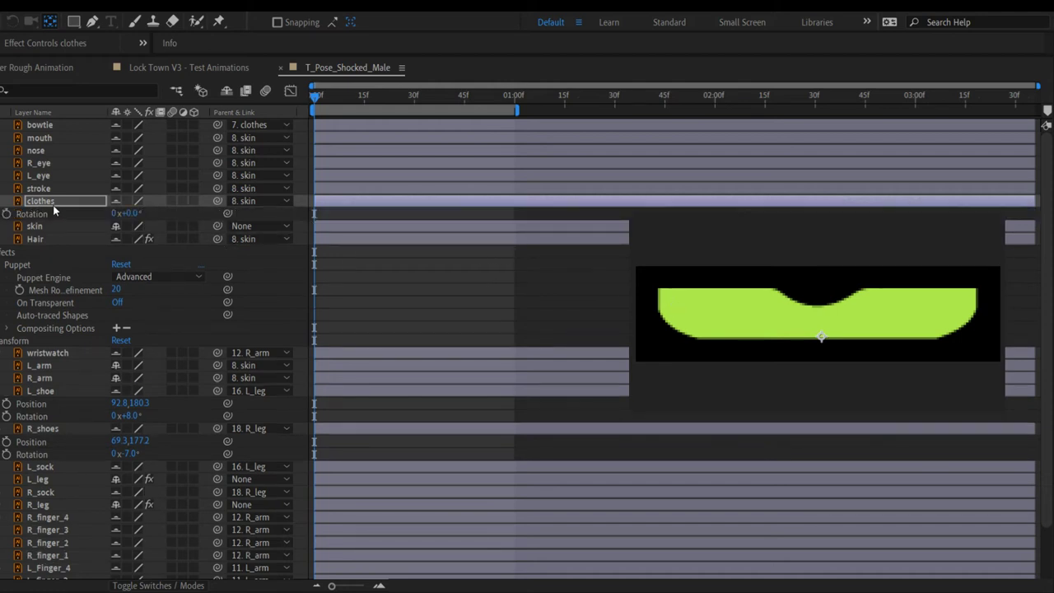
mouse_move(127, 221)
left_mouse_down()
mouse_move(161, 217)
mouse_move(115, 223)
left_mouse_up()
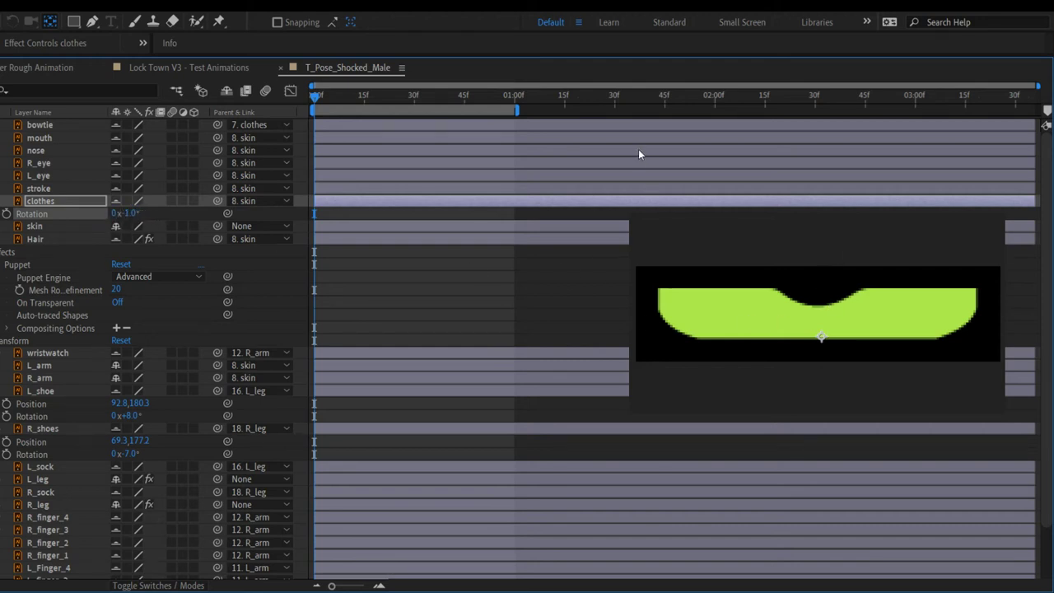
left_click_drag(129, 213, 189, 244)
left_click(132, 214)
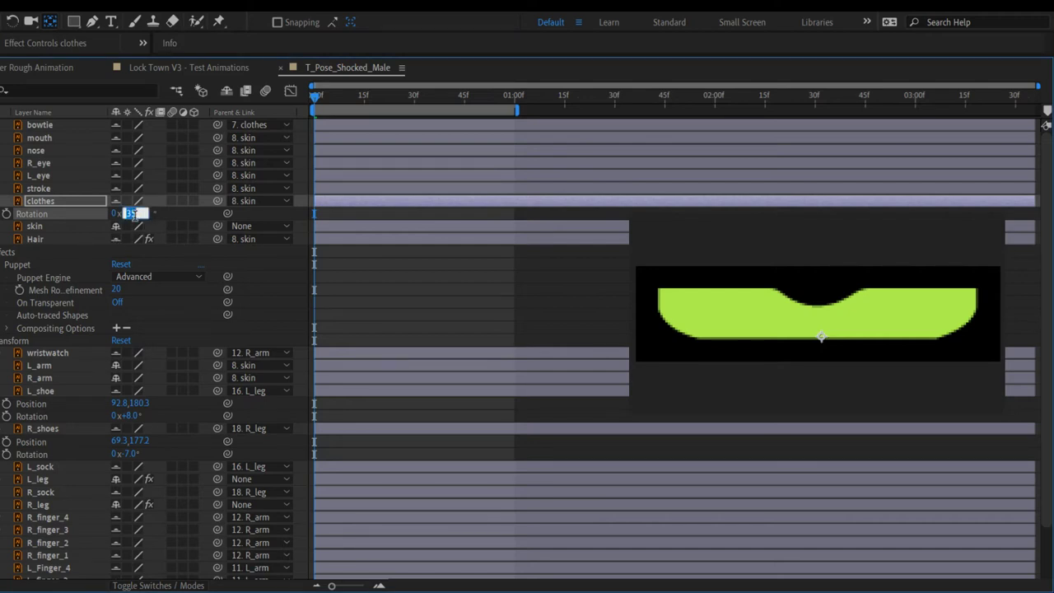
type("0")
key("Return")
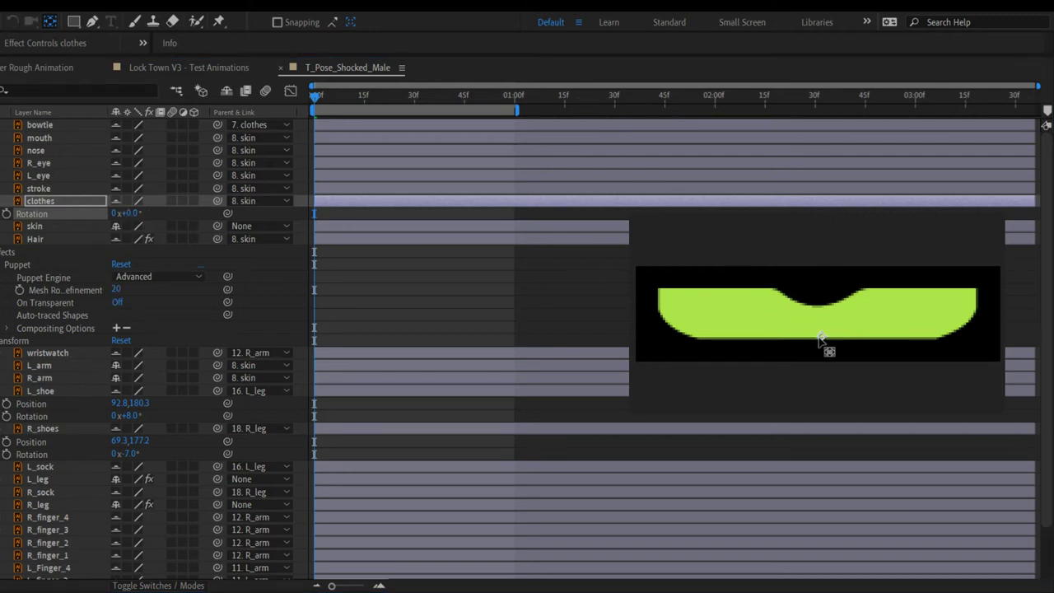
Step: Move the clothes anchor point up to the dip in the shirt's top edge and test the pivot
left_click(820, 329)
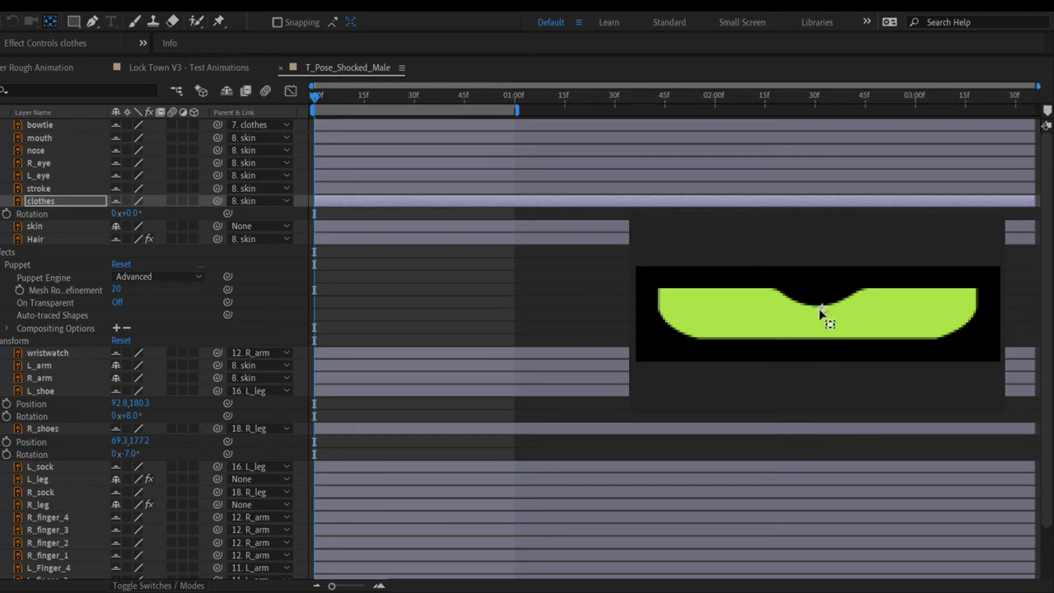
left_click(816, 307)
left_click_drag(817, 307, 696, 318)
left_click_drag(130, 215, 121, 212)
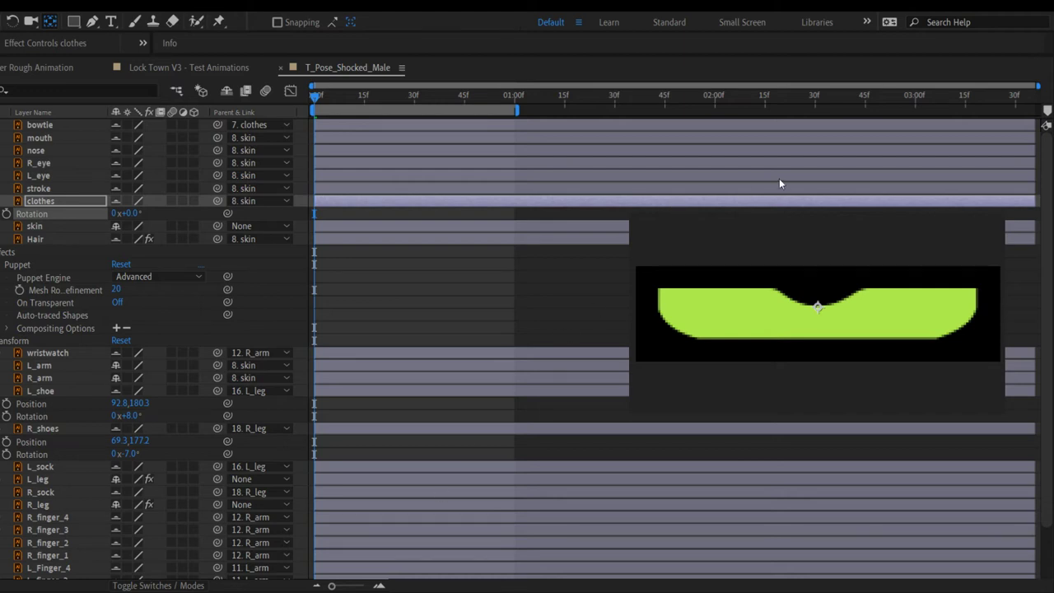
key("ctrl+p")
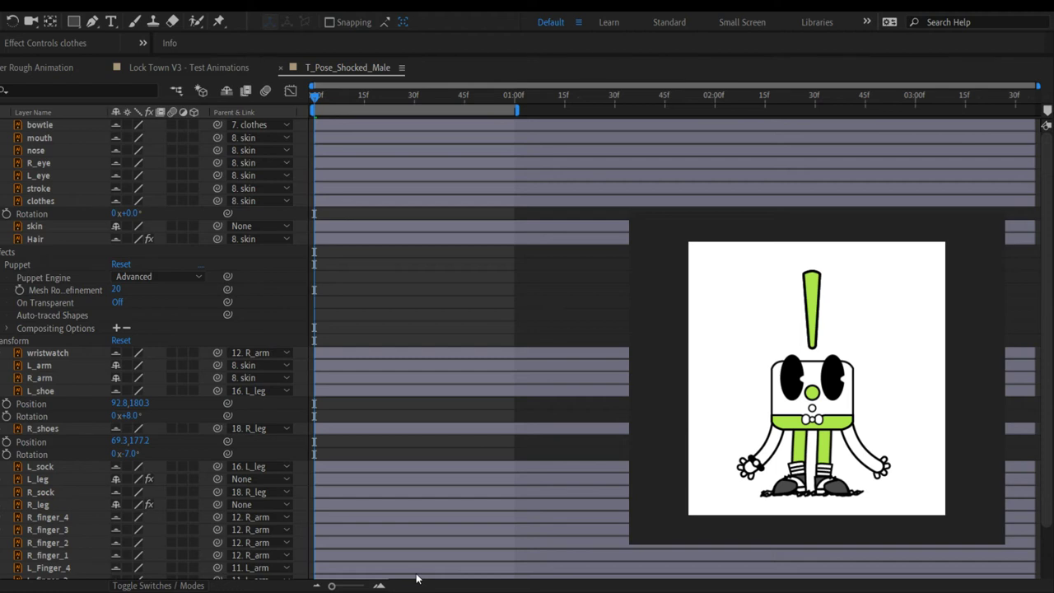
Step: Collapse the layer properties and hide shy layers so only skin, L_arm, R_arm, L_leg and R_leg show
left_click(8, 251)
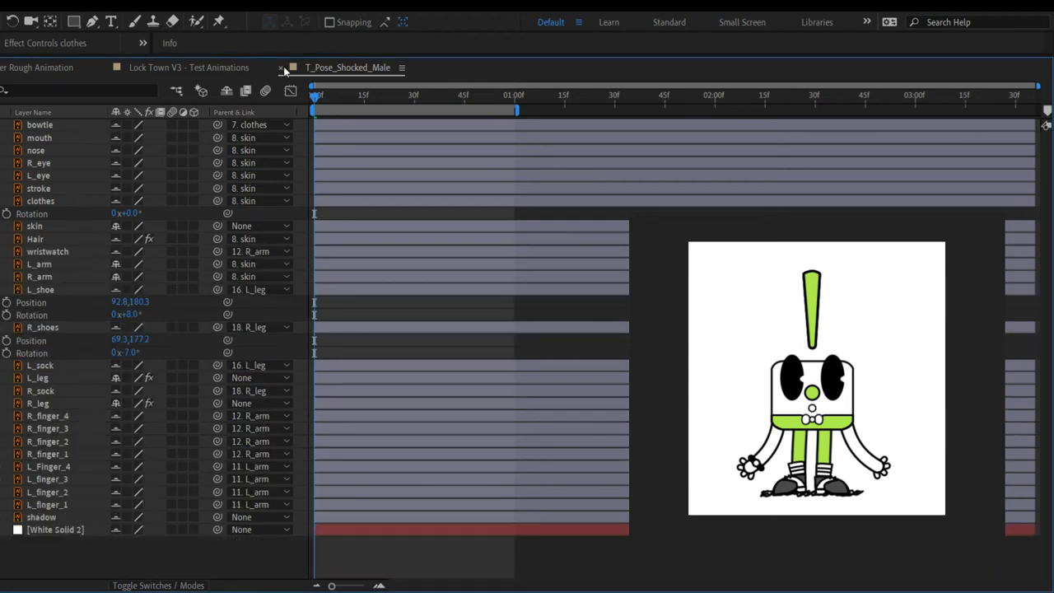
left_click(225, 92)
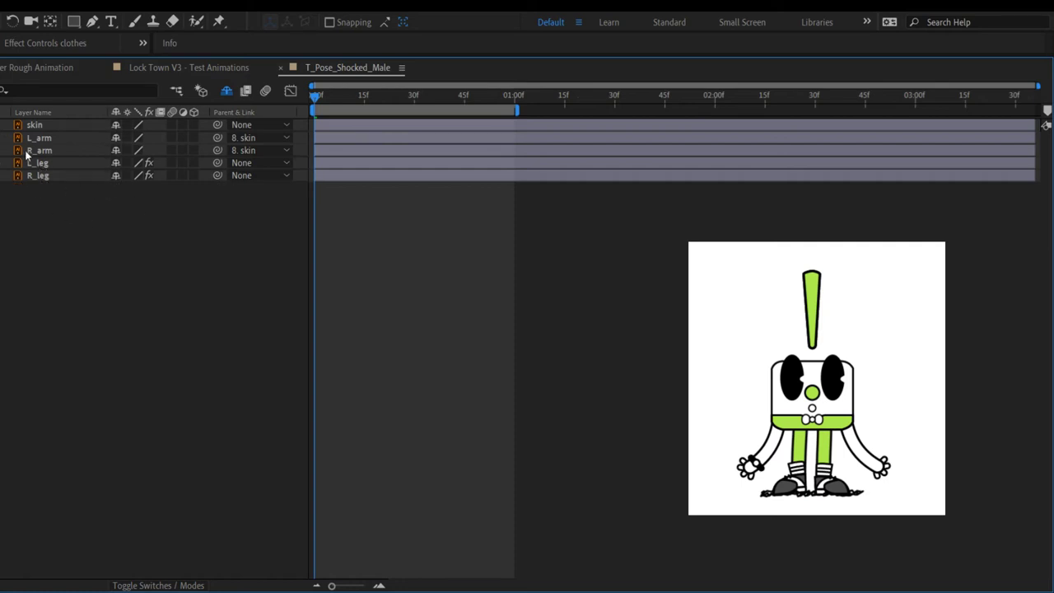
Step: Un-shy L_shoe, R_shoes, L_sock and R_sock, then re-enable Hide Shy Layers
left_click(226, 91)
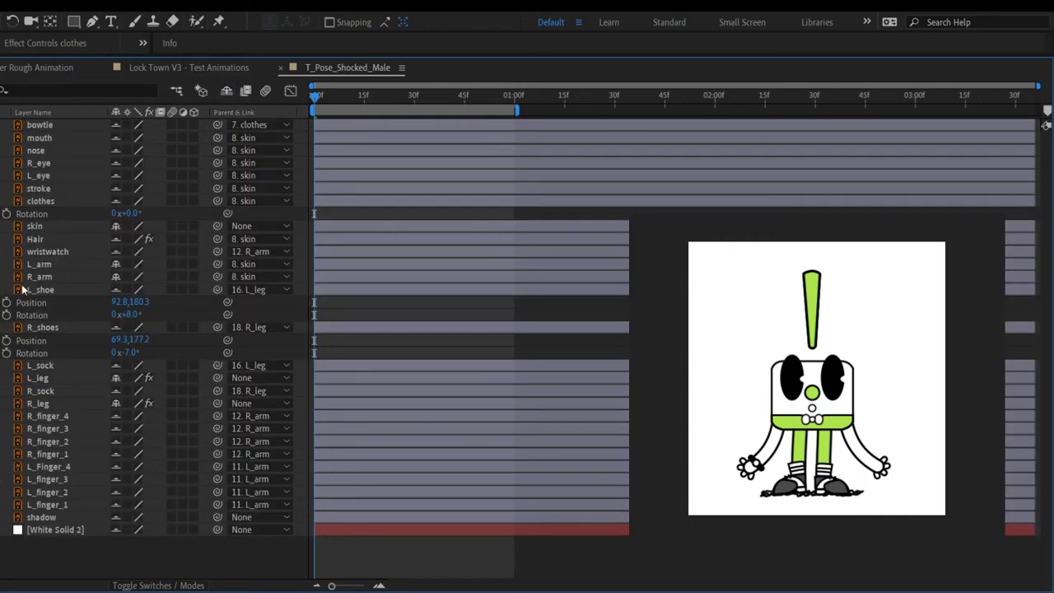
left_click(116, 289)
left_click(116, 390)
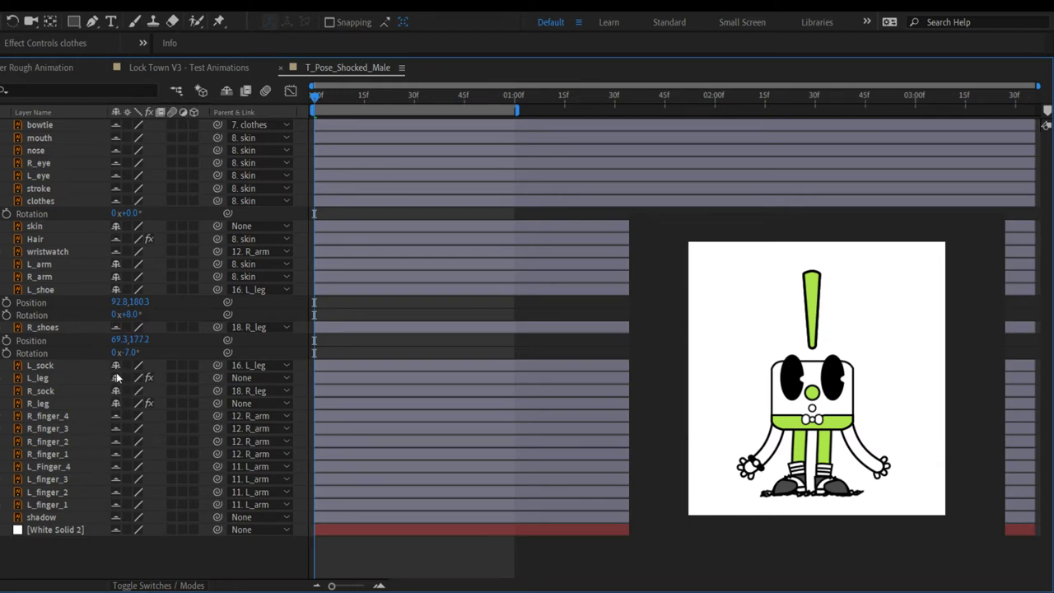
left_click(116, 289)
left_click(116, 327)
left_click(227, 91)
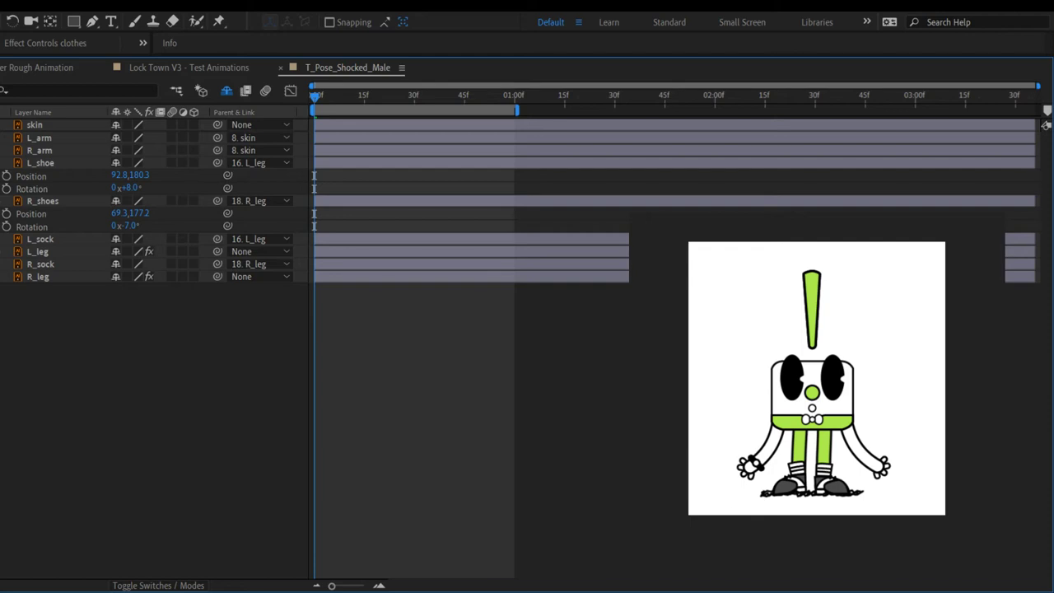
Step: Collapse the shoe properties and mark R_arm and L_arm as shy
key("u")
key("u")
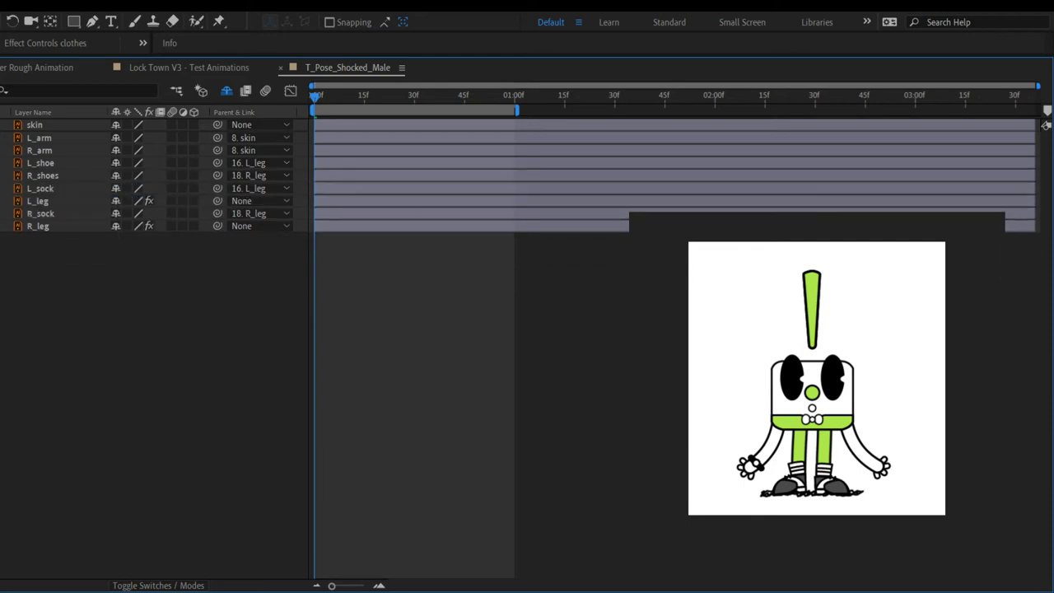
left_click(41, 200)
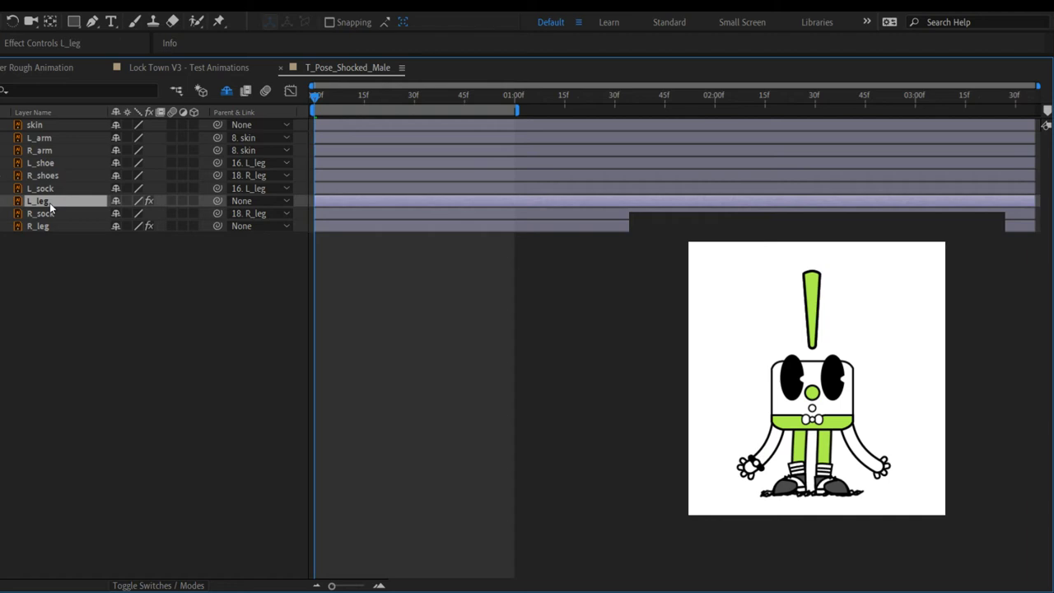
left_click(115, 149)
left_click(115, 138)
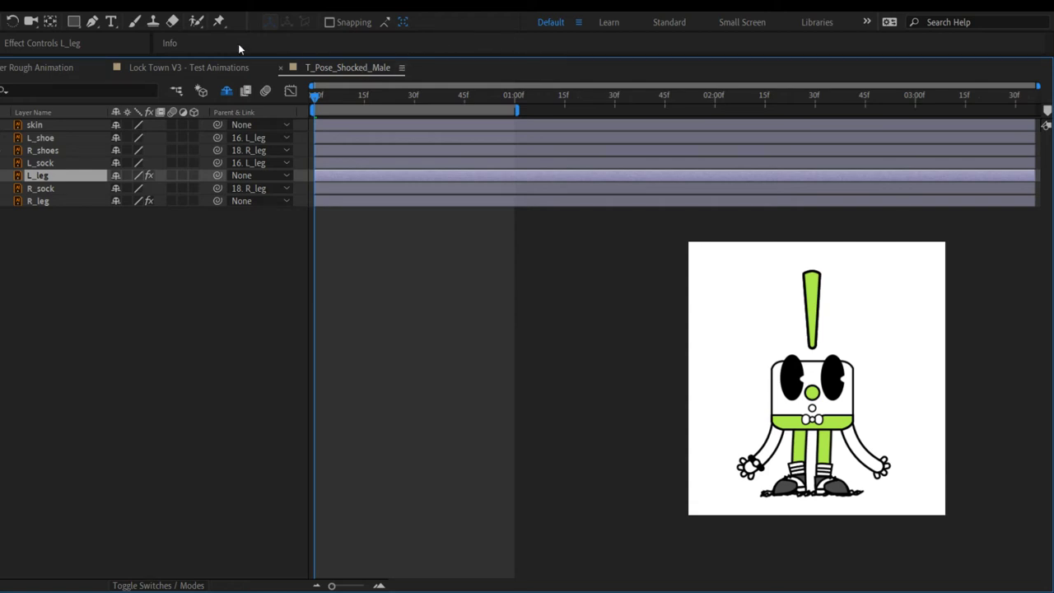
Step: Visit Lock Town V3 - Test Animations, return to T_Pose_Shocked_Male, and check the sock, shoe and skin layers
left_click(193, 67)
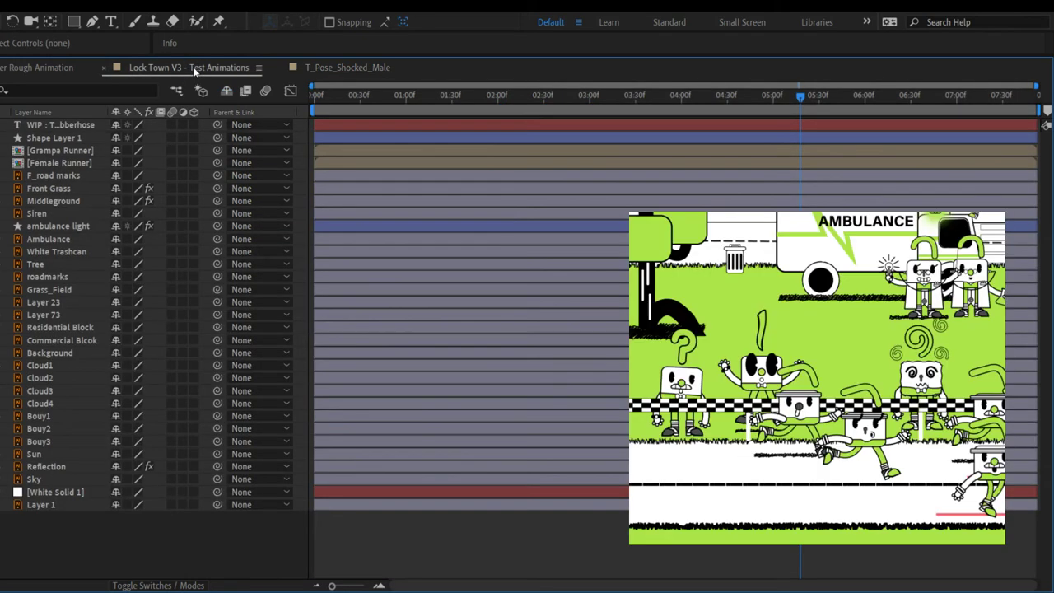
left_click(337, 69)
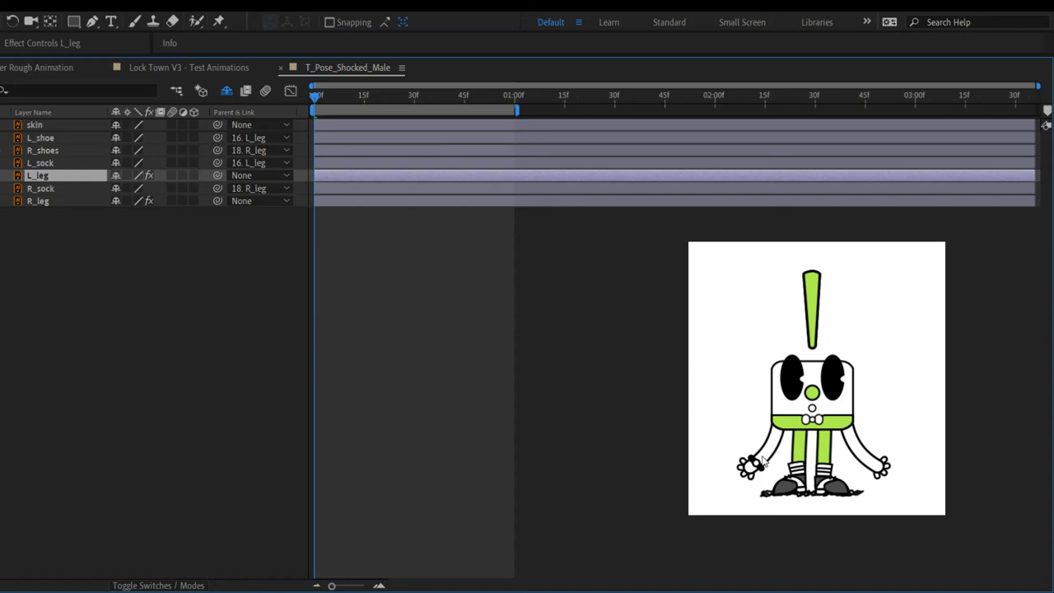
left_click(41, 163)
left_click(46, 138)
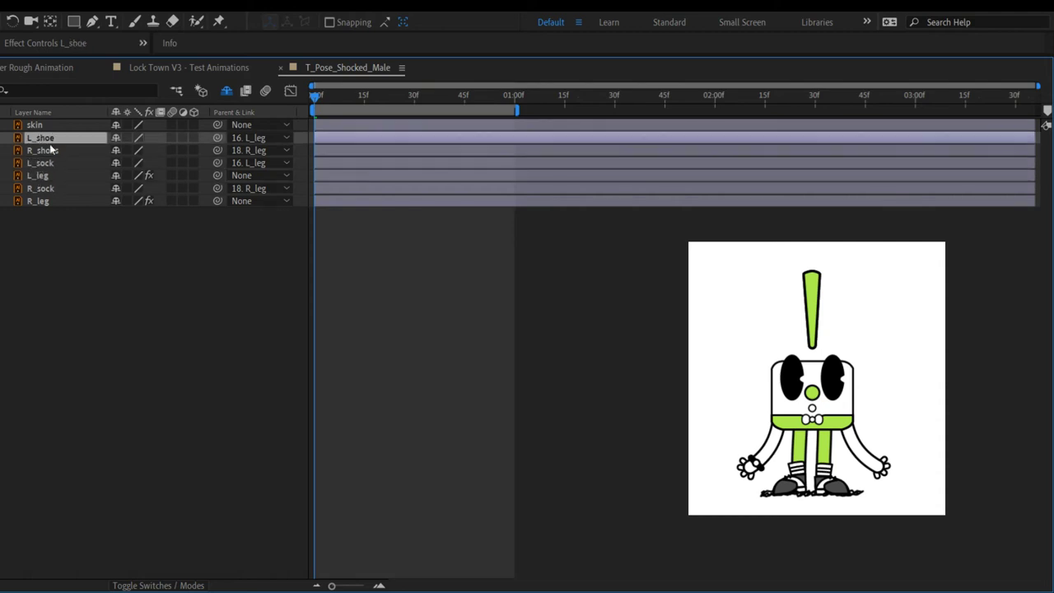
left_click(50, 149)
left_click(44, 126)
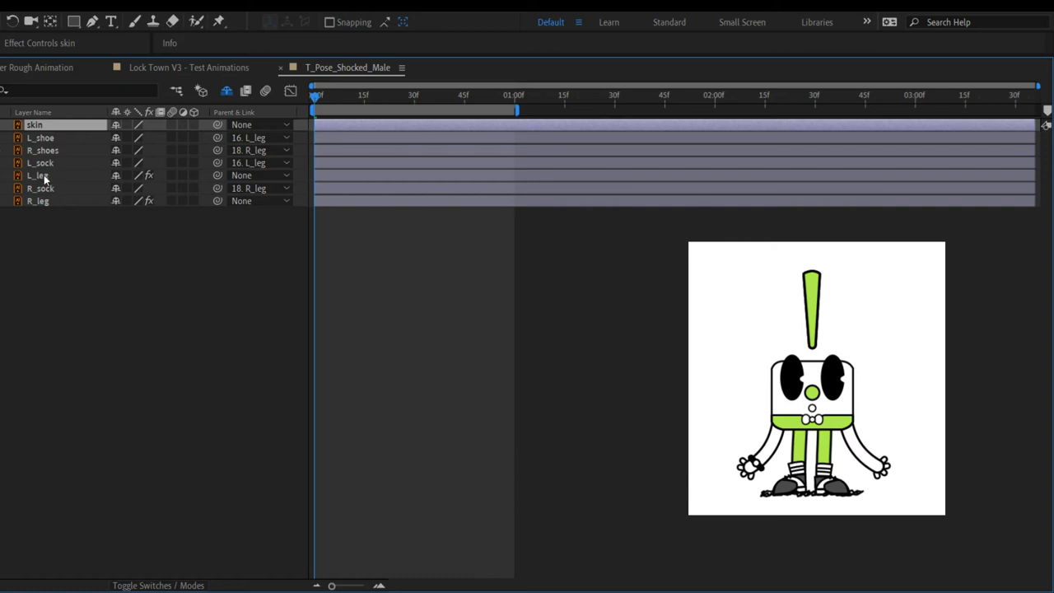
left_click(43, 162)
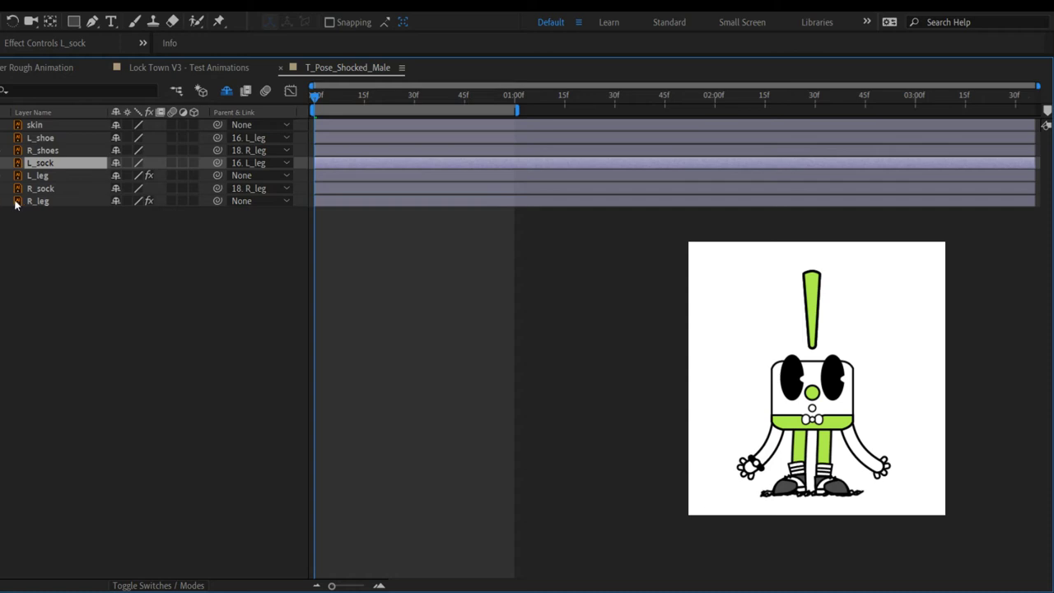
Step: Adjust R_sock to Position 69.6,140.9 and Rotation +8.0°
left_click(39, 190)
key("r")
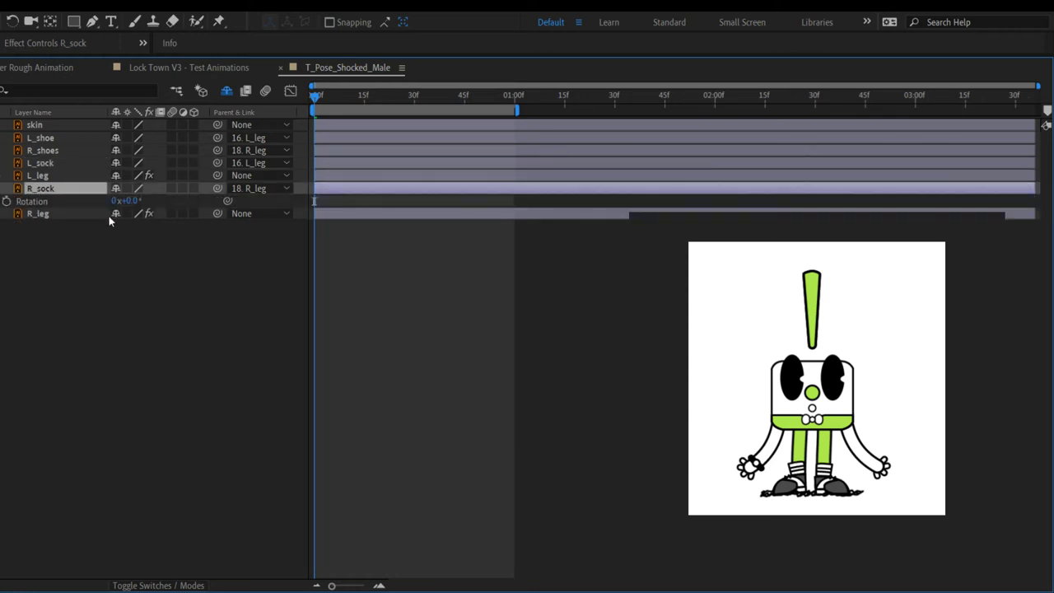
mouse_move(130, 202)
left_mouse_down()
mouse_move(145, 202)
mouse_move(132, 201)
left_mouse_up()
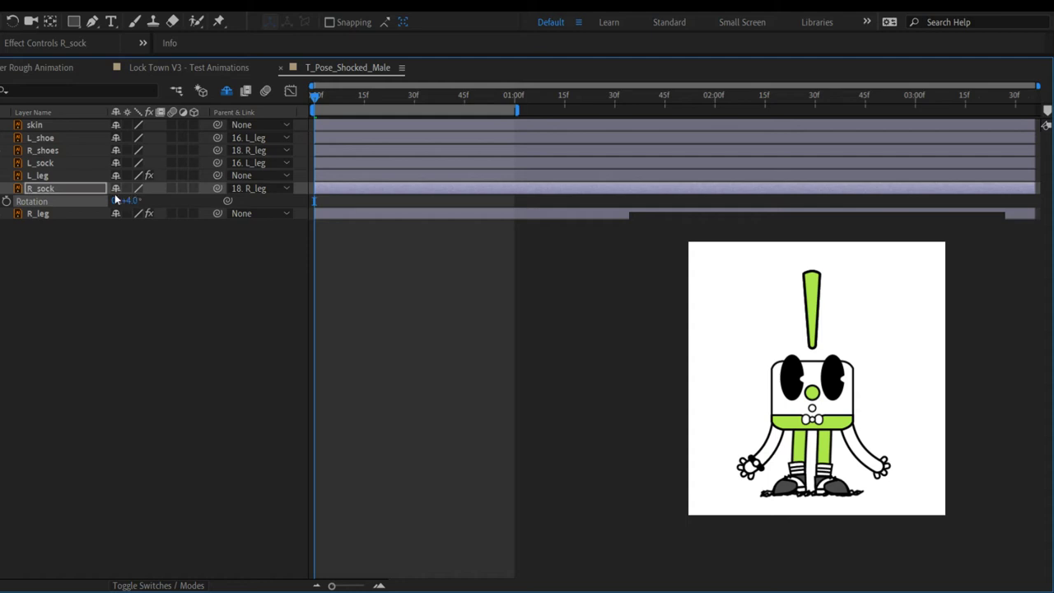
key("ctrl+z")
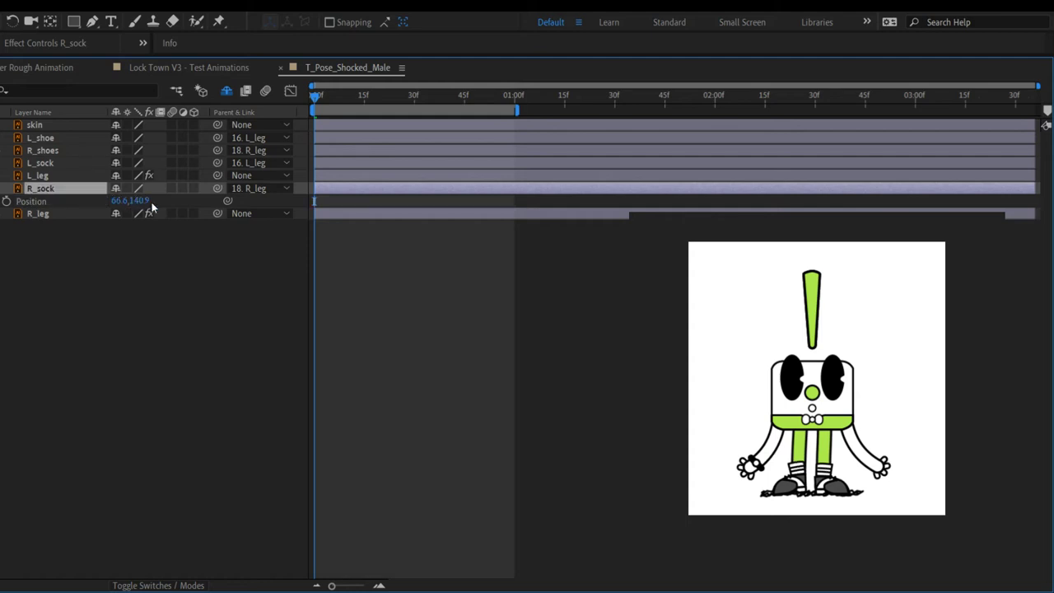
key("p")
left_click_drag(119, 200, 128, 205)
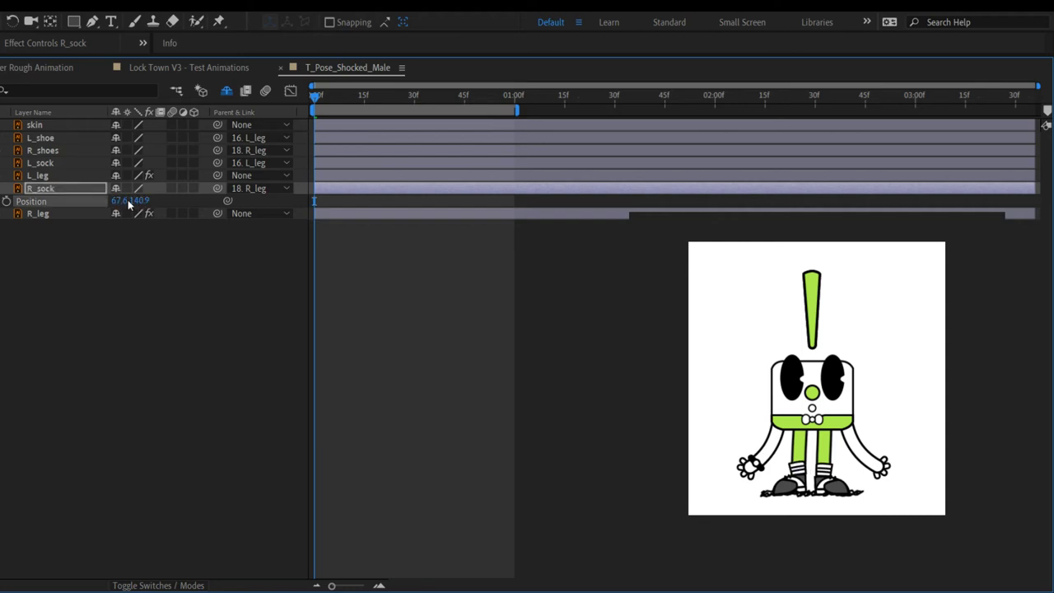
key("shift+r")
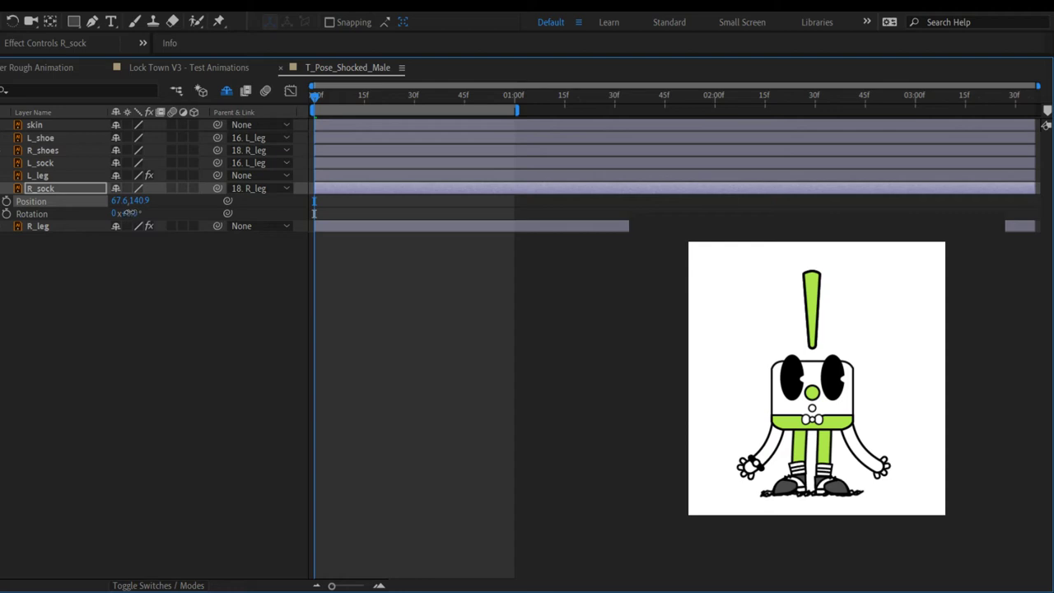
left_click_drag(130, 213, 137, 212)
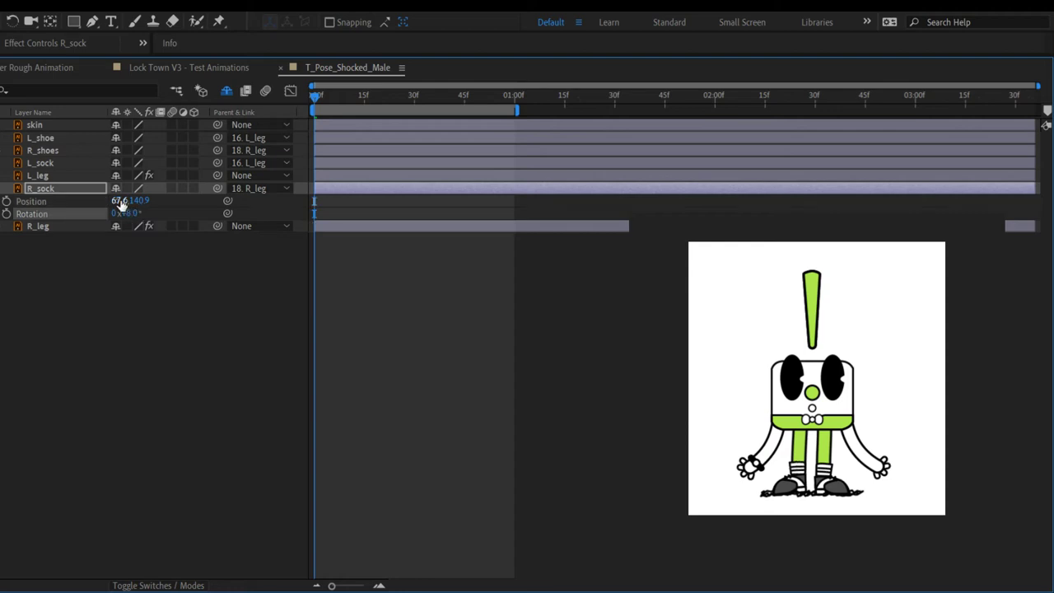
Step: Set R_sock's Position and Rotation keyframes at frame 0, then check L_sock and R_sock
left_click(120, 200)
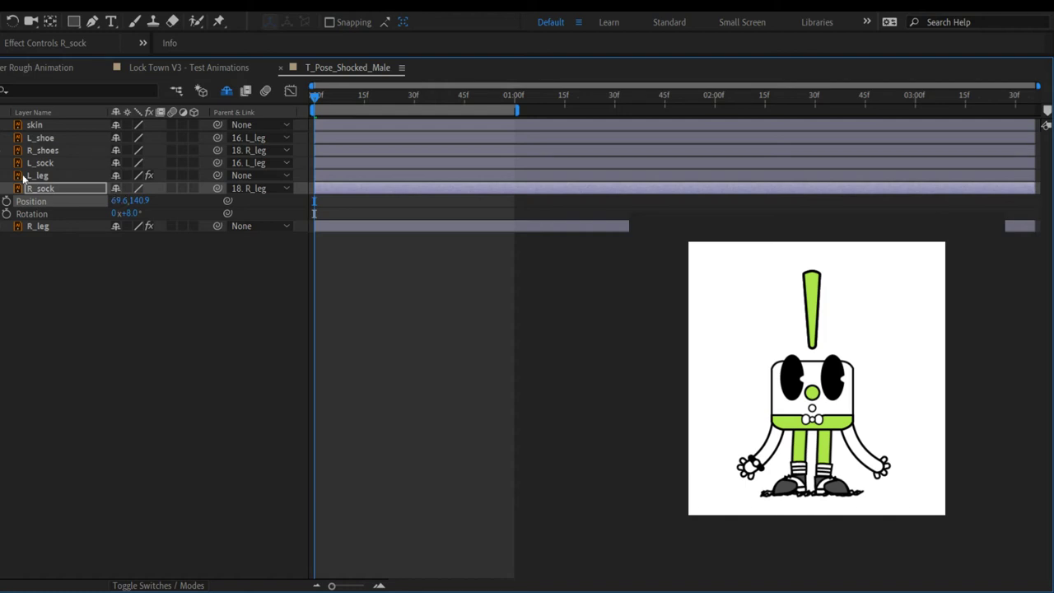
left_click(7, 202)
left_click(7, 213)
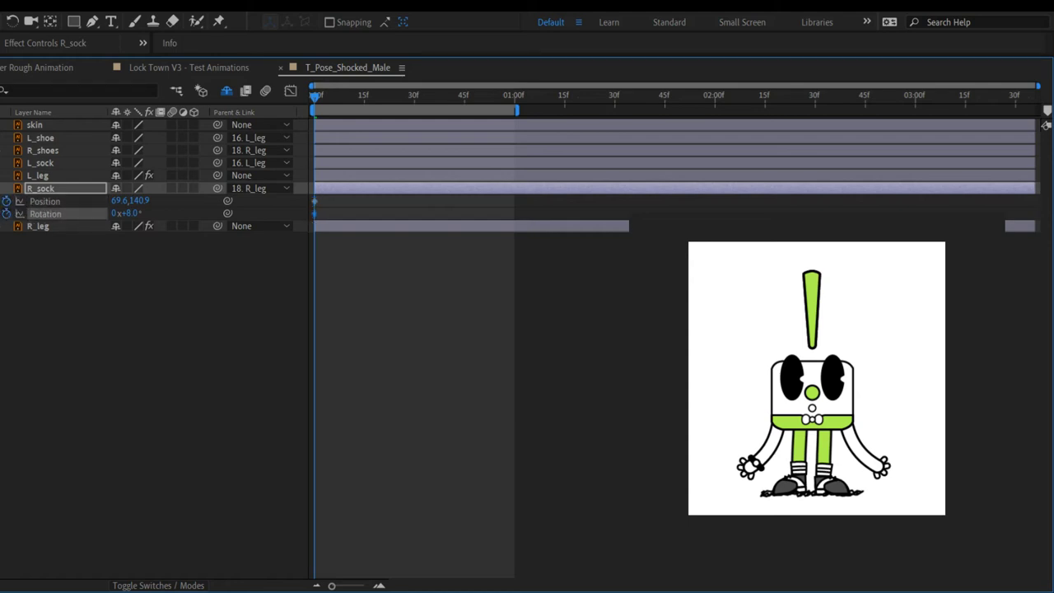
left_click(35, 163)
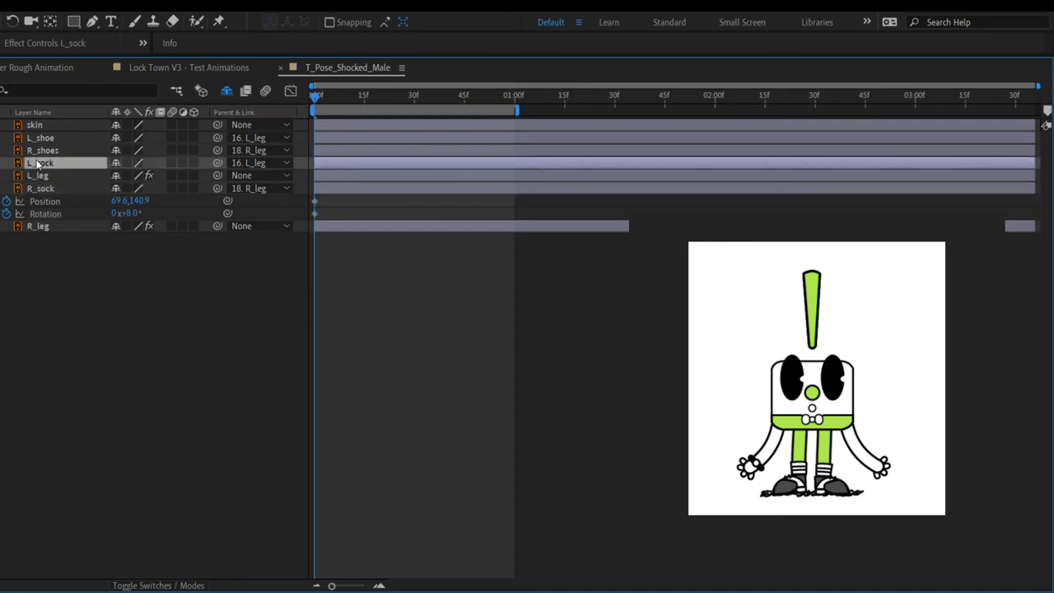
left_click(45, 190)
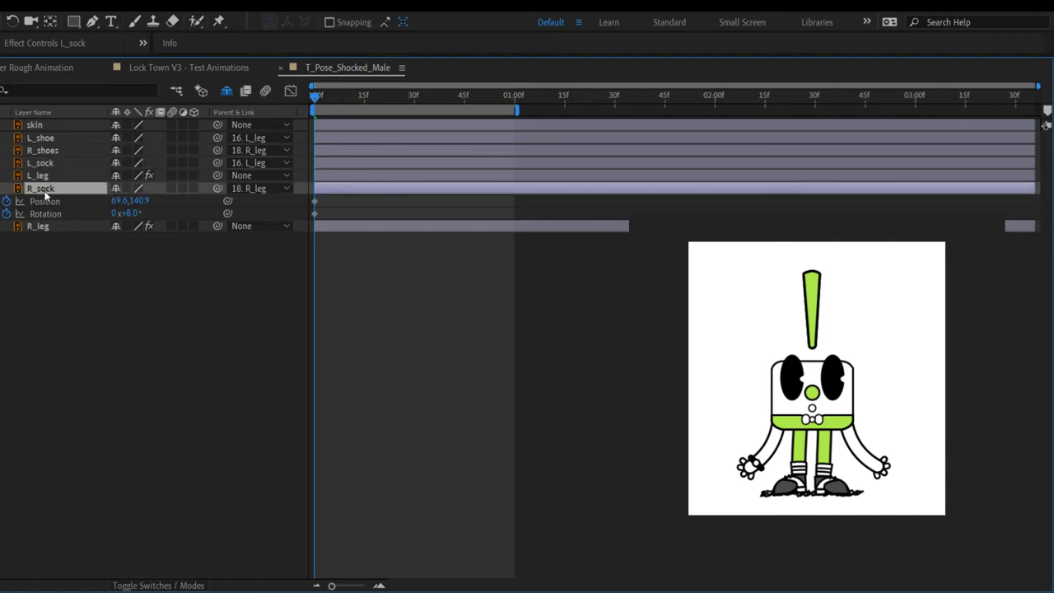
Step: Move R_sock above L_leg and reveal L_sock's Rotation and Position
left_click_drag(45, 192, 45, 175)
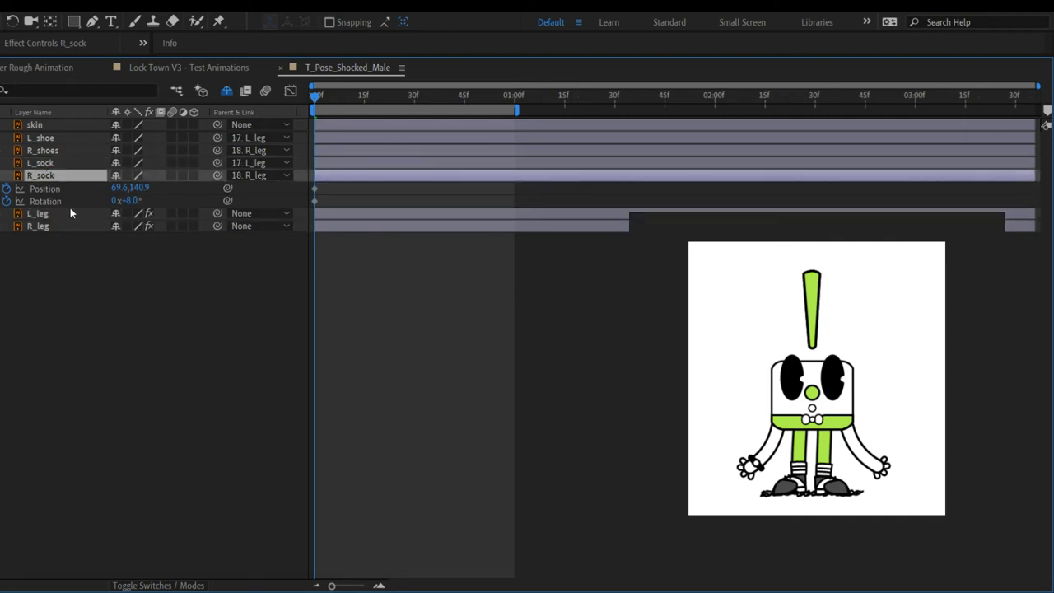
left_click(44, 163)
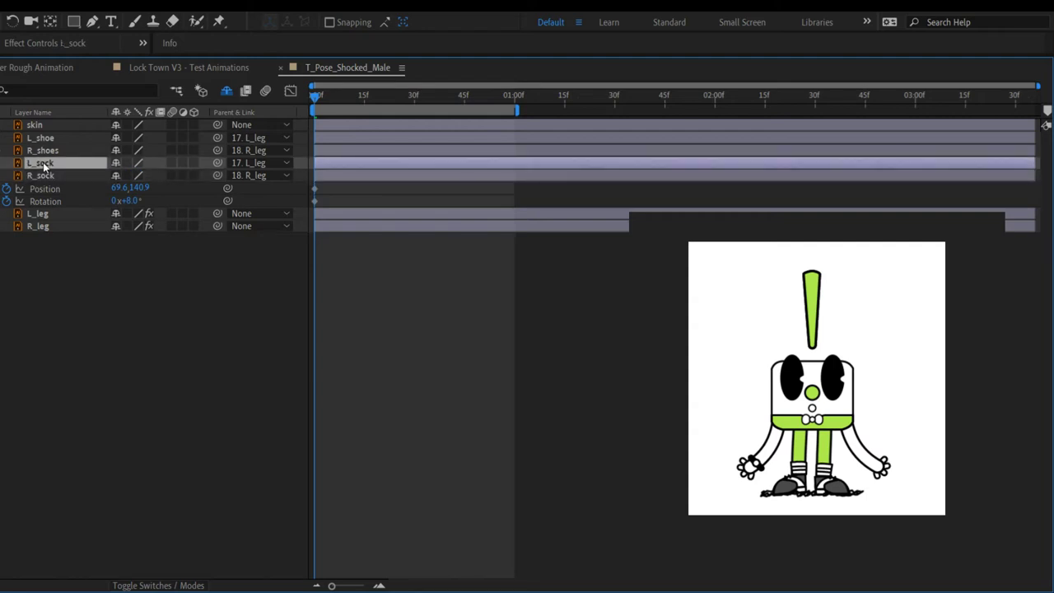
key("r")
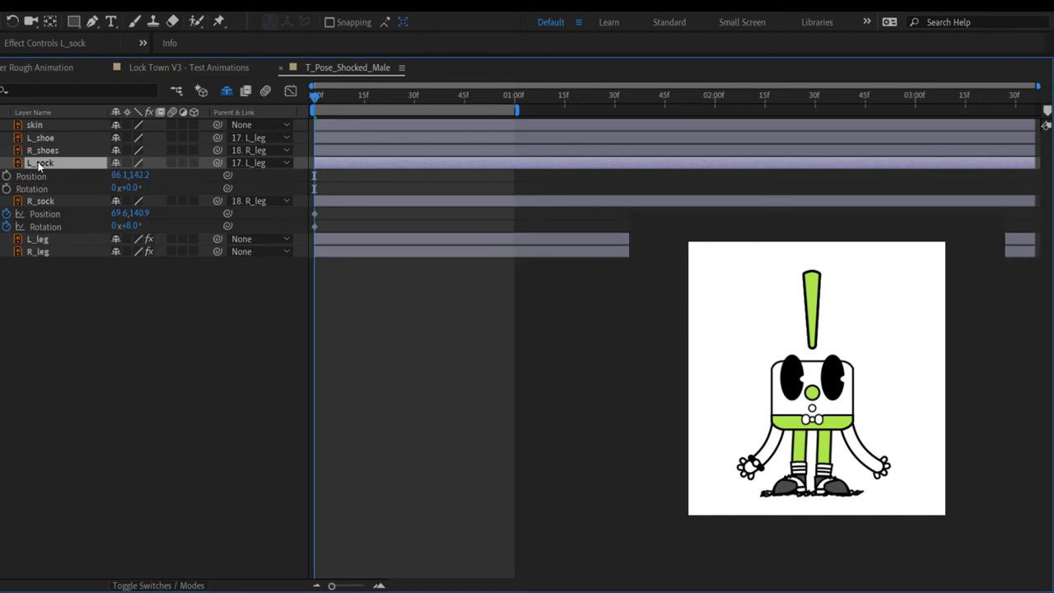
key("shift+p")
Step: Keyframe L_sock's Position (86.1,142.2) and Rotation (0.0°) at frame 0, then move to about 20f
left_click(6, 189)
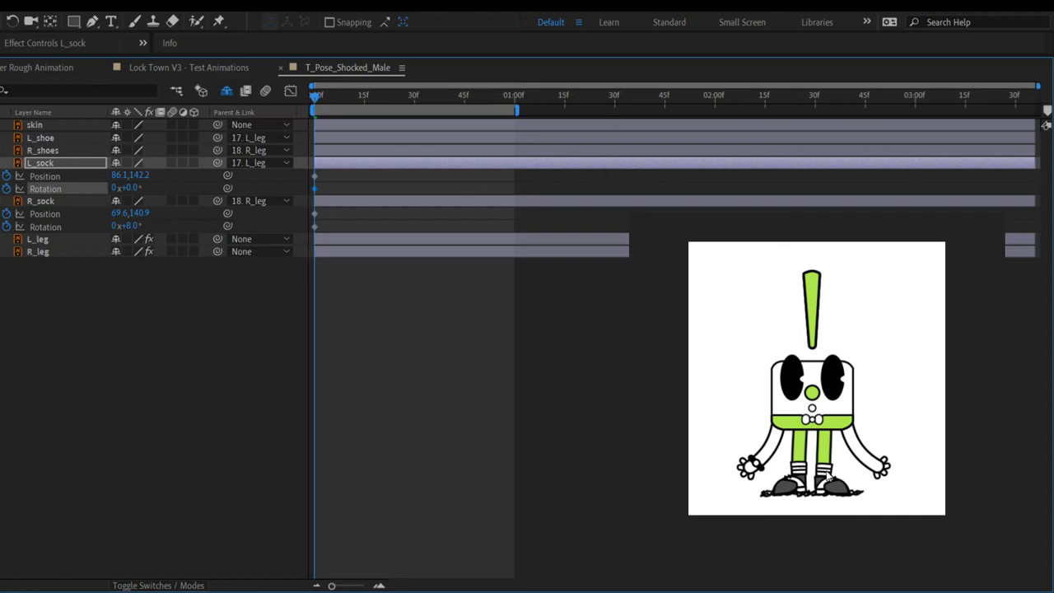
left_click(314, 188)
left_click_drag(315, 96, 378, 107)
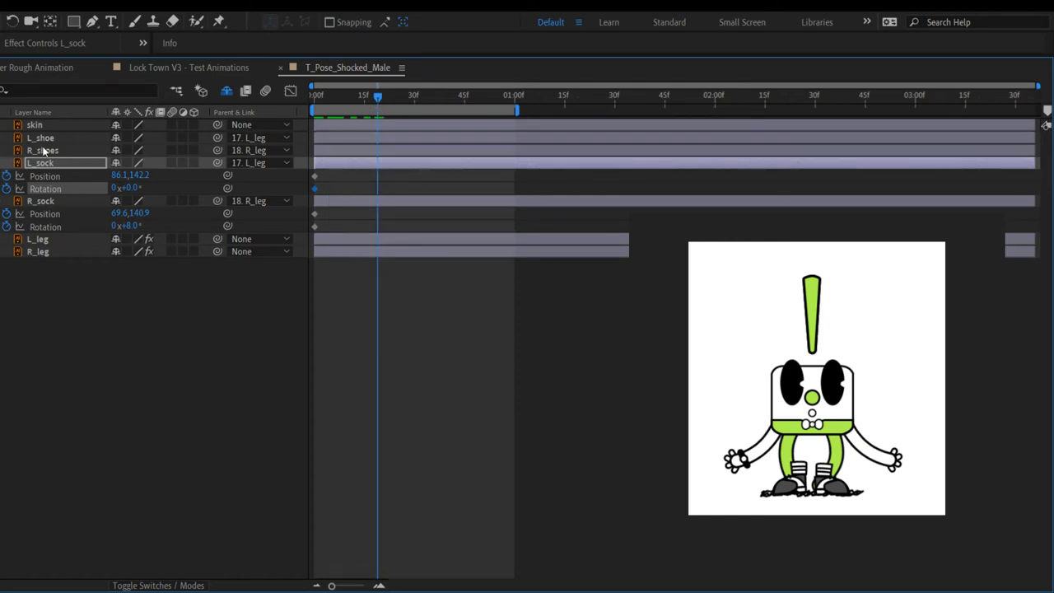
Step: Expand both legs' Puppet settings down to L_leg's Puppet Pin 2 and jump to its 15f keyframe
left_click(41, 238)
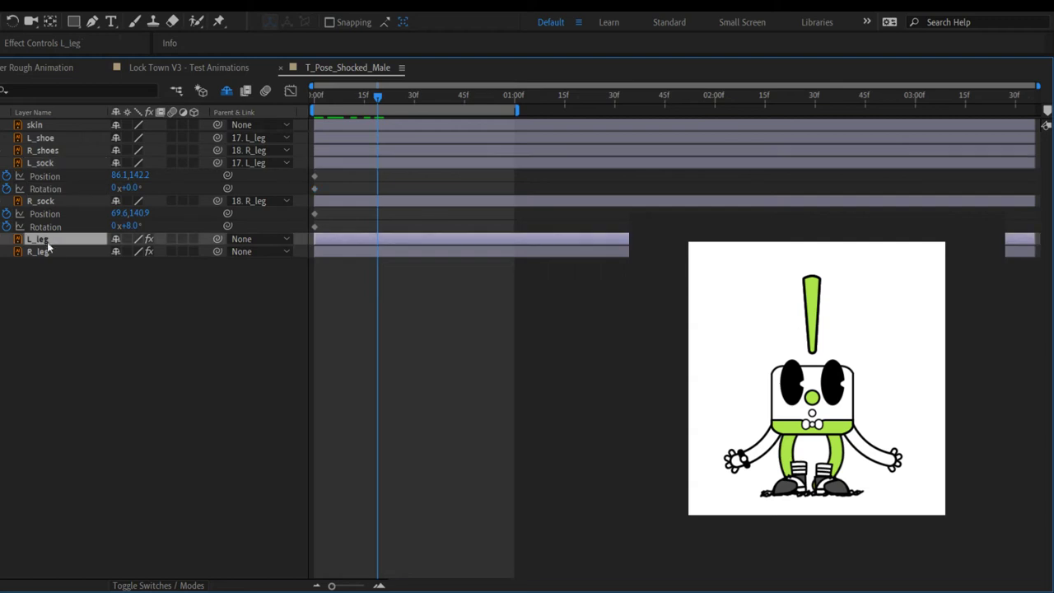
left_click(49, 253, "shift")
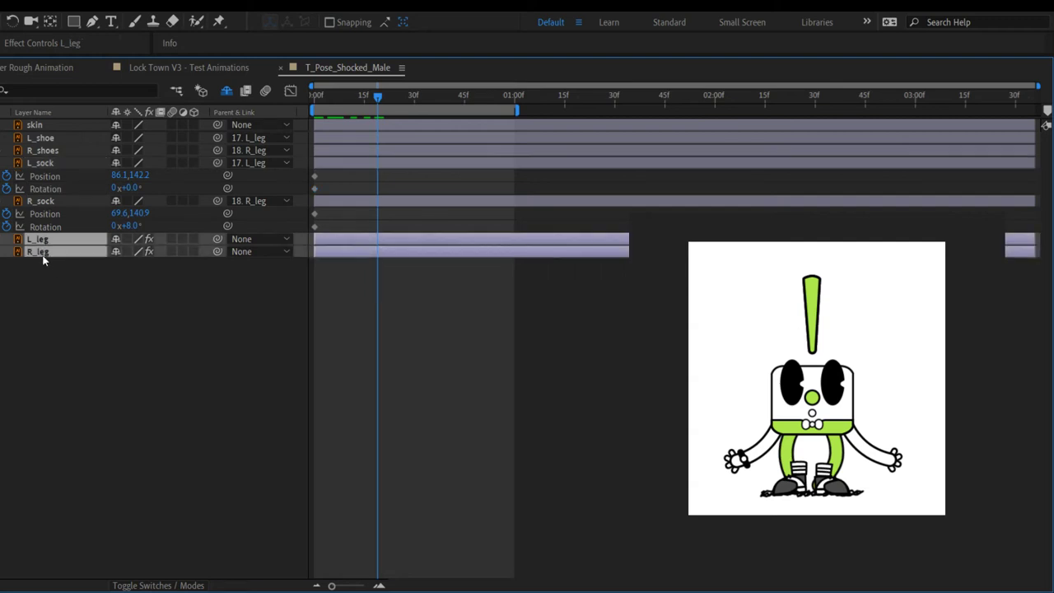
key("e")
left_click(7, 251)
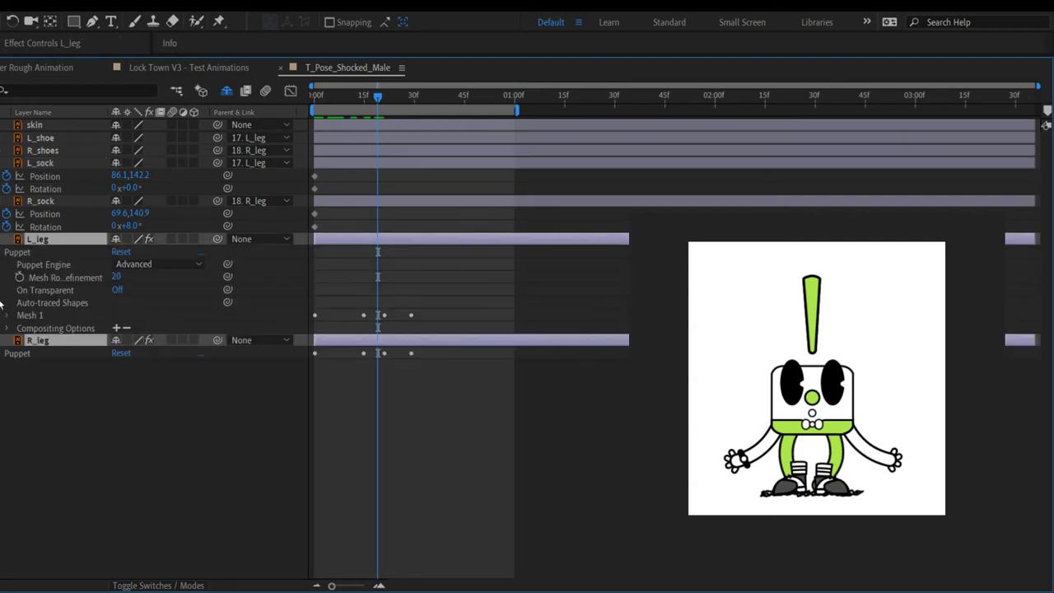
left_click(6, 353)
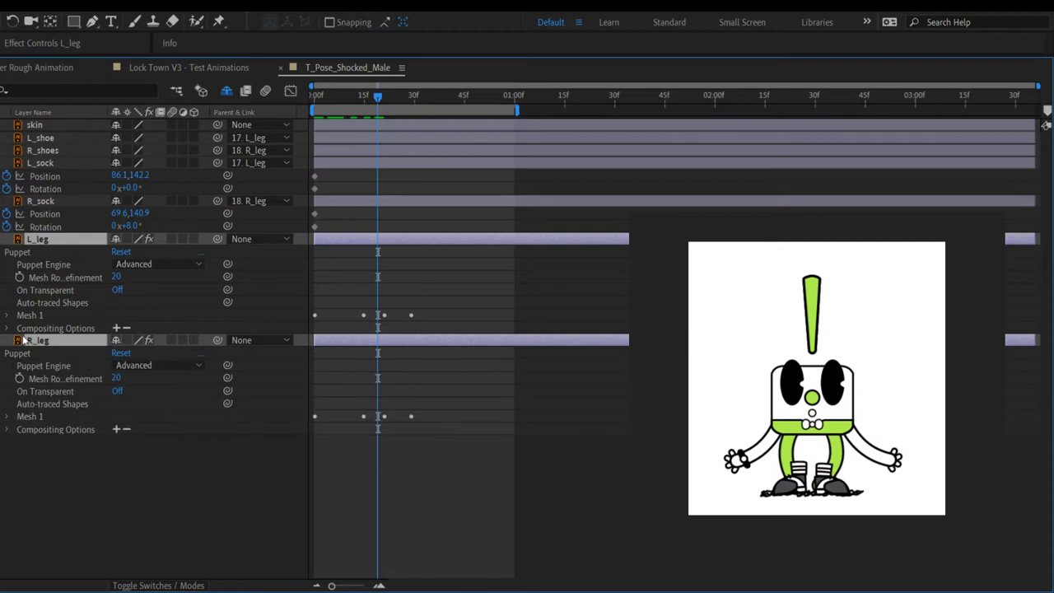
left_click(8, 315)
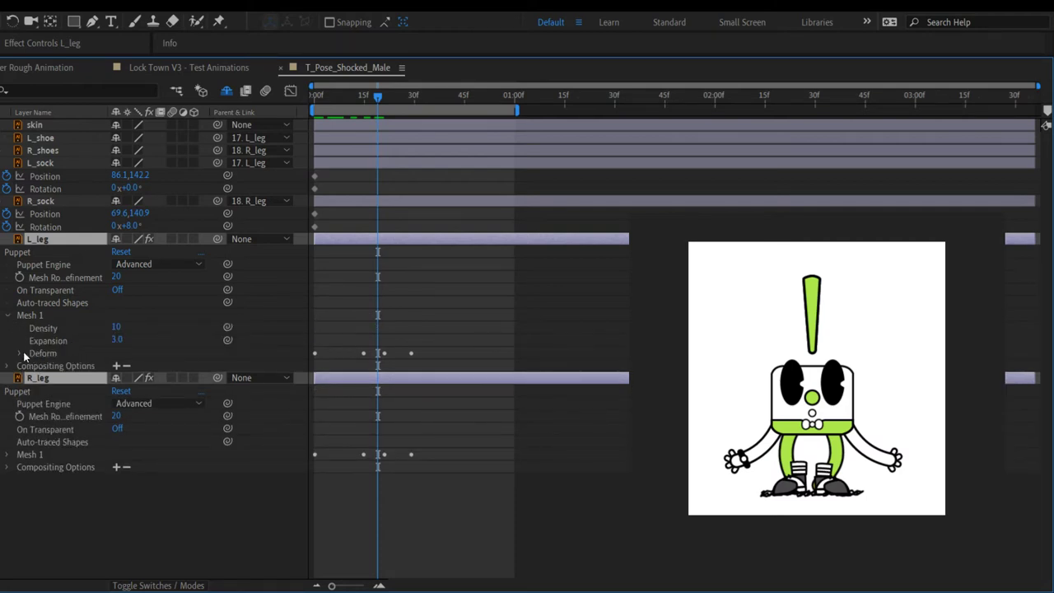
left_click(19, 353)
left_click(32, 379)
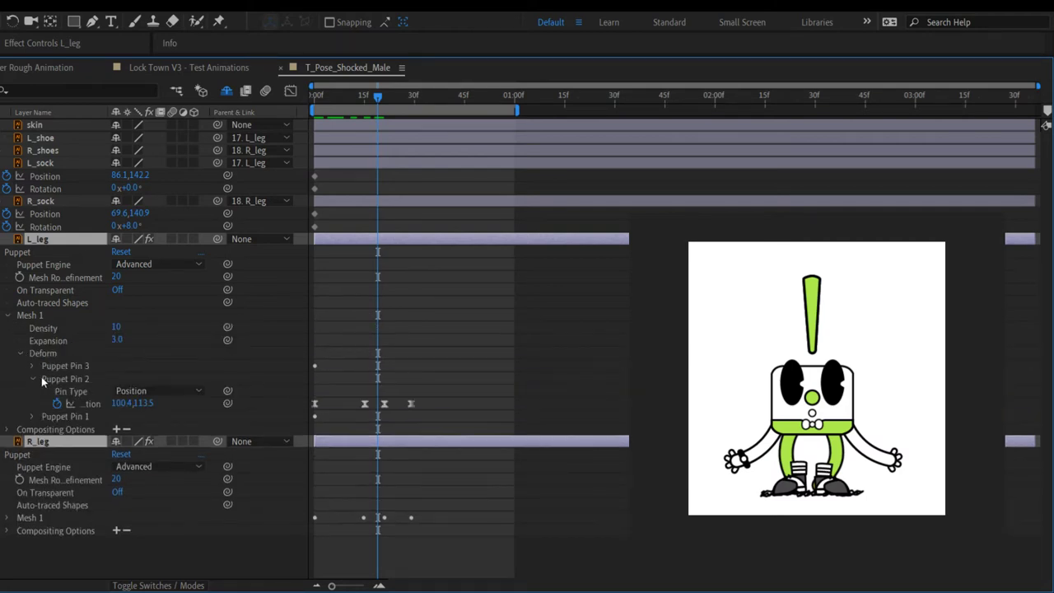
key("j")
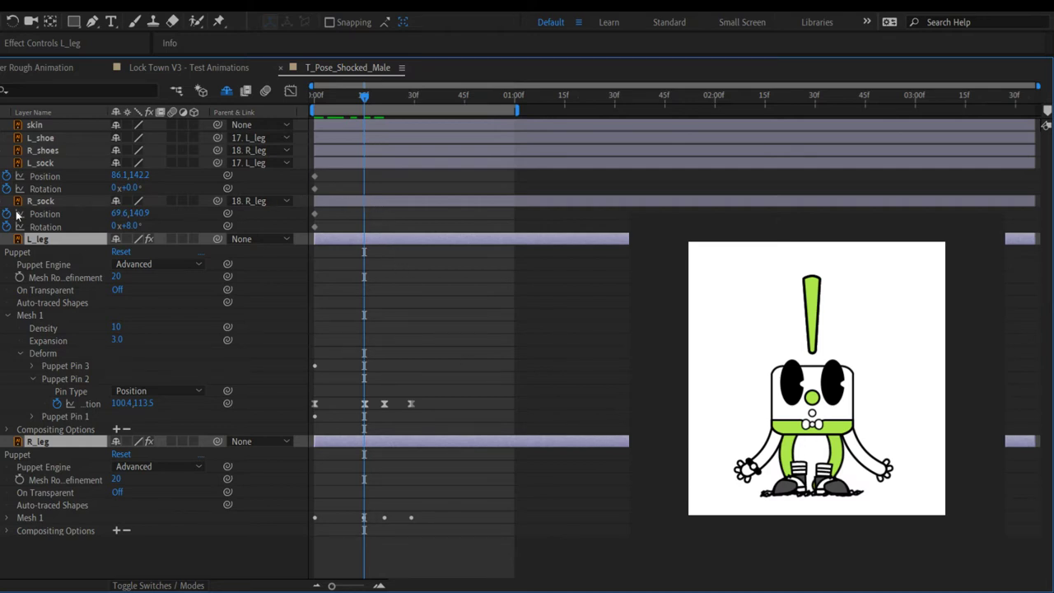
Step: At 15f, add Position and Rotation keyframes to L_sock and R_sock
left_click(46, 188)
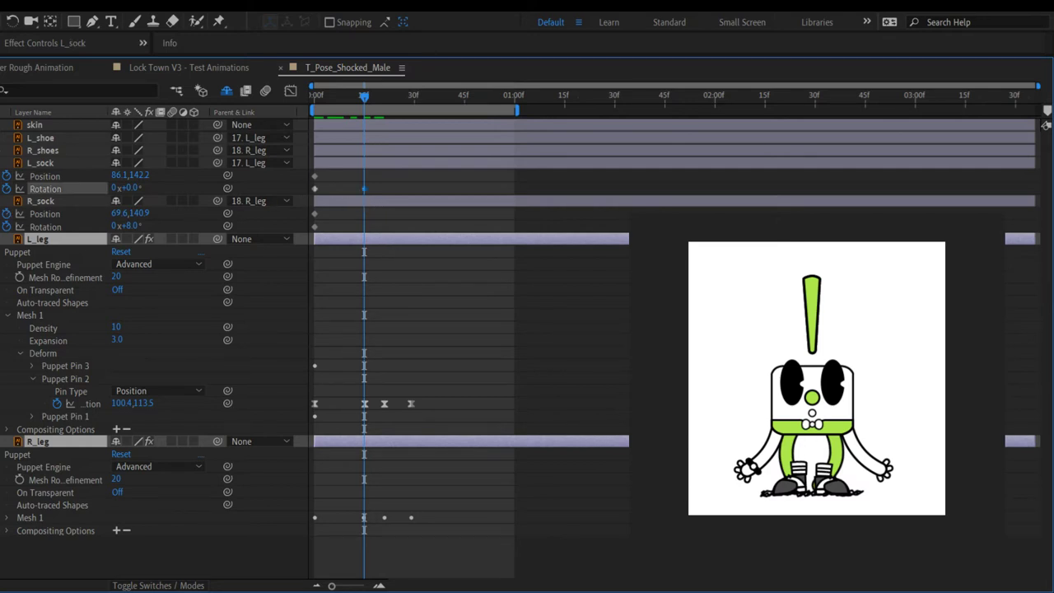
key("alt+shift+r")
key("alt+shift+p")
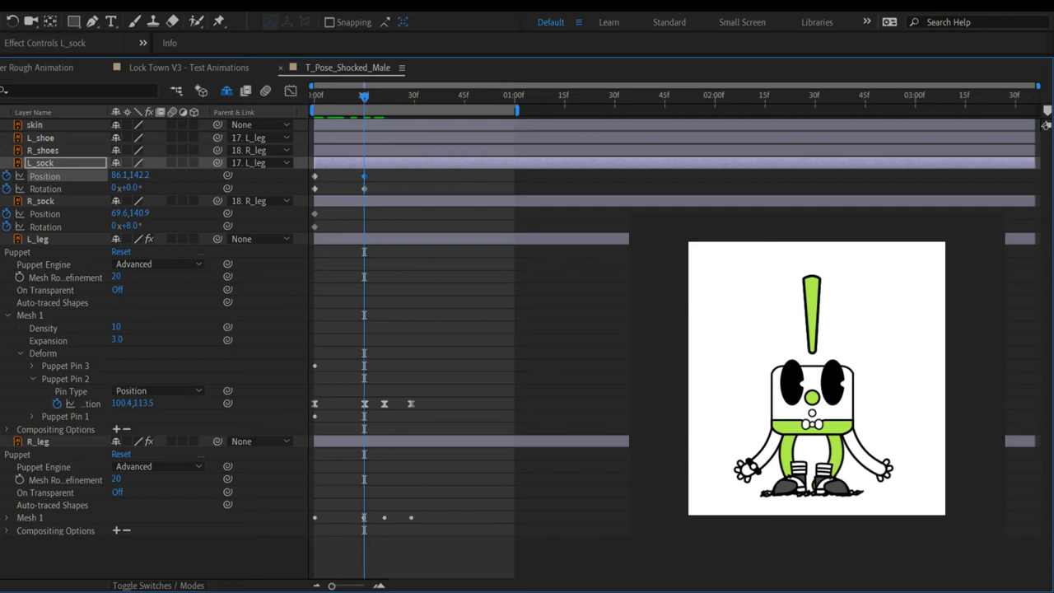
left_click(46, 225)
key("alt+shift+r")
key("alt+shift+p")
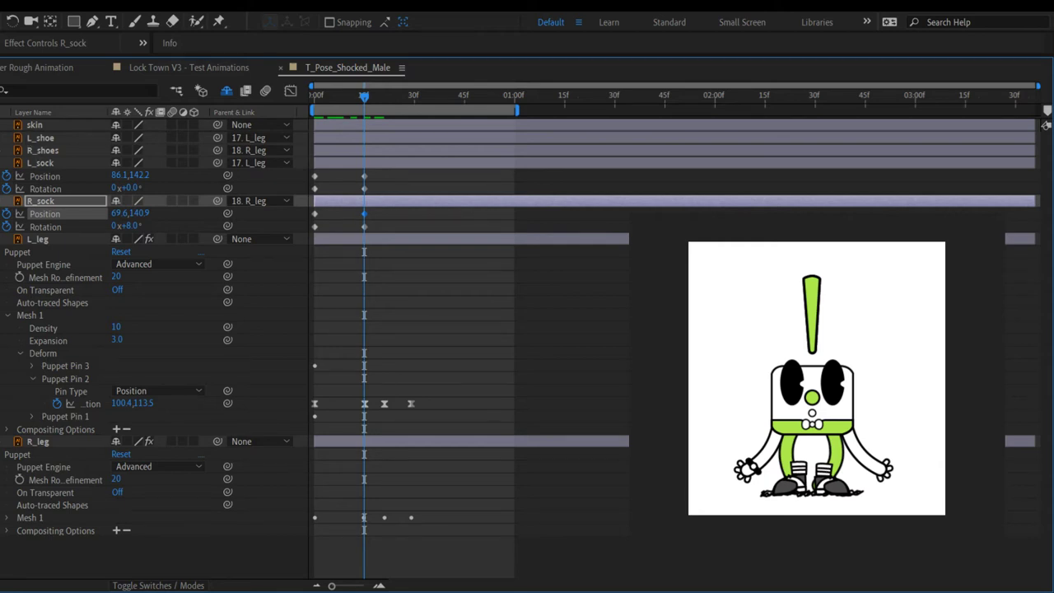
Step: Return to frame 0 and select R_shoes and L_shoe
key("Home")
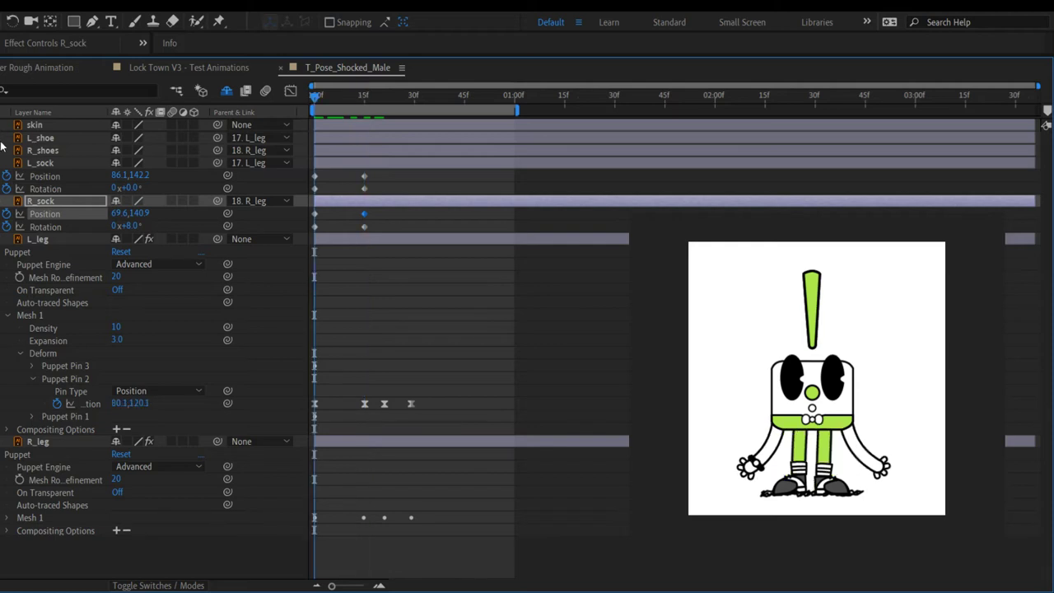
left_click(46, 151)
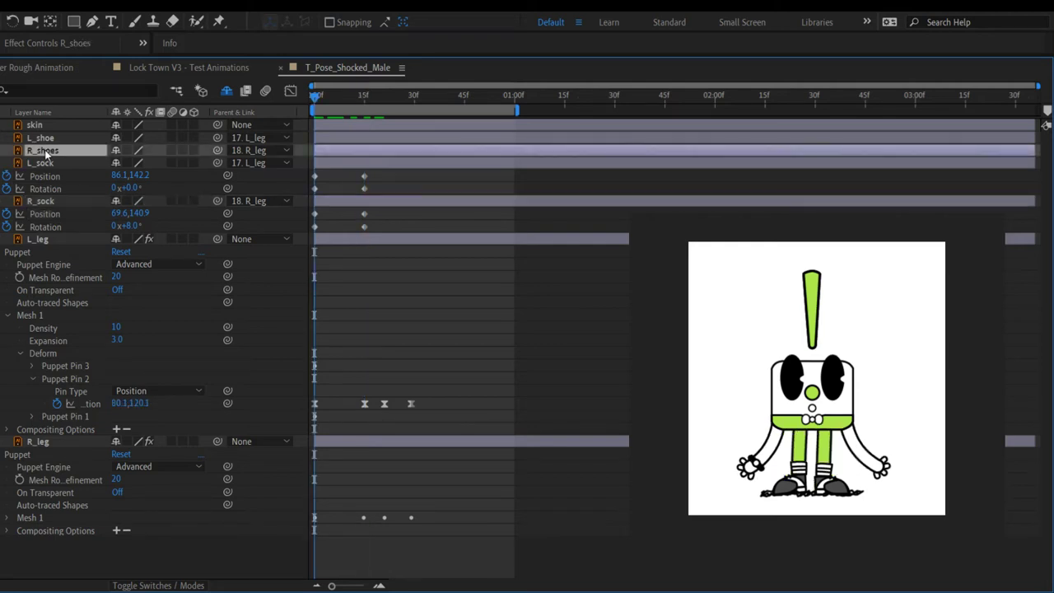
left_click(42, 139, "ctrl")
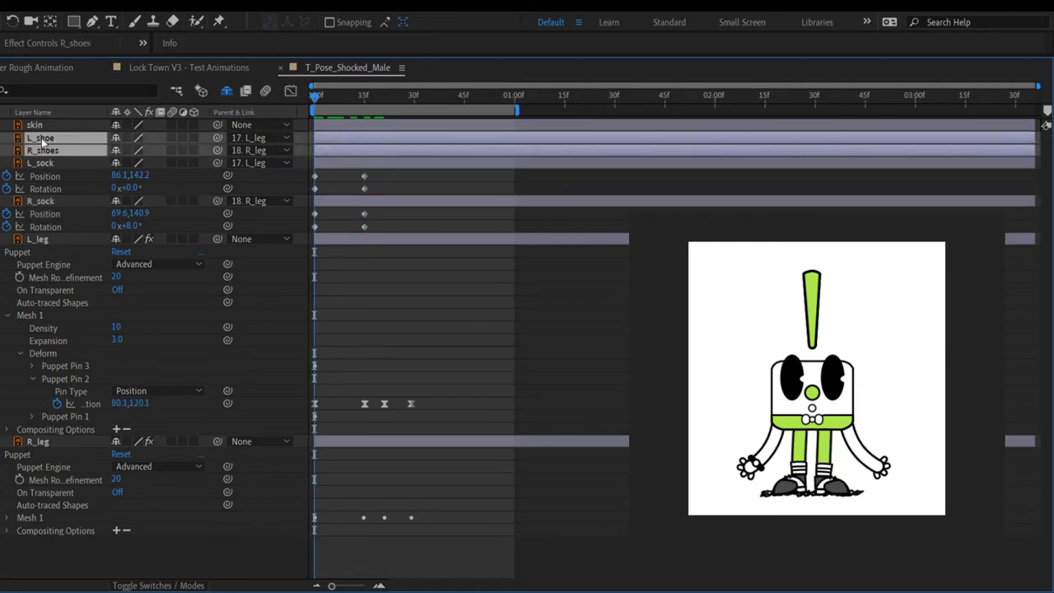
Step: Keyframe Position and Rotation for L_shoe and R_shoes at frame 0
key("r")
key("shift+p")
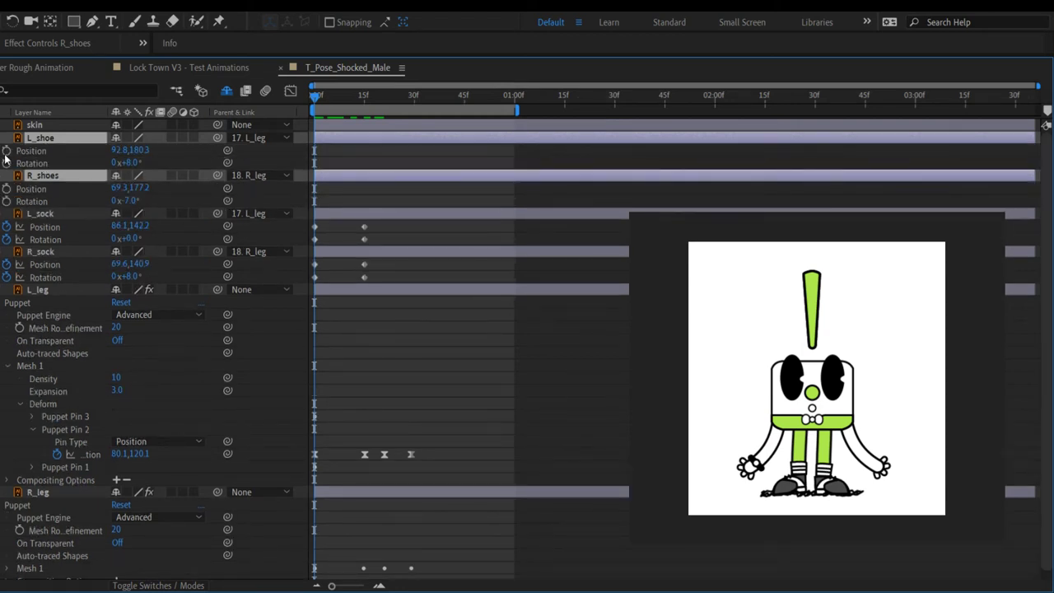
left_click(6, 151)
left_click(6, 162)
left_click(6, 188)
left_click(6, 201)
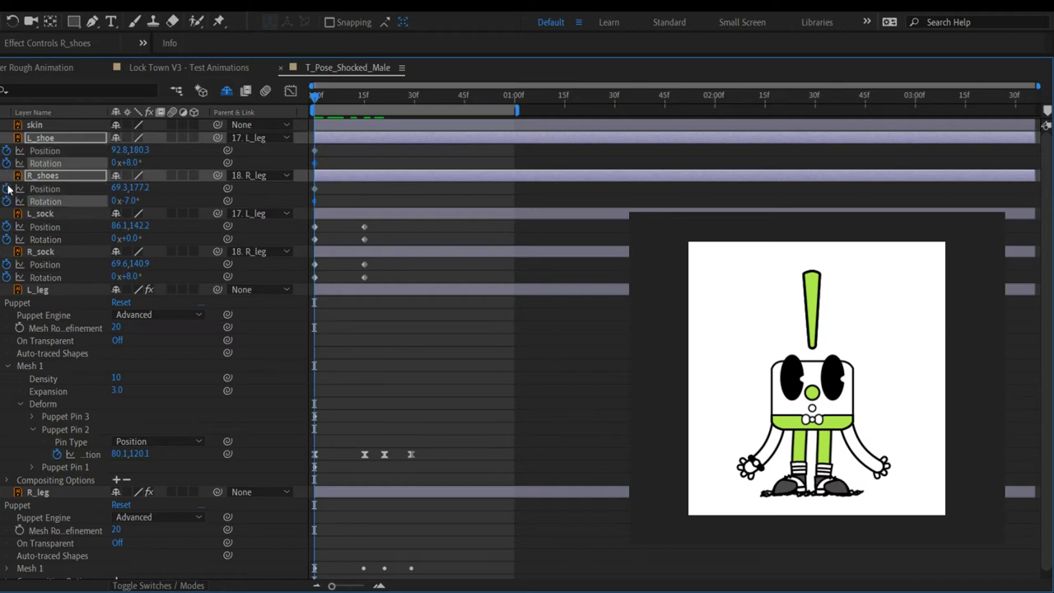
left_click(171, 379)
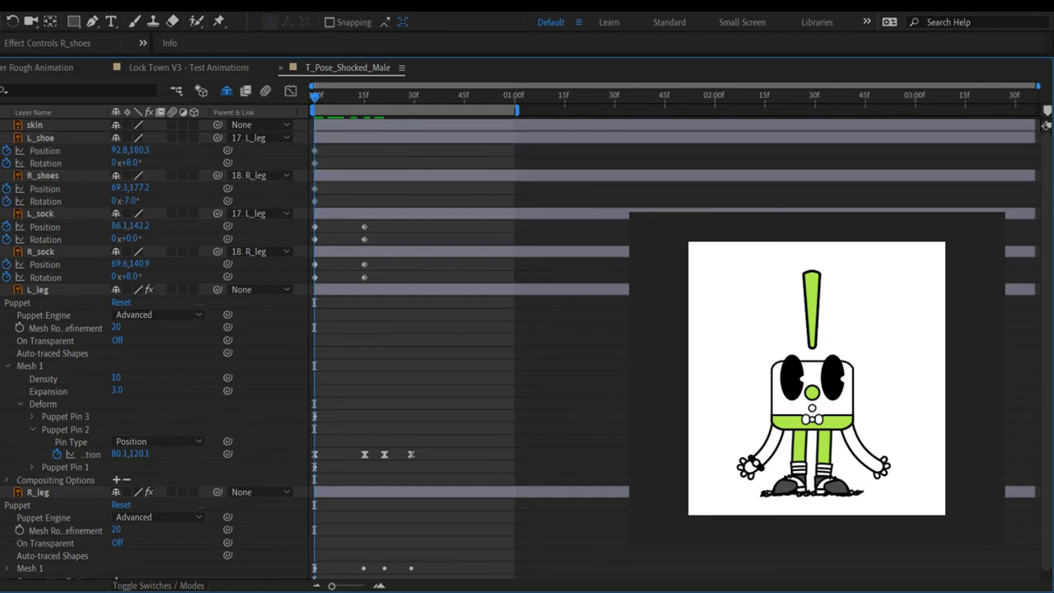
Step: At 15f, try rotating the left sock and left shoe, then undo both changes
key("k")
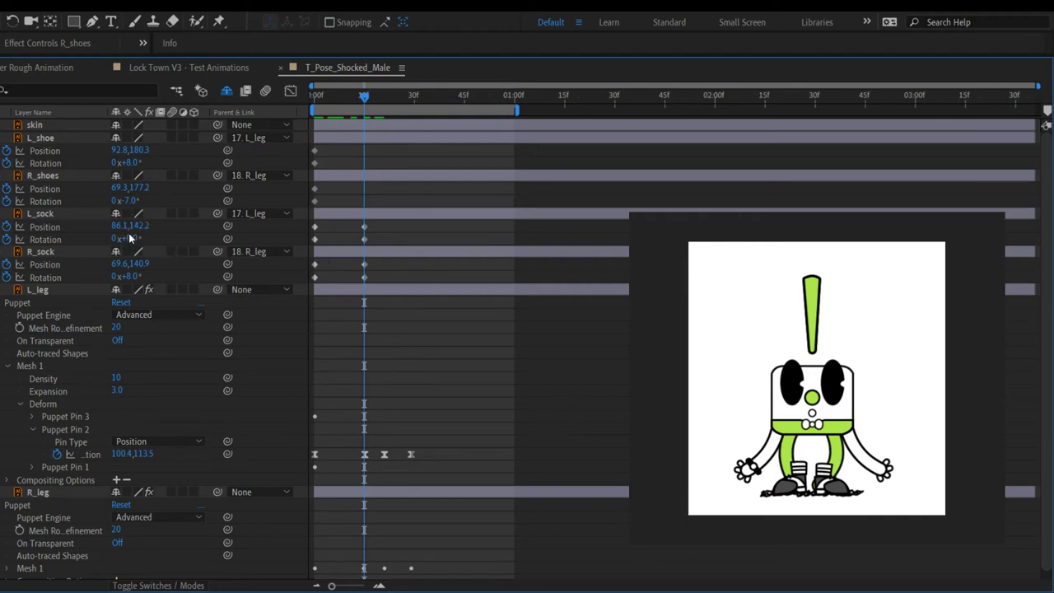
left_click_drag(134, 238, 175, 251)
key("ctrl+z")
left_click_drag(128, 163, 152, 167)
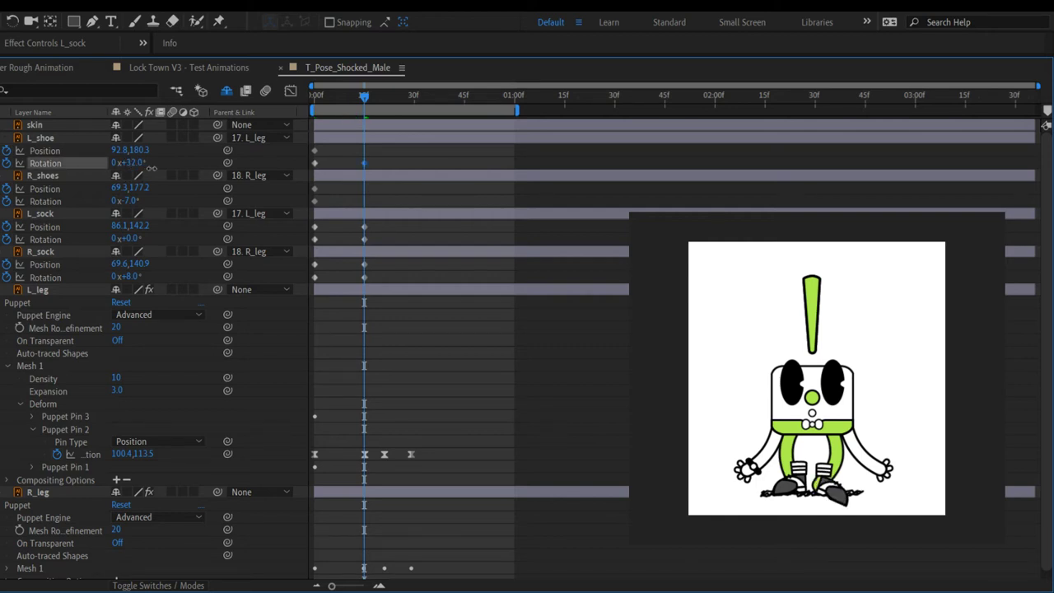
left_click(149, 164)
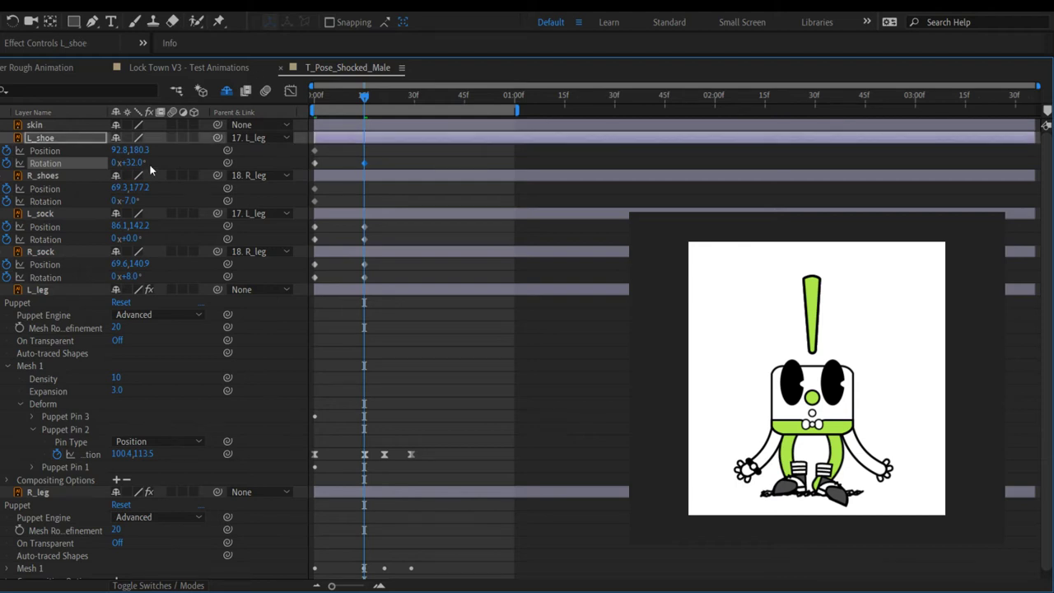
key("ctrl+z")
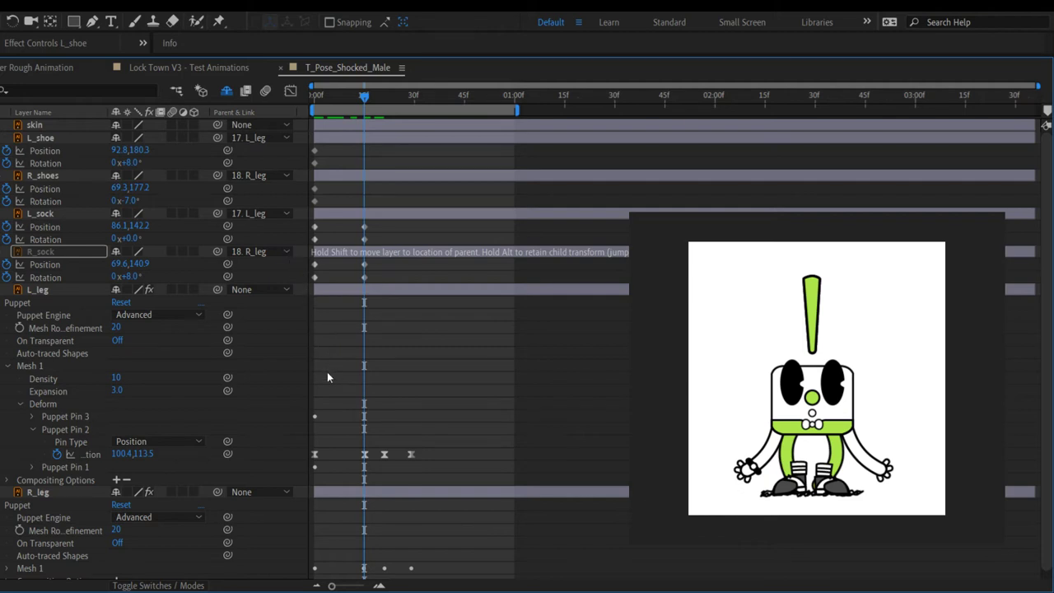
Step: Parent R_sock to R_shoes and L_sock to L_shoe, then tilt R_shoes to 34.0° at 15f
left_click_drag(327, 377, 324, 382)
left_click(281, 252)
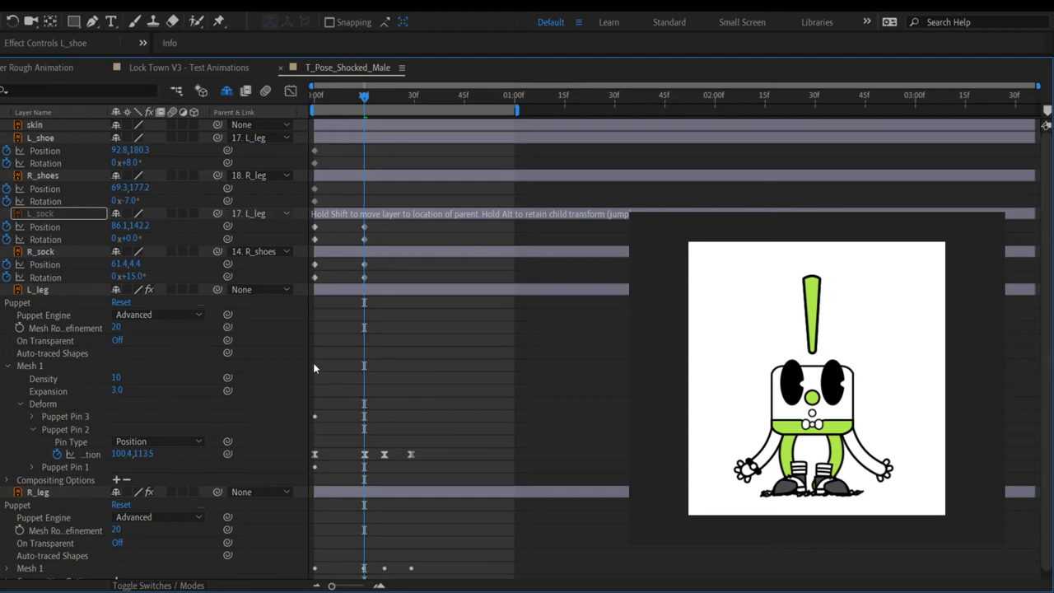
left_click_drag(313, 365, 315, 368)
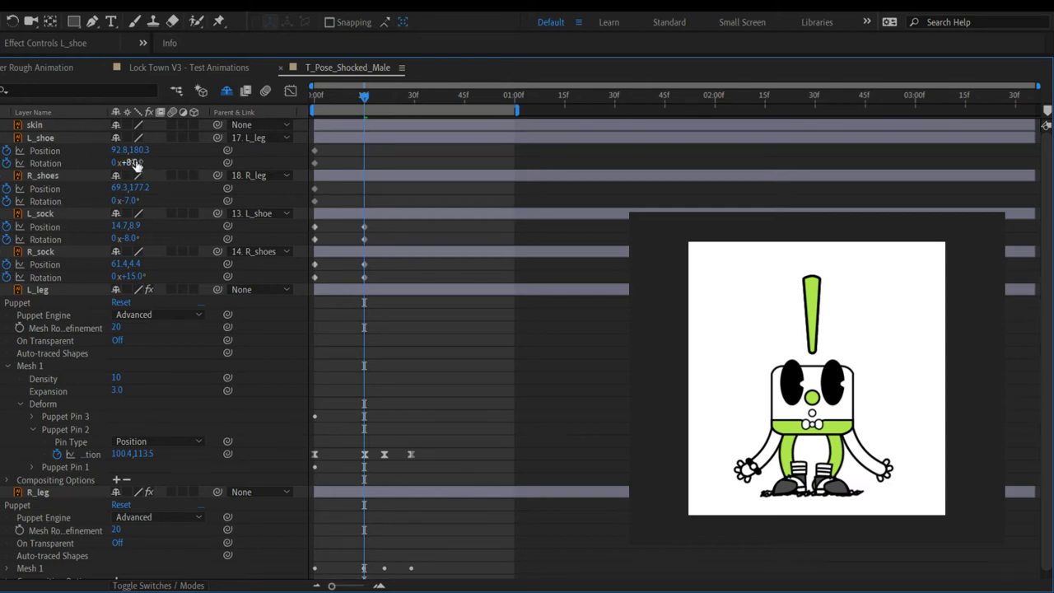
mouse_move(127, 200)
left_mouse_down()
mouse_move(148, 208)
mouse_move(116, 206)
left_mouse_up()
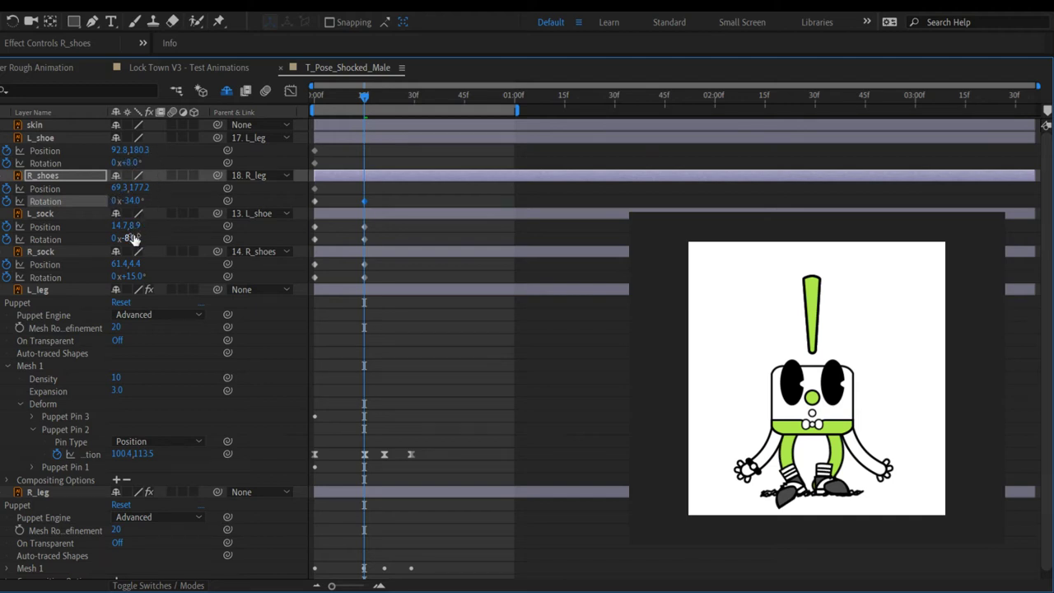
mouse_move(127, 162)
left_mouse_down()
mouse_move(157, 168)
mouse_move(116, 150)
mouse_move(141, 164)
left_mouse_up()
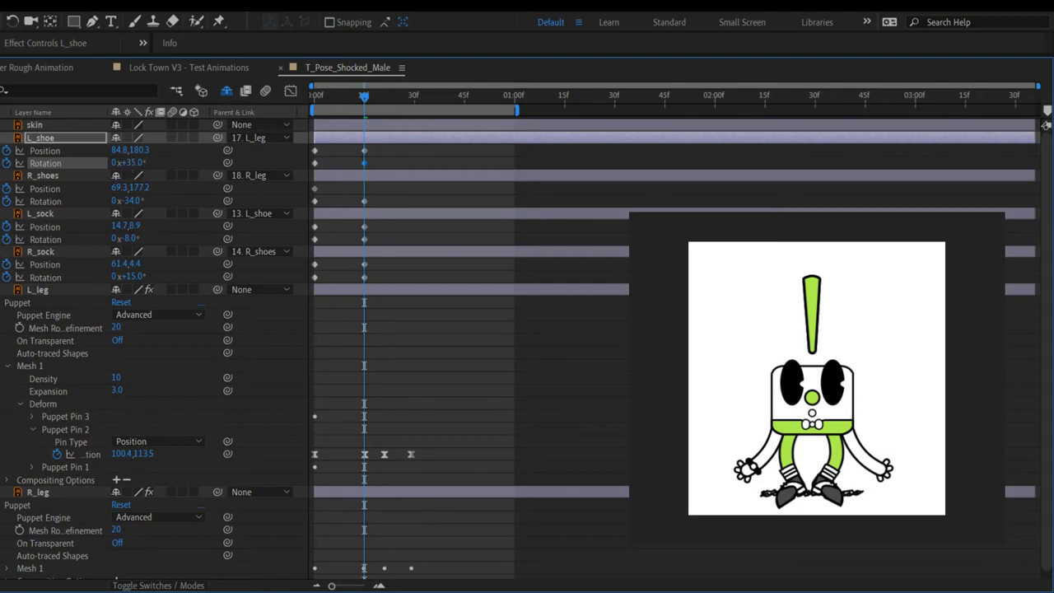
key("Home")
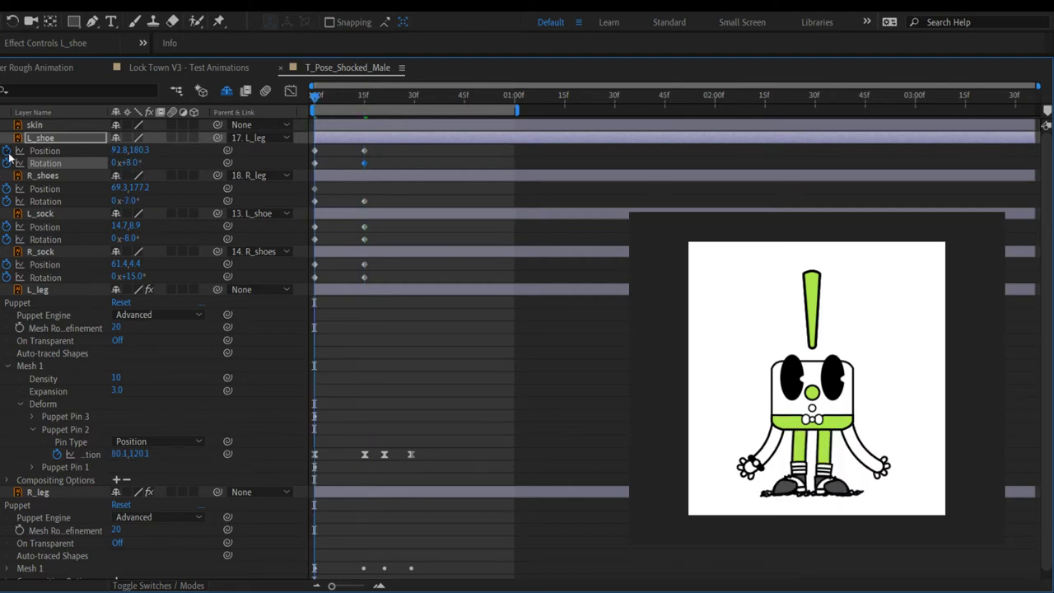
key("k")
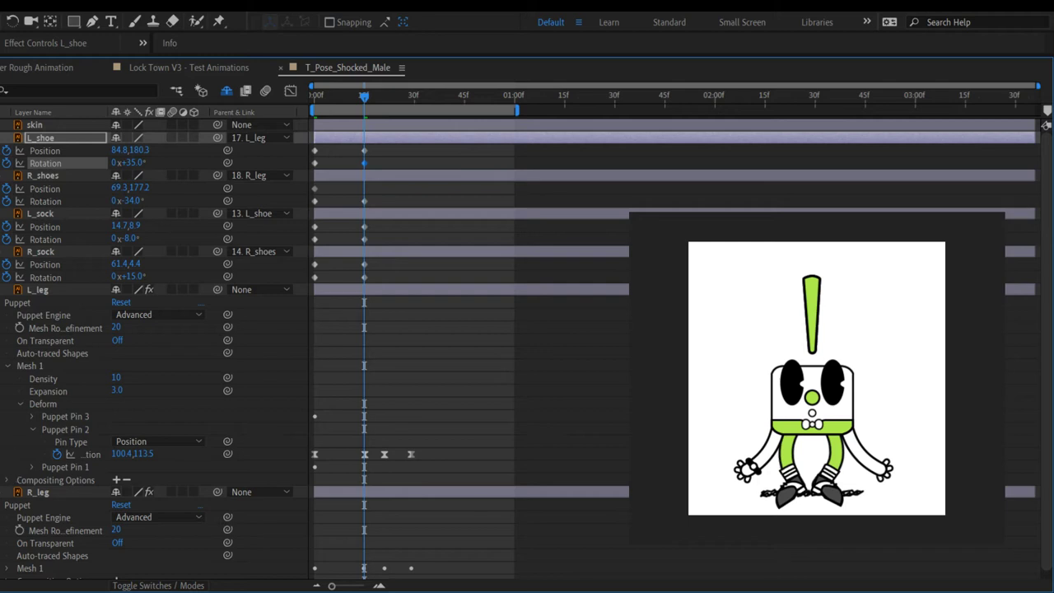
key("space")
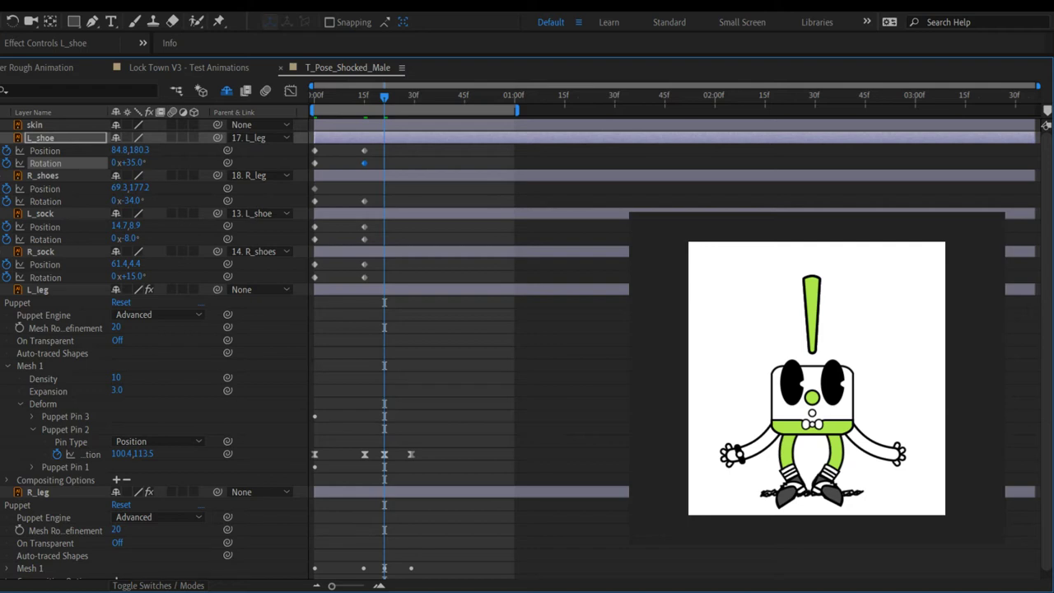
Step: At frame 21, add Position and Rotation hold keyframes for R_shoes and L_shoe
left_click(45, 188)
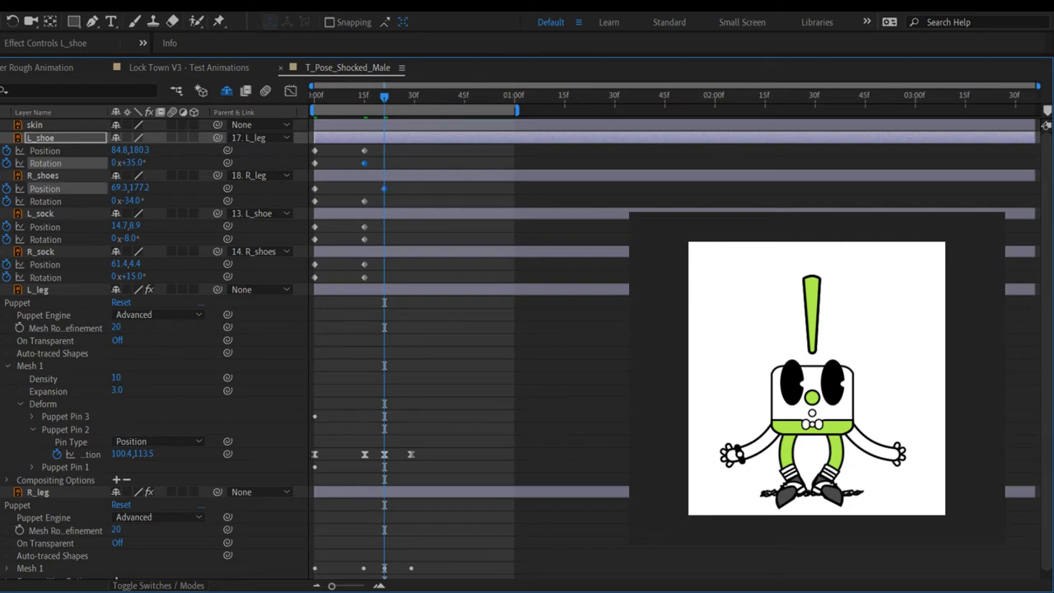
key("alt+shift+p")
left_click(44, 201)
key("alt+shift+r")
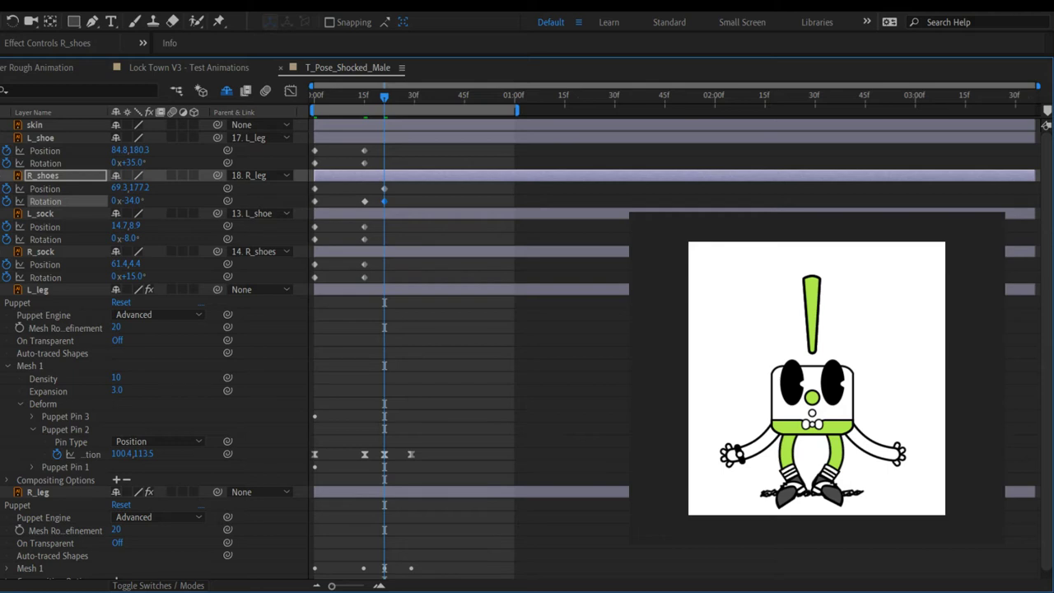
left_click(44, 163)
key("alt+shift+r")
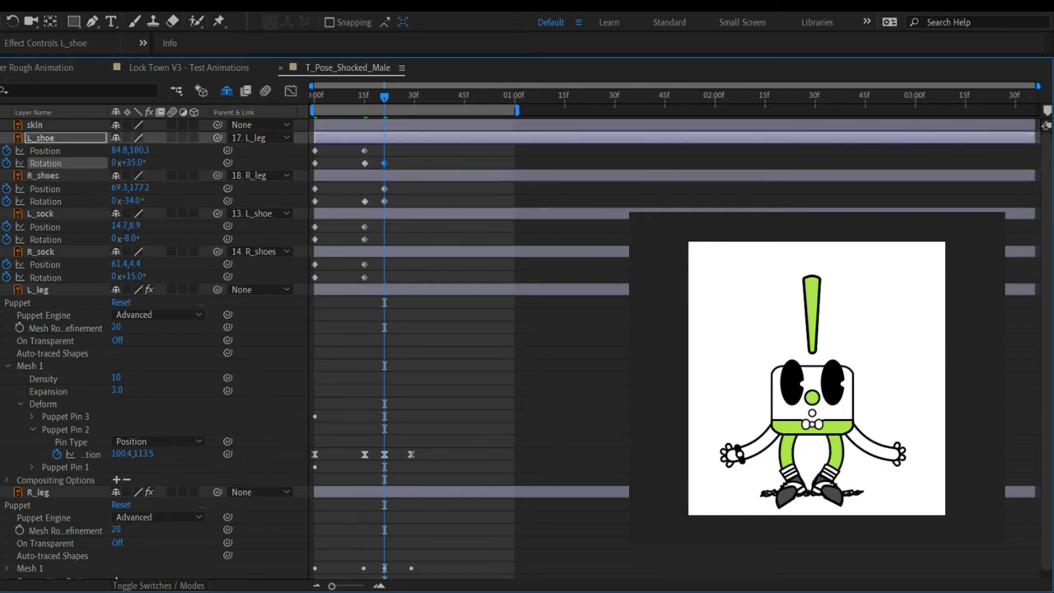
left_click(44, 150)
key("alt+shift+p")
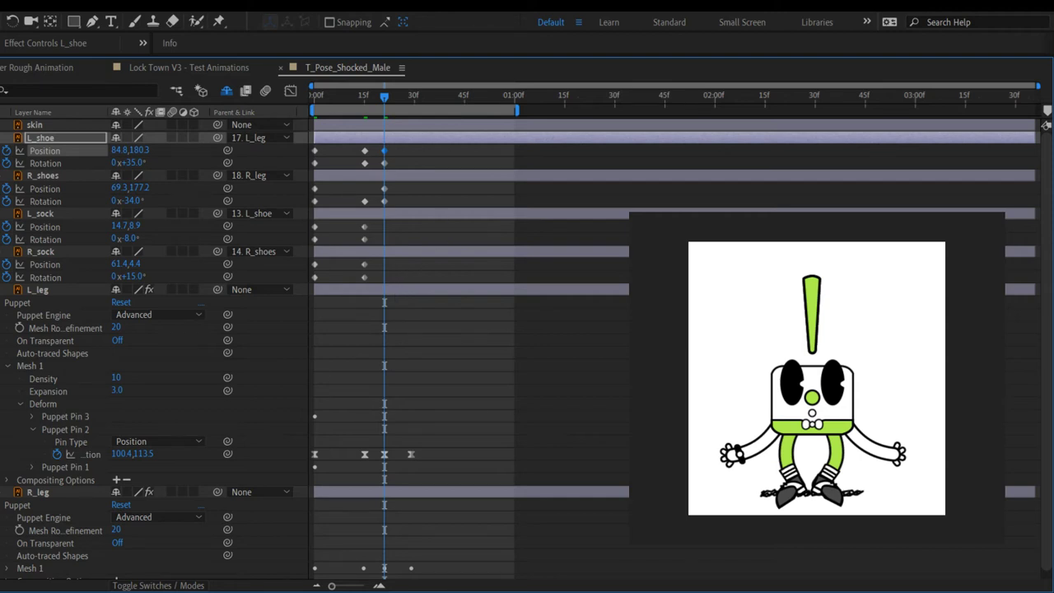
Step: At about 30f, rotate L_shoe to 5.0° and R_shoes to -12.0° to flatten the feet
key("space")
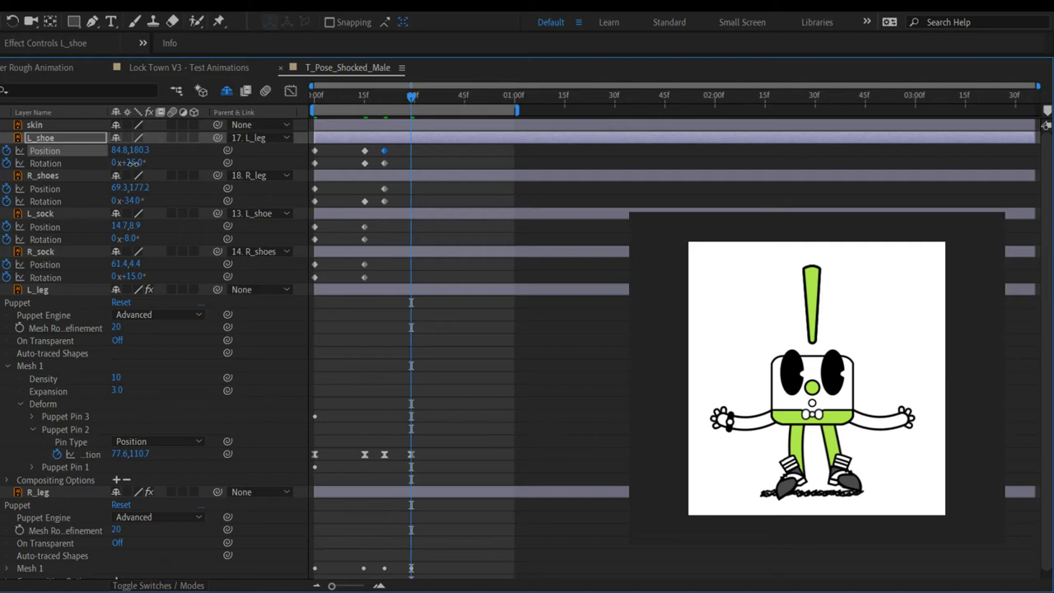
mouse_move(132, 163)
left_mouse_down()
mouse_move(114, 163)
mouse_move(121, 150)
left_mouse_up()
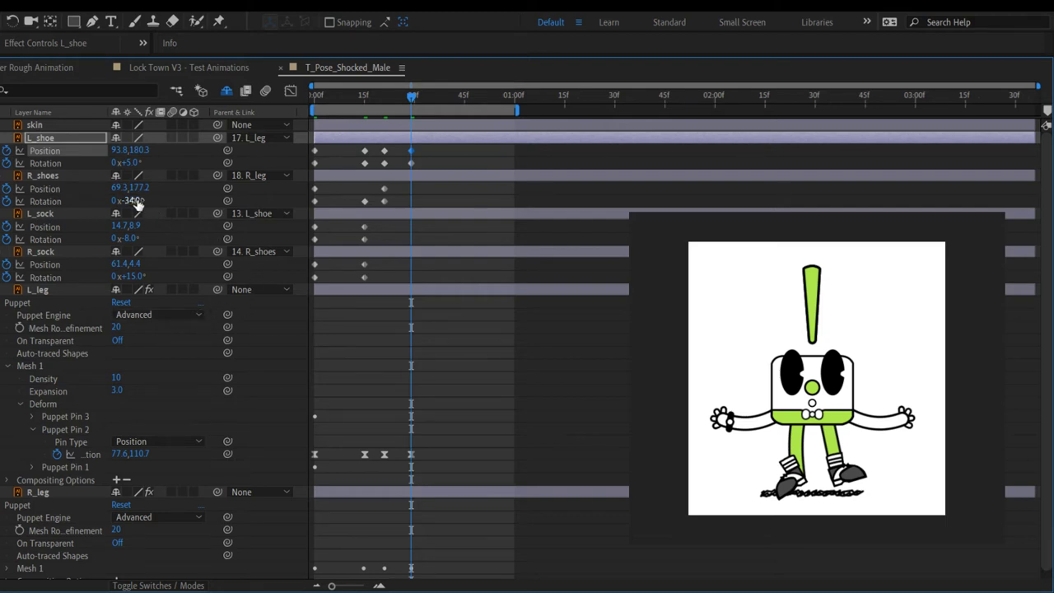
left_click_drag(134, 202, 151, 198)
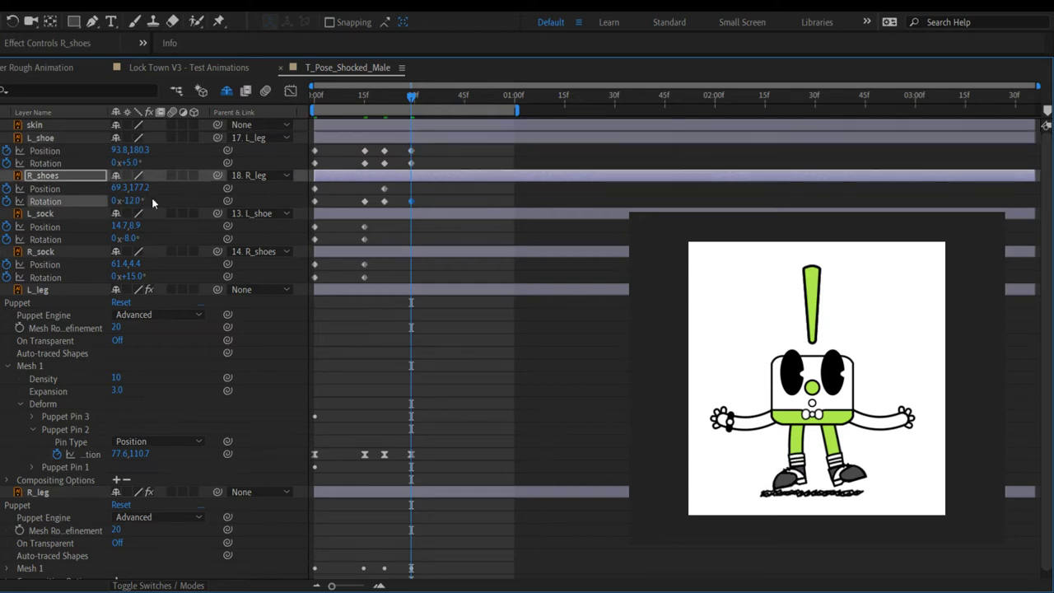
scroll(472, 520, "down", 1)
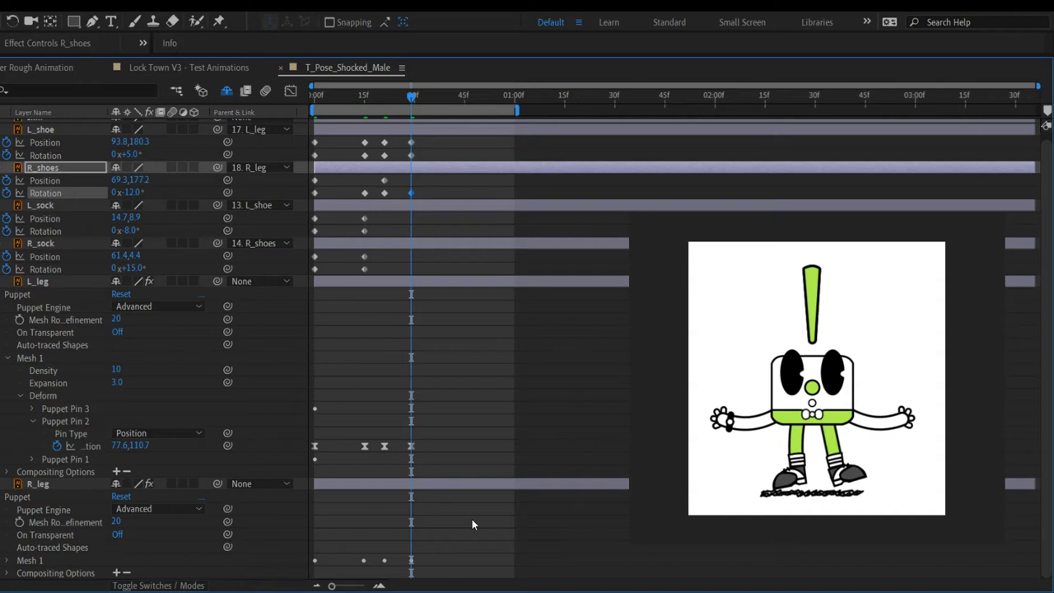
scroll(472, 519, "up", 1)
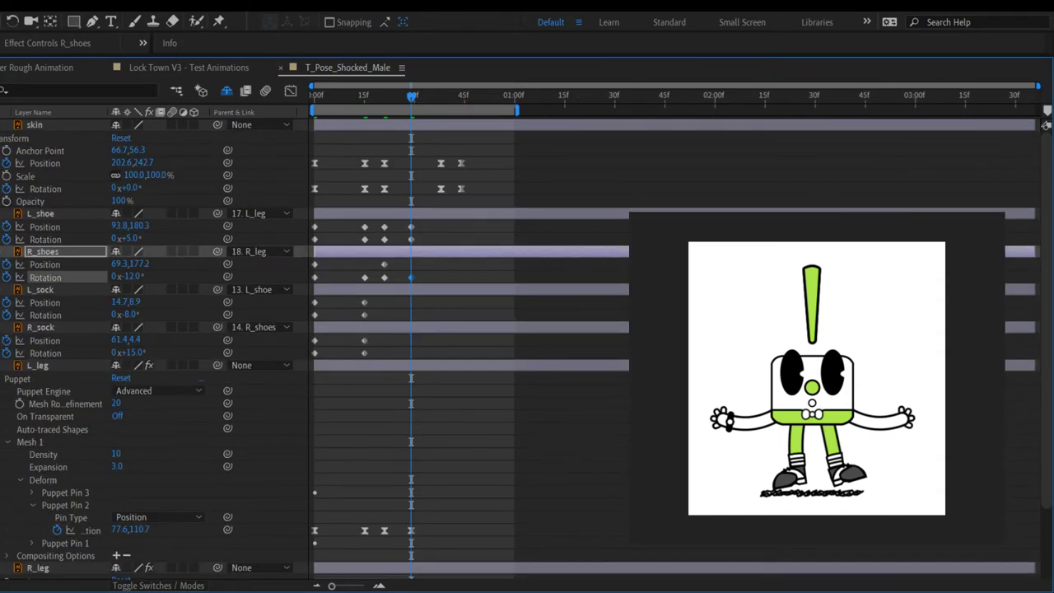
key("space")
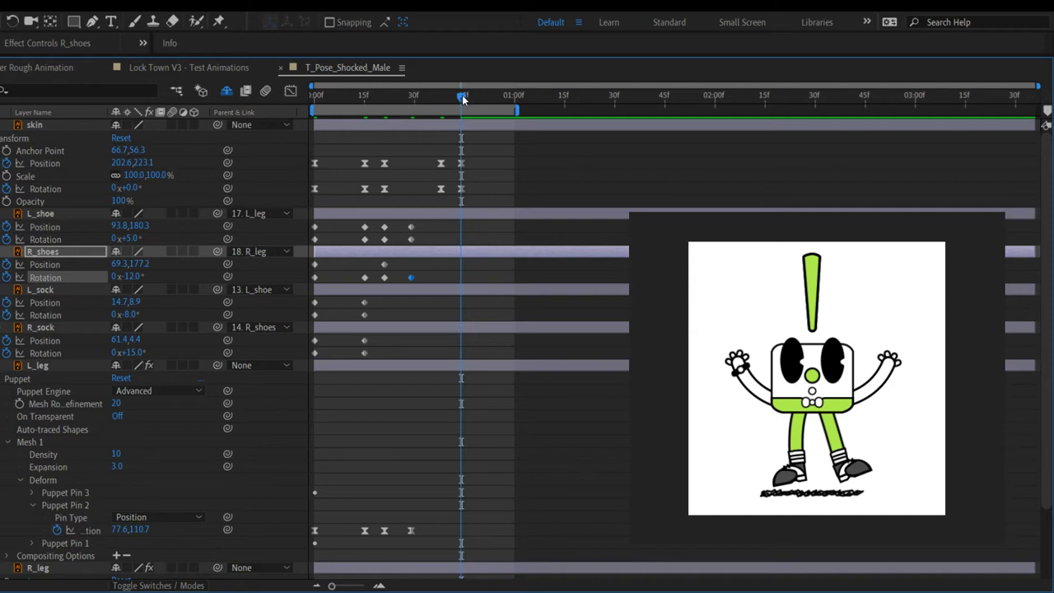
left_click_drag(463, 95, 350, 96)
key("space")
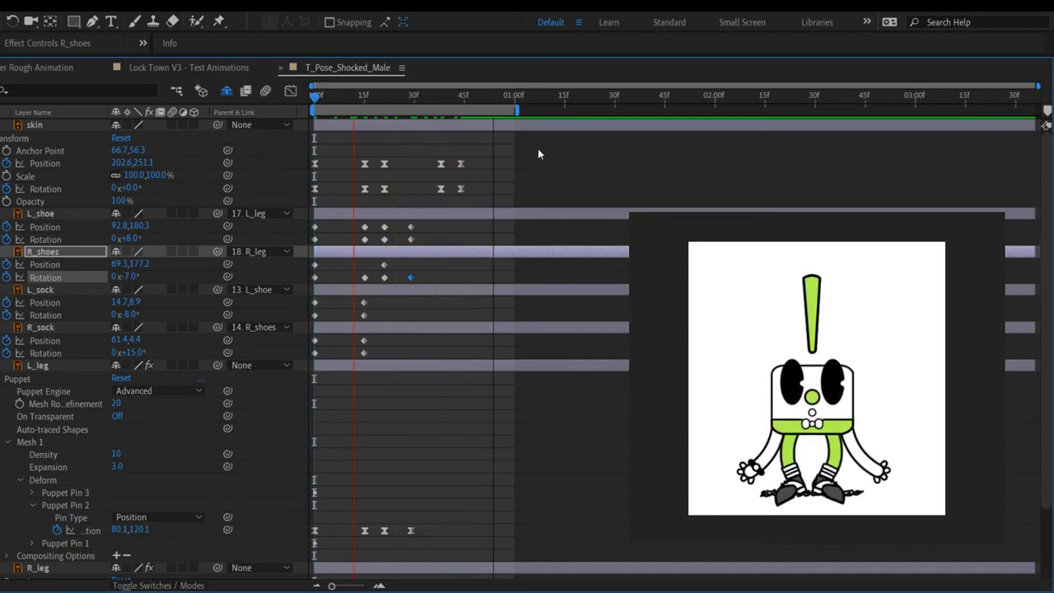
left_click(568, 151)
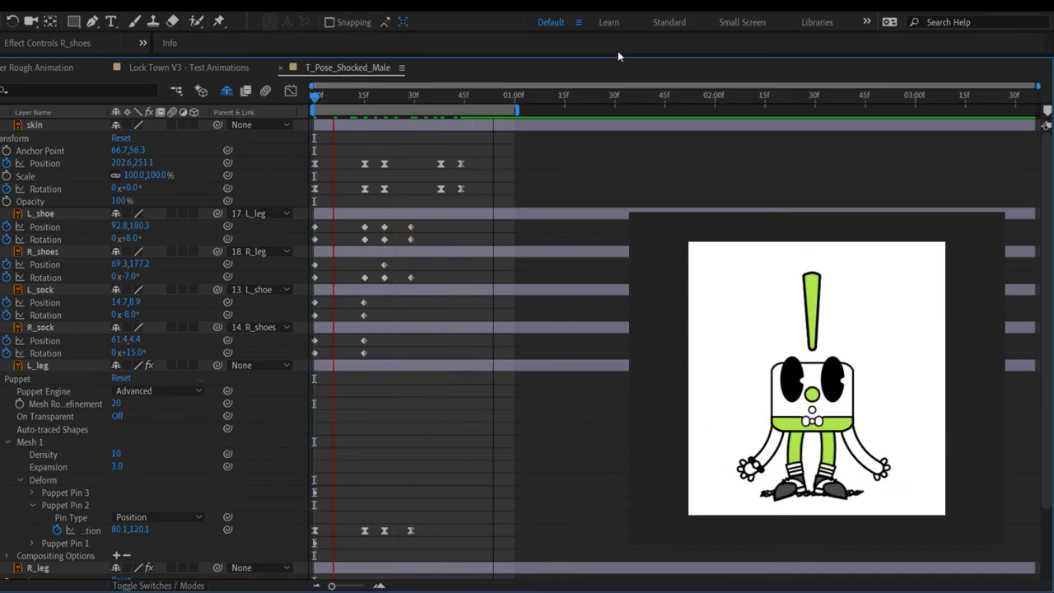
Step: Stop playback, return to frame 0, and collapse the L_leg, R_leg and skin properties
key("space")
left_click_drag(332, 99, 313, 98)
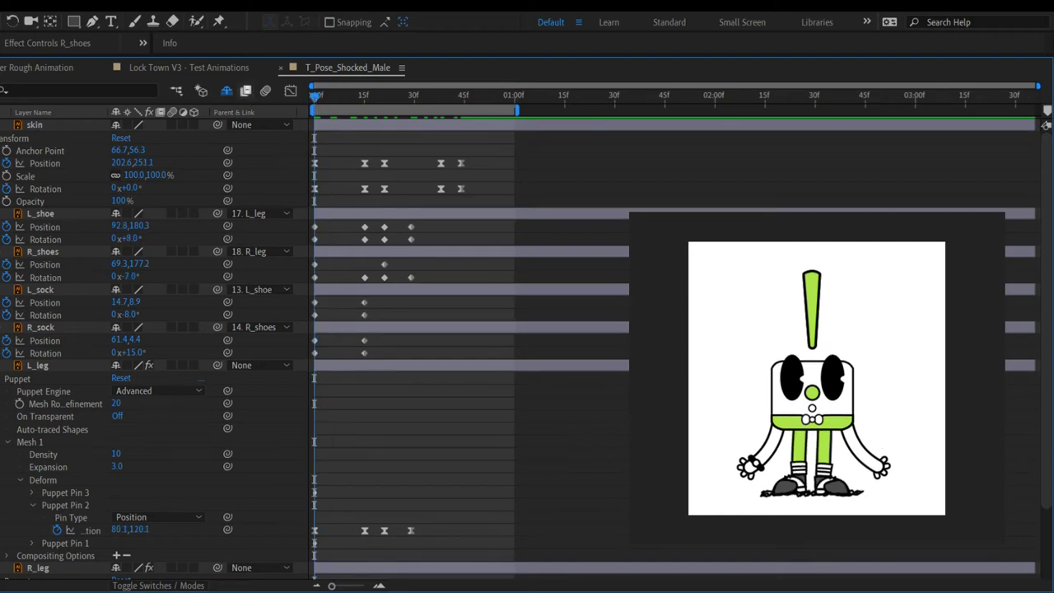
key("u")
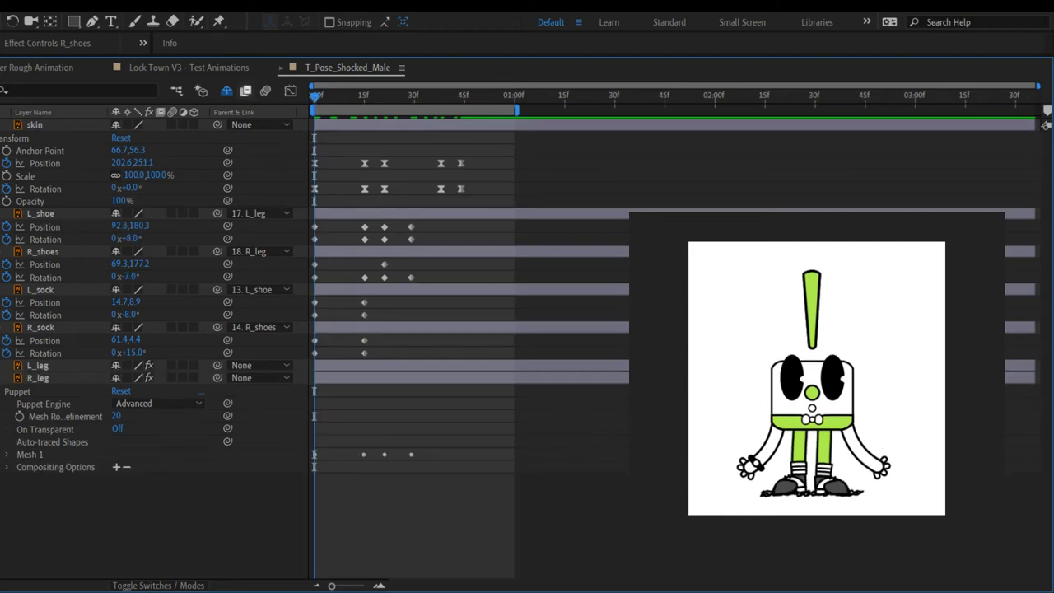
key("u")
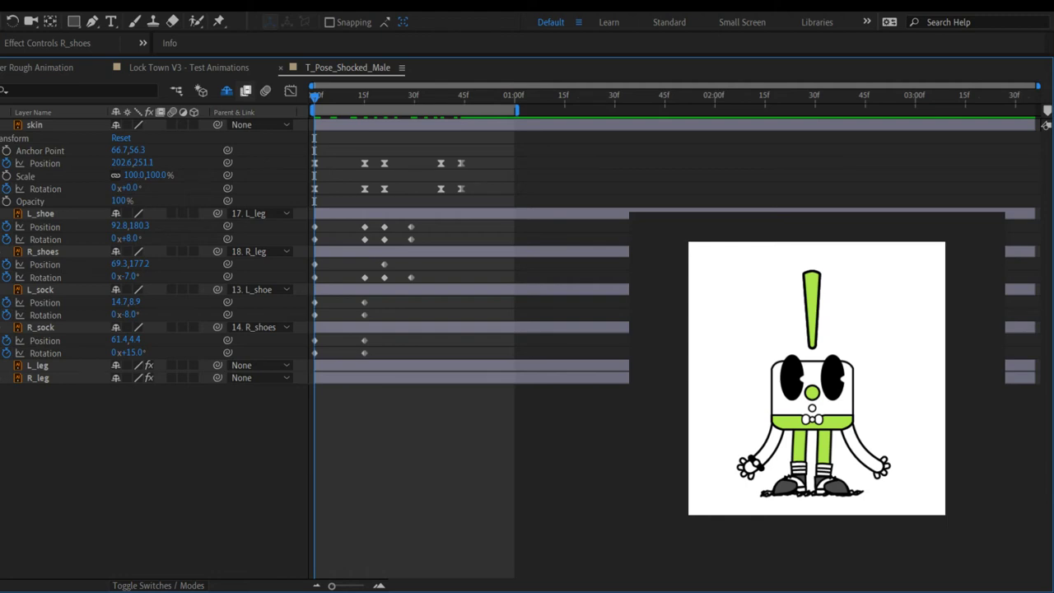
key("u")
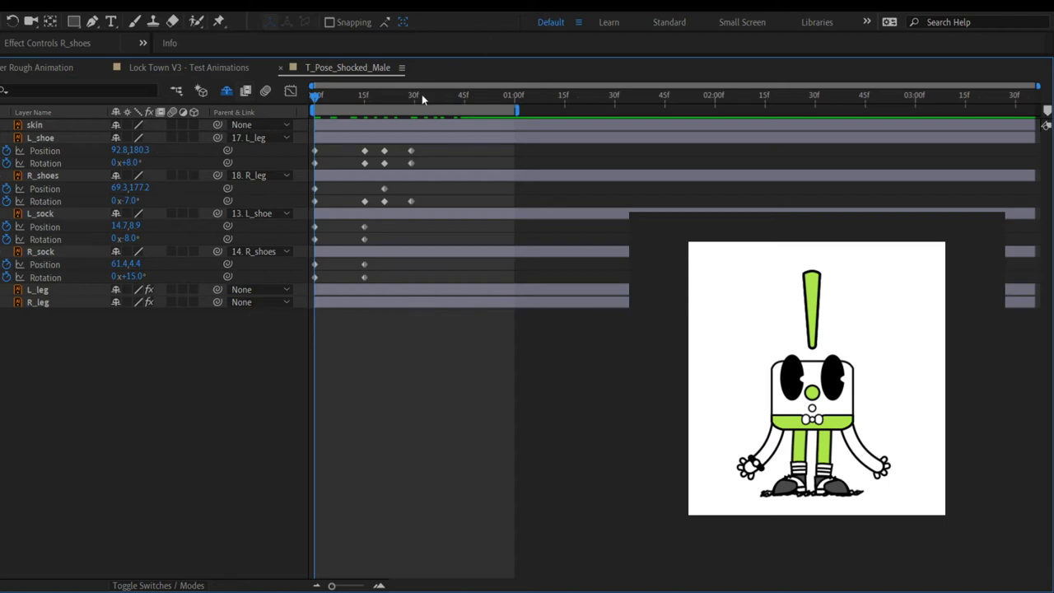
Step: Scrub through to about frame 35, preview the animation, then jump to the 15f keyframe
left_click(321, 96)
left_click_drag(325, 98, 437, 115)
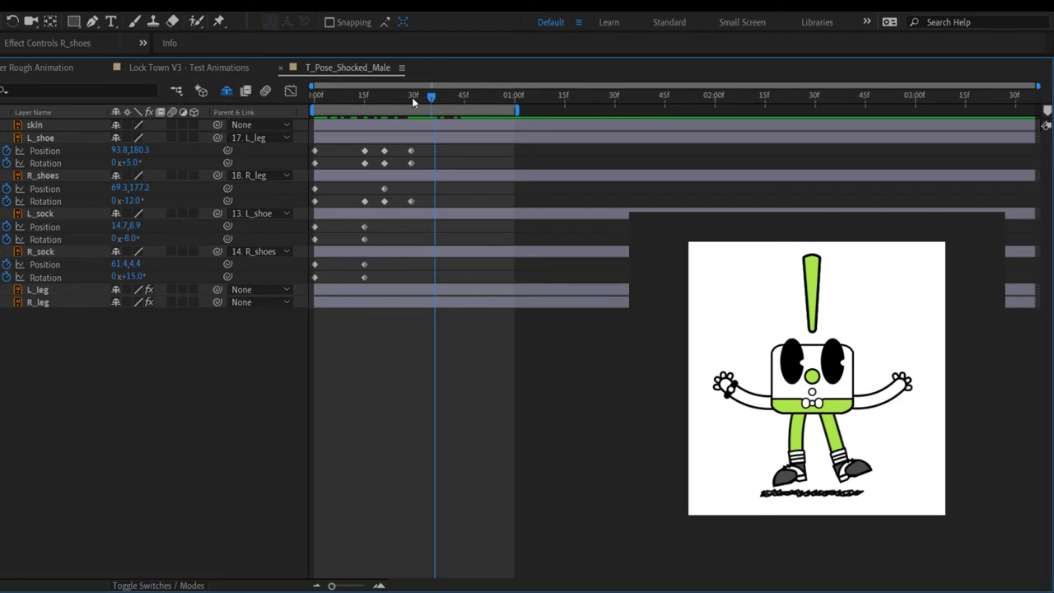
left_click_drag(434, 97, 208, 113)
key("space")
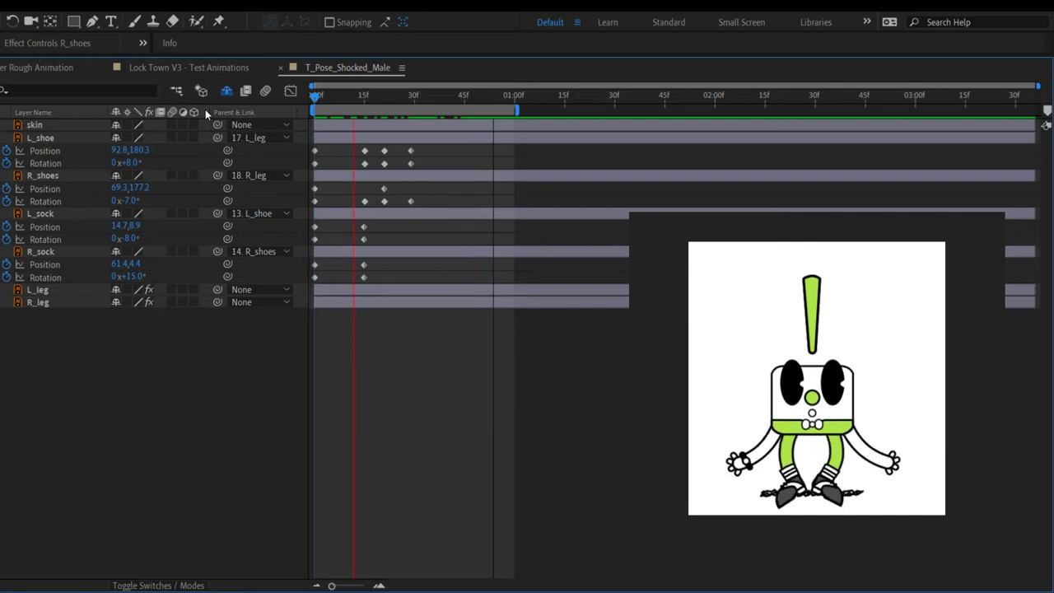
key("space")
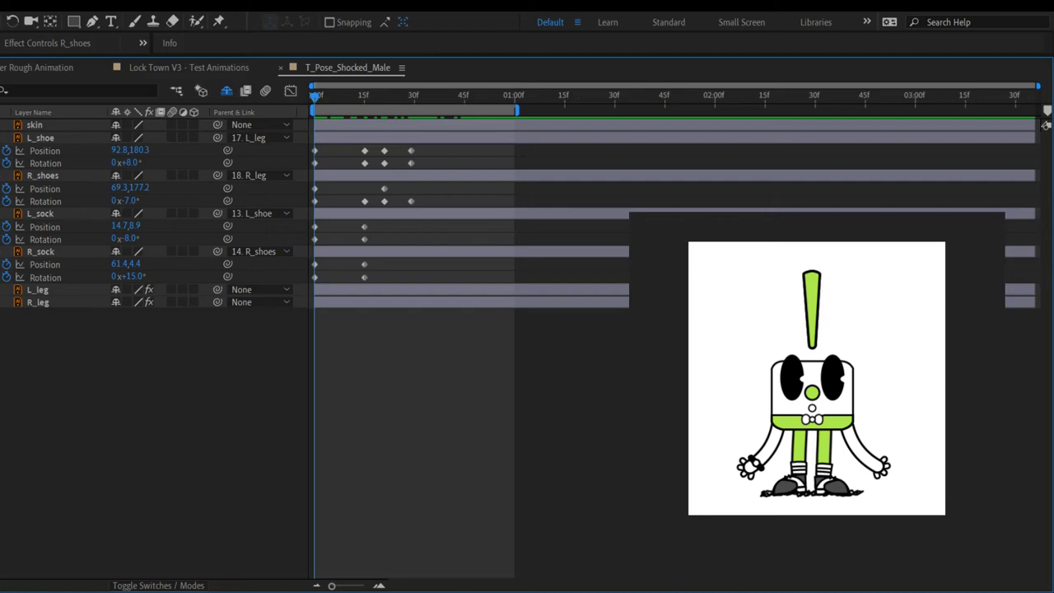
key("k")
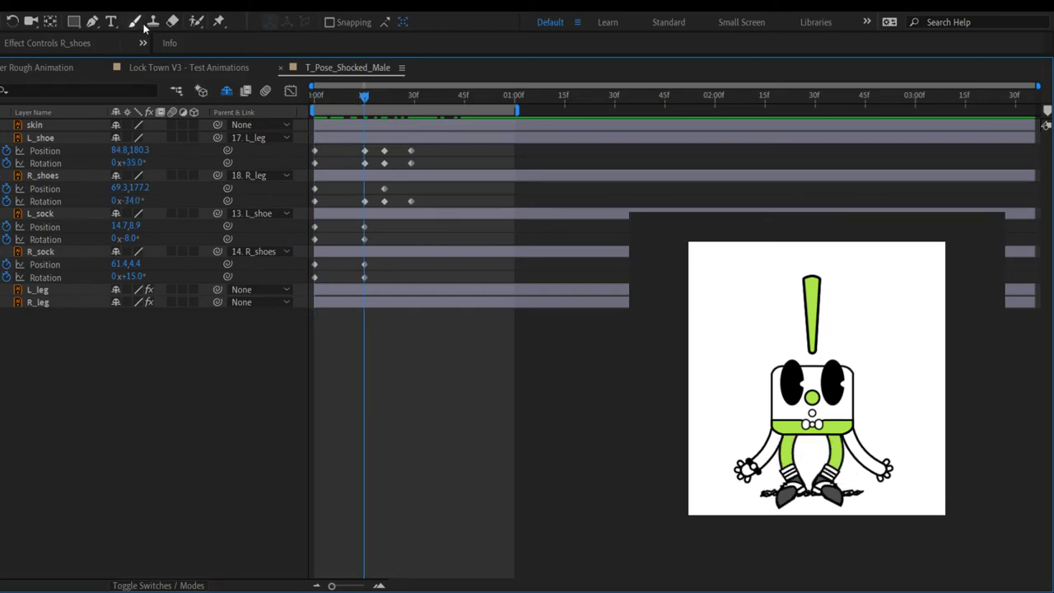
Step: Zoom the Composition view in and pan down to frame the character's legs and shoes
left_click(219, 22)
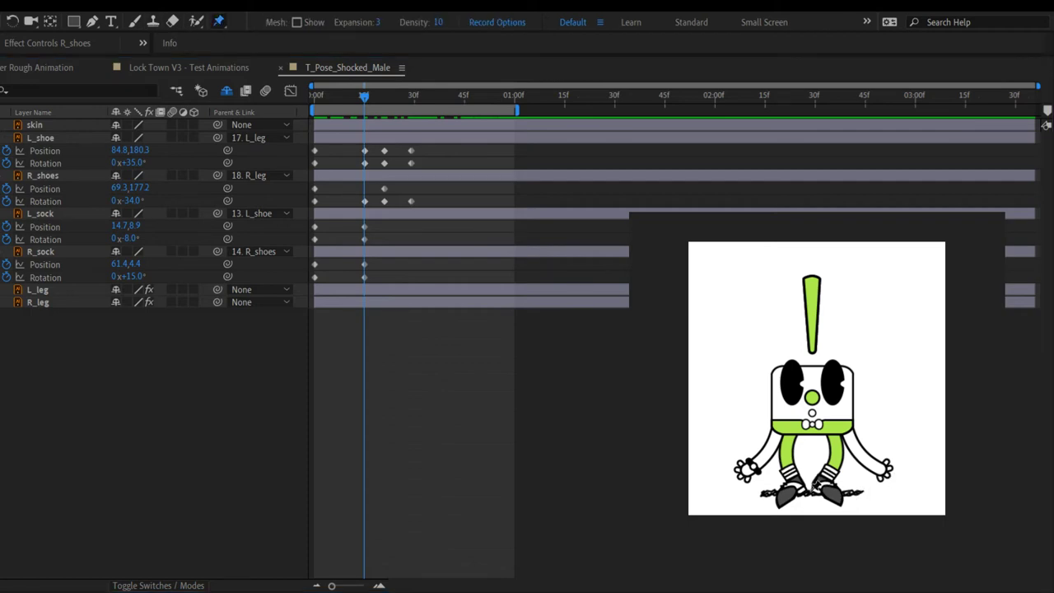
left_click(821, 496)
key("period")
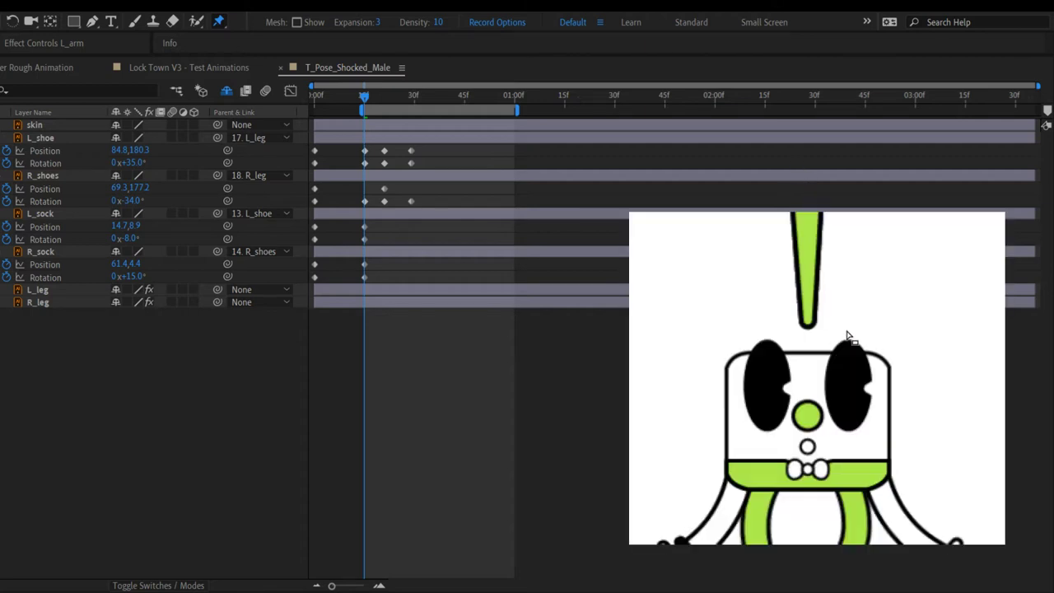
key("space")
left_click_drag(808, 400, 833, 276)
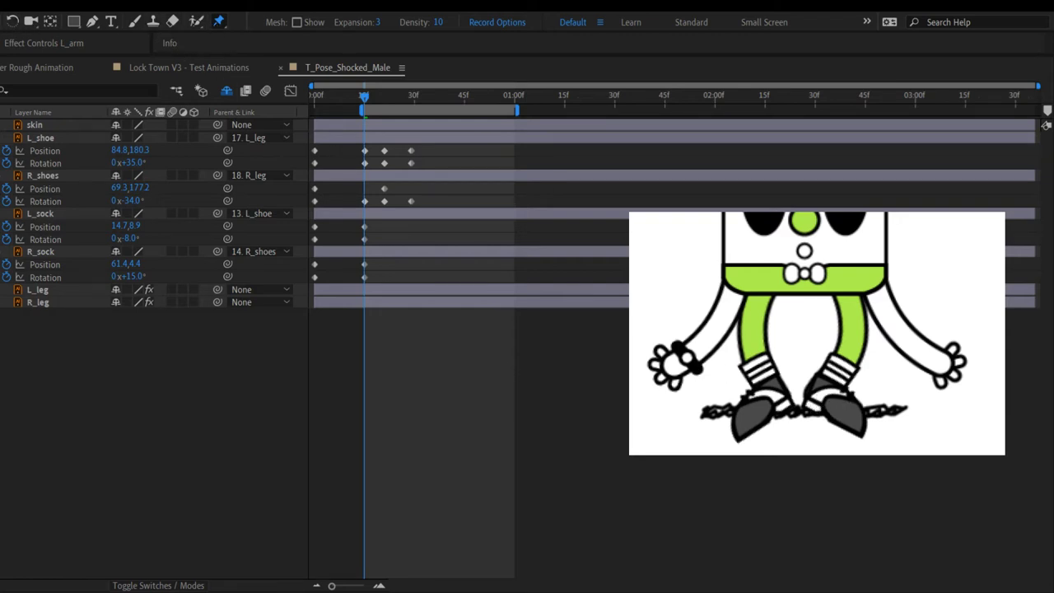
left_click(7, 21)
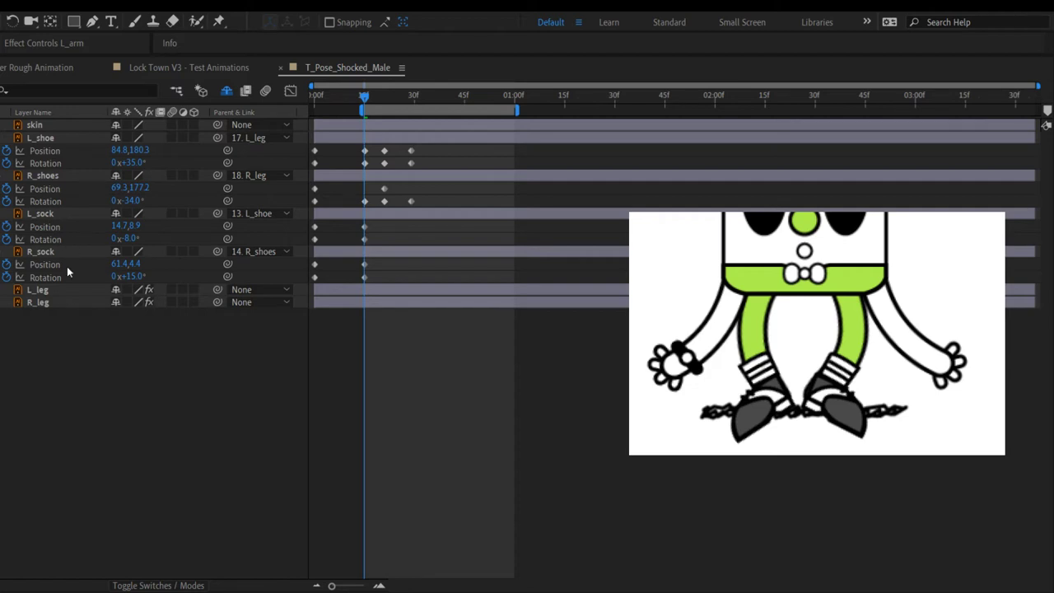
Step: Deselect both shoe layers and select only the L_shoe layer
left_click(43, 176)
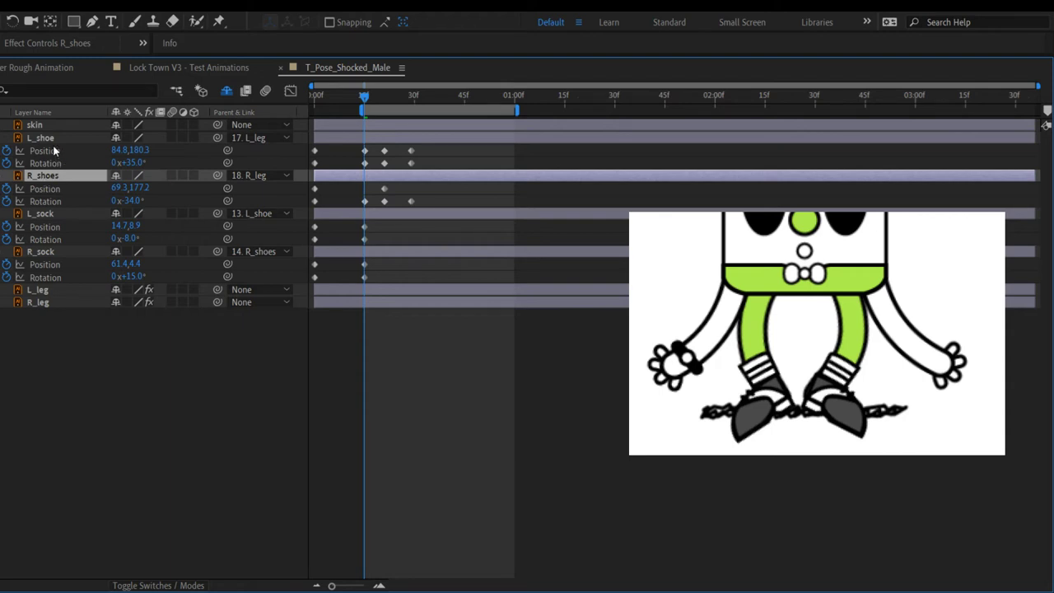
left_click(50, 139, "ctrl")
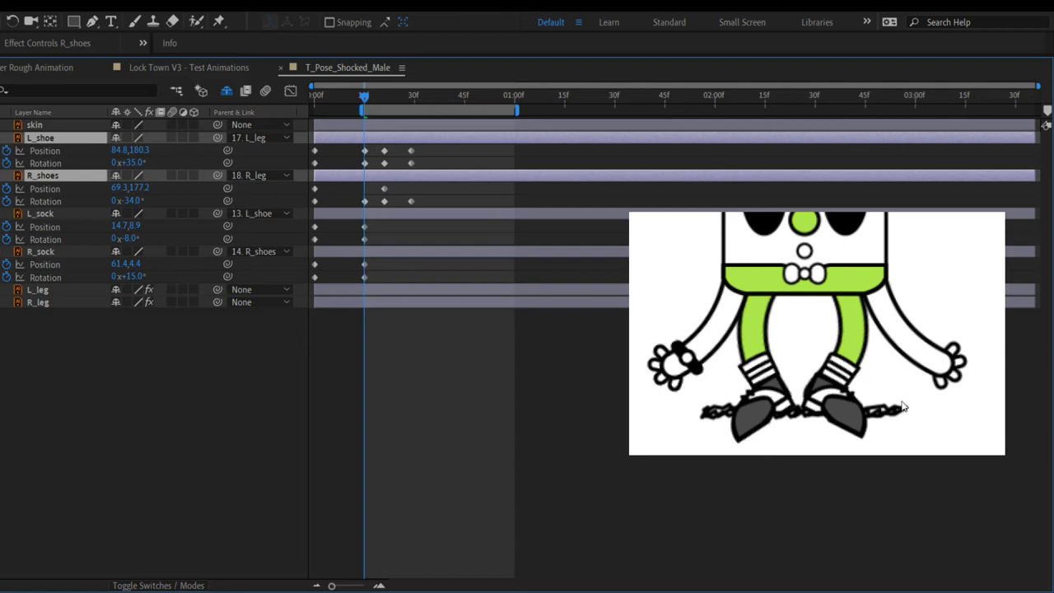
left_click(219, 21)
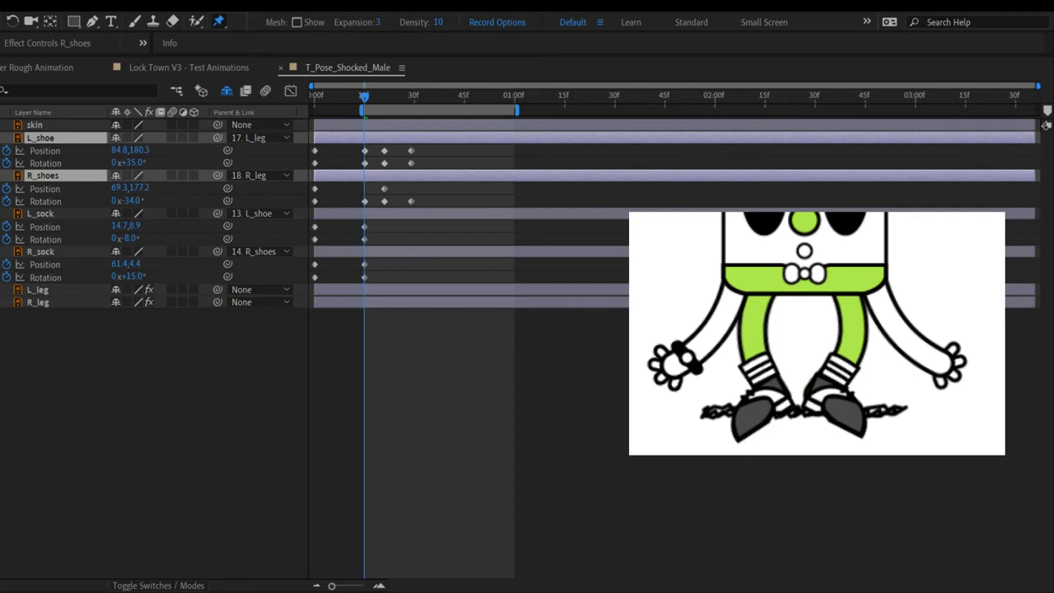
key("v")
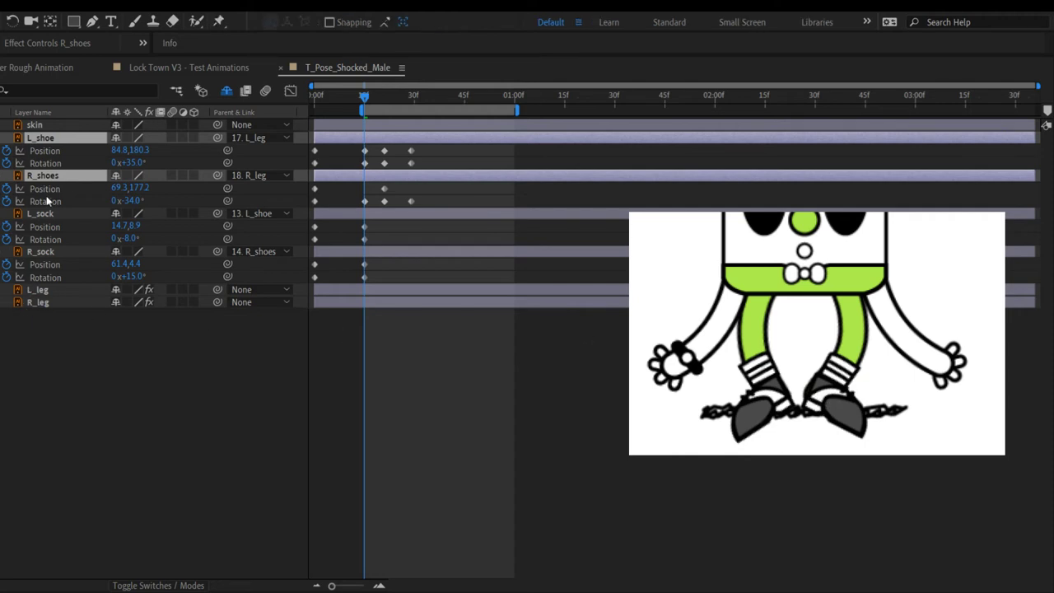
left_click(92, 392)
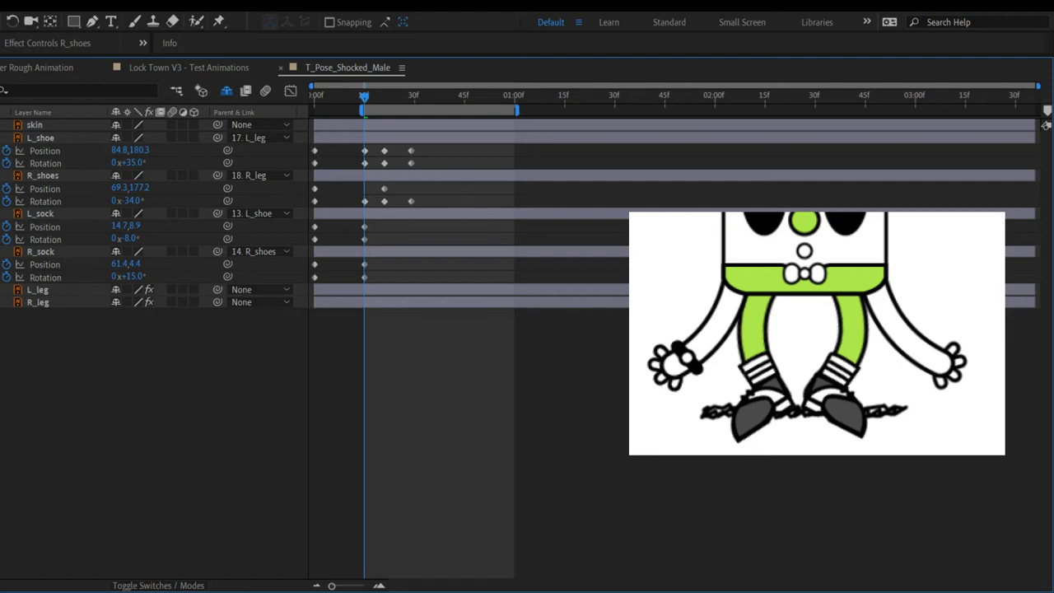
left_click(39, 138)
Step: Place three puppet pins on the L_shoe and drag its toe pin up-right to bend it
left_click(219, 22)
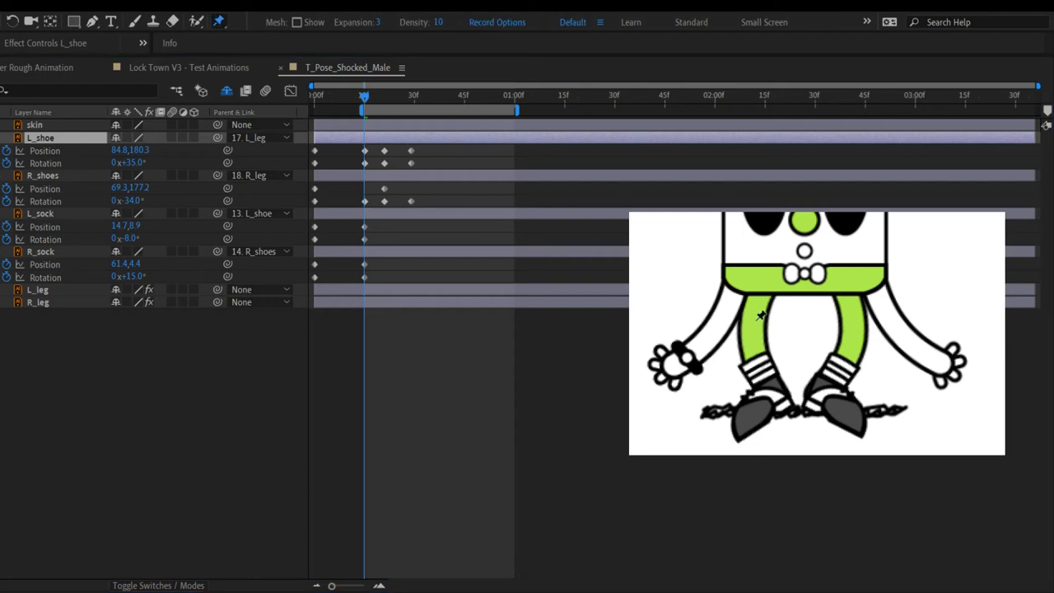
left_click(809, 403)
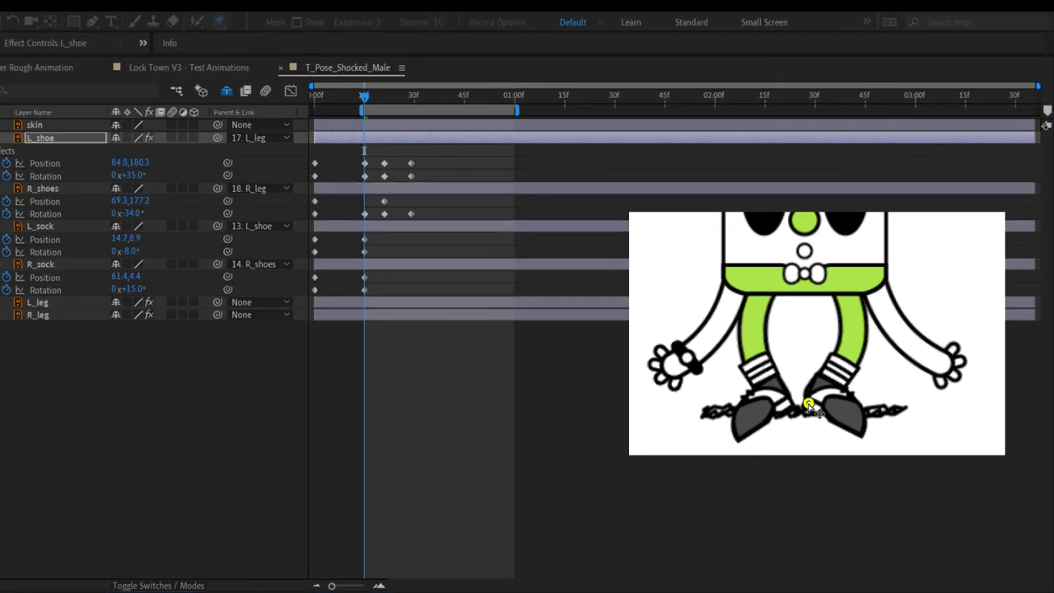
left_click(825, 406)
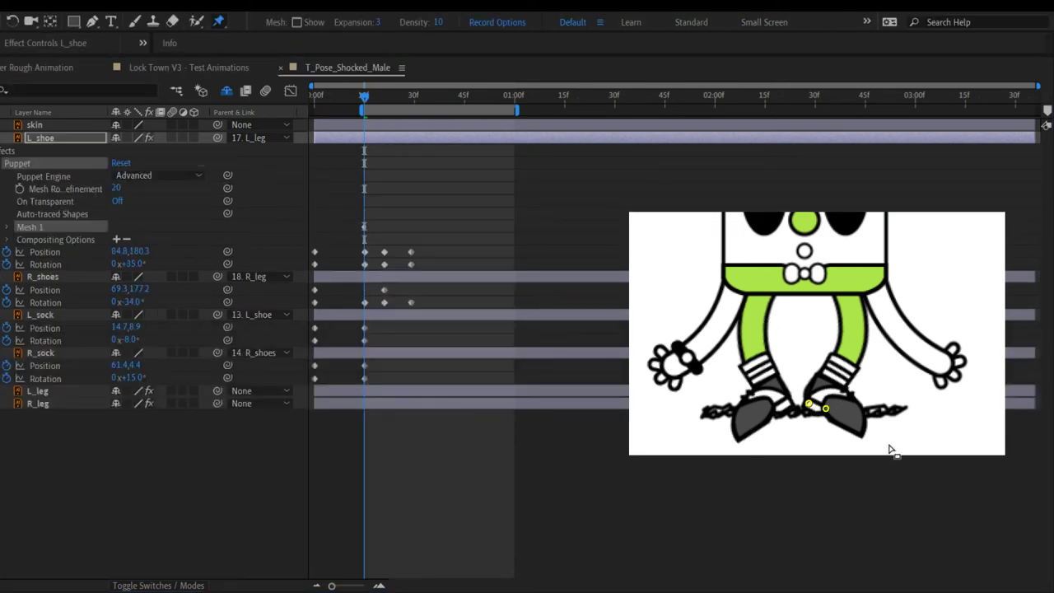
left_click(860, 432)
key("v")
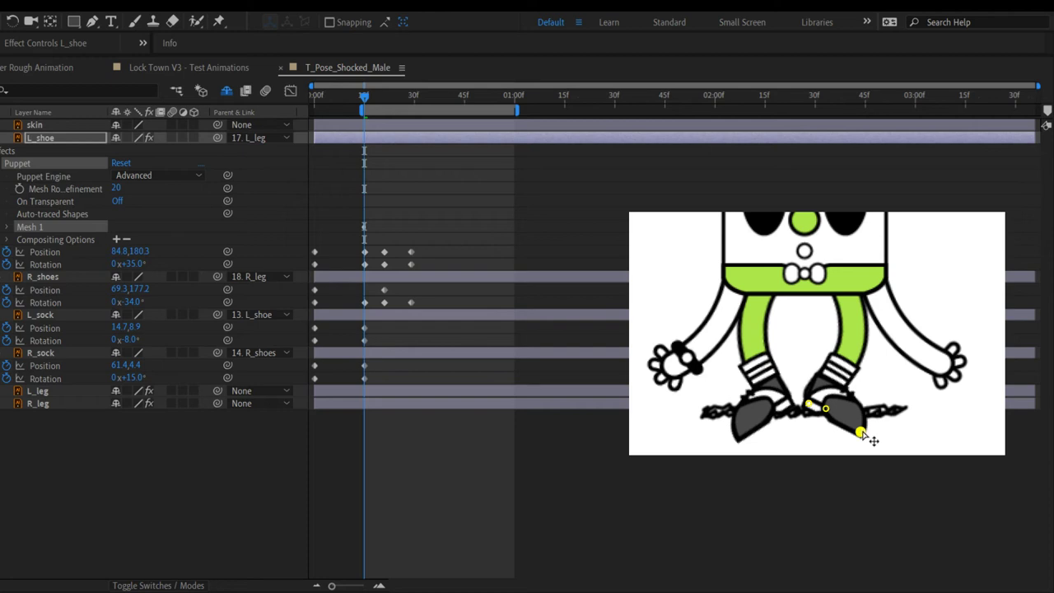
left_click_drag(860, 430, 806, 396)
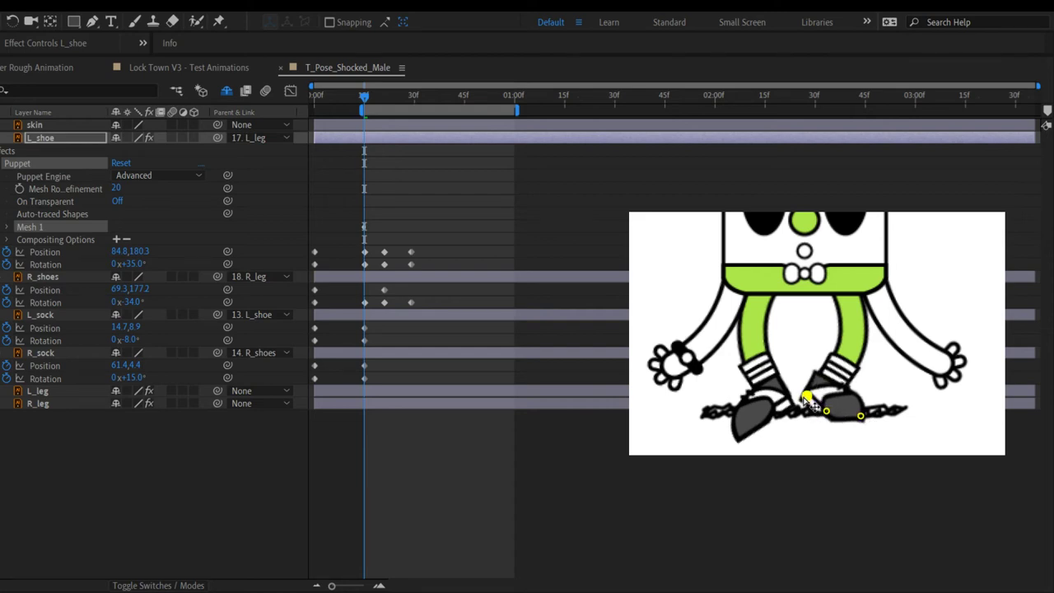
left_click(897, 399)
left_click(40, 276)
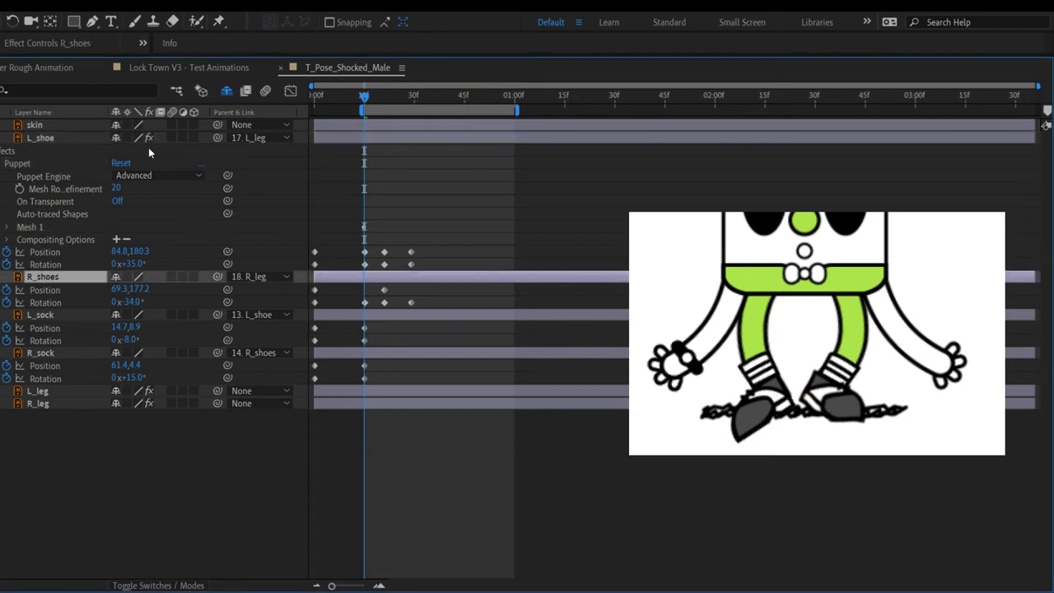
Step: Place three puppet pins on the R_shoes shoe, from ankle to toe
left_click(219, 22)
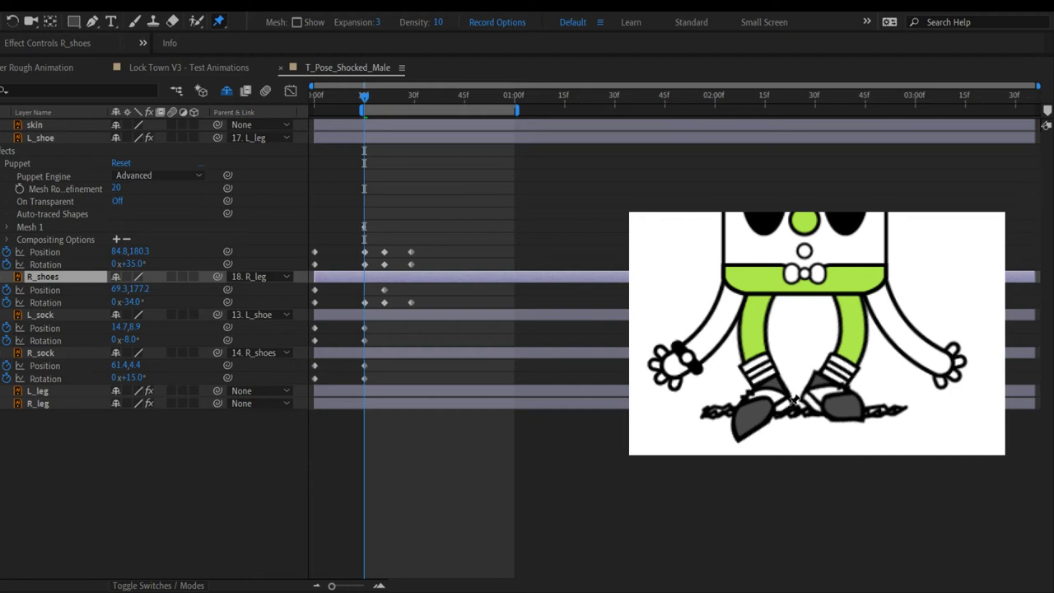
left_click(788, 404)
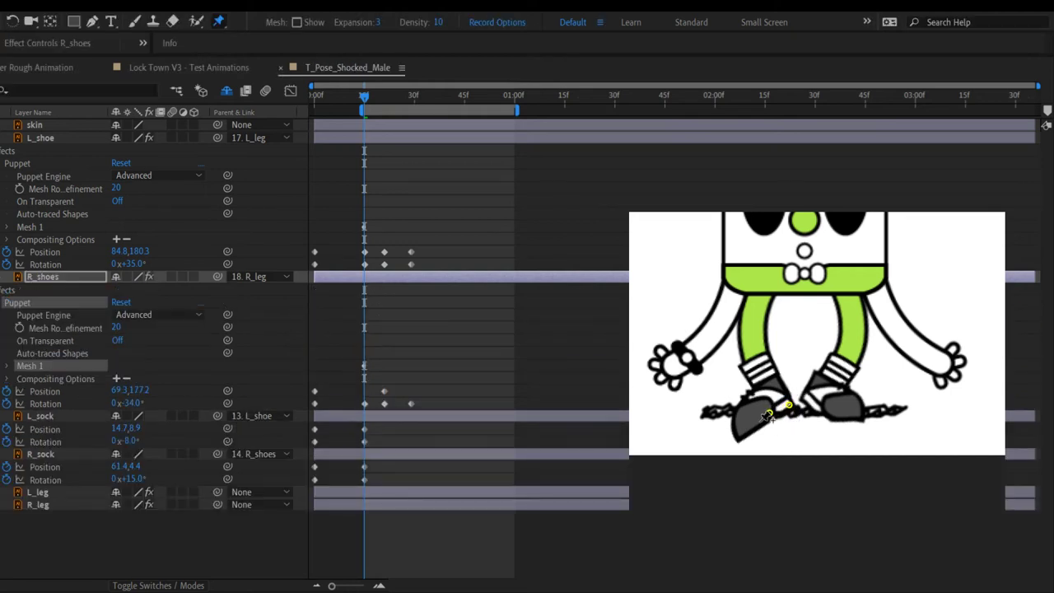
left_click(768, 413)
left_click(736, 437)
Step: Lift the R_shoes toe pin and nudge the ankle pin so the shoe lies flatter
key("v")
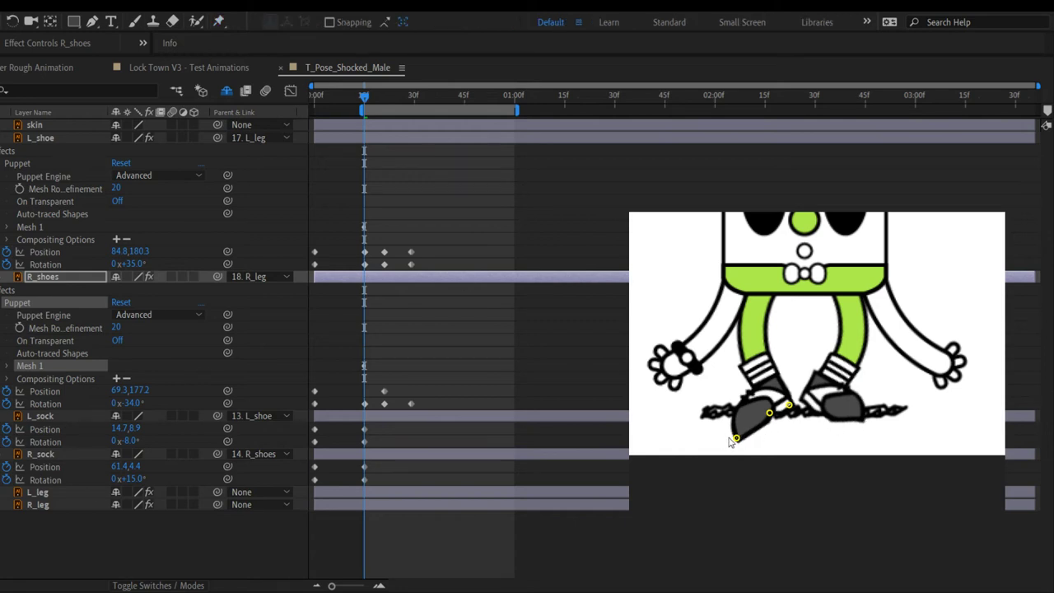
left_click_drag(736, 437, 727, 416)
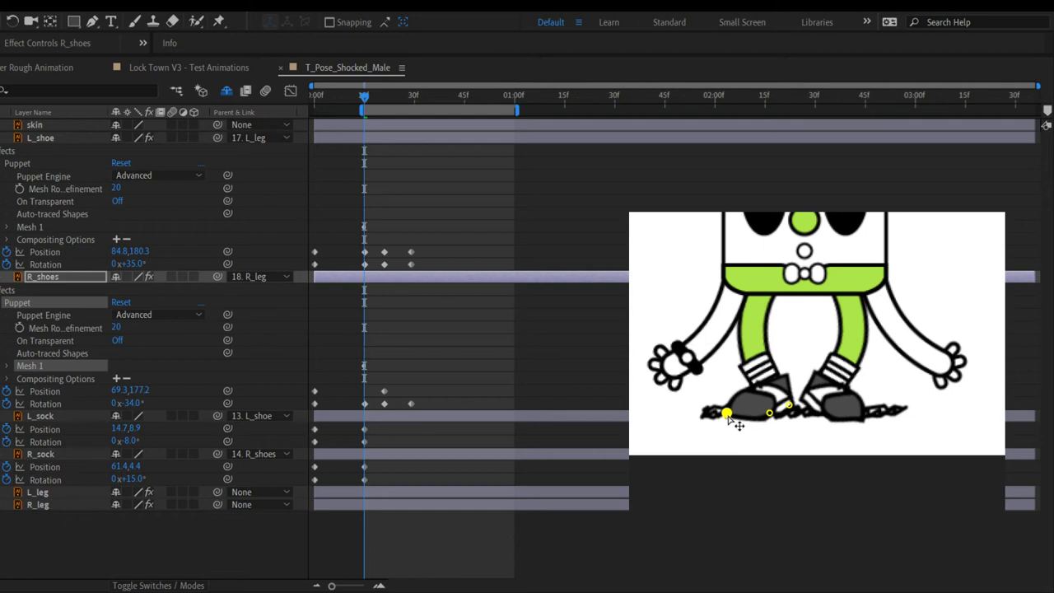
left_click(788, 405)
left_click_drag(790, 409, 792, 406)
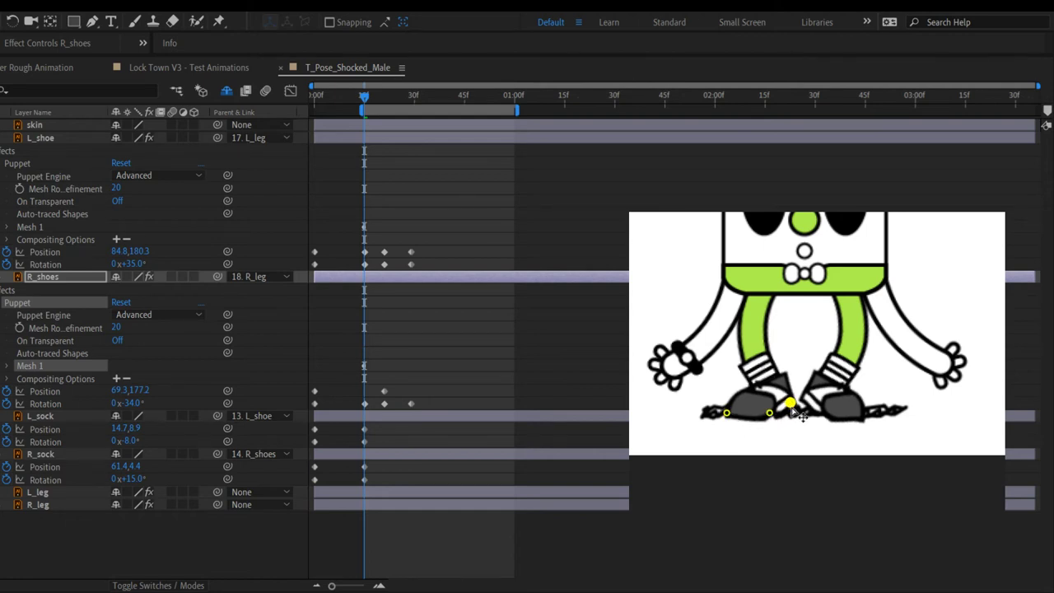
left_click(767, 412)
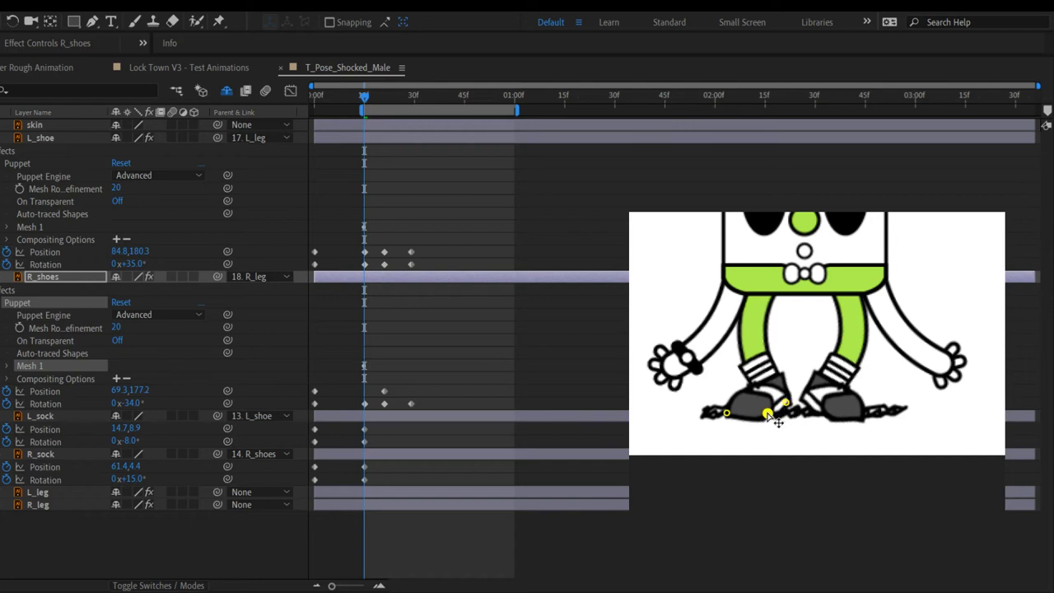
left_click(976, 489)
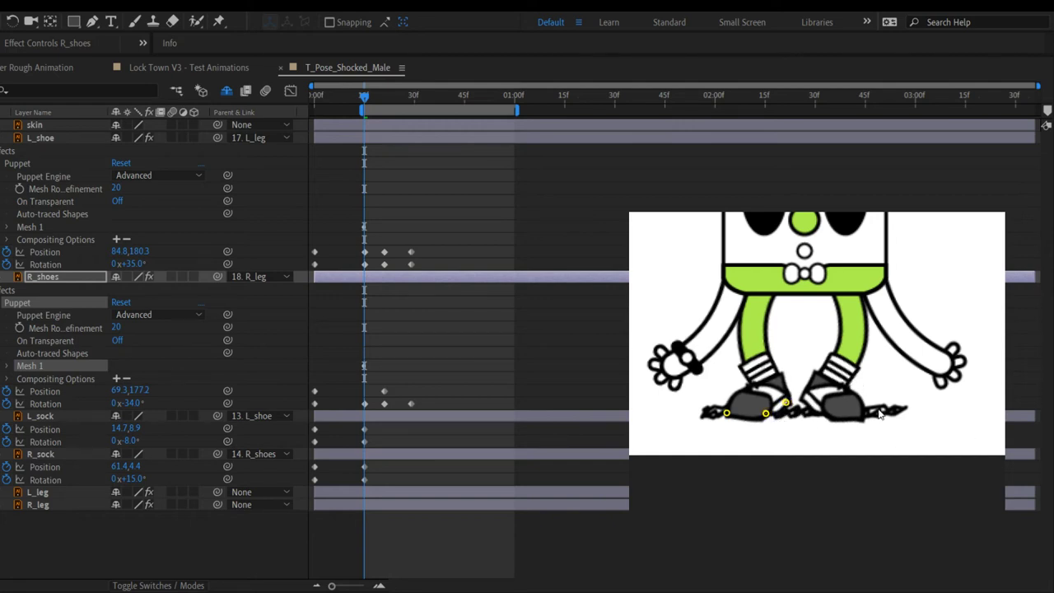
left_click(46, 137)
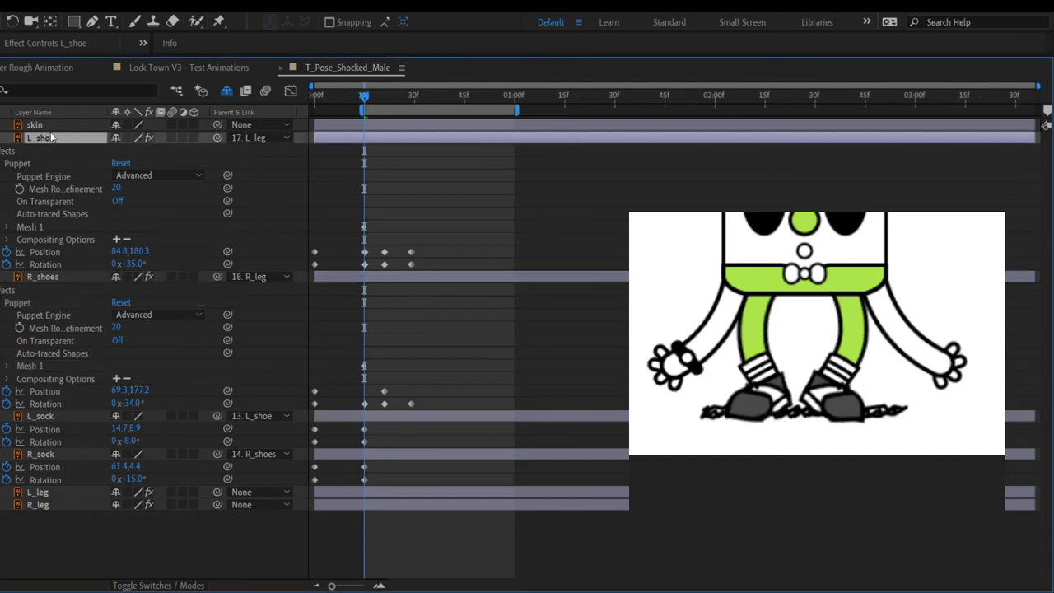
Step: Nudge an L_shoe pin down-right and reveal Mesh 1's Puppet Pin 3 position values
left_click(365, 251)
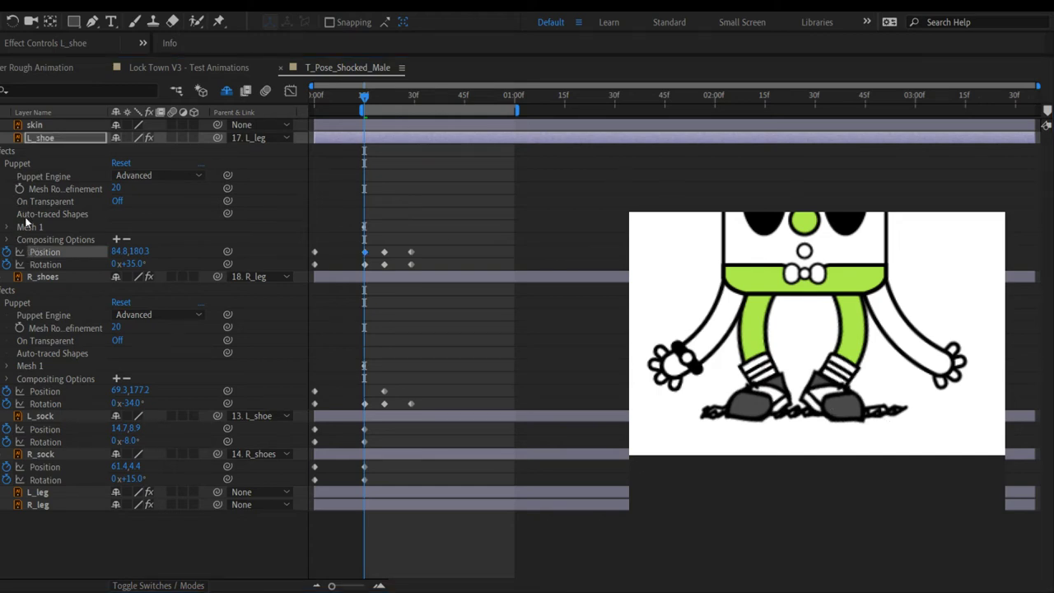
left_click(28, 226)
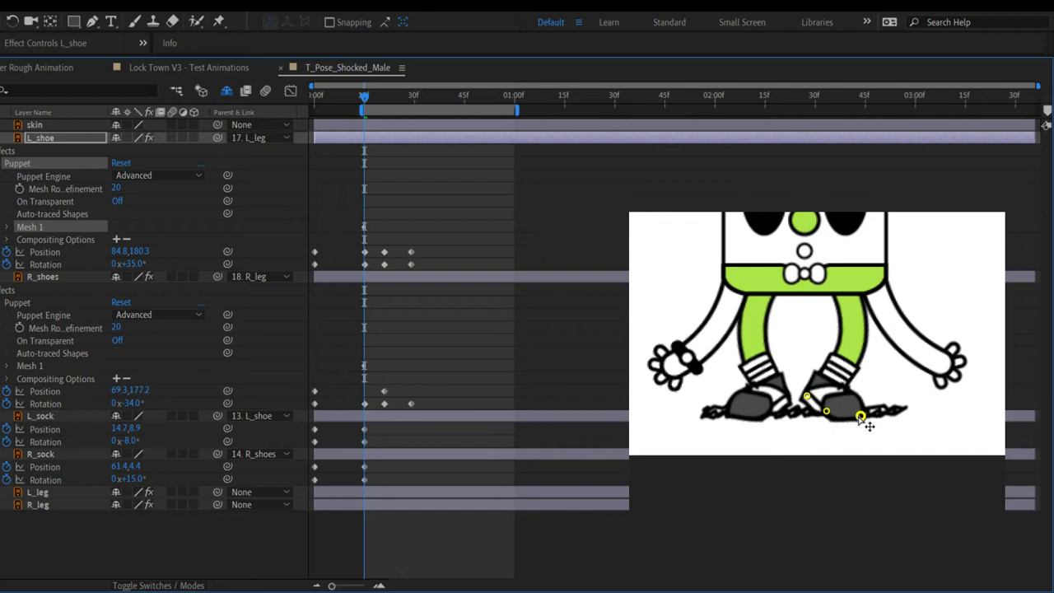
left_click_drag(860, 416, 868, 422)
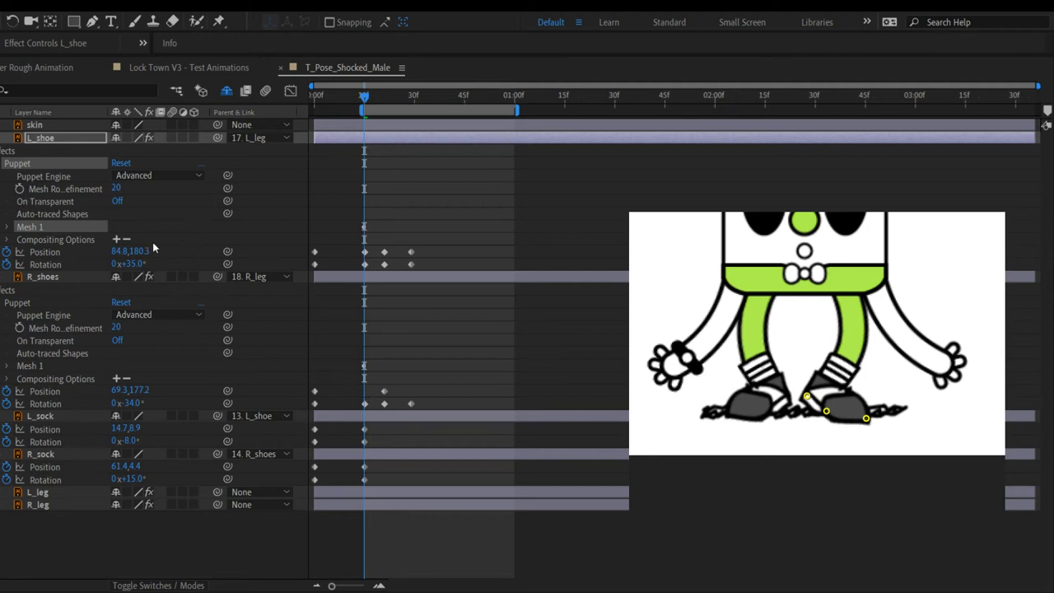
left_click(7, 227)
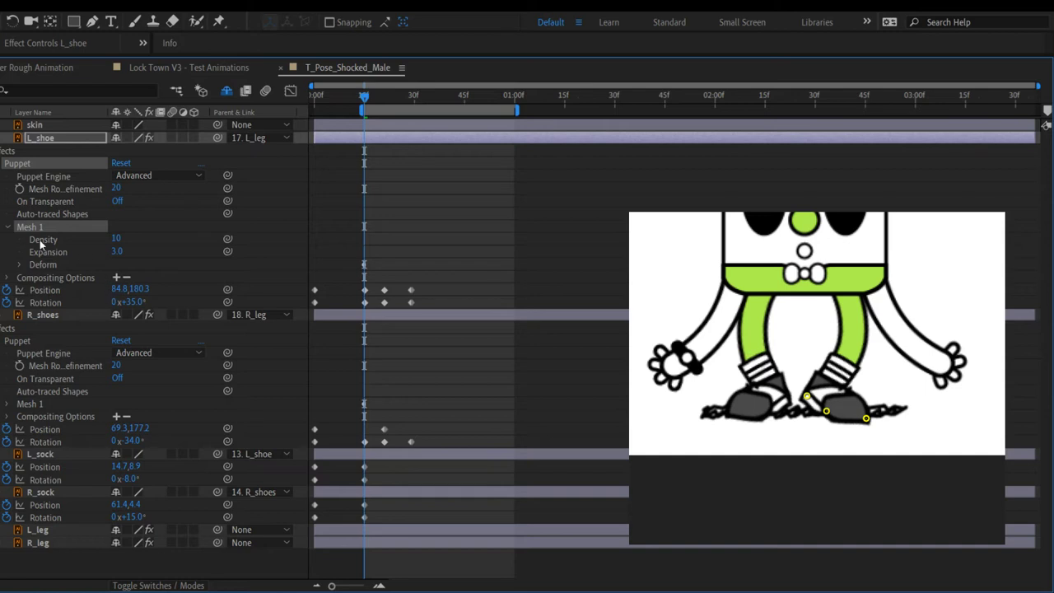
left_click(19, 265)
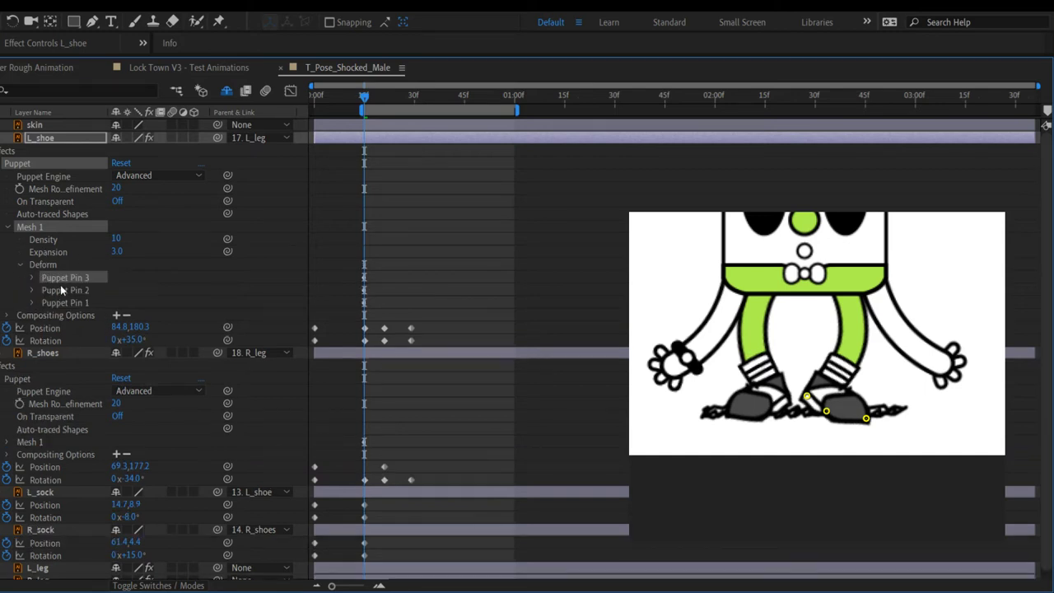
left_click(31, 278)
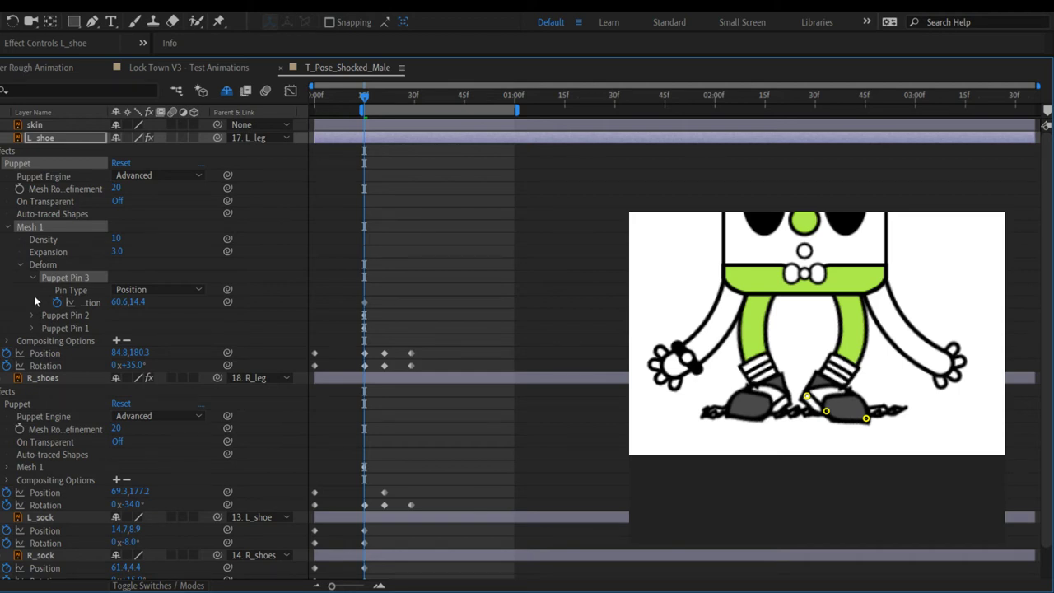
Step: Undo the puppet edits to strip the Puppet effects from both shoe layers
key("ctrl+Down")
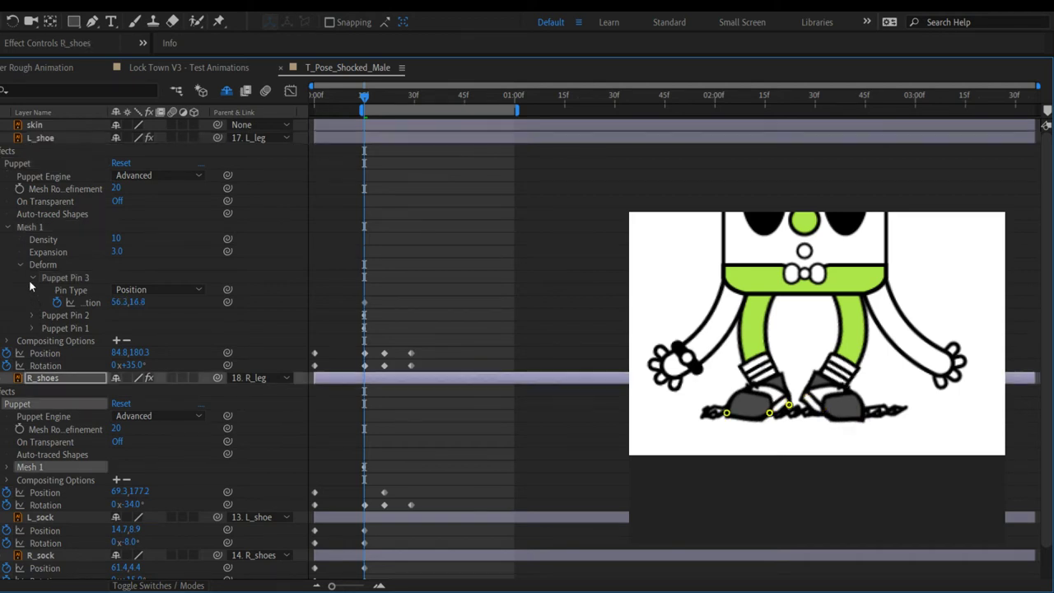
key("u")
left_click(29, 280)
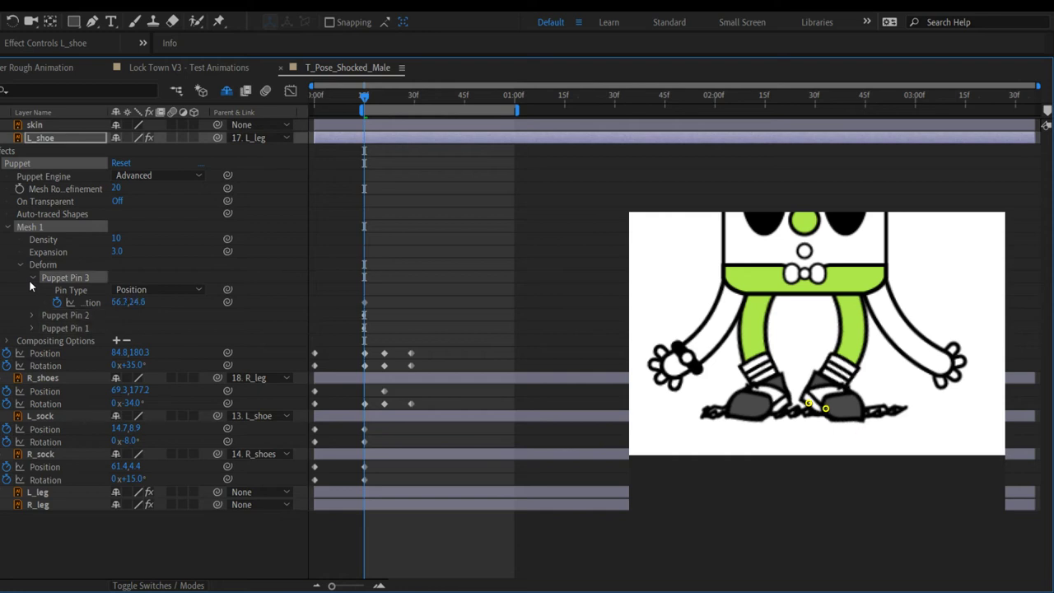
key("u")
key("F2")
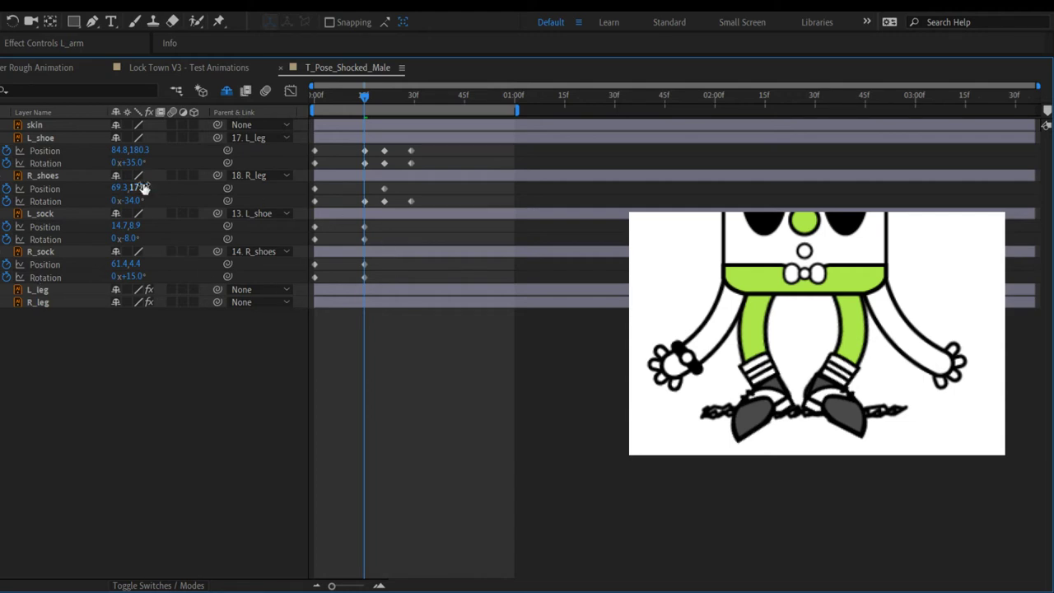
Step: Add a fresh Puppet mesh to L_shoe with three pins from ankle to toe
left_click(53, 136)
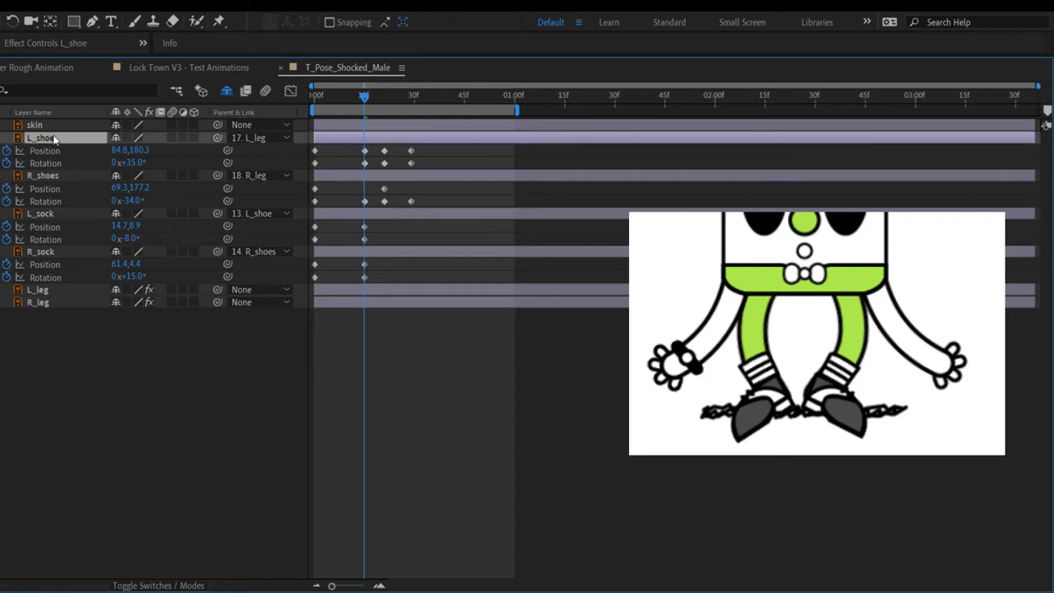
left_click(218, 23)
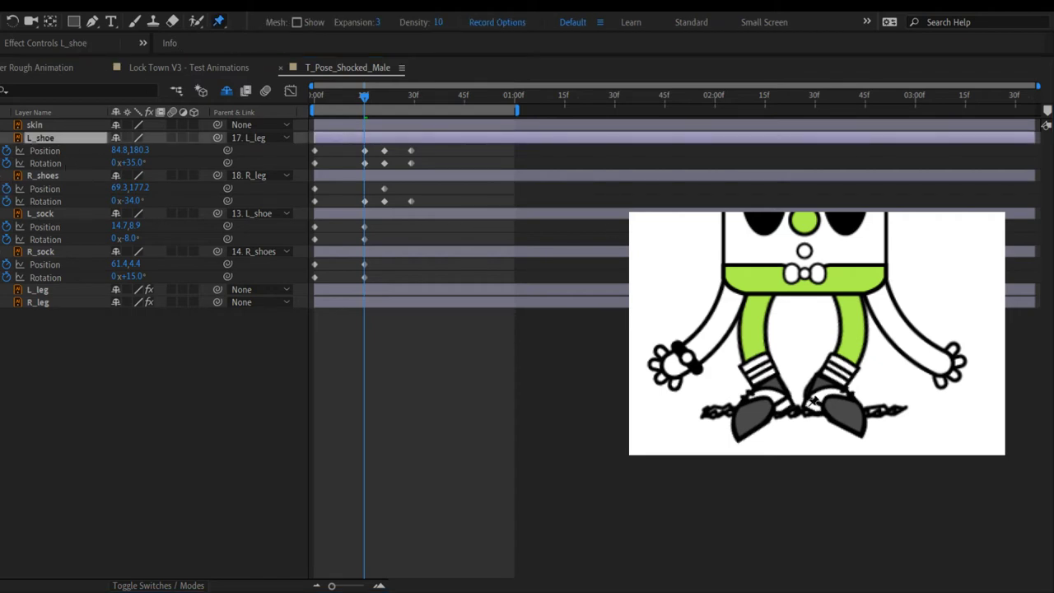
left_click(803, 405)
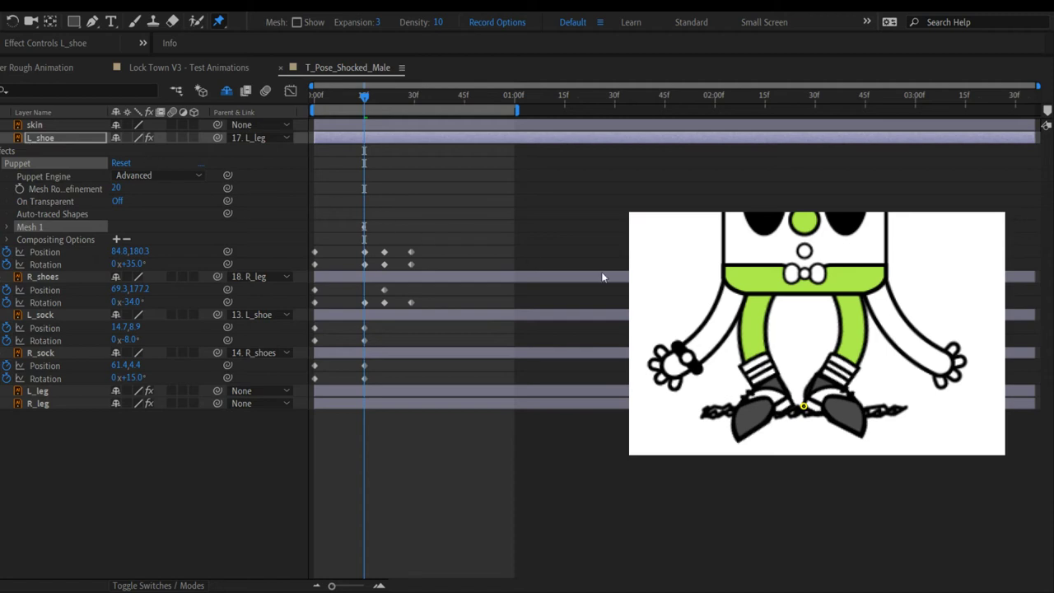
left_click(825, 409)
left_click(860, 432)
Step: Add a fresh Puppet mesh to R_shoes with three pins from ankle to toe
left_click(43, 277)
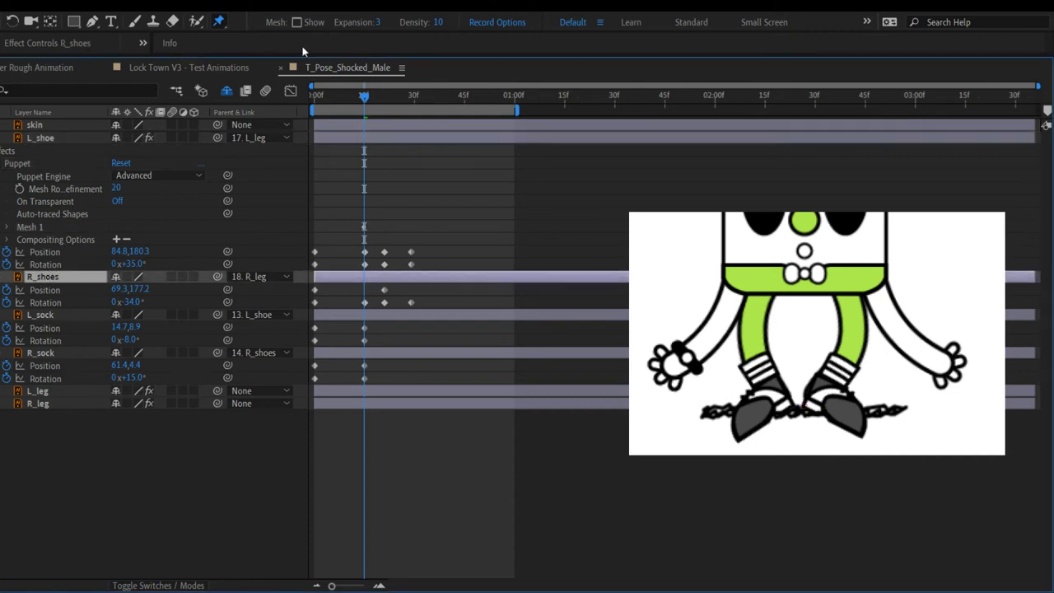
left_click(789, 405)
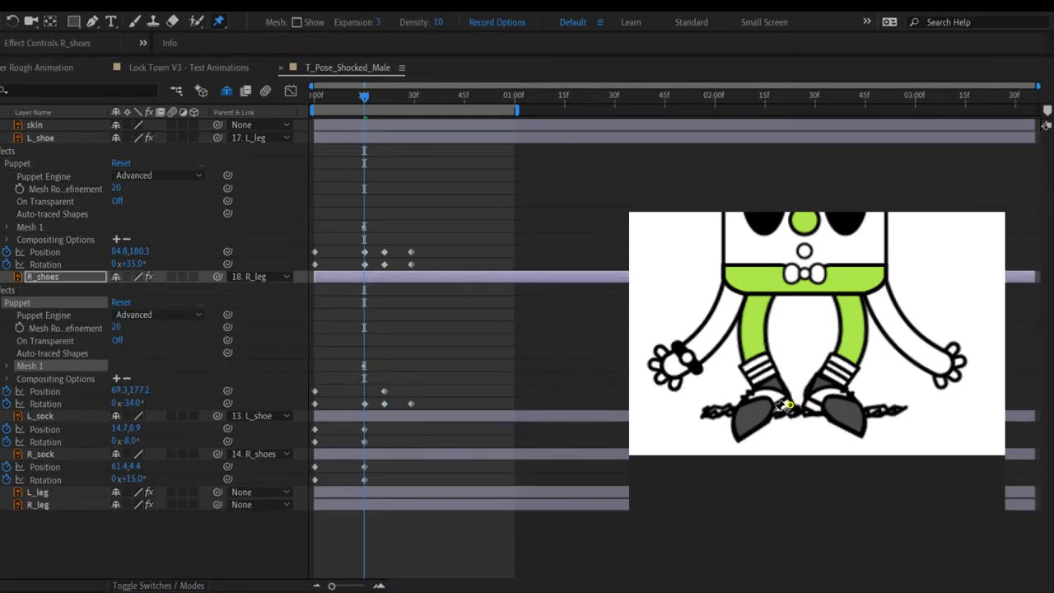
left_click(772, 410)
left_click(737, 438)
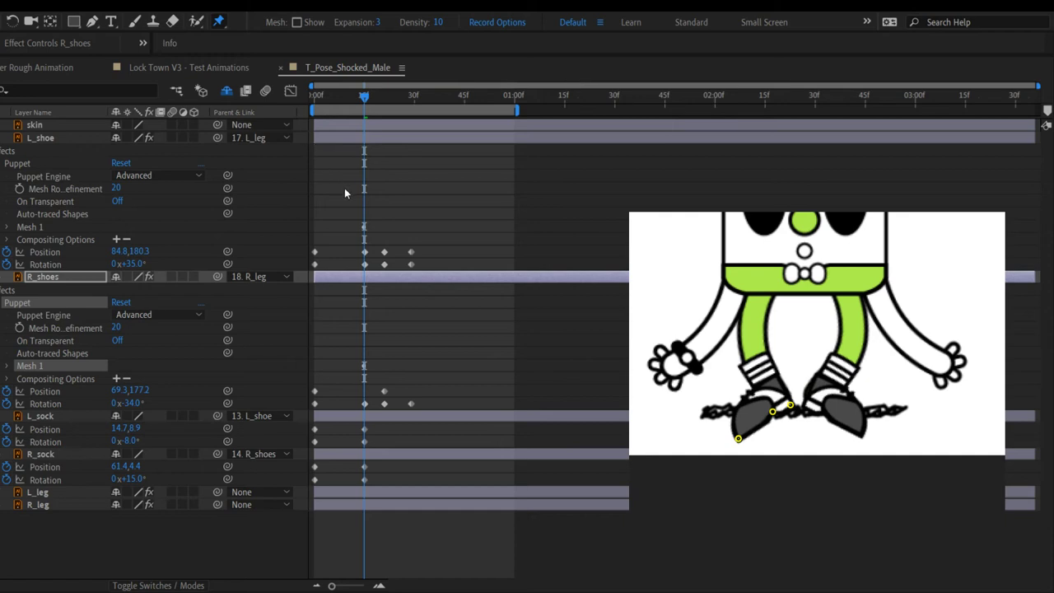
Step: Twirl open Mesh 1 and Deform on L_shoe and R_shoes, then mark the skin layer shy
left_click(38, 141)
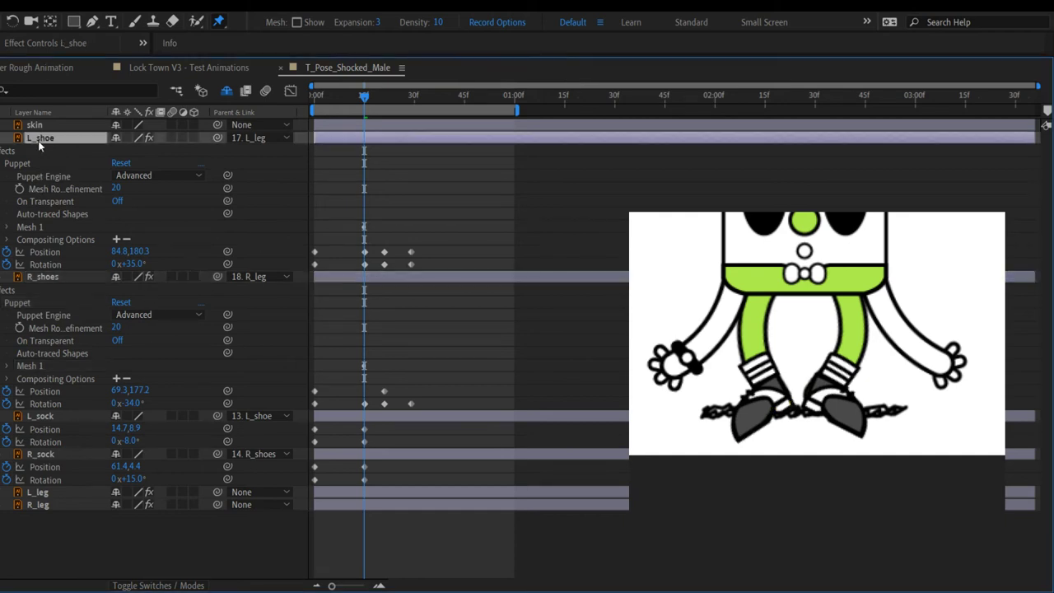
left_click(7, 227)
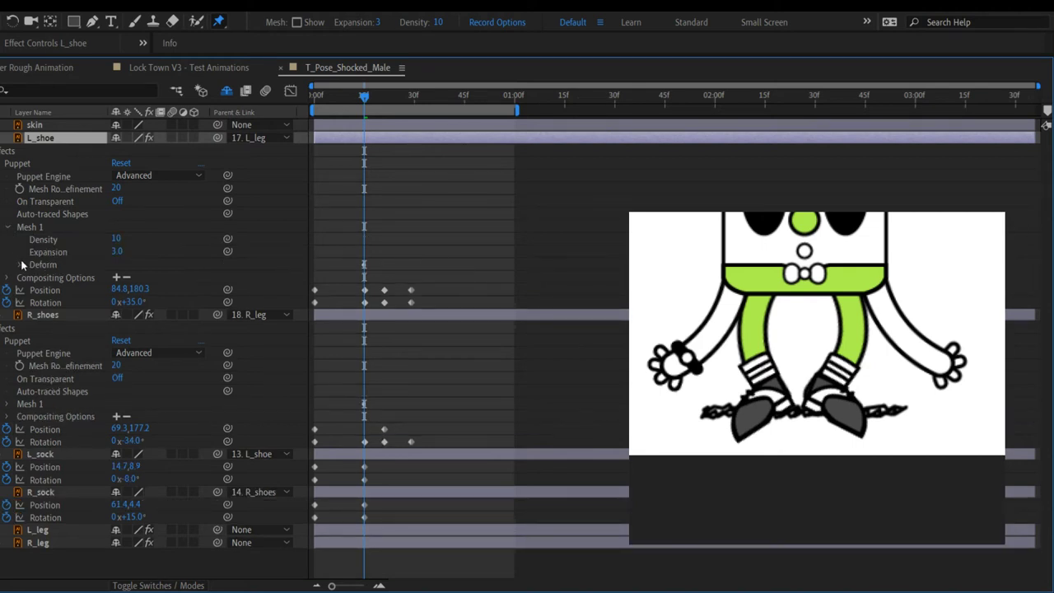
left_click(20, 265)
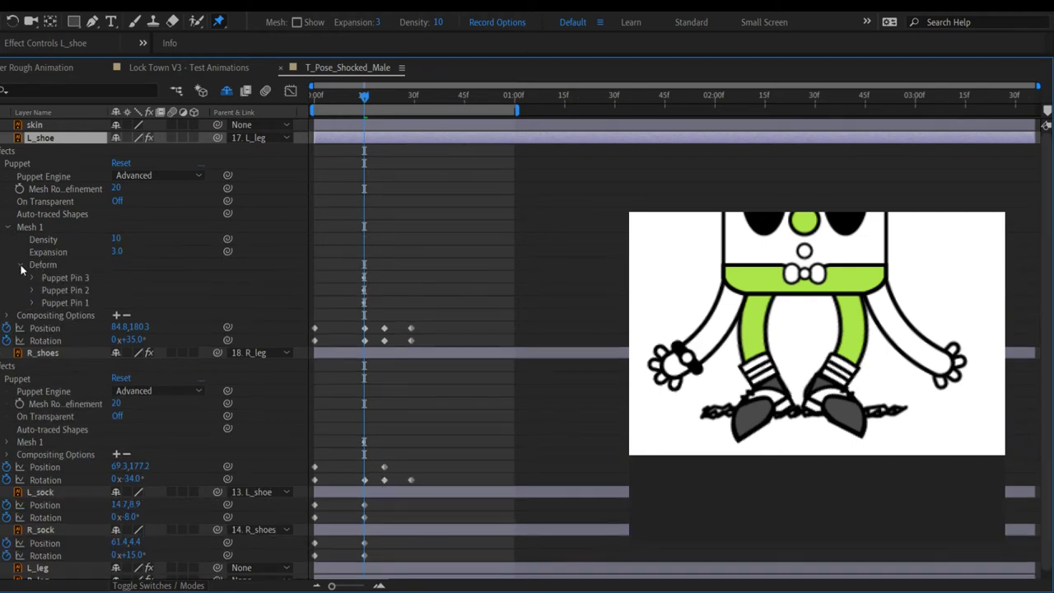
left_click(7, 442)
left_click(20, 480)
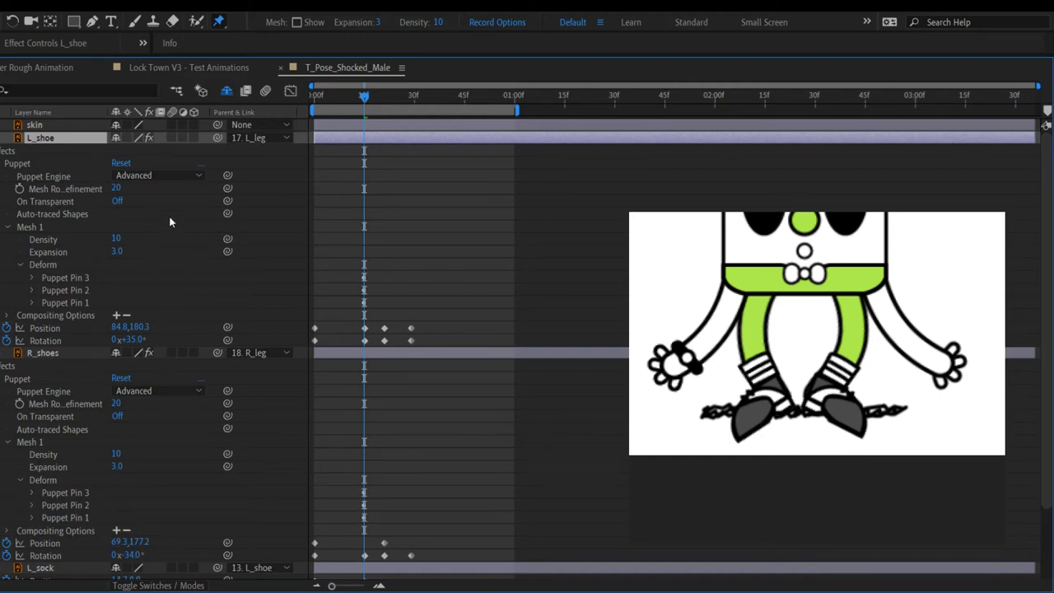
left_click(116, 125)
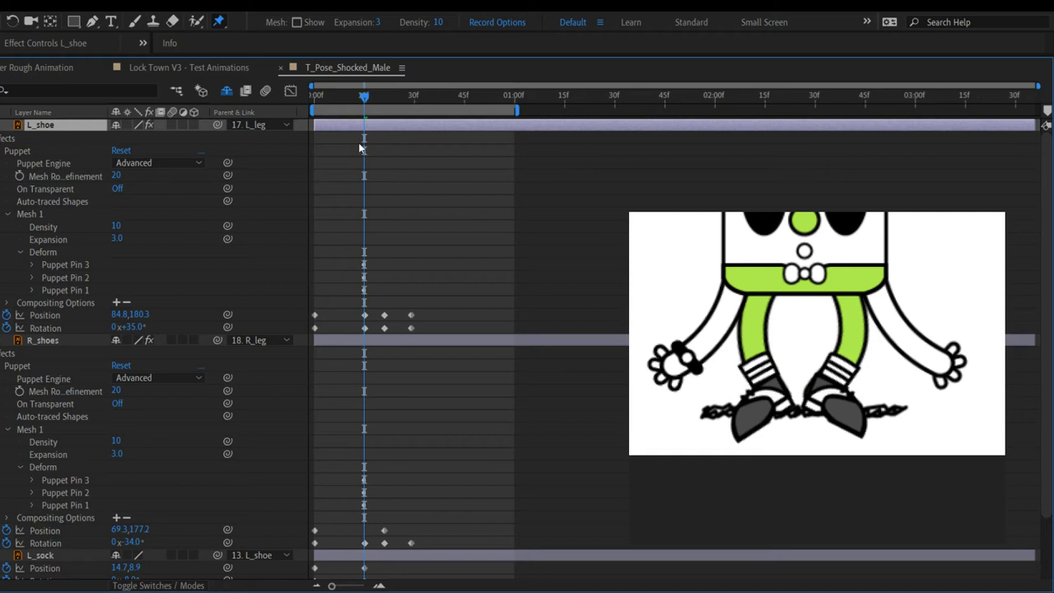
Step: Reveal Position for Puppet Pins 3, 2 and 1 on both L_shoe and R_shoes
left_click(401, 102)
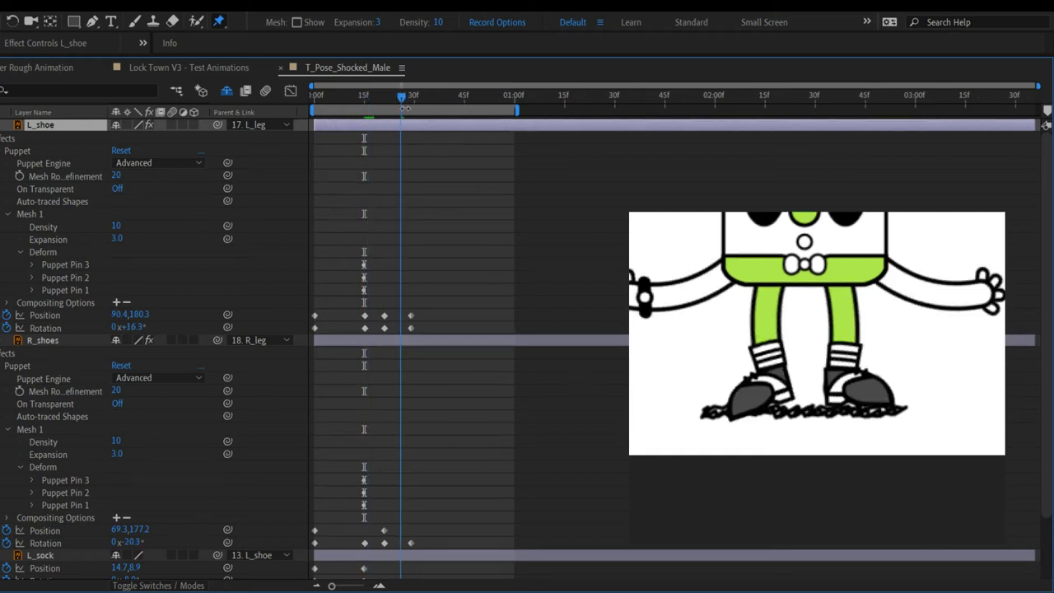
left_click(32, 265)
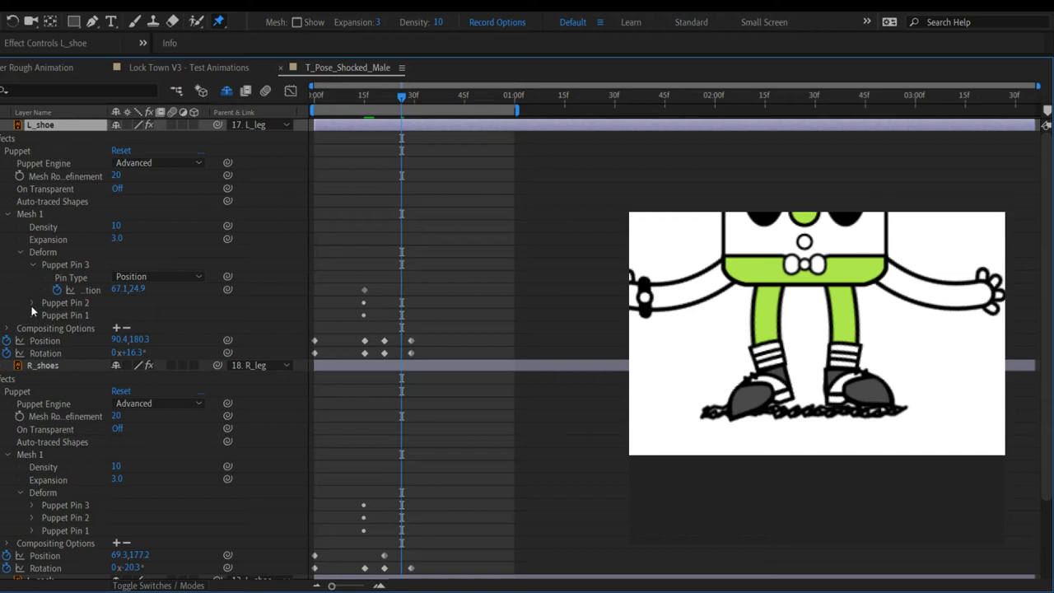
left_click(31, 303)
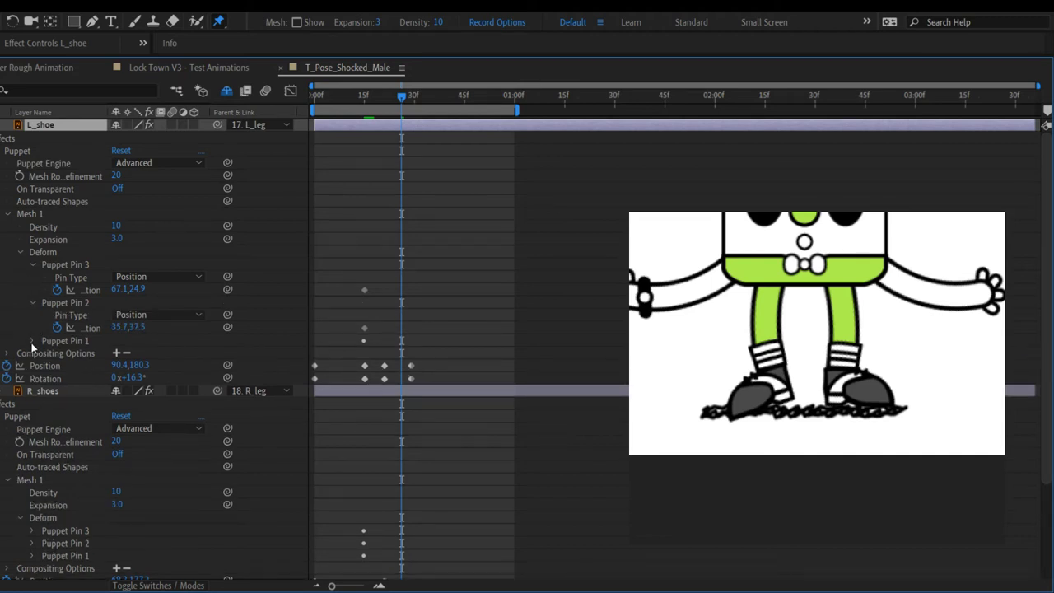
left_click(32, 341)
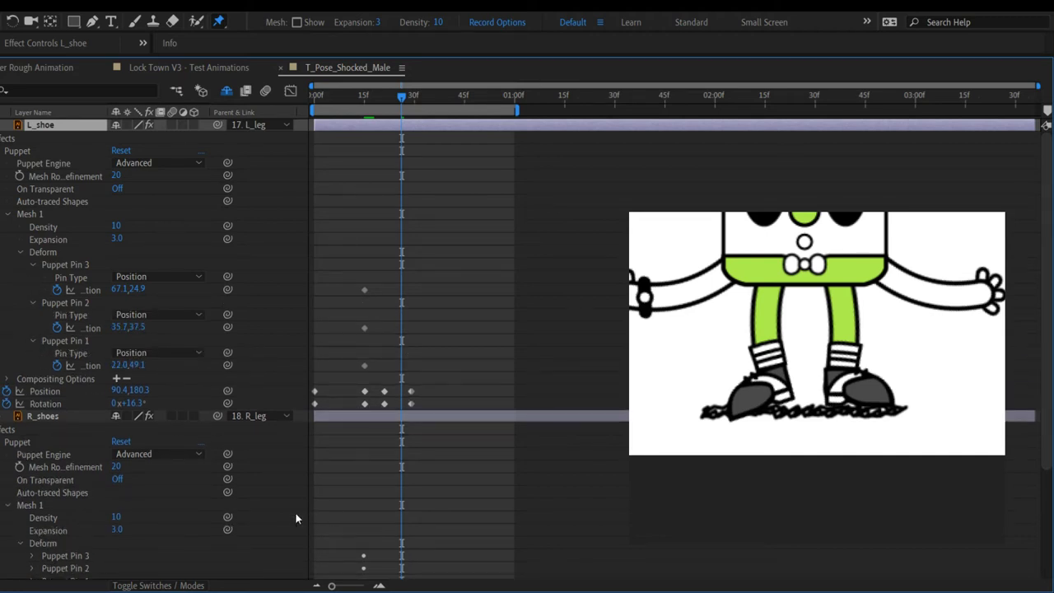
scroll(296, 516, "down", 2)
left_click(33, 481)
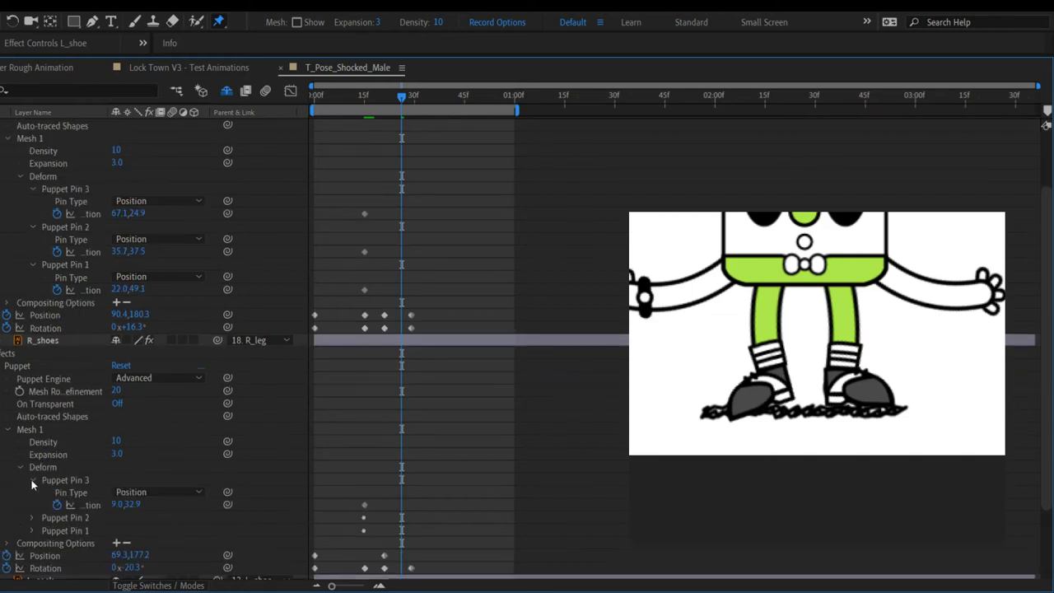
left_click(32, 517)
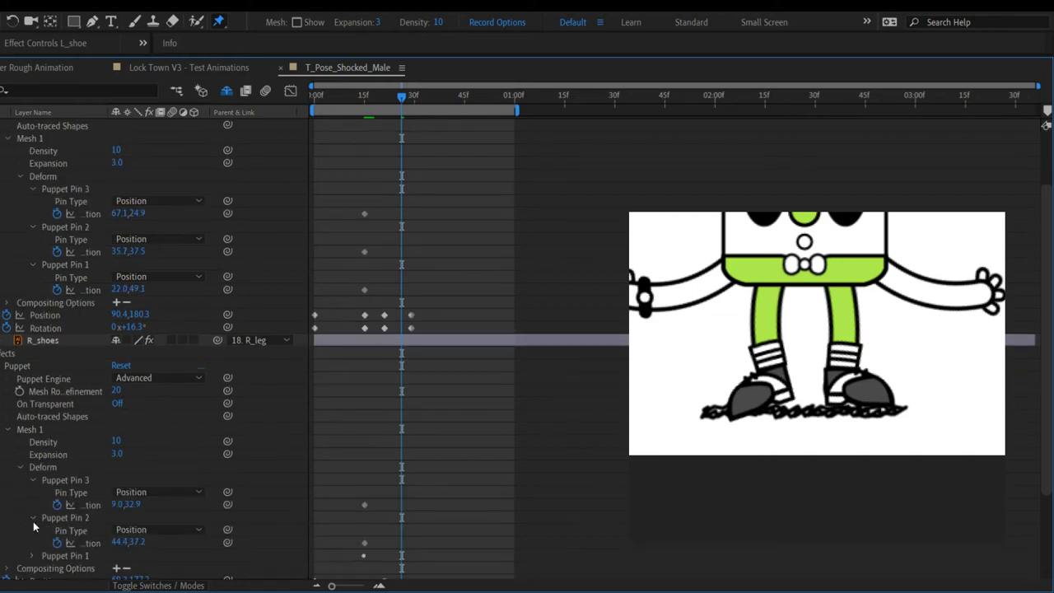
left_click(30, 551)
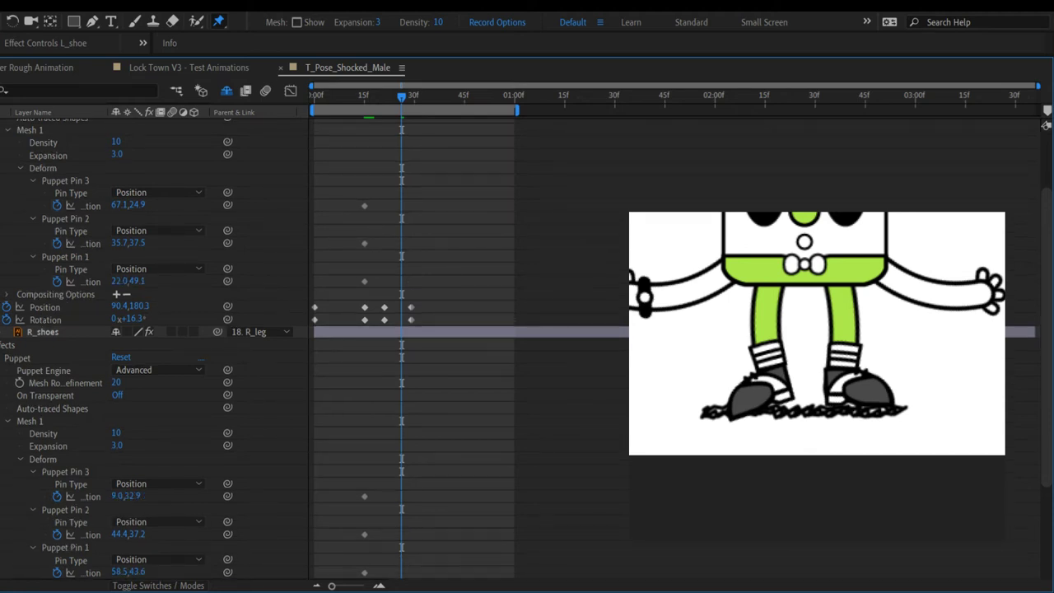
key("Page_Up")
key("Page_Up")
key("Page_Up")
key("Page_Up")
key("Page_Up")
key("Page_Up")
key("Page_Up")
key("Page_Up")
key("Page_Up")
key("Page_Up")
key("Page_Up")
key("Page_Up")
key("Page_Up")
key("Page_Up")
key("Page_Up")
key("Page_Up")
key("Page_Up")
key("Page_Up")
key("Page_Up")
key("Page_Up")
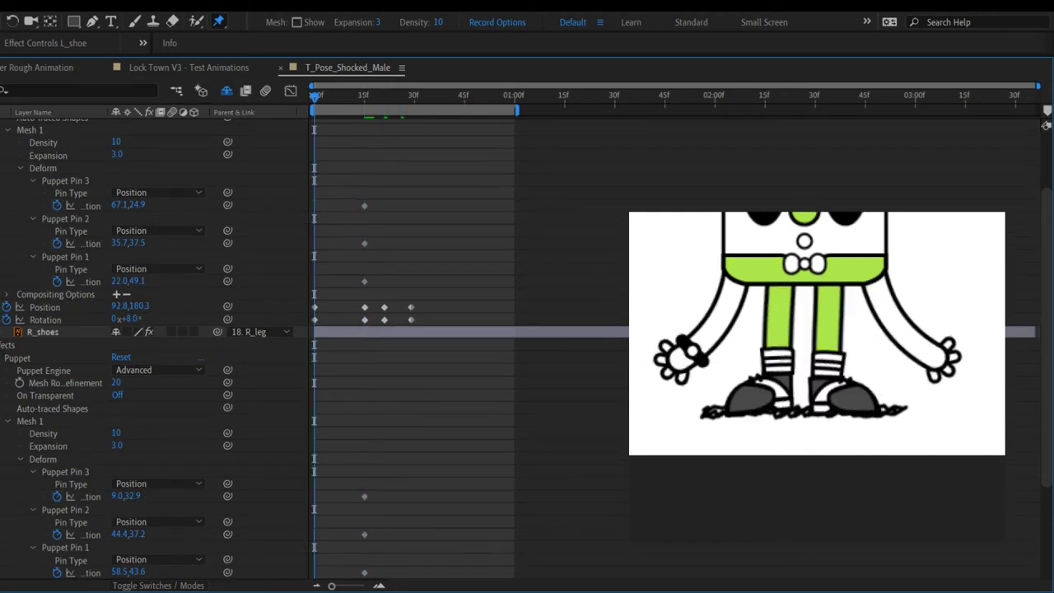
Step: Replace L_shoe's 15f pin keyframes with pin Position keyframes at frame 0
left_click_drag(346, 201, 386, 284)
key("Delete")
key("alt+shift+p")
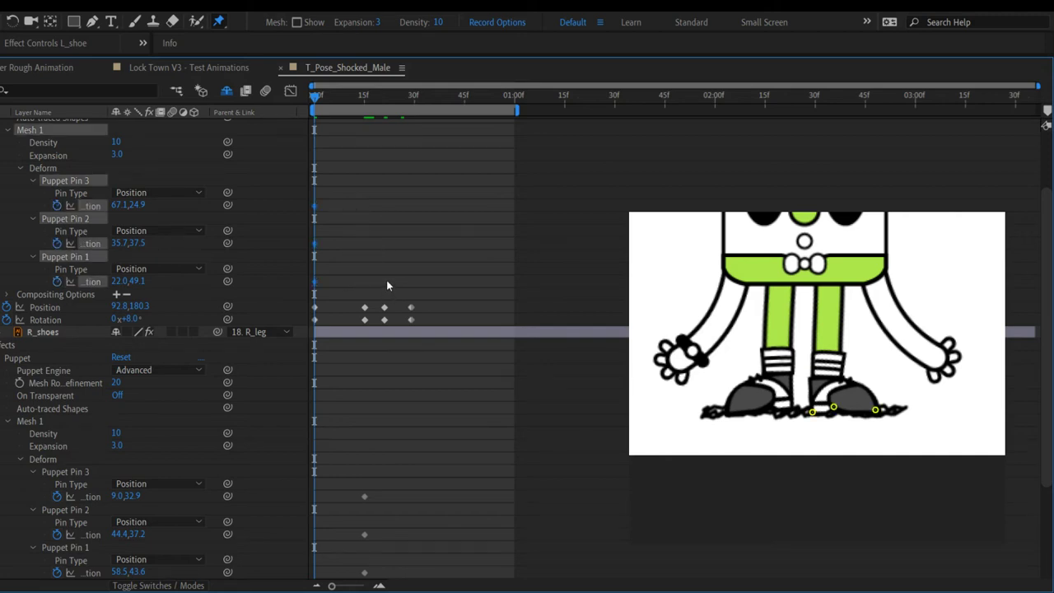
scroll(338, 490, "down", 2)
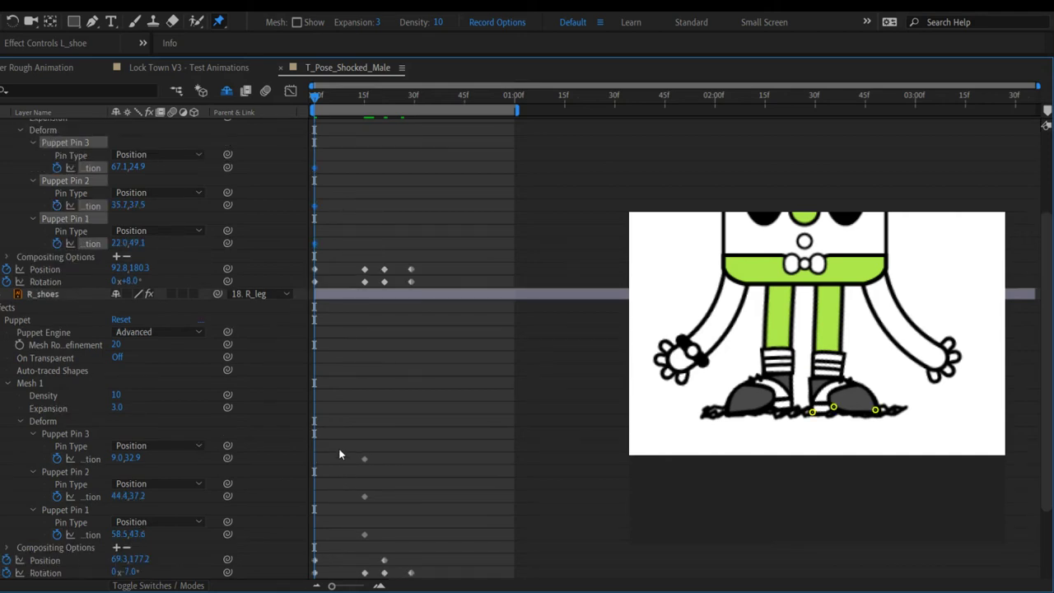
Step: Delete the R_shoes puppet pin keyframes at 15f
left_click_drag(343, 454, 383, 542)
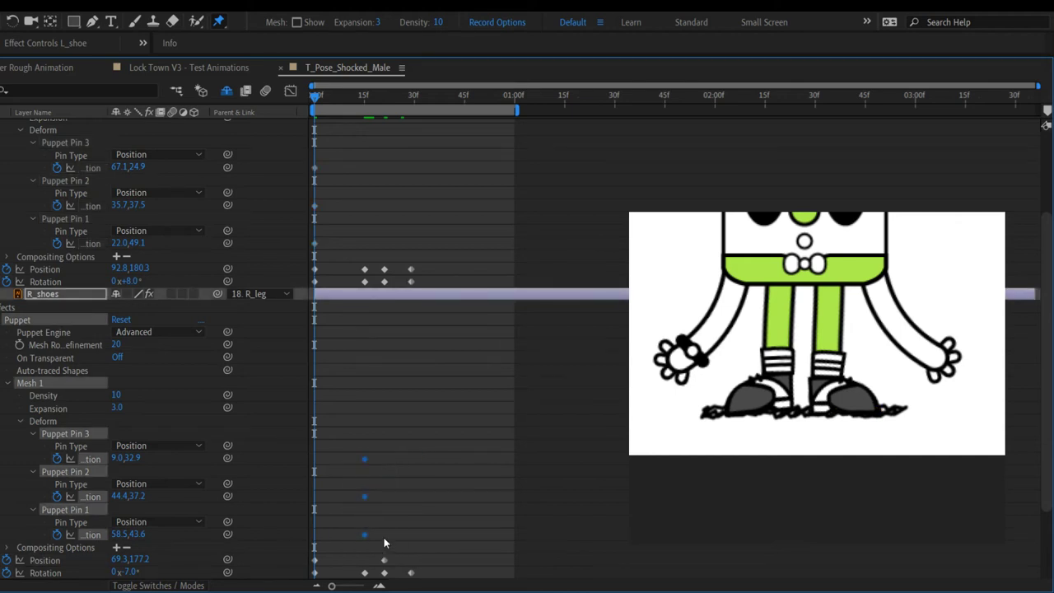
key("ctrl+d")
key("ctrl+z")
key("Delete")
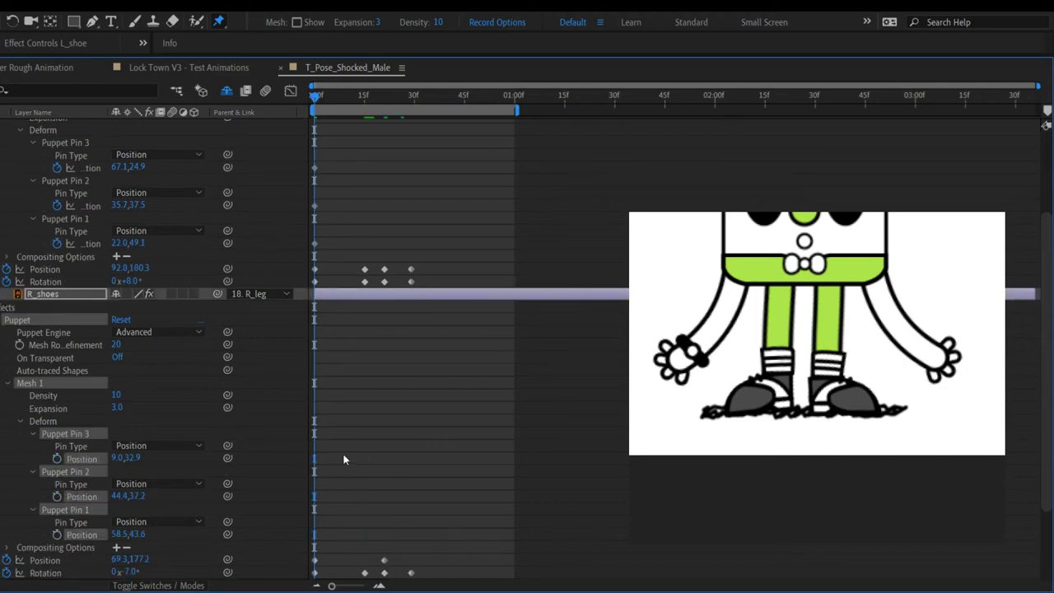
Step: Rework the R_shoes pin Position keyframes so they sit at frame 0
scroll(336, 471, "down", 4)
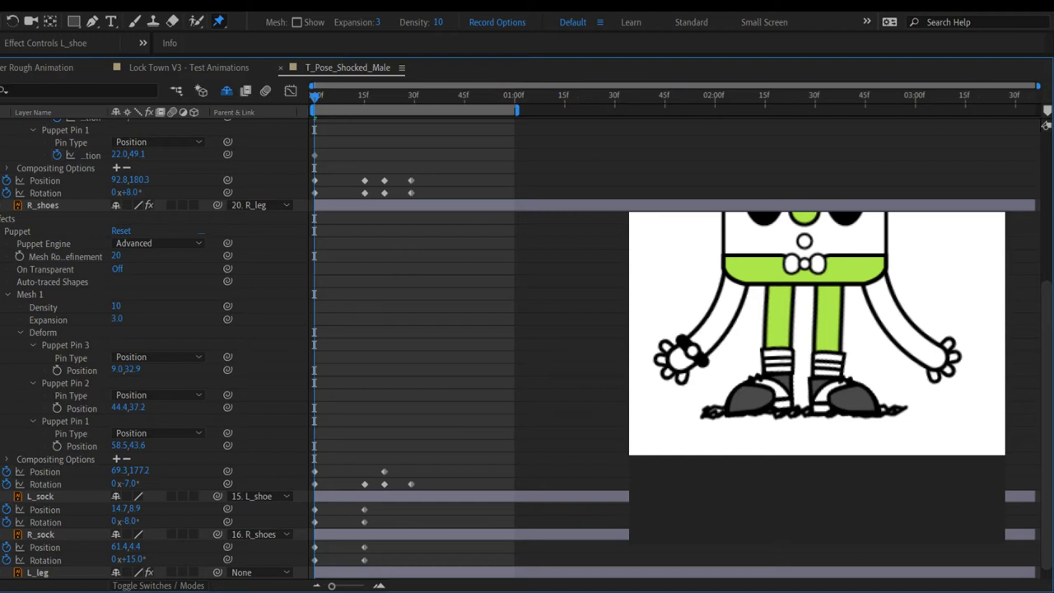
key("k")
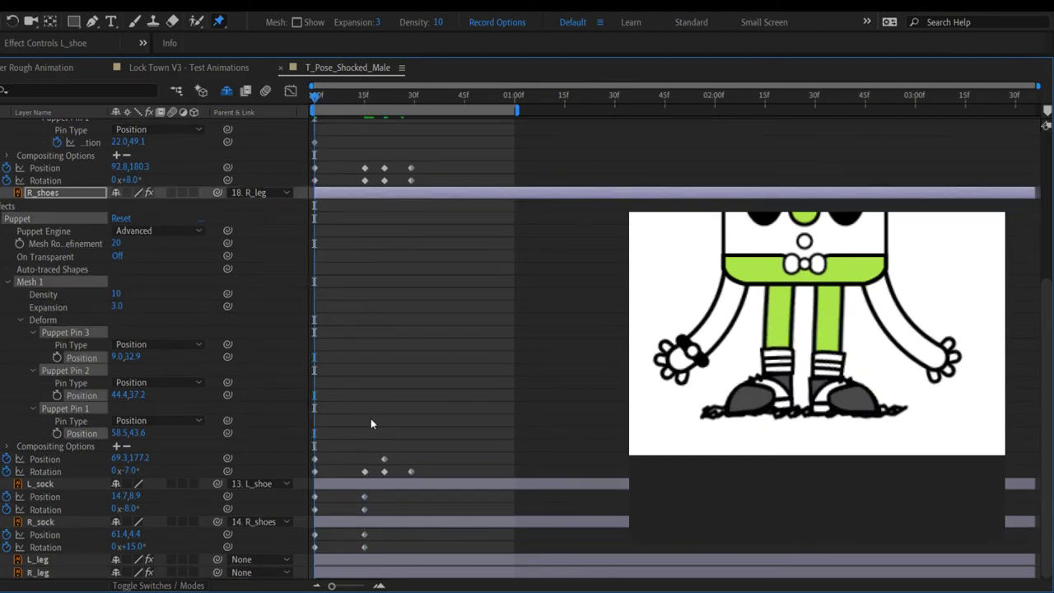
key("ctrl+v")
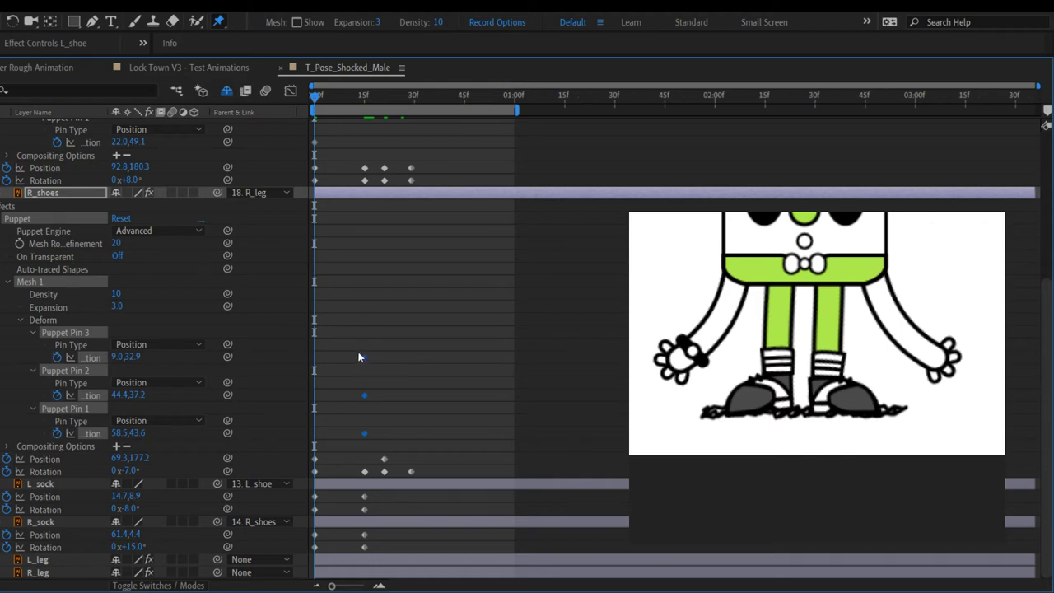
left_click_drag(358, 352, 371, 437)
key("Delete")
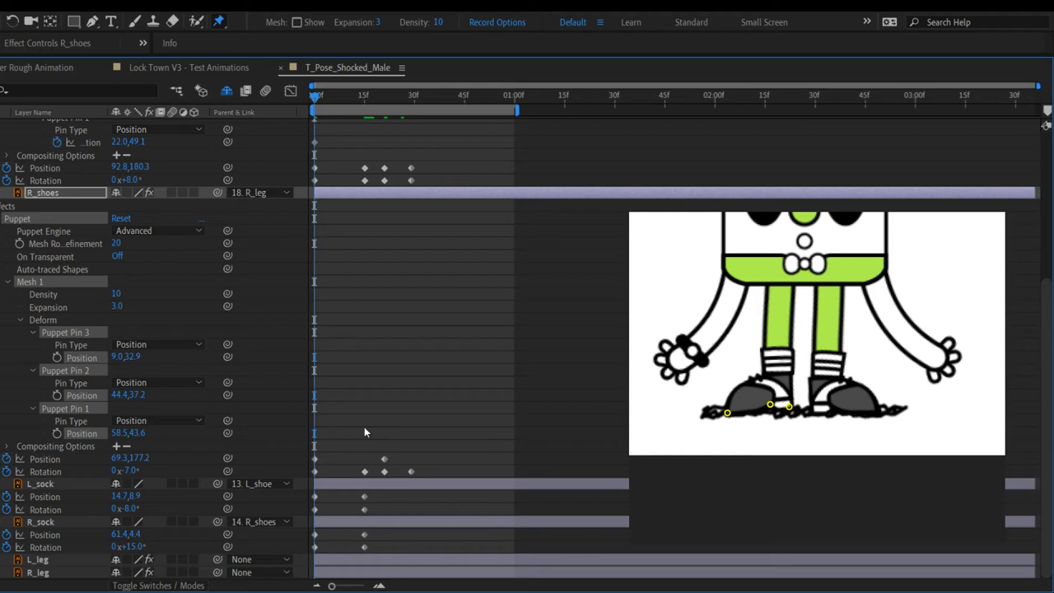
key("ctrl+z")
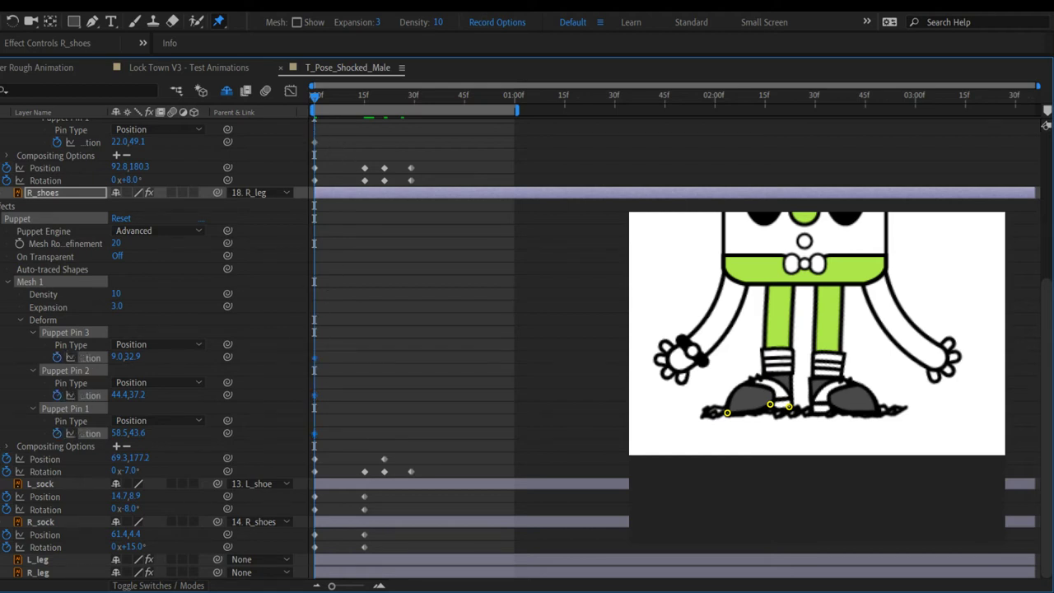
key("k")
key("k")
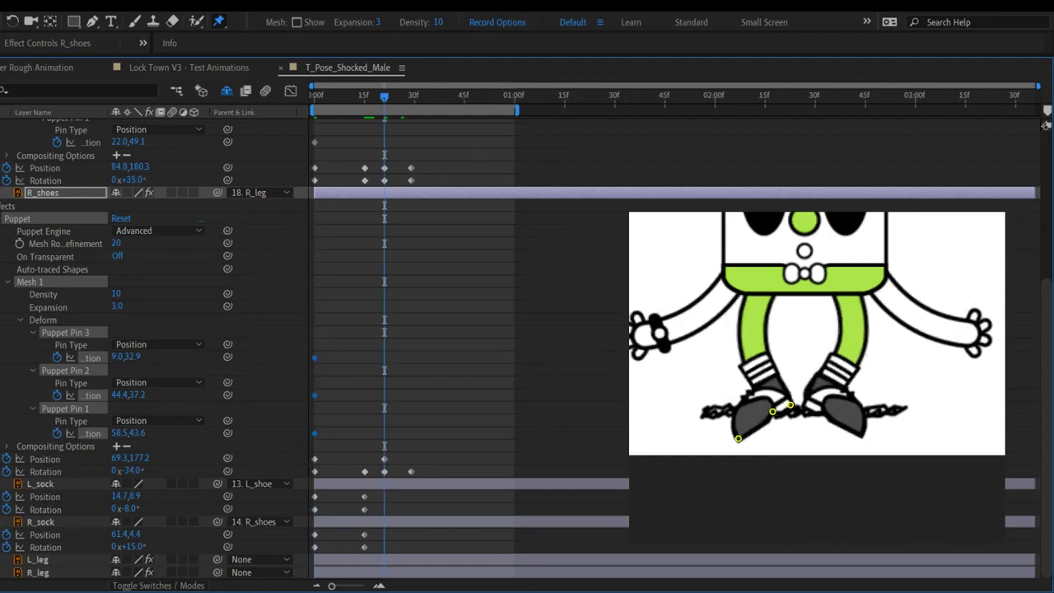
Step: At about 15f, lift the R_shoes toe pin up-left so the right shoe lies flatter
key("j")
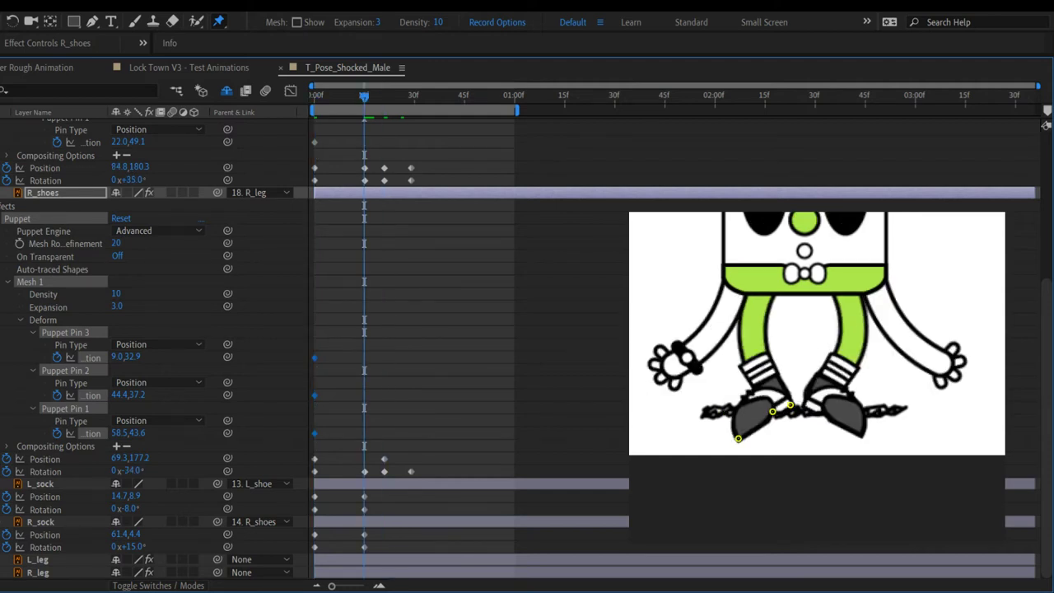
left_click(365, 458)
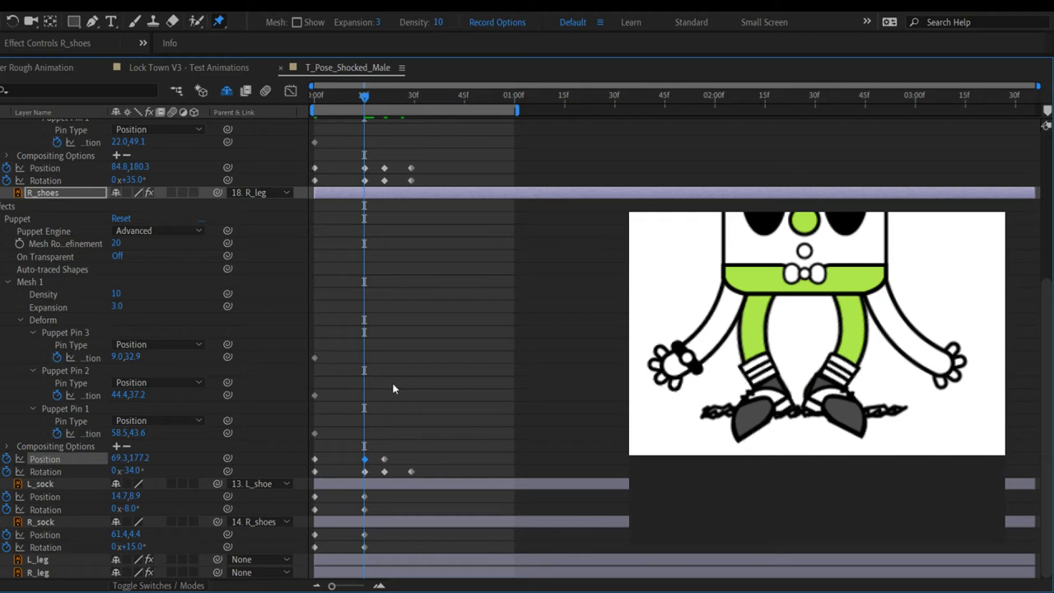
left_click(74, 372)
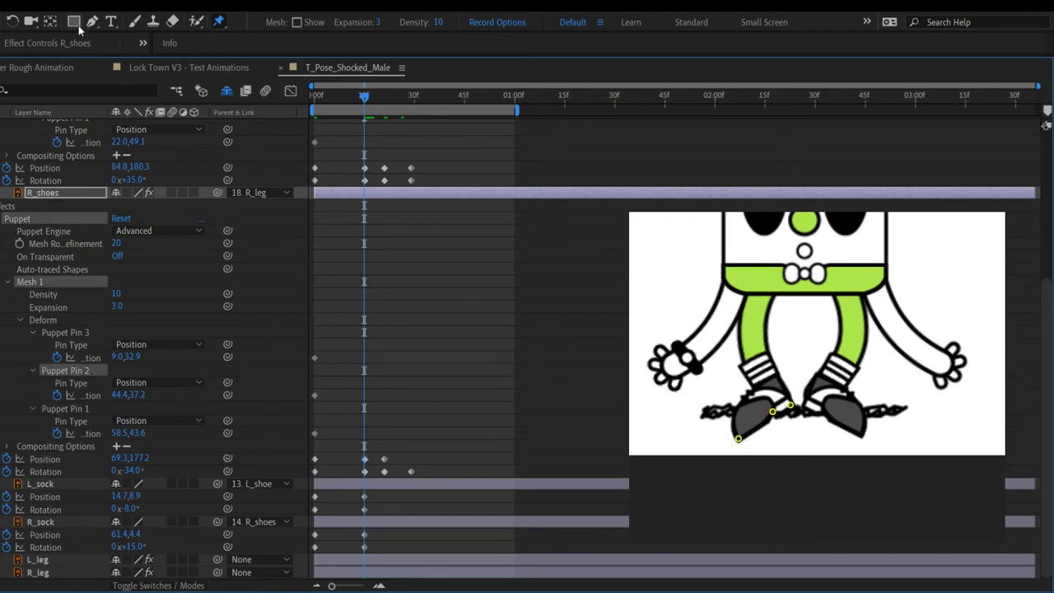
key("v")
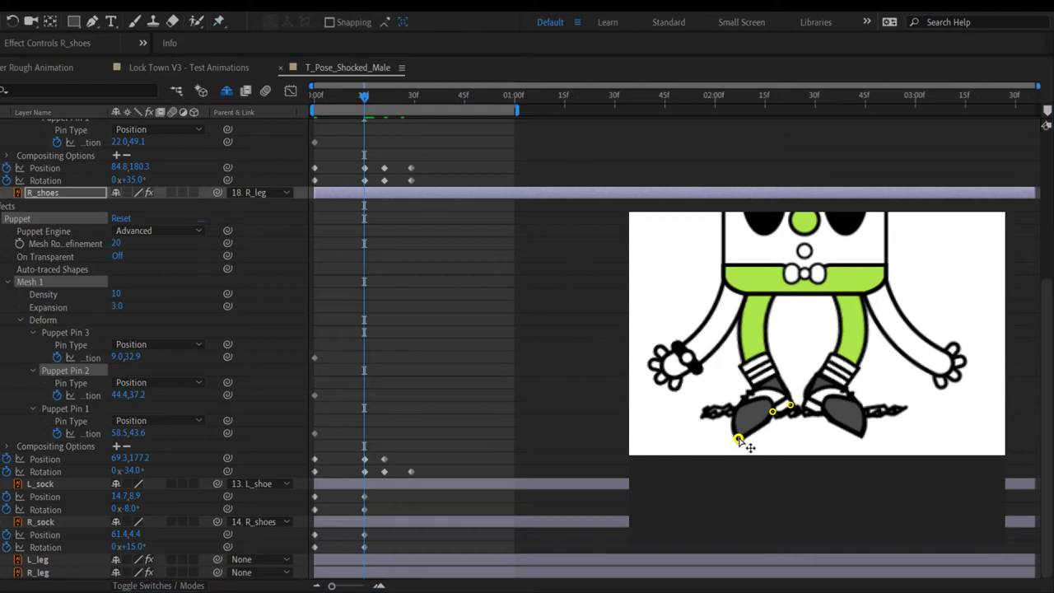
left_click_drag(738, 438, 790, 395)
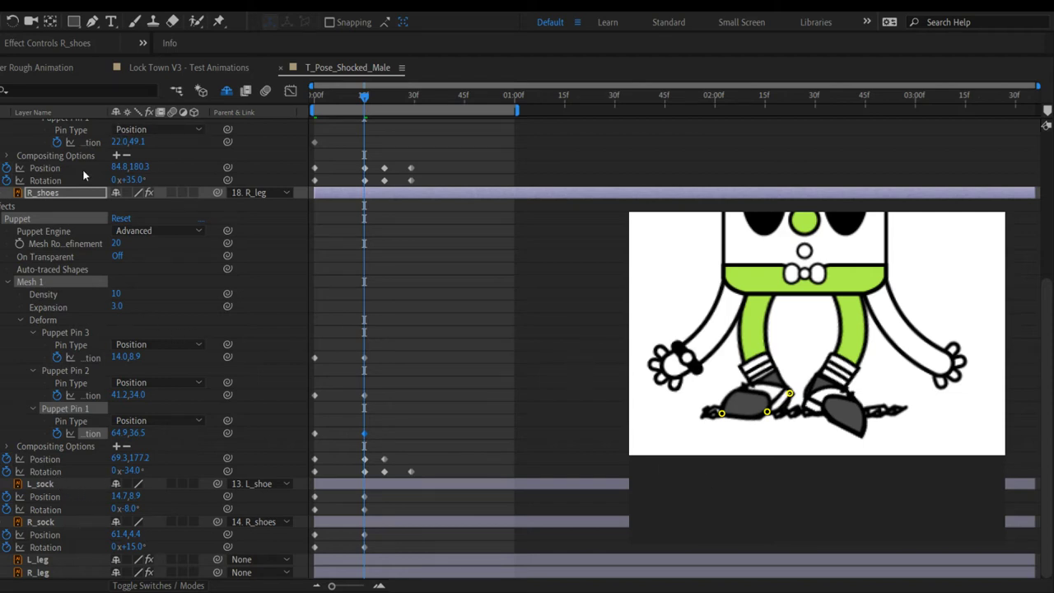
scroll(82, 169, "up", 5)
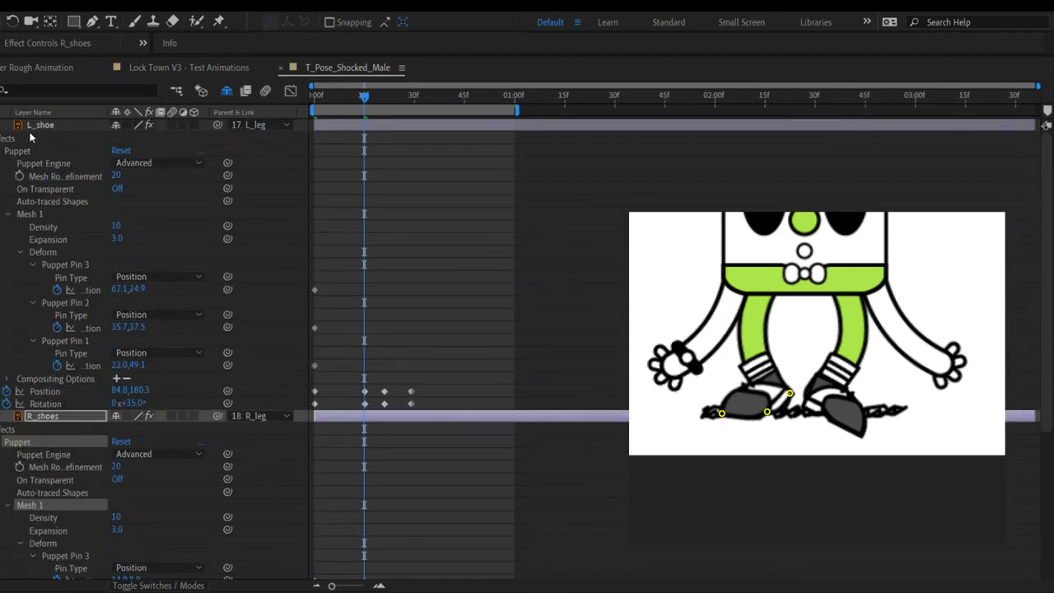
Step: Reshape L_shoe at about 22f by repositioning its toe and middle puppet pins
left_click(39, 125)
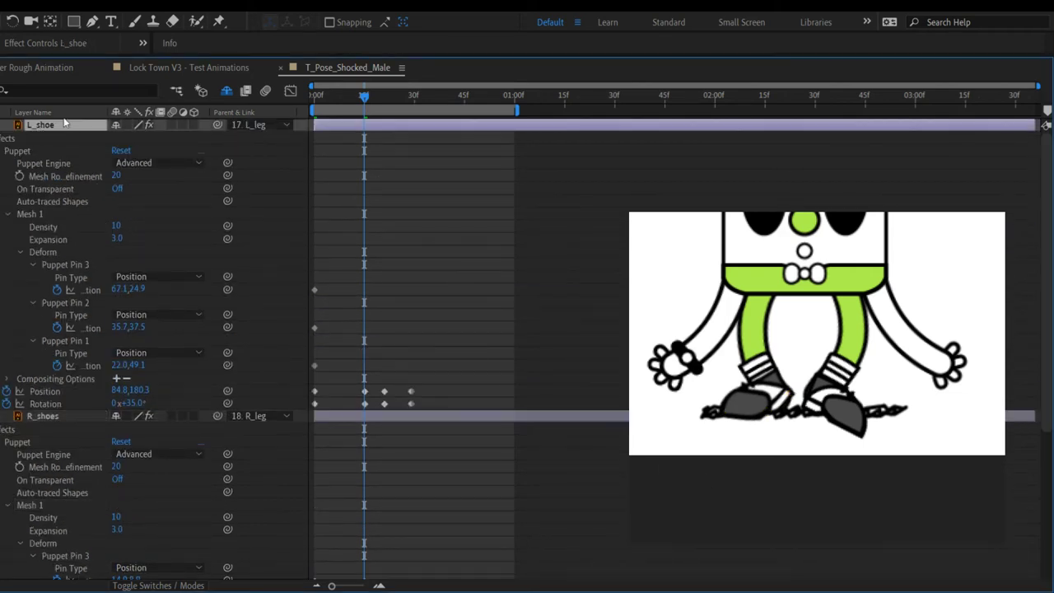
left_click(65, 303)
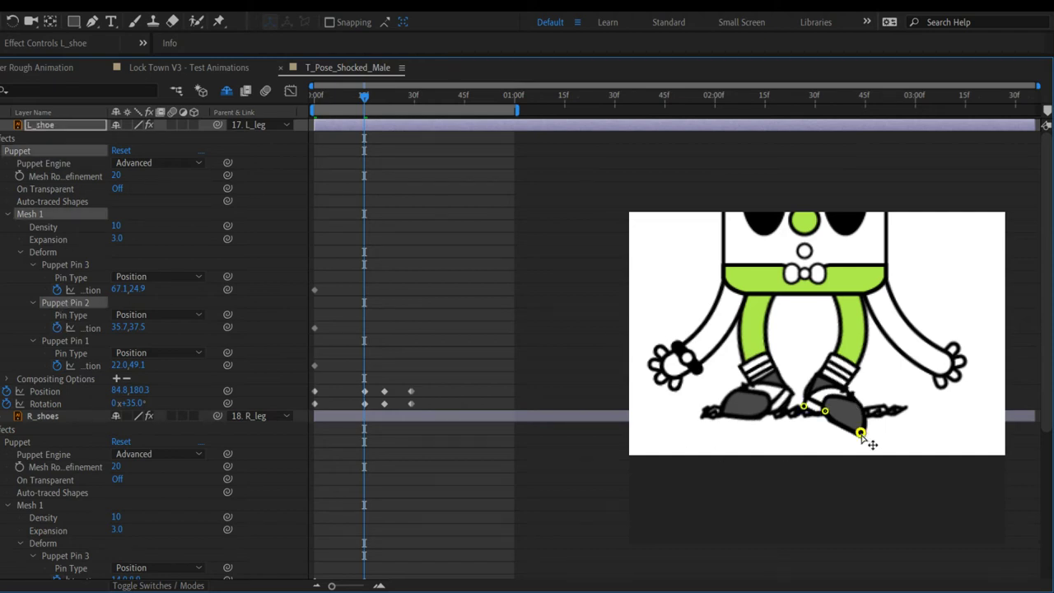
left_click_drag(861, 437, 829, 411)
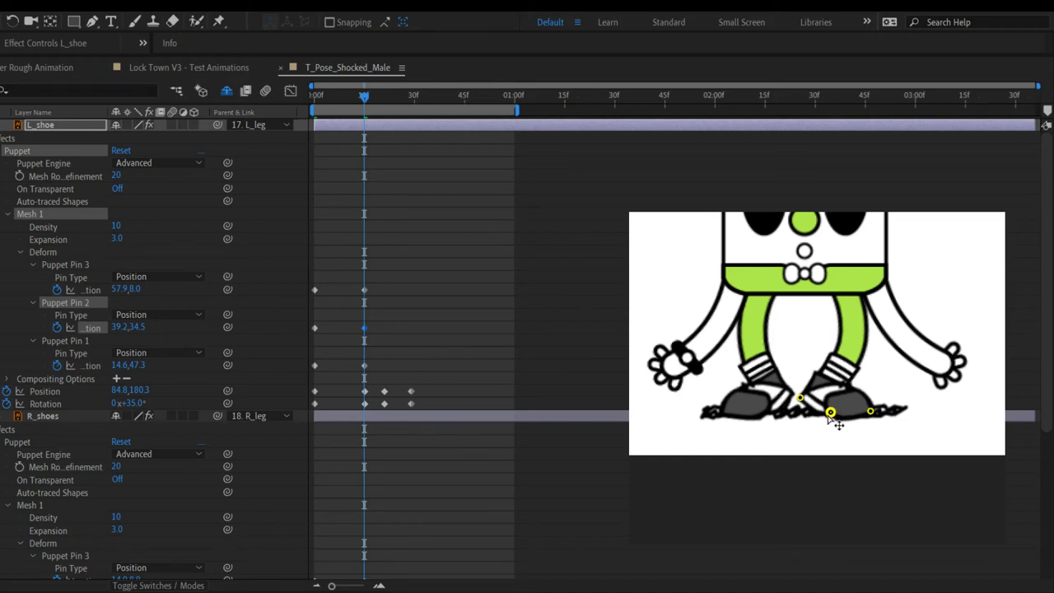
left_click_drag(828, 414, 830, 414)
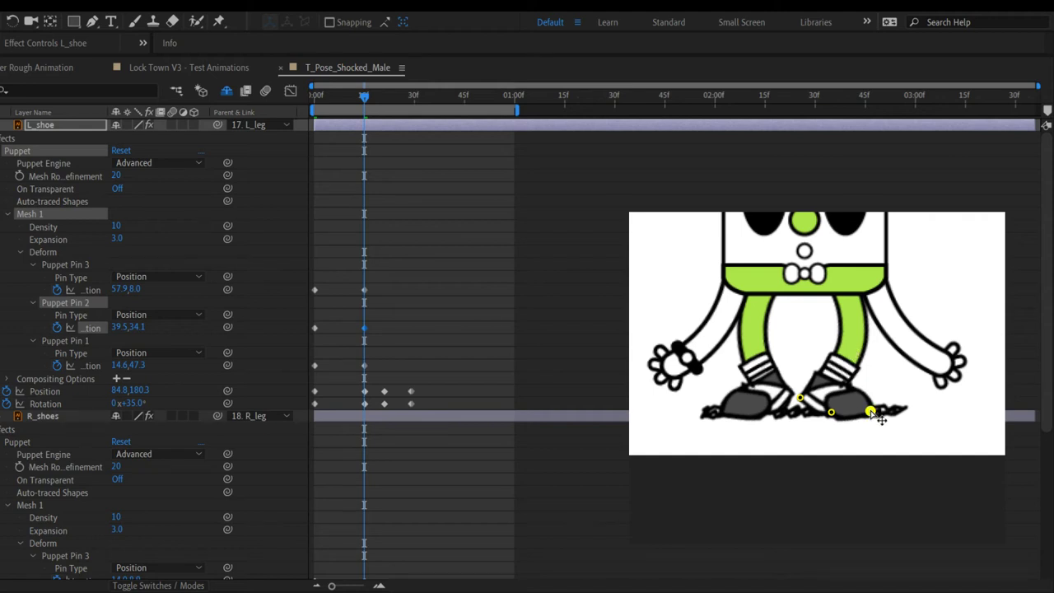
left_click_drag(870, 411, 865, 415)
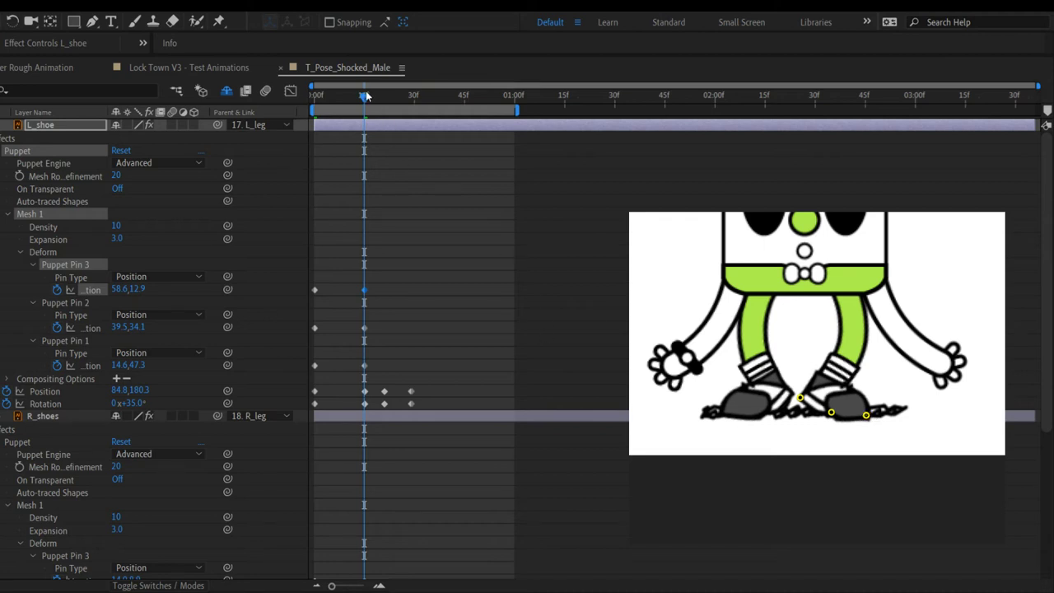
left_click_drag(366, 96, 275, 152)
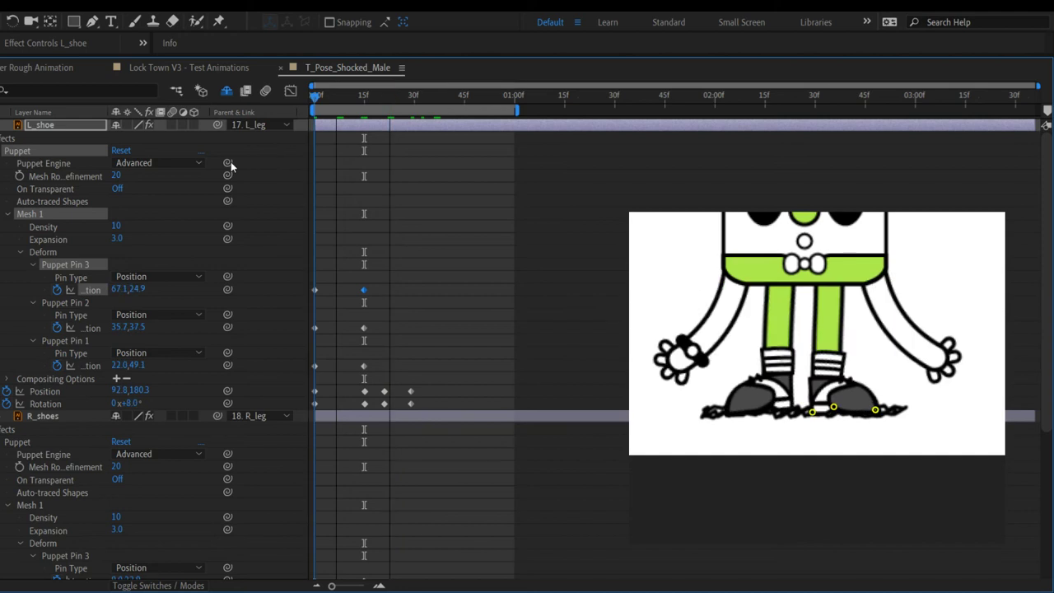
Step: Key all three puppet pin Positions on L_shoe and R_shoes at the frame near 20f
key("k")
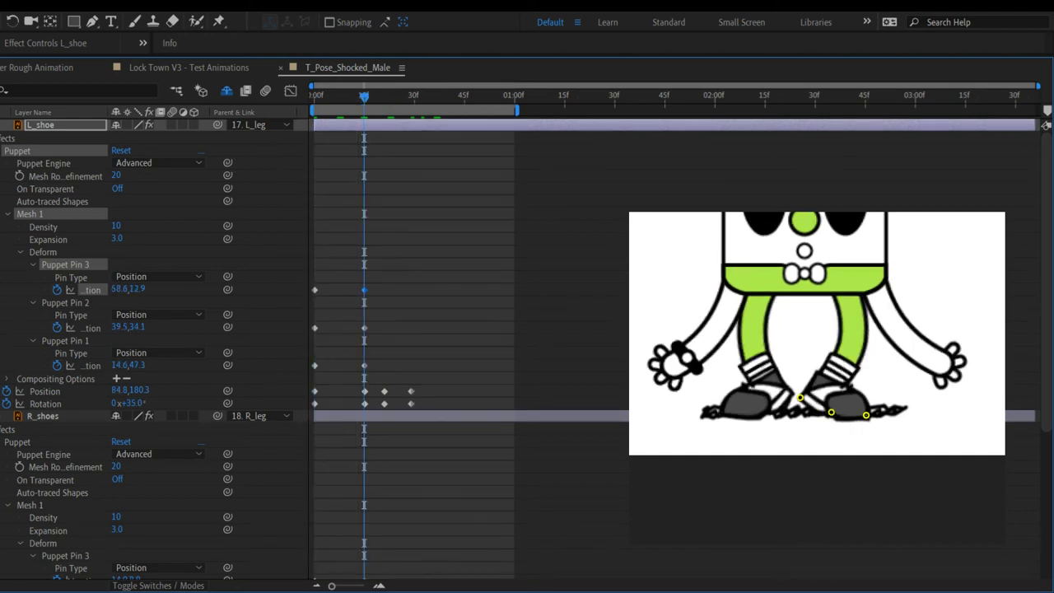
key("k")
left_click(90, 364)
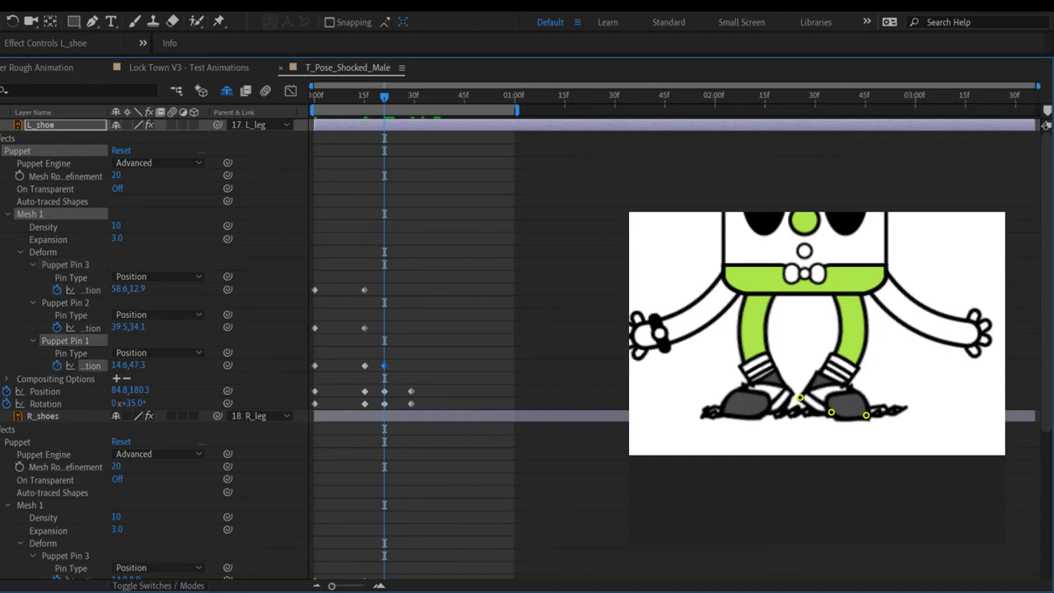
left_click(90, 327)
left_click(90, 289)
scroll(393, 523, "down", 3)
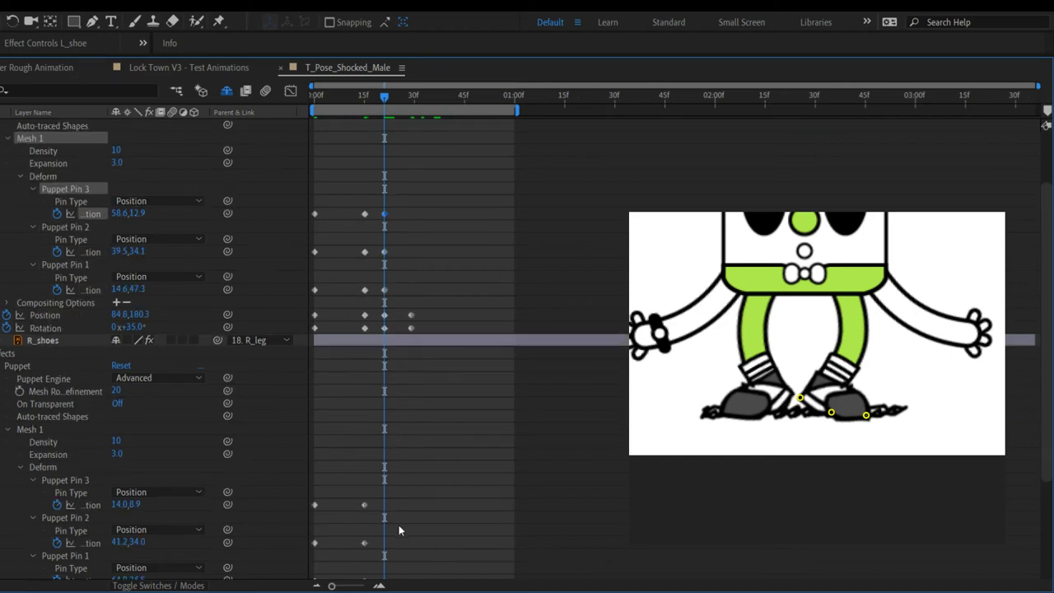
scroll(398, 530, "down", 3)
left_click(91, 503)
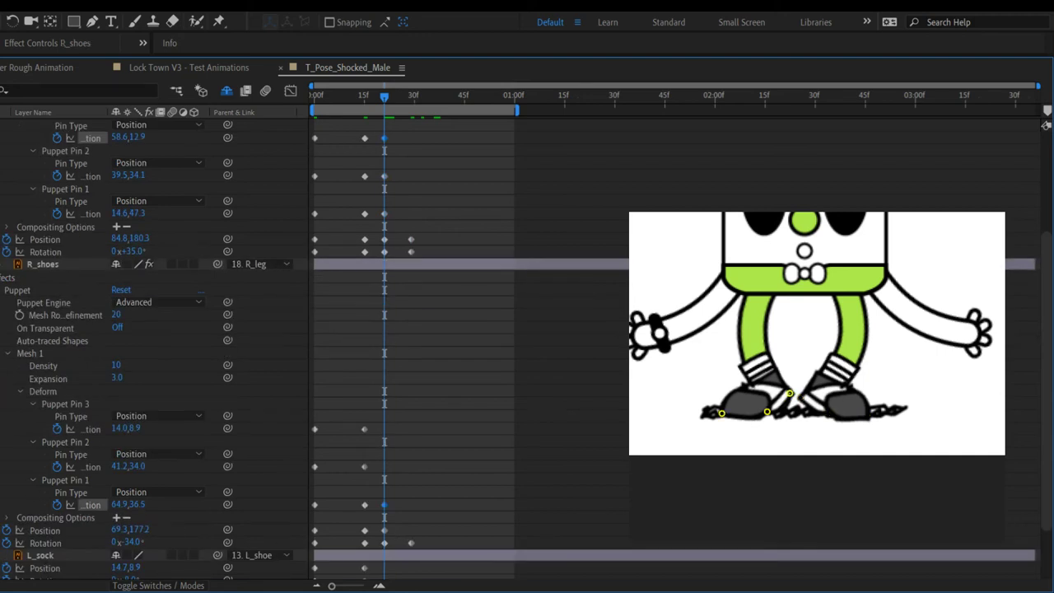
left_click(91, 466)
left_click(91, 428)
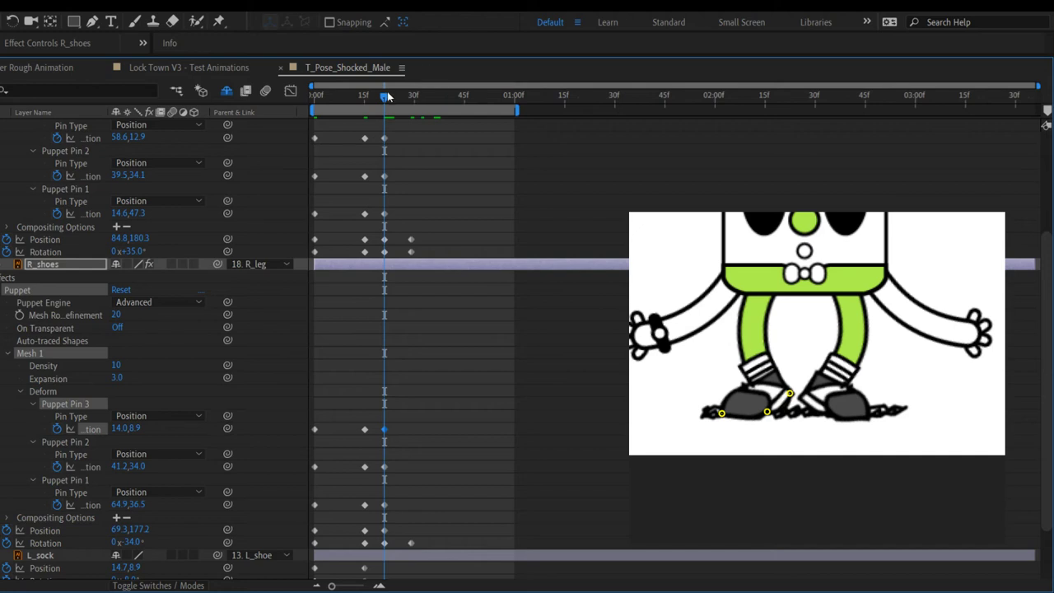
key("Home")
Step: At about 30f, pull R_shoes' toe and middle pins down so the shoe lies flat
left_click_drag(315, 97, 410, 96)
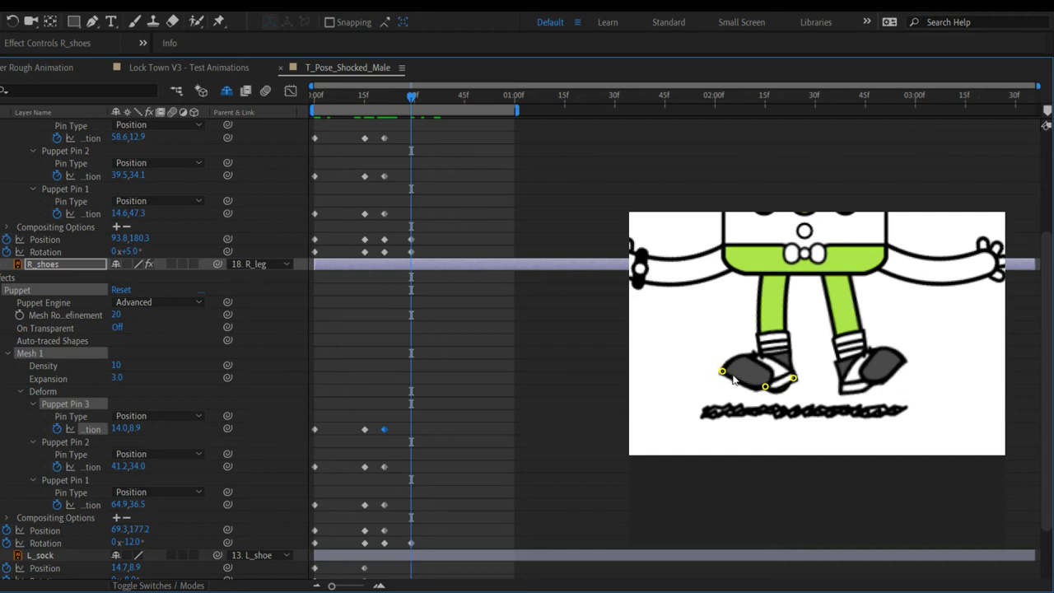
left_click_drag(721, 372, 727, 401)
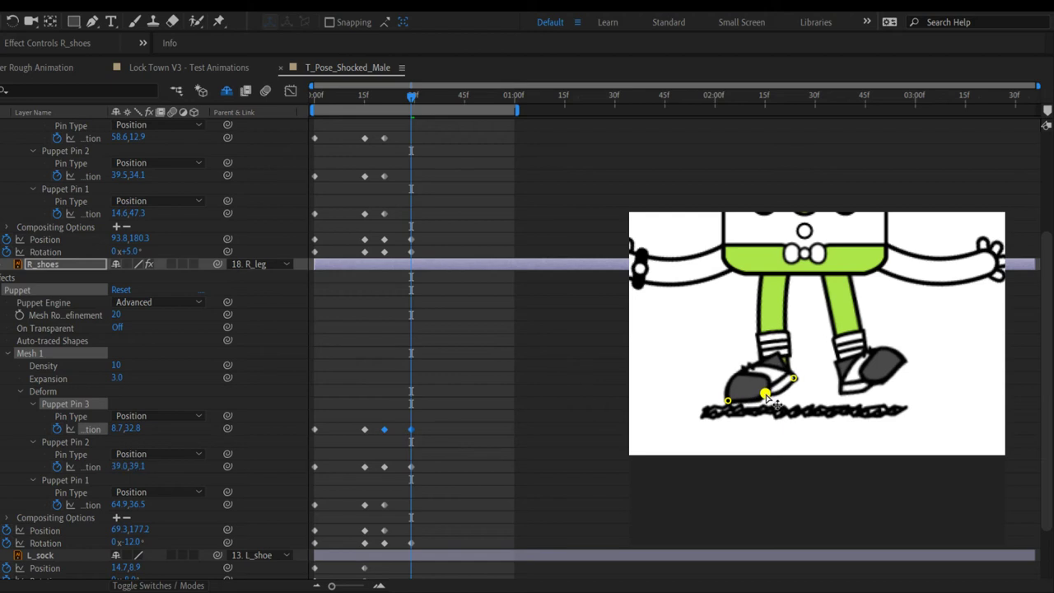
mouse_move(792, 380)
left_mouse_down()
mouse_move(808, 394)
mouse_move(788, 388)
left_mouse_up()
left_click_drag(727, 400, 783, 392)
left_click(765, 395)
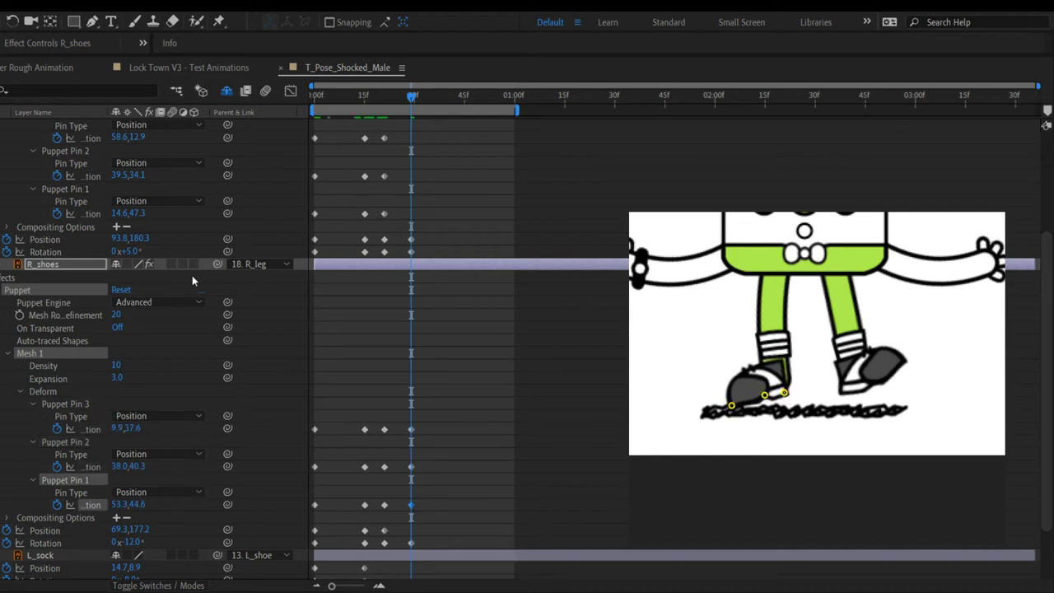
Step: Set R_shoes' Position to 75.3,177.2
left_click_drag(115, 238, 116, 237)
left_click(119, 237)
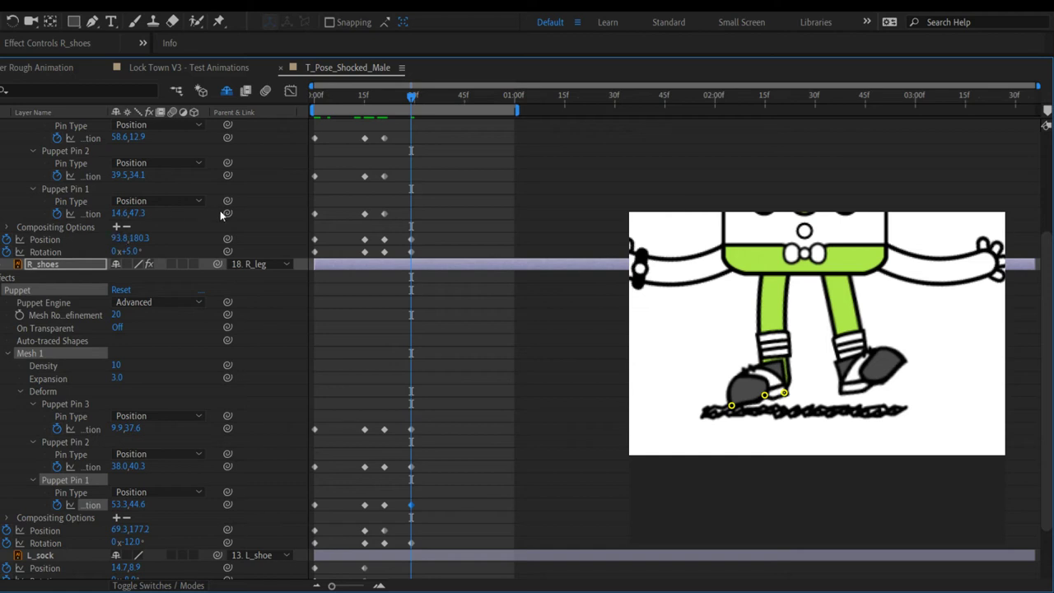
left_click(138, 529)
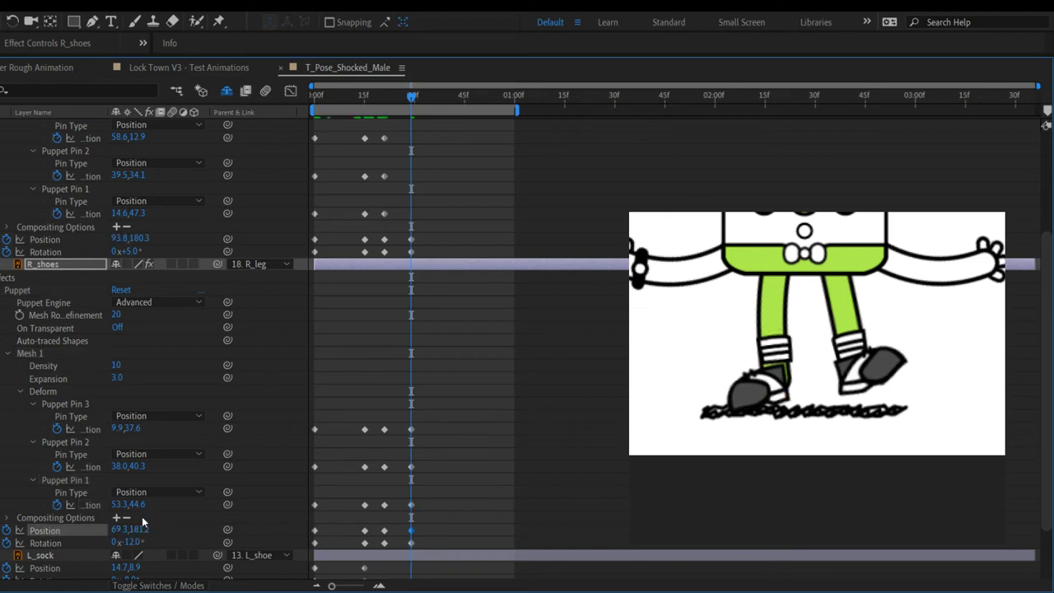
left_click_drag(116, 528, 124, 531)
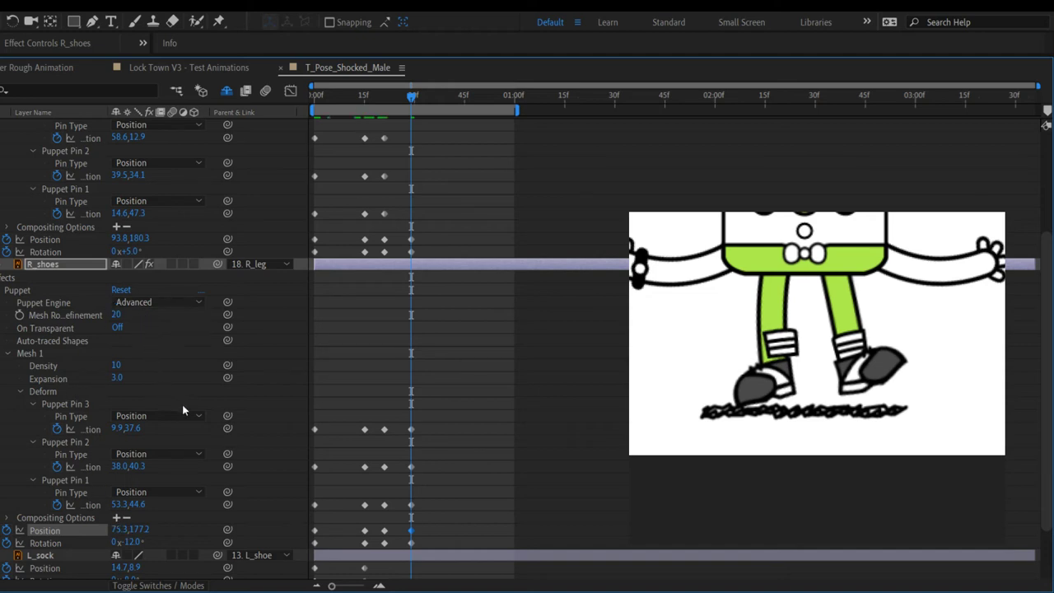
Step: Move R_sock at 30f to follow the shoe (53.4,4.4, 7°), then preview
scroll(76, 523, "down", 3)
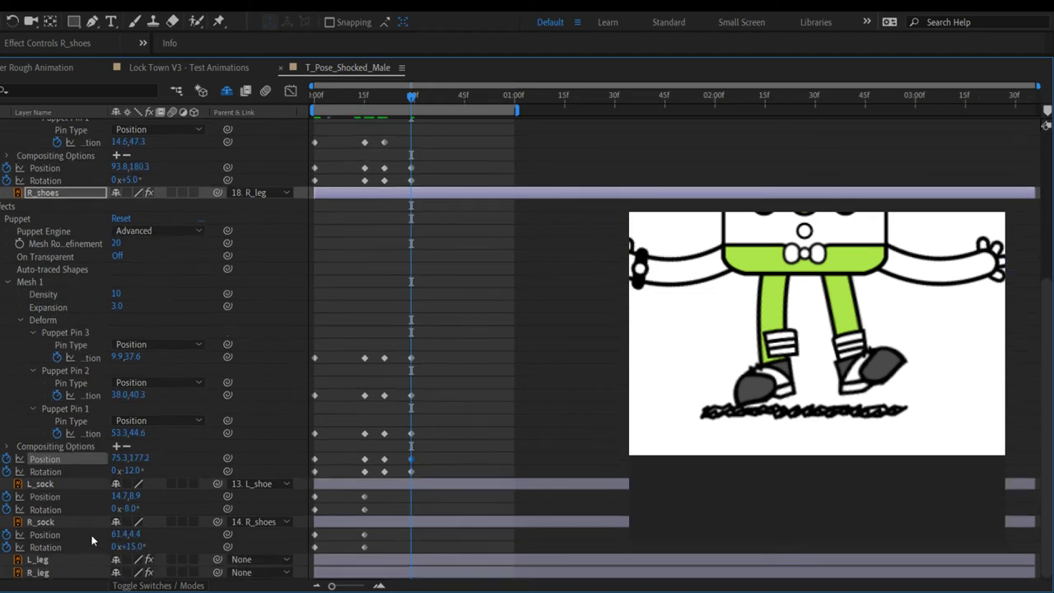
left_click(69, 522)
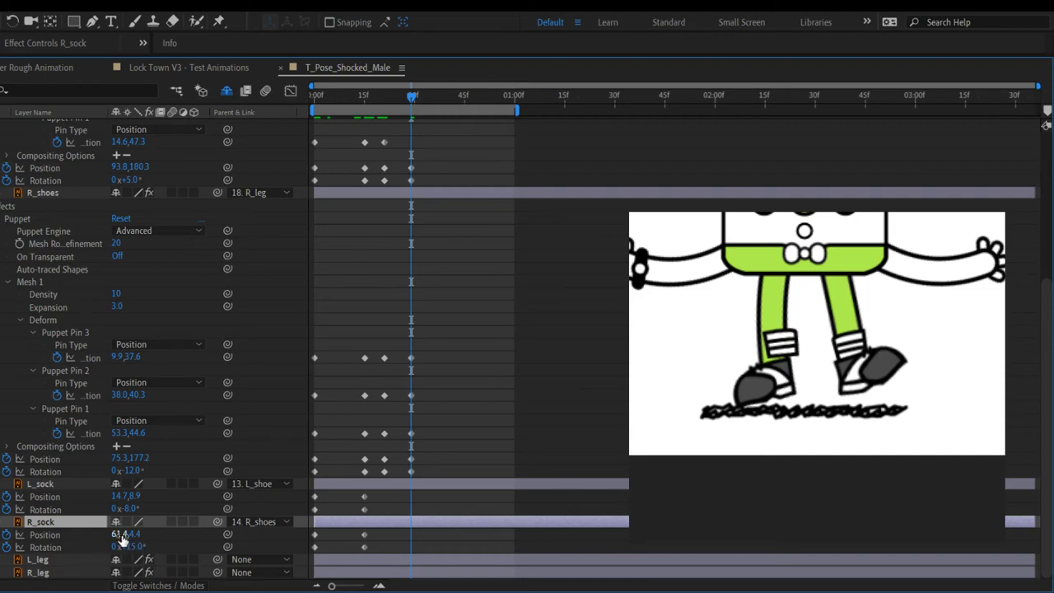
left_click_drag(117, 537, 163, 550)
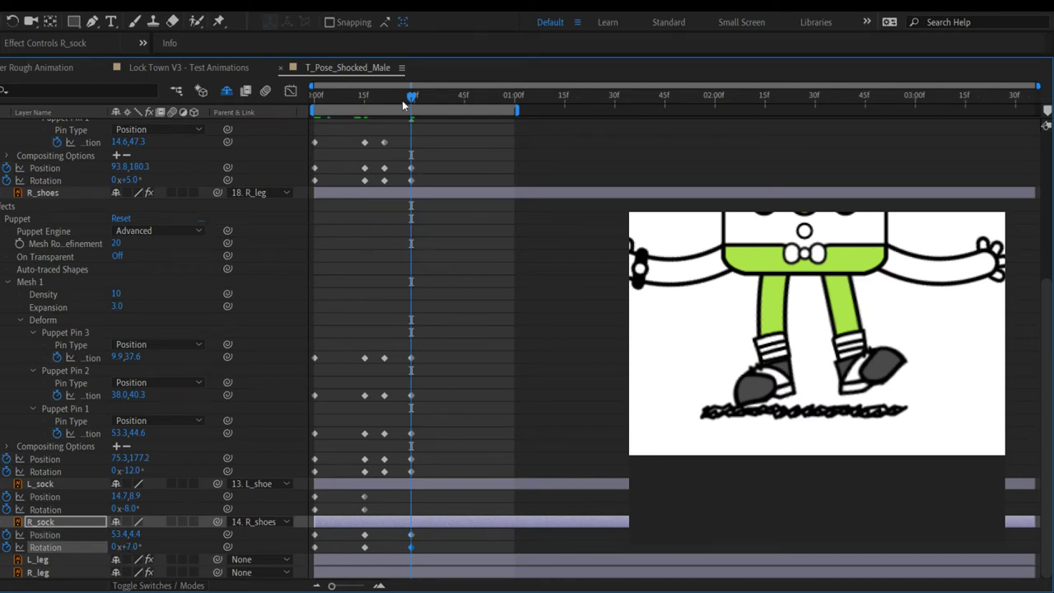
left_click_drag(410, 97, 323, 113)
key("space")
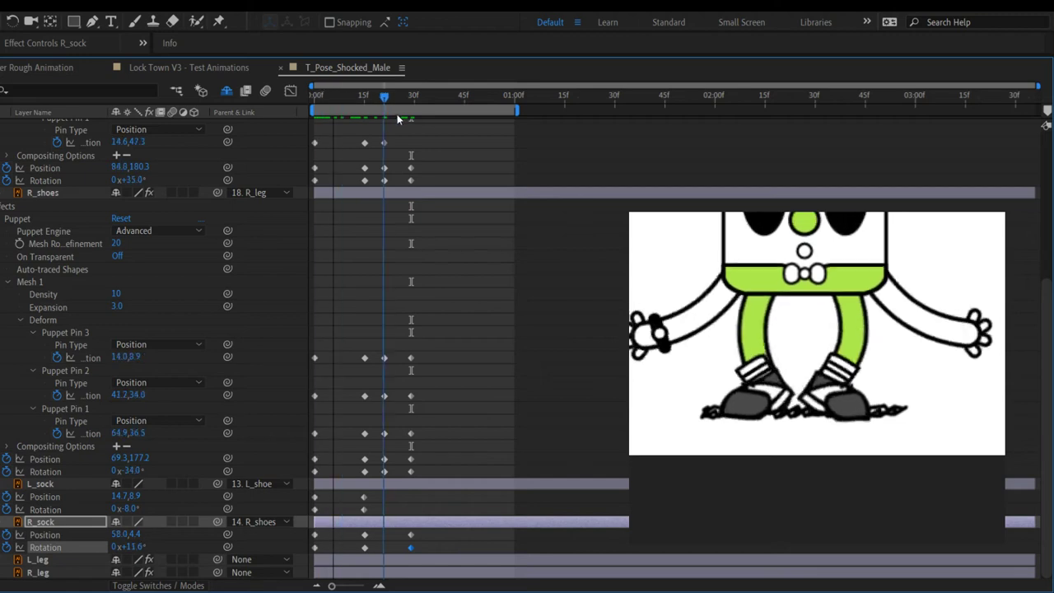
key("space")
key("space")
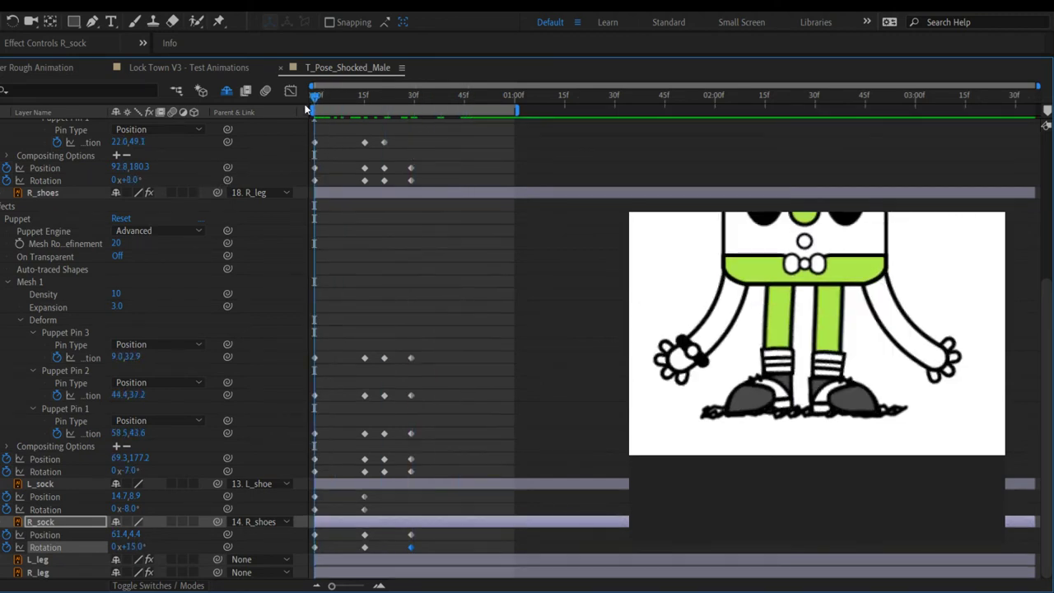
Step: Paste R_sock's 15f Position and Rotation keyframes at about 22f (61.4,4.4, 15°)
left_click_drag(317, 98, 387, 104)
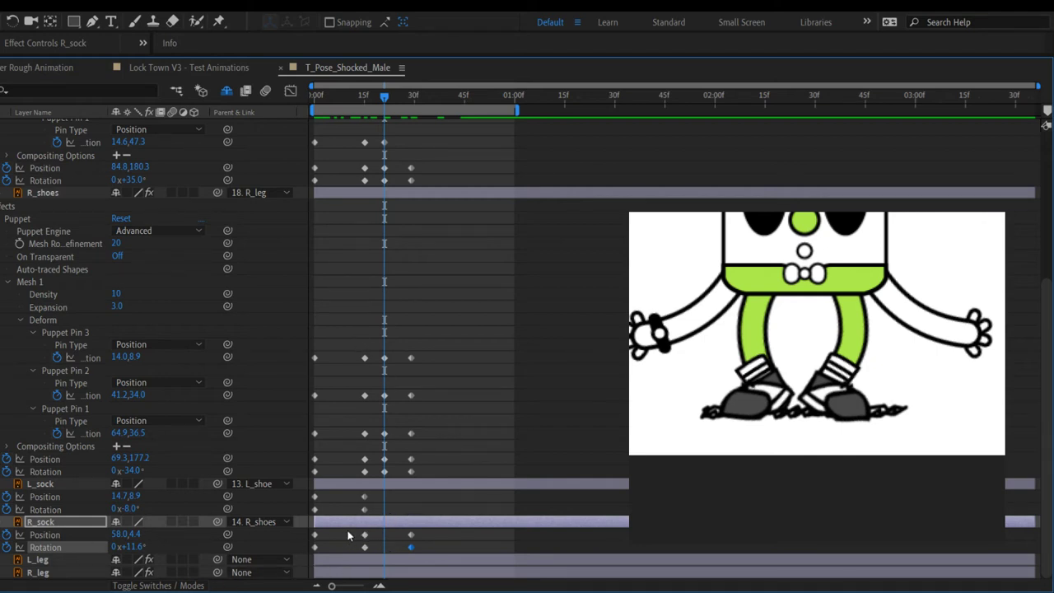
left_click_drag(348, 535, 372, 550)
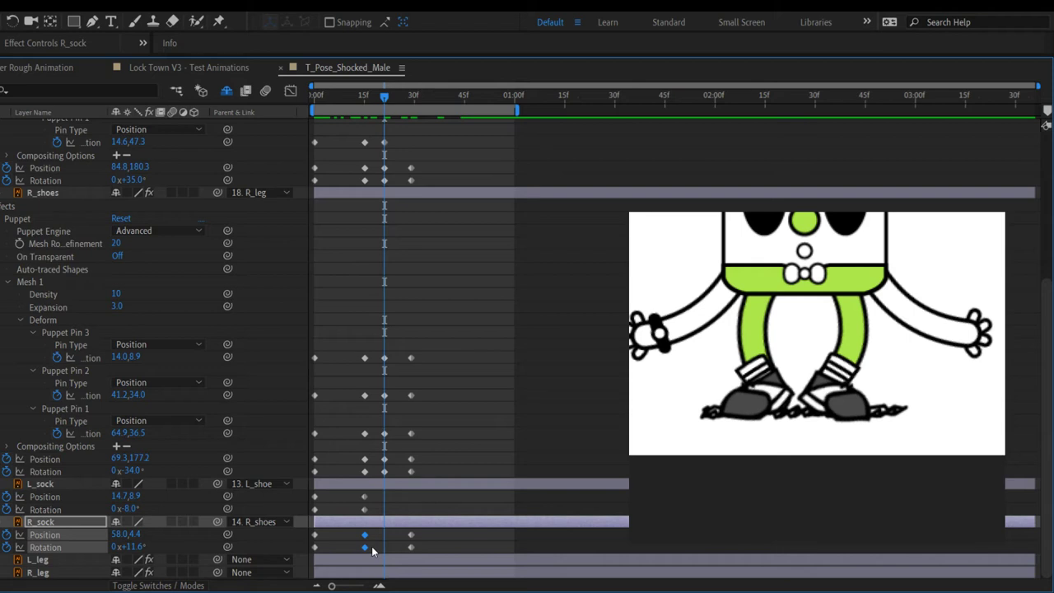
key("ctrl+v")
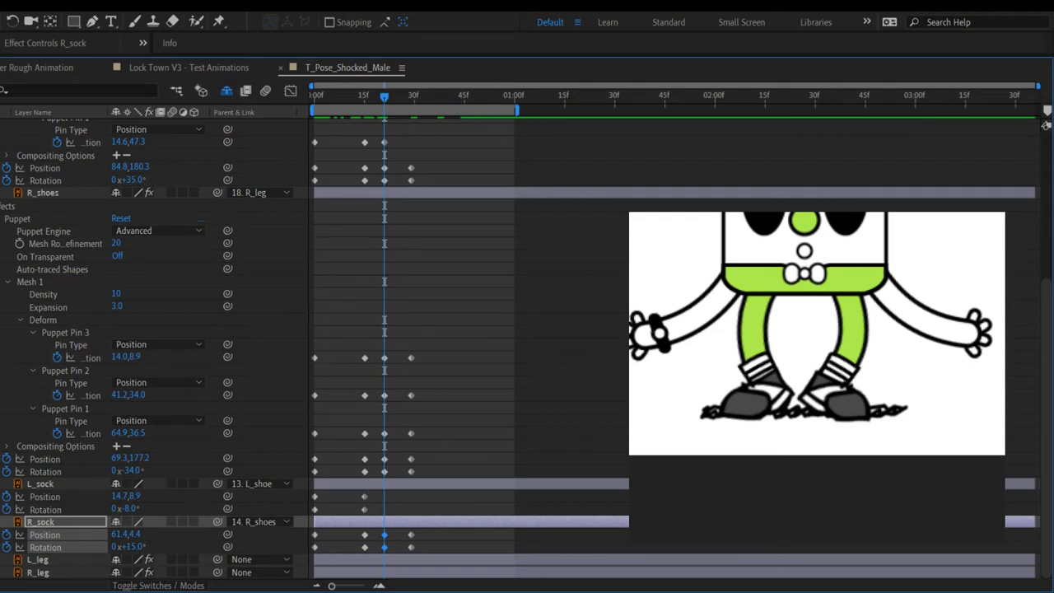
key("k")
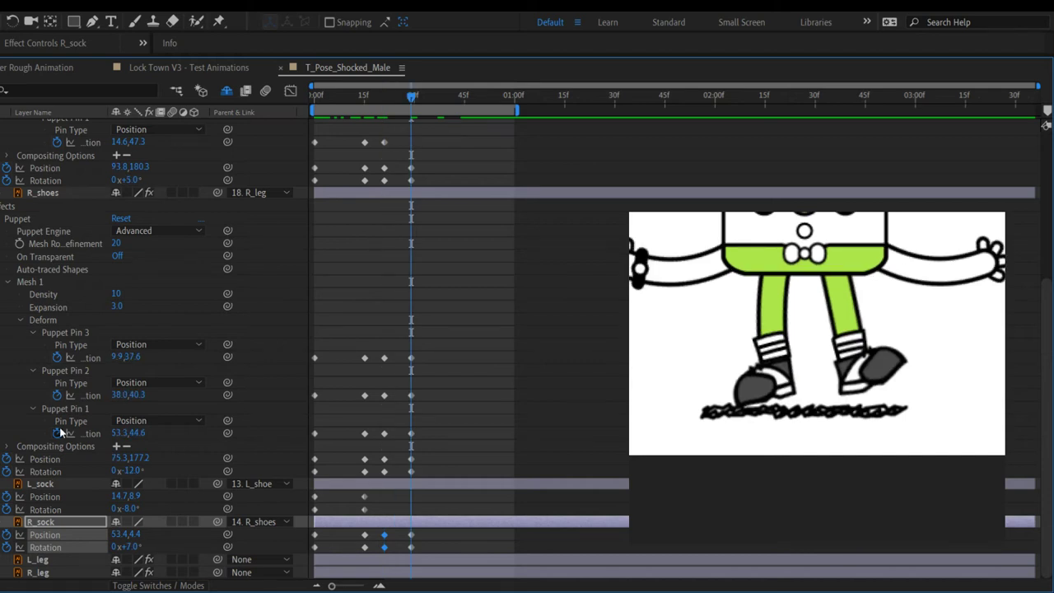
Step: Lower L_shoe's toe pin and nudge its heel pin at the landing frame
left_click(49, 192)
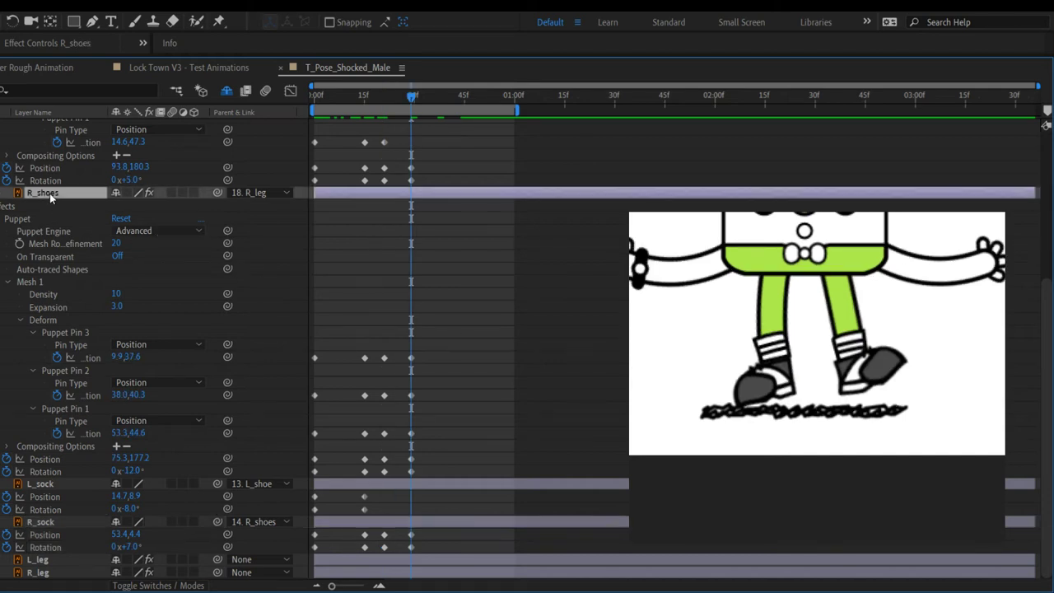
scroll(63, 262, "up", 3)
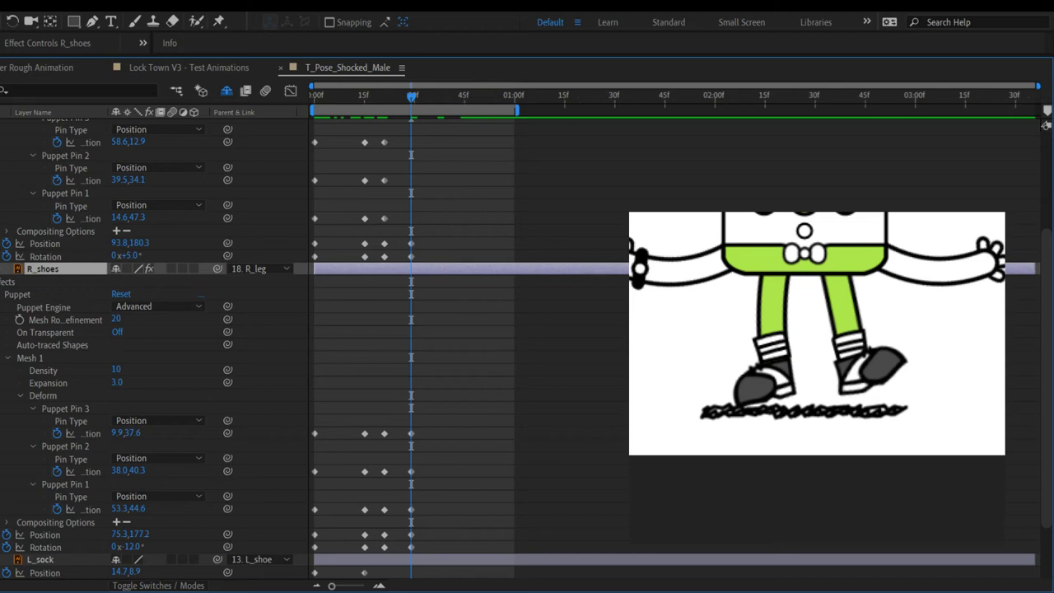
scroll(96, 336, "up", 6)
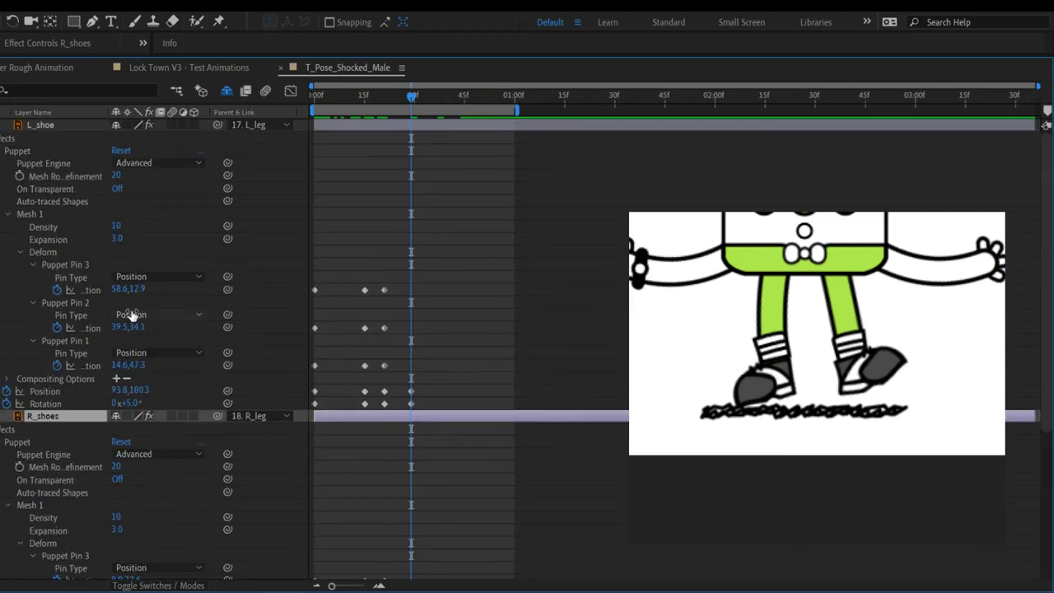
left_click(44, 127)
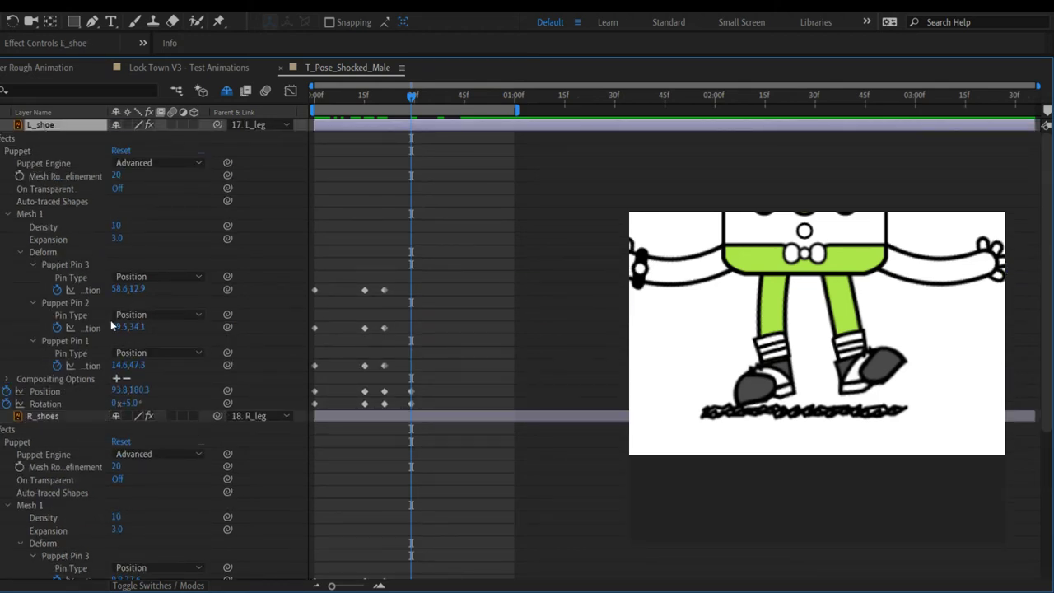
left_click(73, 303)
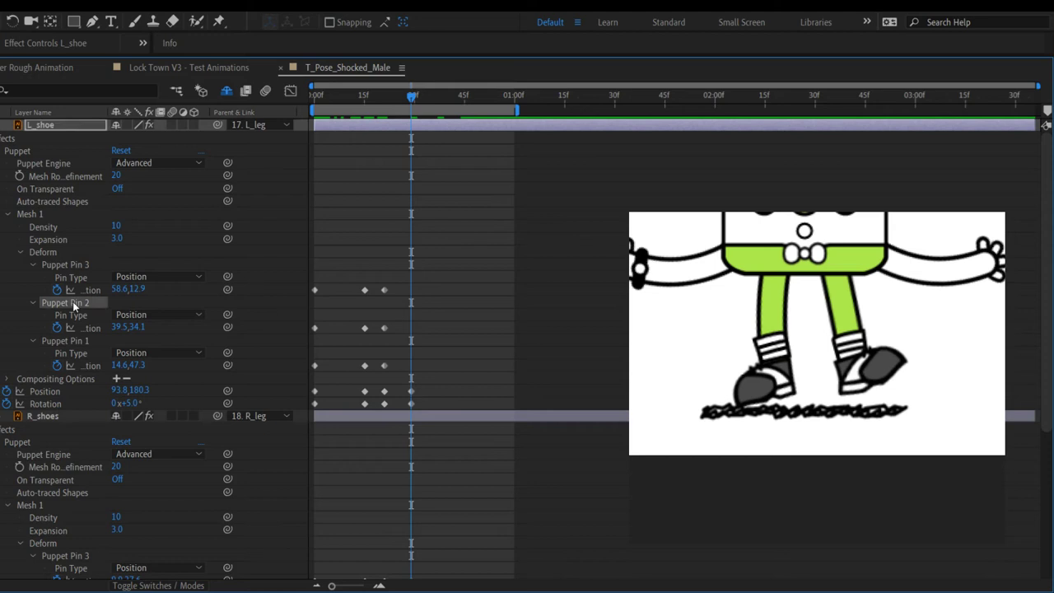
left_click_drag(901, 362, 906, 397)
left_click(907, 397)
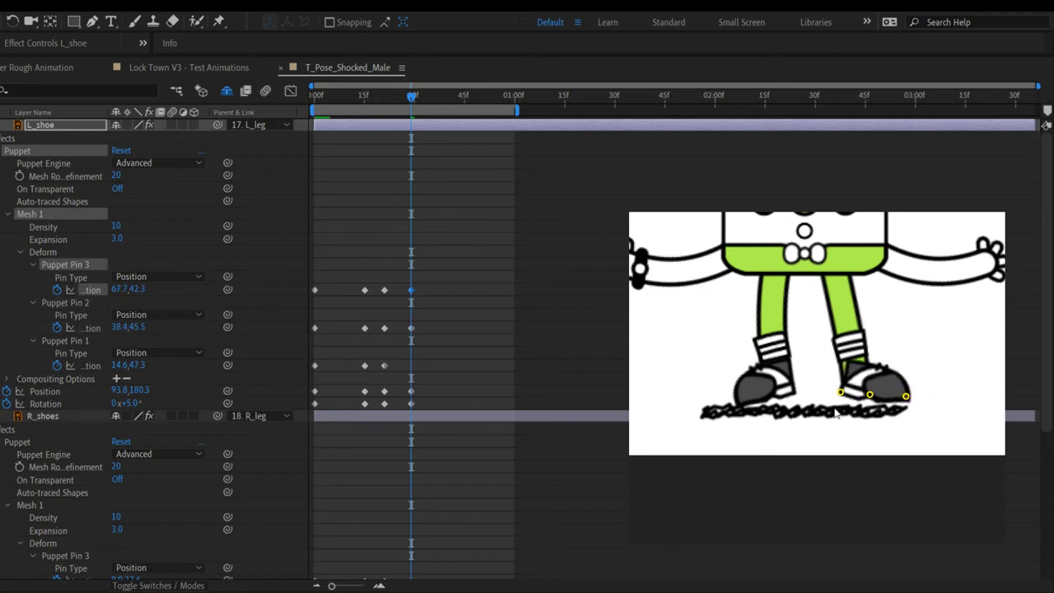
left_click_drag(840, 392, 841, 397)
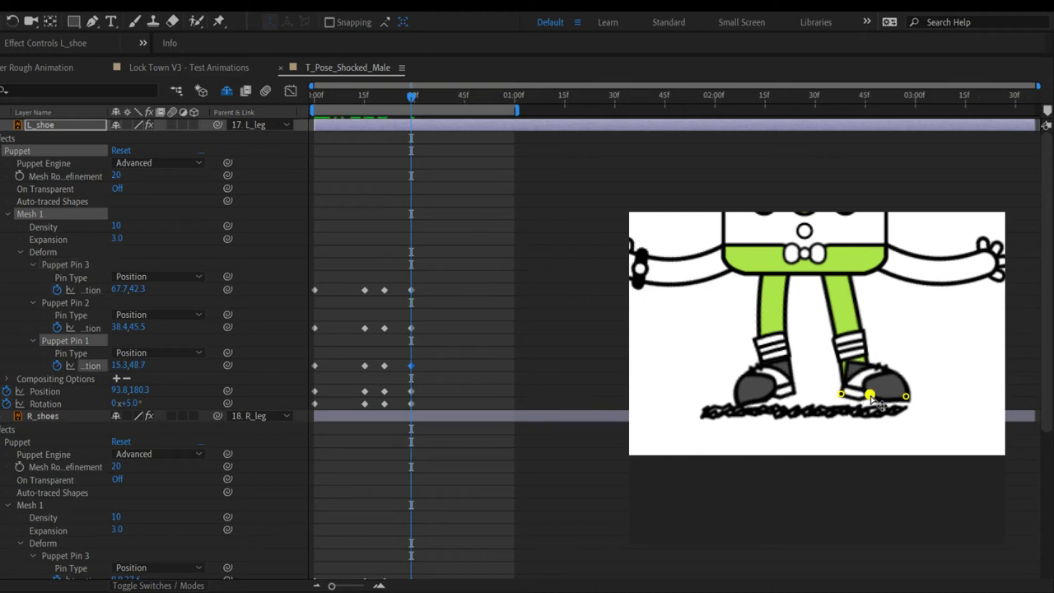
left_click(870, 396)
left_click_drag(906, 397, 906, 403)
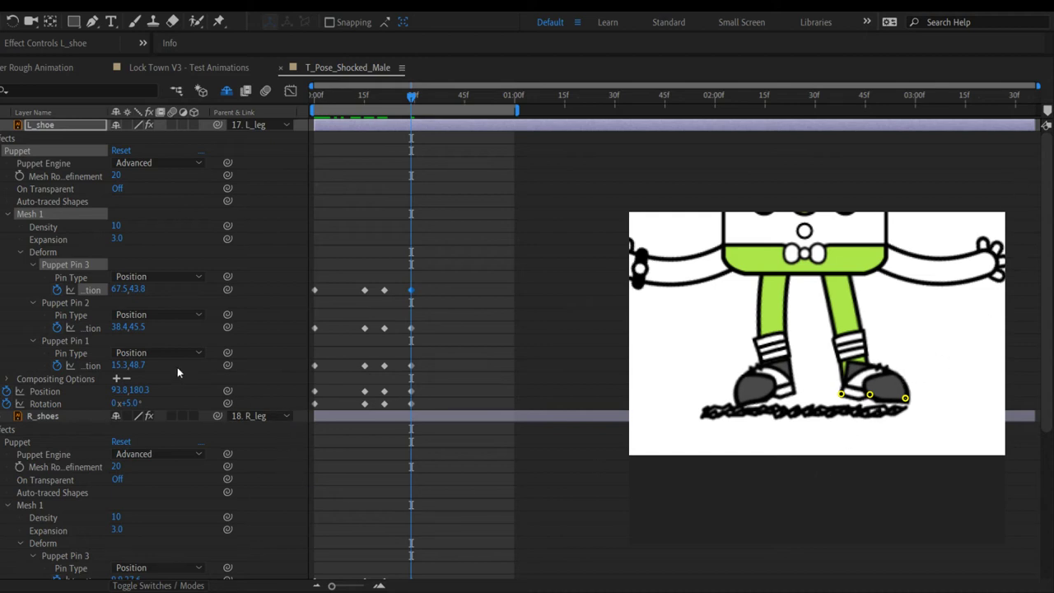
Step: Set L_shoe's Position to 87.8,180.3
left_click(47, 391)
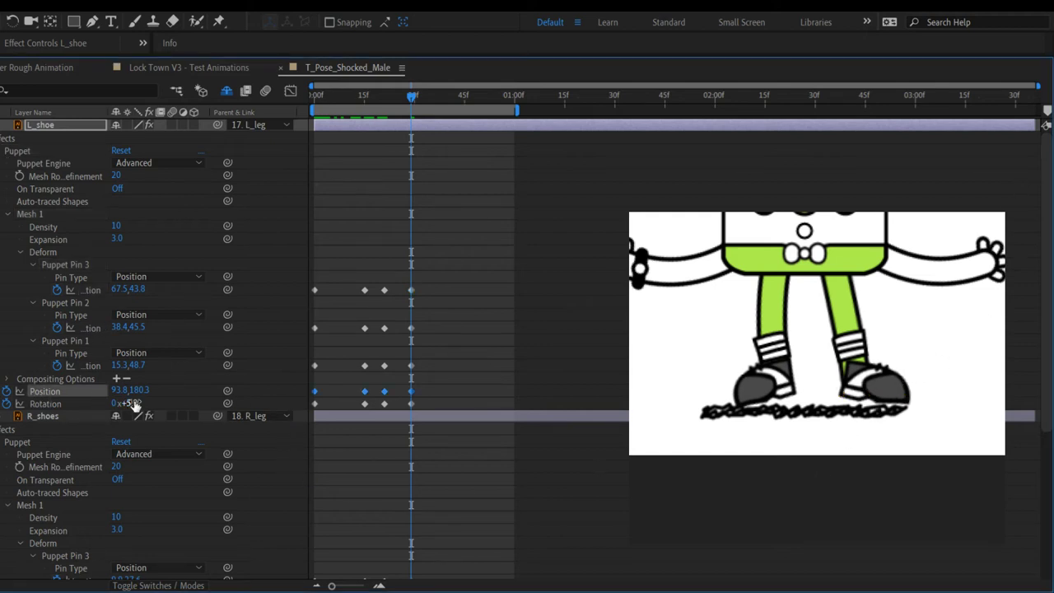
left_click_drag(118, 388, 116, 389)
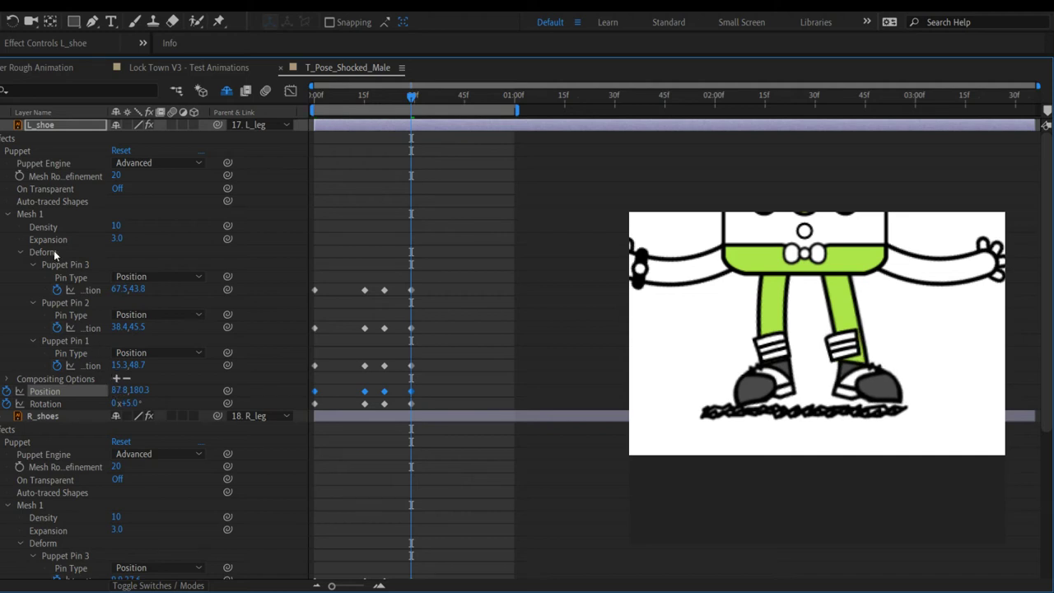
scroll(82, 444, "down", 5)
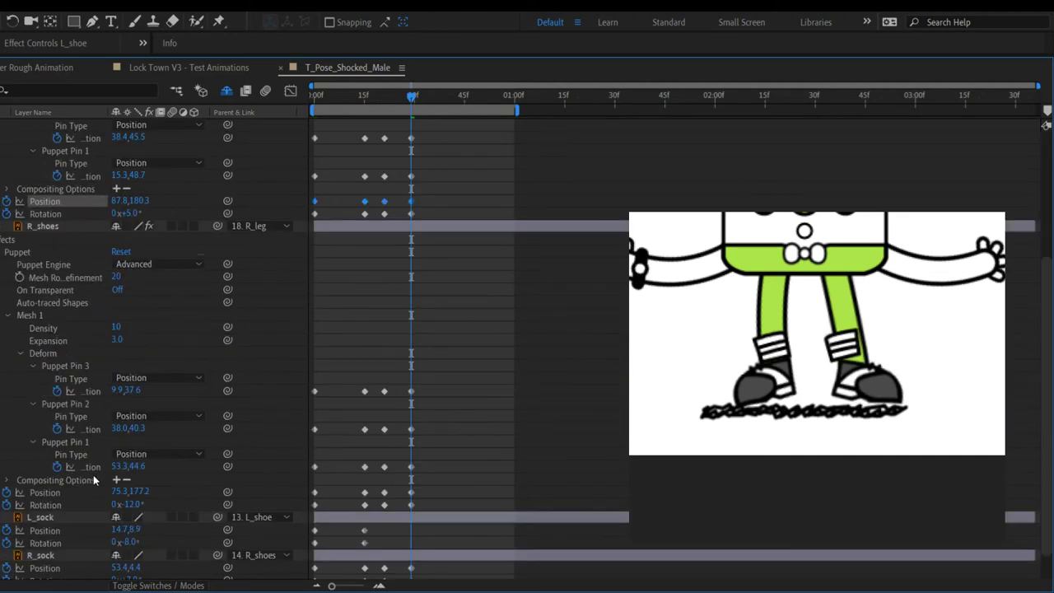
Step: Key L_sock at Position 23.7,13.9 on the landing frame, then preview the animation
left_click(79, 484)
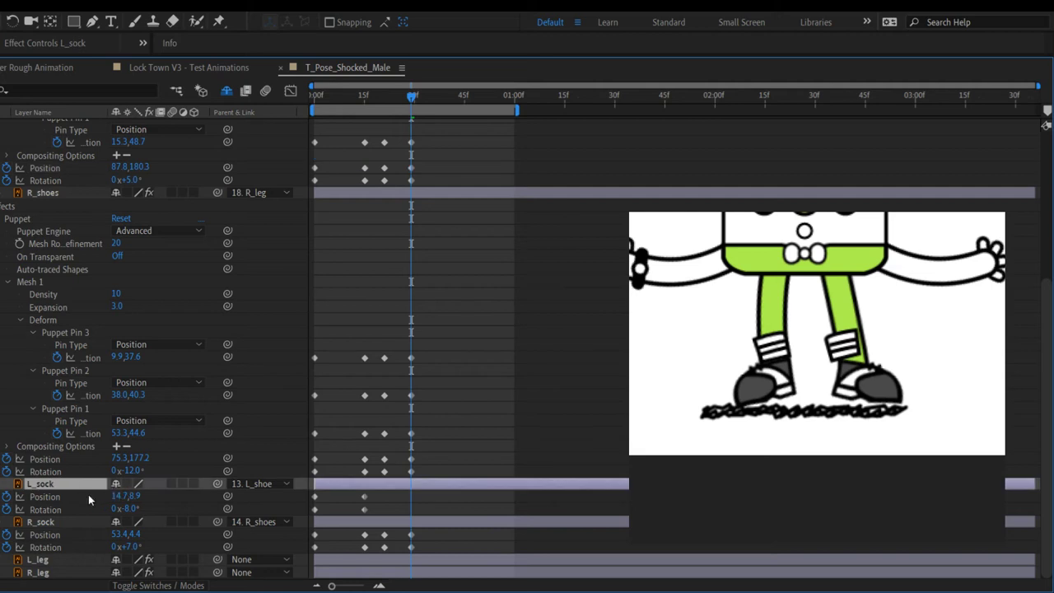
mouse_move(116, 495)
left_mouse_down()
mouse_move(153, 510)
mouse_move(119, 496)
mouse_move(130, 510)
mouse_move(112, 509)
mouse_move(130, 495)
left_mouse_up()
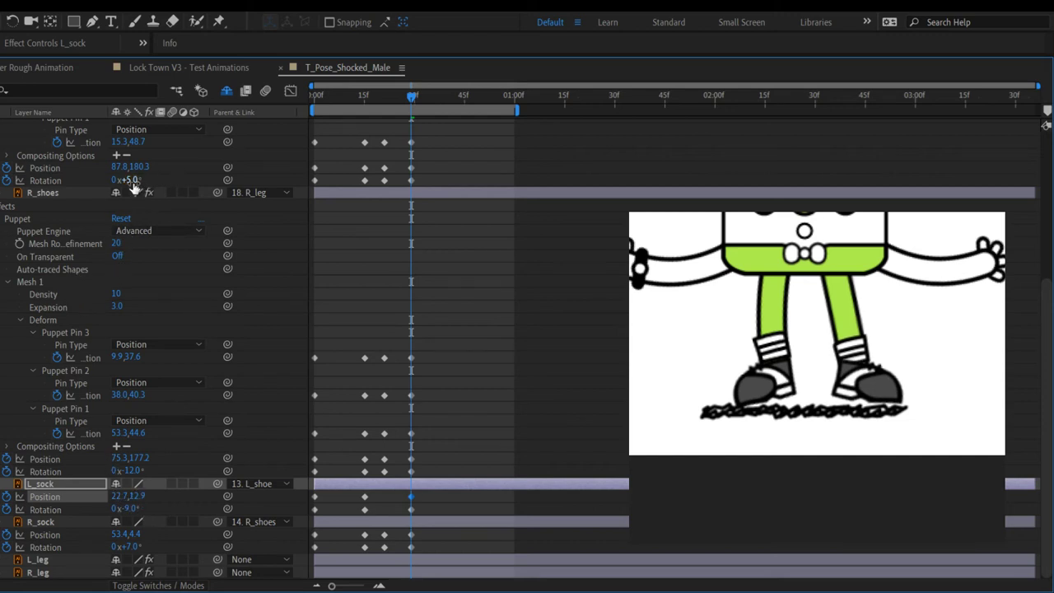
left_click_drag(133, 181, 130, 183)
key("ctrl+z")
left_click_drag(124, 496, 123, 507)
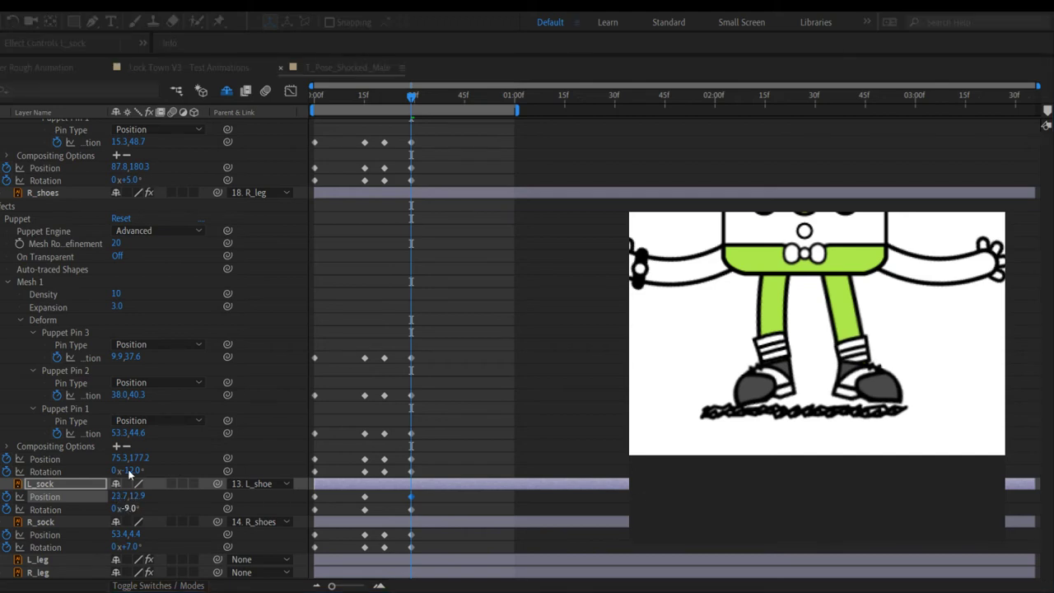
left_click_drag(130, 496, 134, 496)
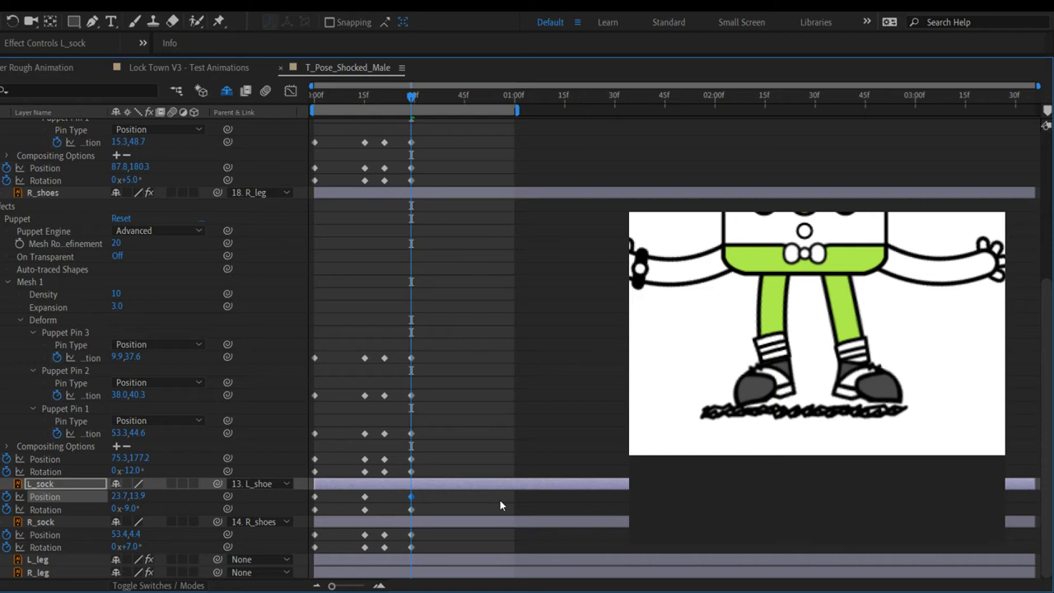
key("space")
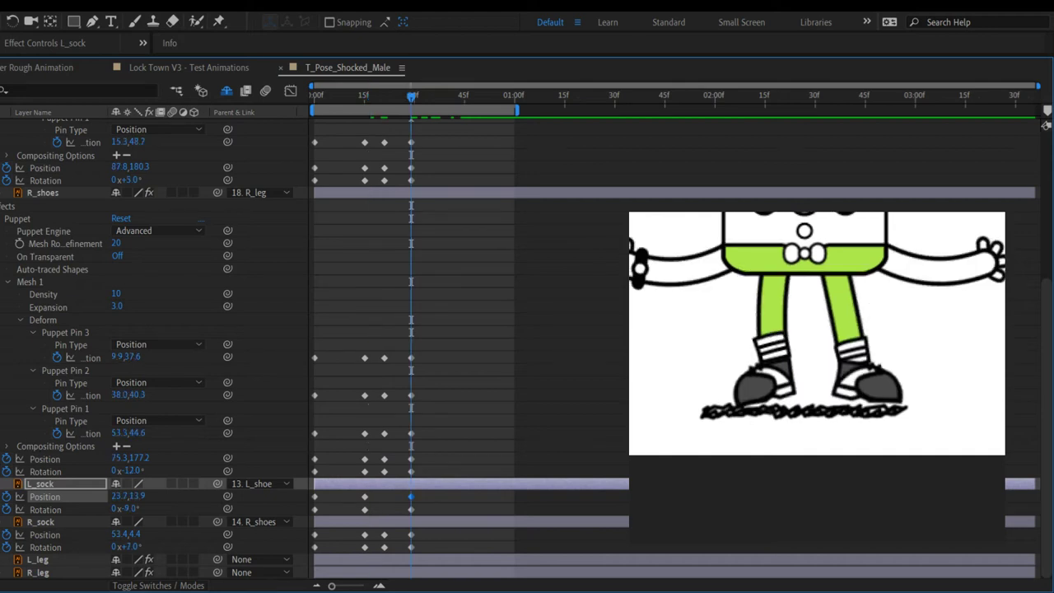
key("ctrl+shift+a")
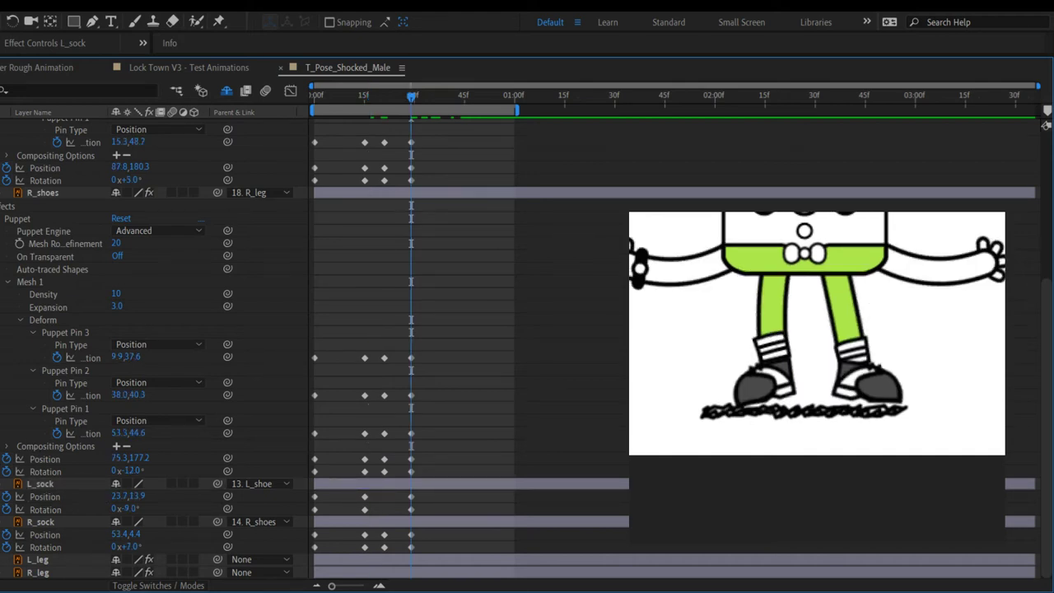
Step: Paste L_sock's 15f Position and Rotation keyframes at the earlier keyframe near 22f
key("j")
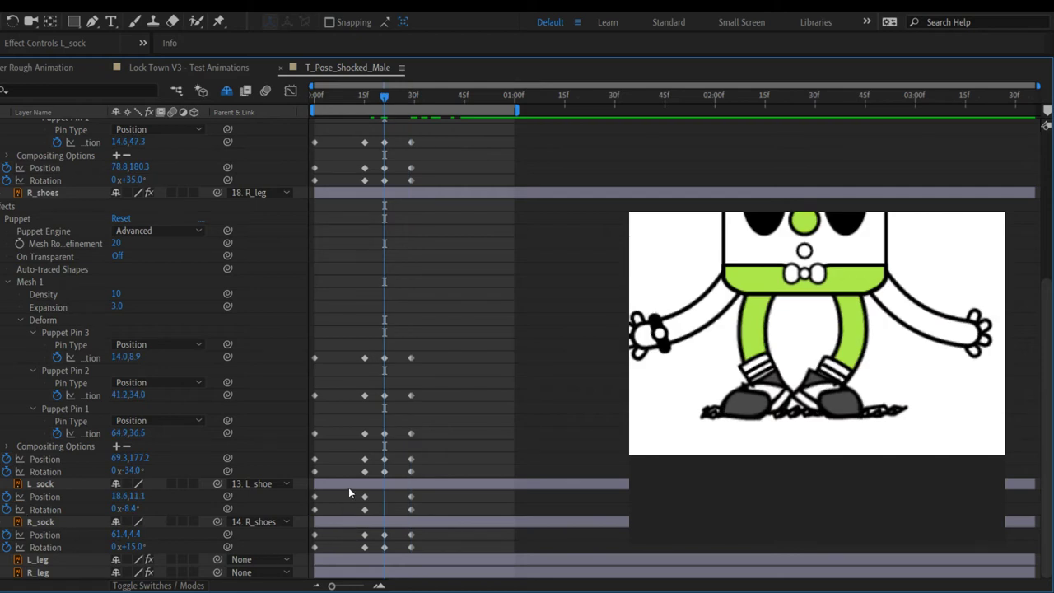
left_click_drag(350, 493, 377, 499)
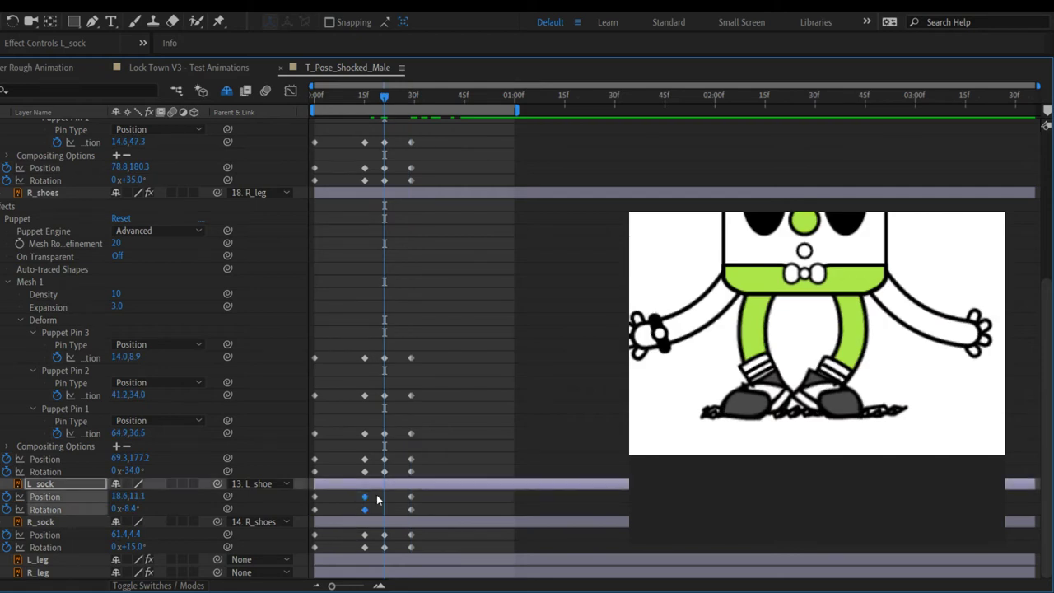
key("ctrl+v")
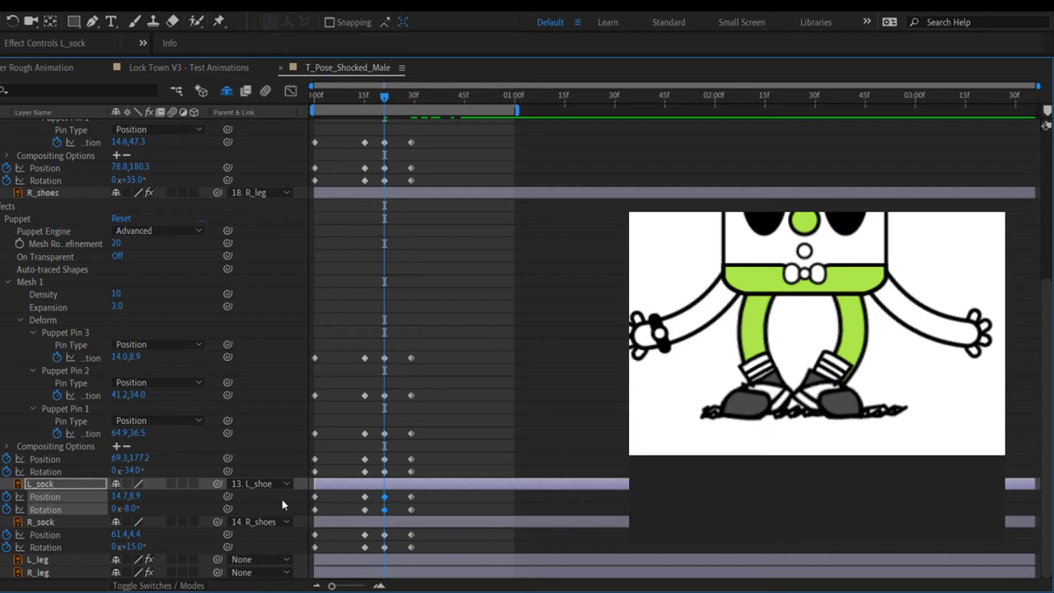
left_click(525, 499)
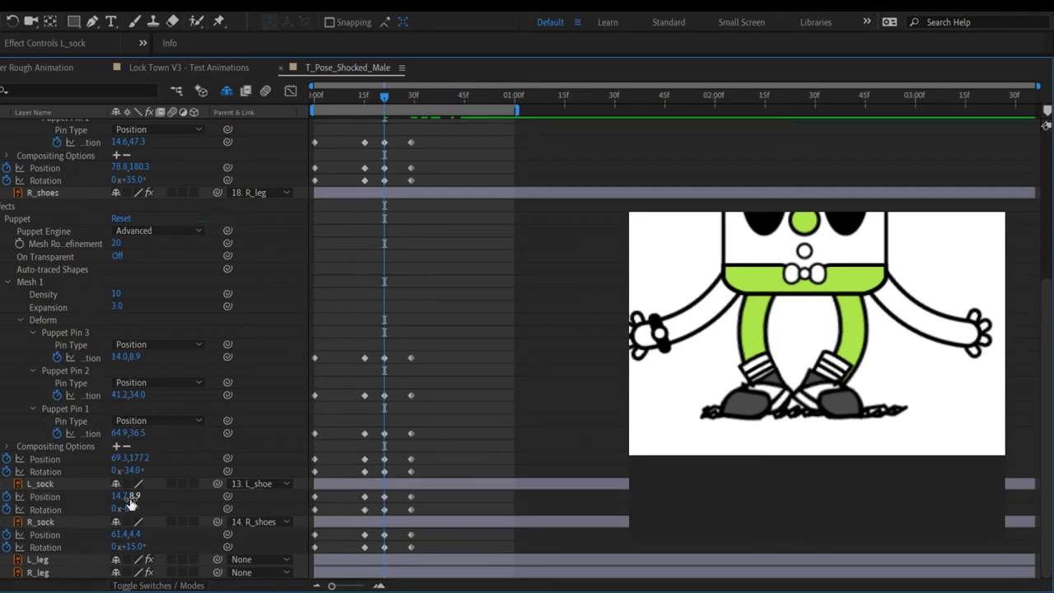
Step: Nudge the left sock's Position to 14.7,8.9 and tweak the right shoe's Position
mouse_move(119, 498)
left_mouse_down()
mouse_move(137, 498)
mouse_move(118, 497)
left_mouse_up()
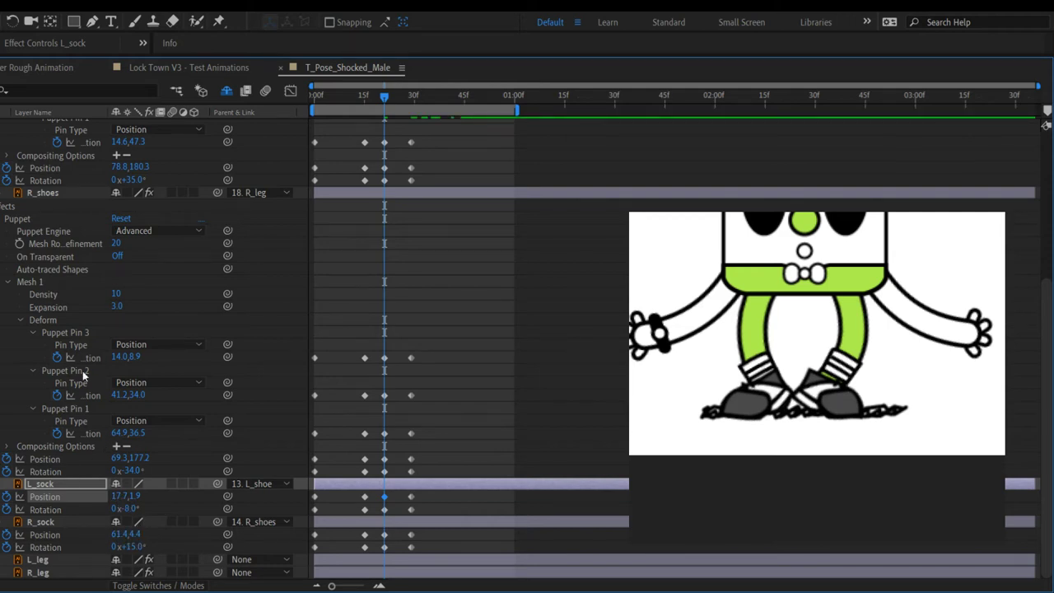
scroll(151, 205, "up", 1)
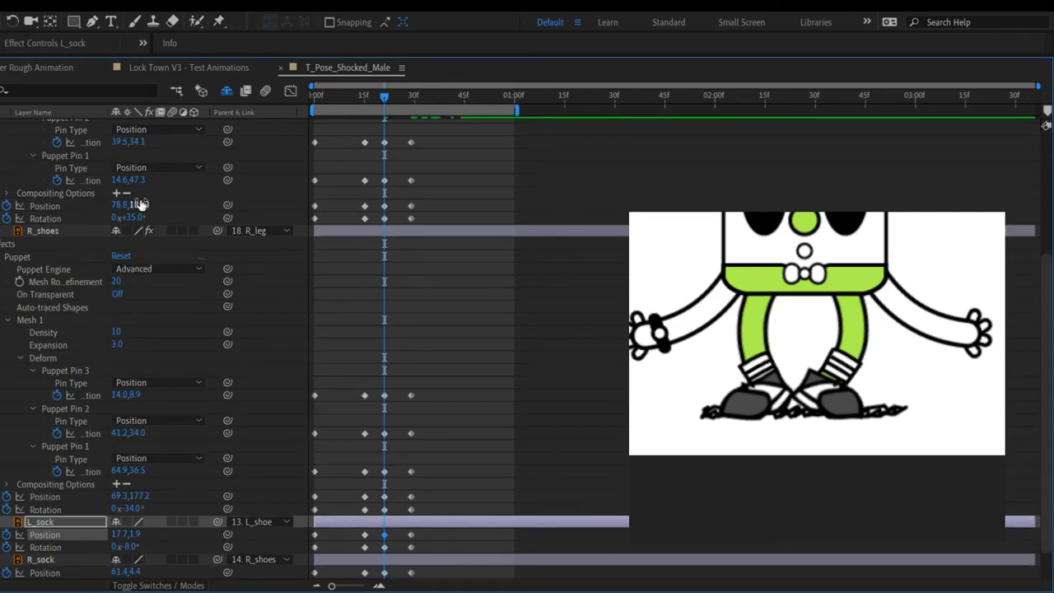
left_click_drag(142, 204, 134, 202)
key("Right")
key("Right")
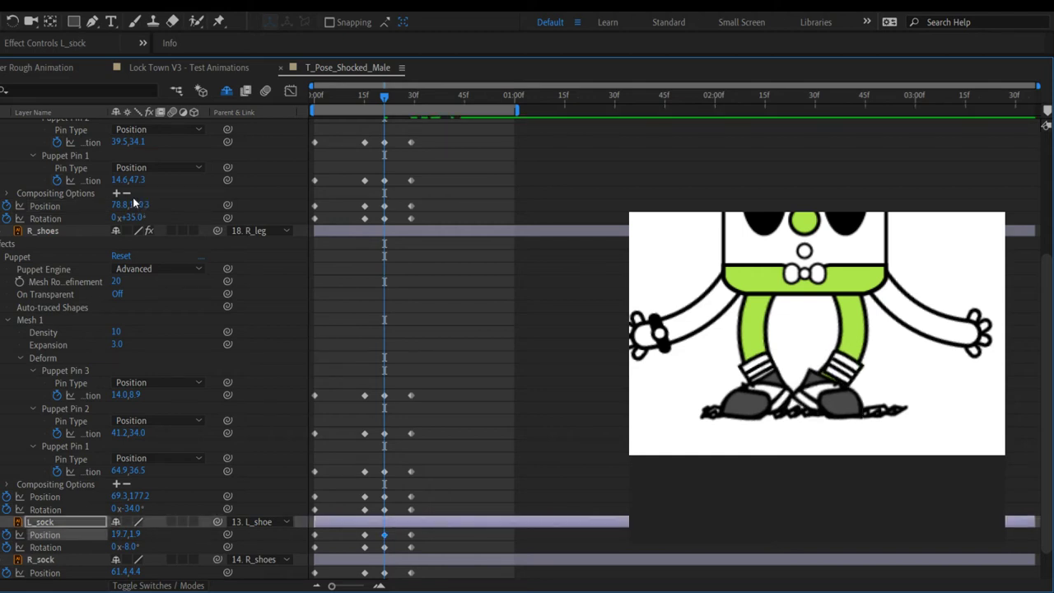
key("Down")
key("Down")
key("Down")
key("Down")
key("Down")
key("Down")
key("Down")
key("F2")
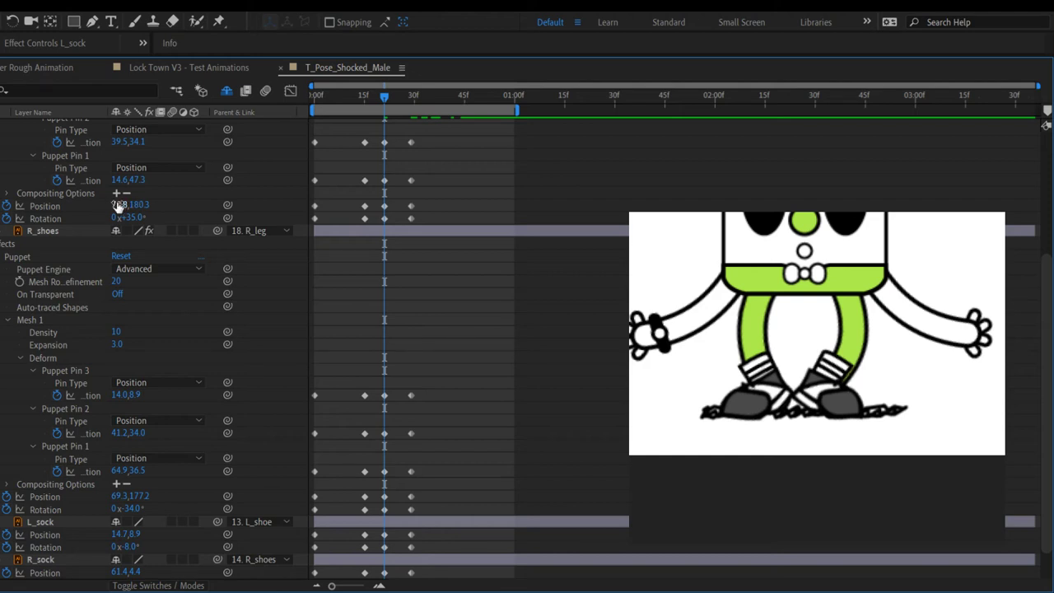
Step: Move the right shoe, then paste R_shoes' 20f pose at 15f and at 0f
left_click_drag(118, 204, 121, 204)
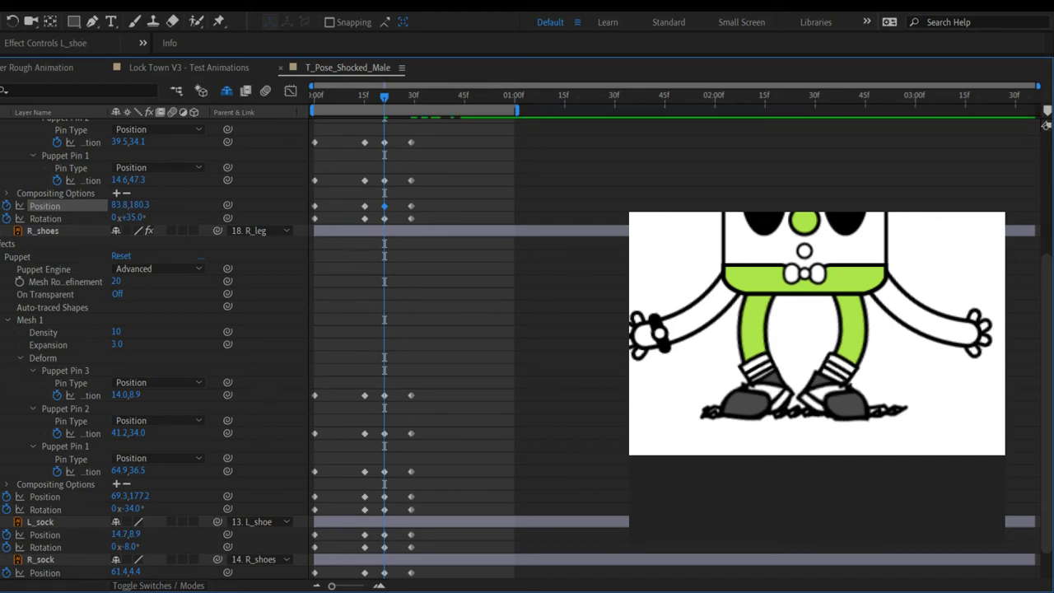
key("j")
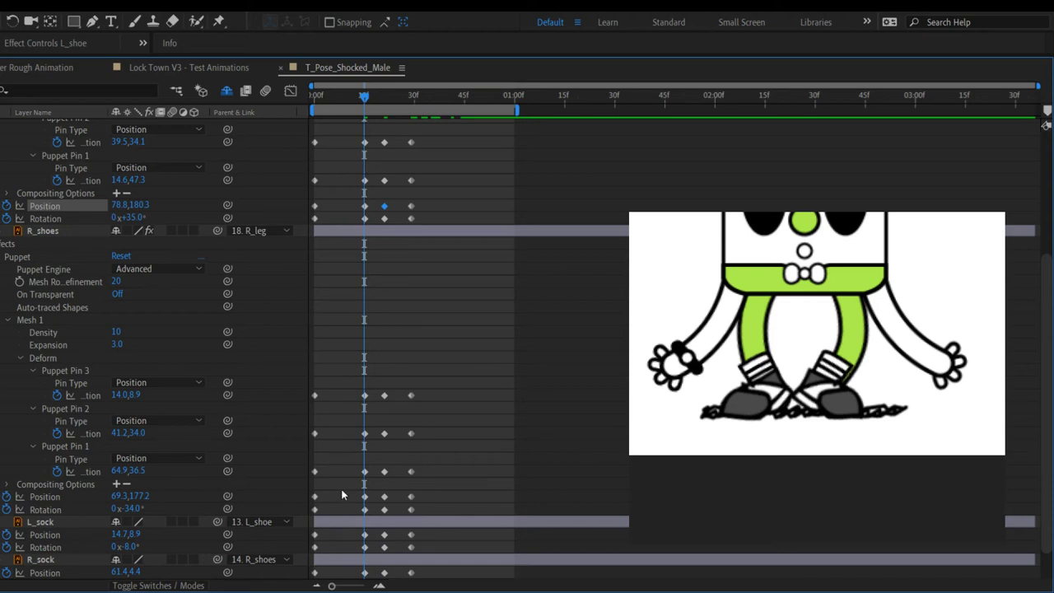
left_click_drag(378, 203, 392, 225)
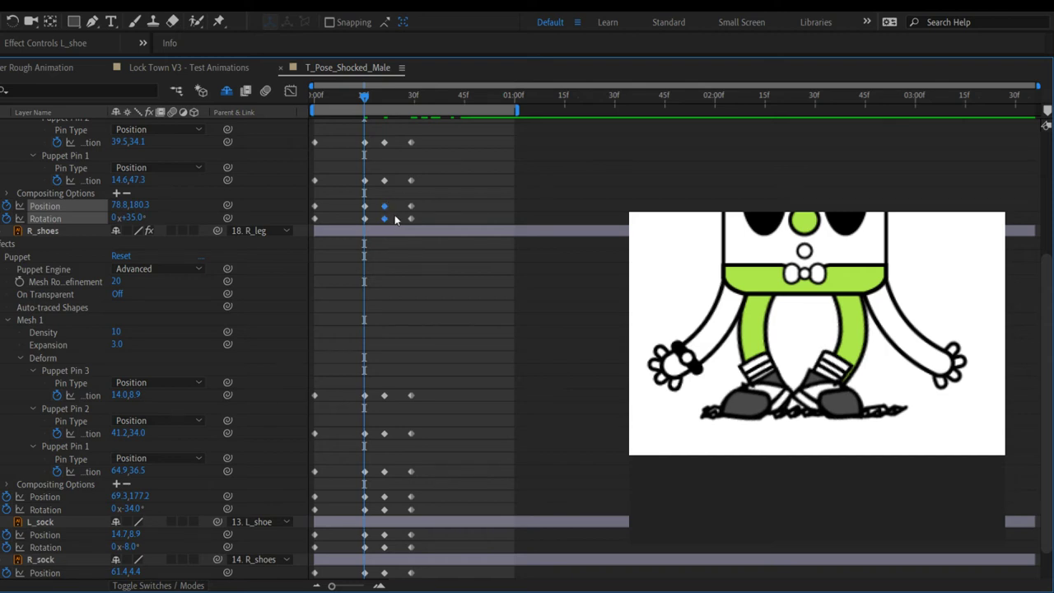
key("ctrl+v")
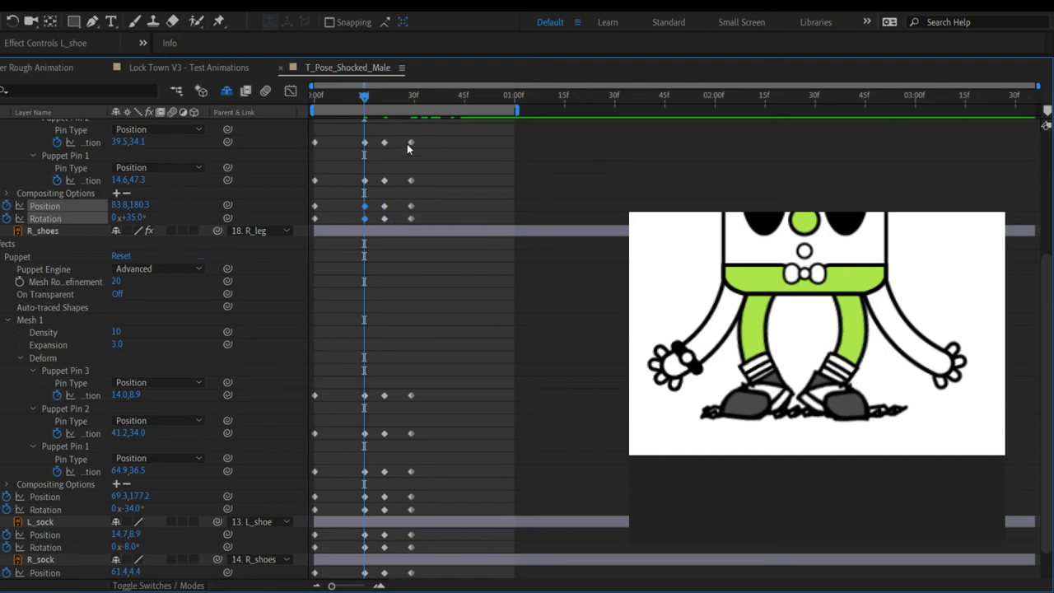
left_click_drag(367, 98, 313, 97)
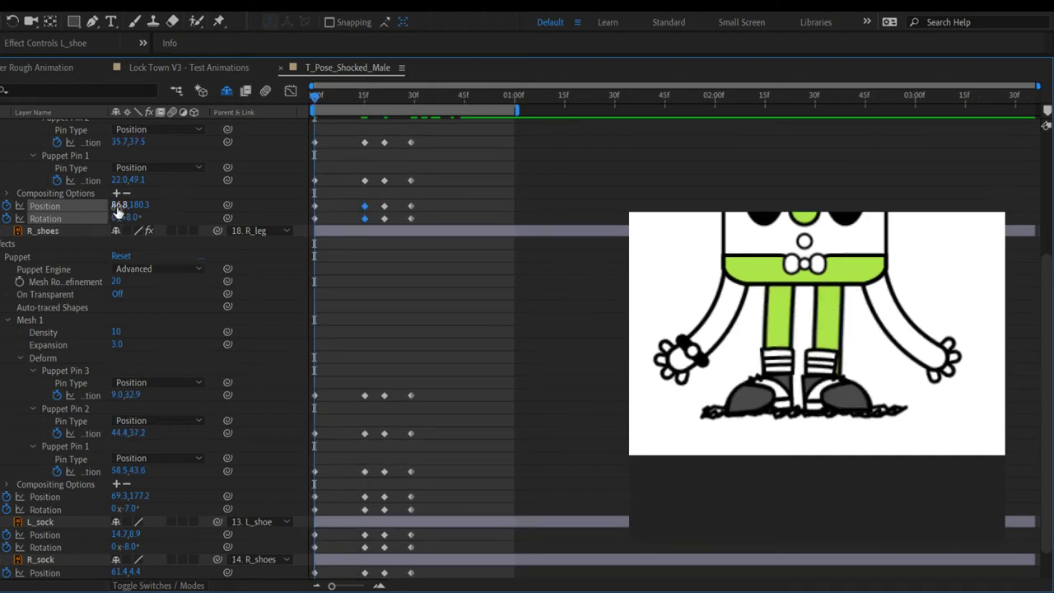
key("ctrl+v")
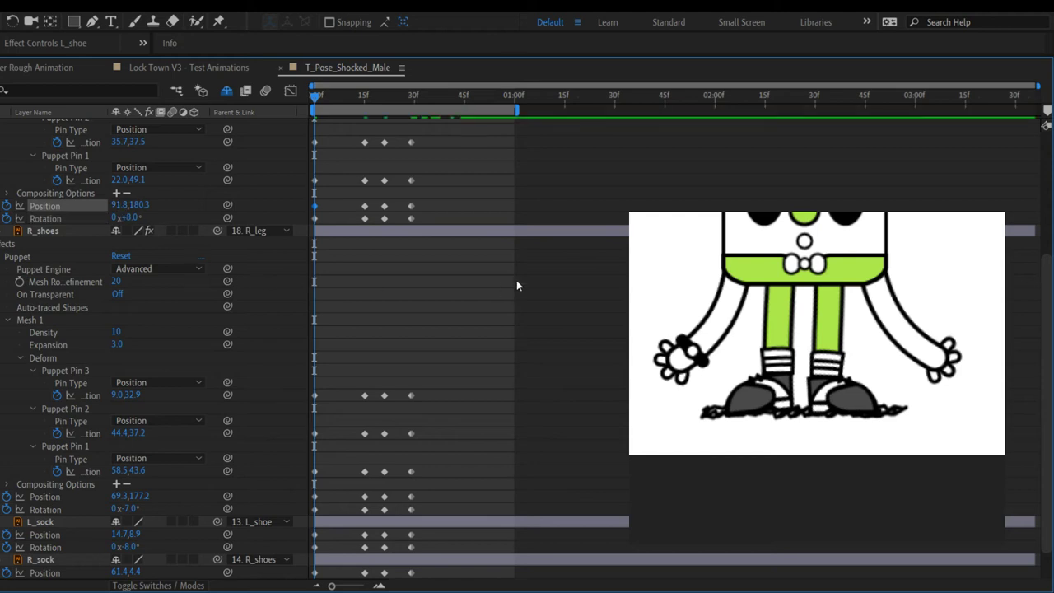
left_click(538, 285)
Step: Preview the looping jump to check the shoe and sock keyframes
key("space")
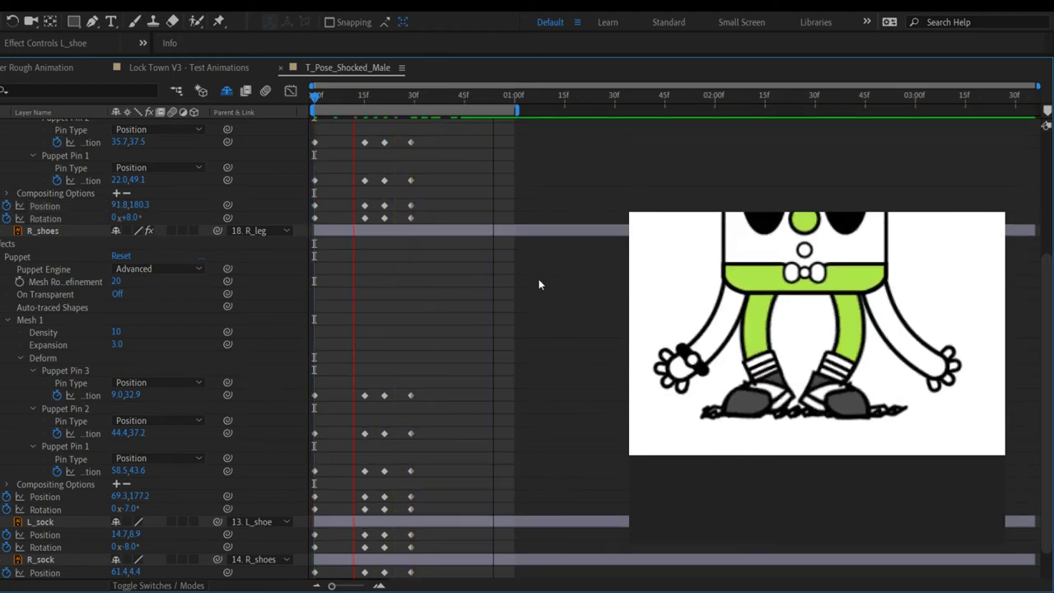
key("space")
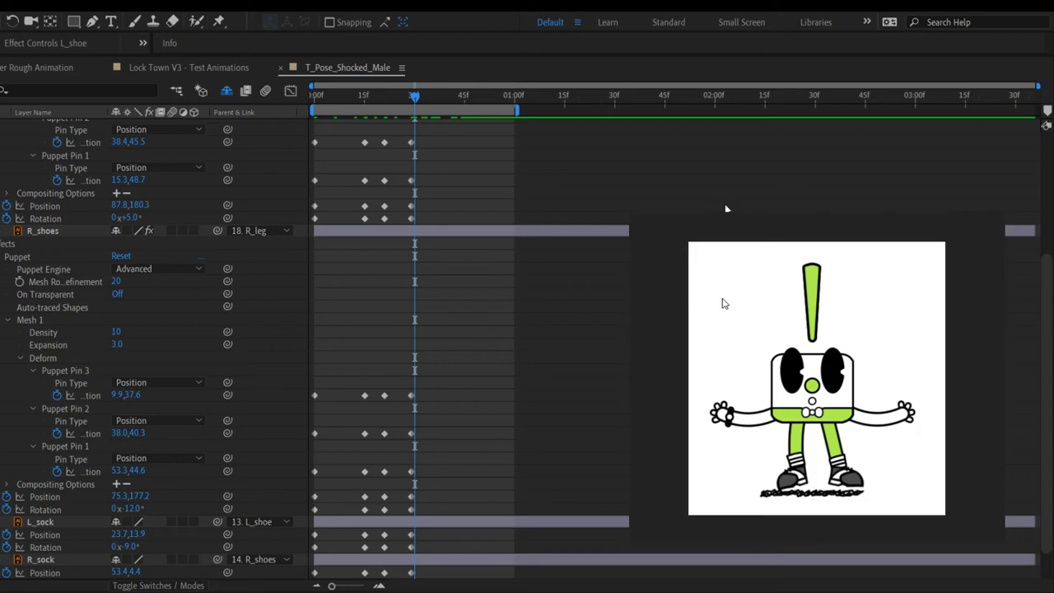
key("space")
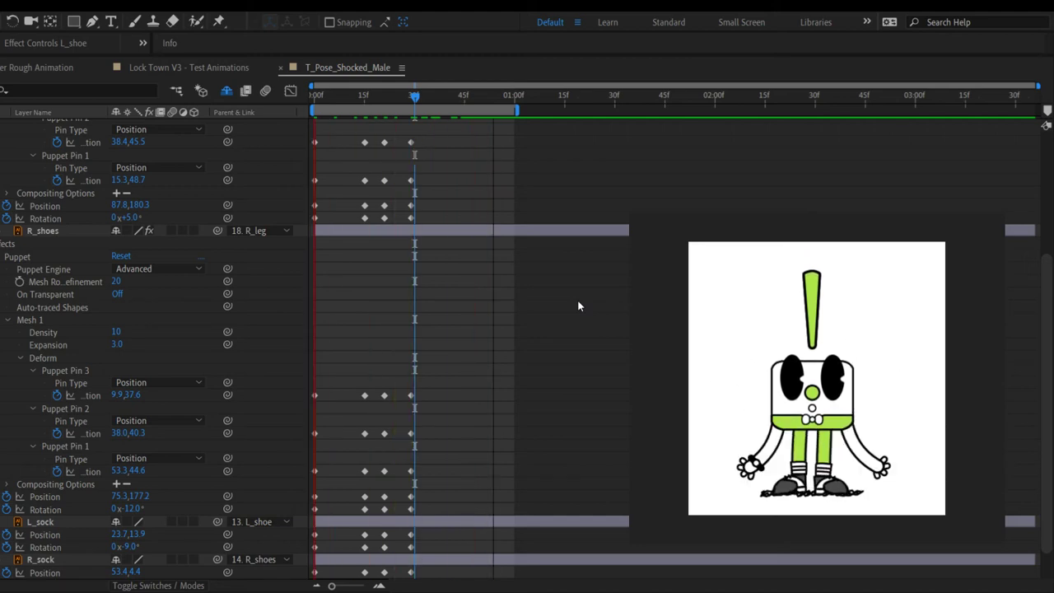
key("space")
Step: Collapse the R_shoes, L_shoe, R_sock and L_sock layer properties in the Timeline
left_click(6, 231)
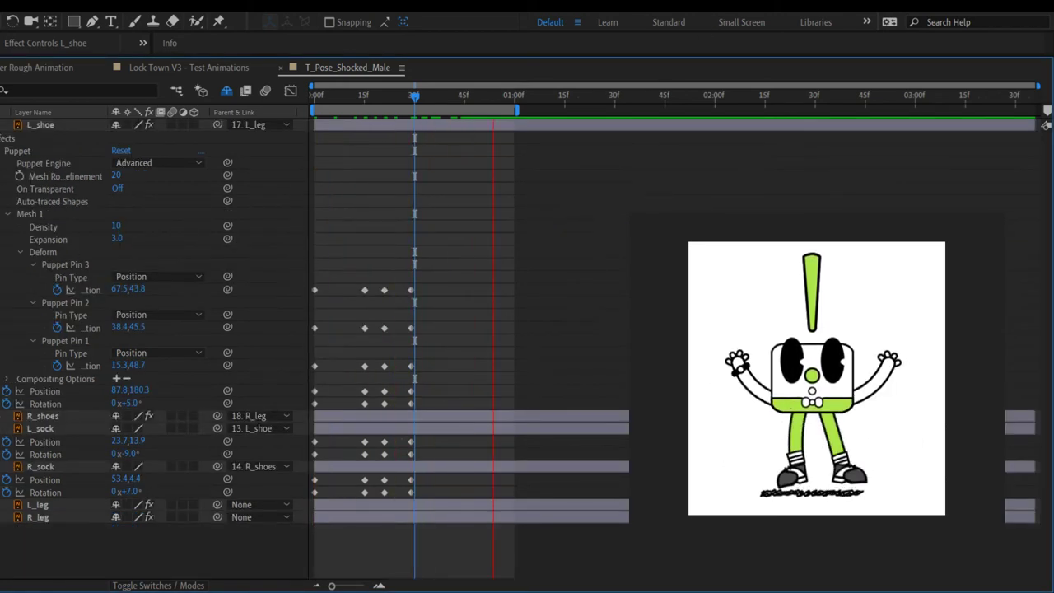
left_click(6, 124)
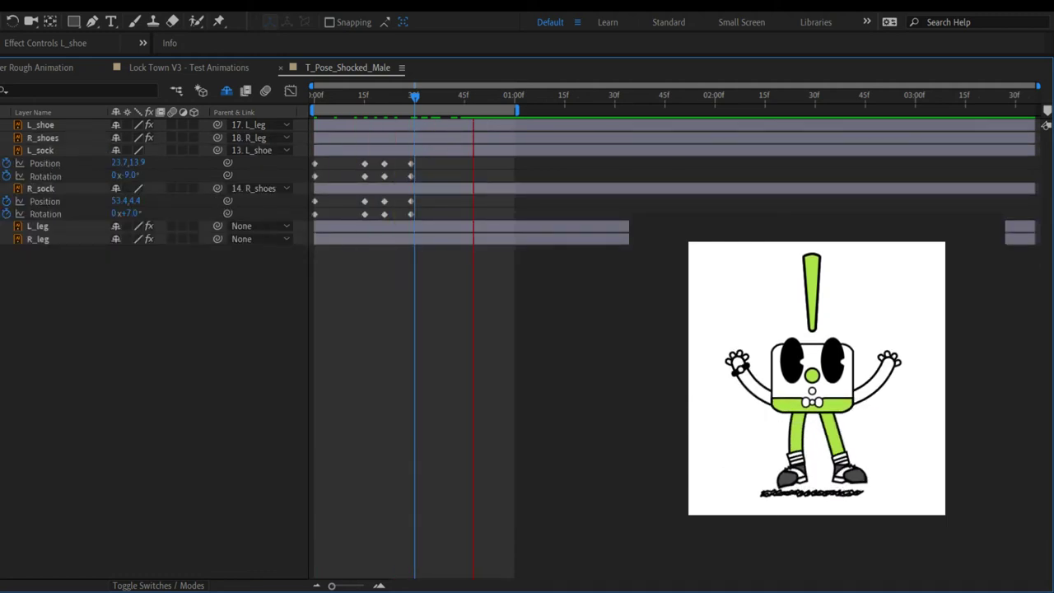
left_click(7, 187)
left_click(6, 150)
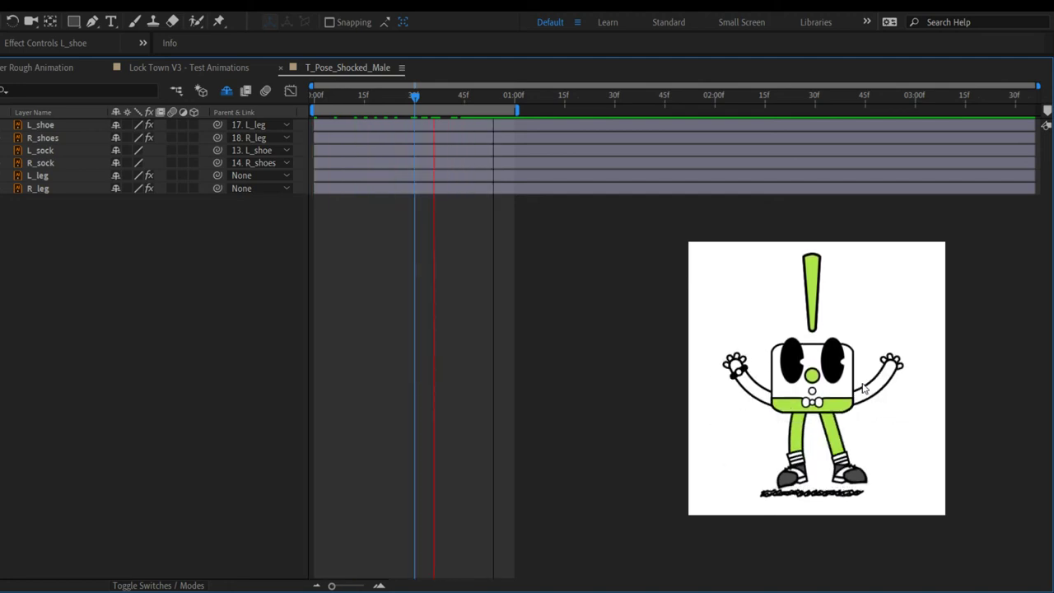
Step: Unmark R_arm and L_arm as shy, enable Hide Shy Layers, and select L_arm
left_click(227, 92)
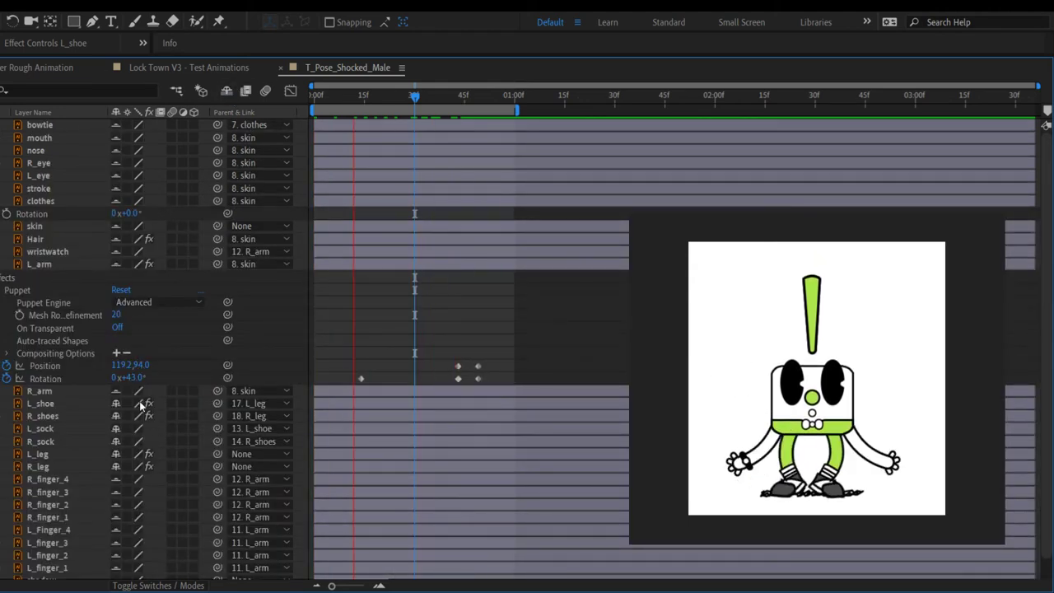
left_click(116, 390)
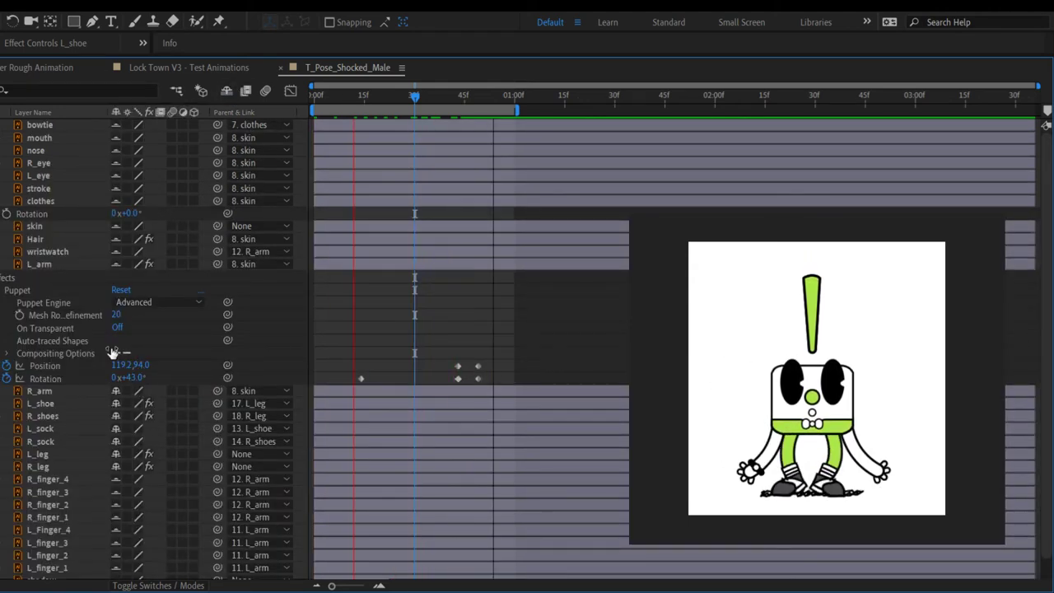
left_click(116, 265)
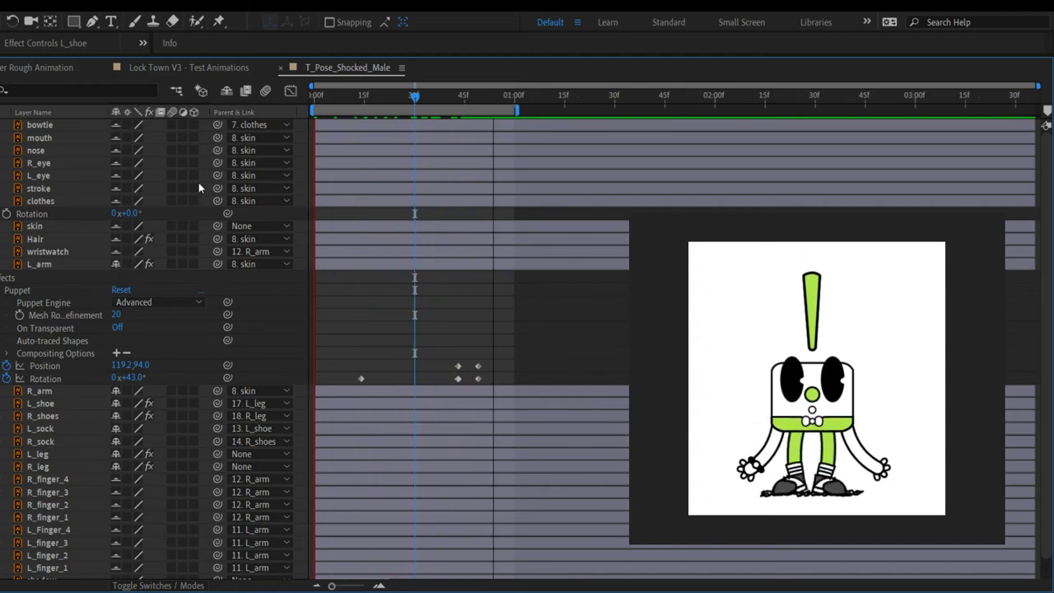
left_click(222, 95)
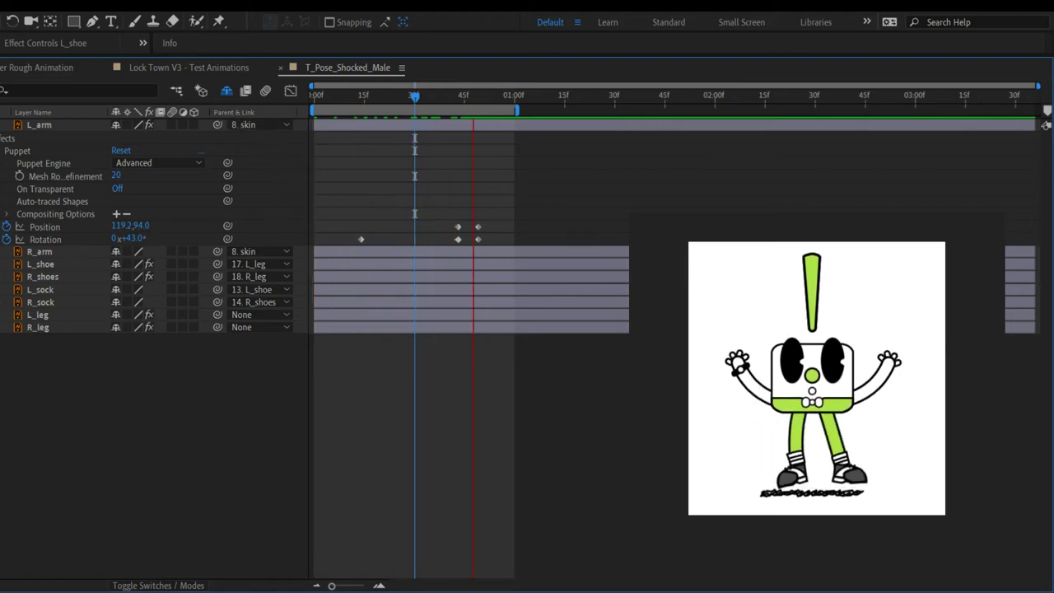
left_click(31, 126)
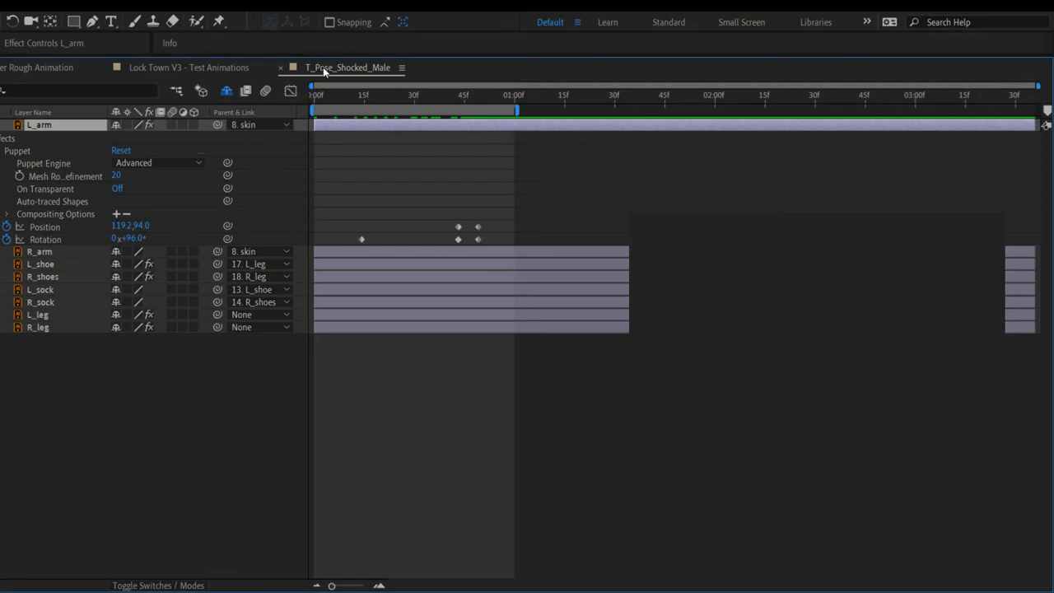
Step: Maximize and restore the Timeline, then lower it to reveal Project and Effects & Presets
key("grave")
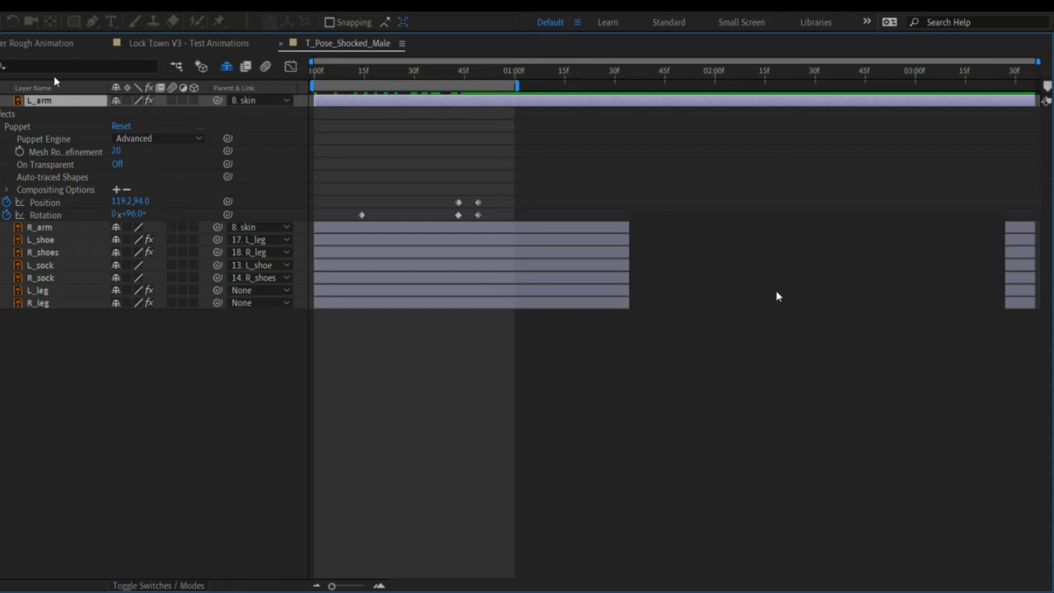
key("grave")
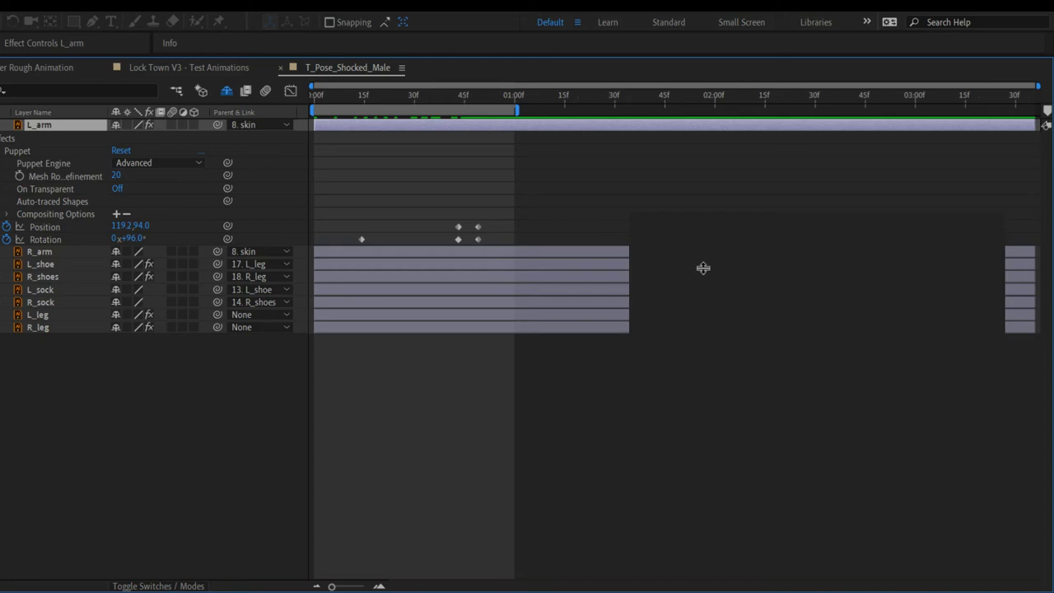
left_click_drag(4, 55, 4, 362)
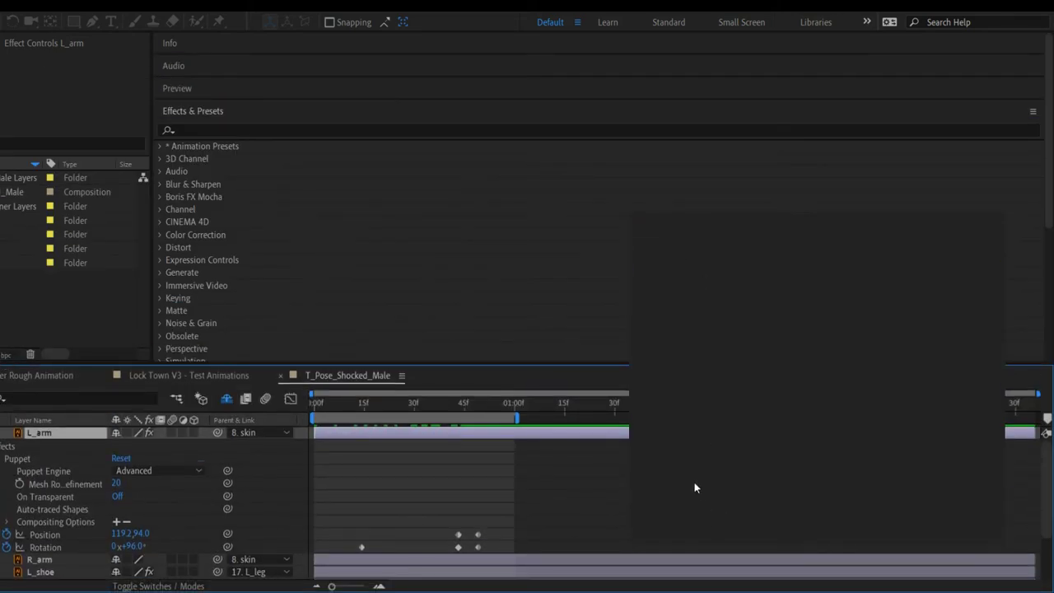
Step: Select the shocked character composition and then the R_shoes layer
left_click(14, 192)
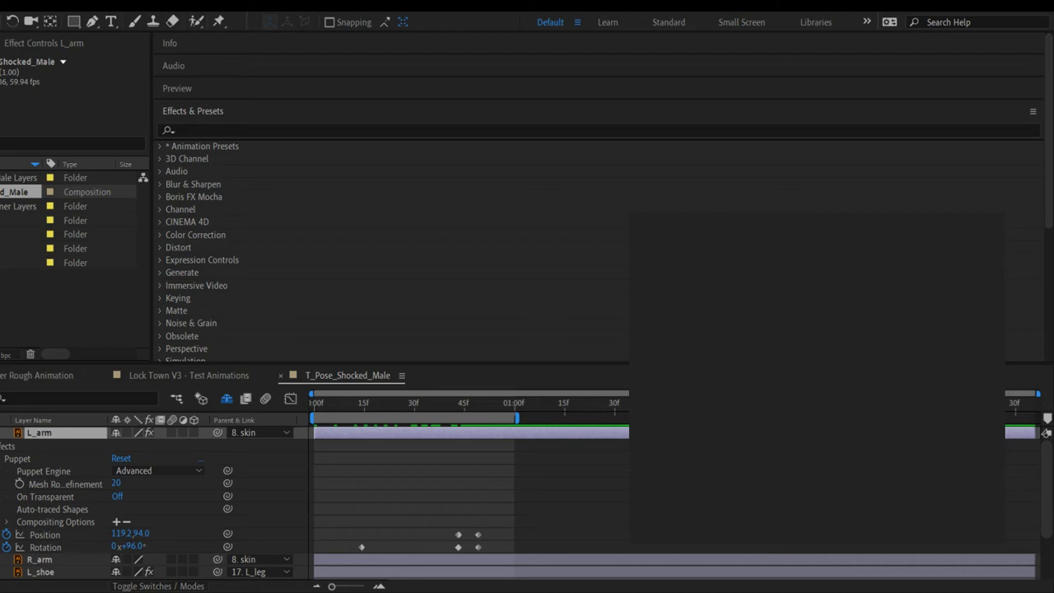
left_click(40, 430)
scroll(80, 547, "down", 2)
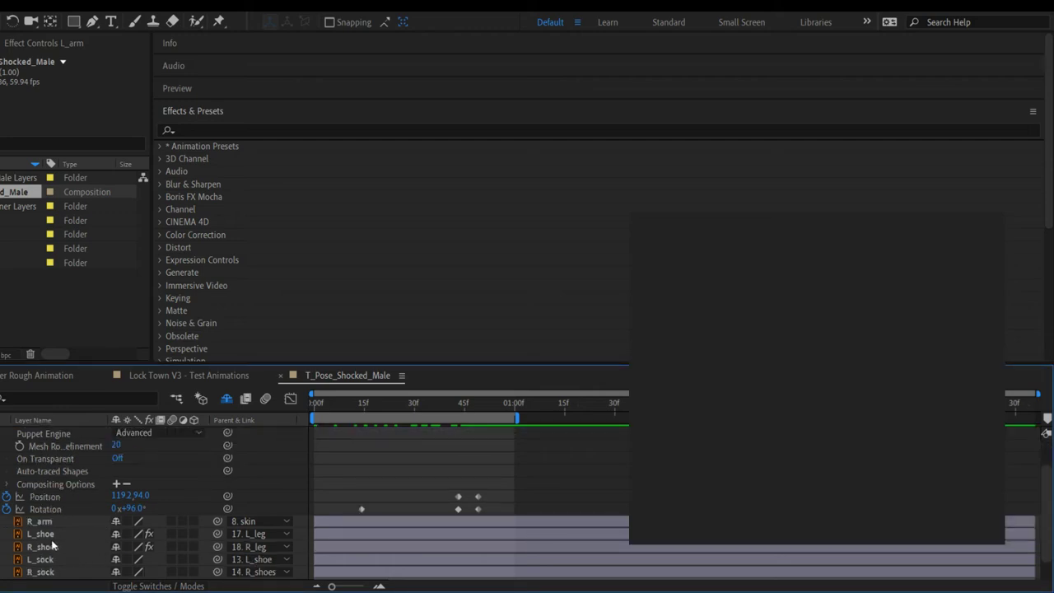
left_click(39, 548)
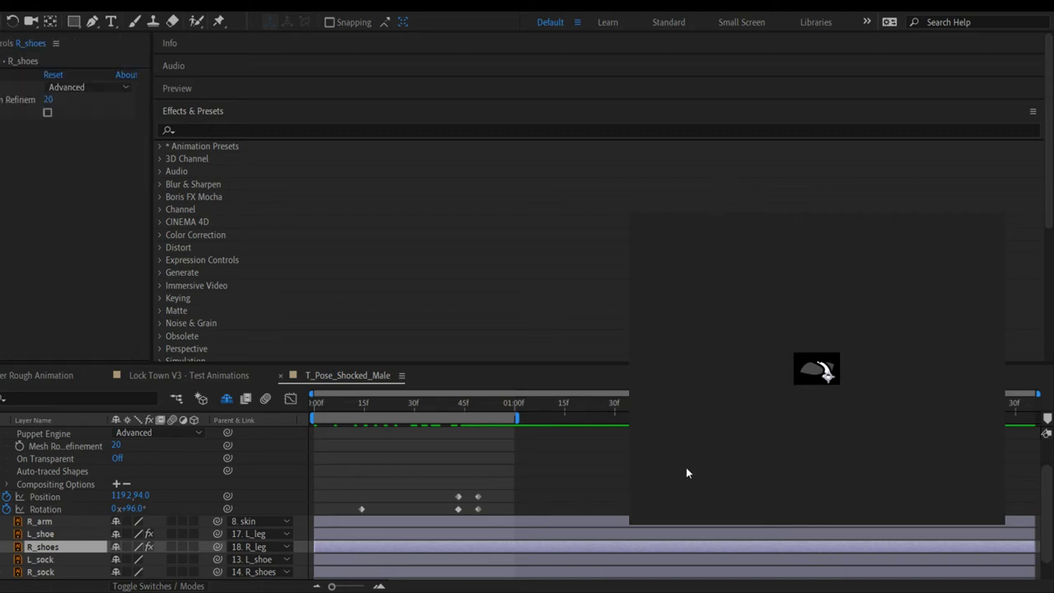
left_click(9, 54)
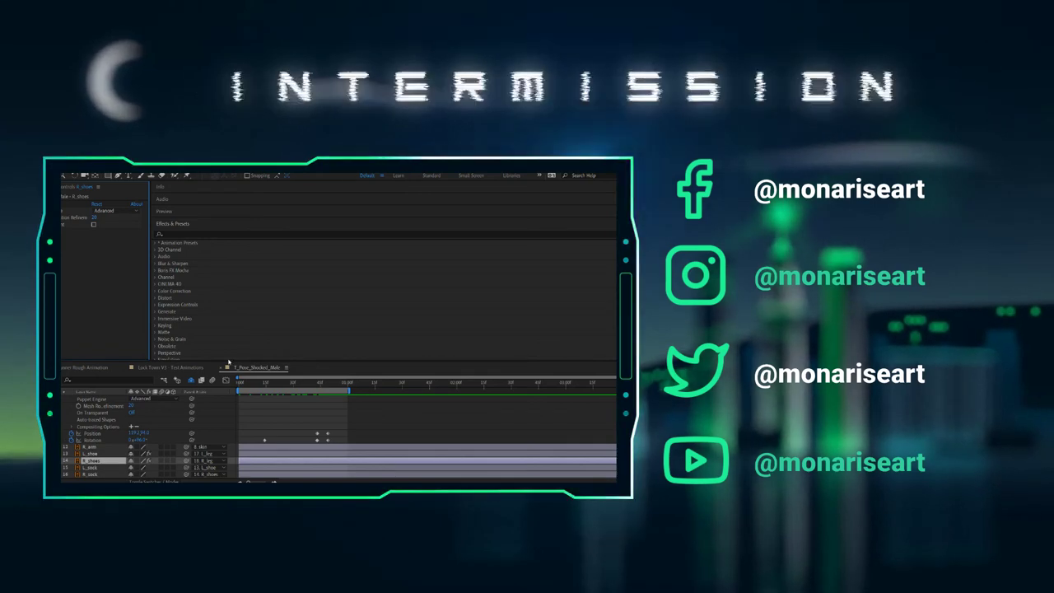
left_click_drag(224, 362, 210, 290)
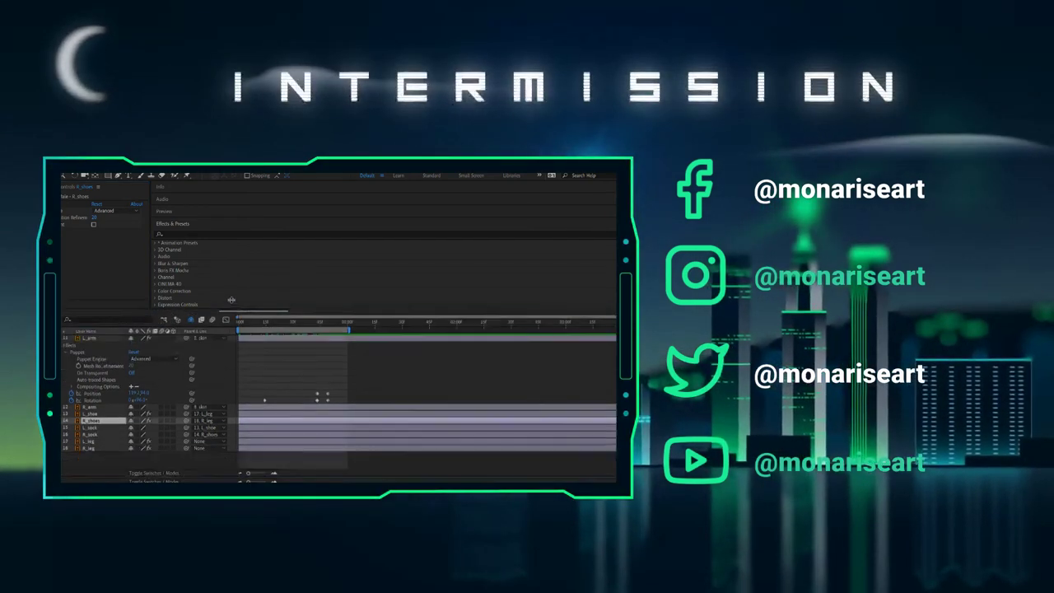
left_click(194, 296)
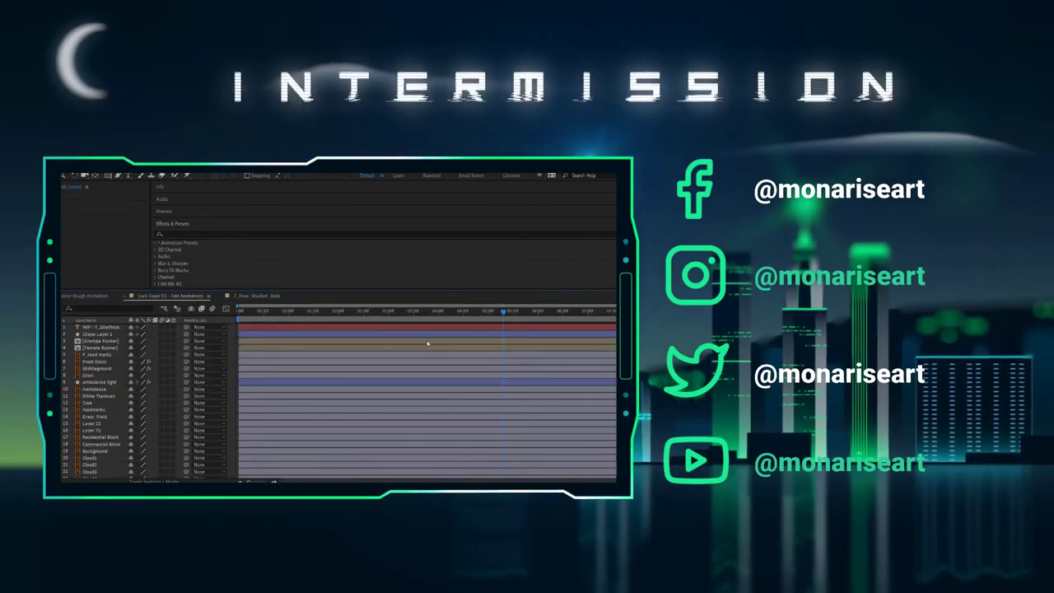
left_click(258, 295)
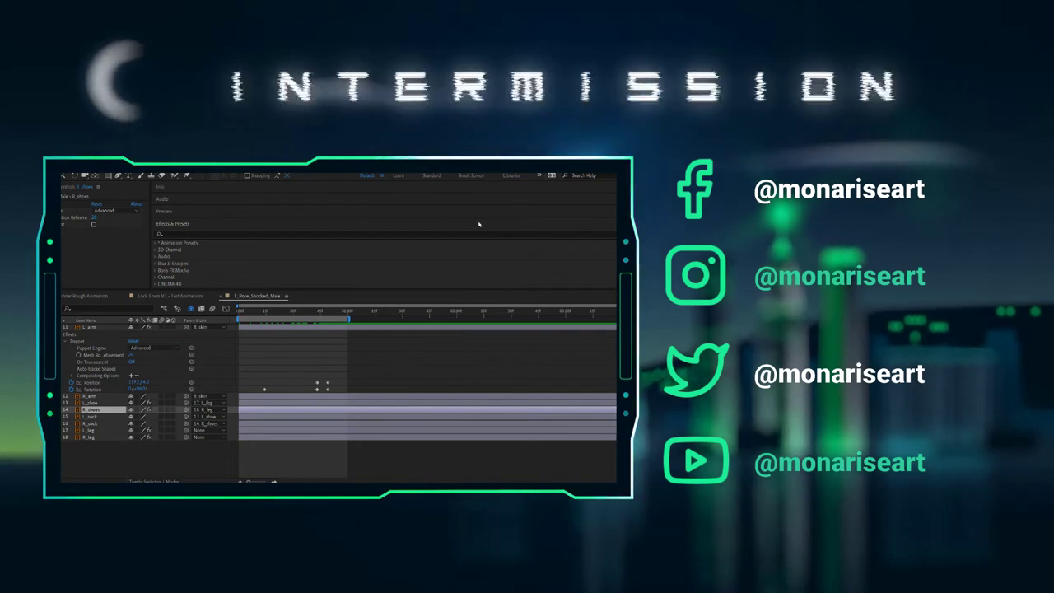
left_click(469, 333)
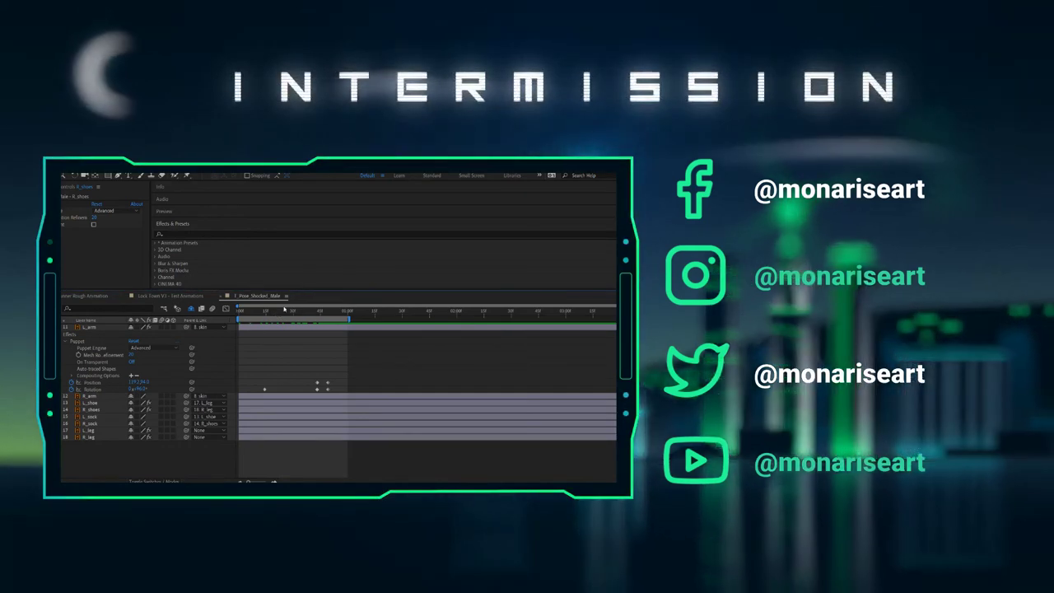
left_click(276, 310)
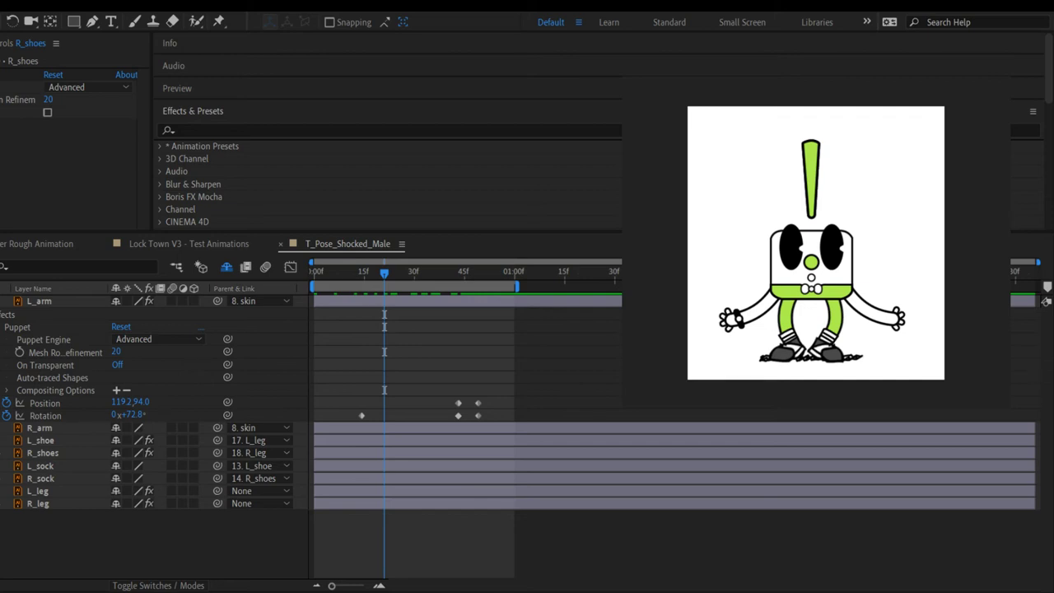
Step: Select the Puppet effect on the L_arm layer in the Timeline
left_click(444, 510)
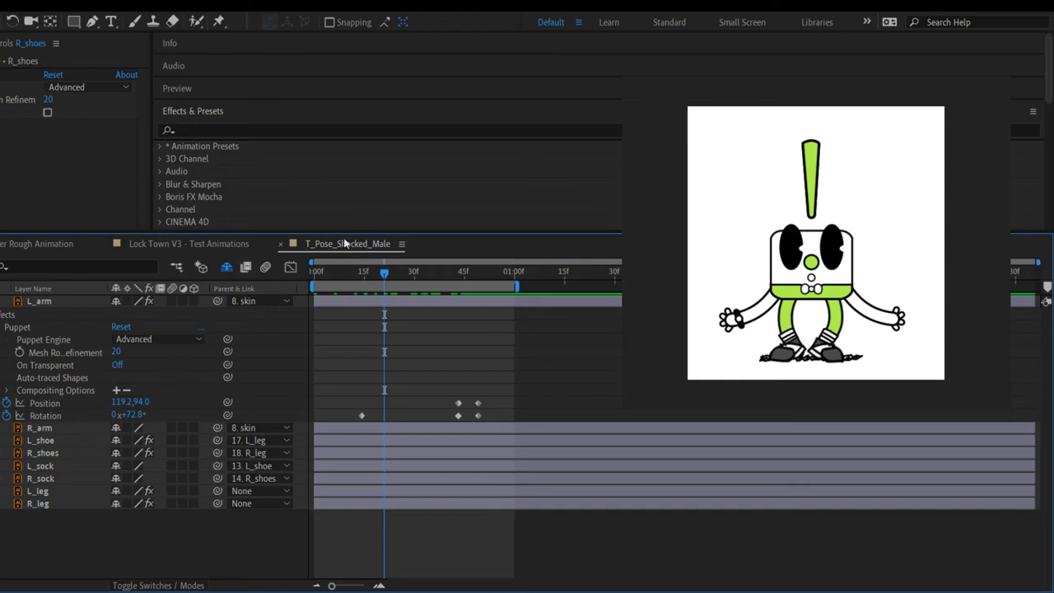
left_click(14, 328)
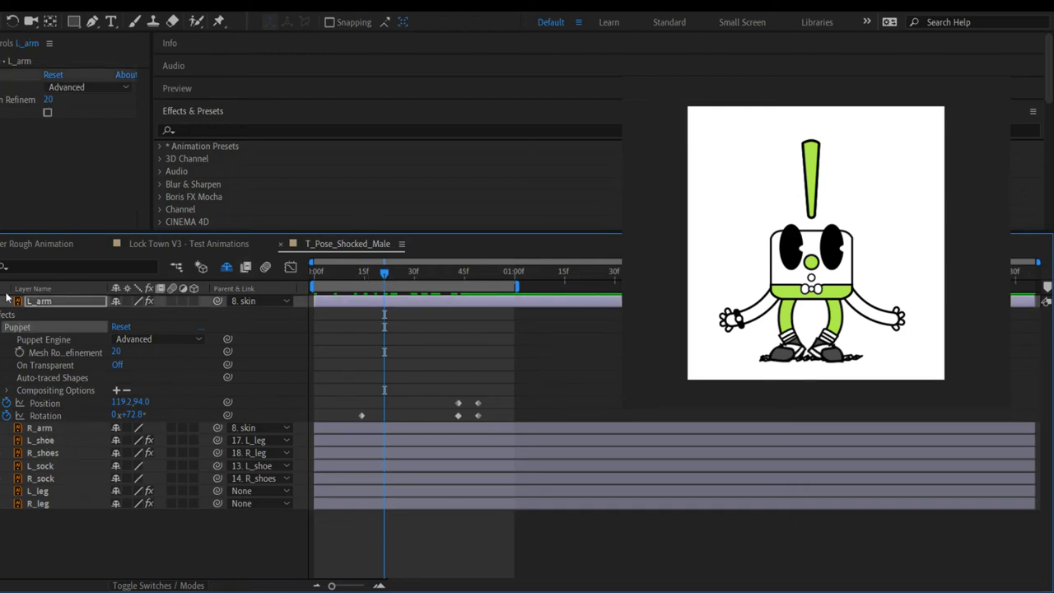
left_click(9, 317)
left_click(12, 326)
Step: Preview the arm animation, then delete L_arm's Effects group with the Puppet effect
key("j")
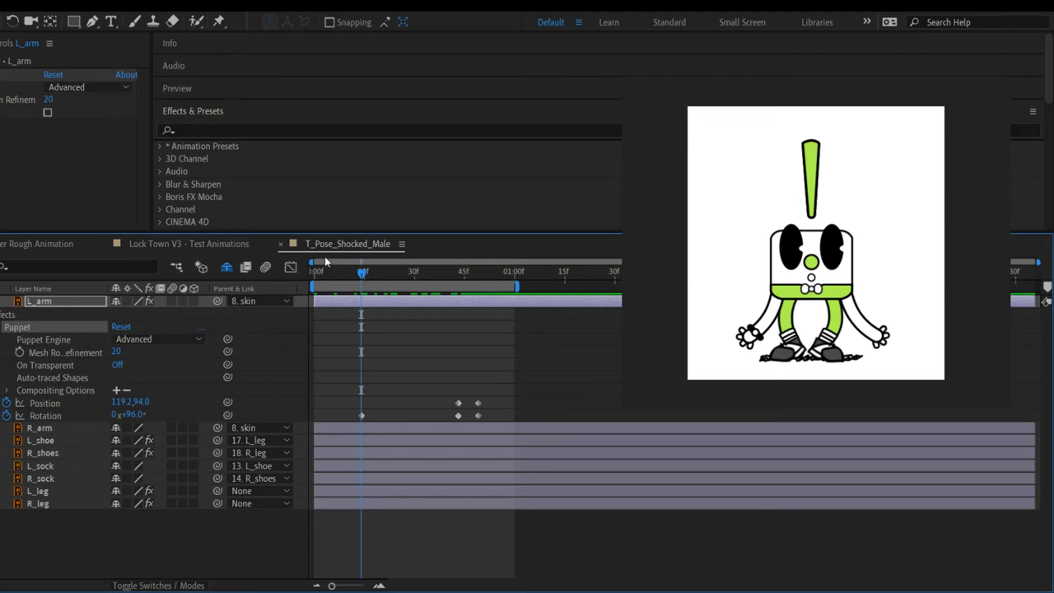
left_click_drag(361, 277, 496, 283)
key("space")
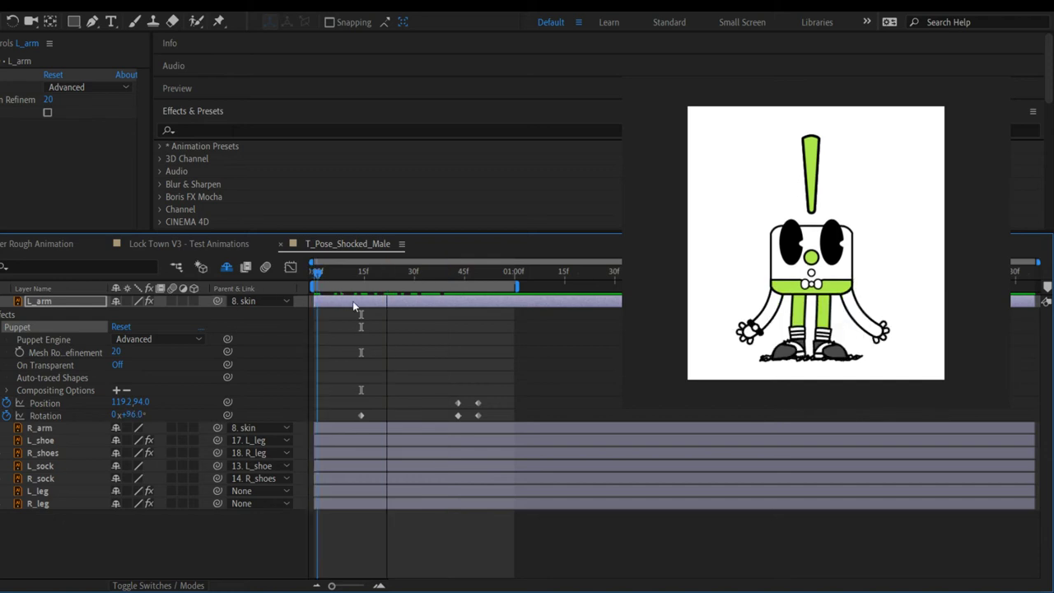
key("space")
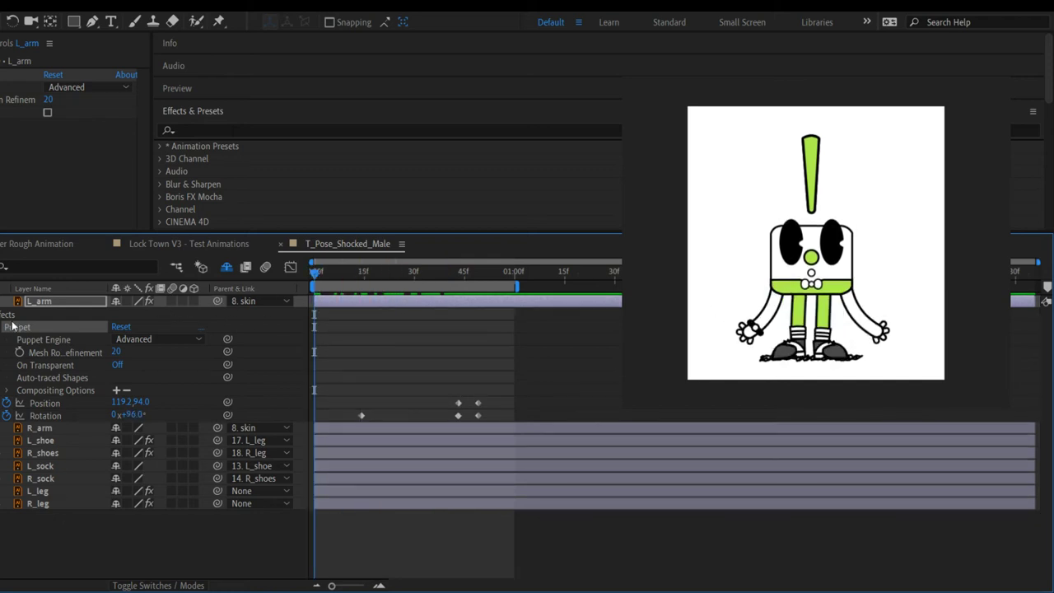
left_click(6, 317)
key("Delete")
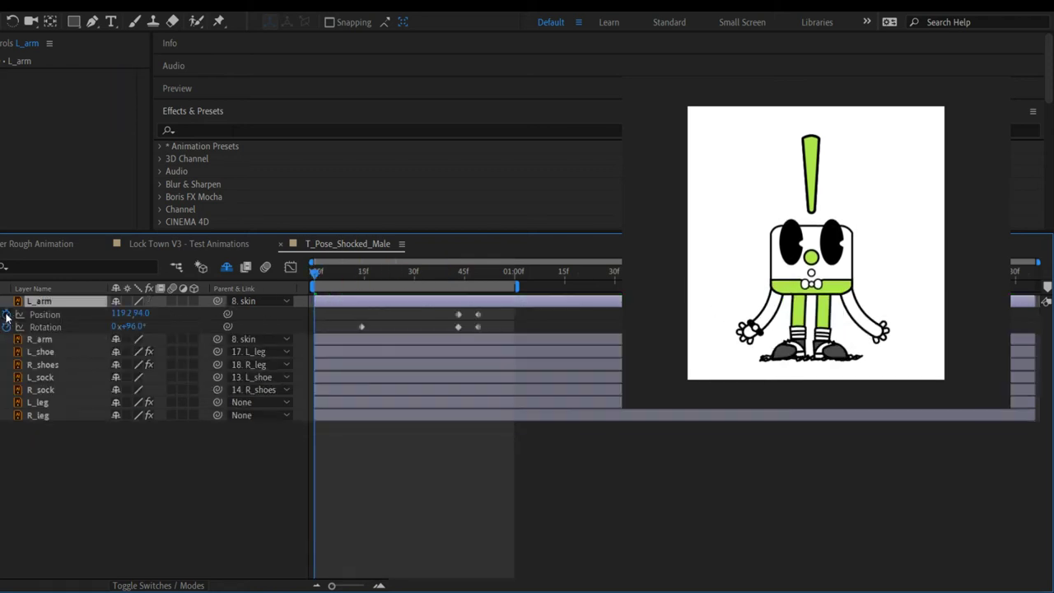
Step: Show R_arm's Position and Rotation properties in the Timeline
left_click(33, 339)
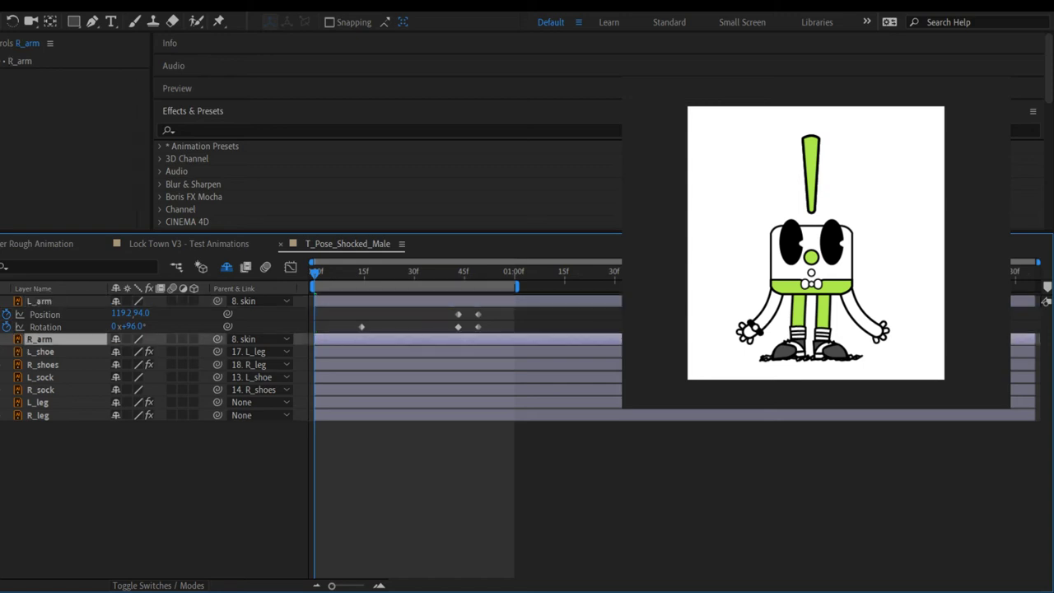
key("ctrl+Right")
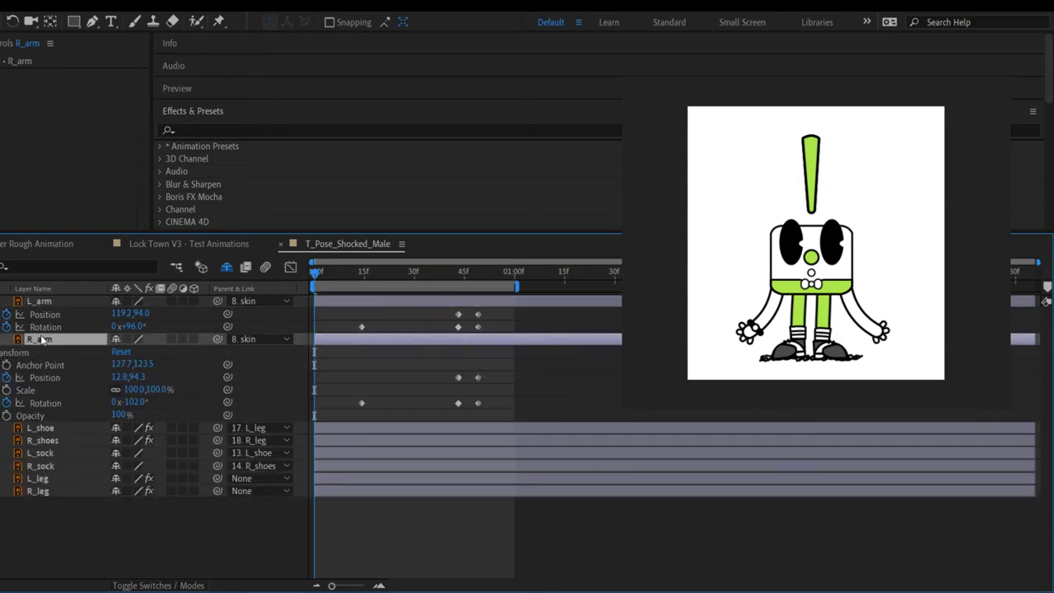
key("p")
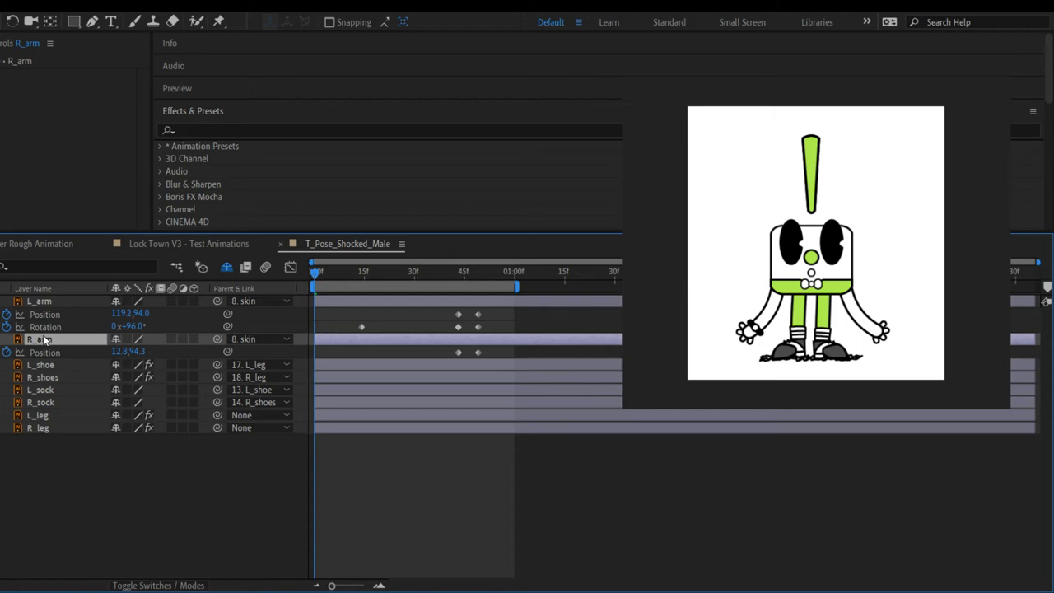
key("shift+r")
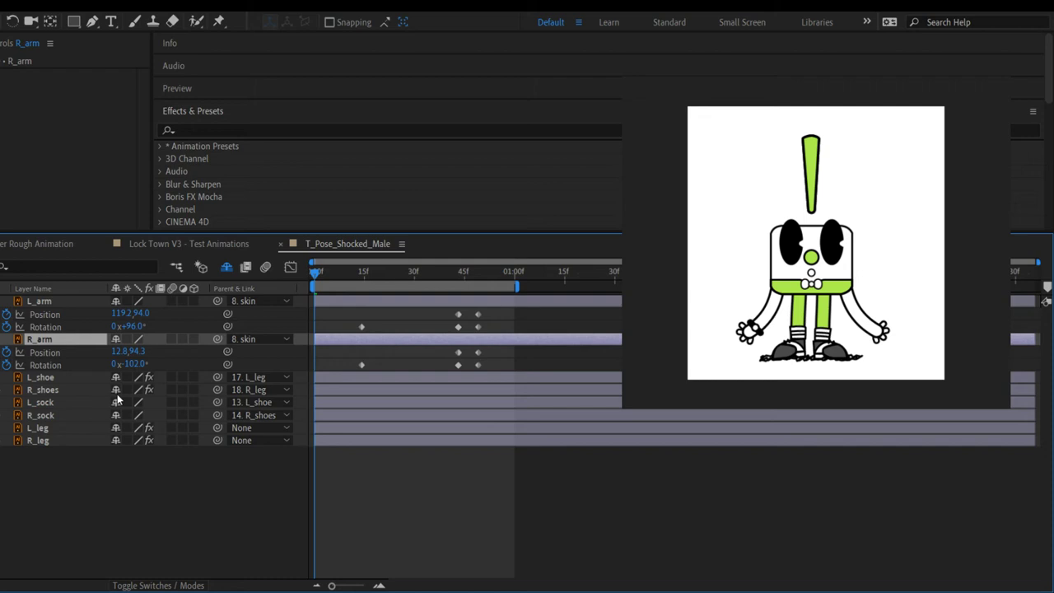
Step: Scrub and preview the arms rising toward 45f
left_click_drag(313, 272, 474, 264)
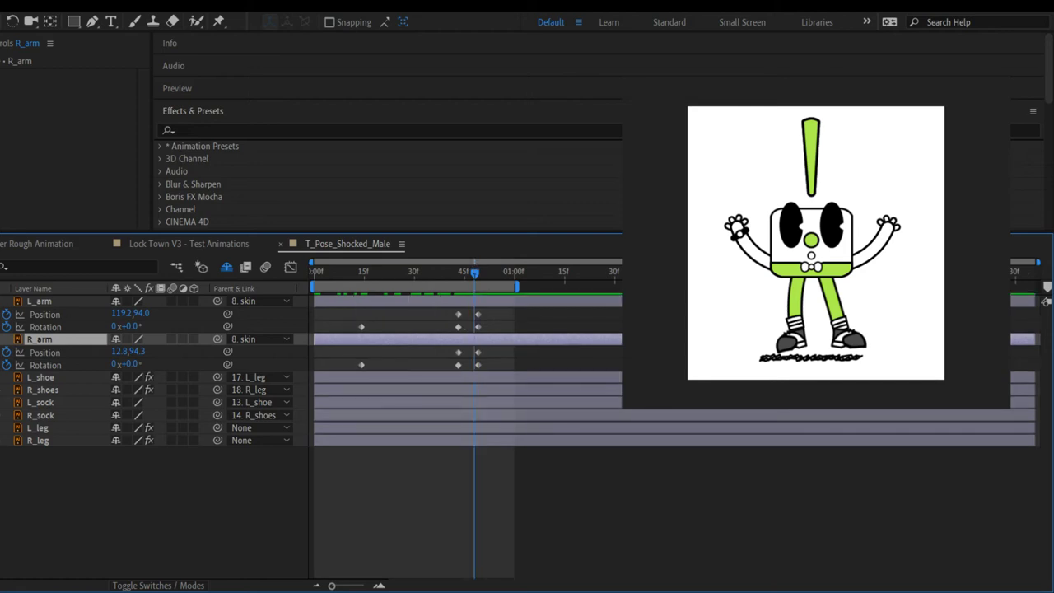
key("j")
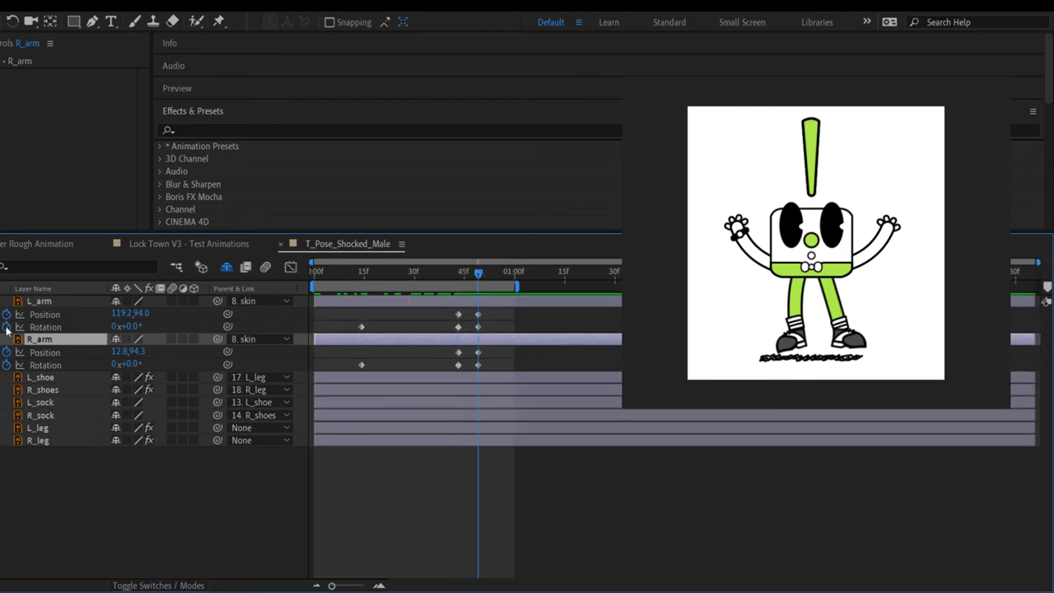
left_click_drag(477, 273, 487, 364)
left_click(449, 317)
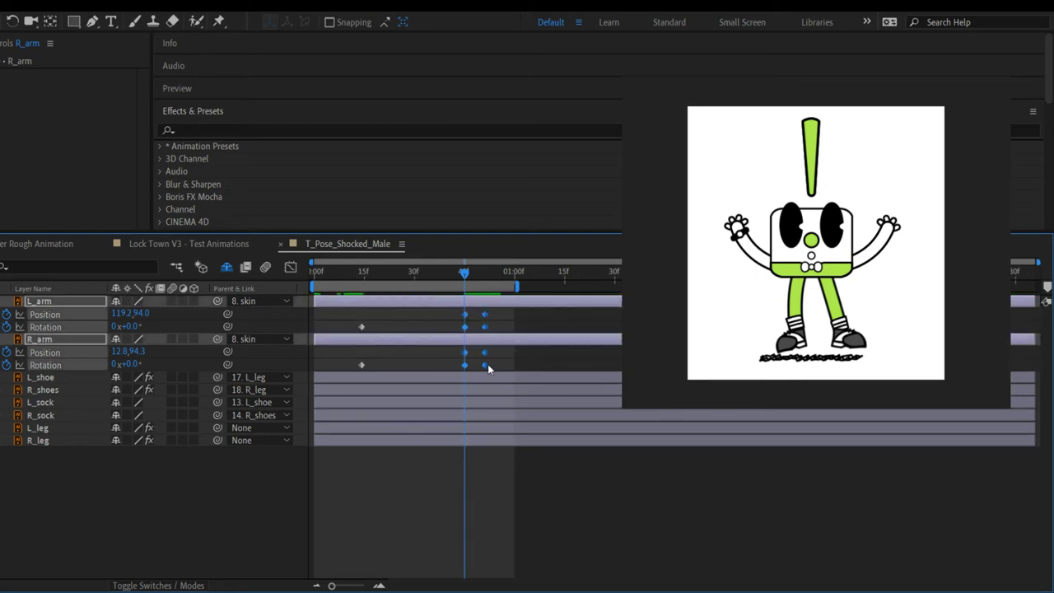
key("Home")
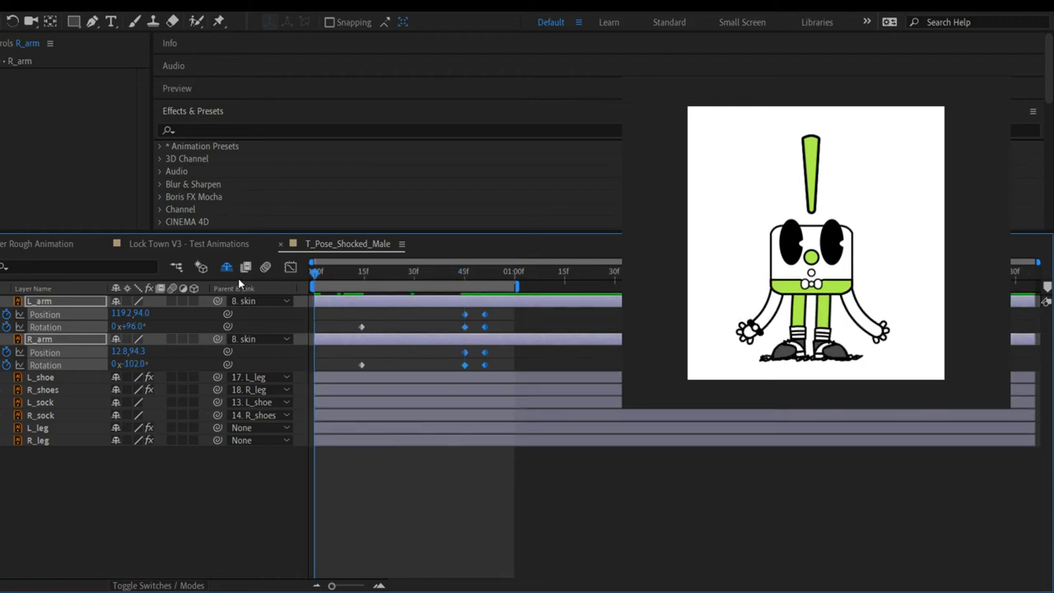
key("space")
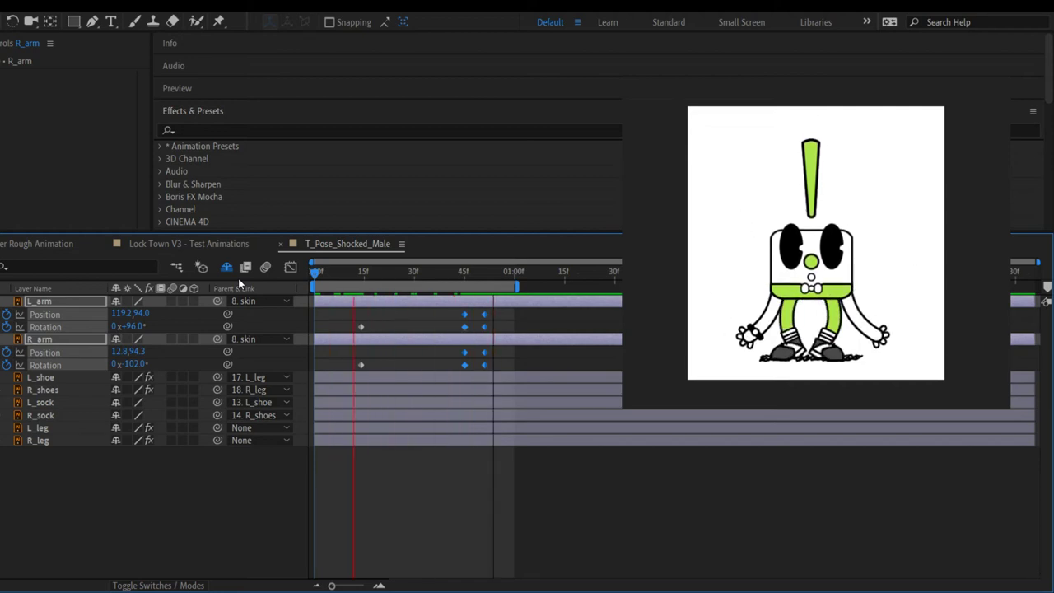
key("space")
Step: Shift the arm keyframes at 45f and 50f slightly earlier and preview the result
left_click(550, 327)
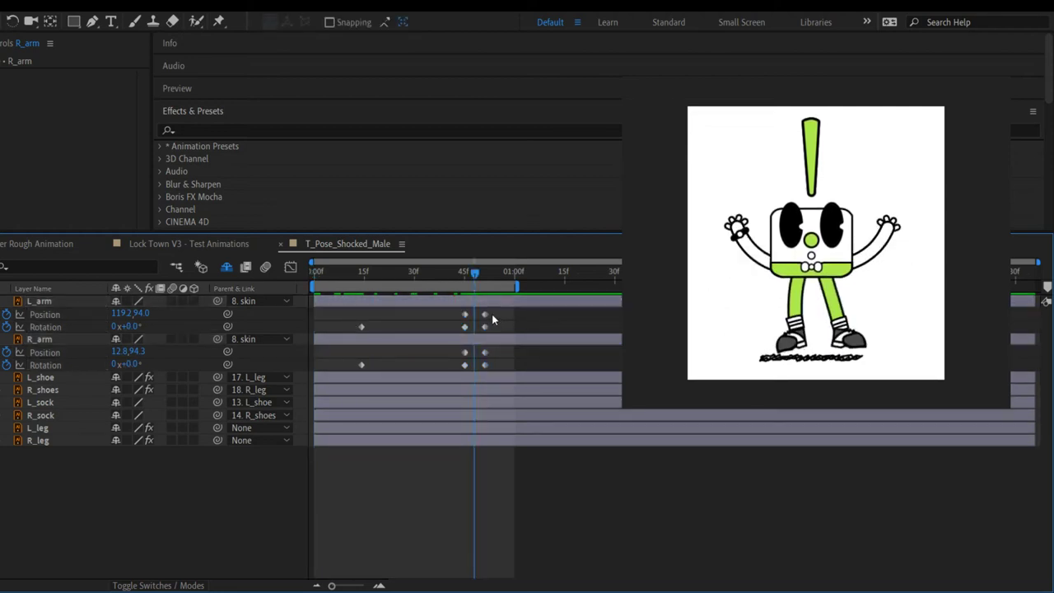
left_click_drag(496, 306, 459, 367)
left_click_drag(469, 369, 465, 366)
left_click(521, 359)
key("space")
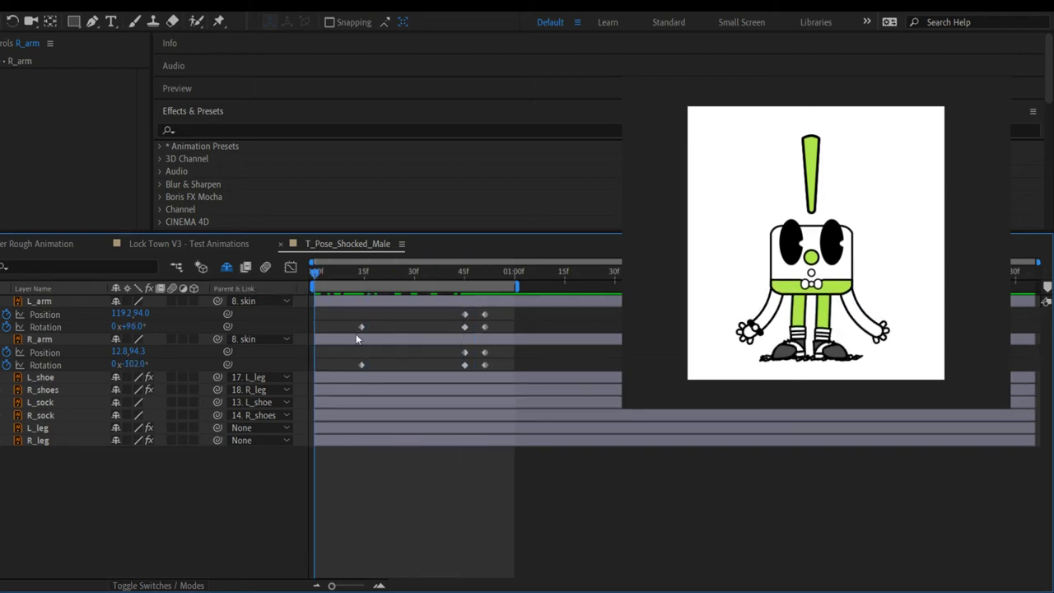
key("space")
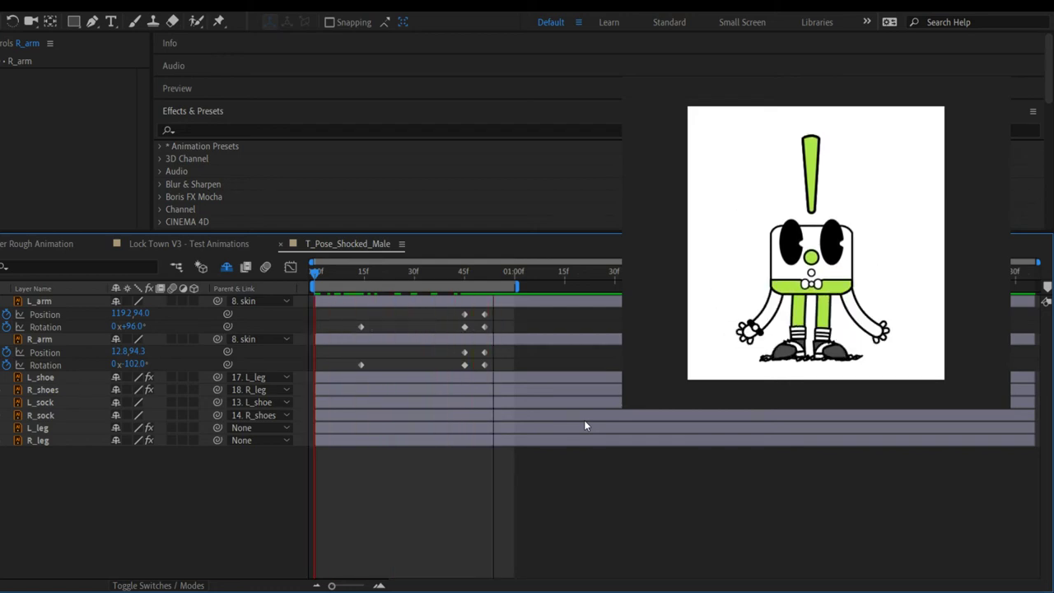
key("space")
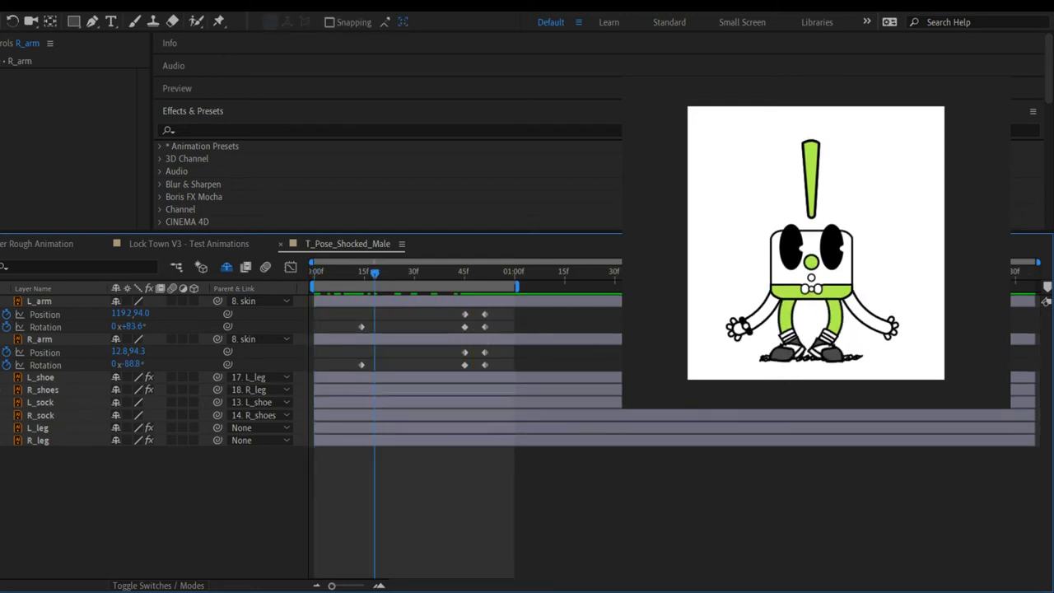
Step: Make the skin layer non-shy, re-hide shy layers, and reveal skin's Rotation and Position keyframes
left_click(226, 267)
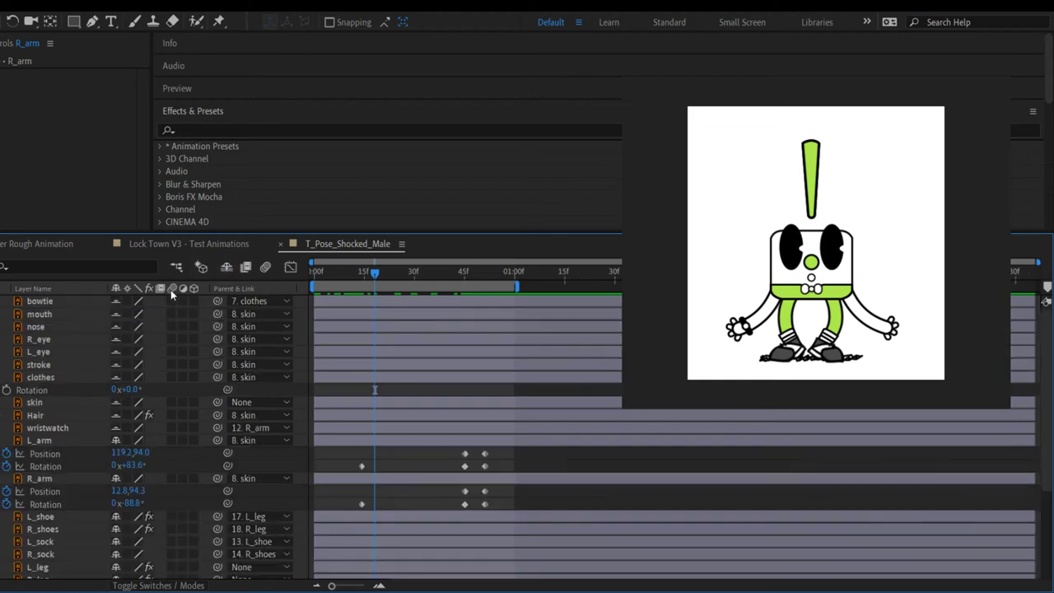
left_click(116, 402)
left_click(226, 267)
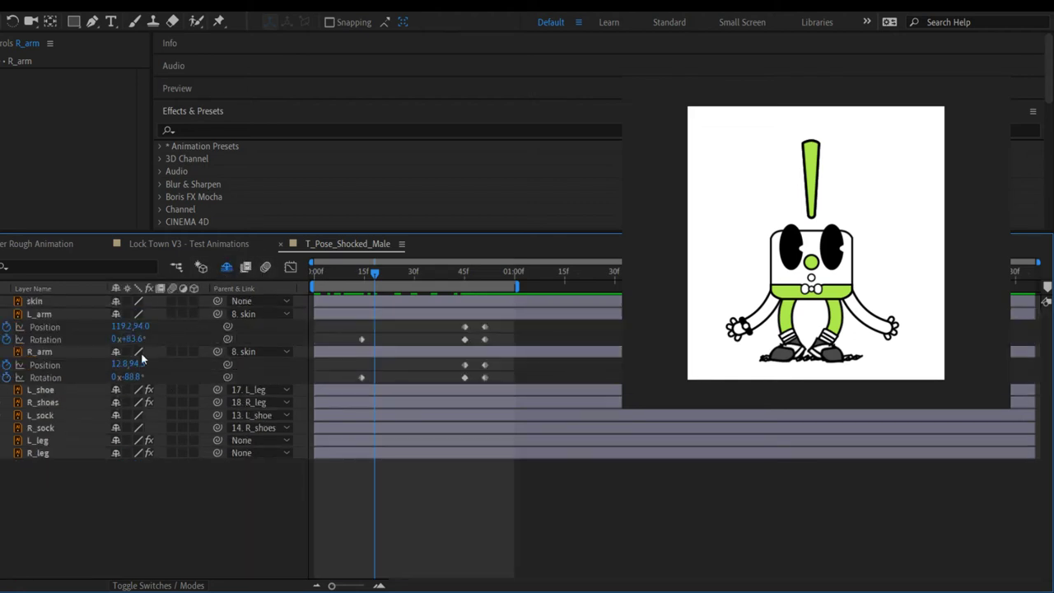
left_click(30, 301)
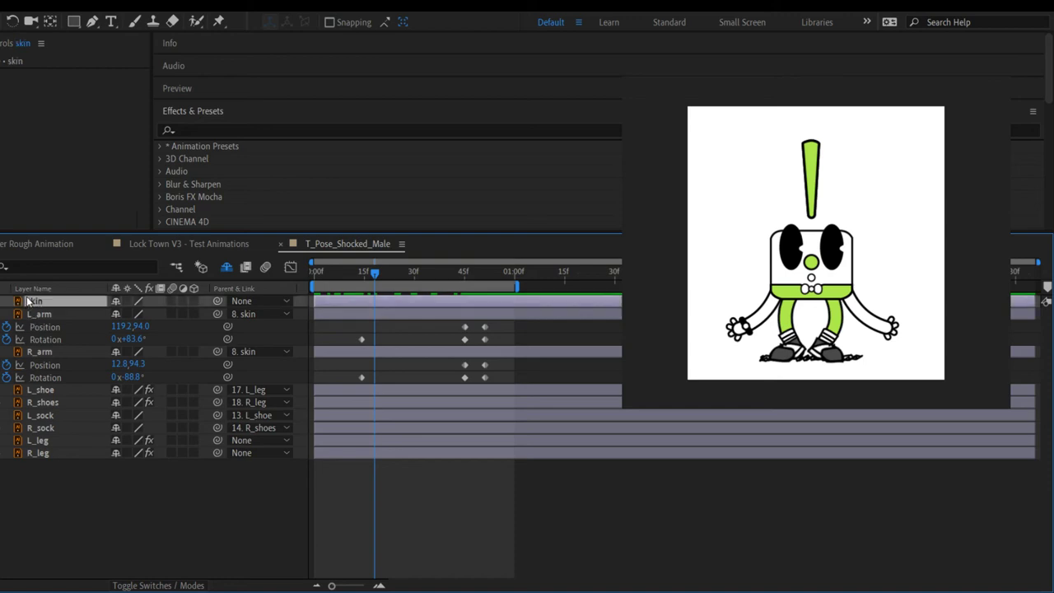
key("u")
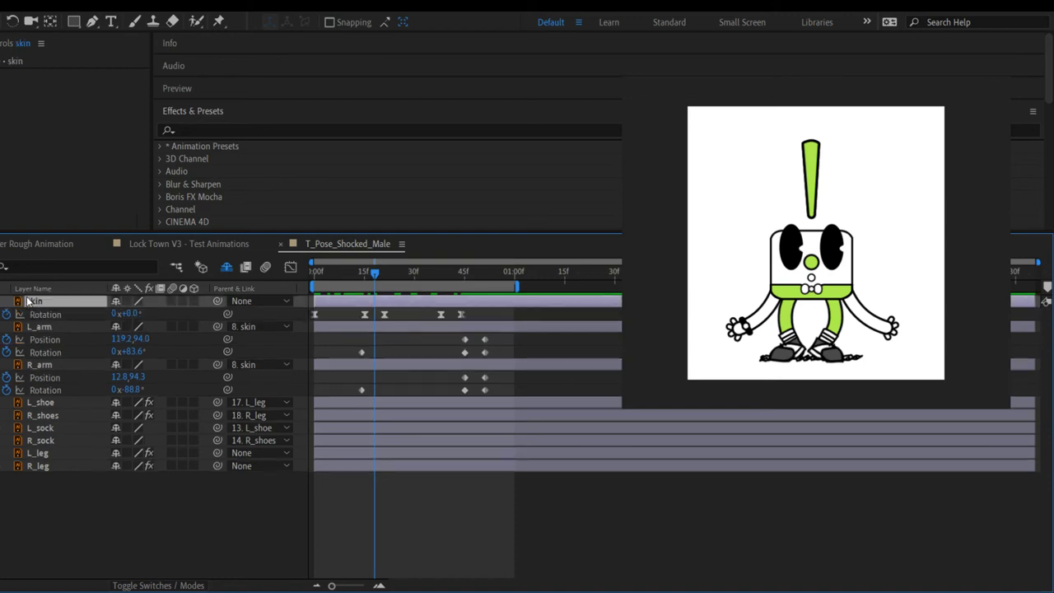
key("shift+p")
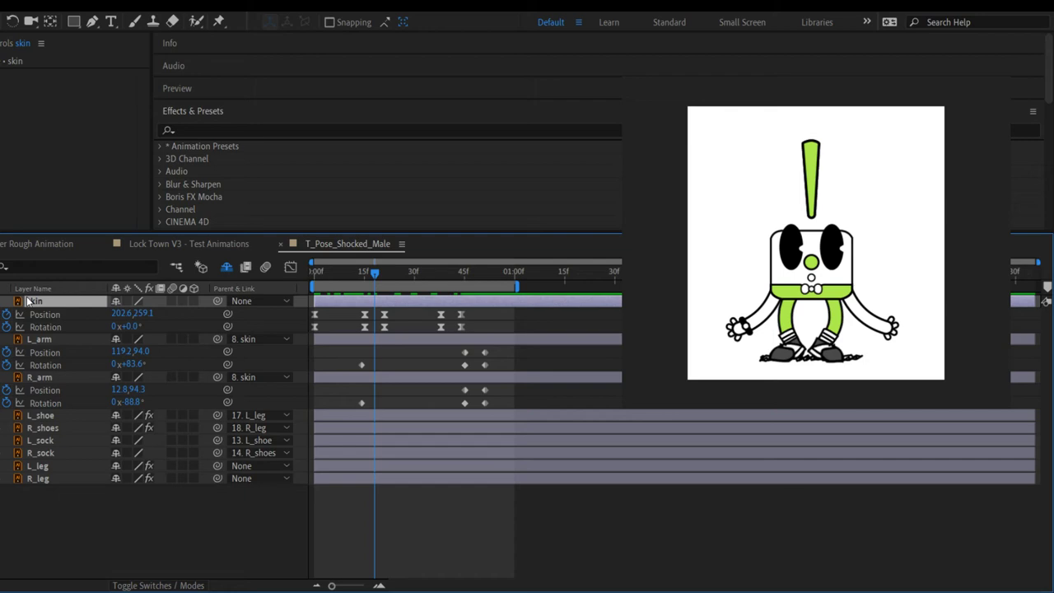
Step: Scrub through the jump poses and preview the animation in a loop
left_click_drag(374, 273, 503, 209)
left_click_drag(352, 229, 499, 232)
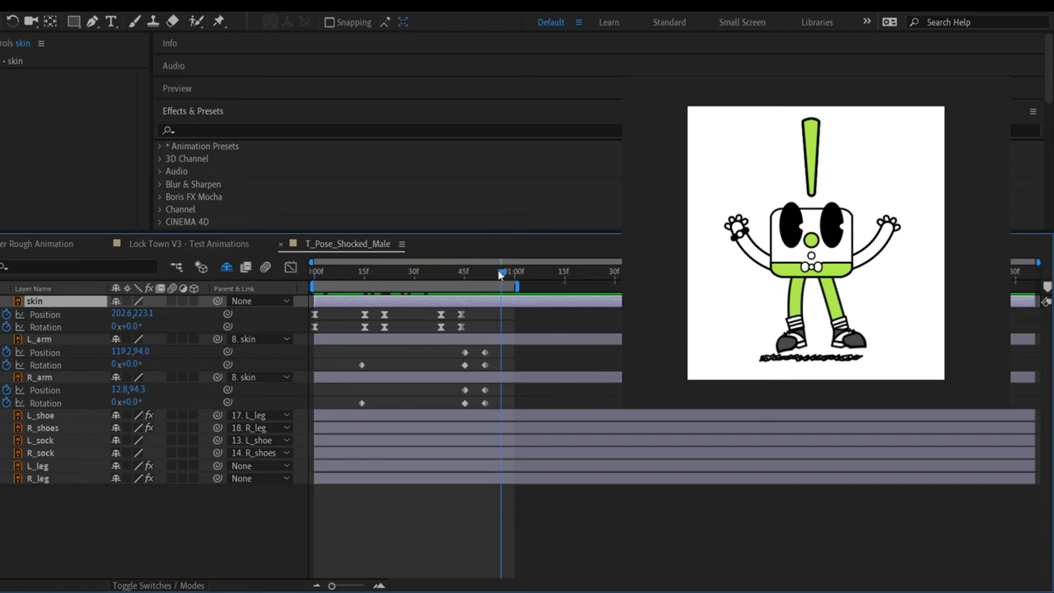
mouse_move(500, 274)
left_mouse_down()
mouse_move(315, 280)
mouse_move(504, 280)
left_mouse_up()
key("Home")
left_click_drag(315, 271, 523, 271)
key("space")
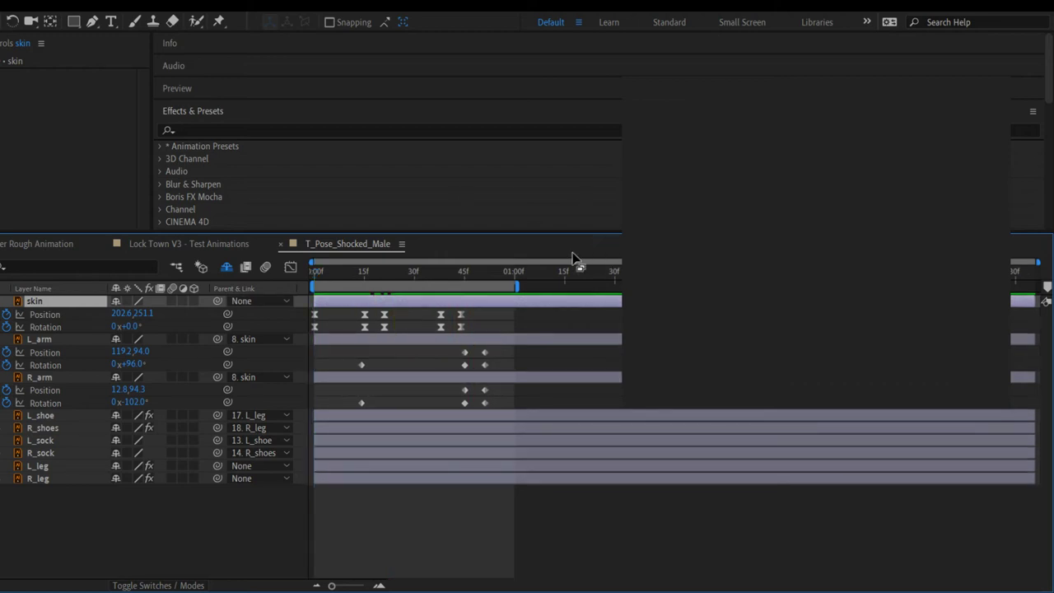
key("space")
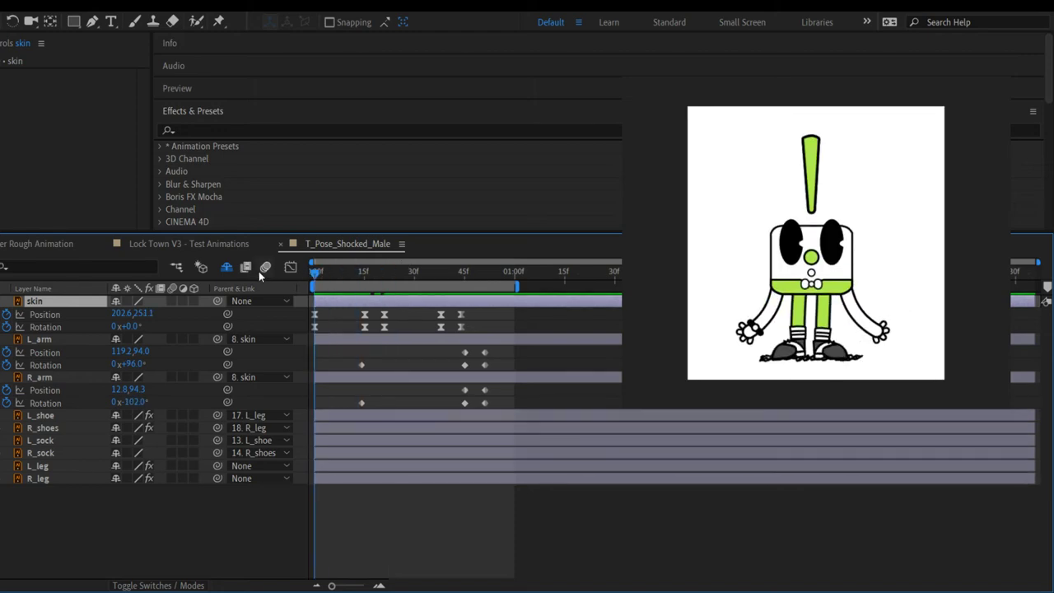
key("space")
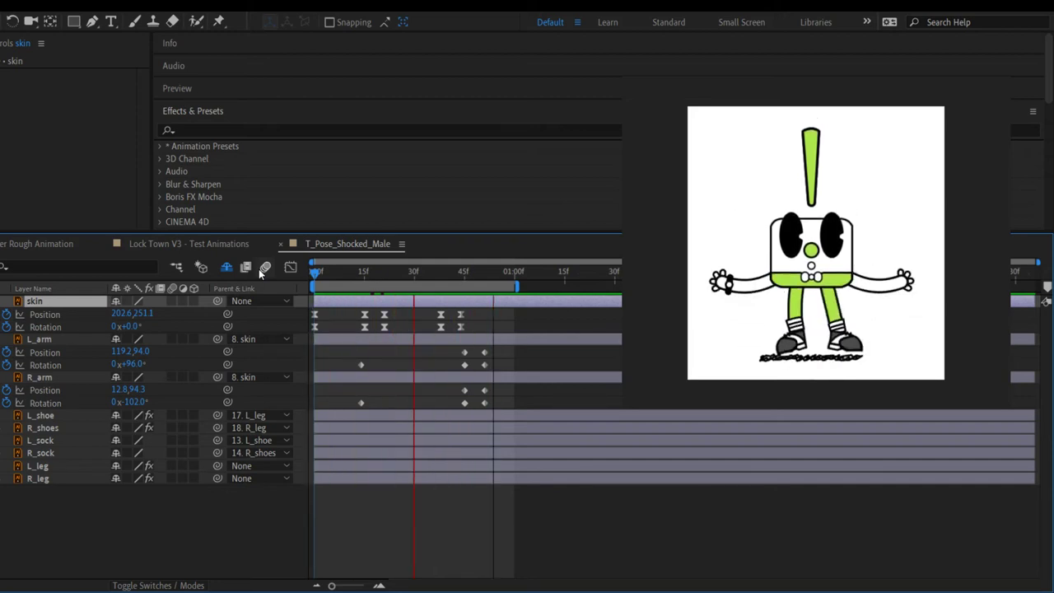
key("space")
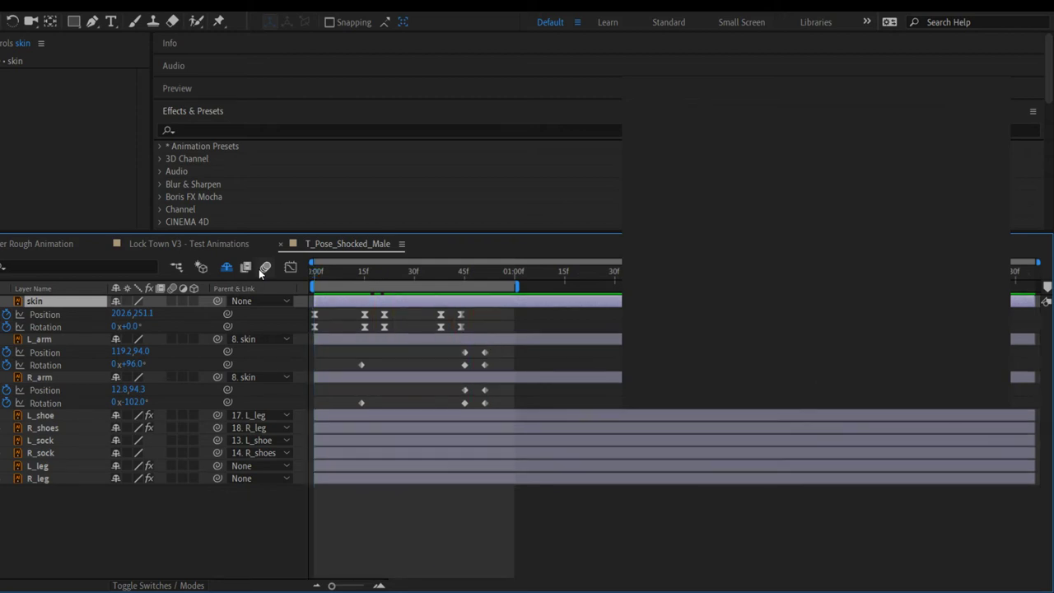
left_click(438, 274)
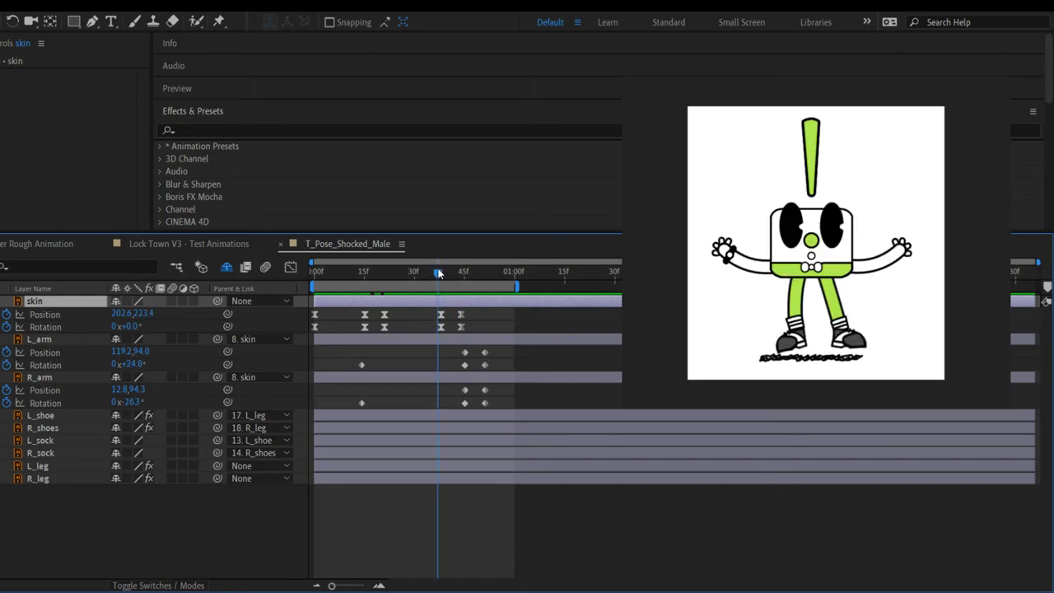
left_click_drag(438, 274, 1032, 271)
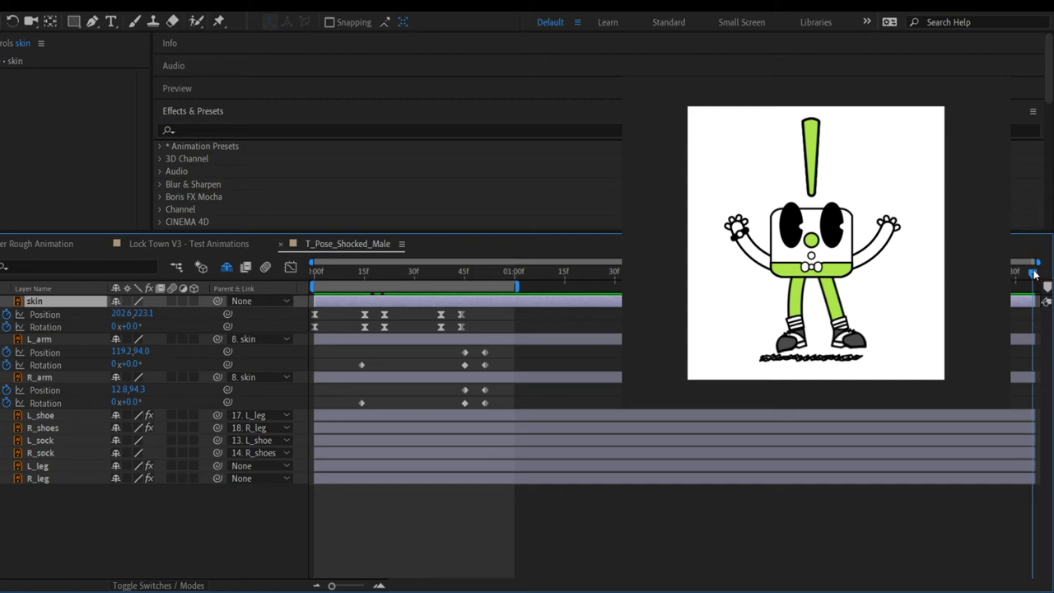
left_click_drag(1034, 274, 411, 273)
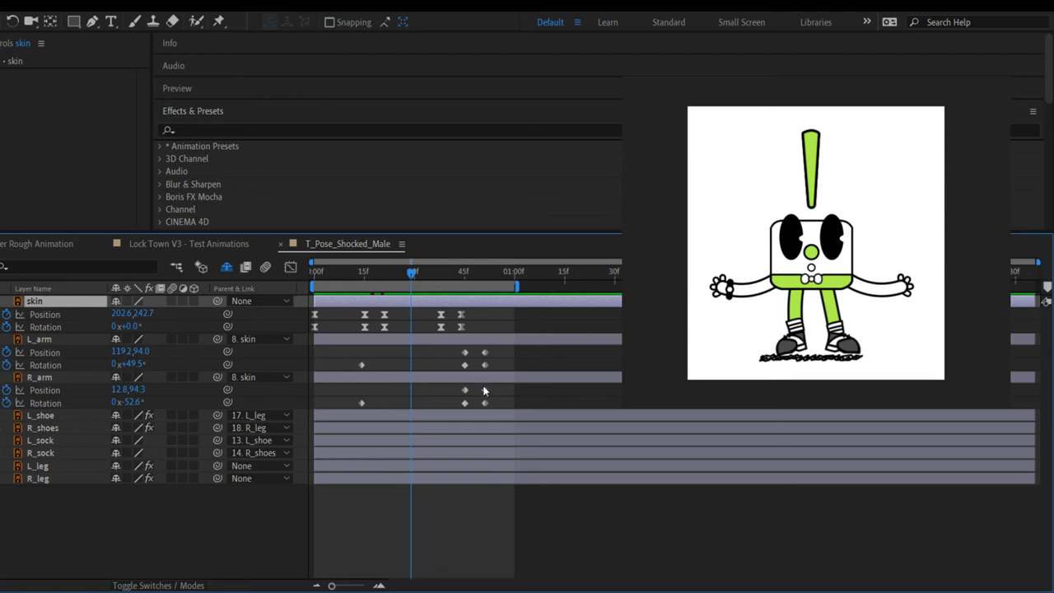
mouse_move(493, 390)
left_mouse_down()
mouse_move(461, 411)
mouse_move(489, 405)
left_mouse_up()
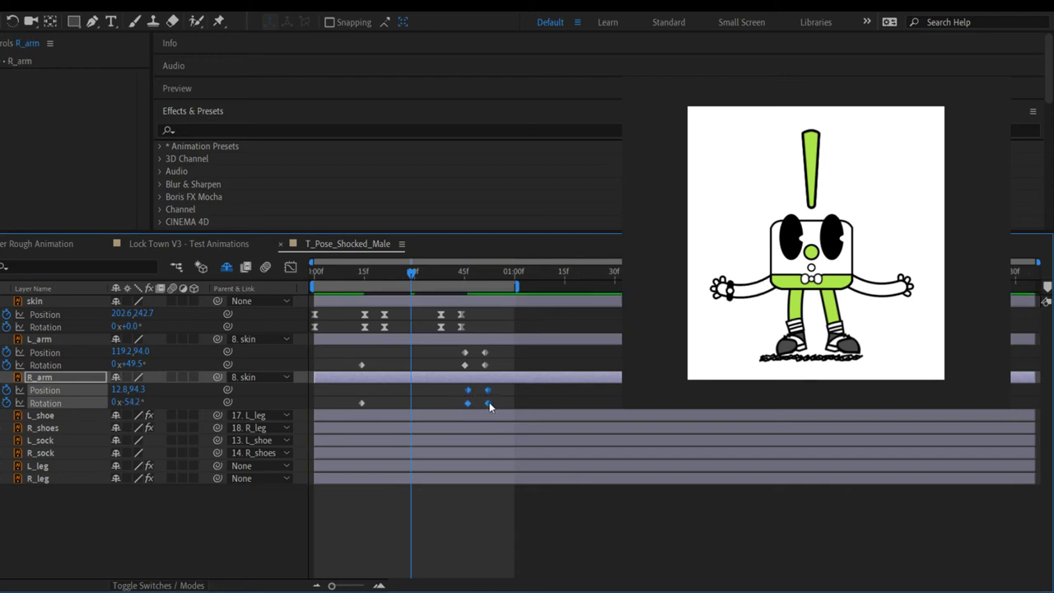
Step: Move R_arm's first Rotation keyframe one frame later and preview from frame 0
left_click_drag(362, 403, 365, 404)
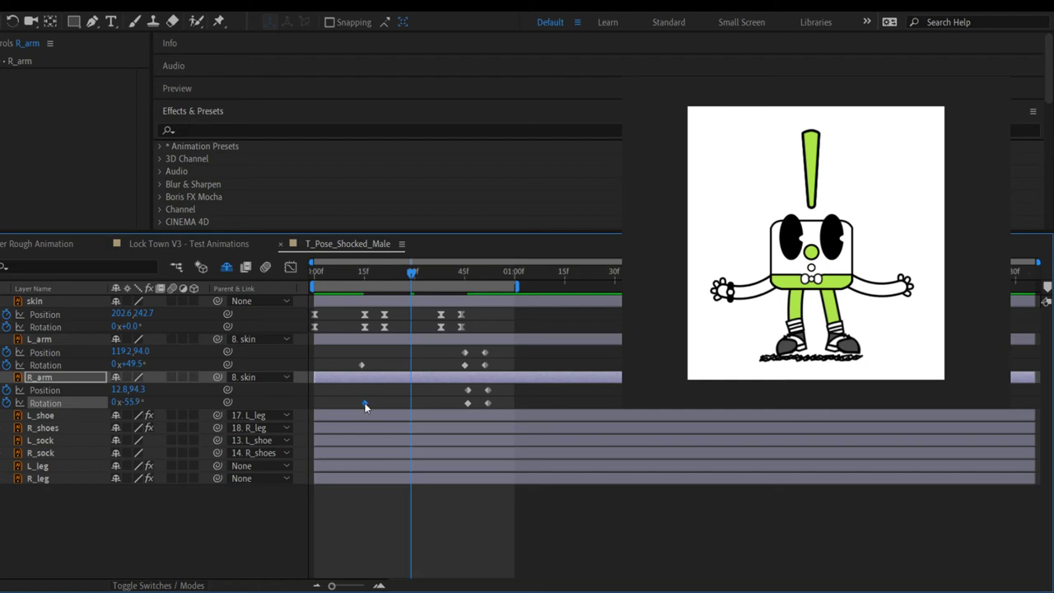
left_click_drag(414, 276, 290, 291)
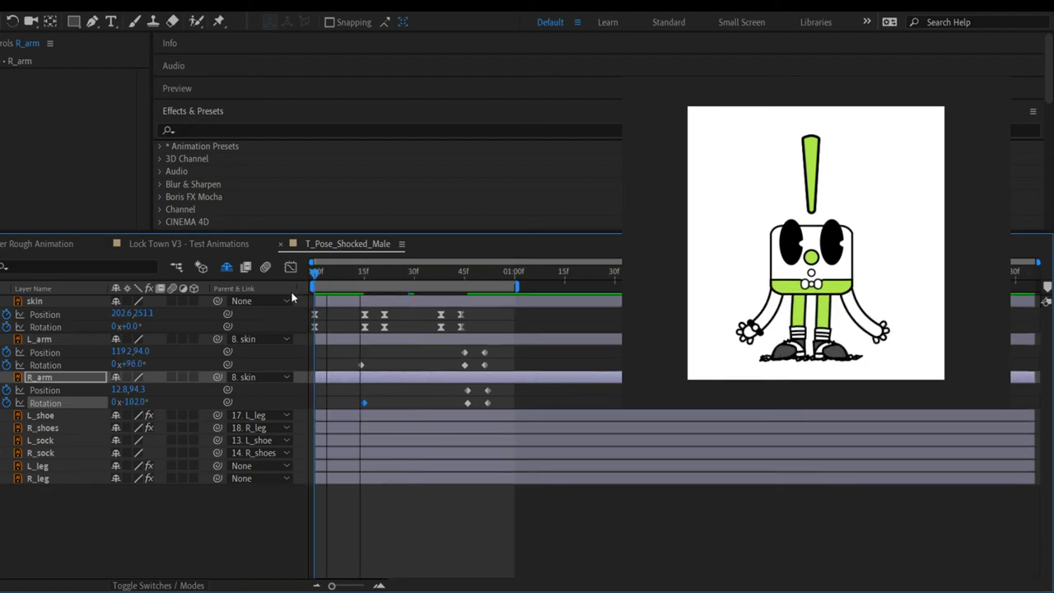
key("space")
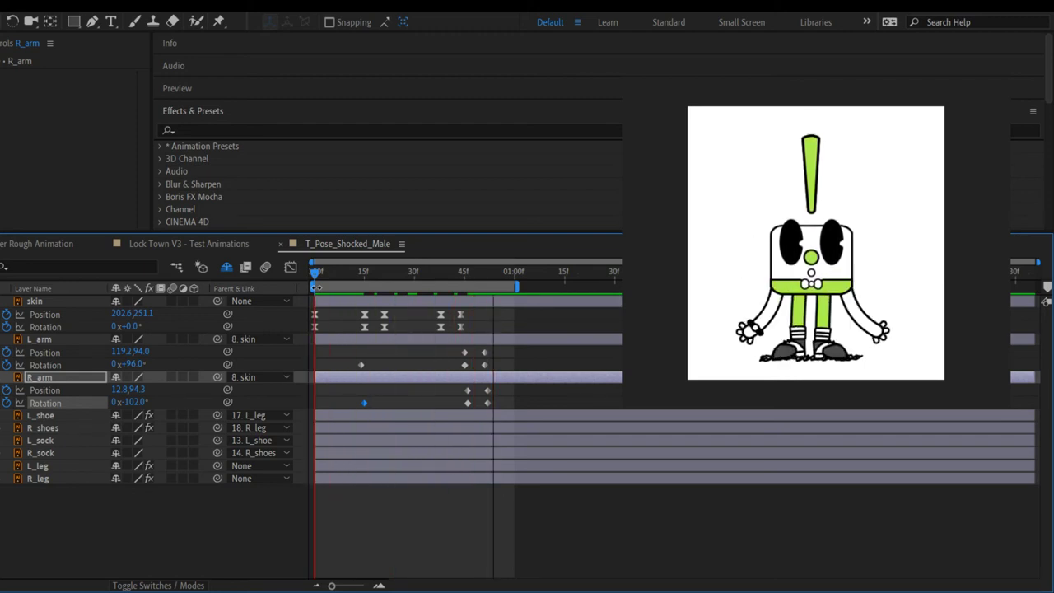
key("space")
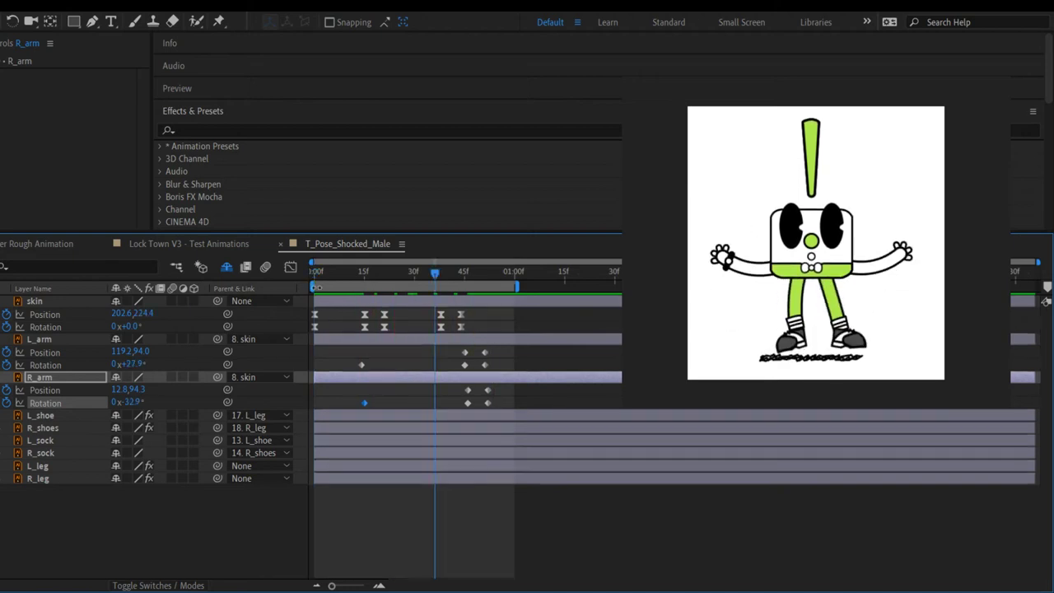
Step: Step to the next keyframes near 52f and compare the arm pose via undo and redo
key("shift+Page_Down")
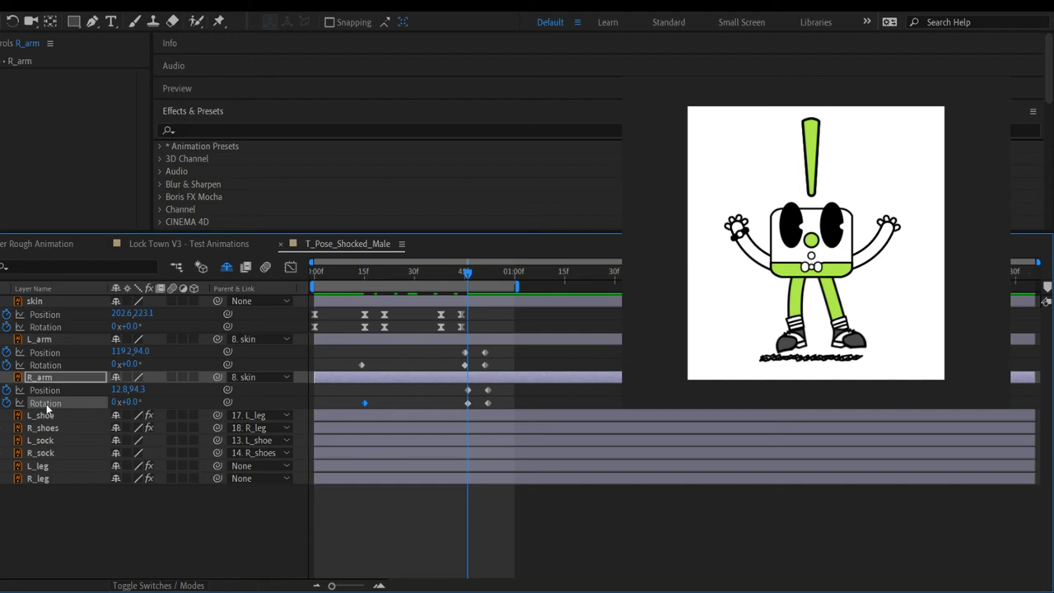
key("k")
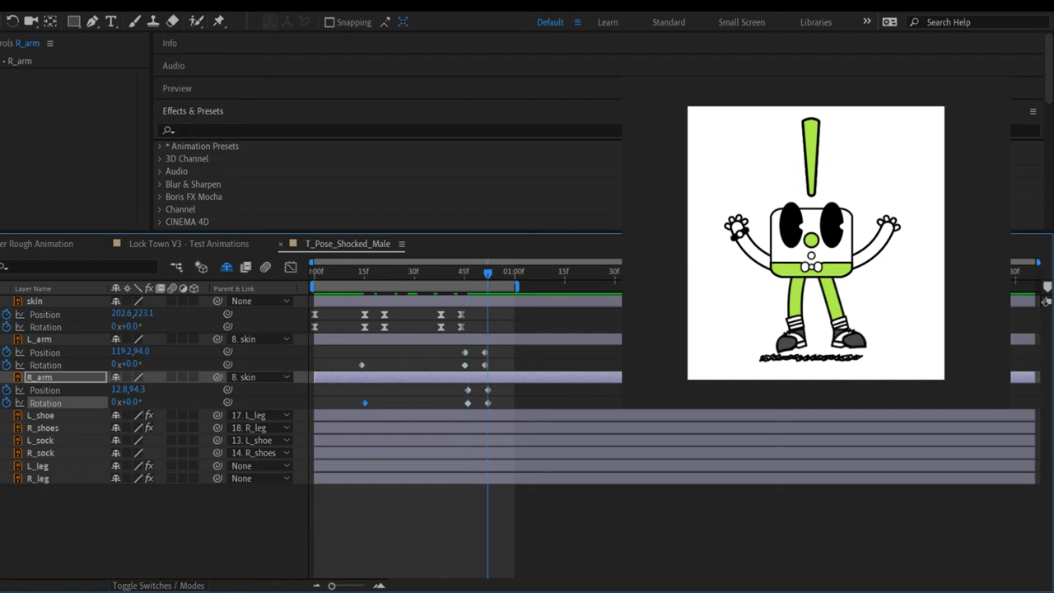
key("ctrl+z")
key("ctrl+shift+z")
Step: Apply Easy Ease to all L_arm and R_arm keyframes
key("space")
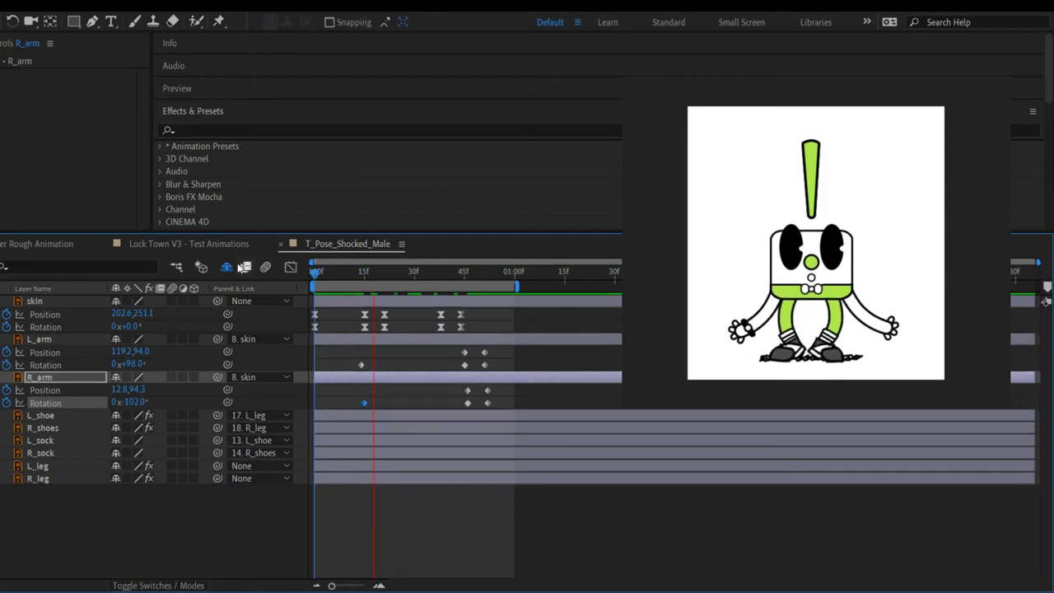
key("space")
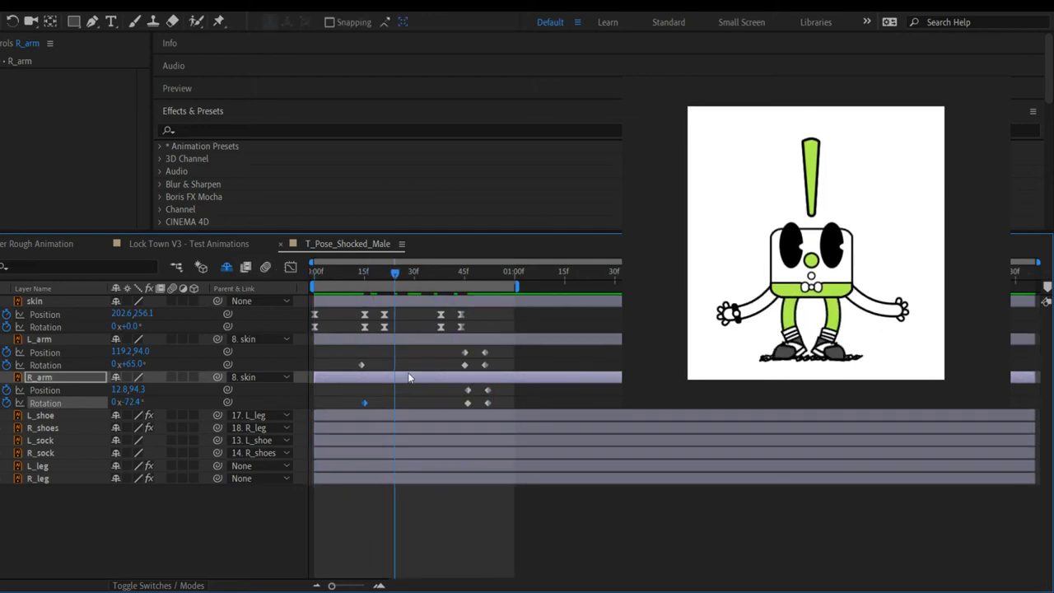
left_click_drag(507, 352, 351, 410)
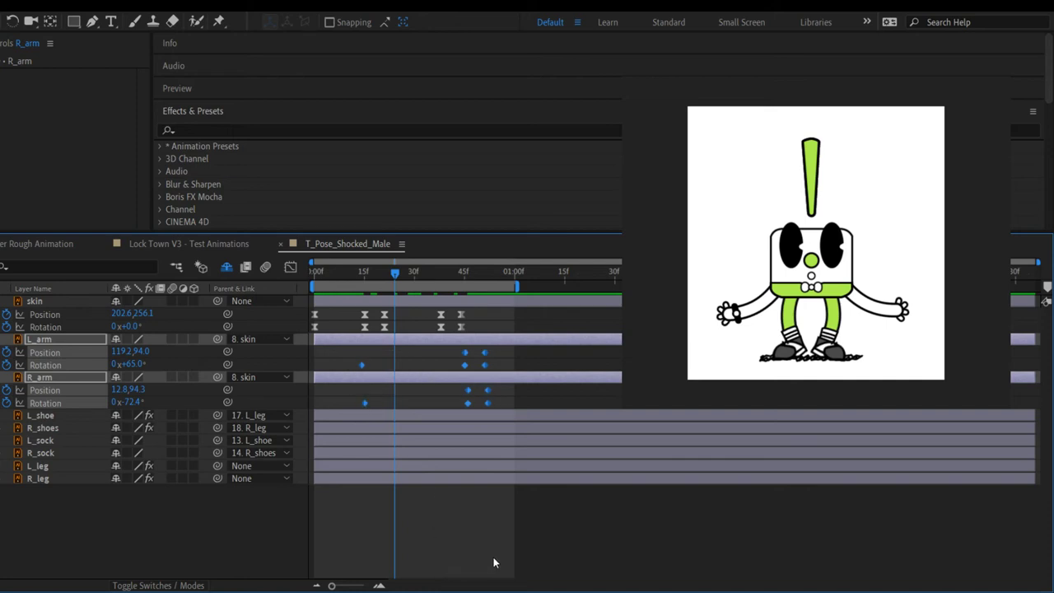
key("F9")
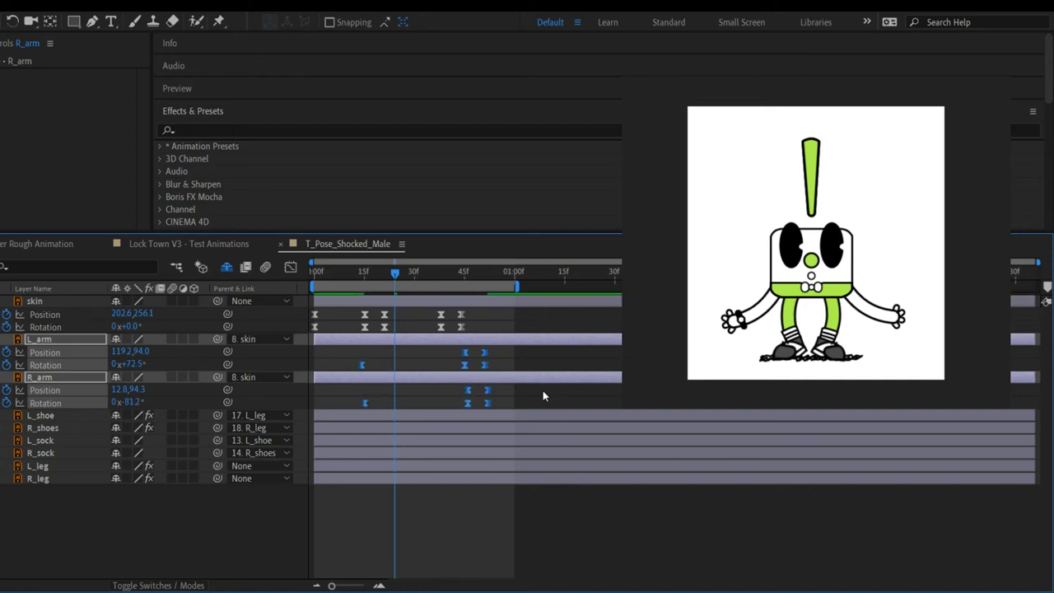
left_click(541, 388)
Step: Preview the eased arm animation from frame 0, stopping at the arms-raised pose at 45f
left_click_drag(393, 271, 232, 282)
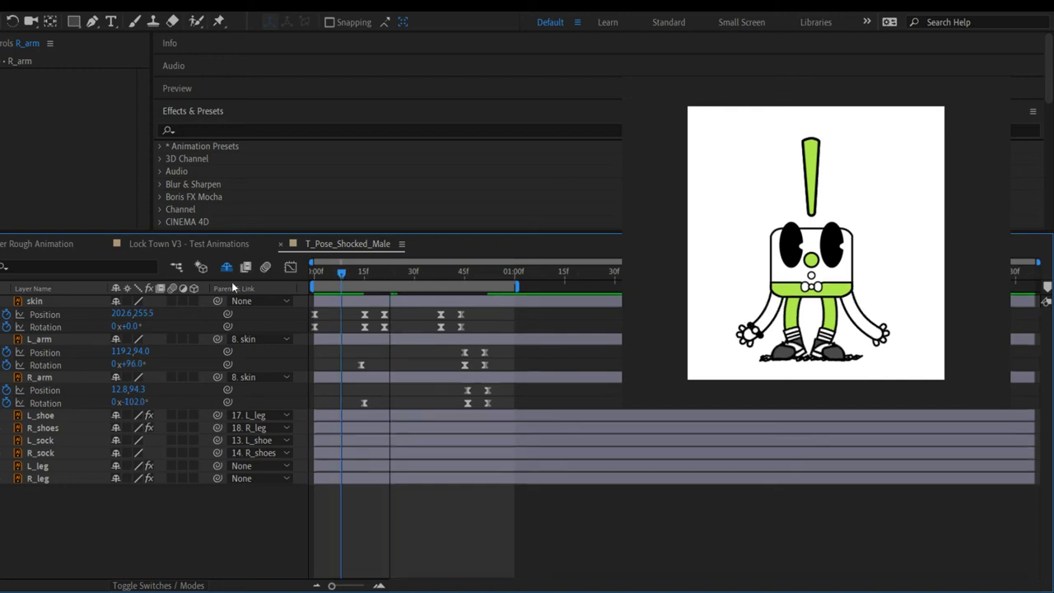
key("space")
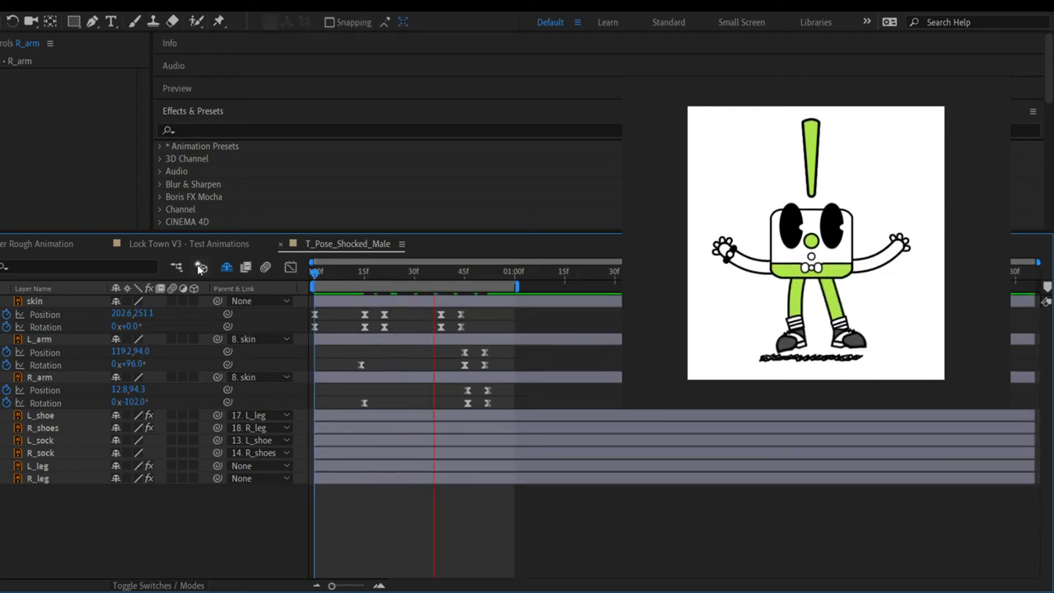
key("space")
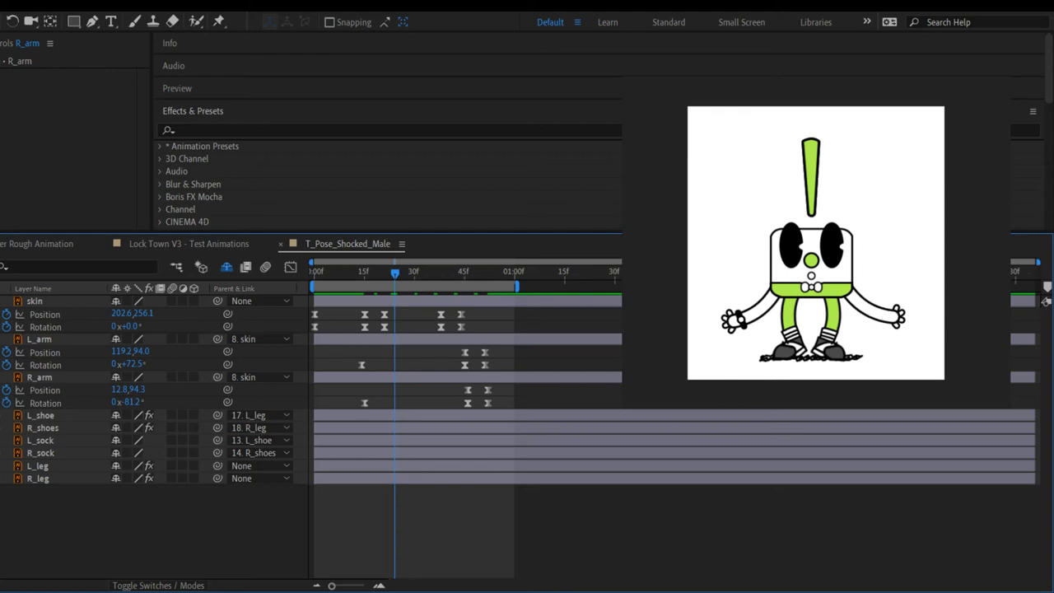
left_click(464, 272)
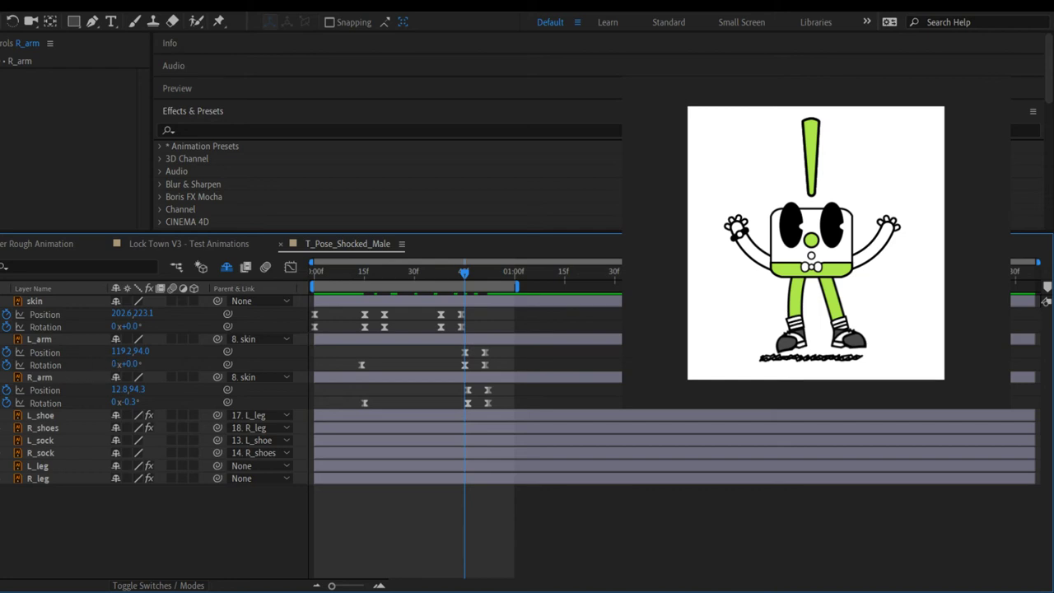
Step: Tilt L_arm Rotation to -7° at the 45f keyframe
key("Page_Down")
key("Page_Down")
key("Page_Down")
key("Page_Down")
key("Page_Down")
key("Page_Down")
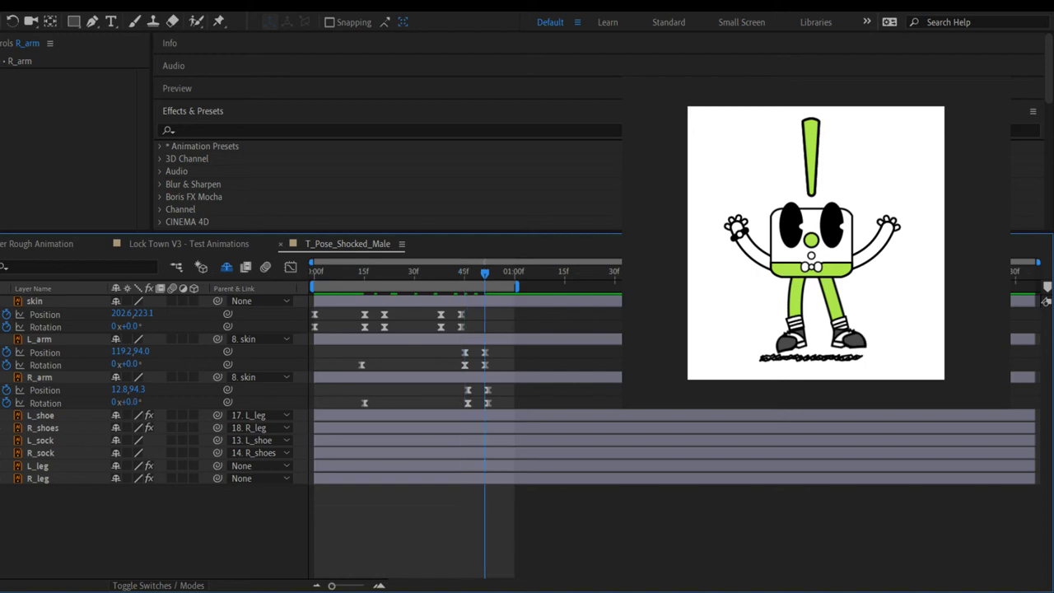
key("Page_Up")
key("Page_Up")
key("Page_Up")
key("Page_Up")
key("Page_Up")
key("Page_Up")
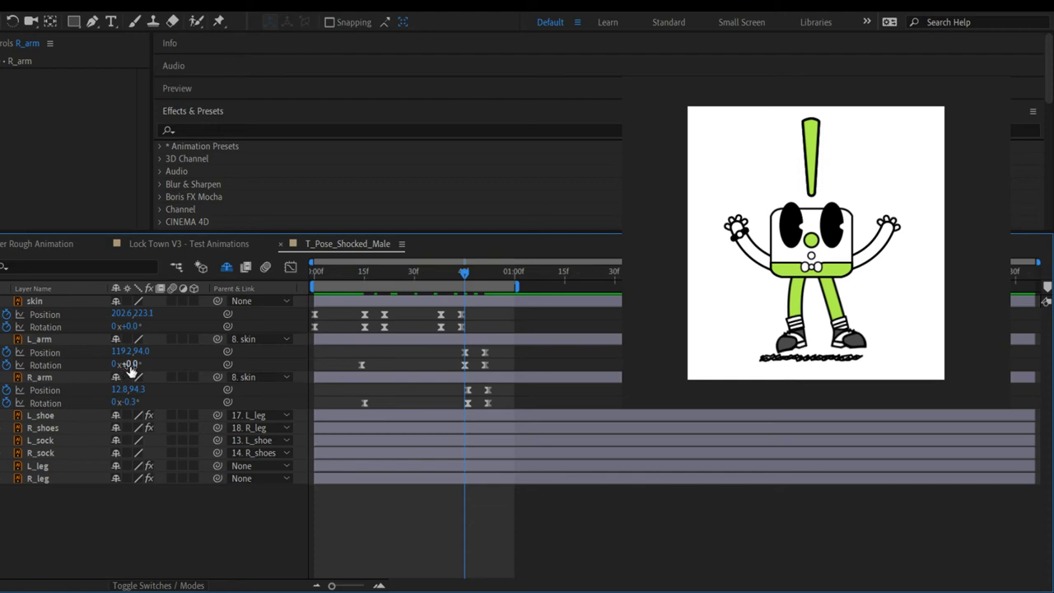
left_click_drag(128, 364, 128, 370)
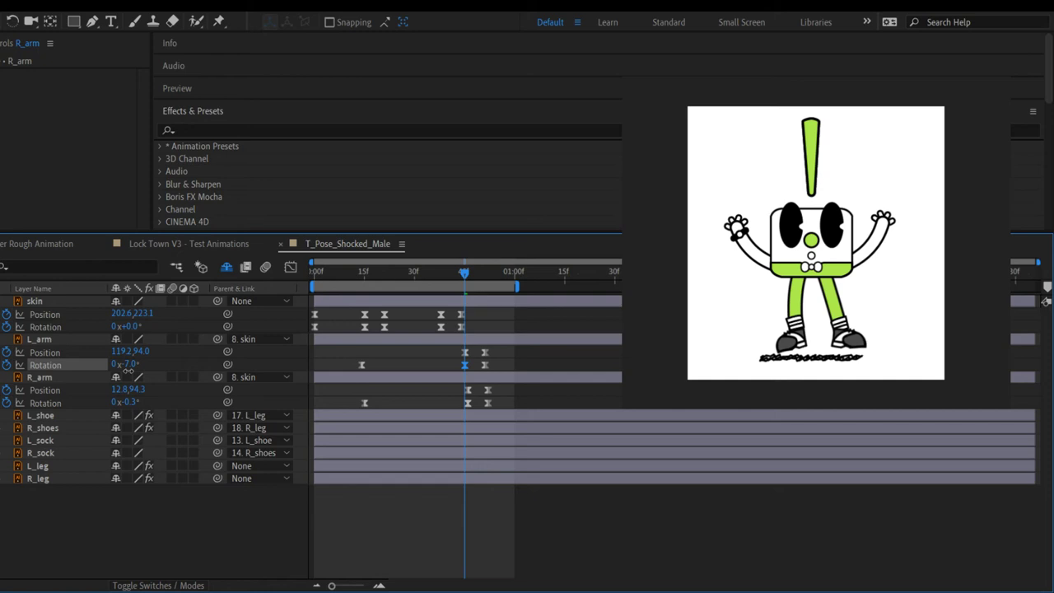
left_click(191, 343)
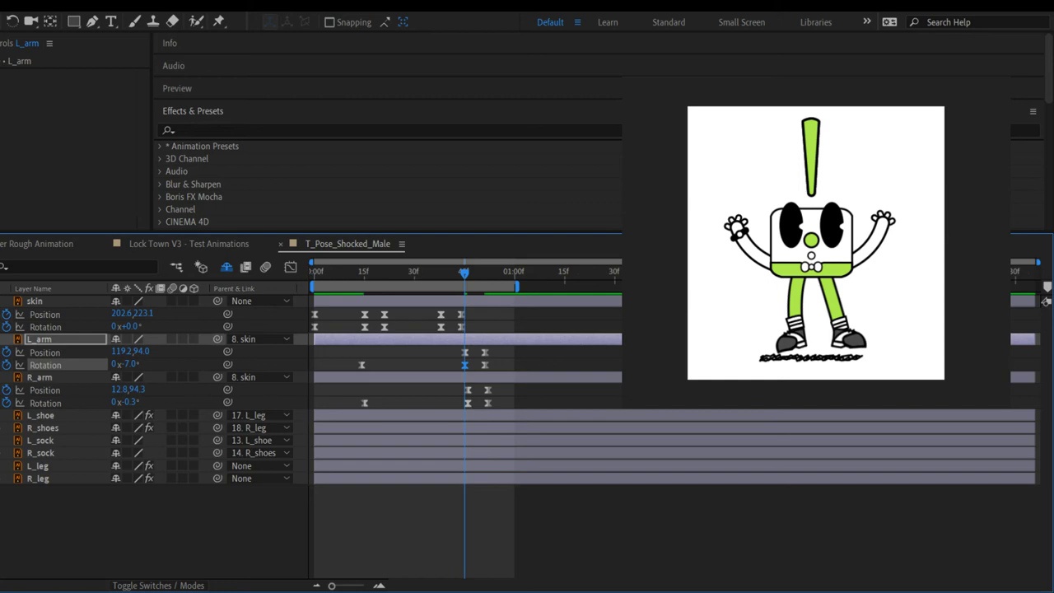
key("Page_Down")
left_click_drag(137, 404, 126, 404)
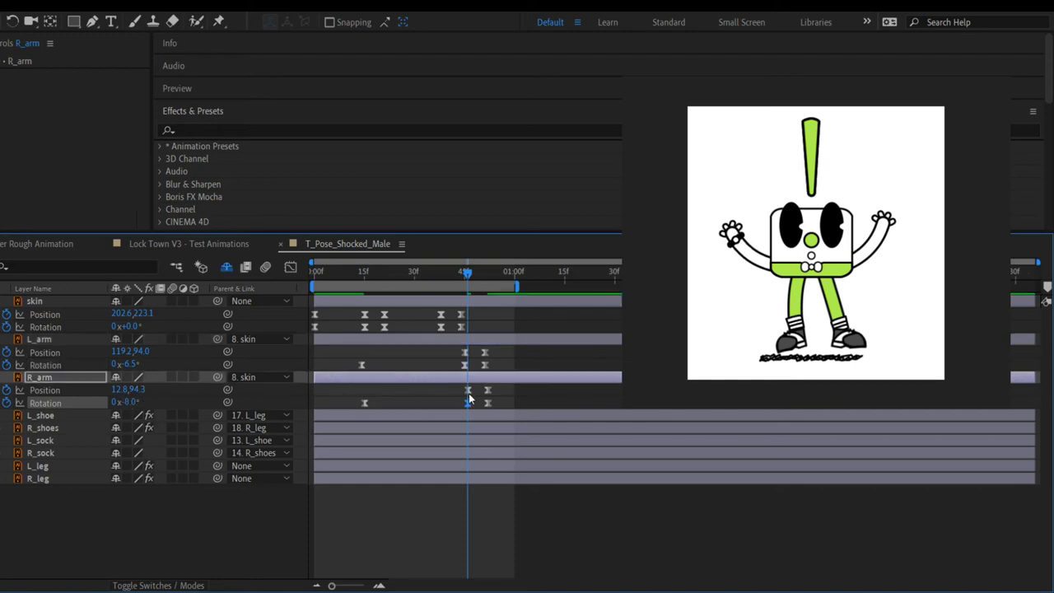
Step: Copy the -7° L_arm Rotation keyframe onto the later keyframe near 51f
left_click_drag(455, 360, 494, 370)
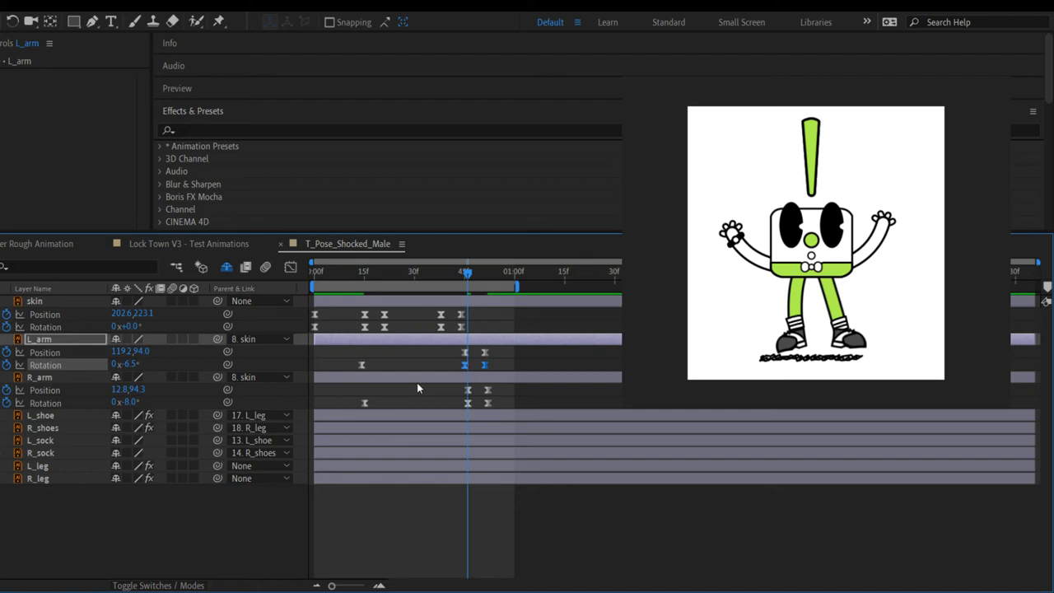
key("k")
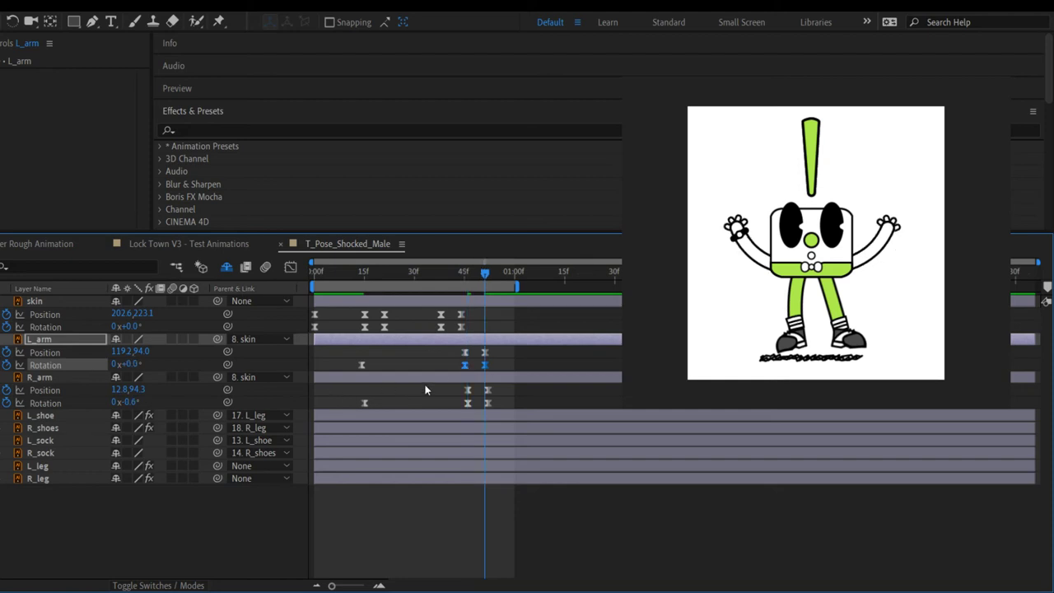
left_click(464, 365)
key("ctrl+c")
key("ctrl+v")
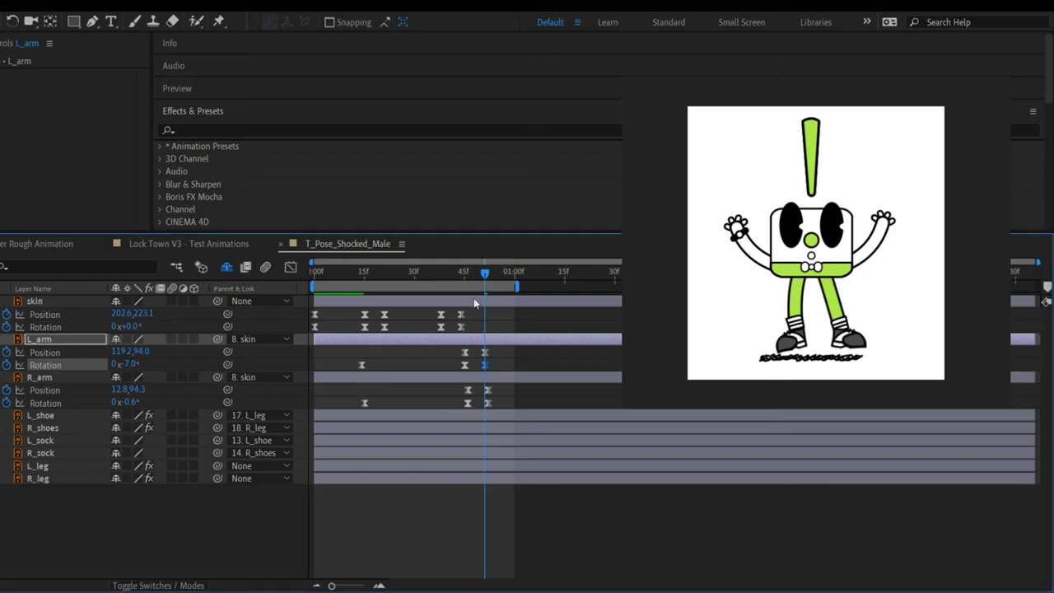
Step: Set R_arm Rotation to -8° at its later keyframe
key("j")
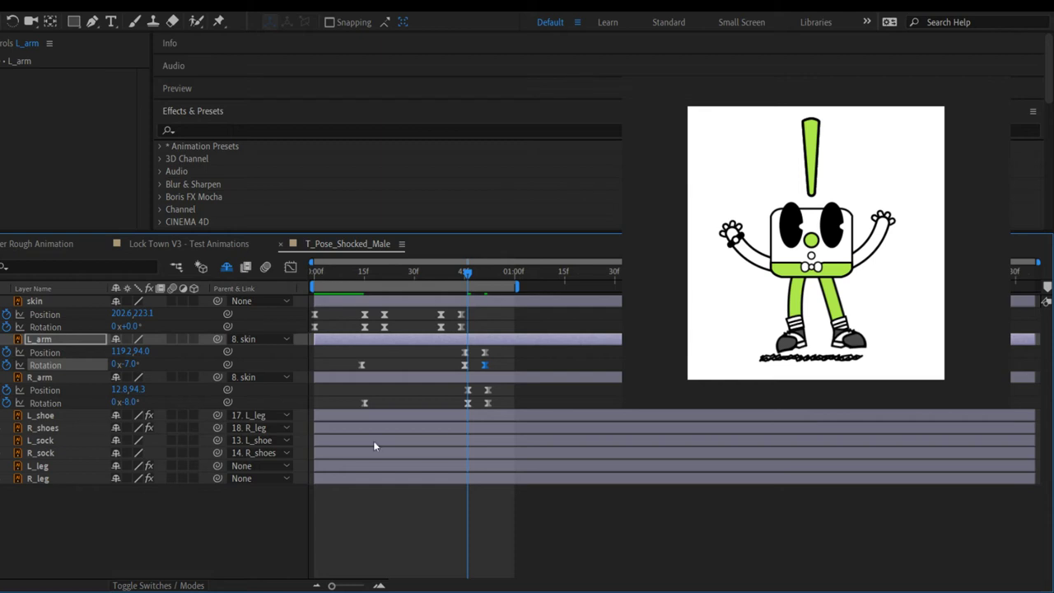
left_click(468, 402)
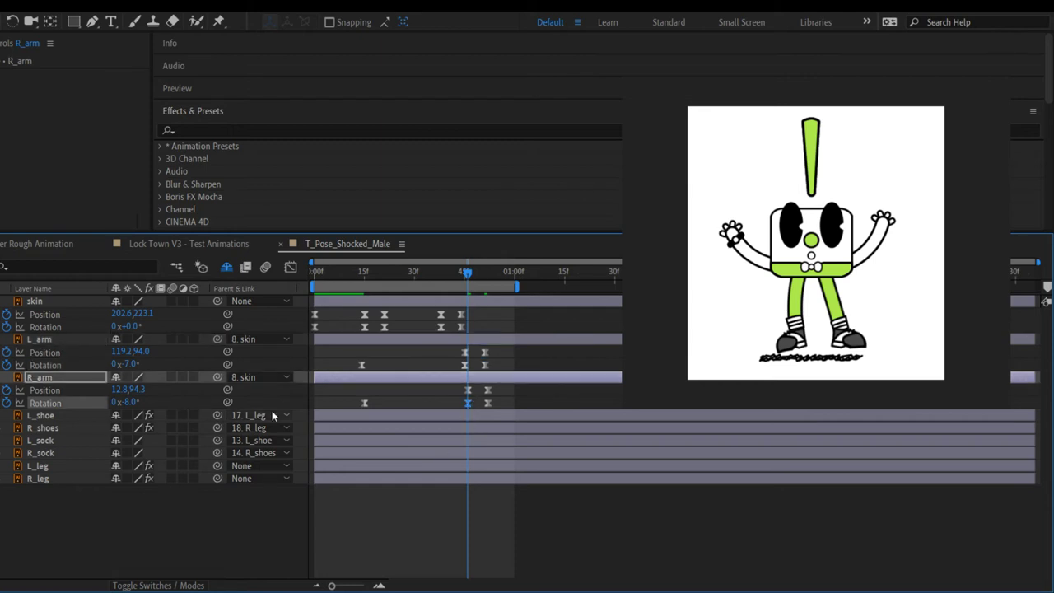
key("k")
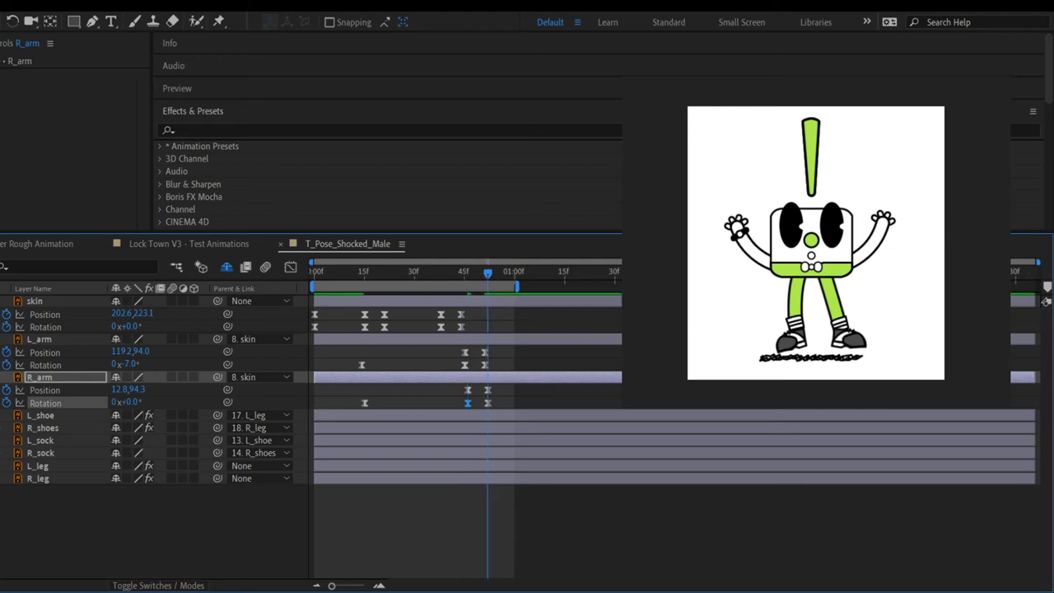
left_click_drag(125, 402, 115, 402)
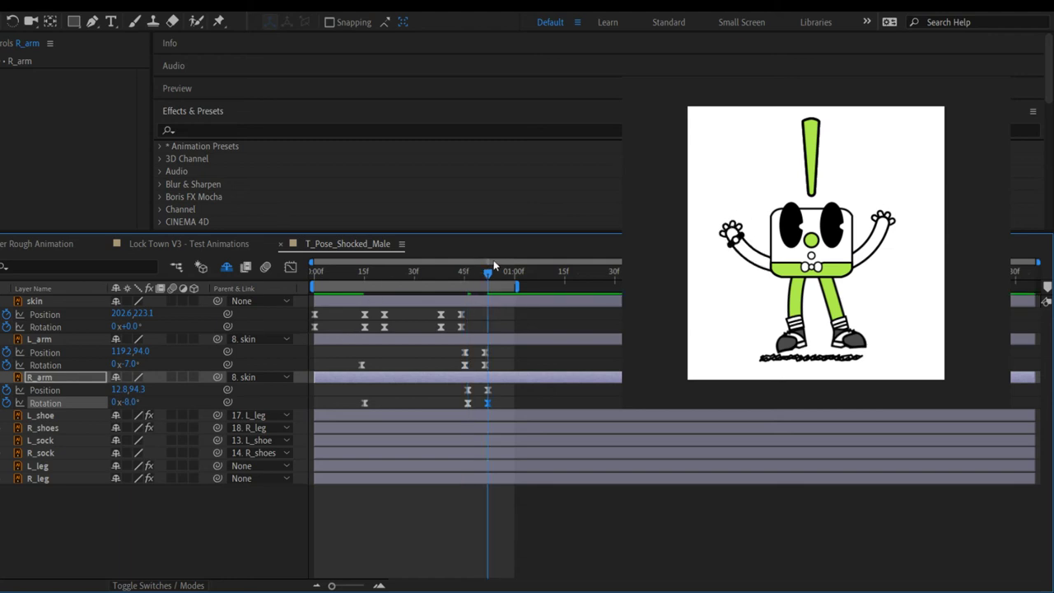
left_click_drag(487, 274, 122, 265)
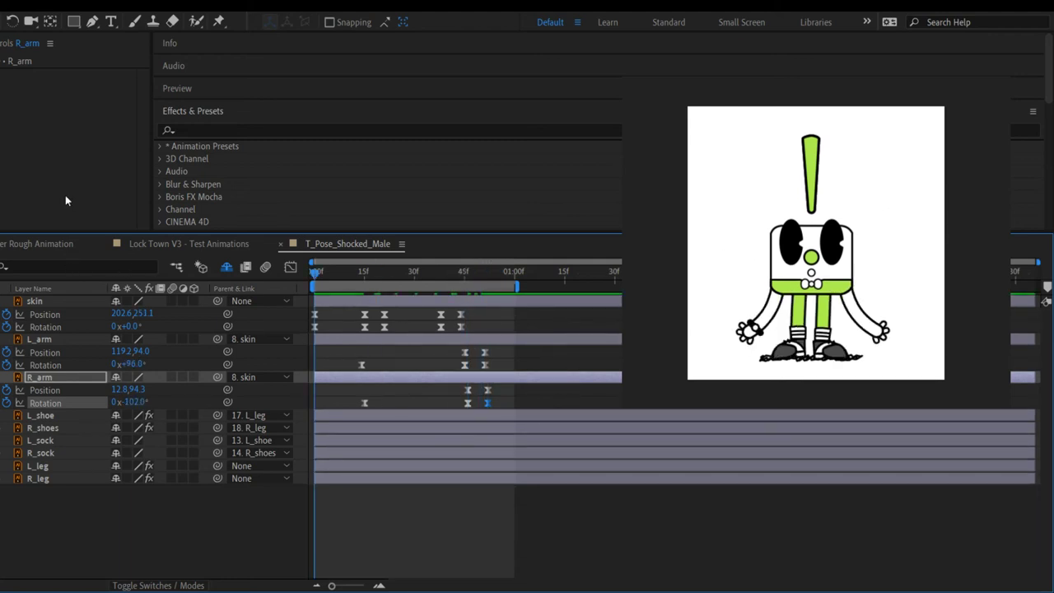
key("space")
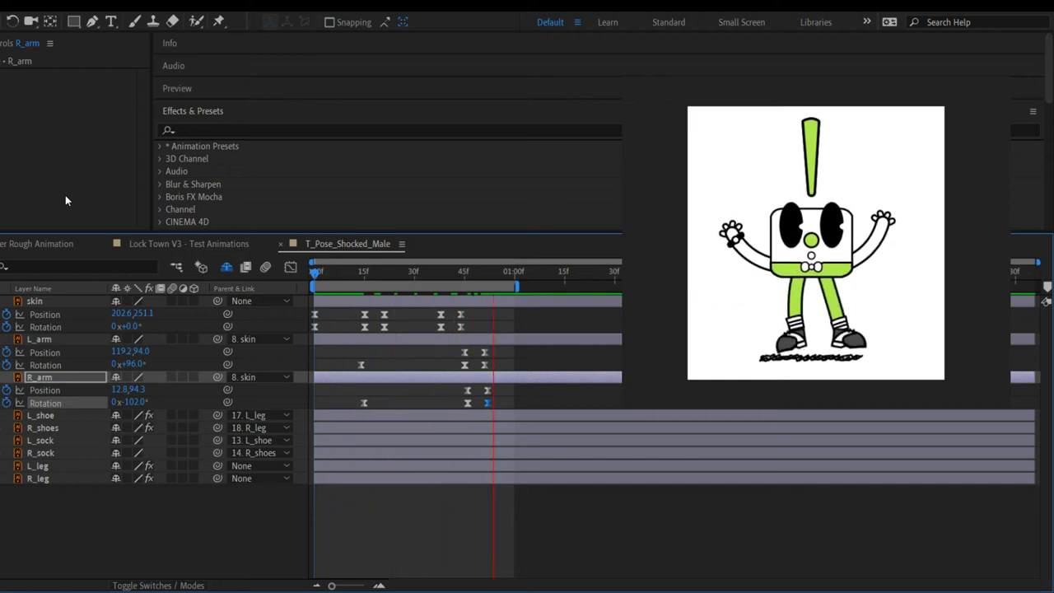
left_click(38, 377)
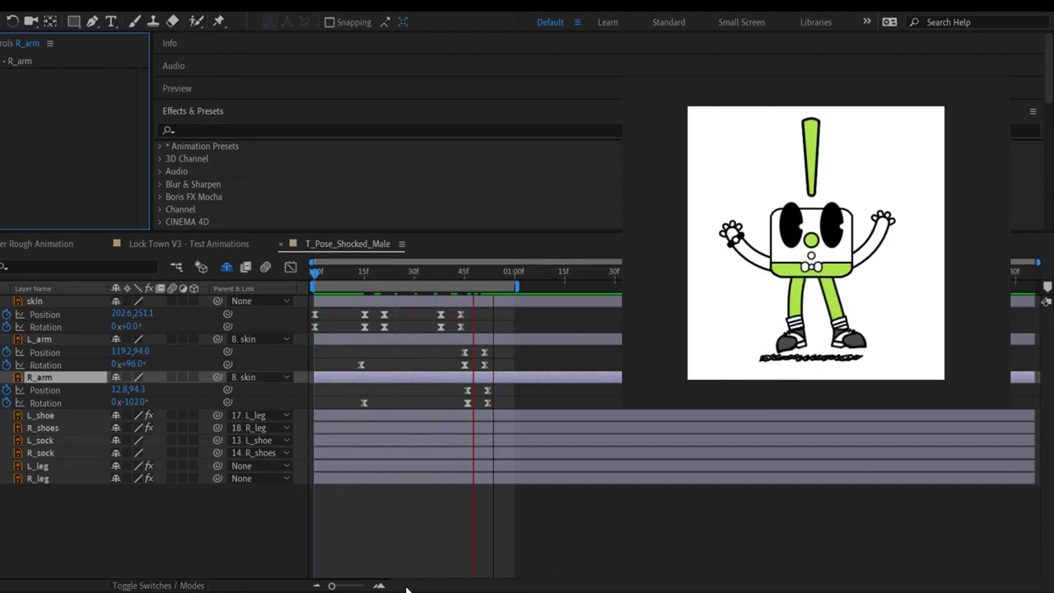
key("space")
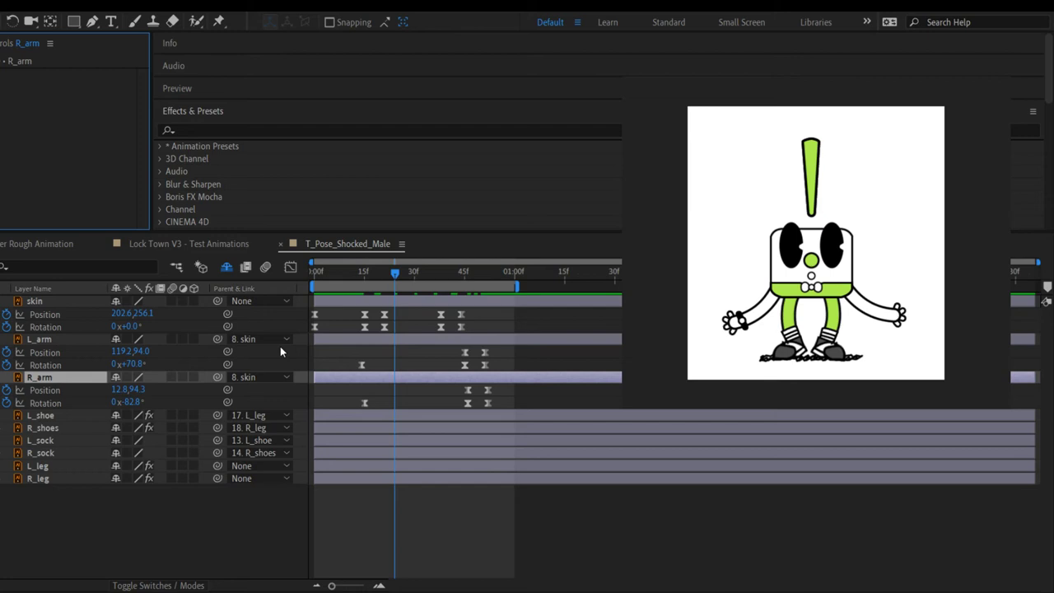
left_click(393, 273)
key("space")
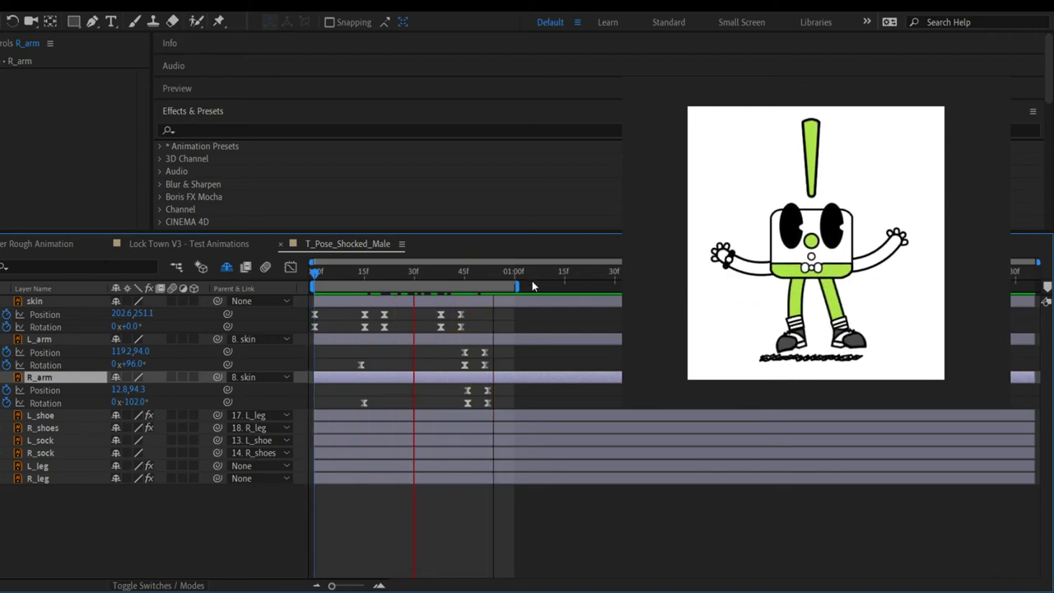
key("space")
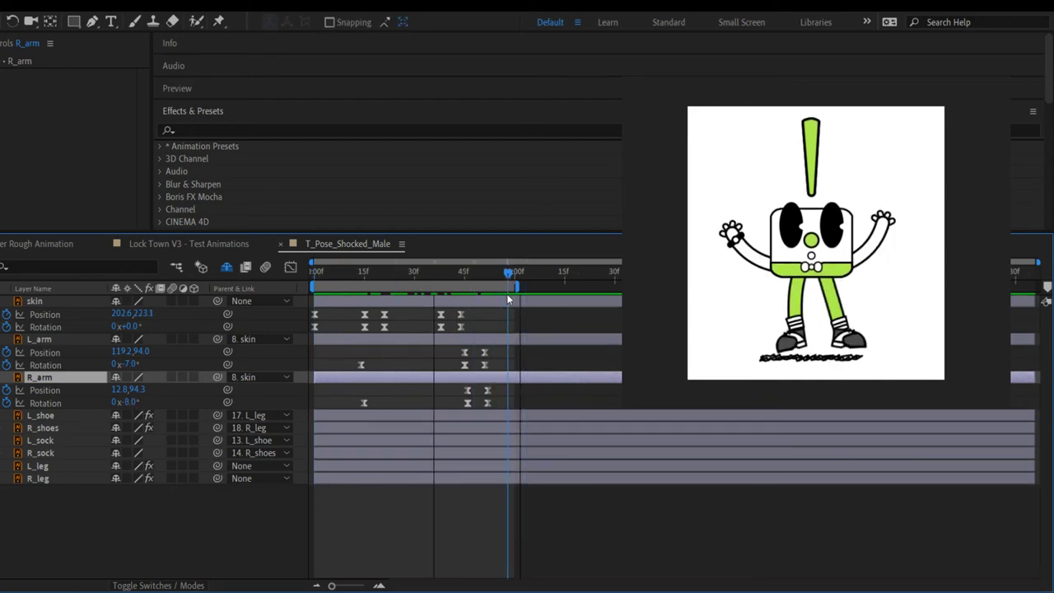
left_click_drag(507, 269, 284, 287)
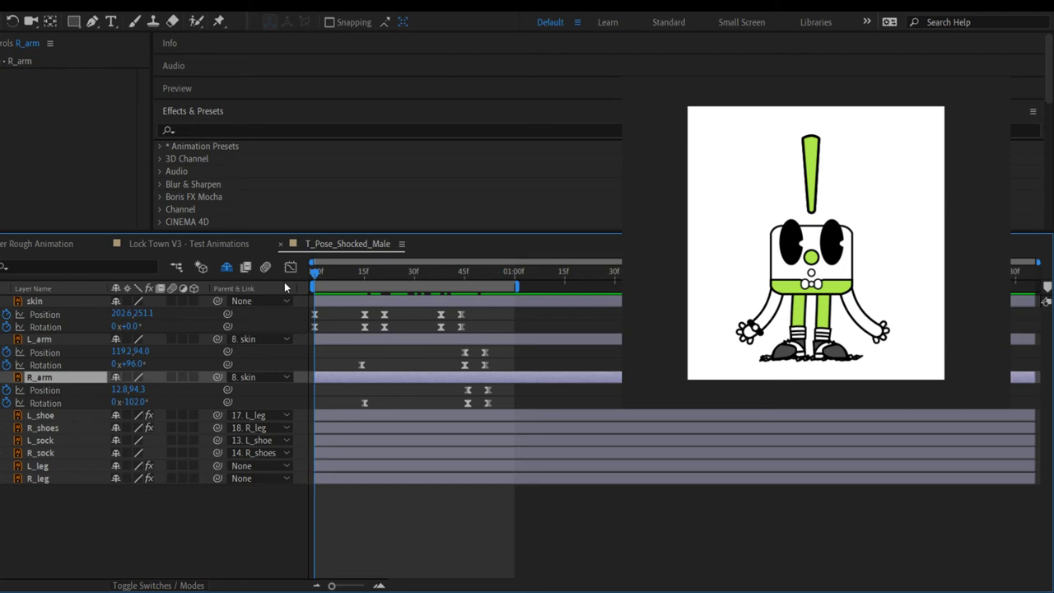
key("space")
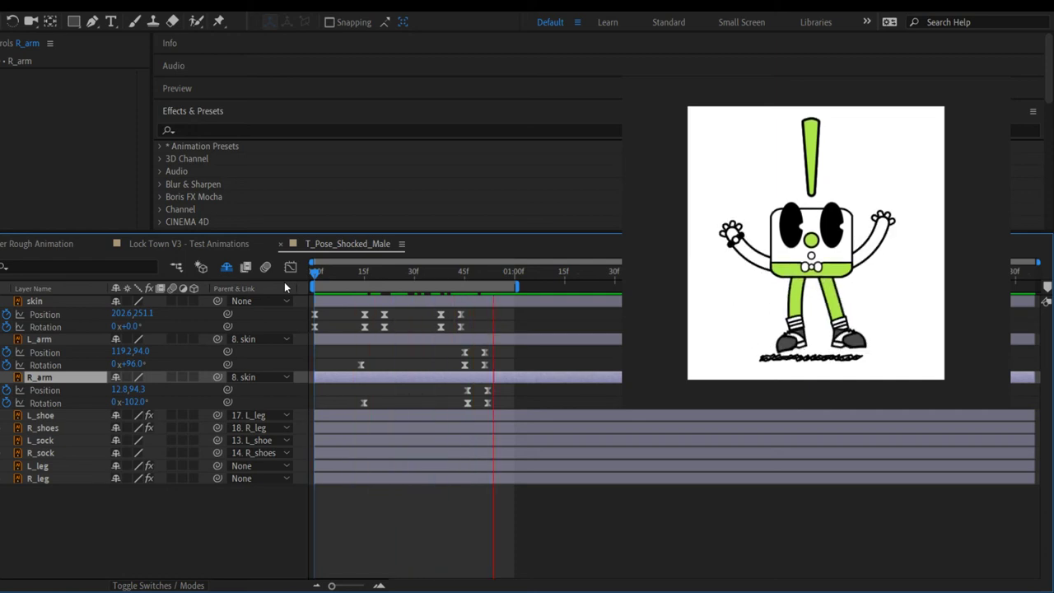
key("space")
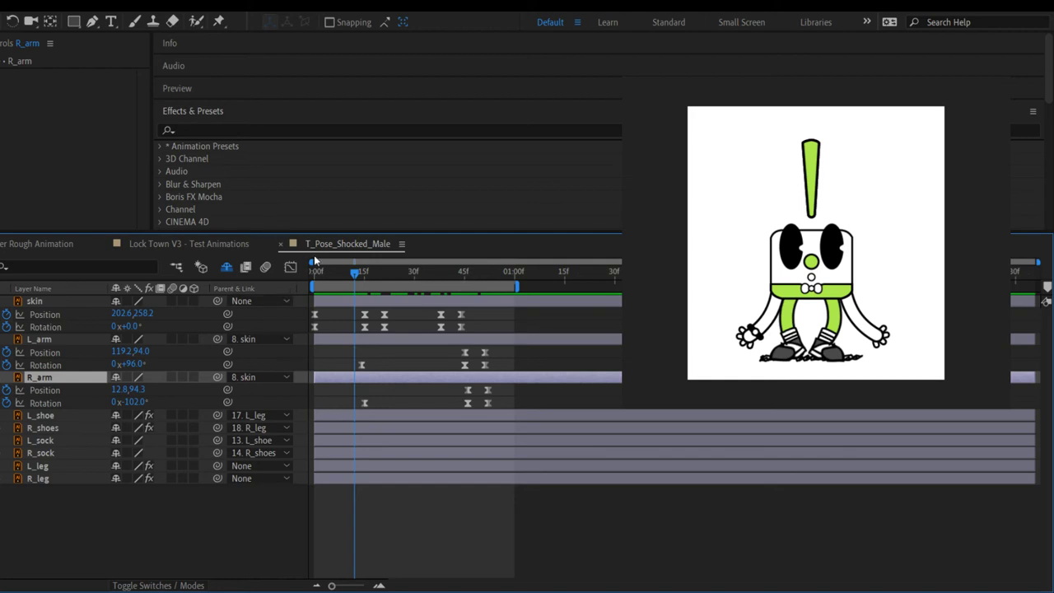
left_click_drag(354, 271, 264, 273)
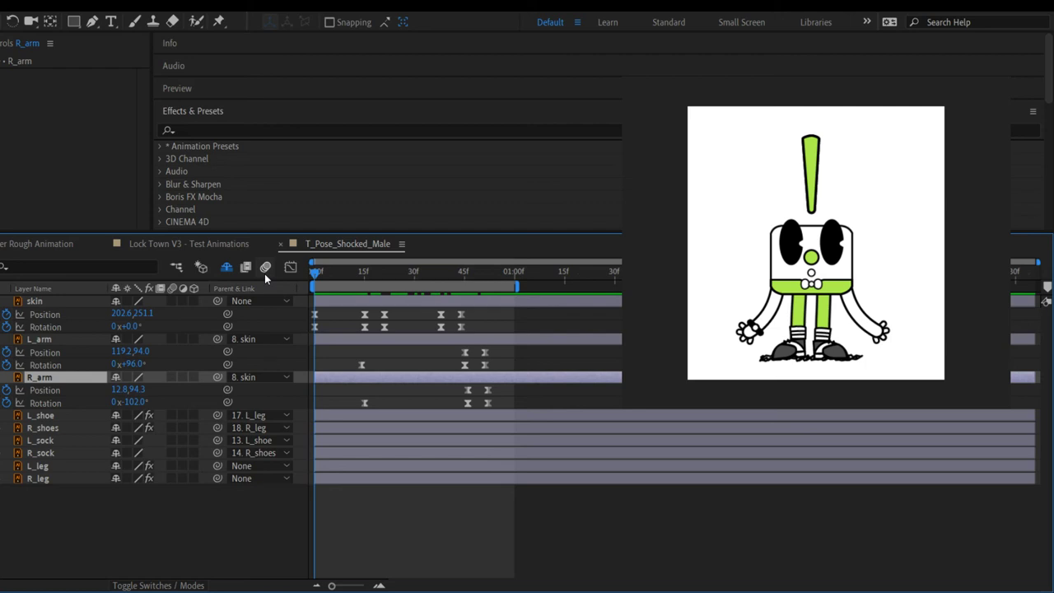
key("space")
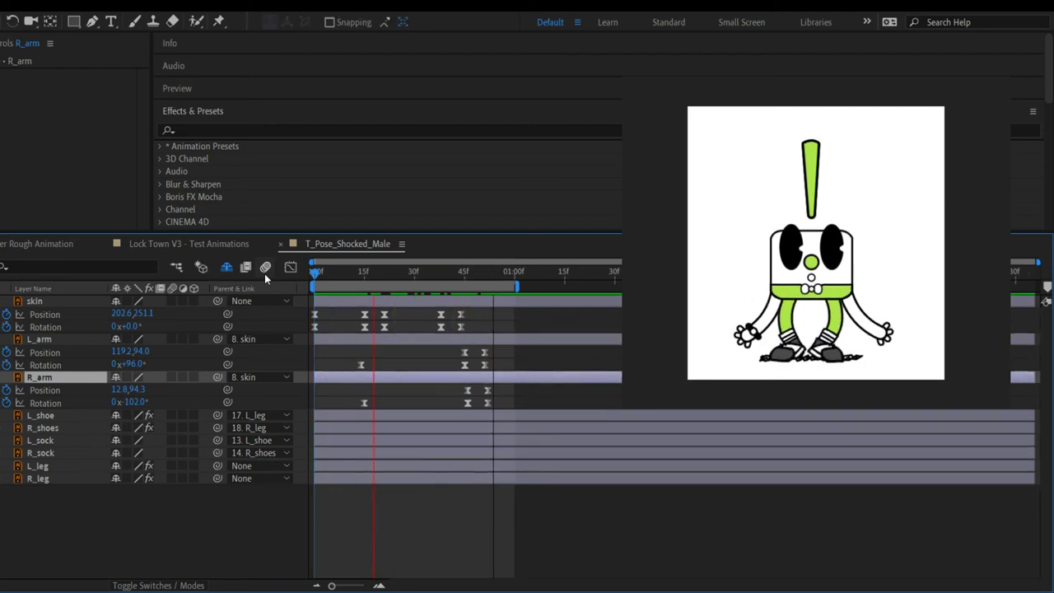
key("space")
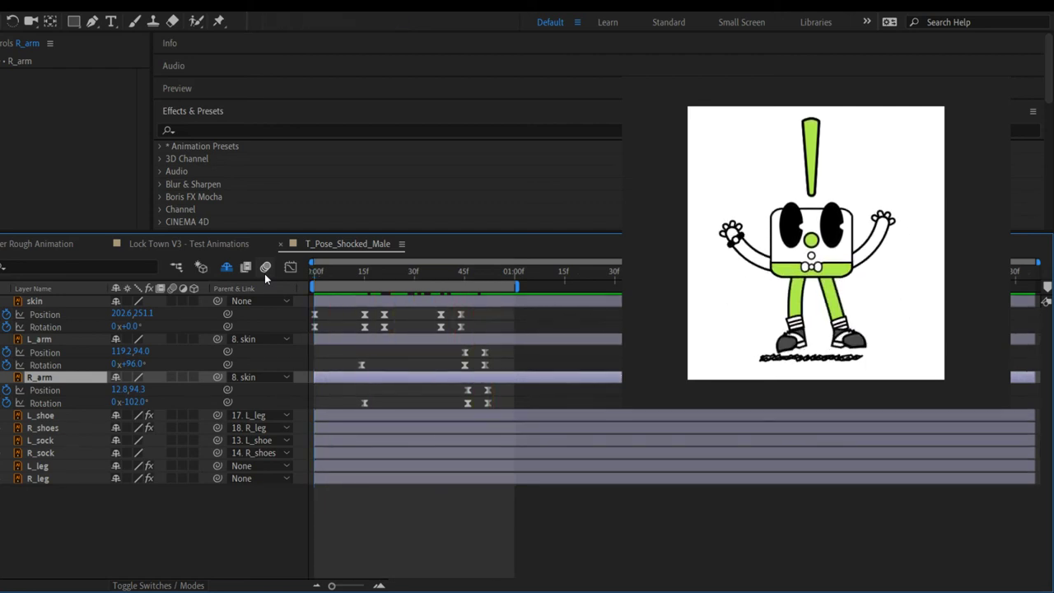
Step: Scrub between frame 0 and about 49f to inspect the jump poses
left_click(330, 274)
left_click_drag(330, 274, 245, 273)
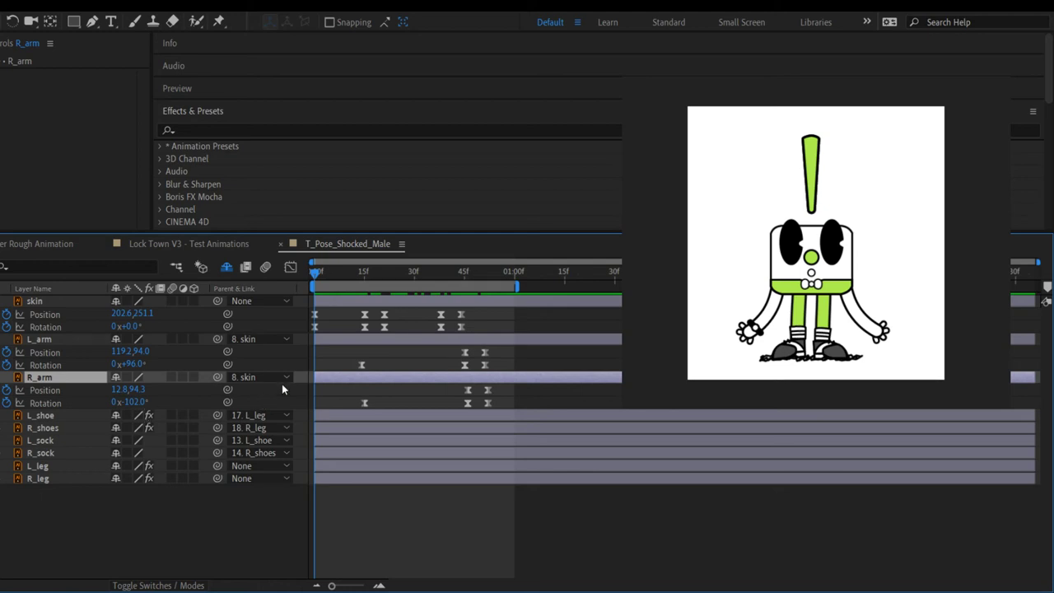
left_click_drag(517, 285, 616, 284)
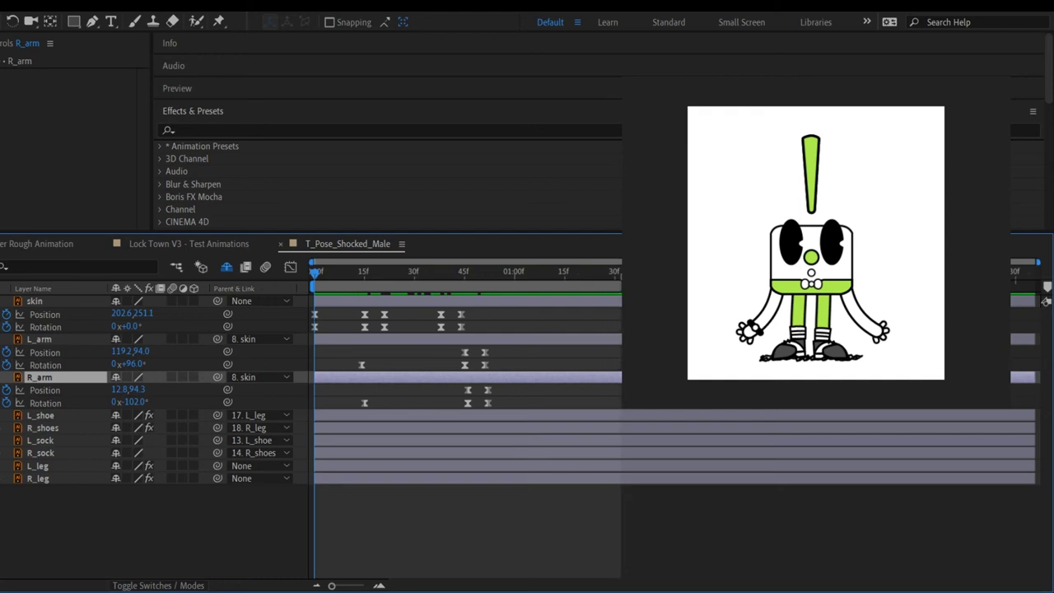
left_click_drag(316, 278, 519, 298)
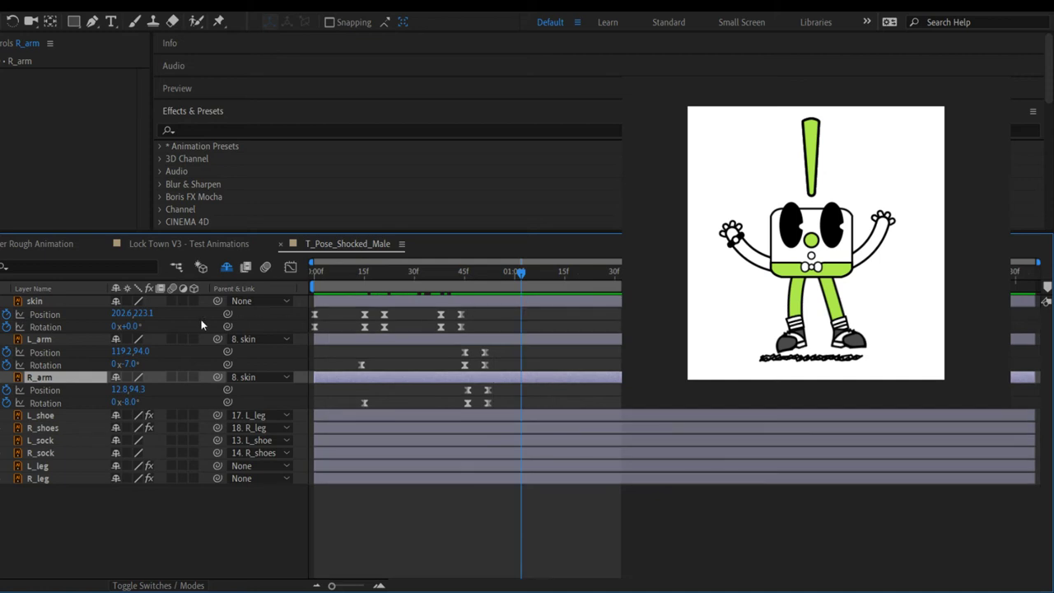
left_click(461, 271)
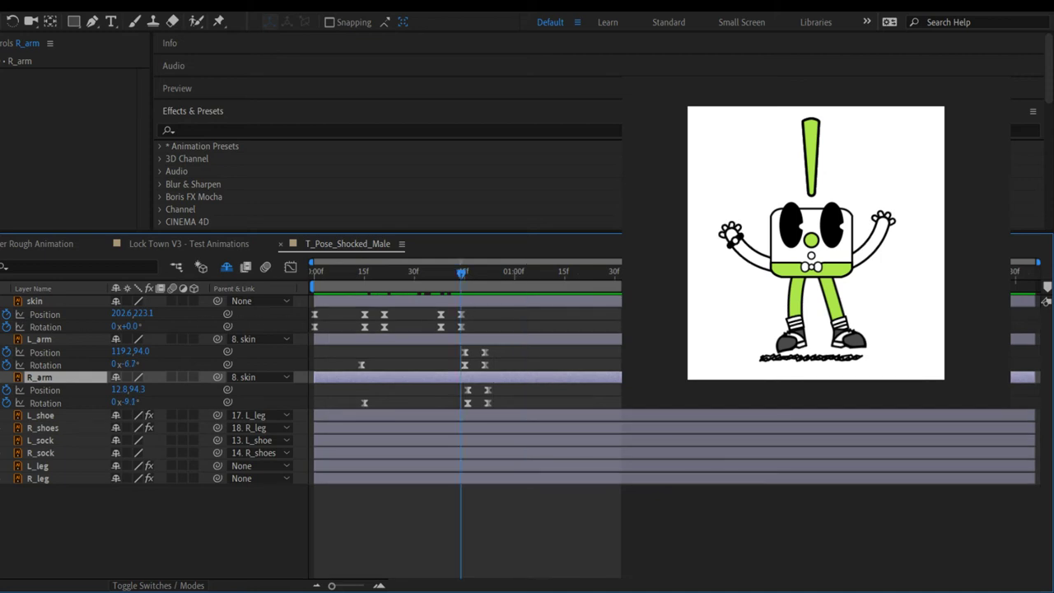
left_click(440, 272)
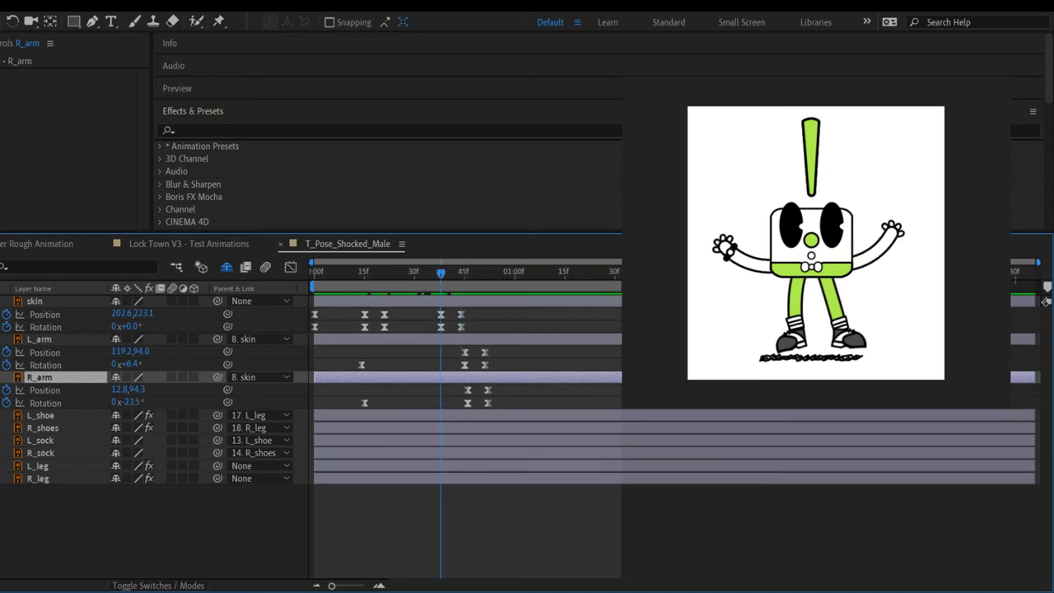
left_click(384, 271)
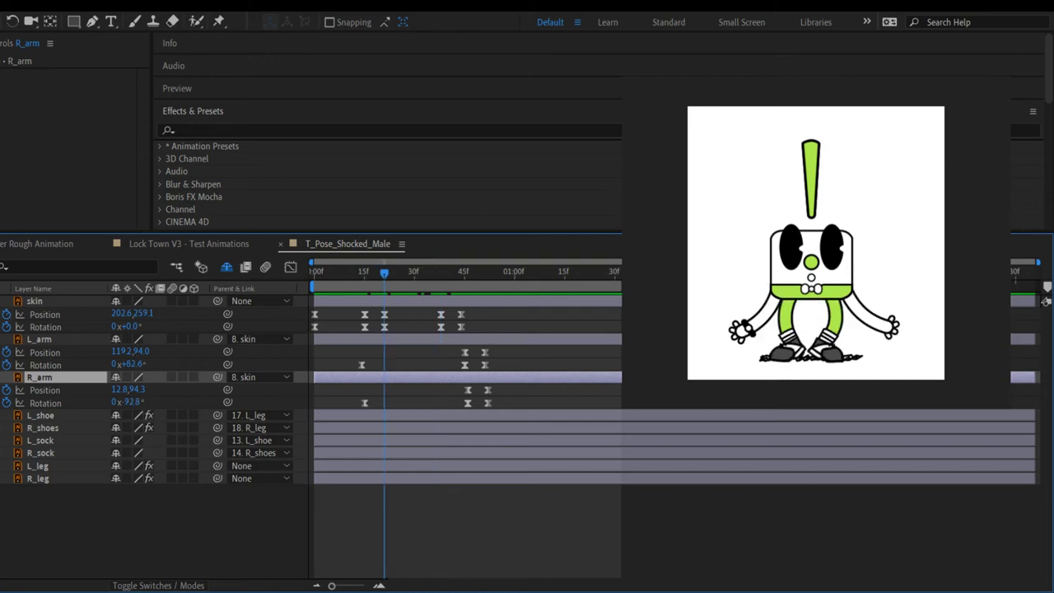
left_click(364, 272)
left_click(314, 272)
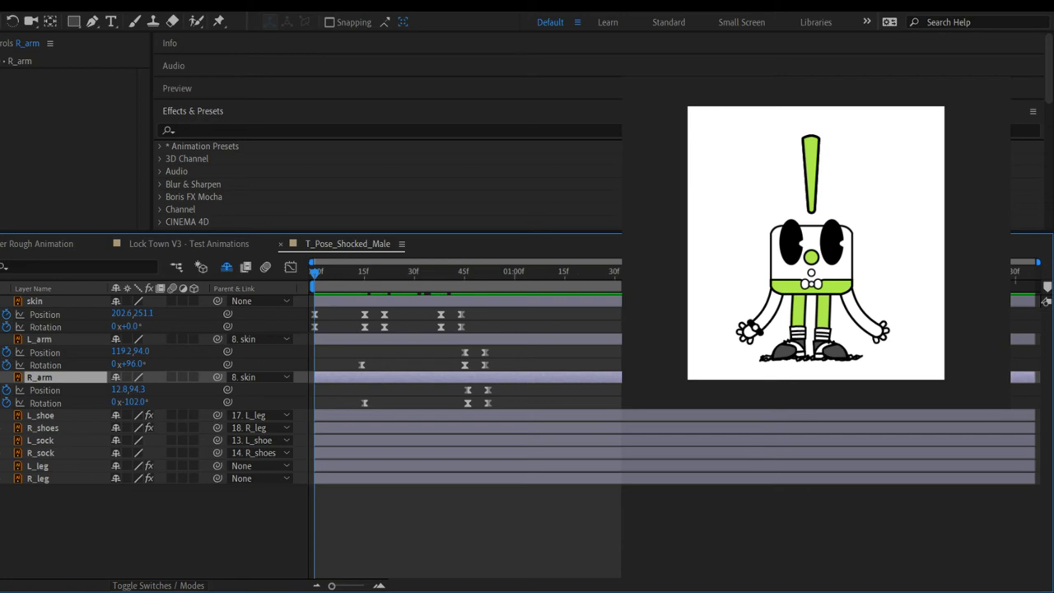
left_click(362, 271)
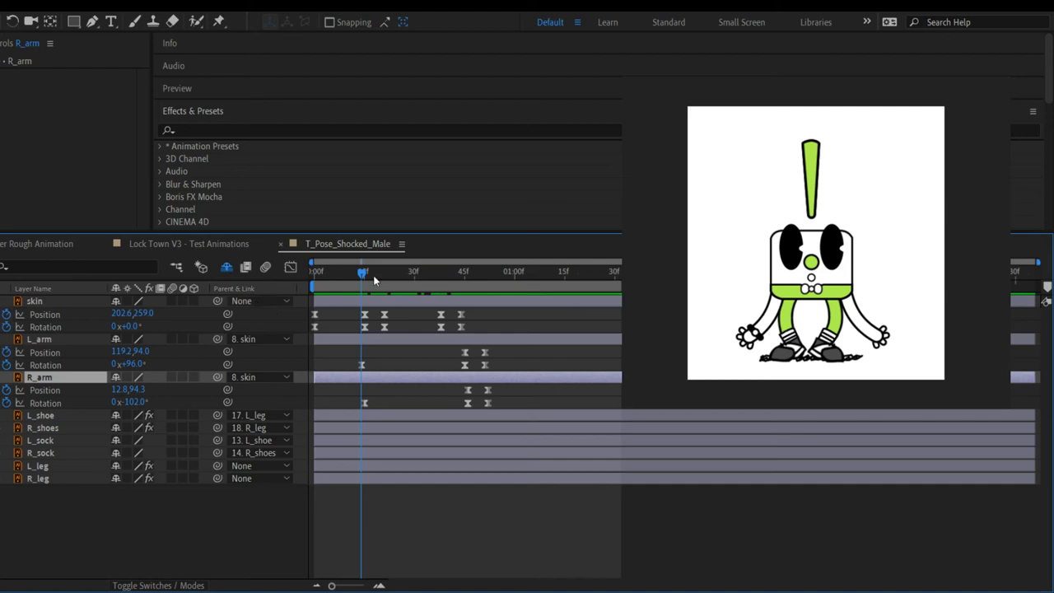
Step: Preview the jump, then end the work area at about 01:00f
left_click_drag(359, 275, 530, 272)
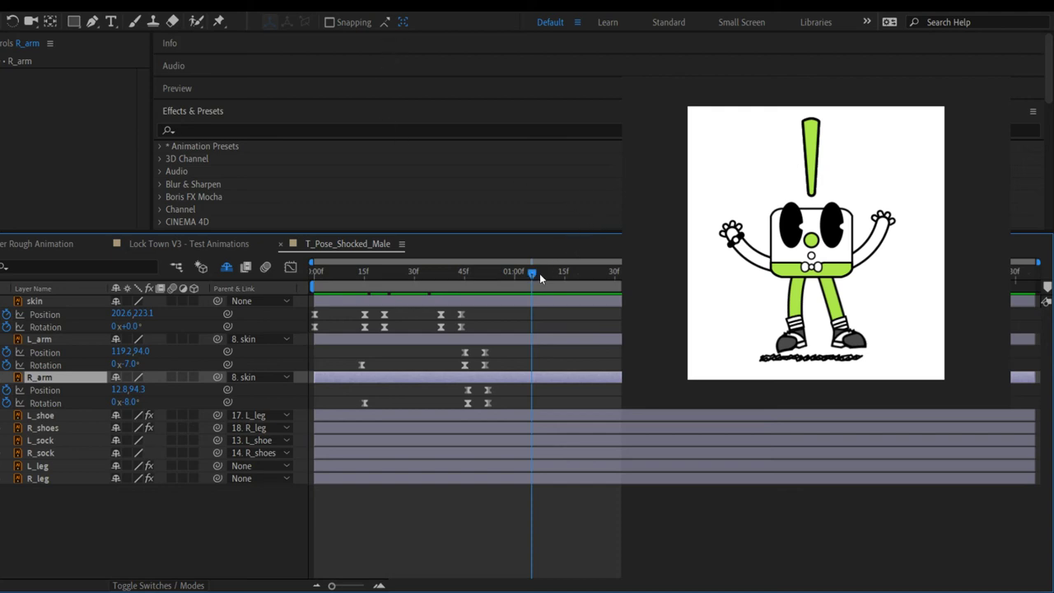
key("space")
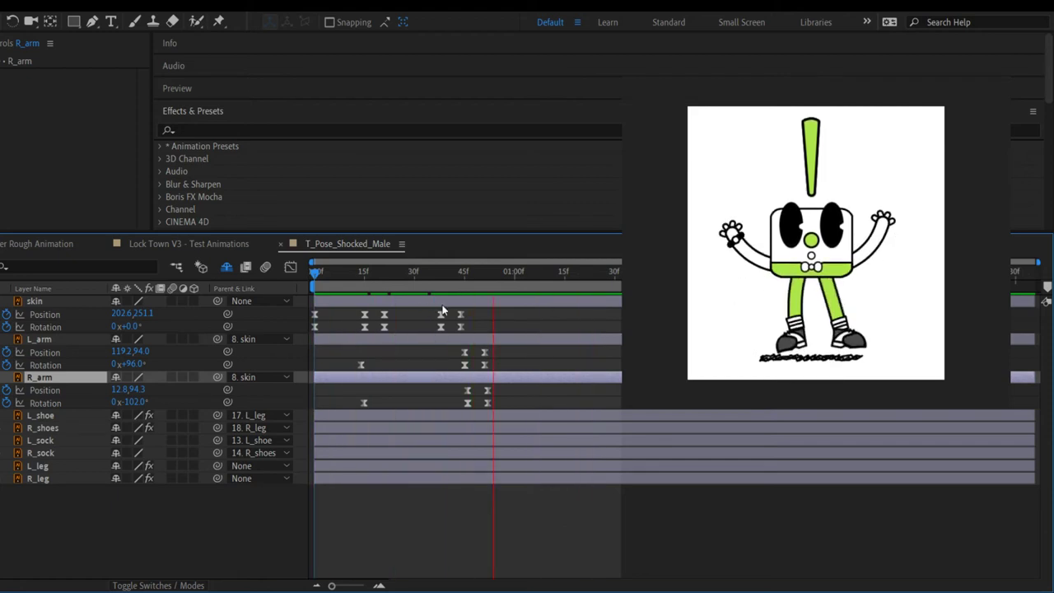
key("space")
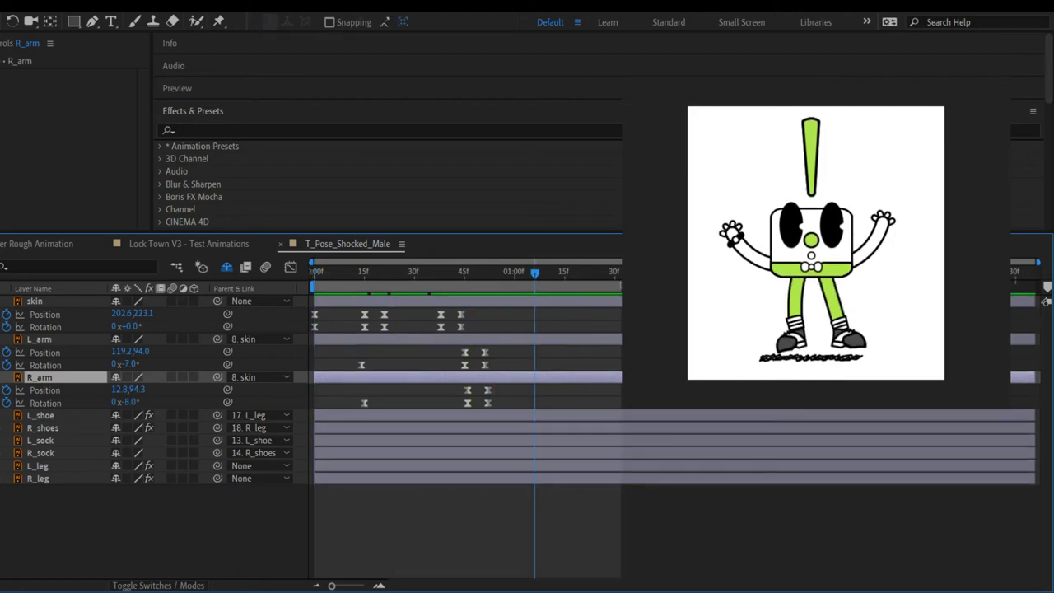
mouse_move(621, 286)
left_mouse_down()
mouse_move(497, 286)
mouse_move(509, 285)
left_mouse_up()
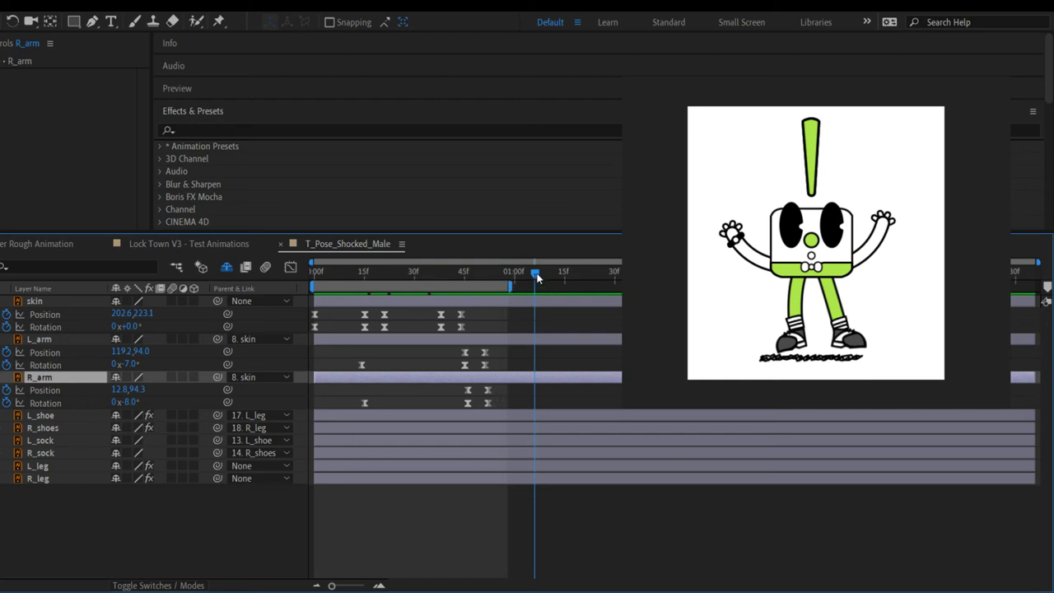
Step: Preview the shortened work area, then turn off Hide Shy Layers to list bowtie, mouth, eyes, Hair and wristwatch
key("space")
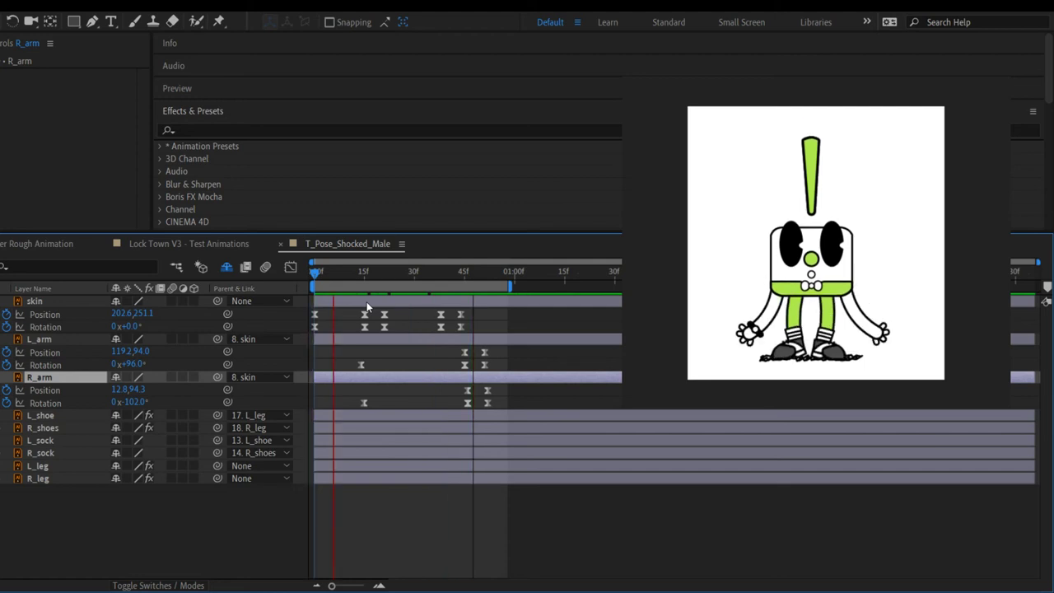
key("space")
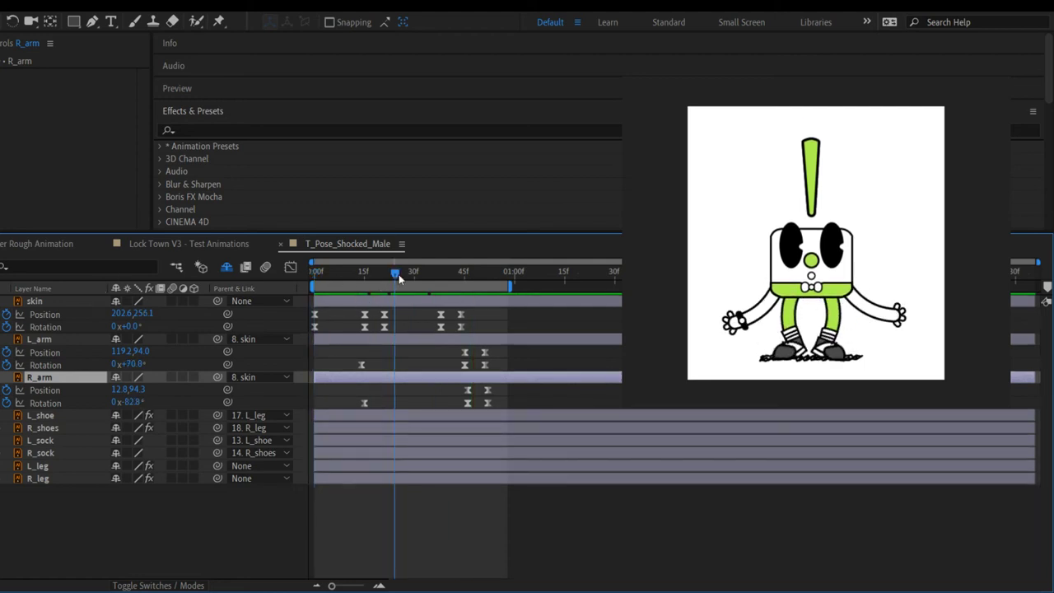
left_click_drag(395, 273, 206, 279)
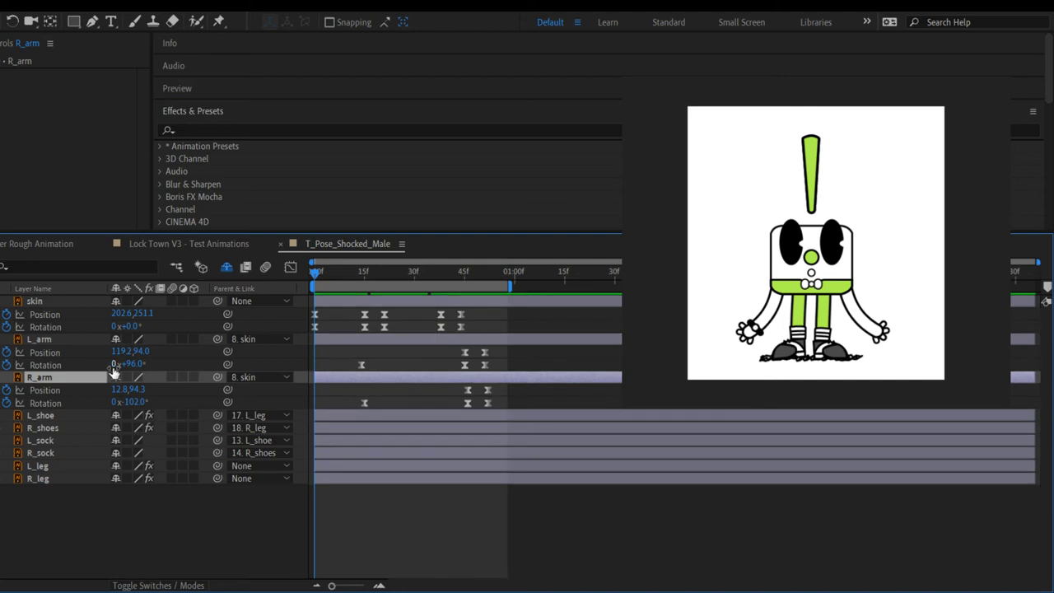
left_click(227, 266)
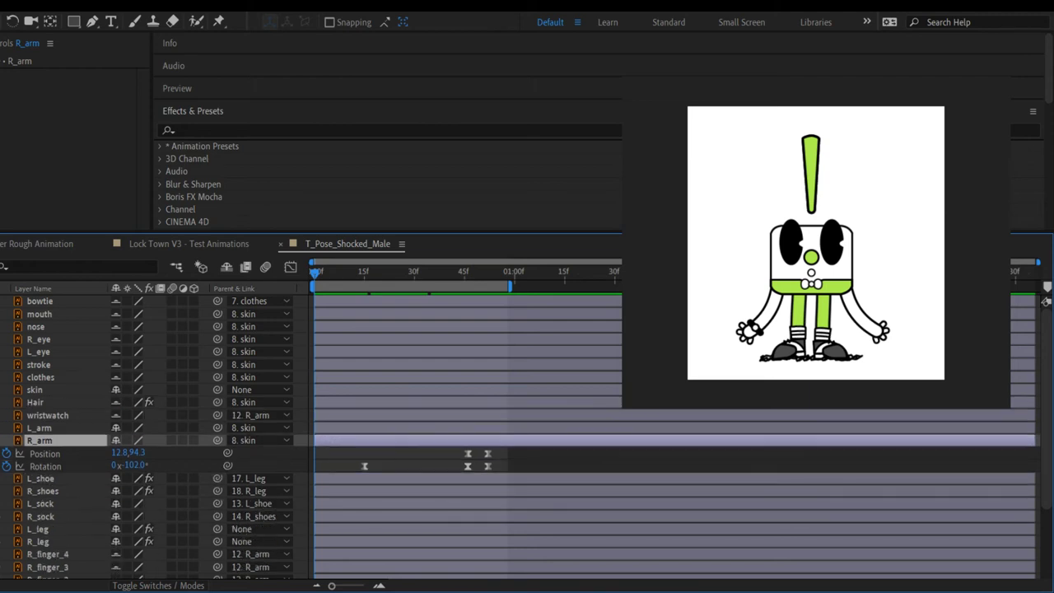
scroll(79, 511, "down", 1)
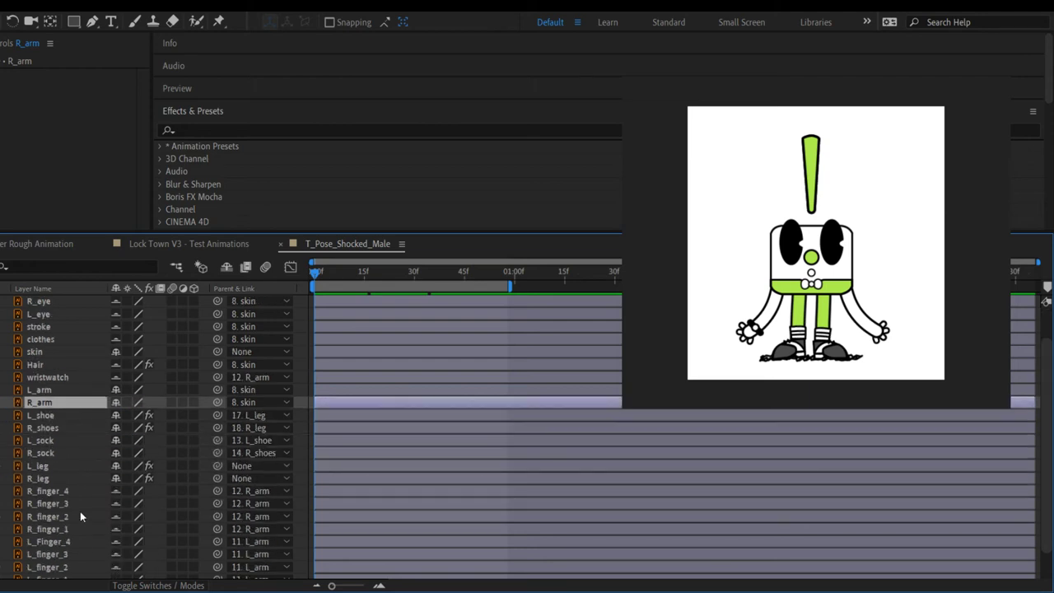
scroll(79, 511, "down", 1)
scroll(81, 531, "up", 2)
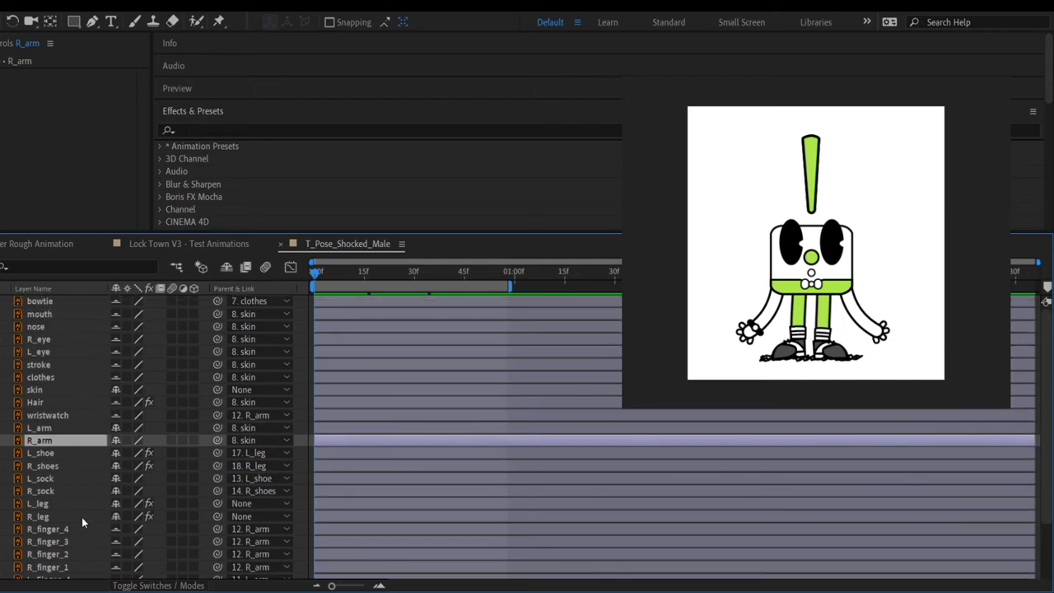
Step: Re-hide shy layers and drag Wave Warp, found by searching 'wave', onto the Hair layer
left_click(38, 403)
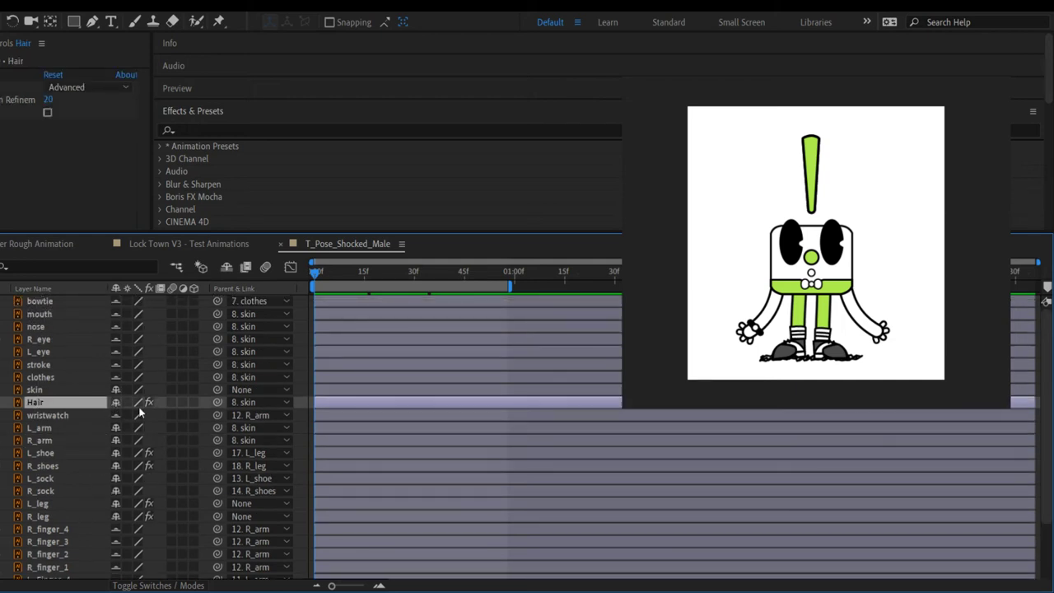
left_click(226, 266)
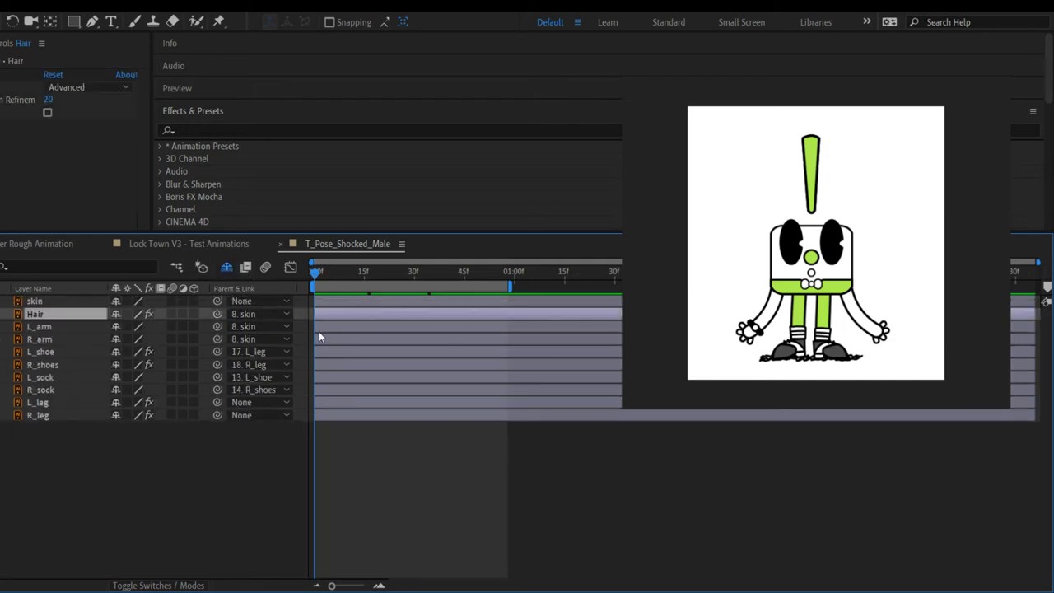
left_click(189, 129)
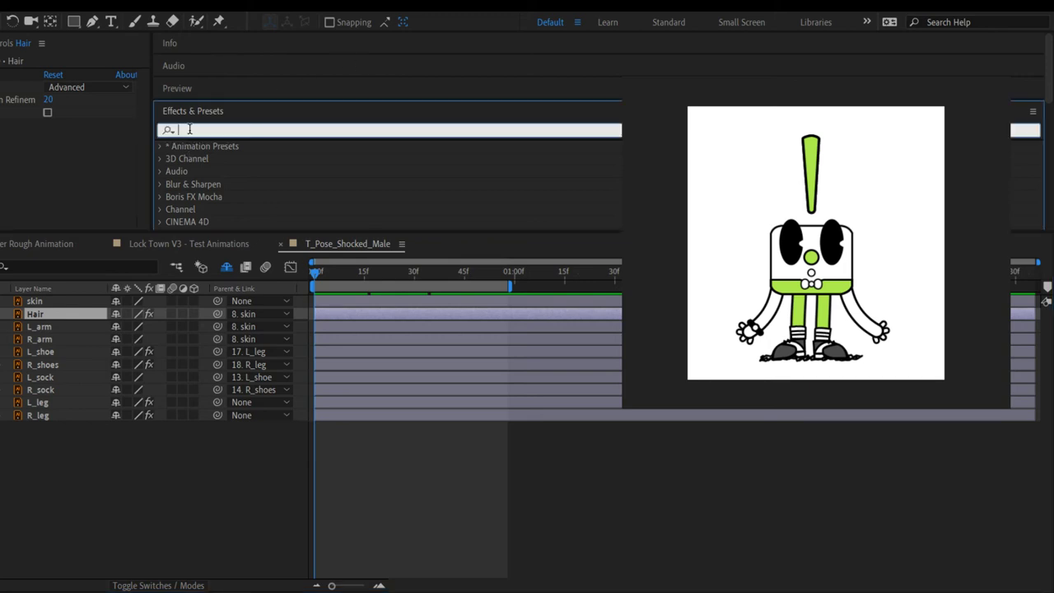
type("wave")
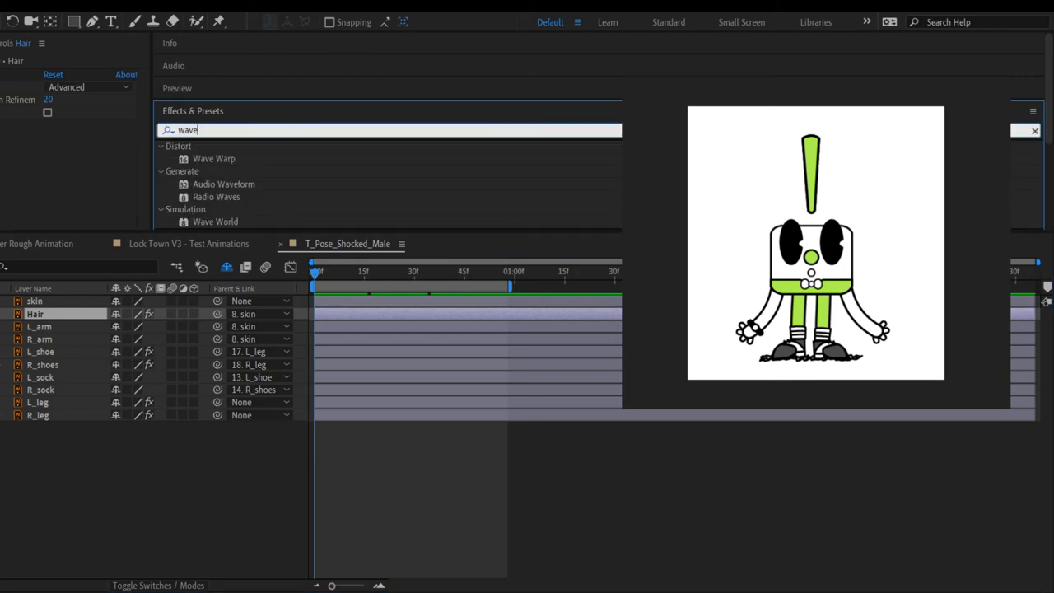
left_click_drag(217, 159, 52, 306)
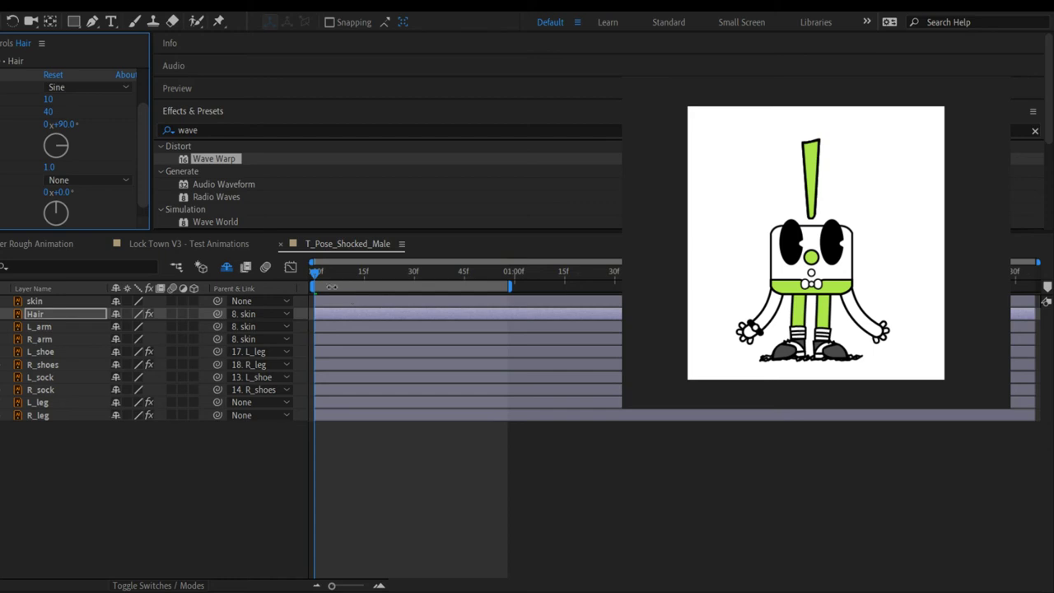
left_click(134, 319)
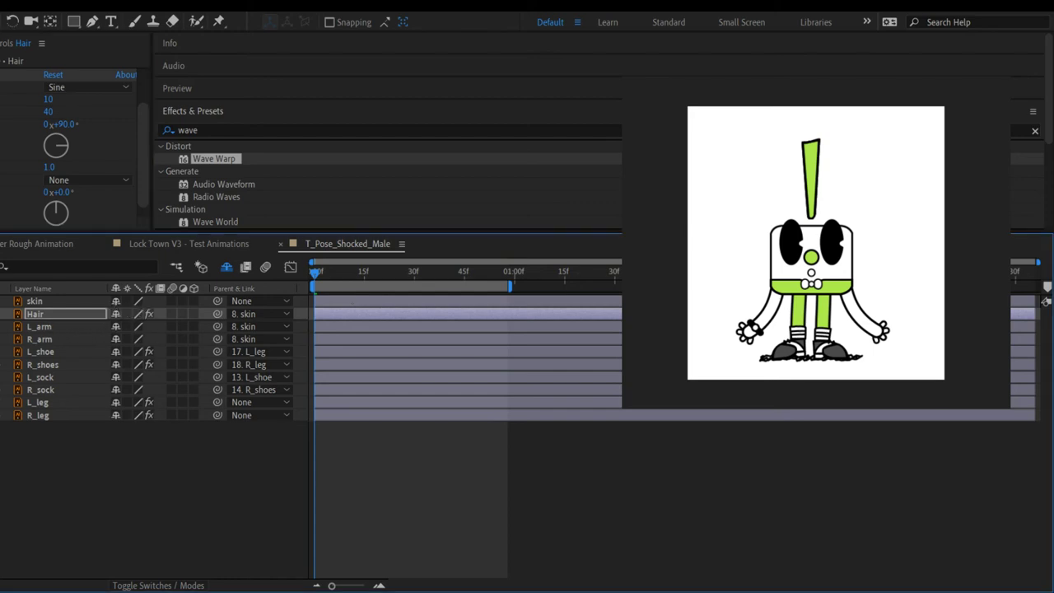
key("ctrl+grave")
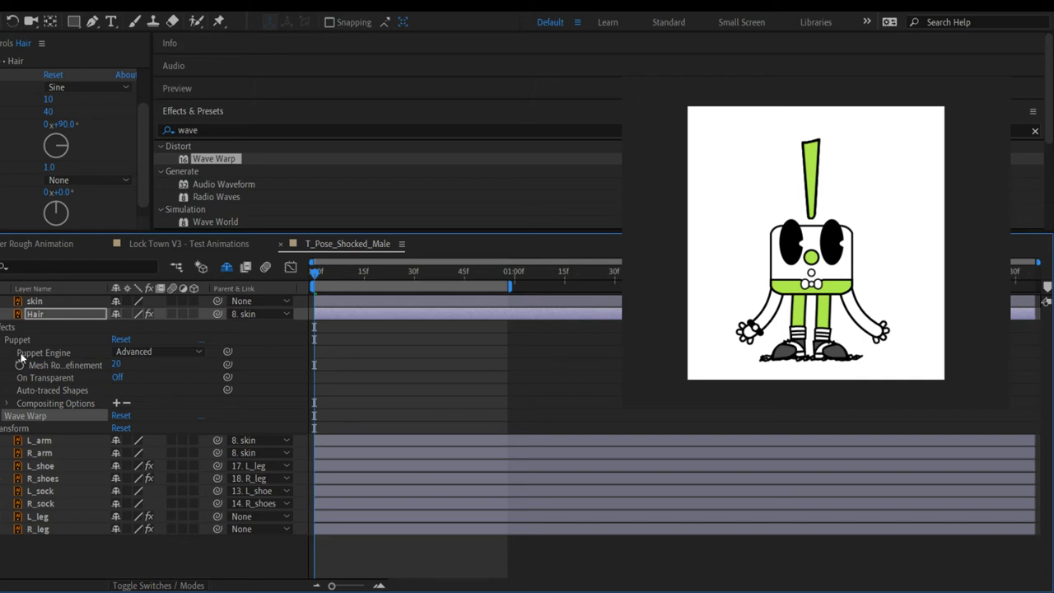
Step: Delete Hair's Puppet and Wave Warp effects, then reapply only Wave Warp
left_click(10, 329)
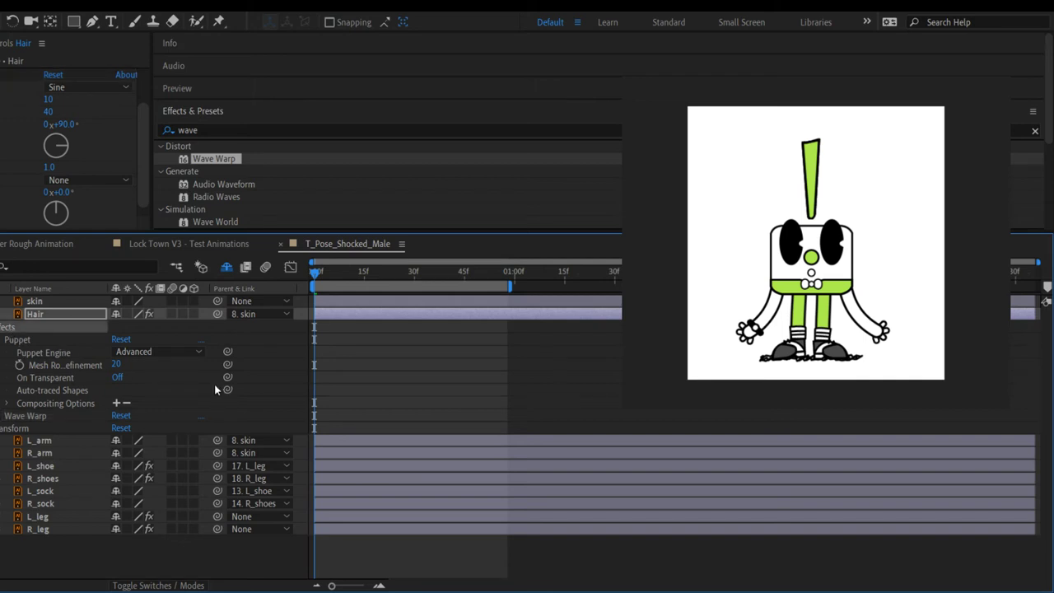
key("Delete")
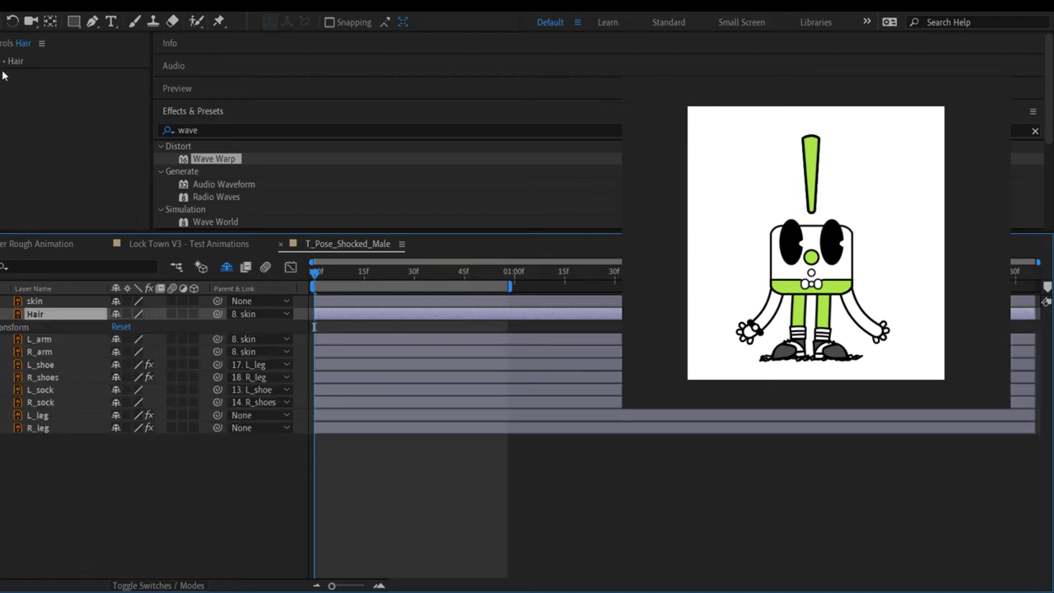
left_click_drag(206, 158, 37, 321)
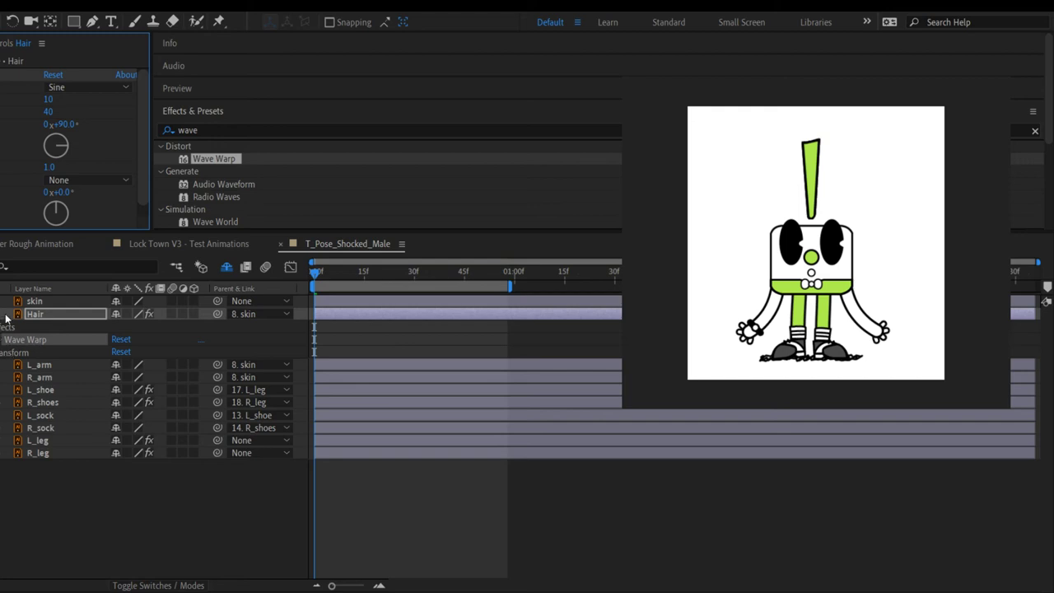
key("e")
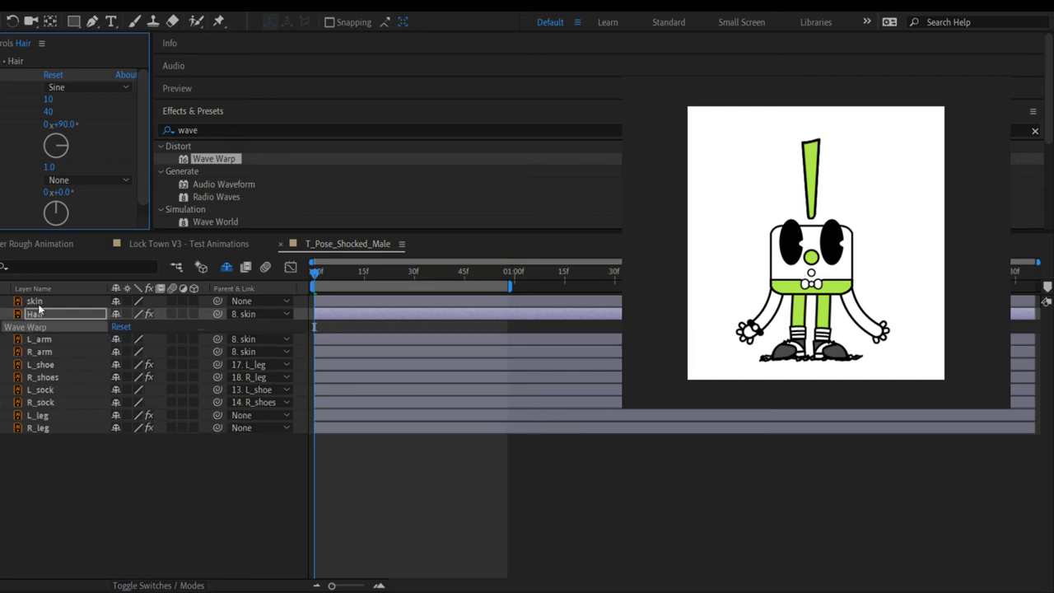
Step: Switch the layer column to Source Name, checking skin keyframes and Hair's Wave Warp settings
left_click(33, 301)
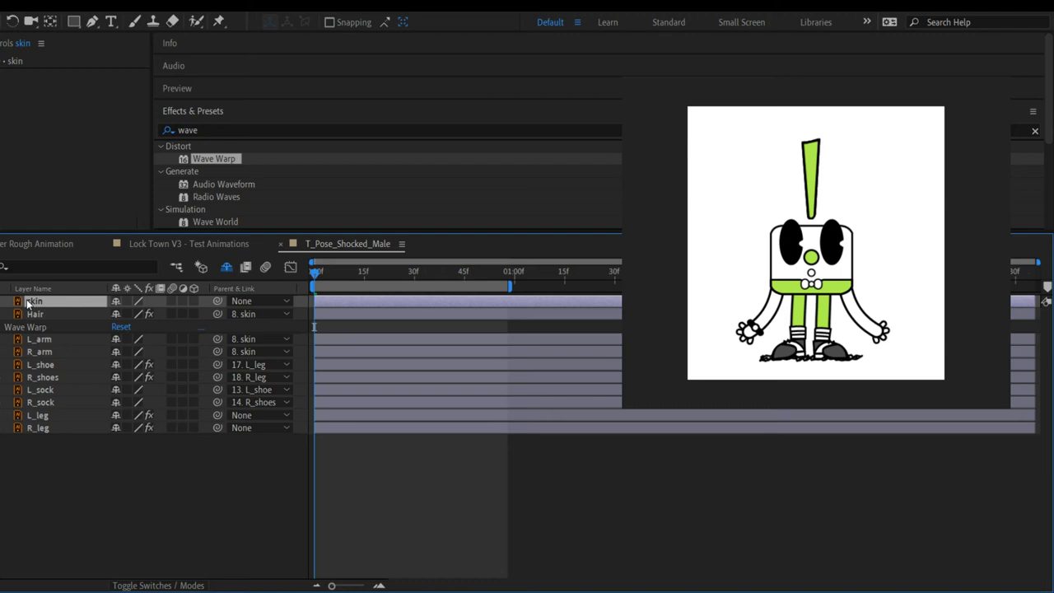
key("u")
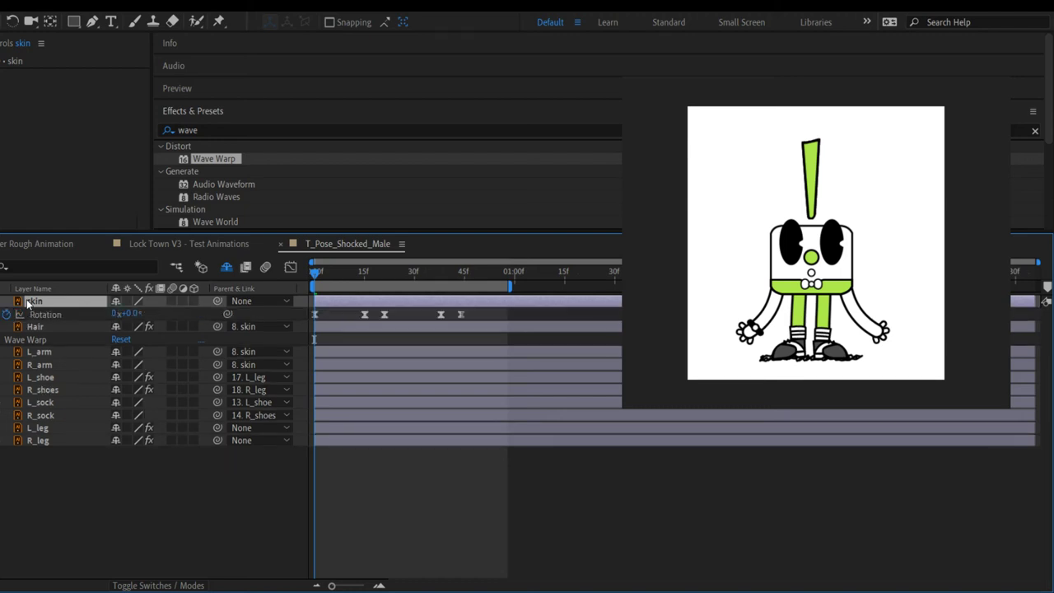
left_click(29, 288)
key("p")
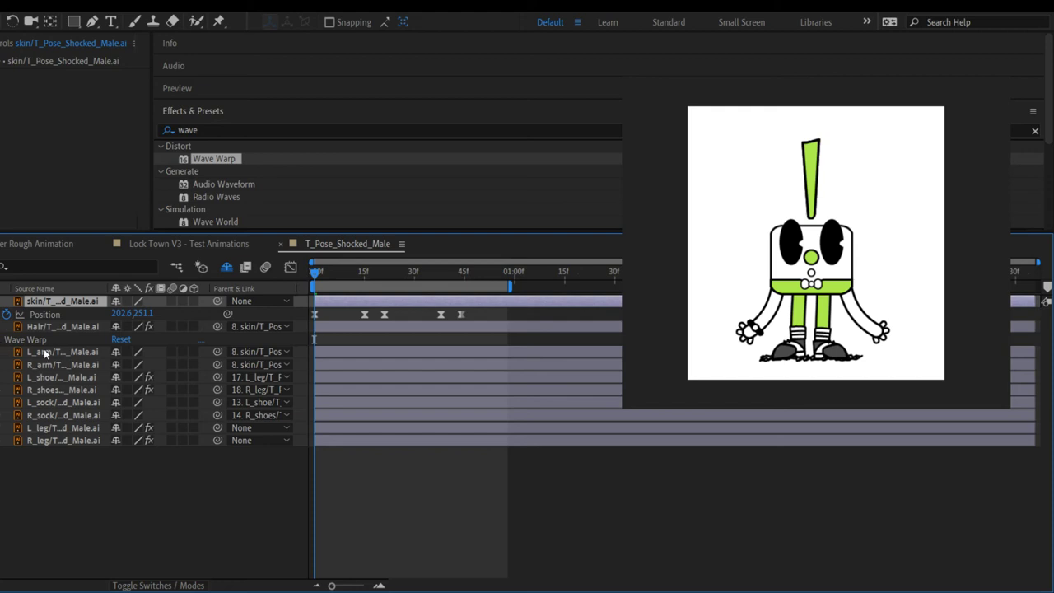
left_click(39, 91)
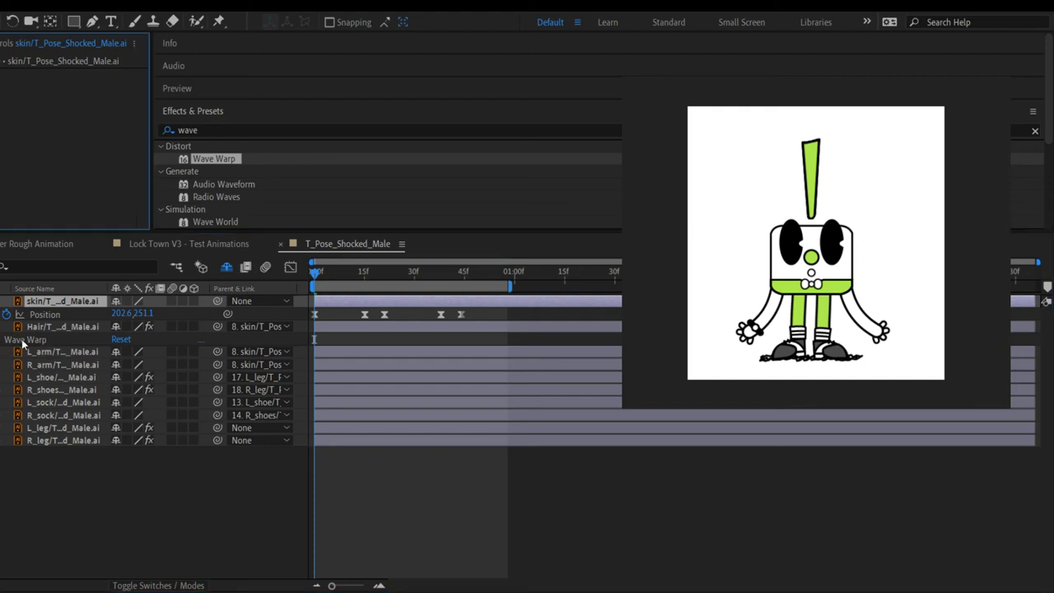
left_click(60, 327)
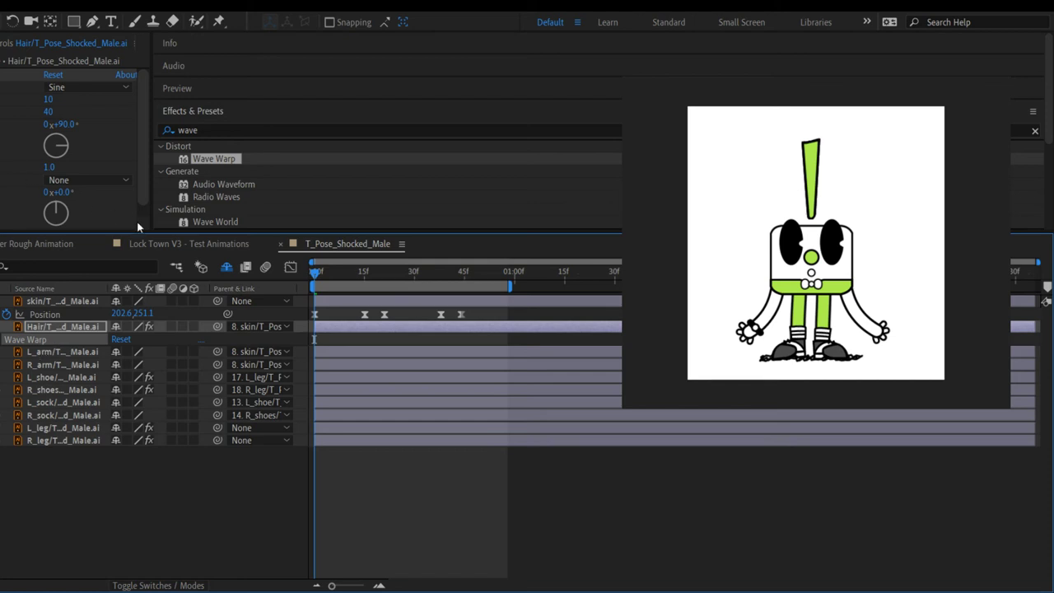
Step: Preview the arms-up pose around 40f, then return to the start of the animation
mouse_move(317, 268)
left_mouse_down()
mouse_move(557, 259)
mouse_move(303, 270)
left_mouse_up()
key("space")
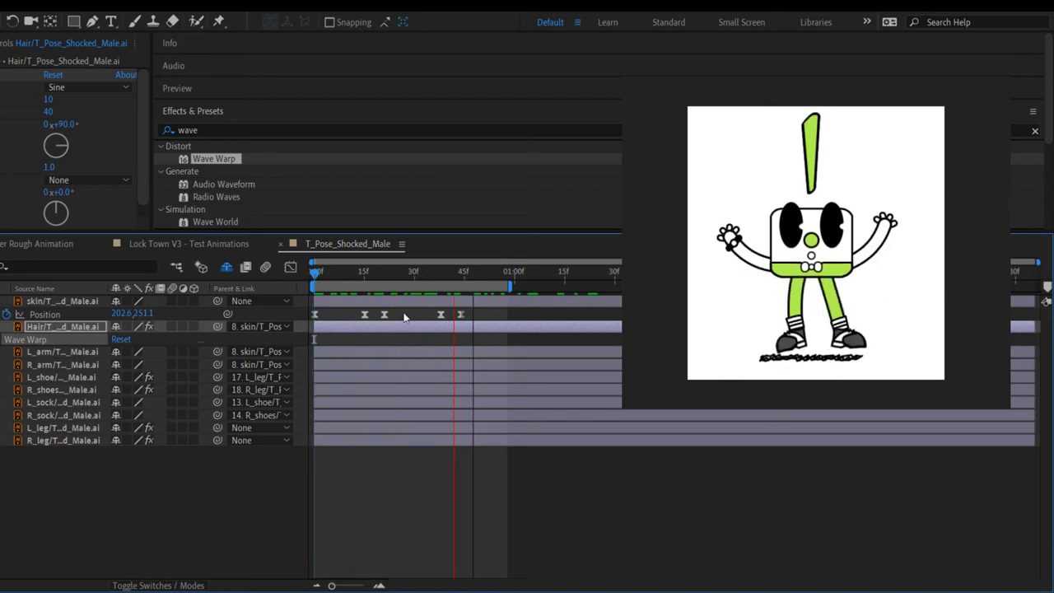
key("space")
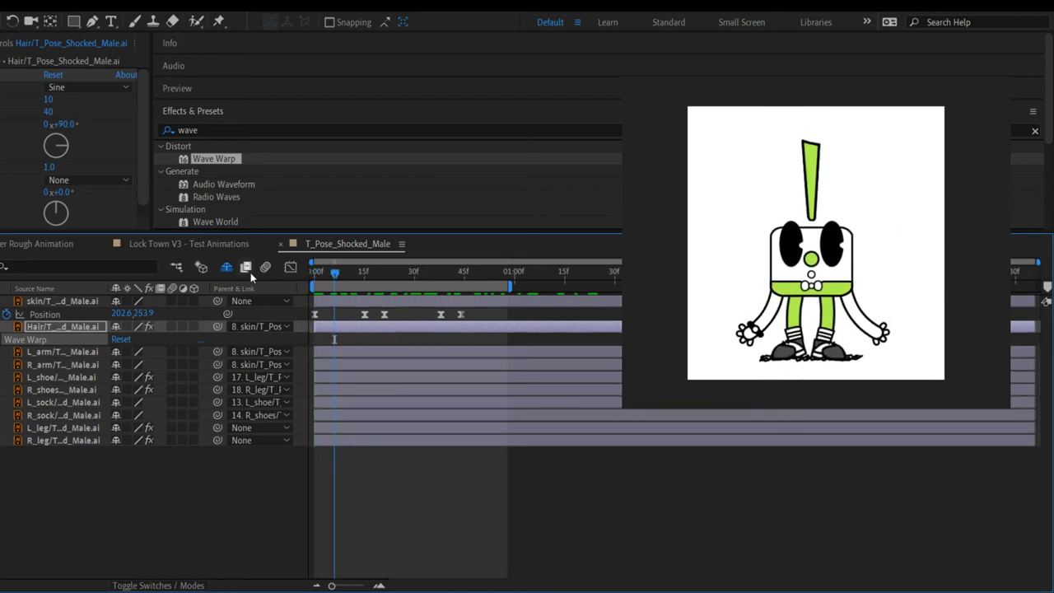
left_click_drag(326, 272, 313, 272)
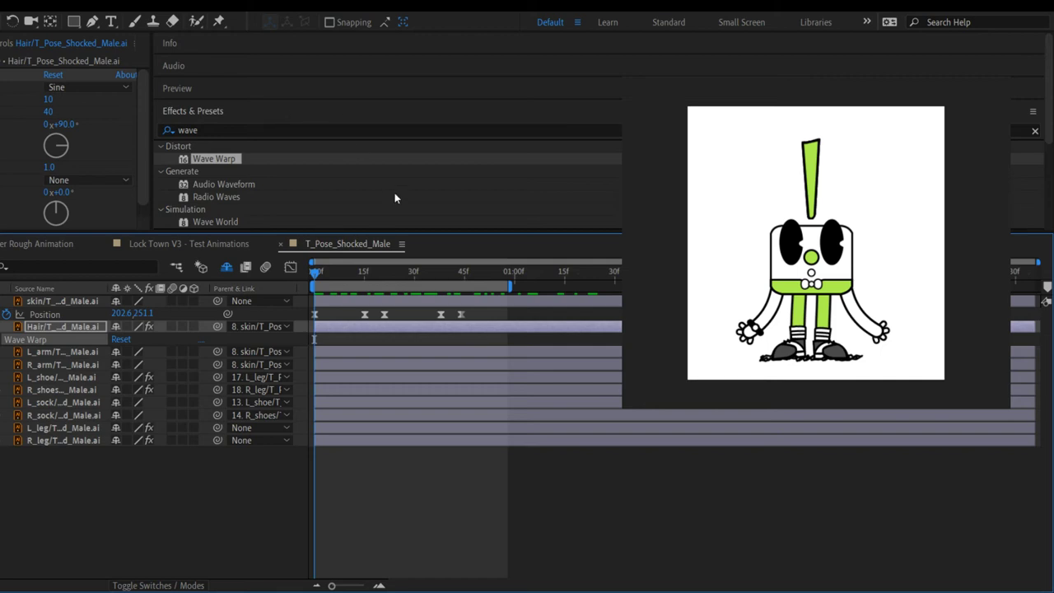
Step: Reset the hair's Wave Warp and set its Direction to 0°
mouse_move(46, 115)
left_mouse_down()
mouse_move(161, 92)
mouse_move(47, 99)
mouse_move(114, 96)
mouse_move(33, 115)
mouse_move(58, 110)
left_mouse_up()
left_click(64, 123)
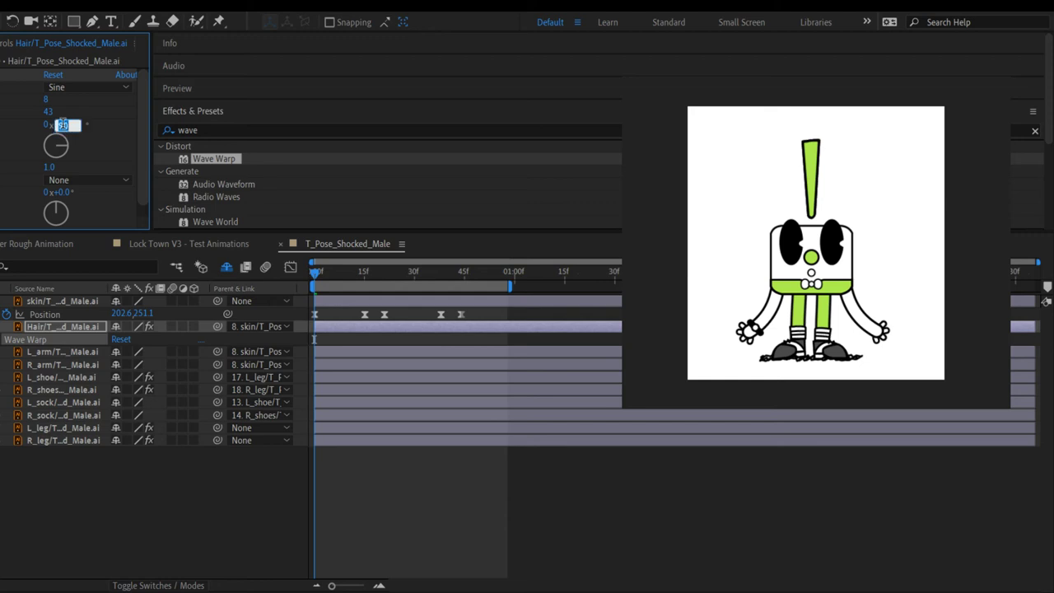
type("0")
key("Return")
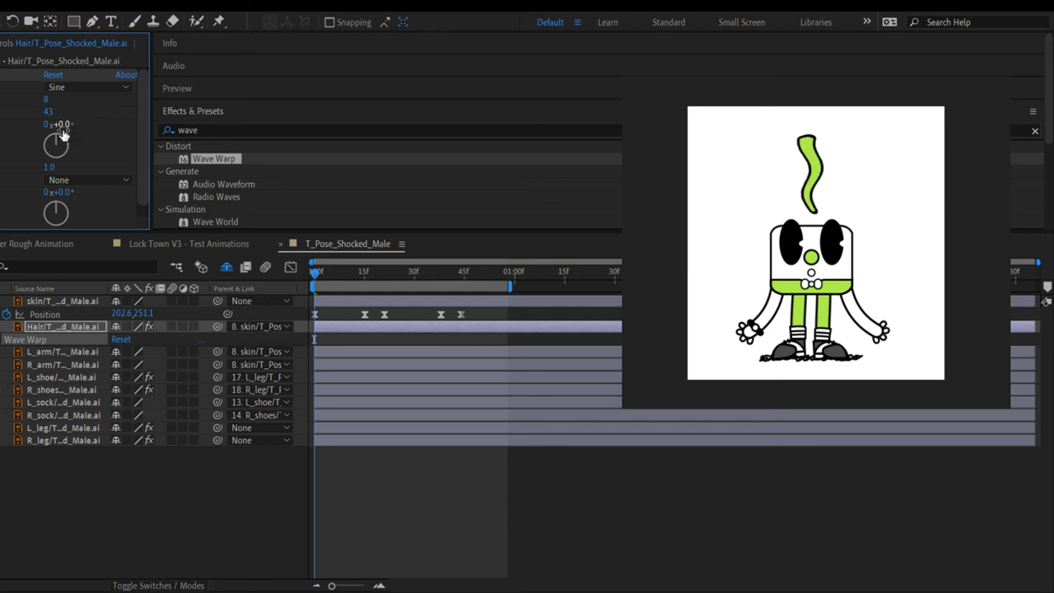
left_click(53, 74)
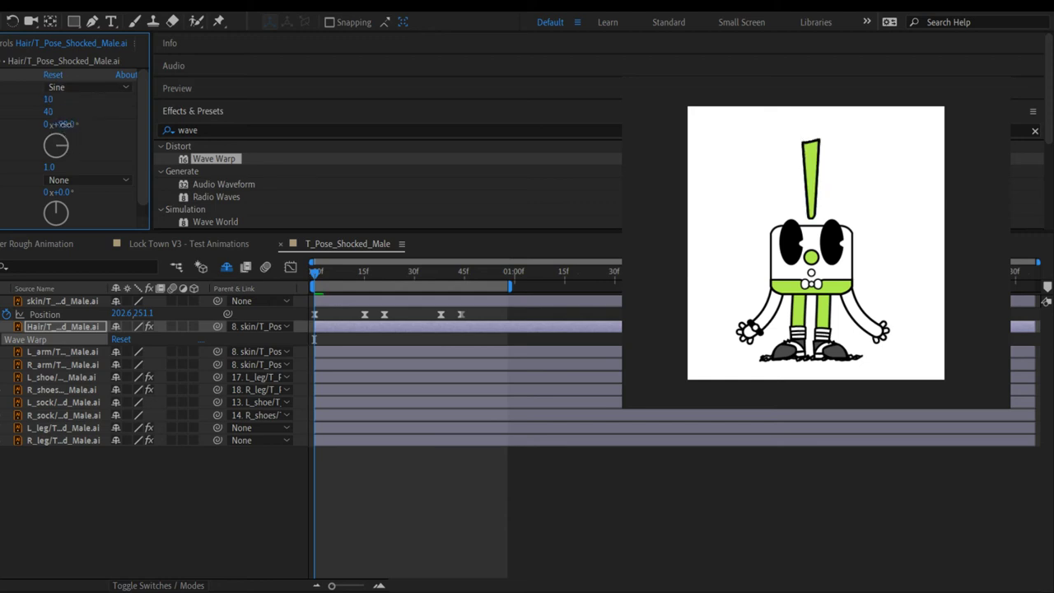
left_click(63, 124)
type("0")
key("Return")
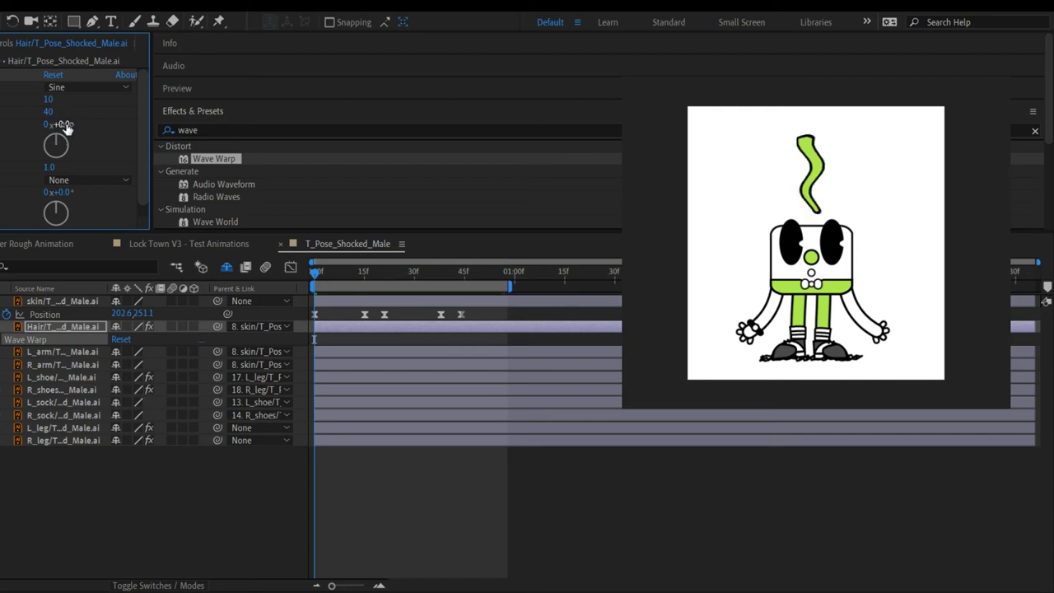
Step: Scrub Wave Height to -6 and Wave Width to 61, previewing the squiggly hair
left_click_drag(48, 99, 148, 85)
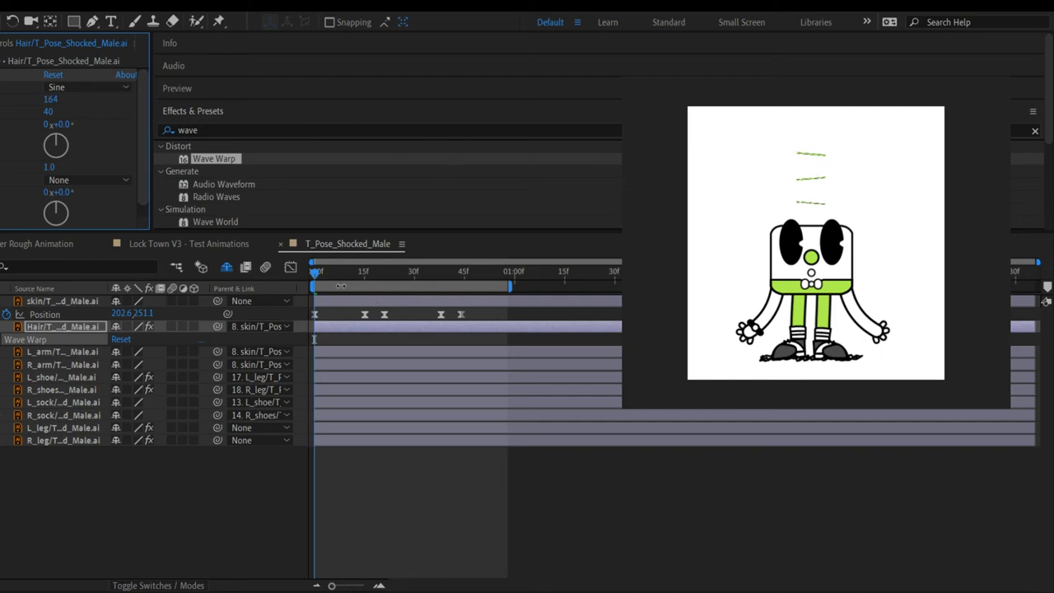
key("space")
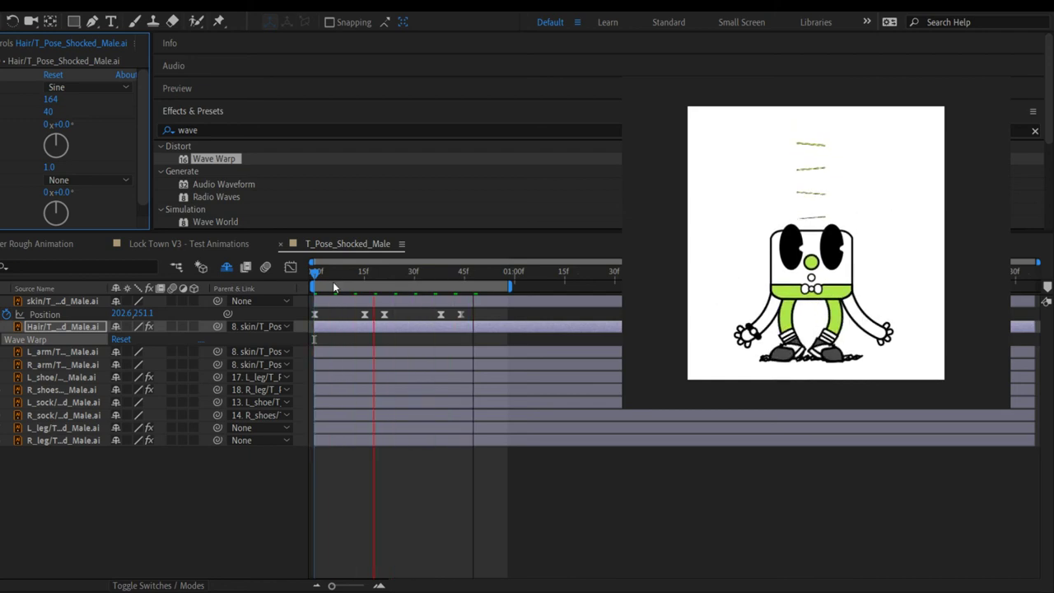
key("space")
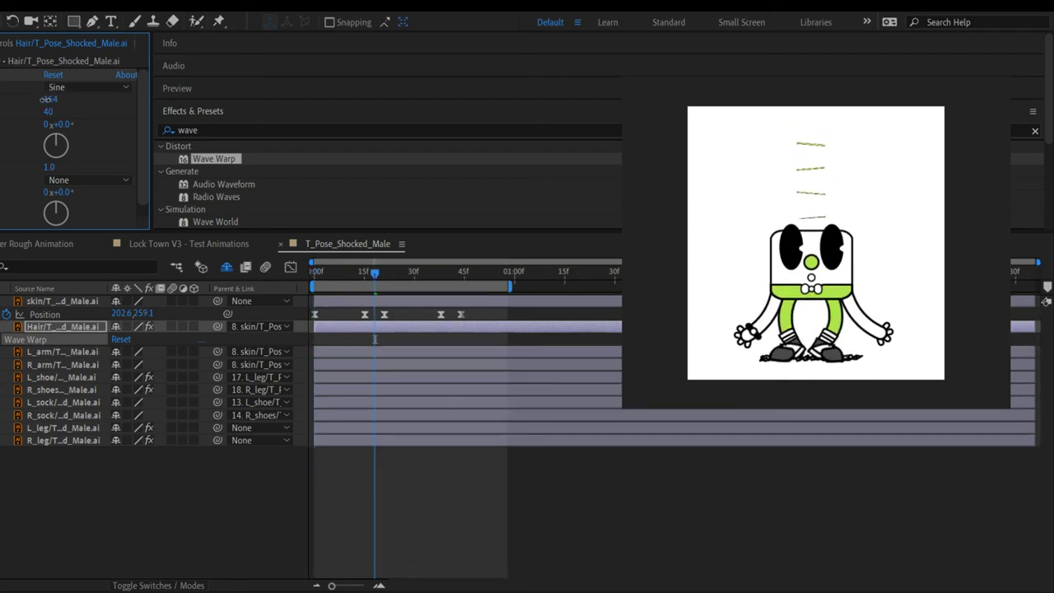
left_click_drag(45, 99, 43, 104)
left_click_drag(51, 99, 187, 96)
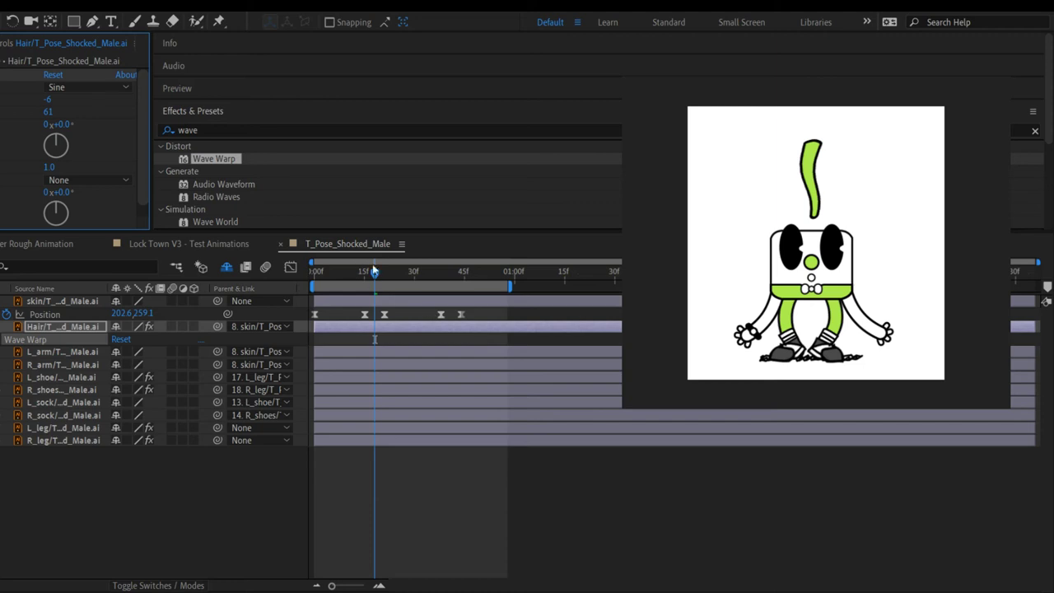
Step: Preview from frame 0, stop at about 40f, and expand the Hair layer's Wave Warp keyframes
left_click(179, 251)
key("Home")
key("space")
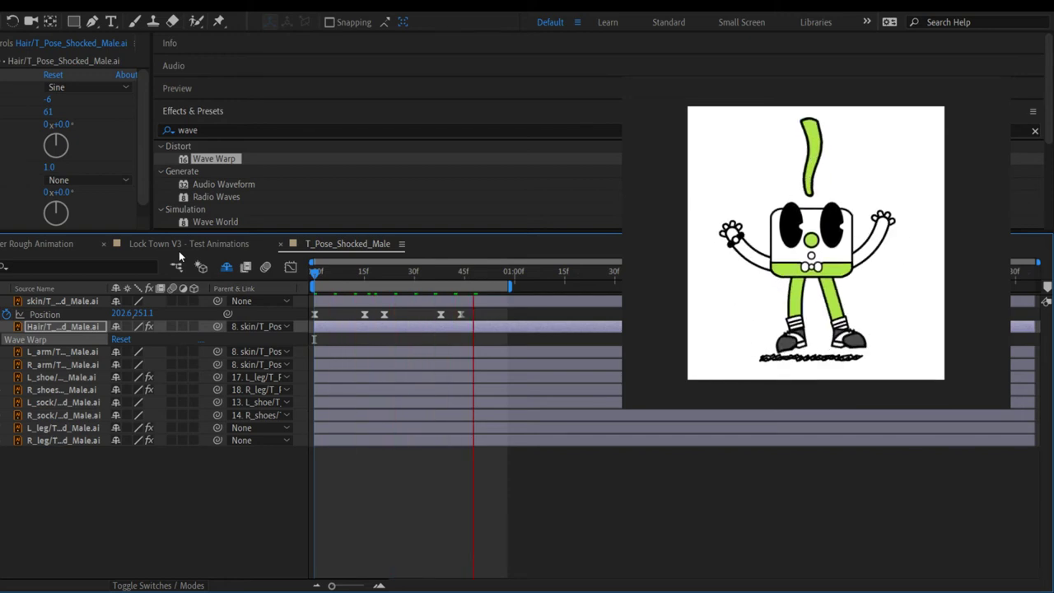
key("space")
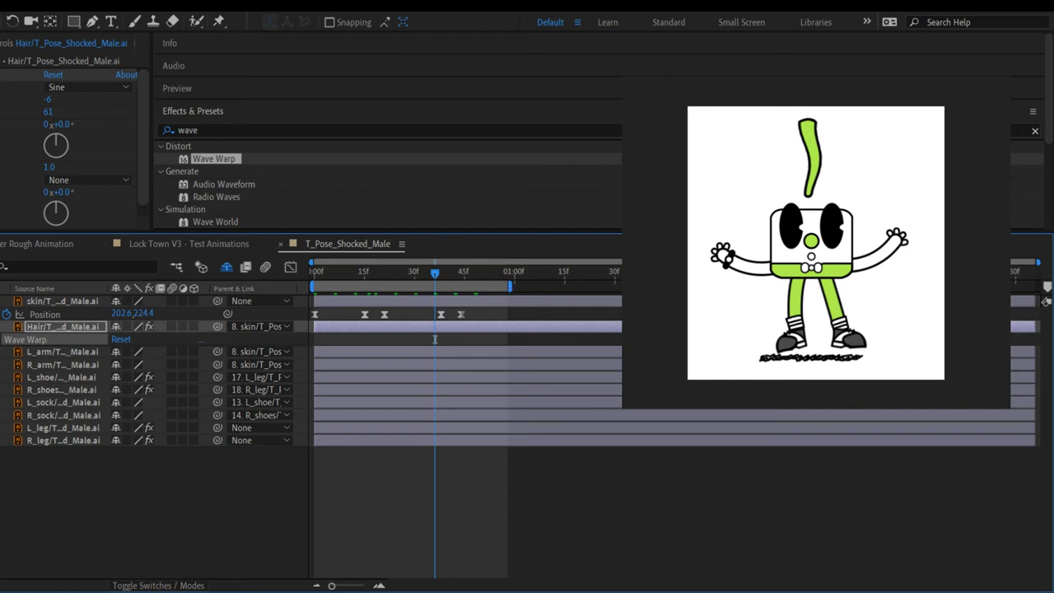
key("Page_Down")
key("Page_Down")
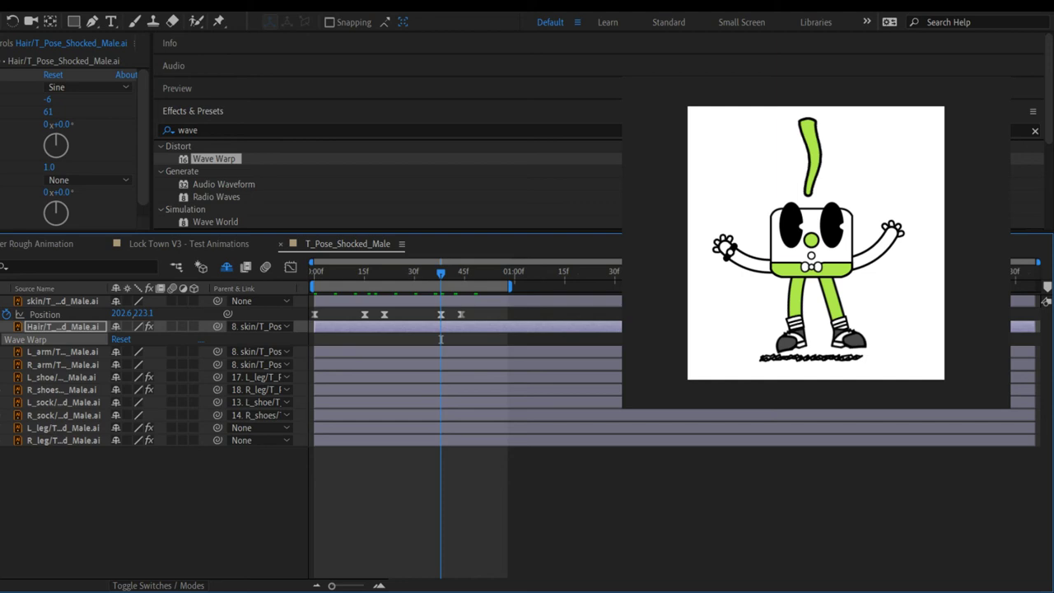
key("F3")
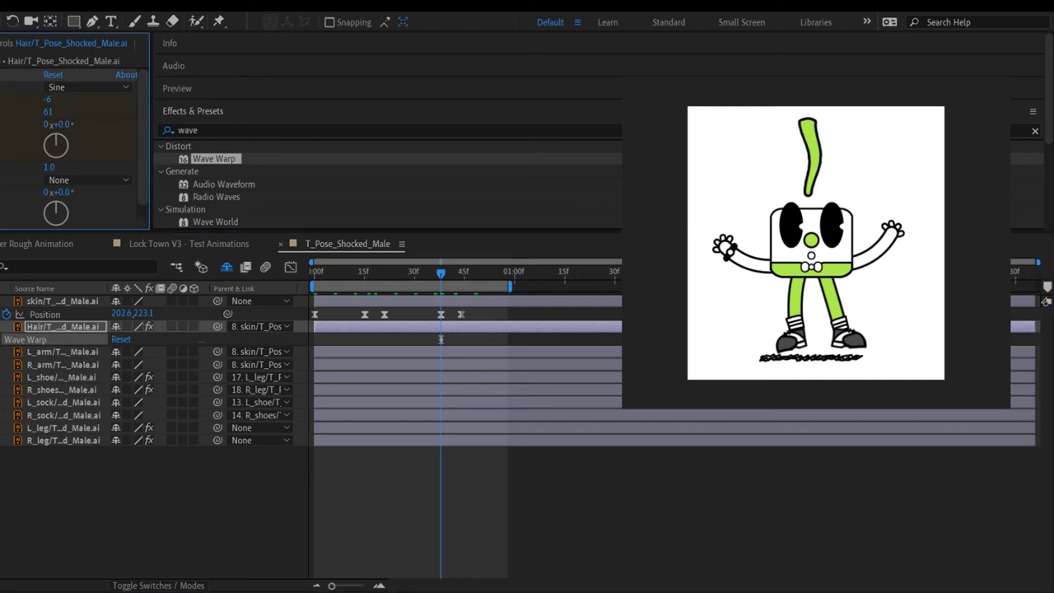
left_click(6, 339)
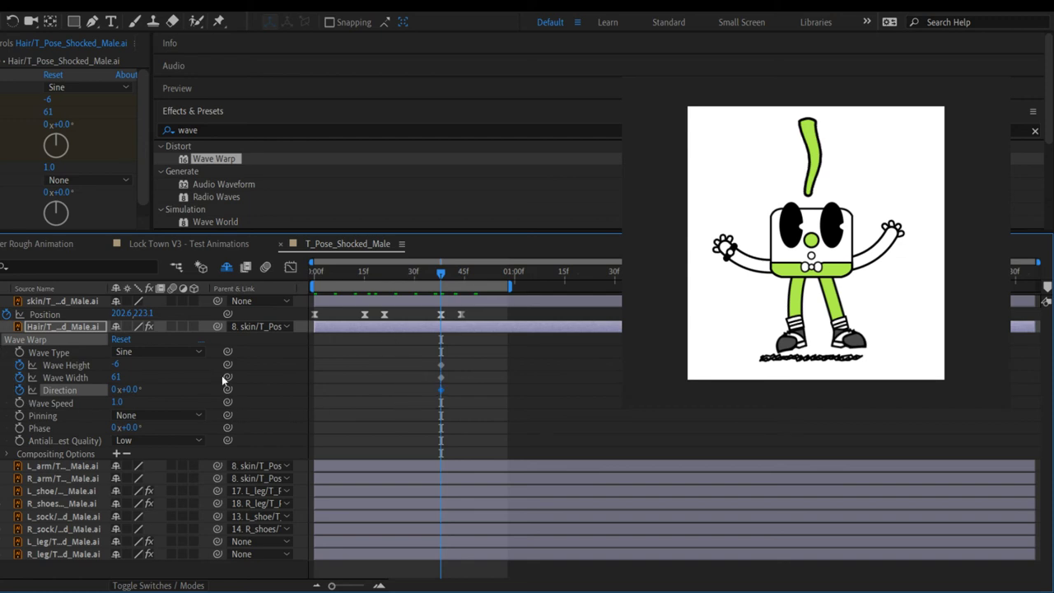
Step: Copy the Wave Height, Width and Direction keyframes to the next Position keyframe at 45f
left_click_drag(434, 359, 451, 409)
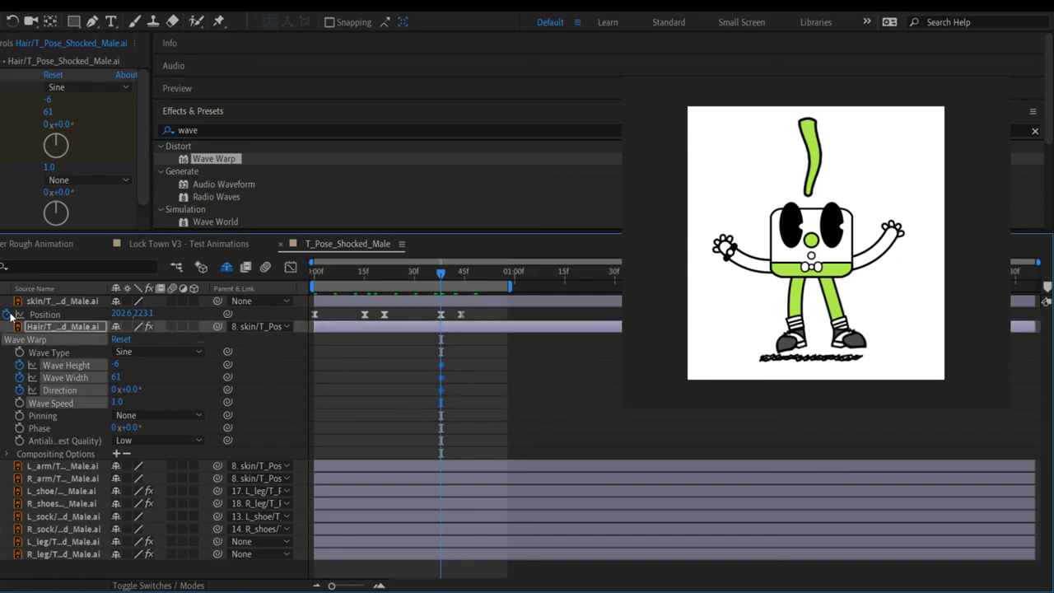
key("k")
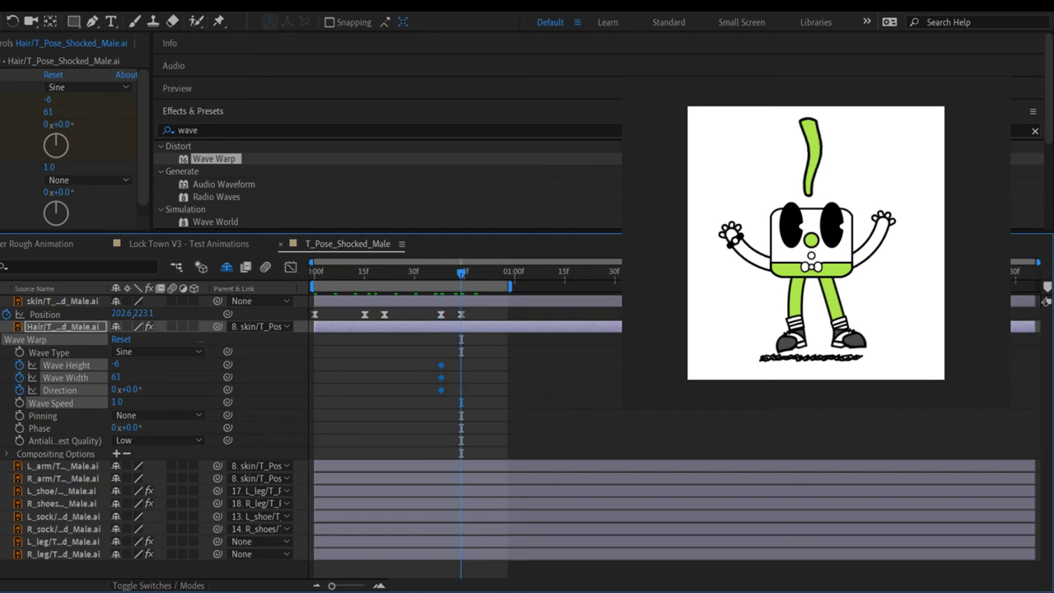
key("ctrl+v")
Step: Paste the wave keyframes at frame 0 and reset them to straight hair (10, 40, 90°)
left_click_drag(461, 272, 204, 302)
key("space")
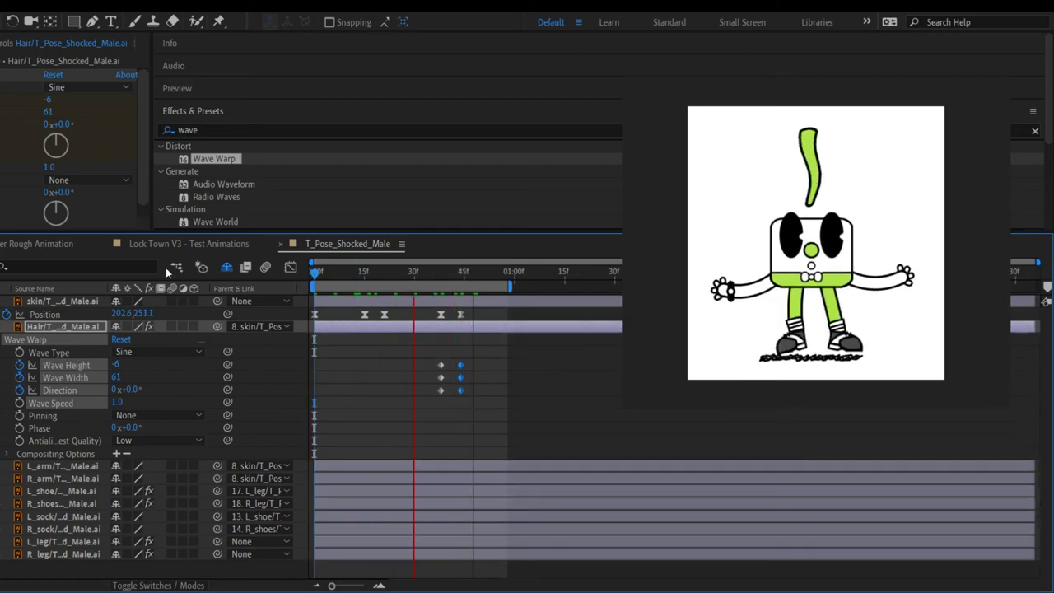
key("space")
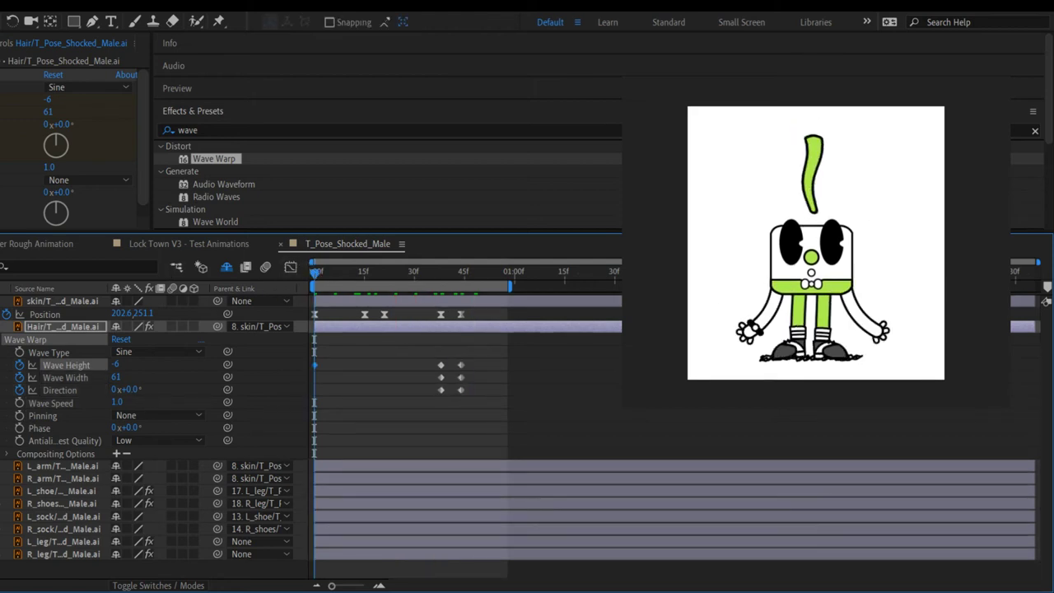
key("ctrl+v")
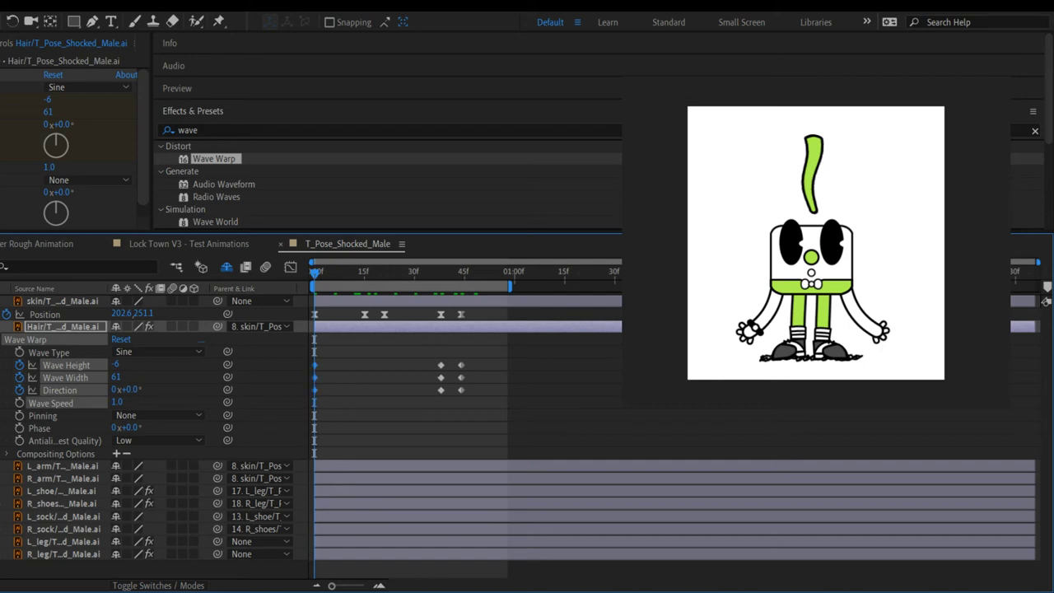
left_click(53, 75)
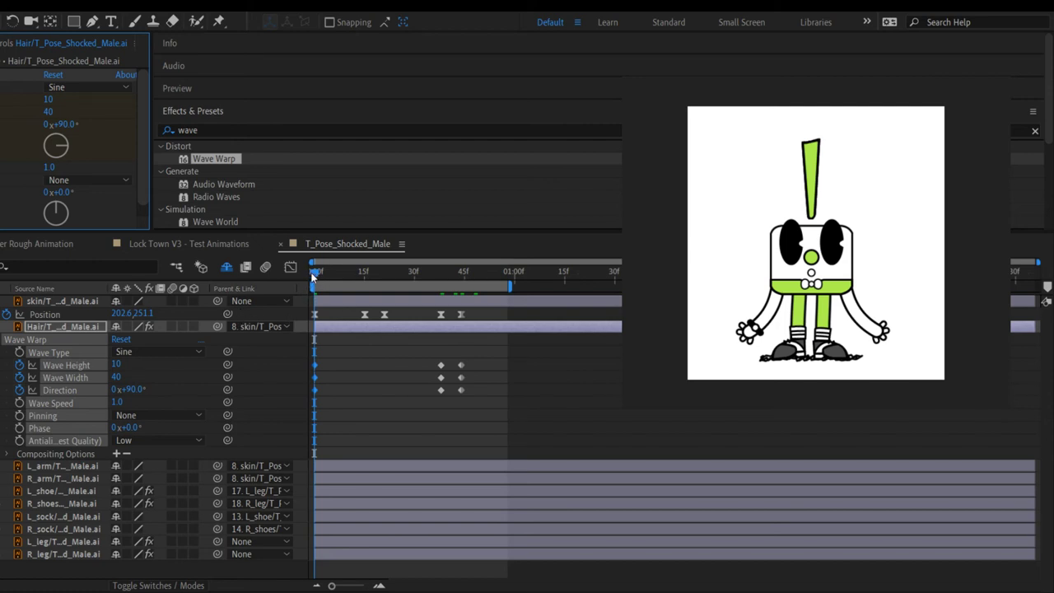
left_click_drag(315, 273, 502, 238)
key("space")
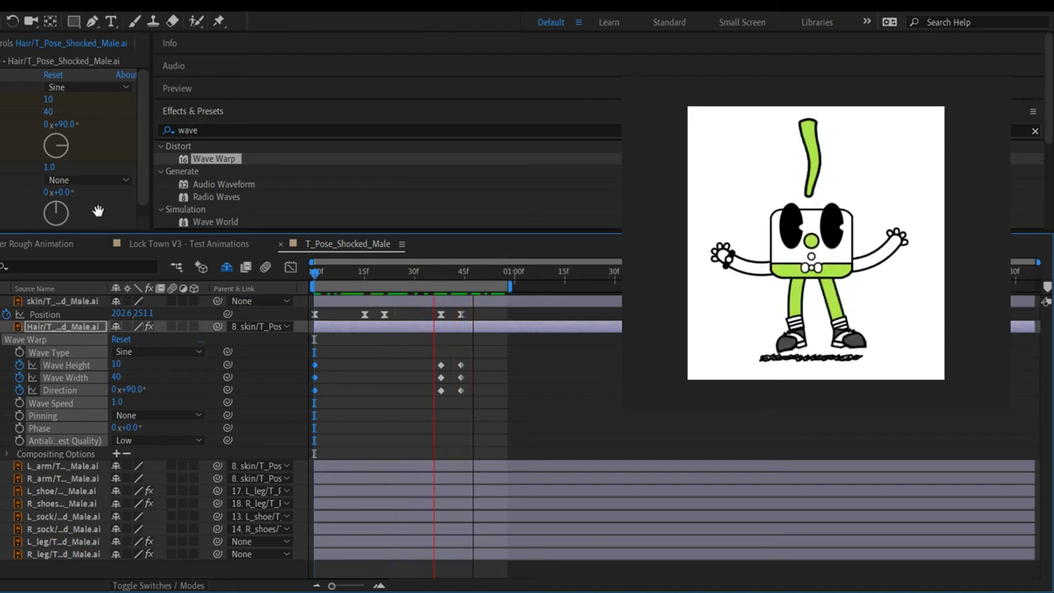
key("space")
left_click_drag(454, 272, 375, 272)
key("space")
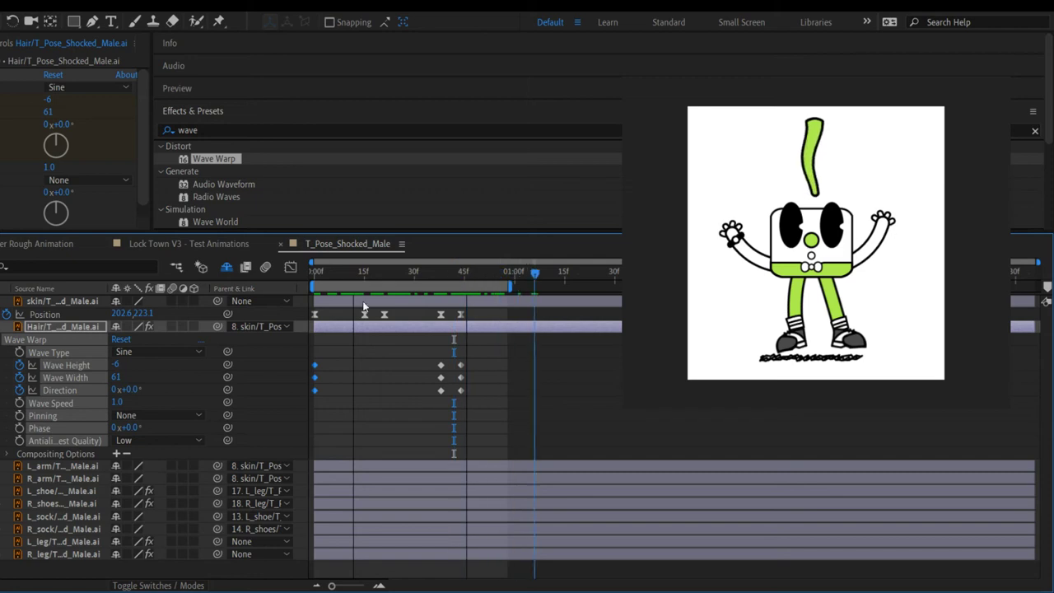
key("space")
key("space")
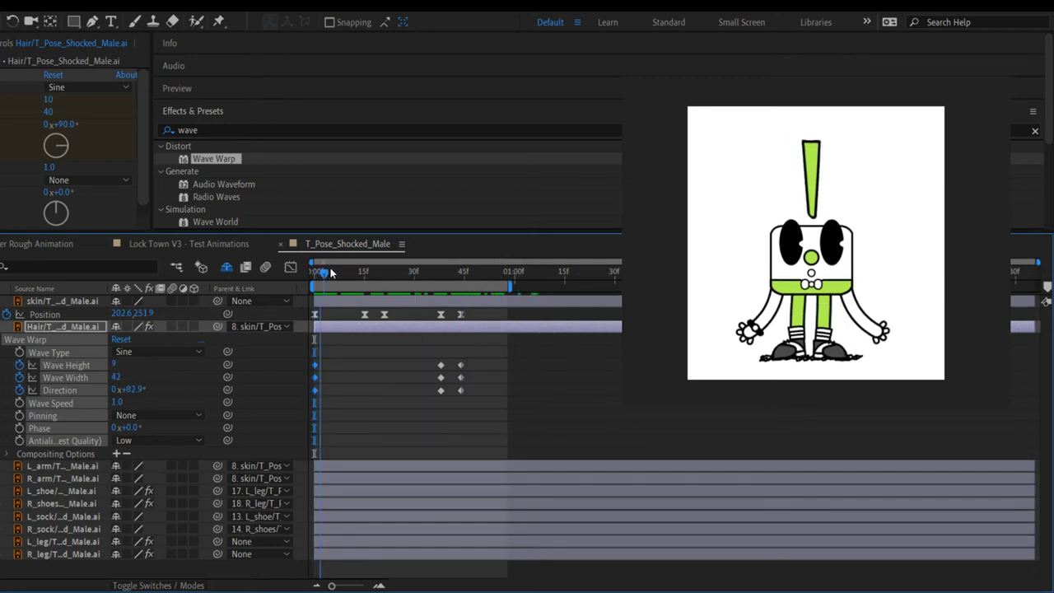
key("space")
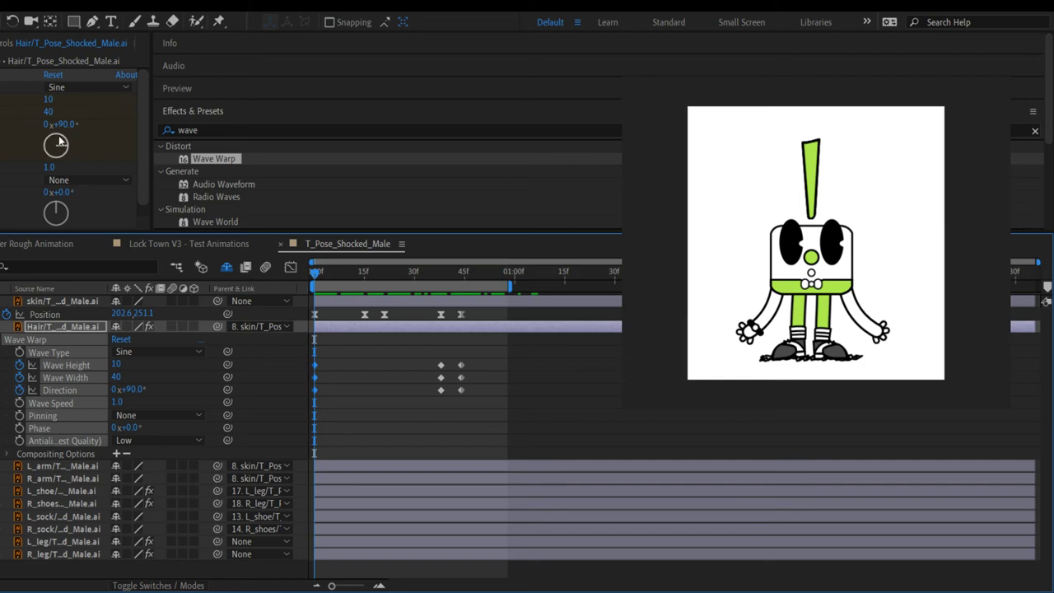
Step: Set Wave Height to 0 at frame 0 and again around frame 20
left_click(49, 99)
type("0")
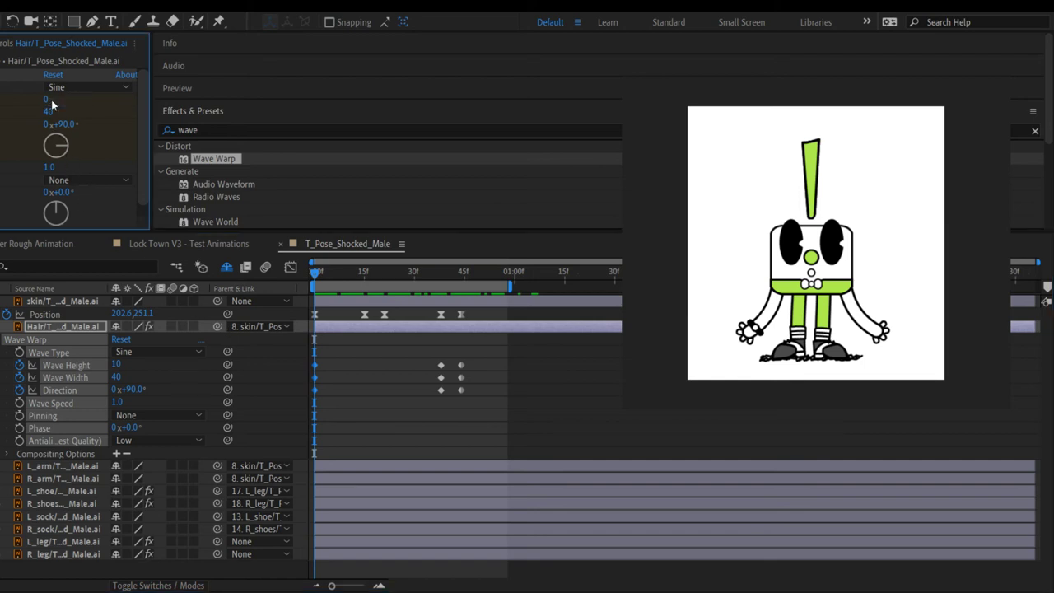
key("Return")
left_click(48, 111)
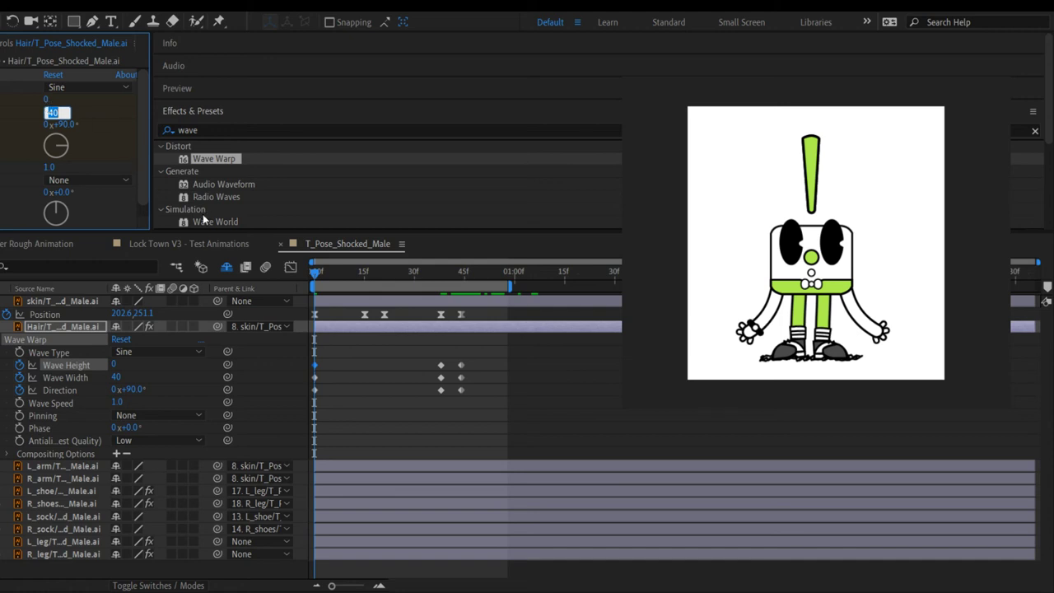
key("BackSpace")
left_click(378, 270)
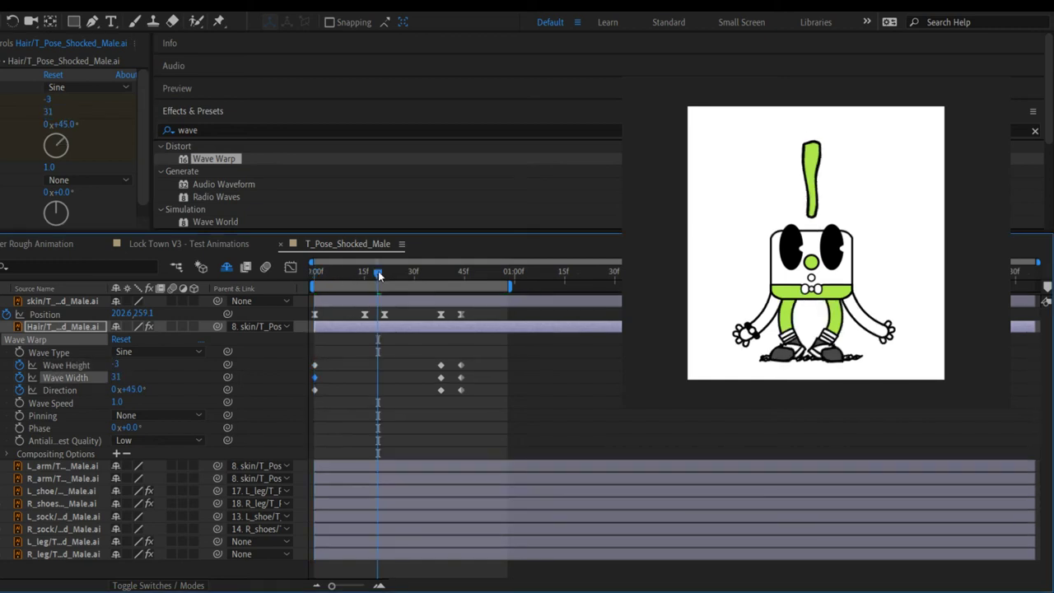
left_click(52, 100)
type("0")
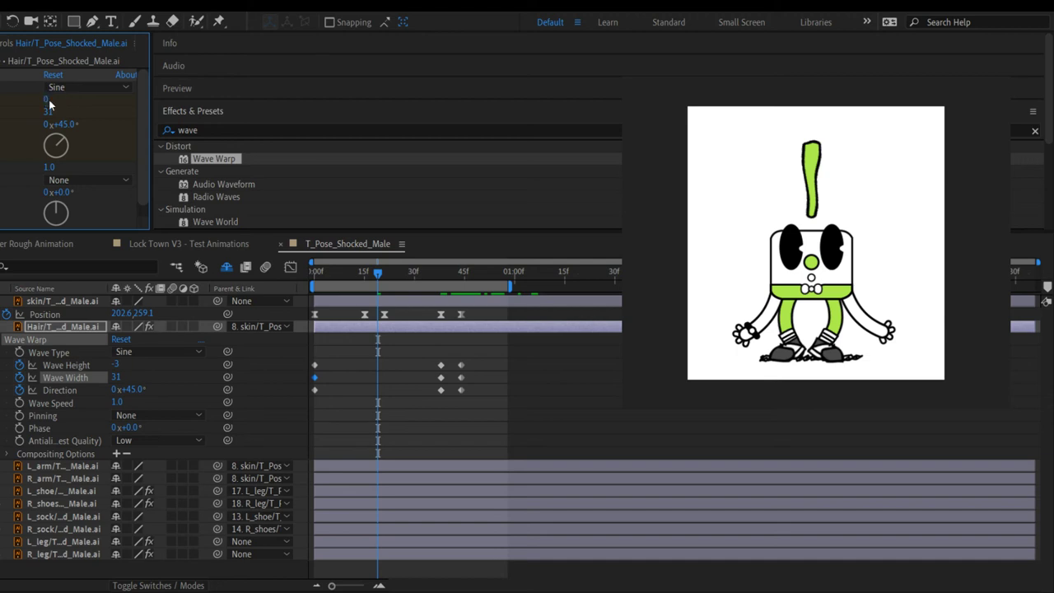
key("Return")
Step: Preview the hair from frame 0, then set Wave Width to 30
left_click_drag(376, 271, 341, 274)
key("shift+Page_Down")
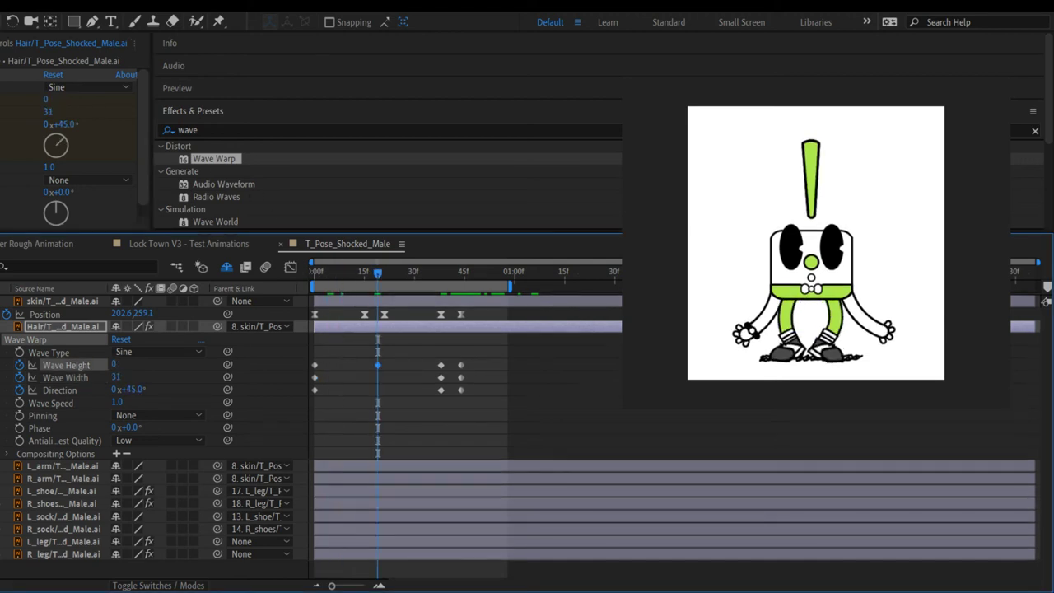
key("Home")
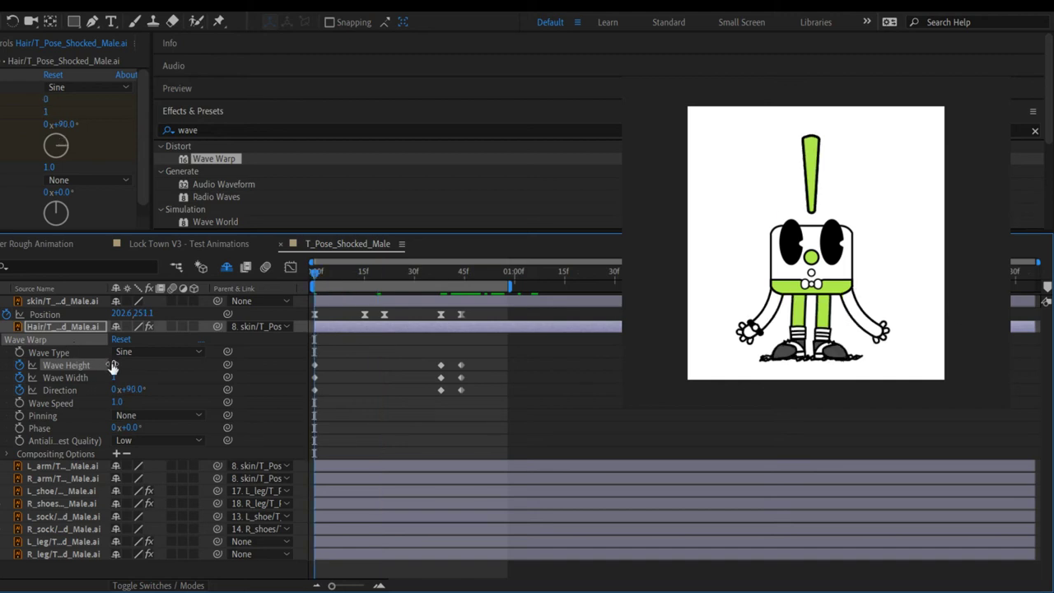
key("space")
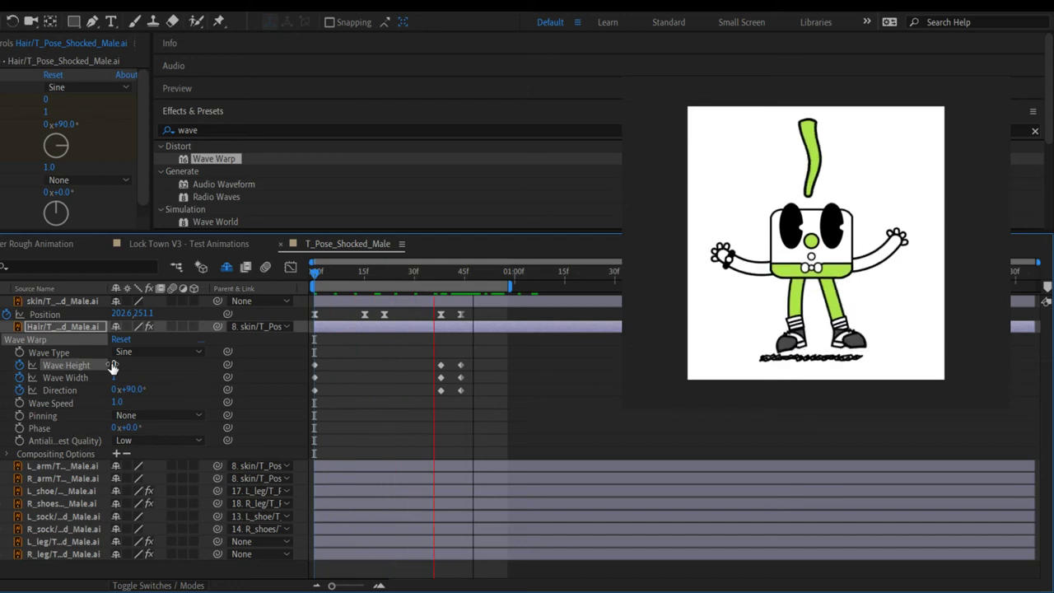
key("space")
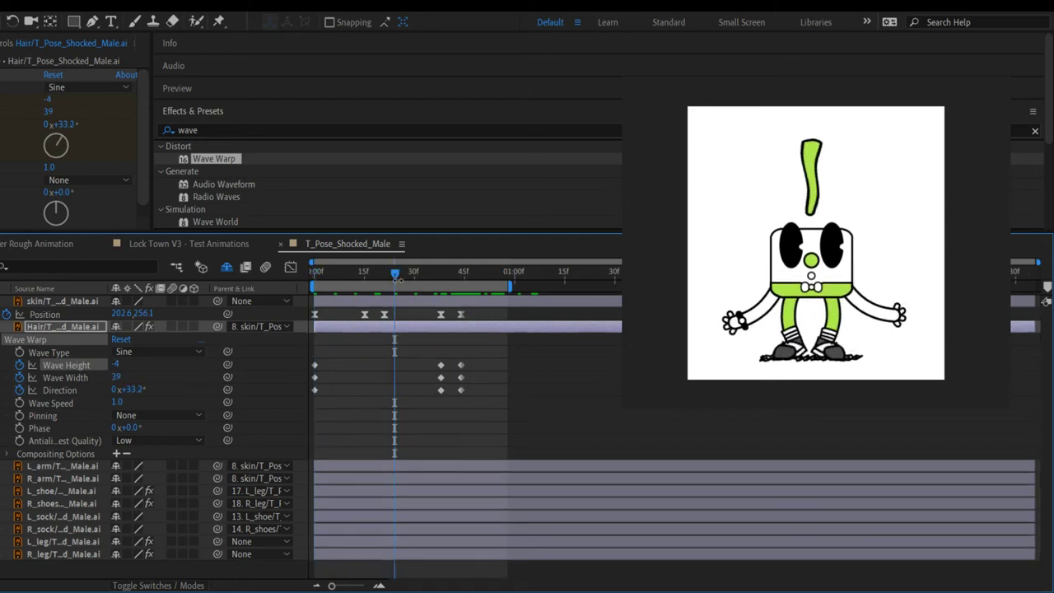
left_click_drag(386, 280, 269, 288)
key("space")
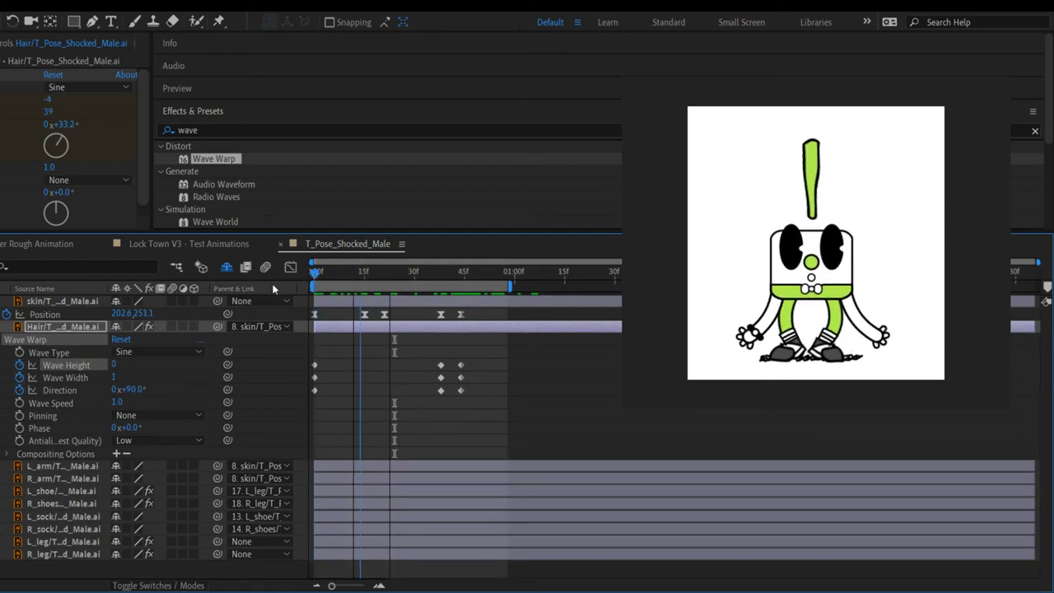
key("space")
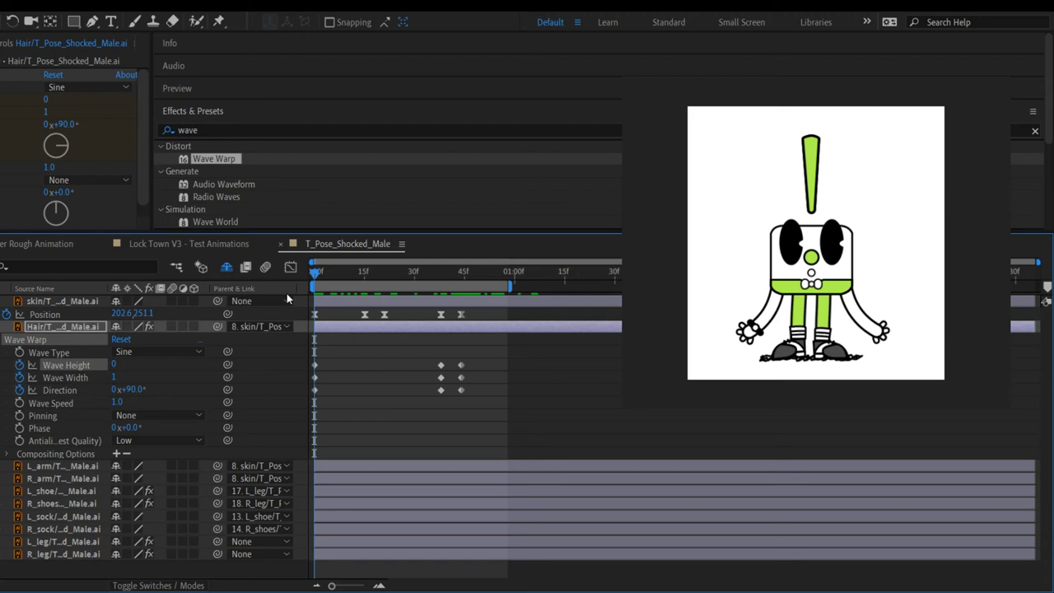
left_click(46, 112)
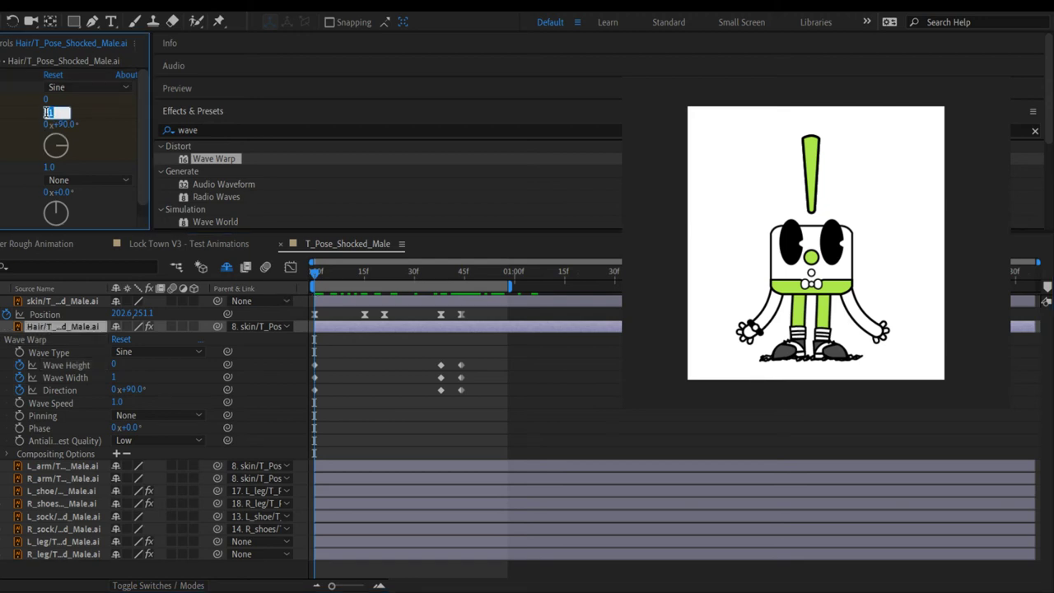
type("30")
key("Return")
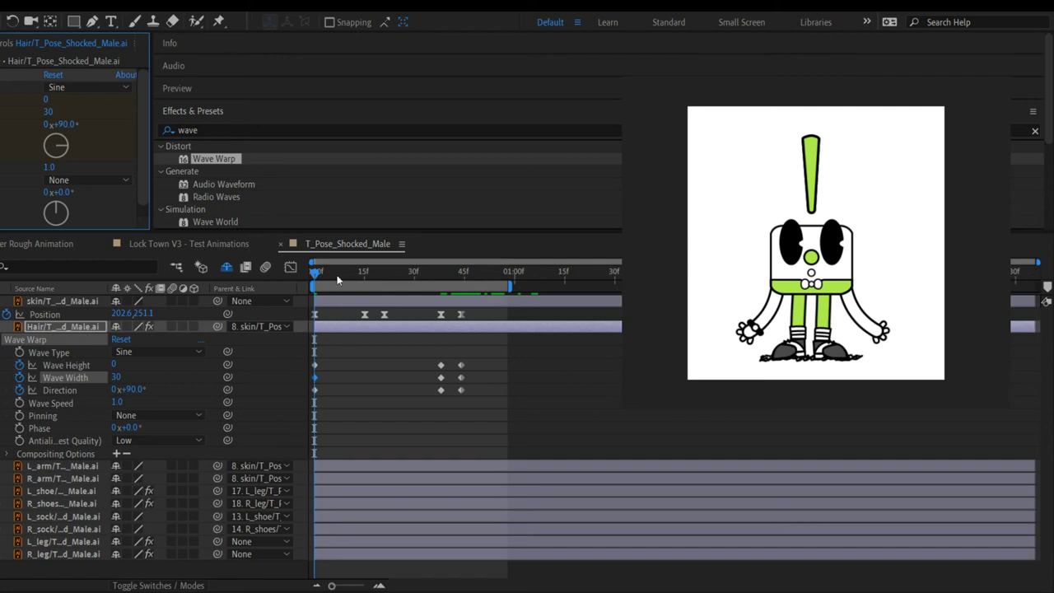
Step: Set the frame-0 Wave Direction to 0° and preview the result
left_click_drag(315, 272, 471, 270)
key("Home")
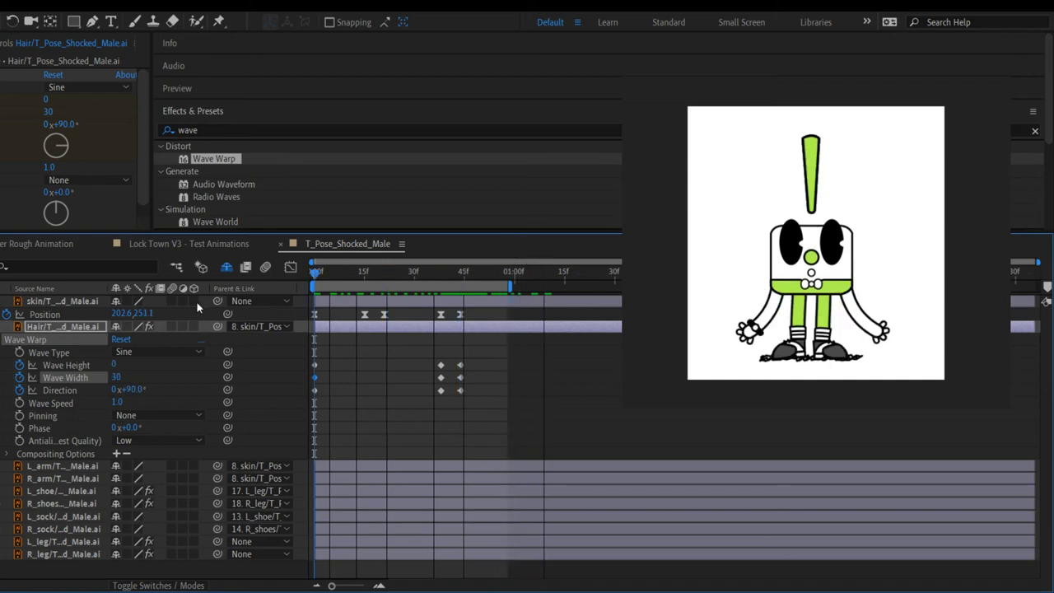
left_click(51, 112)
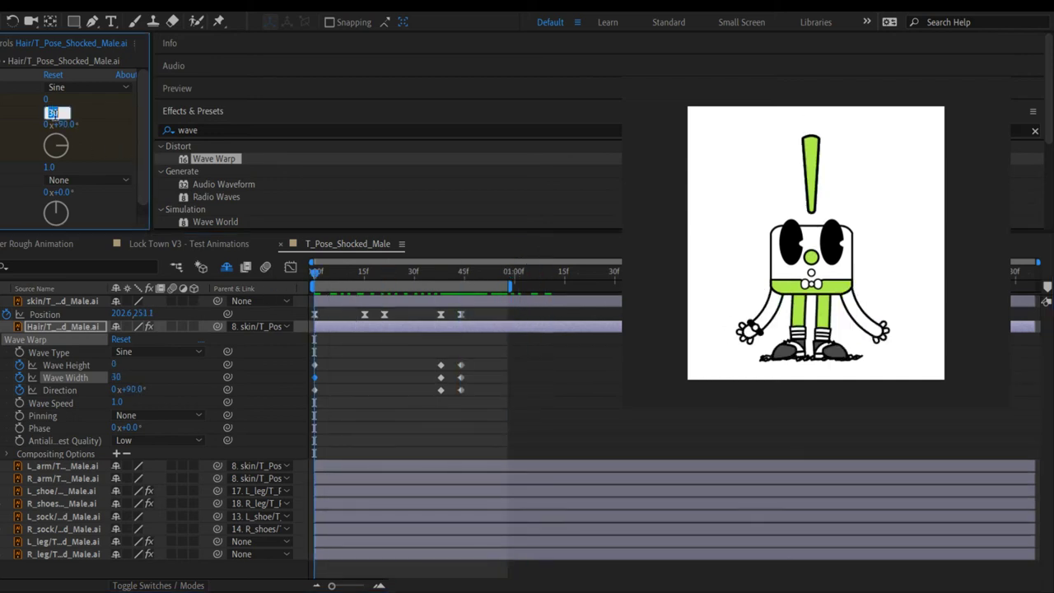
left_click(65, 125)
type("0")
key("Return")
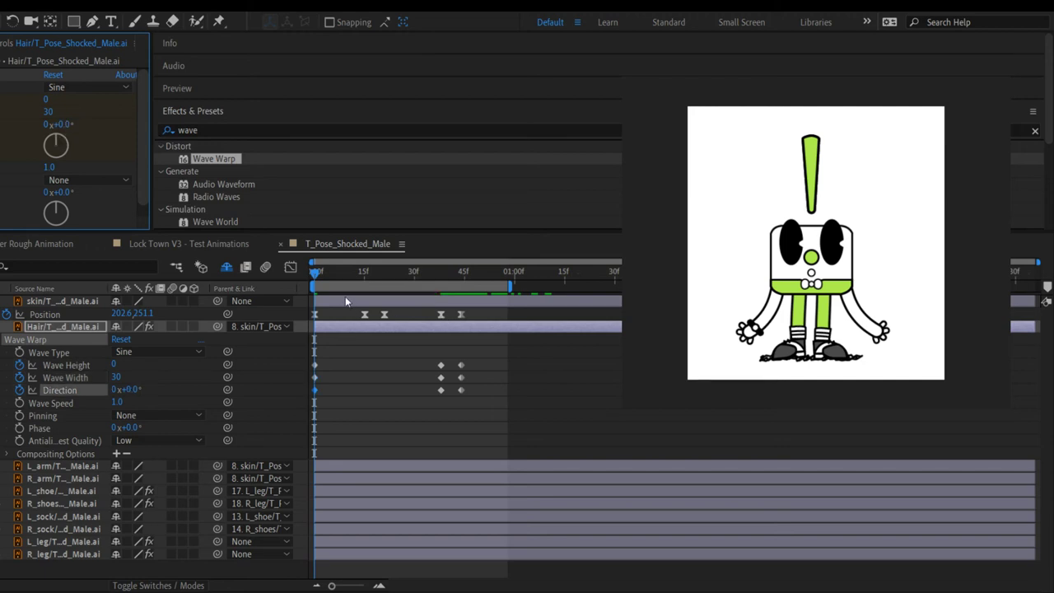
key("space")
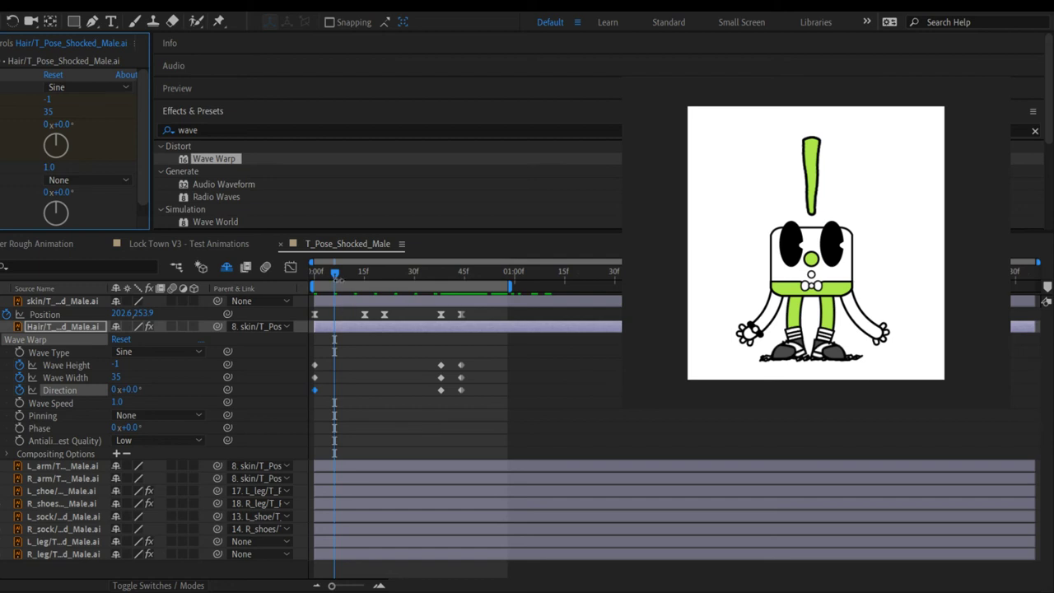
key("space")
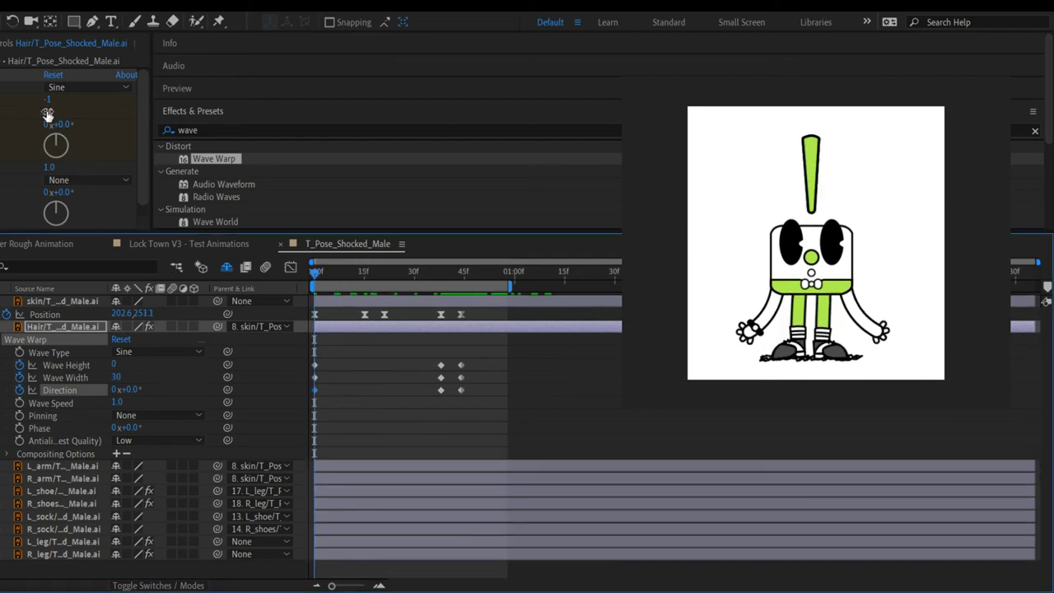
Step: Set Wave Width to its minimum of 1 and preview the hair wiggle
left_click(116, 377)
type("0")
key("Return")
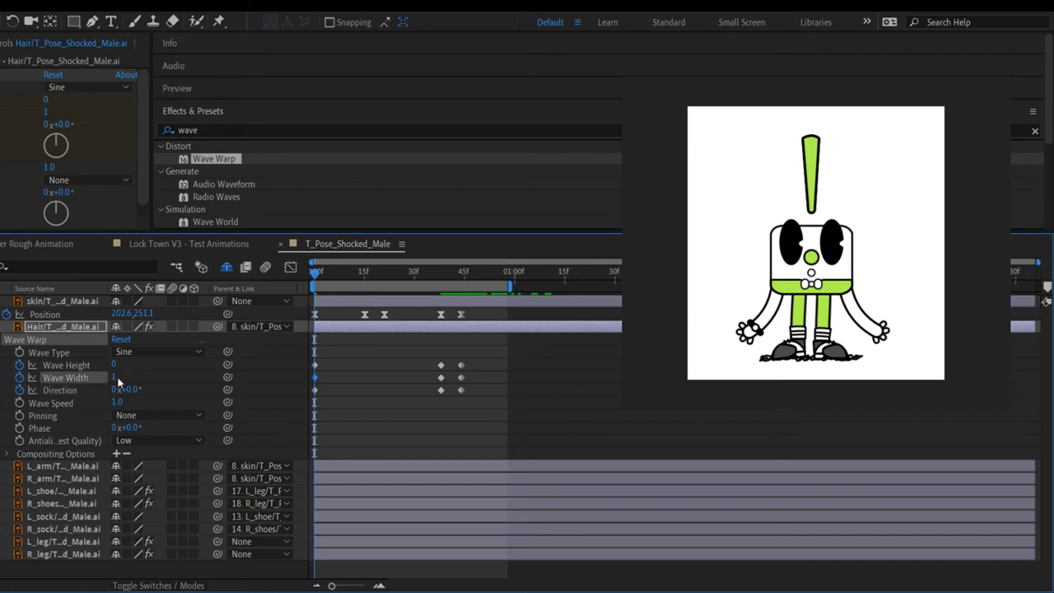
left_click(118, 377)
left_click_drag(313, 272, 202, 301)
key("space")
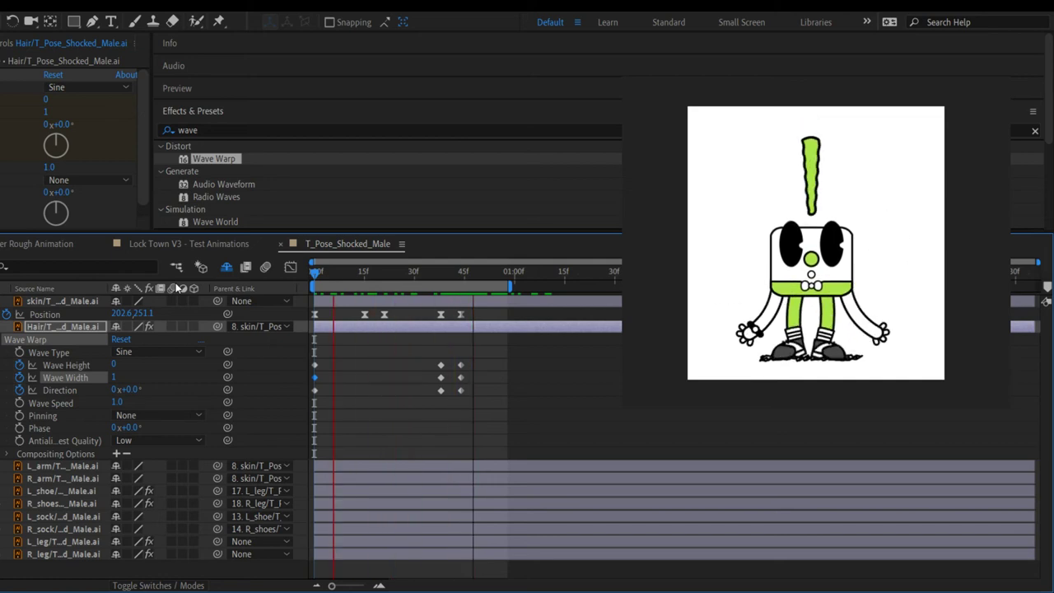
Step: Adjust the preview range and delete an unwanted set of Wave Warp keyframes
key("space")
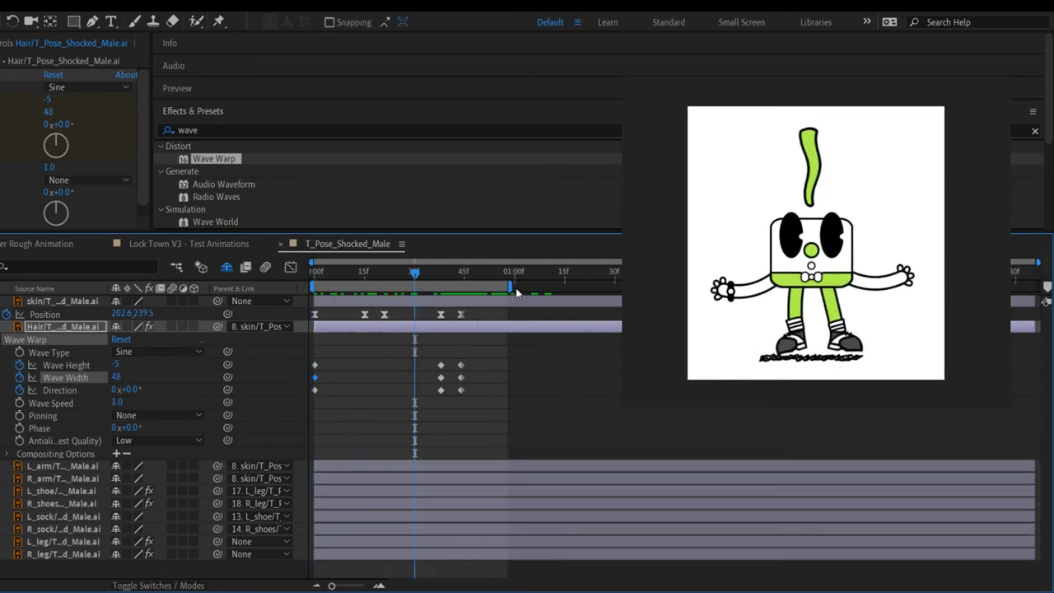
left_click_drag(513, 284, 388, 286)
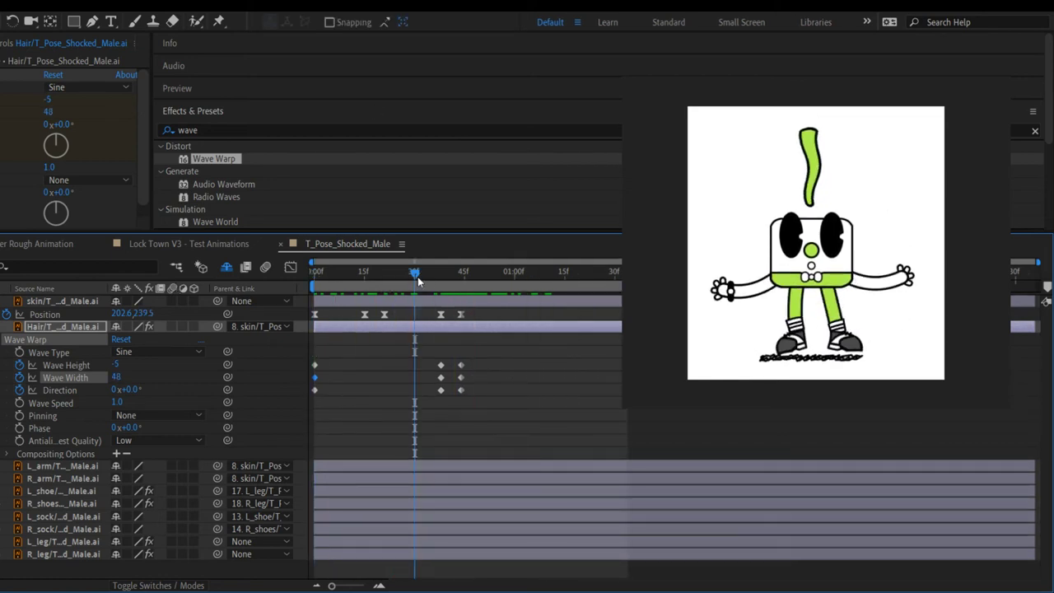
key("space")
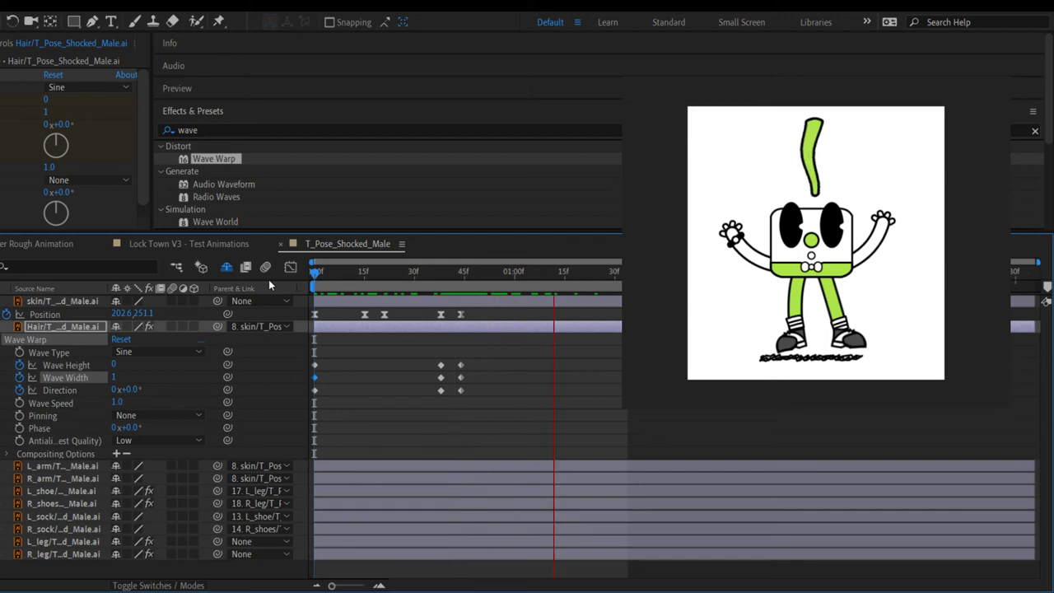
key("space")
left_click_drag(345, 362, 493, 398)
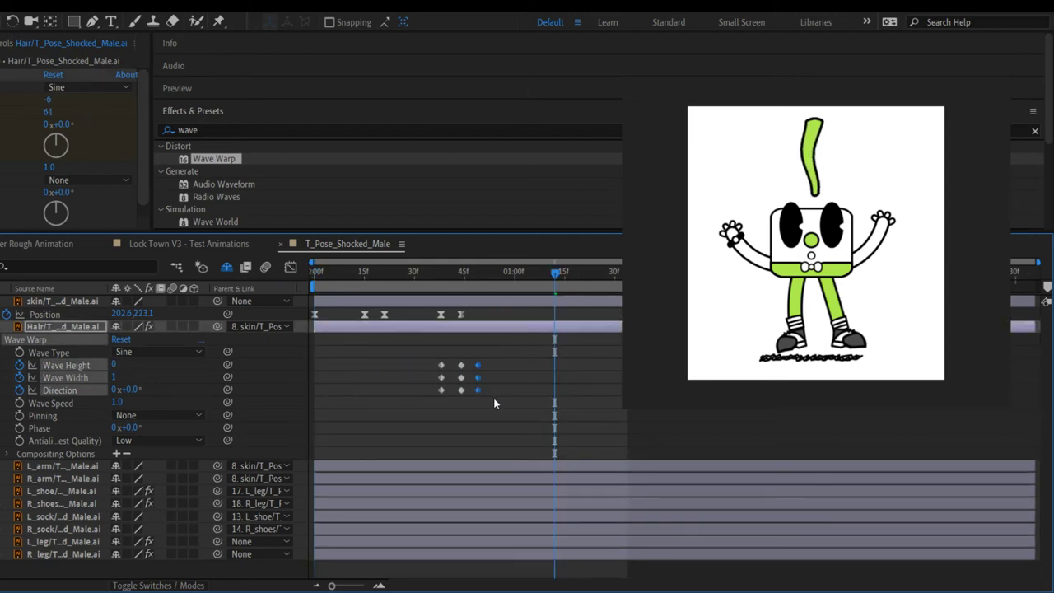
left_click_drag(469, 362, 332, 396)
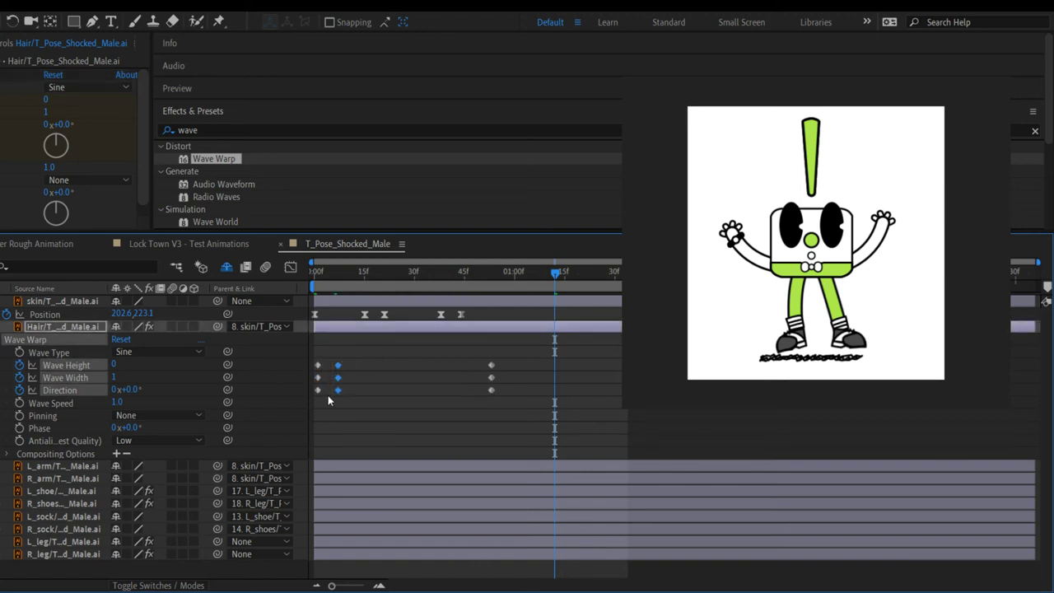
key("Delete")
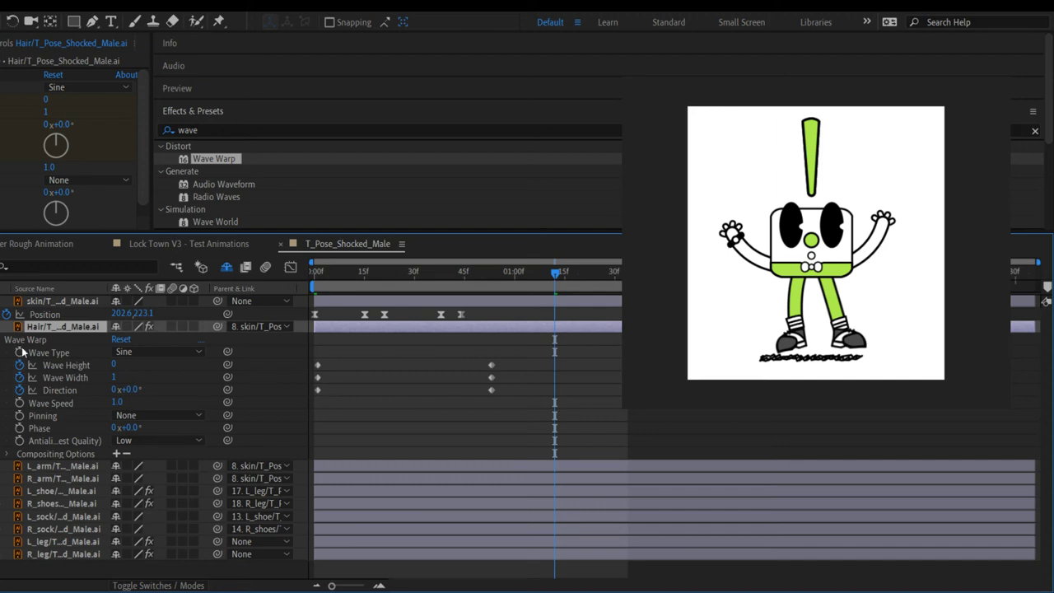
Step: Move the three later wave keyframes back to about frame 37 and preview
key("Page_Up")
key("Page_Up")
key("Page_Up")
key("Page_Up")
key("Page_Up")
key("Page_Up")
key("Page_Up")
key("Page_Up")
key("Page_Up")
key("Page_Up")
key("Page_Up")
key("Page_Up")
key("Page_Up")
key("Page_Up")
key("Page_Up")
key("Page_Up")
key("Page_Up")
key("Page_Up")
key("Page_Up")
key("Page_Up")
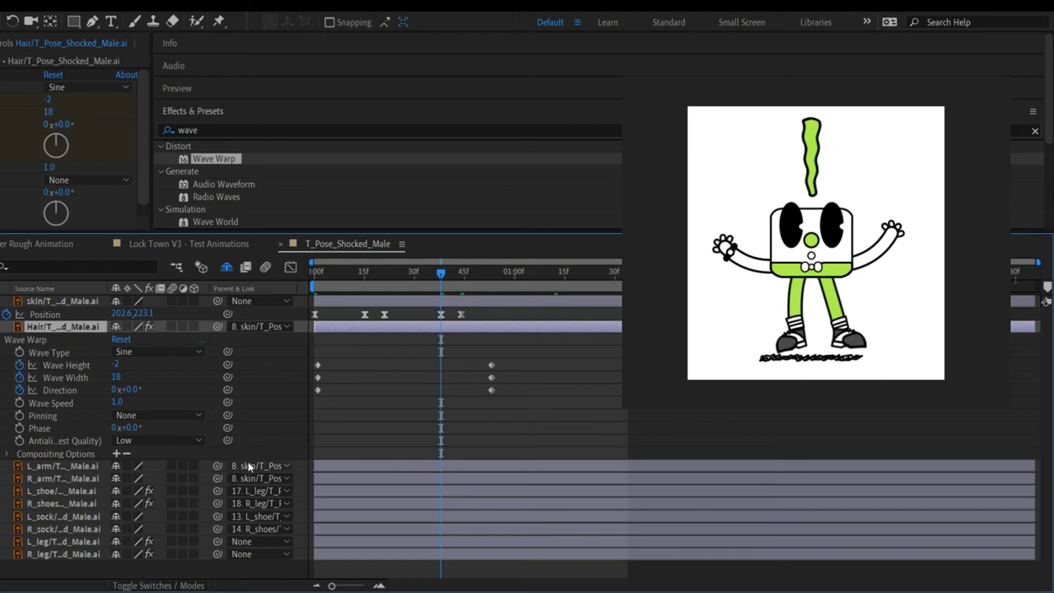
left_click(508, 372)
left_click_drag(508, 370, 480, 402)
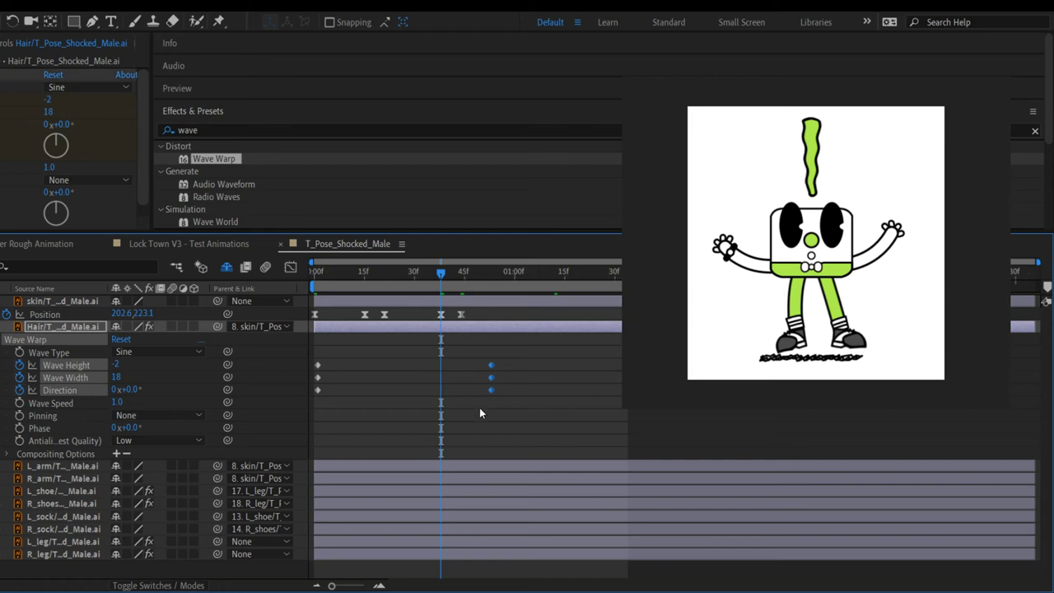
key("ctrl+x")
key("ctrl+v")
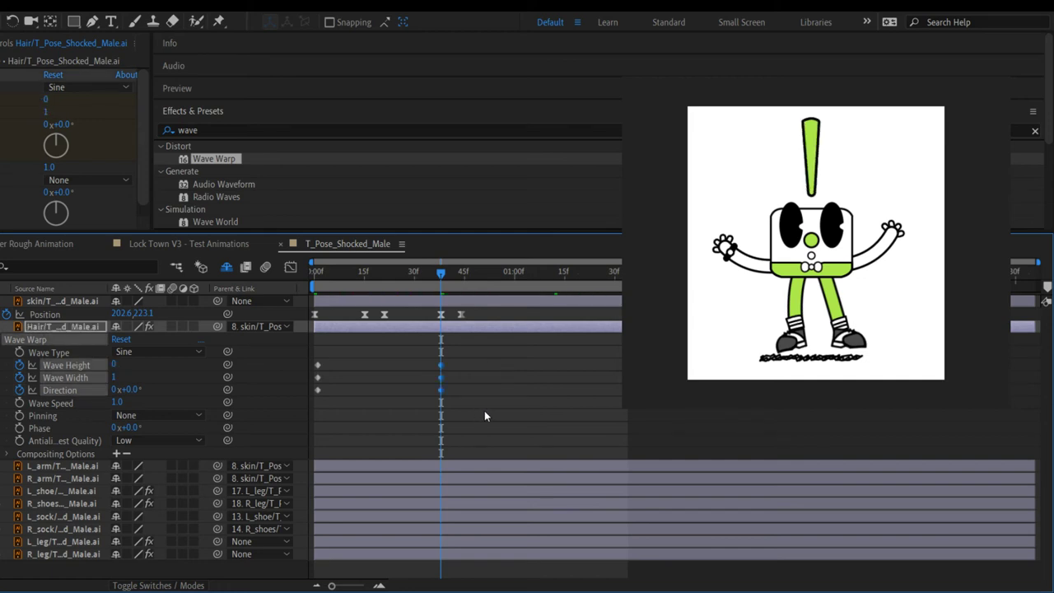
left_click_drag(438, 268, 211, 259)
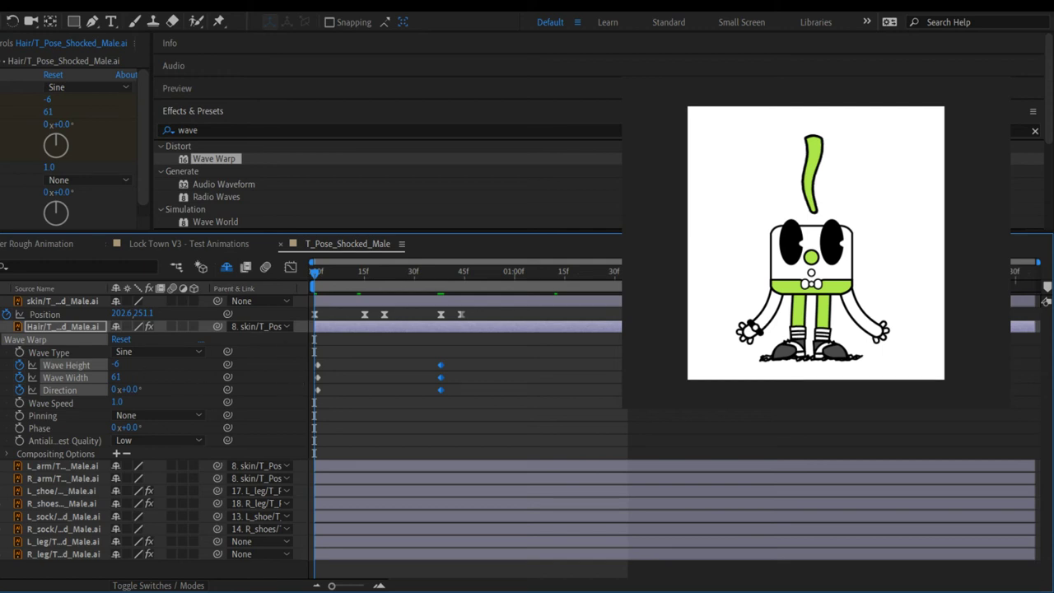
key("space")
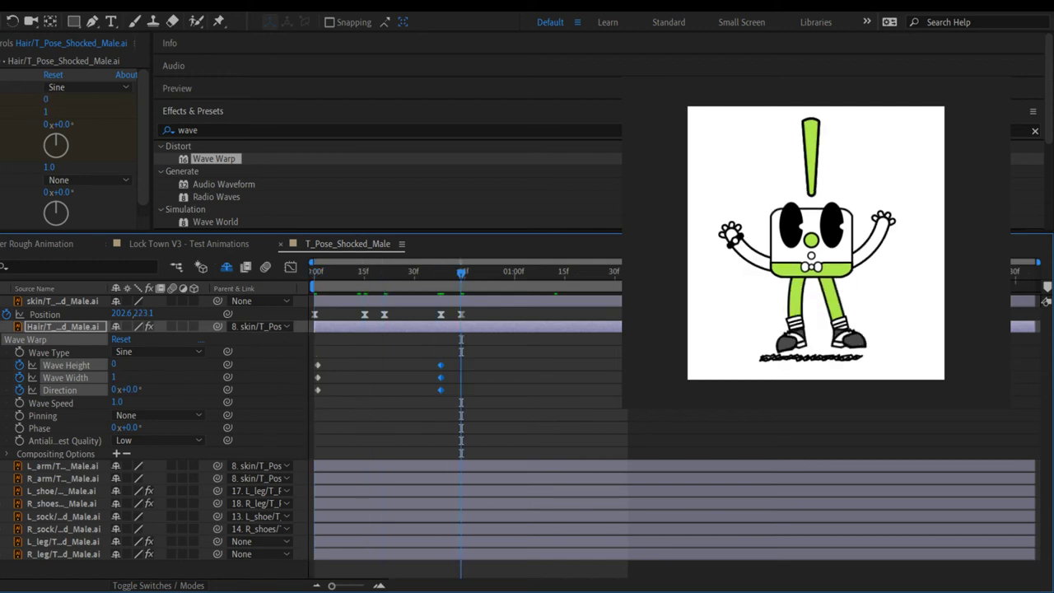
Step: Duplicate the ~40f Wave Warp keyframes at 45f, preview, and switch to Lock Town V3
left_click_drag(409, 358, 450, 399)
key("ctrl+c")
key("ctrl+v")
key("Home")
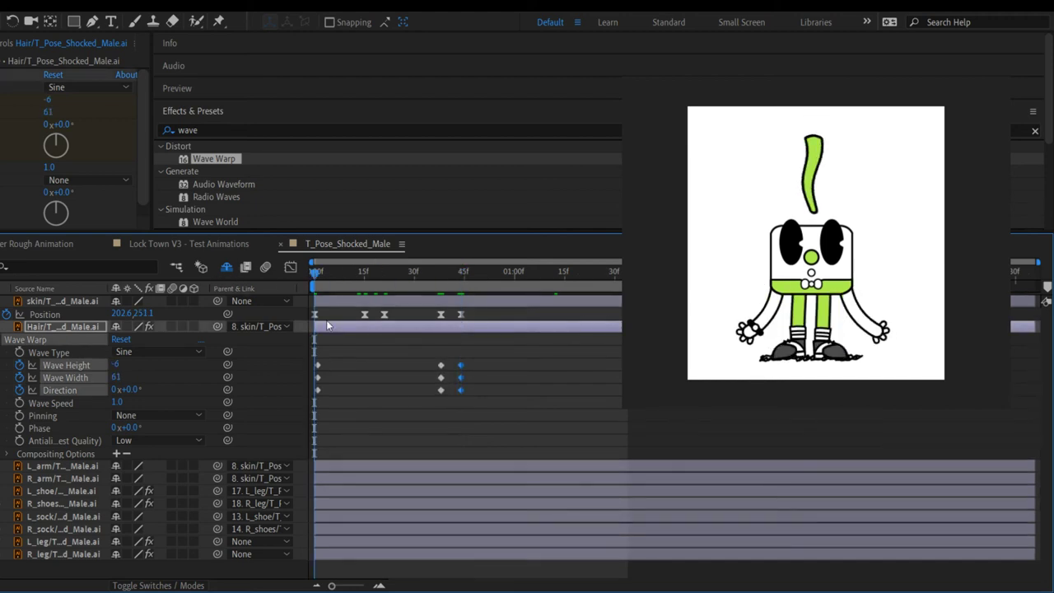
left_click_drag(328, 360, 315, 402)
key("space")
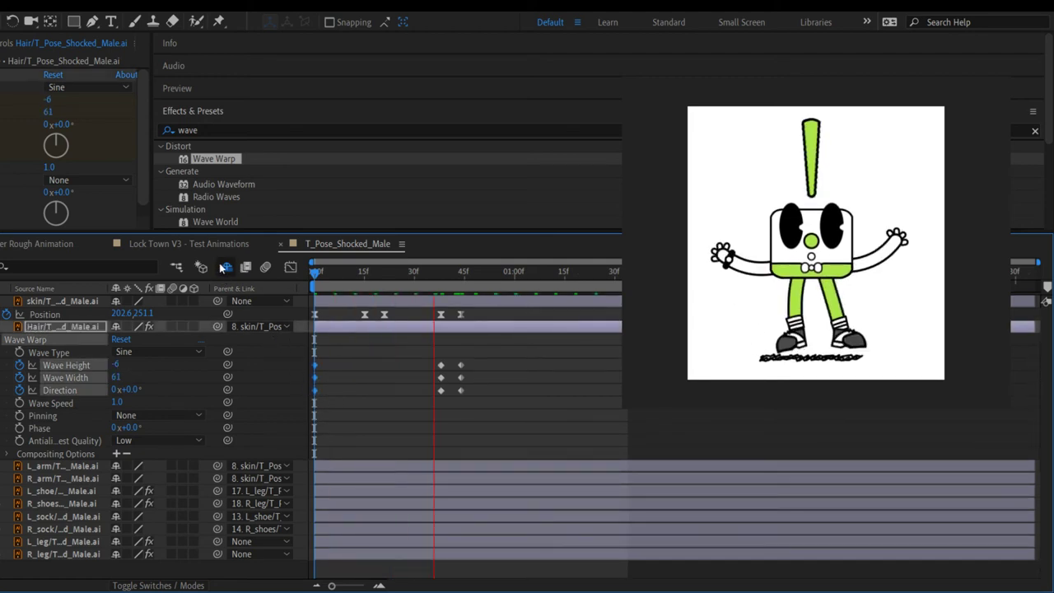
left_click(224, 244)
Step: Zoom and pan the Lock Town viewer to the buildings above the ambulance, then return to T_Pose_Shocked_Male
left_click(545, 64)
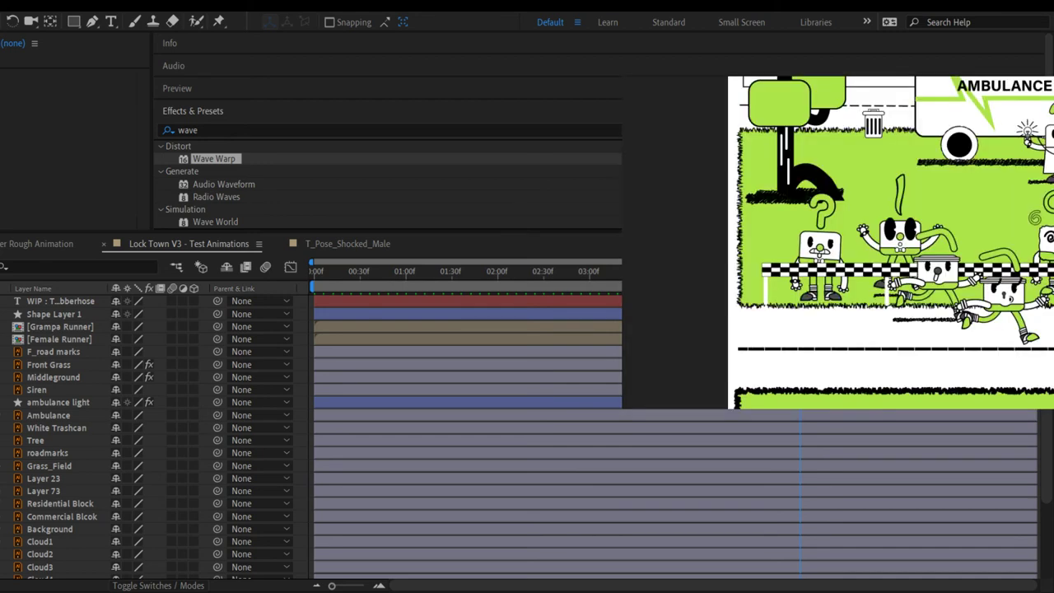
key("comma")
key("period")
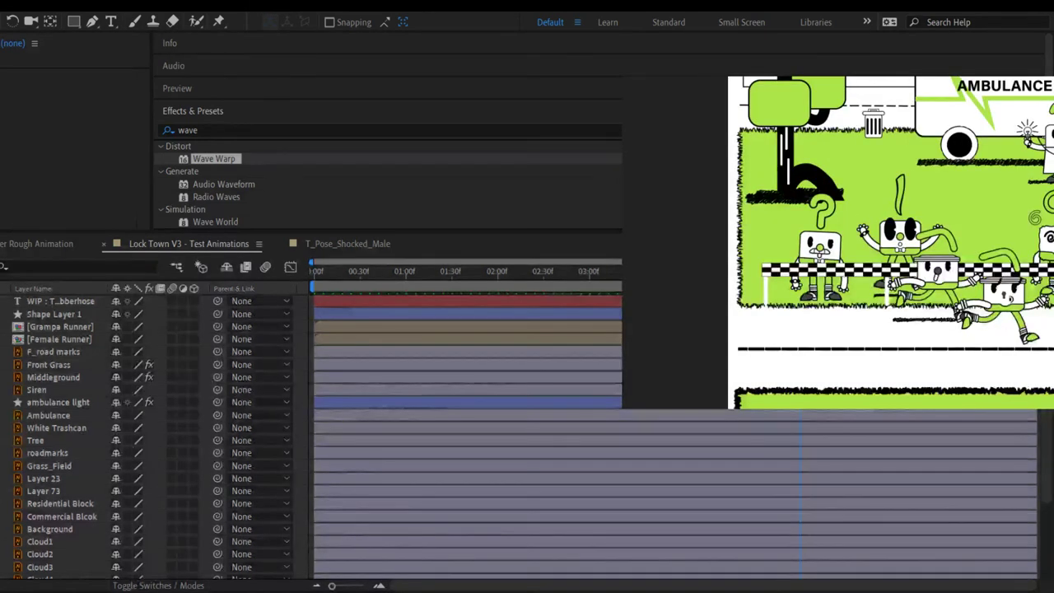
left_click_drag(814, 239, 718, 212)
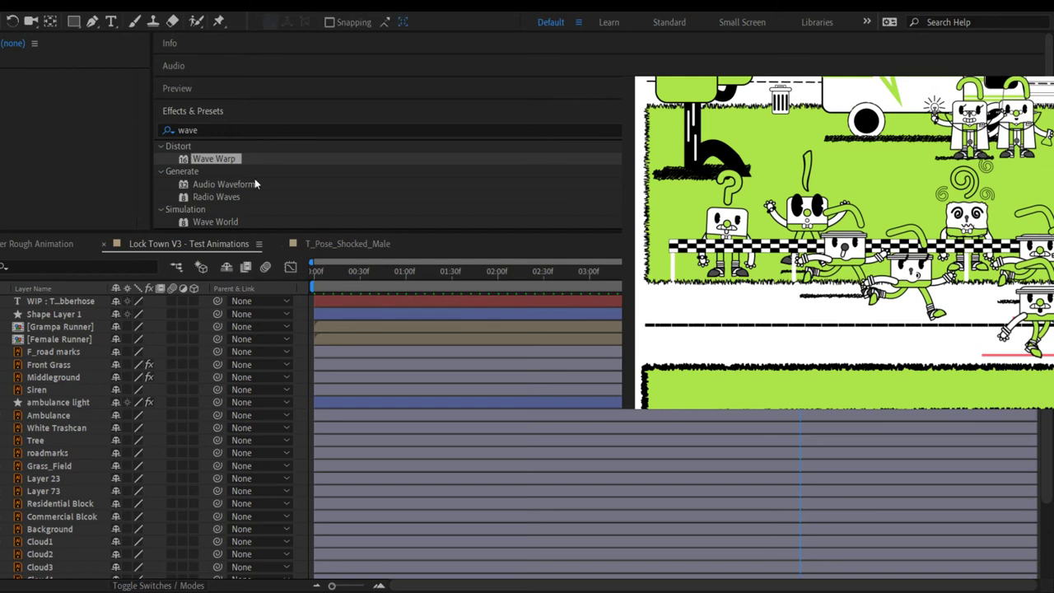
left_click(346, 244)
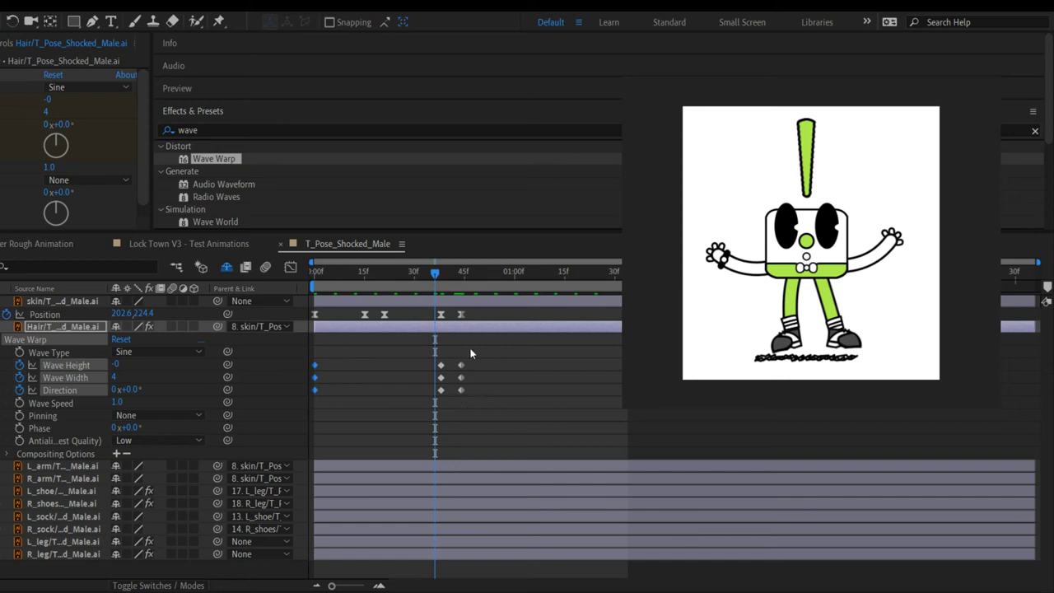
Step: Preview the hair wiggle from frame 0 and marquee-select all nine Wave Warp keyframes
key("Home")
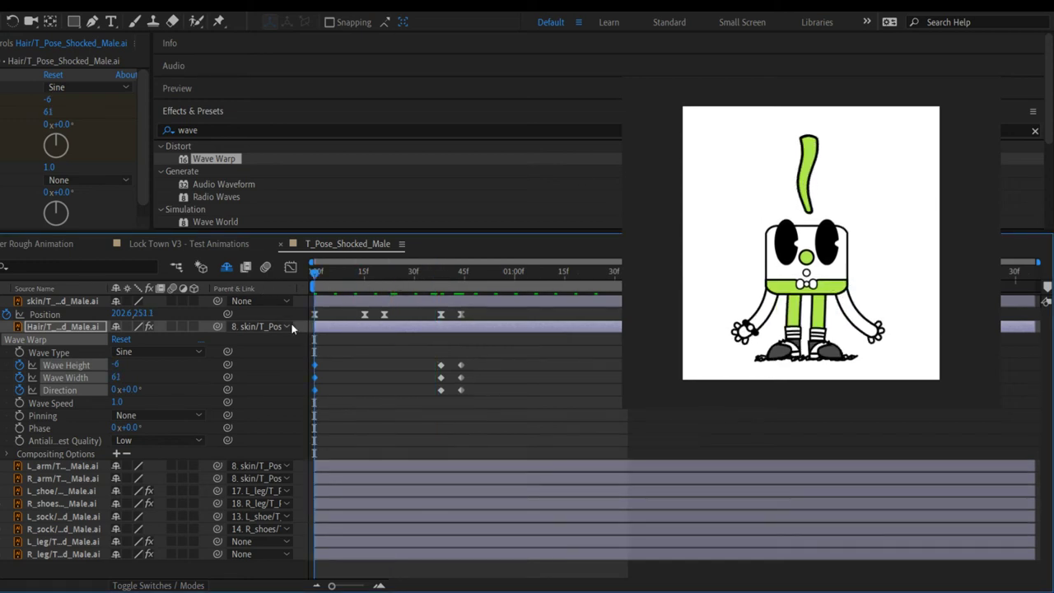
key("space")
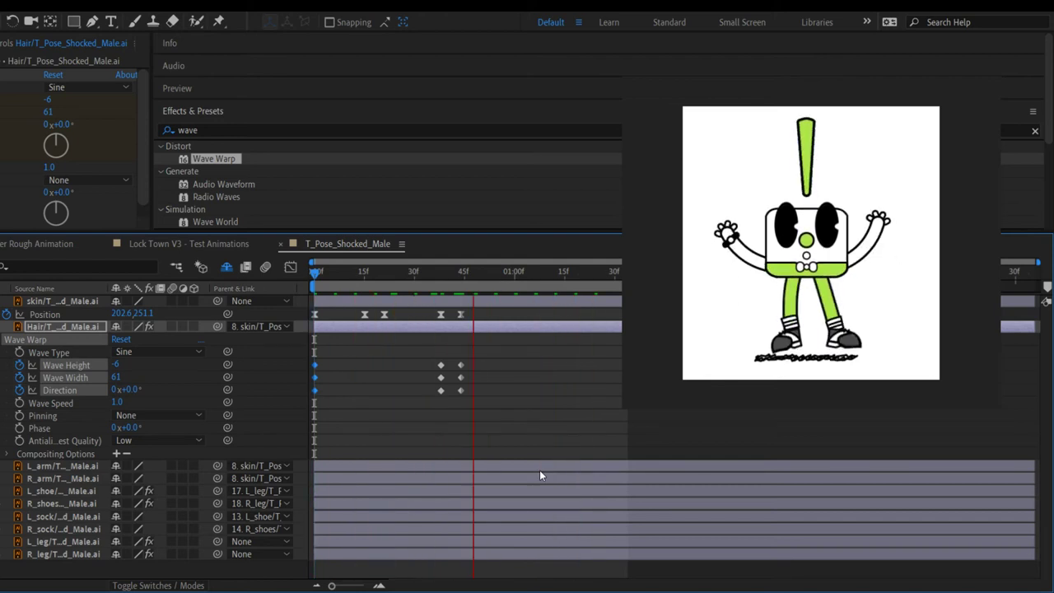
key("space")
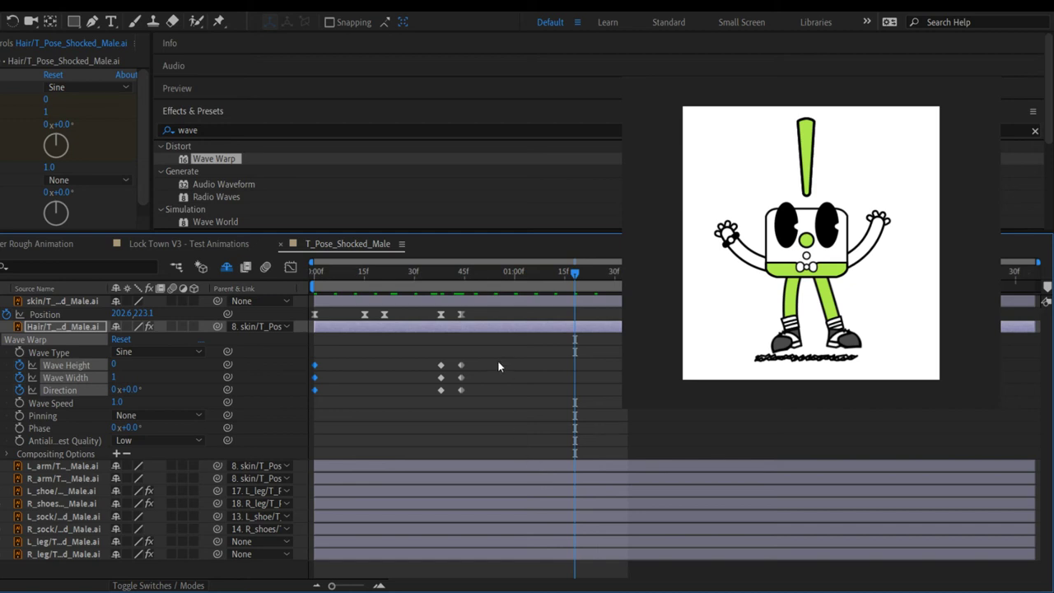
left_click_drag(483, 359, 315, 403)
Step: Apply Easy Ease (F9) to the Wave Warp keyframes, preview, then switch to Lock Town V3
key("F9")
key("Home")
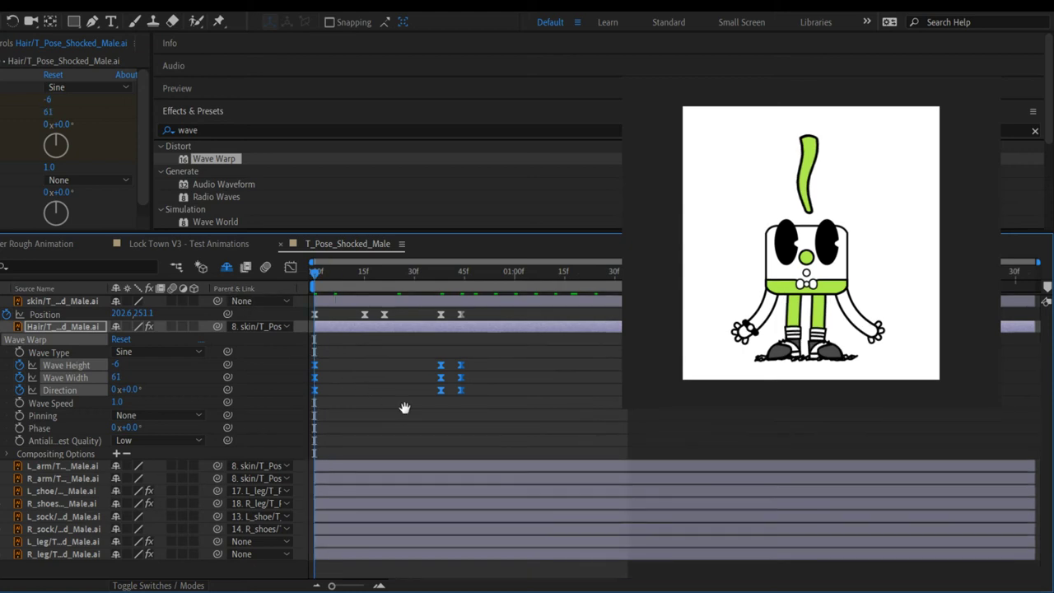
key("space")
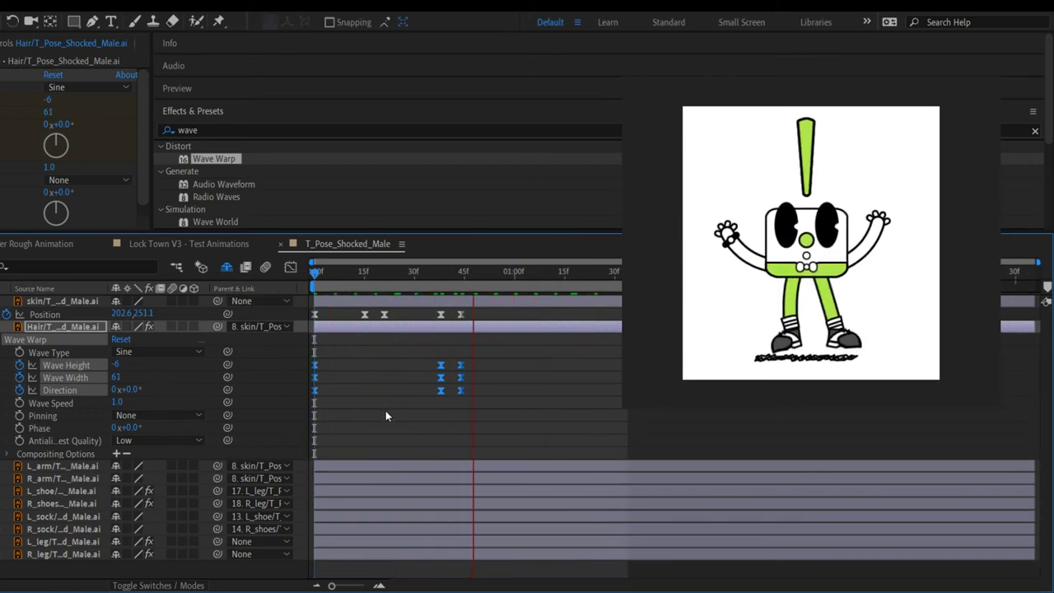
left_click(385, 416)
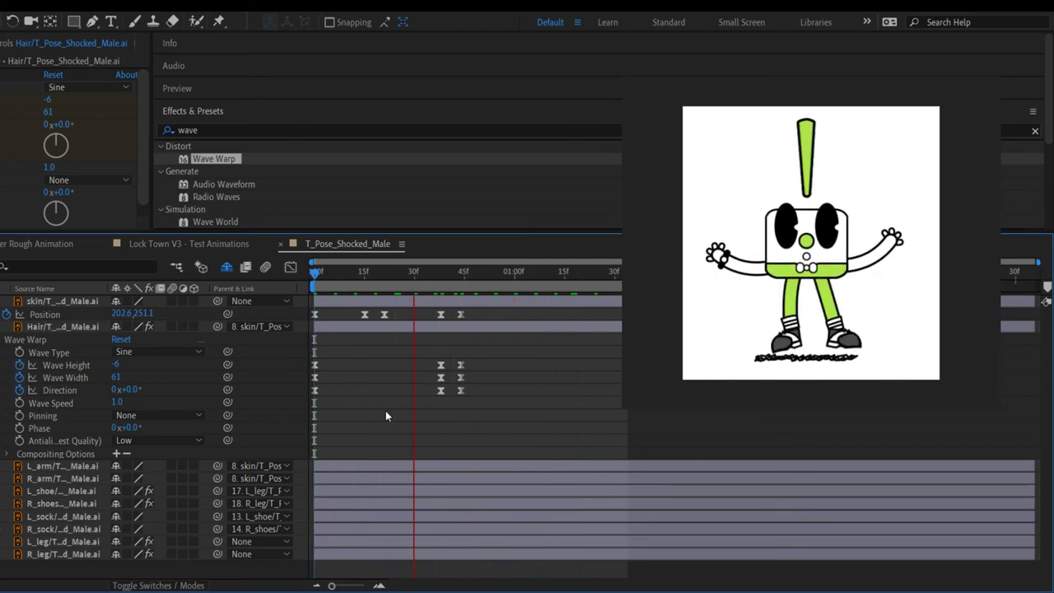
key("space")
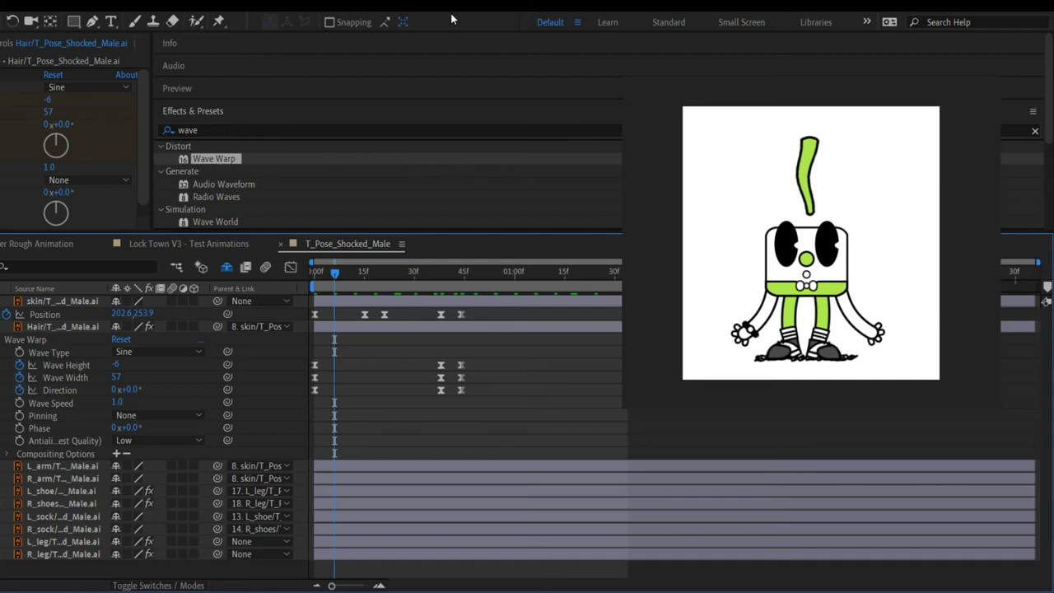
left_click(226, 241)
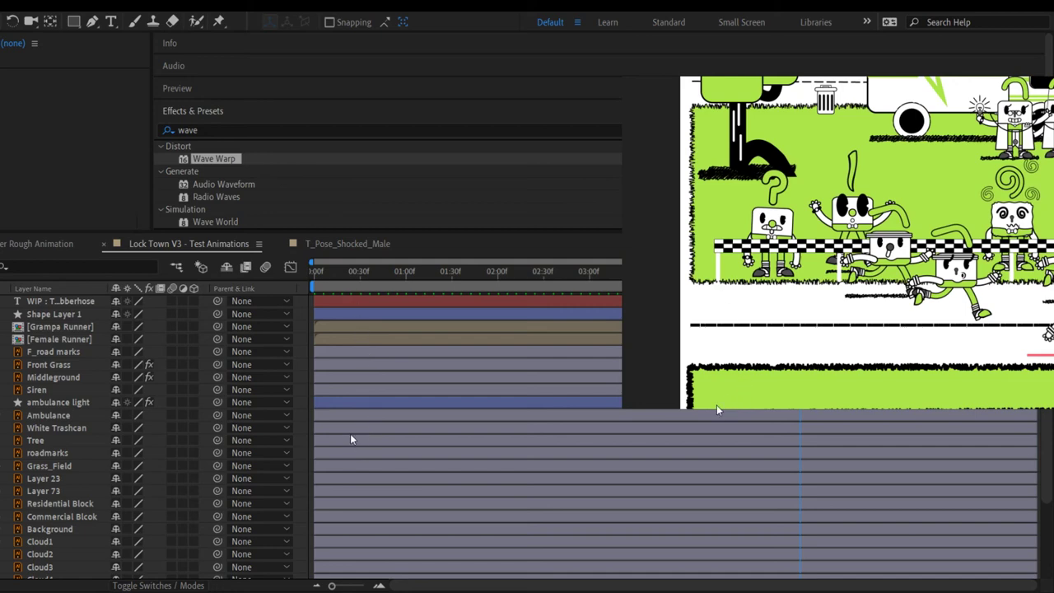
Step: Zoom the viewer, preview the whole Lock Town scene, then return to T_Pose_Shocked_Male
scroll(702, 166, "down", 1)
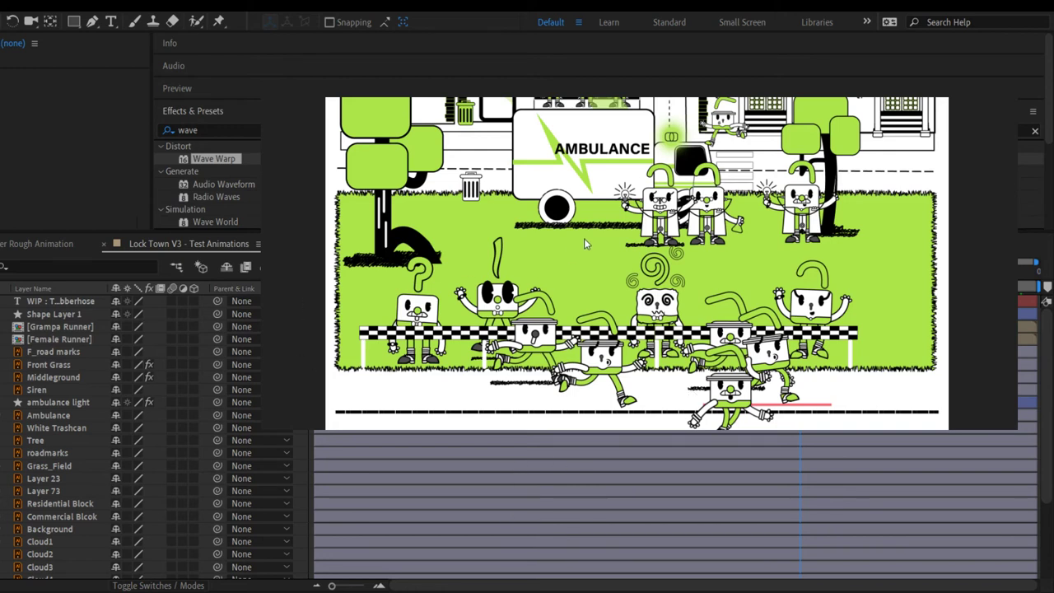
key("space")
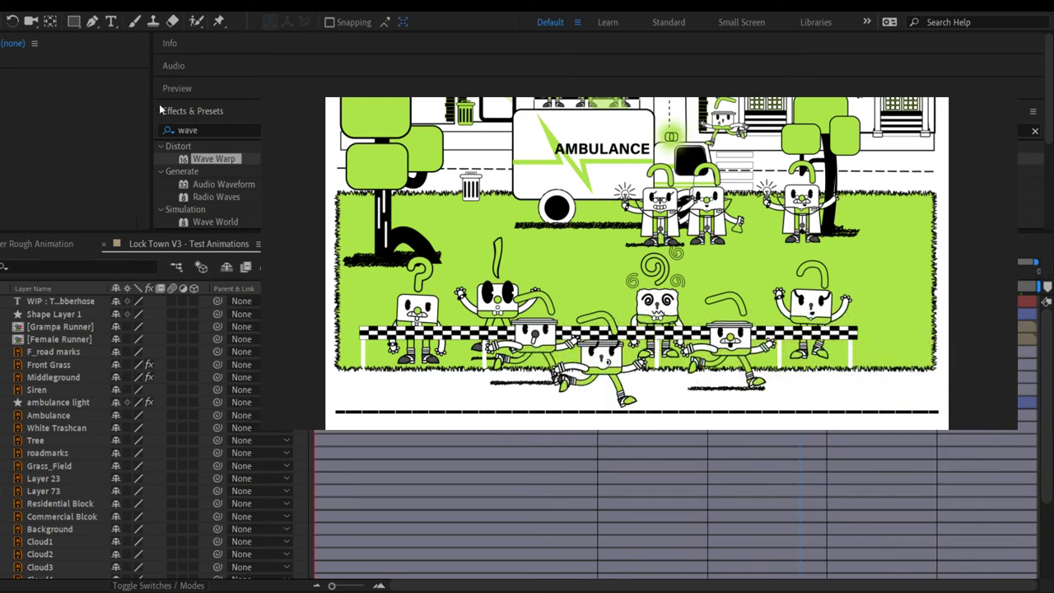
left_click(36, 244)
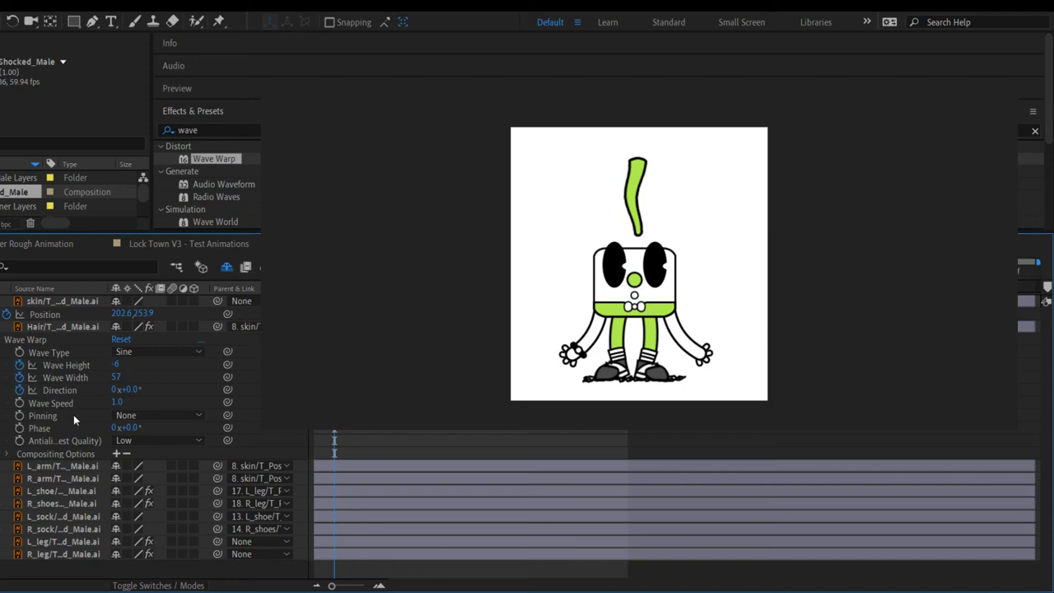
Step: Reveal shy layers and drag T_Pose_Shocked_Male from the Project panel into Lock Town V3's layers
left_click(226, 266)
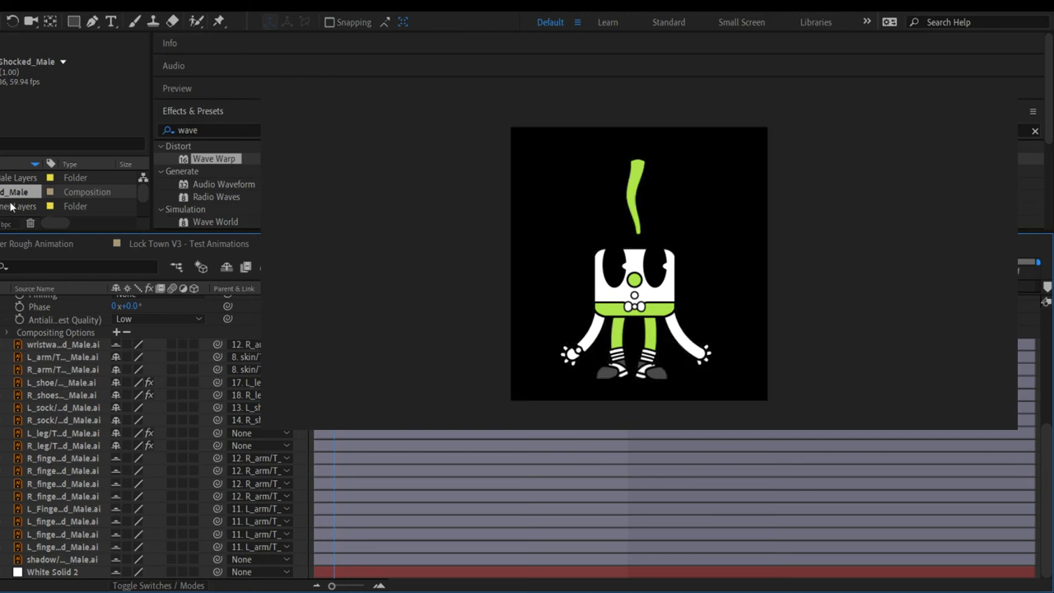
left_click(166, 242)
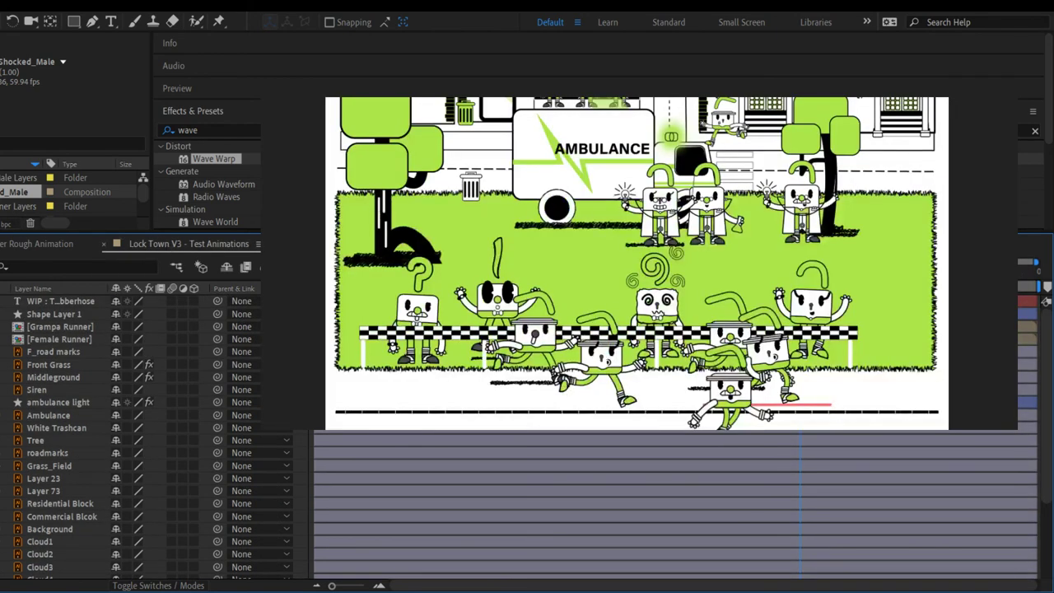
left_click_drag(4, 191, 11, 324)
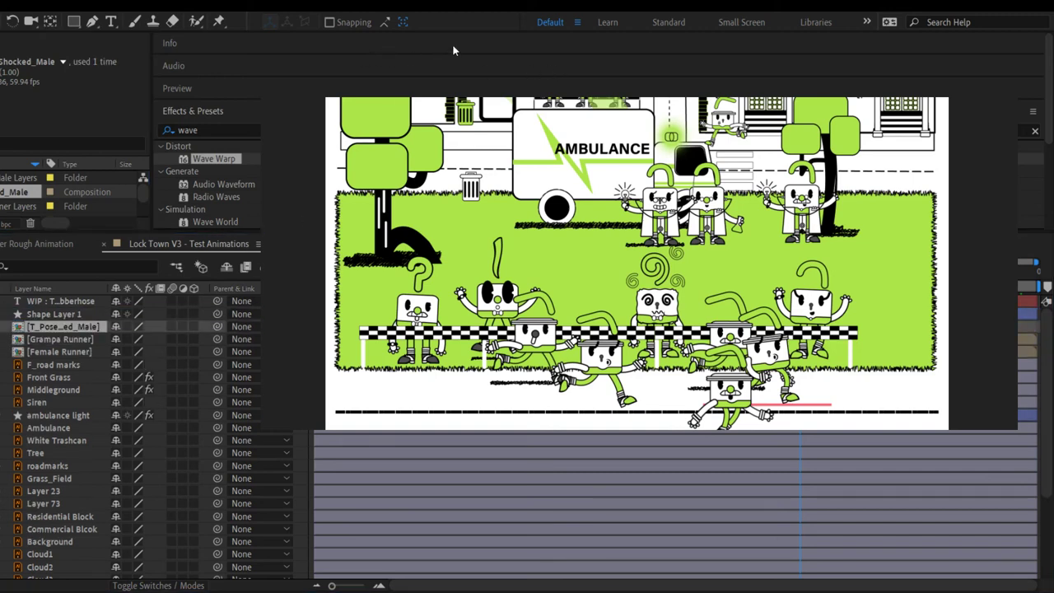
Step: Zoom the viewer out and move the T_Pose_Shocked_Male layer above Shape Layer 1
key("comma")
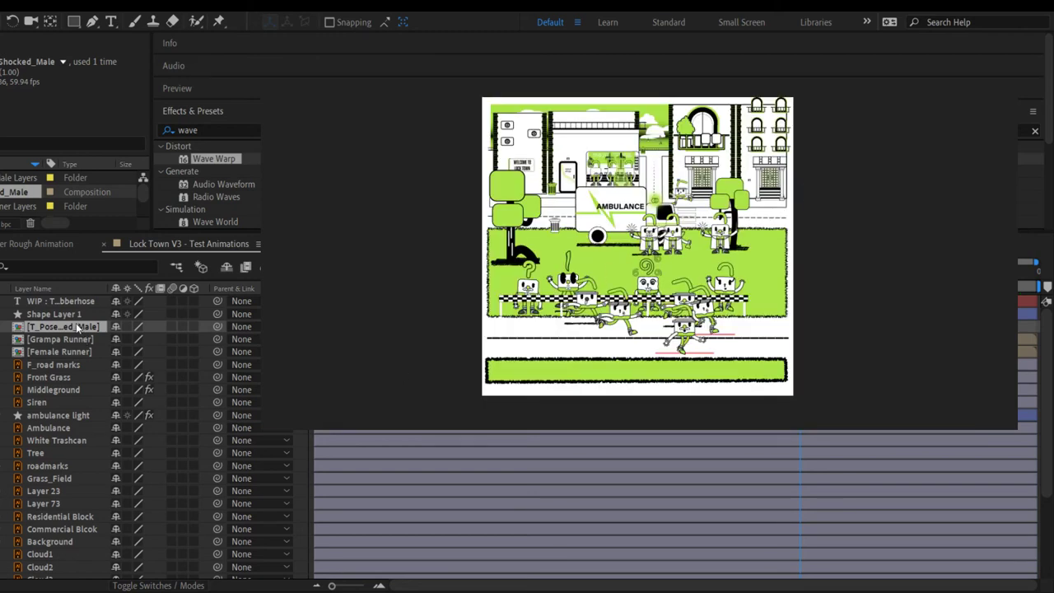
left_click_drag(78, 328, 73, 312)
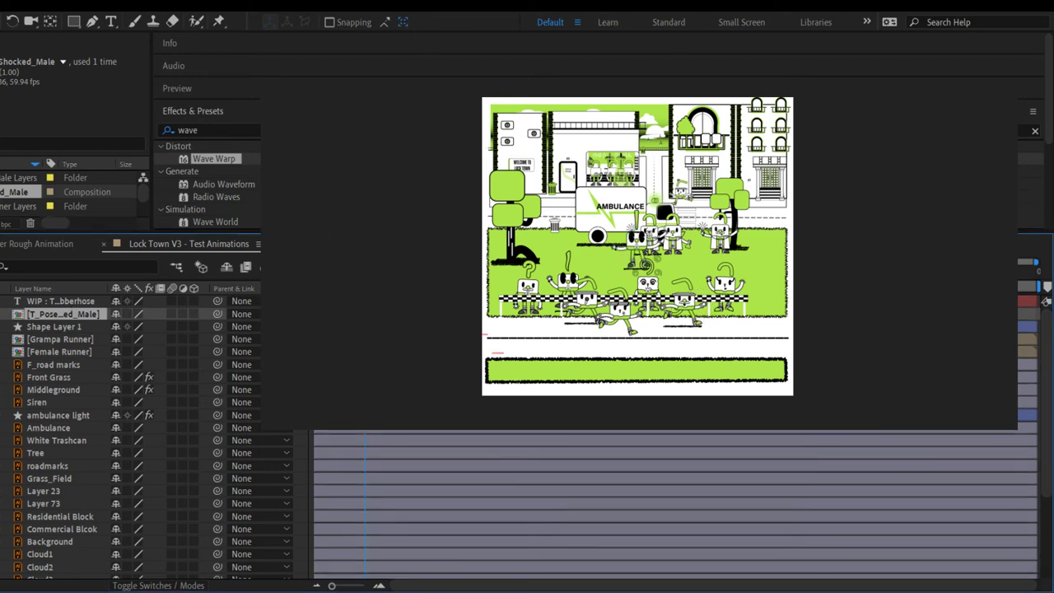
scroll(676, 260, "up", 3)
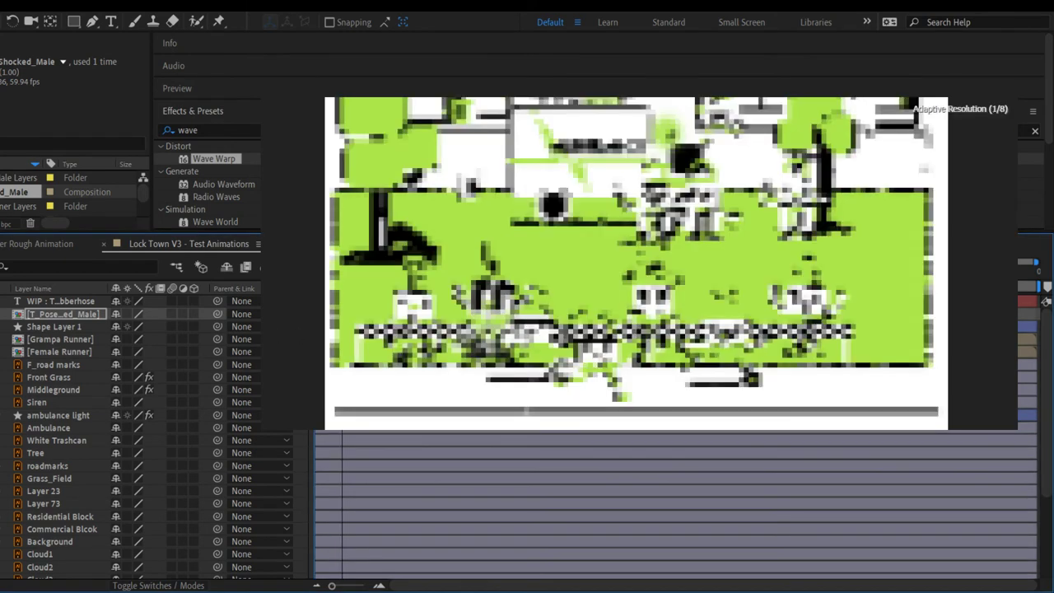
Step: Play and stop the Lock Town preview to review the placed shocked character
key("space")
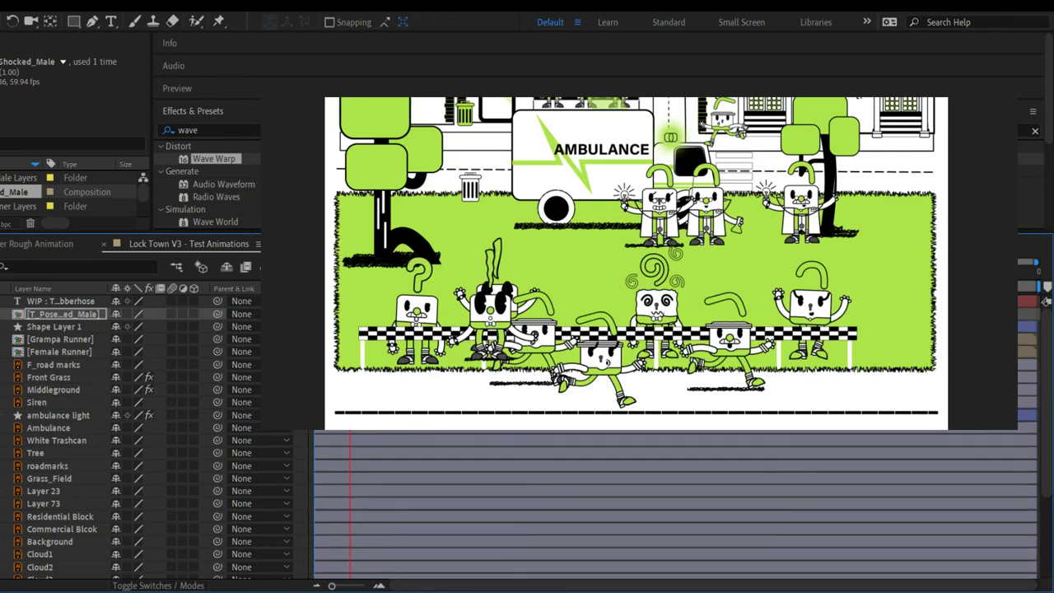
key("space")
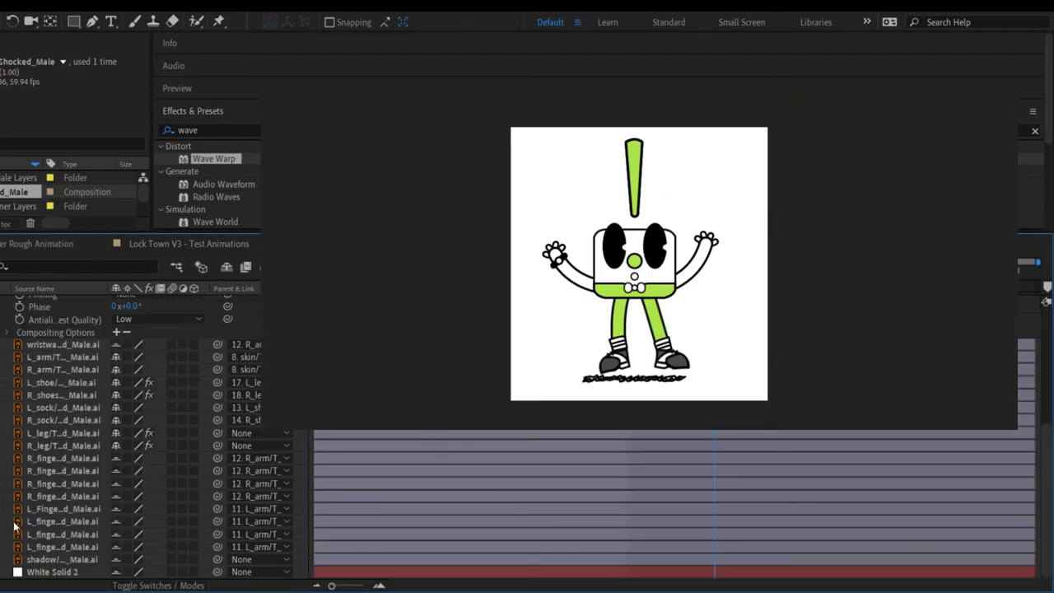
Step: Switch the timeline to the Lock Town V3 - Test Animations composition
left_click(191, 248)
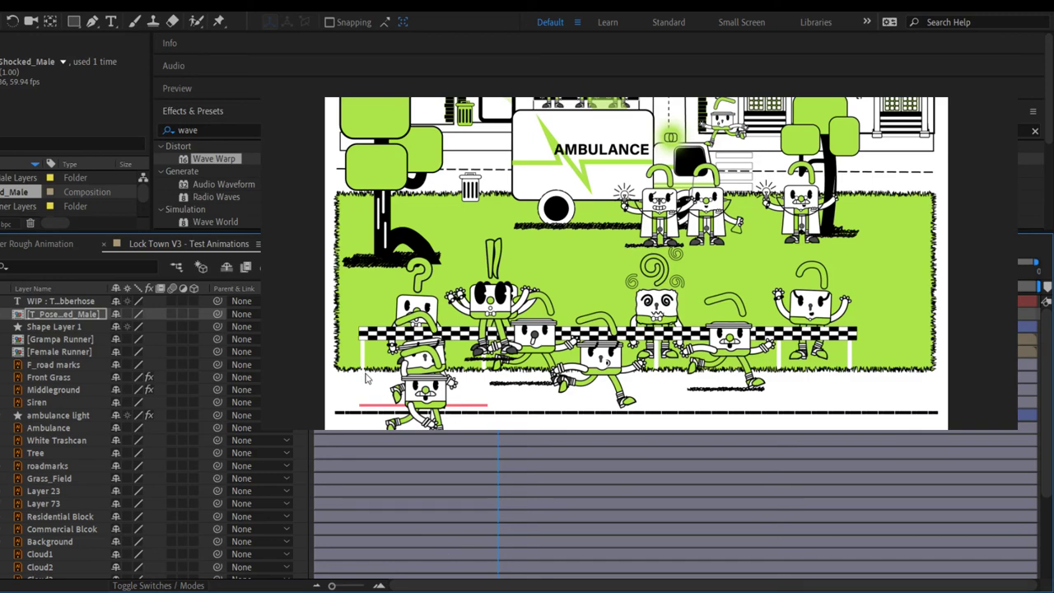
Step: Preview the Lock Town V3 street scene, then zoom the viewer in and out to inspect it
key("space")
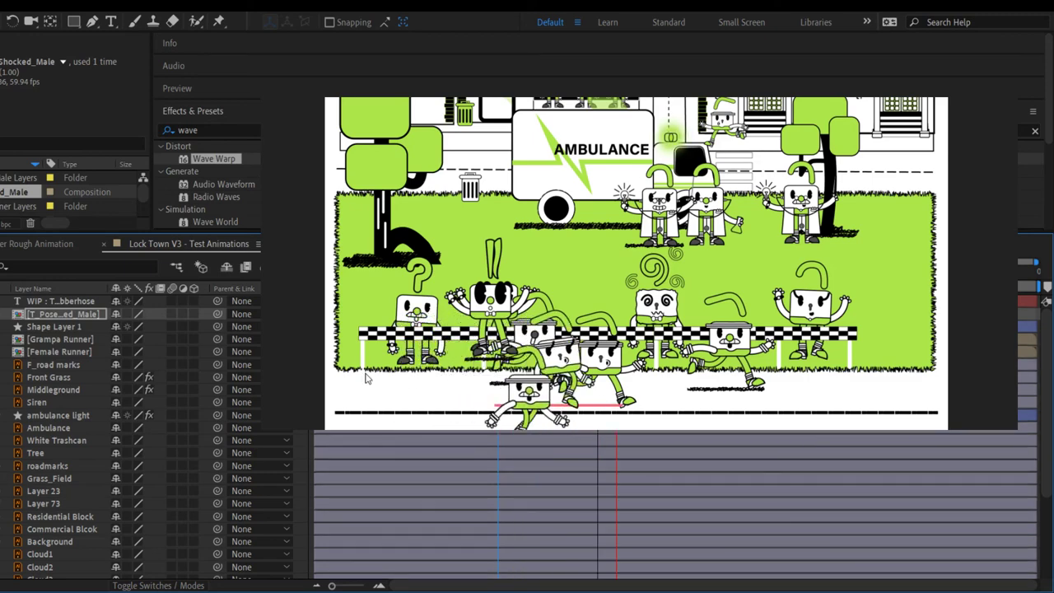
key("space")
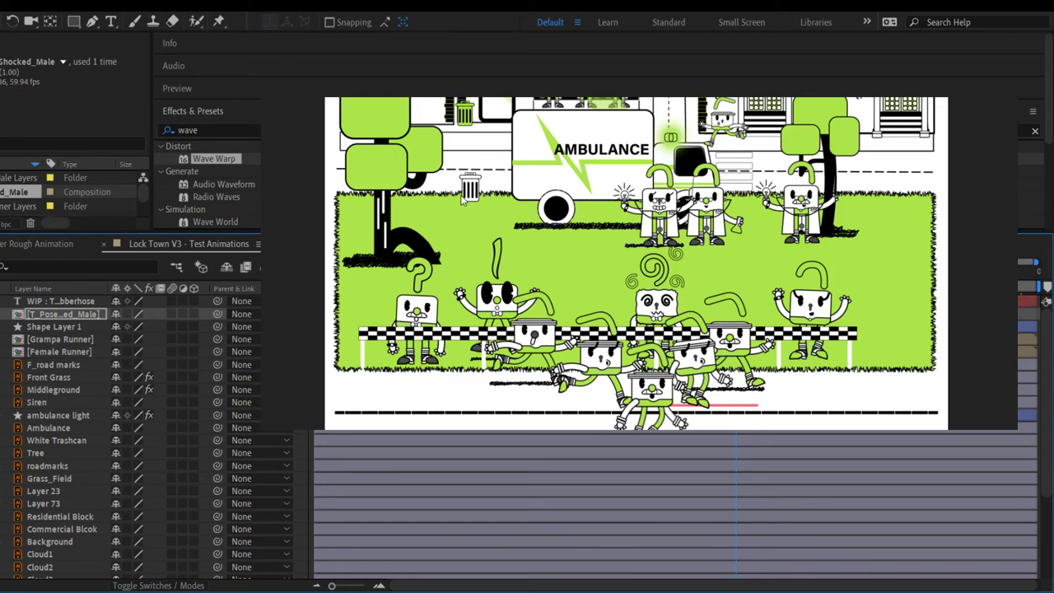
scroll(463, 203, "up", 3)
scroll(479, 222, "down", 5)
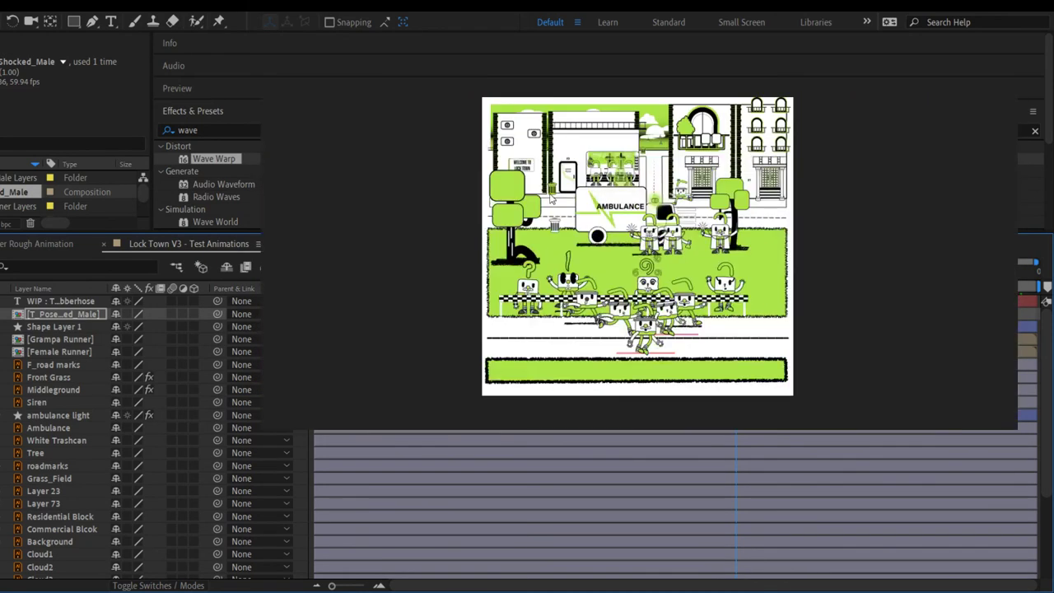
key("slash")
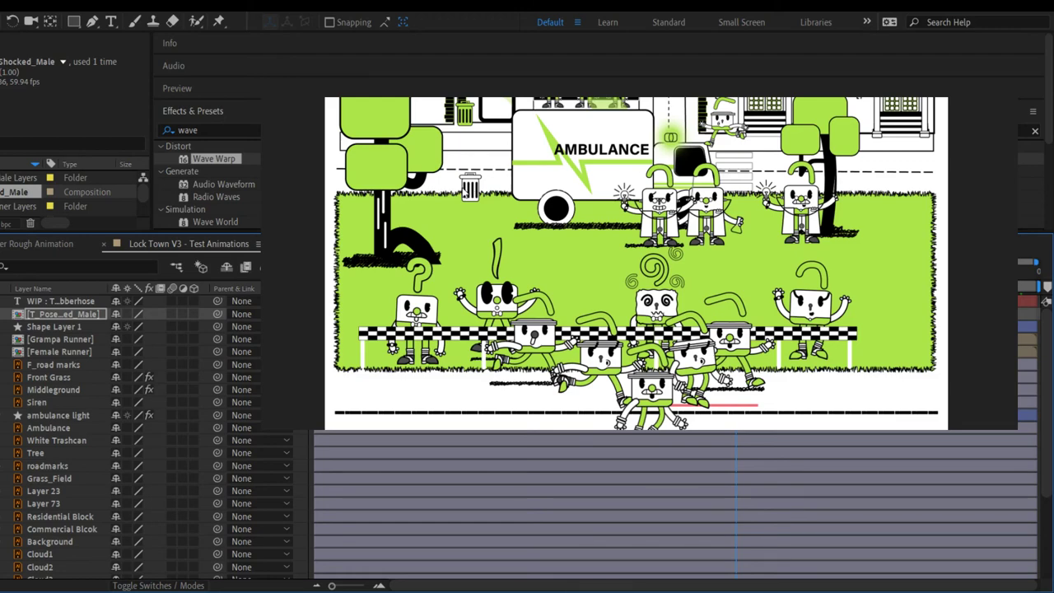
scroll(606, 172, "down", 4)
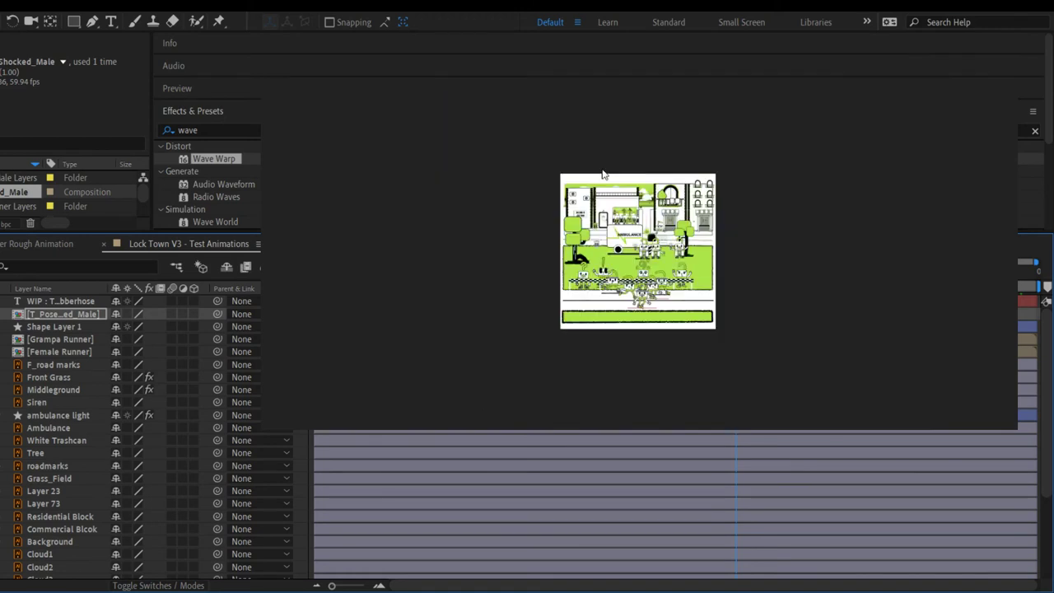
scroll(601, 175, "up", 4)
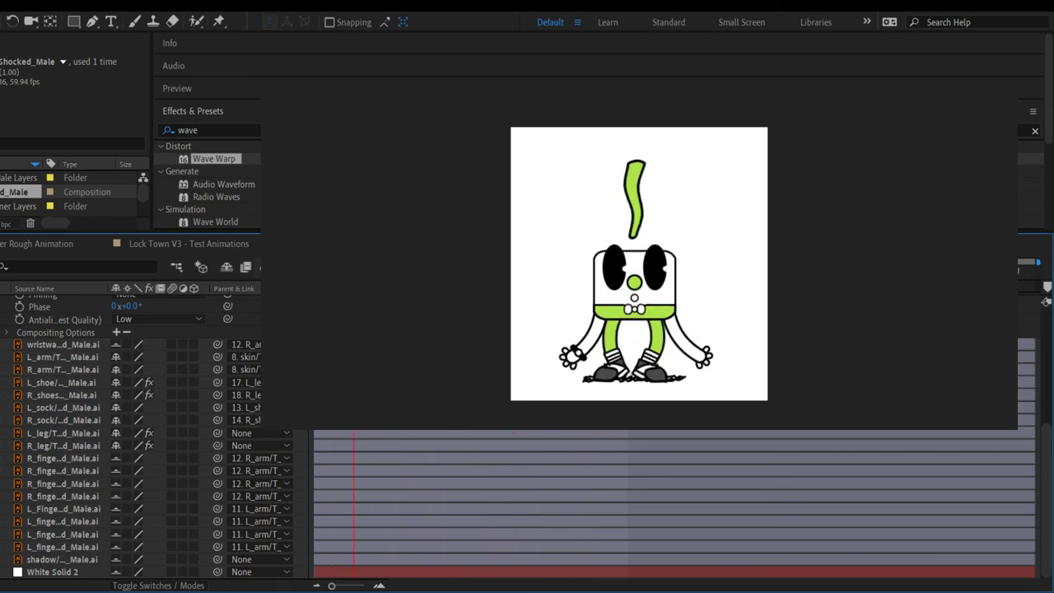
Step: Hide the shy layers, then scrub back and replay to check the hair's Wave Warp animation
key("space")
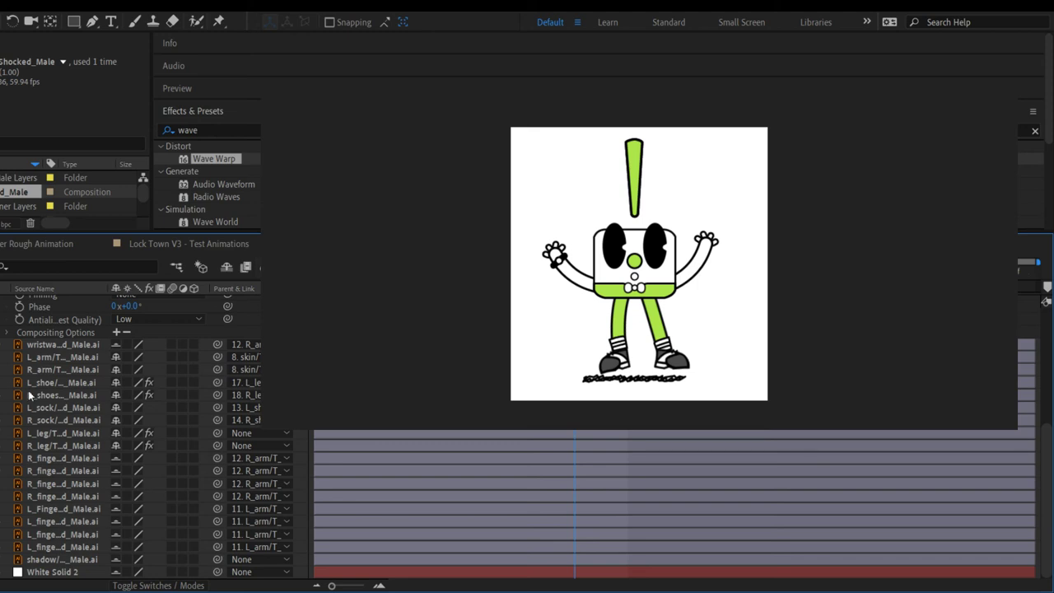
left_click(226, 267)
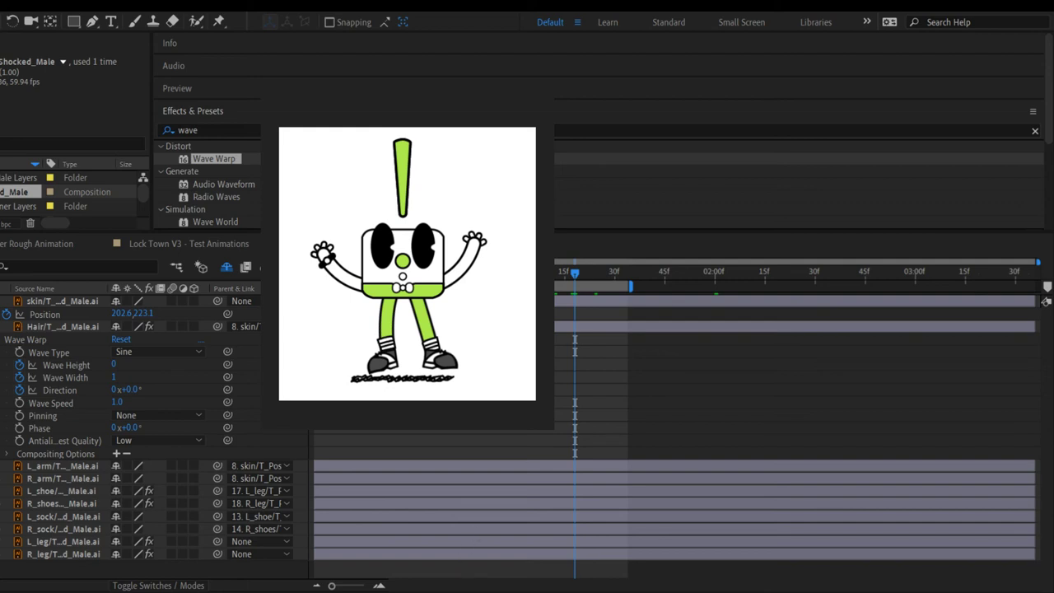
left_click_drag(575, 272, 350, 272)
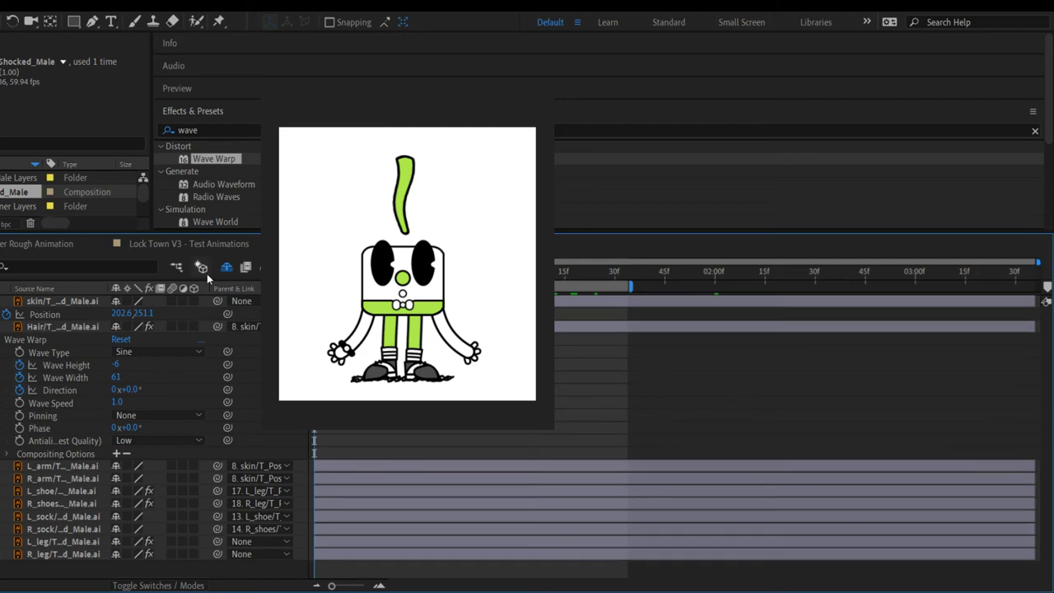
key("space")
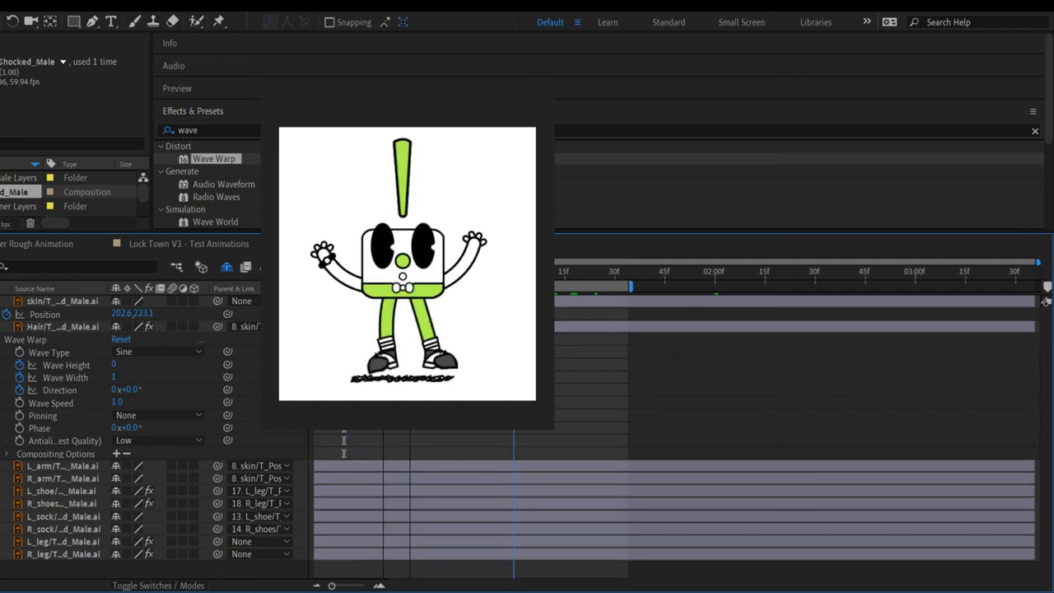
Step: Stop playback and mark the R_eye and L_eye layers as shy
key("space")
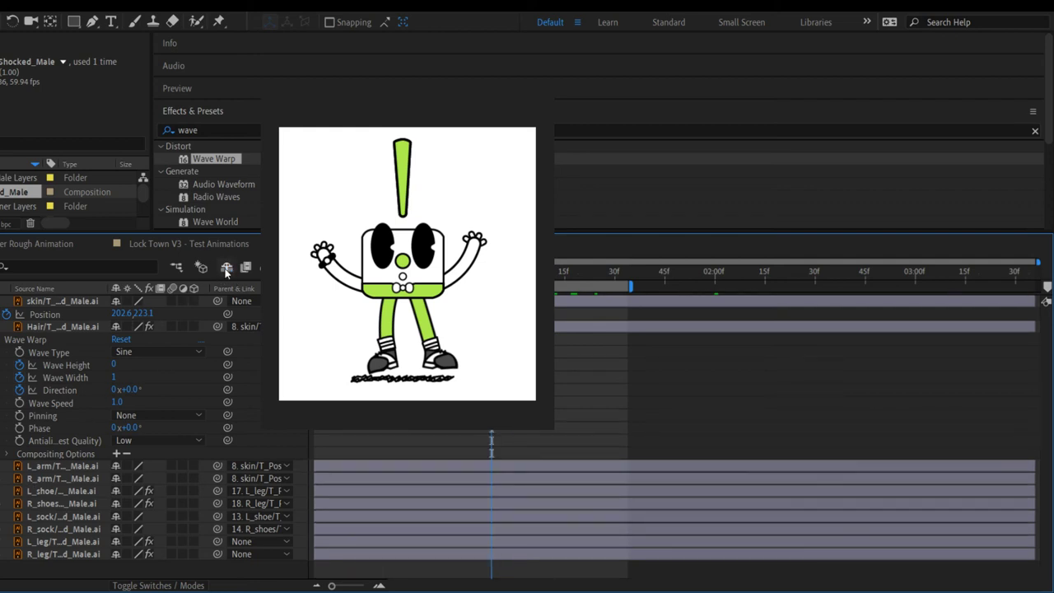
scroll(157, 428, "up", 3)
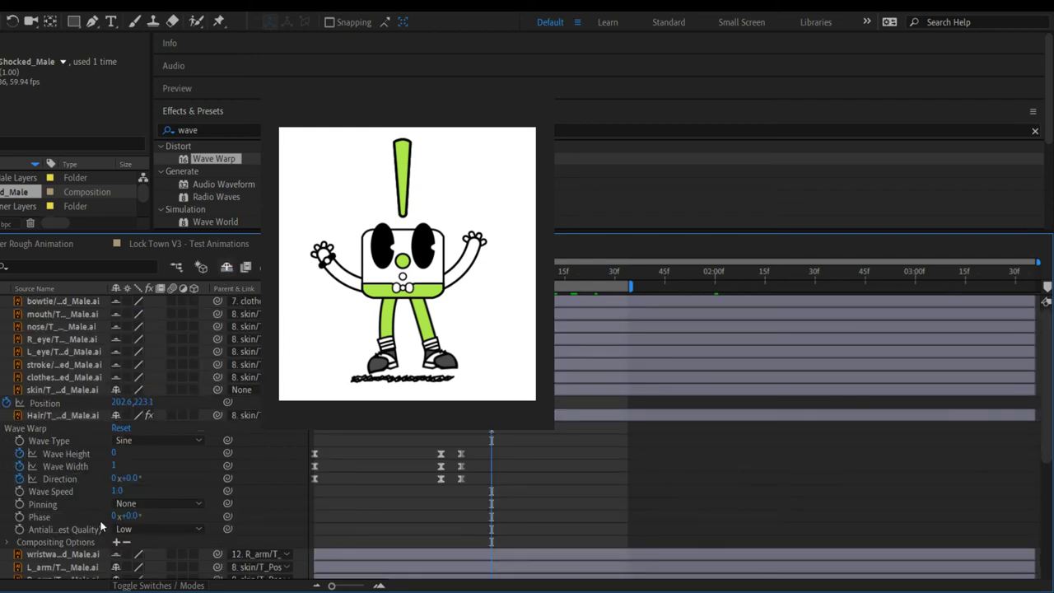
scroll(99, 527, "down", 6)
scroll(86, 483, "up", 6)
left_click(116, 338)
left_click(116, 352)
Step: Return to Lock Town V3, preview the scene and set the current time to 03:00
left_click(216, 244)
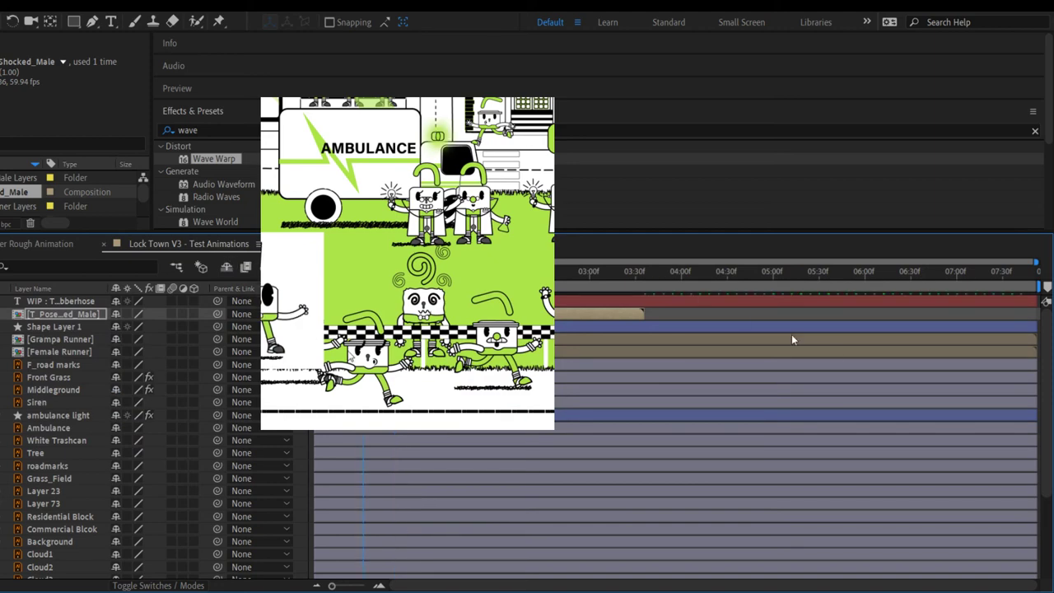
key("comma")
key("comma")
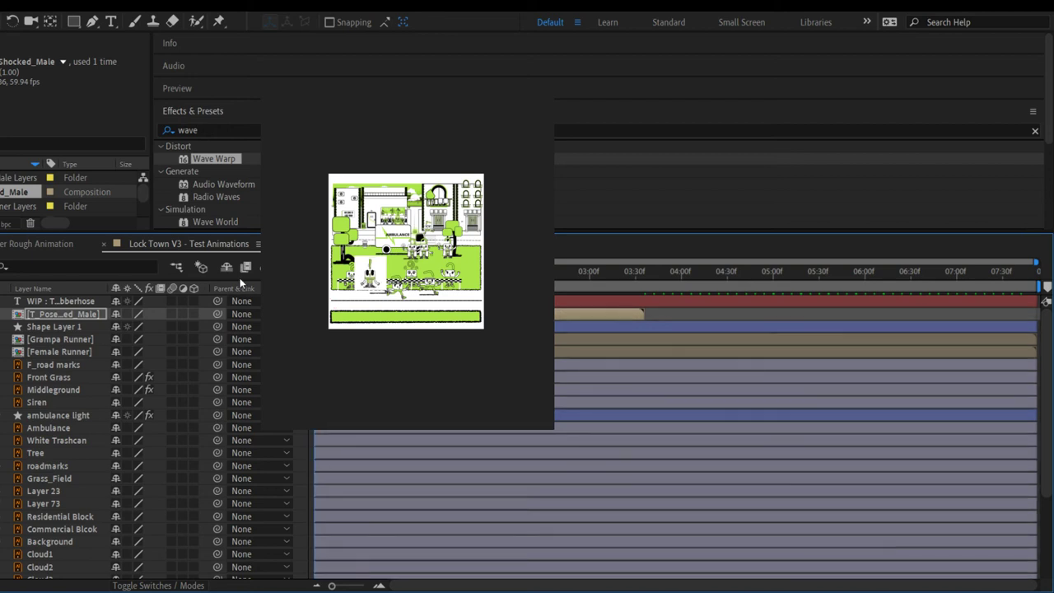
key("space")
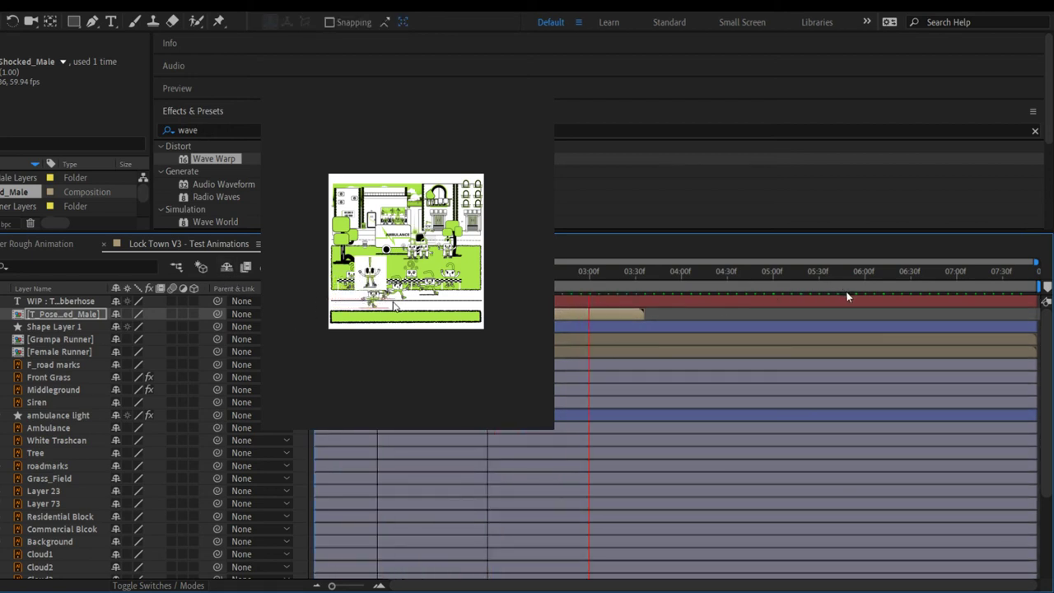
key("space")
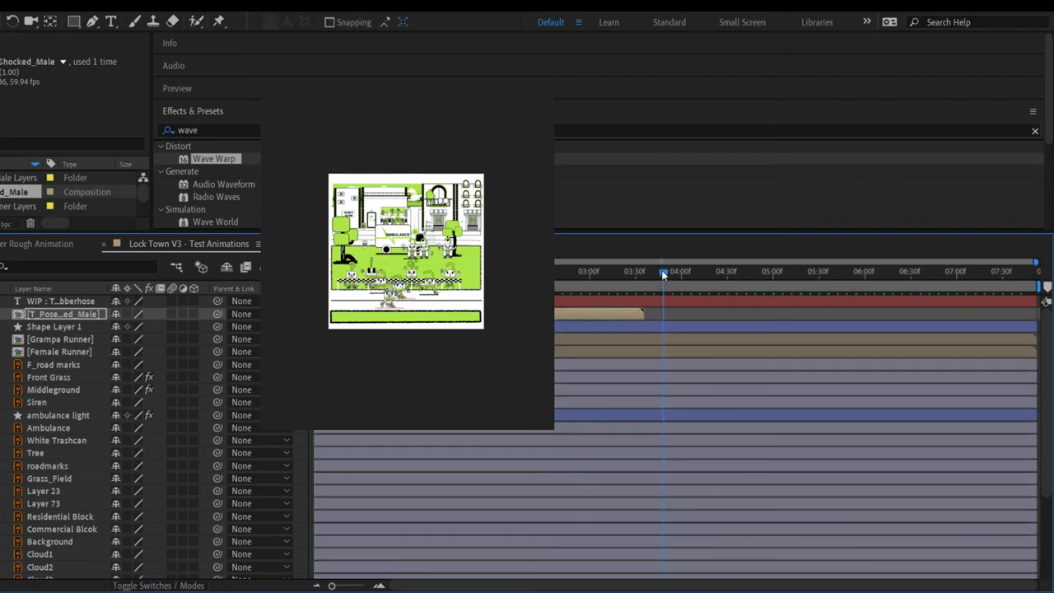
left_click_drag(663, 276, 599, 283)
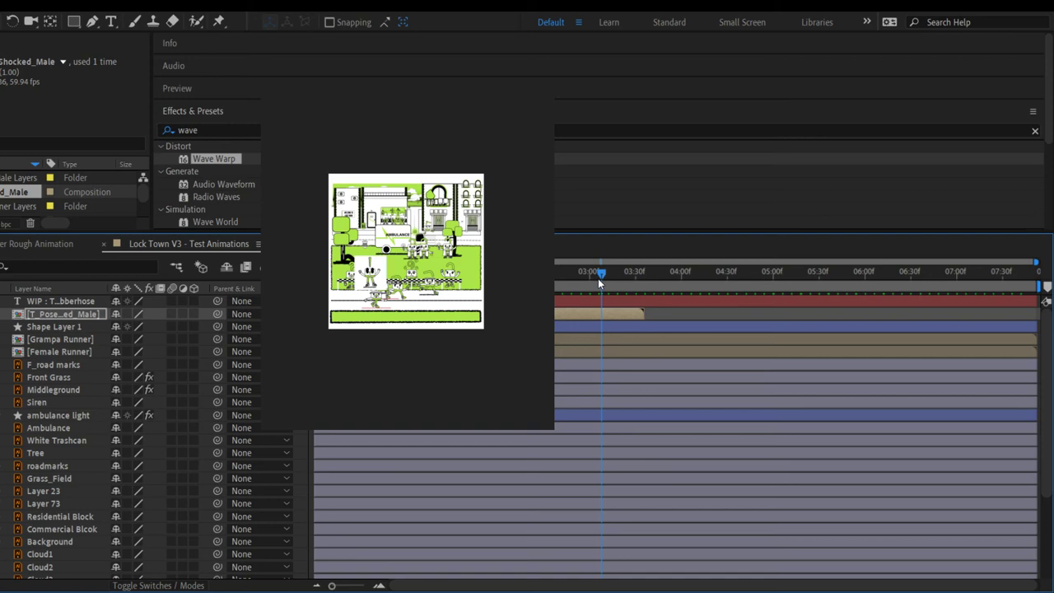
key("period")
key("period")
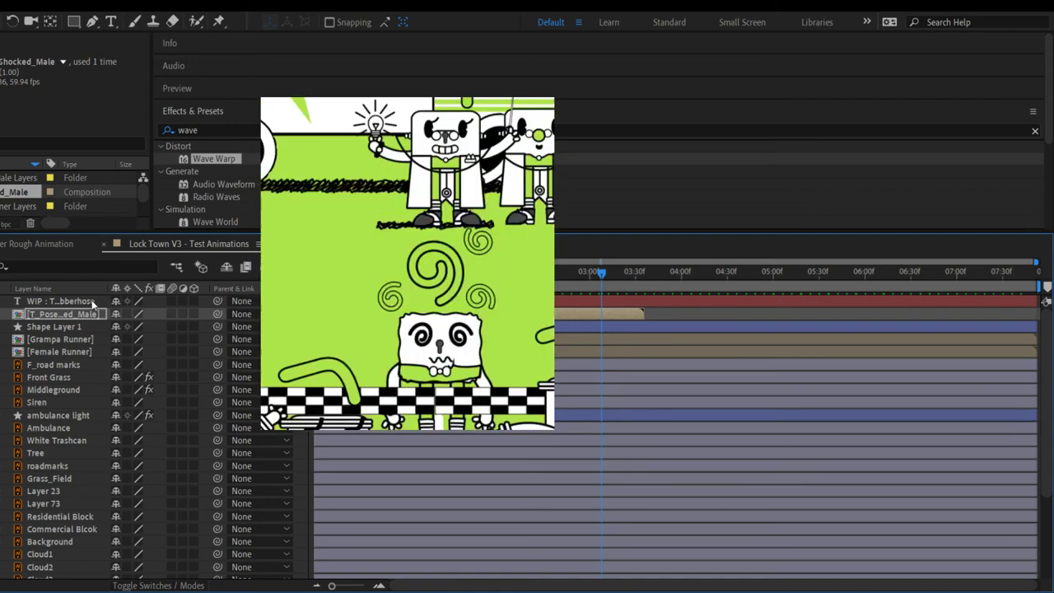
Step: Move the character layer down above Residential Block and replay the scene from the start
left_click_drag(75, 312, 93, 510)
key("comma")
key("comma")
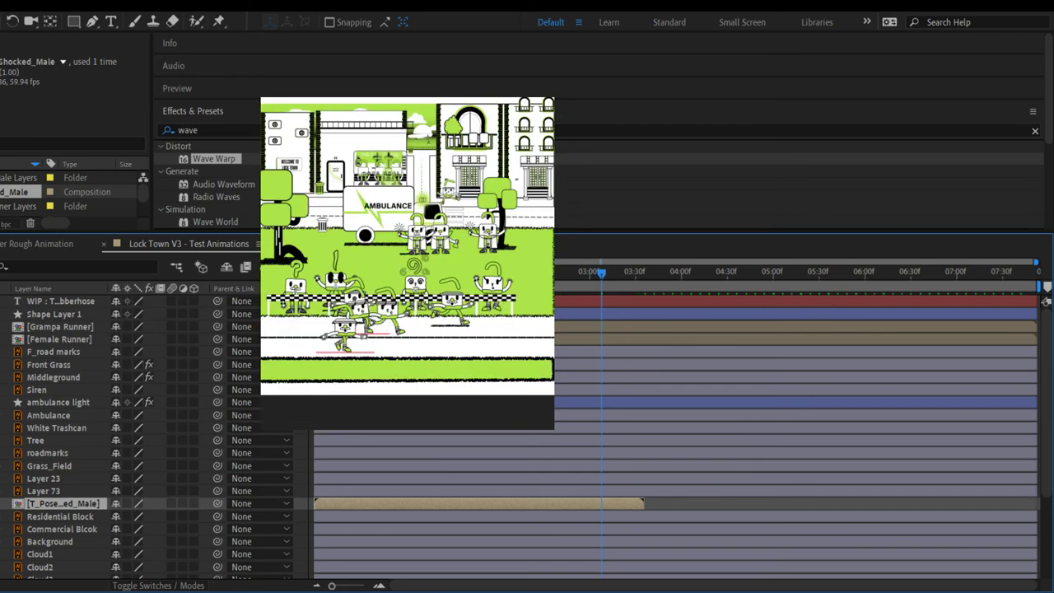
mouse_move(601, 274)
left_mouse_down()
mouse_move(555, 276)
mouse_move(606, 277)
left_mouse_up()
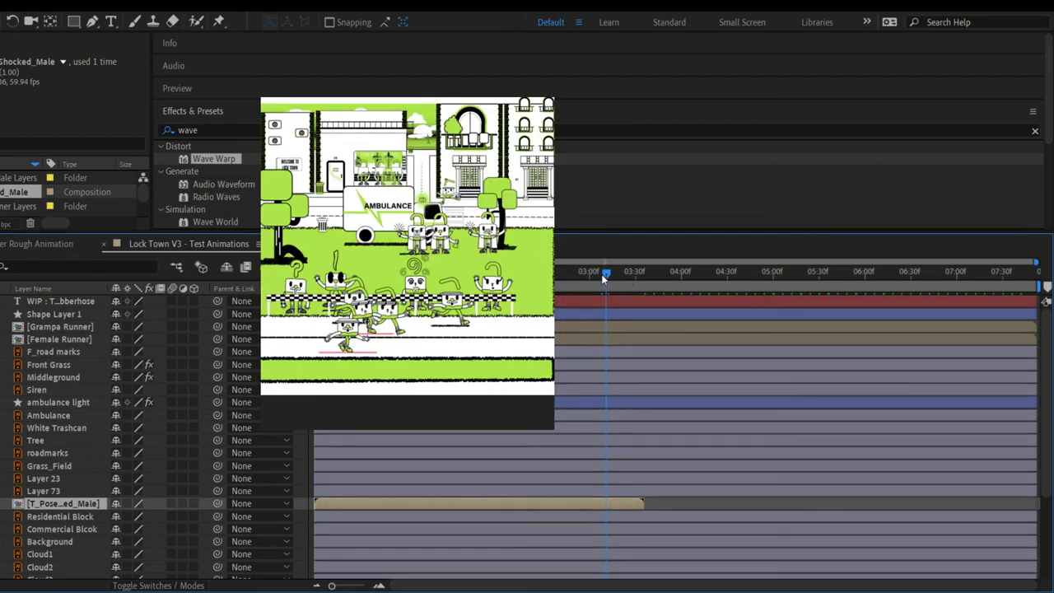
left_click_drag(608, 275, 237, 313)
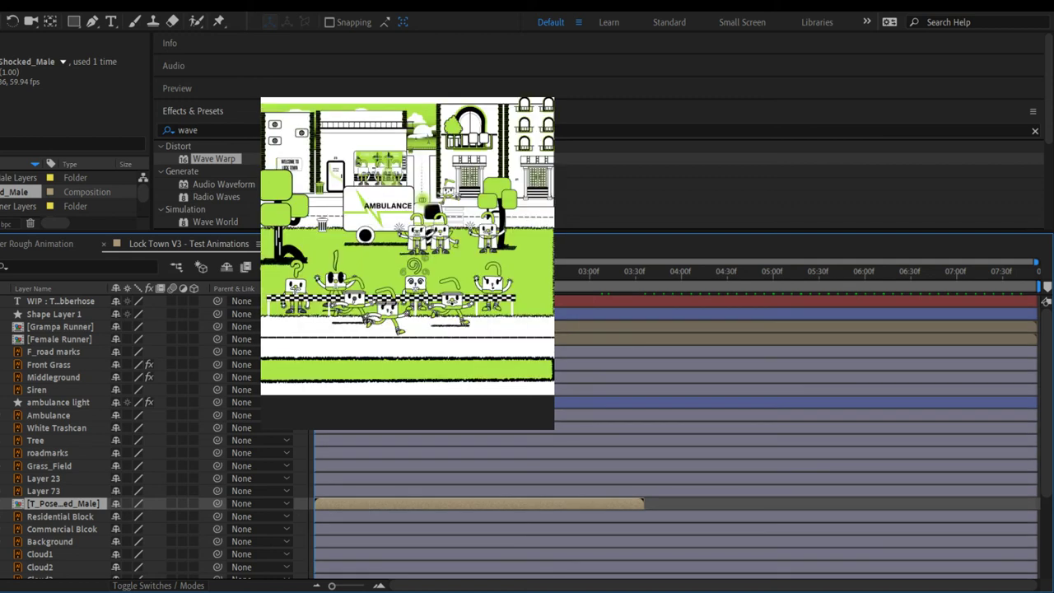
key("space")
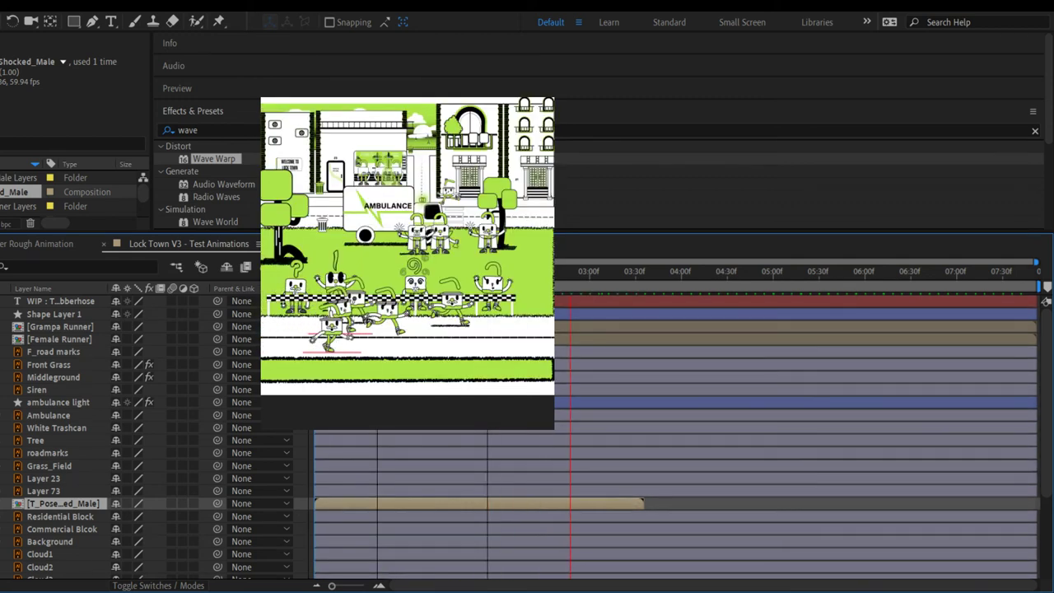
key("space")
Step: Place the character layer just below Ambulance and scrub back to review its entrance
left_click_drag(71, 504, 76, 417)
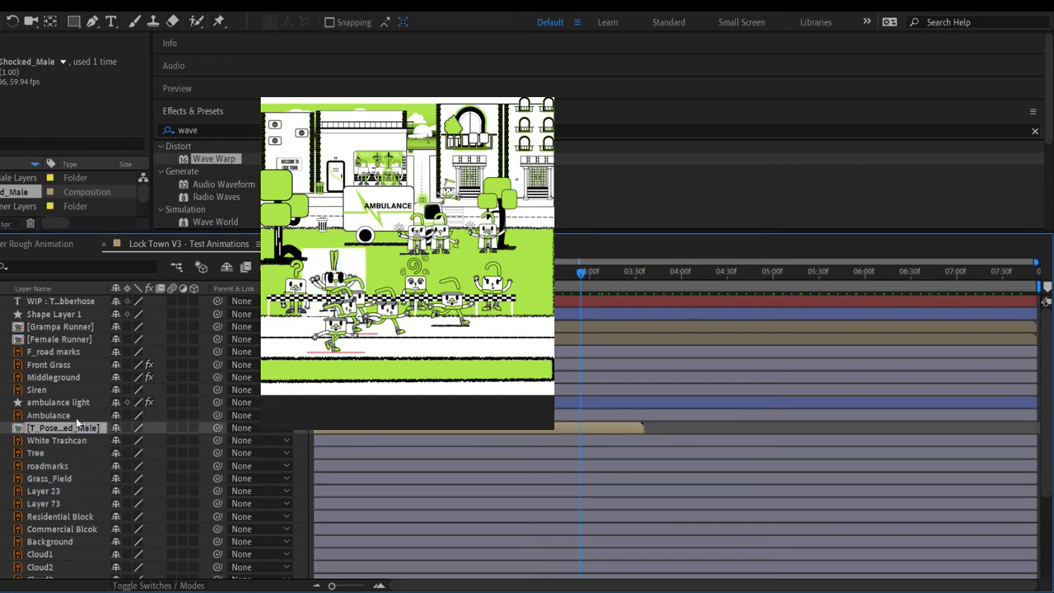
left_click_drag(582, 272, 389, 272)
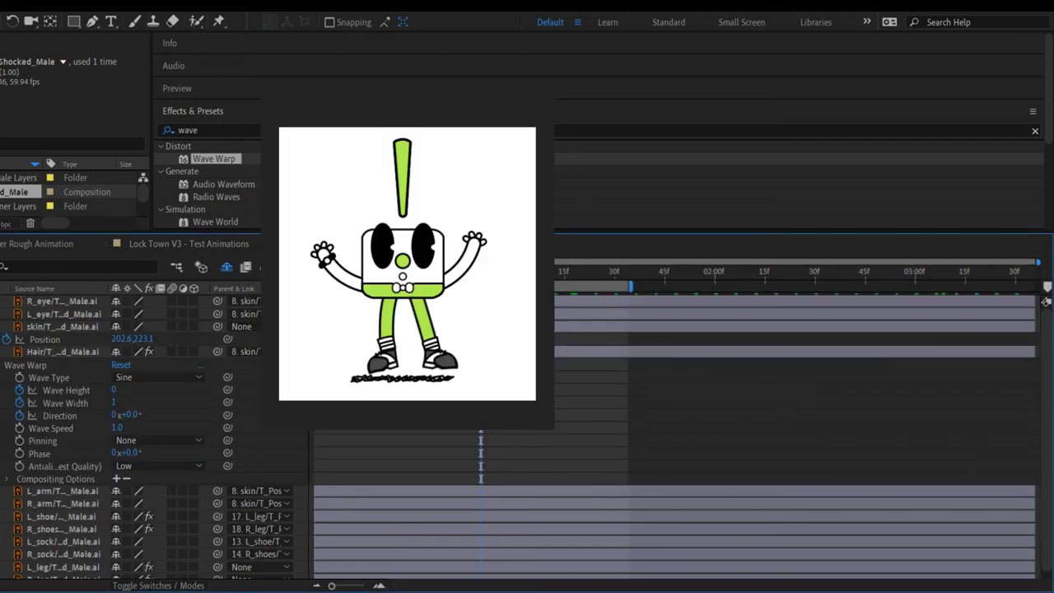
left_click(221, 244)
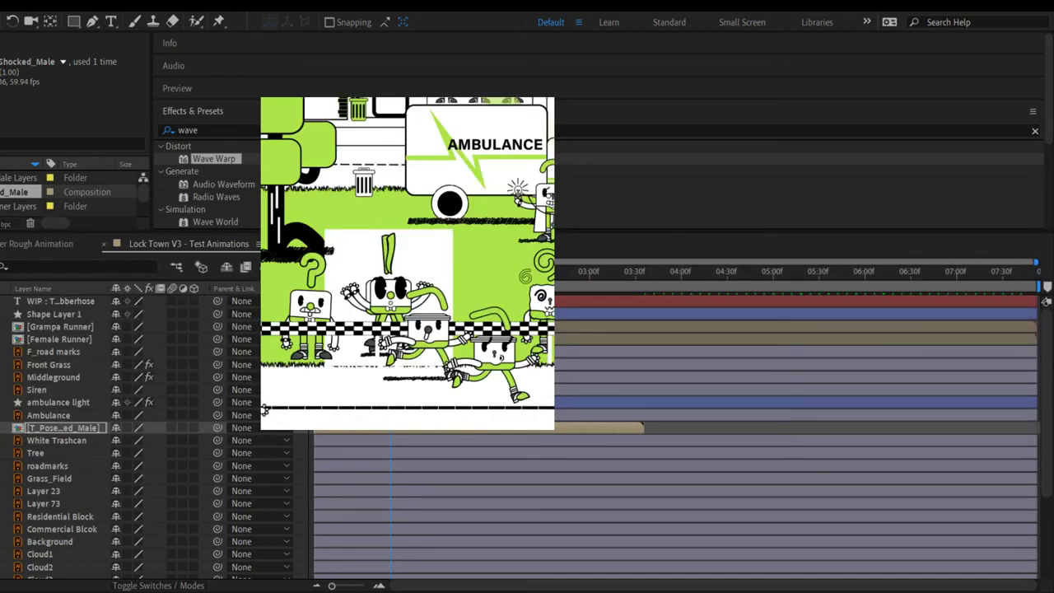
left_click_drag(42, 430, 49, 390)
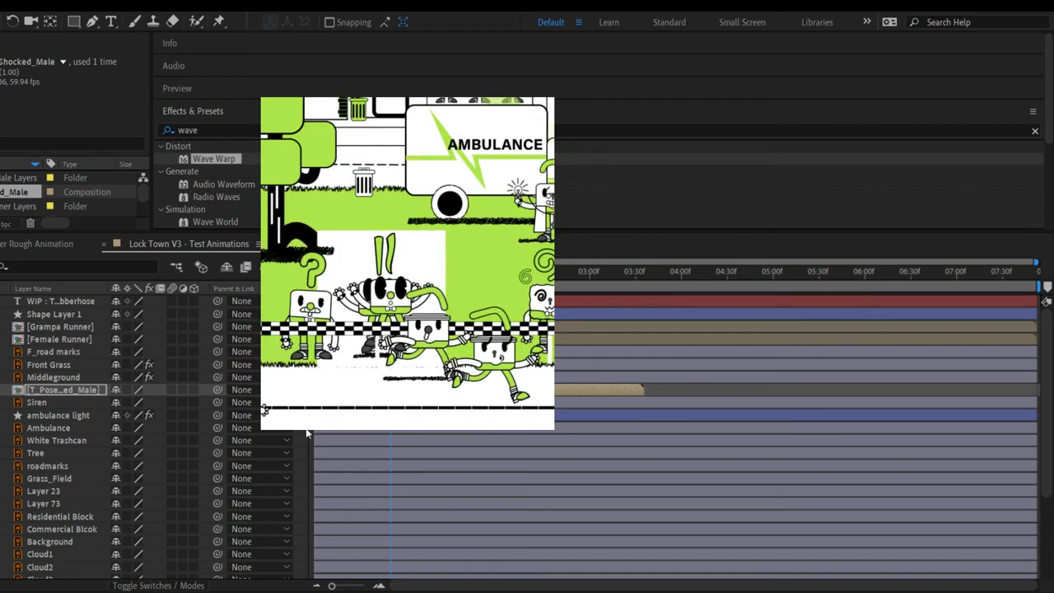
left_click_drag(54, 390, 60, 370)
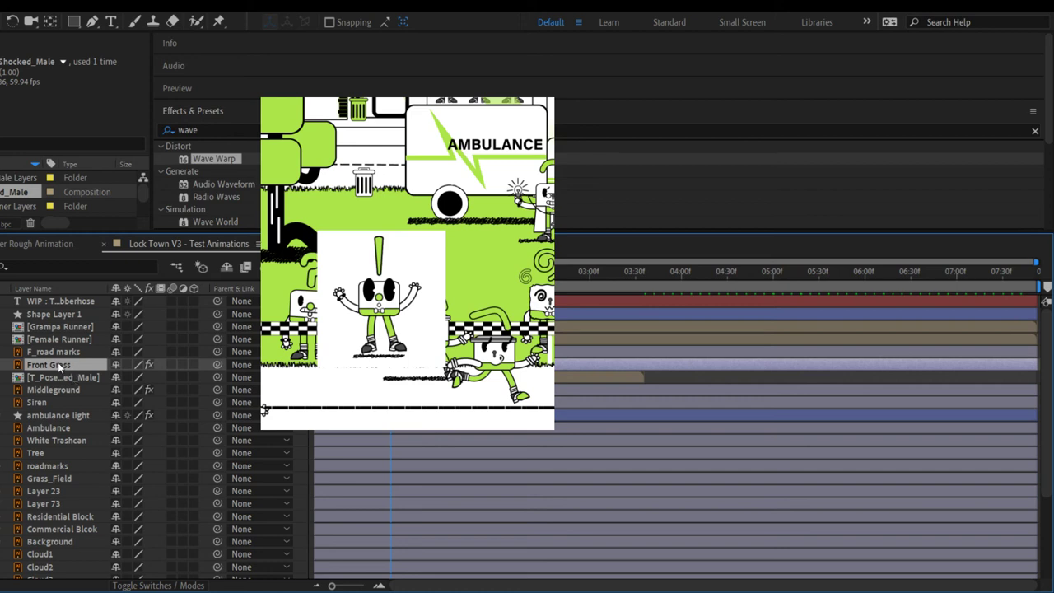
left_click(63, 378)
left_click_drag(62, 378, 58, 398)
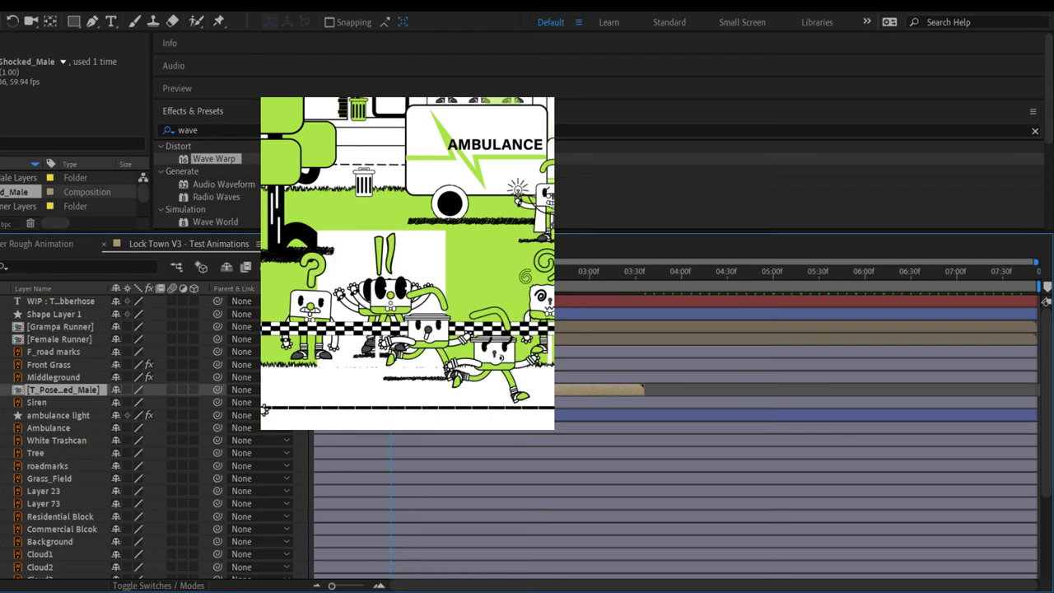
left_click_drag(58, 390, 54, 372)
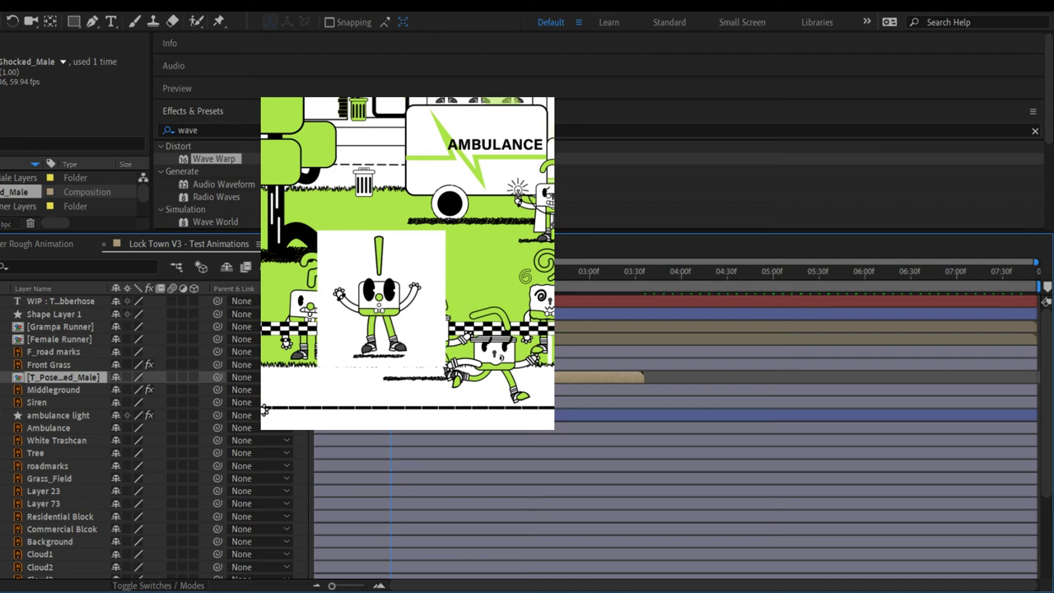
key("space")
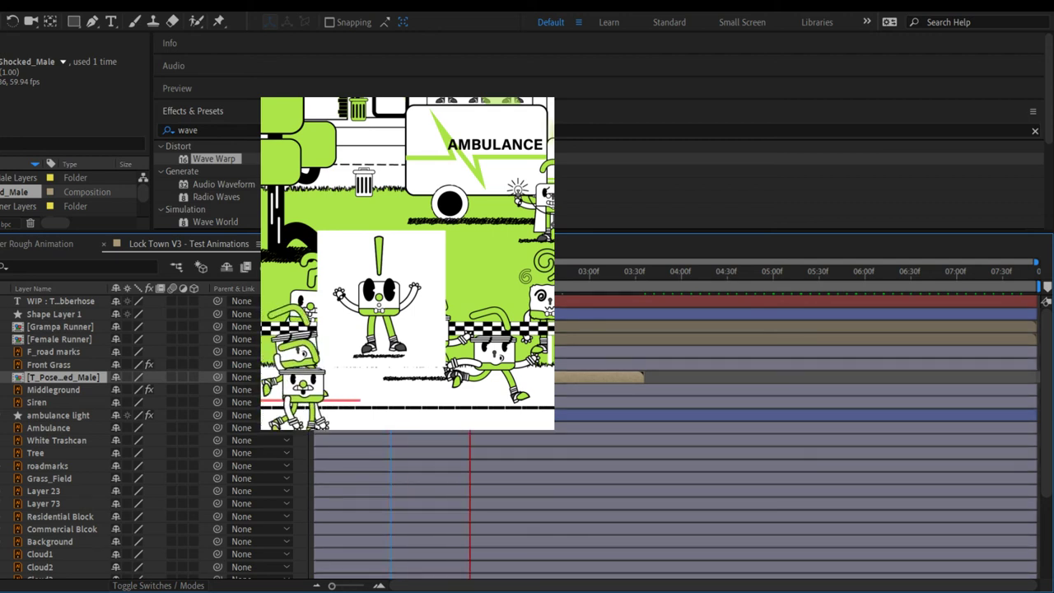
key("space")
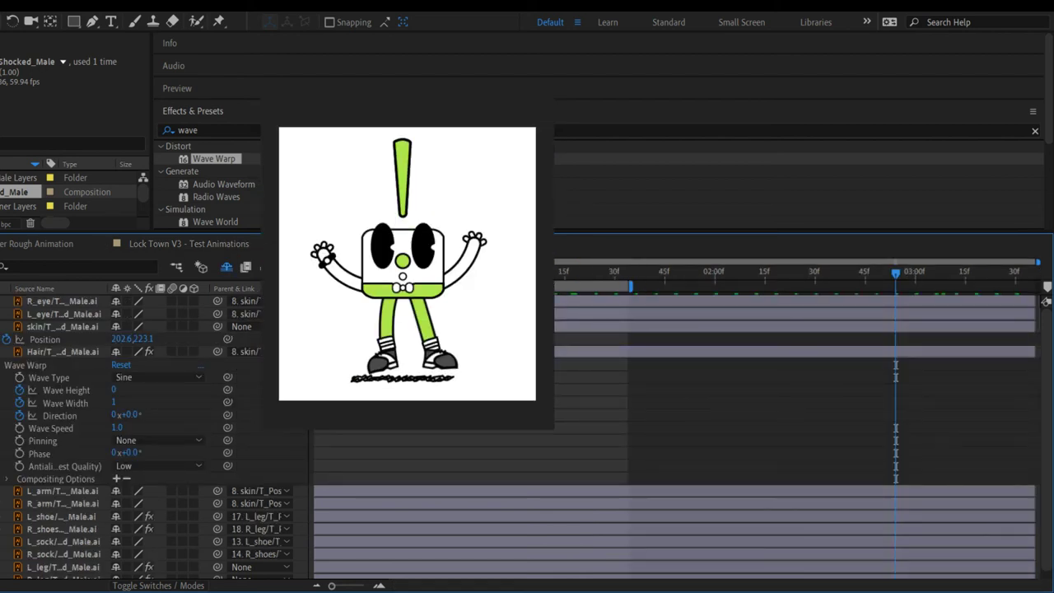
Step: Extend the Shocked_Male work area end to the end of the timeline
left_click_drag(631, 285, 1047, 285)
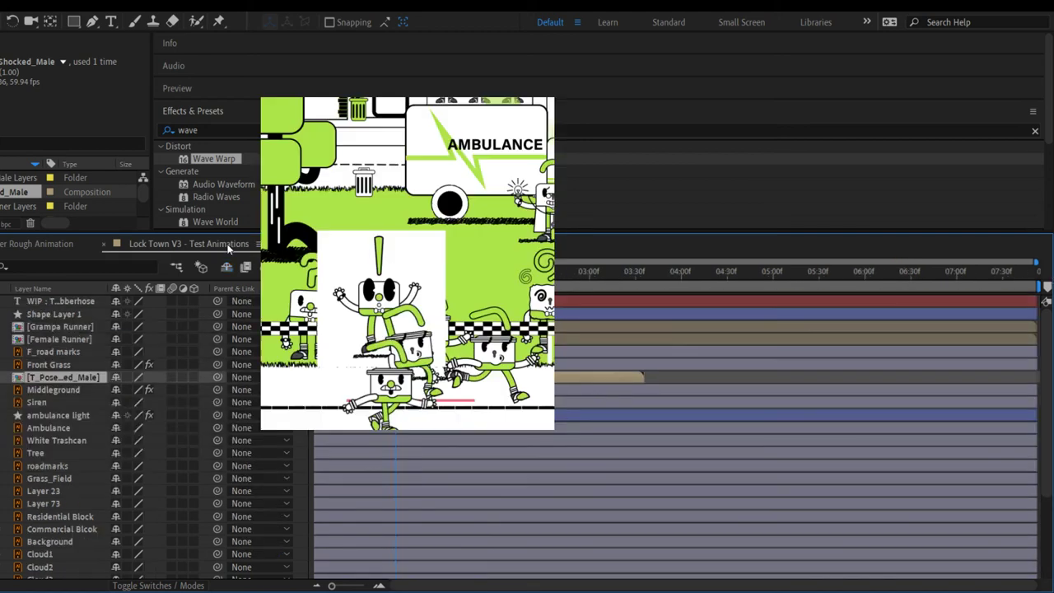
left_click(228, 246)
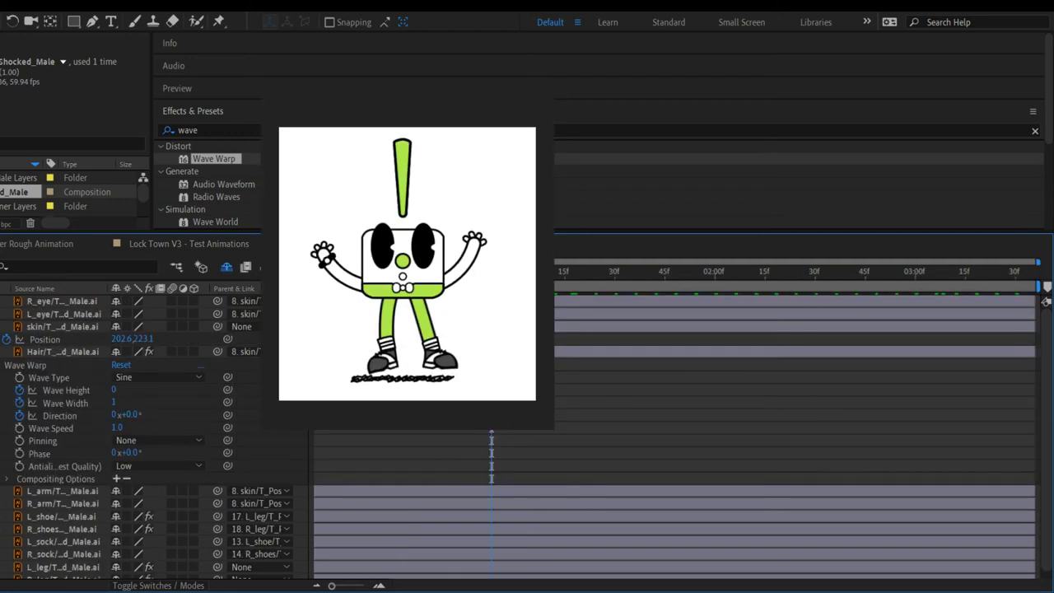
Step: Collapse the layers and reveal Position, Scale and Rotation for R_eye and L_eye
key("u")
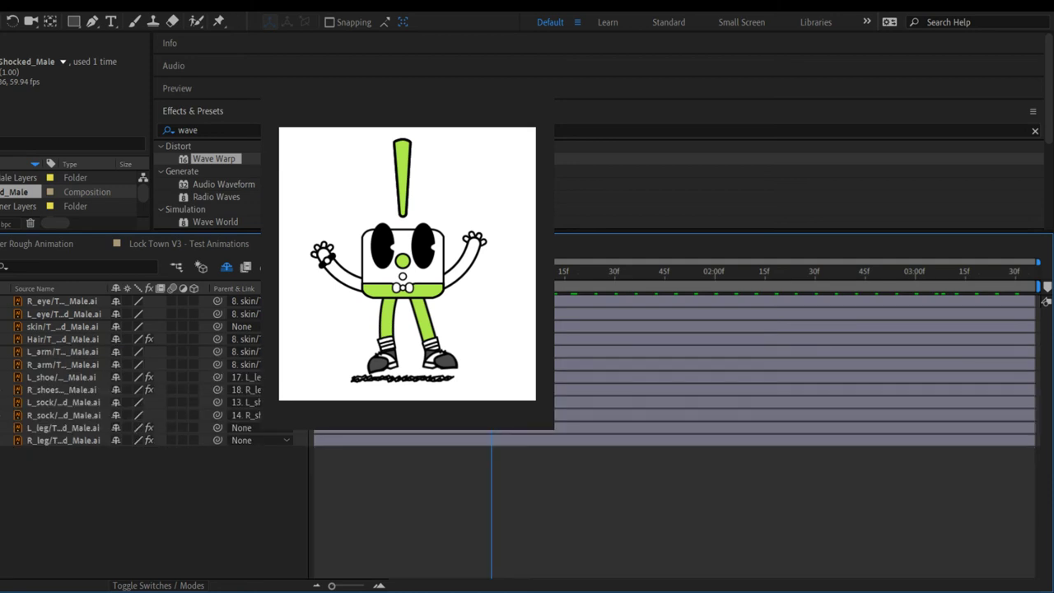
left_click(36, 303)
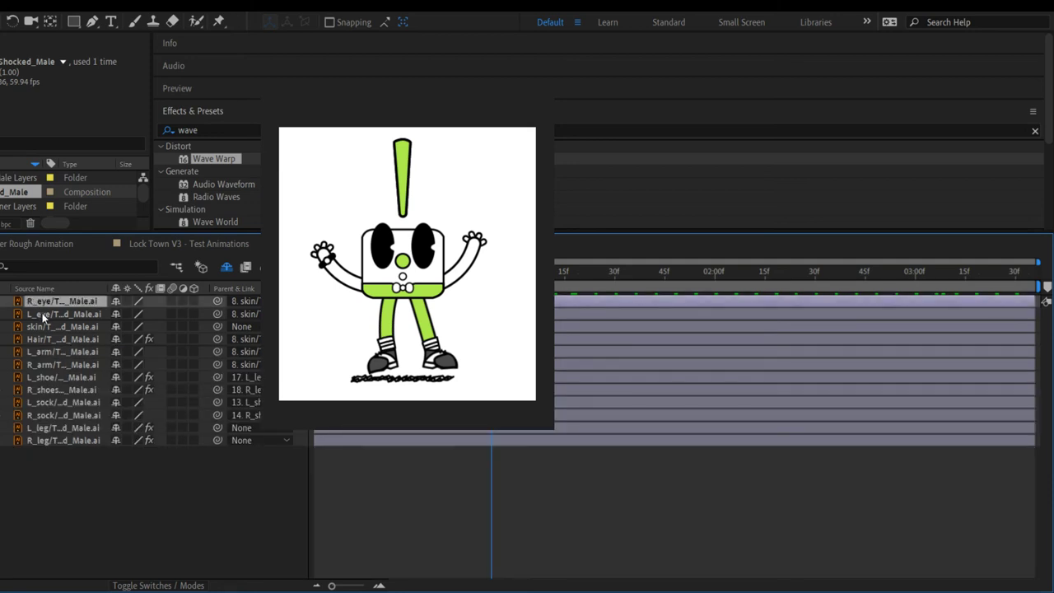
left_click(42, 313, "shift")
key("s")
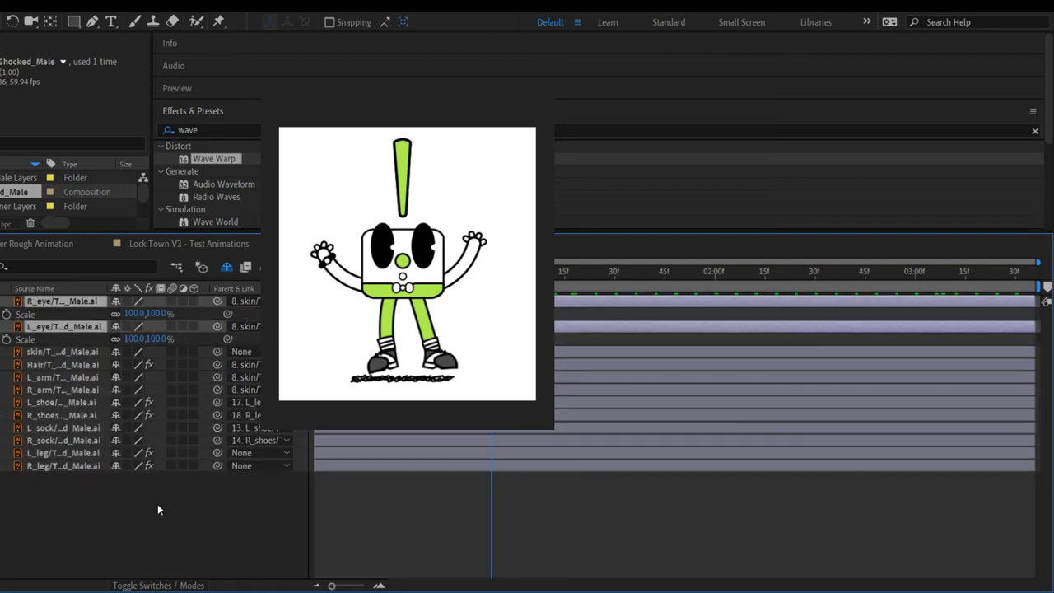
key("p")
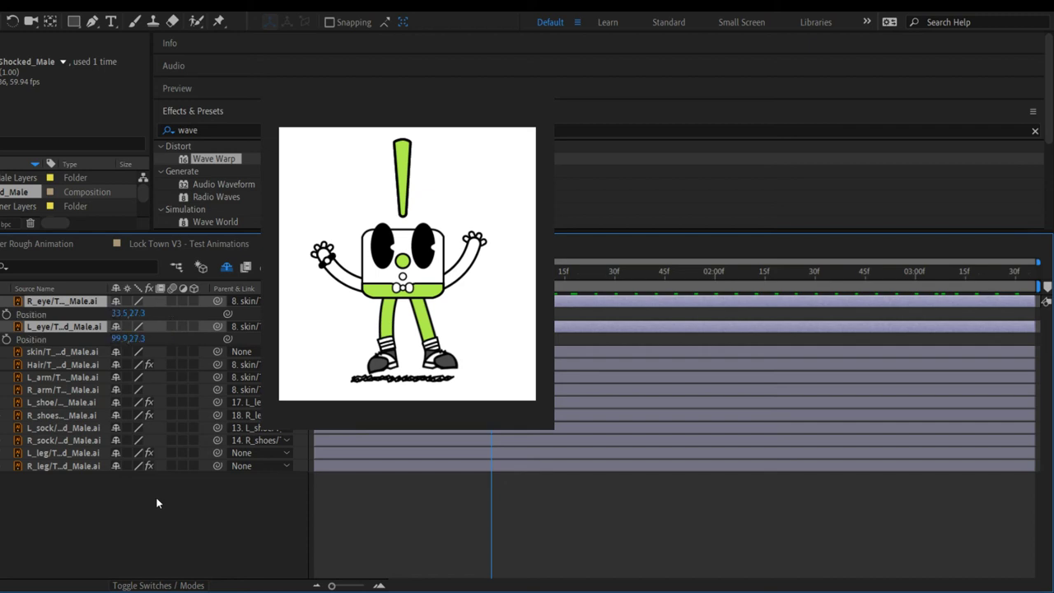
key("shift+s")
key("shift+r")
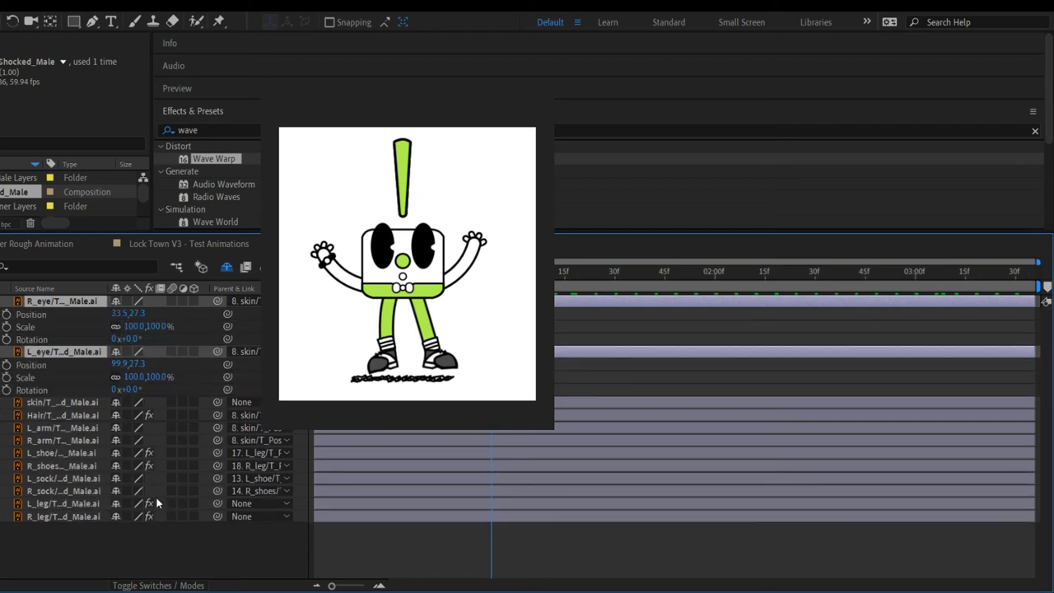
left_click(172, 552)
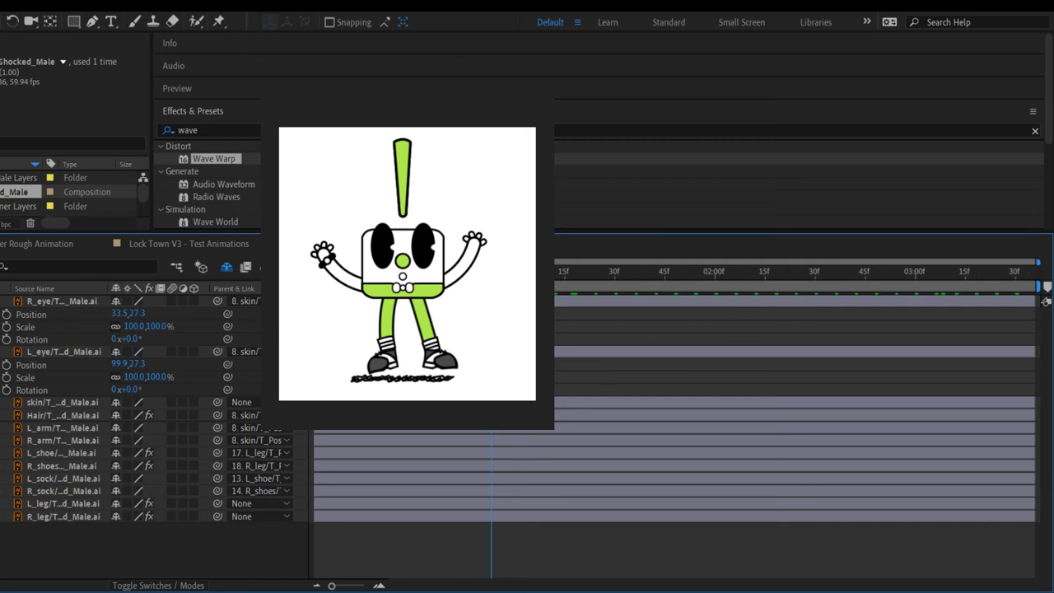
Step: Preview the character's animation and go back to Lock Town V3 - Test Animations
key("space")
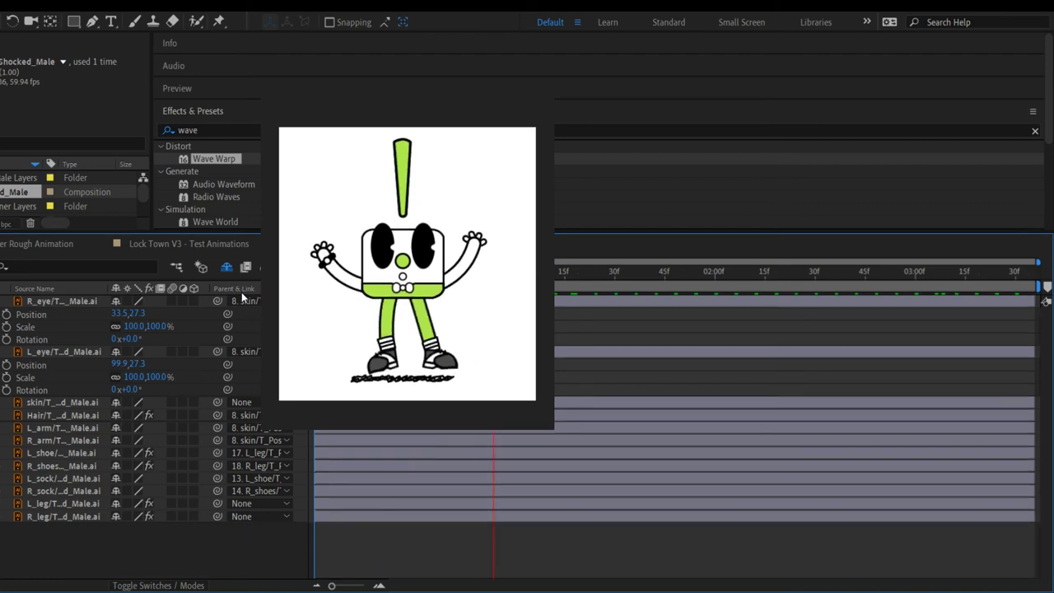
key("space")
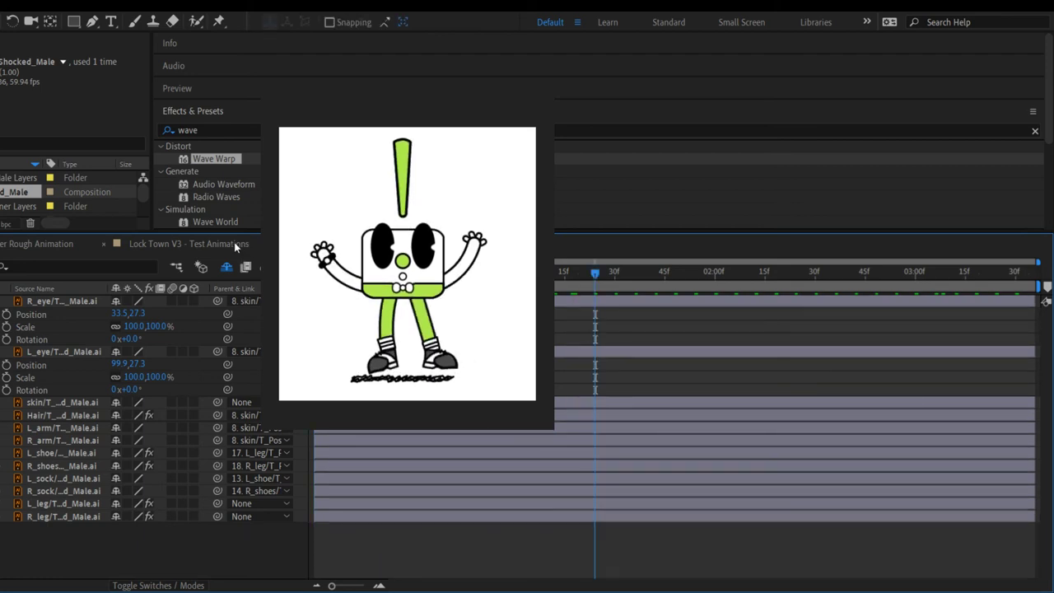
left_click(188, 244)
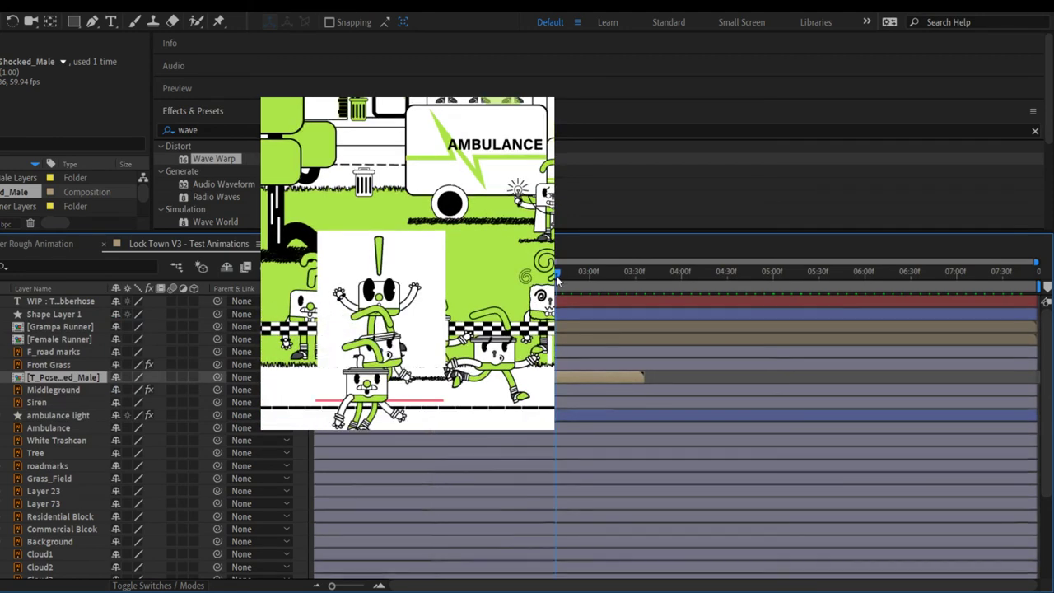
Step: Scrub and preview the Lock Town scene, then open the Shocked_Male precomp from its layer
left_click_drag(556, 278, 586, 275)
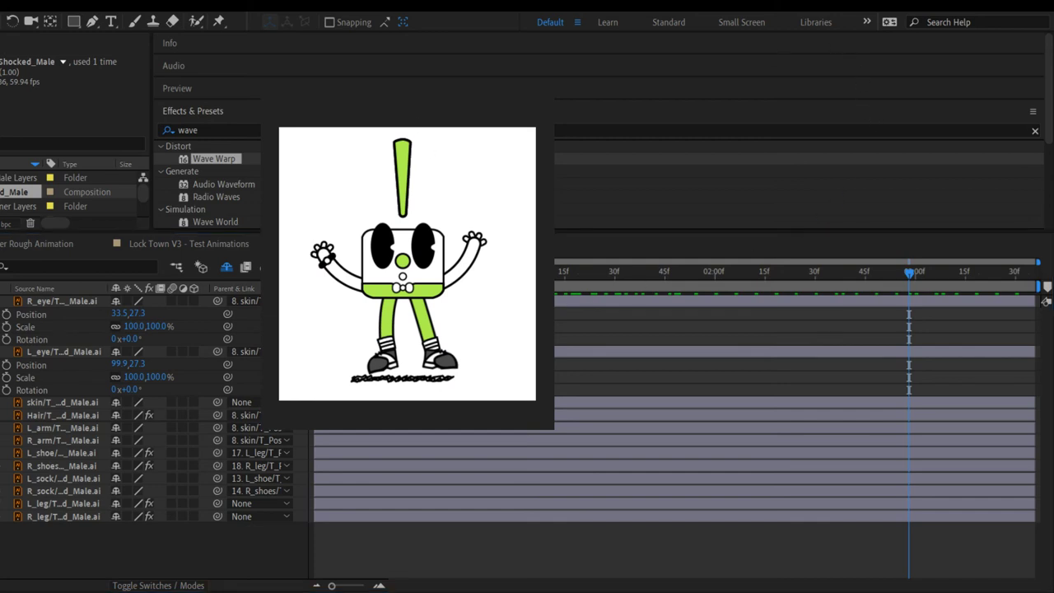
left_click(167, 241)
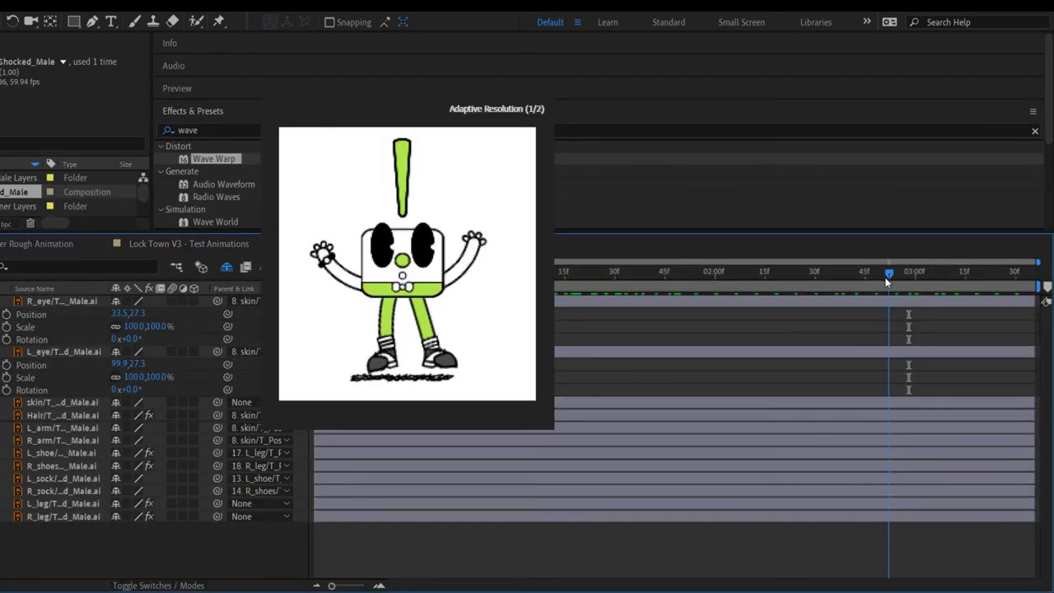
left_click(574, 272)
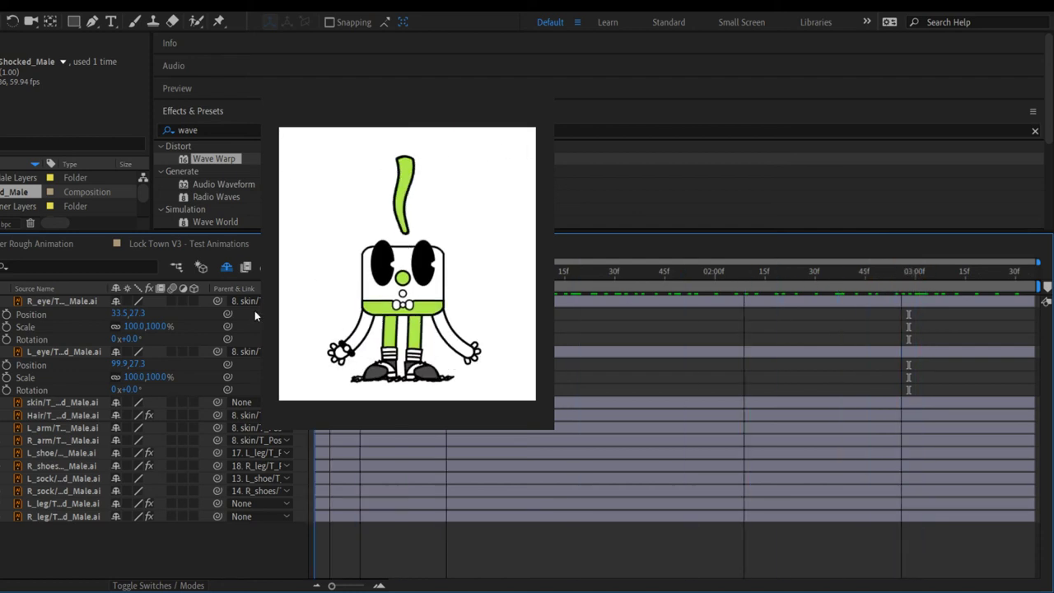
left_click(193, 243)
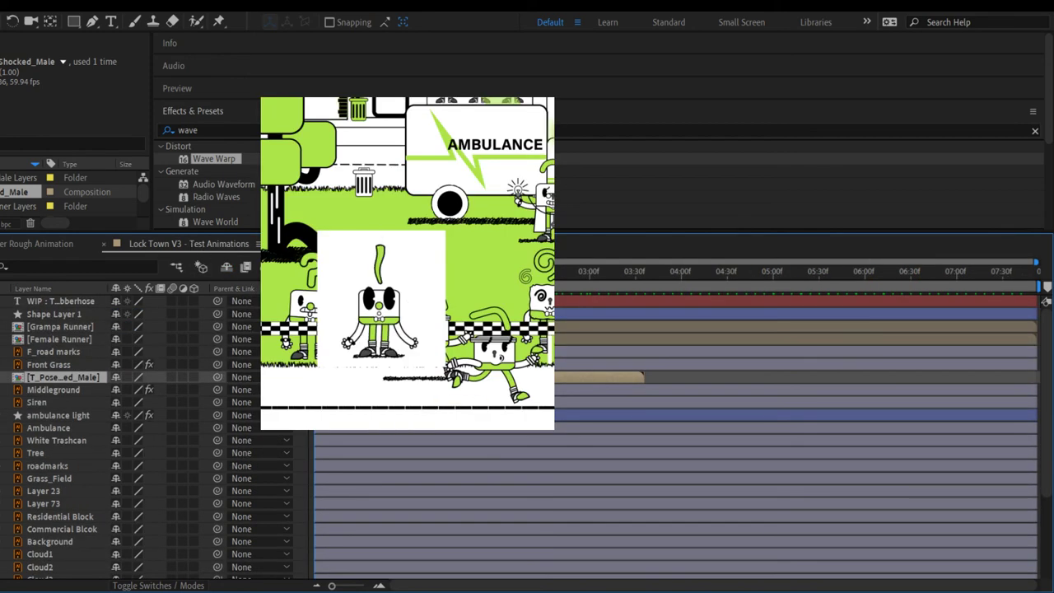
key("space")
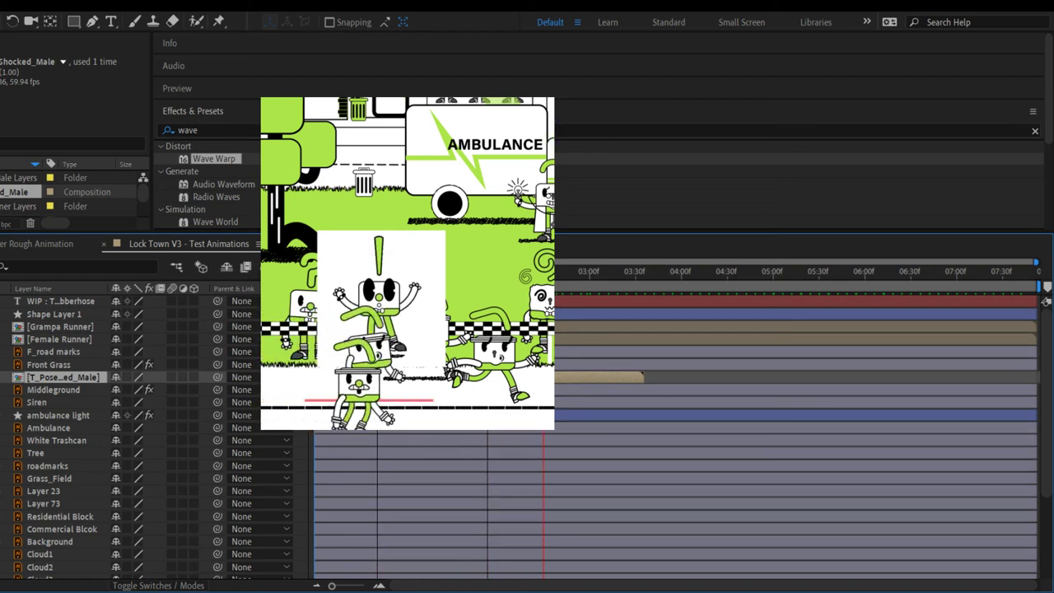
double_click(598, 377)
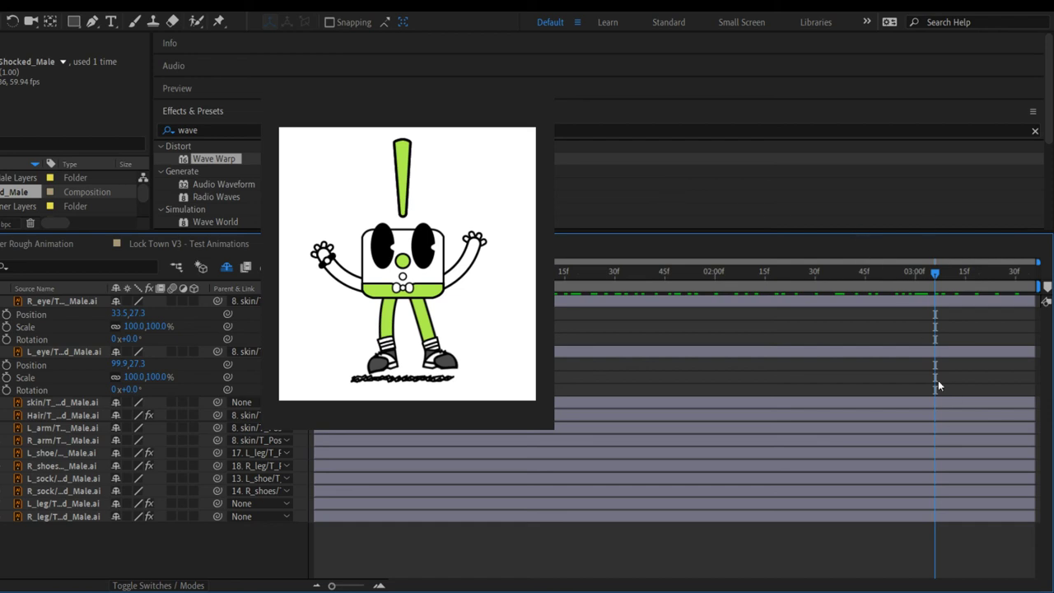
Step: Add Scale and Position keyframes to R_eye and L_eye just after 03:00
left_click(696, 181)
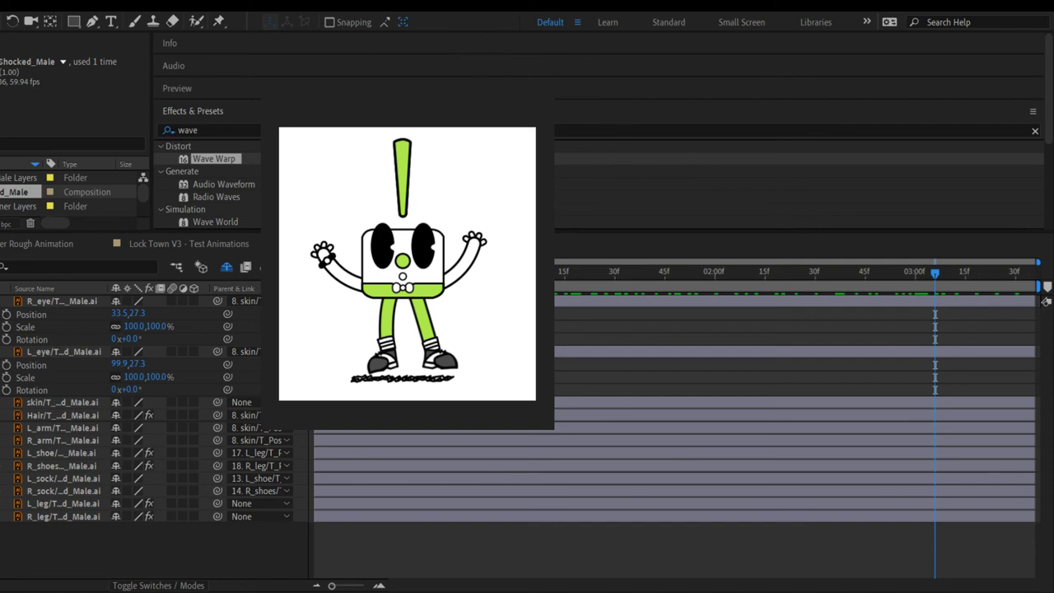
left_click(6, 327)
left_click(6, 377)
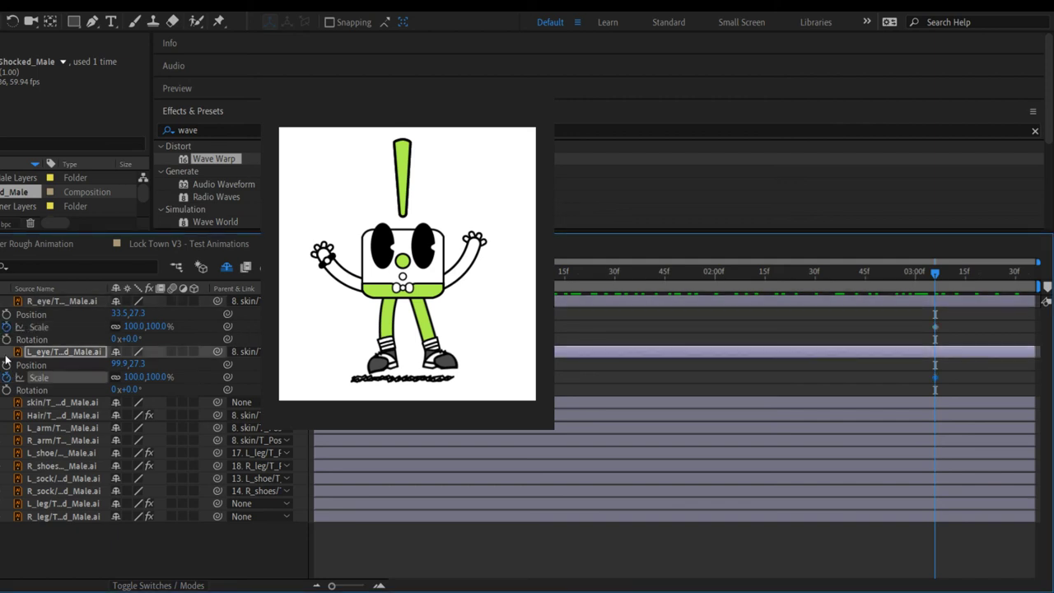
left_click(6, 313)
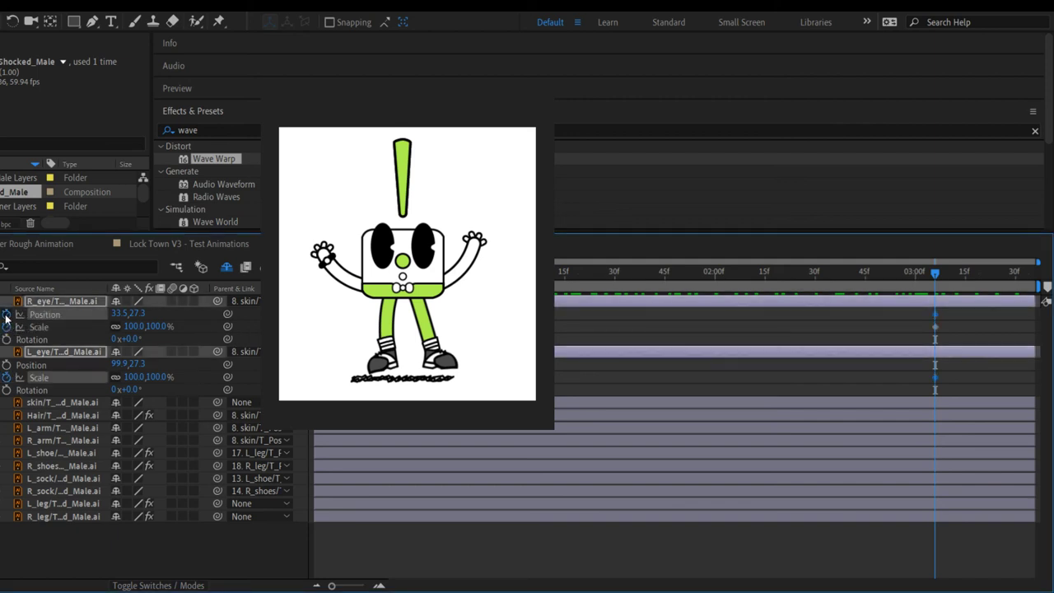
left_click(5, 365)
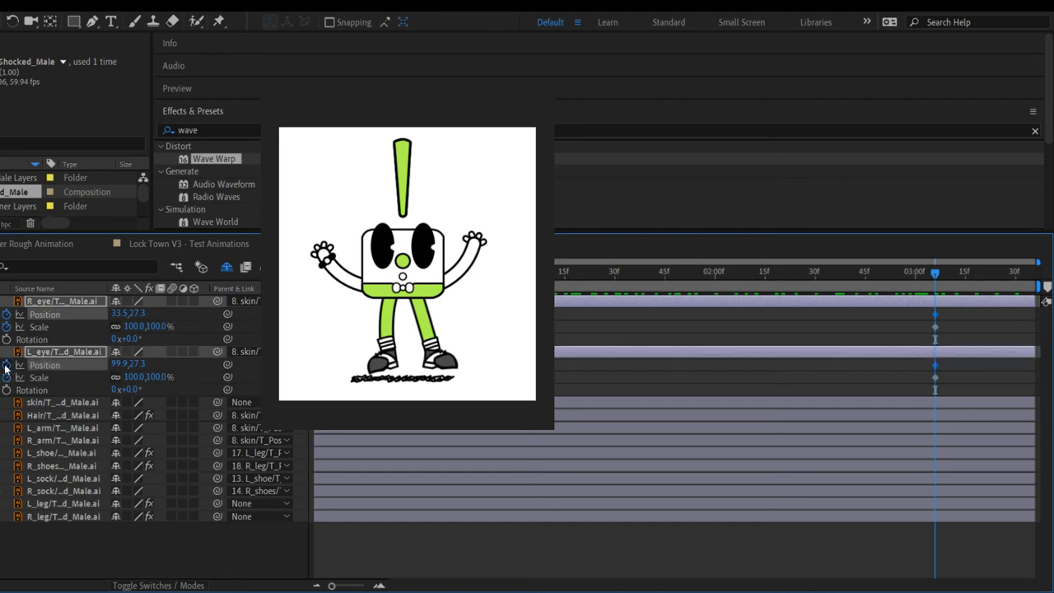
Step: Hide Rotation on both eye layers, leaving only Position and Scale shown
left_click(31, 302)
left_click(47, 354, "shift")
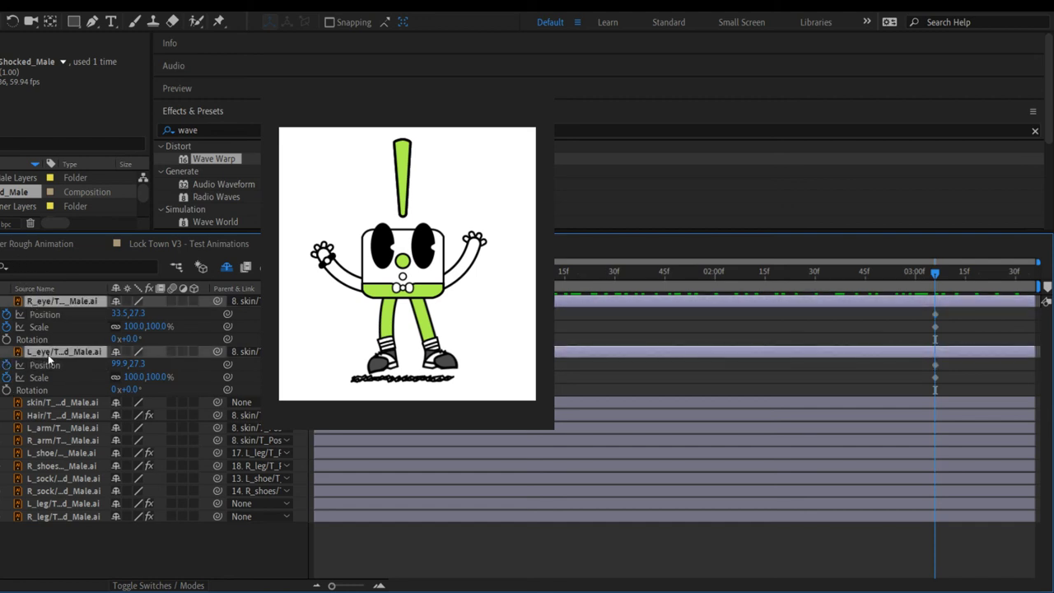
key("shift+r")
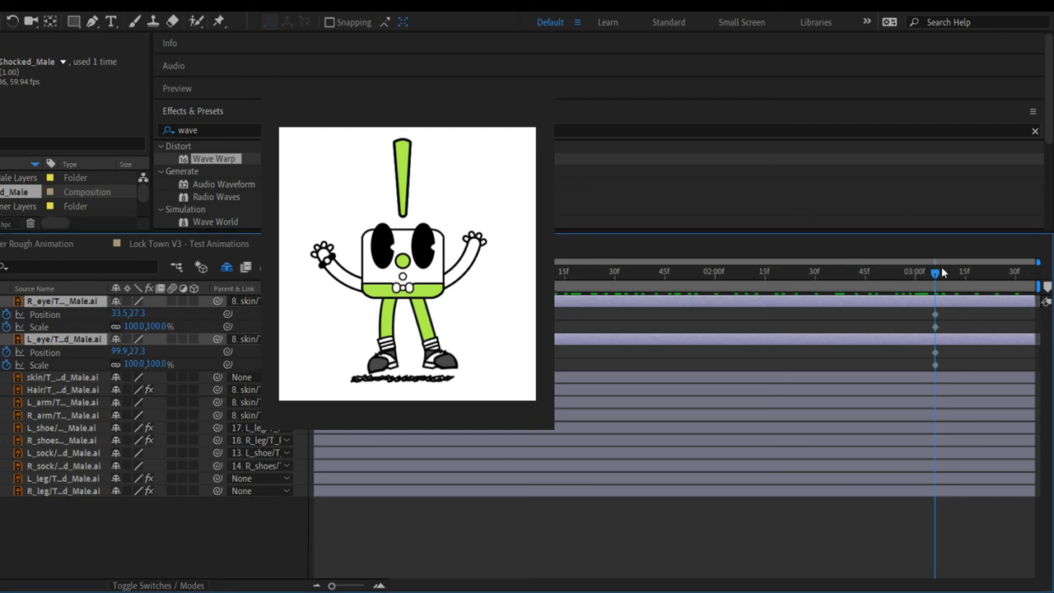
Step: Select both eyes' Scale properties, check the arms-raised pose near 03:04f, then view Lock Town V3
key("Home")
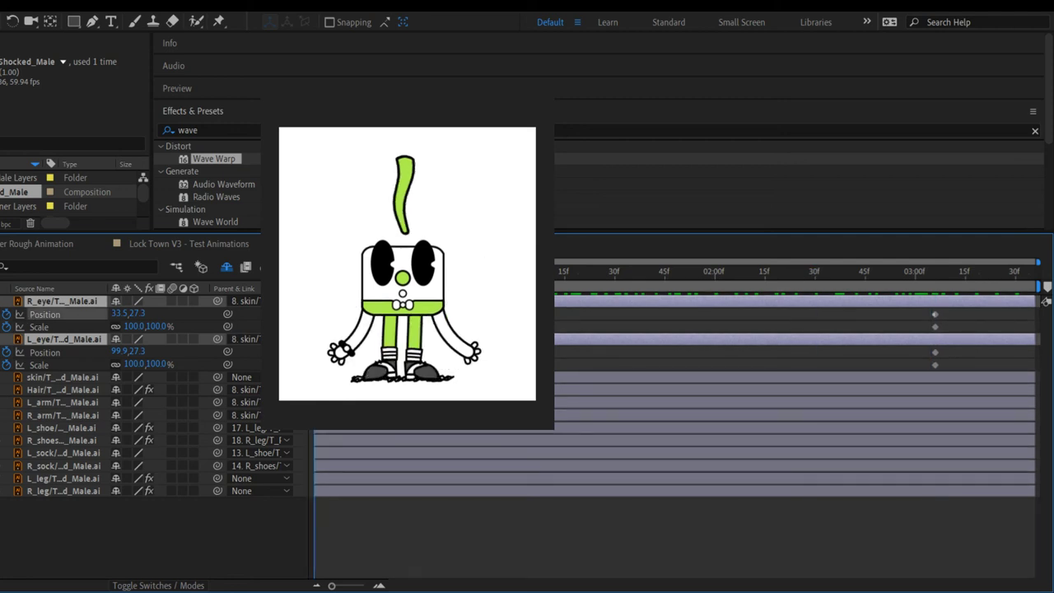
left_click(39, 326)
left_click(39, 364, "ctrl")
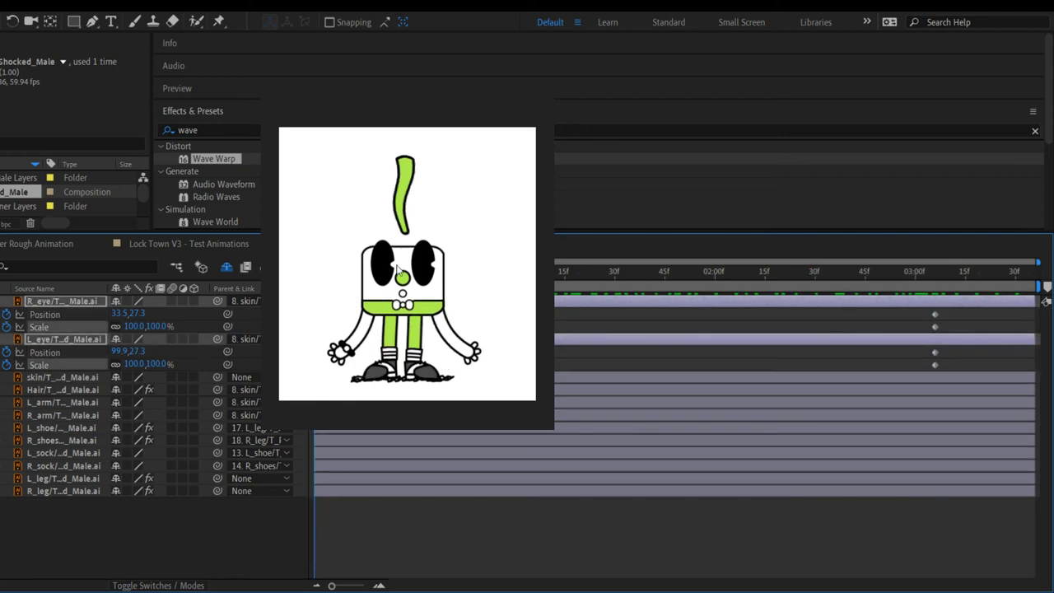
left_click_drag(314, 311, 941, 300)
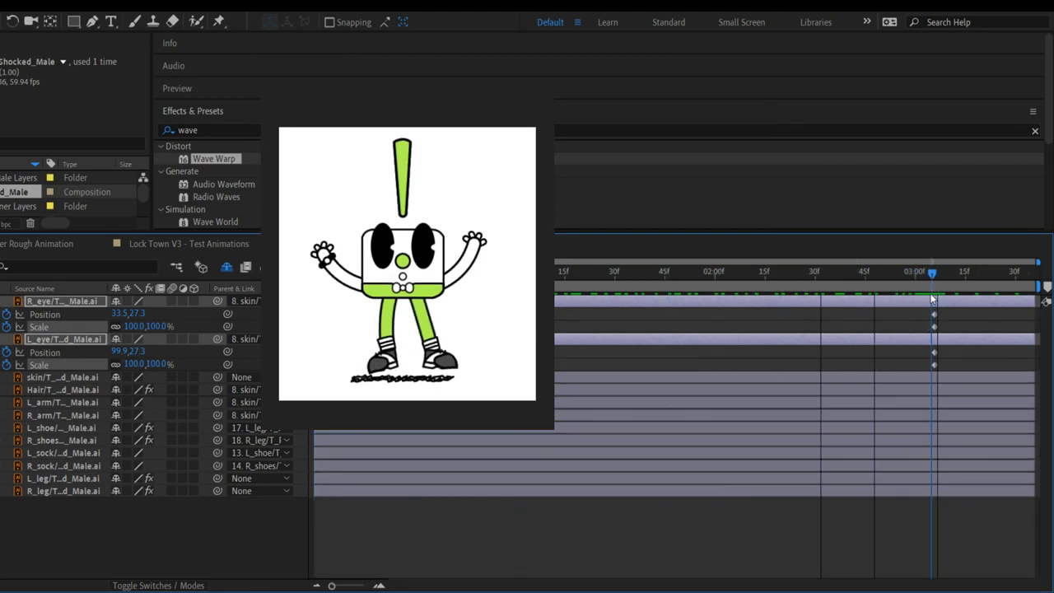
key("space")
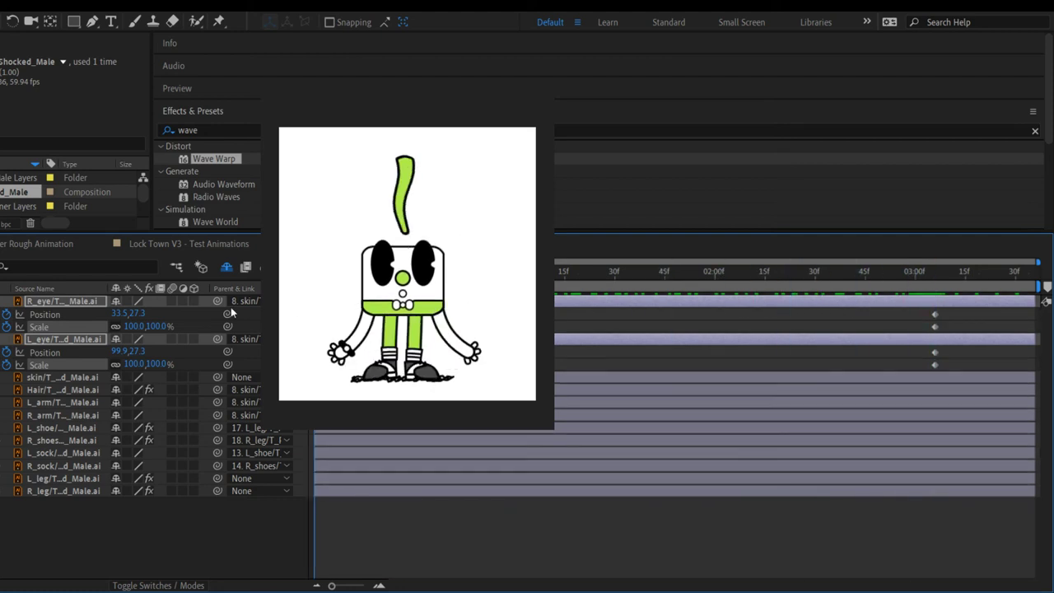
left_click(218, 244)
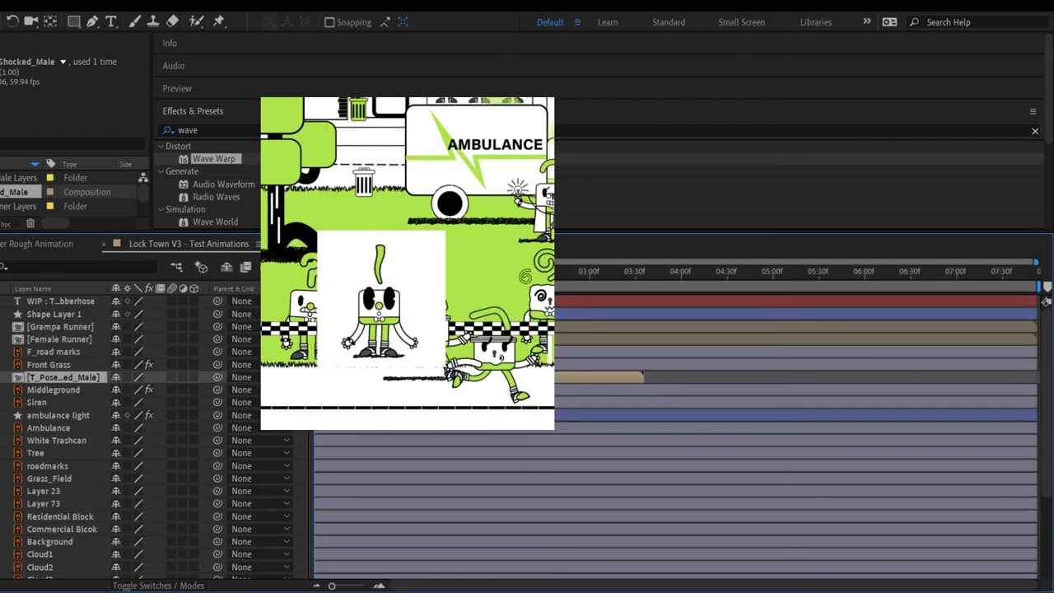
Step: In the character precomp, shift R_eye and L_eye about 12 px left, then return to Lock Town V3
double_click(346, 310)
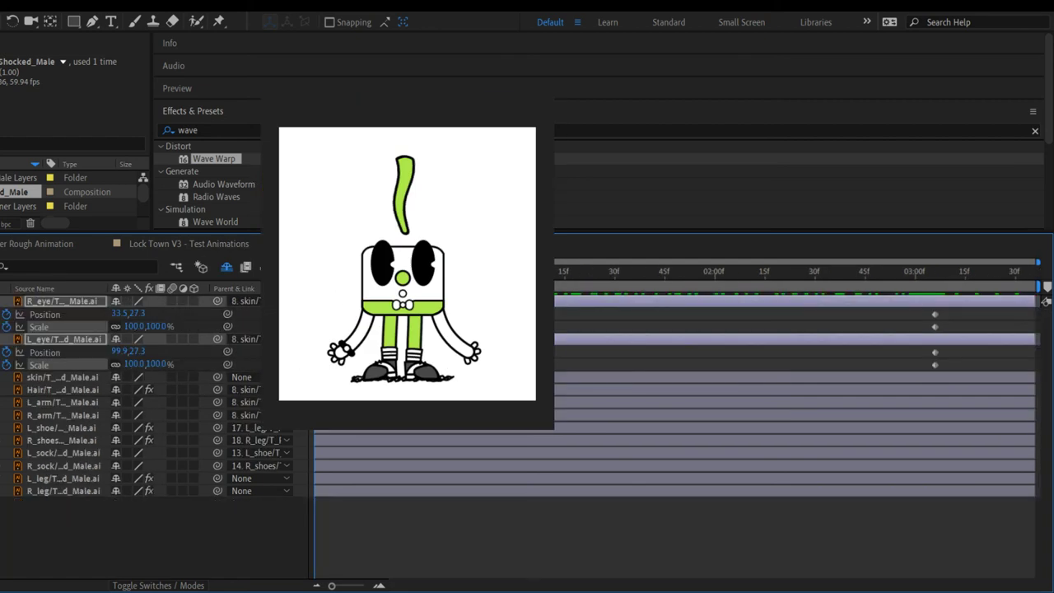
left_click(156, 538)
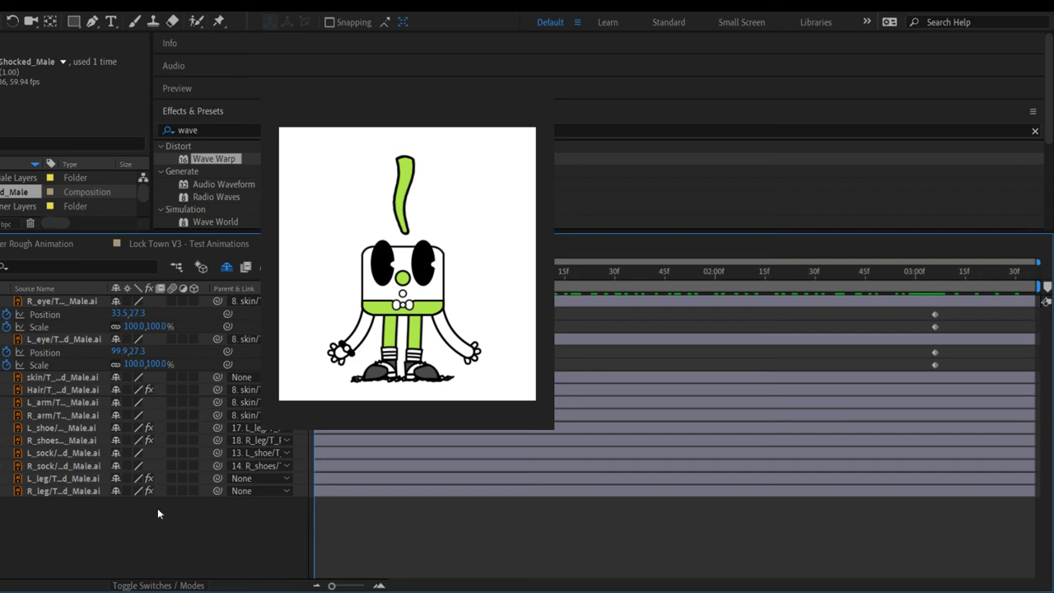
left_click(67, 301)
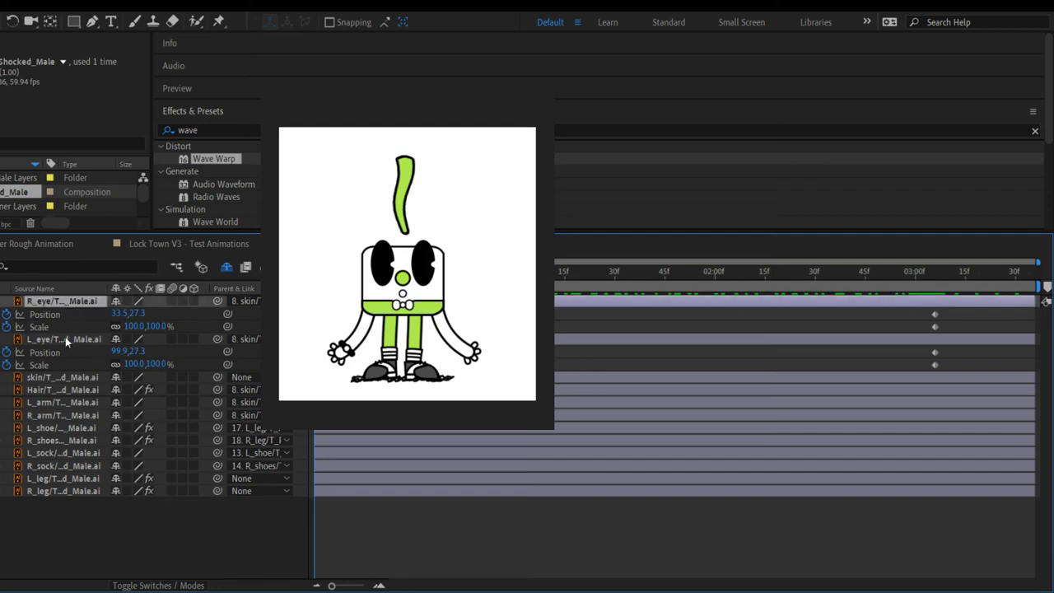
left_click(65, 338, "shift")
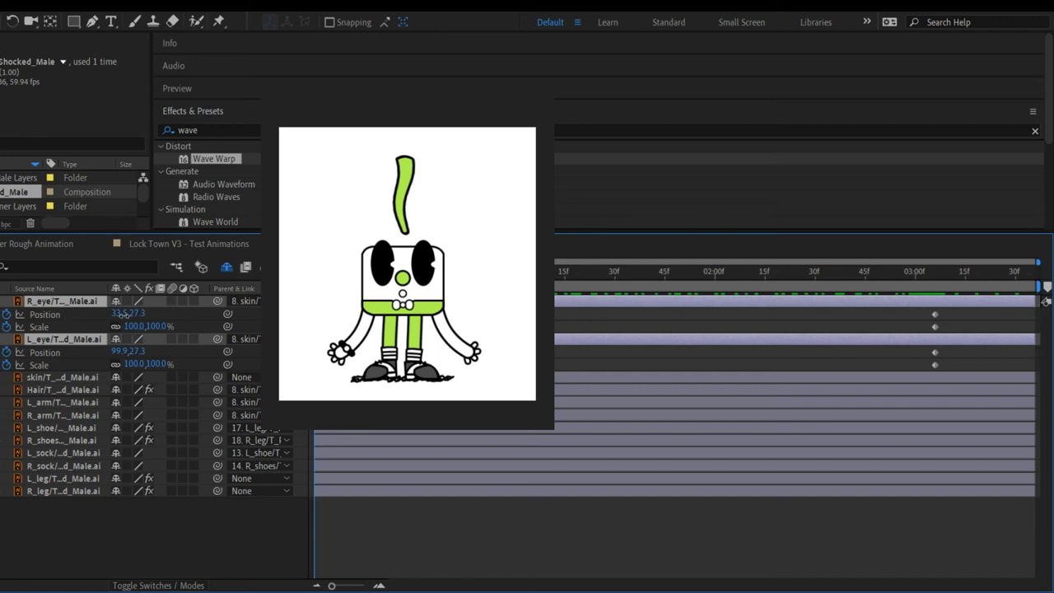
left_click_drag(125, 314, 115, 313)
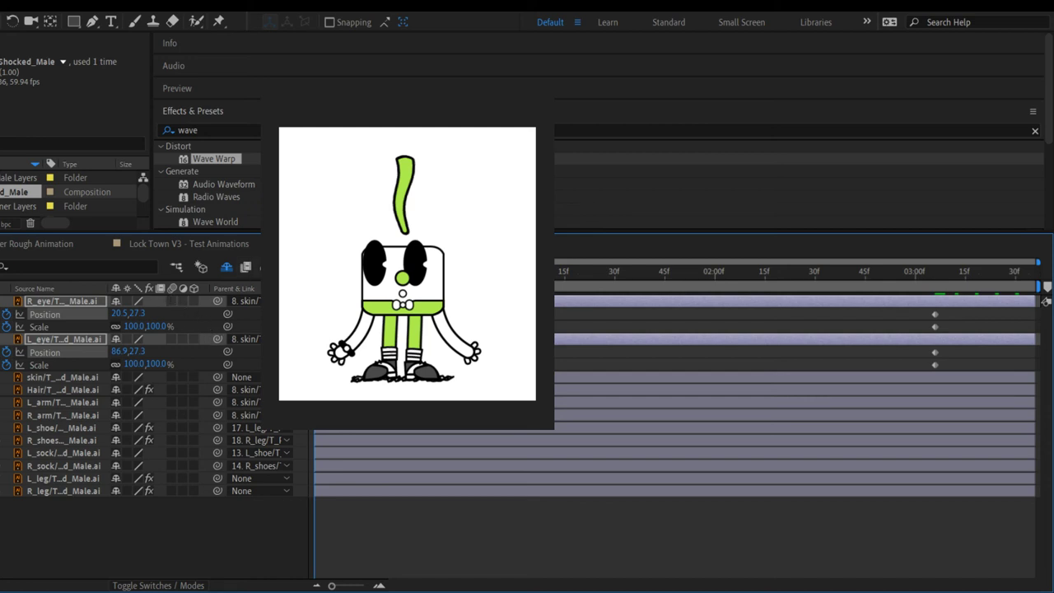
left_click(216, 246)
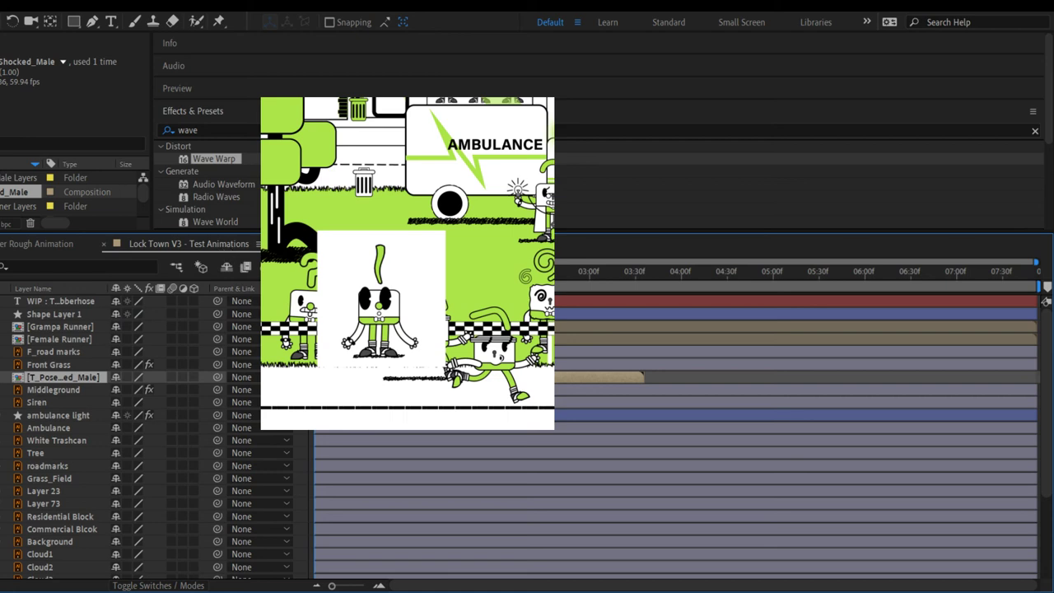
Step: Preview the Lock Town V3 scene, scrub back to the character's reaction, and reopen the character precomp
key("space")
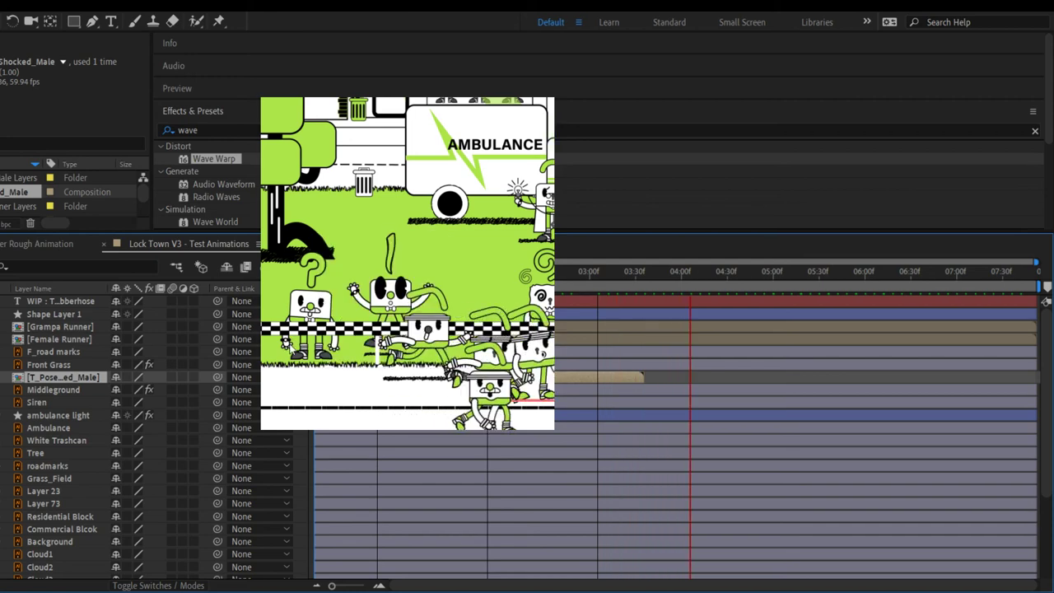
key("space")
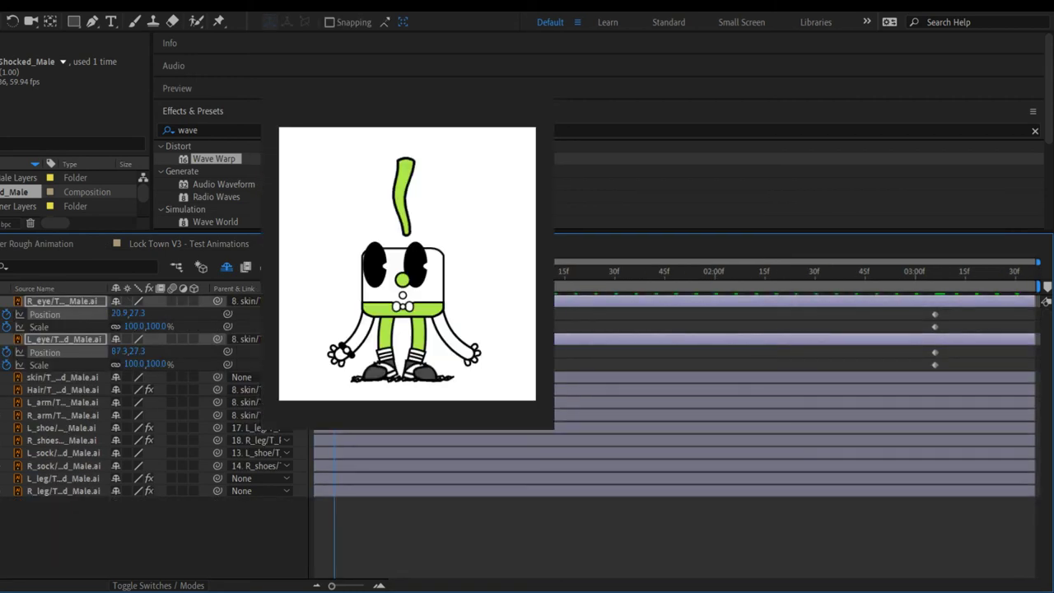
key("space")
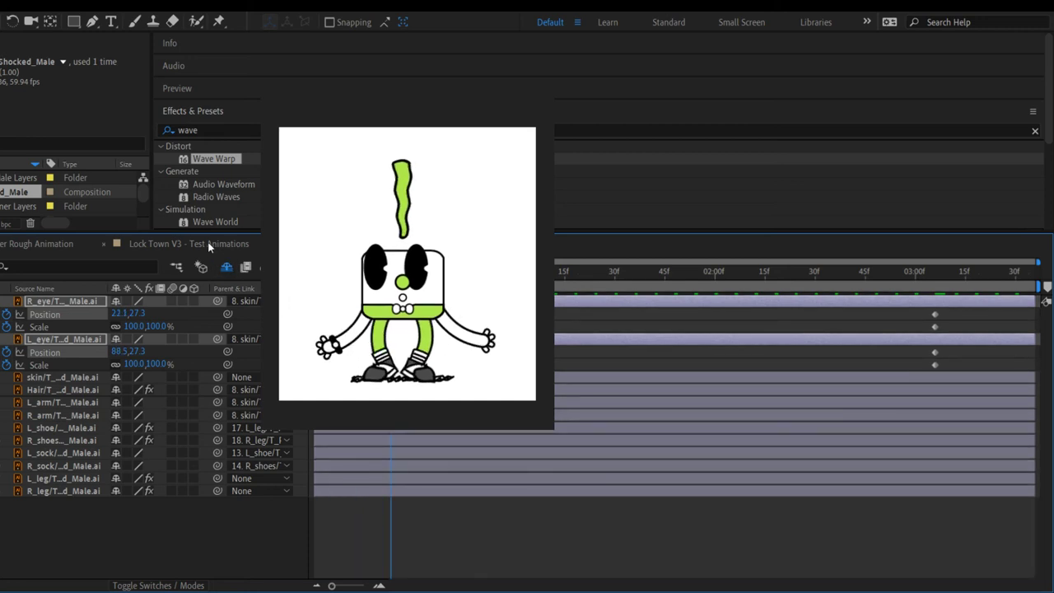
left_click(202, 244)
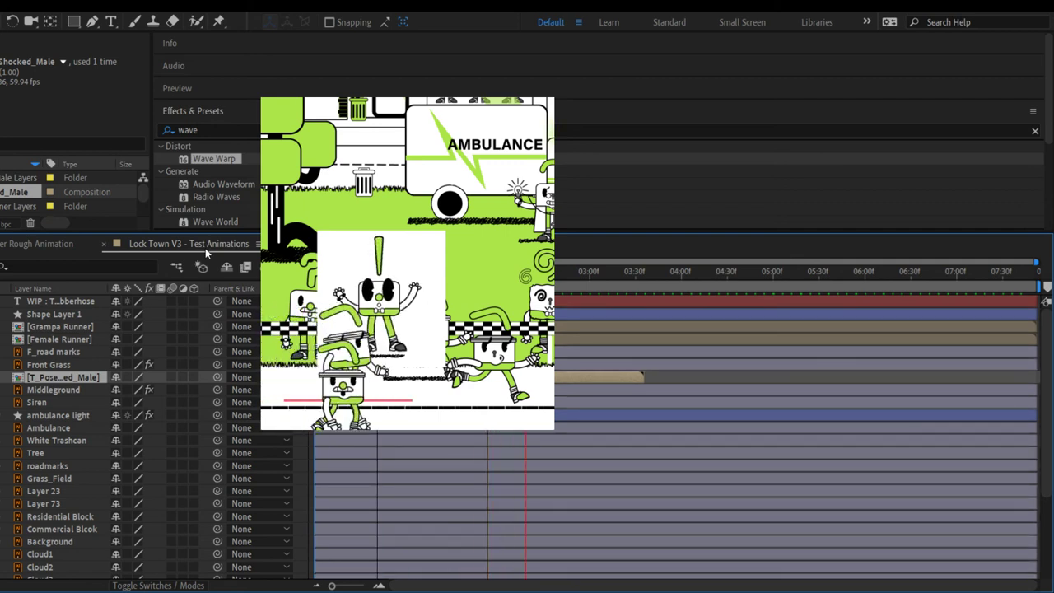
key("space")
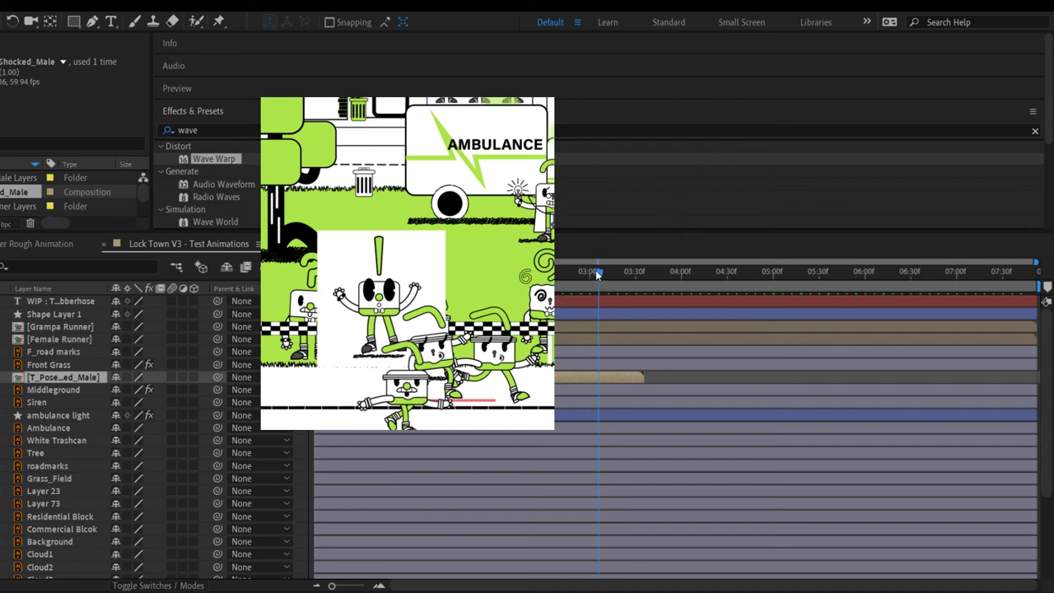
left_click_drag(598, 274, 544, 275)
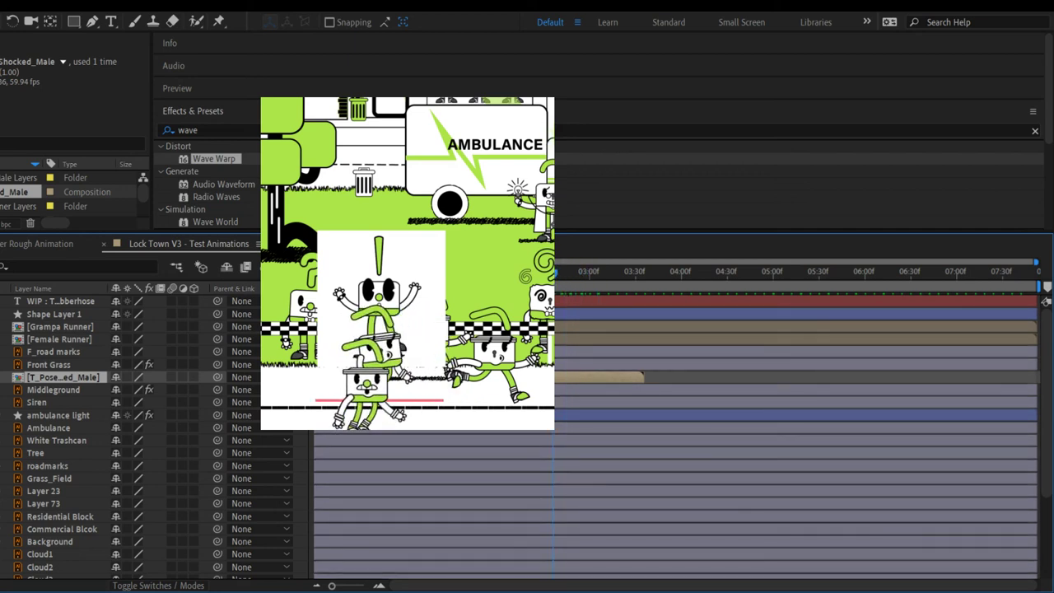
double_click(62, 376)
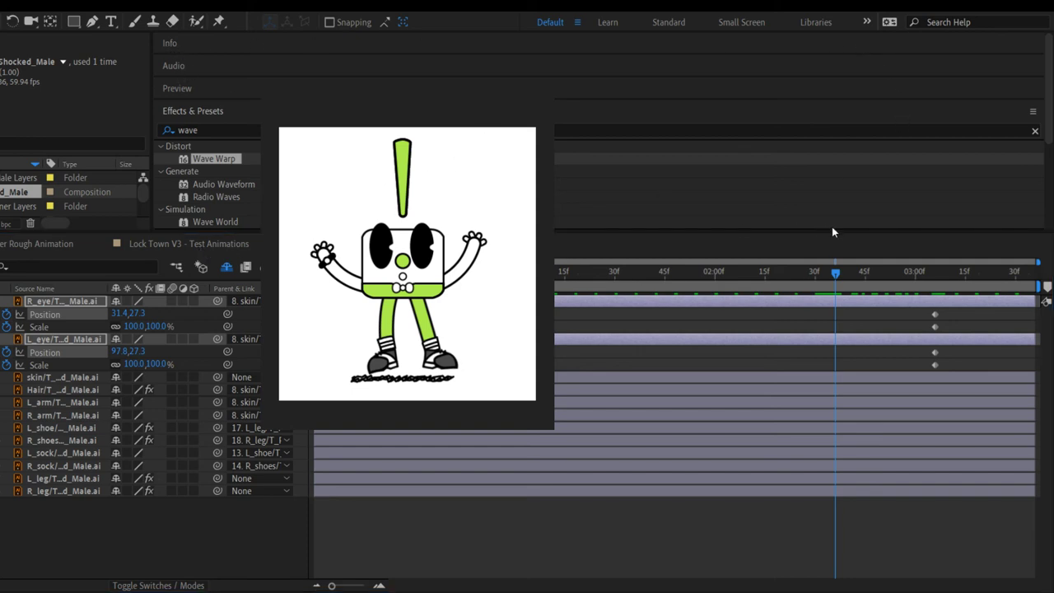
Step: Move R_eye's and L_eye's keyframes from 03:00f to the current time
left_click_drag(928, 311, 942, 337)
key("Delete")
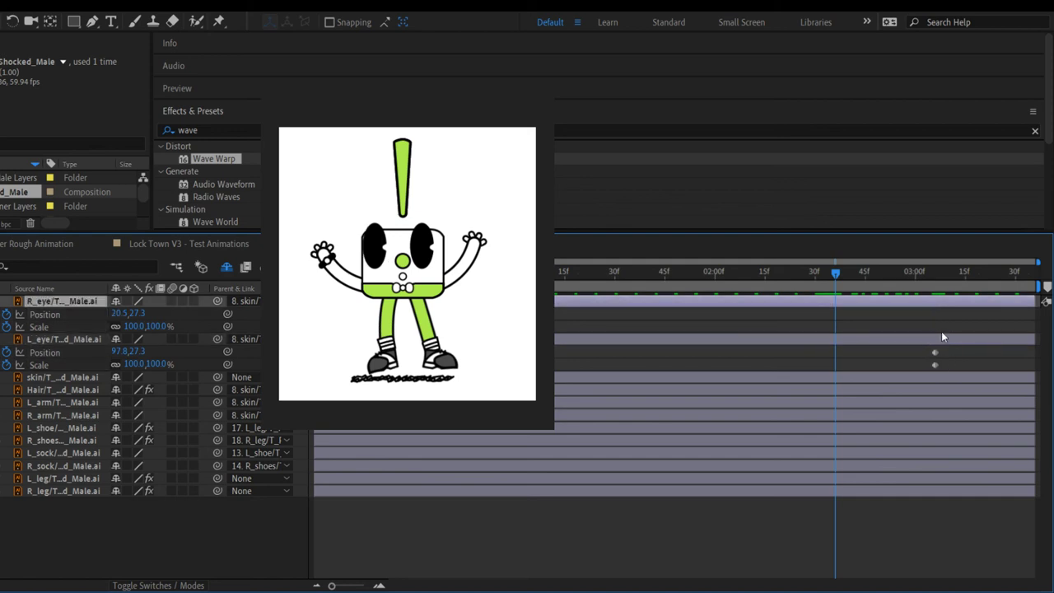
key("ctrl+v")
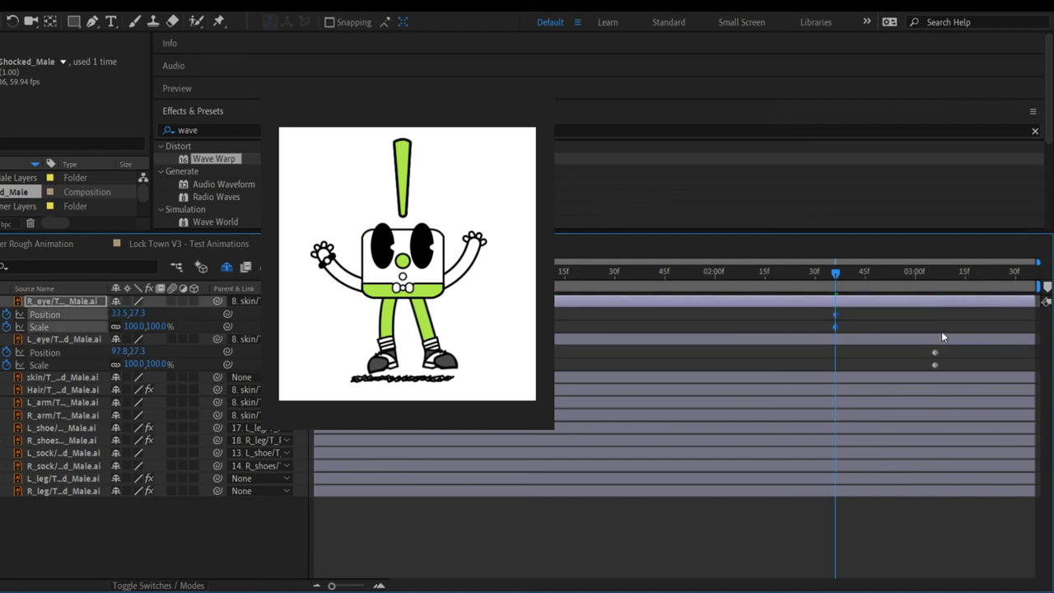
left_click_drag(919, 347, 953, 374)
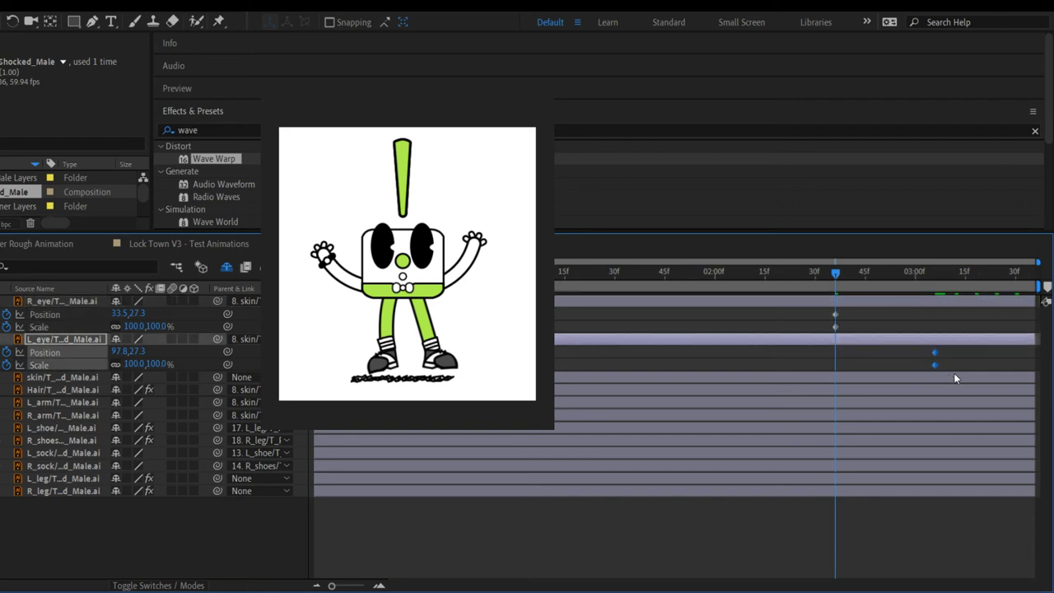
key("Delete")
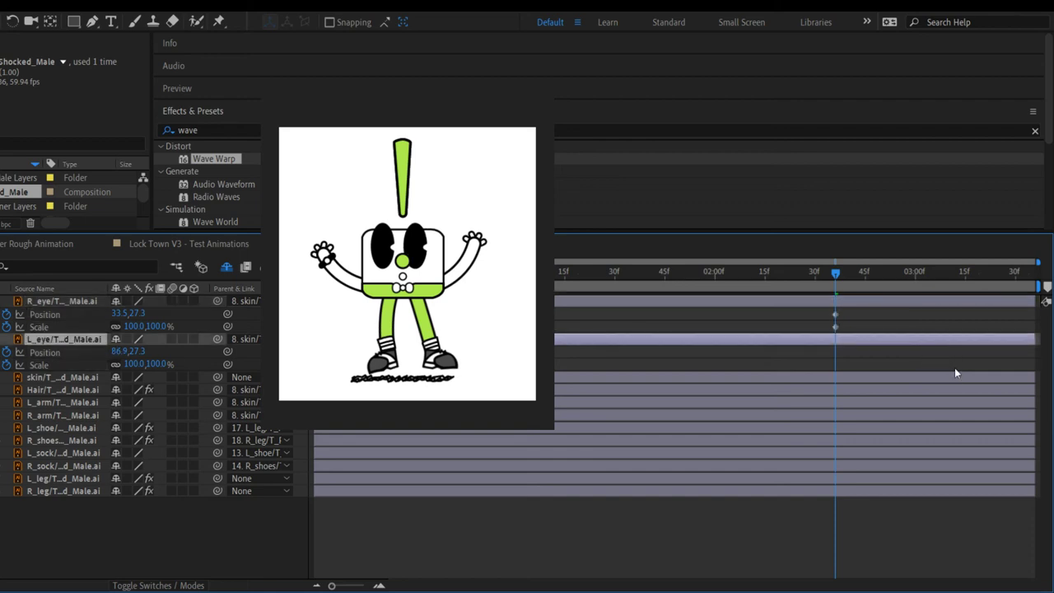
key("ctrl+v")
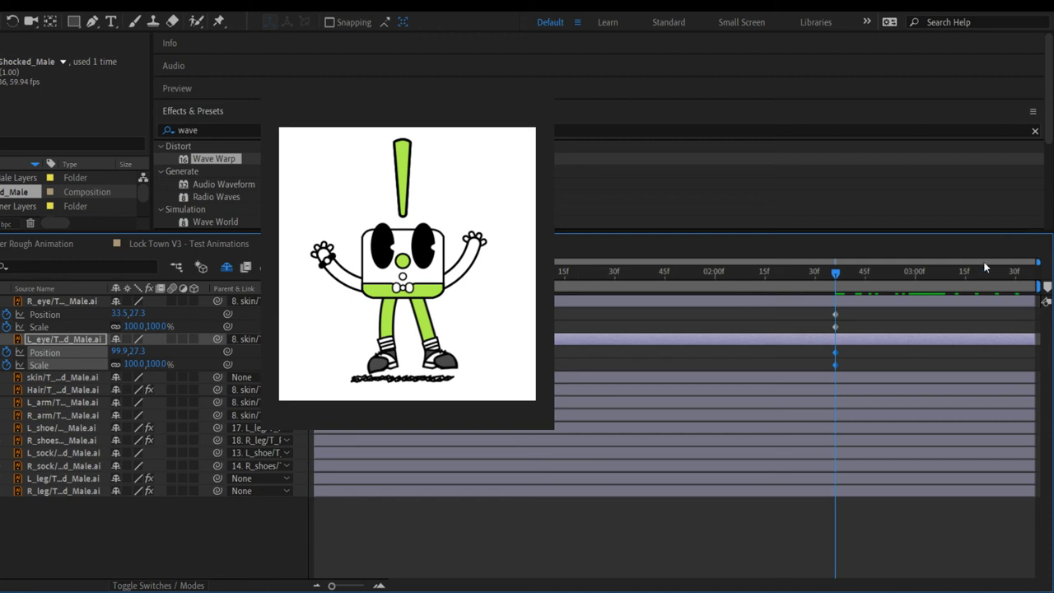
Step: Apply Easy Ease to the moved eye keyframes, play the animation, and switch to Lock Town V3
left_click_drag(868, 314, 577, 375)
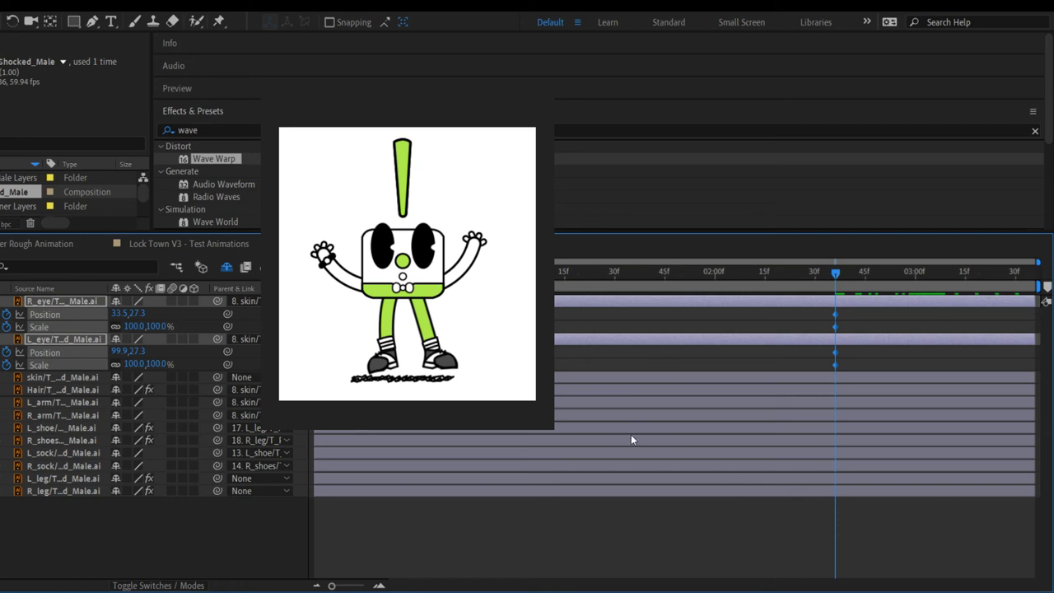
key("F9")
left_click(226, 66)
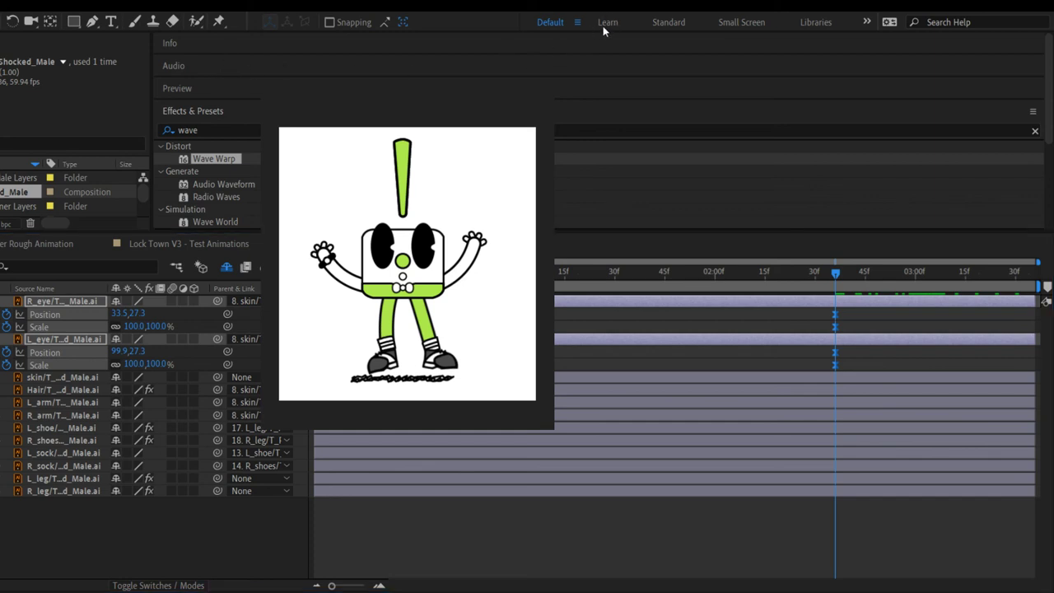
left_click(836, 277)
key("space")
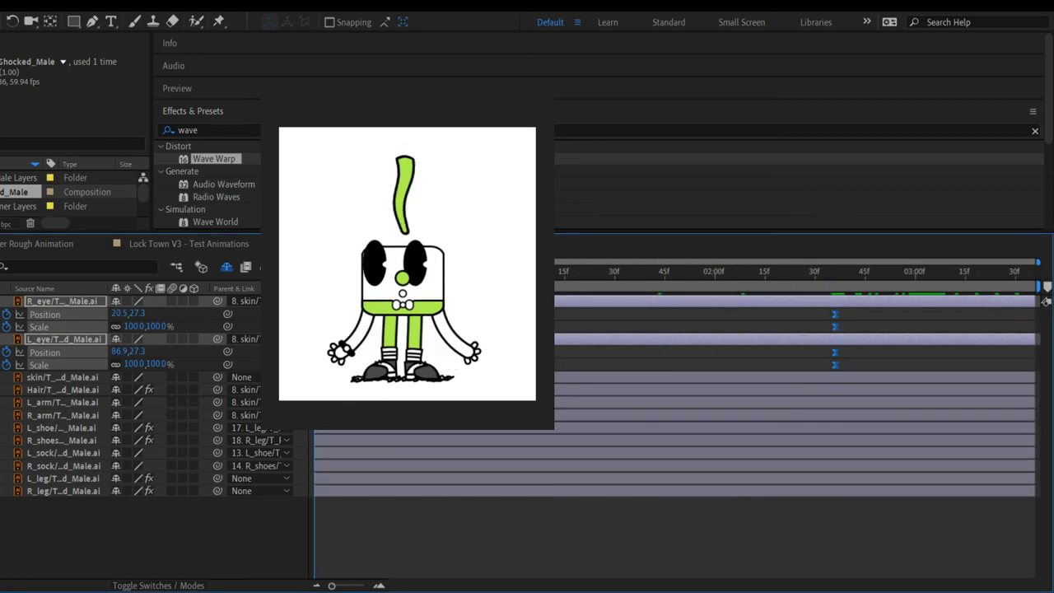
left_click(239, 244)
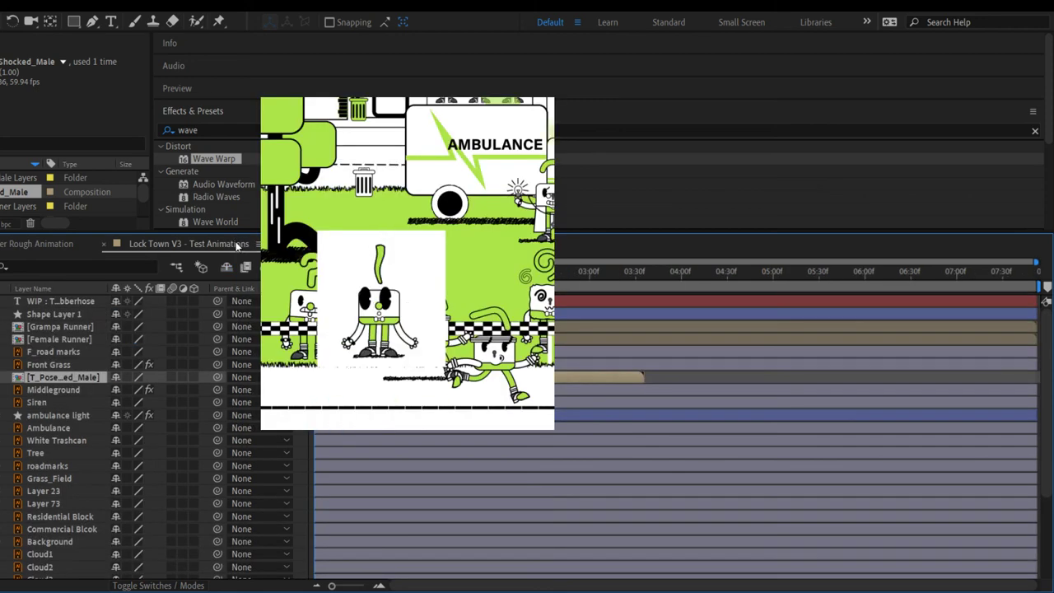
key("space")
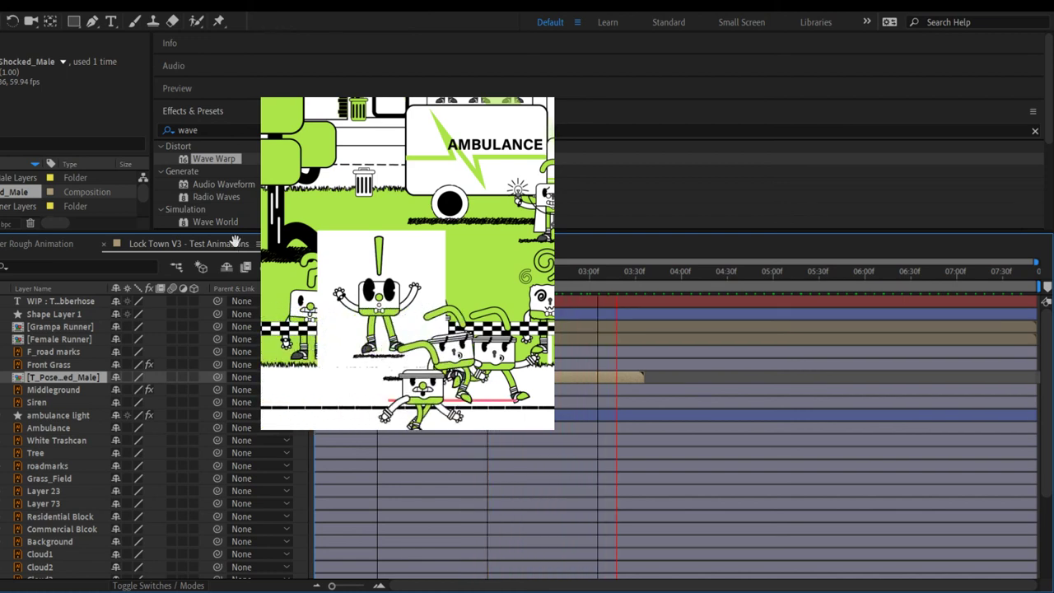
key("space")
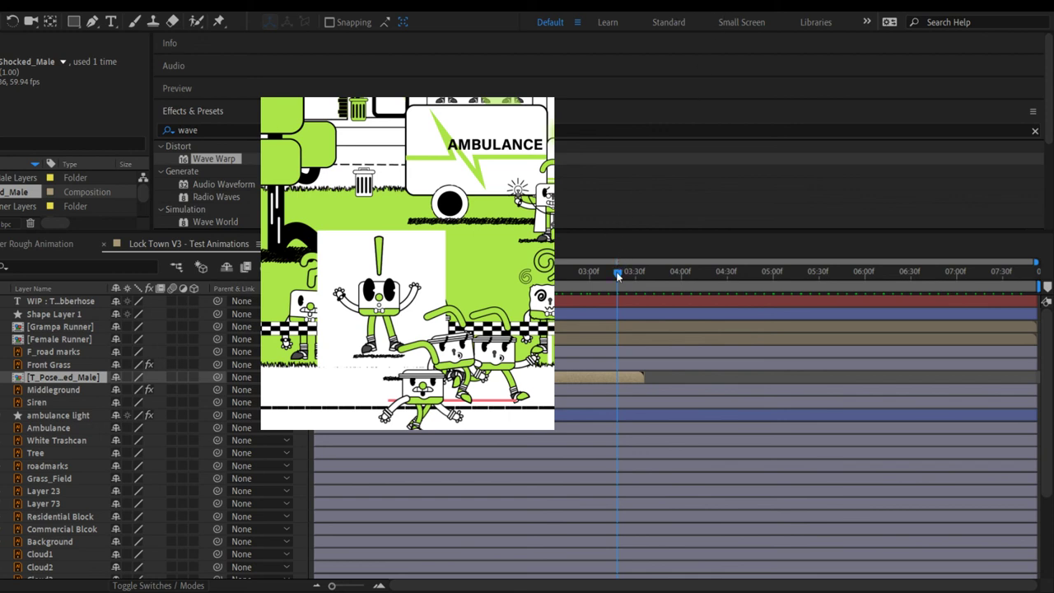
left_click_drag(617, 275, 551, 276)
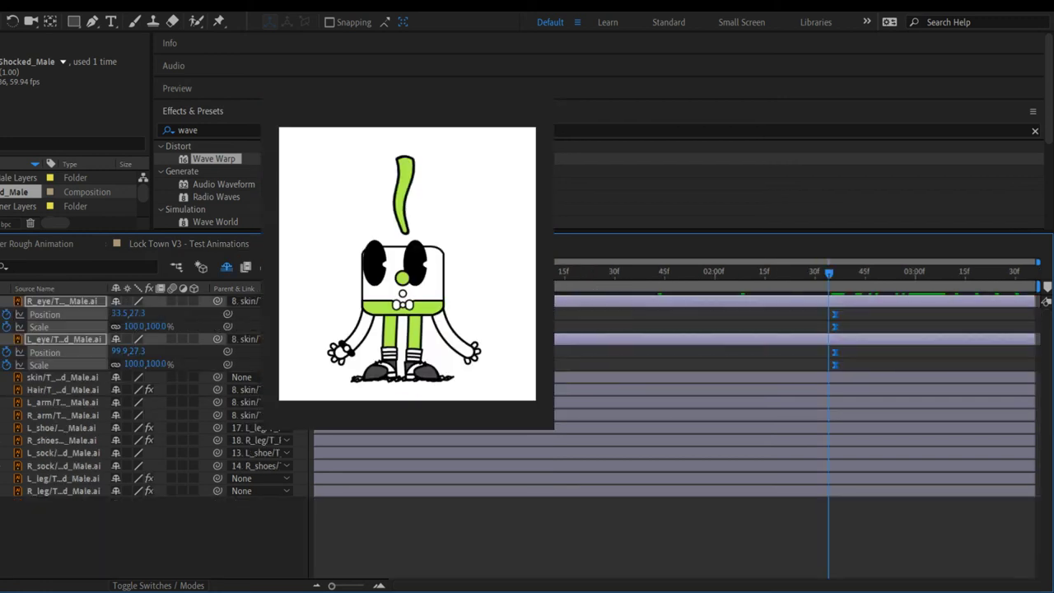
double_click(598, 376)
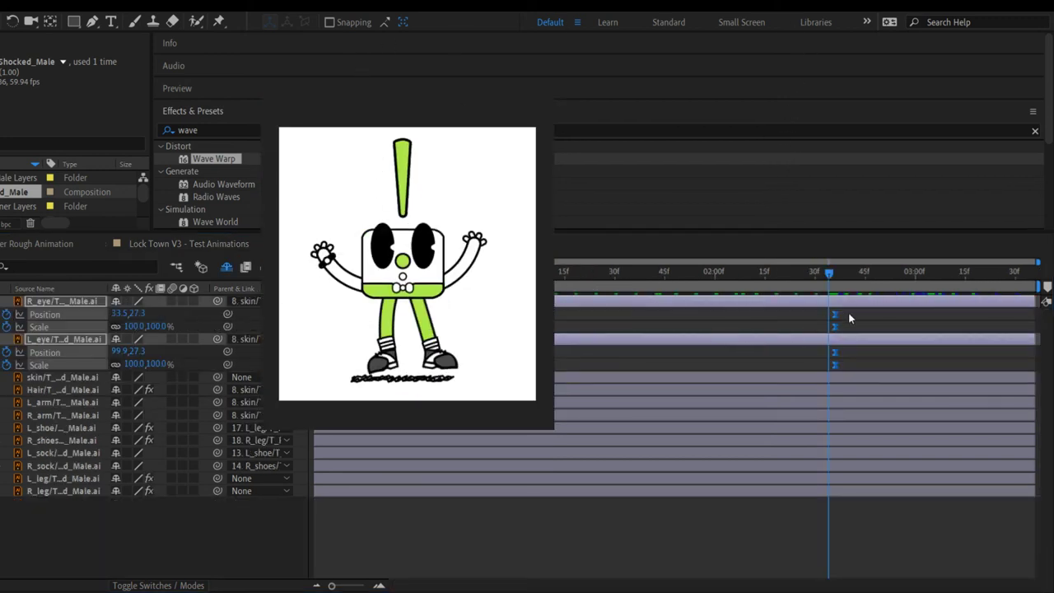
left_click_drag(848, 319, 830, 366)
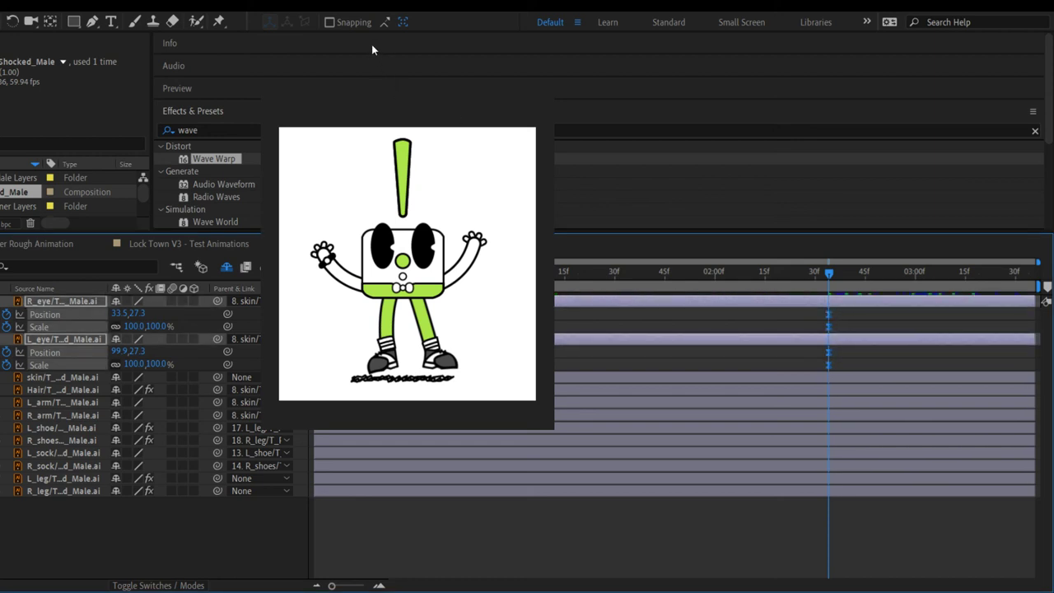
left_click(177, 244)
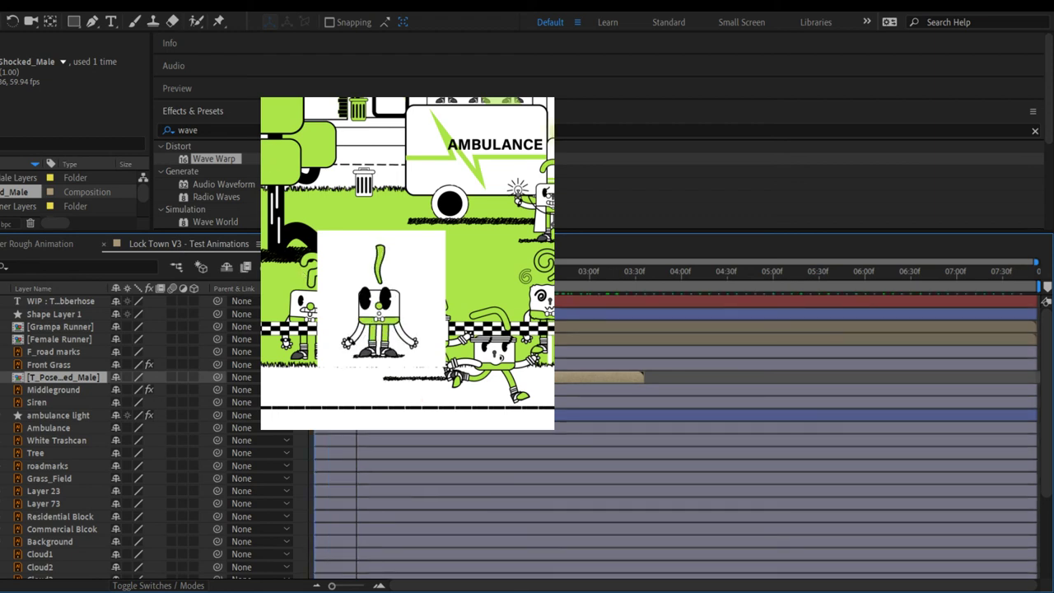
key("space")
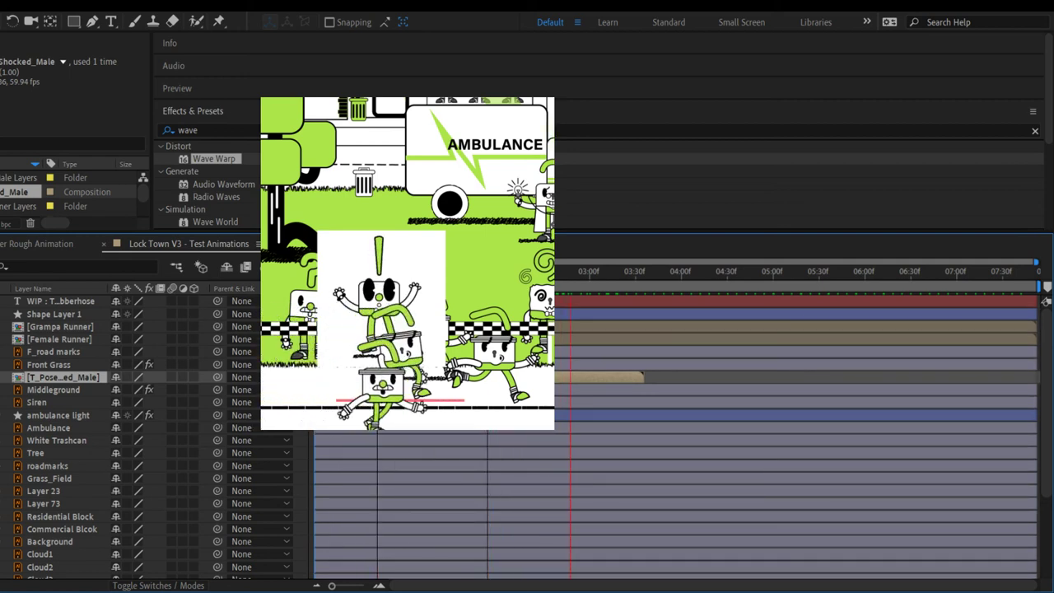
key("space")
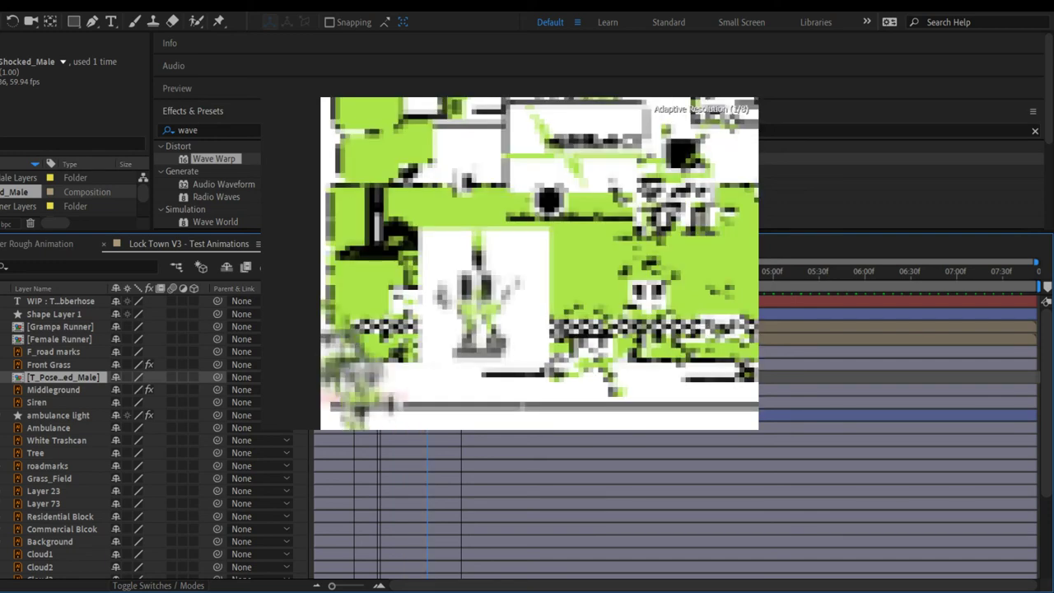
key("space")
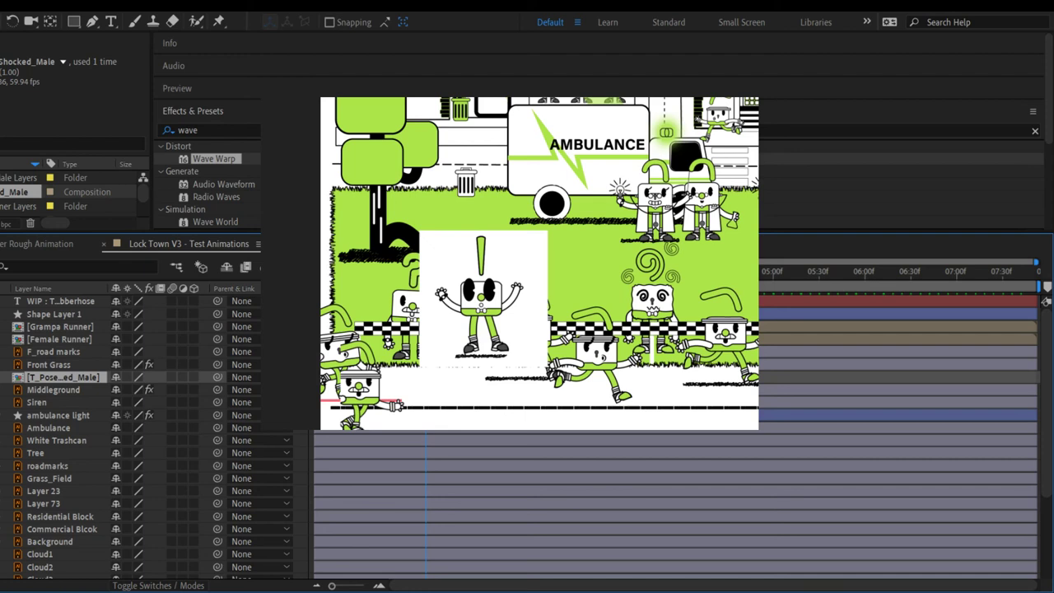
Step: Nudge both eyes 6 px left in the precomp (R_eye 20.5, L_eye 86.9), then return to the town scene
double_click(62, 376)
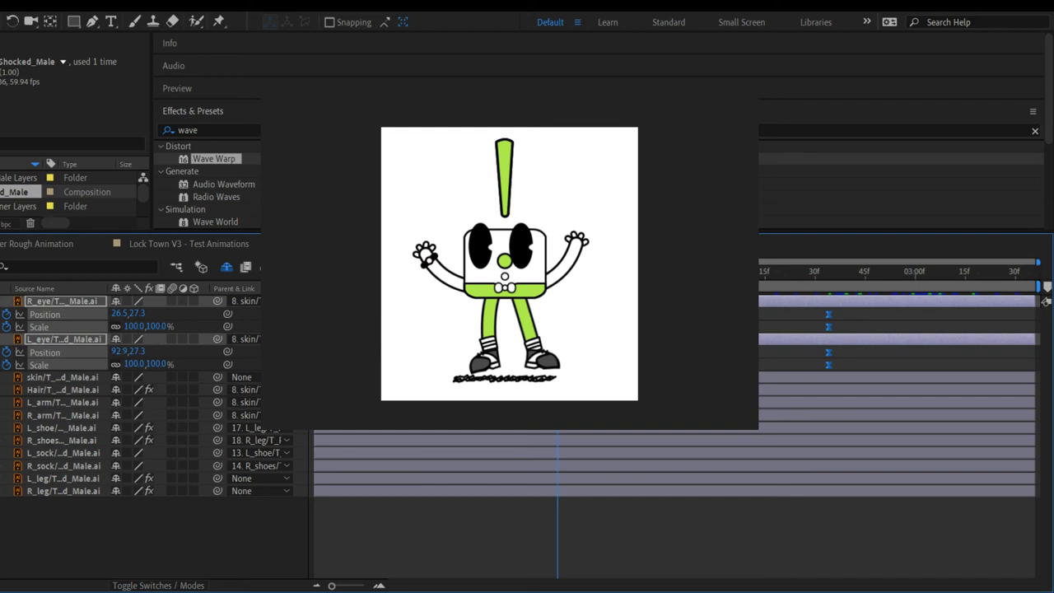
key("shift+F2")
key("Left")
key("Left")
key("Left")
key("Left")
key("Left")
key("Left")
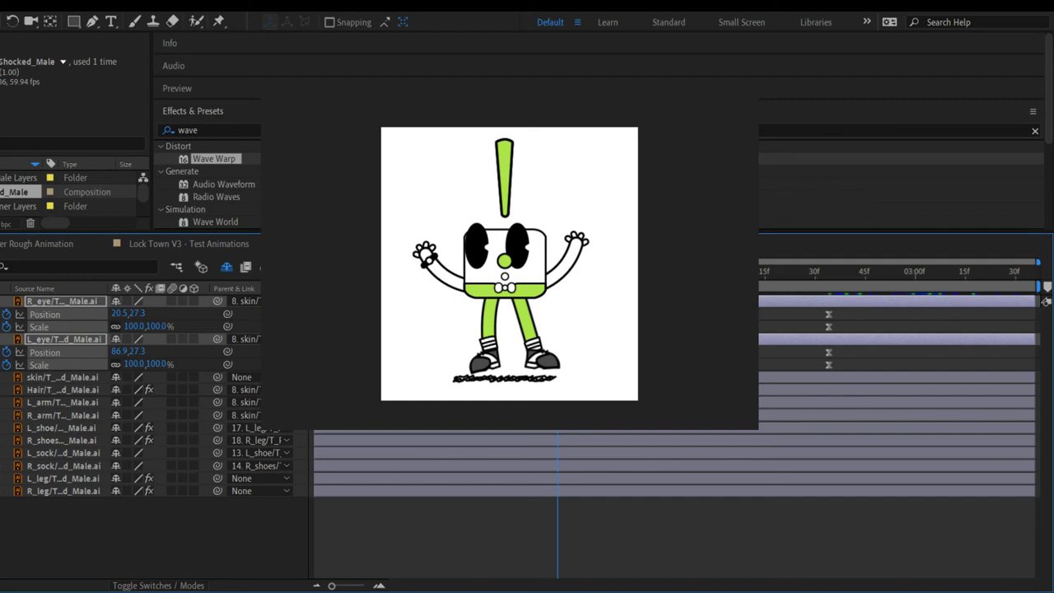
key("Home")
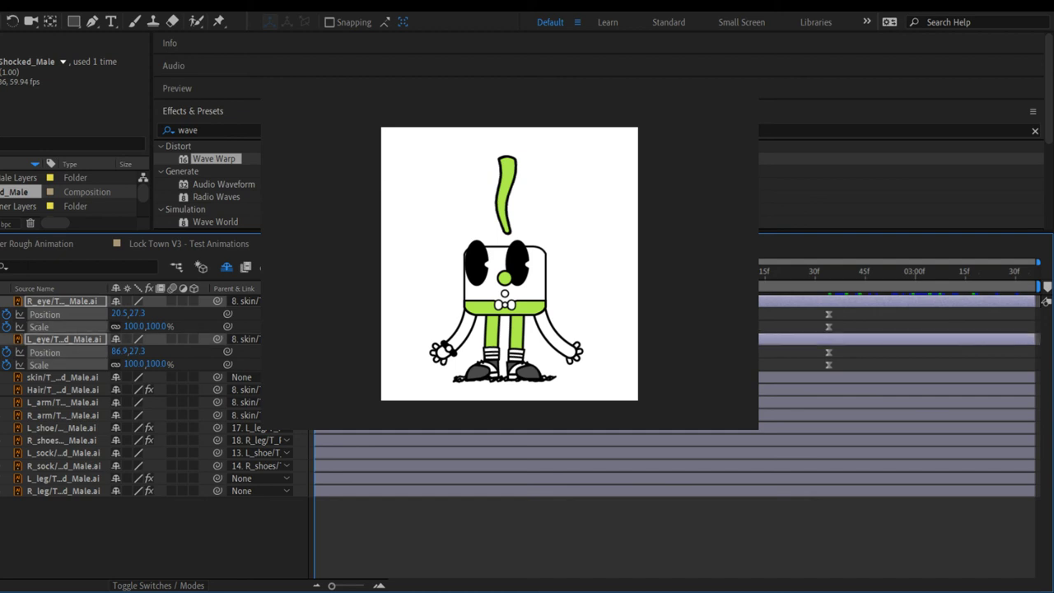
key("ctrl+shift+a")
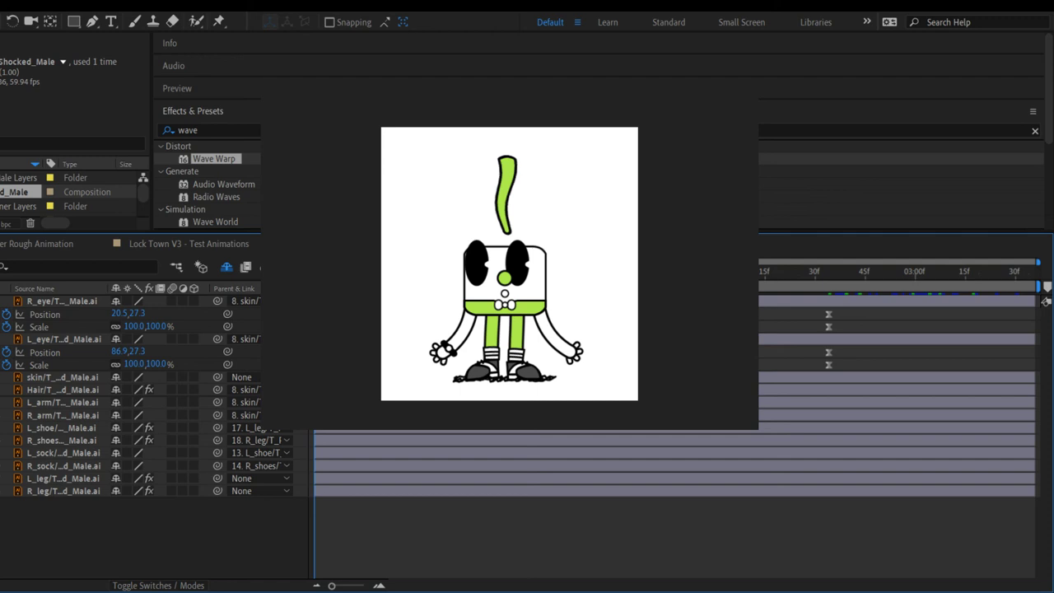
left_click(210, 244)
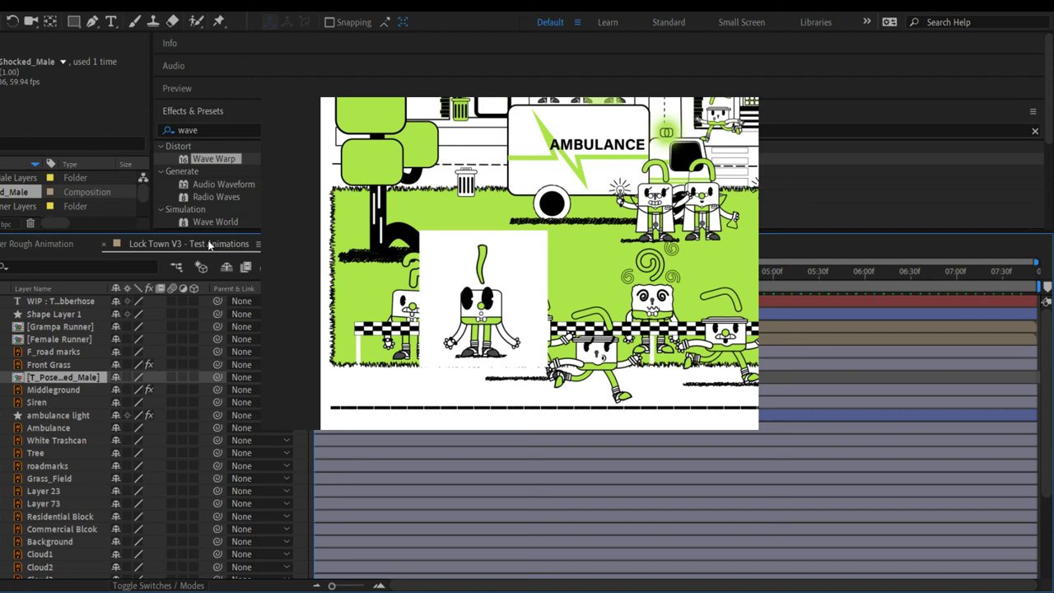
key("space")
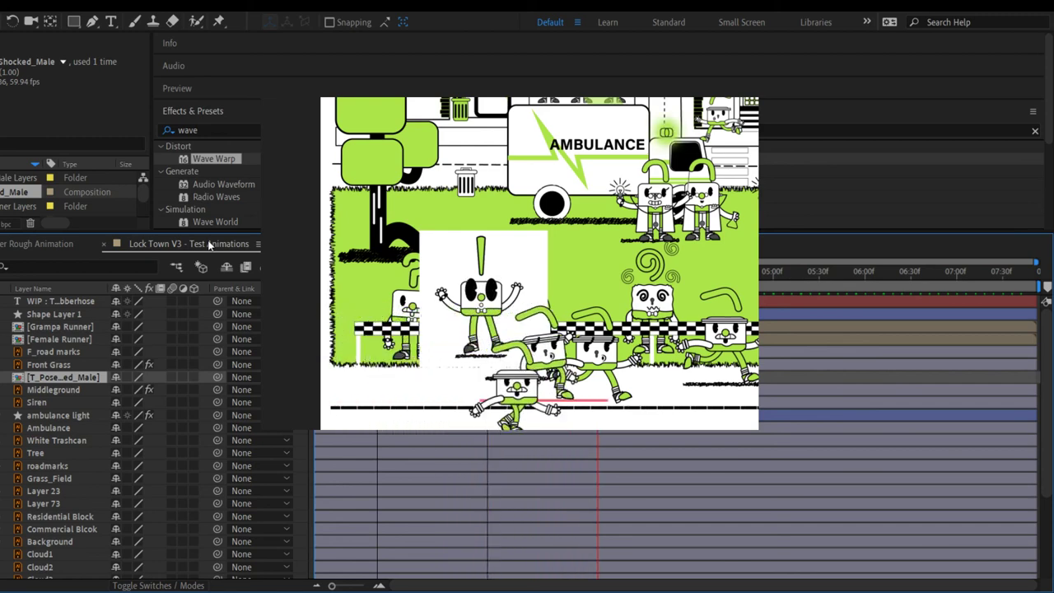
key("space")
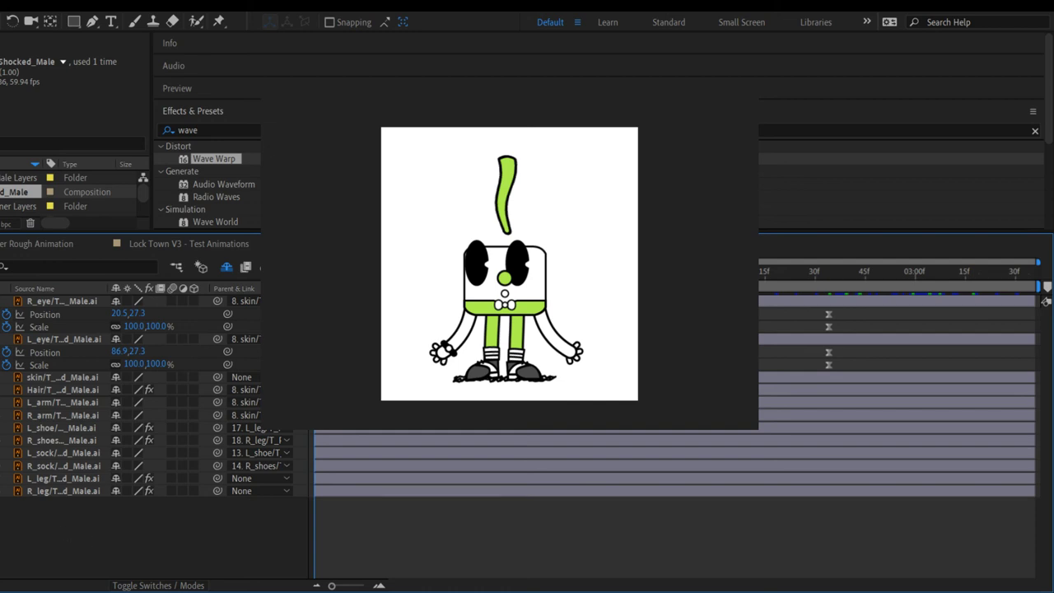
key("u")
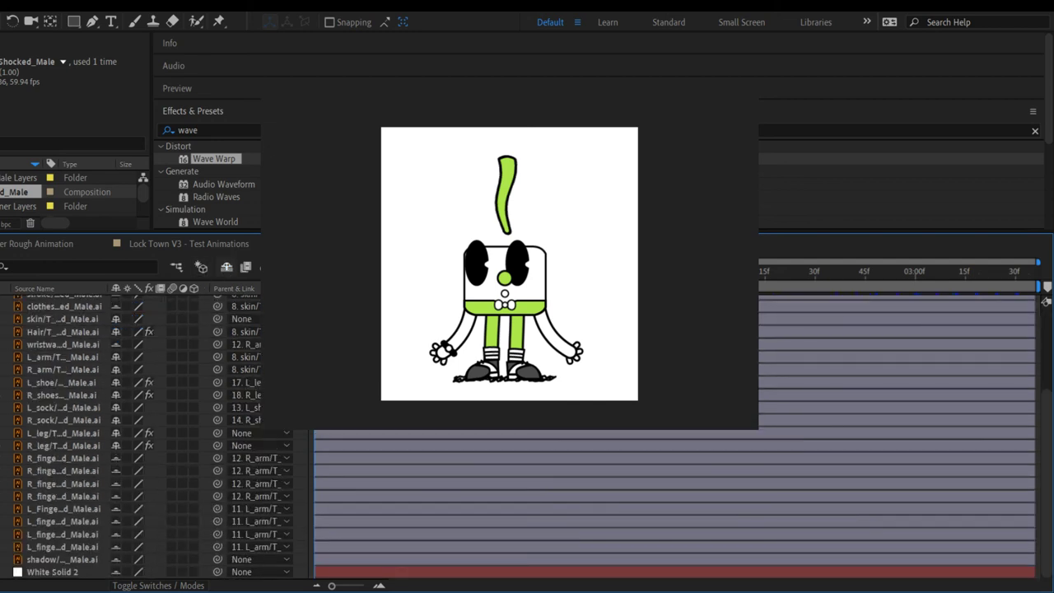
left_click(161, 243)
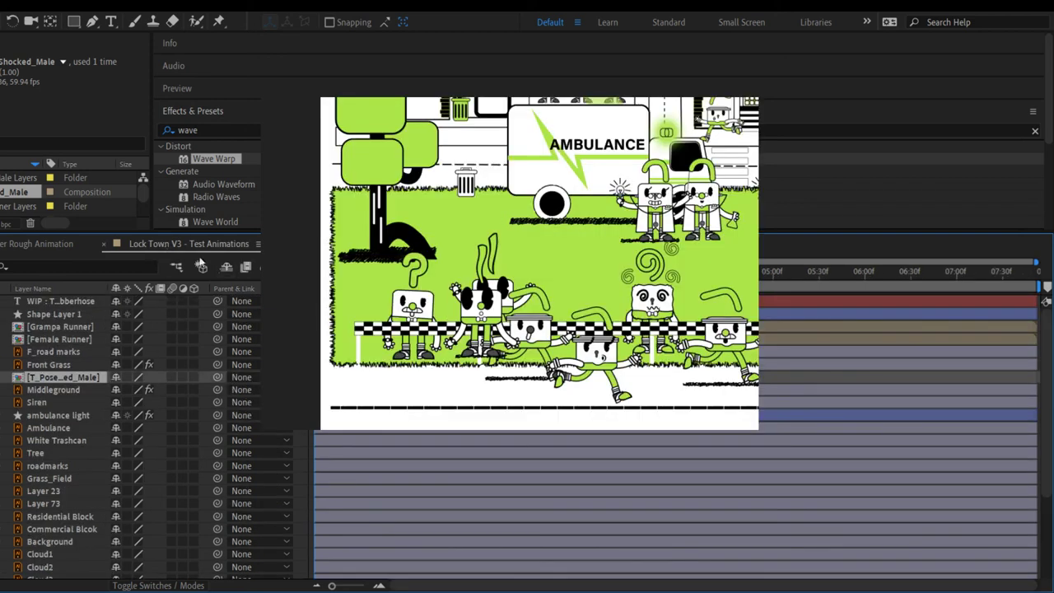
Step: Preview the town scene, including the runners crossing the street, then go back to Shocked_Male
key("space")
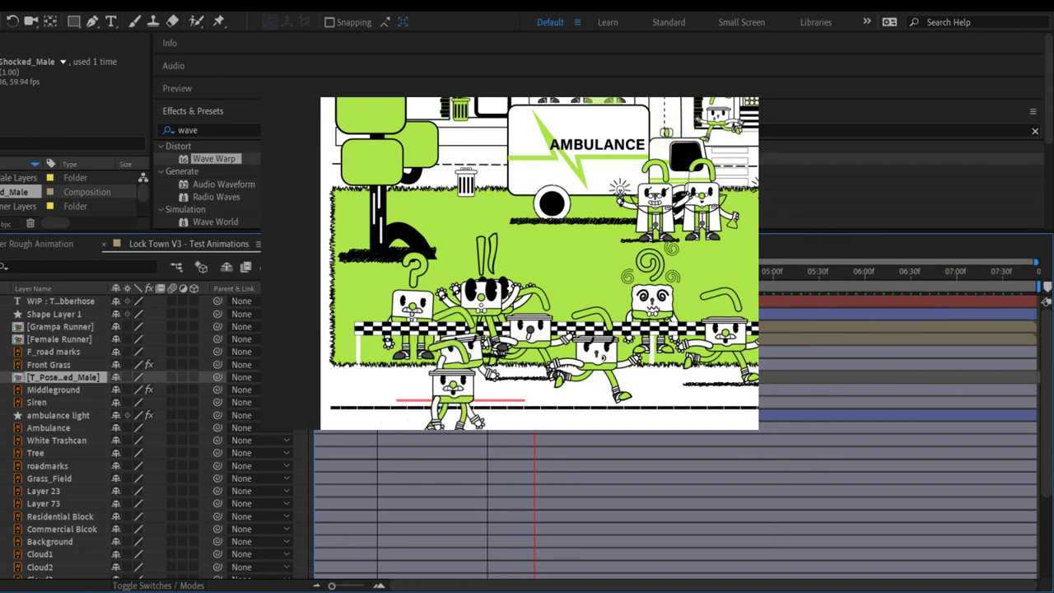
key("space")
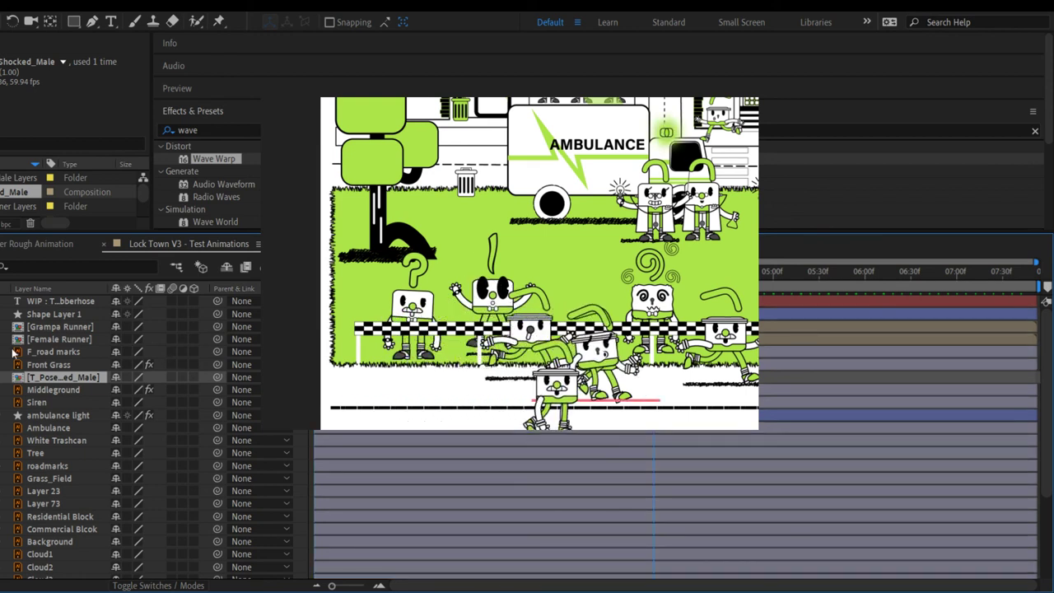
key("ctrl+shift+a")
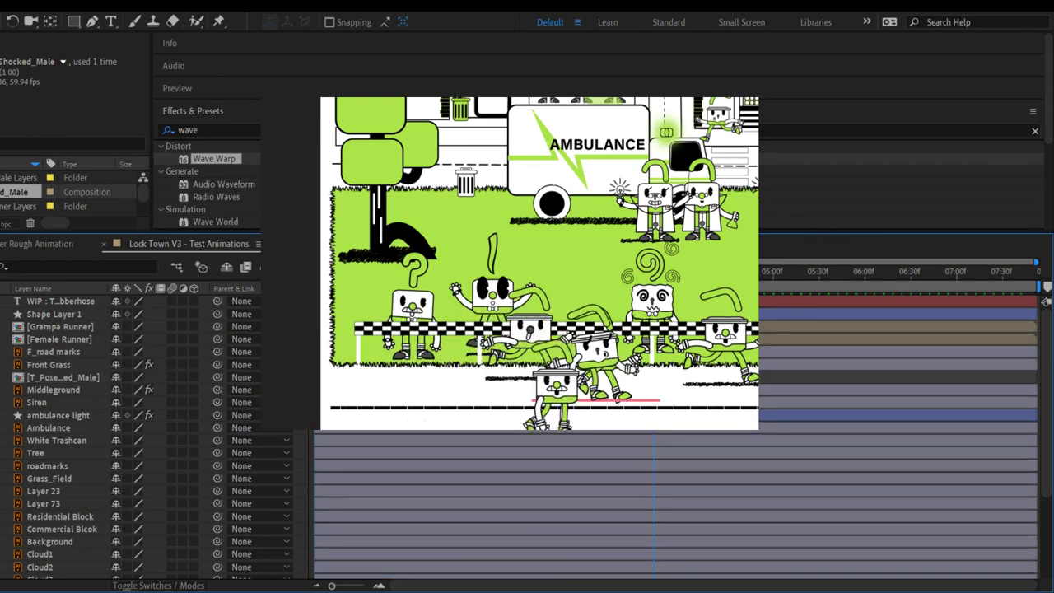
key("Home")
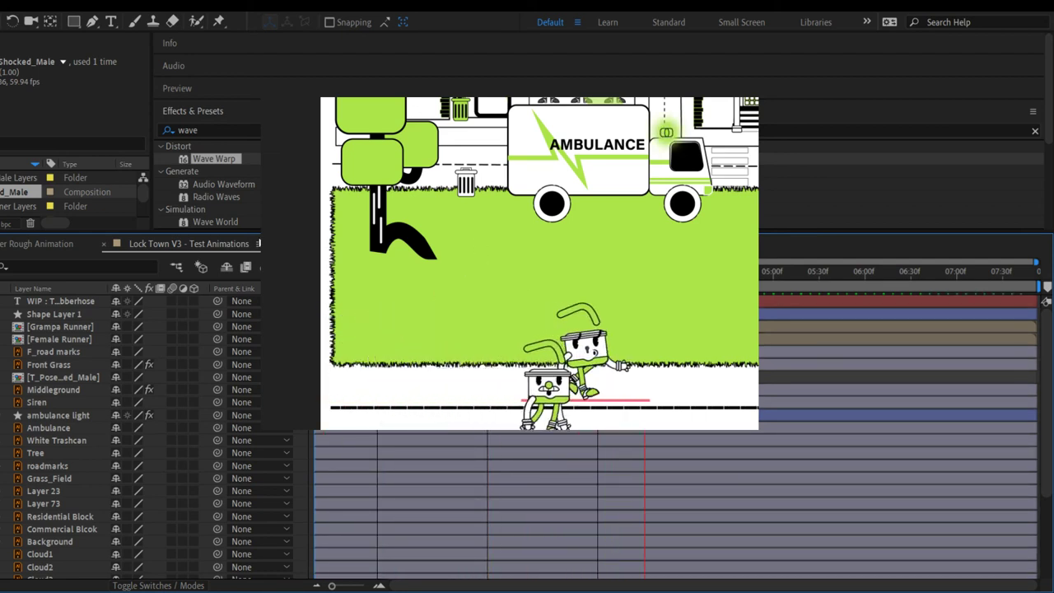
key("space")
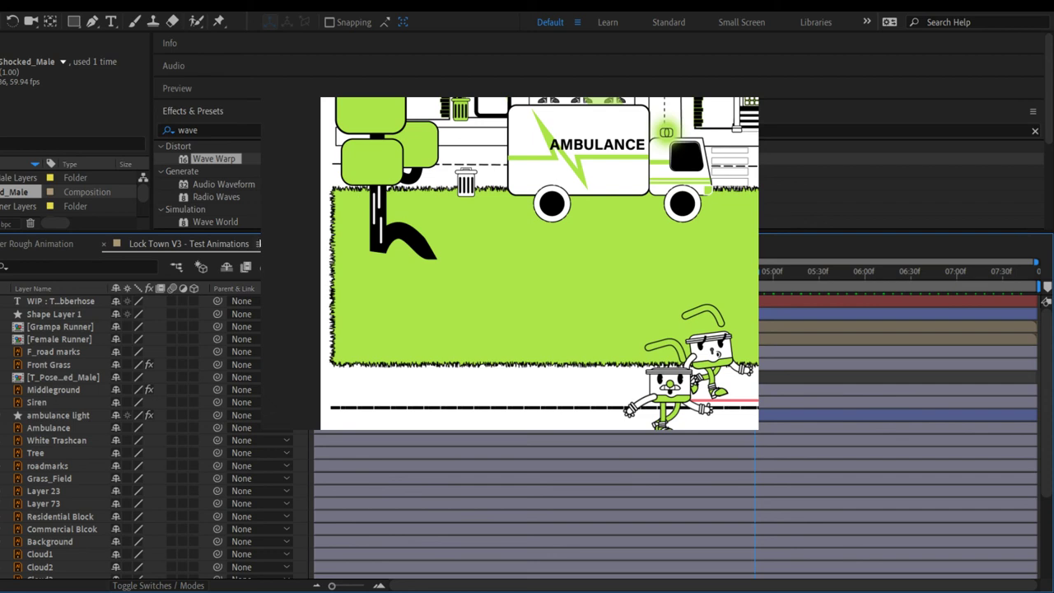
left_click(192, 242)
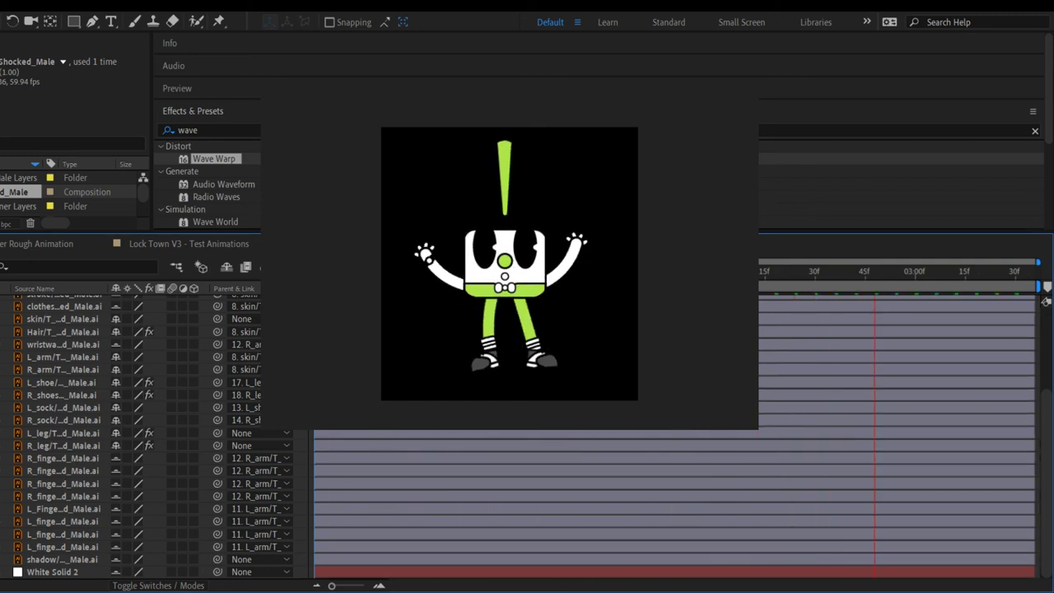
key("space")
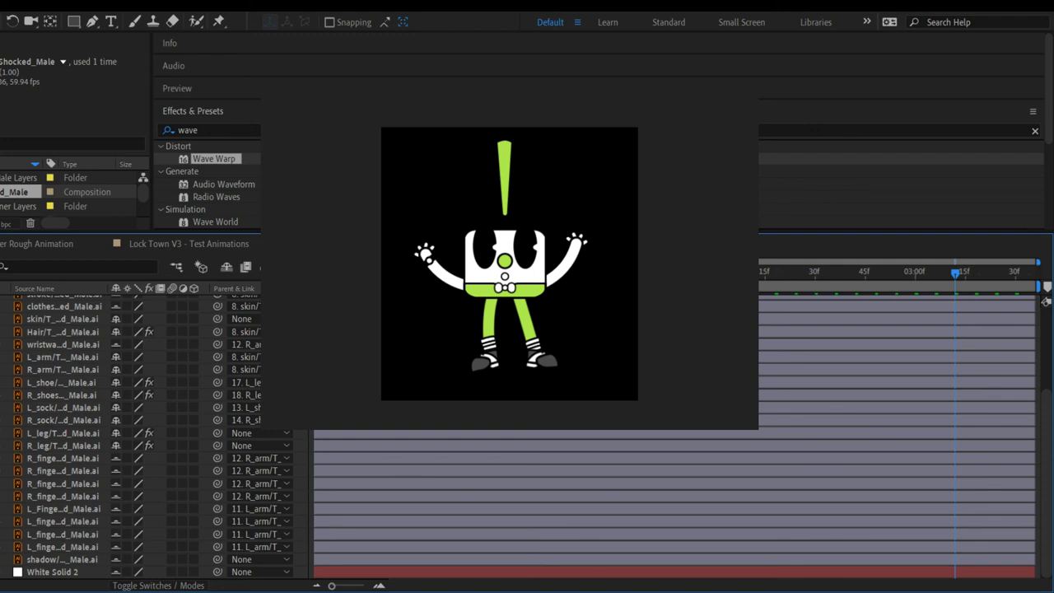
left_click(224, 251)
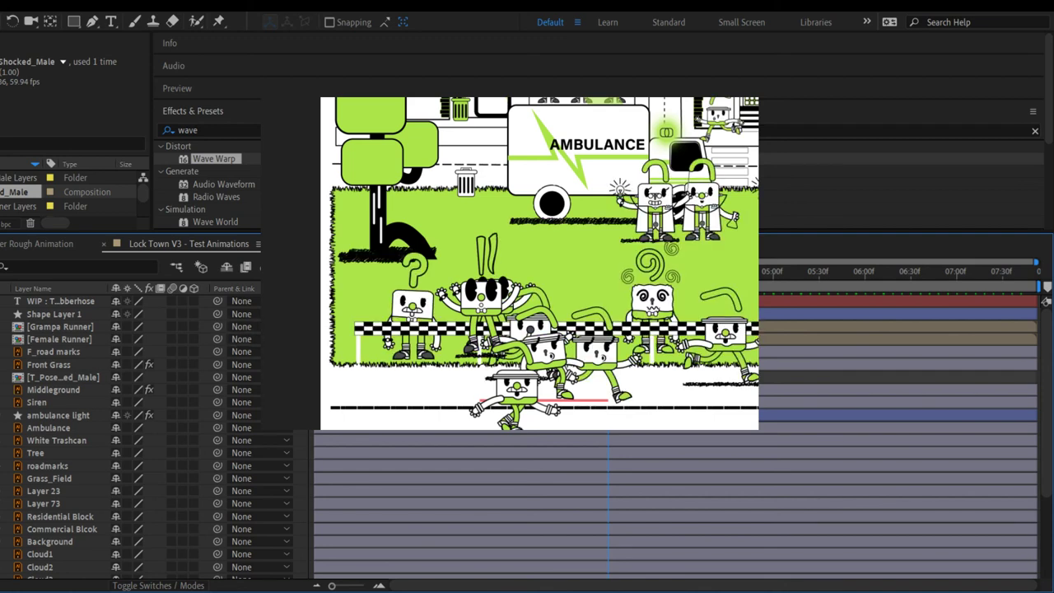
key("shift+comma")
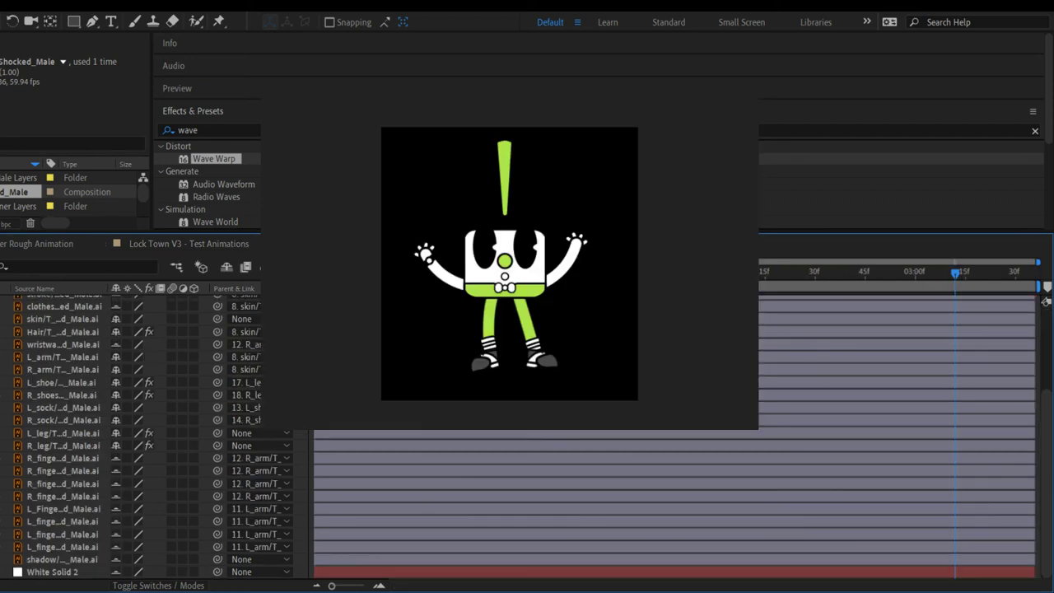
key("space")
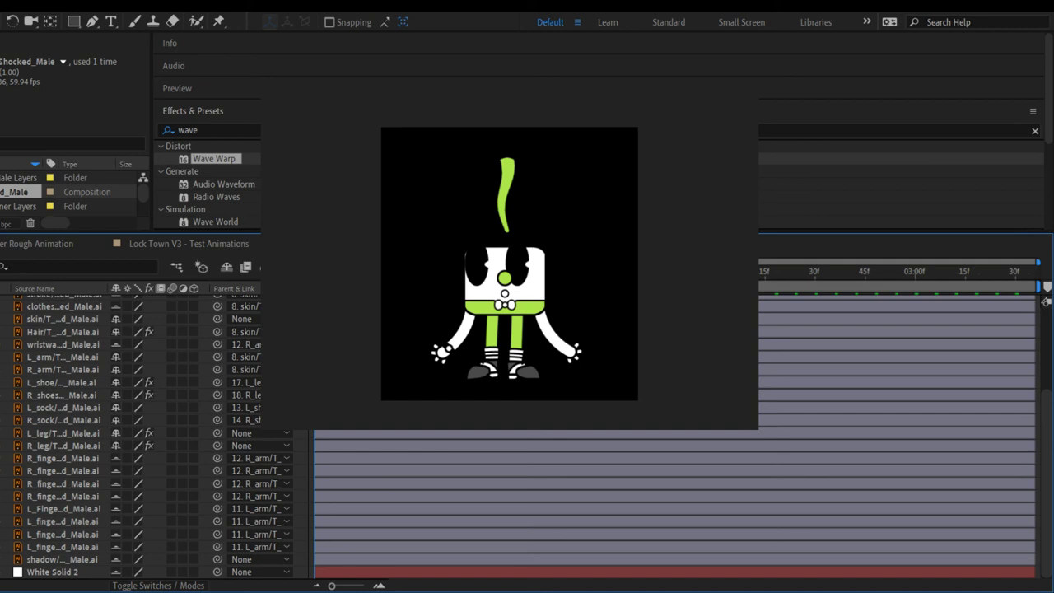
key("space")
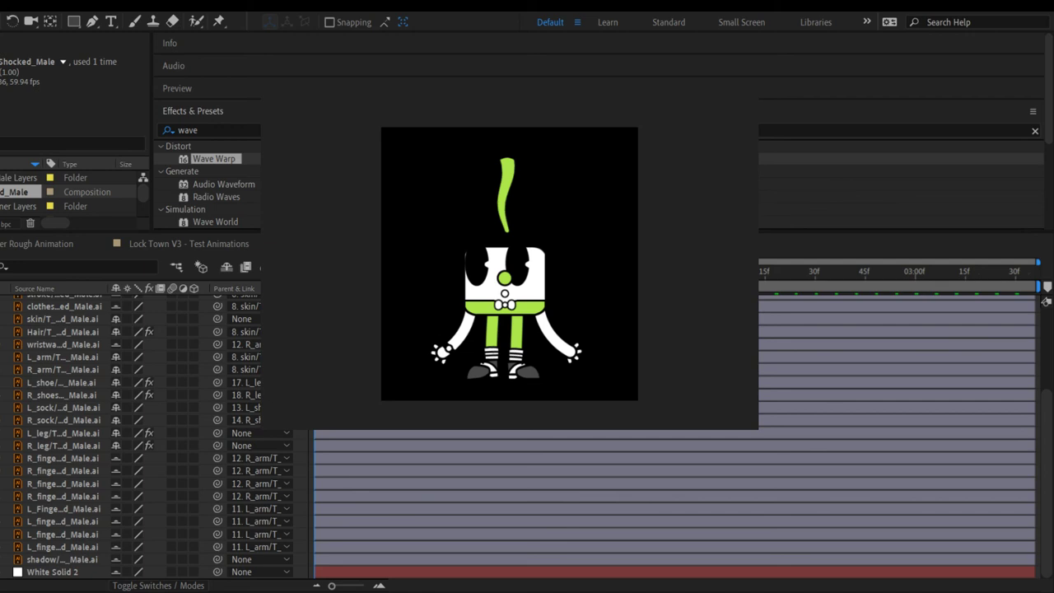
left_click(1045, 301)
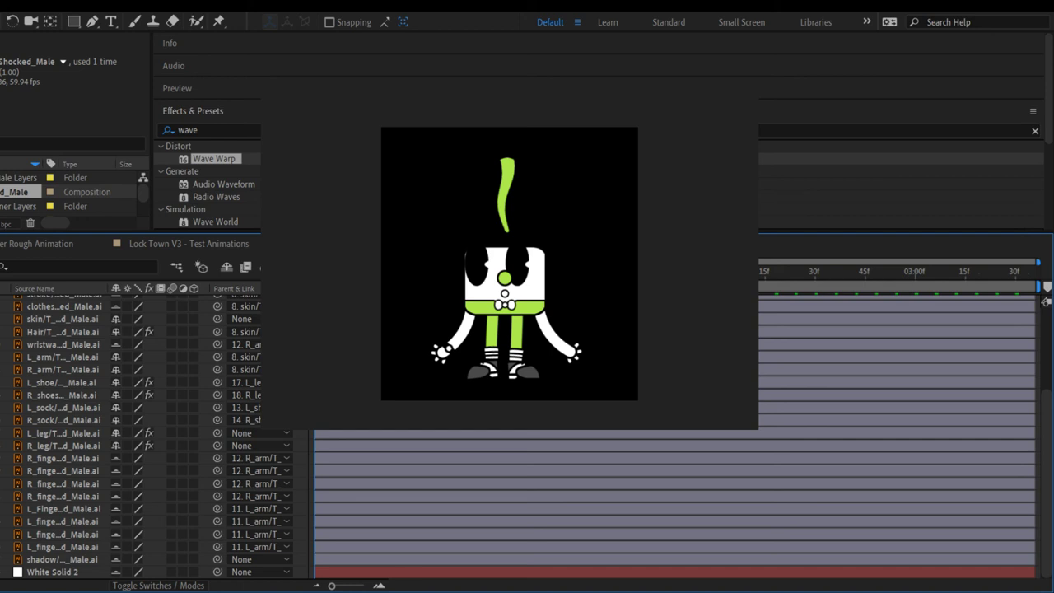
key("space")
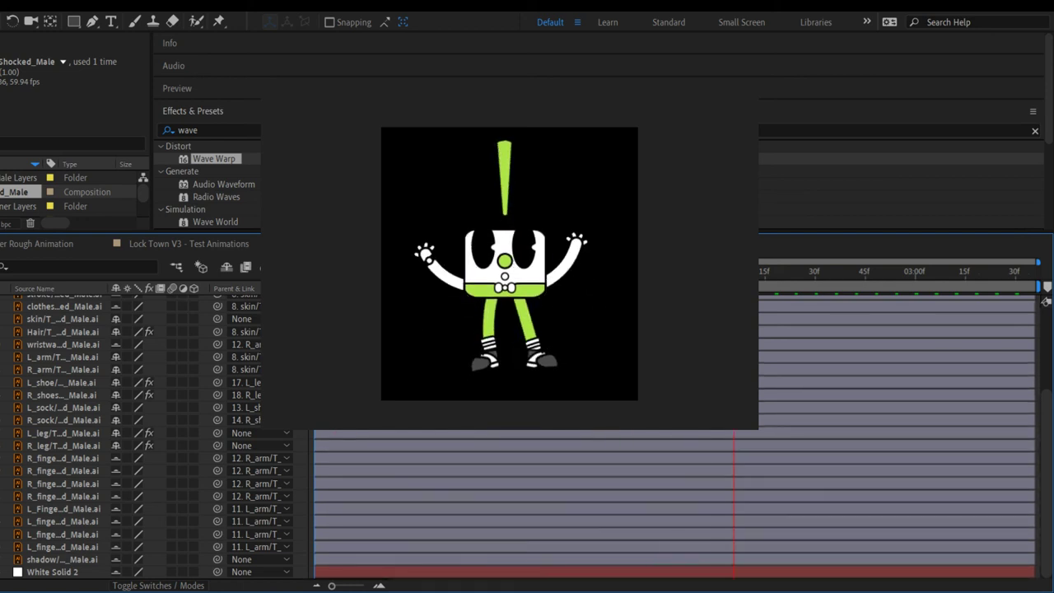
key("space")
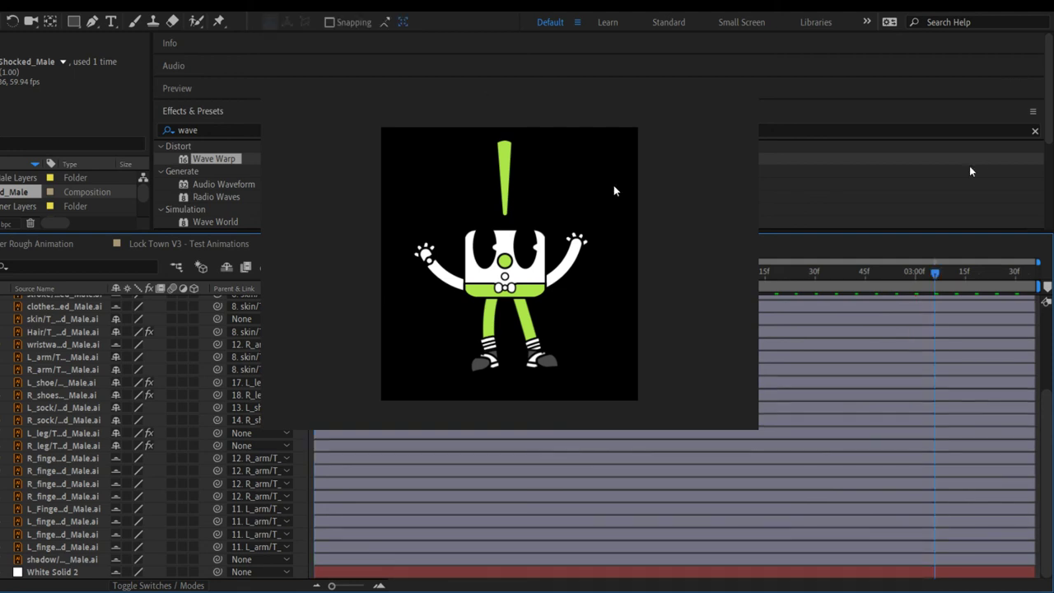
key("space")
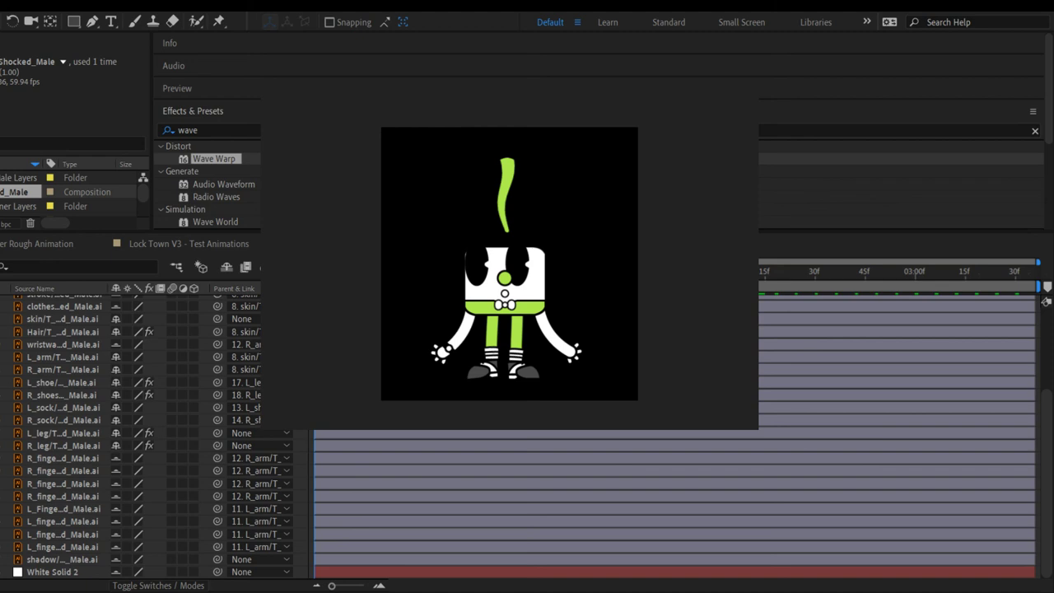
Step: Narrow the floating Composition viewer to uncover more of the timeline
left_click_drag(213, 158, 262, 154)
left_click_drag(757, 177, 710, 180)
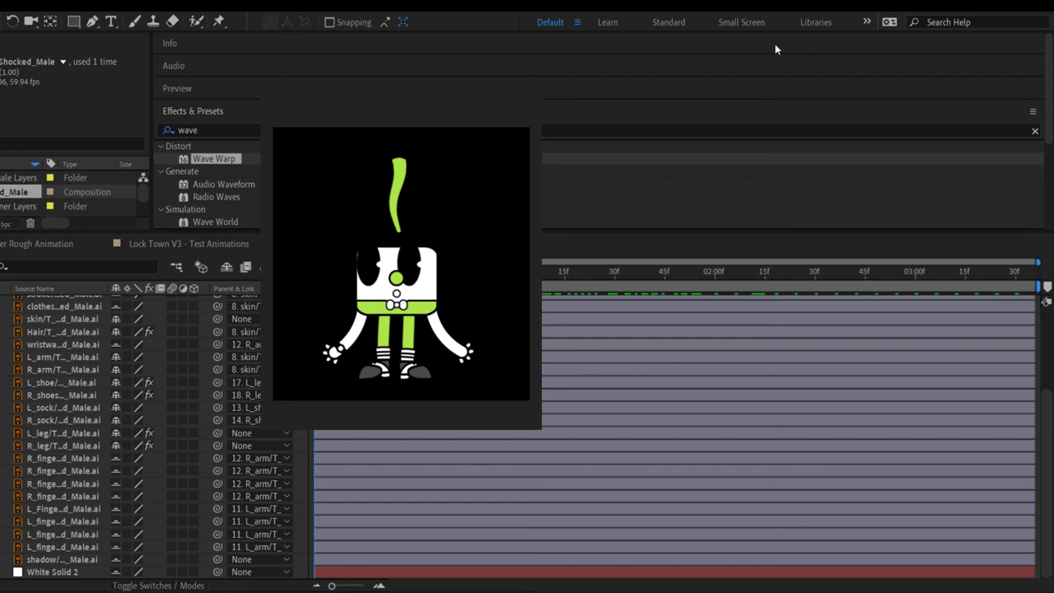
Step: Enable Hide Shy Layers and mark R_eye and L_eye as shy
left_click(225, 266)
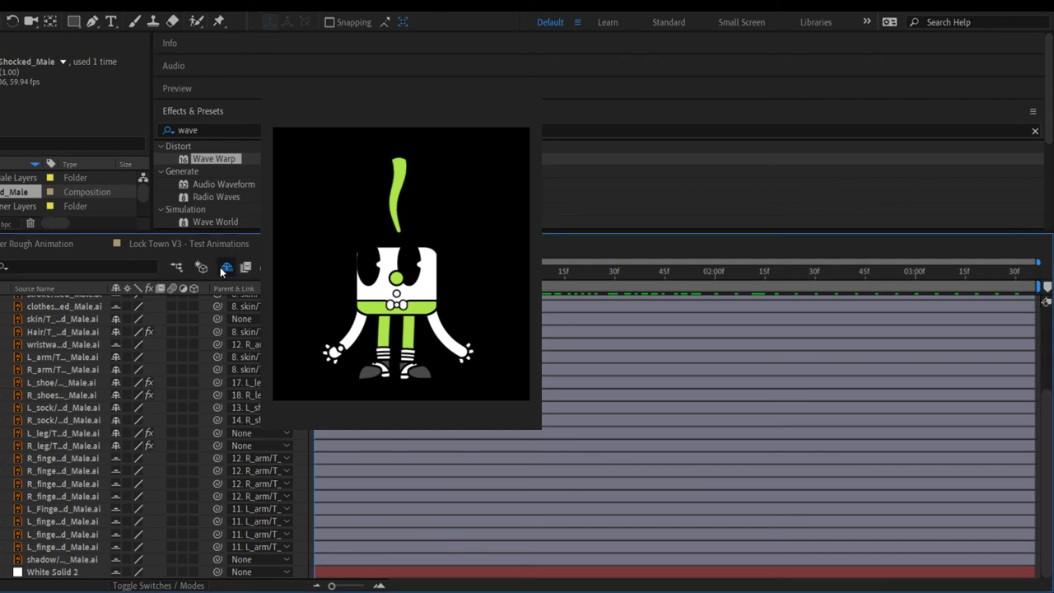
left_click(115, 301)
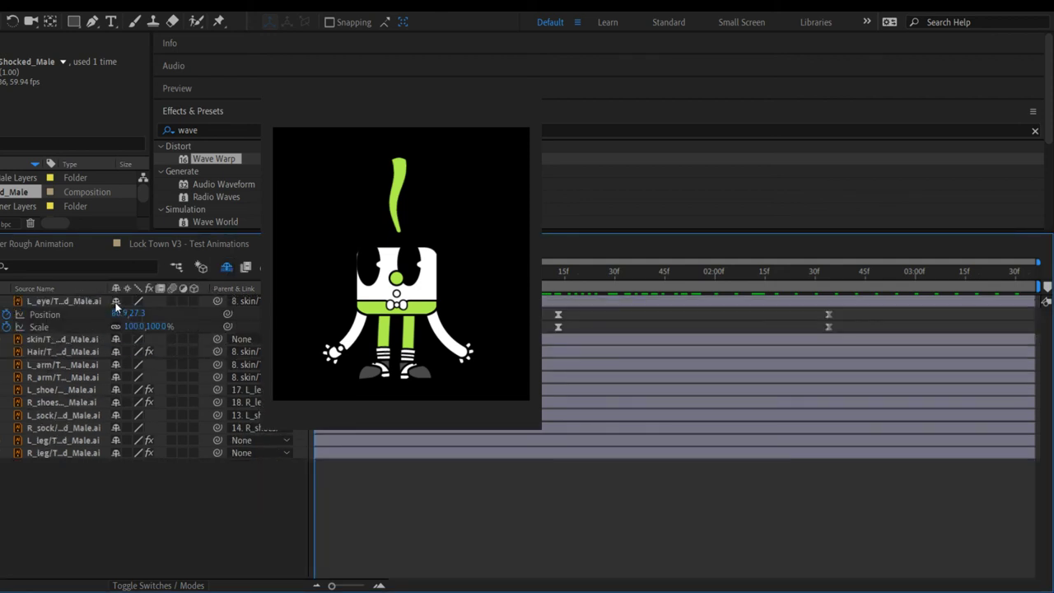
left_click(115, 301)
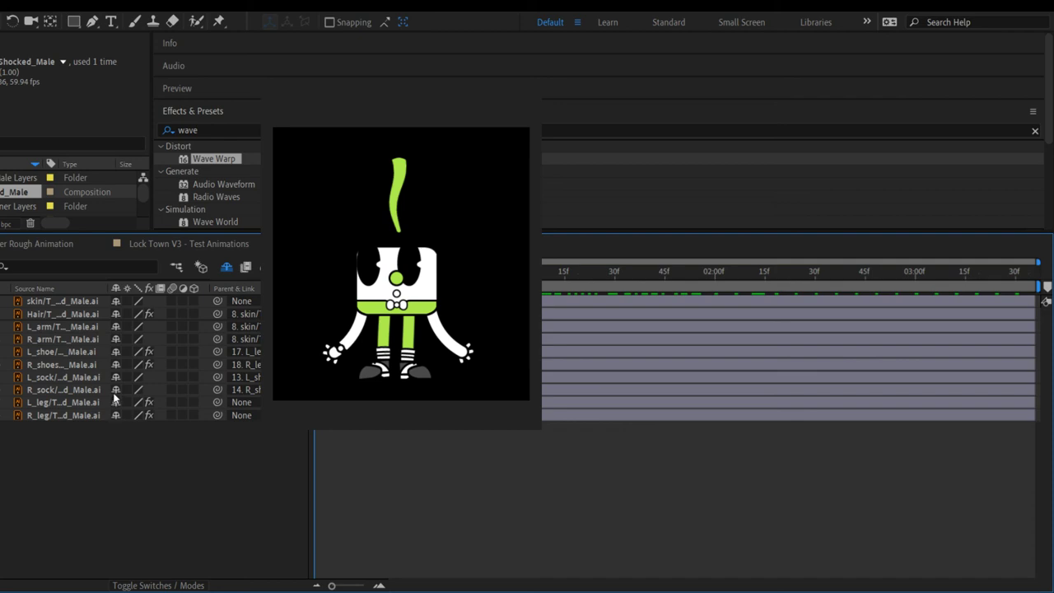
Step: Mark L_arm, R_arm and Hair as shy, then select the skin layer
left_click(115, 339)
left_click(115, 327)
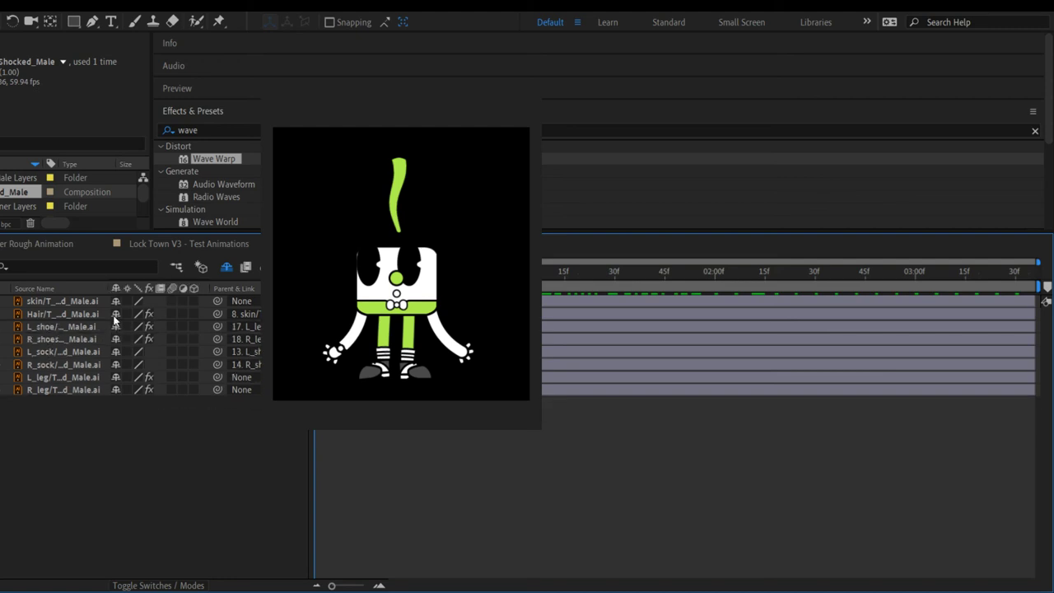
left_click(115, 315)
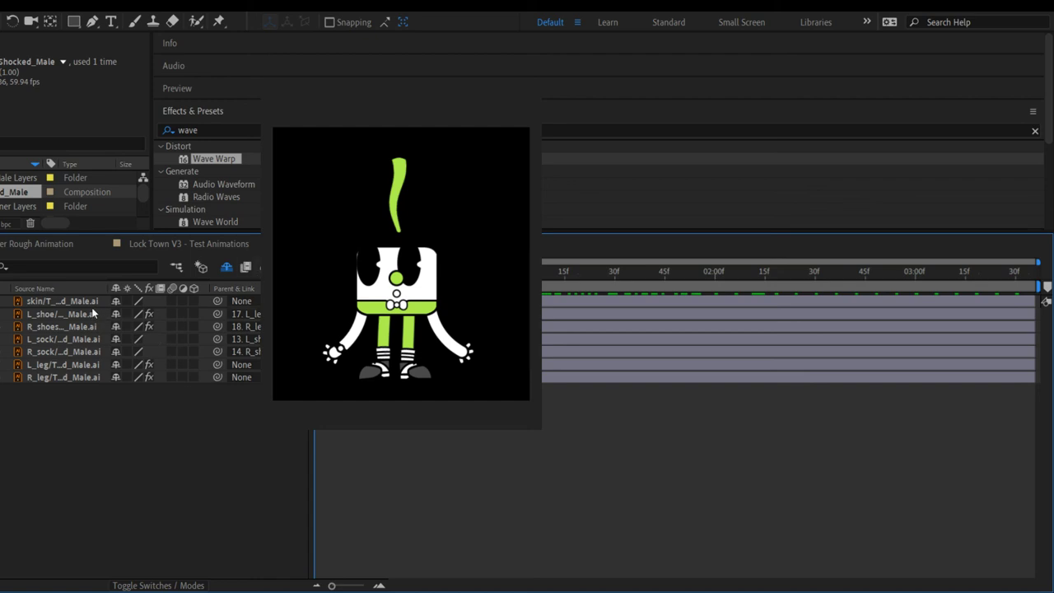
left_click(93, 302)
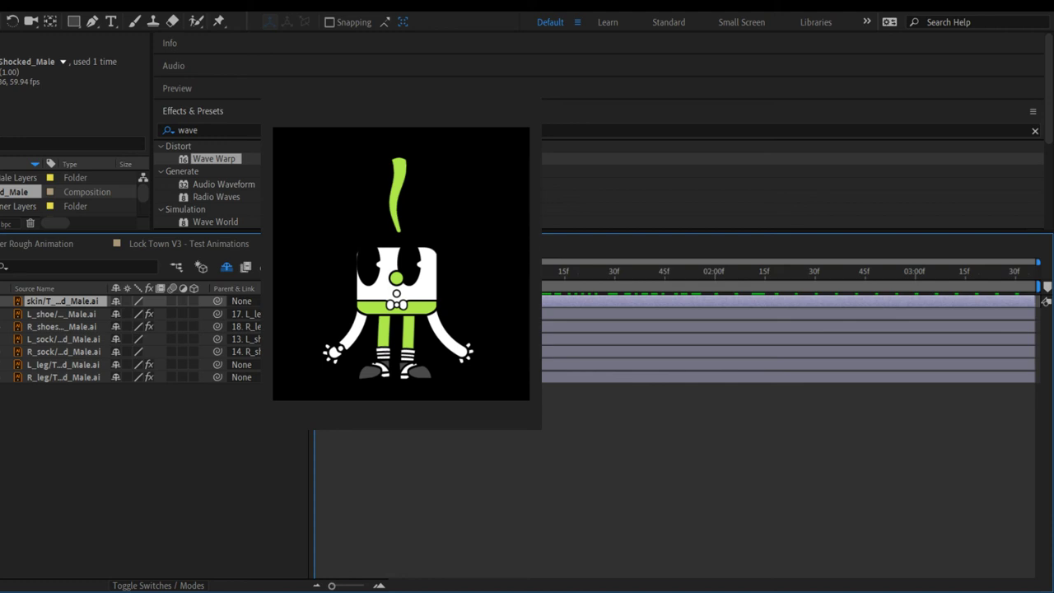
Step: Preview the character animation several times from the start, then scrub back to an arms-down frame
key("space")
left_click(570, 273)
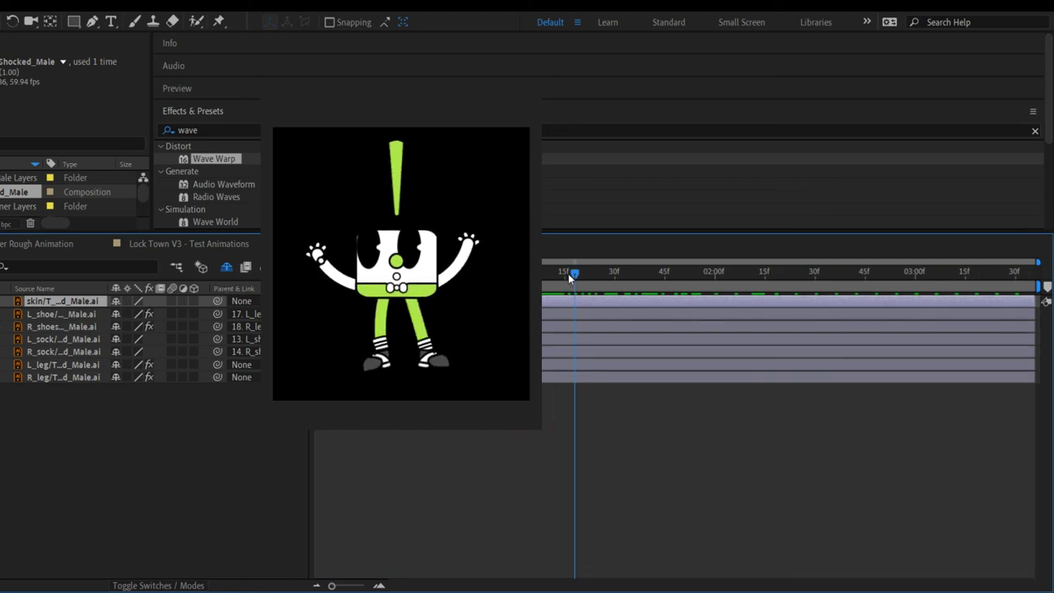
key("Home")
key("space")
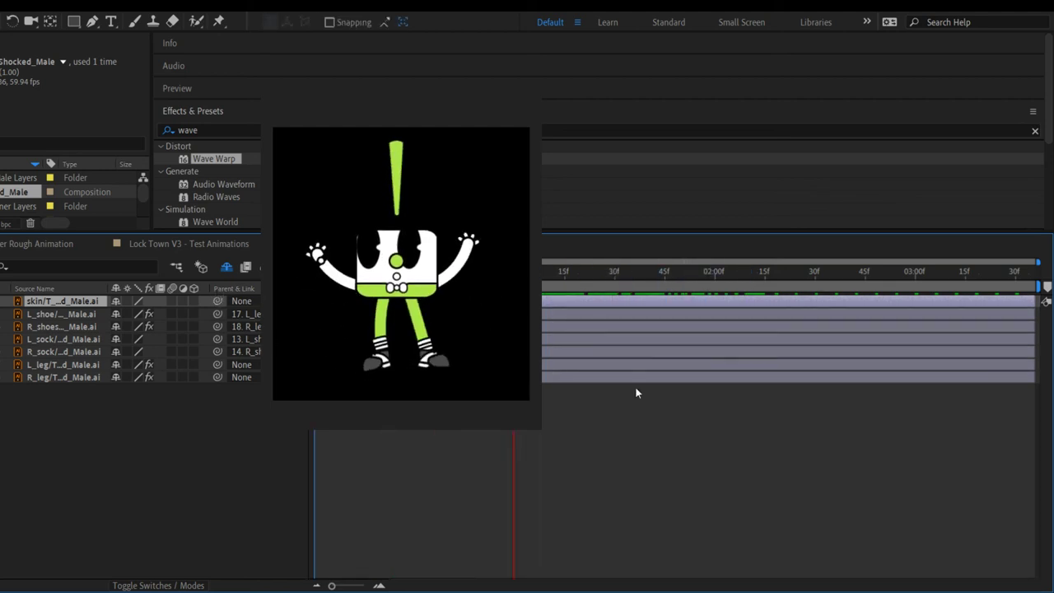
key("space")
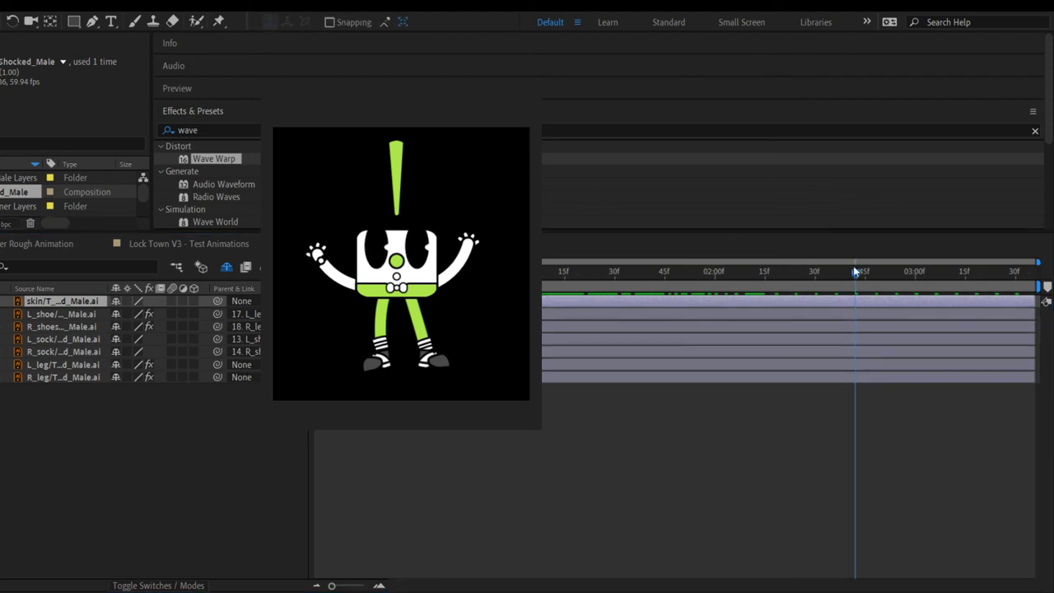
key("Home")
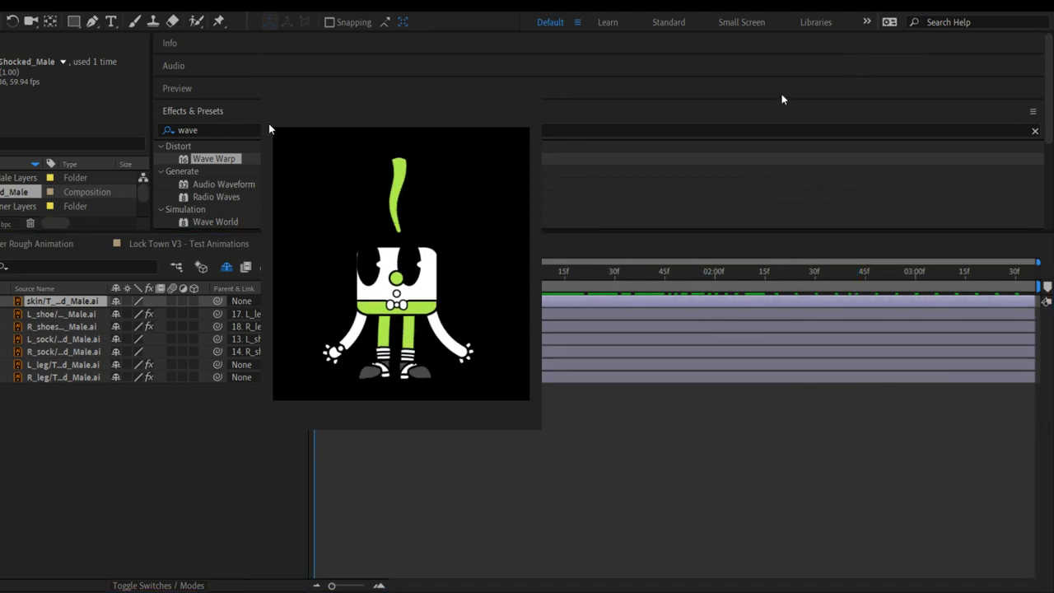
key("space")
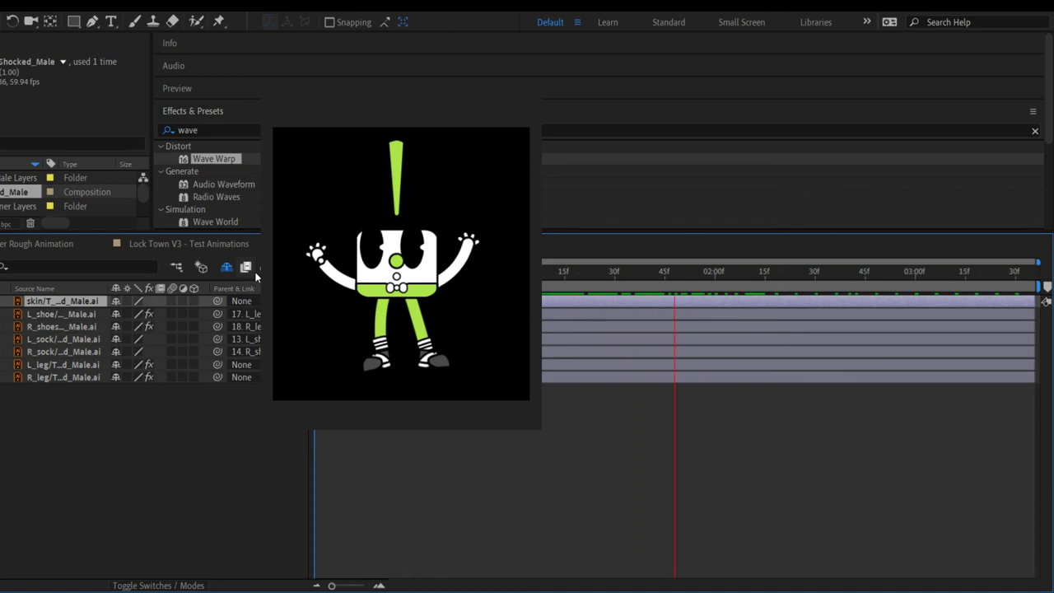
key("space")
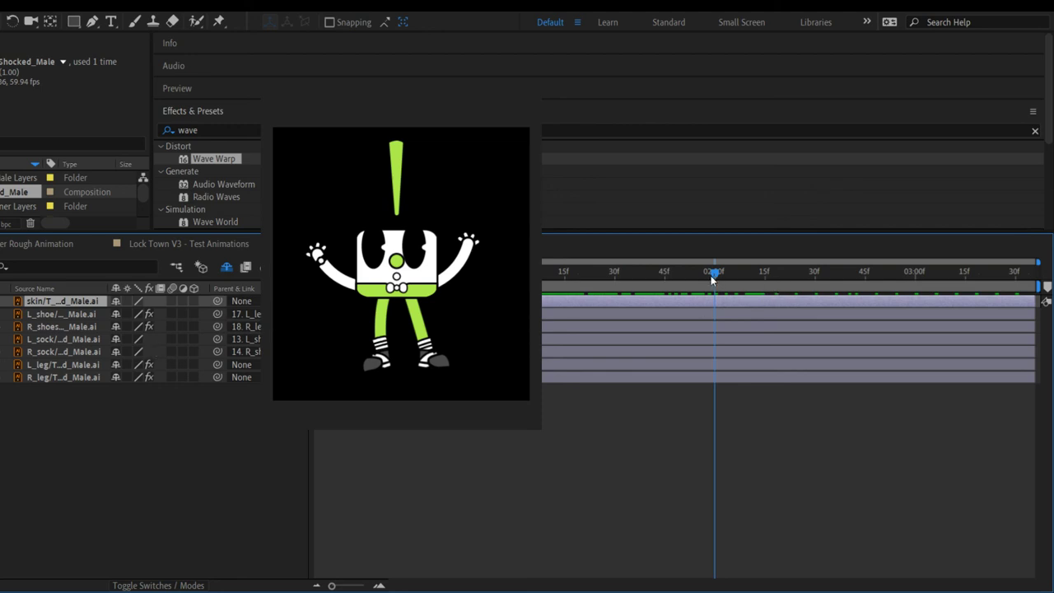
left_click_drag(710, 275, 163, 268)
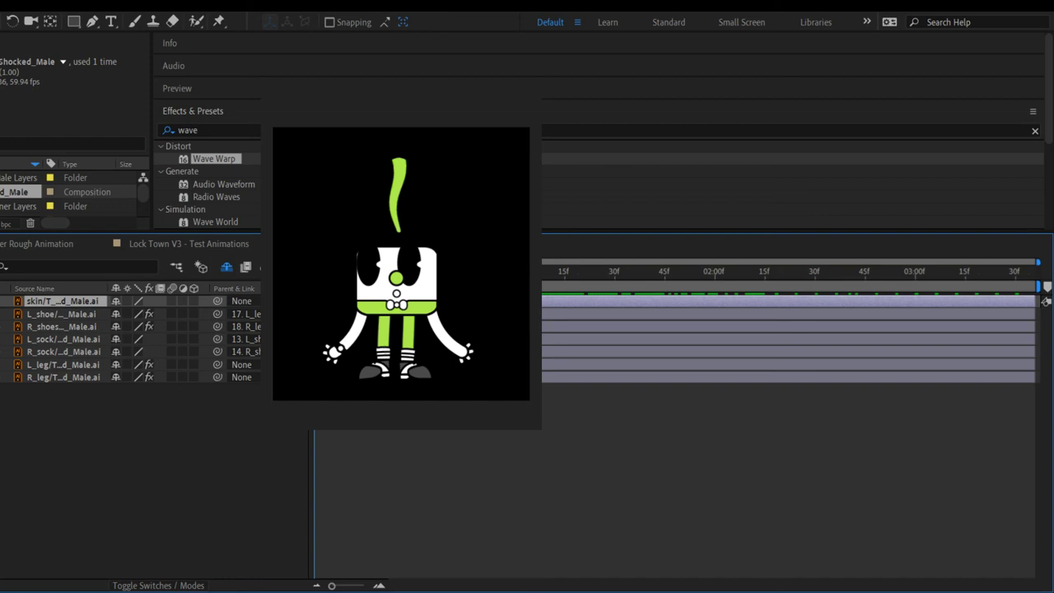
Step: Mark R_shoes, L_shoe, L_sock and R_sock as shy and preview the animation
key("space")
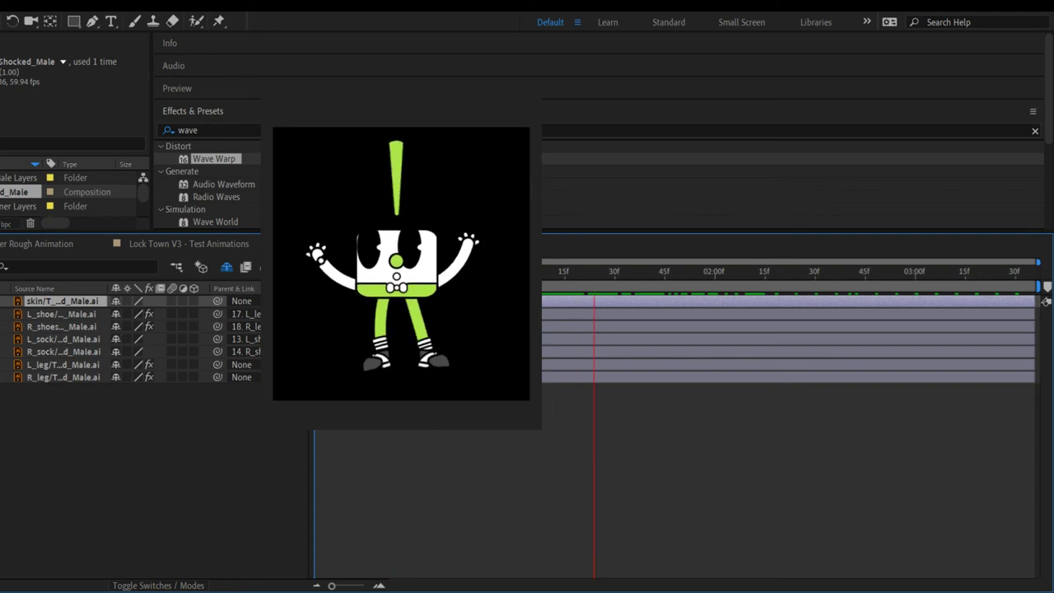
key("space")
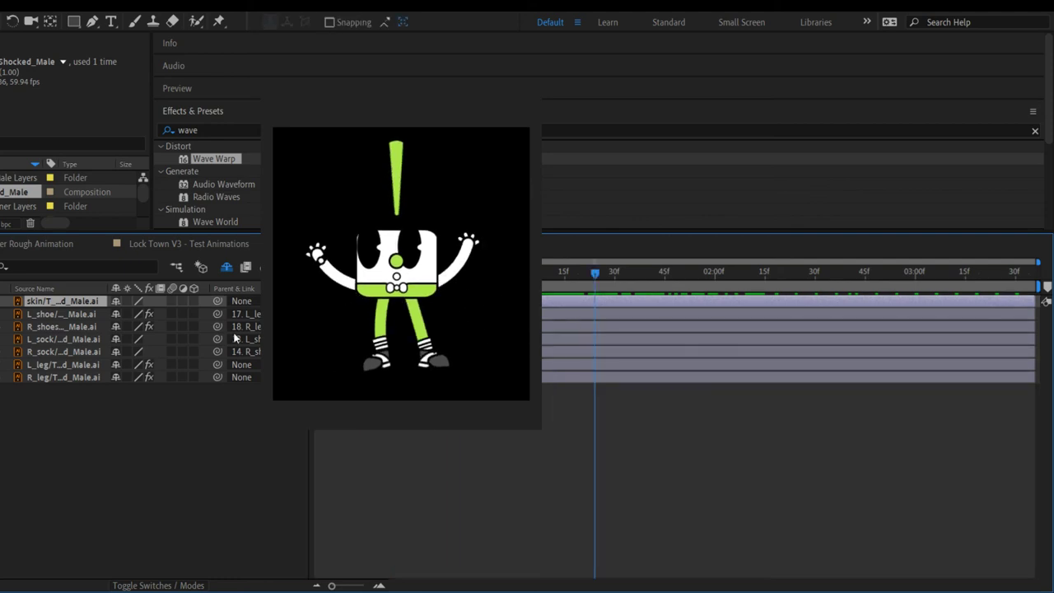
left_click(58, 341)
left_click(56, 326)
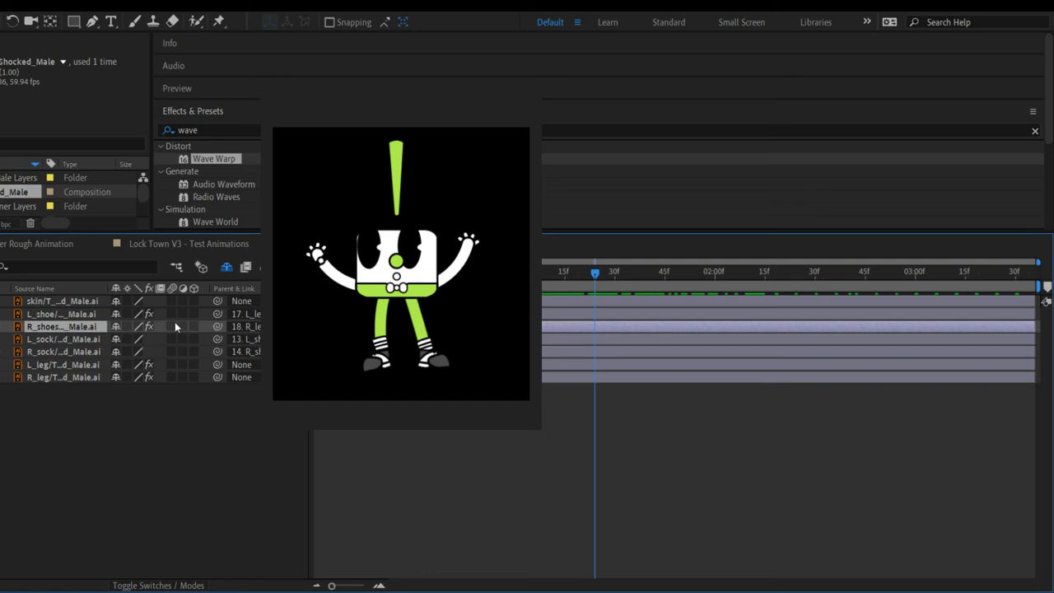
left_click(118, 325)
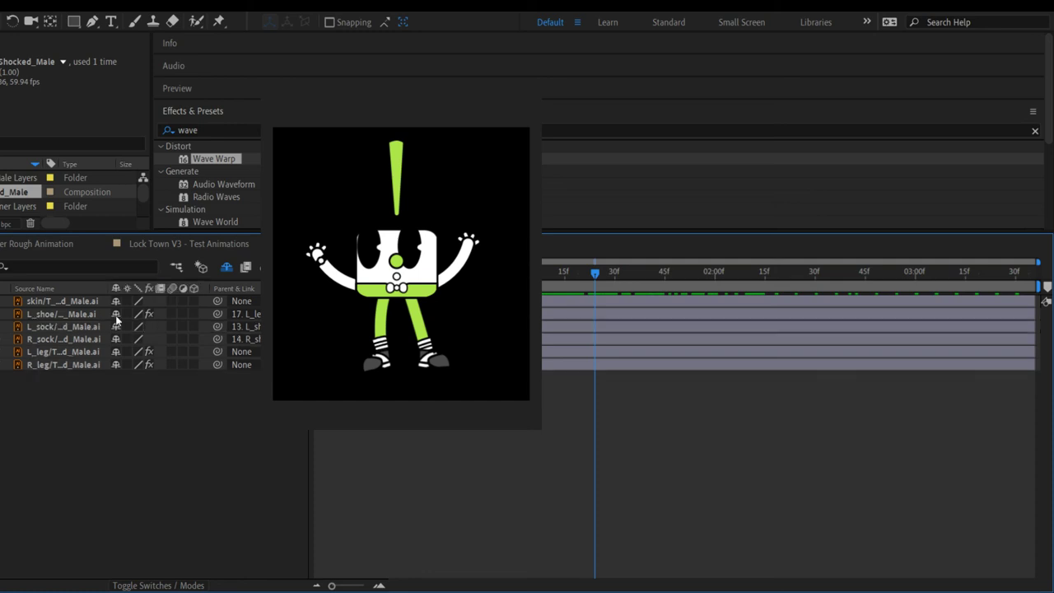
left_click(116, 315)
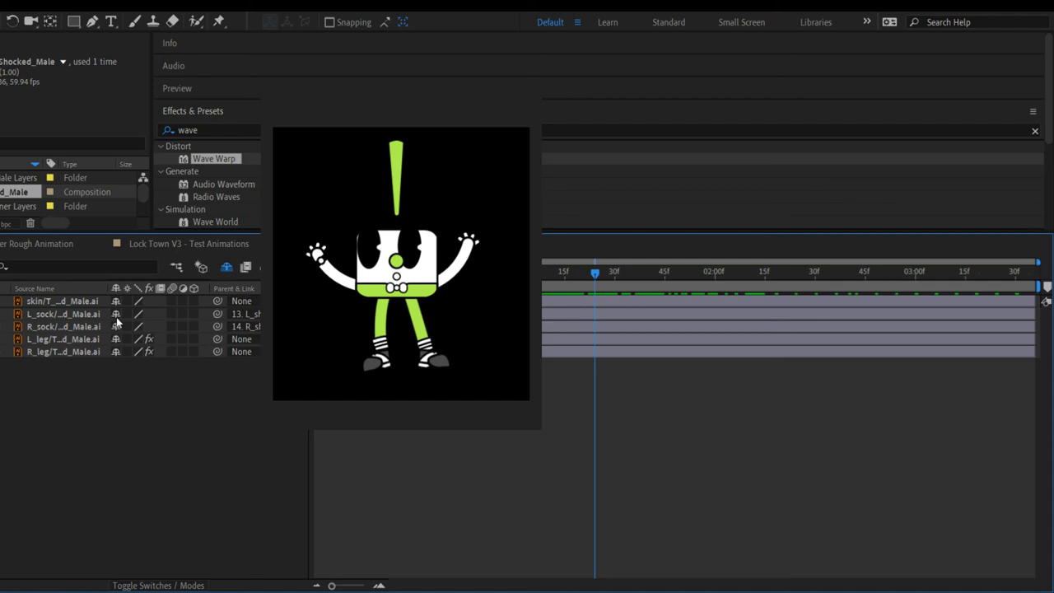
left_click(116, 314)
left_click(116, 314)
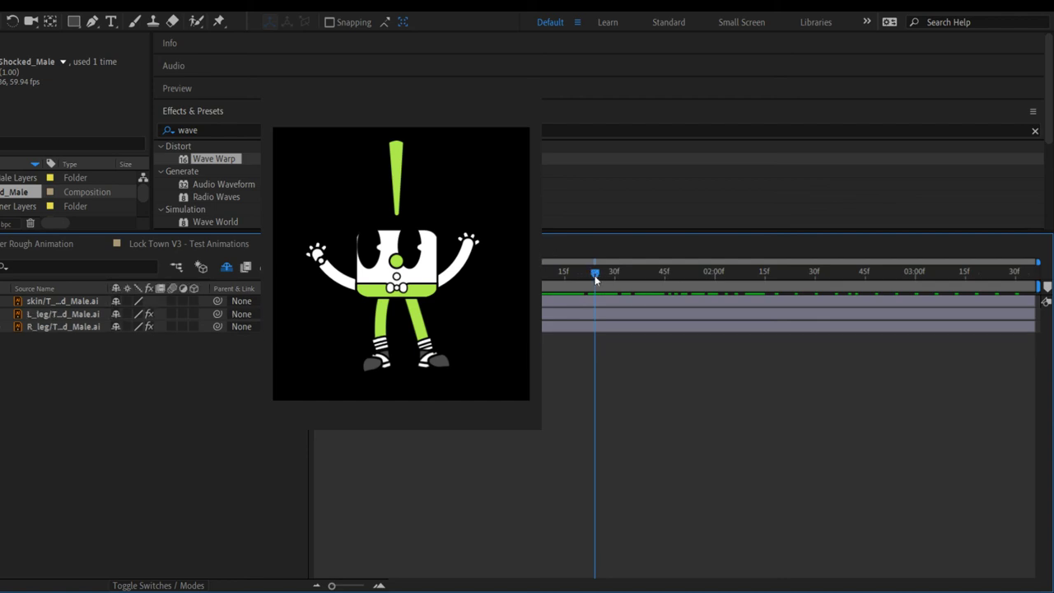
key("Home")
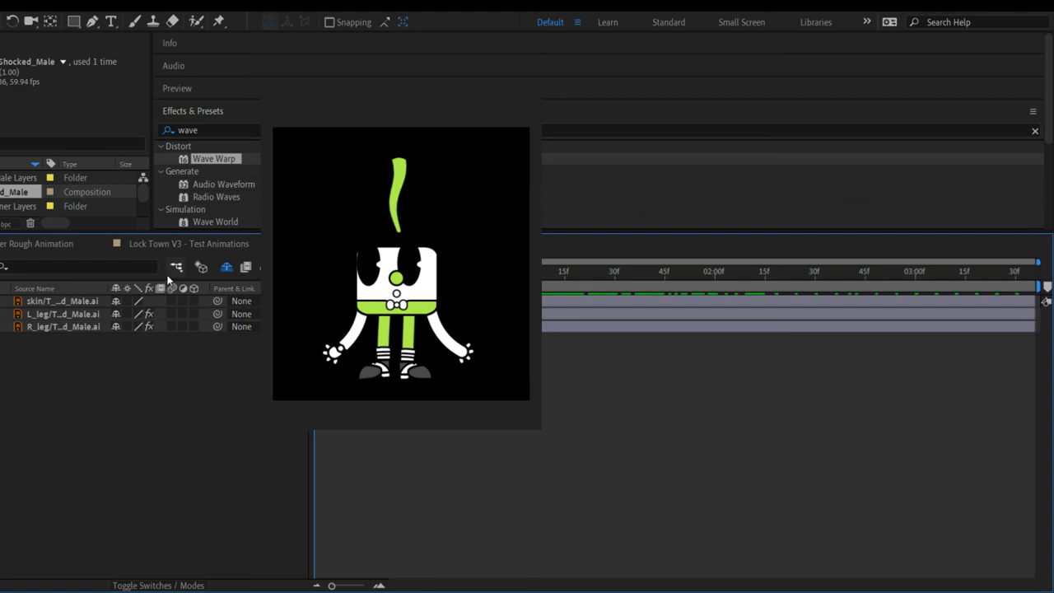
key("space")
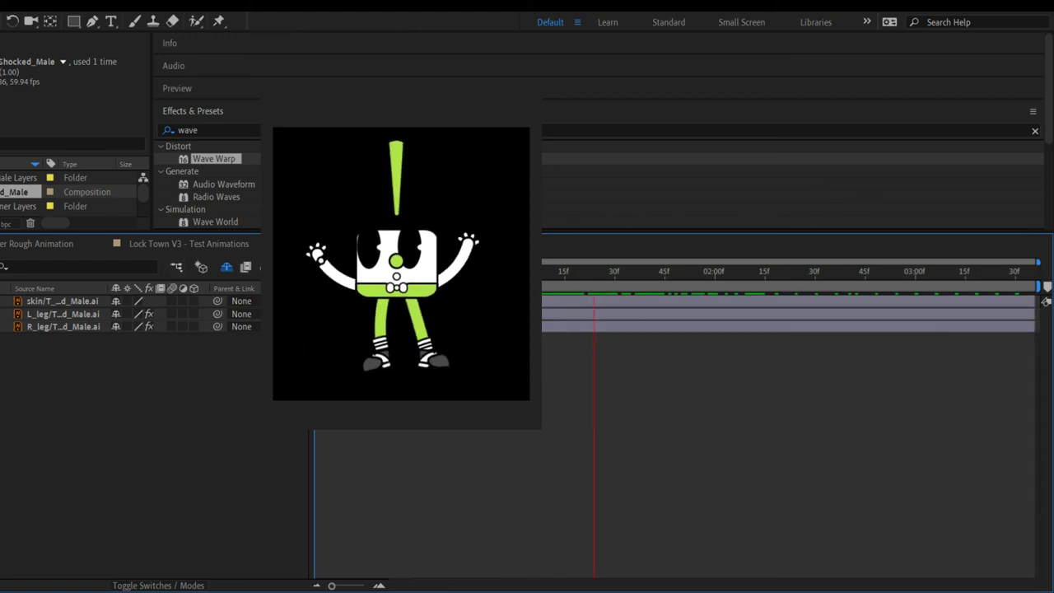
key("space")
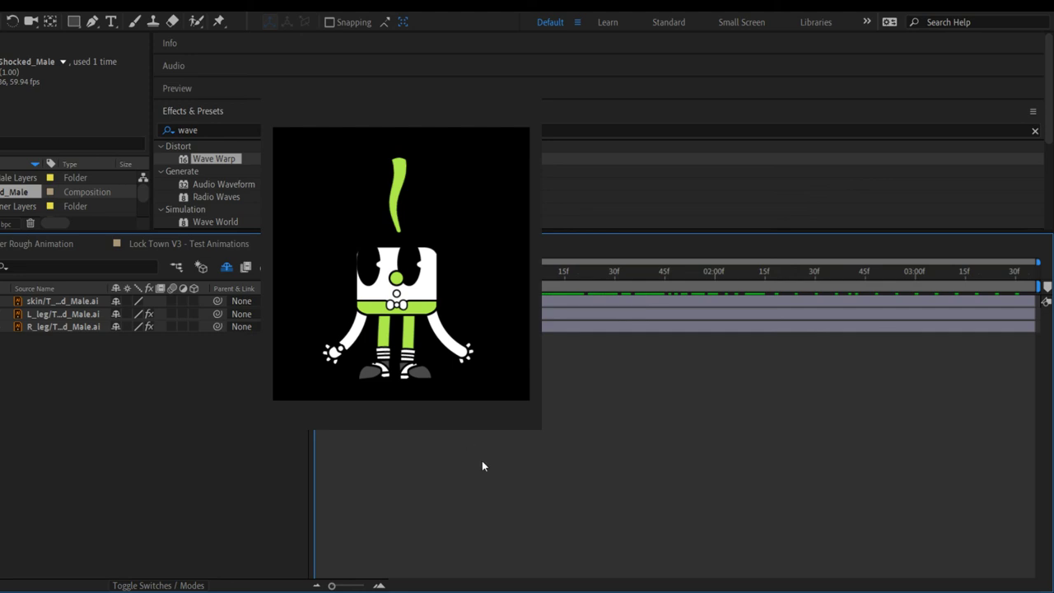
key("space")
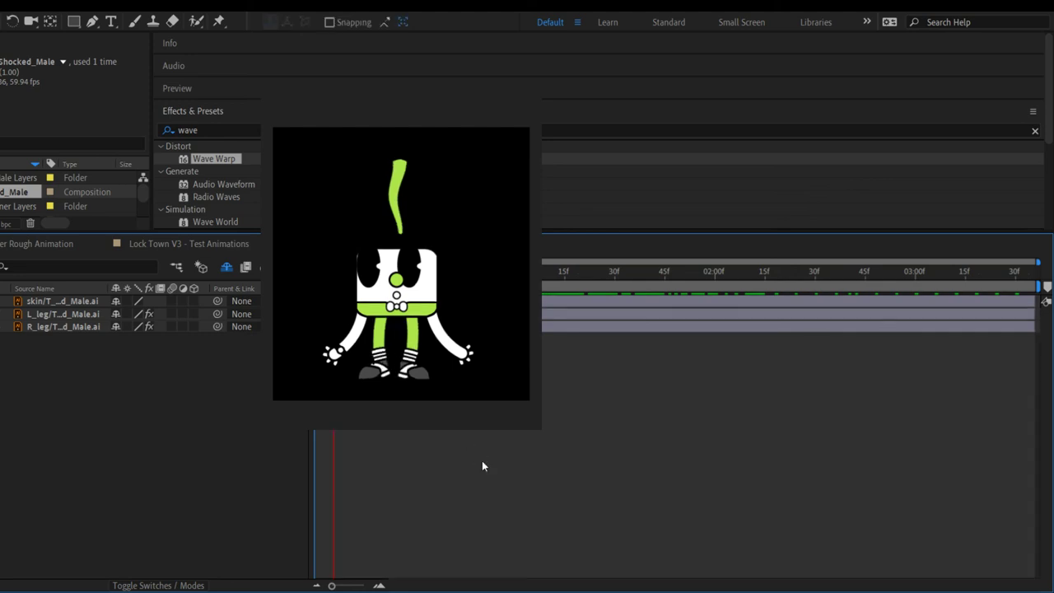
Step: Show effects, Position and Rotation for the skin, L_leg and R_leg layers
left_click(41, 301)
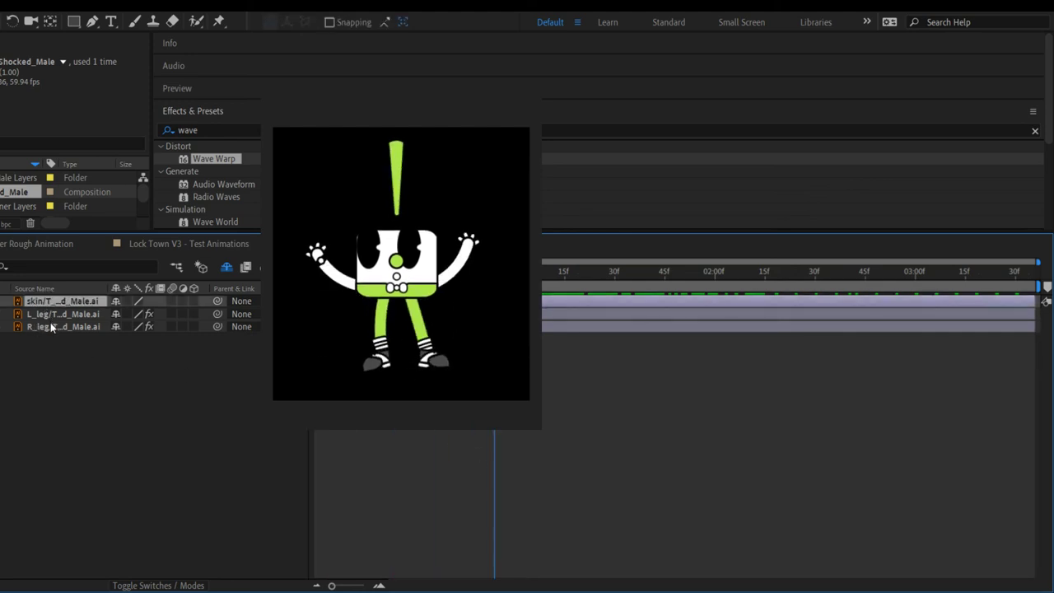
left_click(54, 326, "shift")
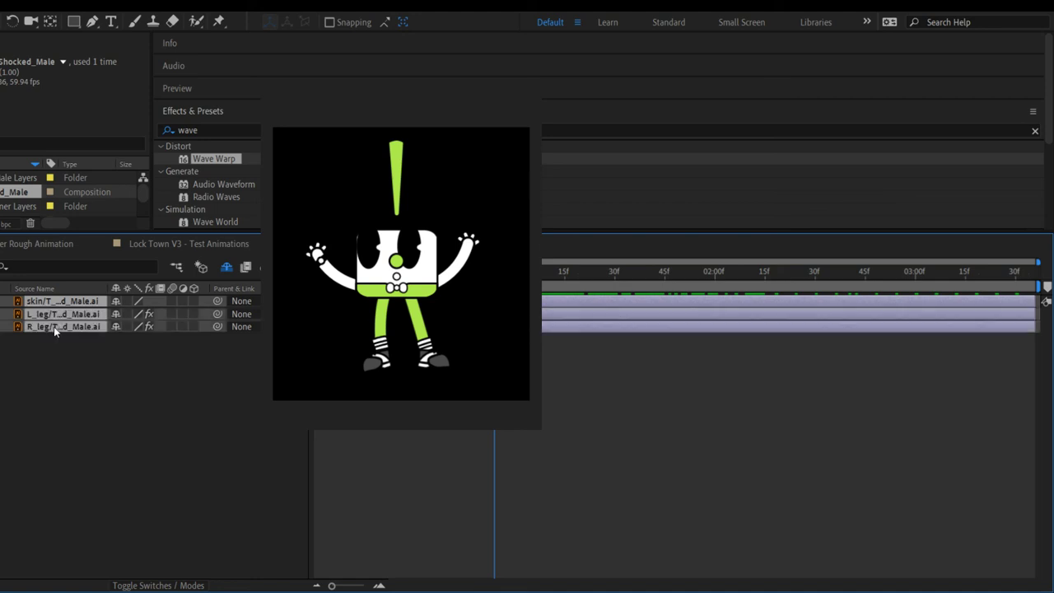
key("e")
key("p")
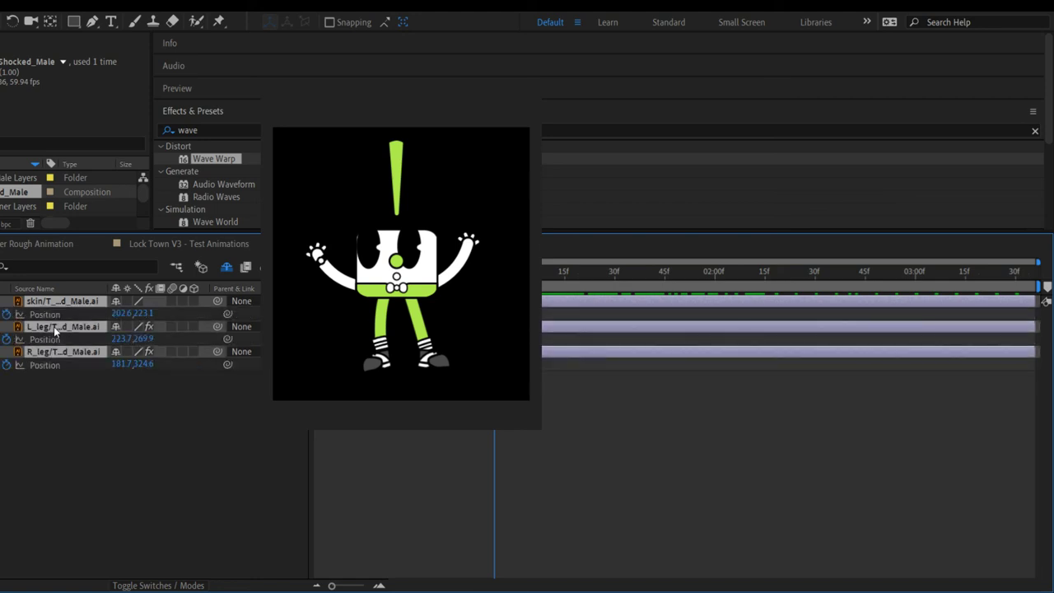
key("shift+e")
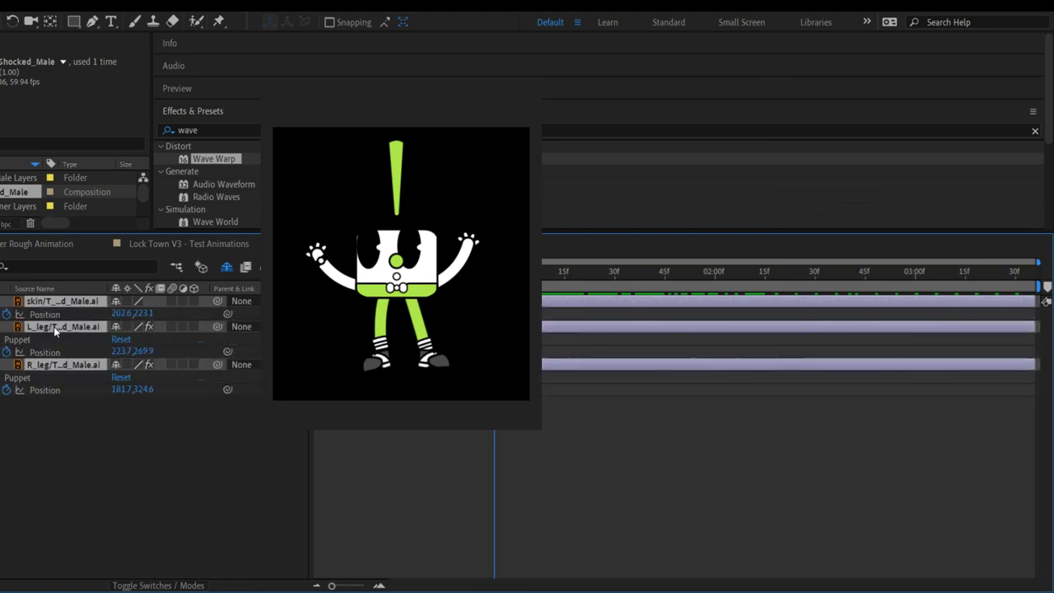
key("shift+r")
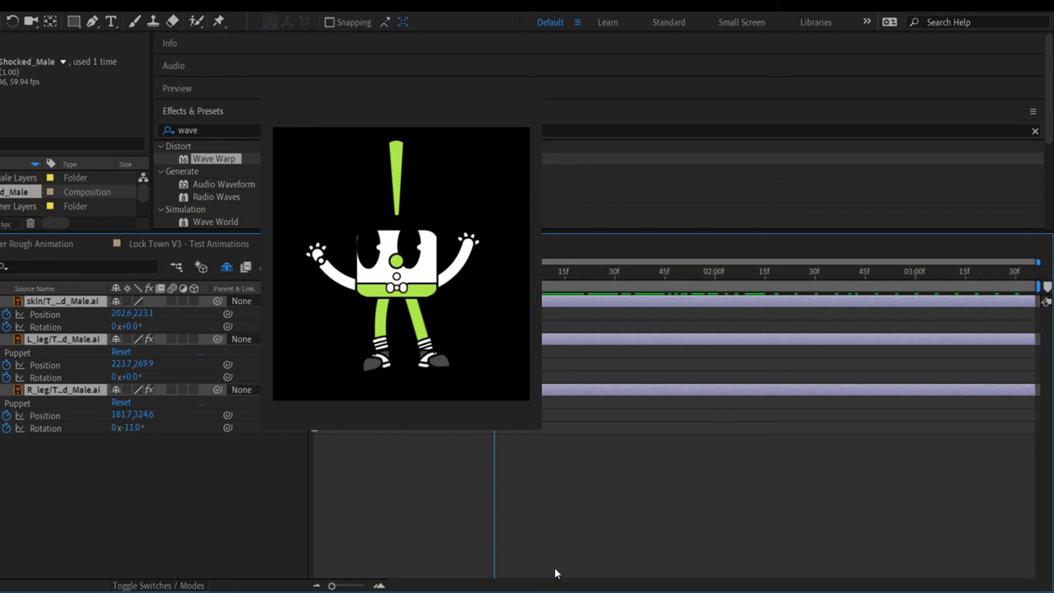
Step: Try lowering the skin layer's Y position, undo it, and preview the animation
left_click(555, 525)
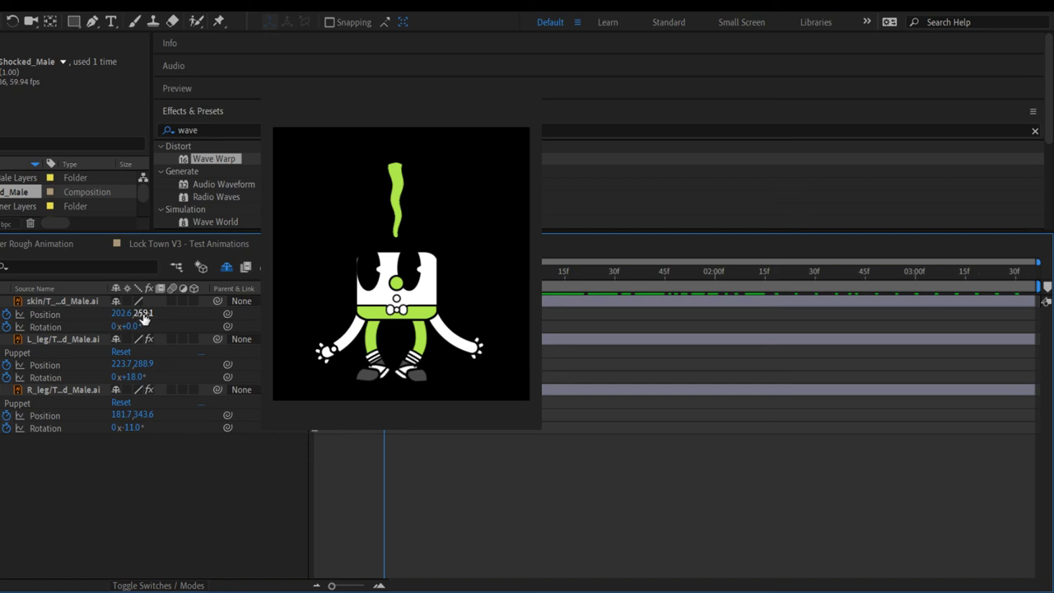
left_click_drag(142, 319, 150, 318)
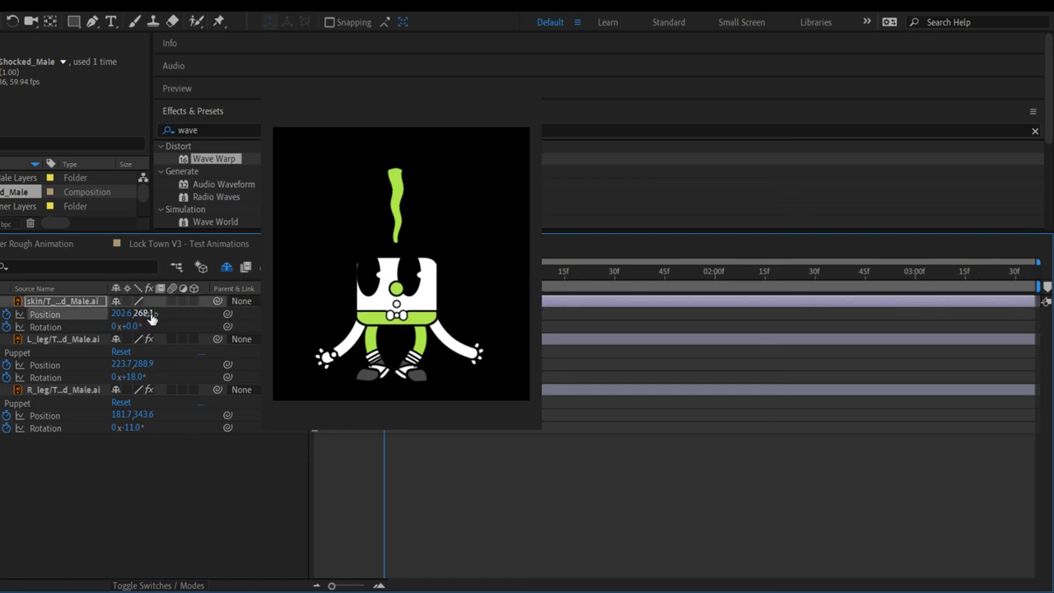
key("ctrl+z")
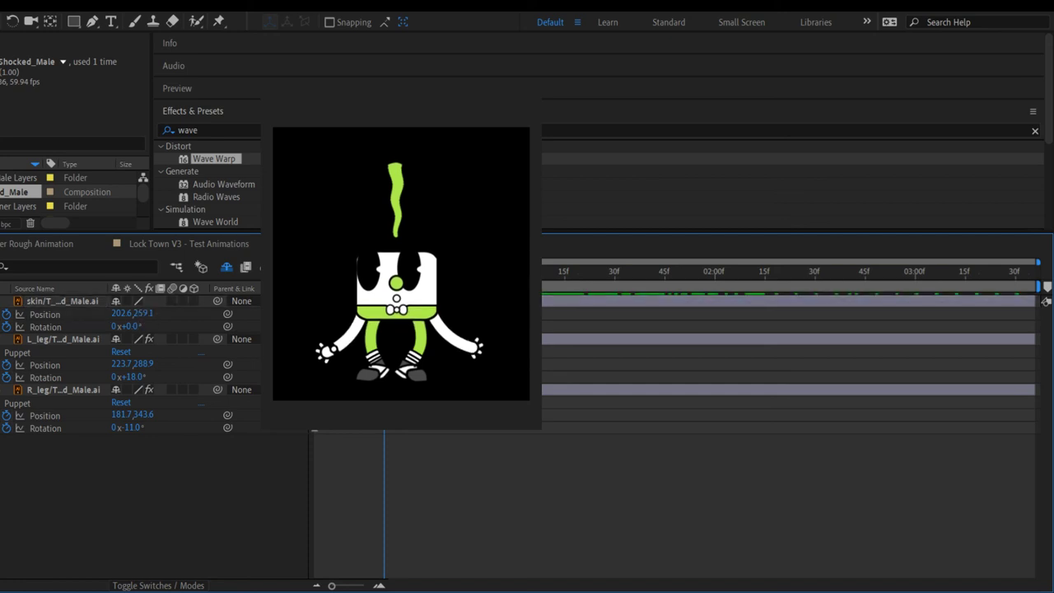
key("space")
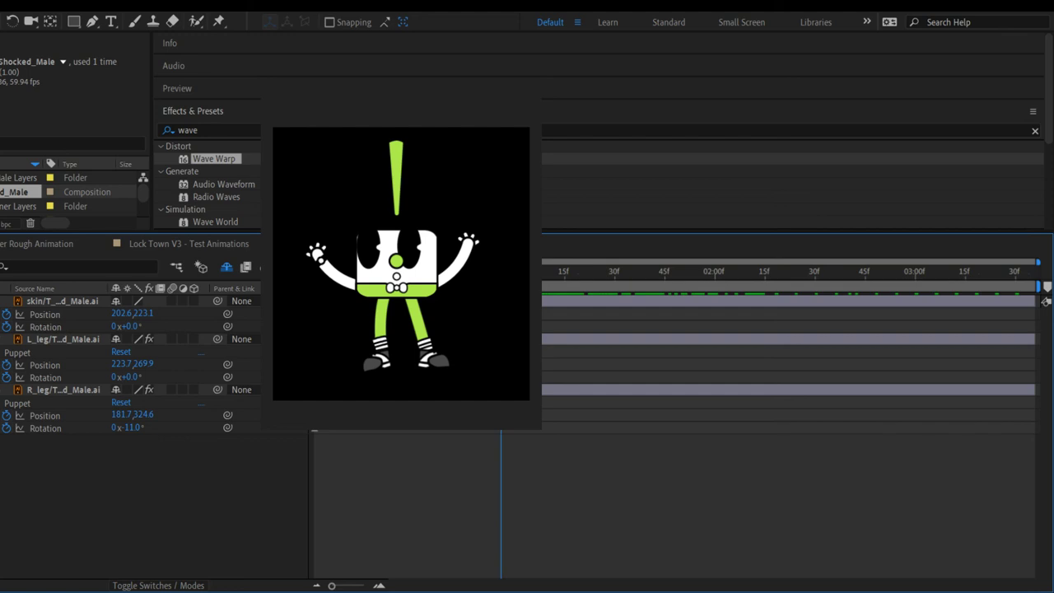
Step: Set the skin layer's Position Y to 217.1, then scrub it down to 253.1
left_click(45, 313)
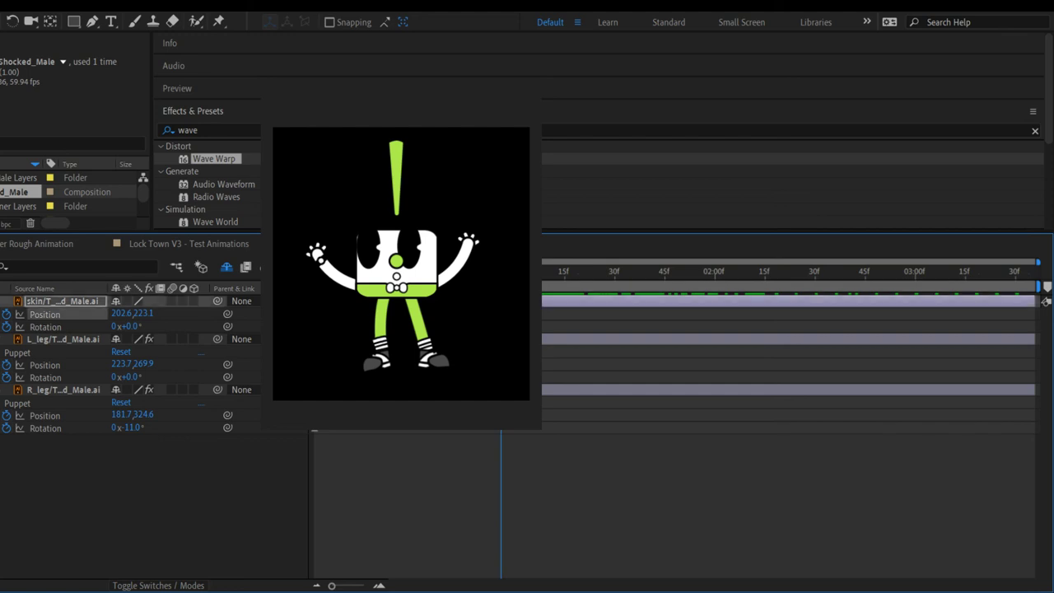
left_click(121, 314)
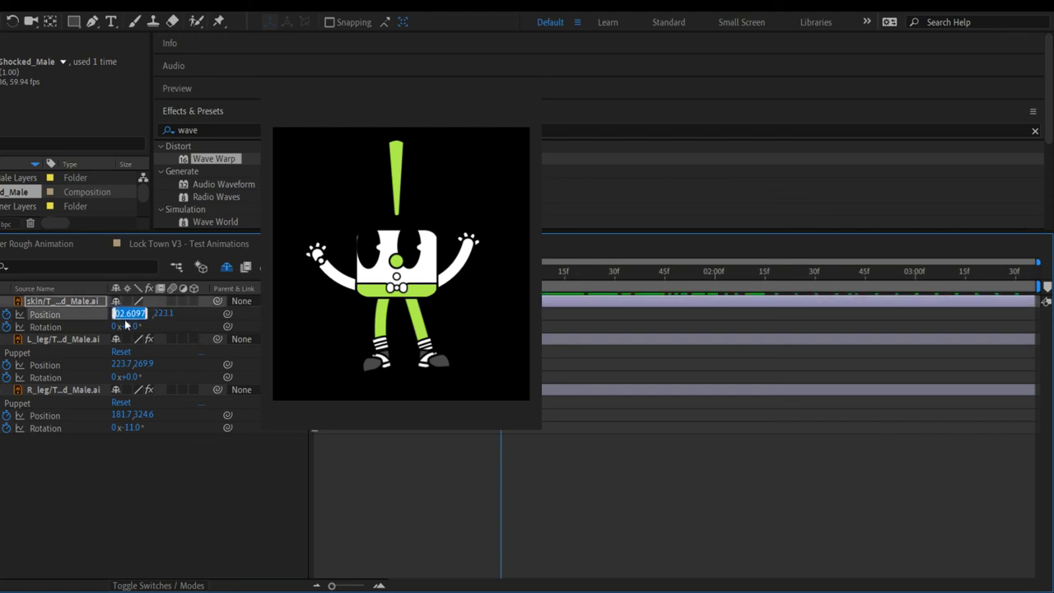
left_click(162, 314)
type("217.1")
key("Return")
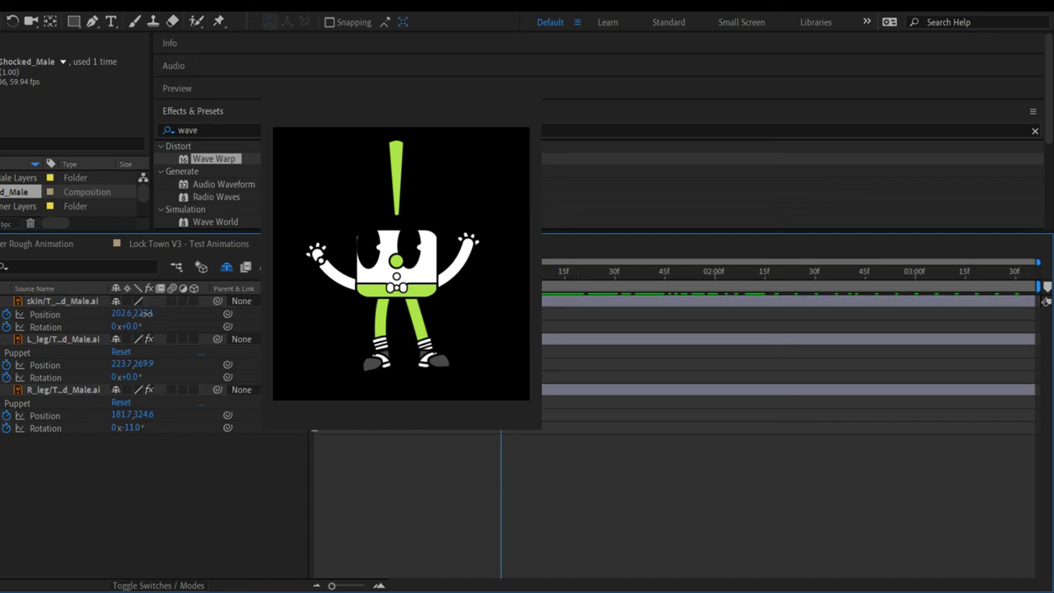
left_click_drag(147, 307, 177, 304)
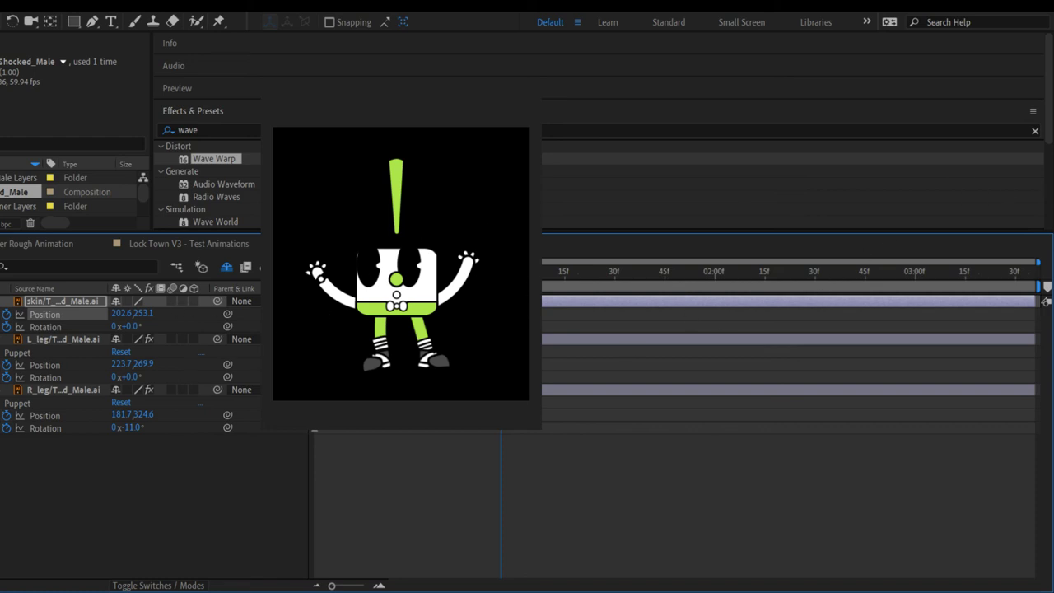
key("Down")
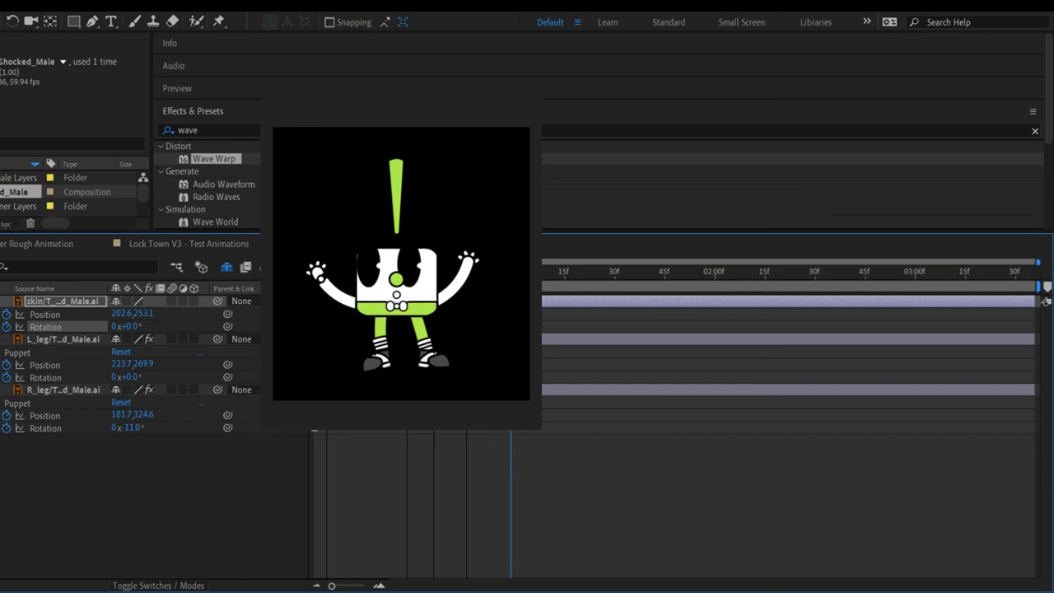
key("space")
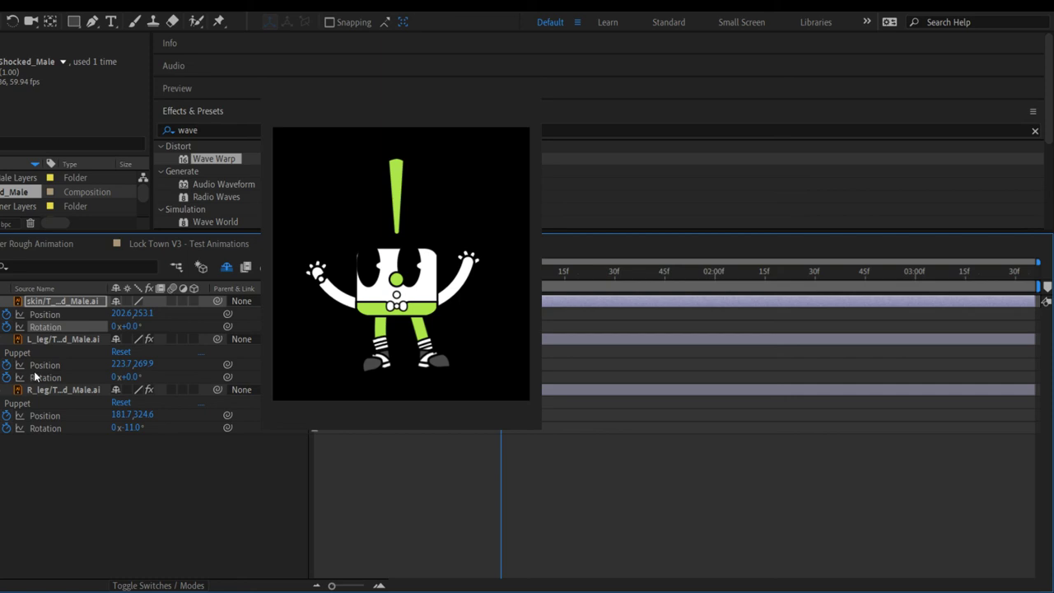
Step: Lower the left leg to Position 223.7, 288.9 and show the shy layers again
left_click_drag(143, 363, 167, 354)
left_click(137, 340)
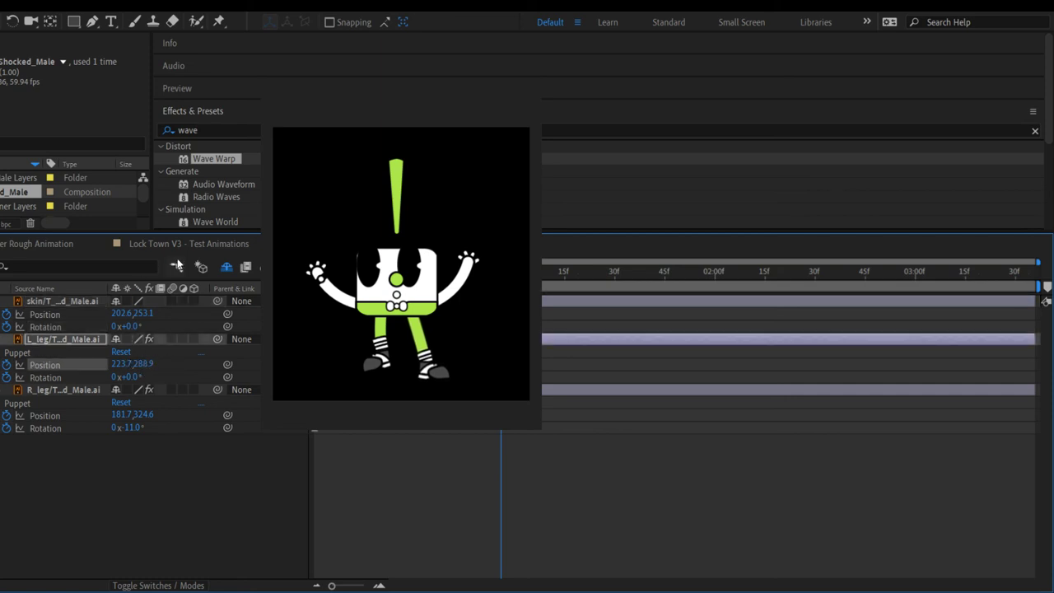
left_click(226, 267)
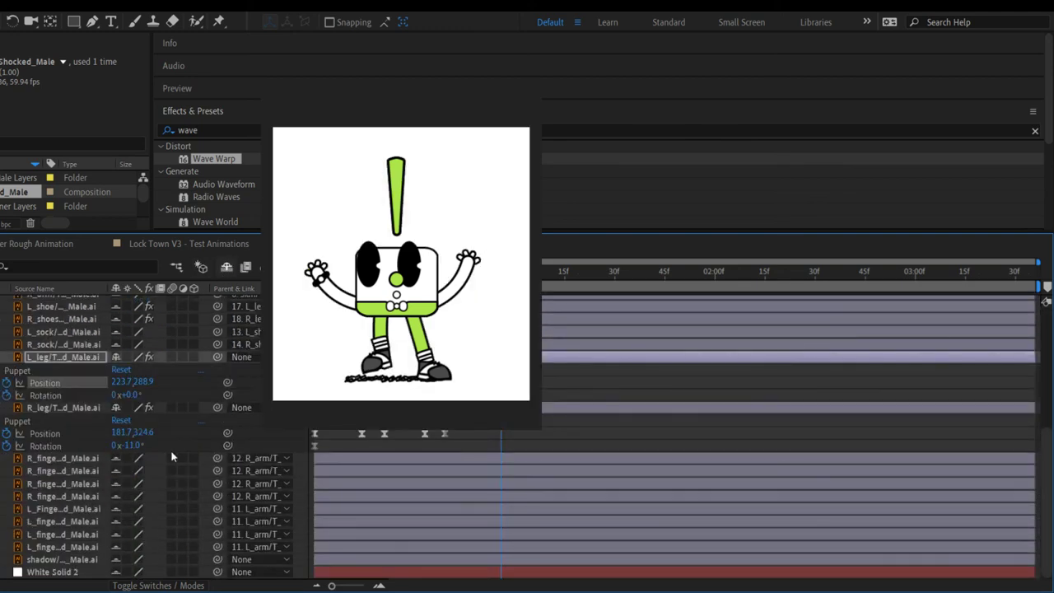
left_click(238, 244)
left_click(45, 395)
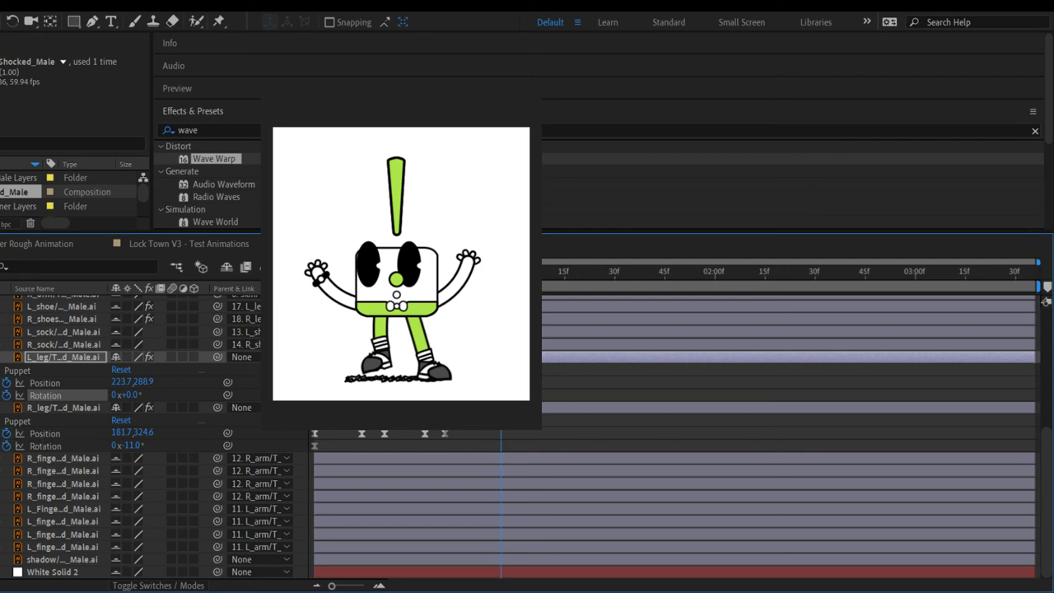
Step: Lower the right leg's Position keyframe, nudging it to 181.7, 347.6
left_click_drag(145, 431, 159, 431)
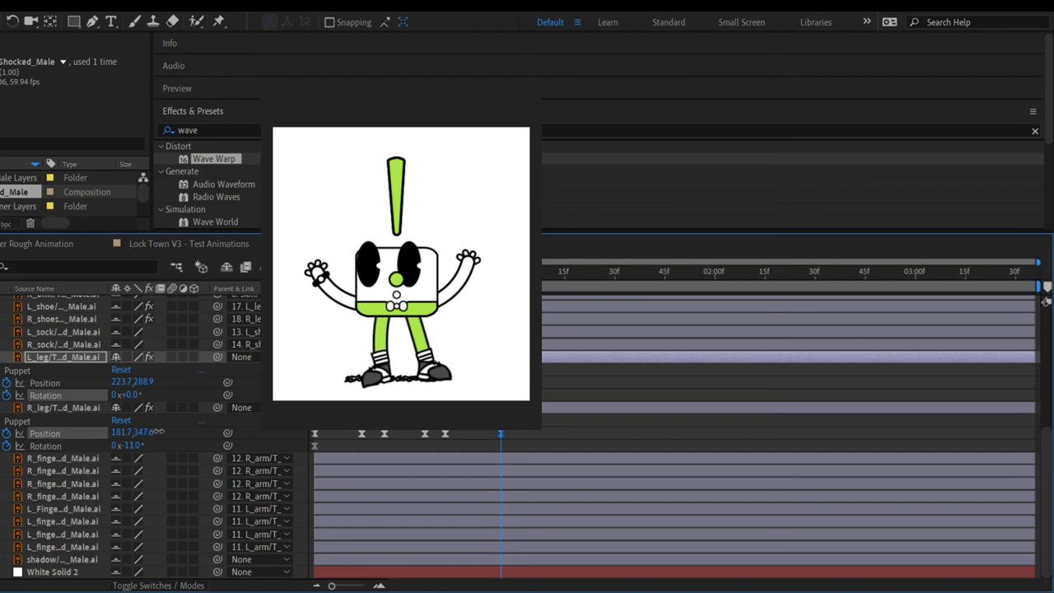
left_click(158, 432)
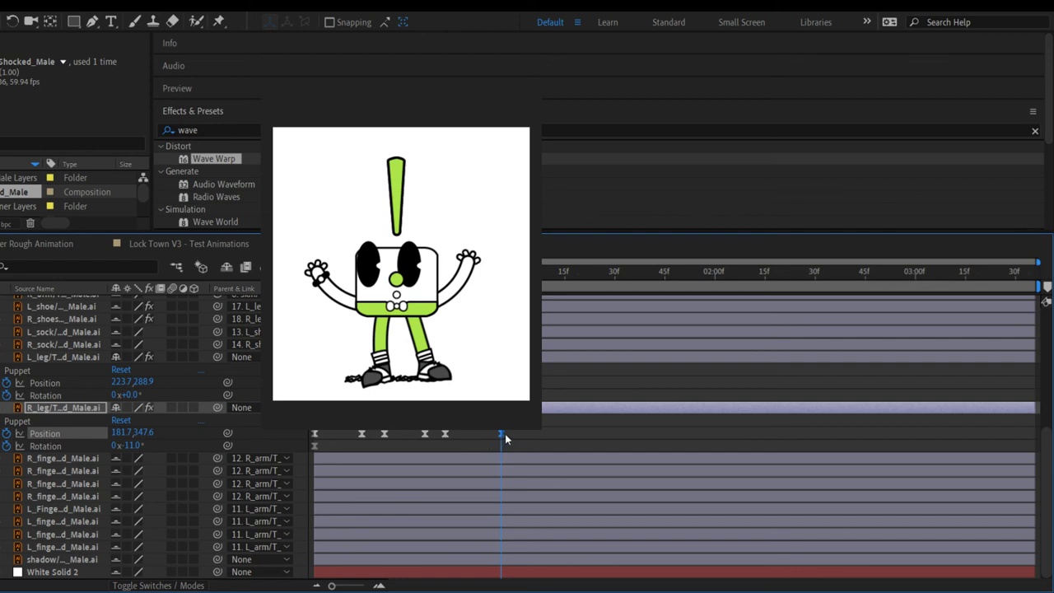
left_click(505, 433)
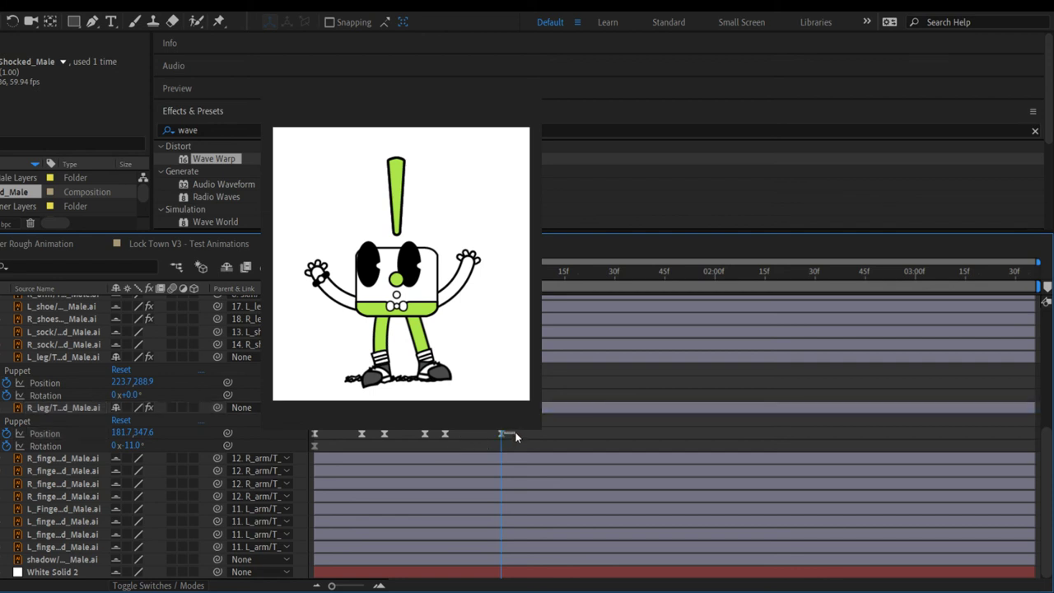
left_click(504, 434)
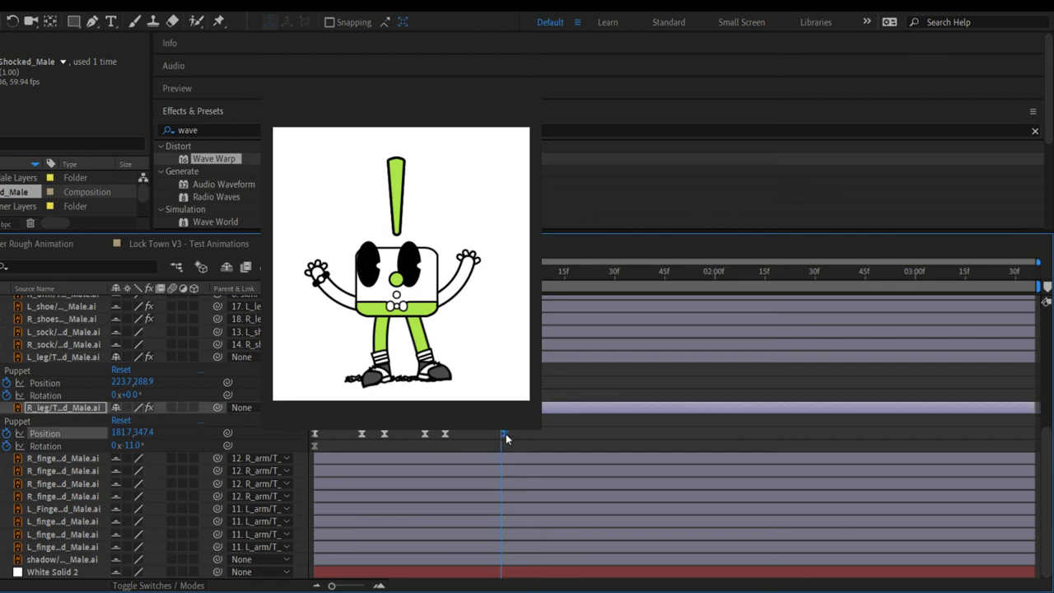
key("Down")
left_click(3, 443)
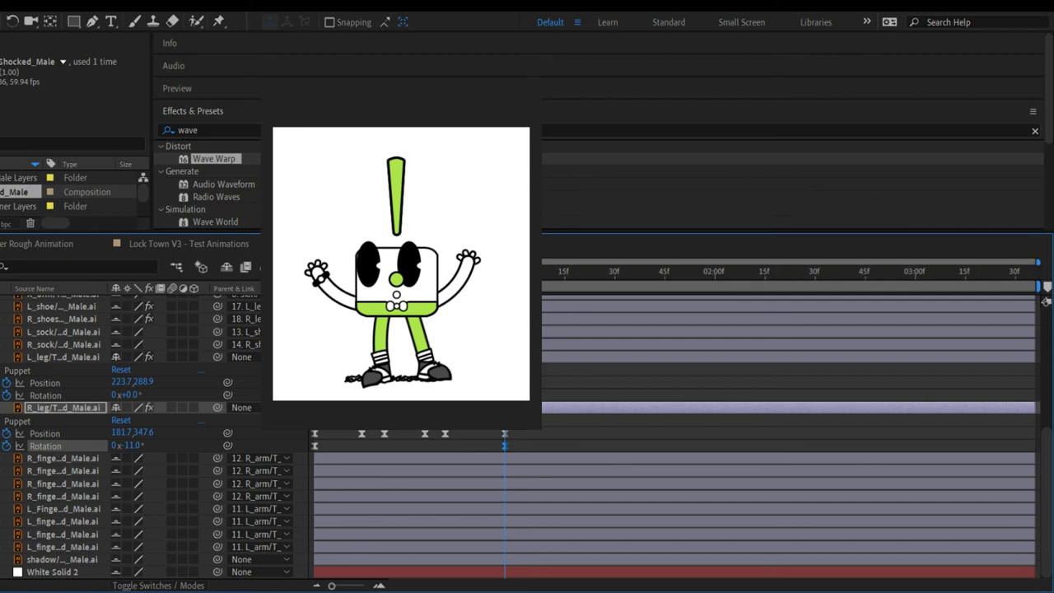
key("Home")
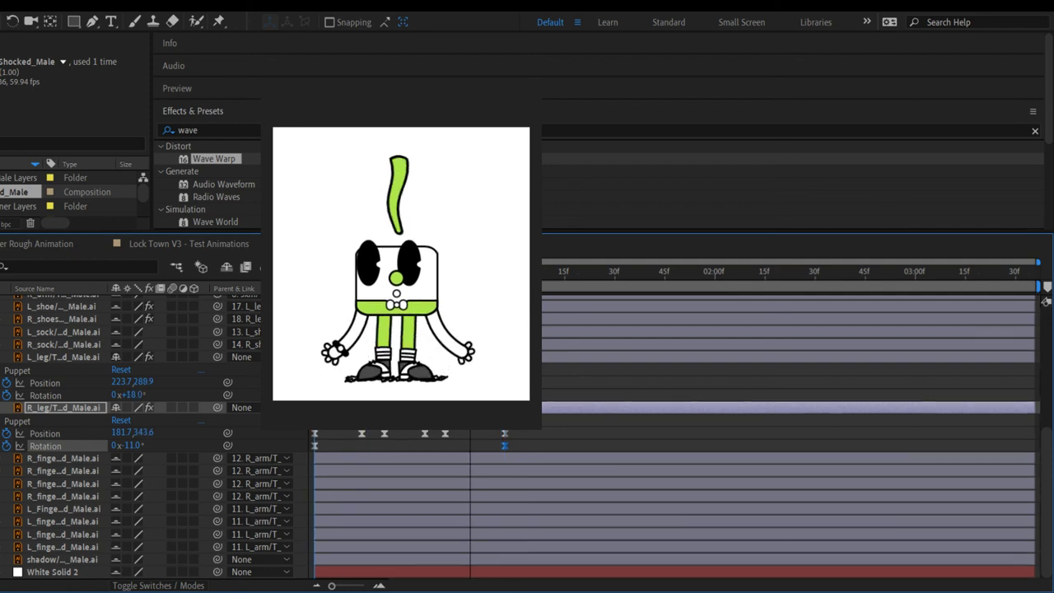
key("space")
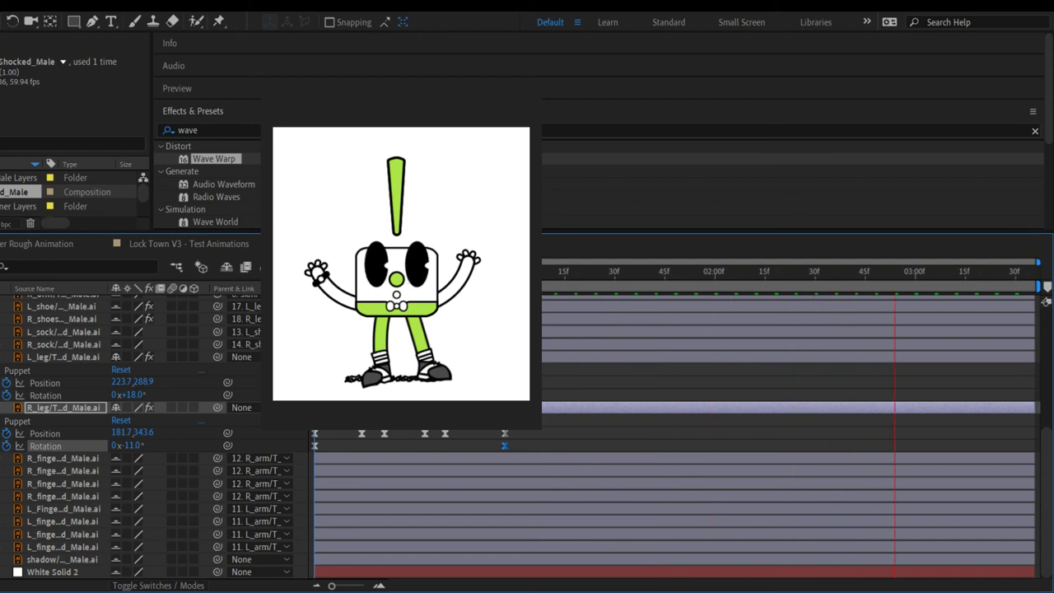
key("space")
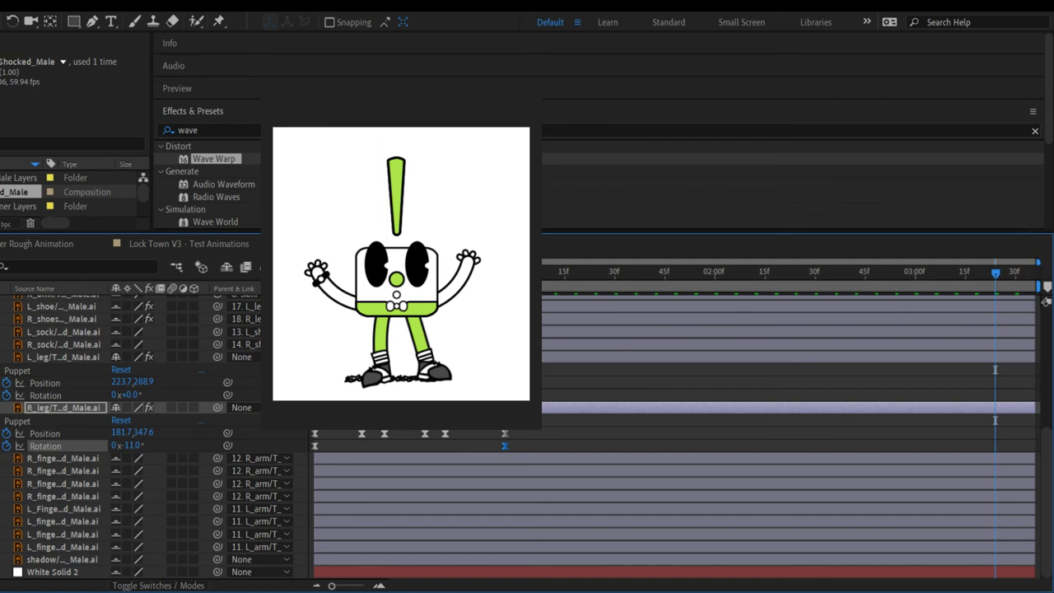
left_click_drag(619, 274, 580, 275)
key("Home")
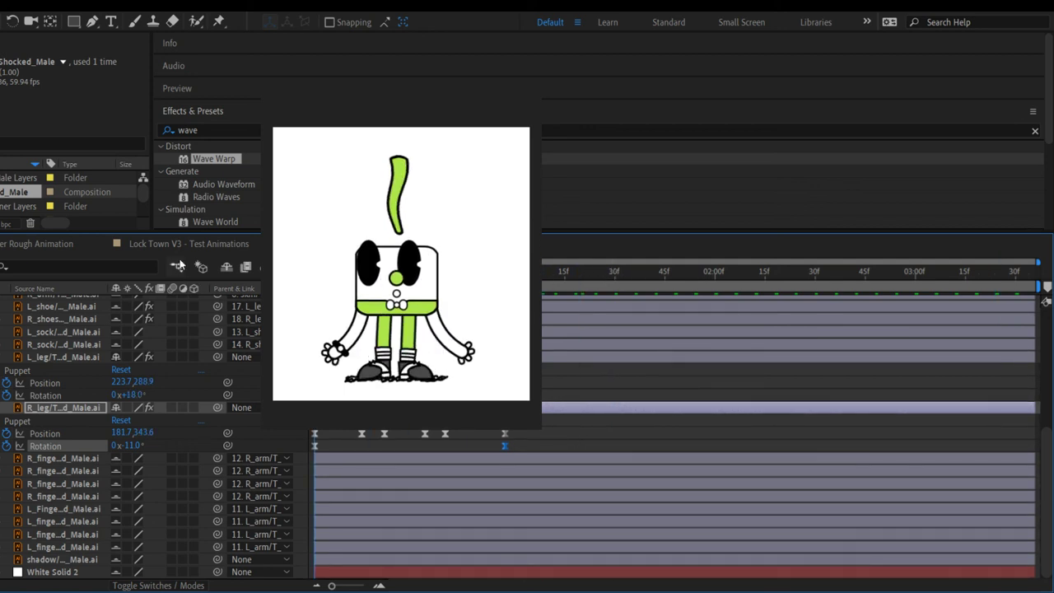
key("space")
key("space")
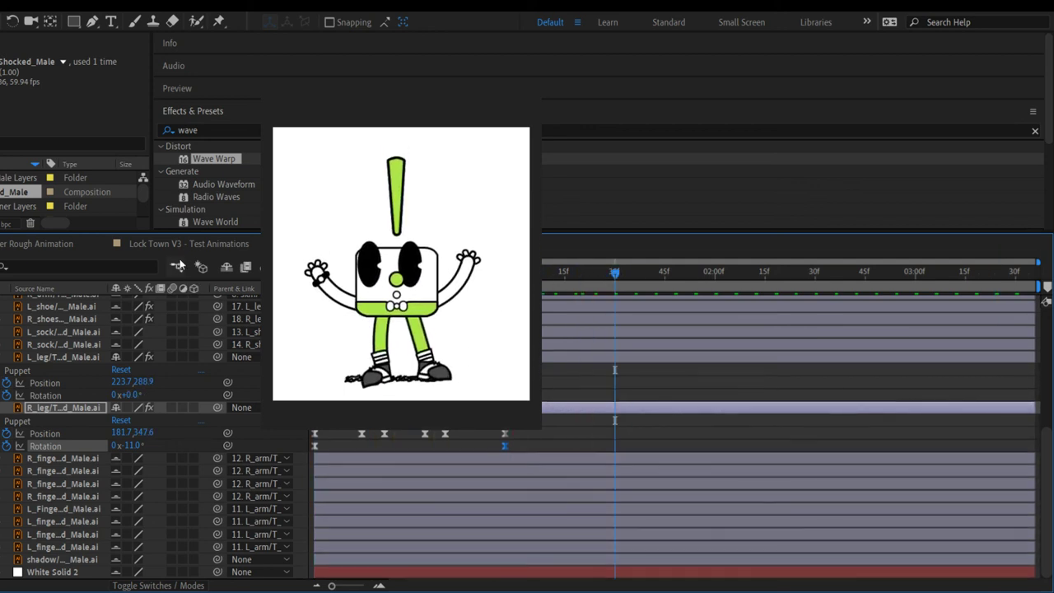
key("j")
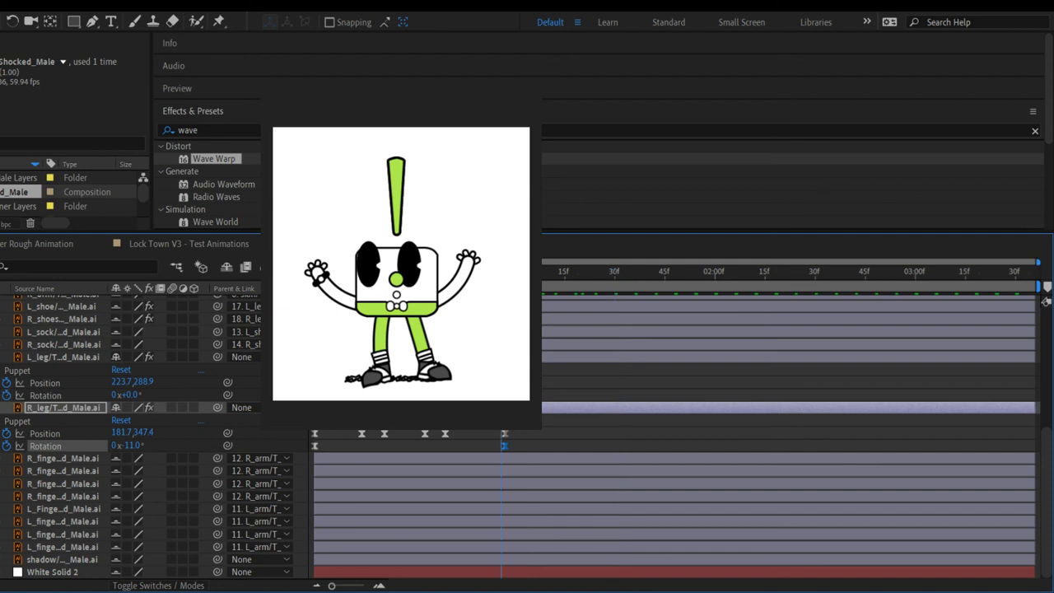
key("j")
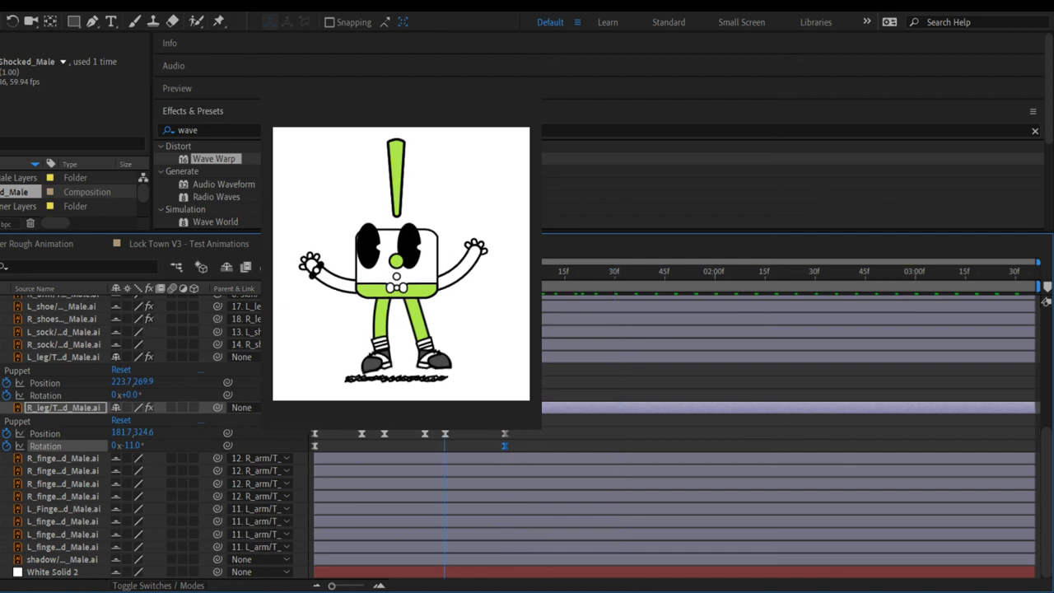
key("k")
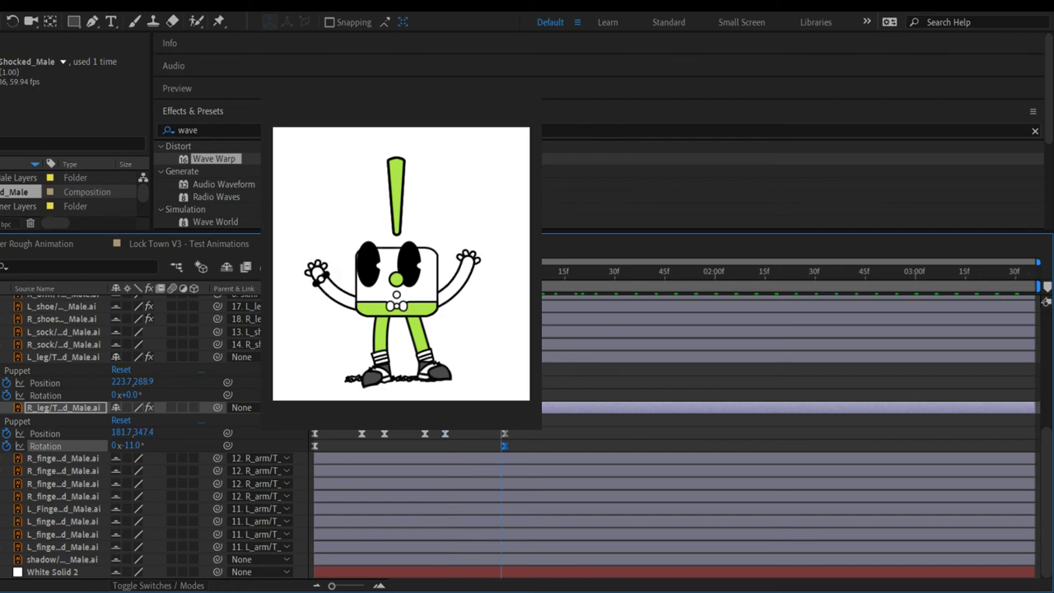
Step: Raise the legs to L_leg 223.7, 280.9 and R_leg 181.7, 331.6, then toggle Hide Shy Layers
left_click(143, 382)
left_click_drag(143, 382, 140, 381)
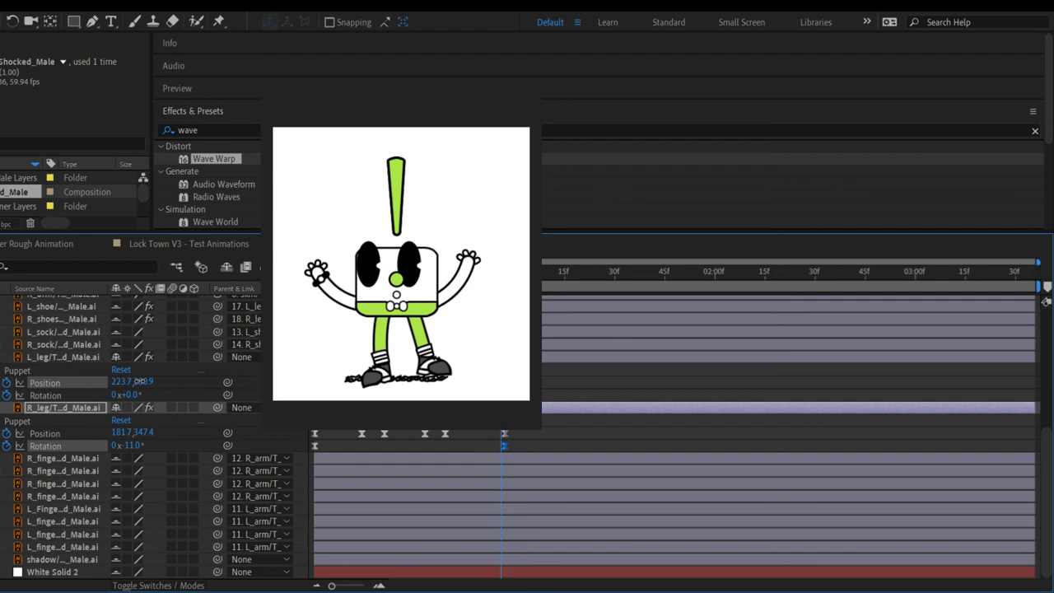
left_click(140, 381)
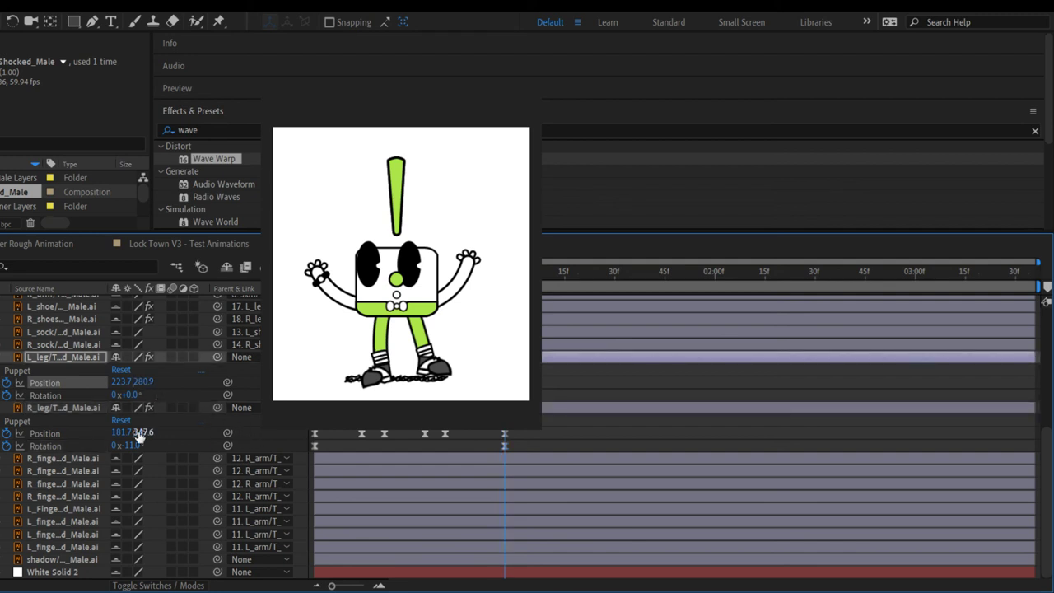
mouse_move(142, 432)
left_mouse_down()
mouse_move(136, 439)
mouse_move(151, 439)
left_mouse_up()
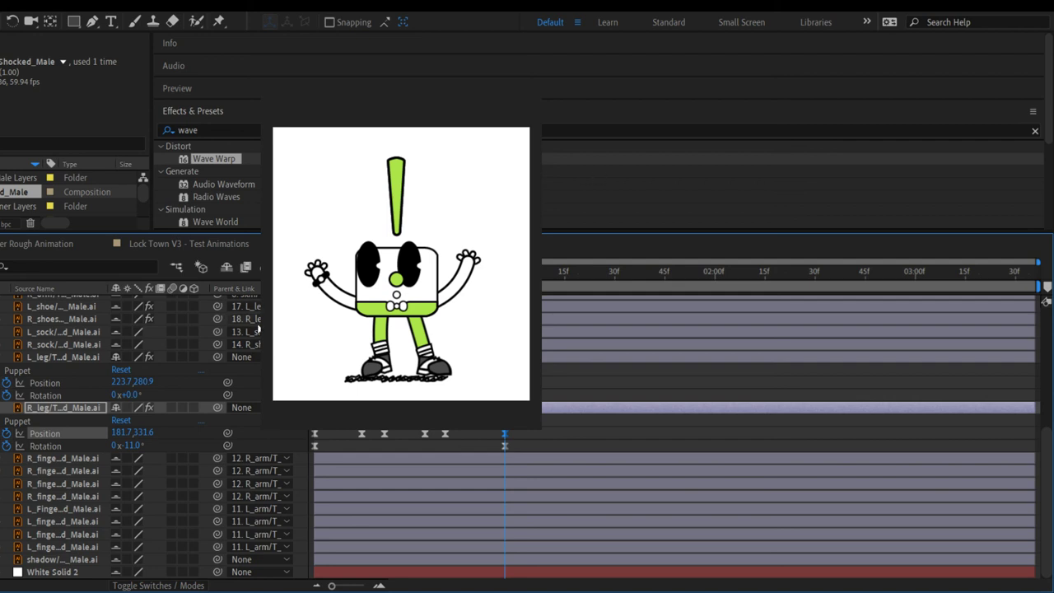
left_click(224, 268)
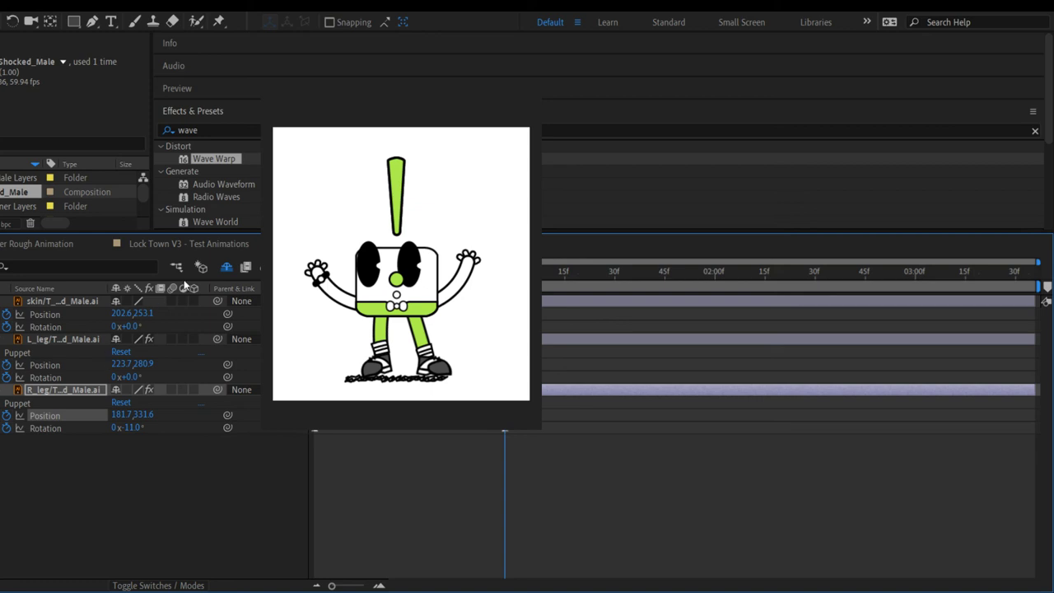
left_click(229, 270)
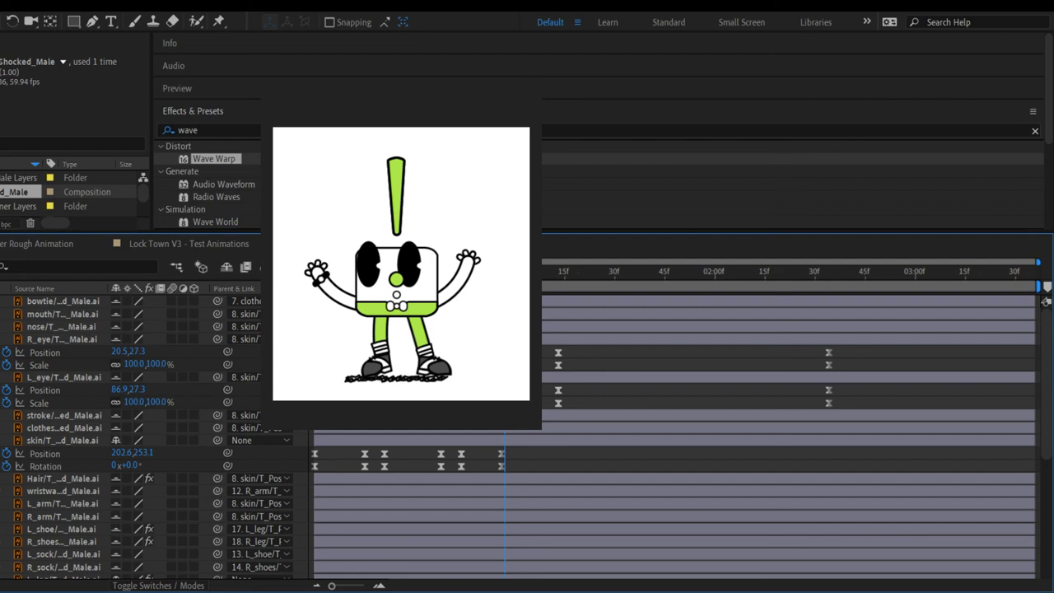
Step: Hide the shy layers, leaving skin, L_leg and R_leg, preview the jump, and rewind
left_click(225, 267)
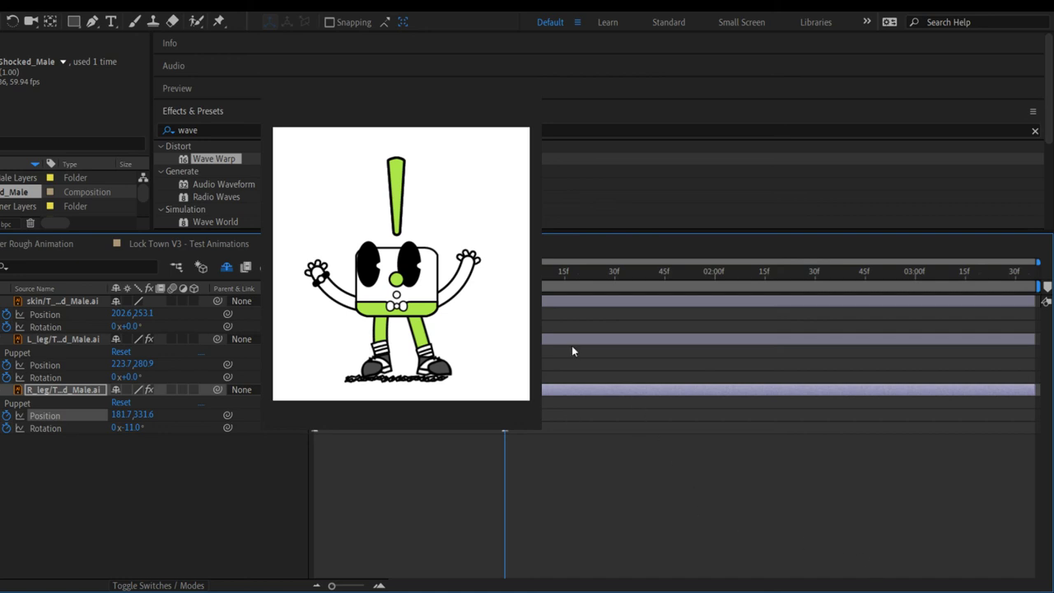
key("space")
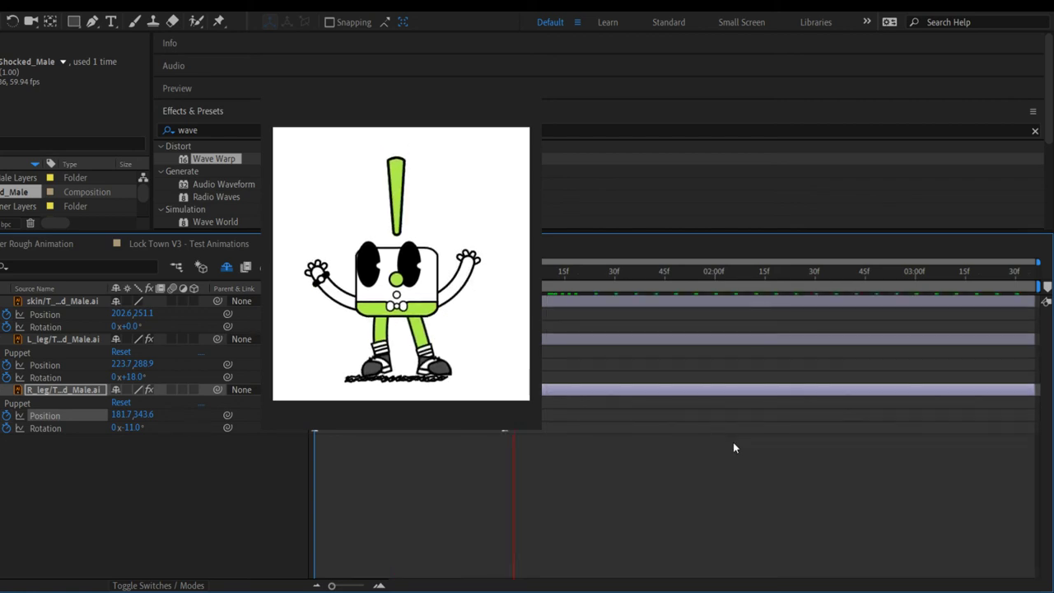
key("space")
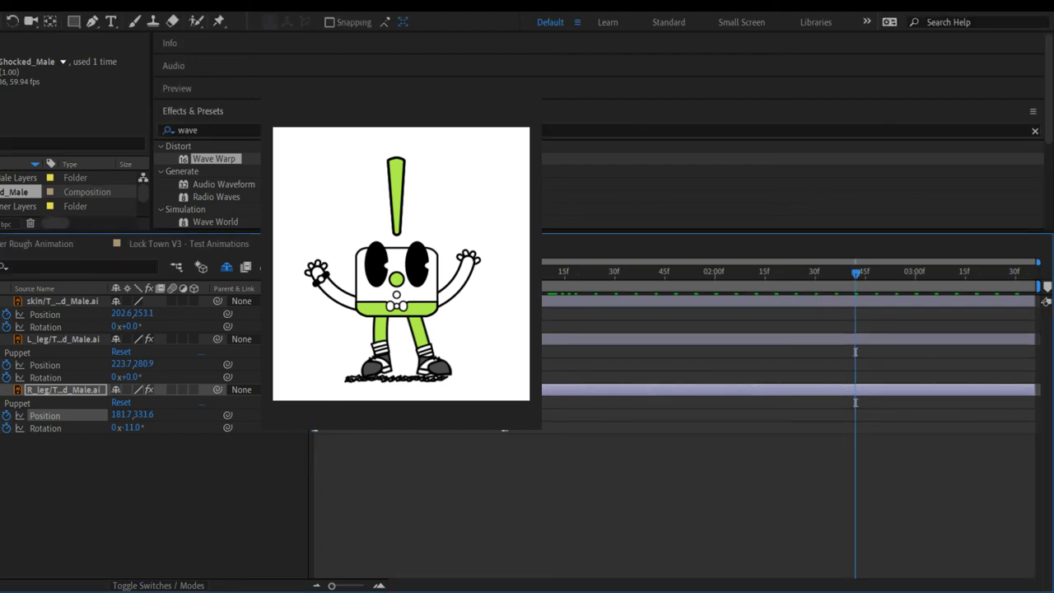
key("space")
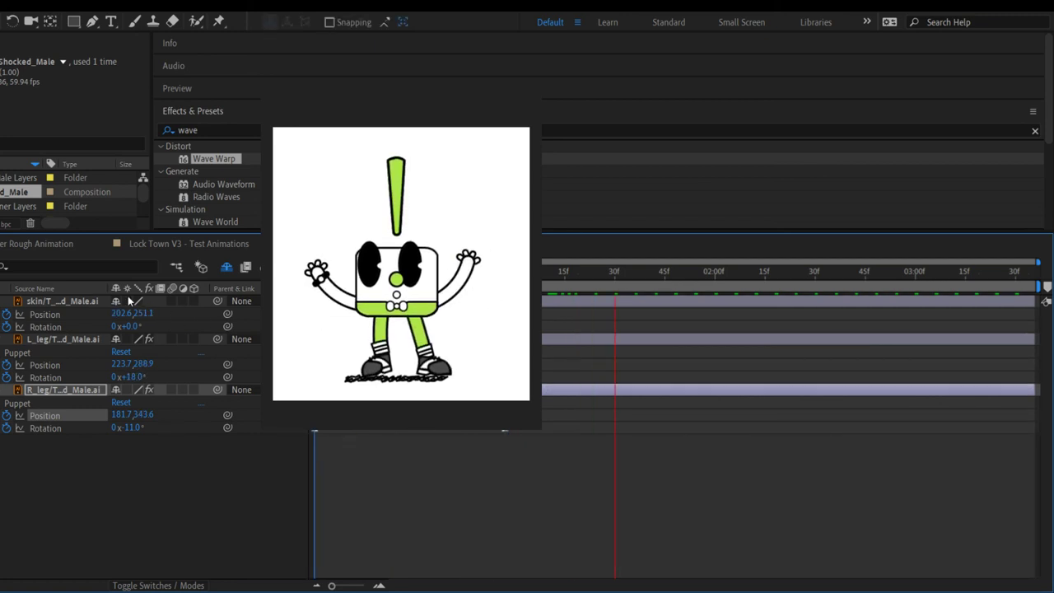
left_click(613, 260)
key("space")
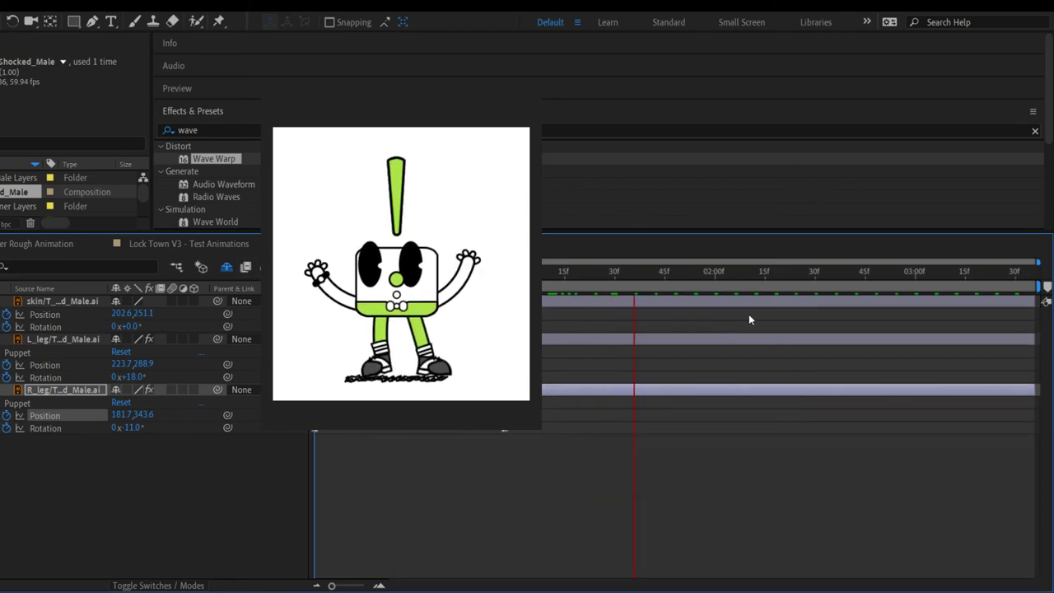
key("space")
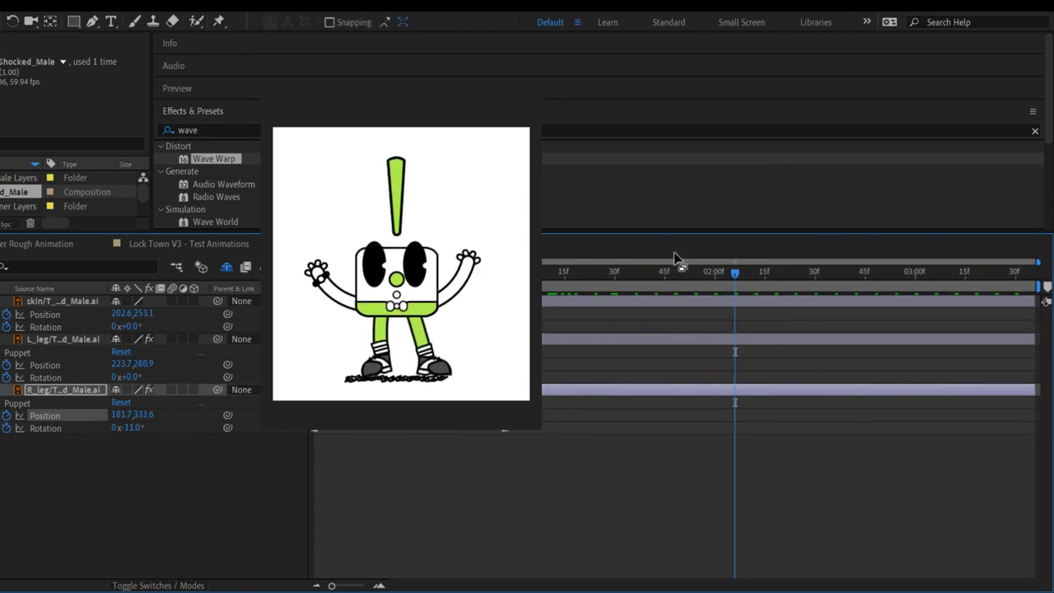
left_click_drag(734, 277, 169, 281)
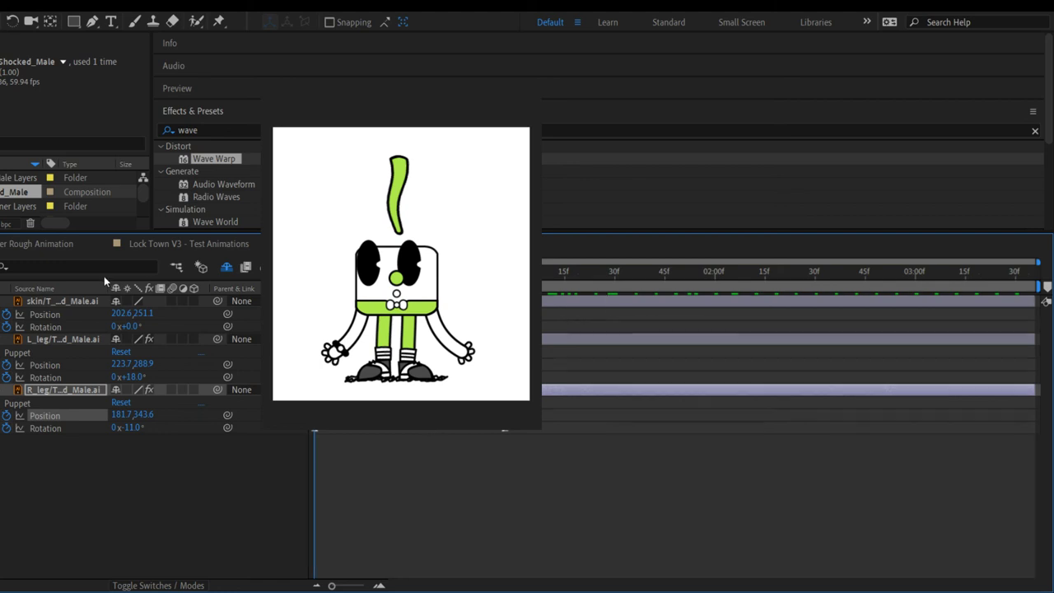